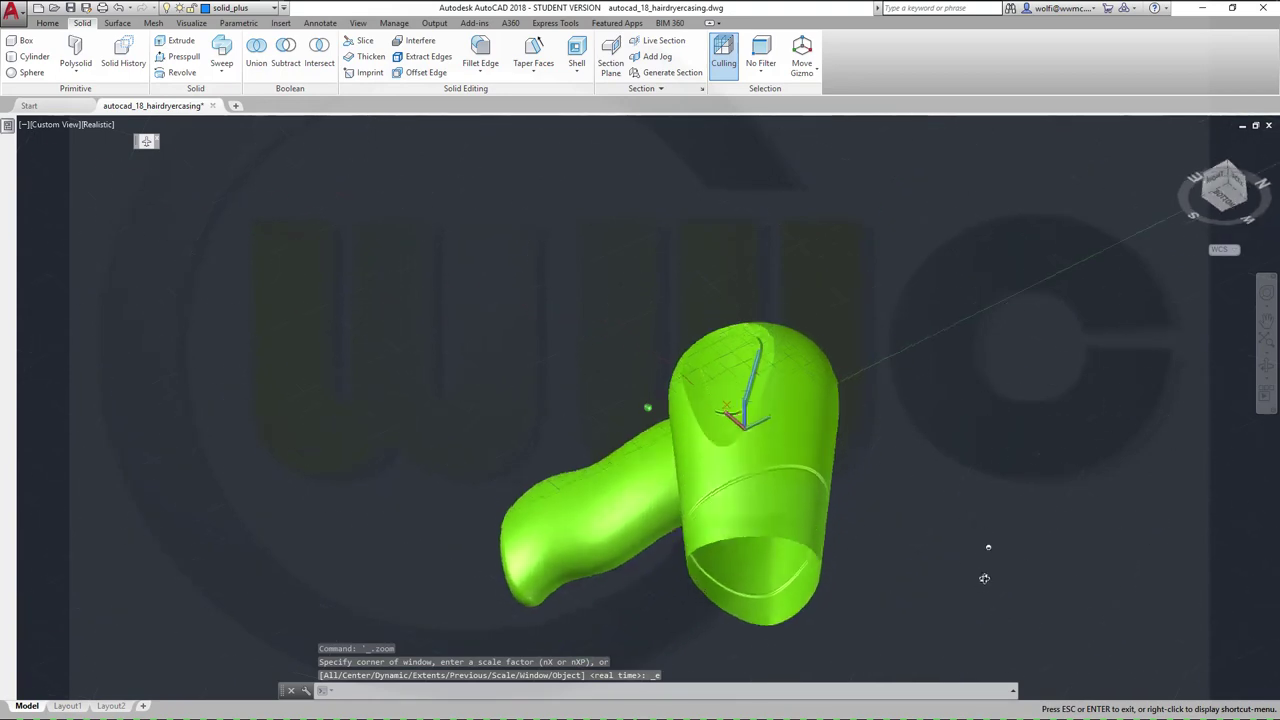
# Step: Inspect the hair dryer casing model from several sides, including the handle, side recess and open nozzle end
pyautogui.click(1266, 368)
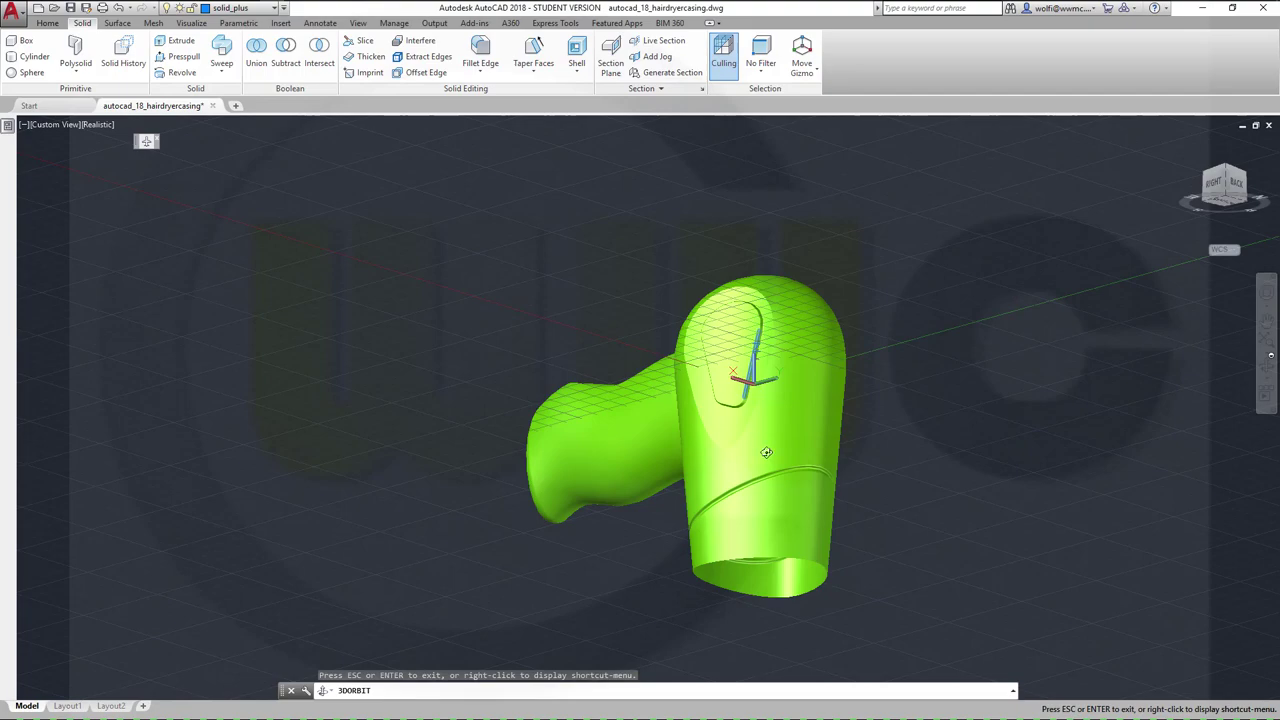
pyautogui.moveTo(766, 452); pyautogui.dragTo(617, 557)
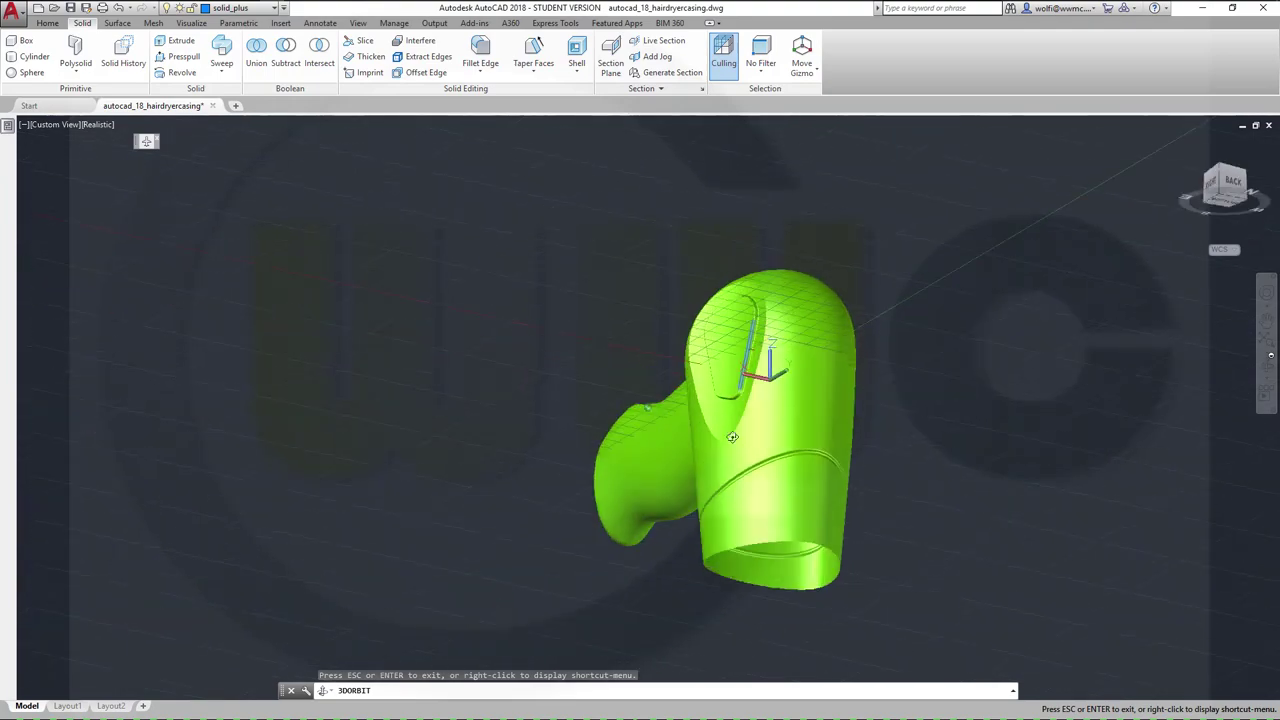
pyautogui.moveTo(732, 437); pyautogui.dragTo(745, 421)
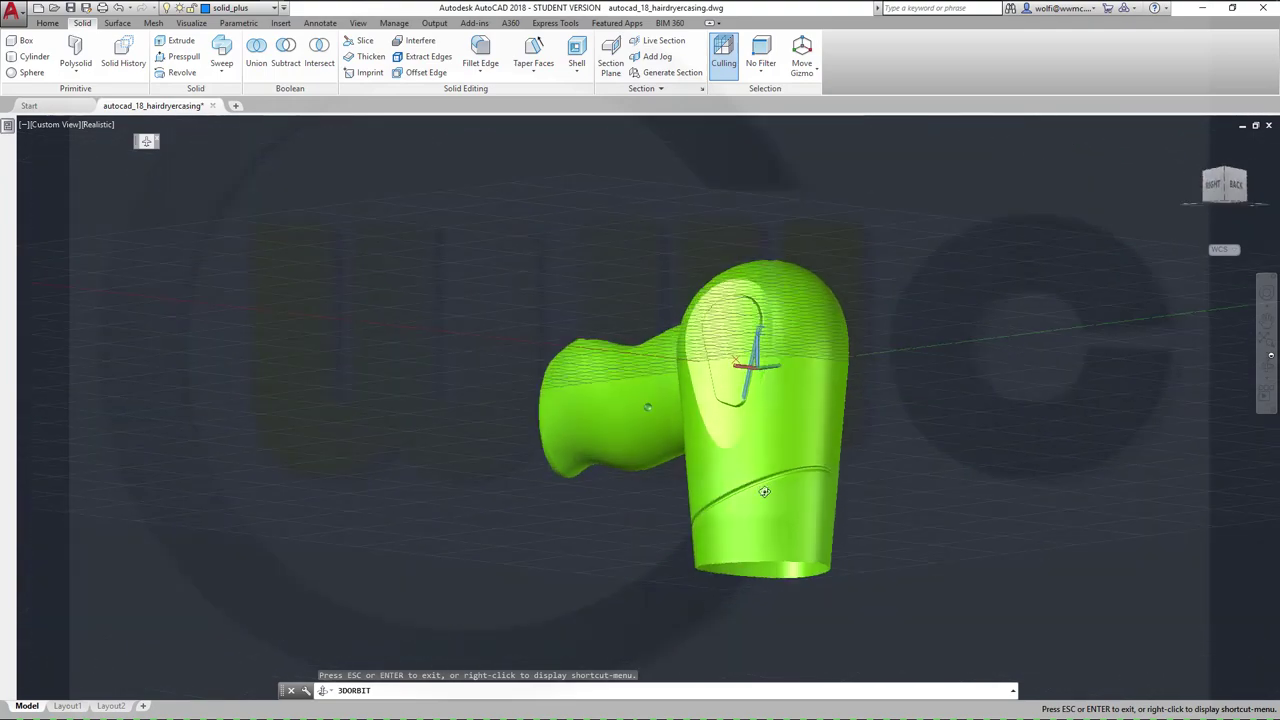
pyautogui.moveTo(764, 491); pyautogui.dragTo(695, 537)
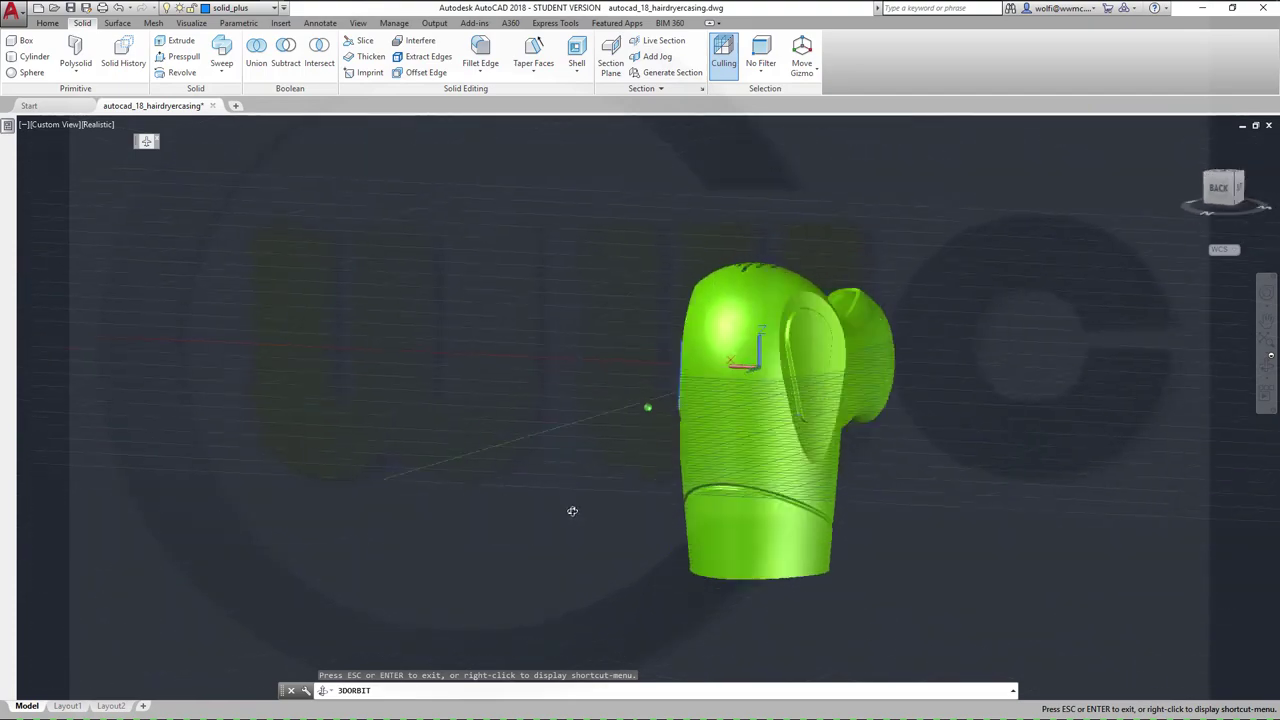
pyautogui.moveTo(572, 511); pyautogui.dragTo(485, 404)
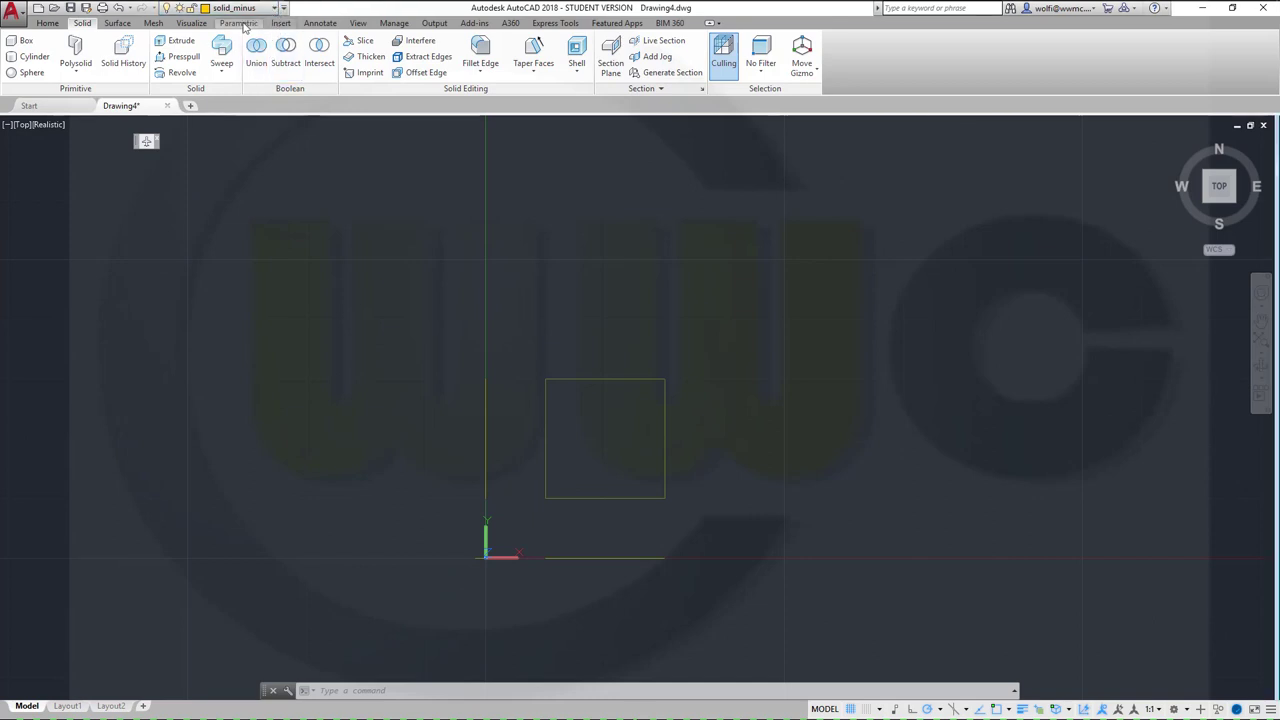
# Step: Make the sketches layer current and draw a vertical line 80 long upward from 0,-30
pyautogui.click(278, 8)
pyautogui.click(258, 93)
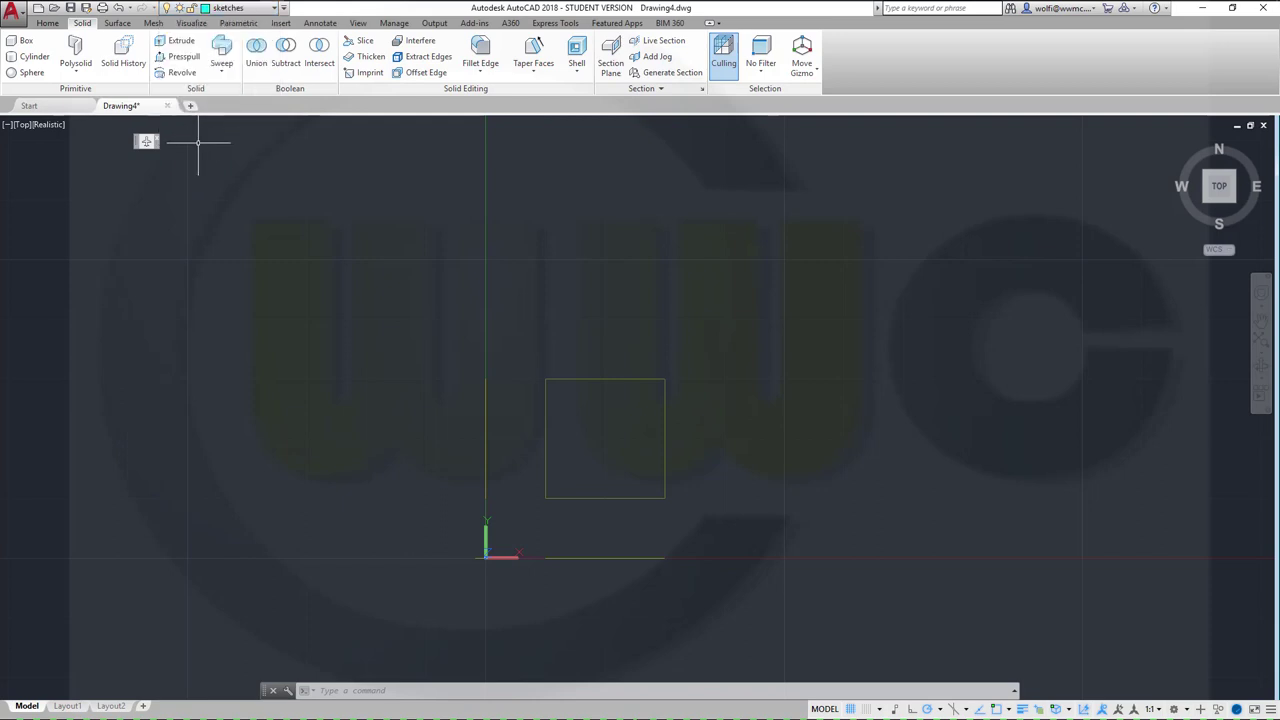
pyautogui.click(48, 23)
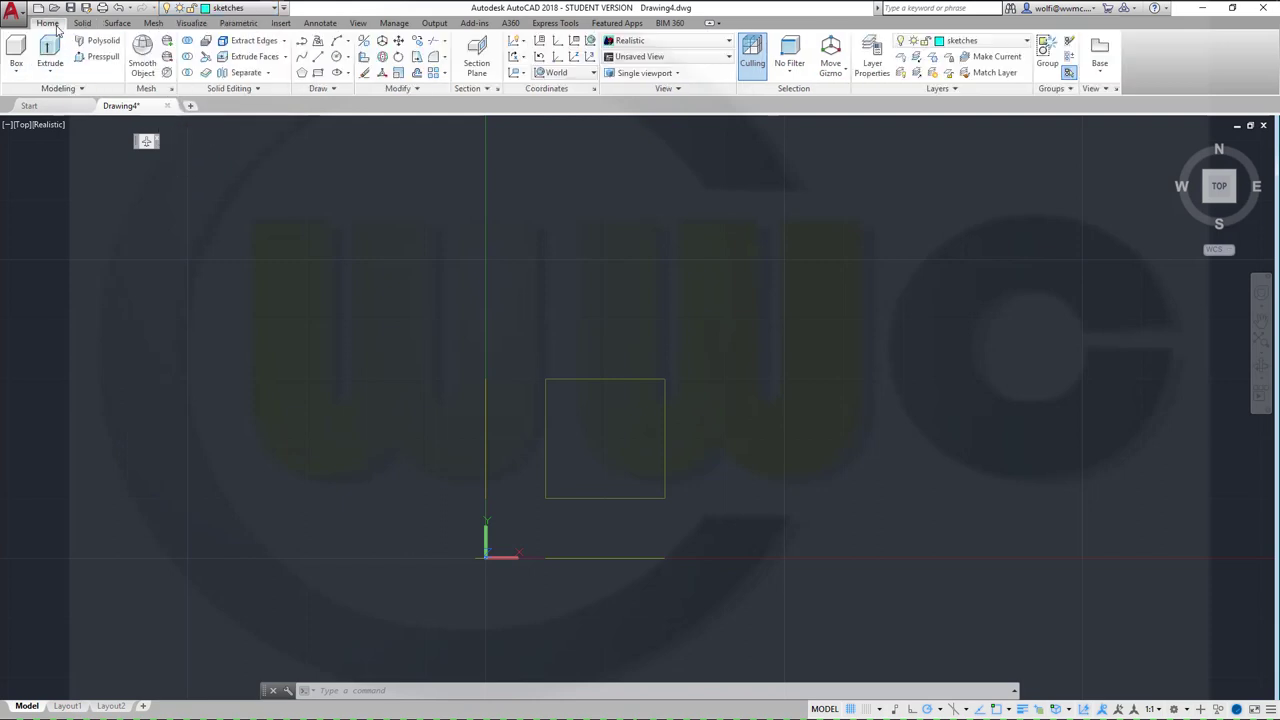
pyautogui.click(318, 60)
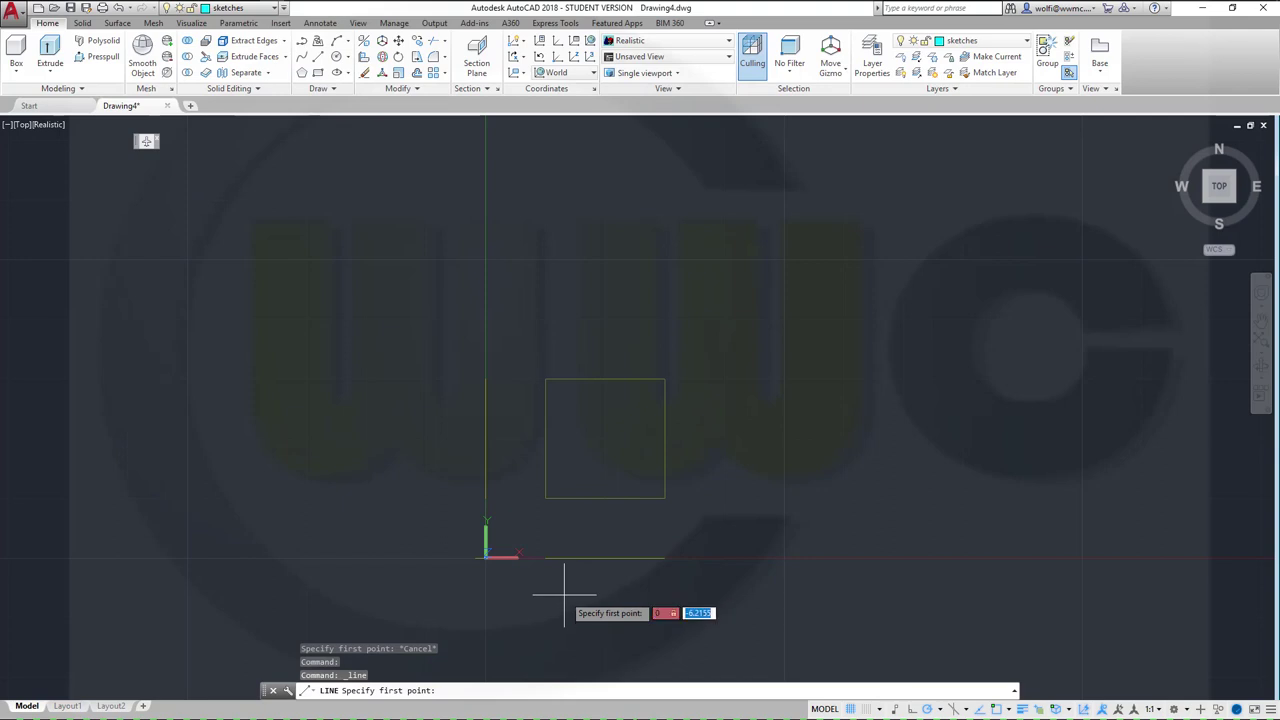
pyautogui.write('0,-30')
pyautogui.press('Return')
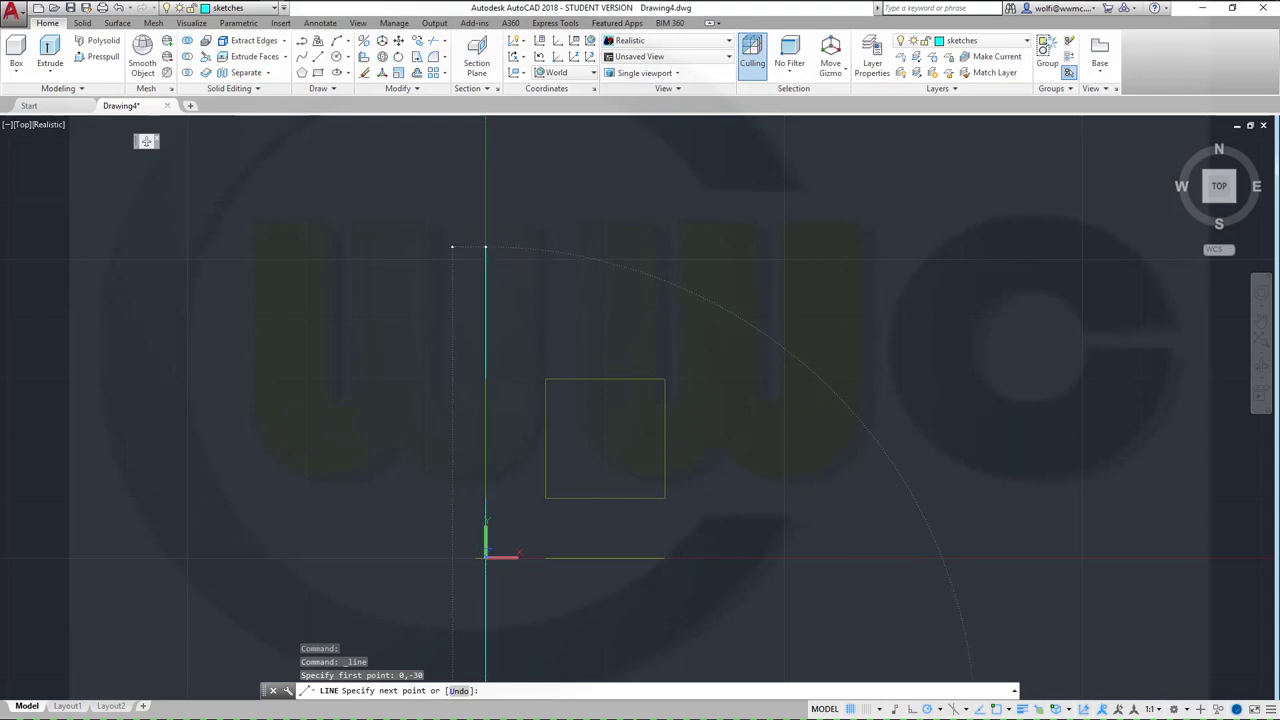
pyautogui.write('80')
pyautogui.press('Return')
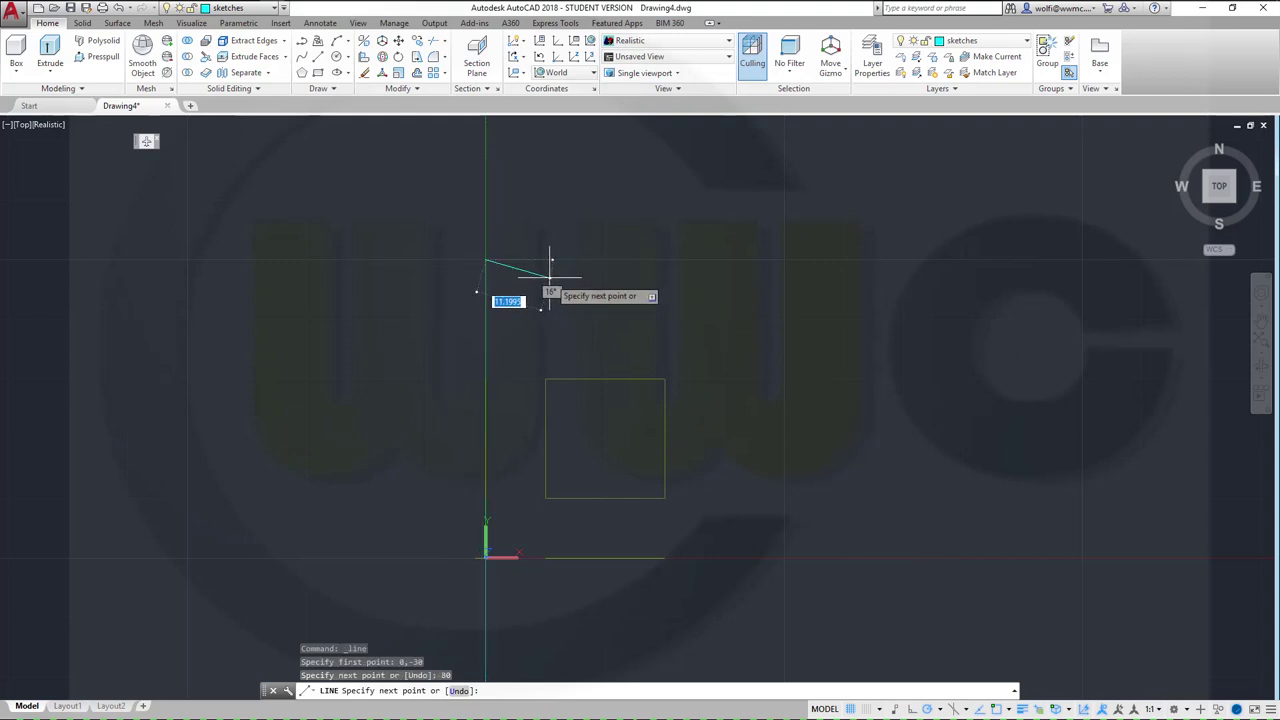
pyautogui.press('Escape')
pyautogui.moveTo(551, 317)
pyautogui.mouseDown(button='middle')
pyautogui.moveTo(597, 224)
pyautogui.moveTo(599, 371)
pyautogui.mouseUp(button='middle')
pyautogui.scroll(-2, 597, 224)
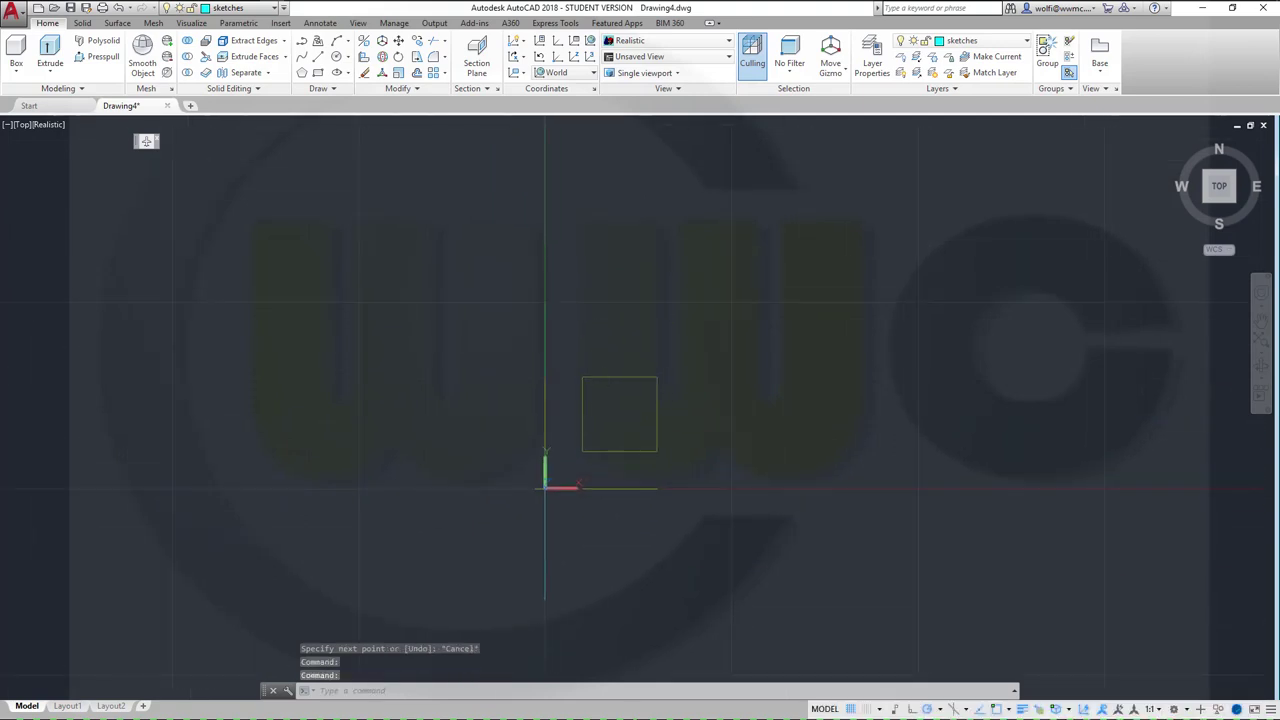
# Step: Draw two horizontal lines across the vertical line, a shorter one above the X axis and a longer one below it
pyautogui.click(318, 60)
pyautogui.click(491, 370)
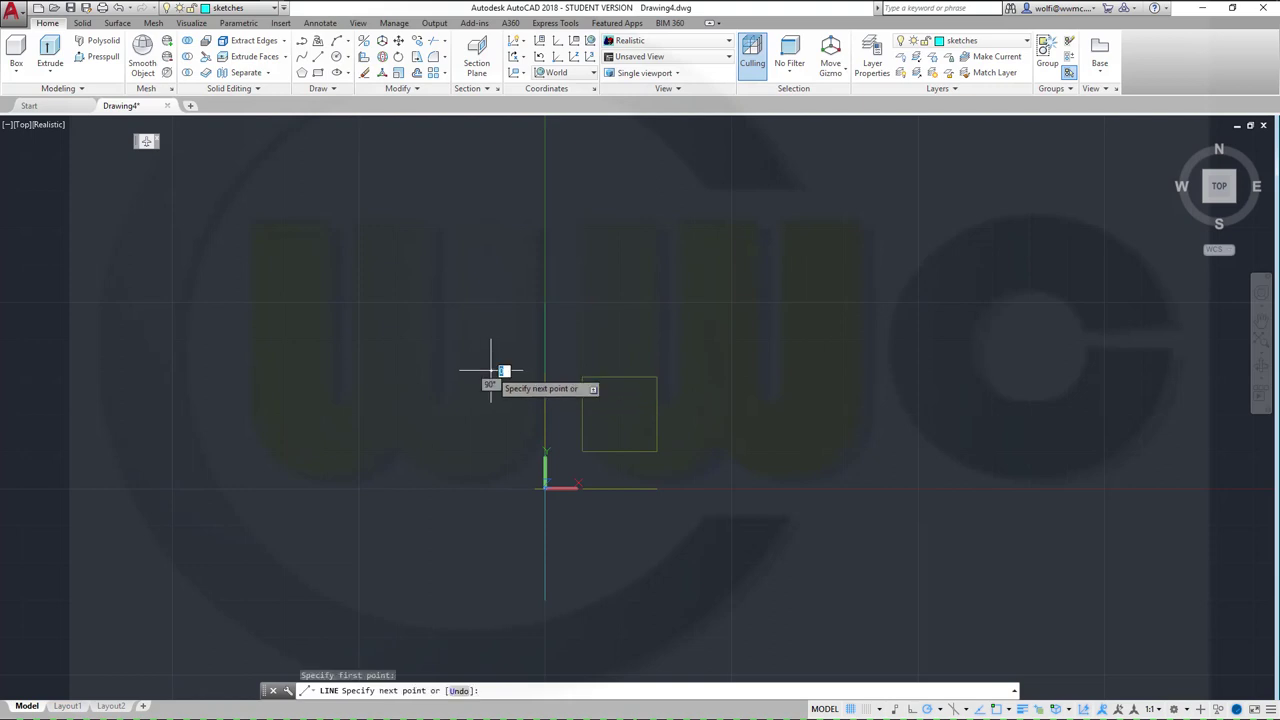
pyautogui.click(592, 370)
pyautogui.rightClick(614, 398)
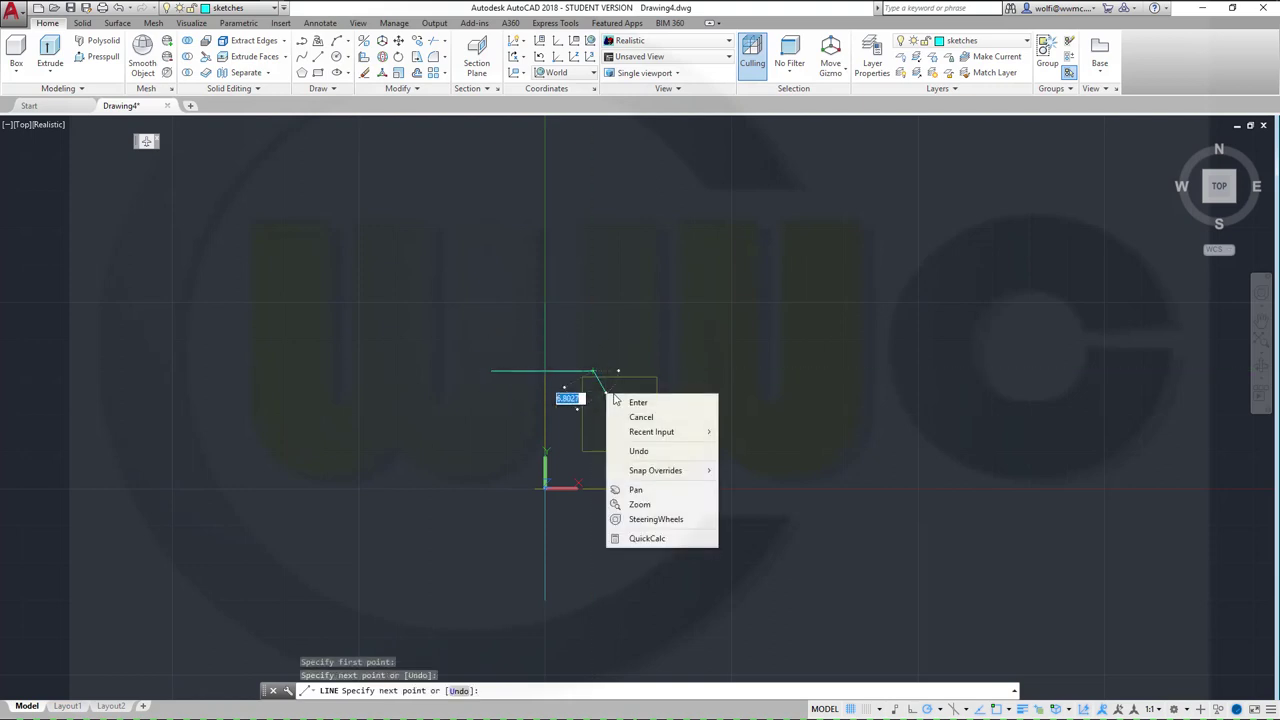
pyautogui.click(637, 404)
pyautogui.press('Return')
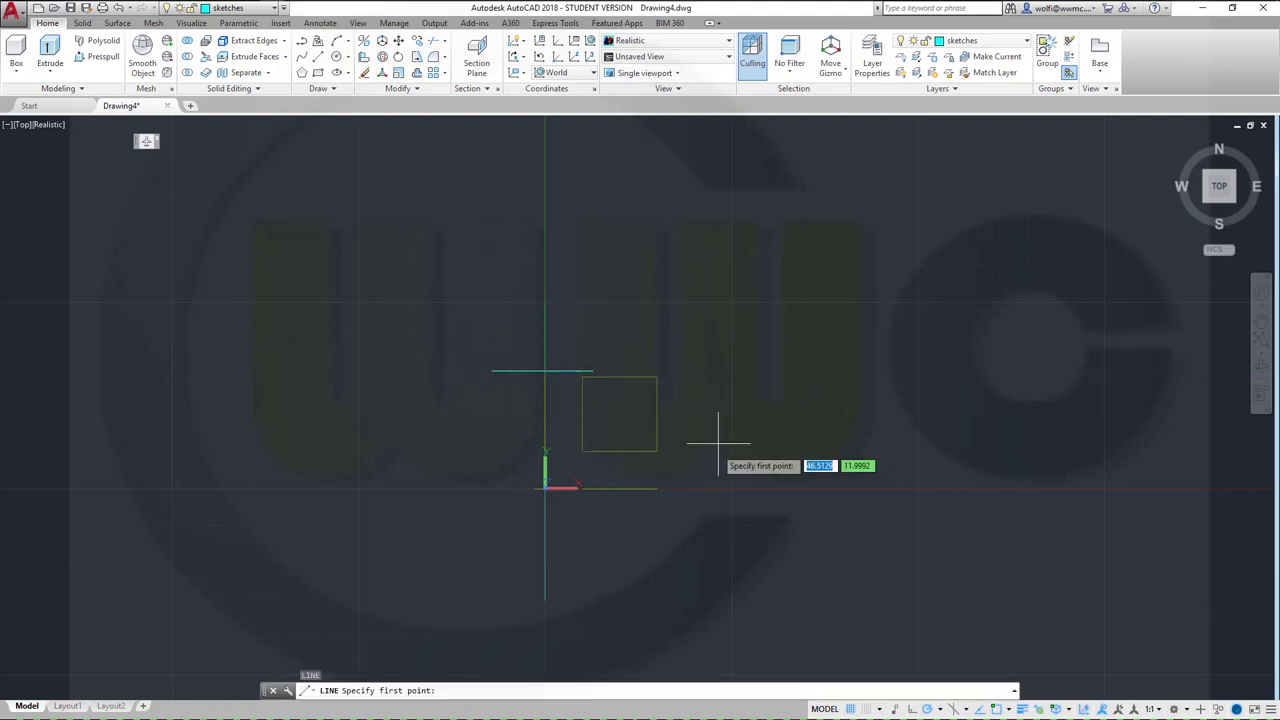
pyautogui.click(478, 546)
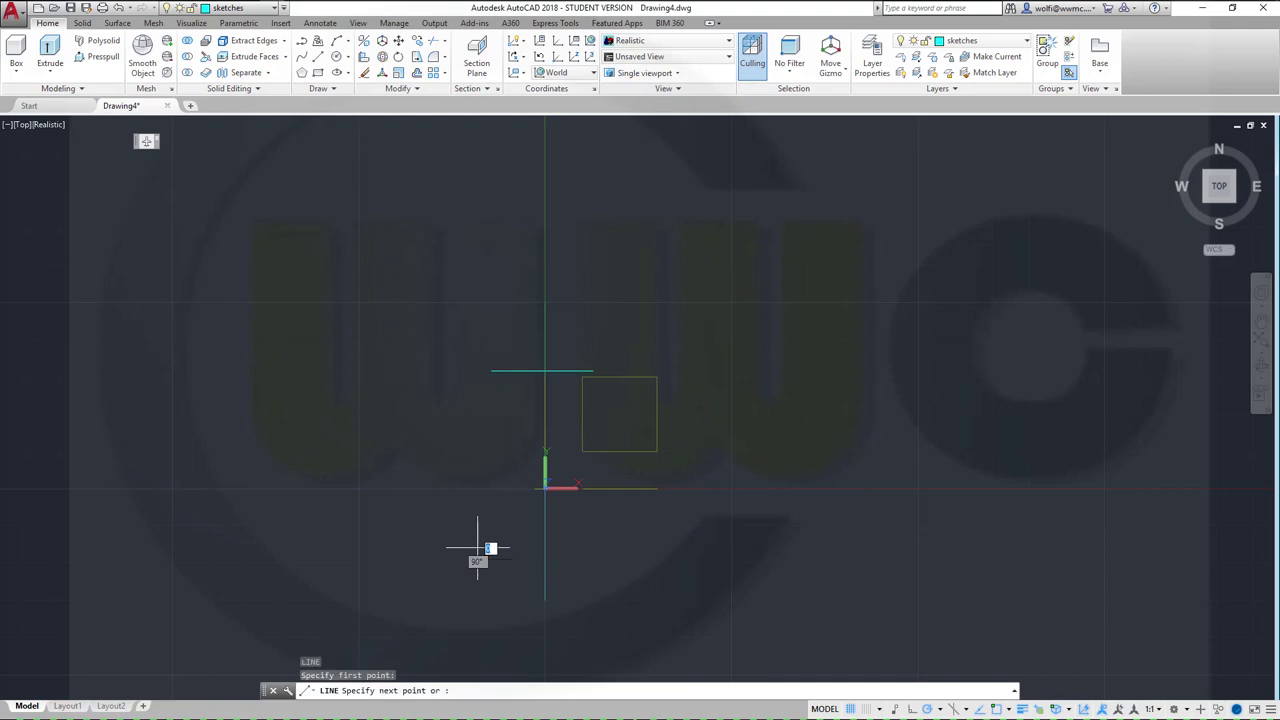
pyautogui.click(631, 546)
pyautogui.press('Return')
pyautogui.press('Return')
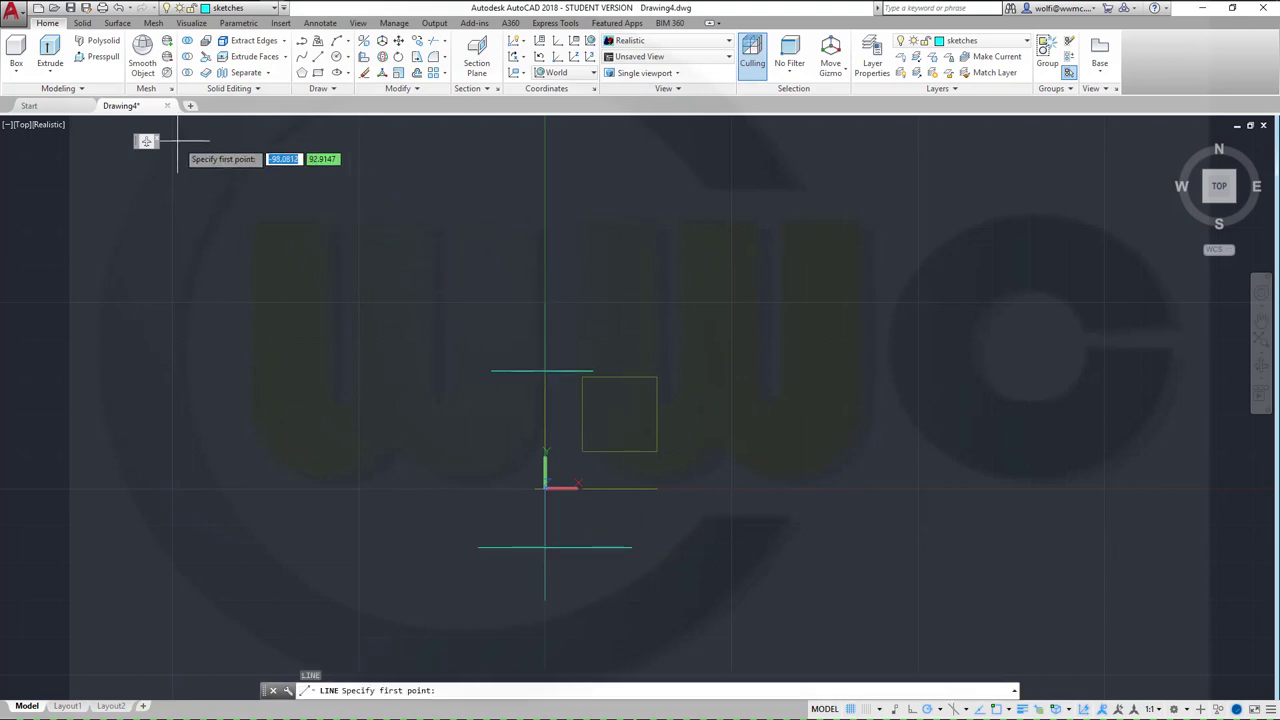
# Step: Place point objects on both ends of the upper and lower horizontal lines
pyautogui.click(336, 89)
pyautogui.click(351, 106)
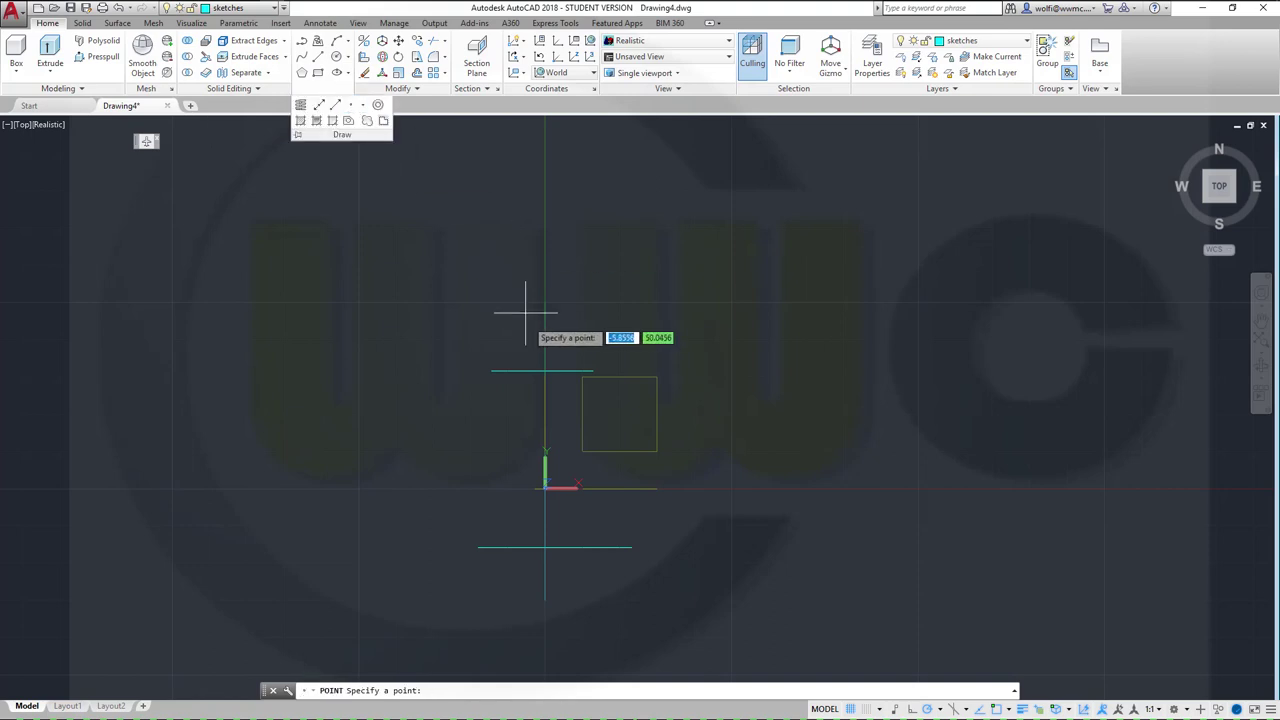
pyautogui.click(491, 371)
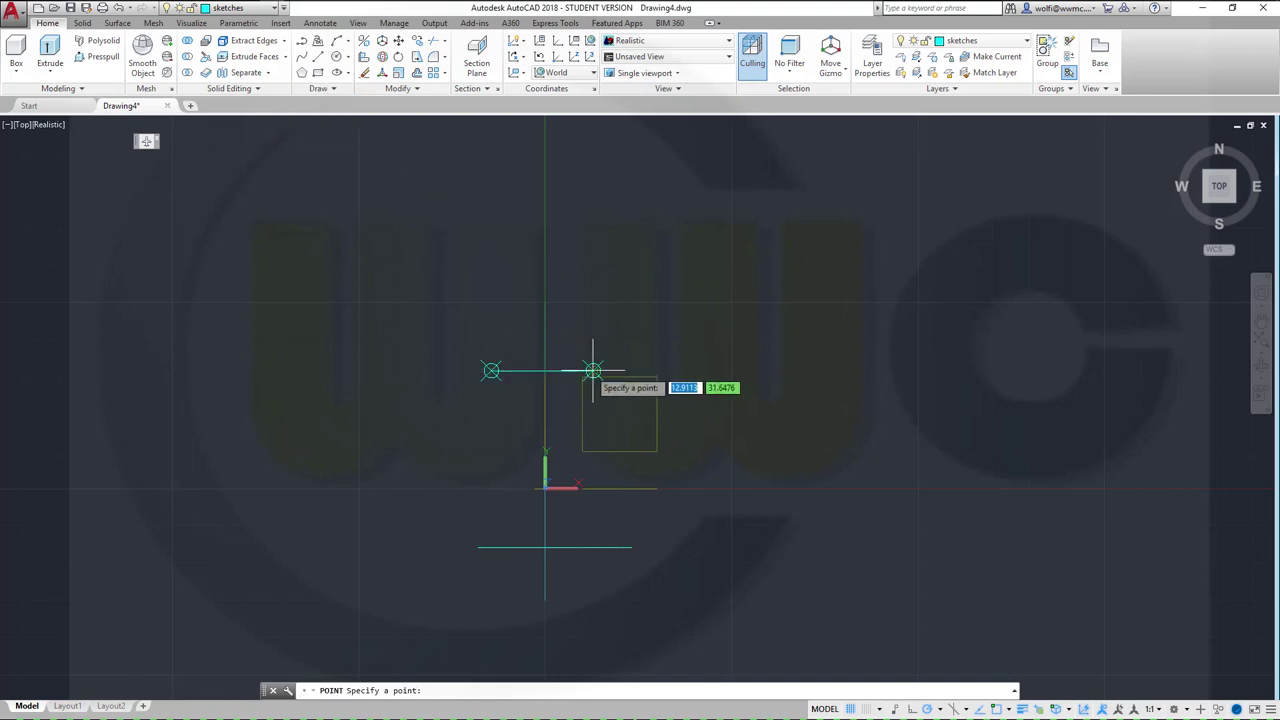
pyautogui.click(478, 547)
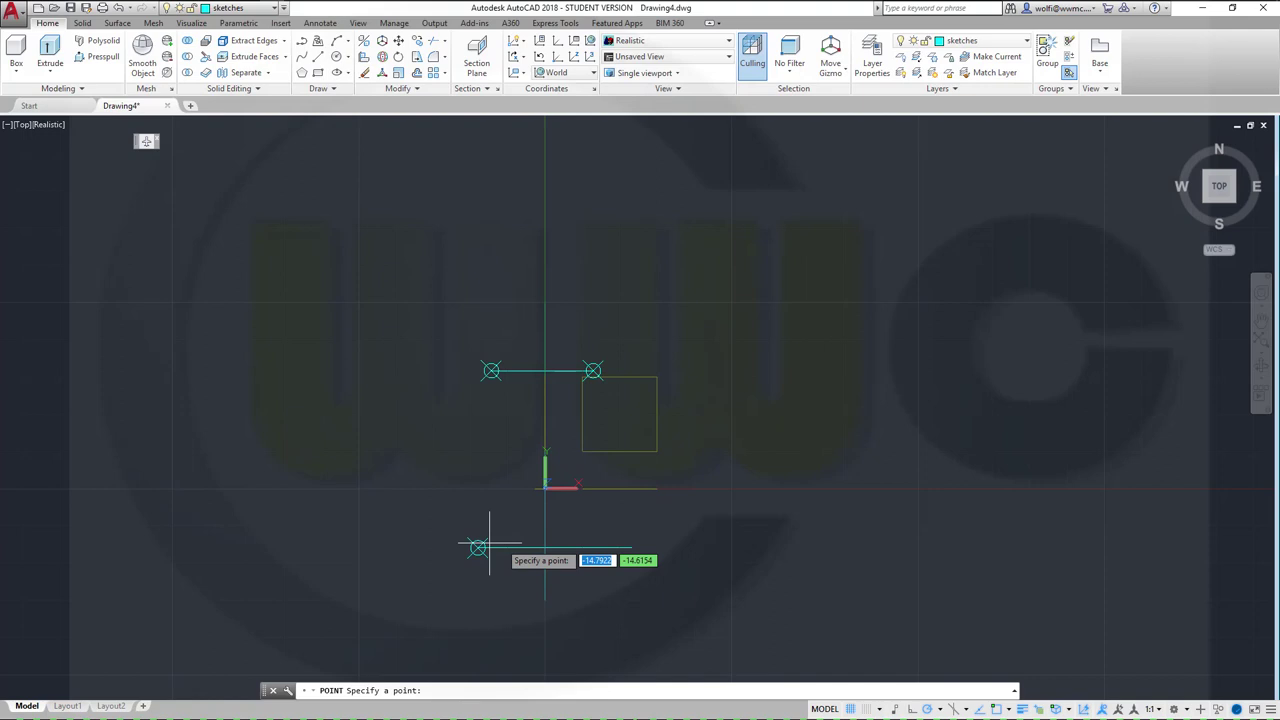
pyautogui.click(631, 547)
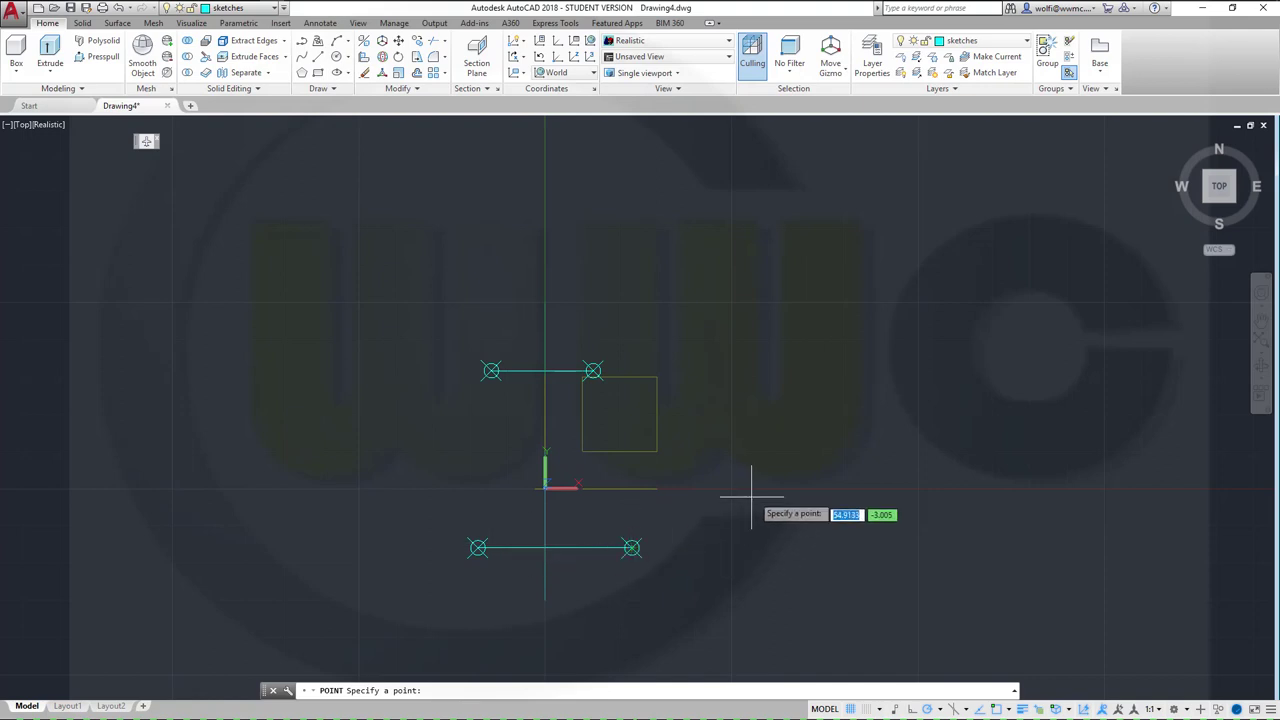
# Step: Auto-constrain the three sketch lines and their four end points, and hide all geometric constraint markers
pyautogui.click(238, 23)
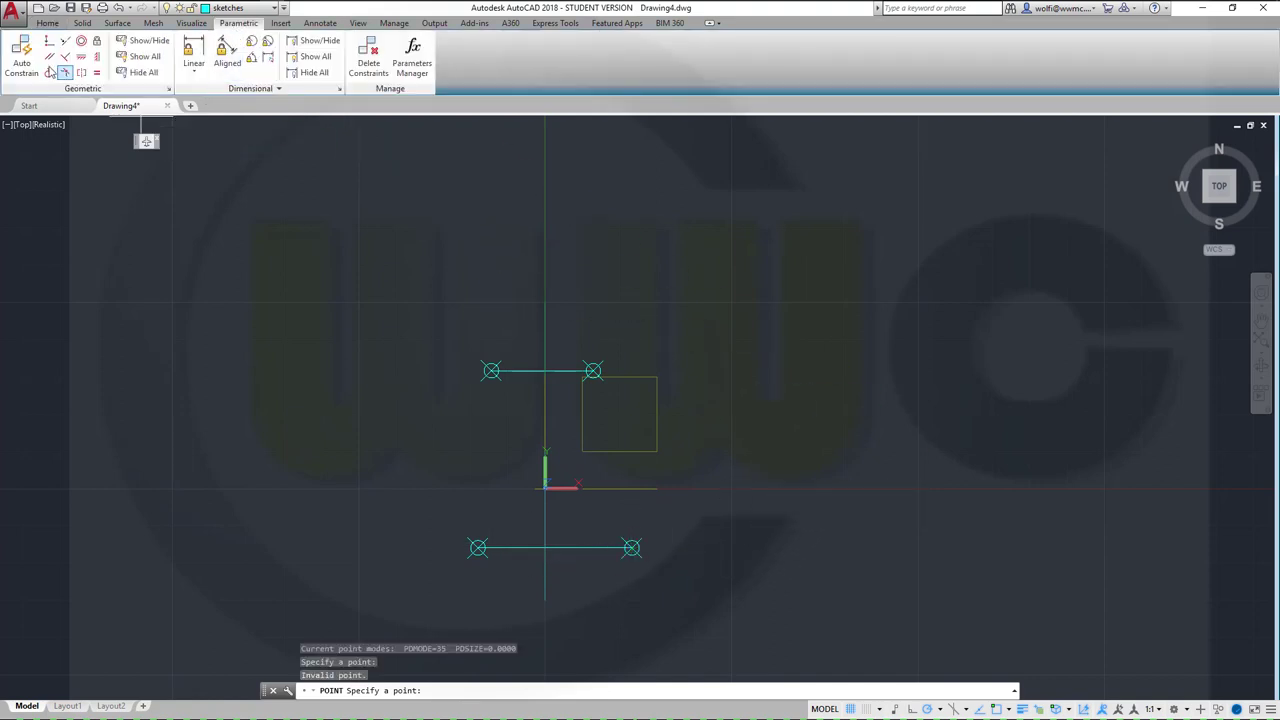
pyautogui.click(21, 56)
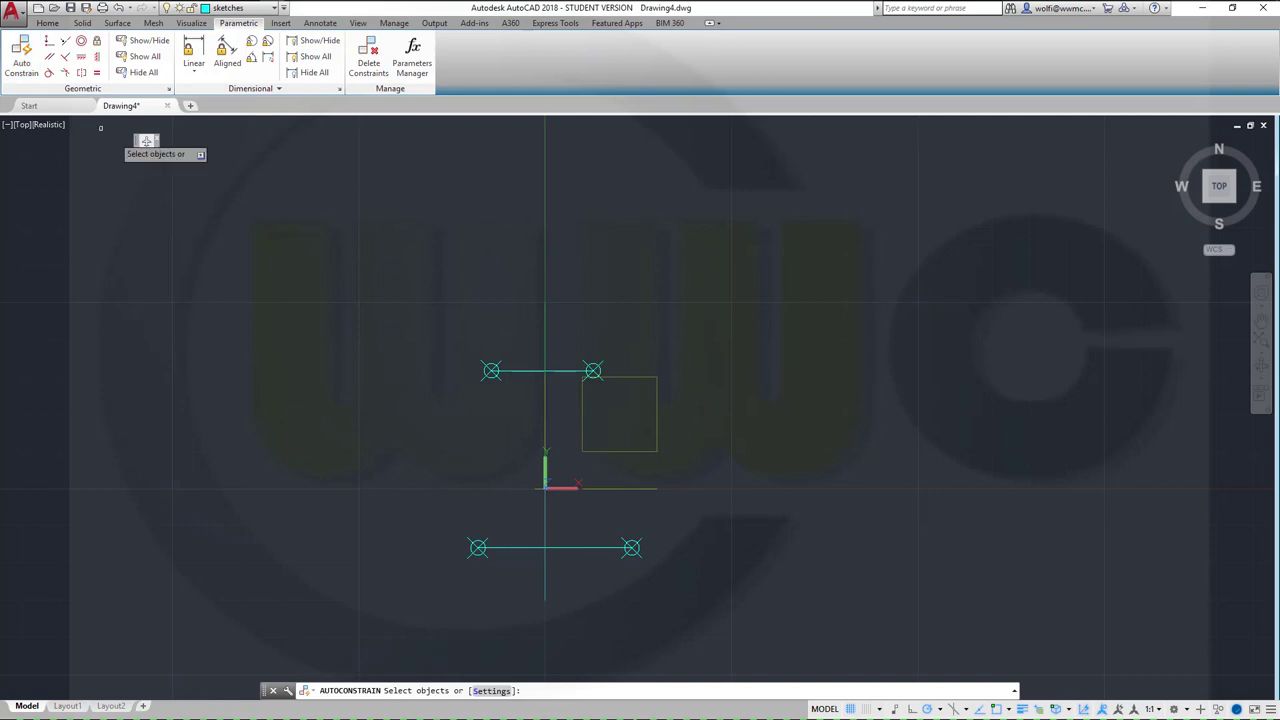
pyautogui.click(760, 598)
pyautogui.click(390, 284)
pyautogui.rightClick(386, 268)
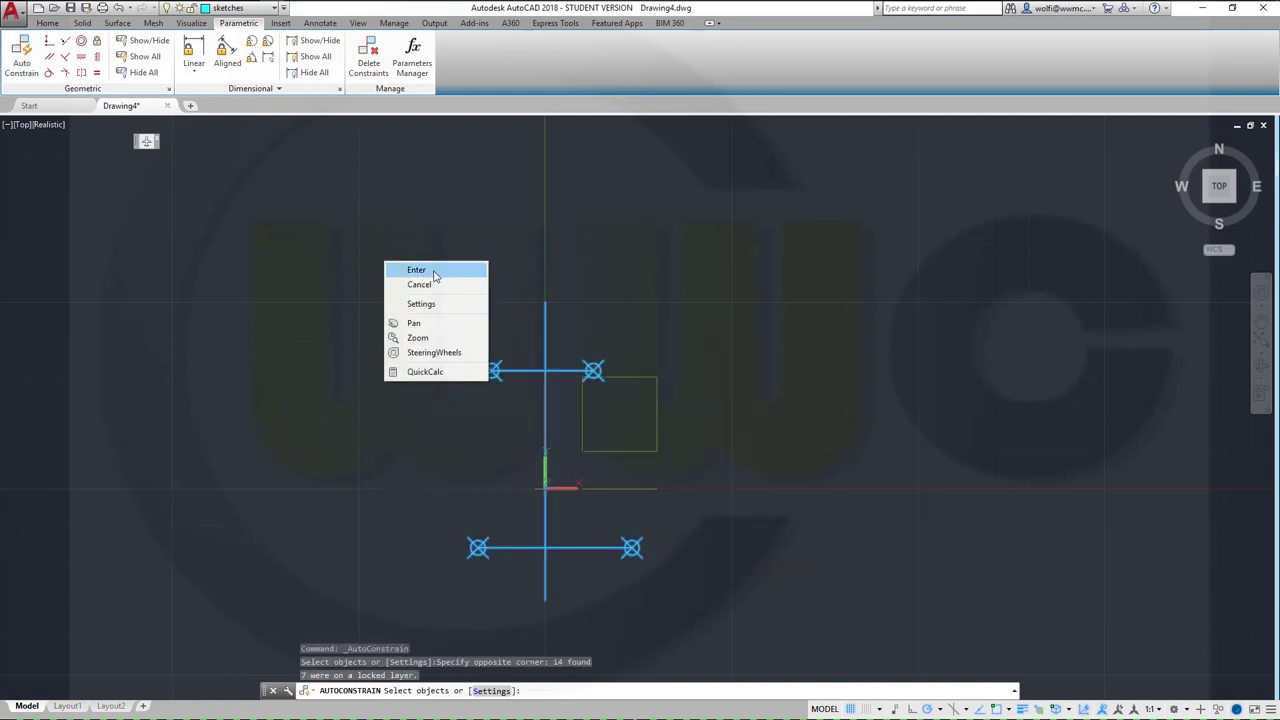
pyautogui.click(416, 269)
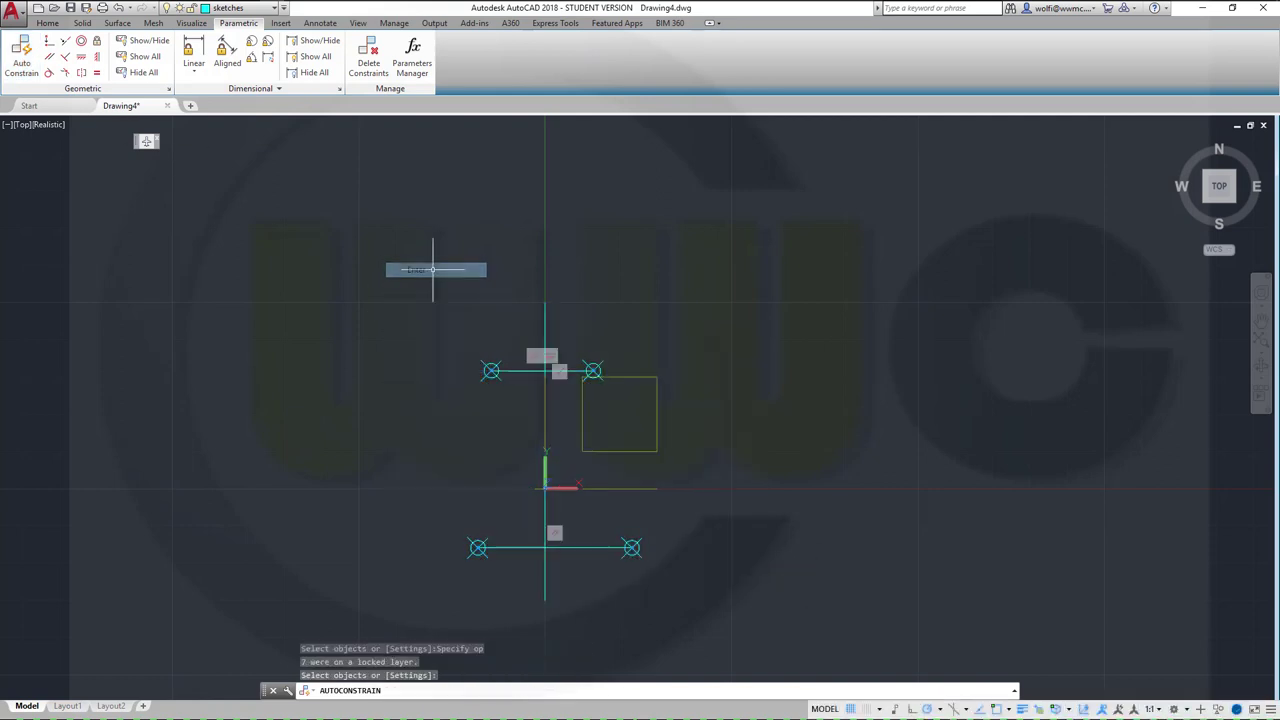
pyautogui.click(145, 74)
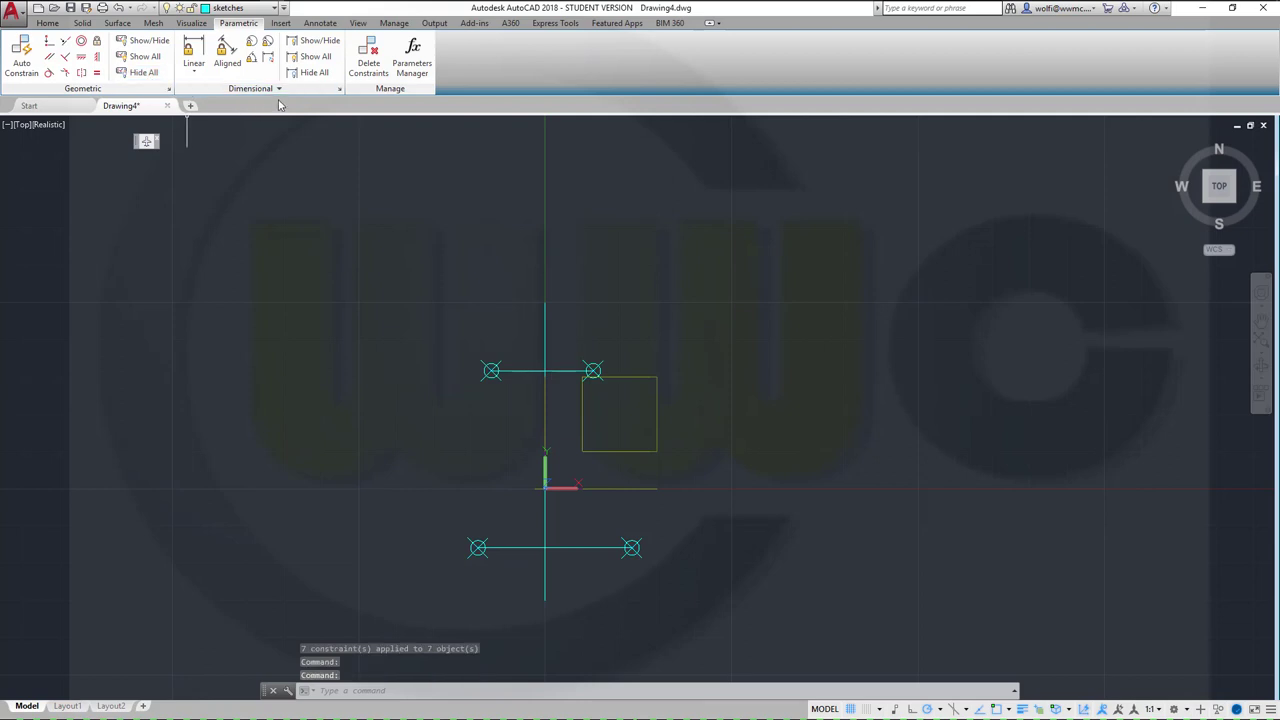
# Step: Add a linear dimensional constraint of 80 between the ends of the vertical line, placed beside the sketch
pyautogui.click(192, 52)
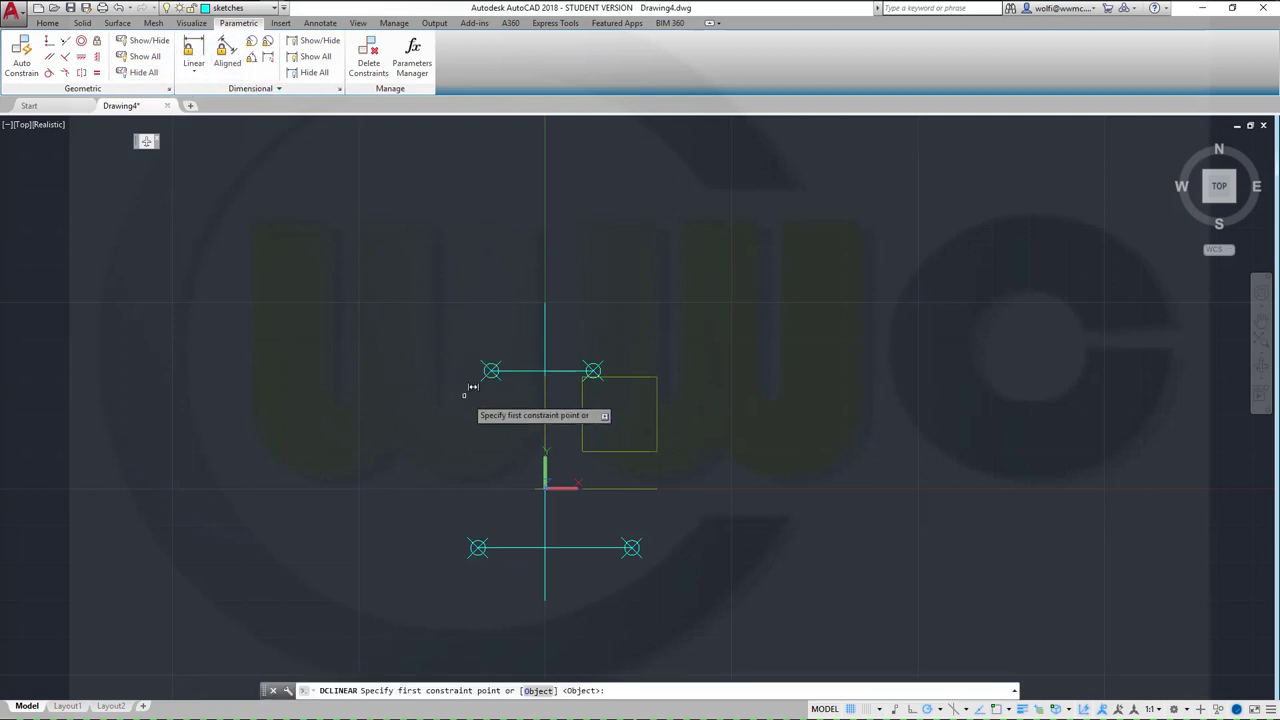
pyautogui.click(550, 323)
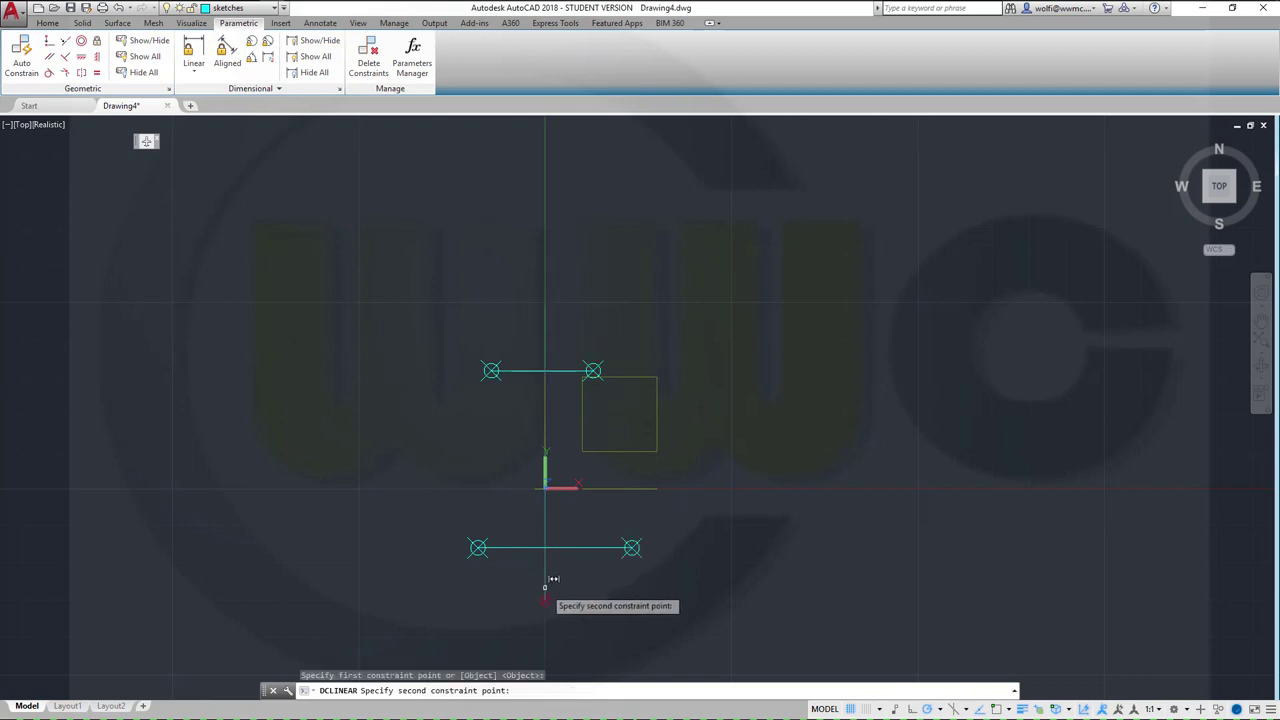
pyautogui.click(545, 599)
pyautogui.click(207, 451)
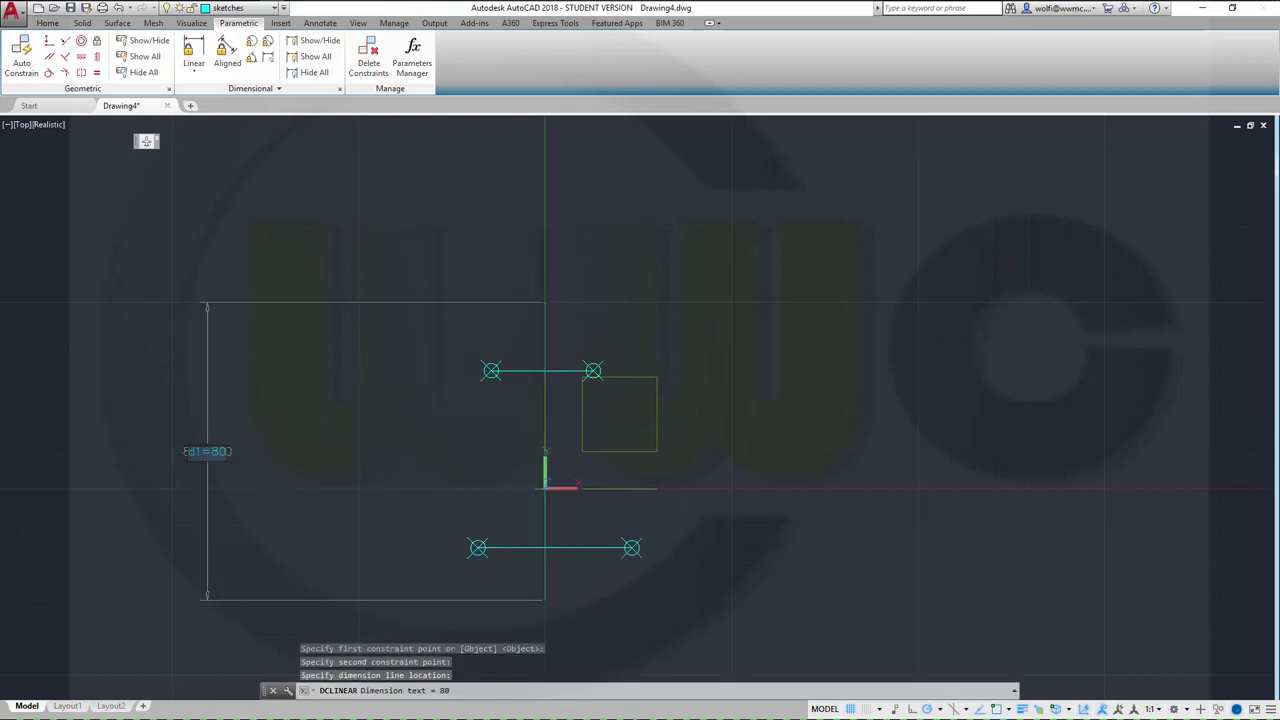
pyautogui.press('Return')
pyautogui.press('Return')
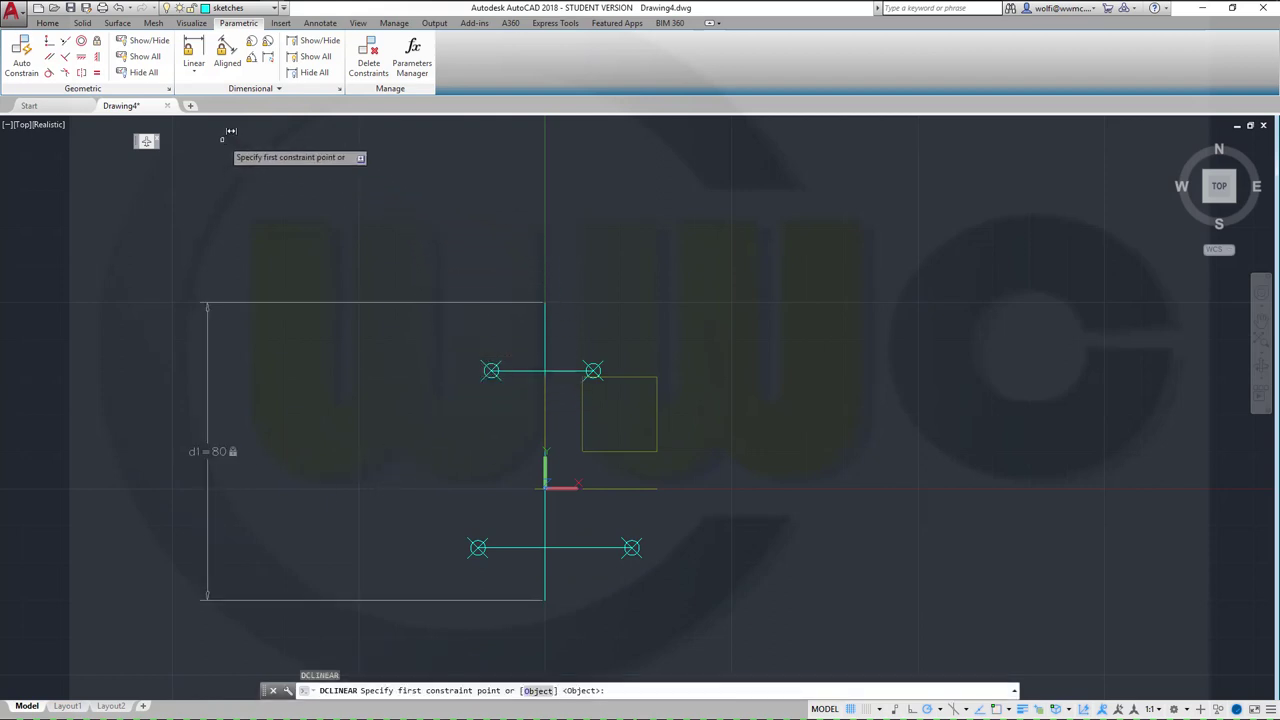
pyautogui.press('Escape')
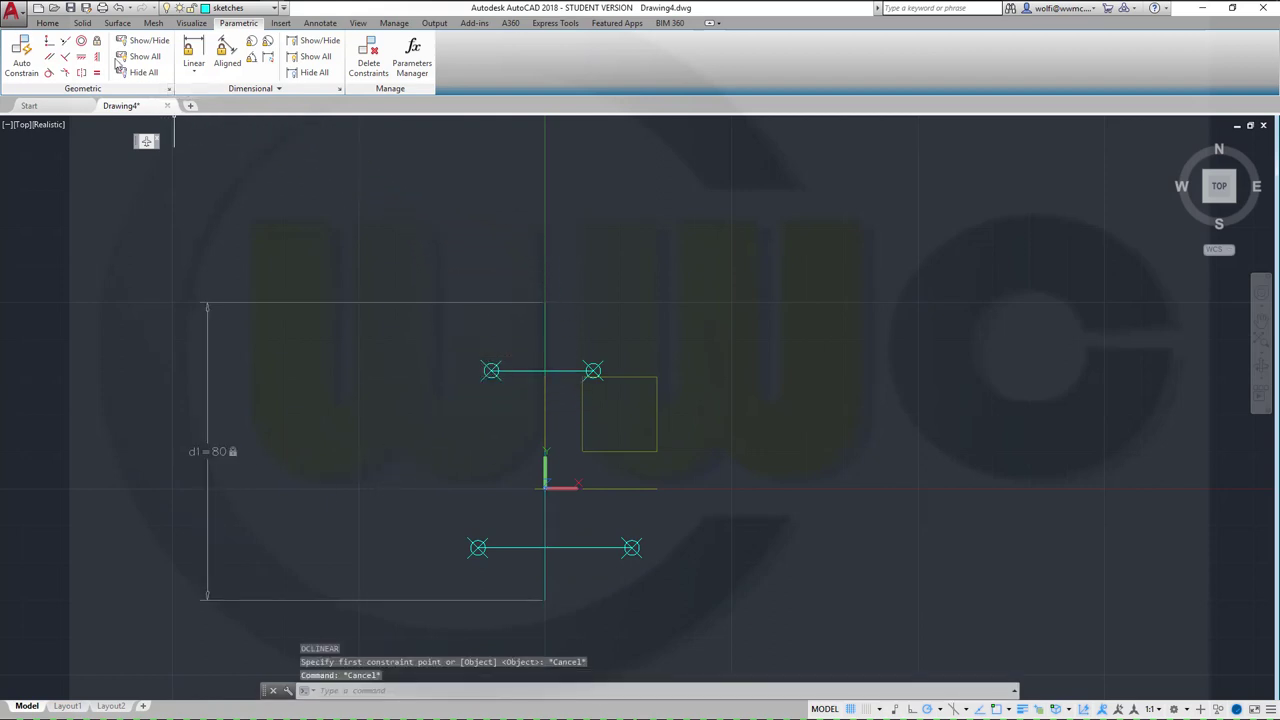
# Step: Draw a closed egg-shaped spline through both ends of the vertical line and through free fit points on either side of it
pyautogui.click(48, 23)
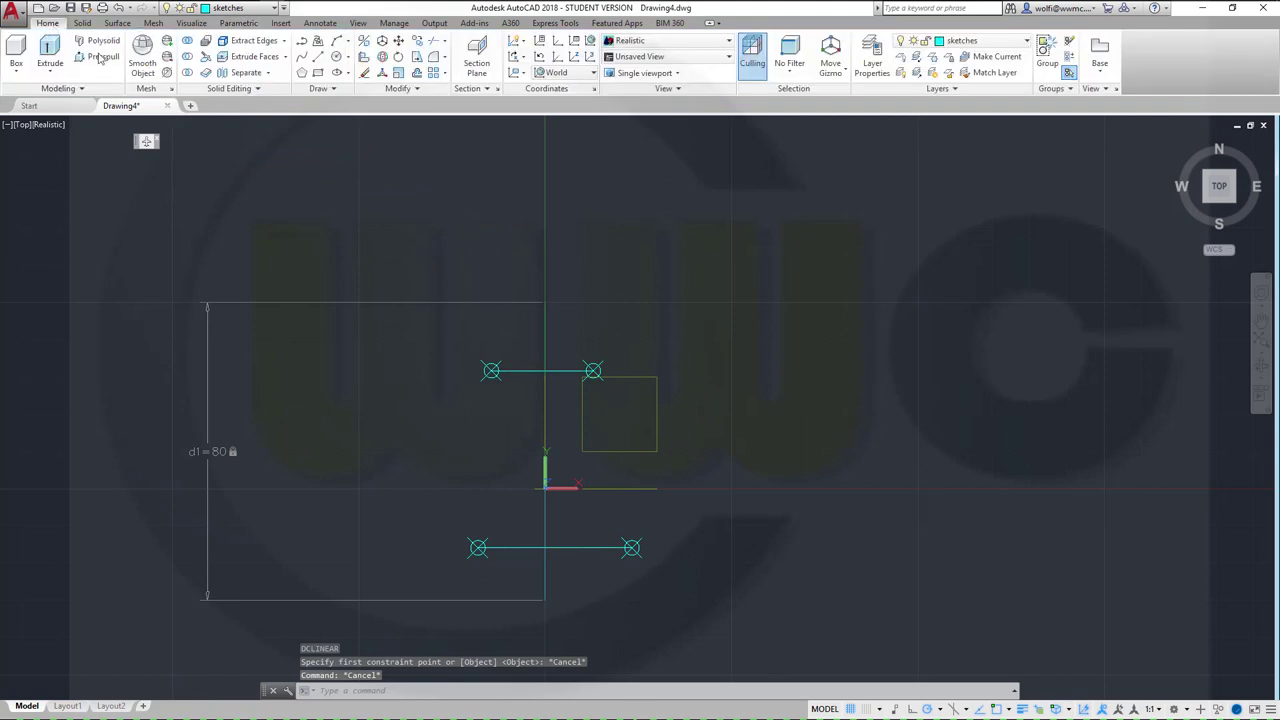
pyautogui.click(301, 57)
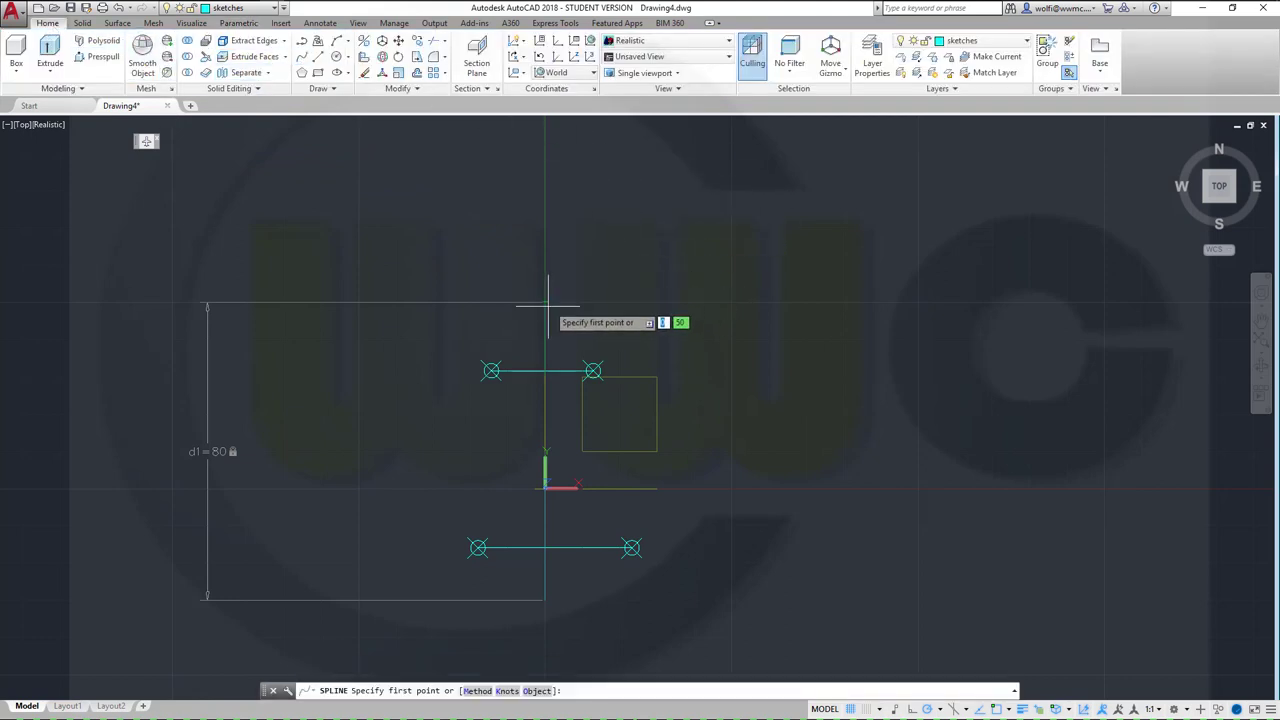
pyautogui.click(546, 302)
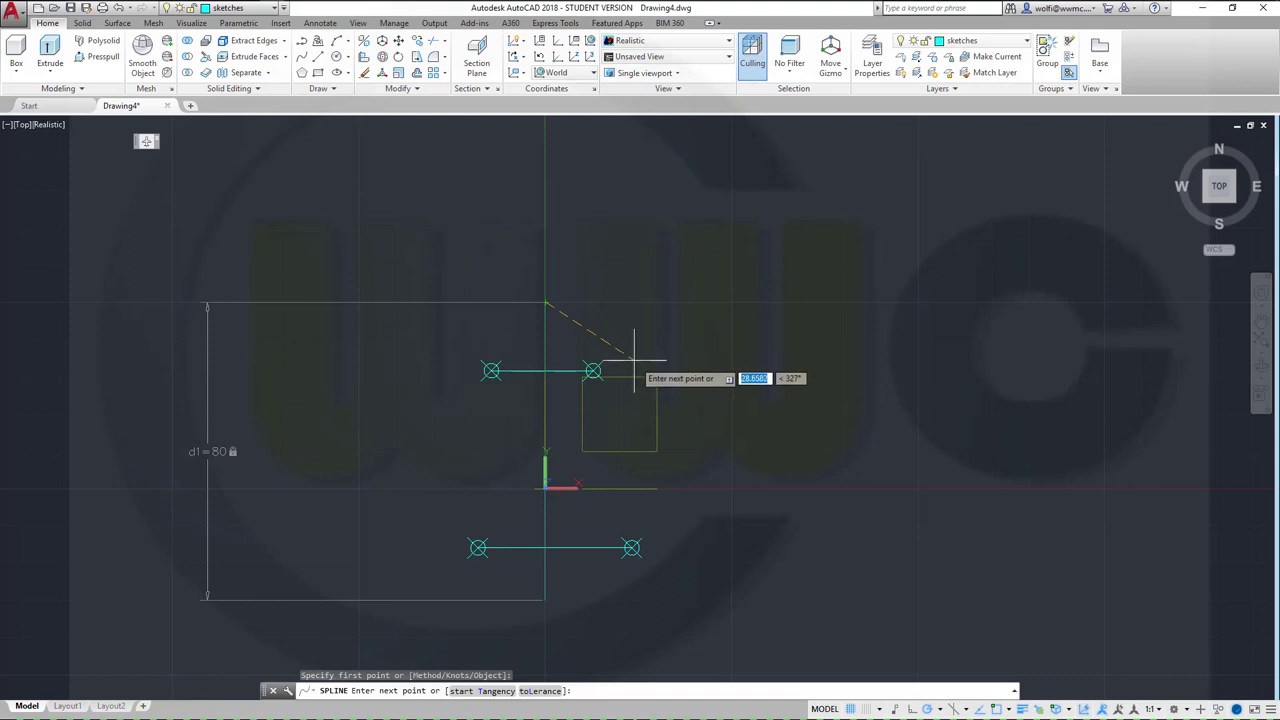
pyautogui.click(634, 358)
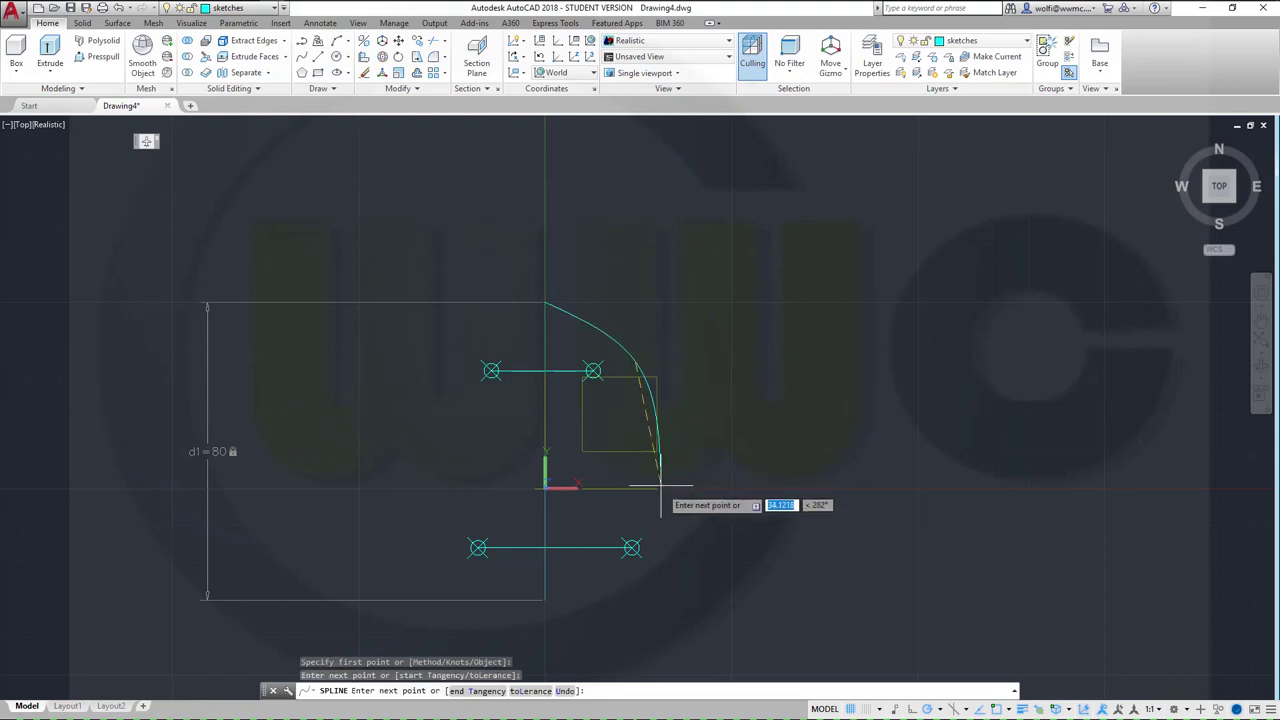
pyautogui.click(655, 545)
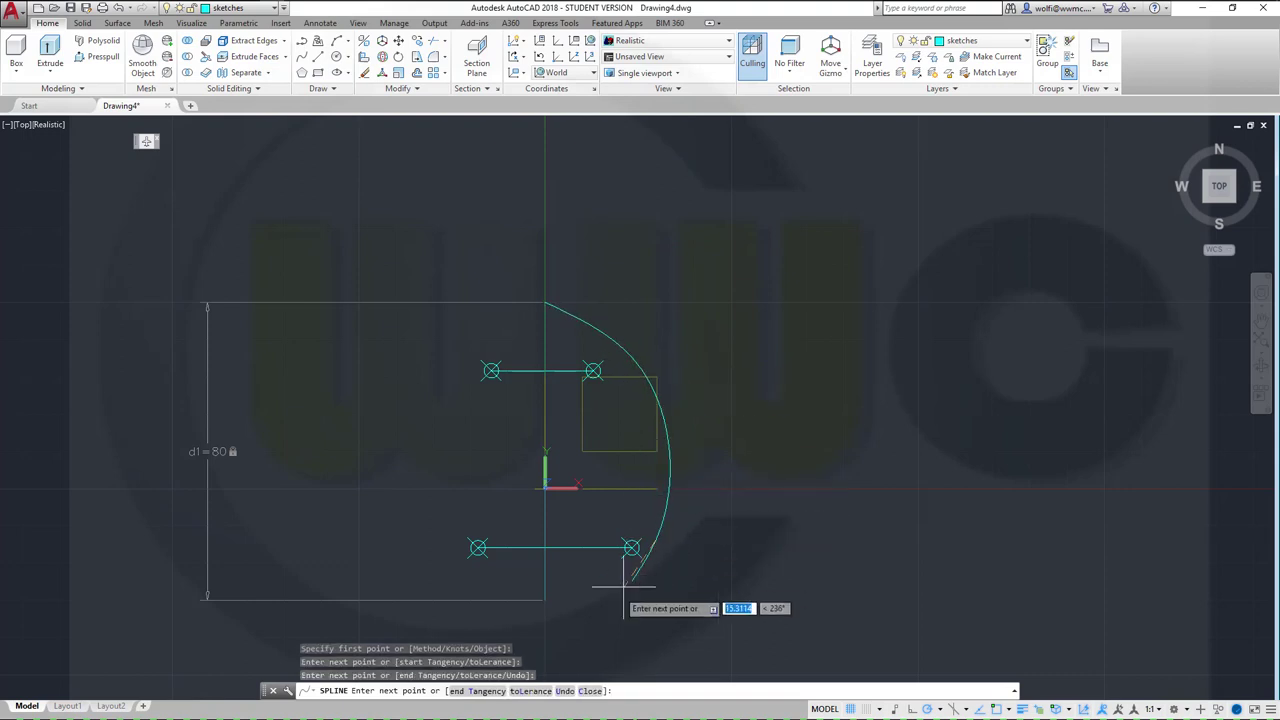
pyautogui.click(545, 600)
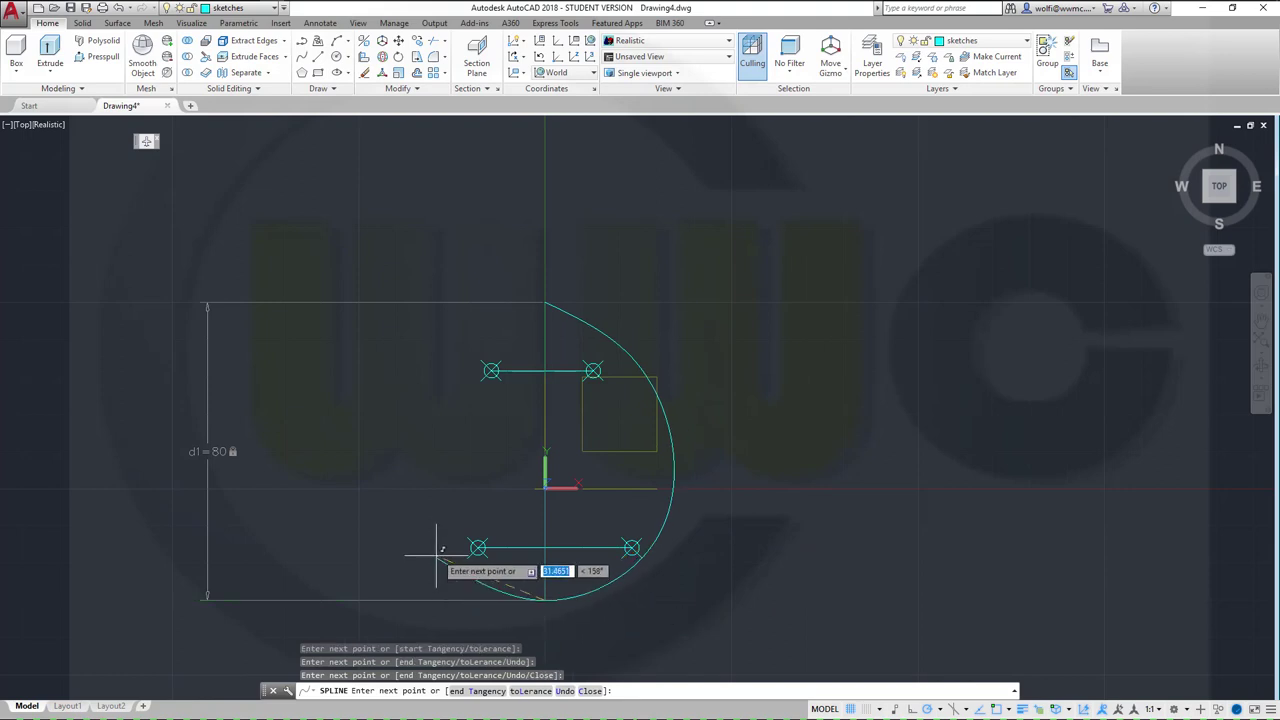
pyautogui.click(437, 546)
pyautogui.click(430, 495)
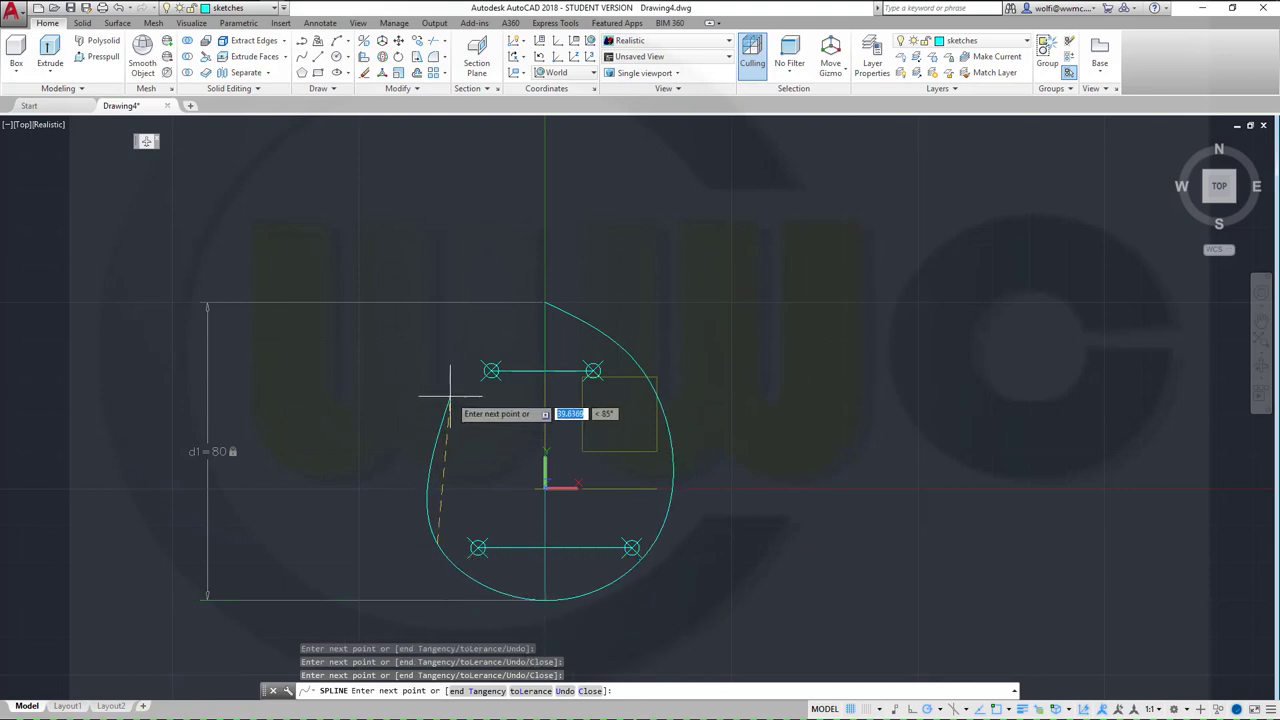
pyautogui.rightClick(449, 386)
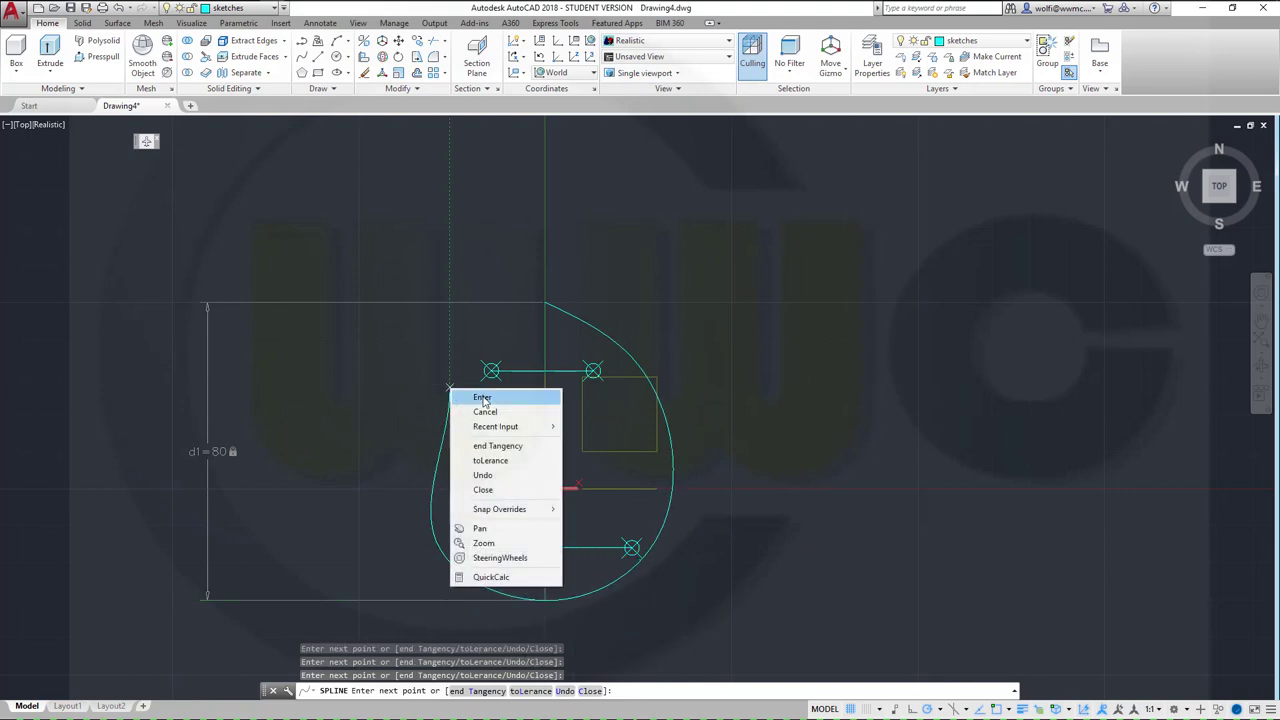
pyautogui.click(484, 490)
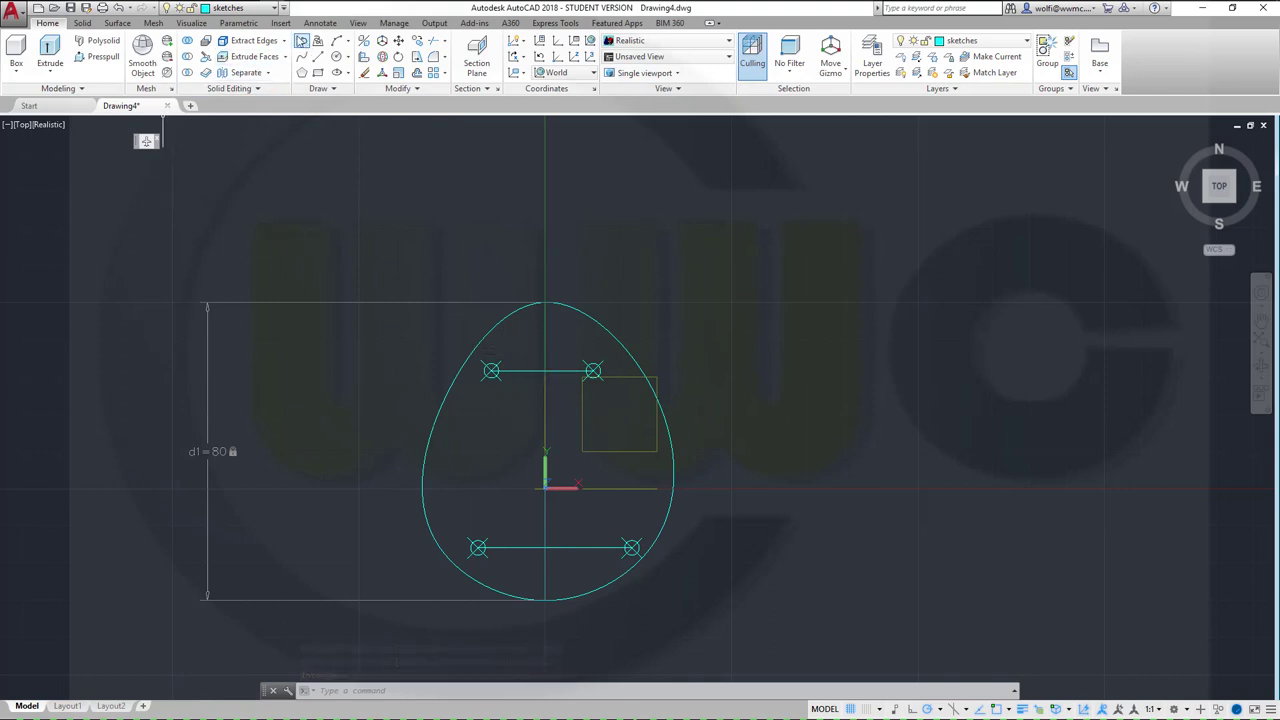
# Step: Constrain the two end points of the upper horizontal line symmetric about the vertical line, and hide all geometric constraint markers
pyautogui.click(239, 23)
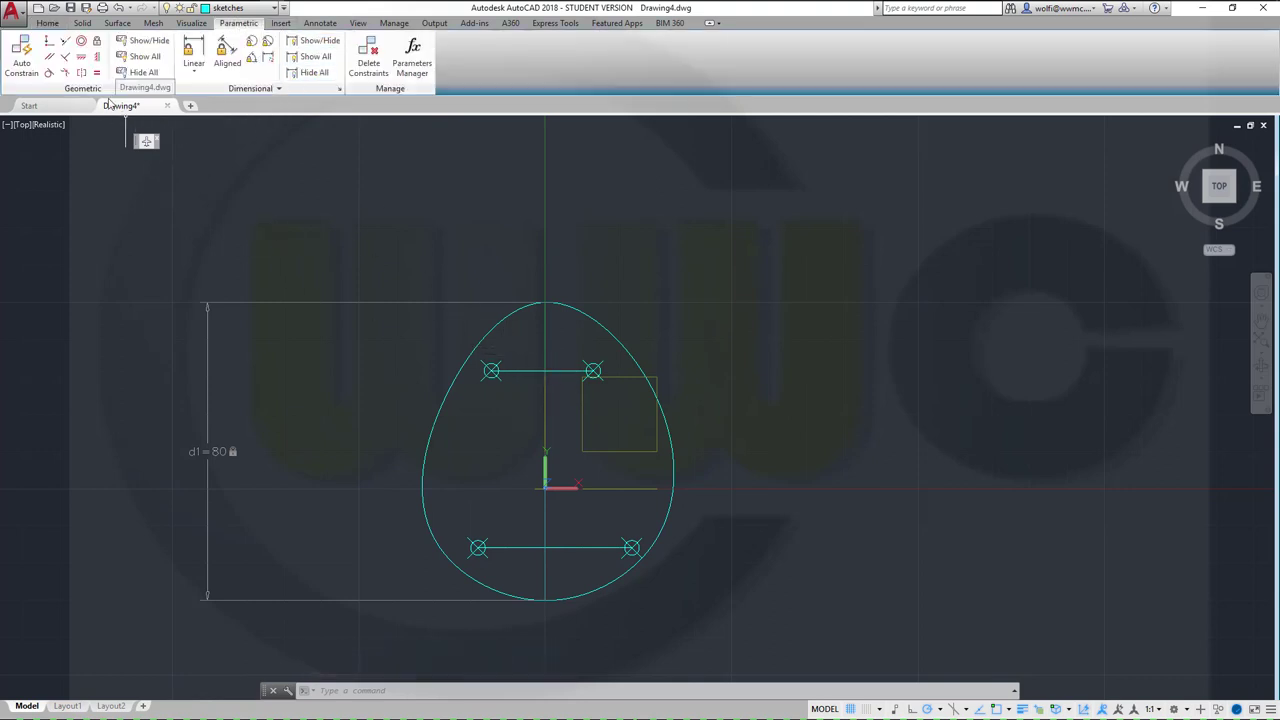
pyautogui.click(85, 78)
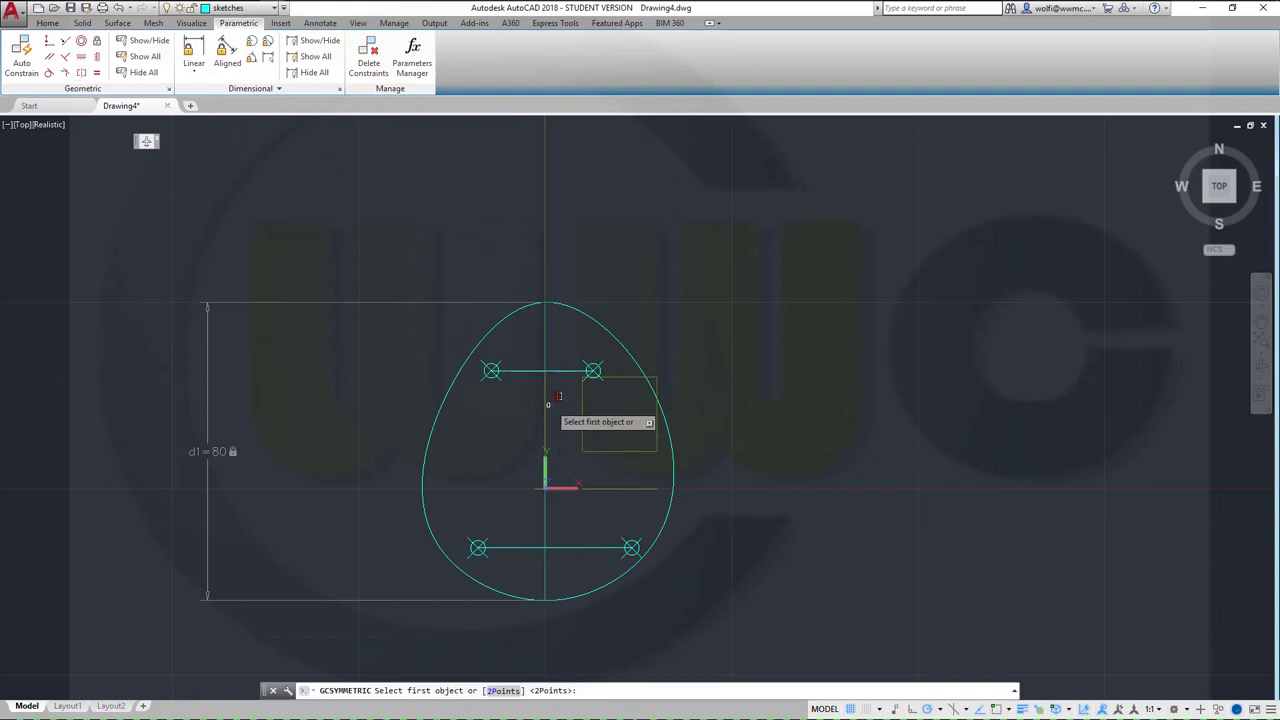
pyautogui.rightClick(736, 237)
pyautogui.click(752, 299)
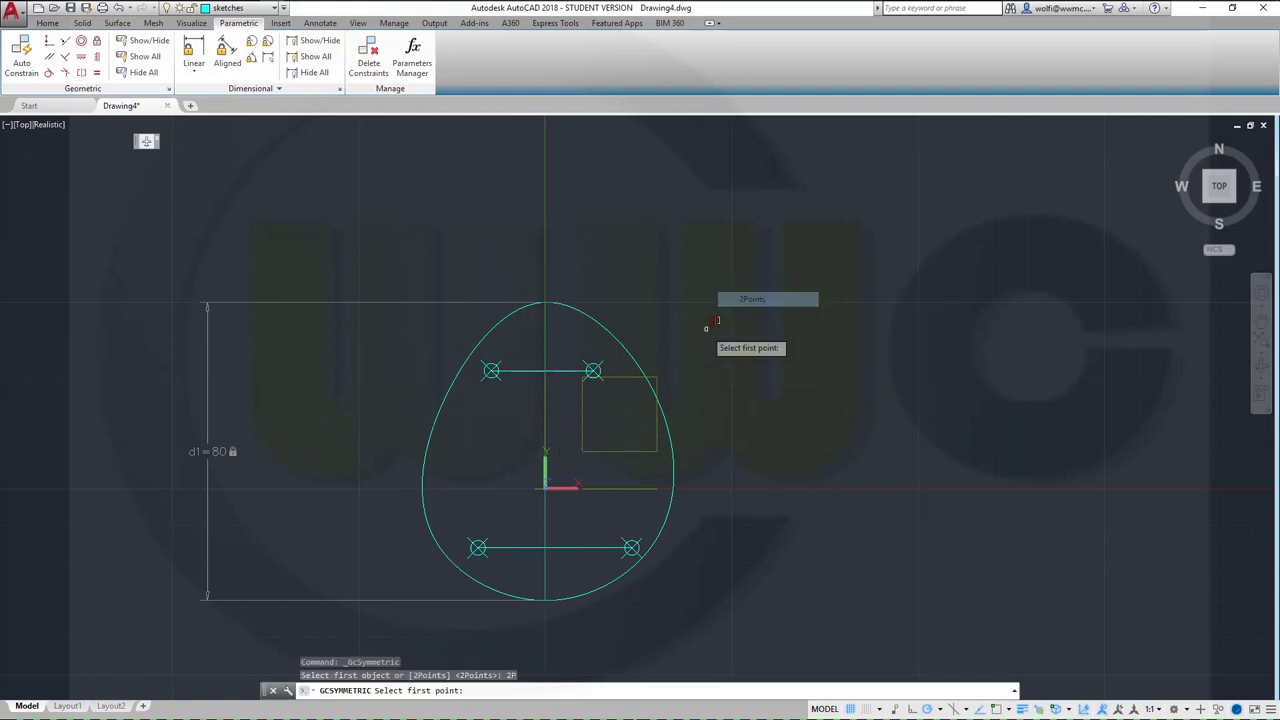
pyautogui.click(593, 371)
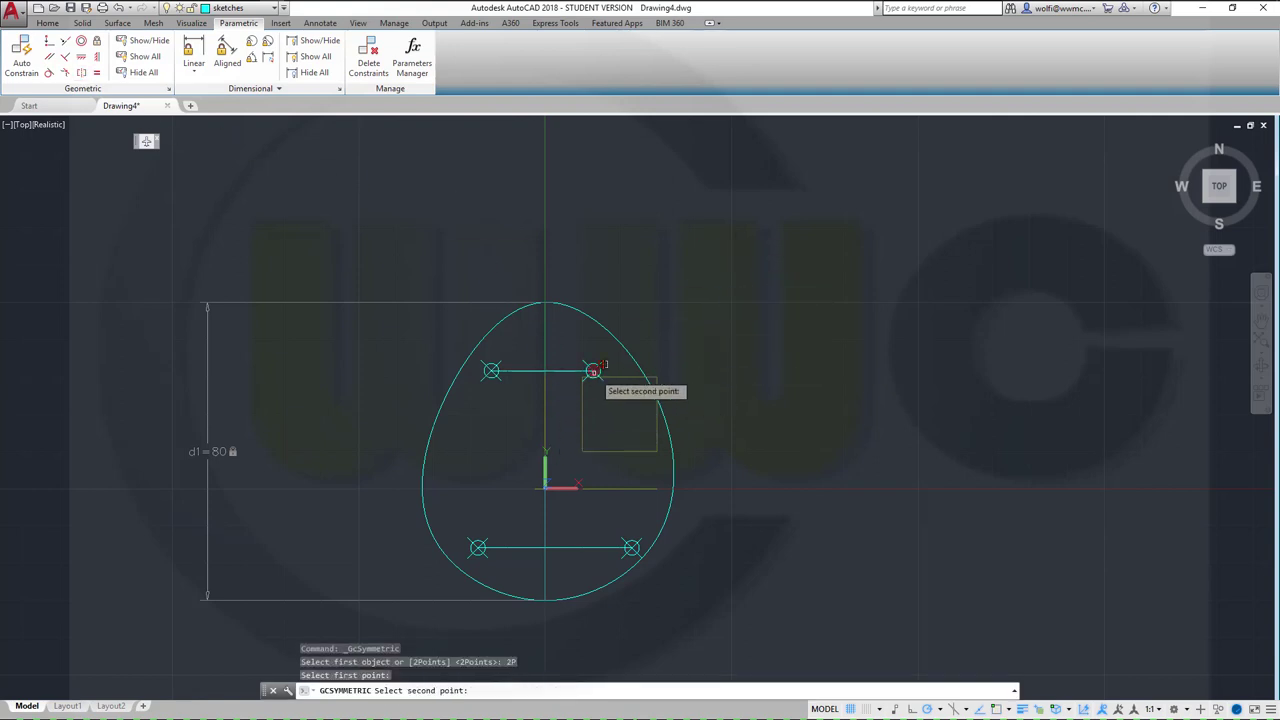
pyautogui.click(491, 370)
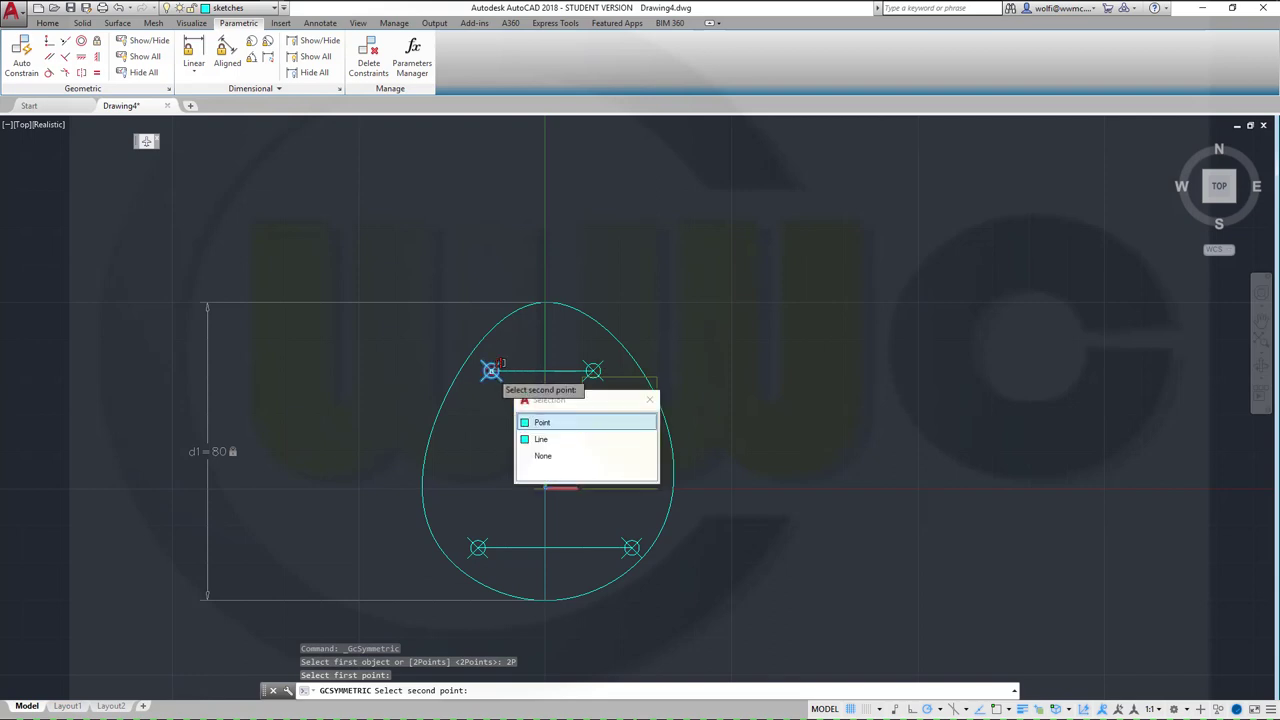
pyautogui.click(540, 423)
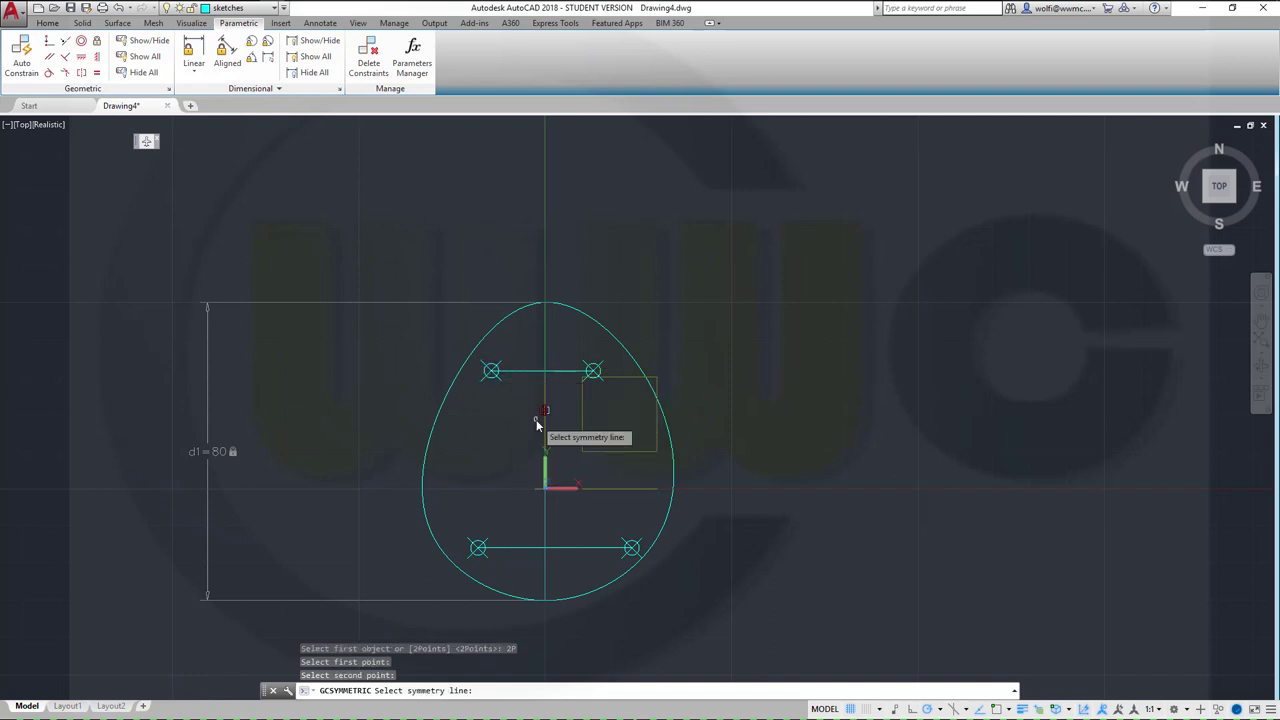
pyautogui.click(544, 517)
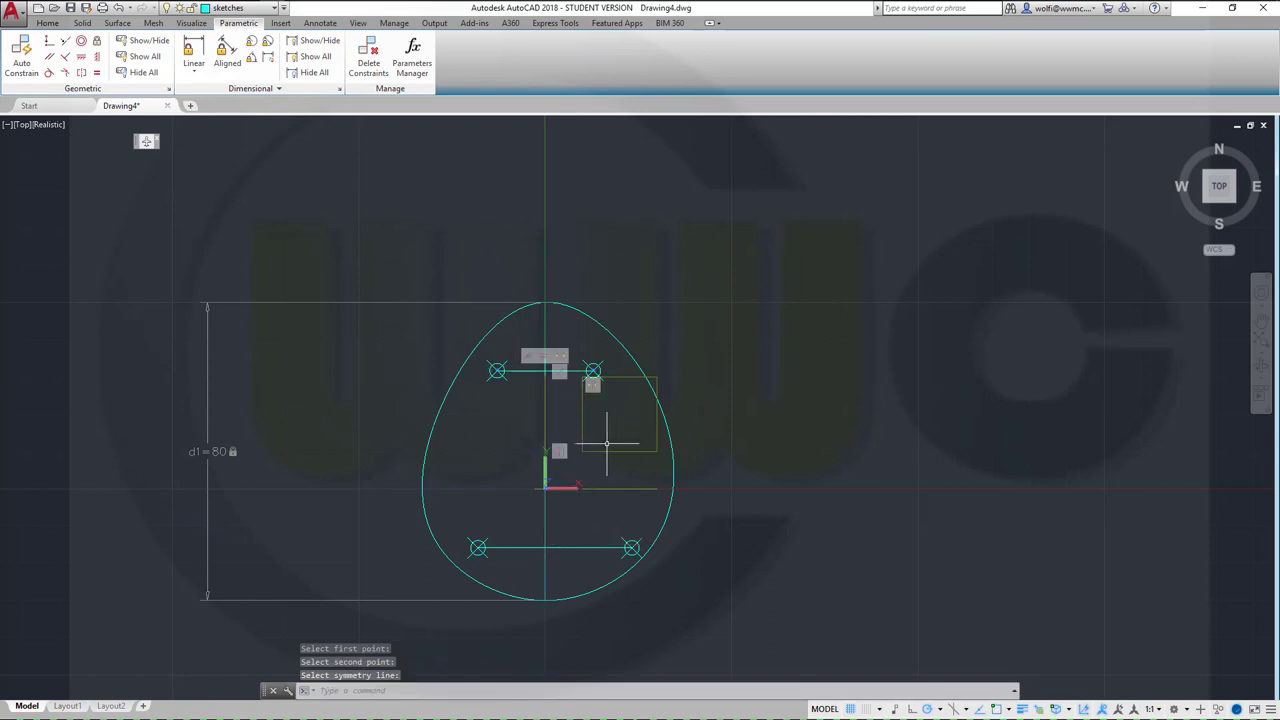
pyautogui.click(136, 74)
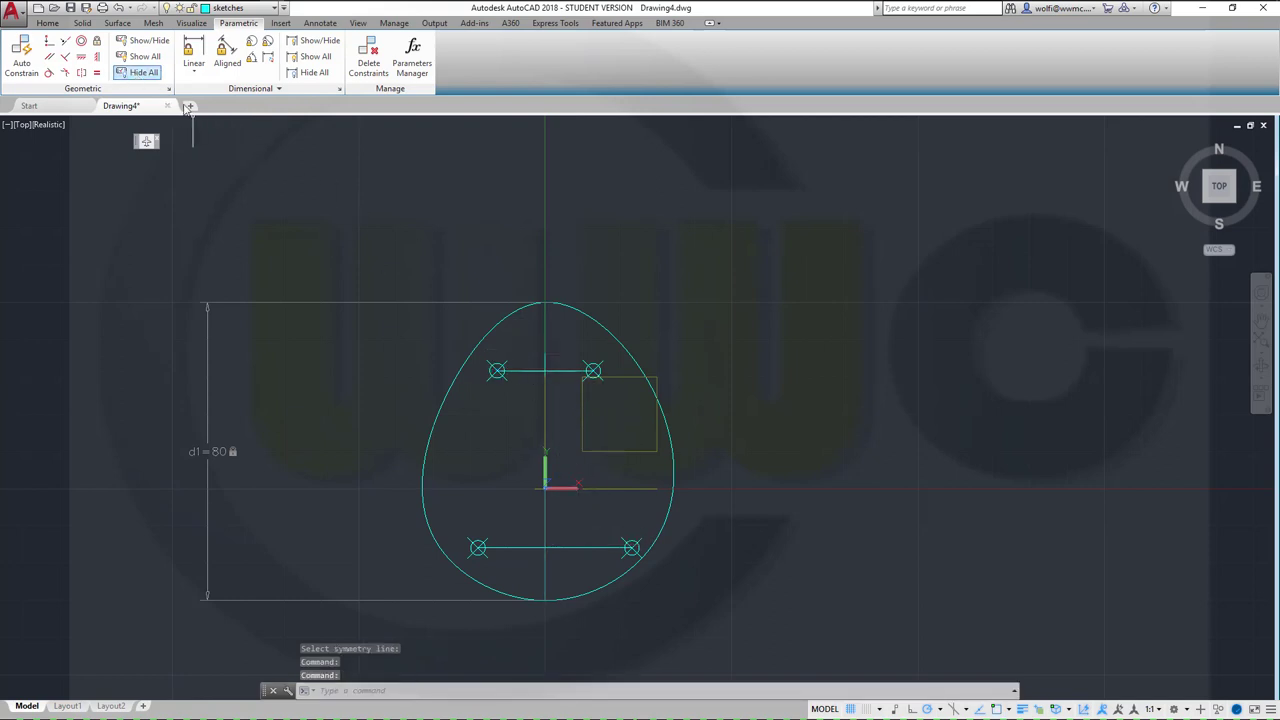
pyautogui.rightClick(340, 194)
pyautogui.click(390, 204)
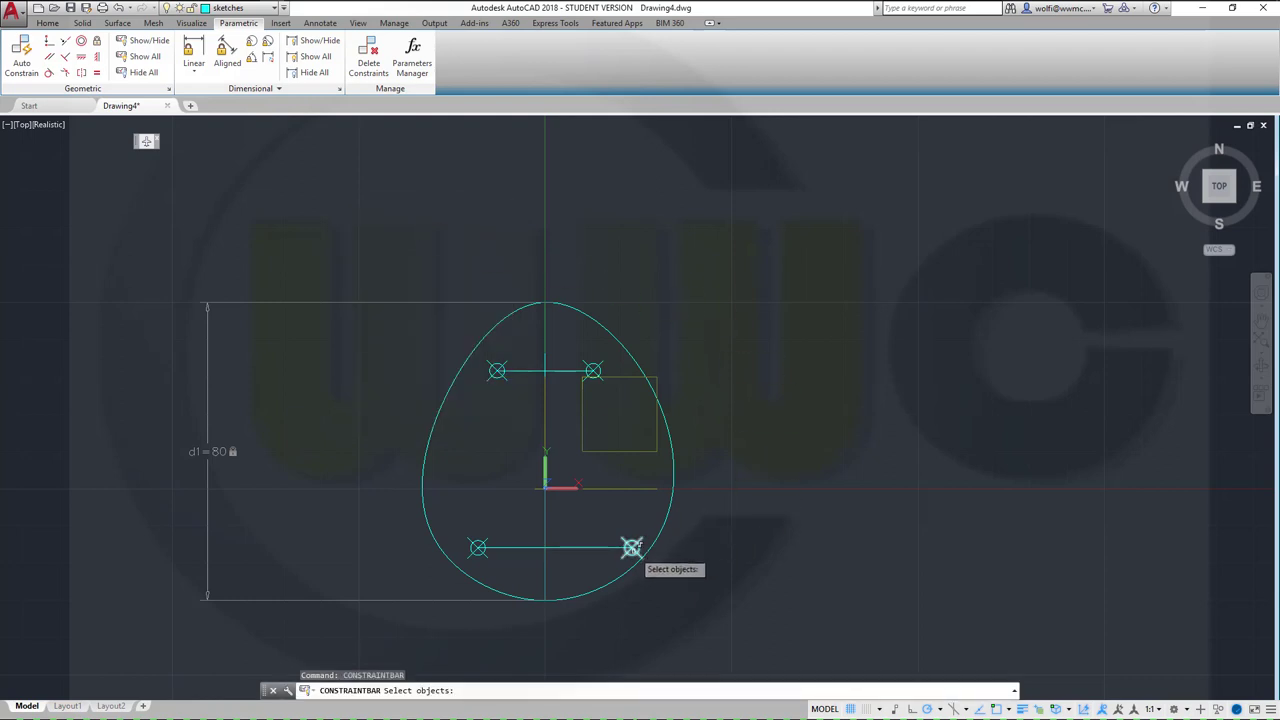
pyautogui.press('Return')
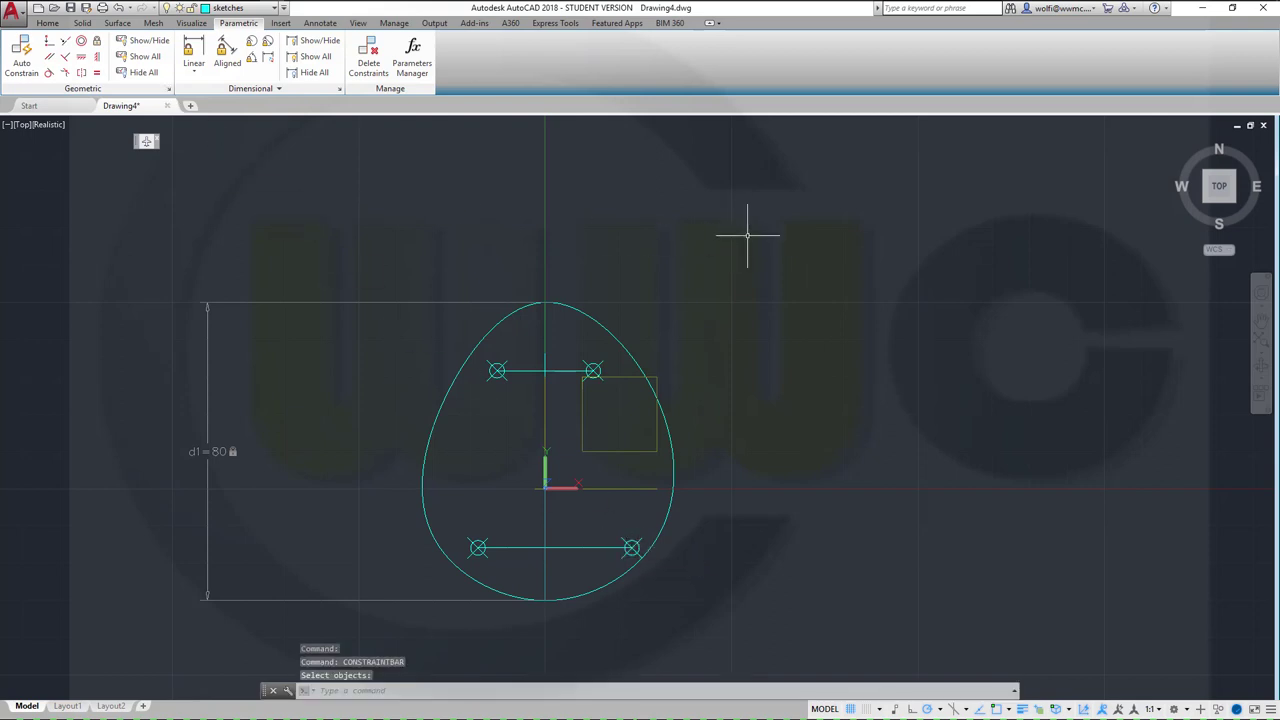
# Step: Constrain the two end points of the lower horizontal line symmetric about the vertical line, using the two-point option
pyautogui.click(82, 73)
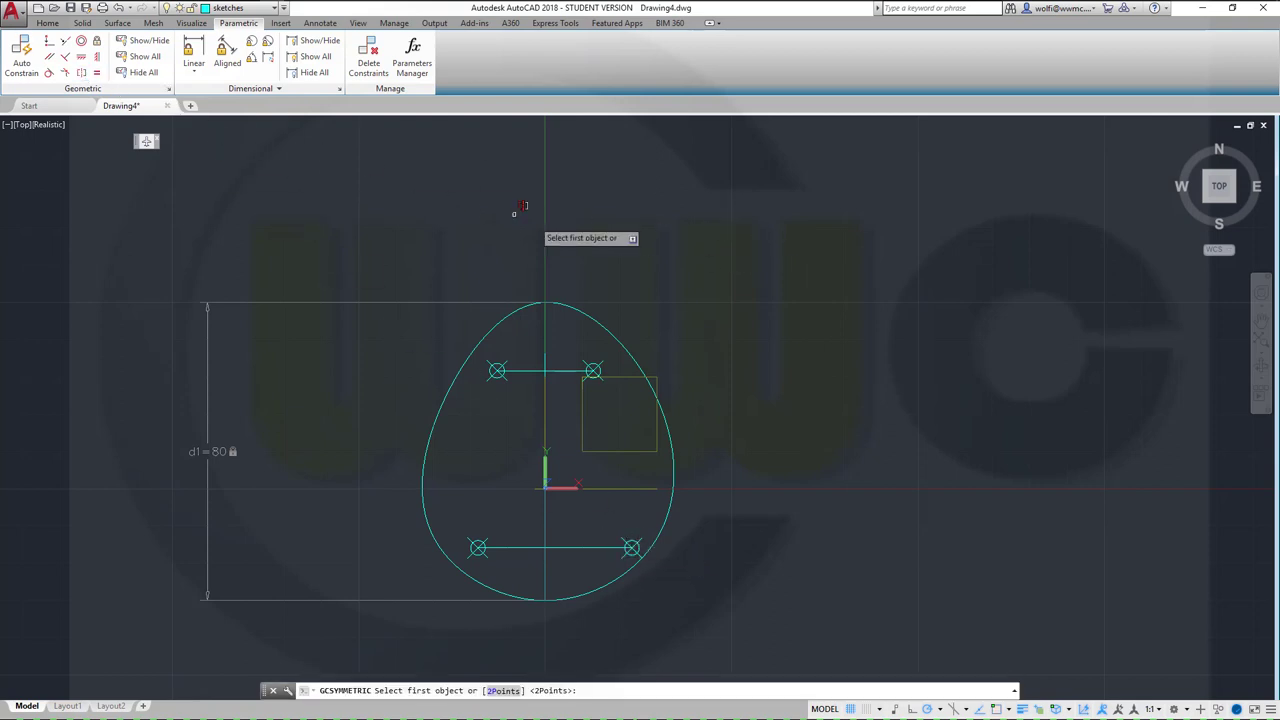
pyautogui.rightClick(660, 283)
pyautogui.click(692, 340)
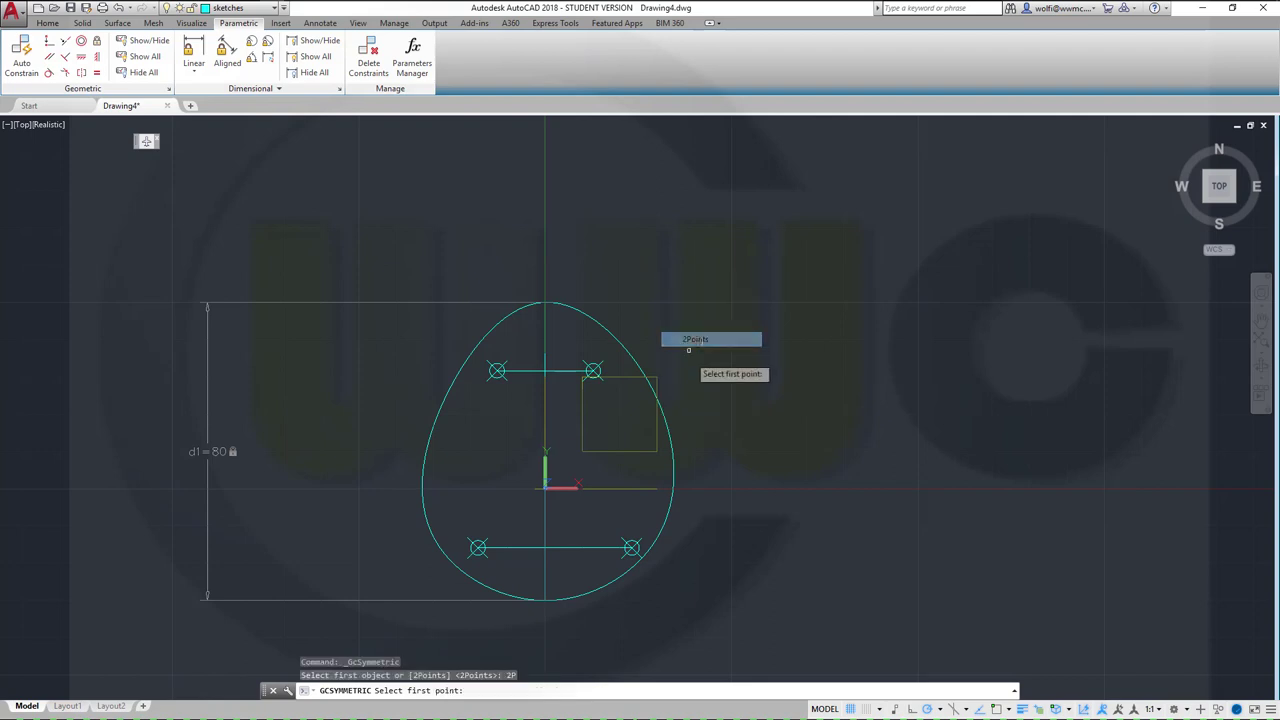
pyautogui.click(631, 546)
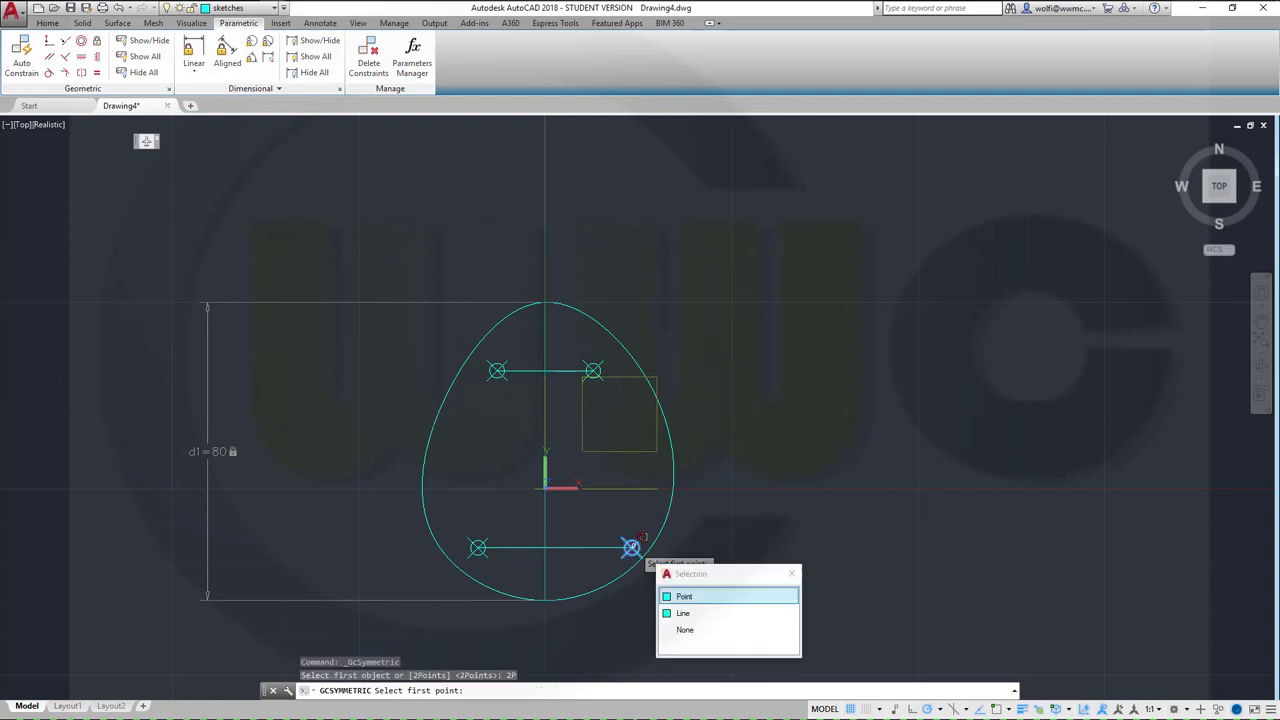
pyautogui.click(687, 597)
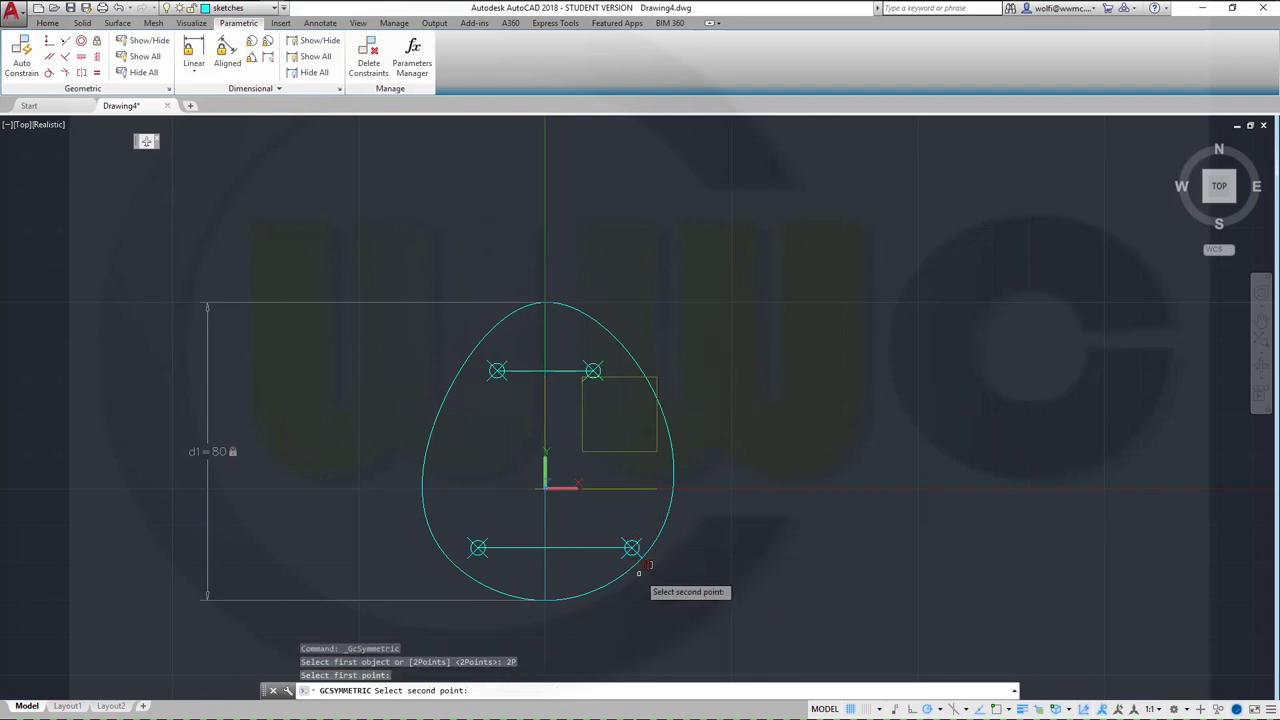
pyautogui.click(478, 546)
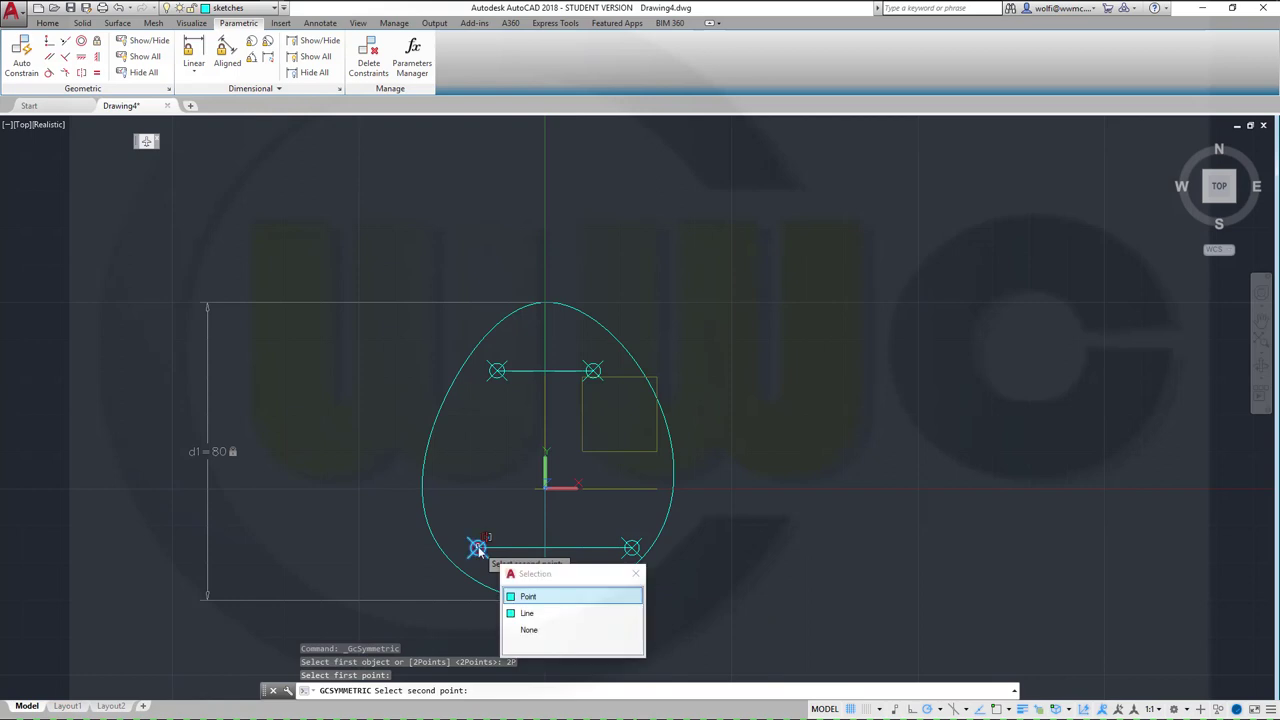
pyautogui.click(551, 598)
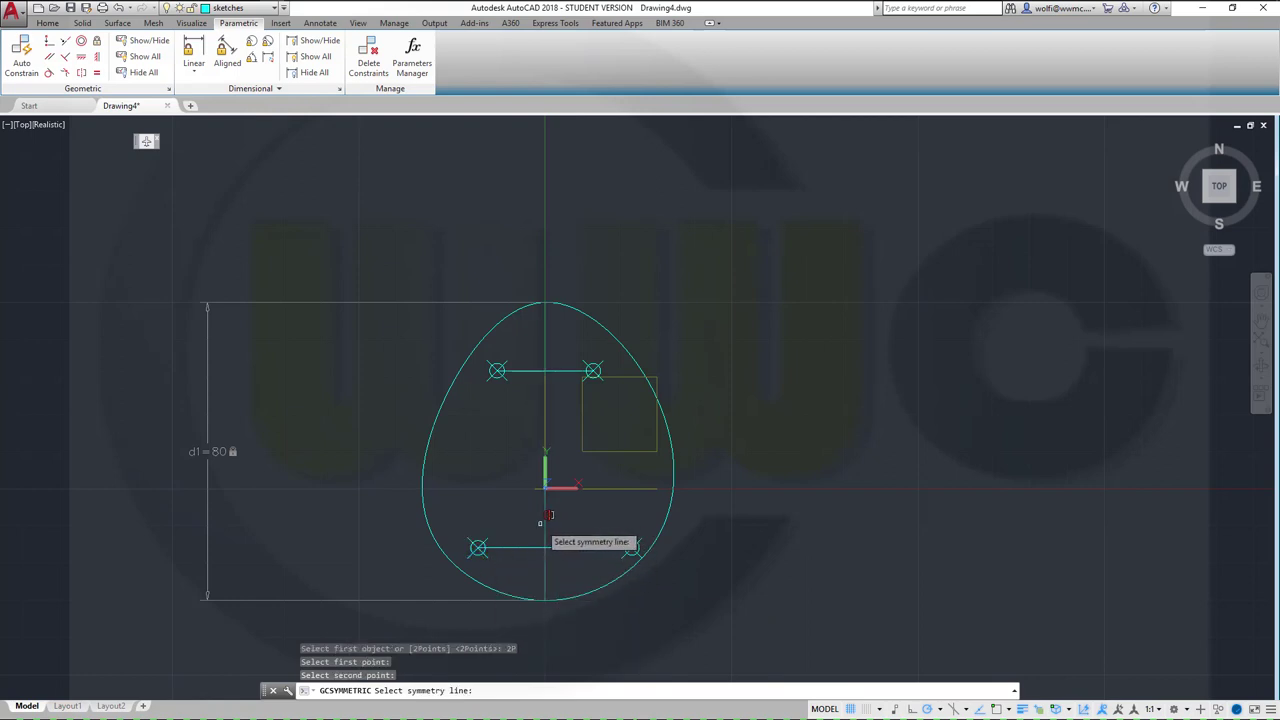
pyautogui.click(545, 522)
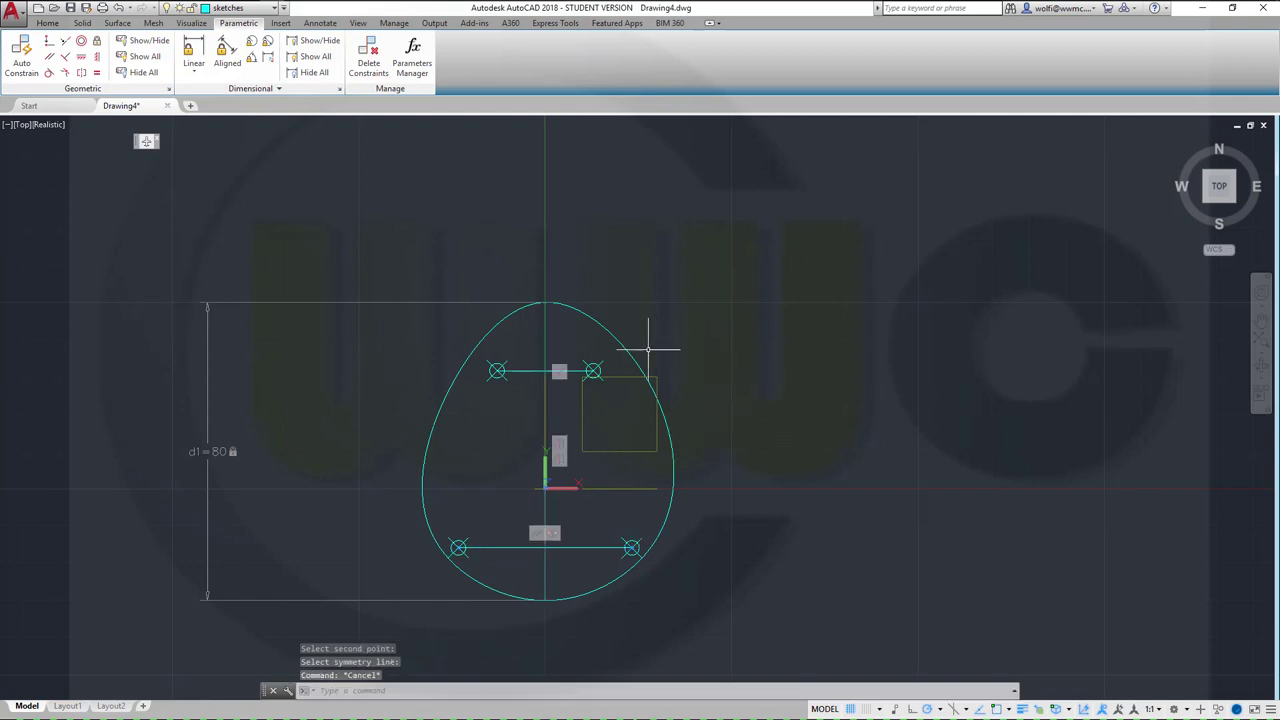
# Step: Stretch the upper horizontal line's right end point outward past the spline and back to just inside the curve
pyautogui.click(594, 371)
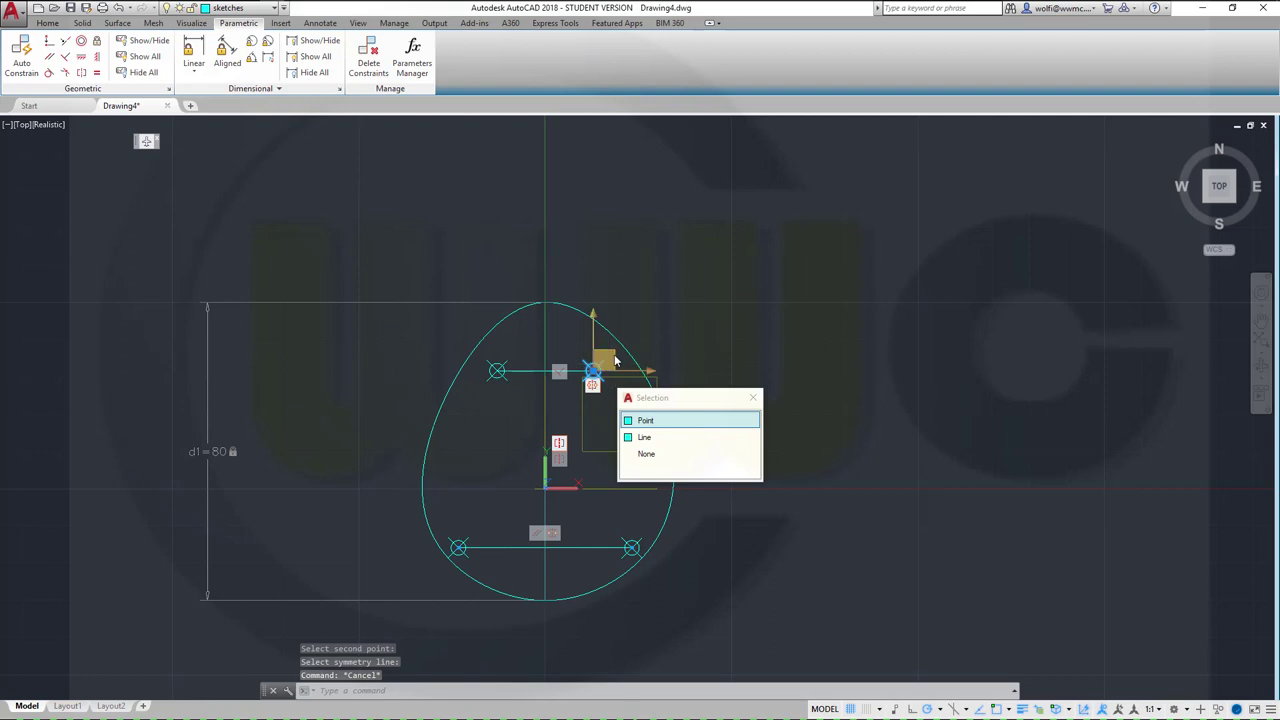
pyautogui.press('Return')
pyautogui.click(594, 371)
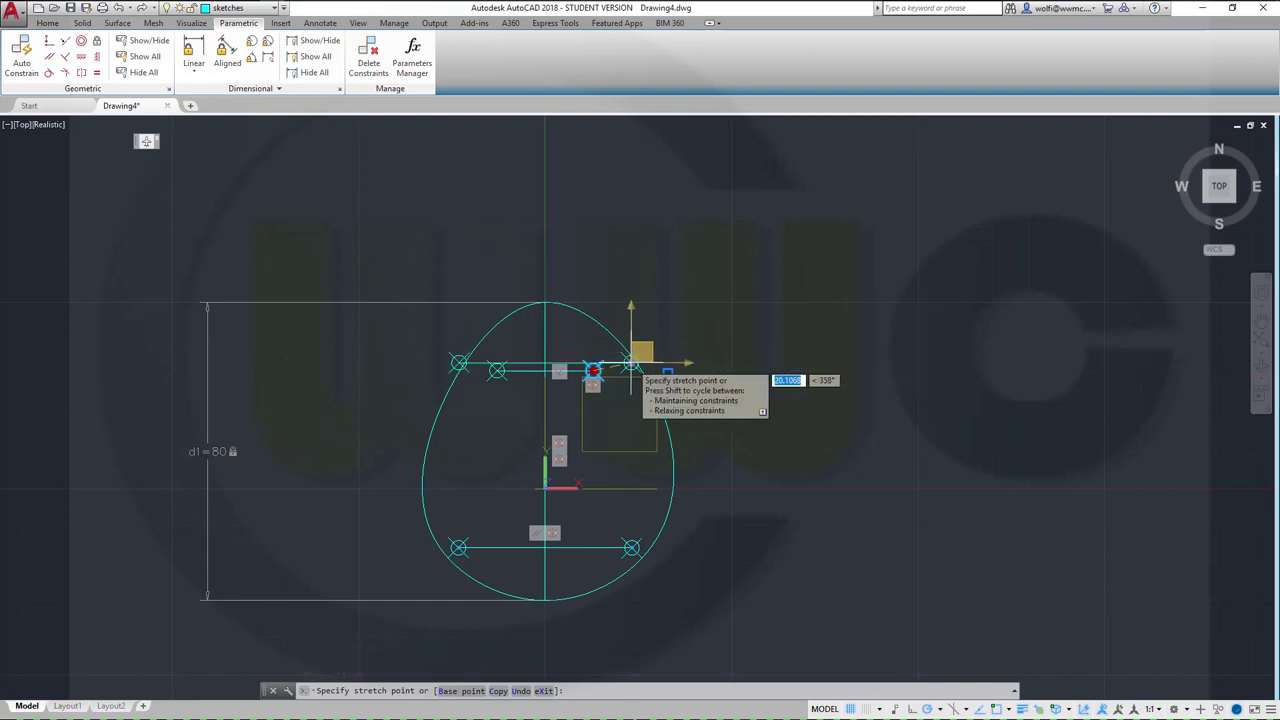
pyautogui.click(667, 373)
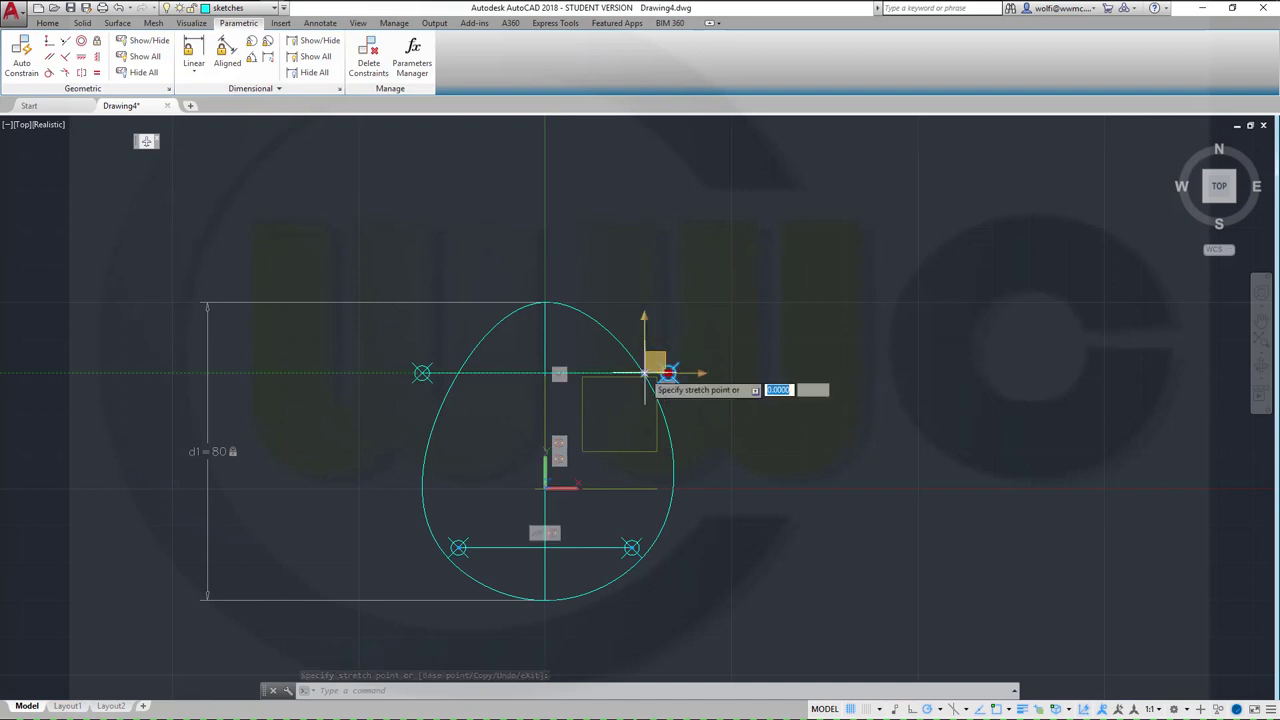
pyautogui.click(667, 373)
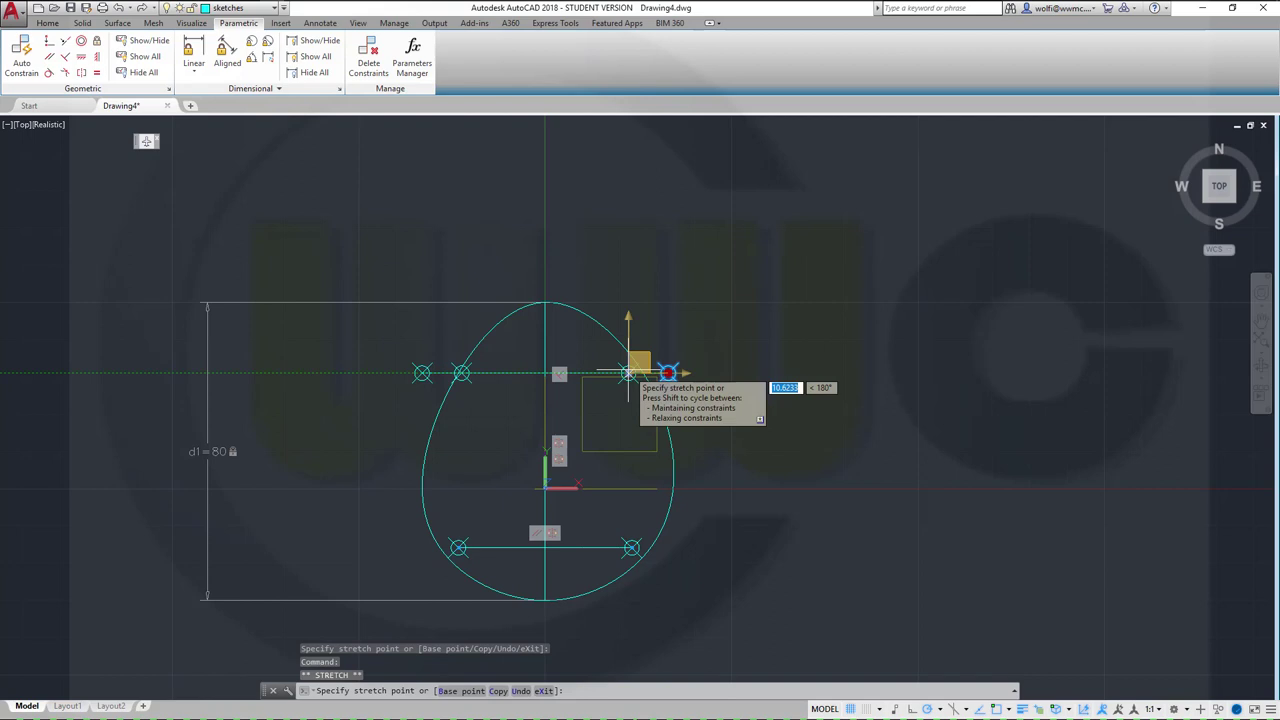
pyautogui.click(628, 373)
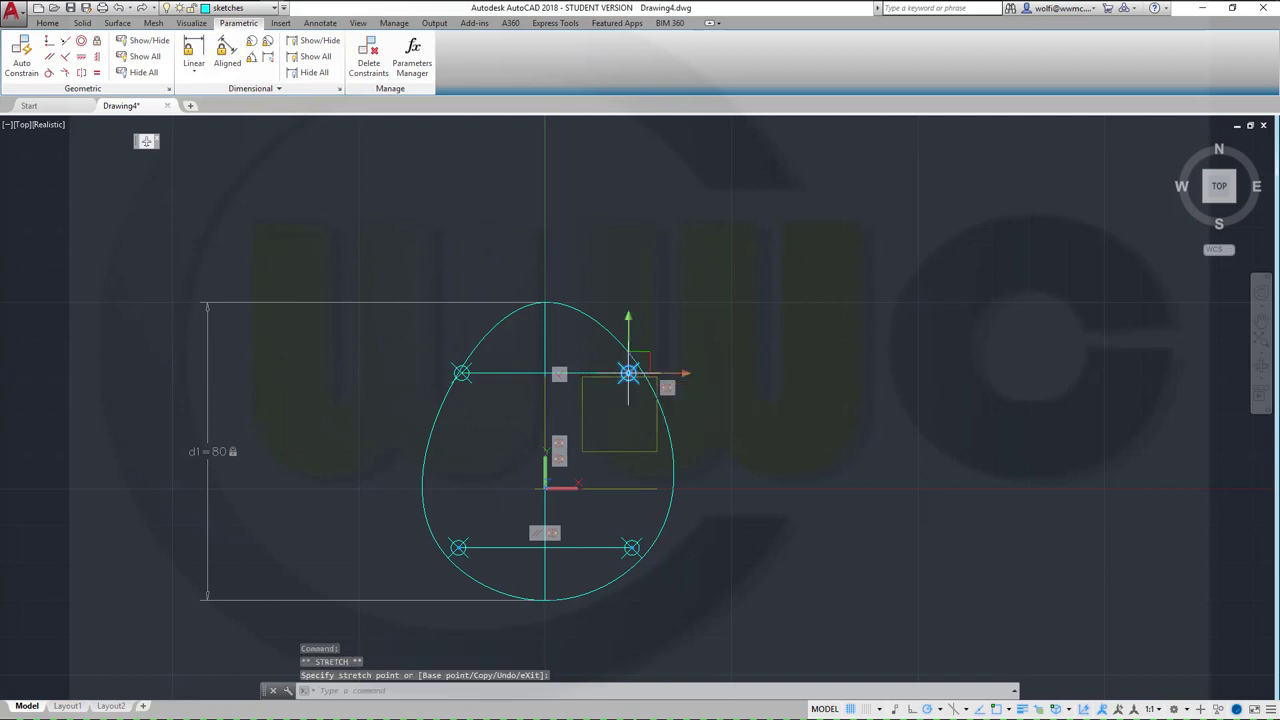
# Step: Stretch the lower horizontal line's right end point outward beyond the spline
pyautogui.keyDown('shift'); pyautogui.click(630, 548); pyautogui.keyUp('shift')
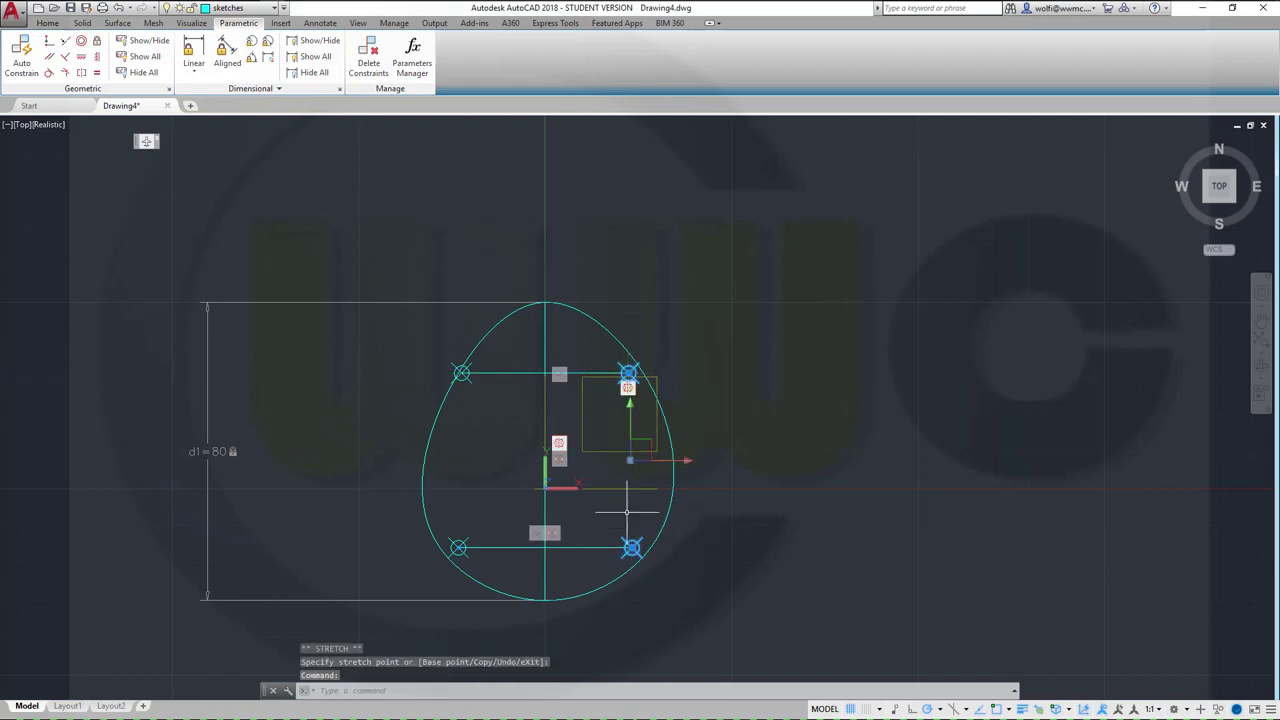
pyautogui.press('Escape')
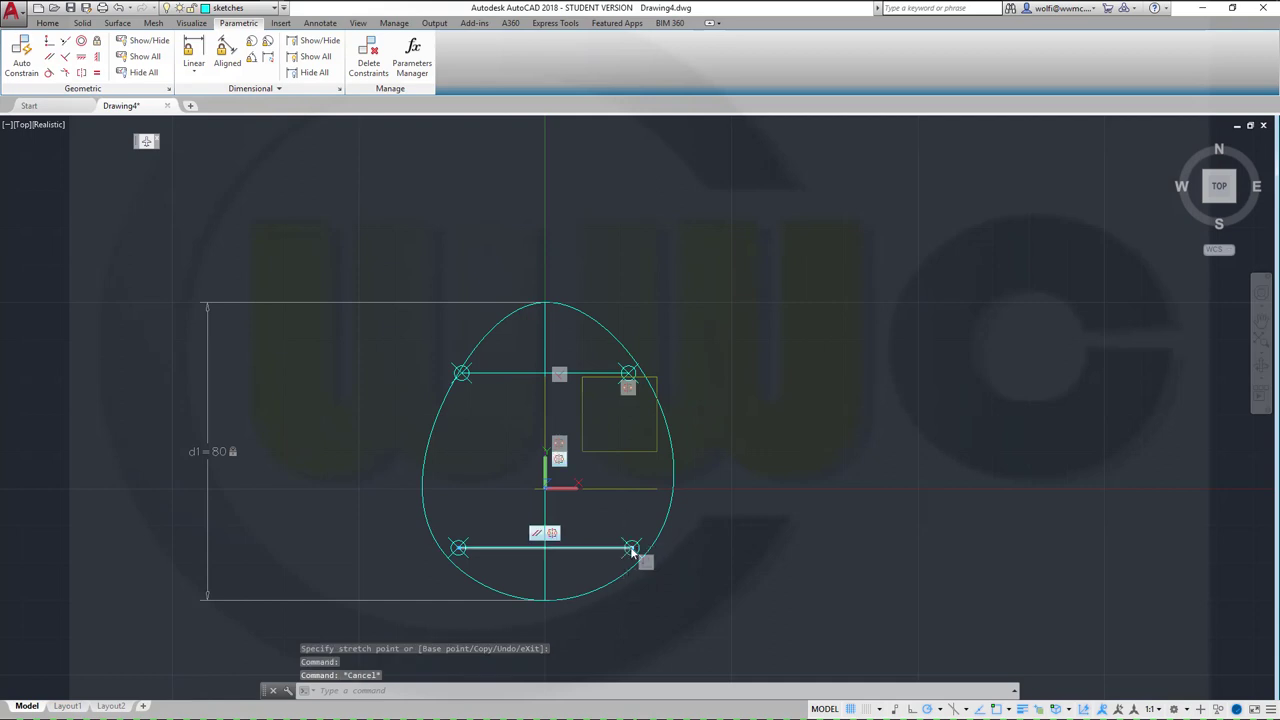
pyautogui.click(631, 549)
pyautogui.press('Escape')
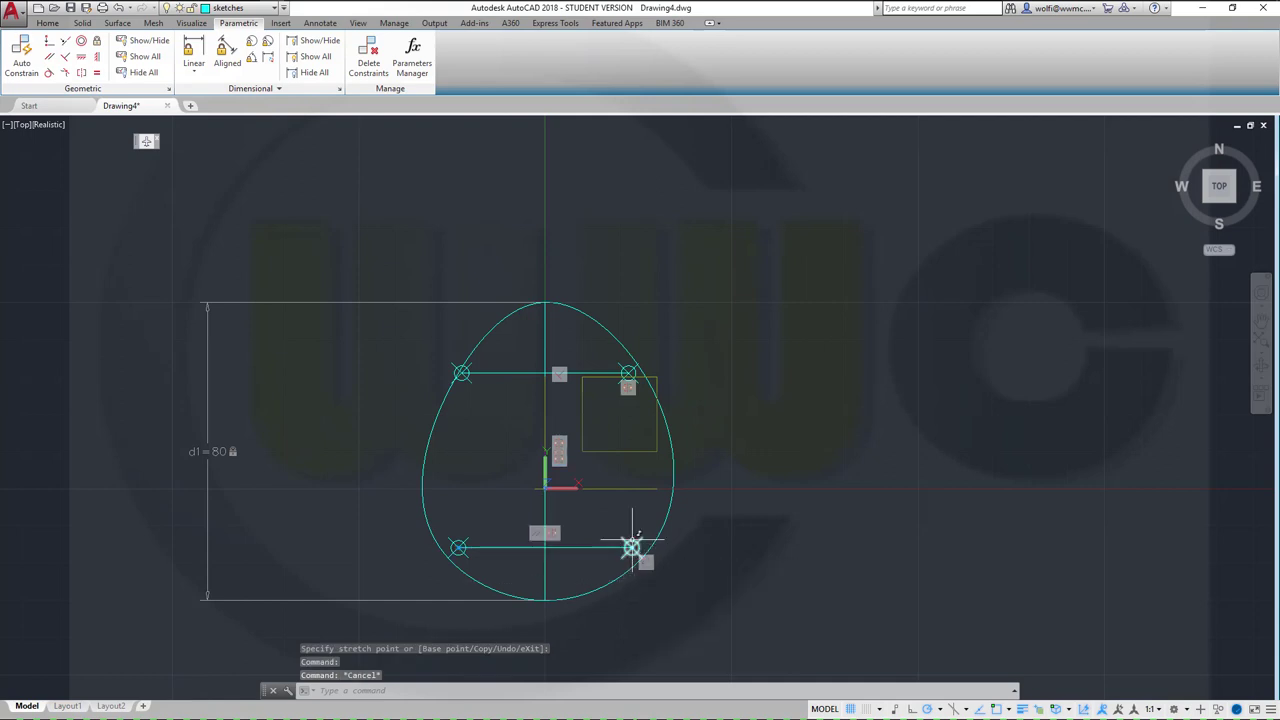
pyautogui.click(631, 546)
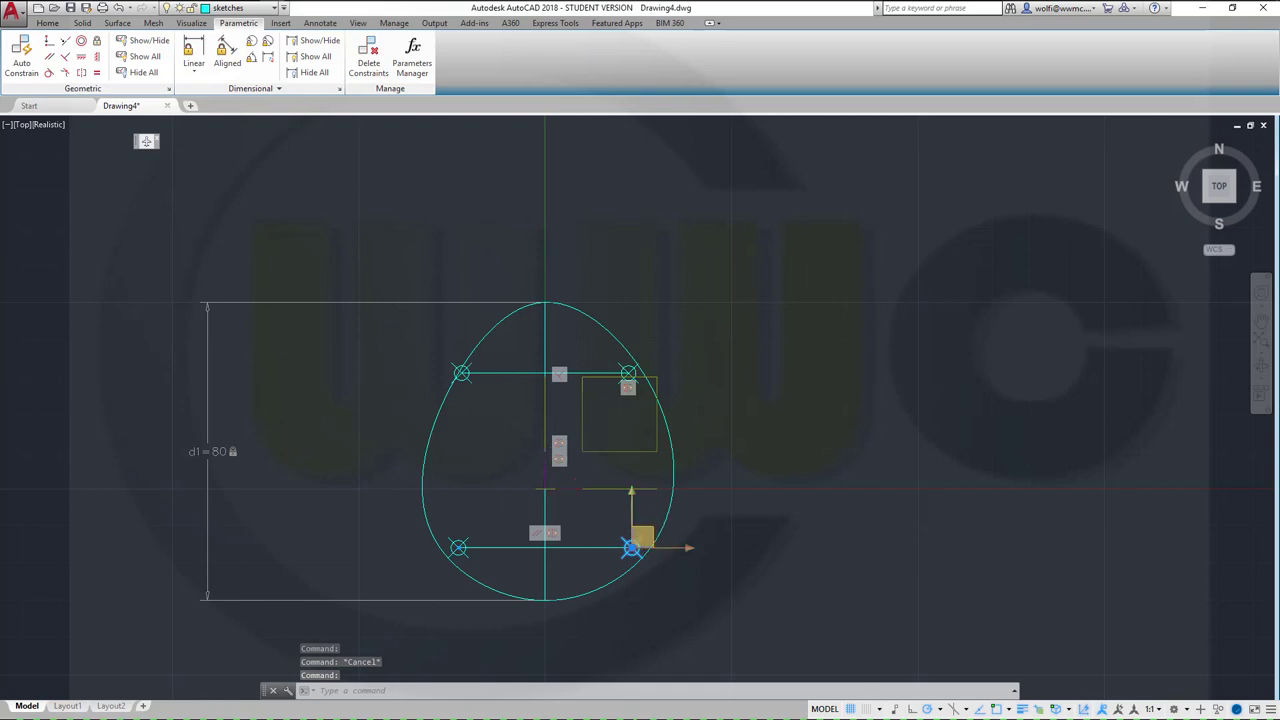
pyautogui.click(631, 547)
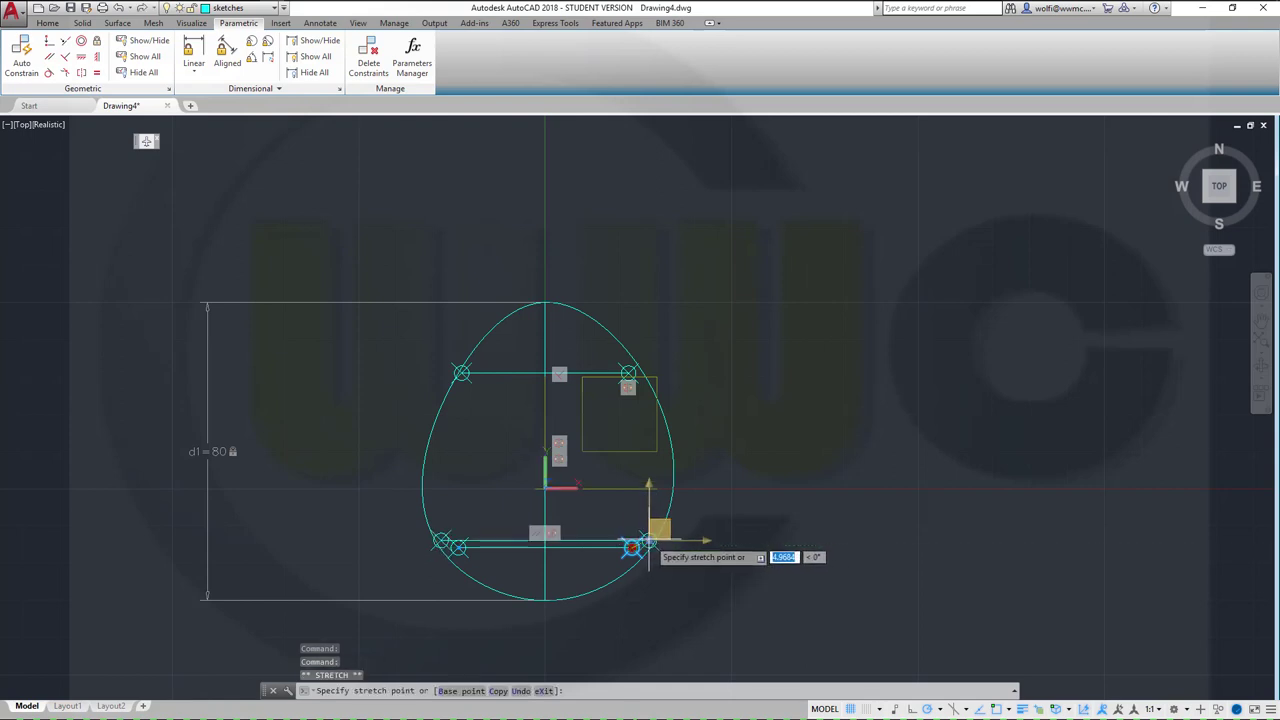
pyautogui.click(696, 540)
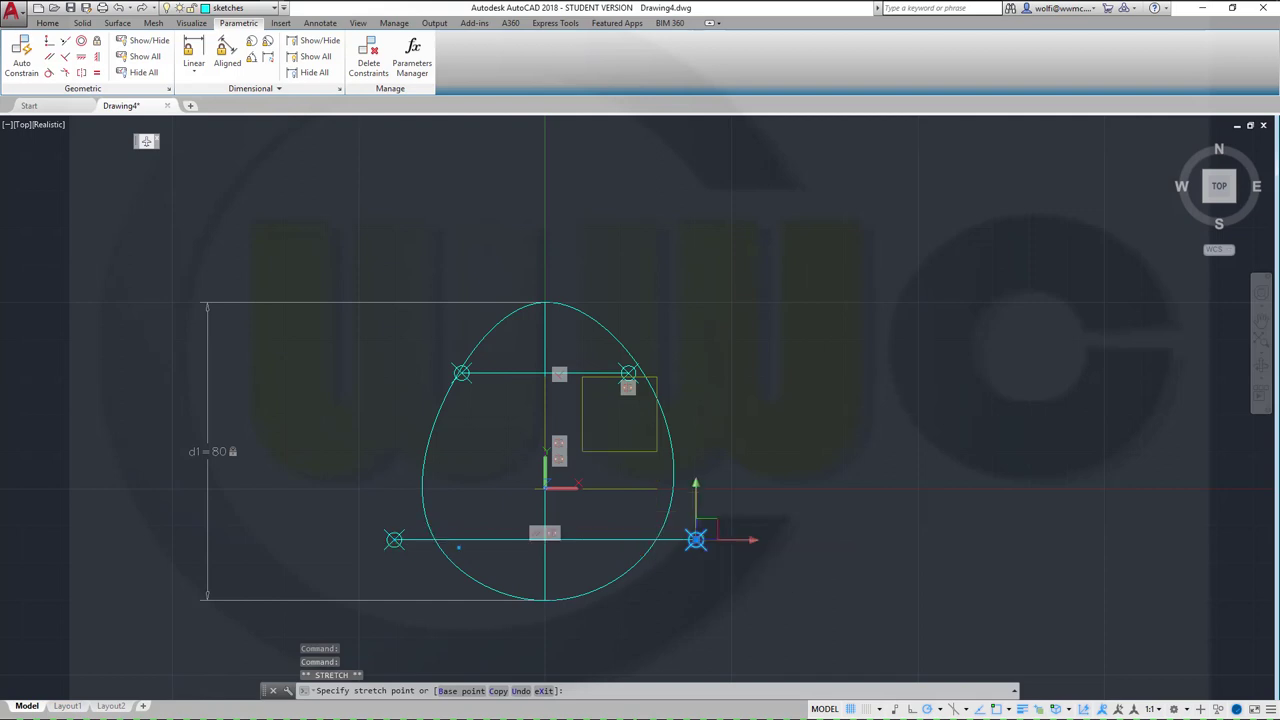
pyautogui.press('Escape')
pyautogui.press('Escape')
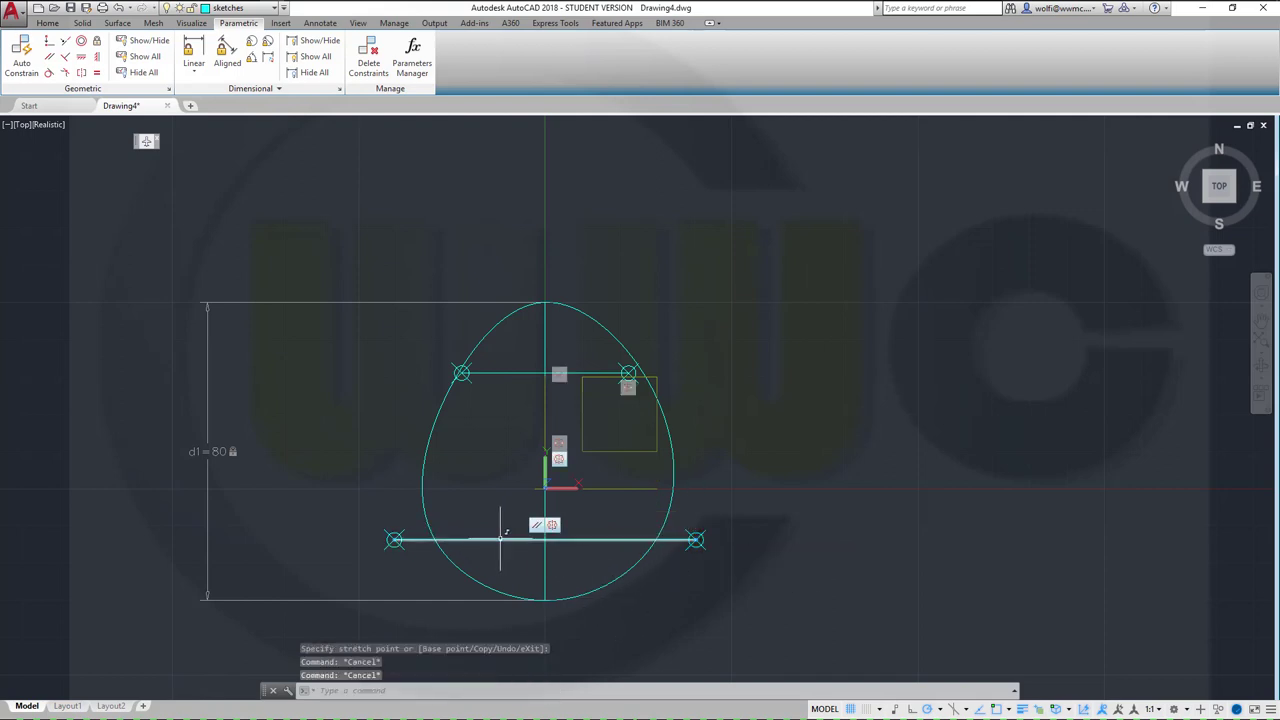
# Step: Move the spline's two lower fit points onto the left and right end points of the lower horizontal line
pyautogui.click(446, 535)
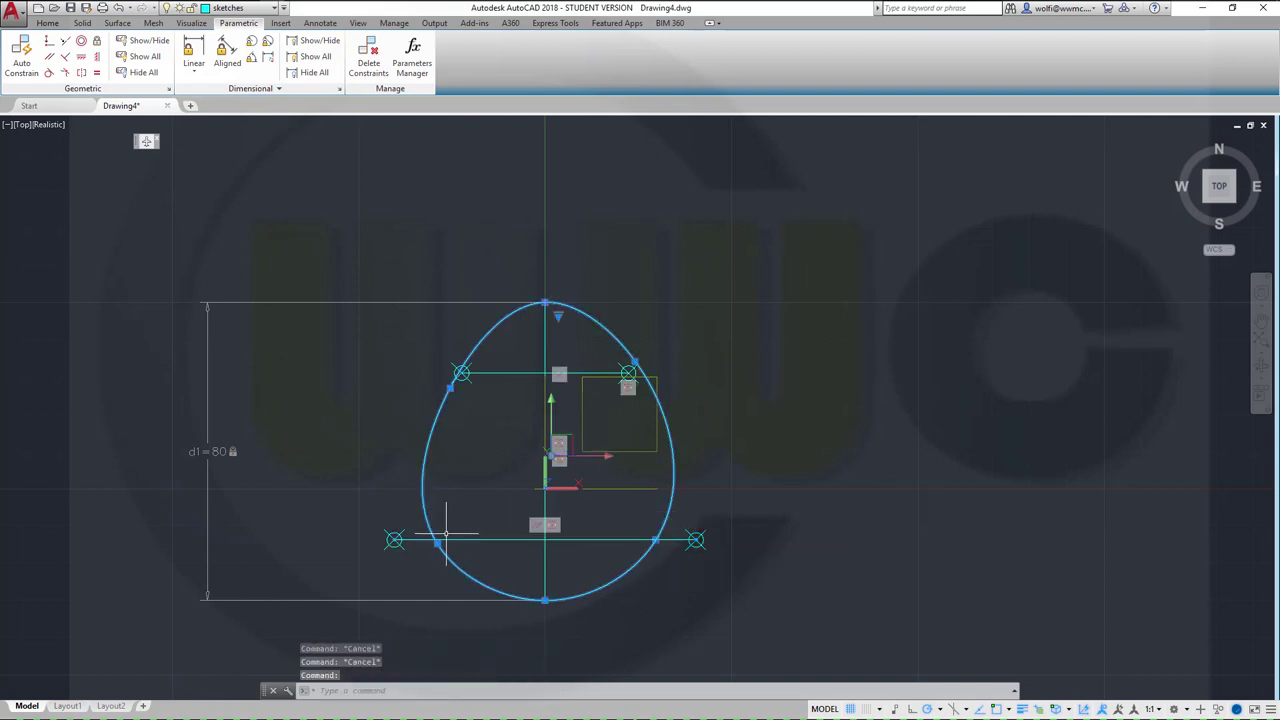
pyautogui.click(437, 543)
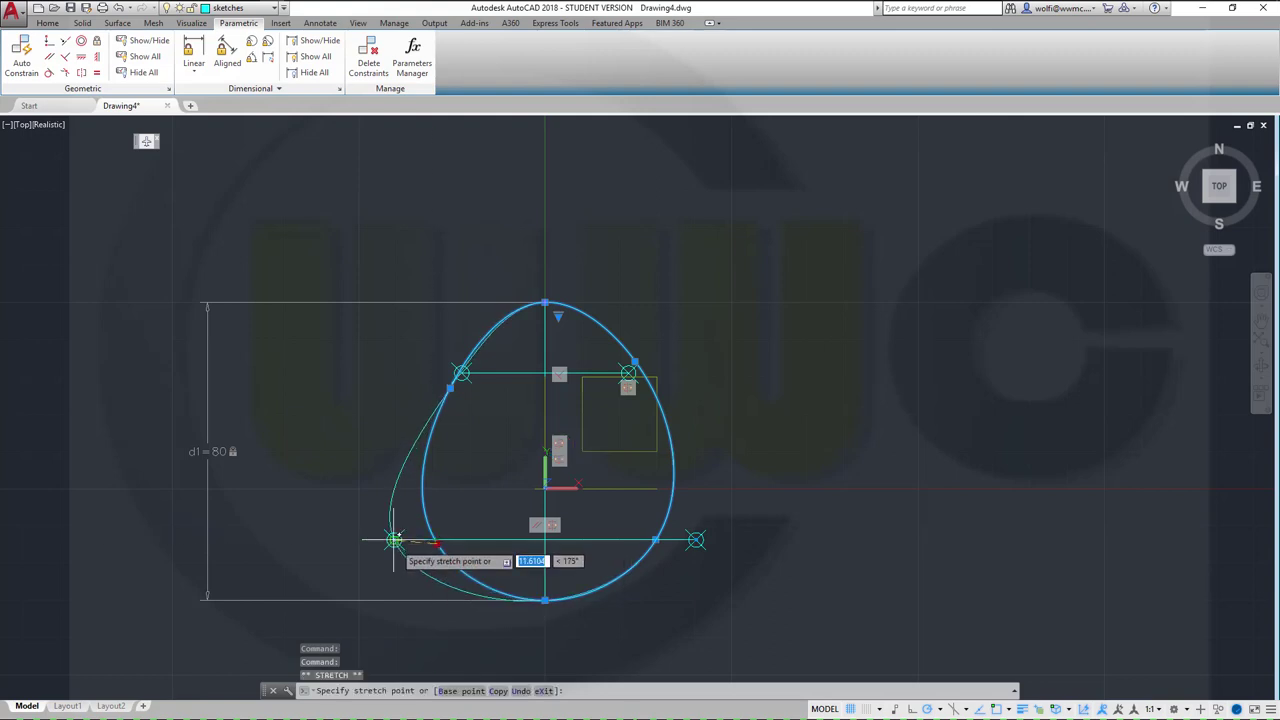
pyautogui.click(394, 540)
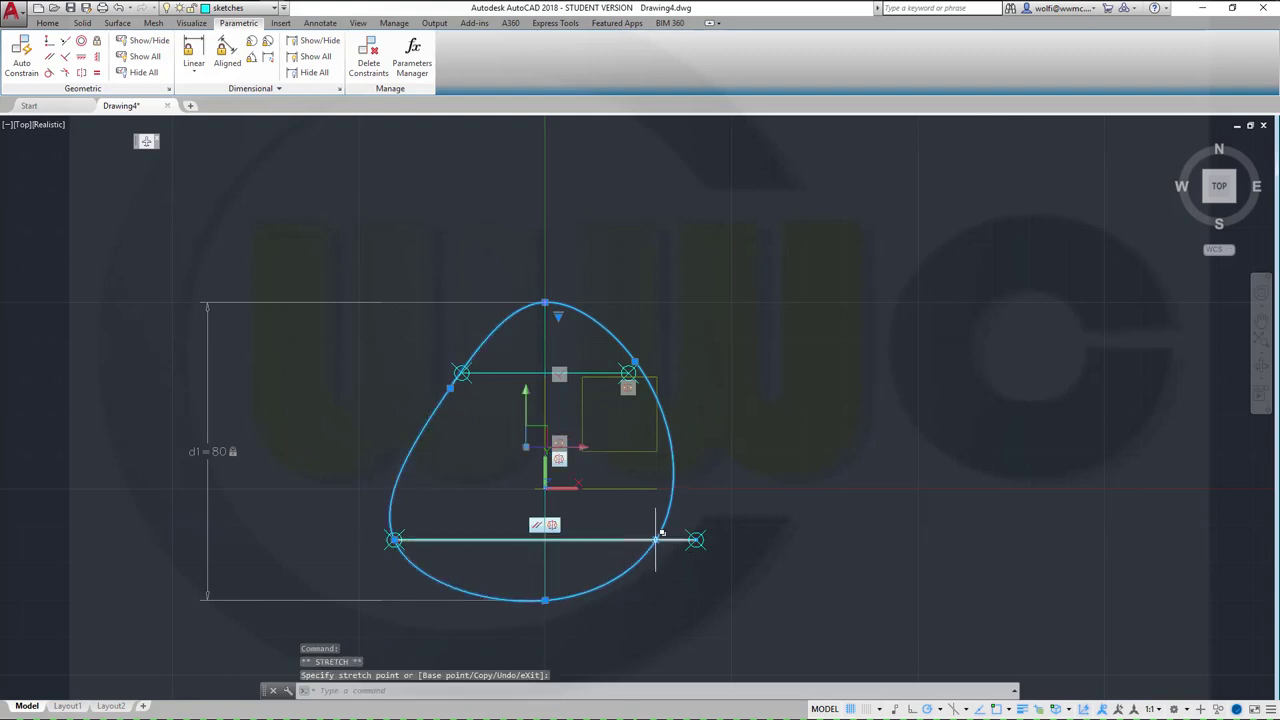
pyautogui.click(655, 540)
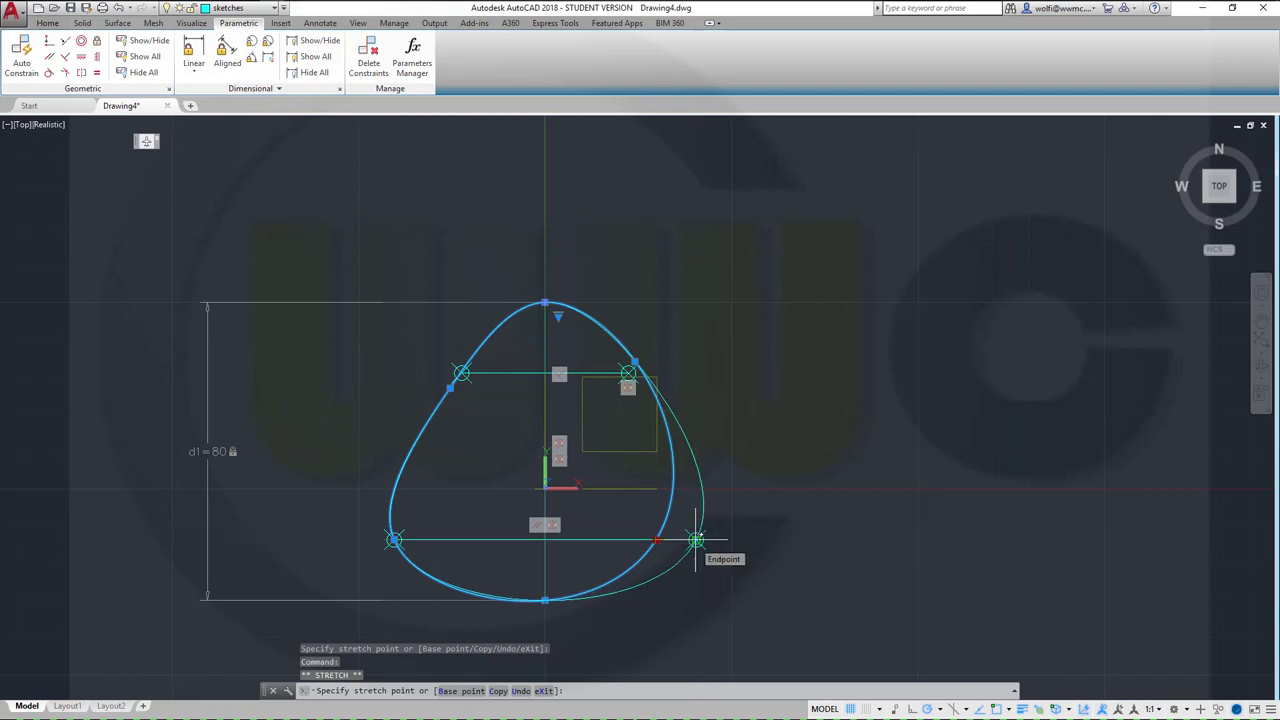
pyautogui.click(696, 540)
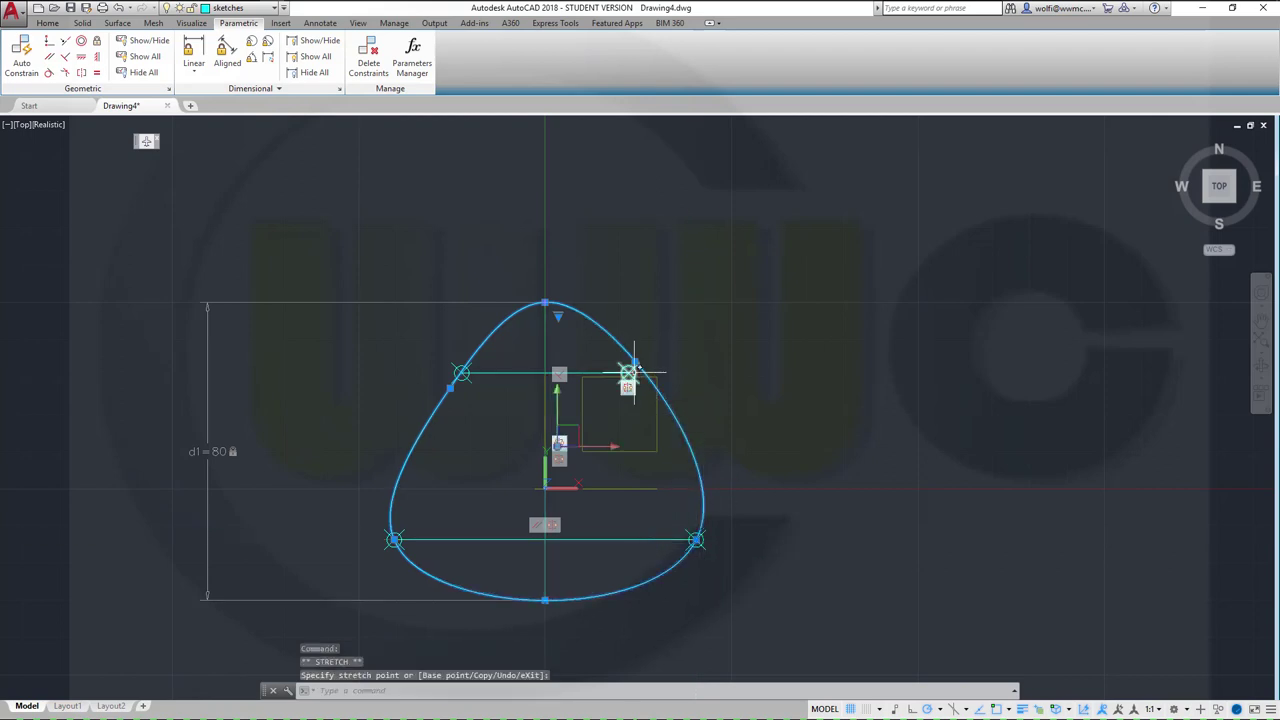
pyautogui.moveTo(634, 362)
pyautogui.press('Escape')
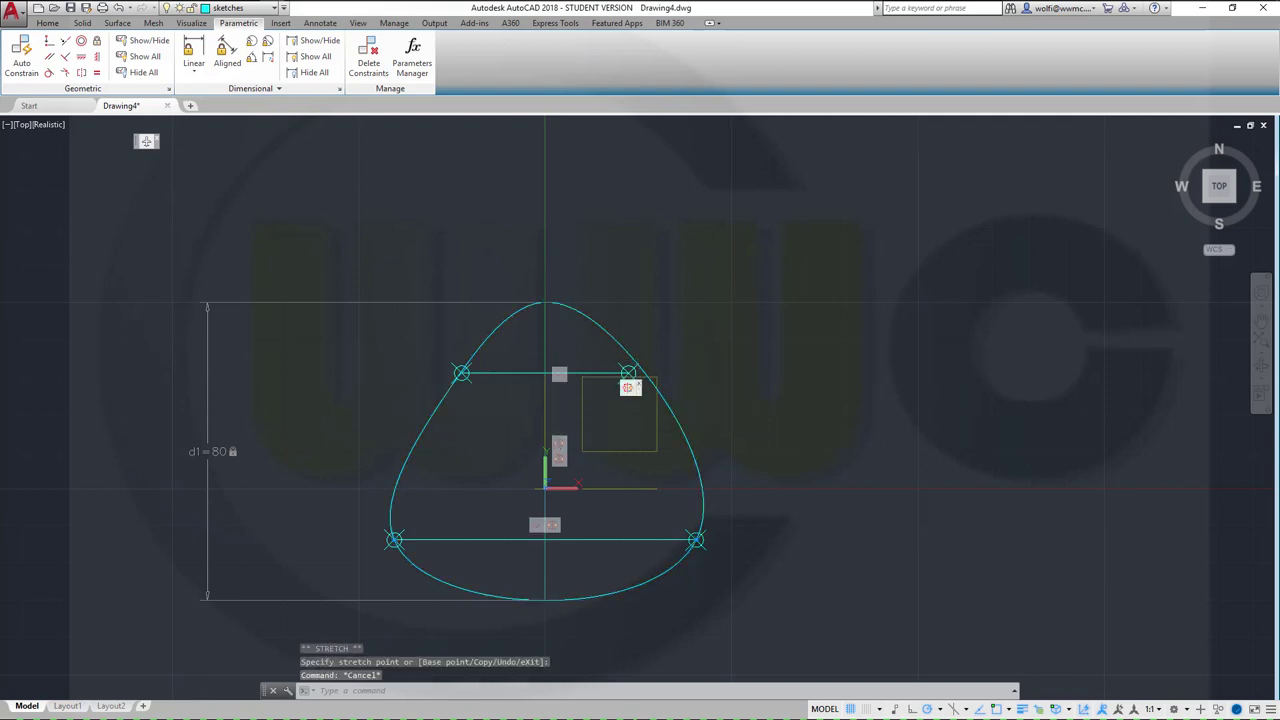
# Step: Stretch the upper horizontal line's right end point horizontally outward to just outside the spline
pyautogui.click(630, 370)
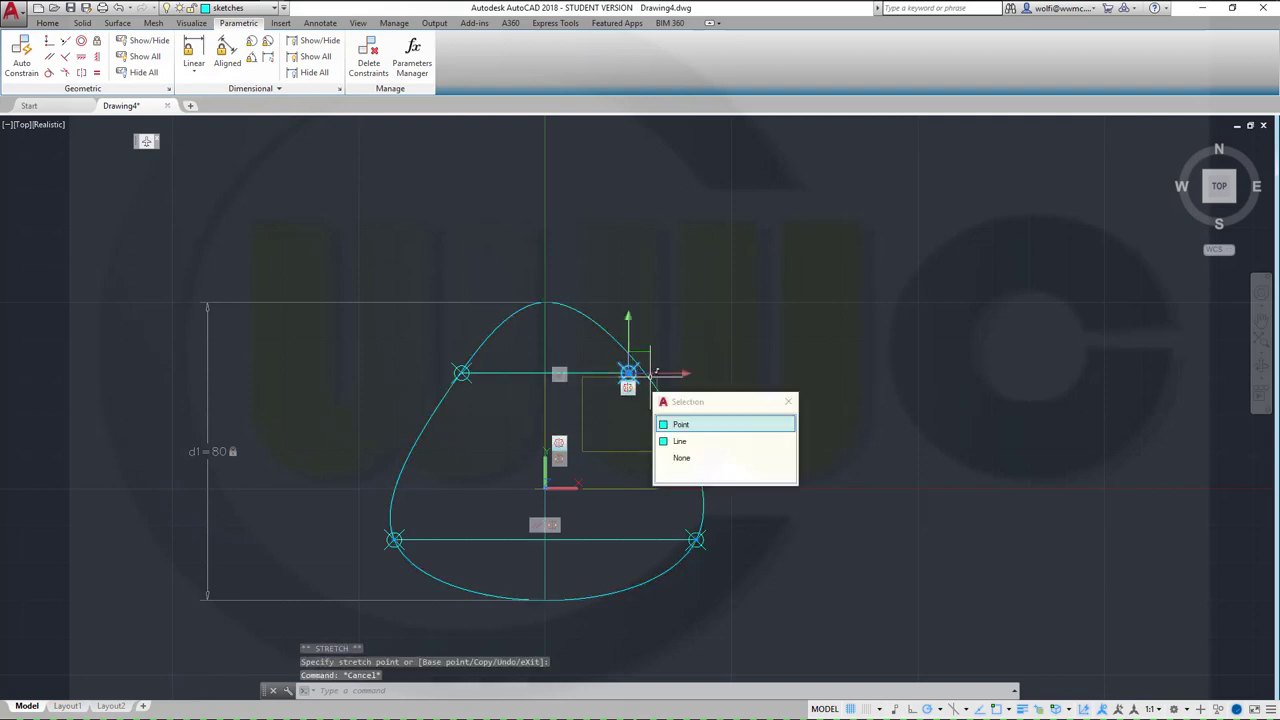
pyautogui.click(630, 372)
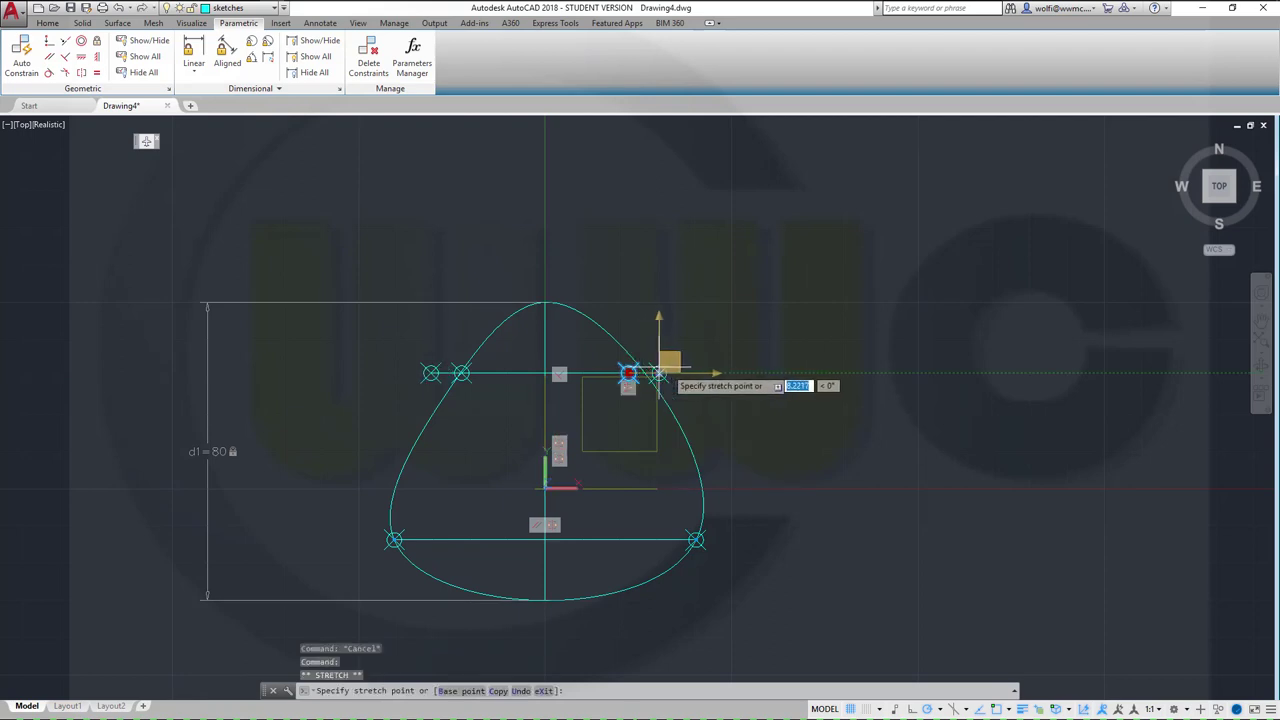
pyautogui.click(661, 373)
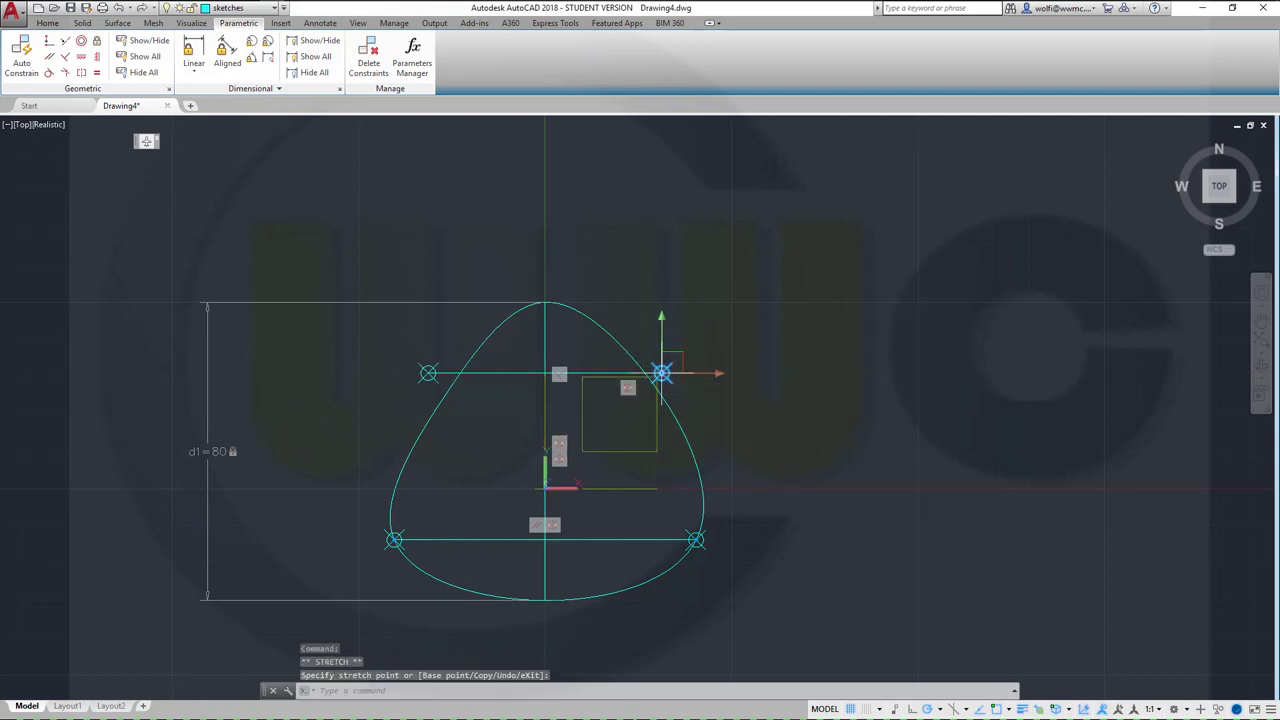
pyautogui.press('Escape')
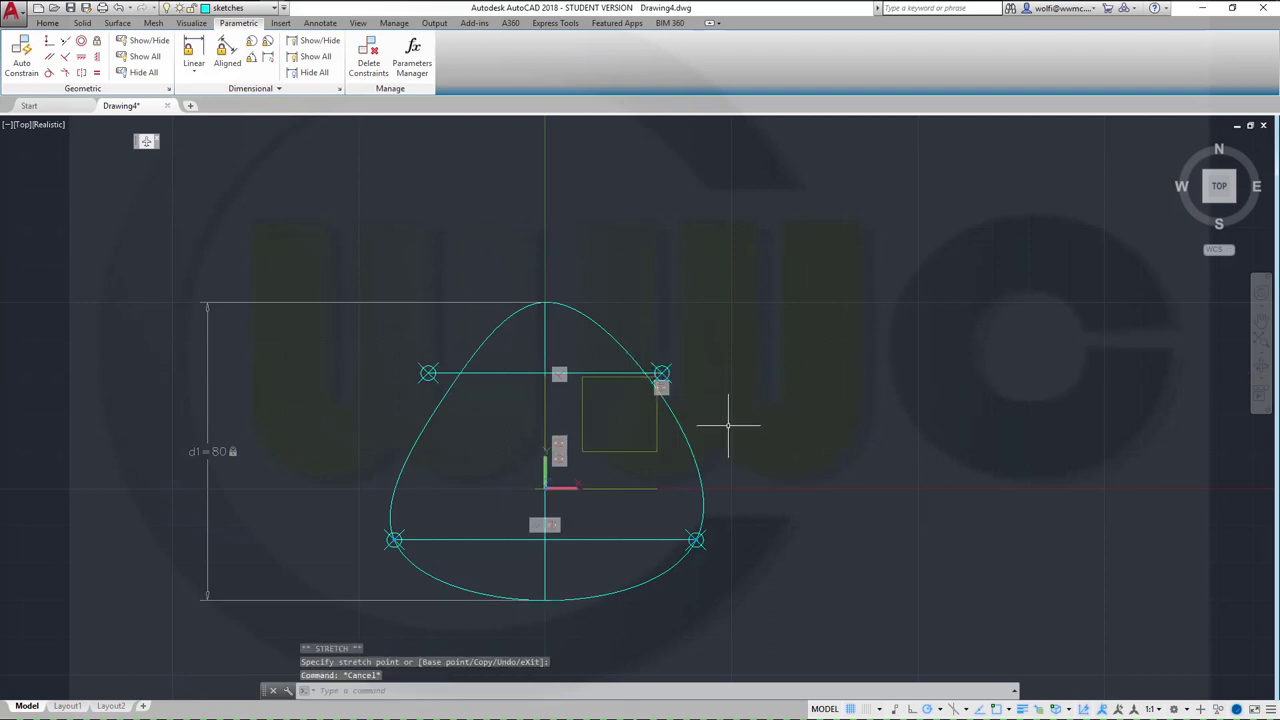
# Step: Move the spline's two upper fit points onto the left and right end points of the upper horizontal line
pyautogui.click(449, 391)
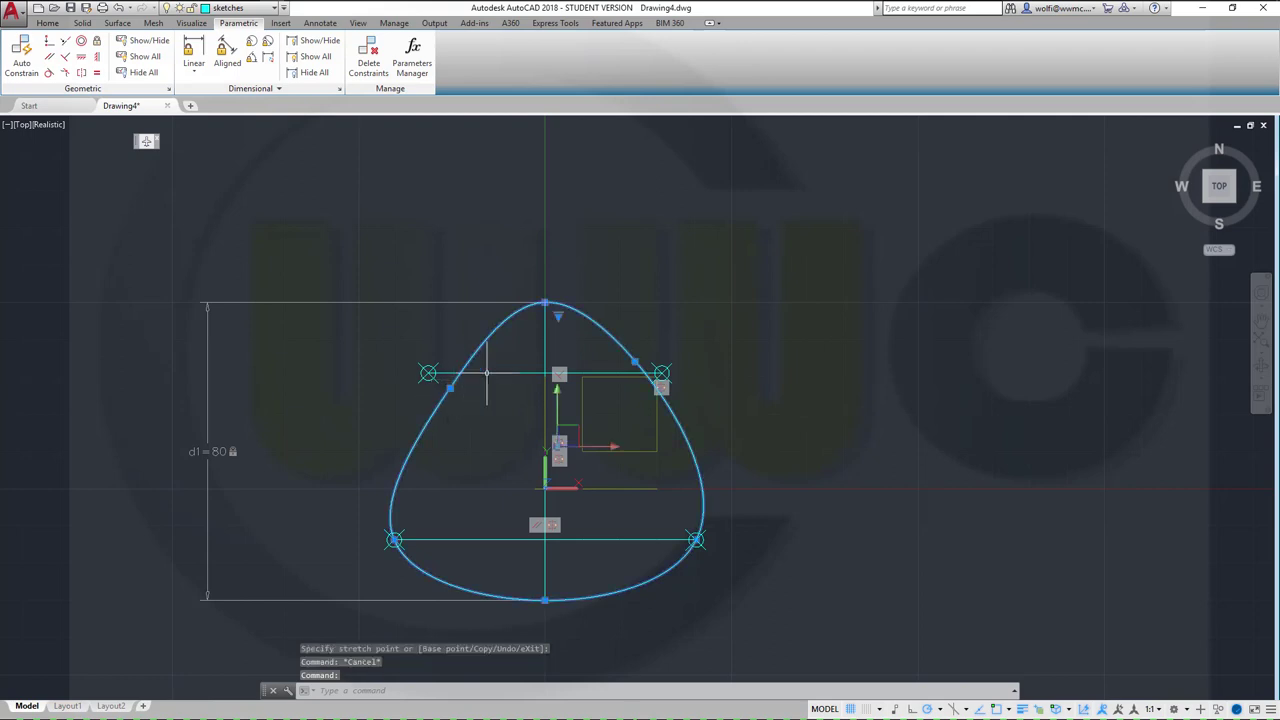
pyautogui.click(428, 373)
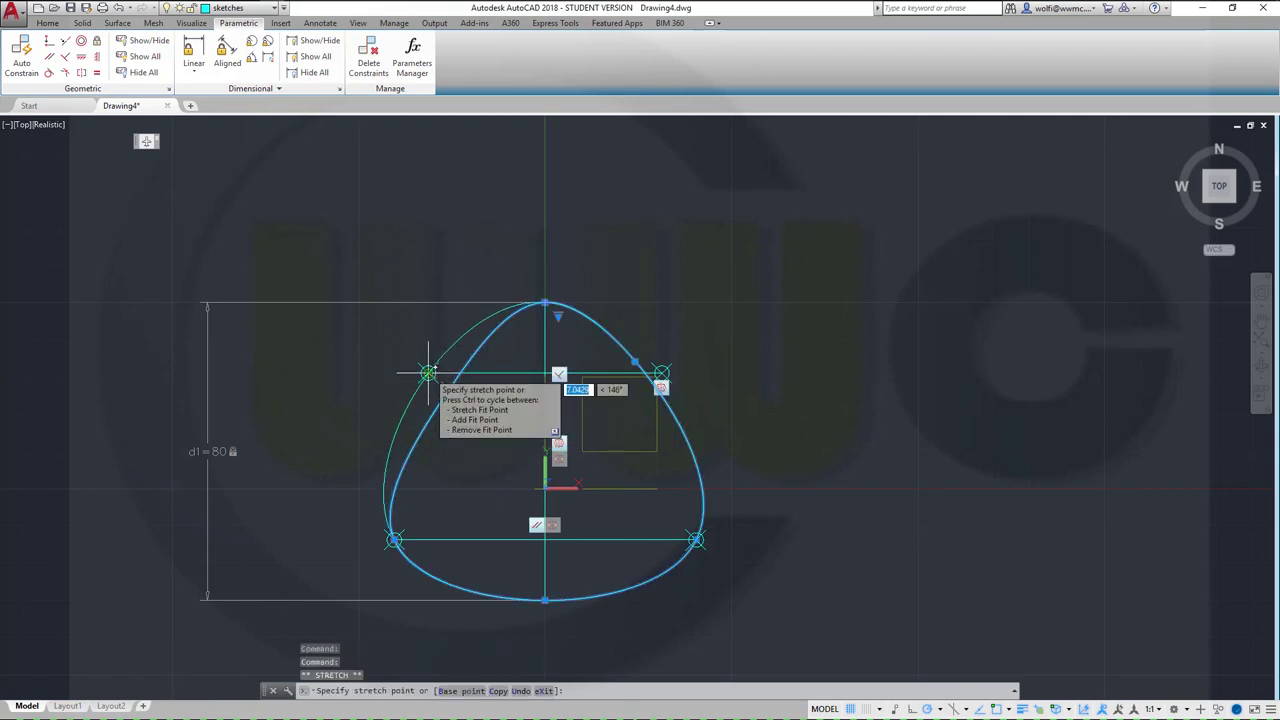
pyautogui.click(428, 373)
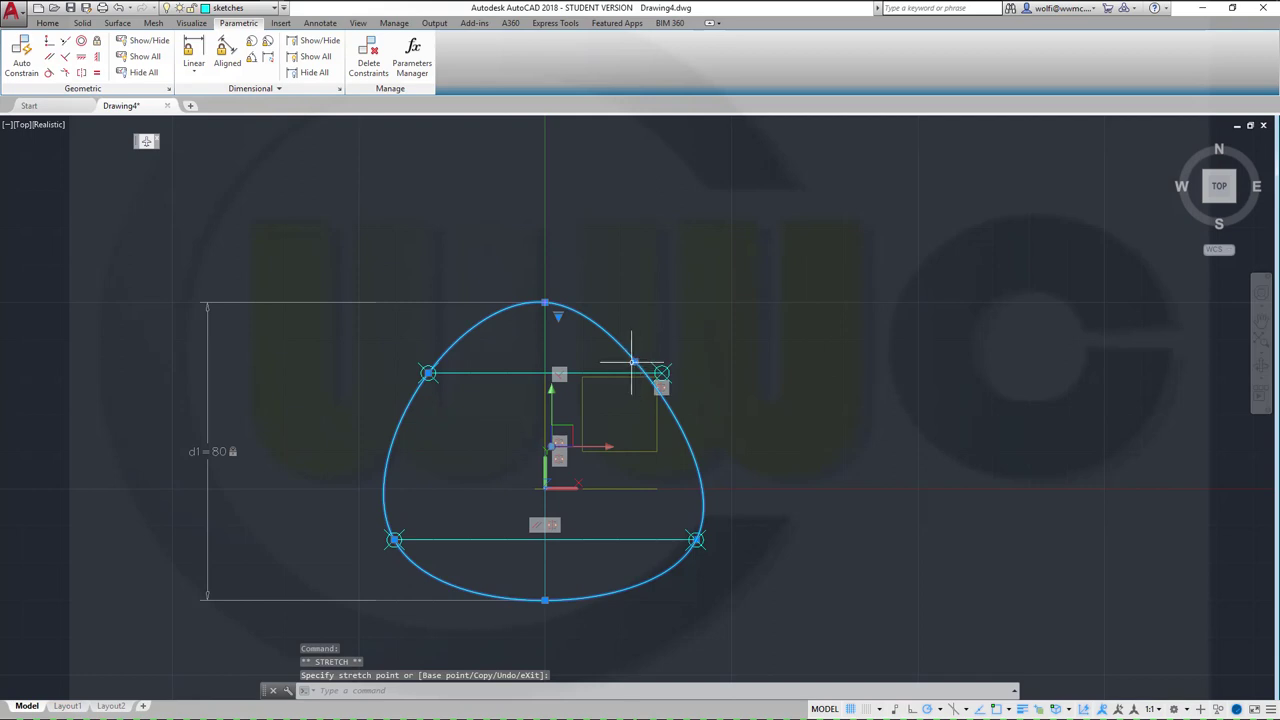
pyautogui.click(661, 373)
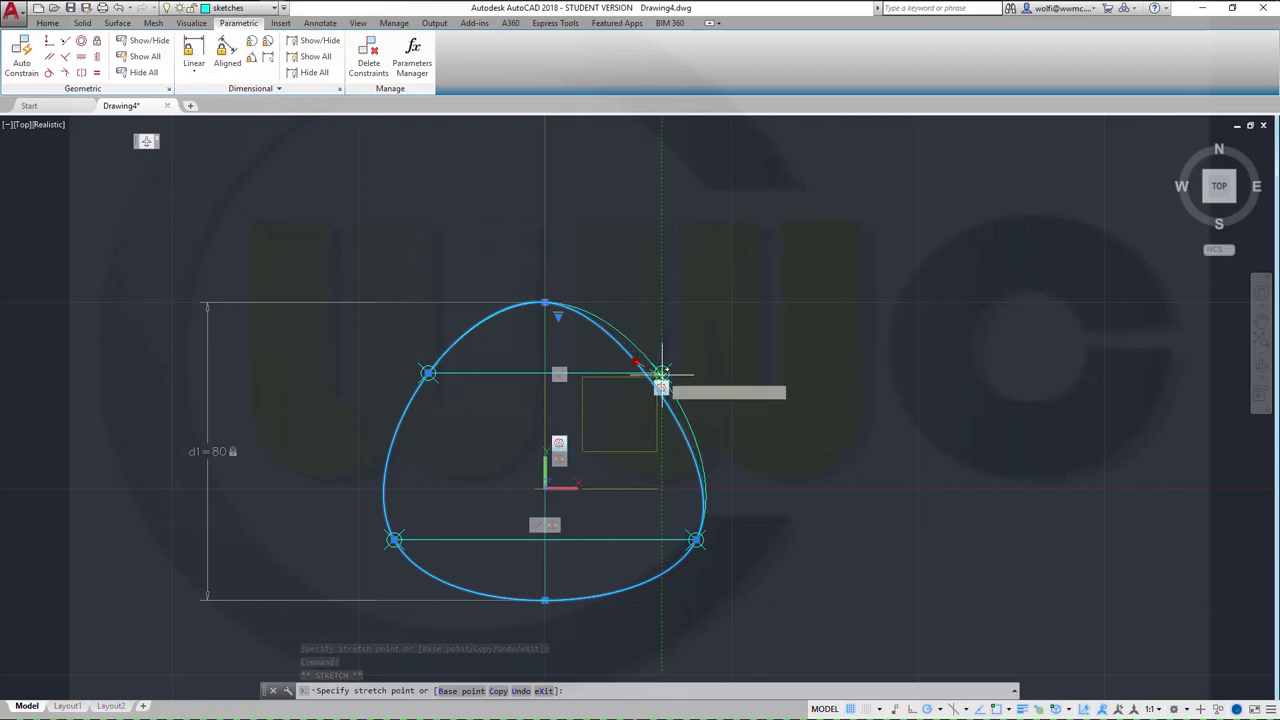
pyautogui.click(661, 373)
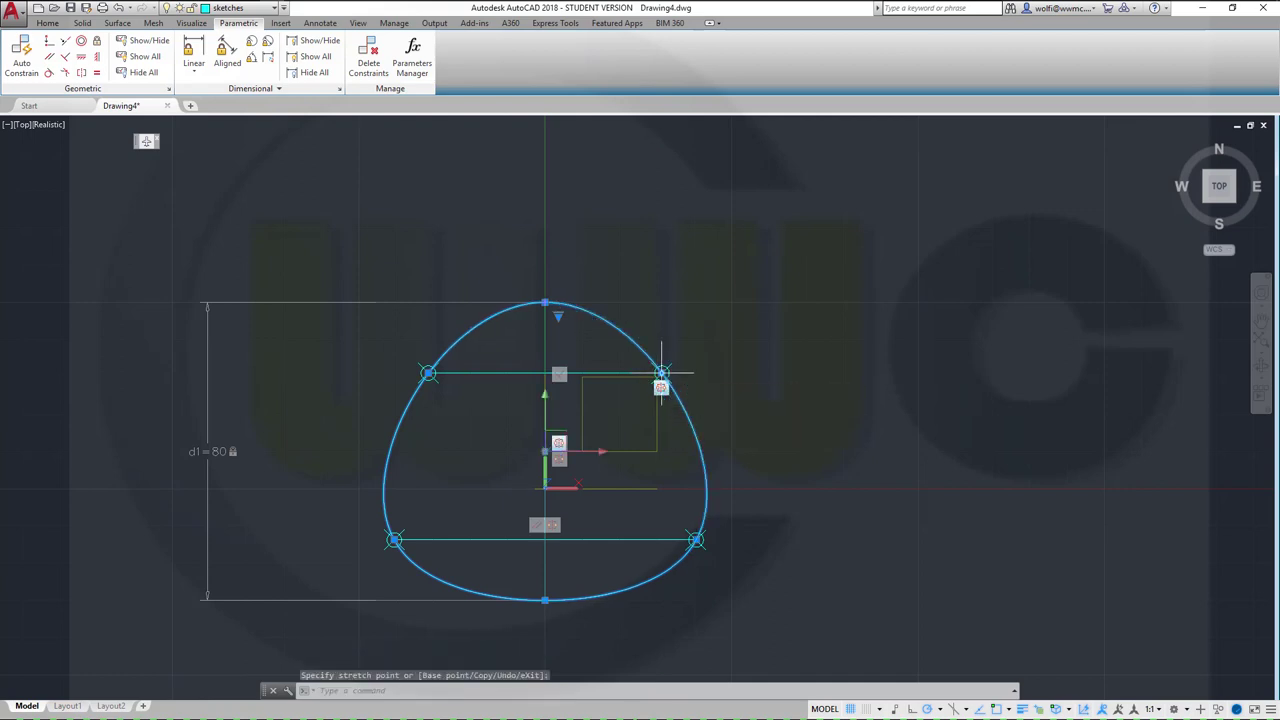
pyautogui.press('Escape')
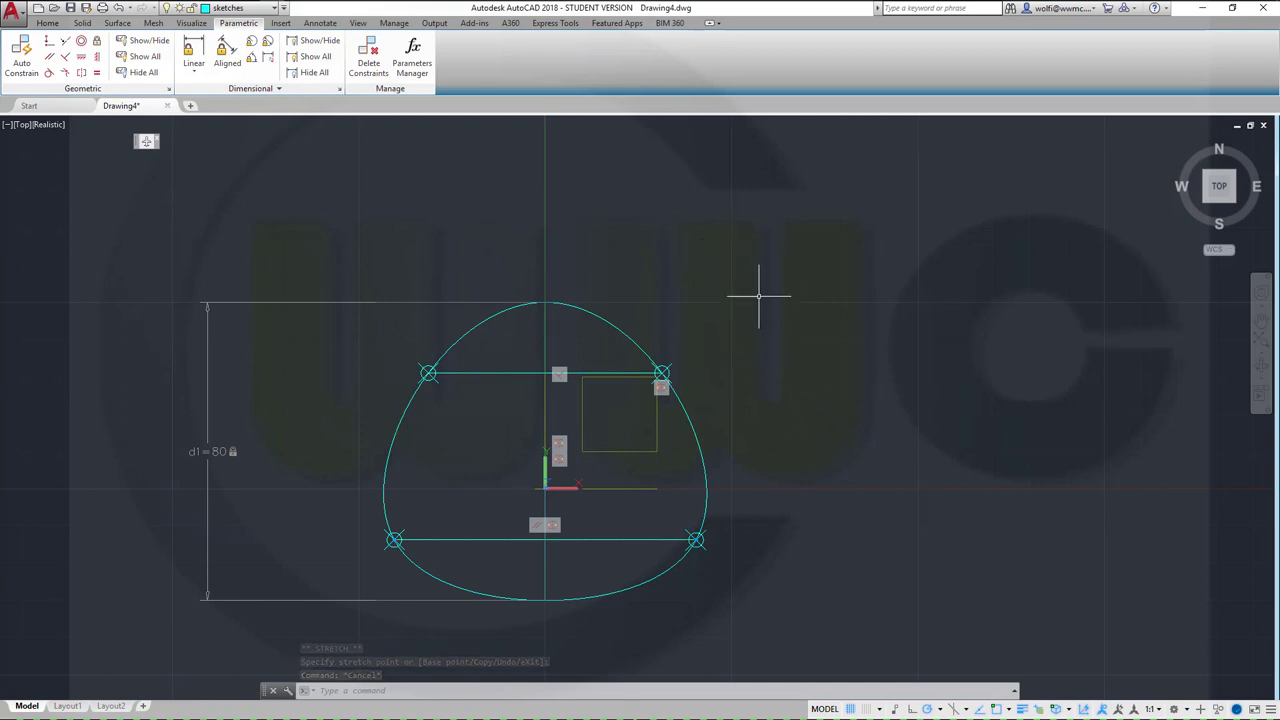
# Step: Hide all geometric constraint markers and make the surfaces layer current
pyautogui.keyDown('shift'); pyautogui.moveTo(762, 352); pyautogui.dragTo(508, 195, button='middle'); pyautogui.keyUp('shift')
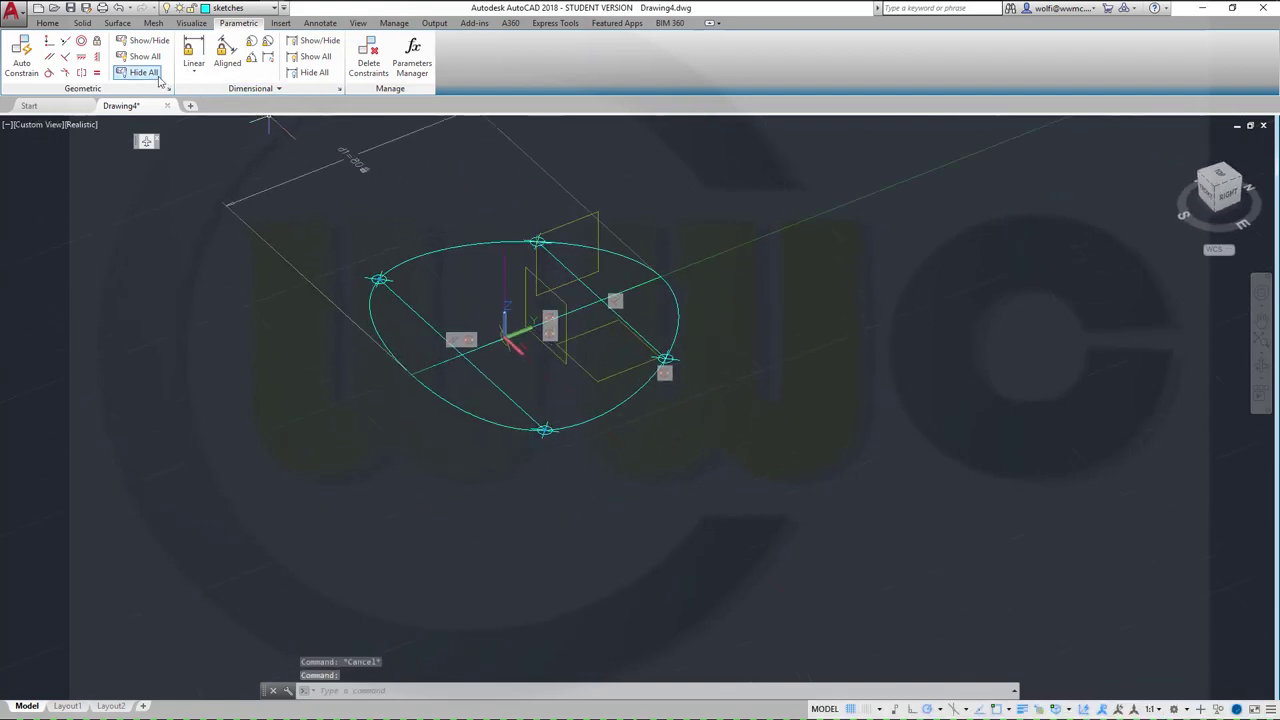
pyautogui.click(141, 71)
pyautogui.click(117, 23)
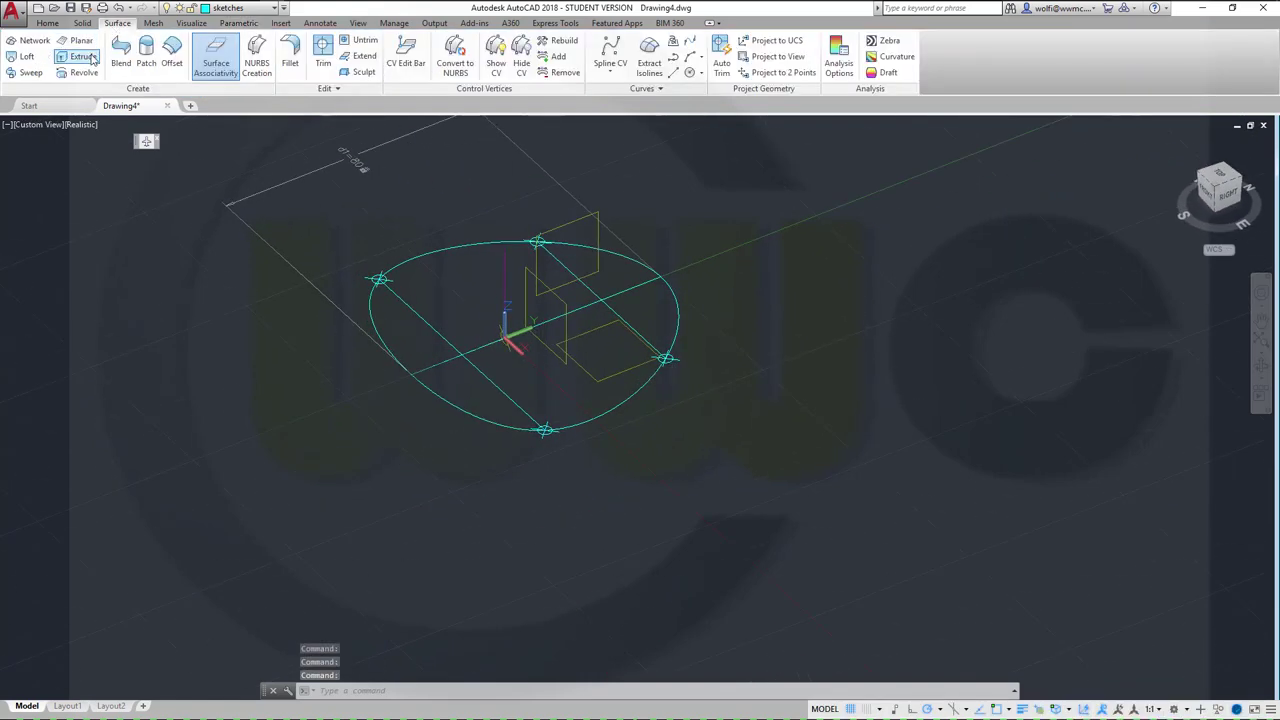
pyautogui.click(277, 8)
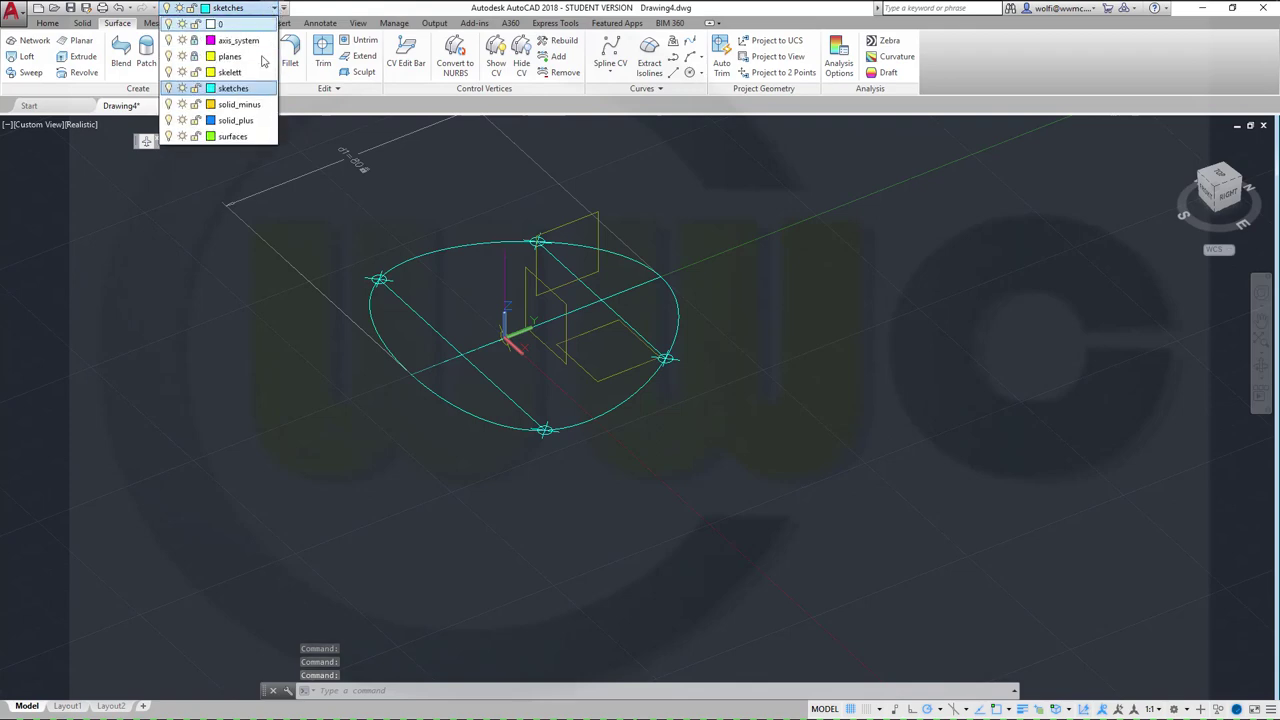
pyautogui.click(235, 136)
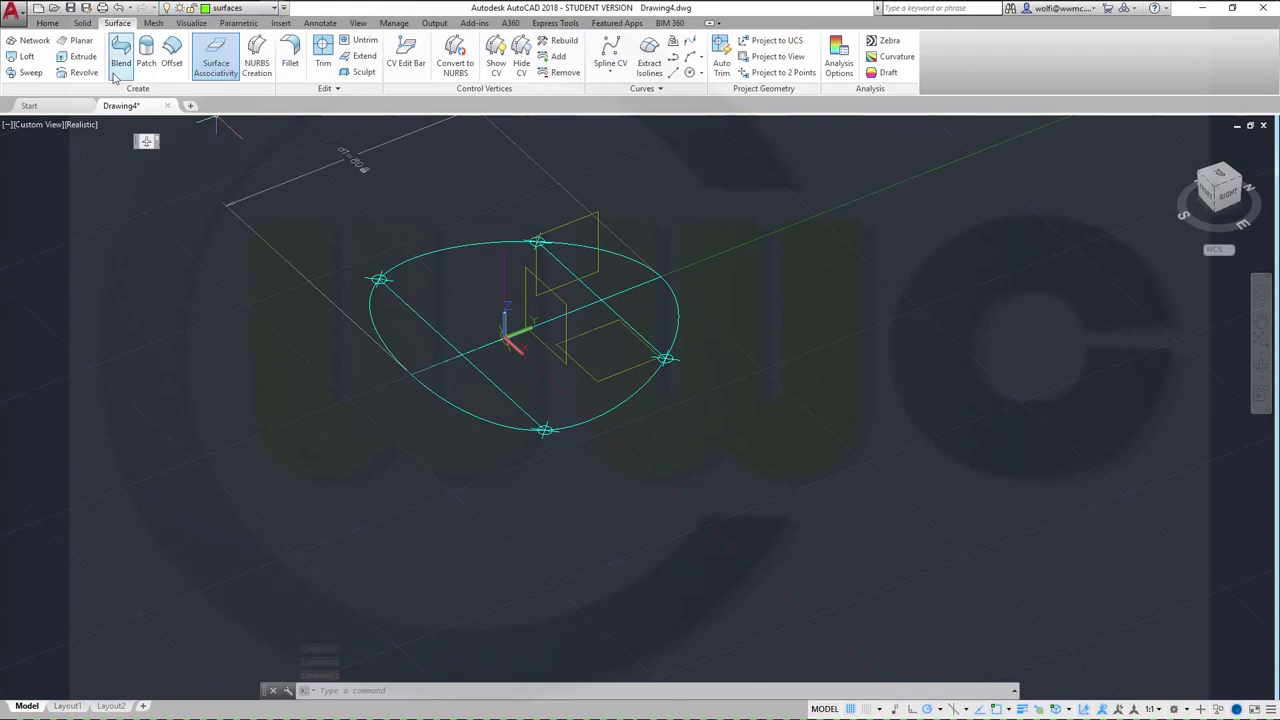
# Step: Extrude the closed spline downward as a surface with a taper angle of 5 degrees and a height of 100
pyautogui.click(80, 56)
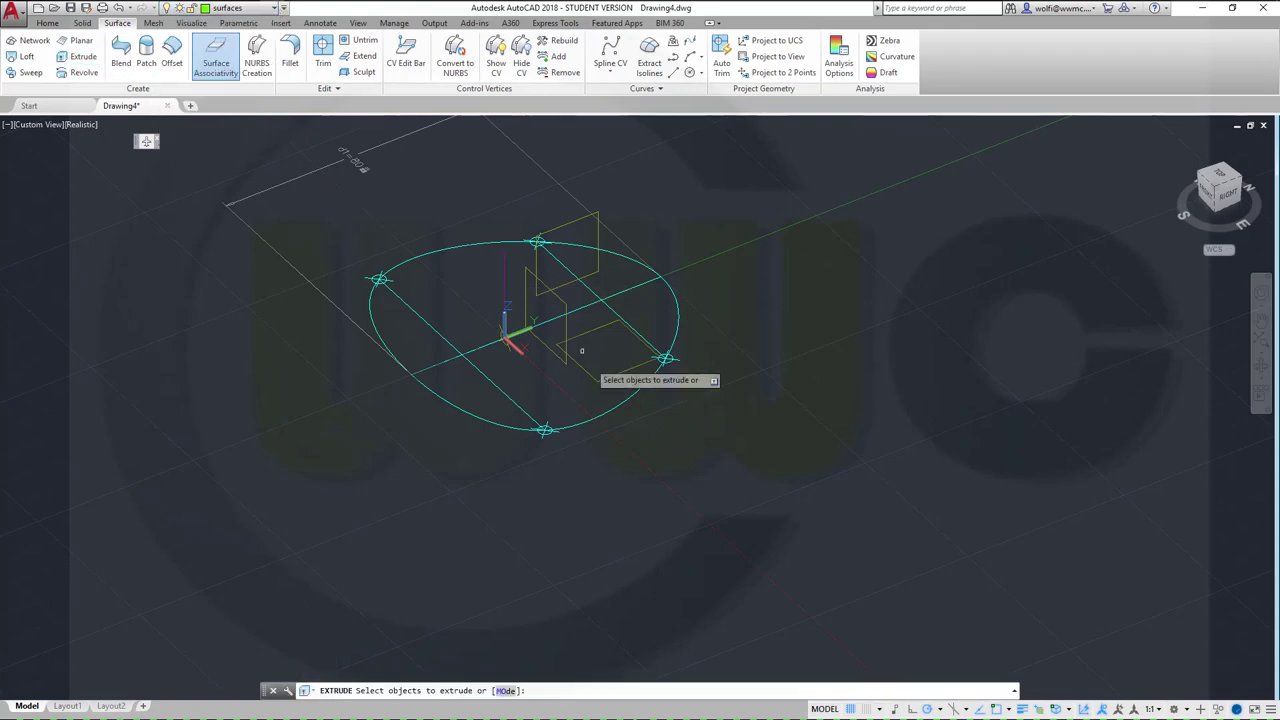
pyautogui.click(583, 421)
pyautogui.rightClick(634, 449)
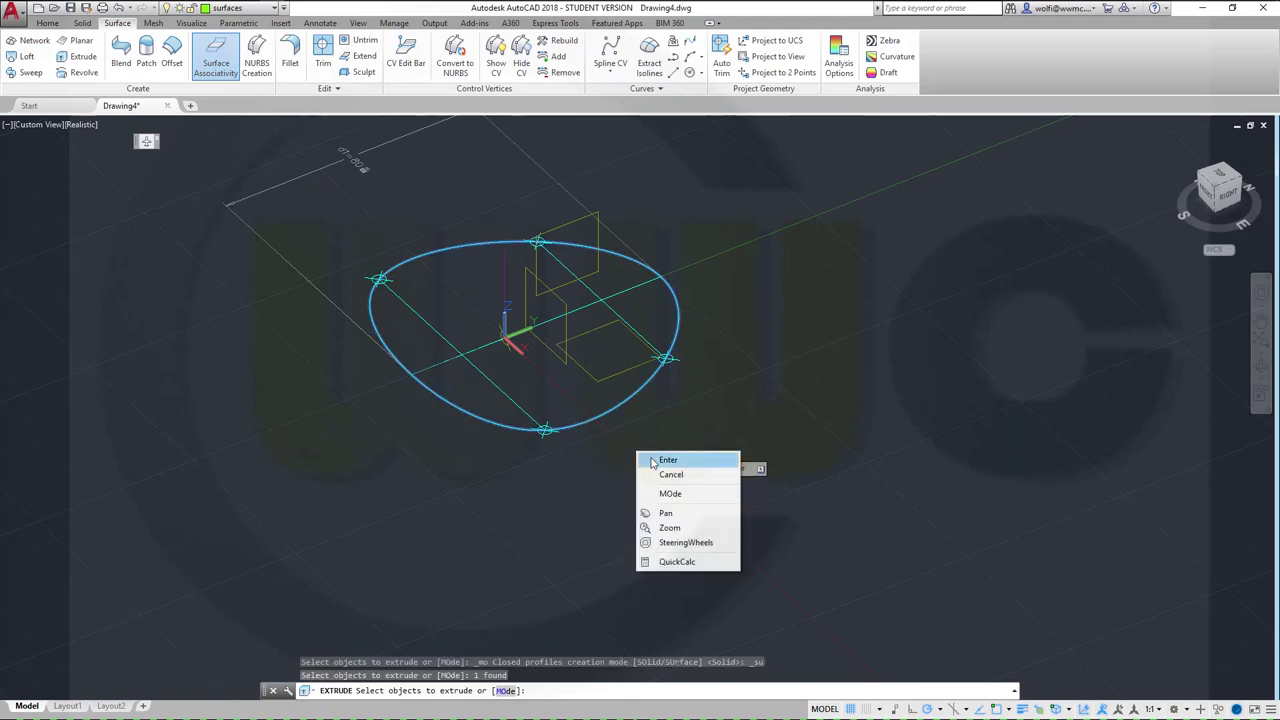
pyautogui.click(652, 457)
pyautogui.rightClick(690, 510)
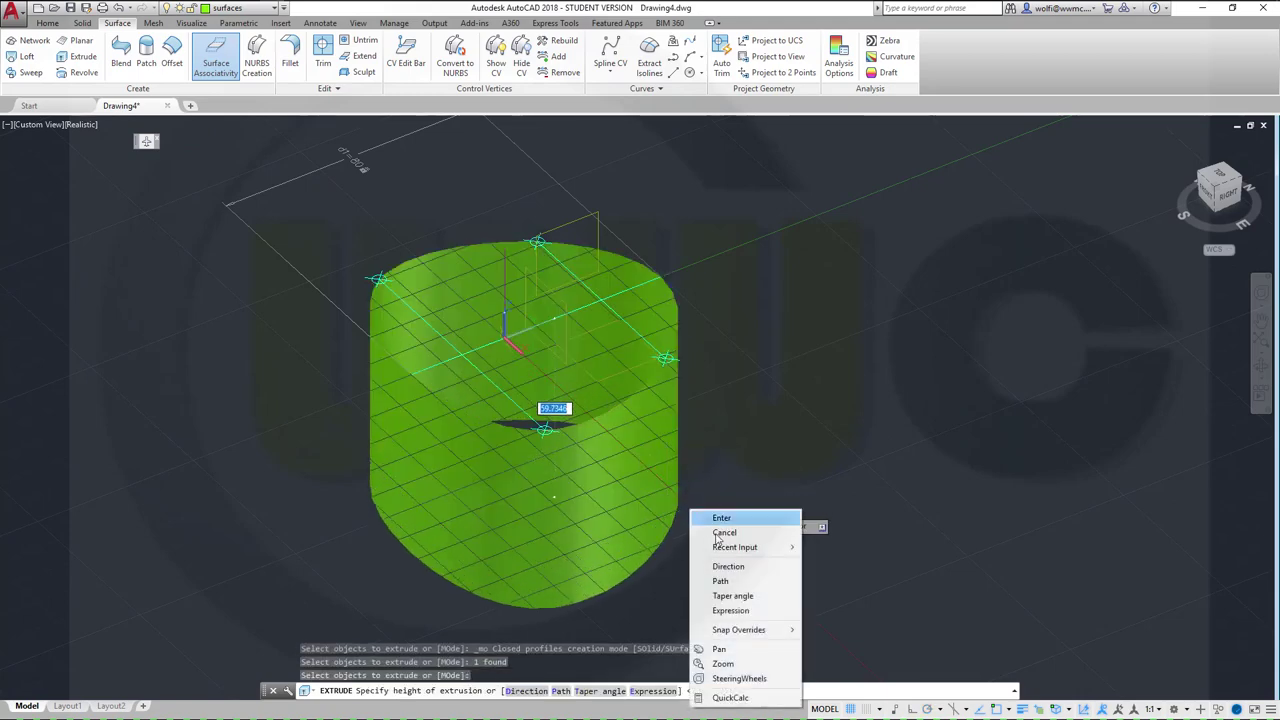
pyautogui.click(747, 596)
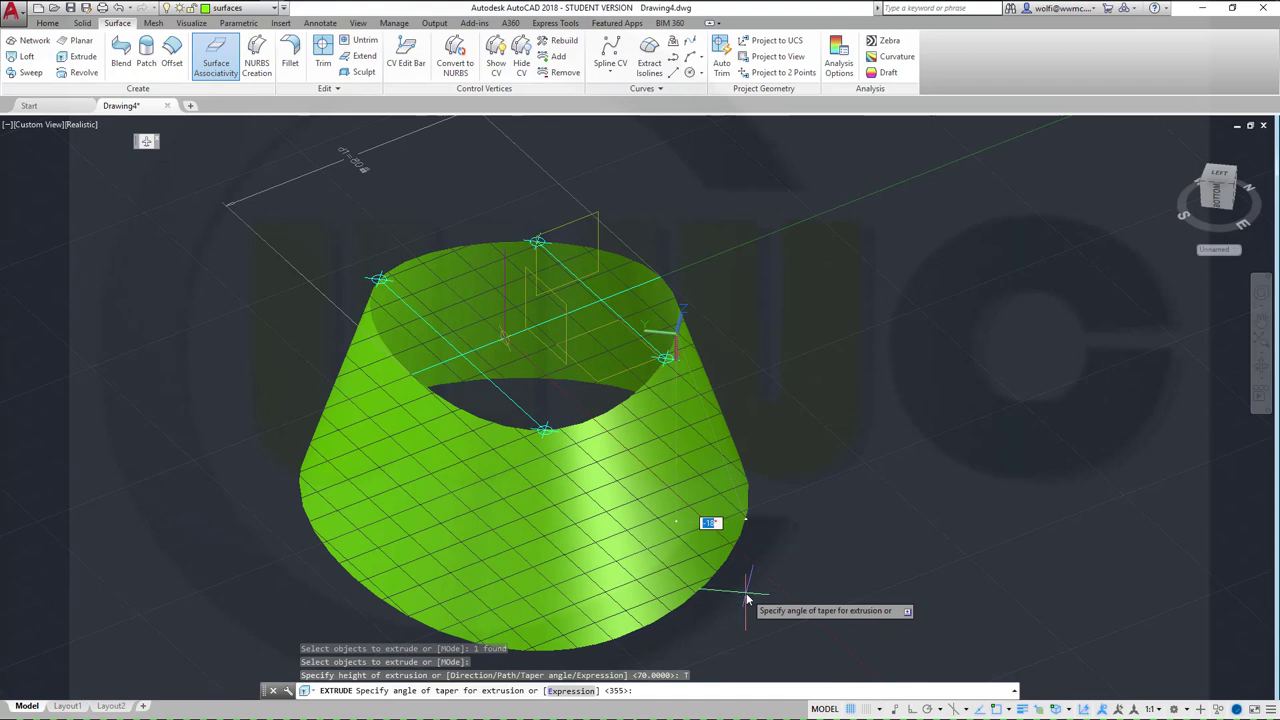
pyautogui.write('5')
pyautogui.press('Return')
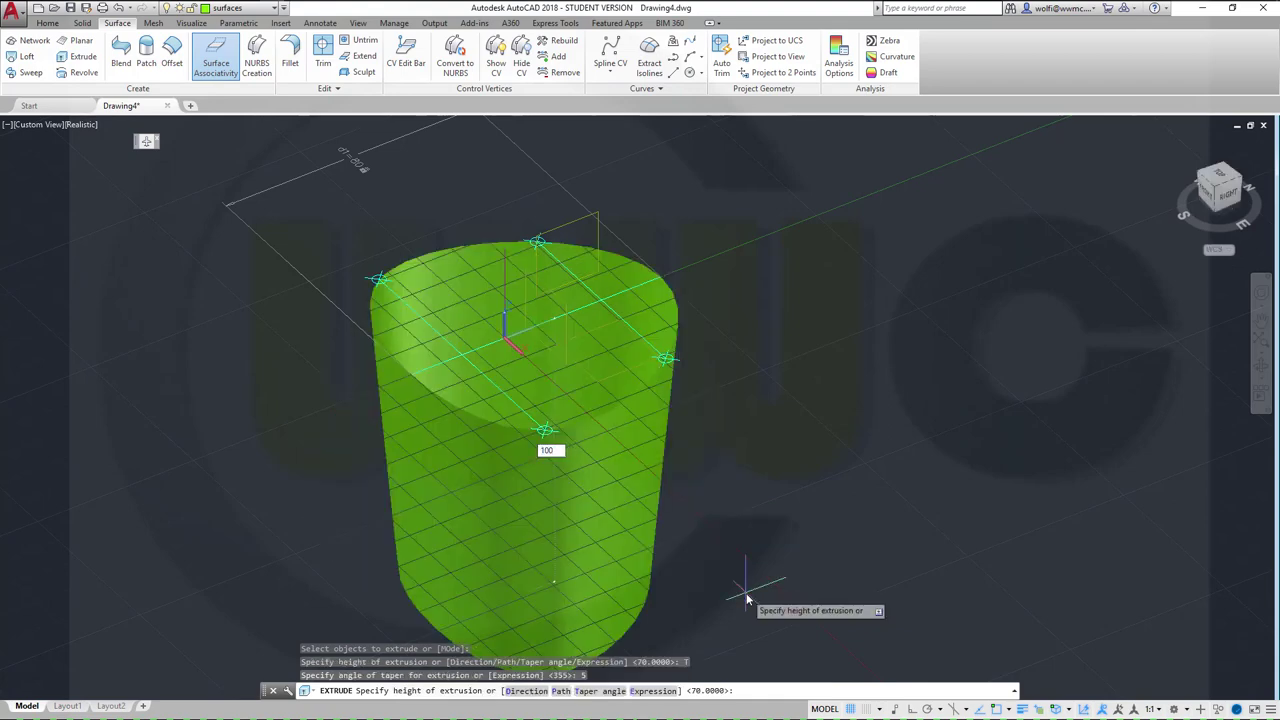
pyautogui.press('Return')
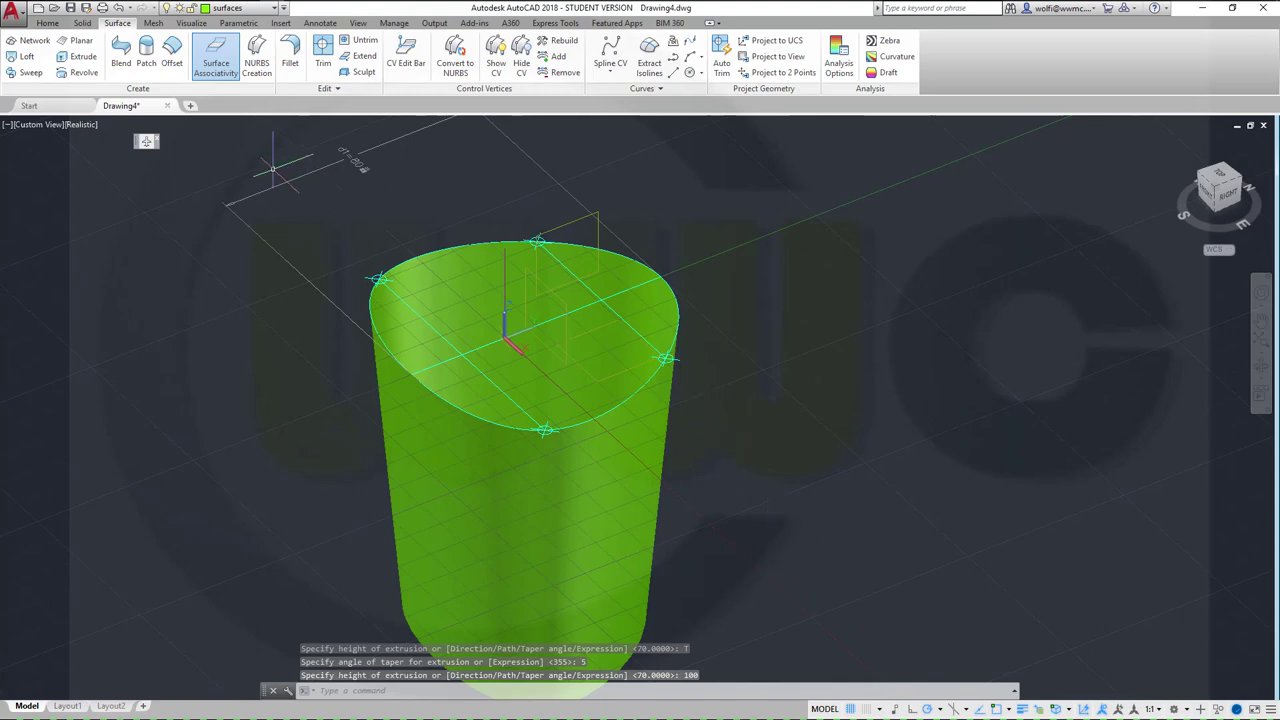
# Step: Patch the open upper edge of the extruded surface with G1 continuity
pyautogui.click(146, 55)
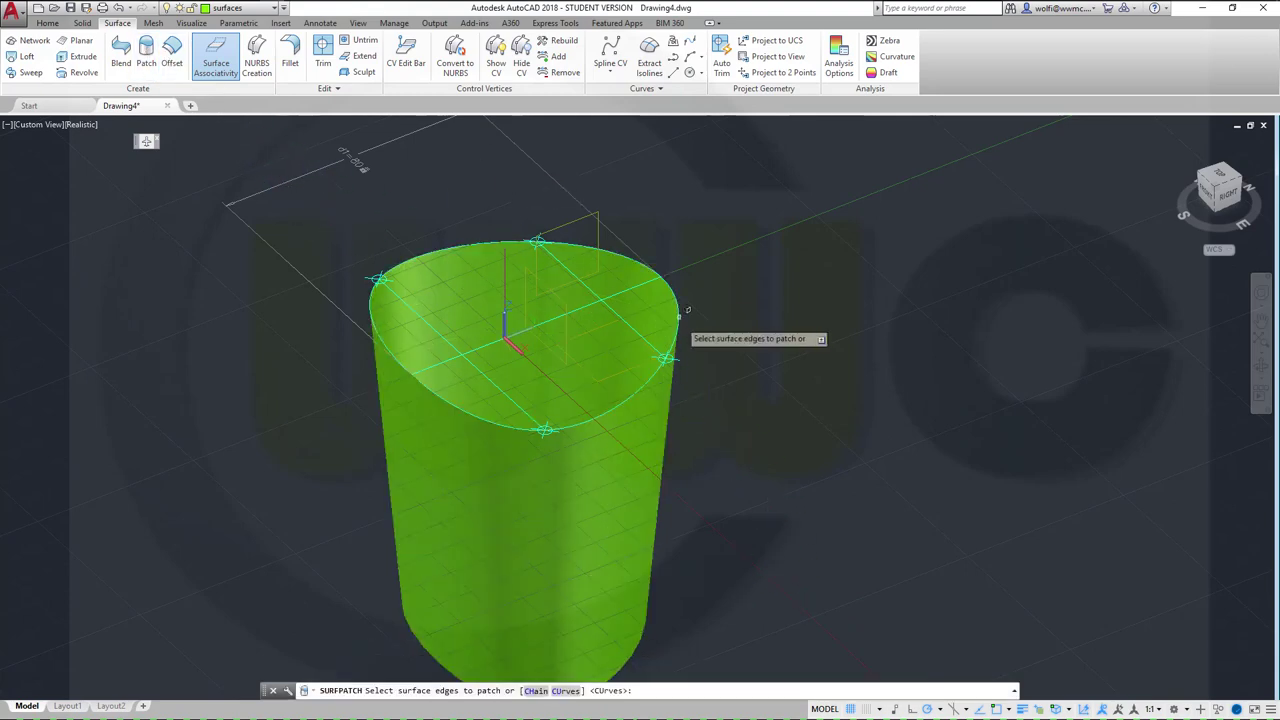
pyautogui.click(590, 416)
pyautogui.rightClick(726, 429)
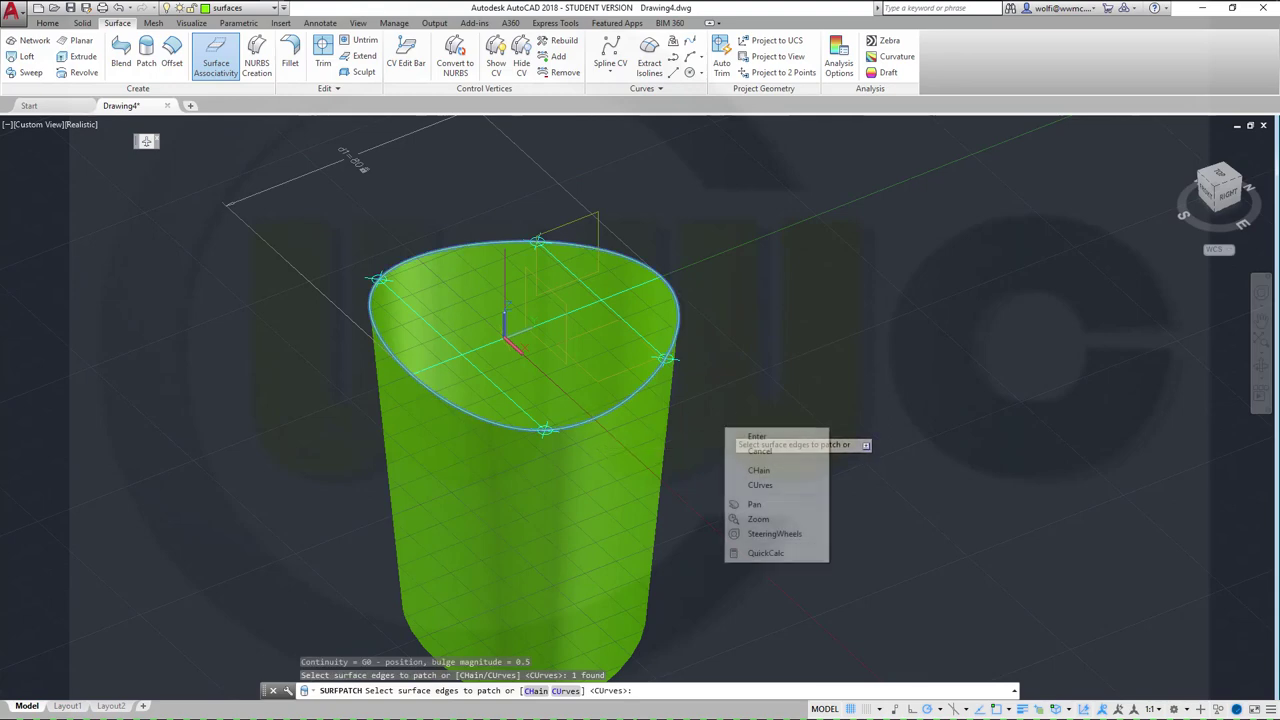
pyautogui.click(757, 437)
pyautogui.click(797, 470)
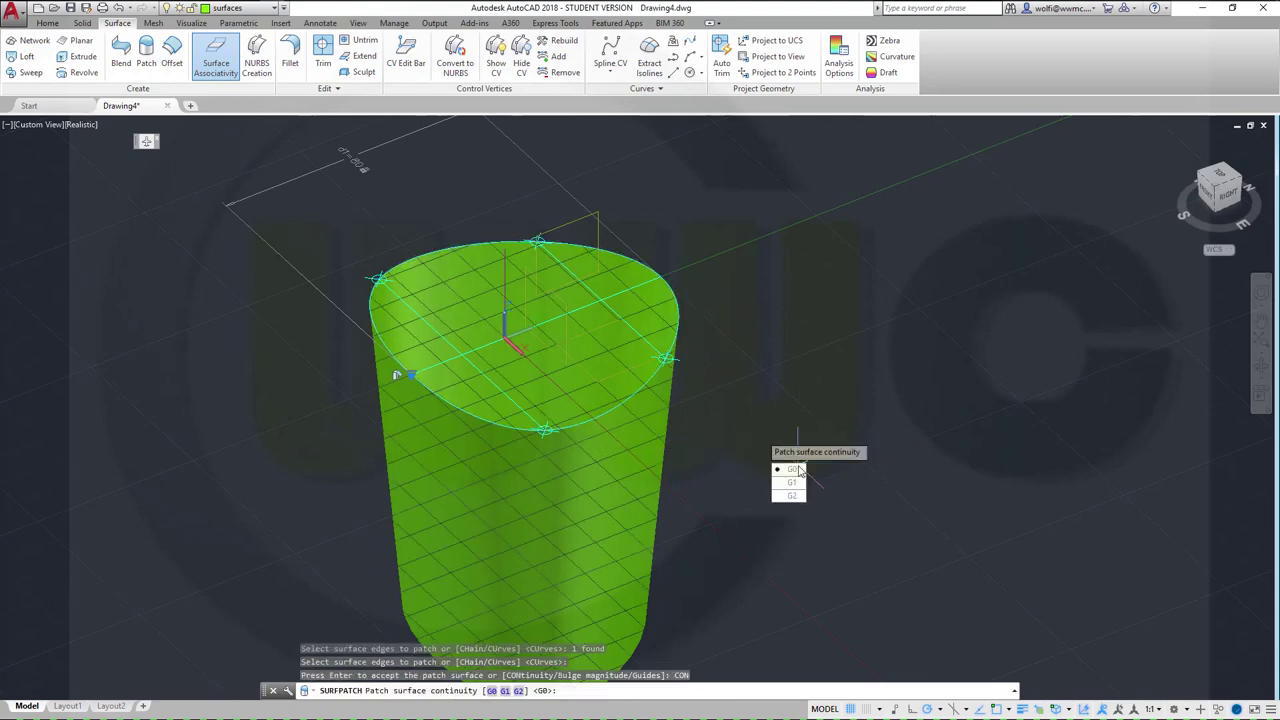
pyautogui.click(787, 482)
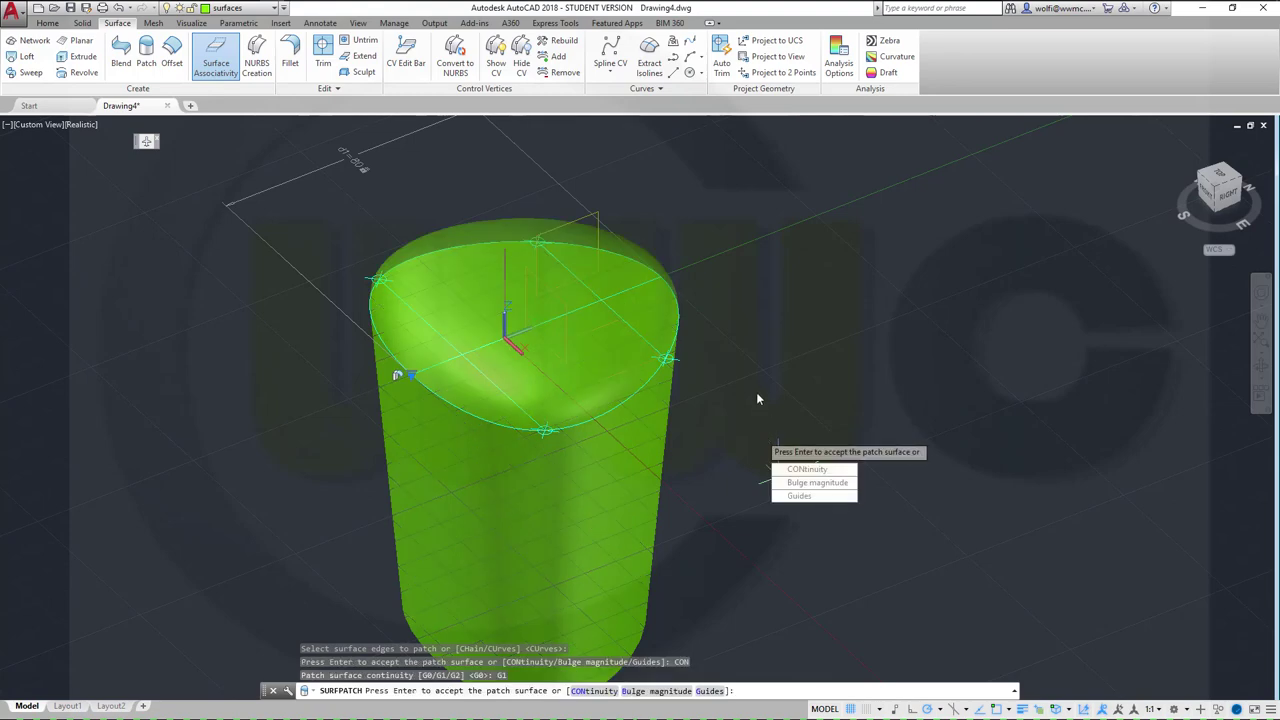
# Step: Set the patch surface's bulge magnitude to 0.8 and accept the patch
pyautogui.click(817, 482)
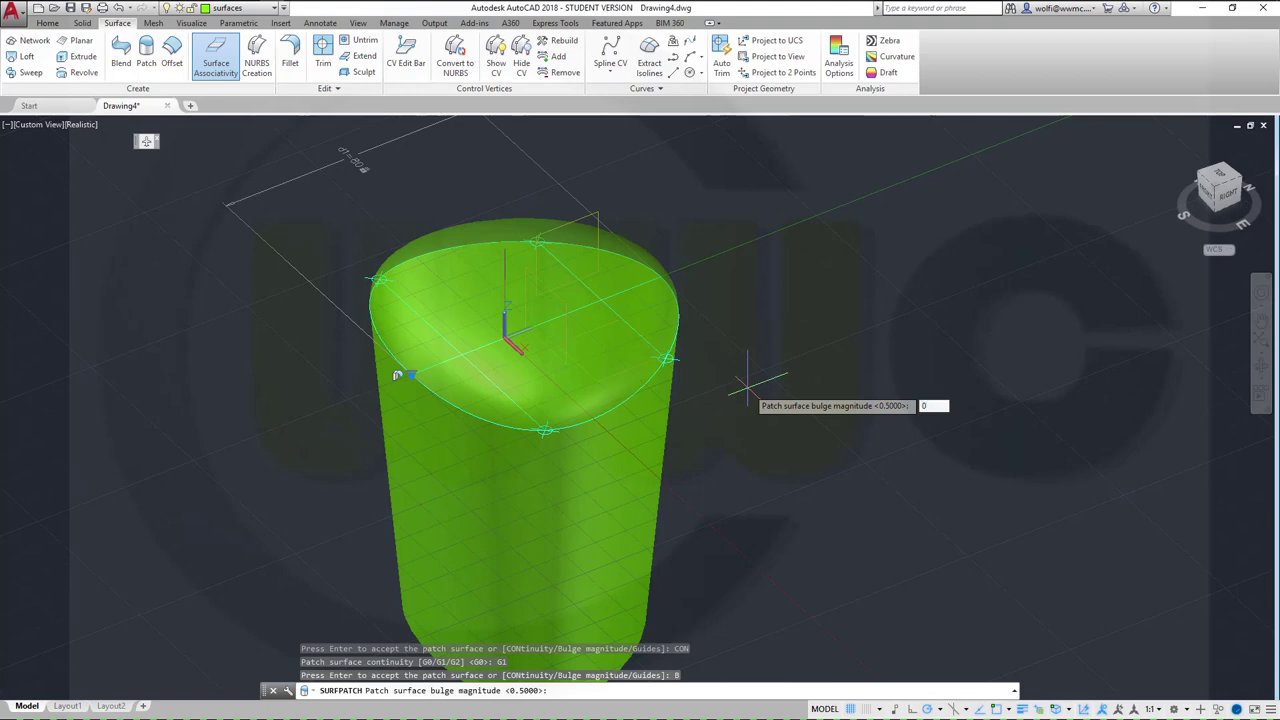
pyautogui.write('0.8')
pyautogui.press('Return')
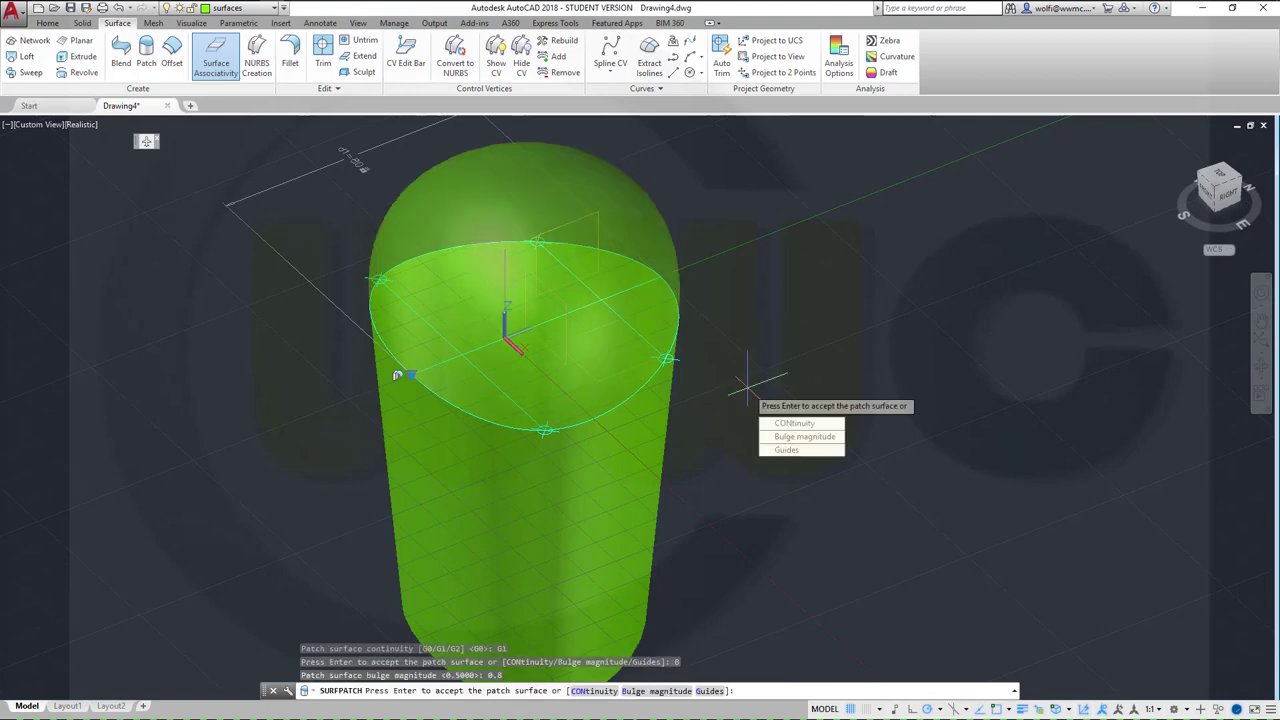
pyautogui.press('Return')
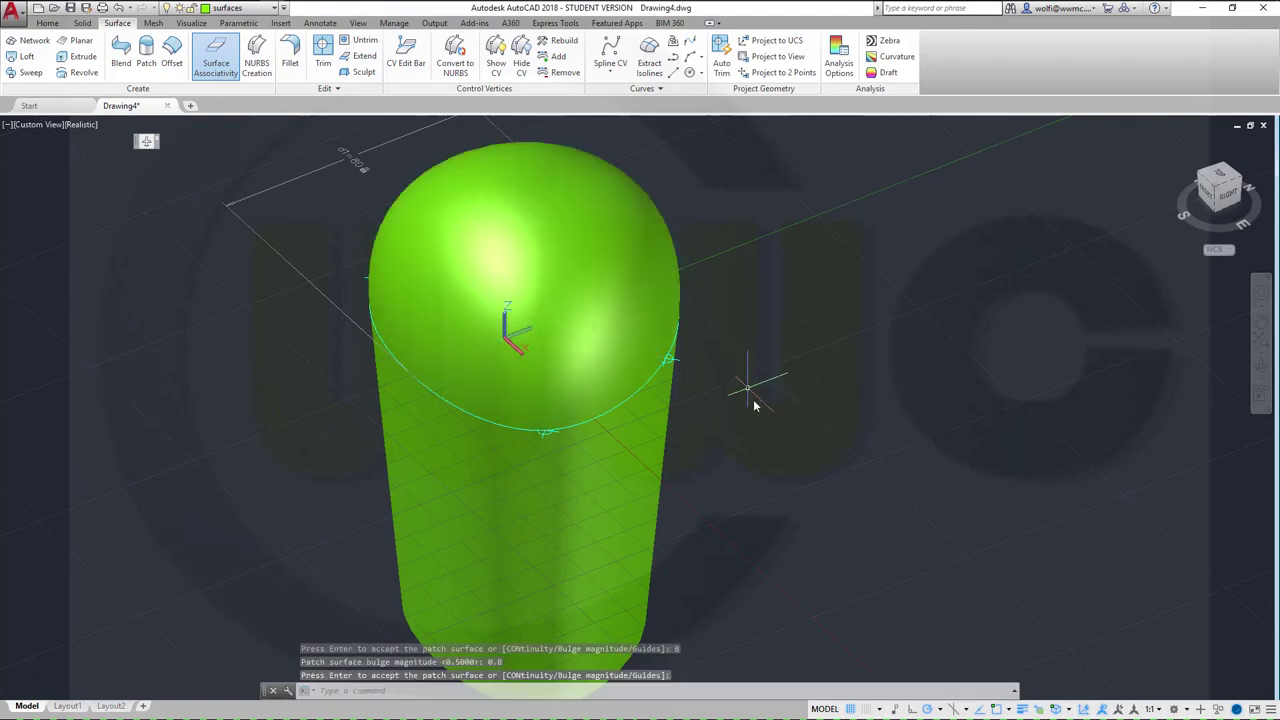
# Step: Unite the patch surface with the extruded surface, continuing the union operation despite the loss of associativity
pyautogui.click(88, 23)
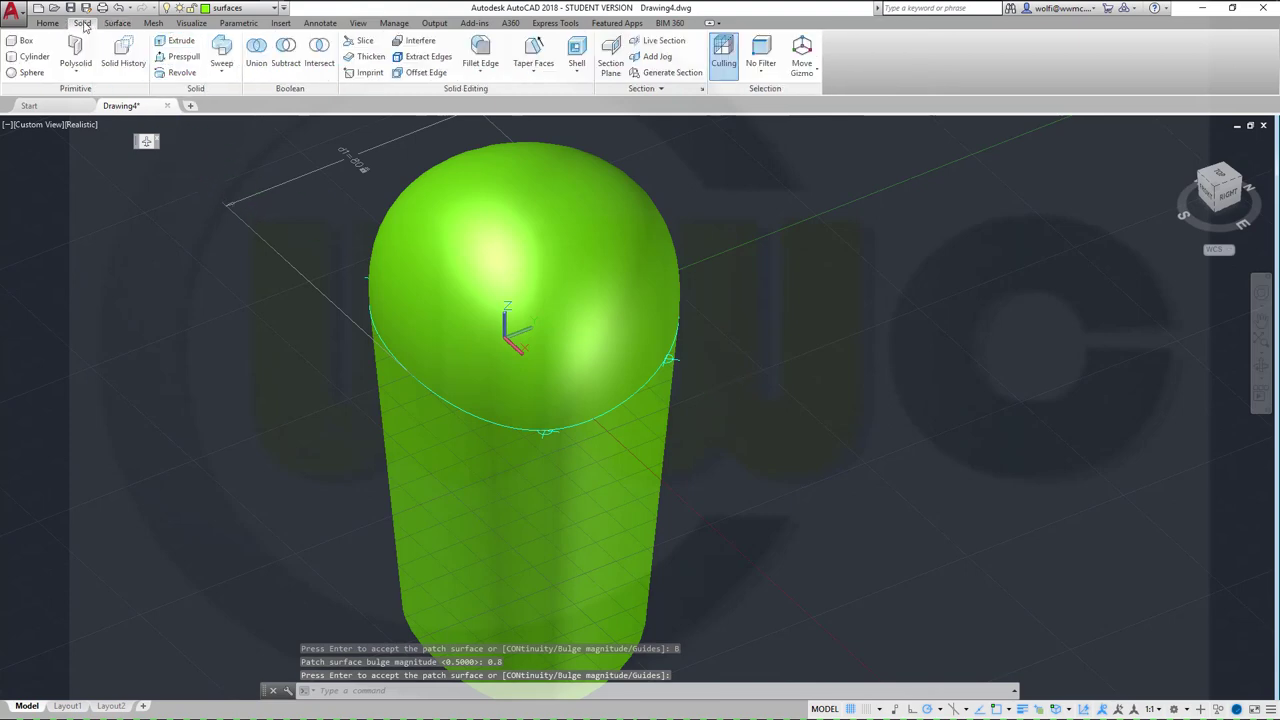
pyautogui.click(255, 50)
pyautogui.click(508, 320)
pyautogui.click(464, 485)
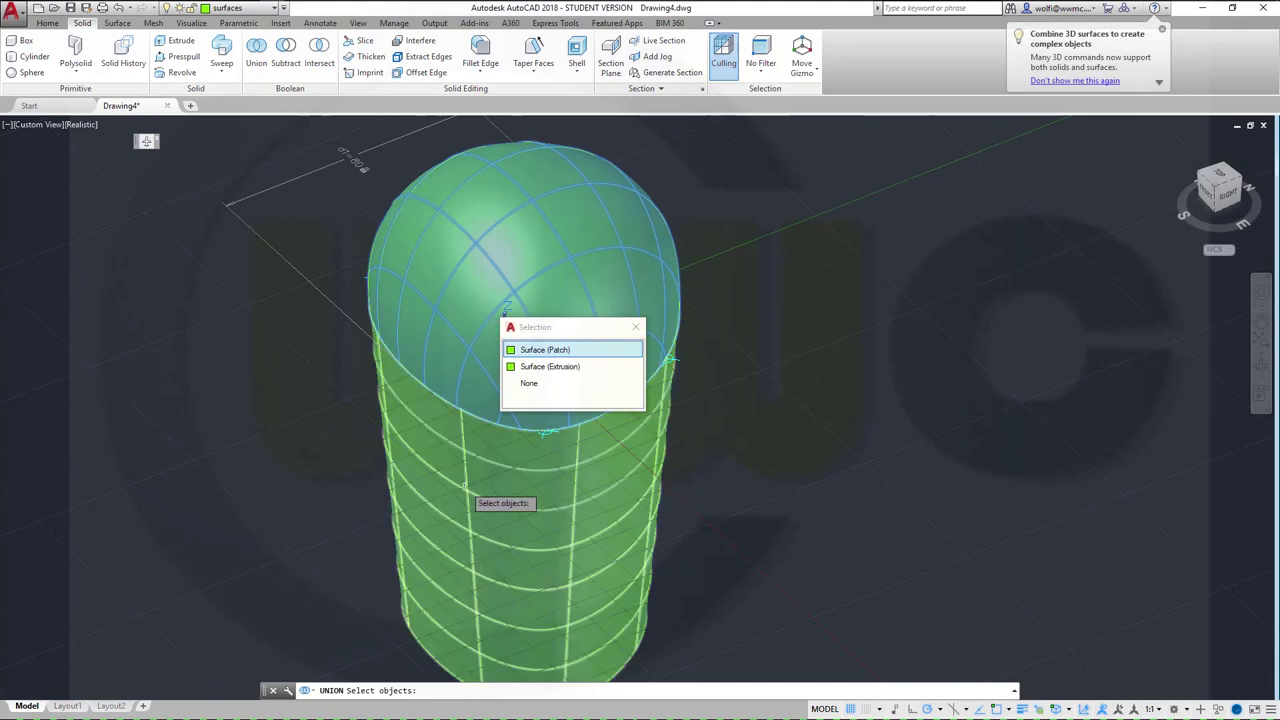
pyautogui.press('Return')
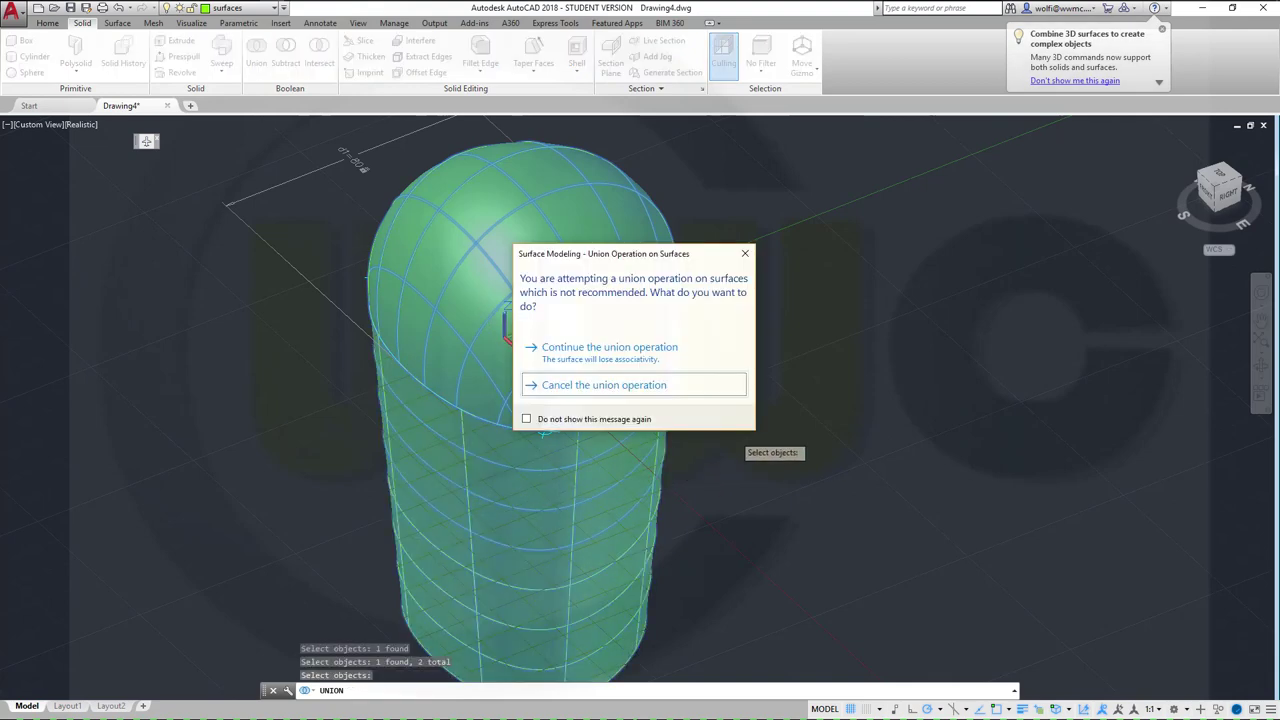
pyautogui.click(628, 352)
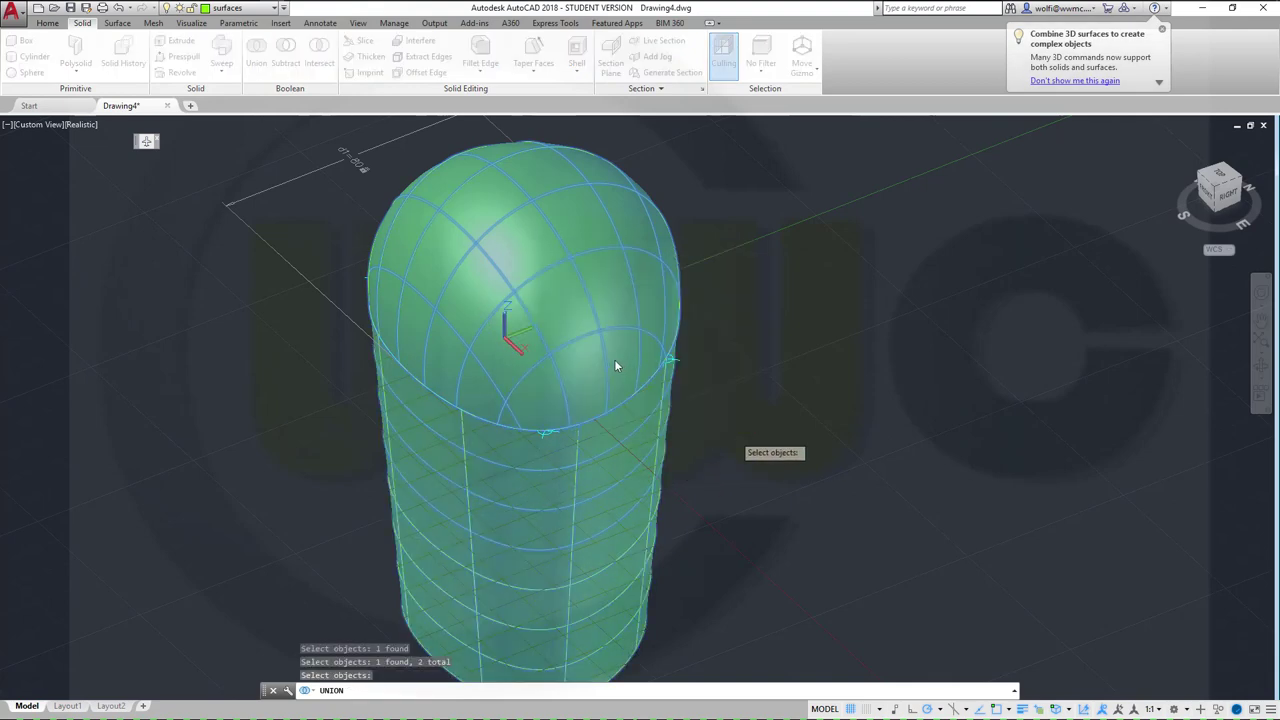
pyautogui.press('Return')
# Step: Change the viewport's visual style to Wireframe
pyautogui.keyDown('shift'); pyautogui.moveTo(616, 366); pyautogui.dragTo(480, 560, button='middle'); pyautogui.keyUp('shift')
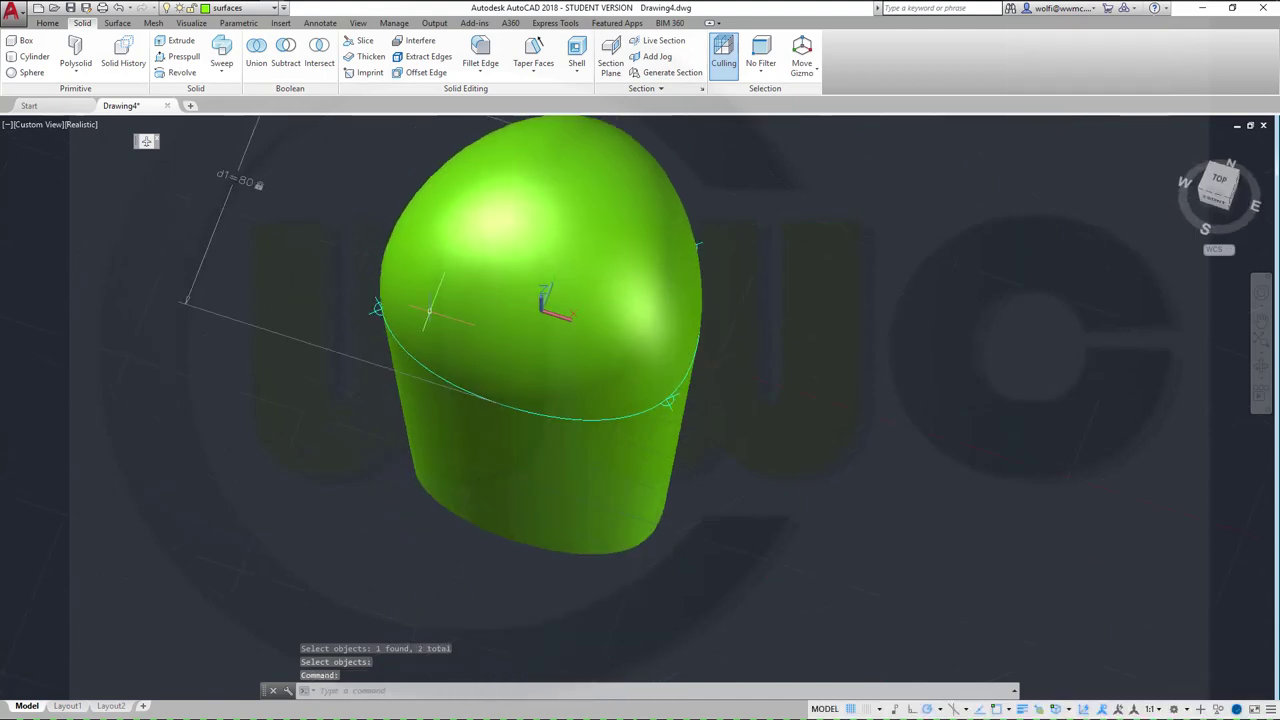
pyautogui.keyDown('shift'); pyautogui.moveTo(430, 310); pyautogui.dragTo(560, 440, button='middle'); pyautogui.keyUp('shift')
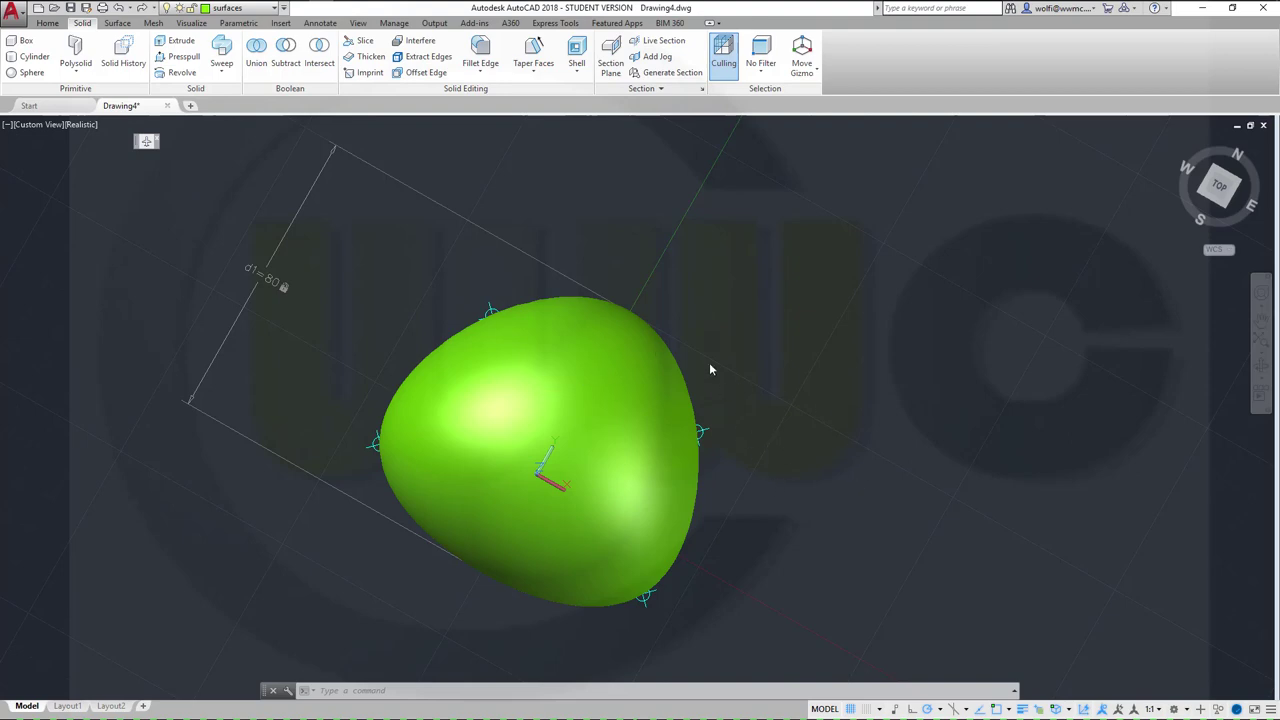
pyautogui.click(82, 126)
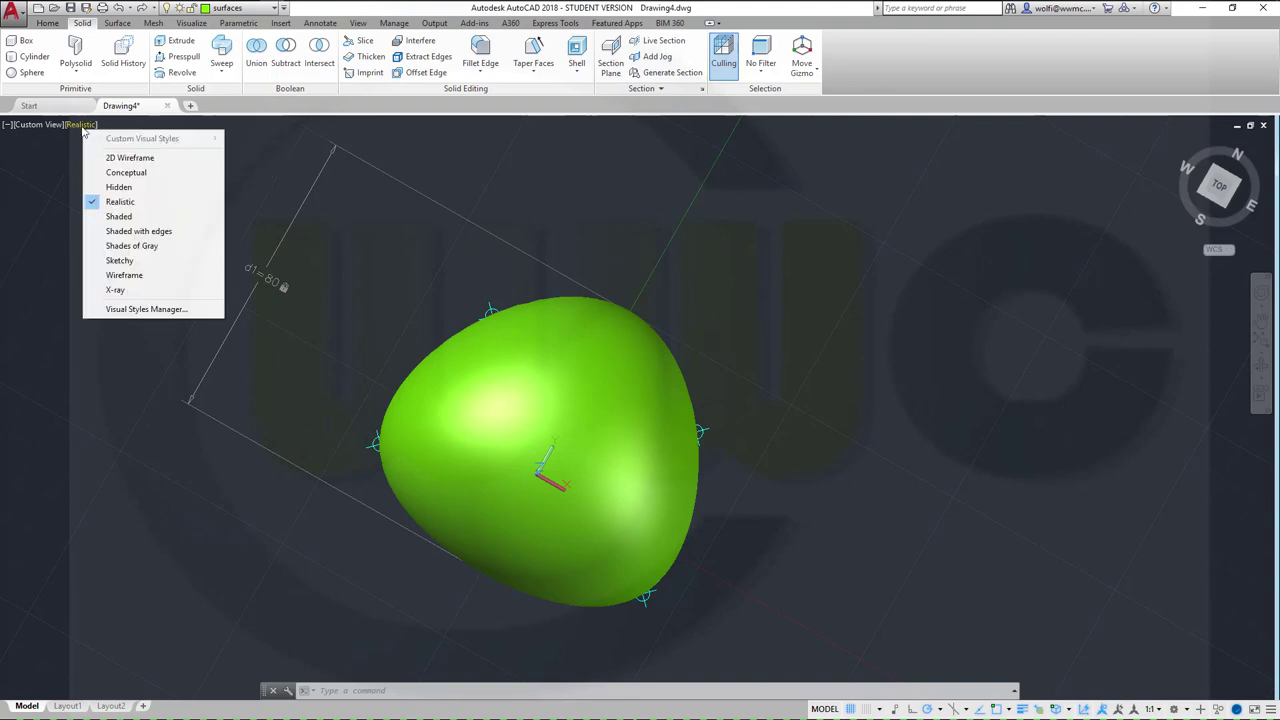
pyautogui.click(124, 277)
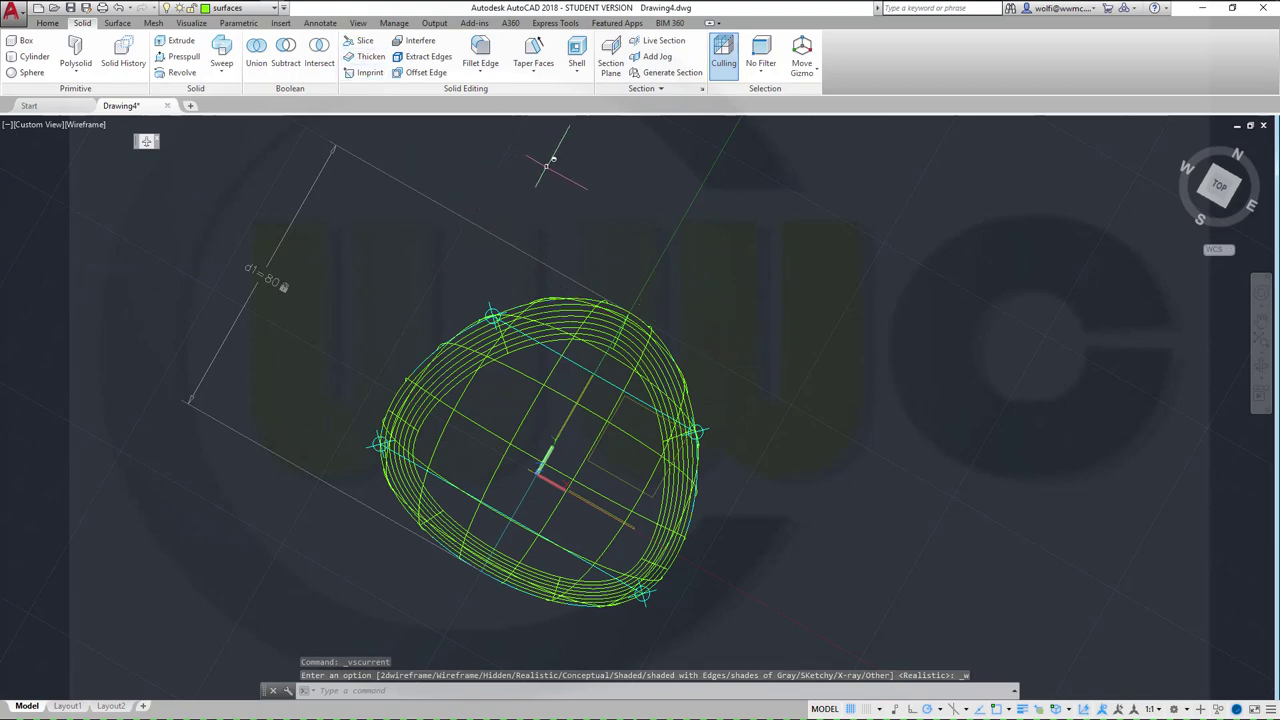
pyautogui.press('Escape')
# Step: Slice the united surface along its vertical symmetry plane, using the 3points option with three corners of the vertical rectangle on the Y axis
pyautogui.click(362, 42)
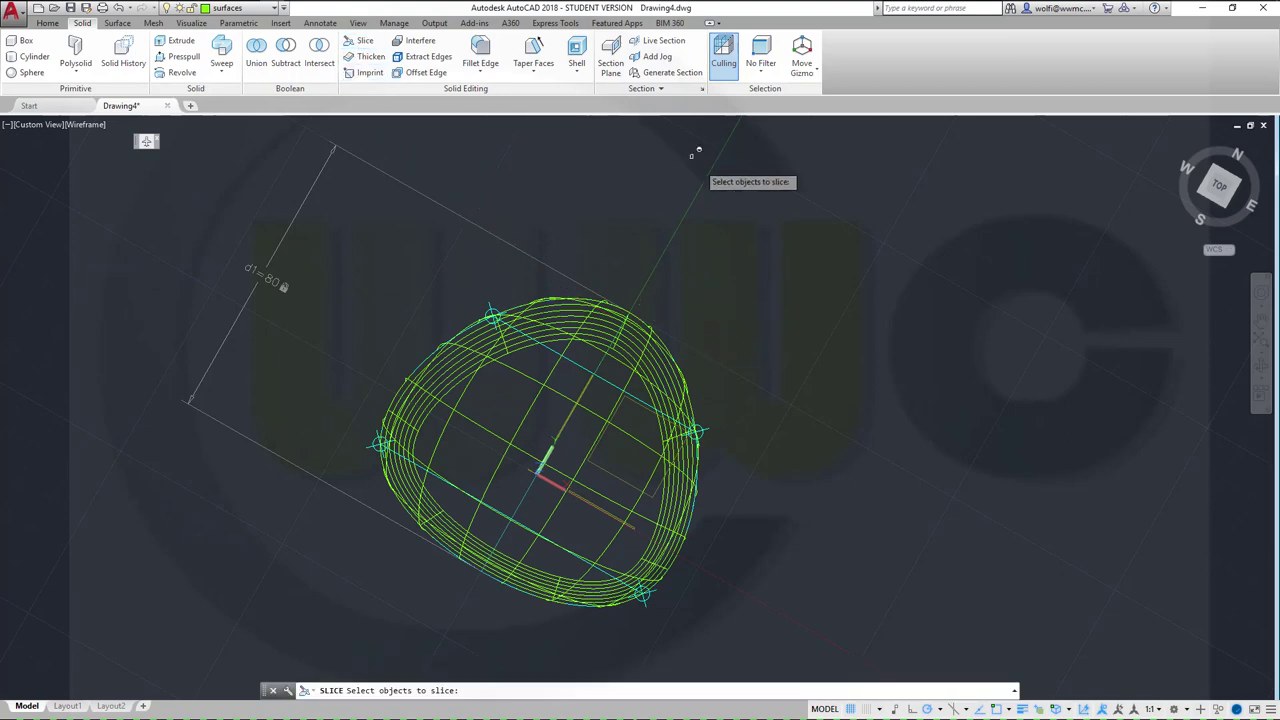
pyautogui.click(632, 372)
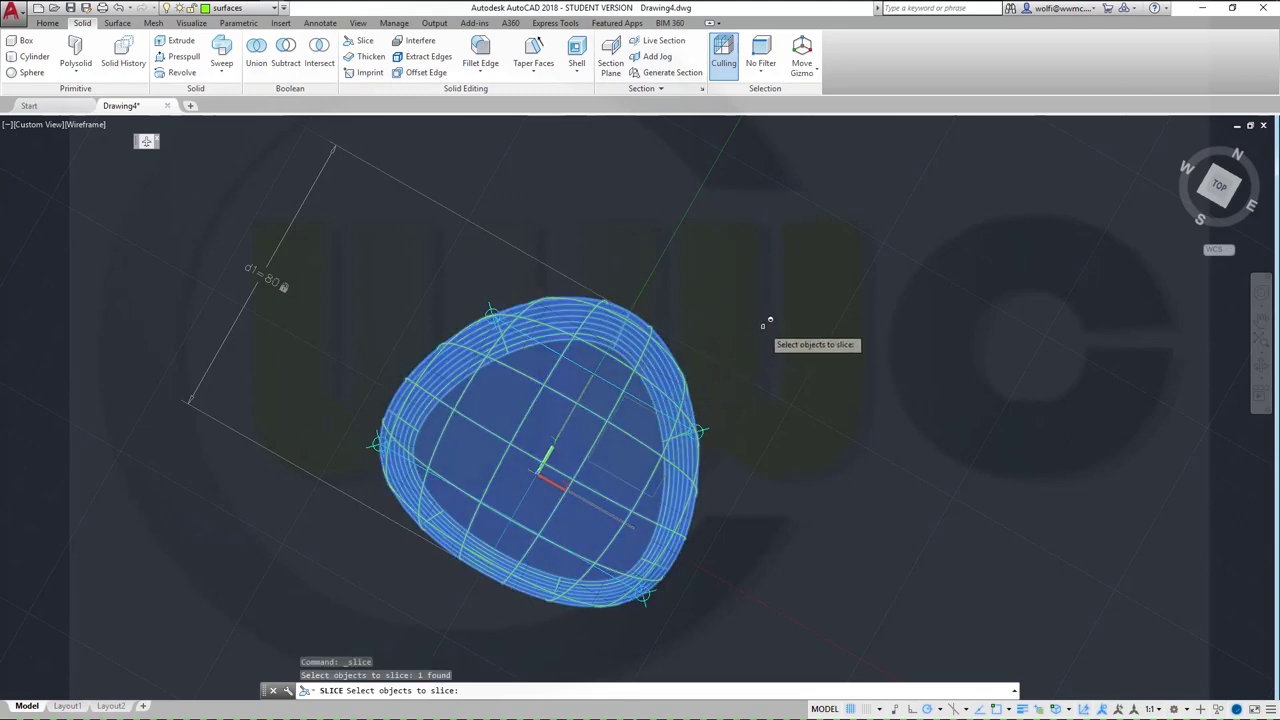
pyautogui.press('Return')
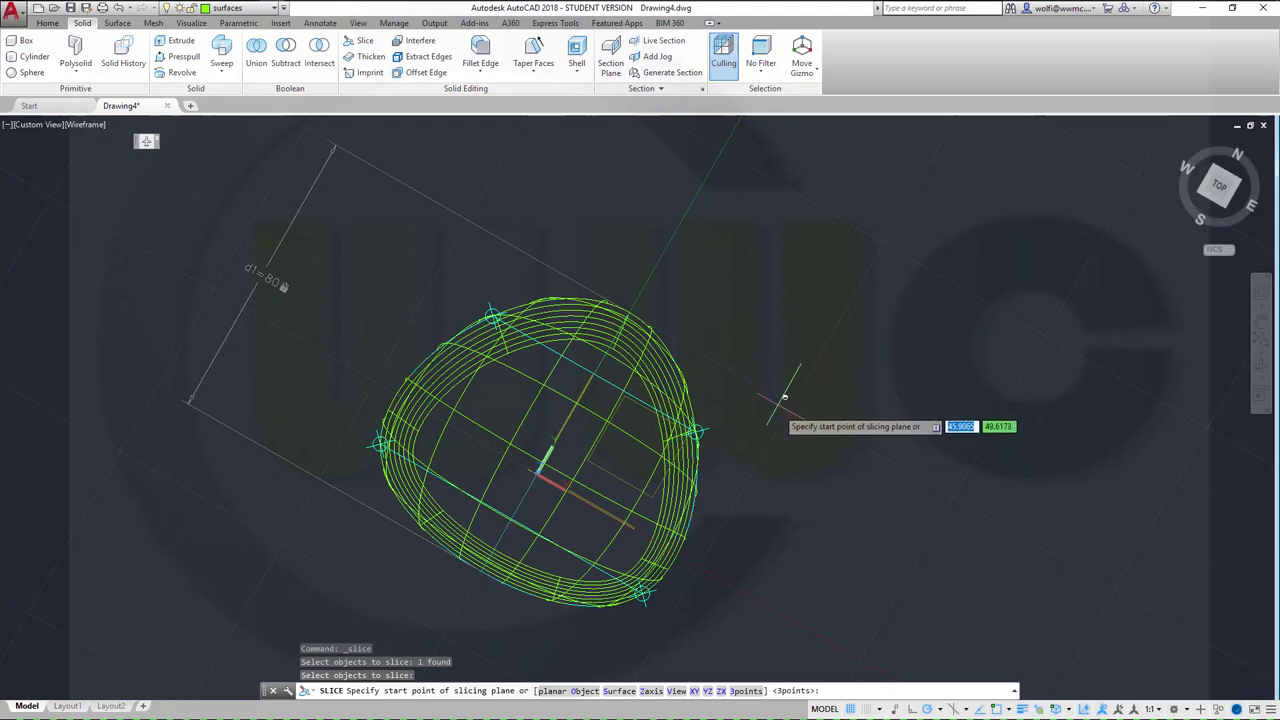
pyautogui.rightClick(779, 456)
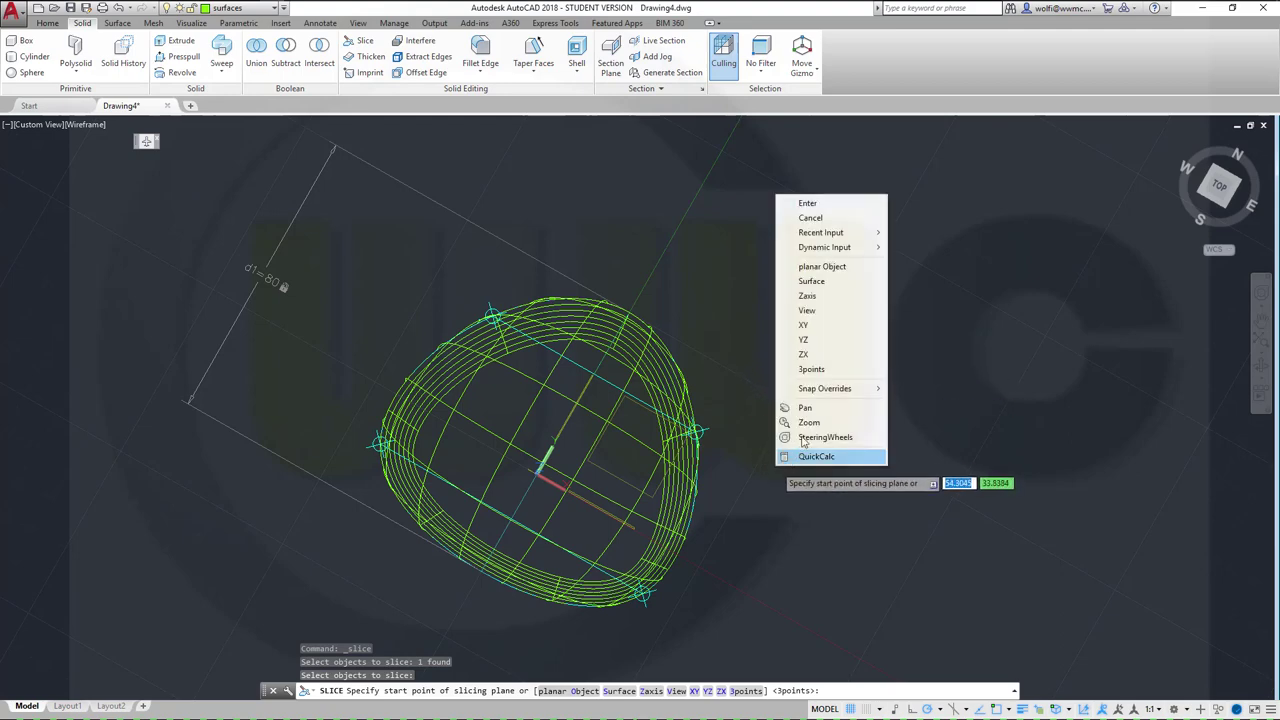
pyautogui.click(814, 369)
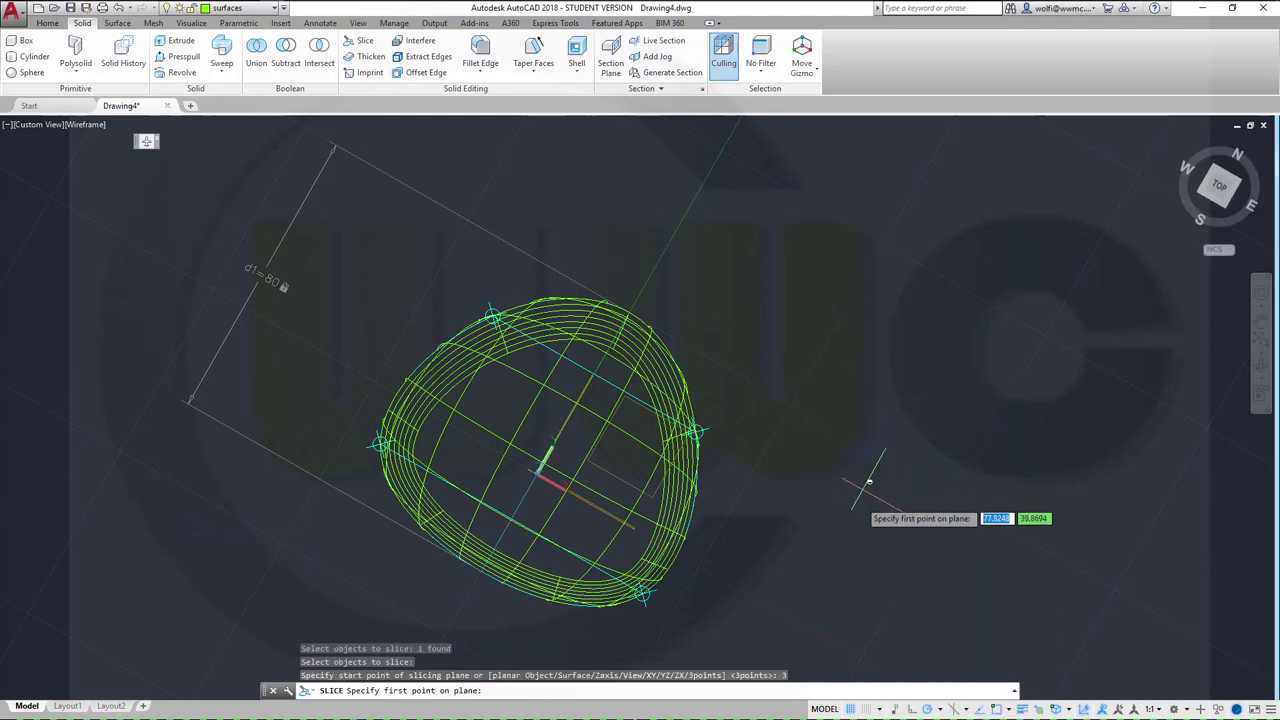
pyautogui.keyDown('shift'); pyautogui.moveTo(868, 482); pyautogui.dragTo(743, 440, button='middle'); pyautogui.keyUp('shift')
pyautogui.scroll(5, 603, 402)
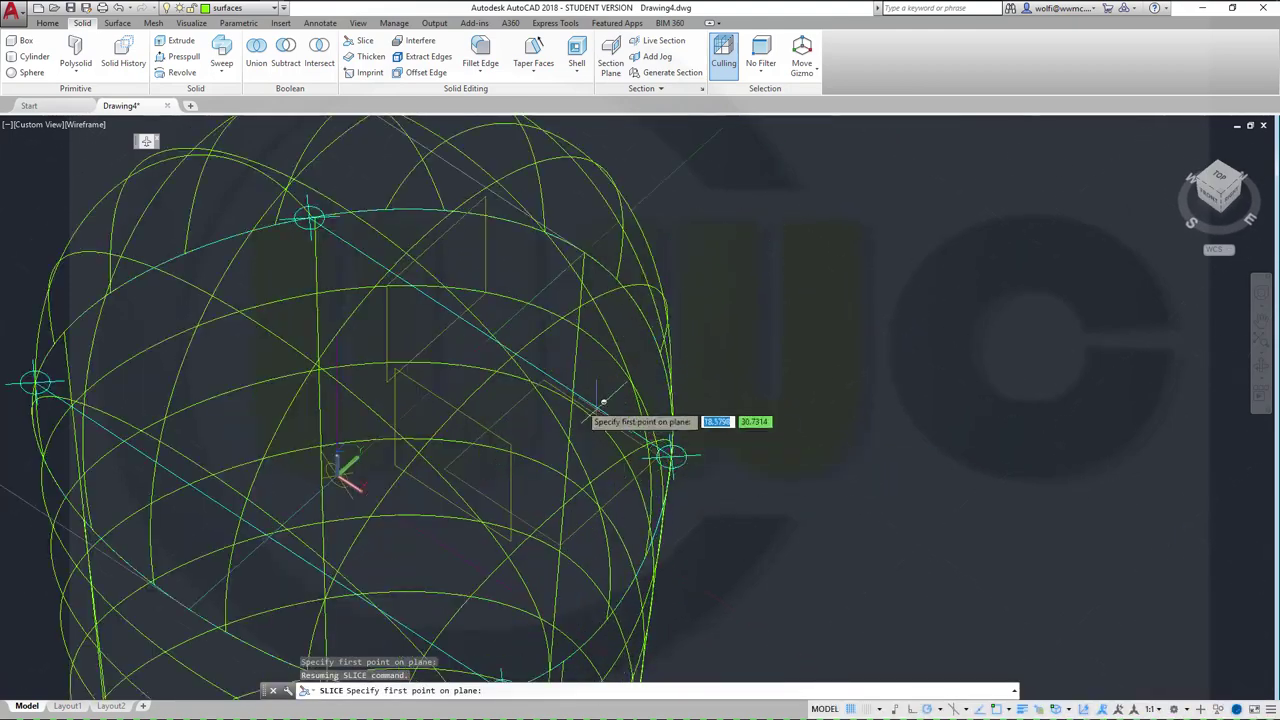
pyautogui.click(387, 288)
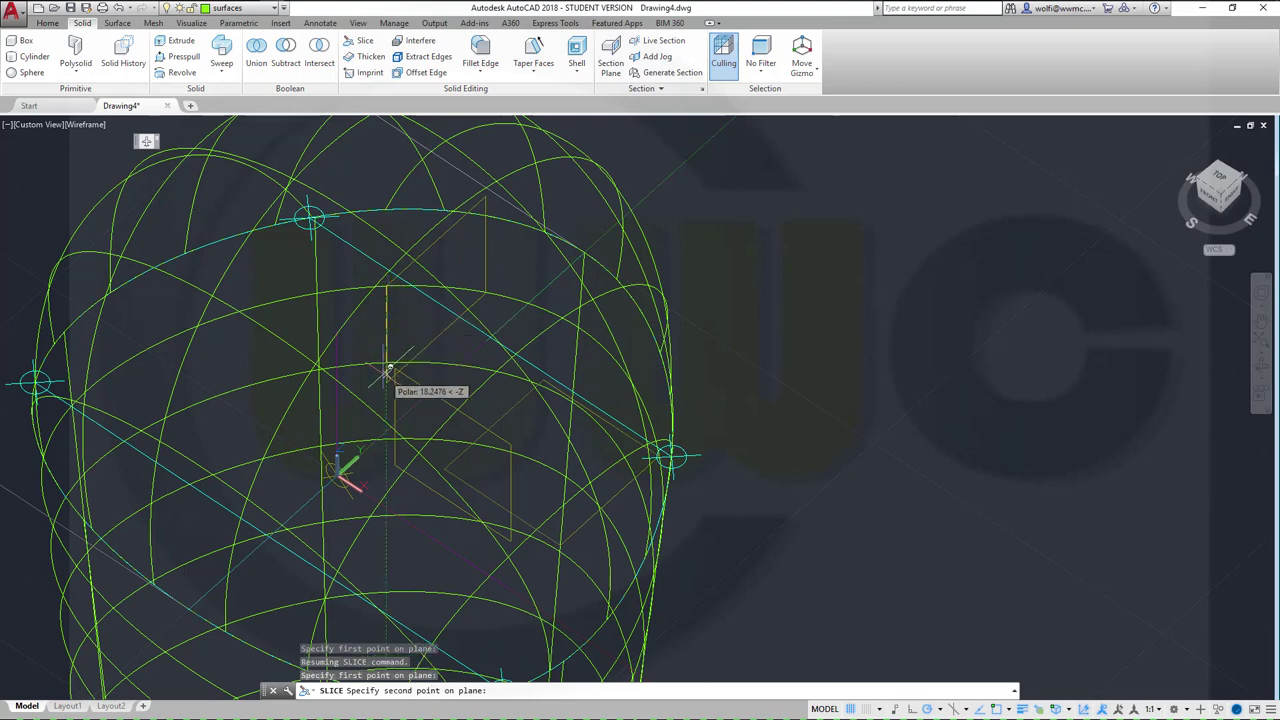
pyautogui.click(488, 193)
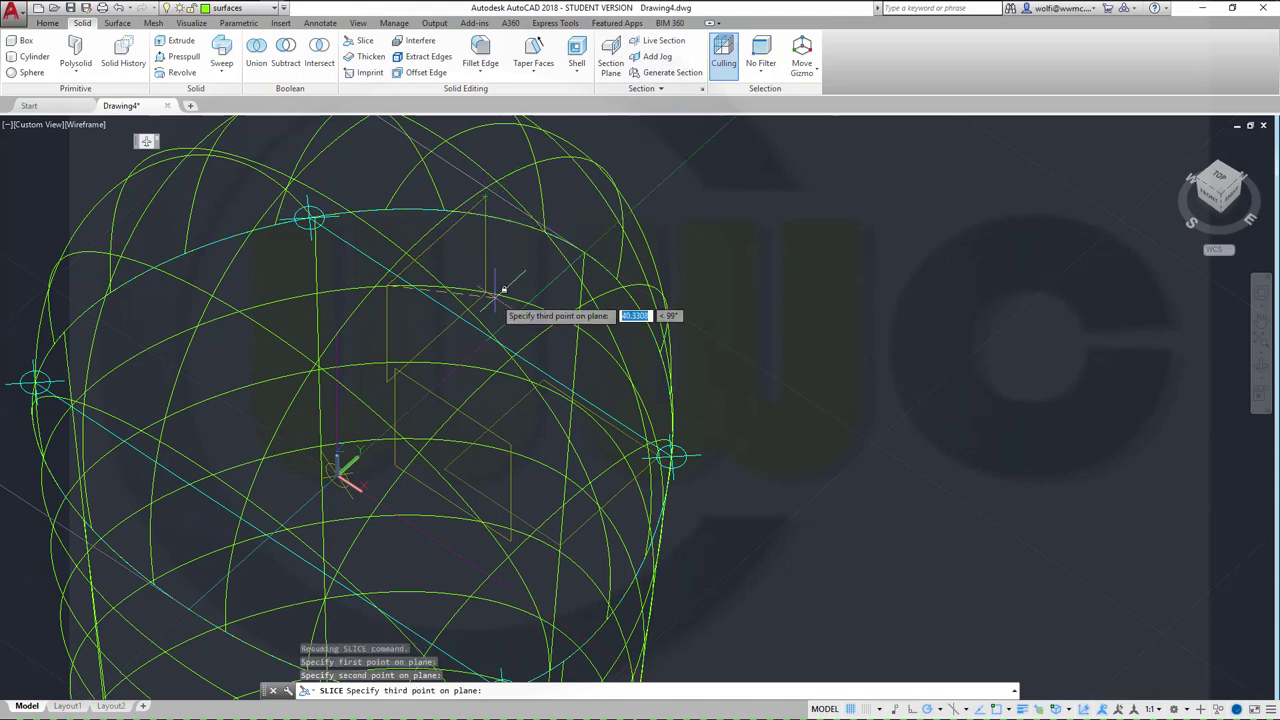
pyautogui.click(391, 375)
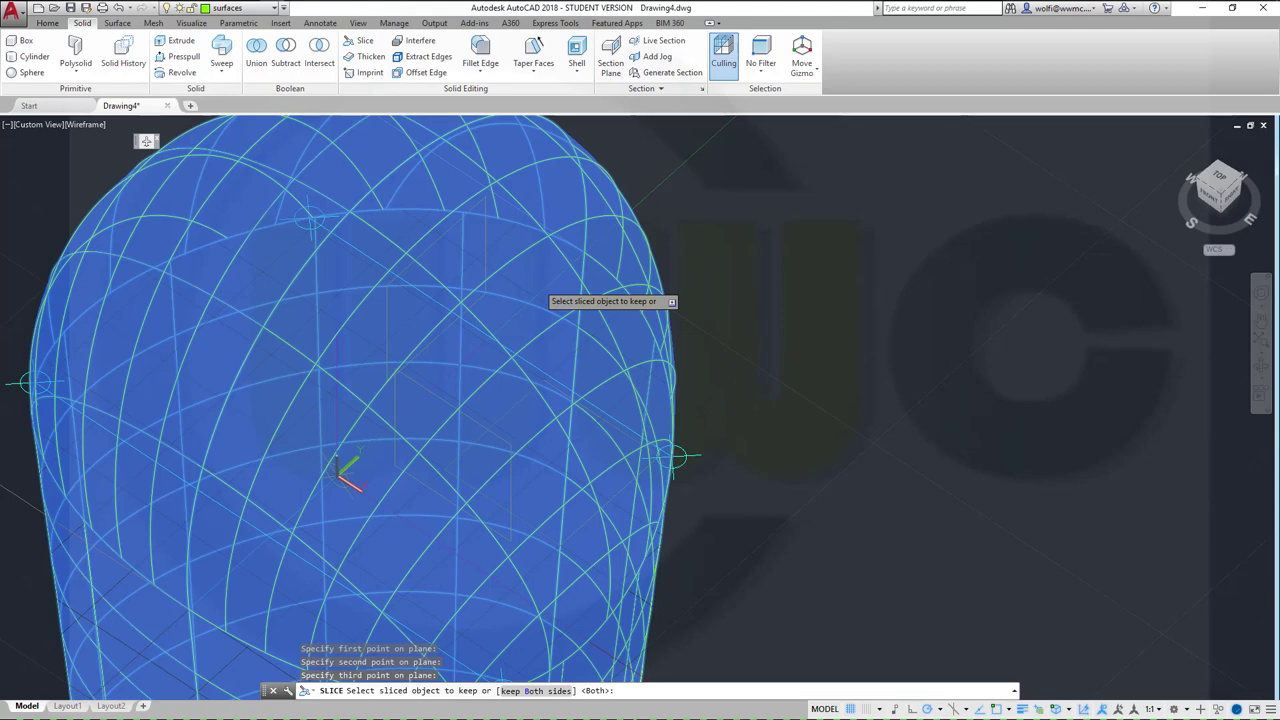
pyautogui.click(545, 276)
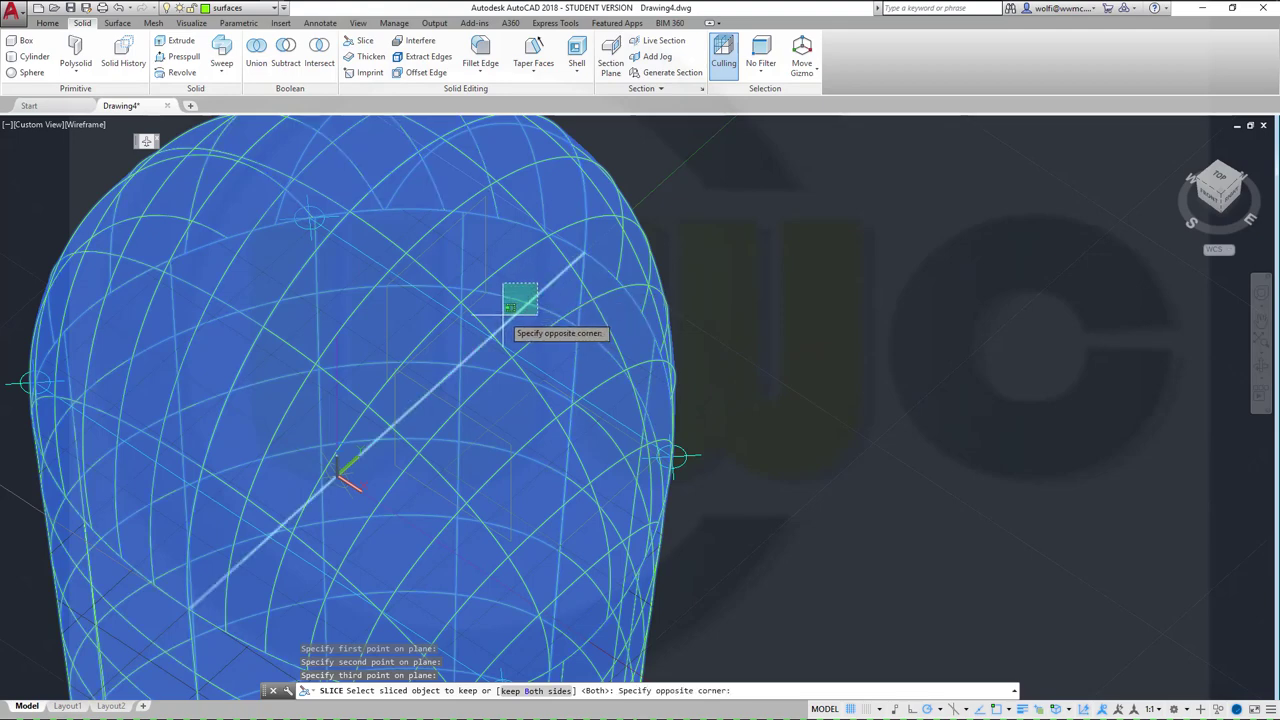
pyautogui.click(568, 367)
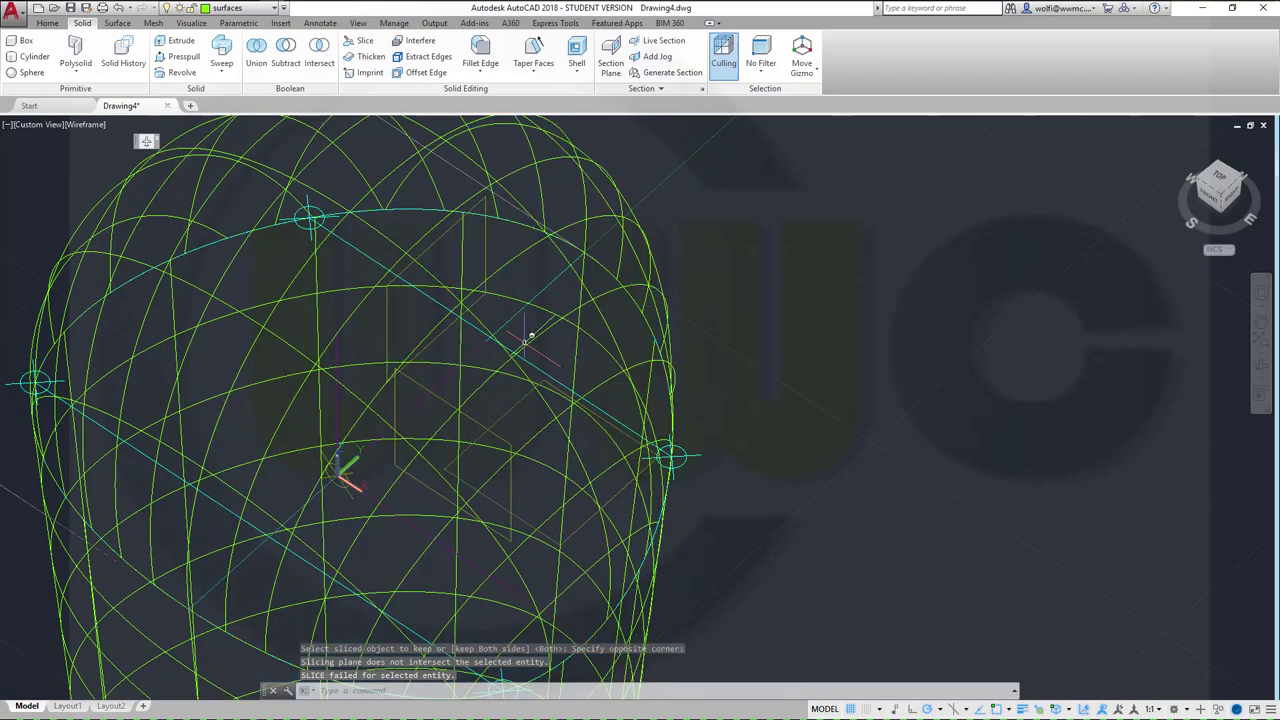
# Step: Change the viewport's visual style back to Realistic
pyautogui.moveTo(510, 371)
pyautogui.keyDown('shift'); pyautogui.mouseDown(button='middle')
pyautogui.moveTo(514, 429)
pyautogui.moveTo(517, 329)
pyautogui.moveTo(522, 358)
pyautogui.mouseUp(button='middle'); pyautogui.keyUp('shift')
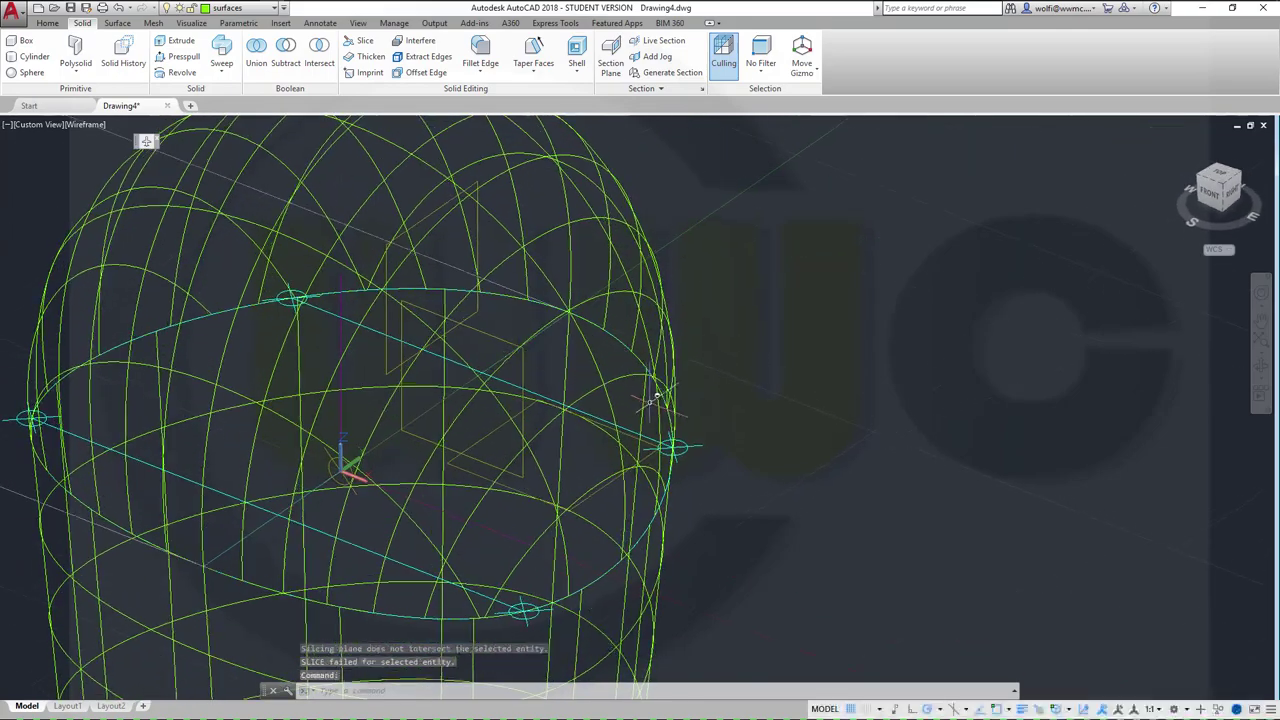
pyautogui.scroll(-5, 488, 411)
pyautogui.keyDown('shift'); pyautogui.moveTo(488, 411); pyautogui.dragTo(460, 357, button='middle'); pyautogui.keyUp('shift')
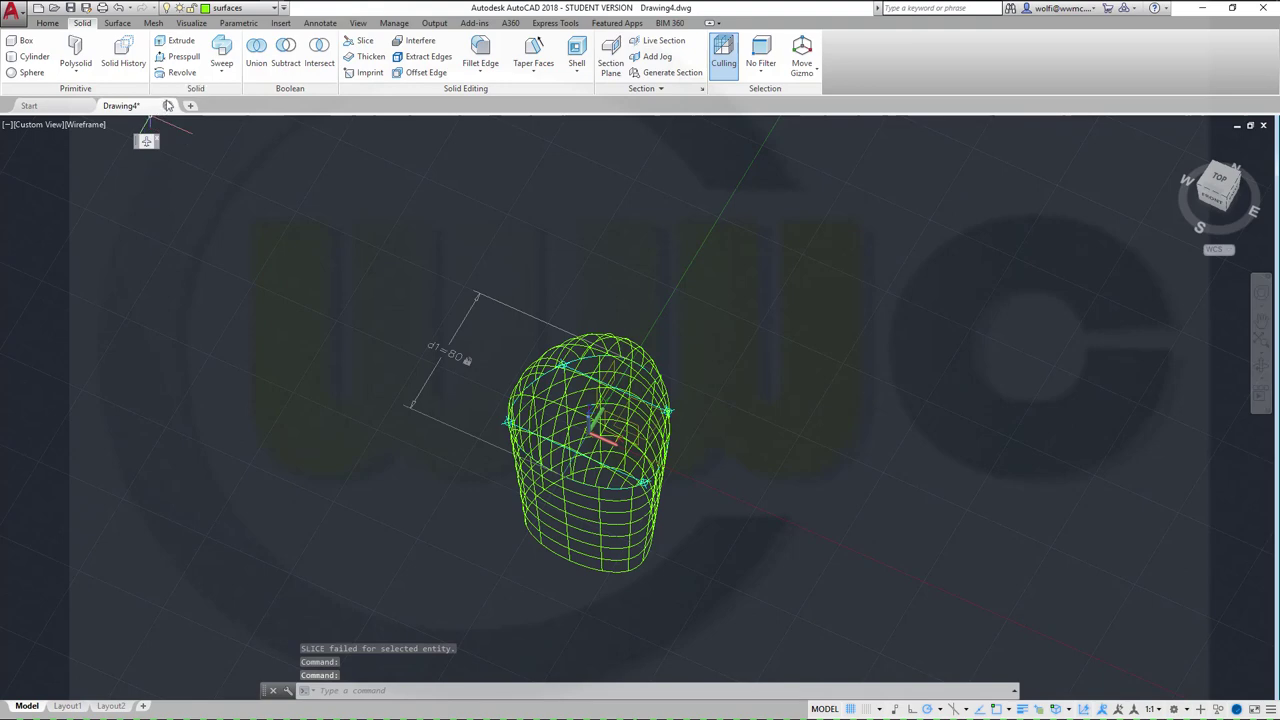
pyautogui.click(85, 125)
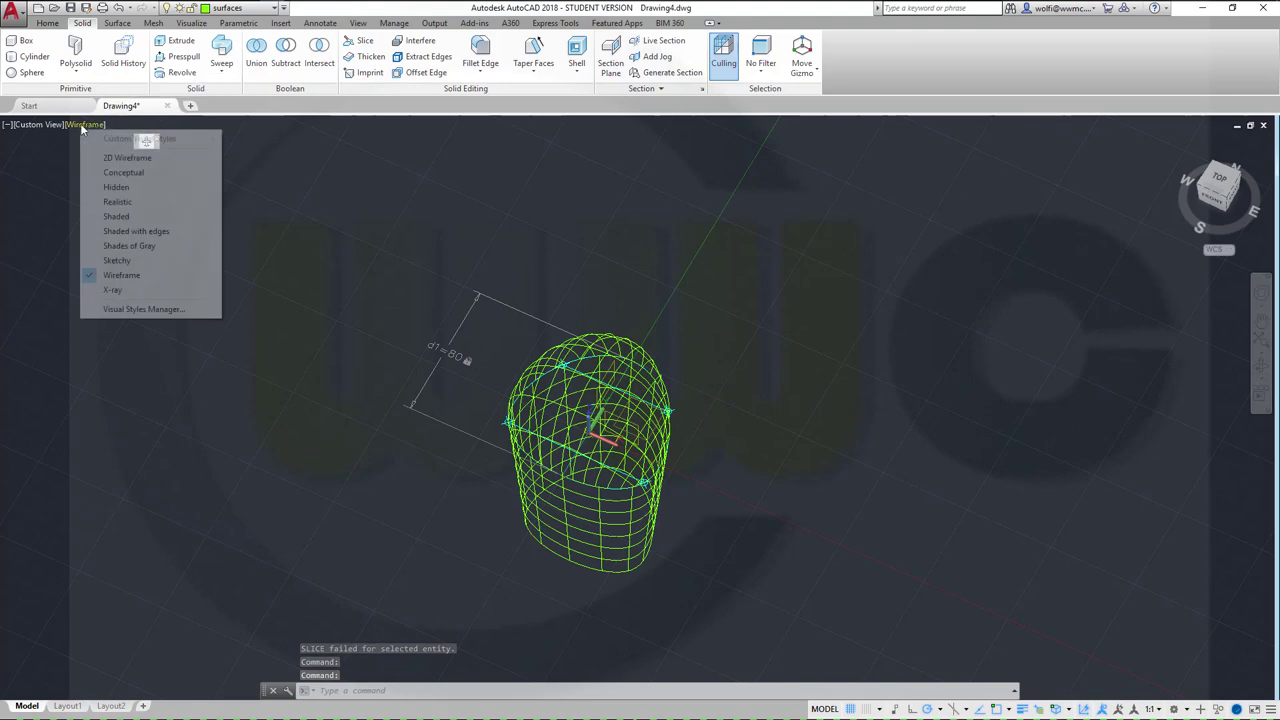
pyautogui.click(118, 202)
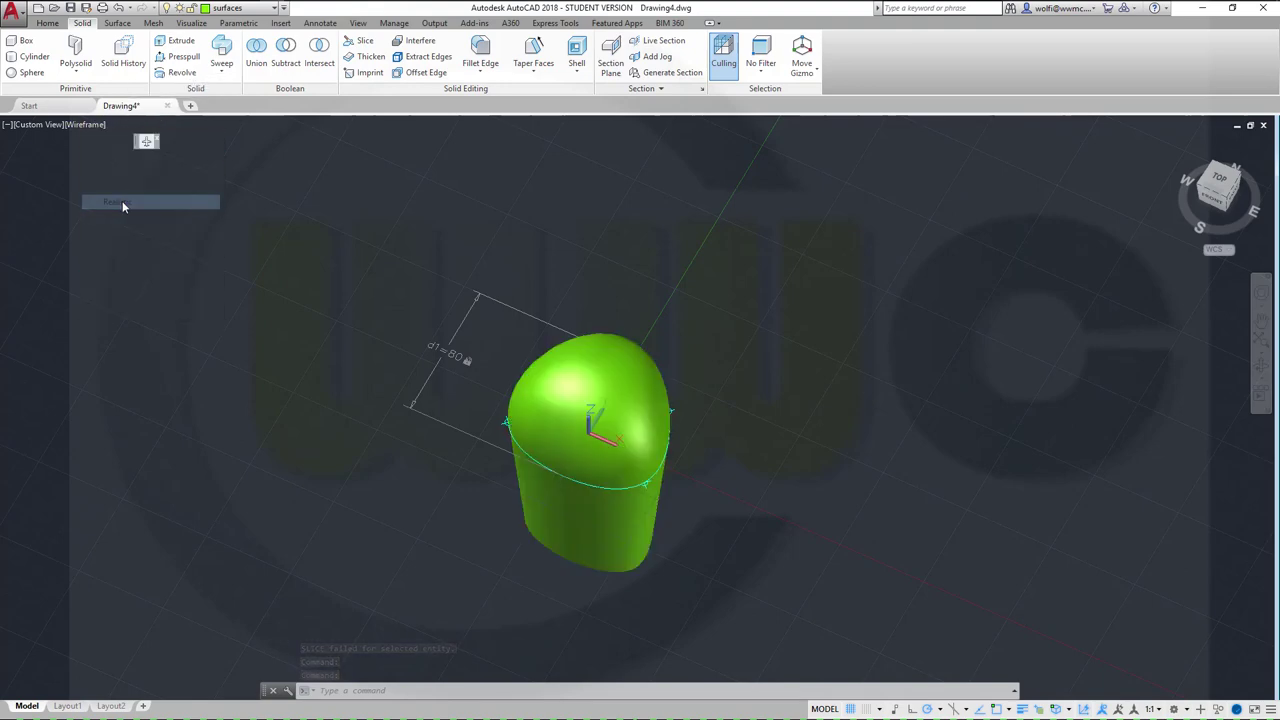
# Step: Delete the half of the sliced casing surface on the negative X side
pyautogui.keyDown('shift'); pyautogui.moveTo(391, 351); pyautogui.dragTo(558, 383, button='middle'); pyautogui.keyUp('shift')
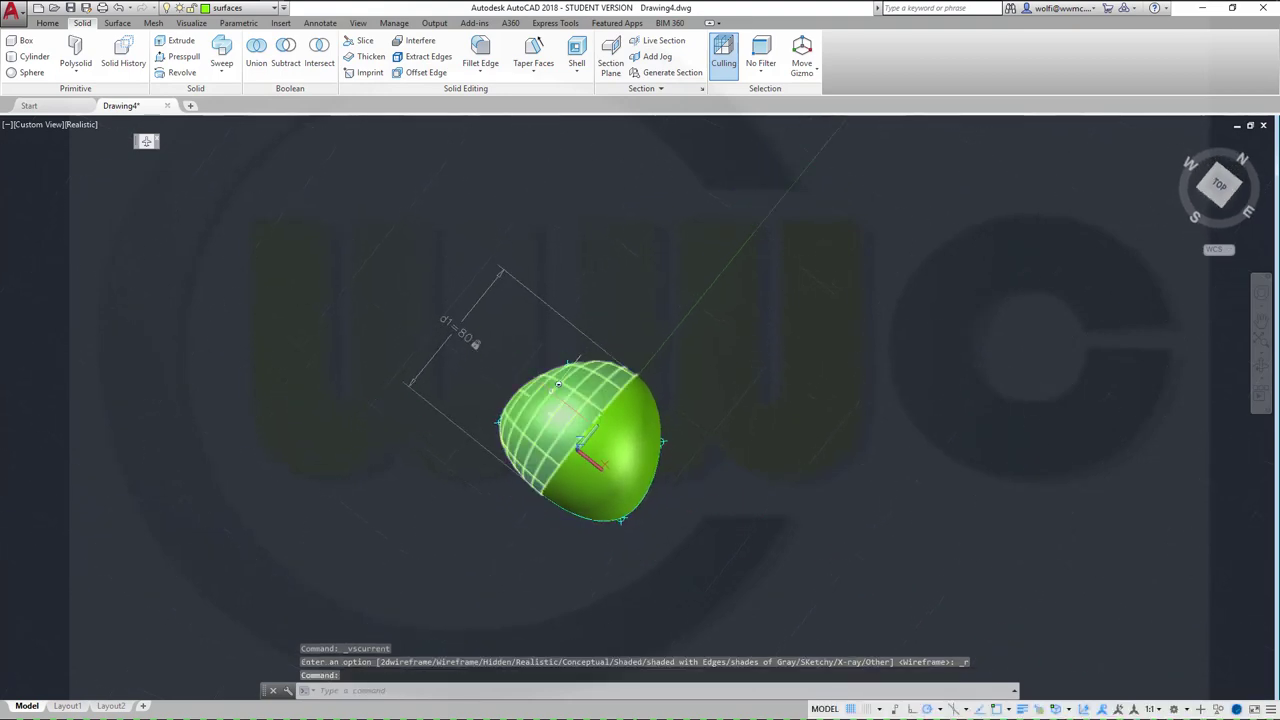
pyautogui.click(571, 392)
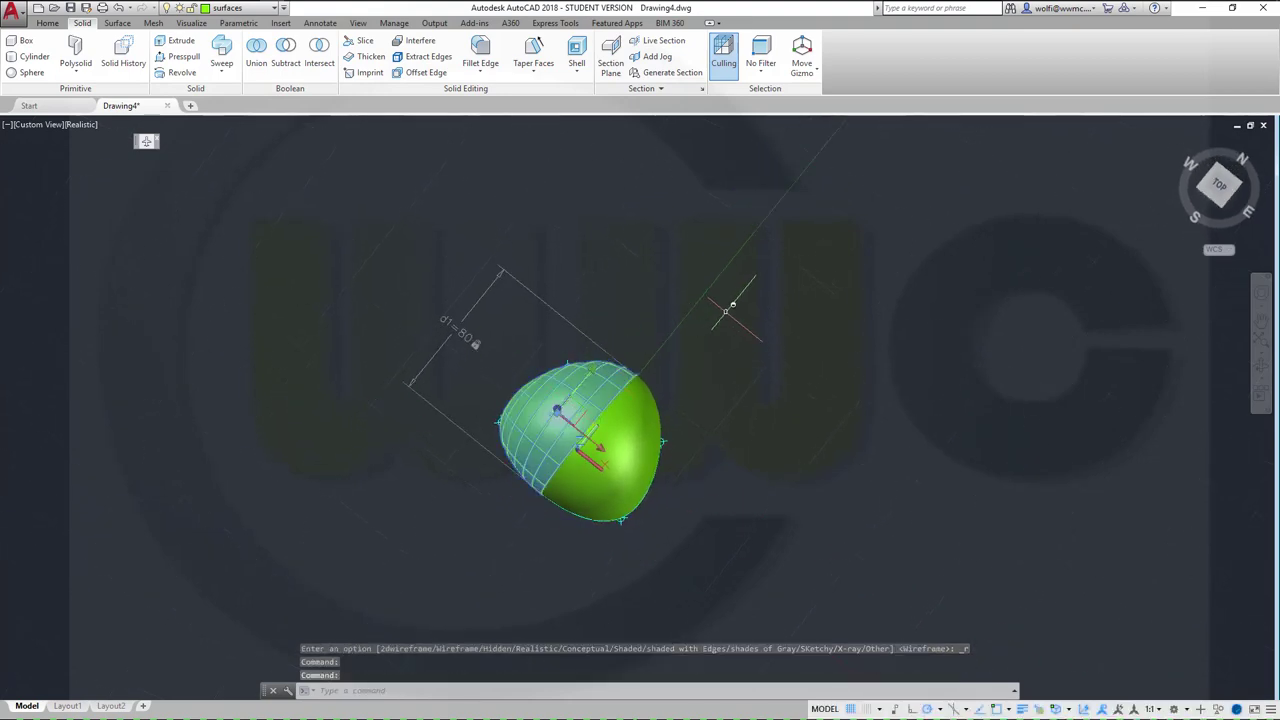
pyautogui.press('Delete')
pyautogui.keyDown('shift'); pyautogui.moveTo(475, 425); pyautogui.dragTo(514, 410, button='middle'); pyautogui.keyUp('shift')
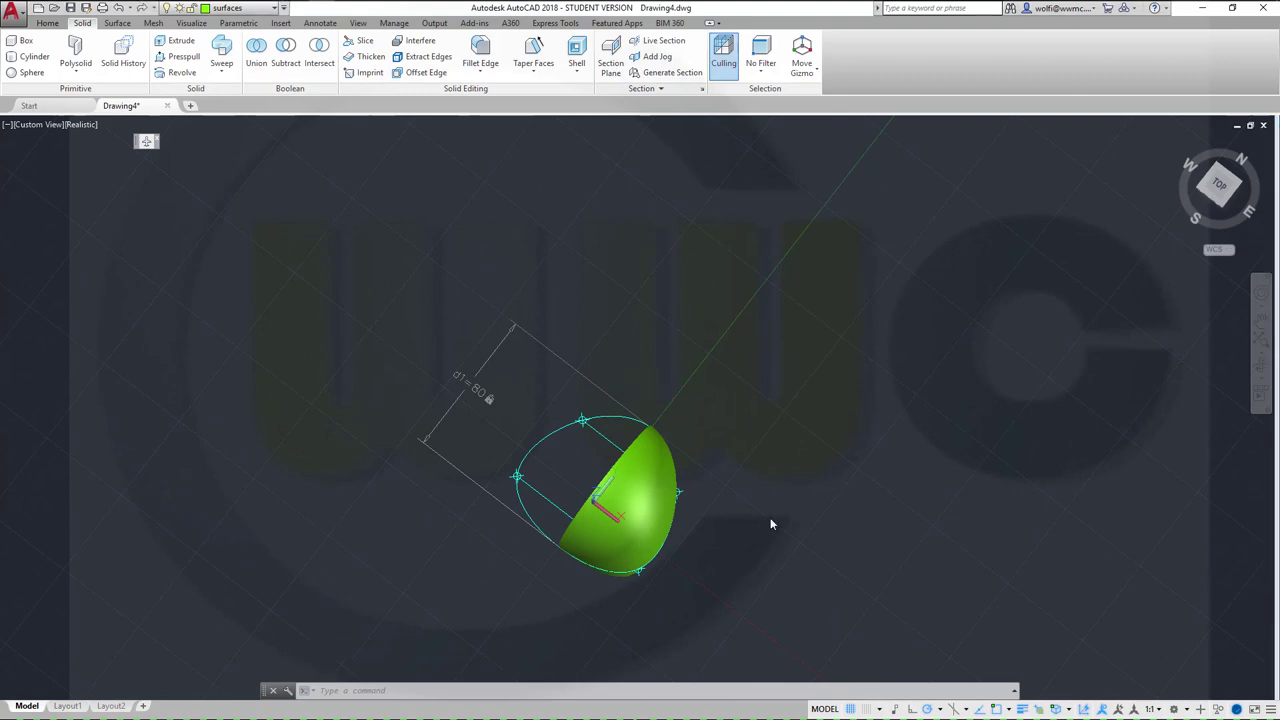
# Step: In the top view, draw a circle with a radius of 75 beside the half shell, overlapping its curved outer side
pyautogui.moveTo(778, 513); pyautogui.dragTo(674, 429, button='middle')
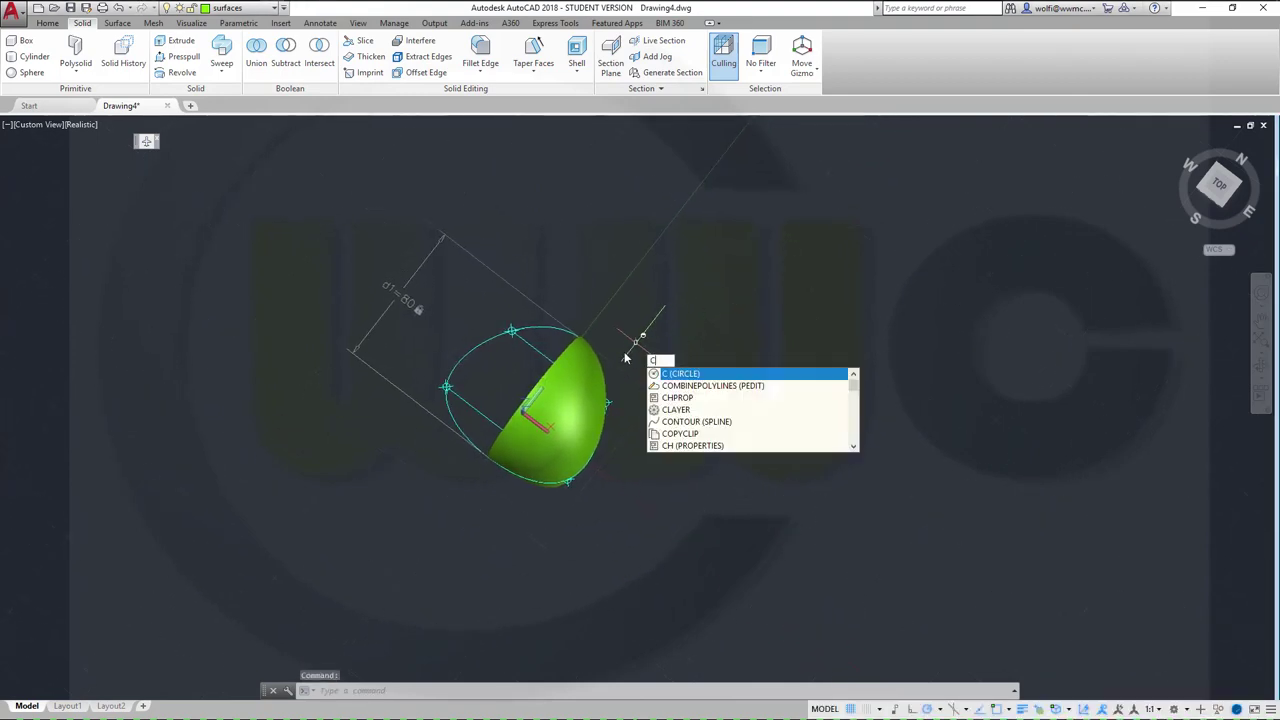
pyautogui.click(680, 376)
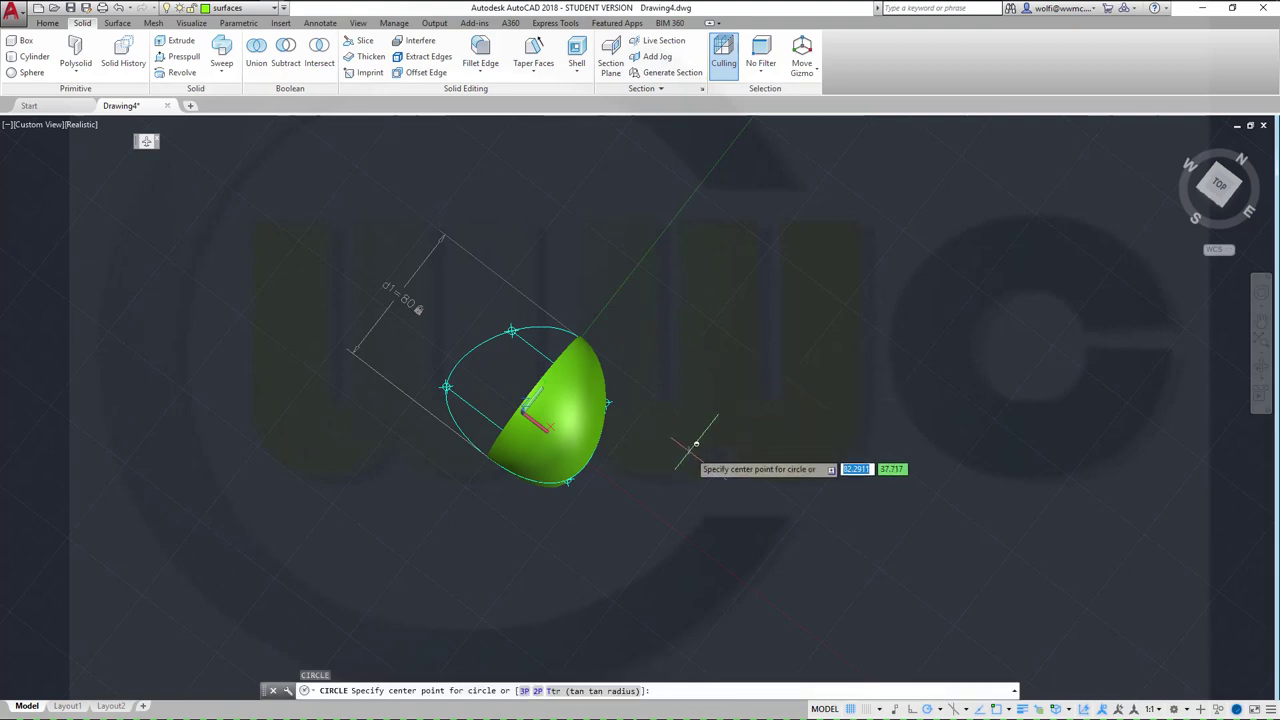
pyautogui.click(1219, 186)
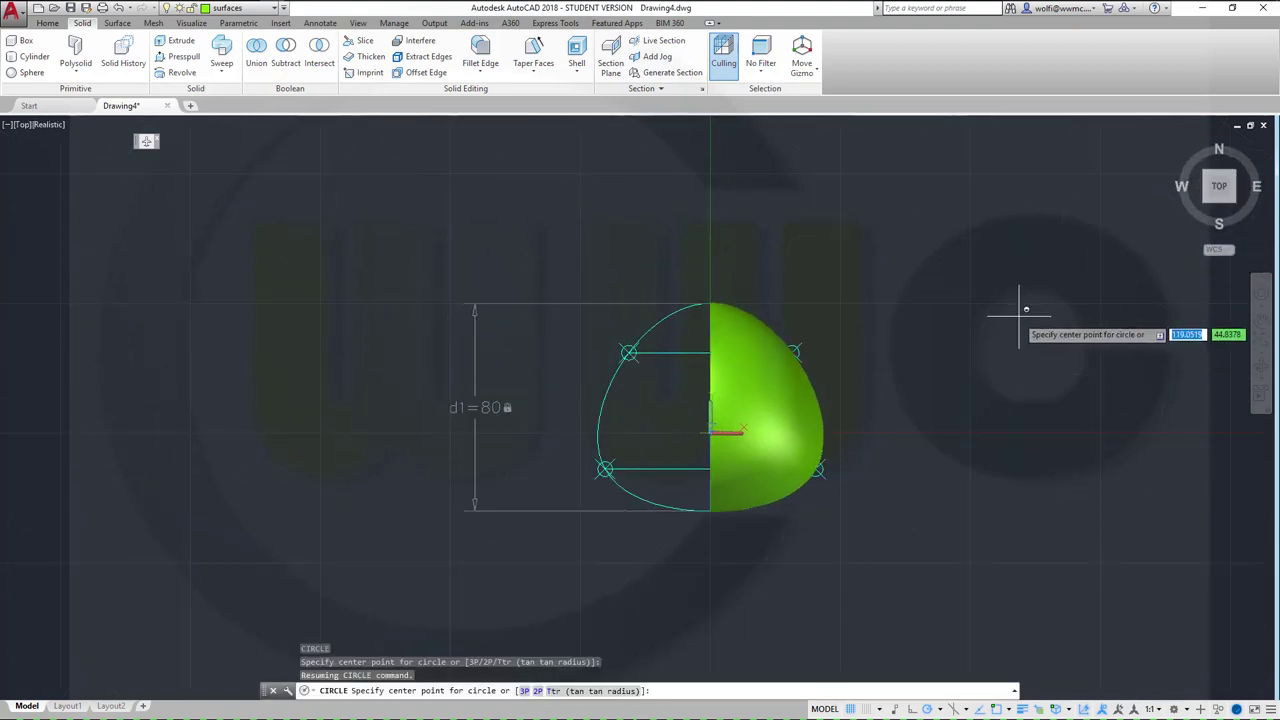
pyautogui.moveTo(1017, 309); pyautogui.dragTo(742, 381, button='middle')
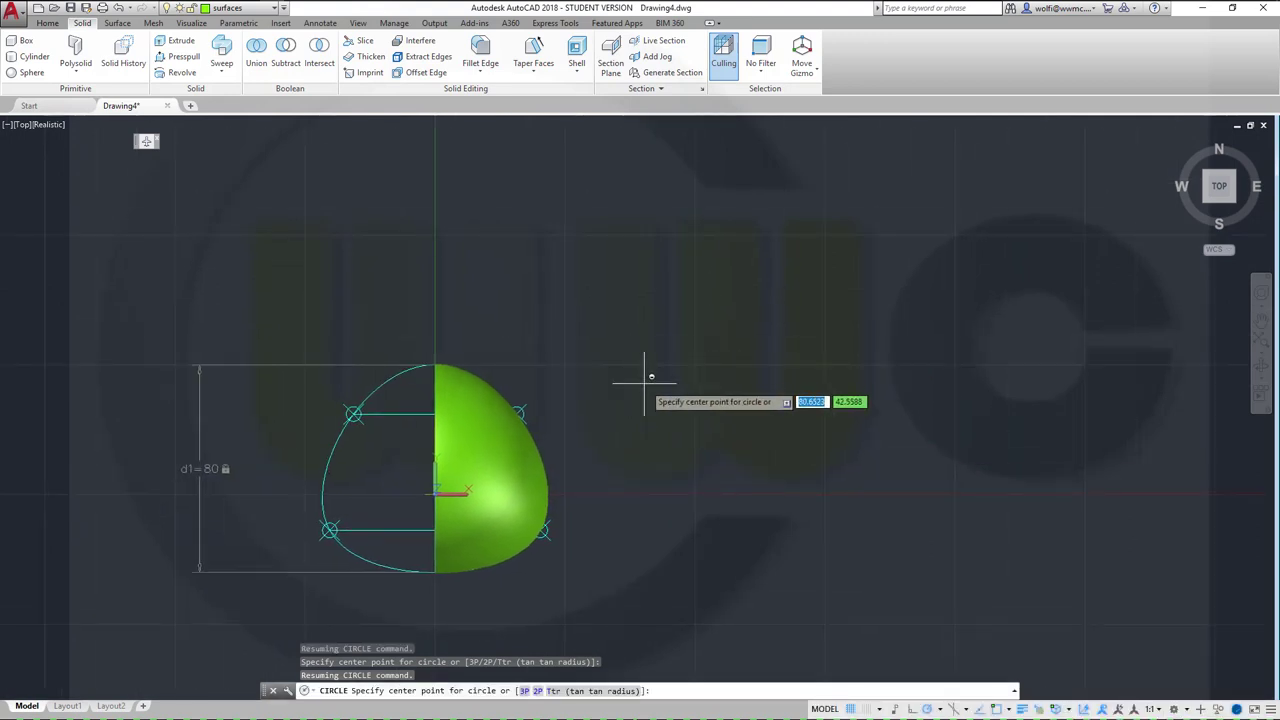
pyautogui.click(687, 391)
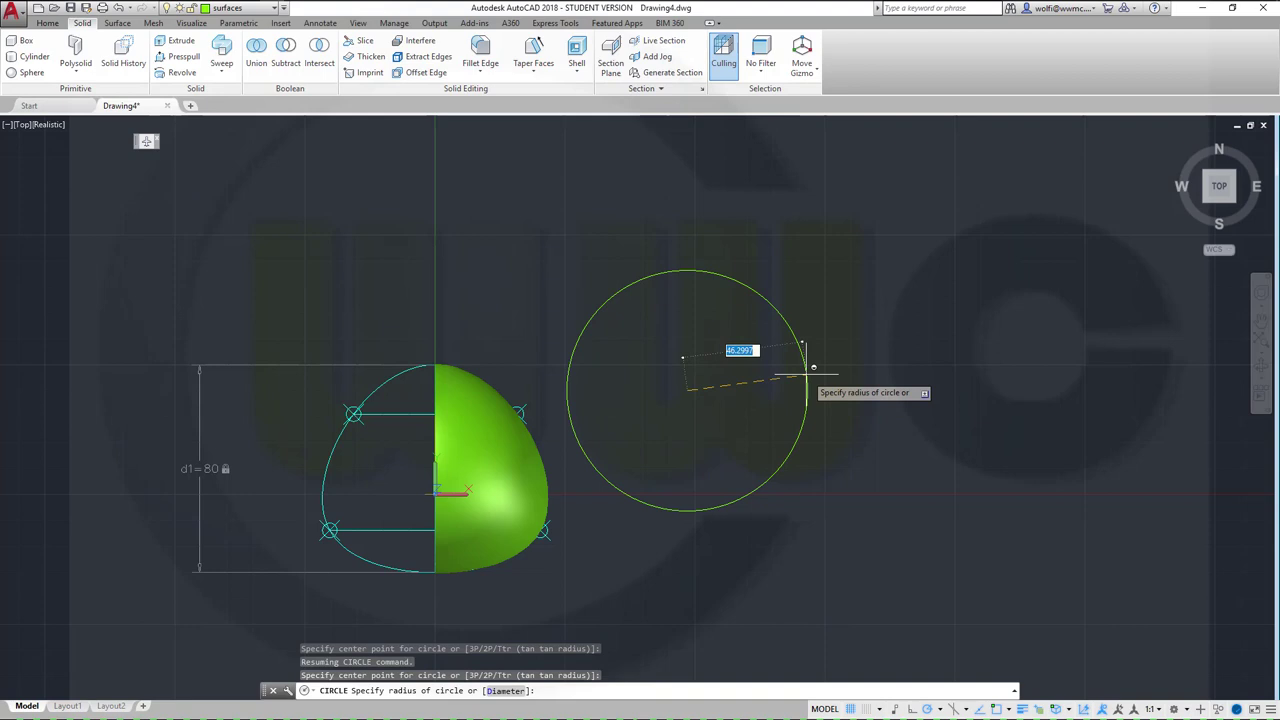
pyautogui.write('75')
pyautogui.press('Return')
pyautogui.press('Escape')
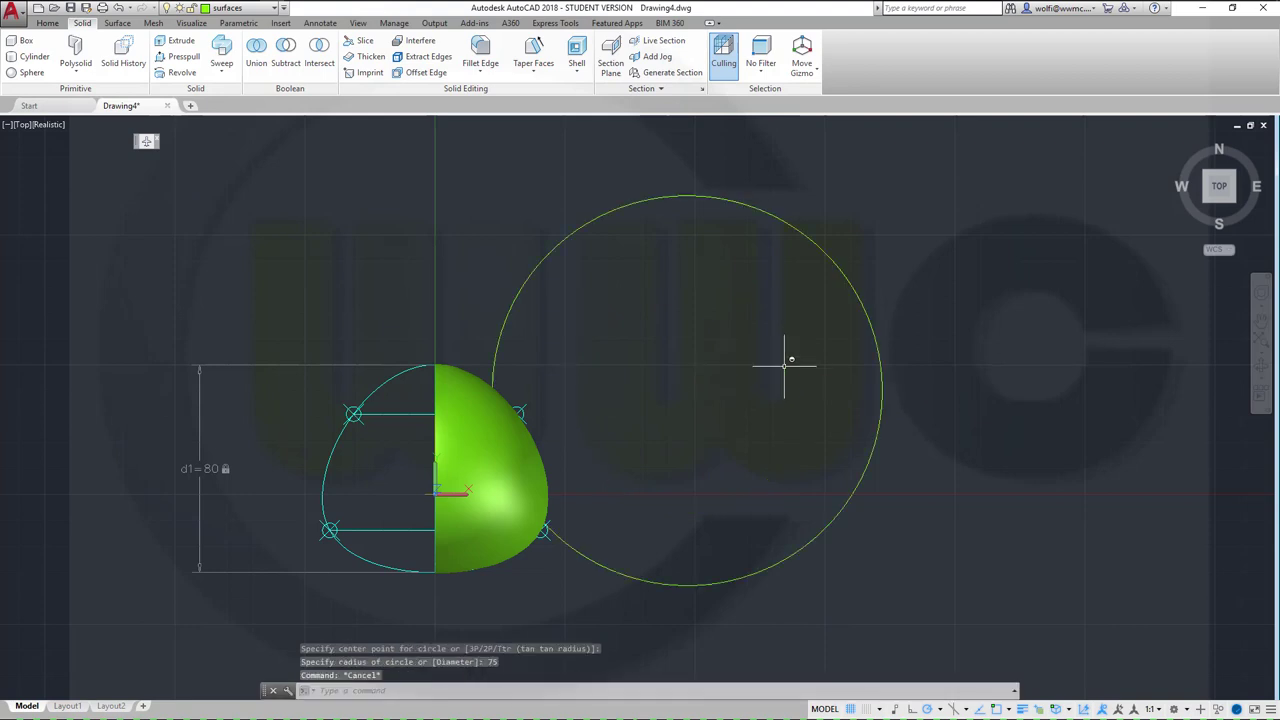
# Step: Assign the 75-radius circle to the sketches layer
pyautogui.click(538, 256)
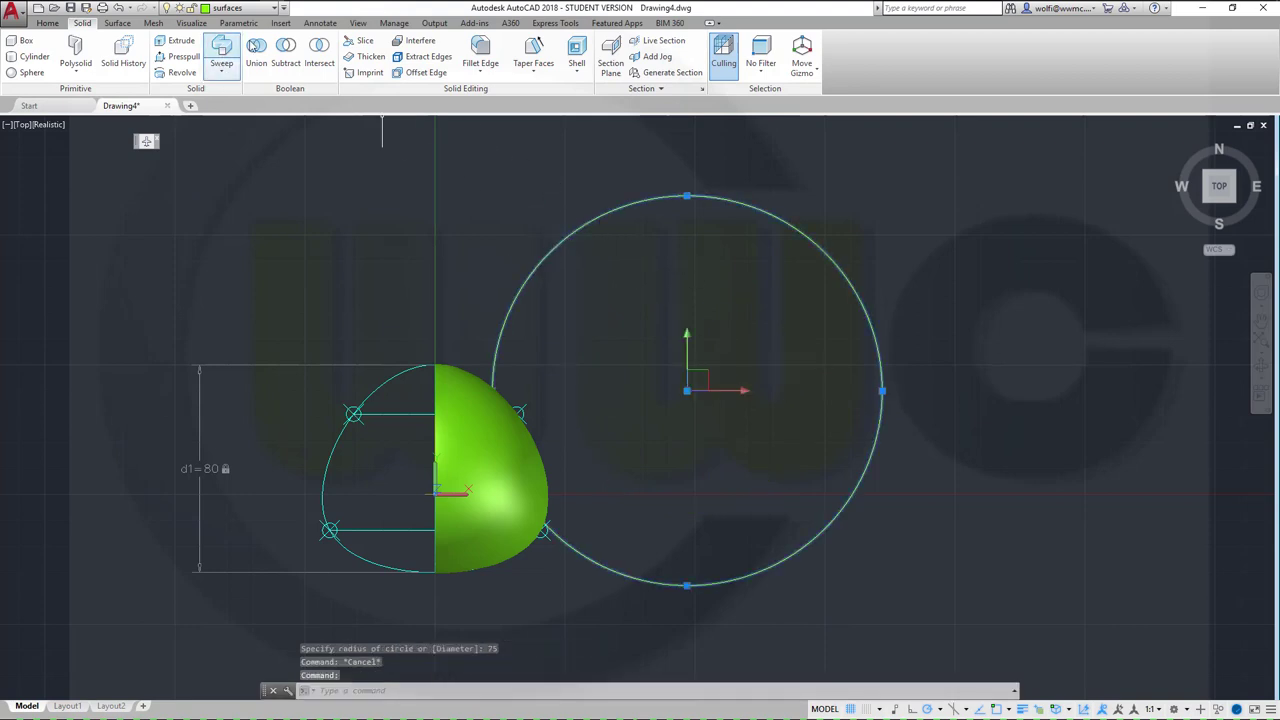
pyautogui.click(273, 9)
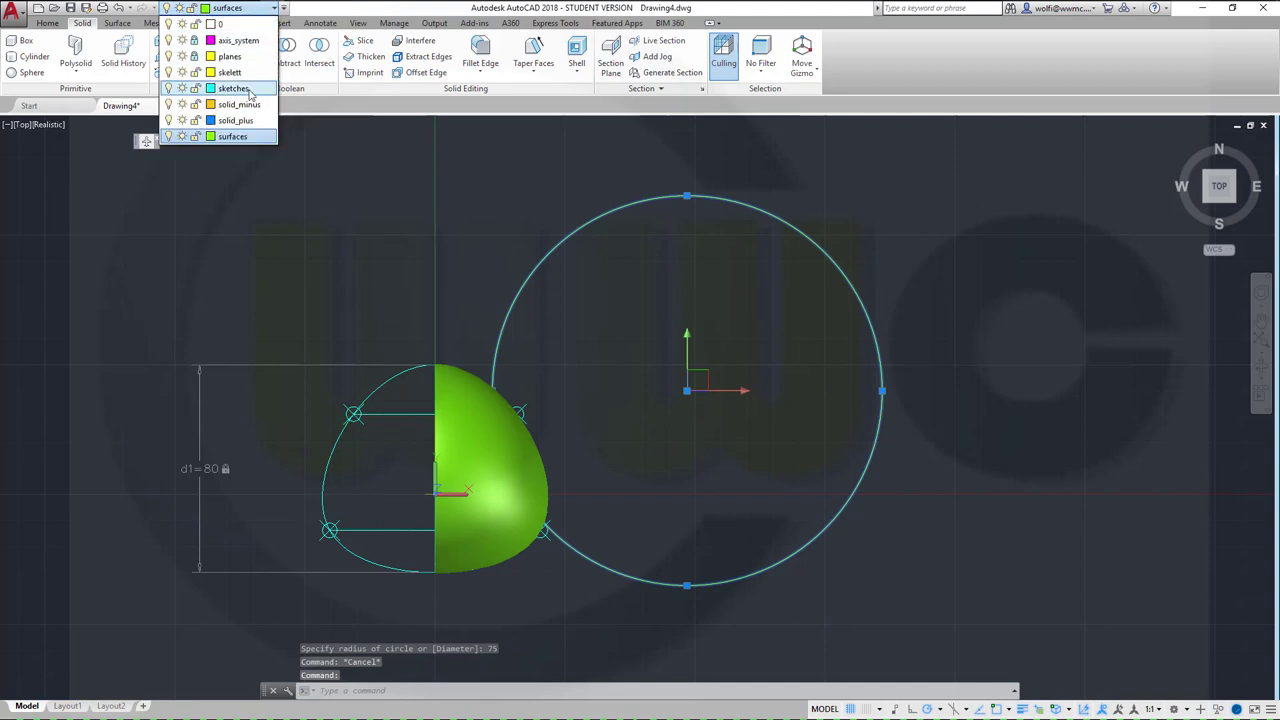
pyautogui.click(252, 94)
pyautogui.press('Escape')
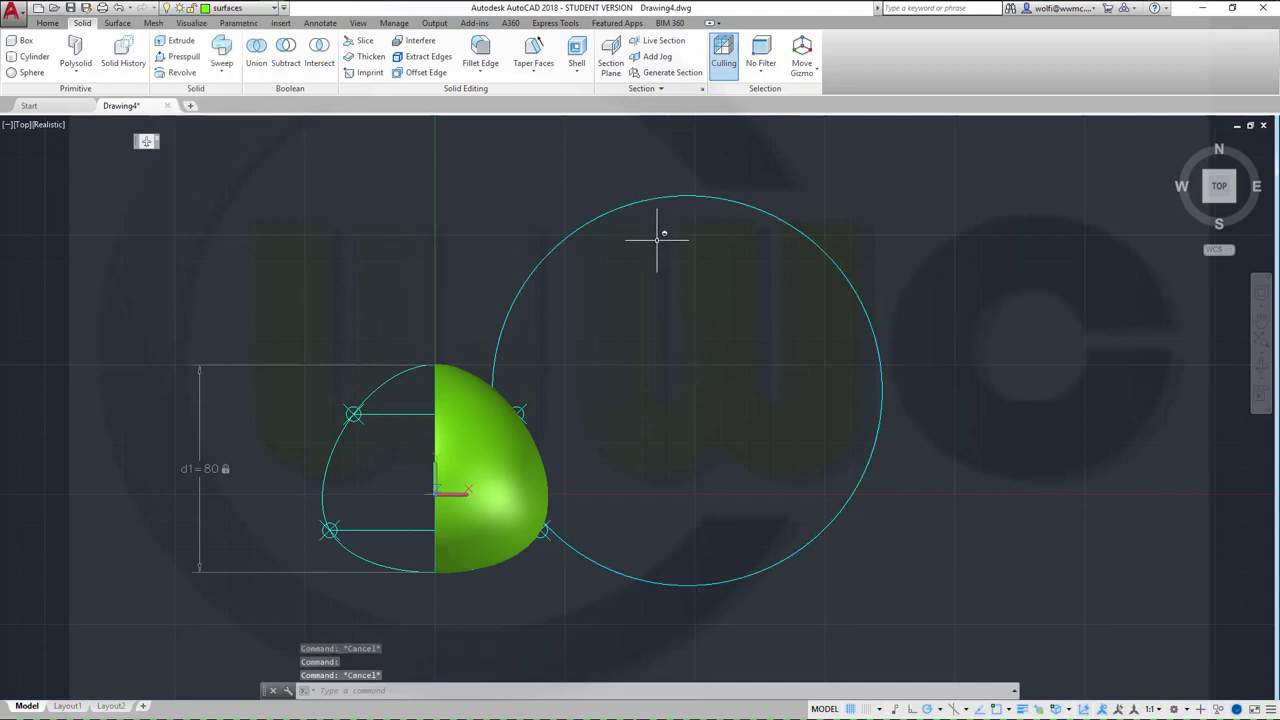
# Step: Move the circle by its centre point slightly in the positive Y direction
pyautogui.click(560, 240)
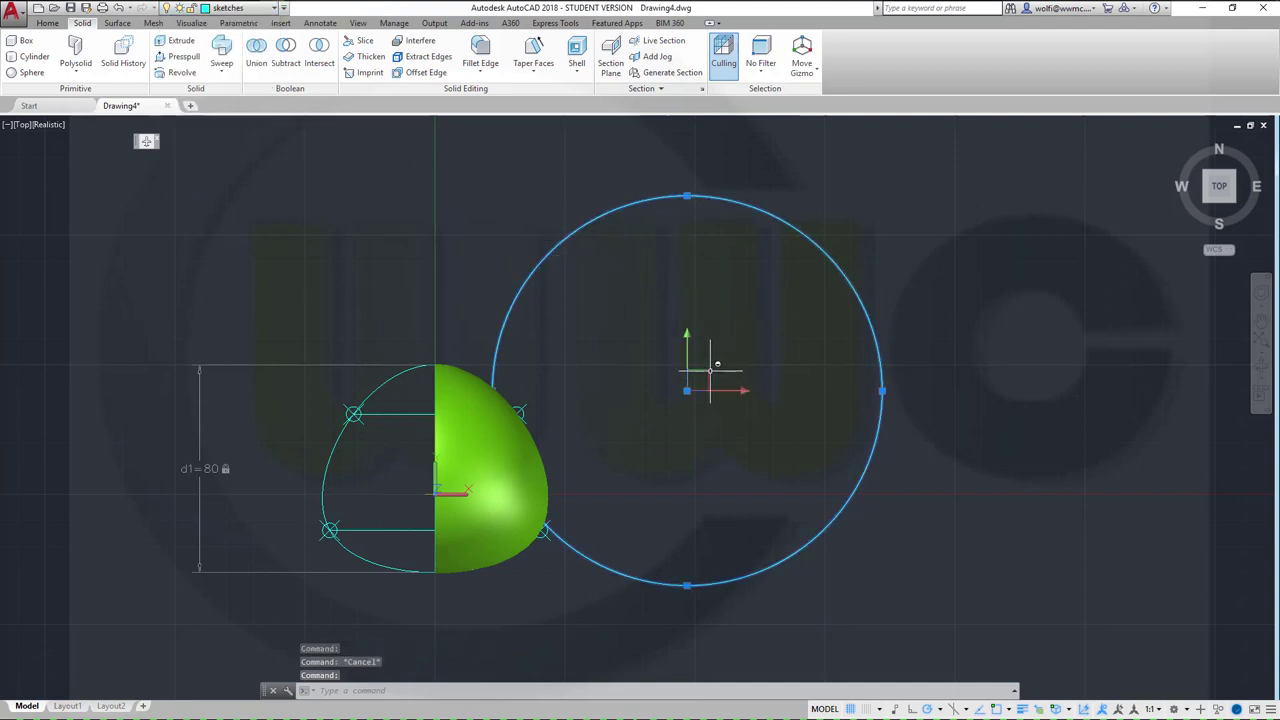
pyautogui.click(686, 390)
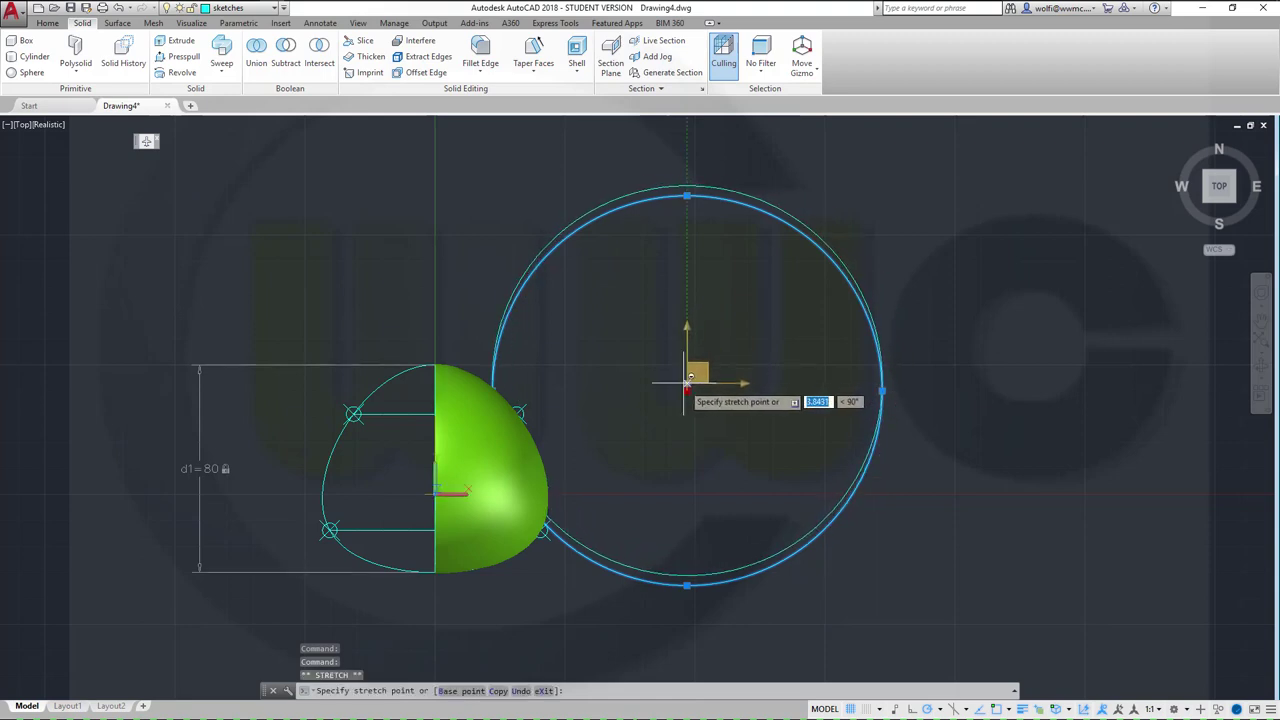
pyautogui.press('Escape')
pyautogui.press('Escape')
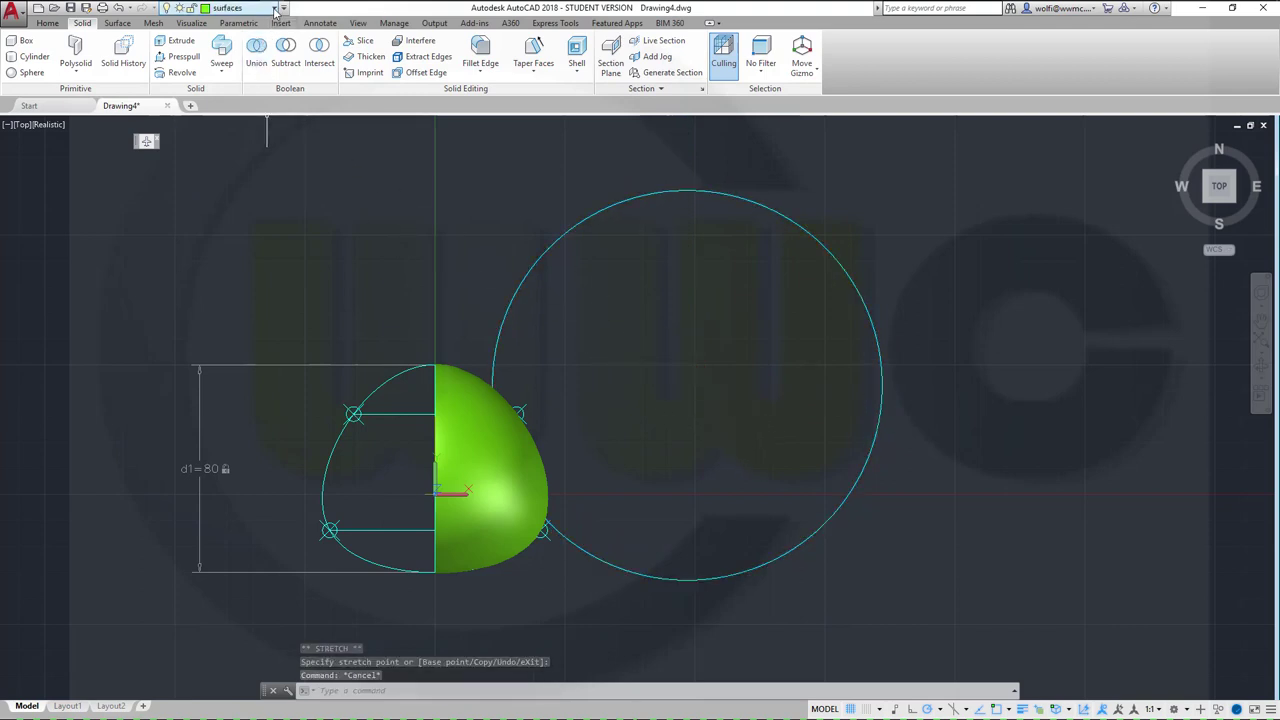
# Step: Extrude the circle downward as a surface with a taper angle of 5 and a height of 100
pyautogui.click(117, 23)
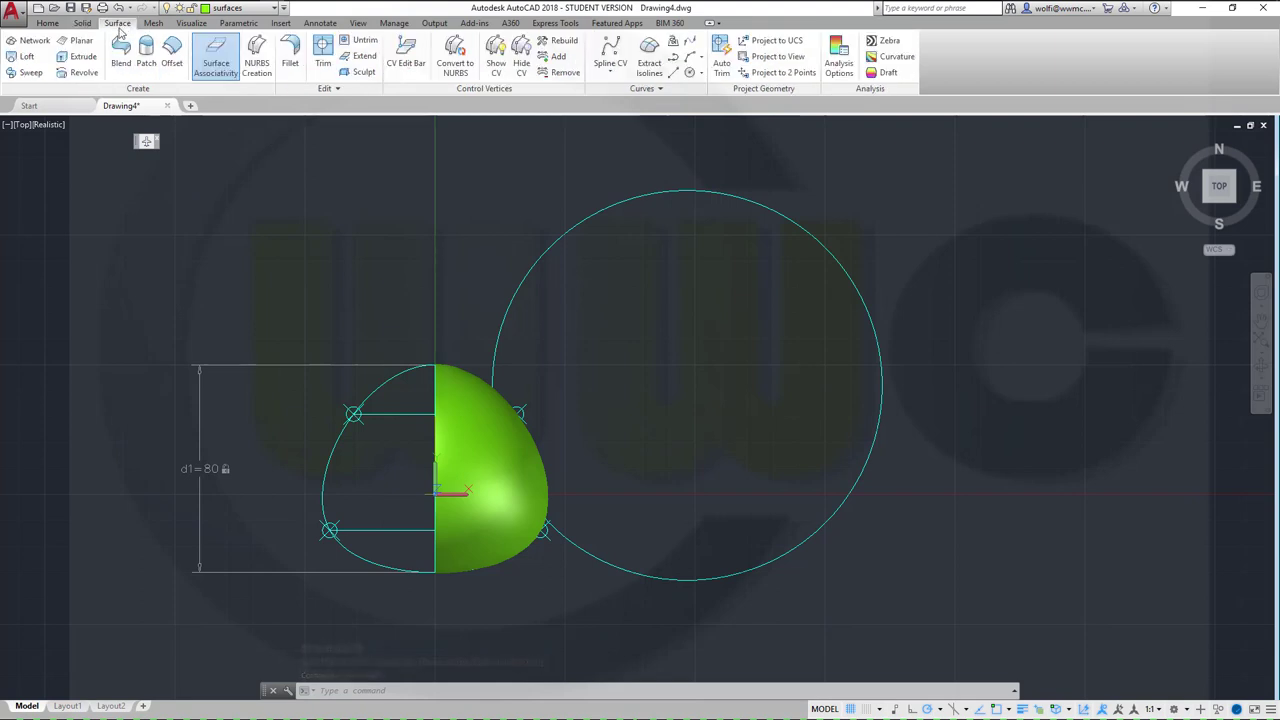
pyautogui.click(88, 62)
pyautogui.keyDown('shift'); pyautogui.moveTo(742, 420); pyautogui.dragTo(690, 390, button='middle'); pyautogui.keyUp('shift')
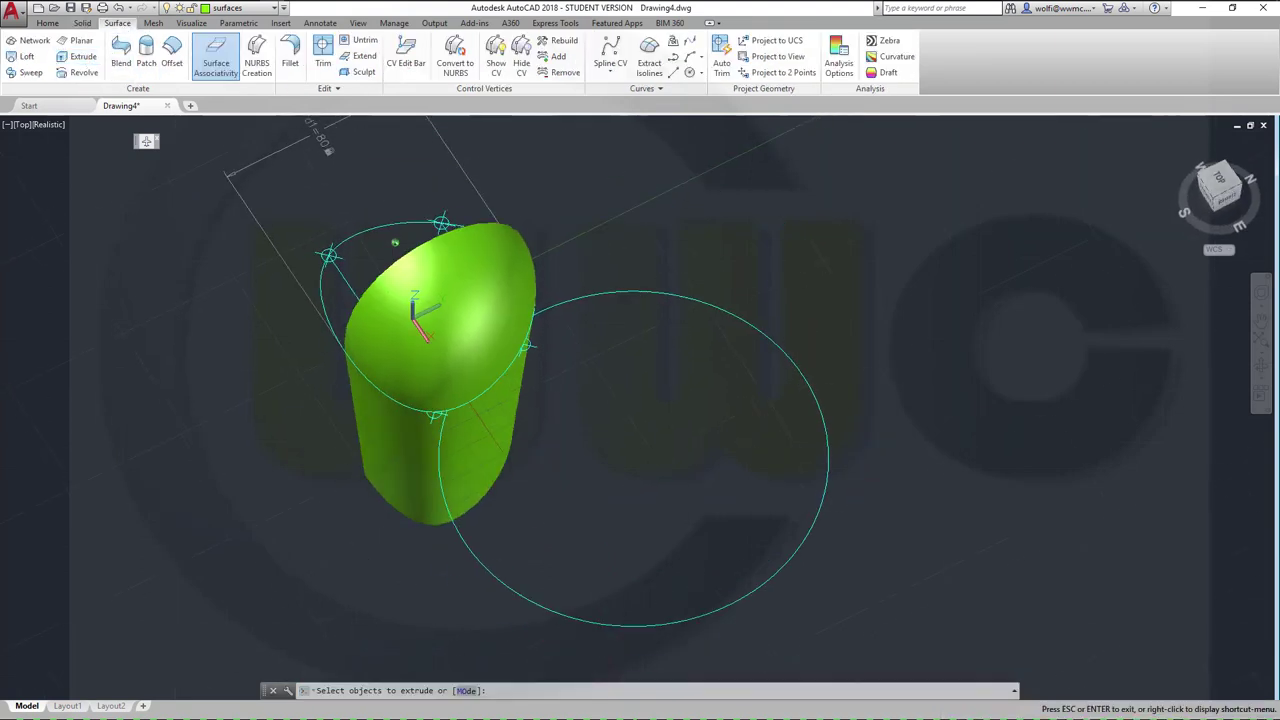
pyautogui.click(801, 553)
pyautogui.rightClick(830, 545)
pyautogui.click(855, 552)
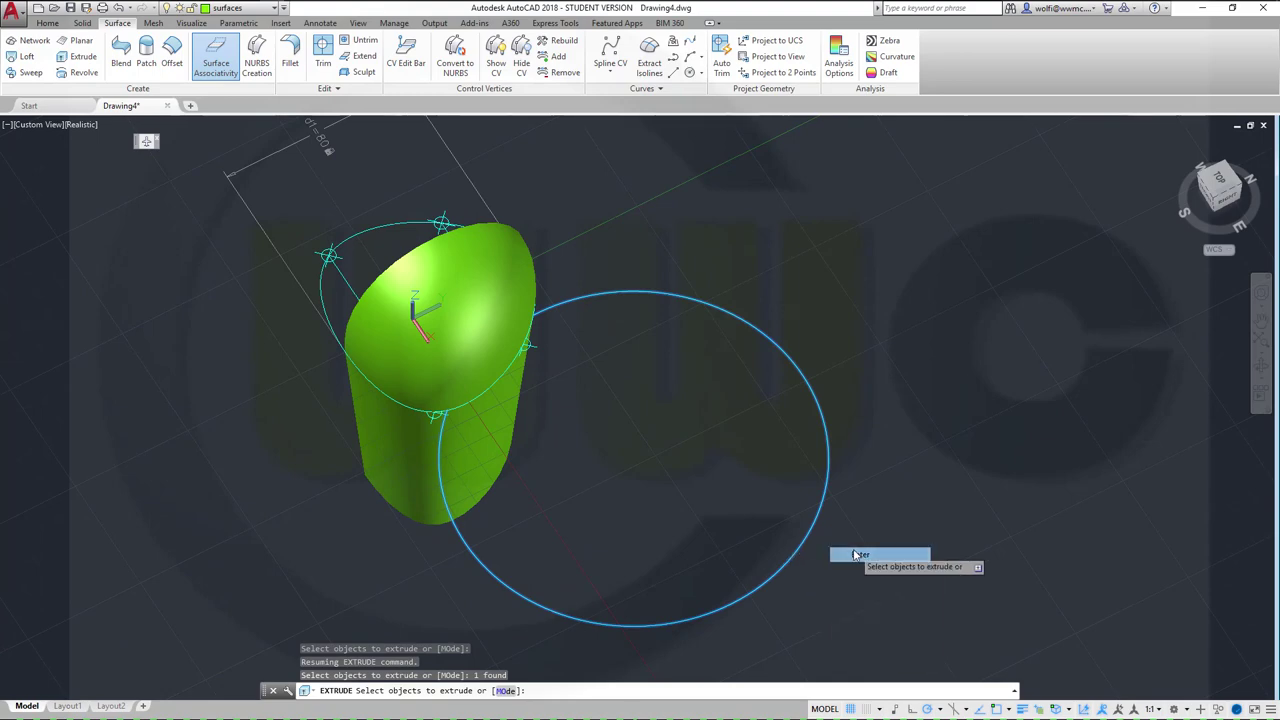
pyautogui.rightClick(879, 535)
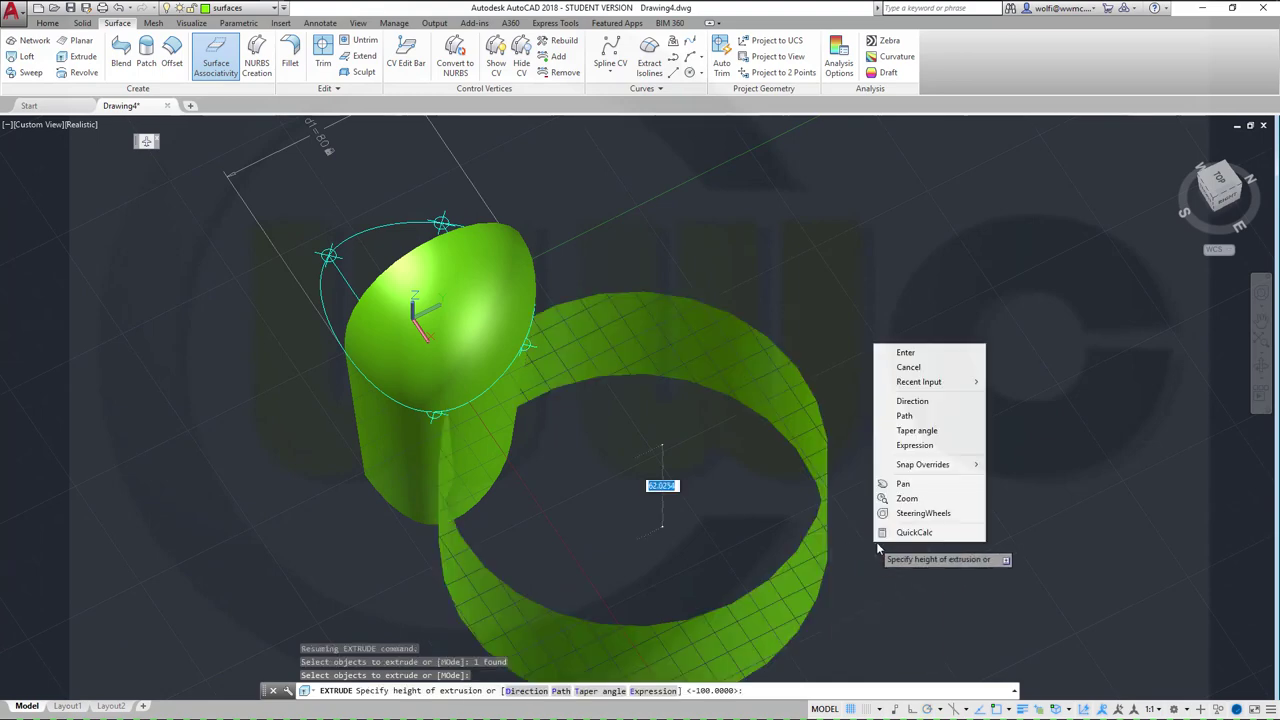
pyautogui.click(912, 432)
pyautogui.write('5')
pyautogui.press('Return')
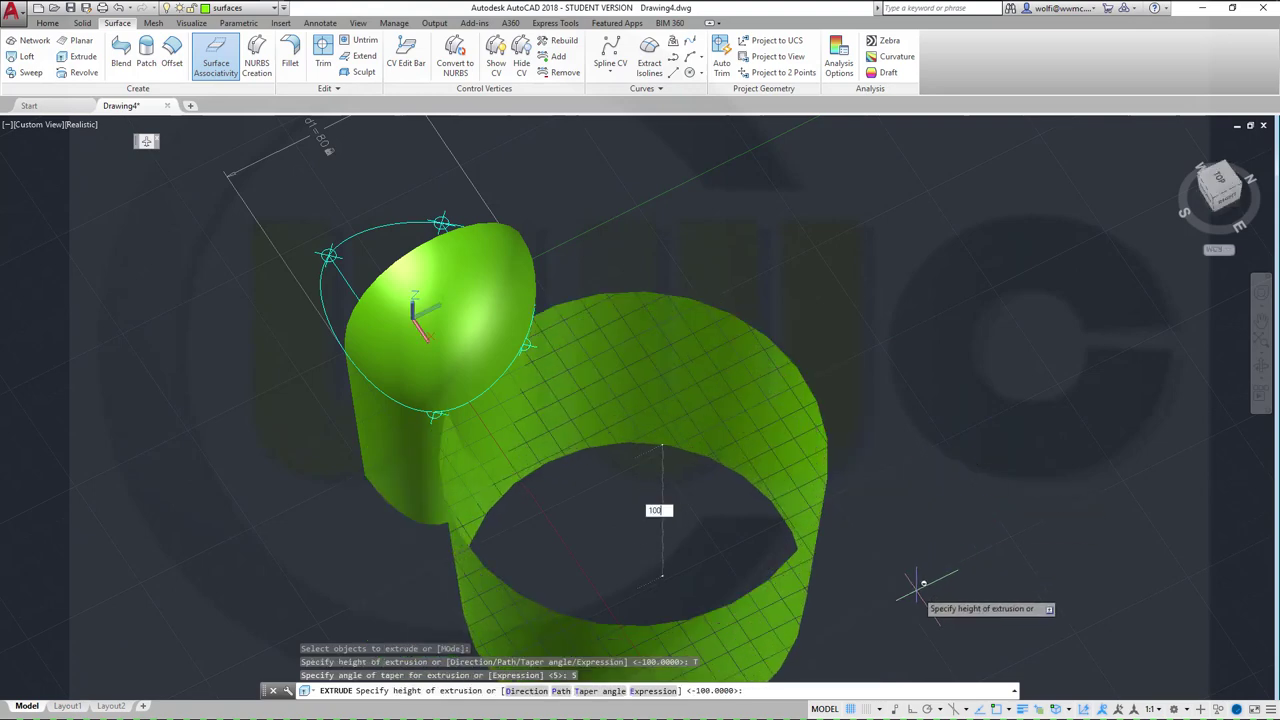
pyautogui.press('Return')
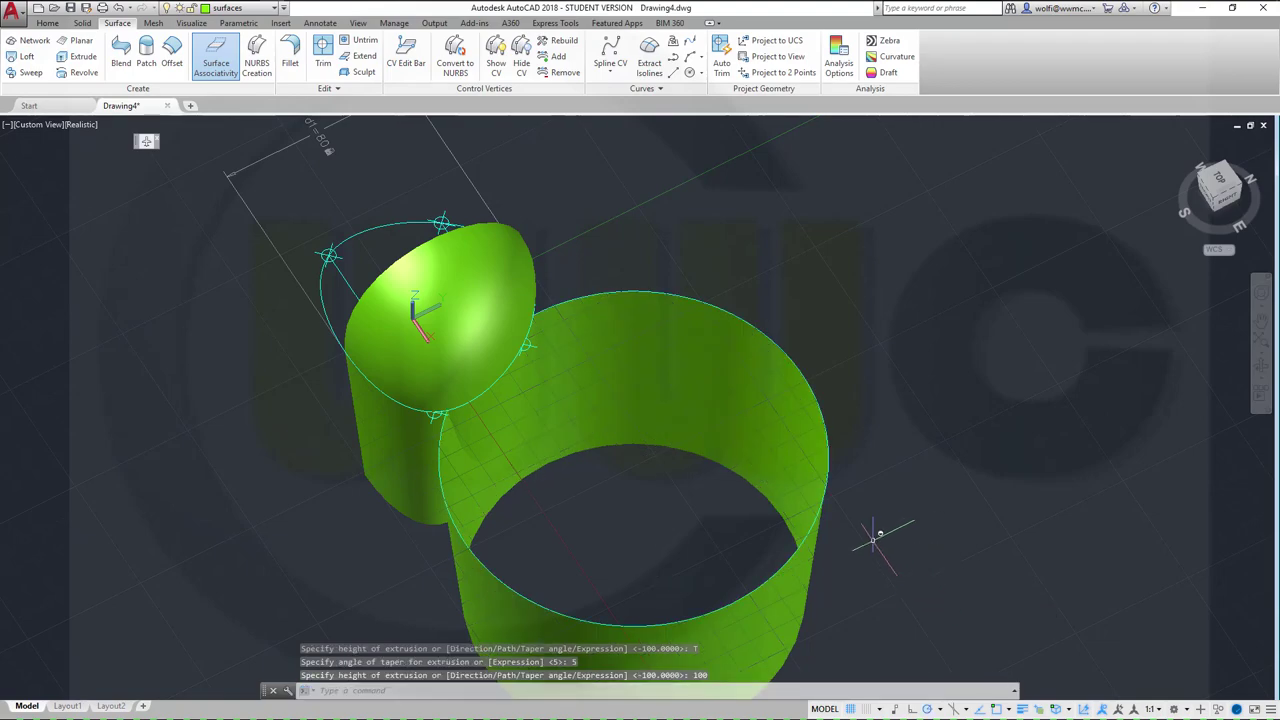
# Step: Assign the extruded circular surface to the solid_minus layer and make solid_minus the current layer
pyautogui.keyDown('shift'); pyautogui.moveTo(880, 535); pyautogui.dragTo(790, 484, button='middle'); pyautogui.keyUp('shift')
pyautogui.click(638, 288)
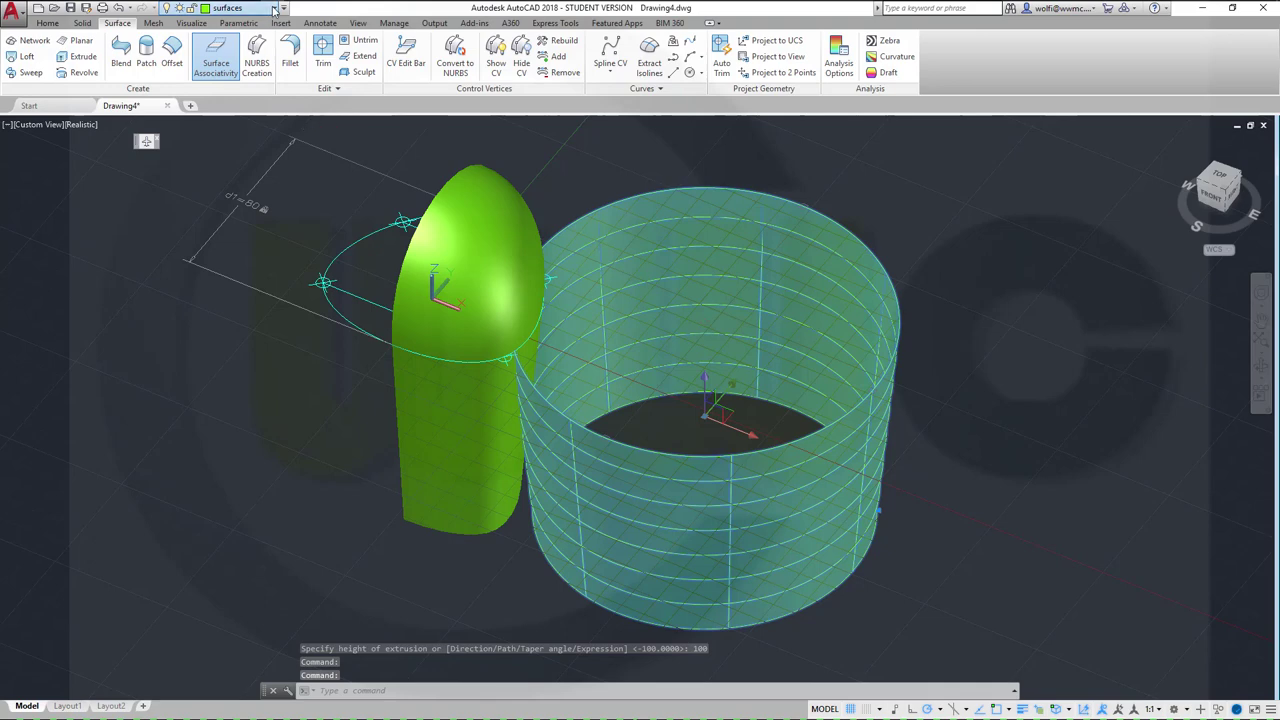
pyautogui.click(270, 8)
pyautogui.click(240, 104)
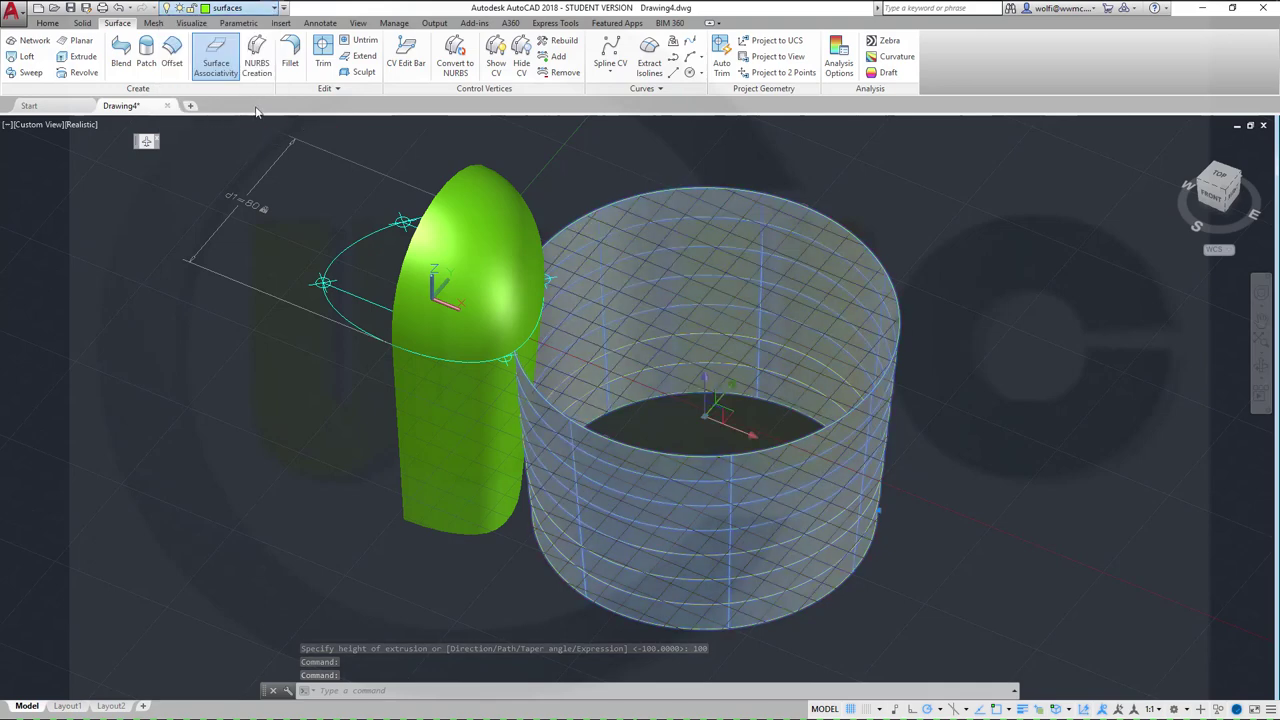
pyautogui.press('Escape')
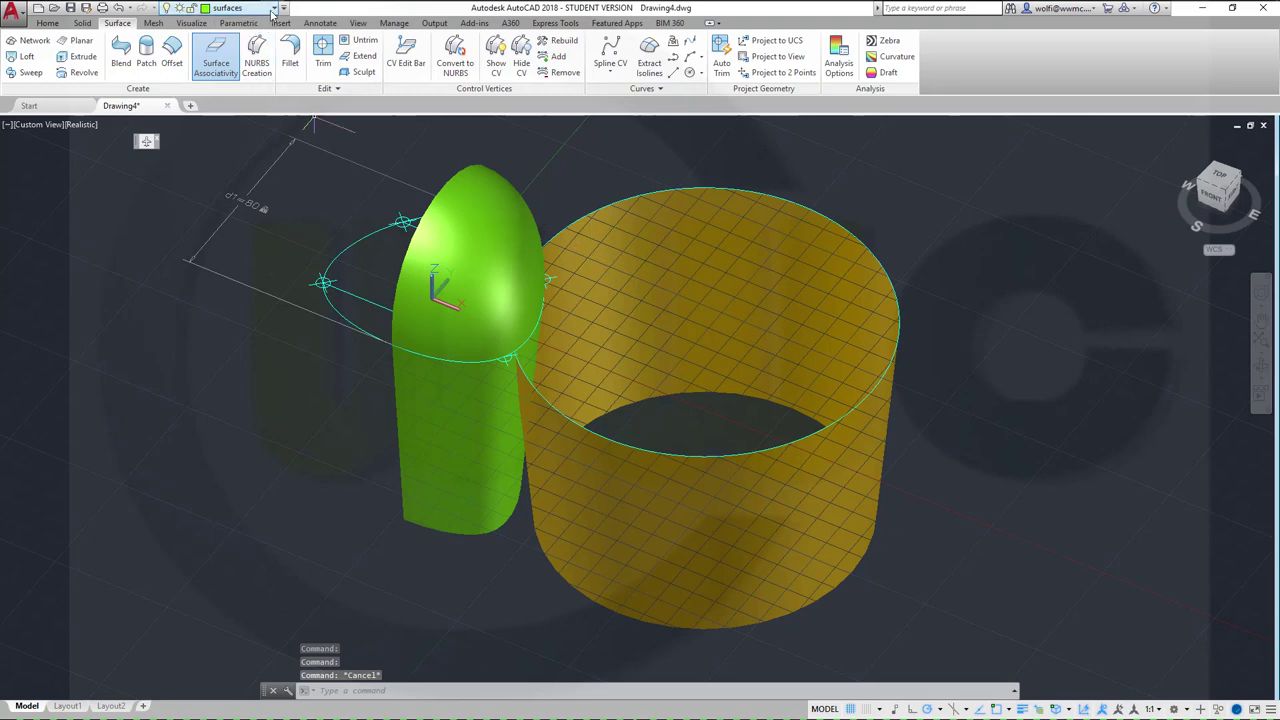
pyautogui.click(274, 9)
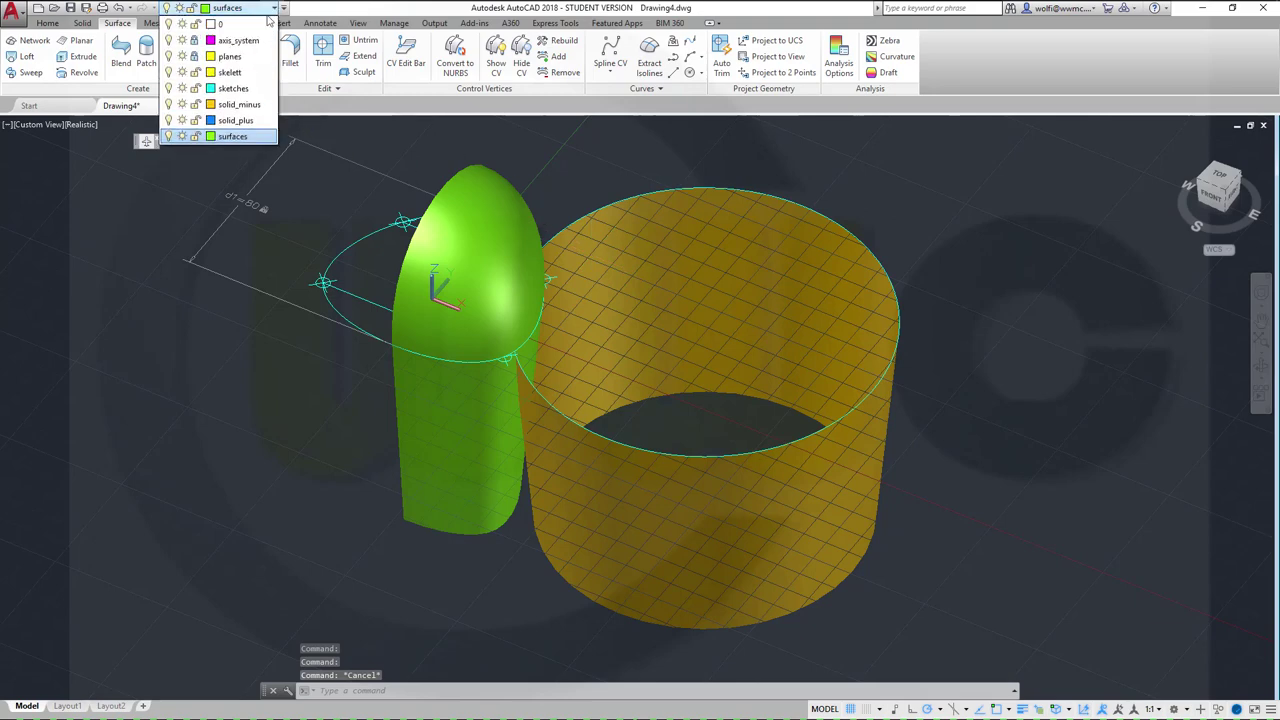
pyautogui.click(240, 105)
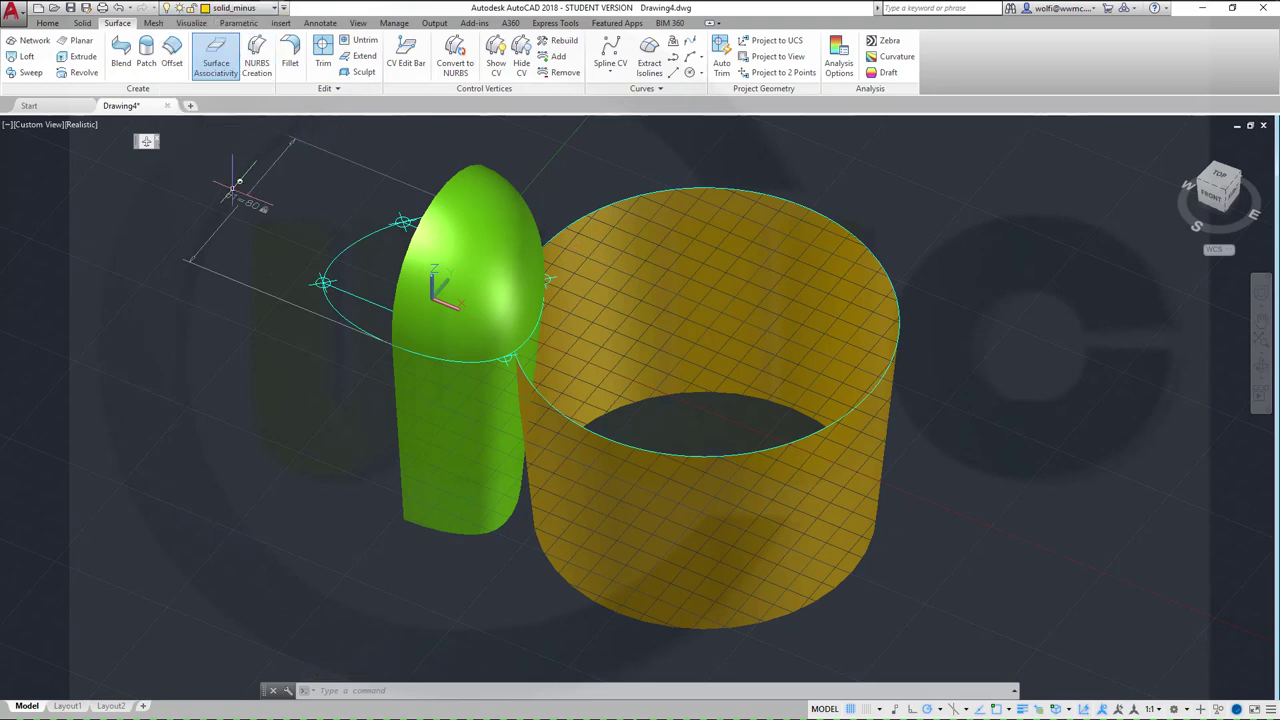
pyautogui.click(90, 57)
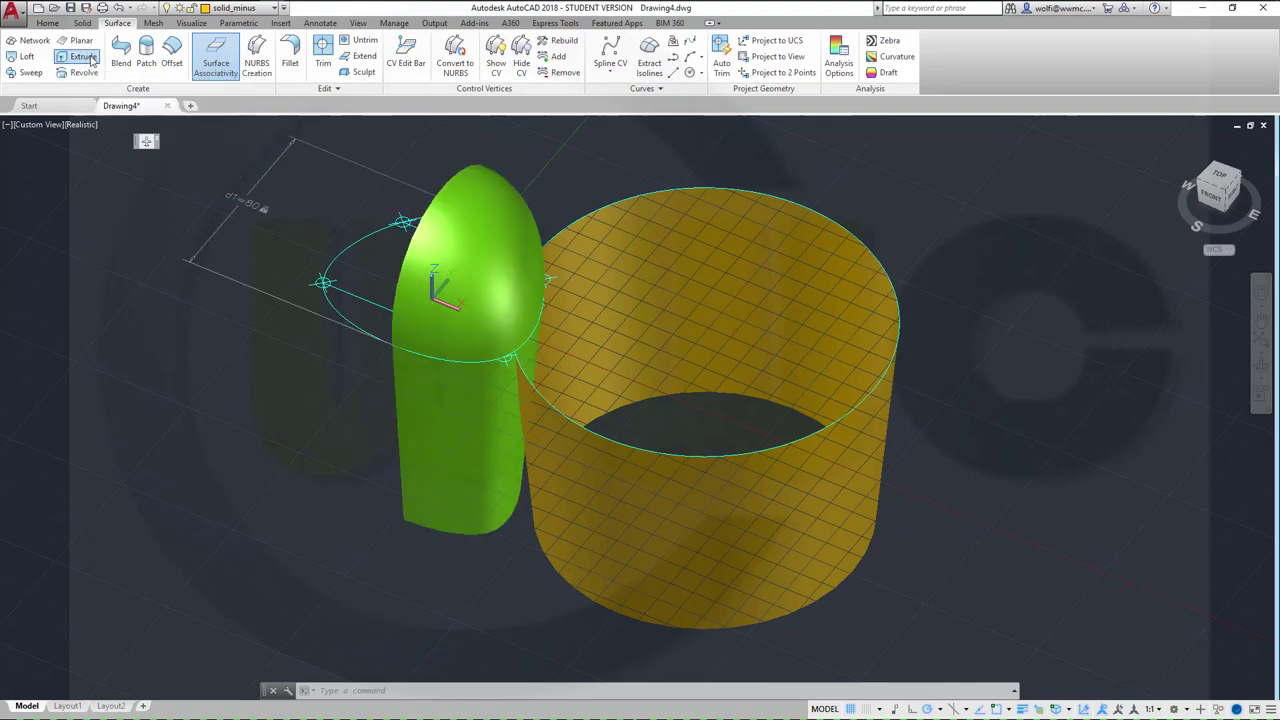
pyautogui.click(794, 415)
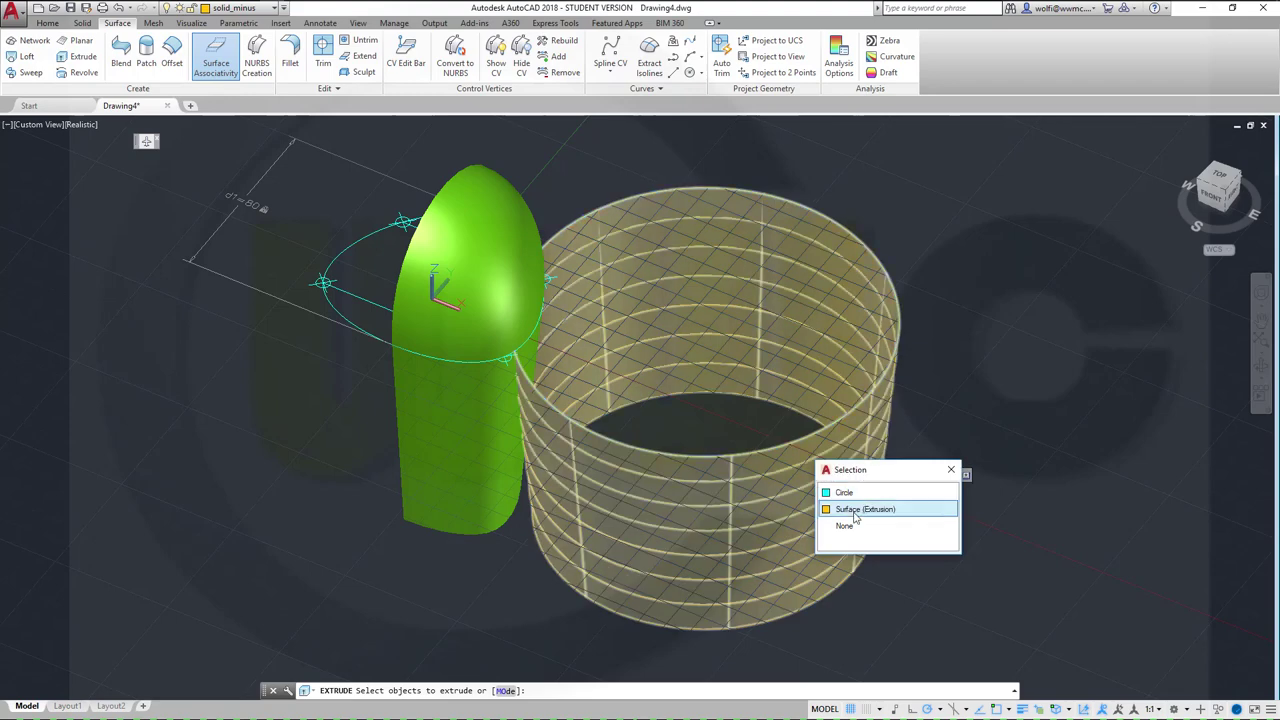
pyautogui.click(855, 510)
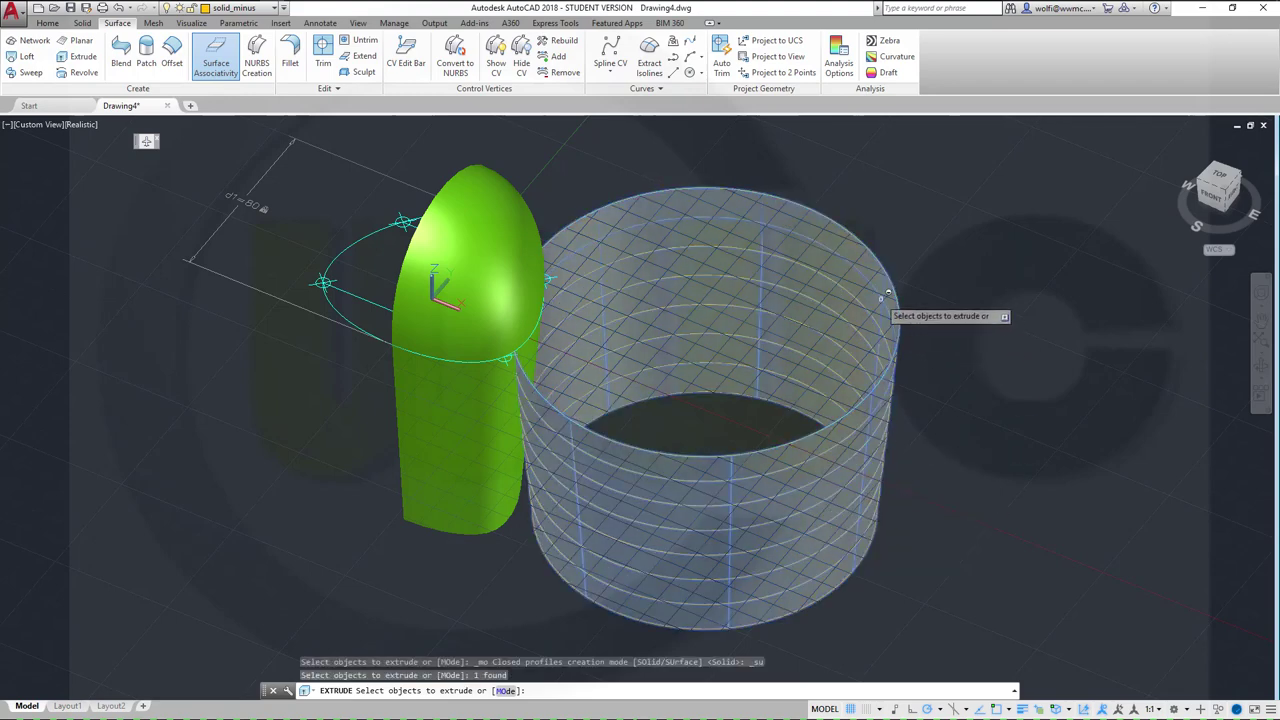
pyautogui.rightClick(894, 218)
pyautogui.click(920, 224)
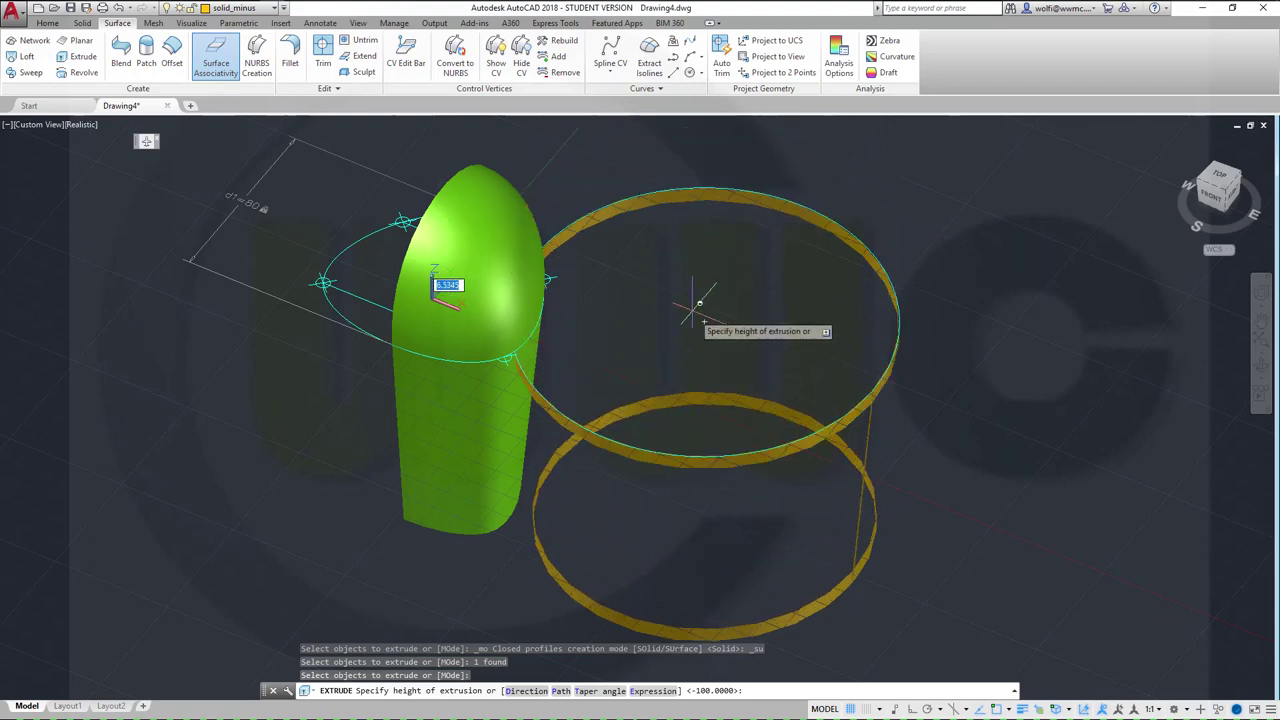
pyautogui.press('Escape')
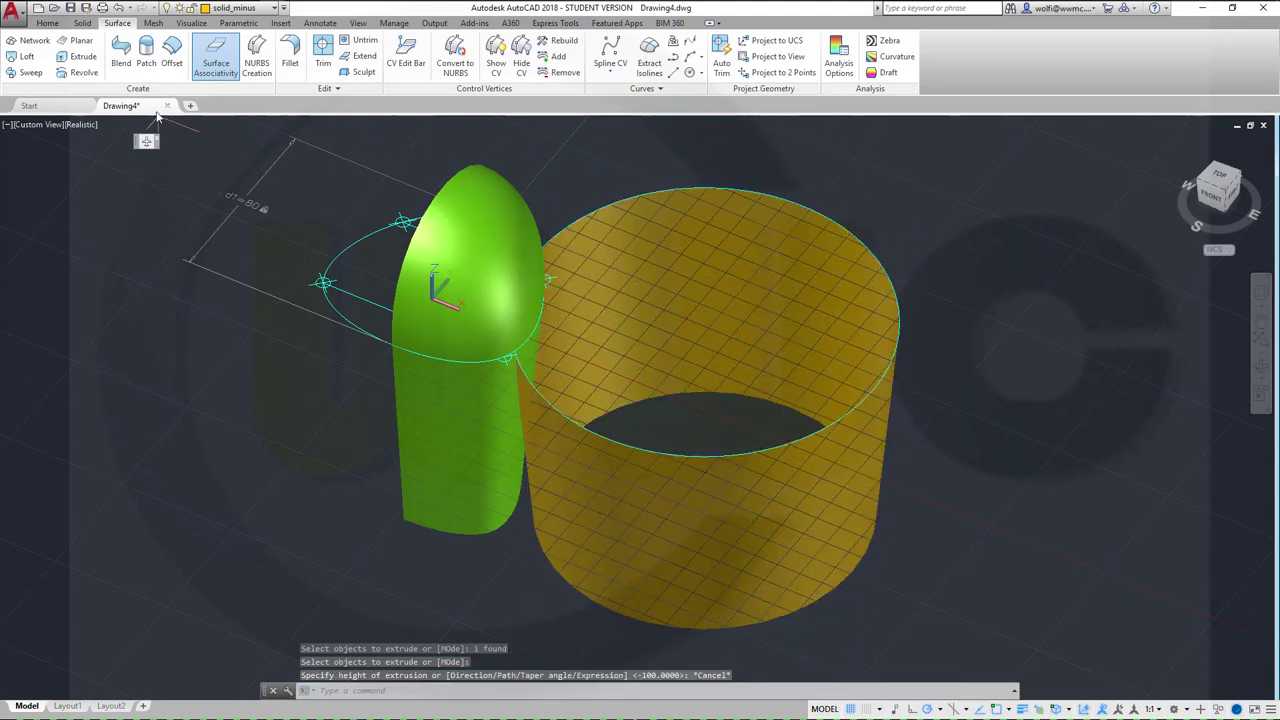
# Step: Extrude the 75-radius circle upward as a surface with a taper angle of -5 and a height of 70
pyautogui.click(75, 63)
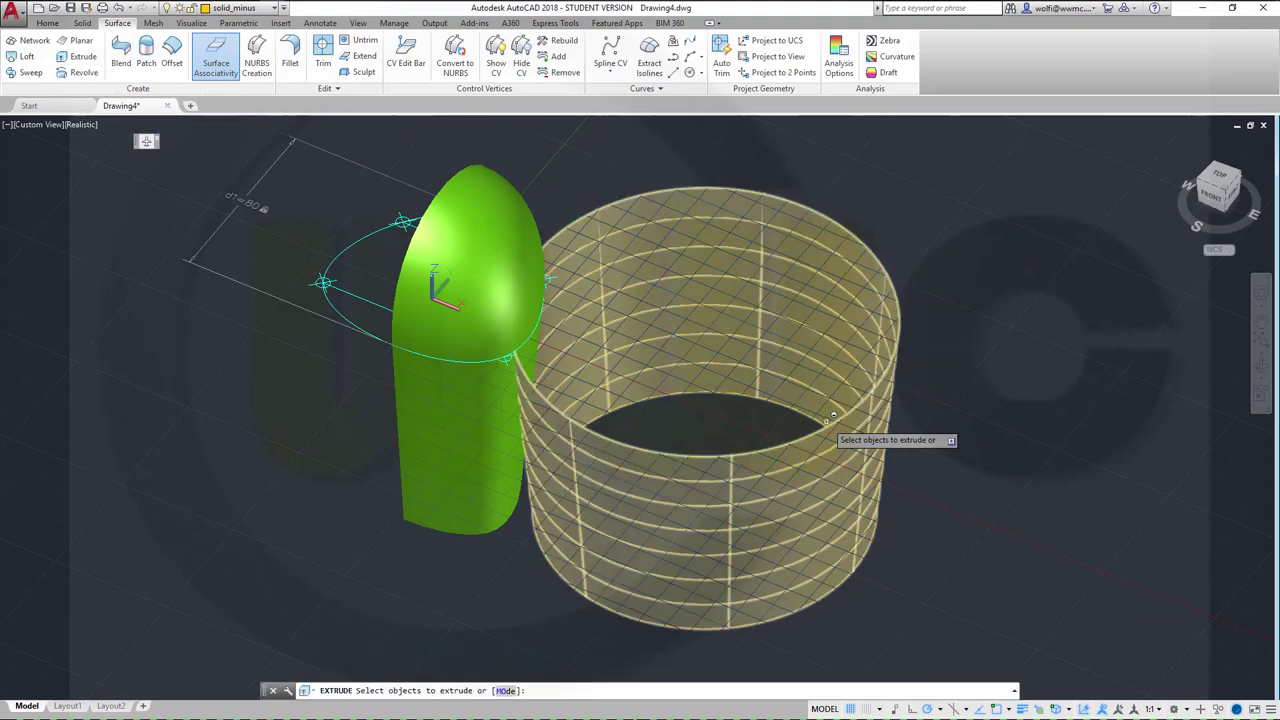
pyautogui.click(827, 421)
pyautogui.click(827, 421)
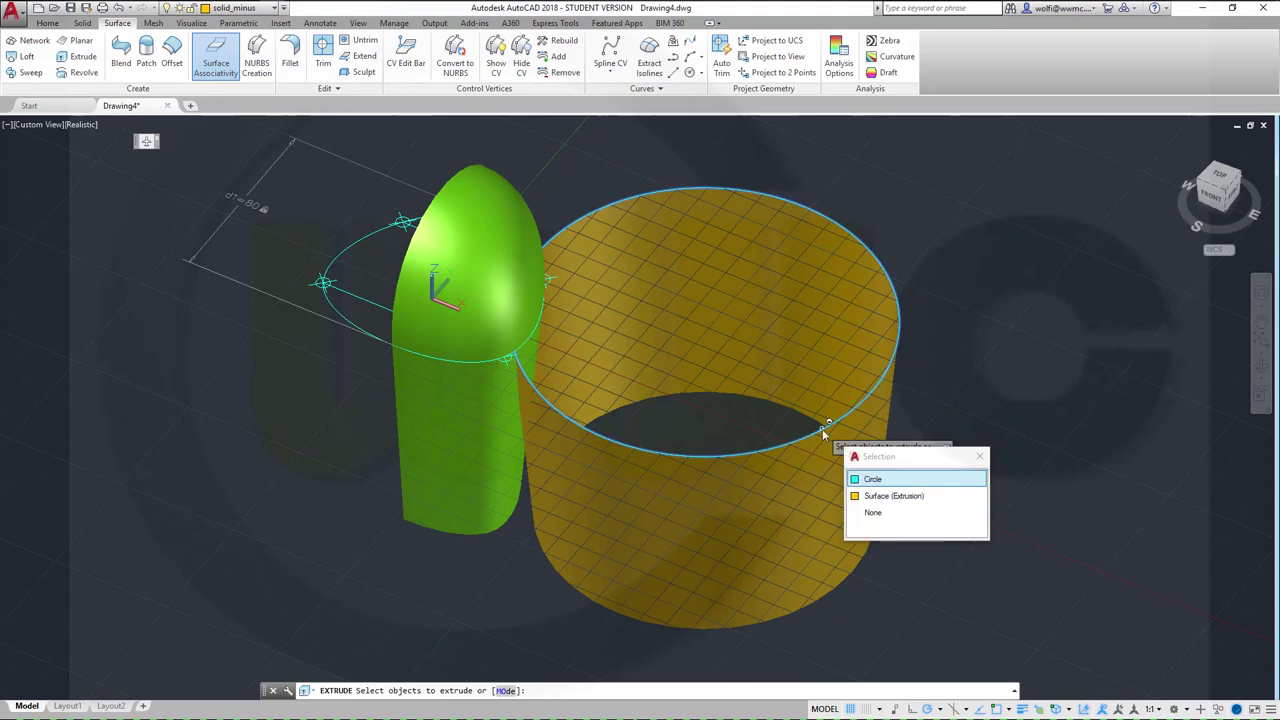
pyautogui.click(872, 479)
pyautogui.rightClick(985, 405)
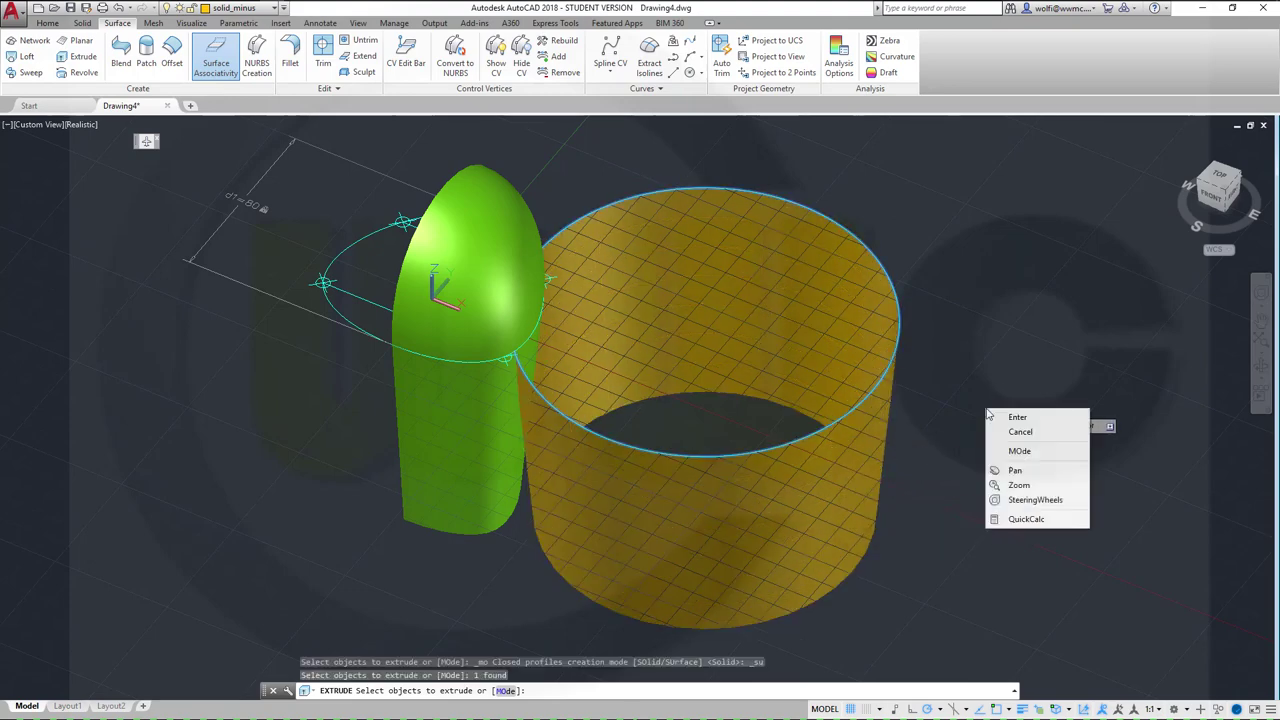
pyautogui.click(1005, 416)
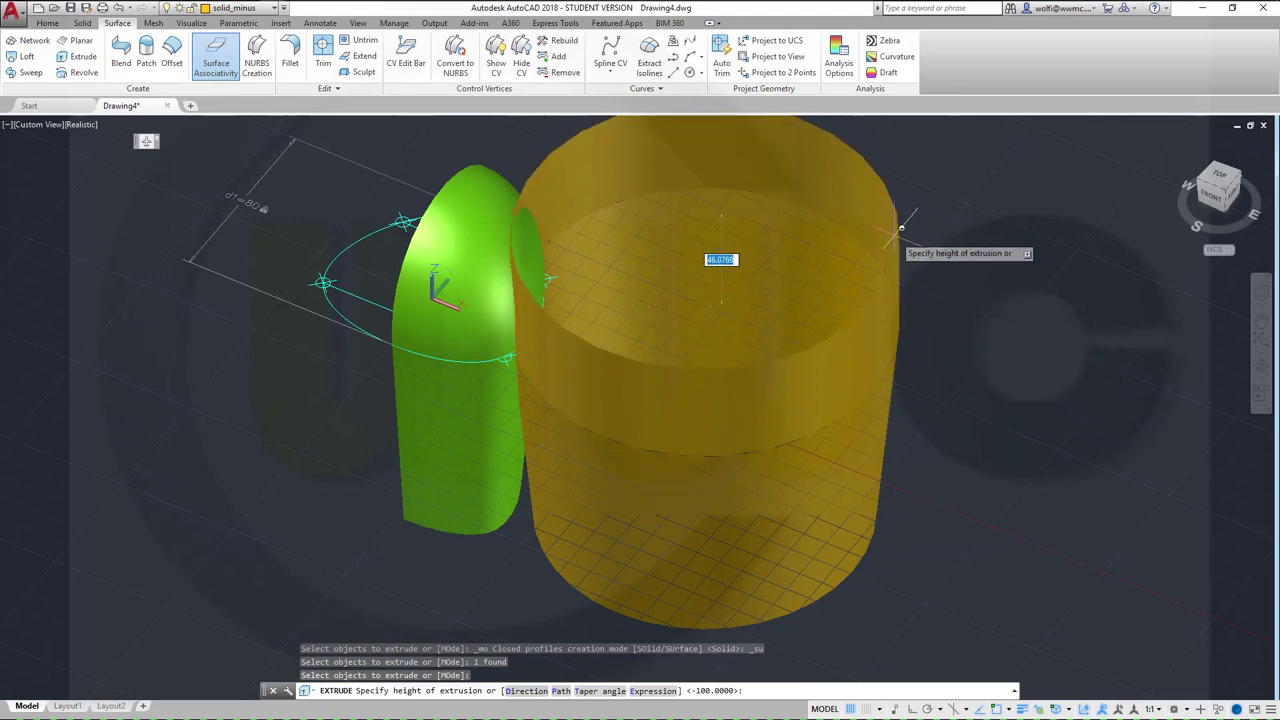
pyautogui.rightClick(901, 228)
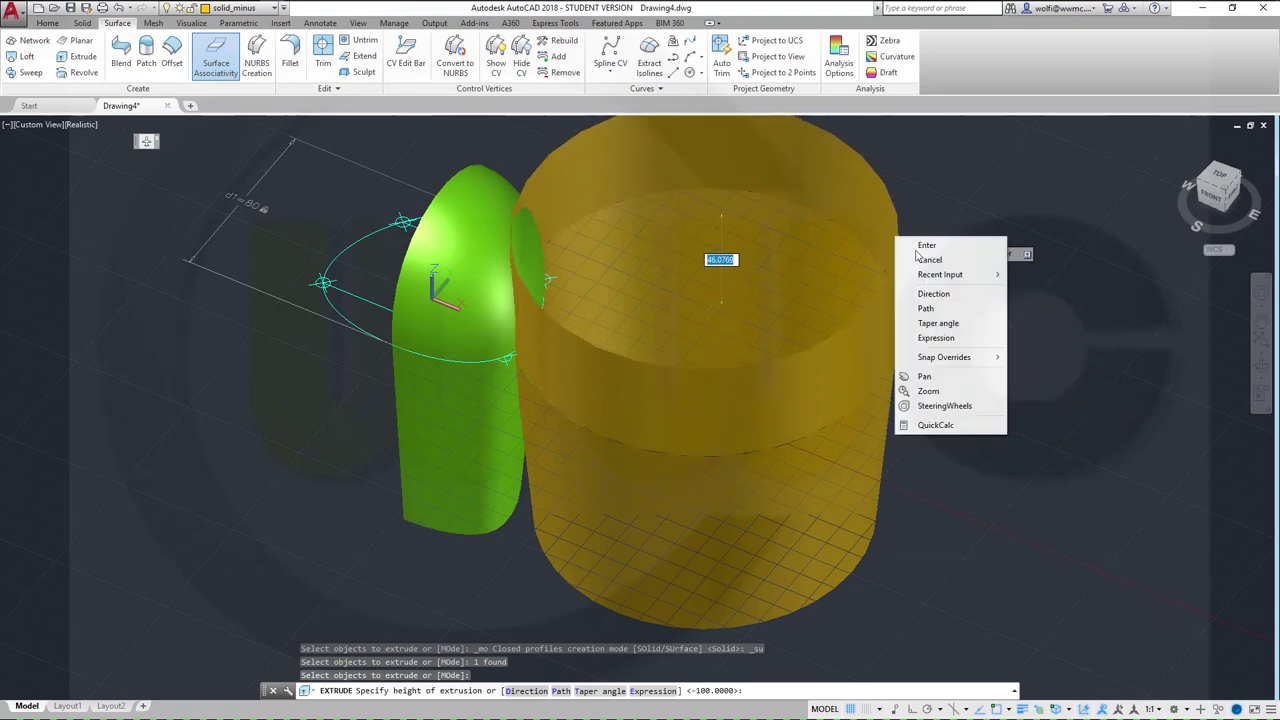
pyautogui.click(946, 324)
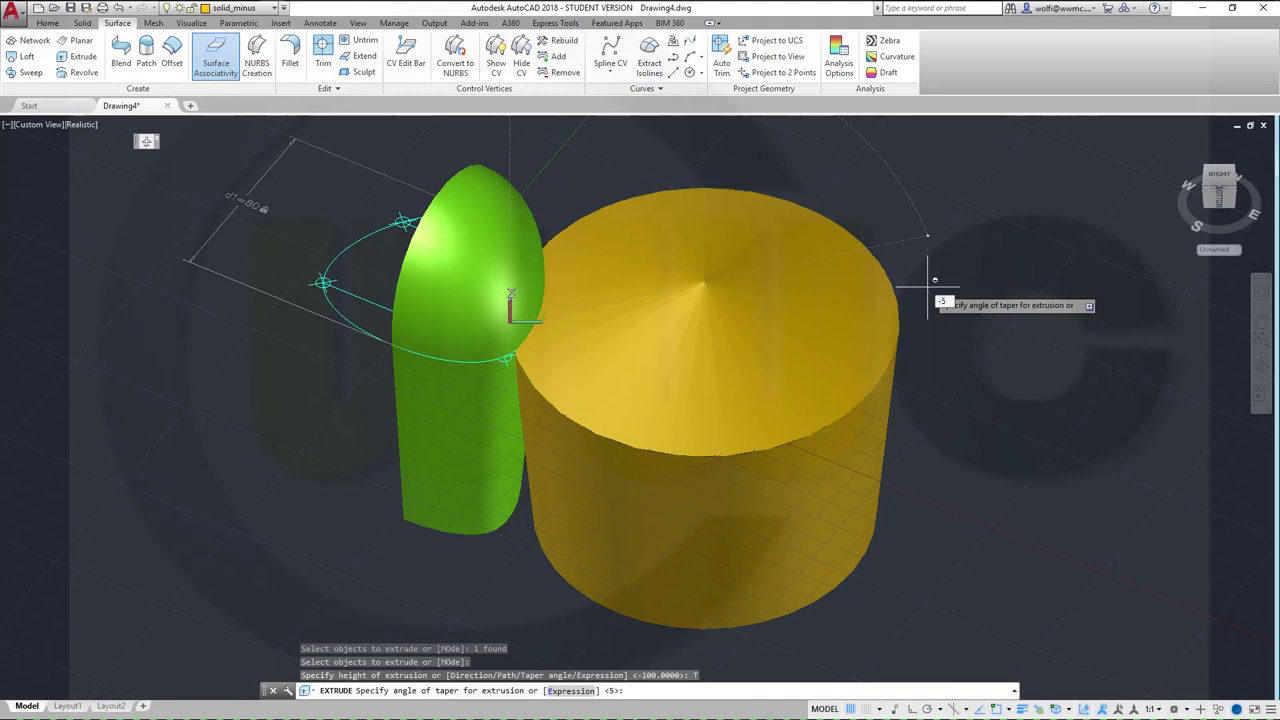
pyautogui.write('-5')
pyautogui.press('Return')
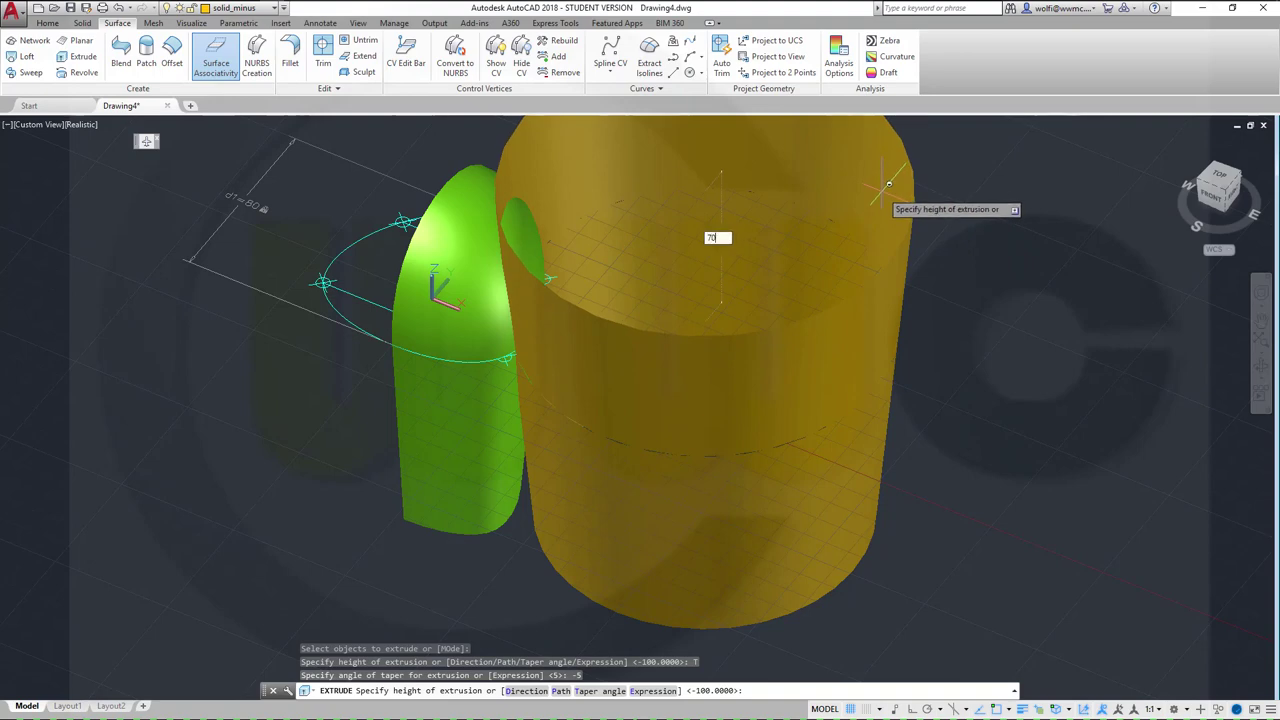
pyautogui.write('70')
pyautogui.press('Return')
pyautogui.press('Escape')
# Step: Unite the upper and lower tapered circular surfaces into one with the Union command
pyautogui.keyDown('shift'); pyautogui.moveTo(920, 348); pyautogui.dragTo(645, 474, button='middle'); pyautogui.keyUp('shift')
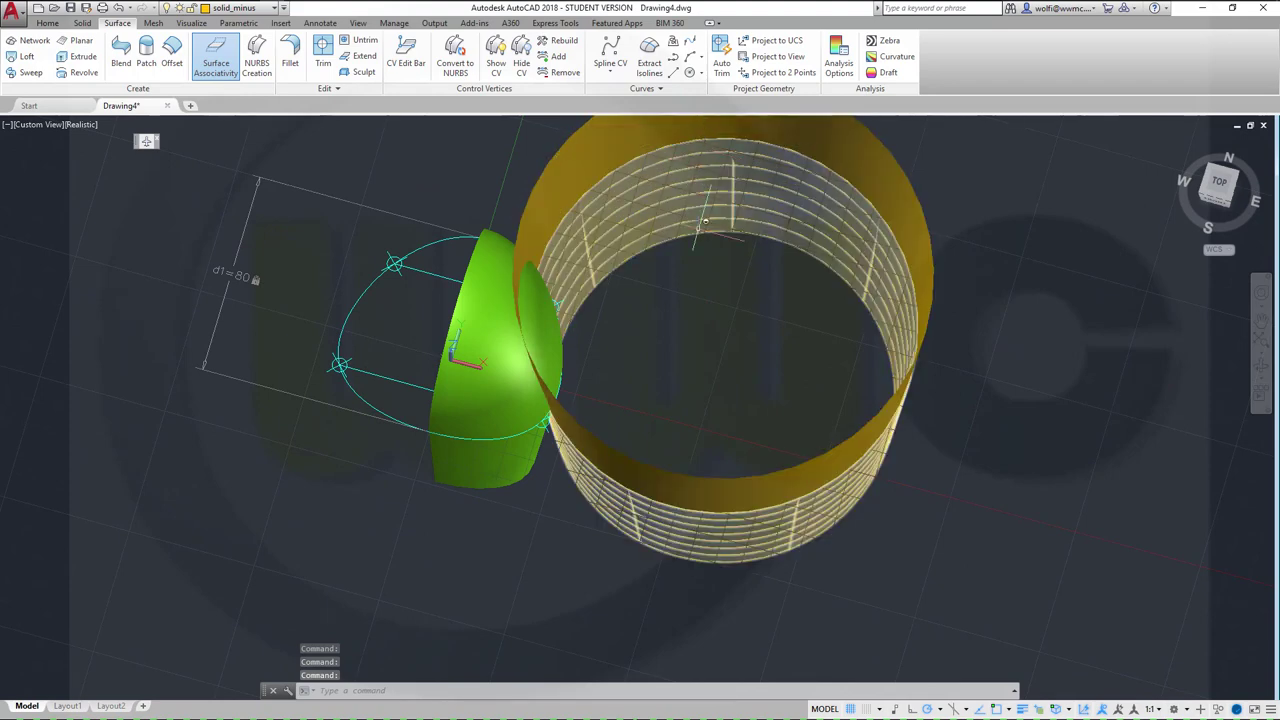
pyautogui.moveTo(715, 347); pyautogui.dragTo(728, 372, button='middle')
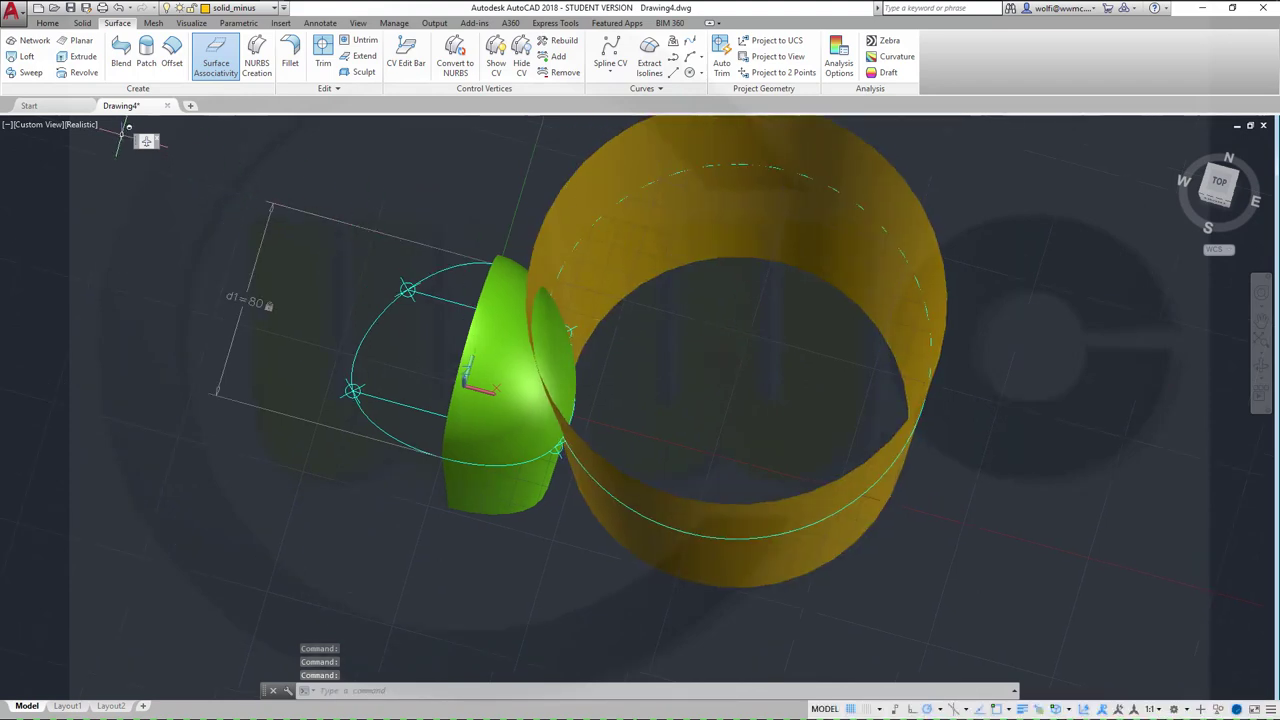
pyautogui.click(82, 24)
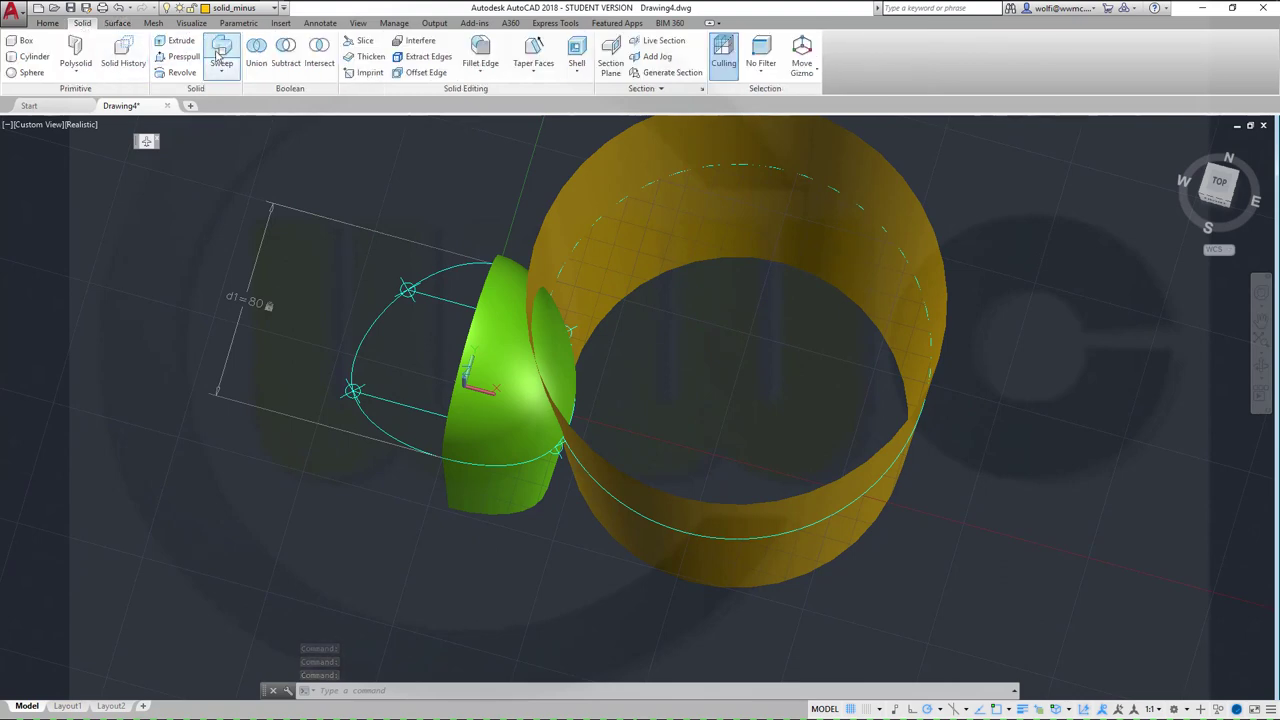
pyautogui.click(257, 50)
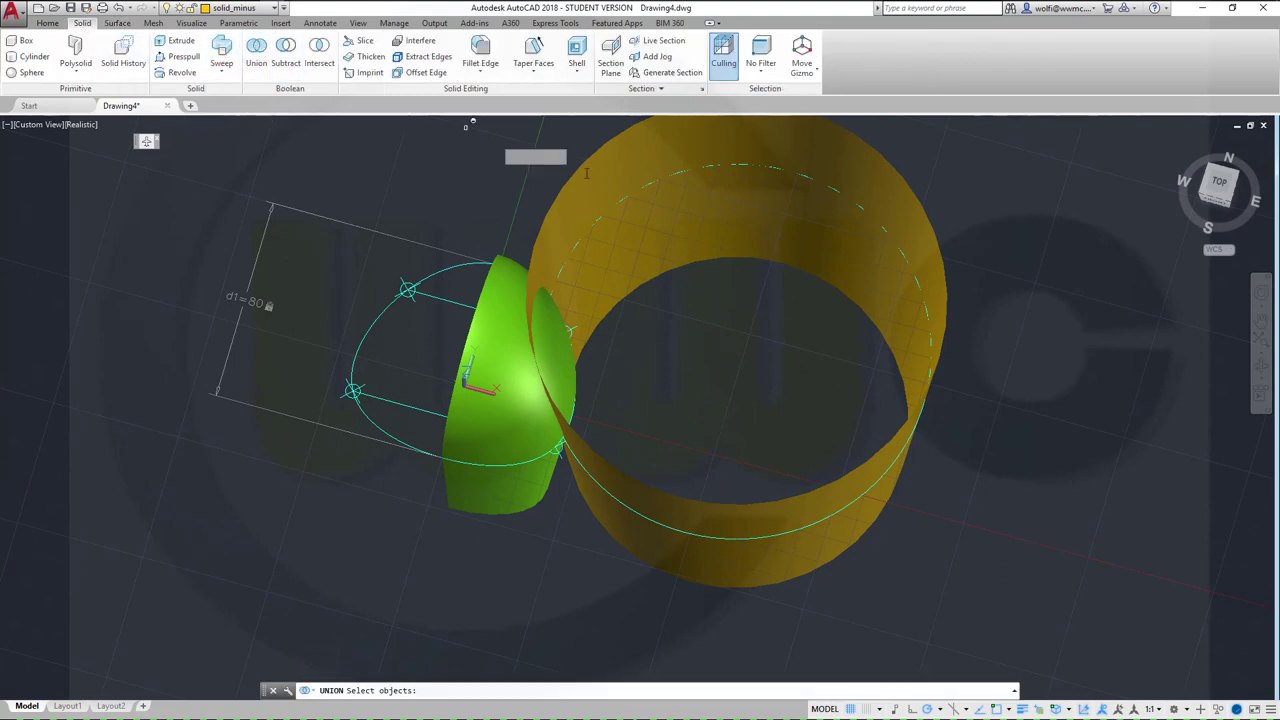
pyautogui.click(835, 213)
pyautogui.click(874, 179)
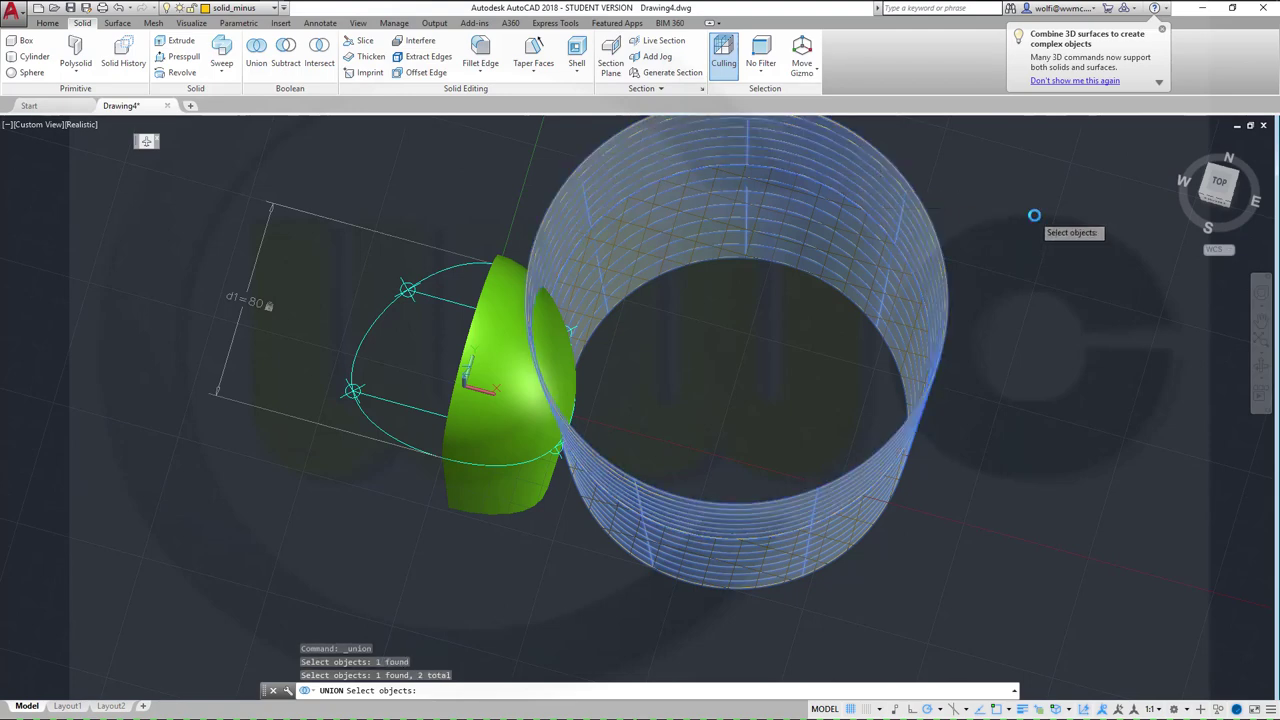
pyautogui.press('Return')
pyautogui.click(664, 346)
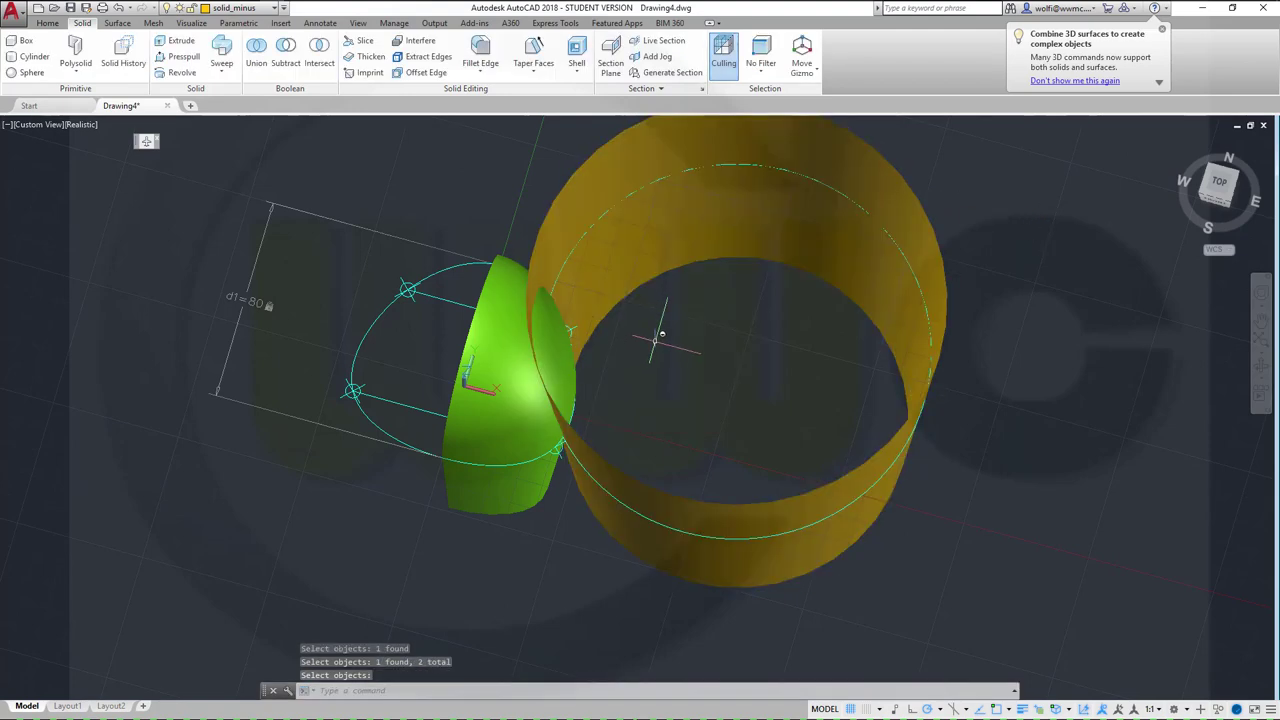
# Step: In the top view, move the united circular surface about 4 units in the positive X direction and deselect it
pyautogui.keyDown('shift'); pyautogui.moveTo(690, 267); pyautogui.dragTo(650, 470, button='middle'); pyautogui.keyUp('shift')
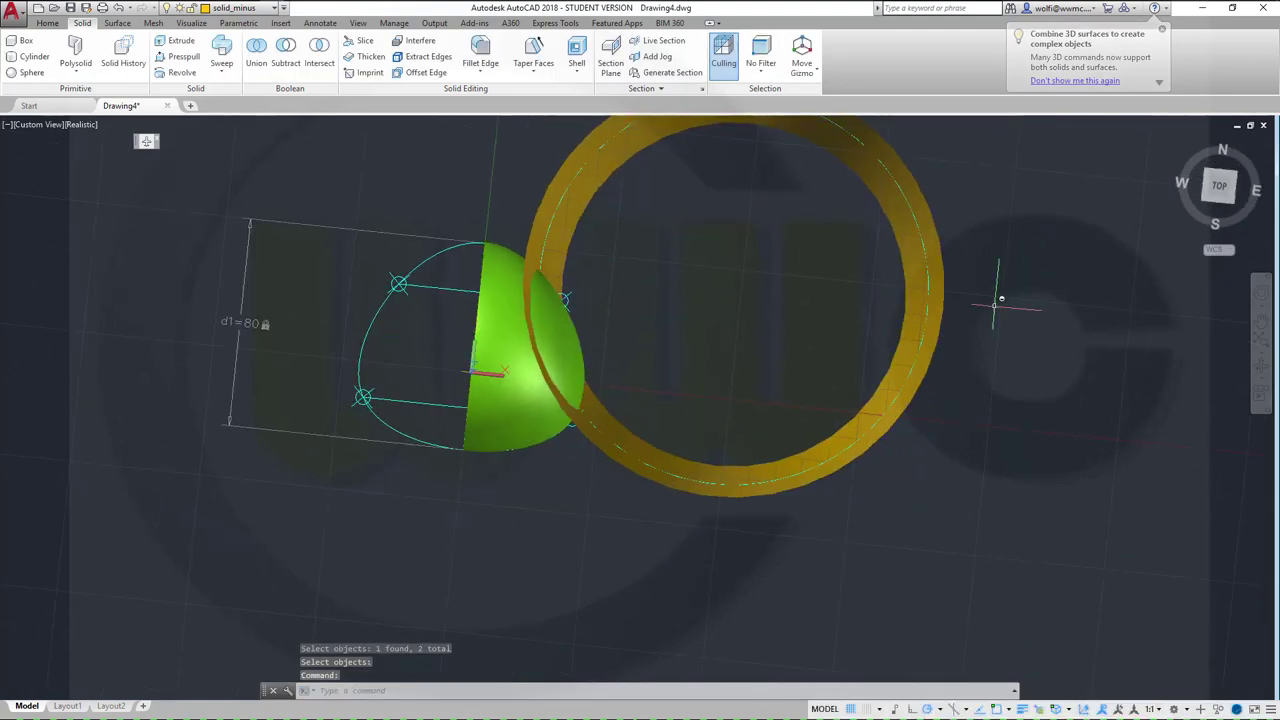
pyautogui.click(1219, 187)
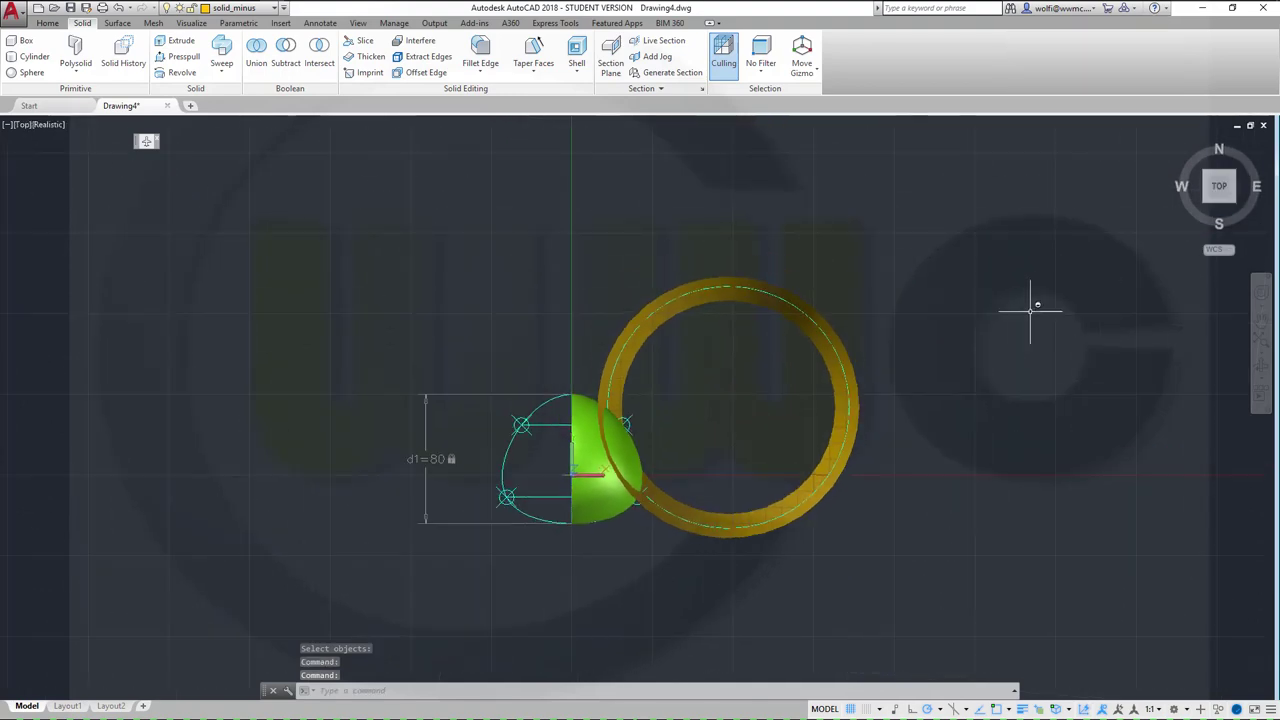
pyautogui.click(695, 308)
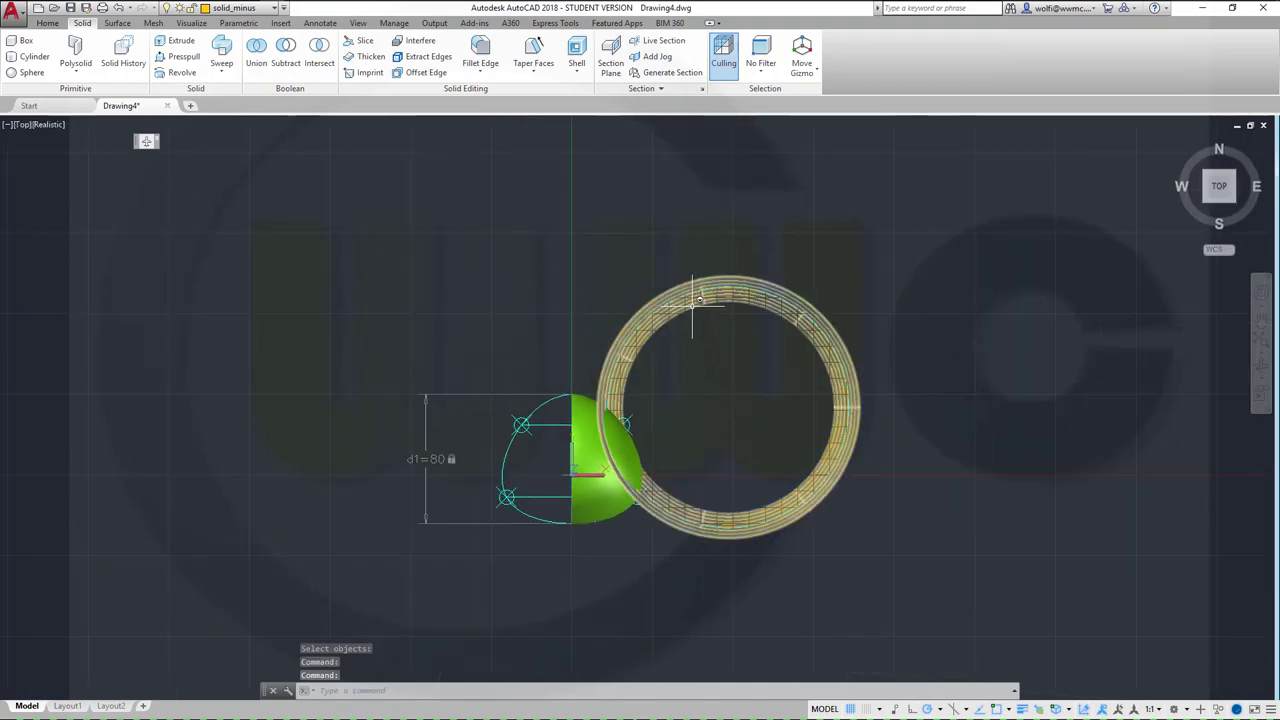
pyautogui.click(745, 393)
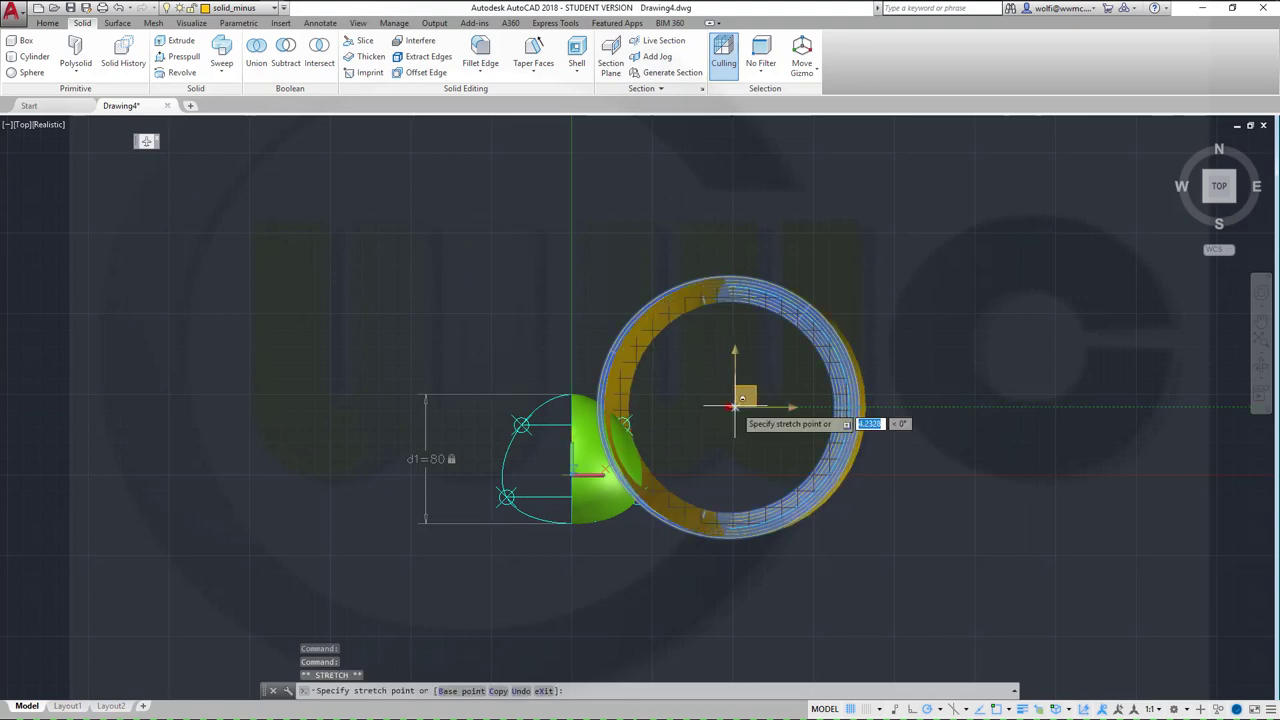
pyautogui.click(735, 407)
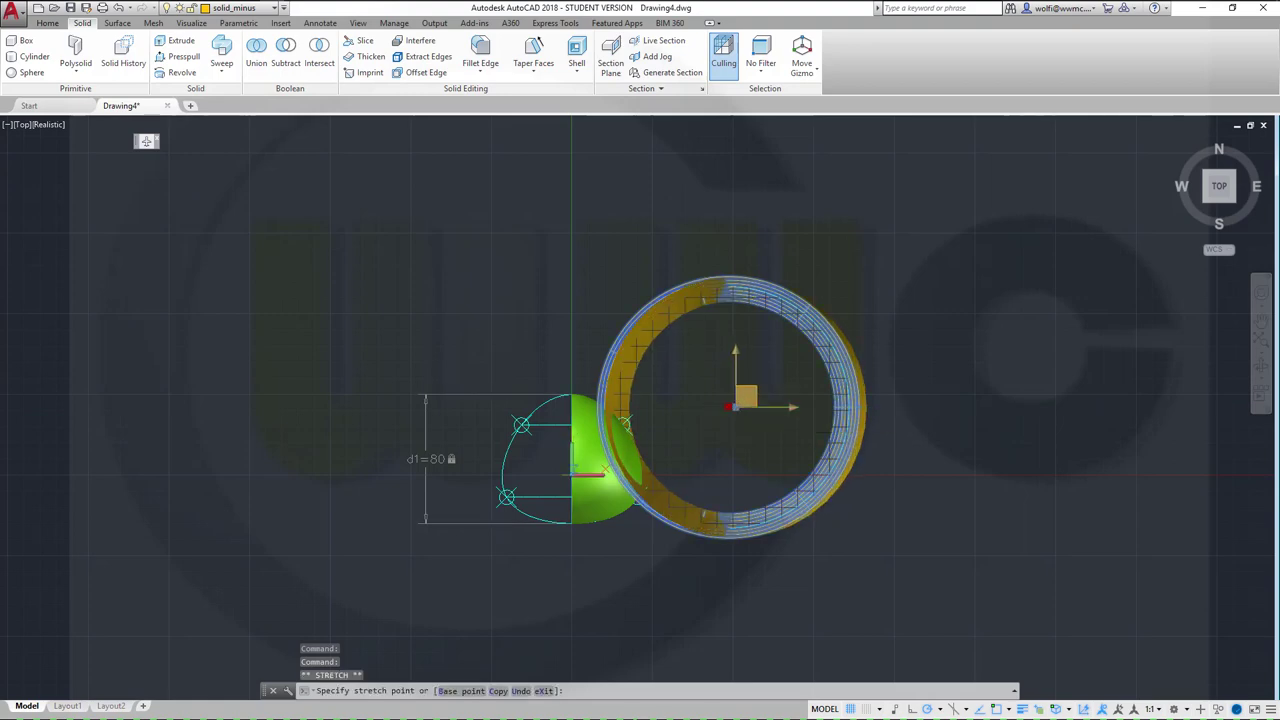
pyautogui.keyDown('shift'); pyautogui.moveTo(903, 434); pyautogui.dragTo(873, 410, button='middle'); pyautogui.keyUp('shift')
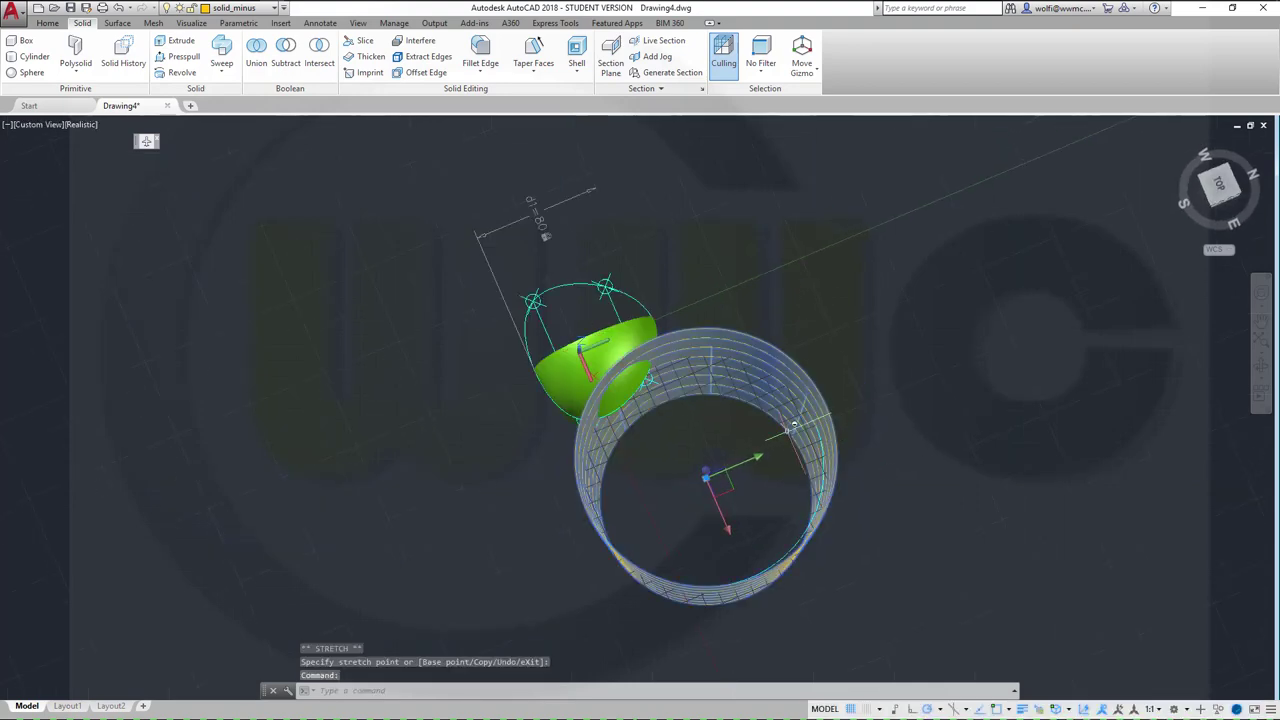
pyautogui.keyDown('shift'); pyautogui.moveTo(690, 320); pyautogui.dragTo(687, 292, button='middle'); pyautogui.keyUp('shift')
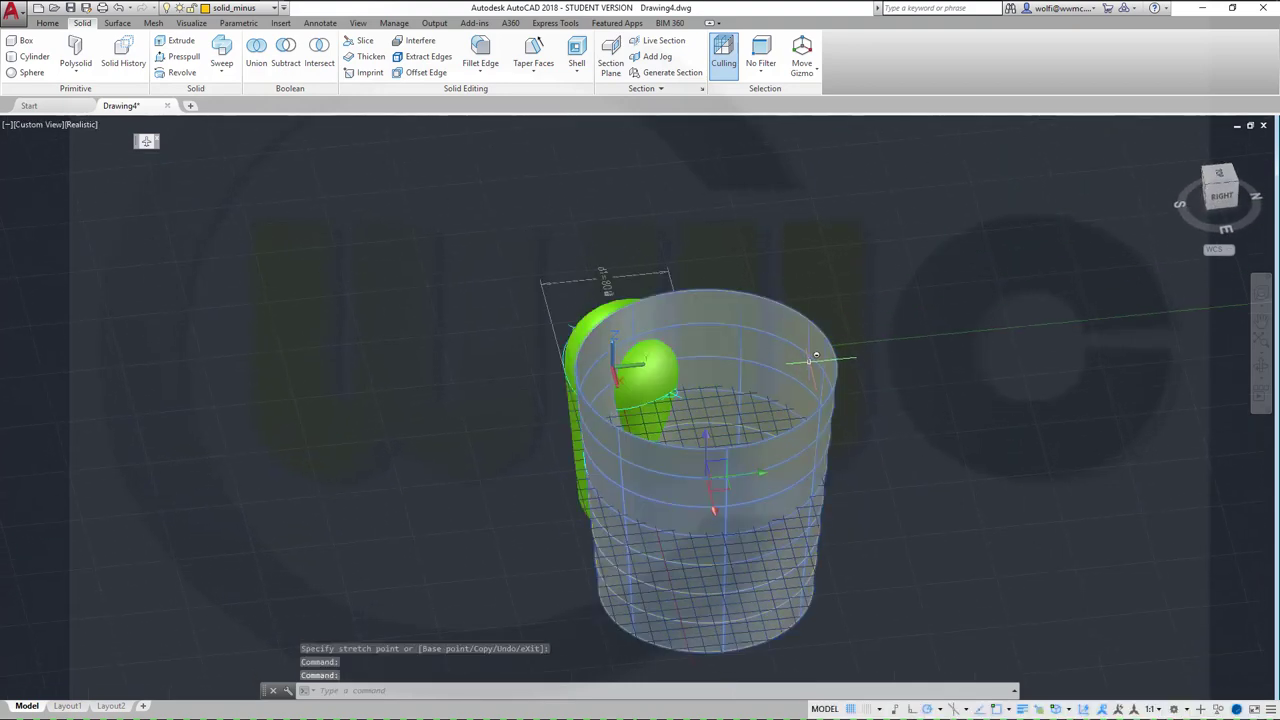
pyautogui.keyDown('shift'); pyautogui.moveTo(816, 356); pyautogui.dragTo(949, 597, button='middle'); pyautogui.keyUp('shift')
pyautogui.moveTo(450, 380)
pyautogui.keyDown('shift'); pyautogui.mouseDown(button='middle')
pyautogui.moveTo(428, 408)
pyautogui.moveTo(427, 452)
pyautogui.mouseUp(button='middle'); pyautogui.keyUp('shift')
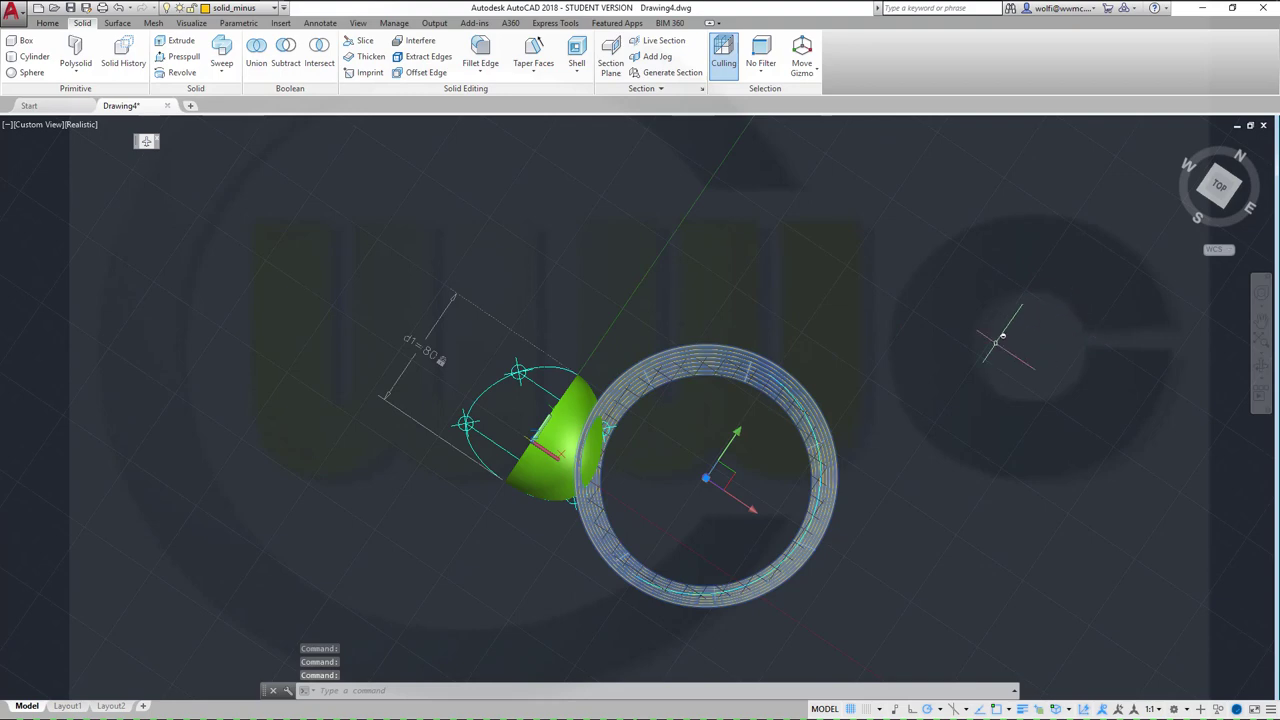
pyautogui.press('Escape')
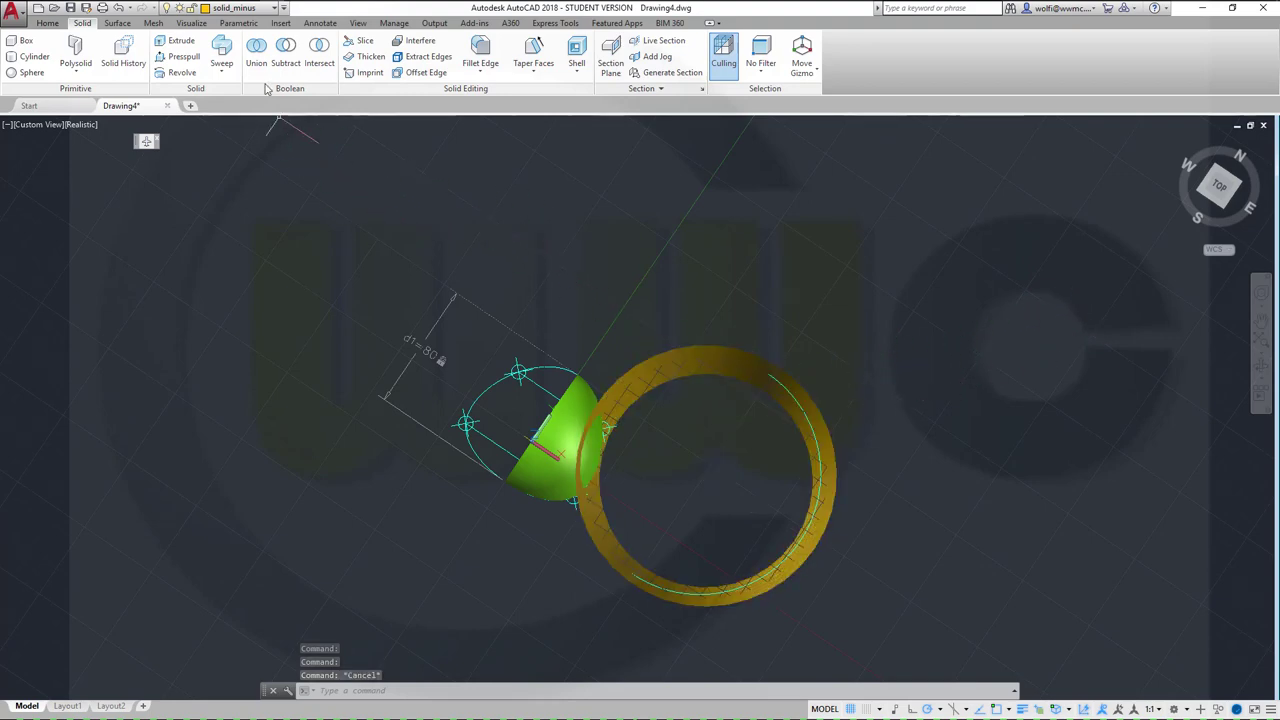
# Step: Make solid_plus the current layer and offset the united circular surface by -2
pyautogui.click(274, 8)
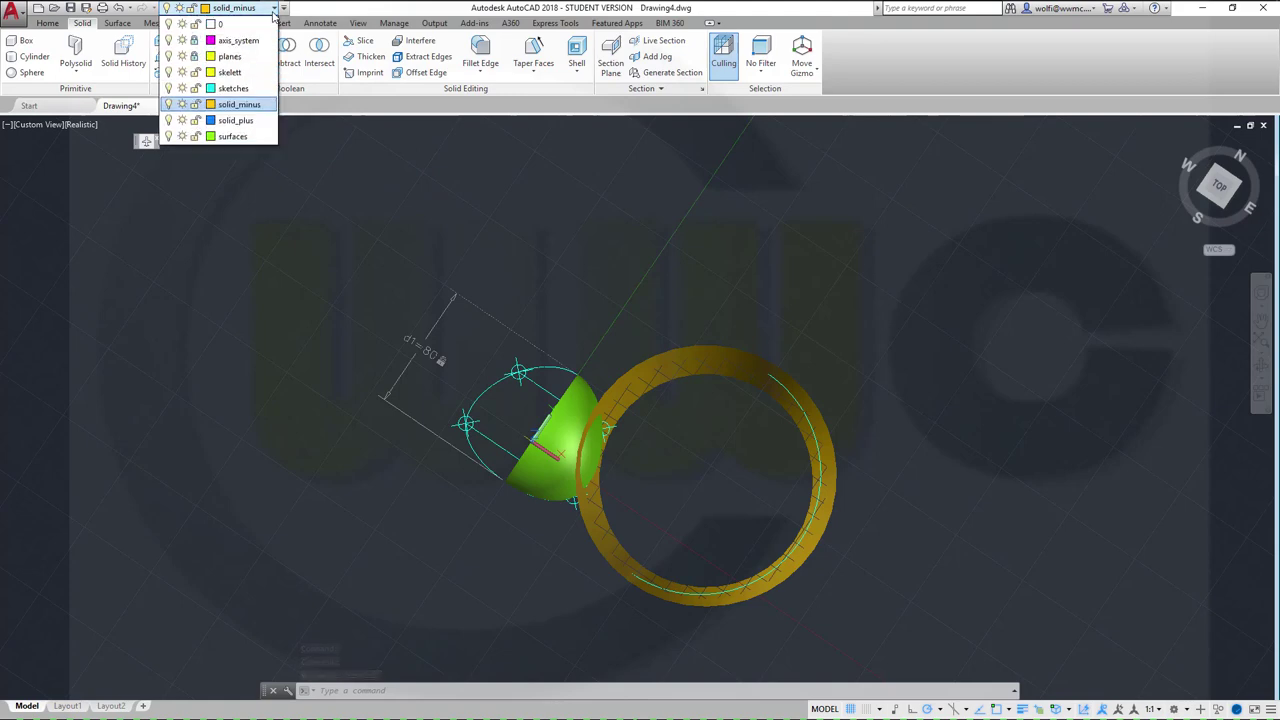
pyautogui.click(237, 120)
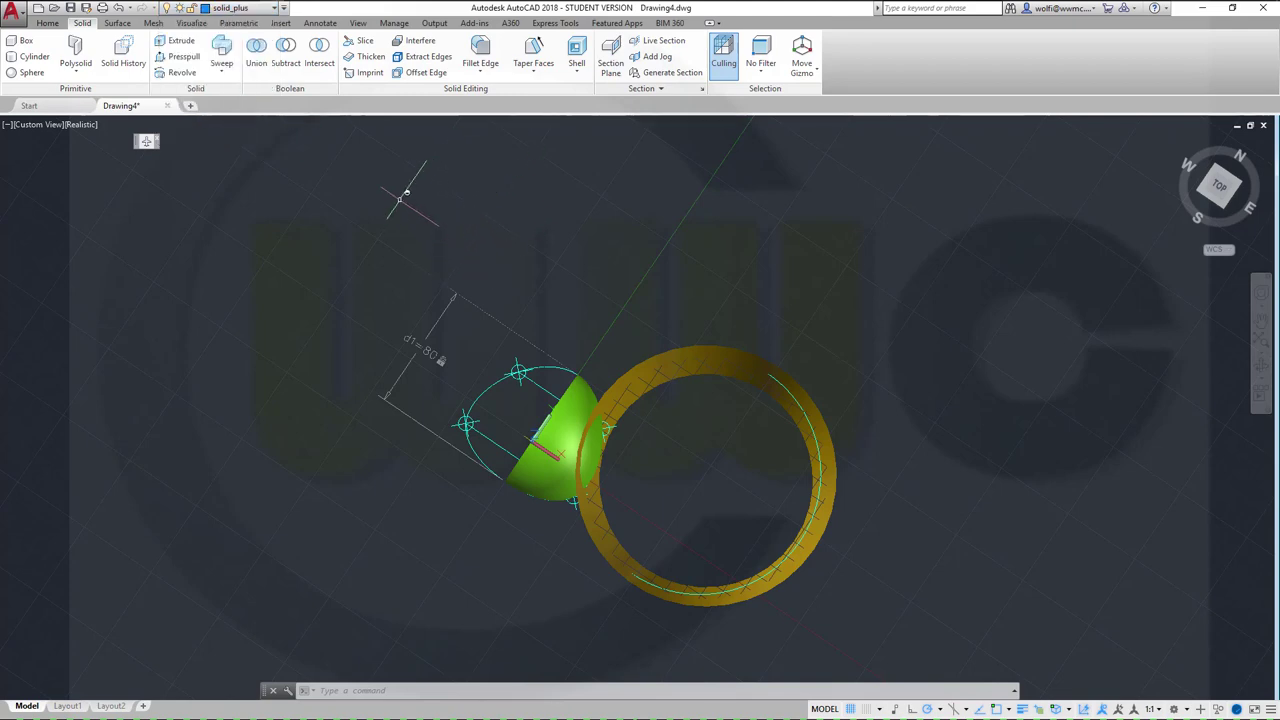
pyautogui.click(117, 23)
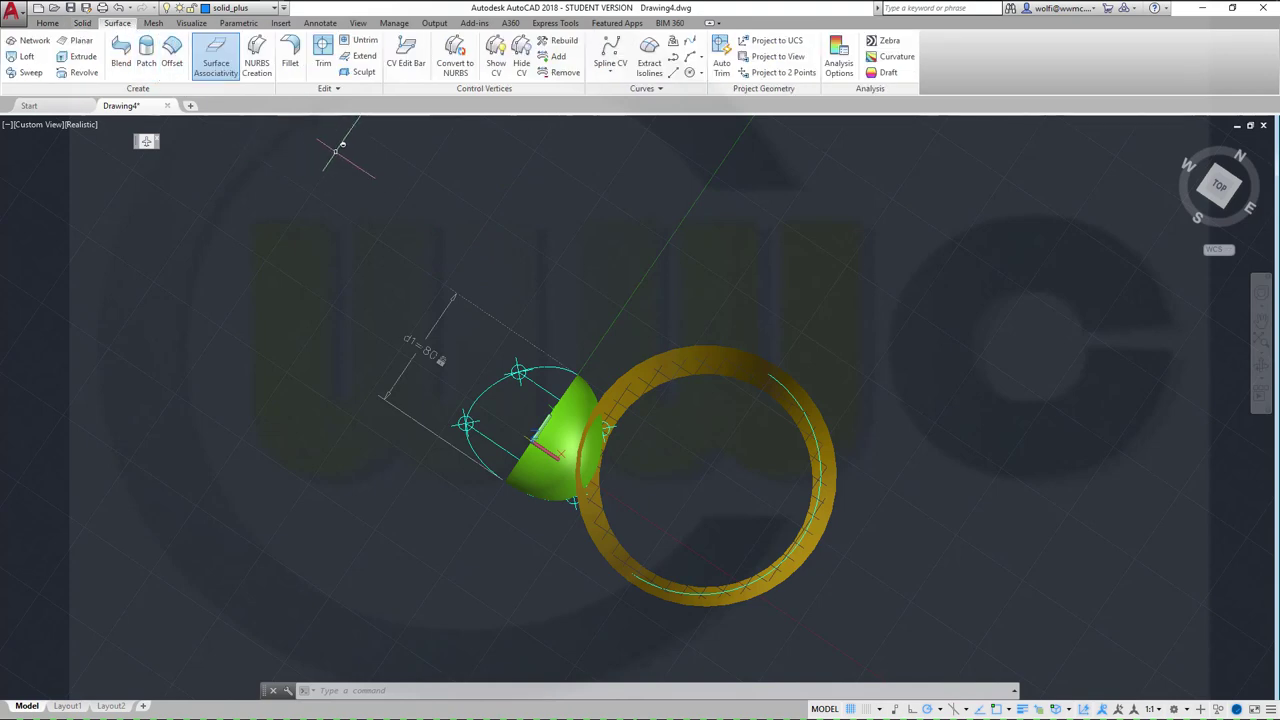
pyautogui.click(172, 55)
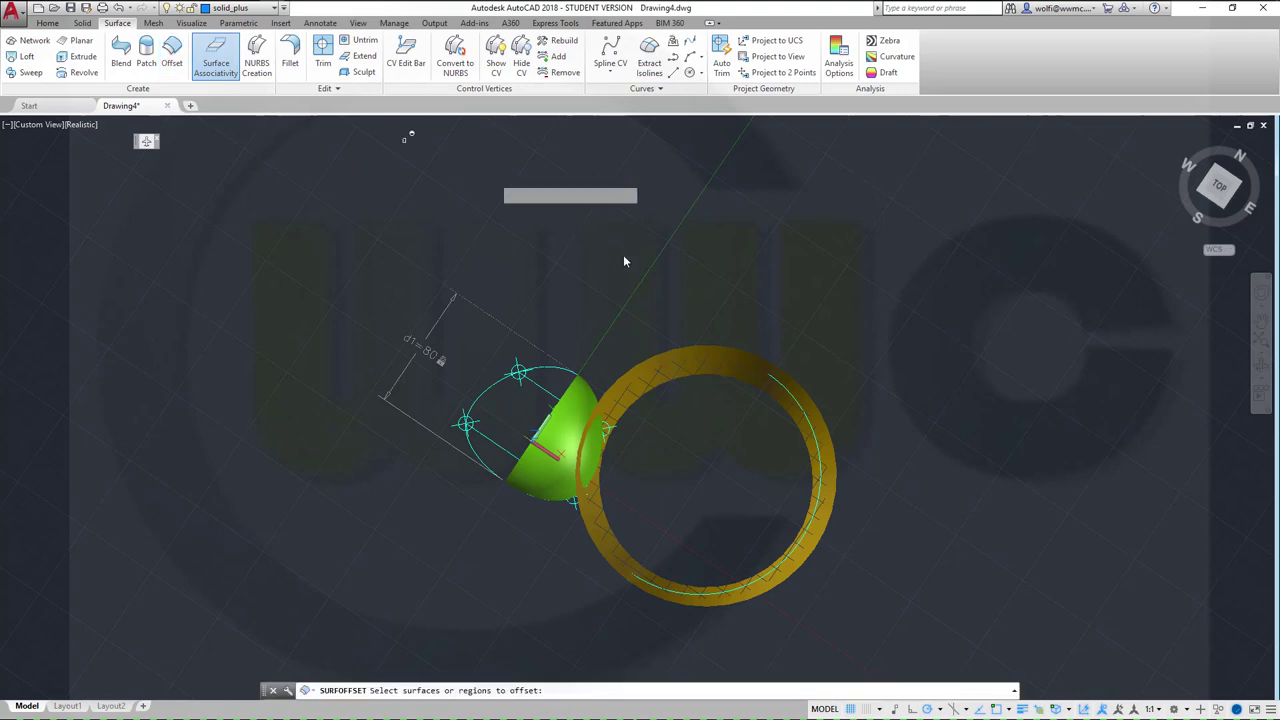
pyautogui.click(704, 349)
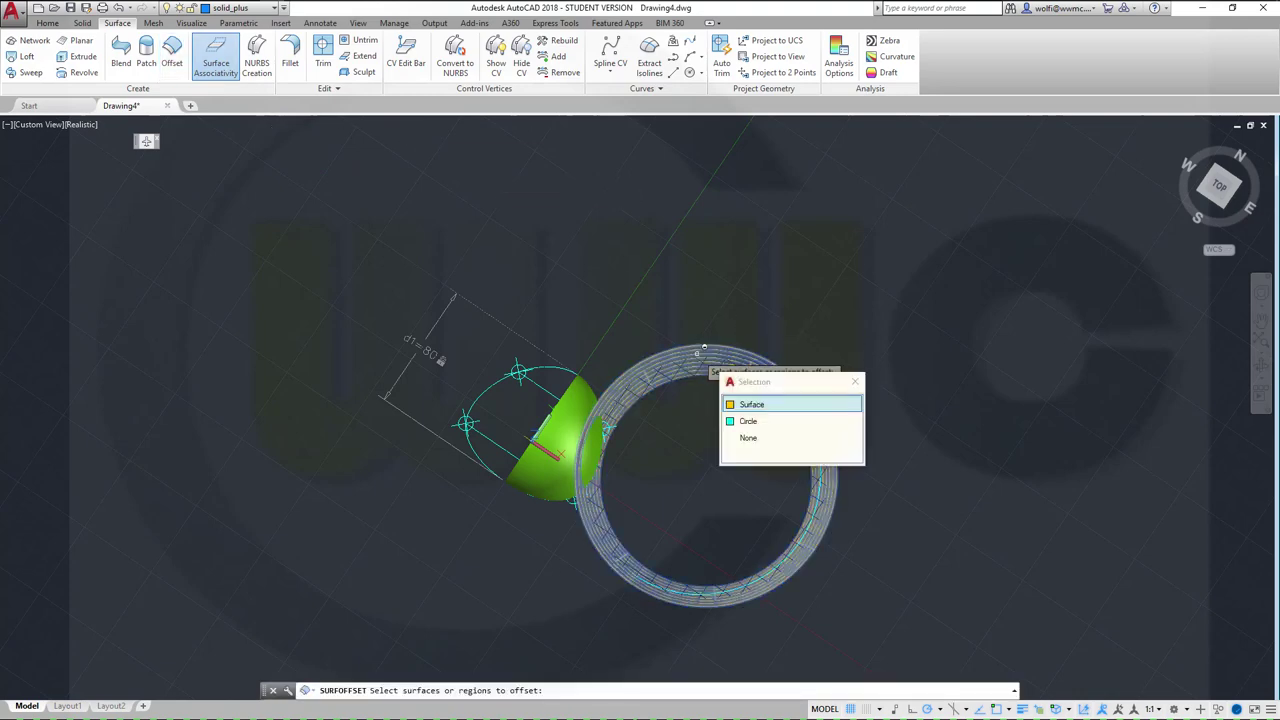
pyautogui.click(744, 405)
pyautogui.press('Return')
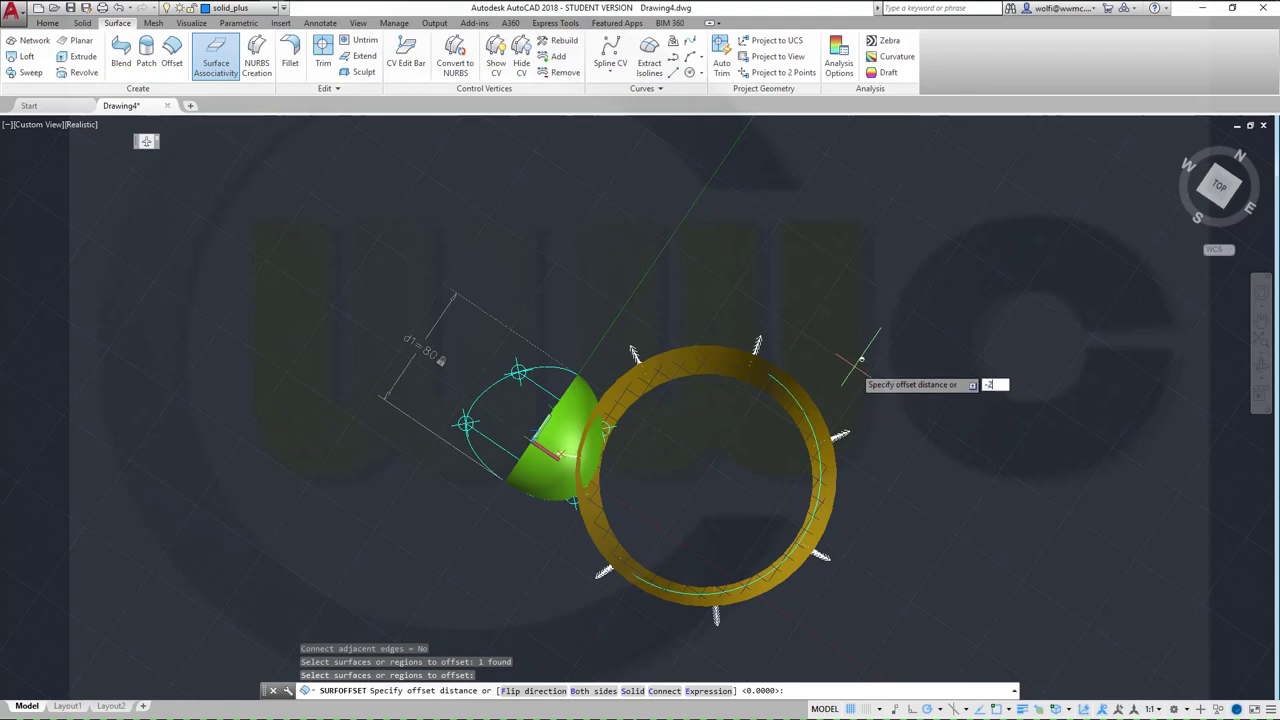
pyautogui.press('Return')
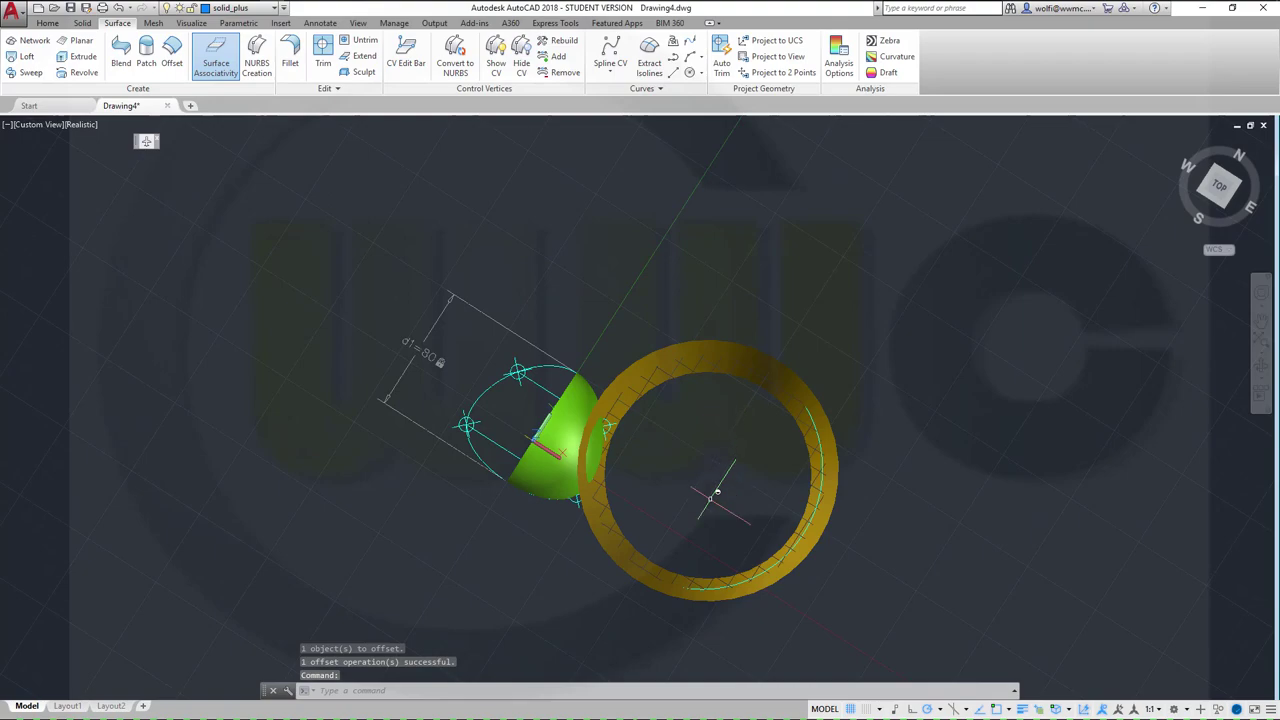
# Step: Assign the inner offset surface to the solid_plus layer and clear the selection
pyautogui.scroll(8, 694, 449)
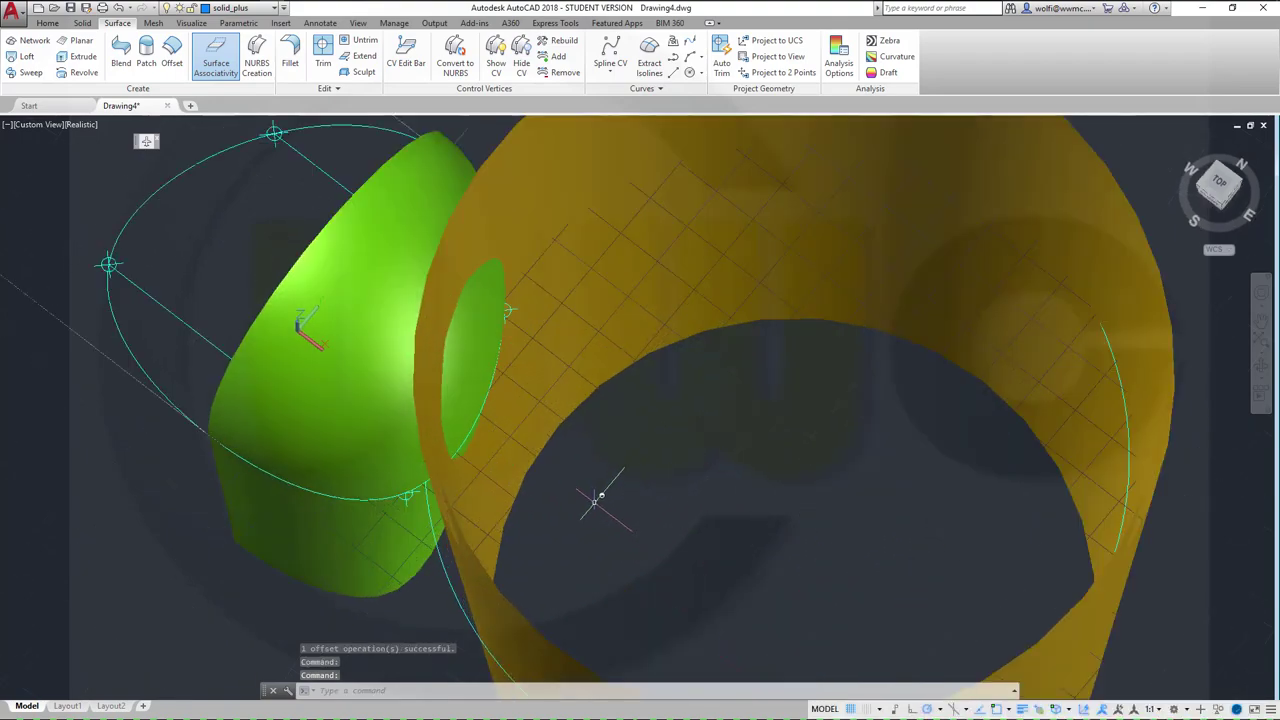
pyautogui.scroll(-5, 596, 497)
pyautogui.click(657, 363)
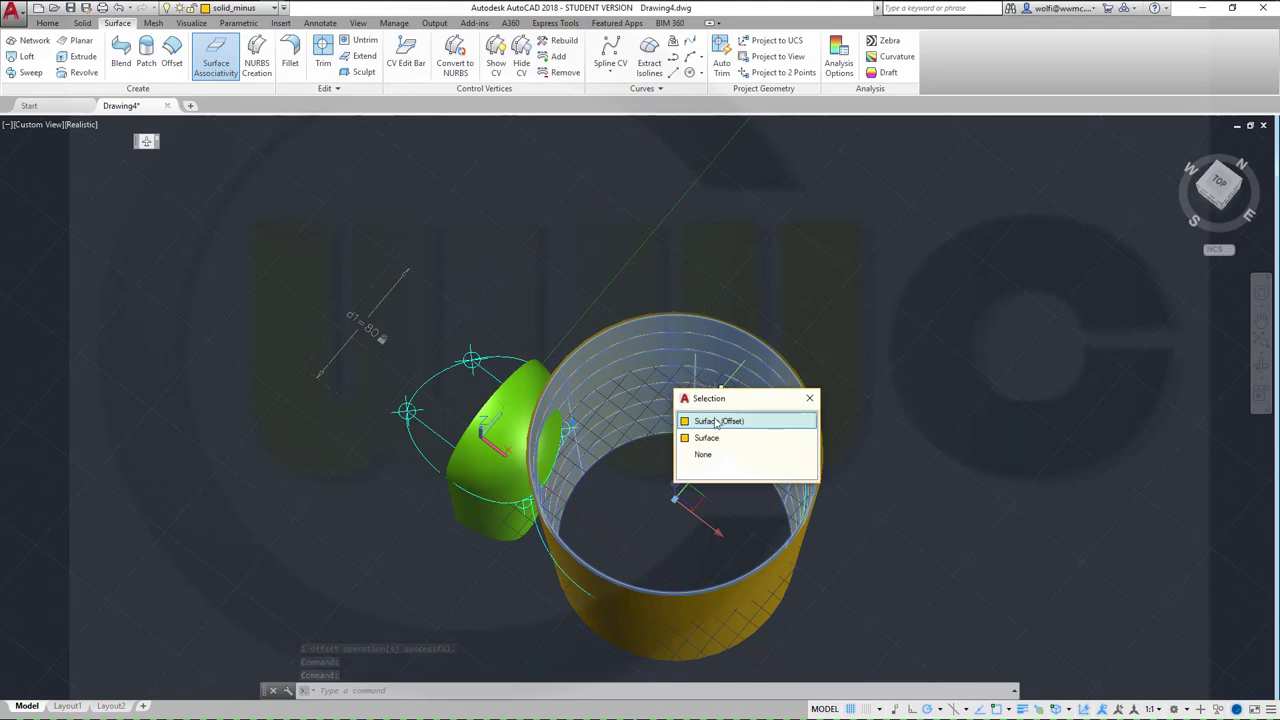
pyautogui.click(717, 421)
pyautogui.click(274, 9)
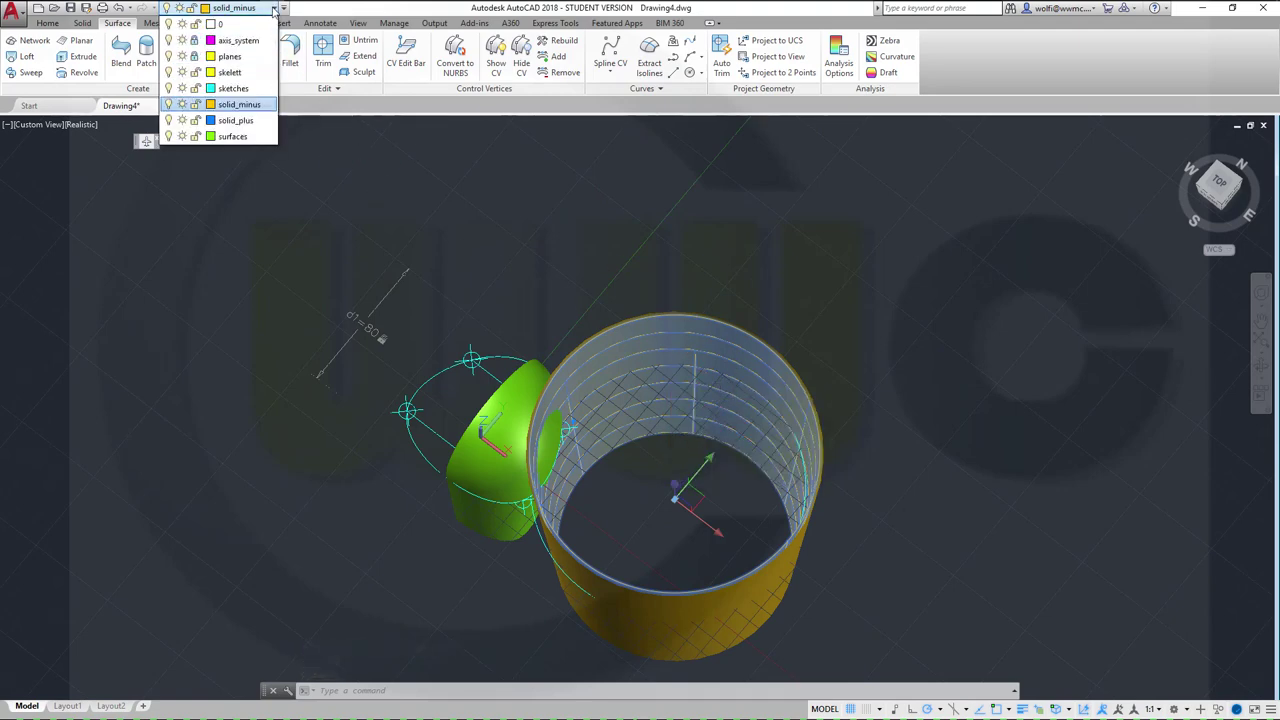
pyautogui.click(236, 120)
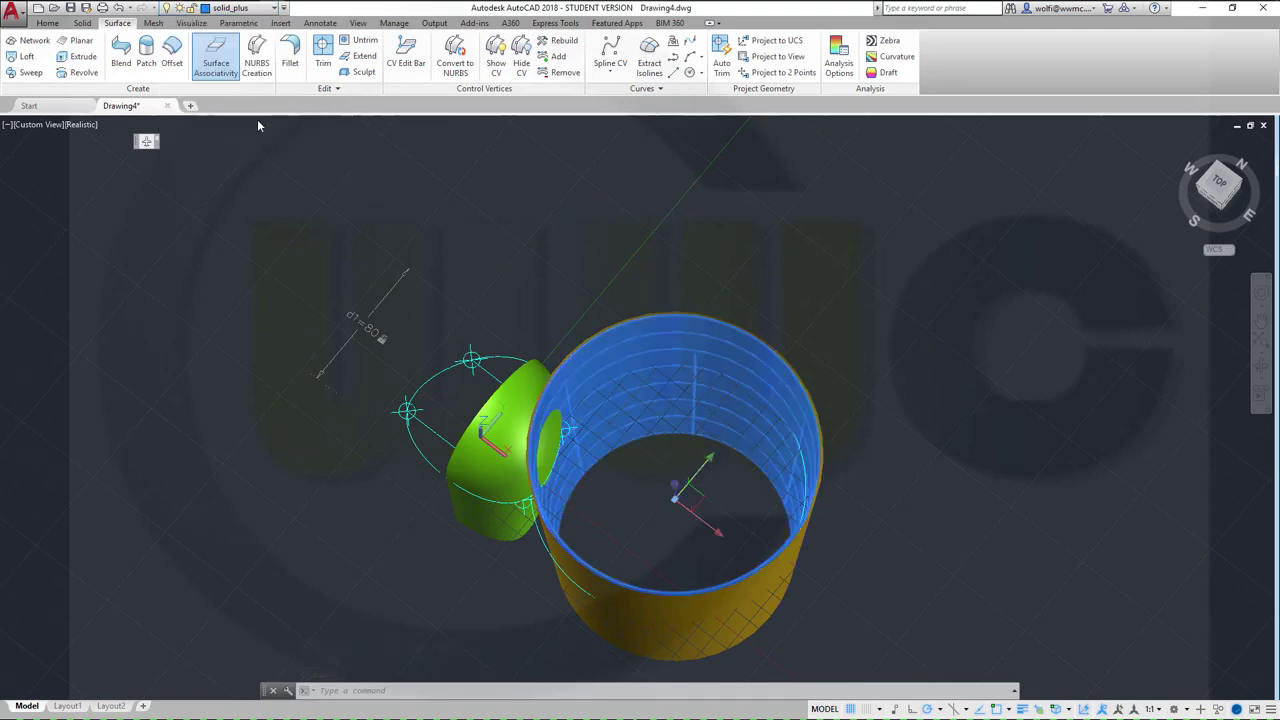
pyautogui.press('Escape')
# Step: Make surfaces the current layer and turn off the solid_plus layer
pyautogui.keyDown('shift'); pyautogui.moveTo(345, 378); pyautogui.dragTo(387, 472, button='middle'); pyautogui.keyUp('shift')
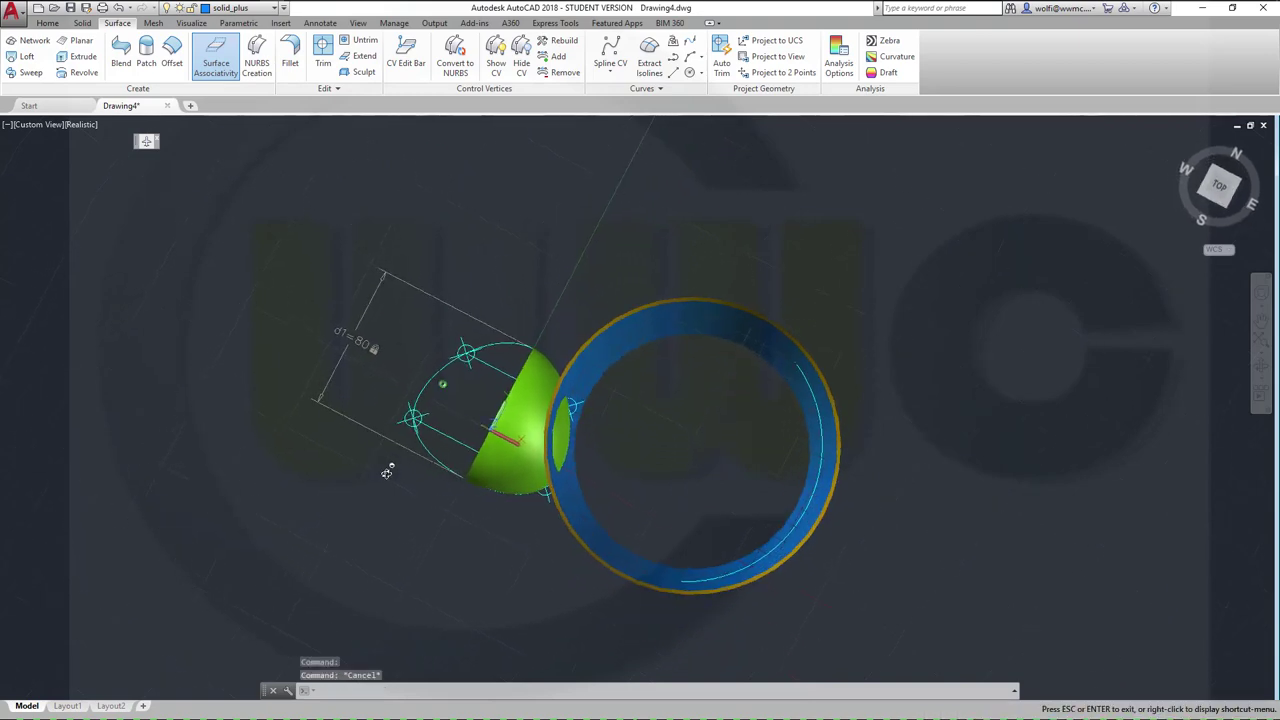
pyautogui.click(275, 10)
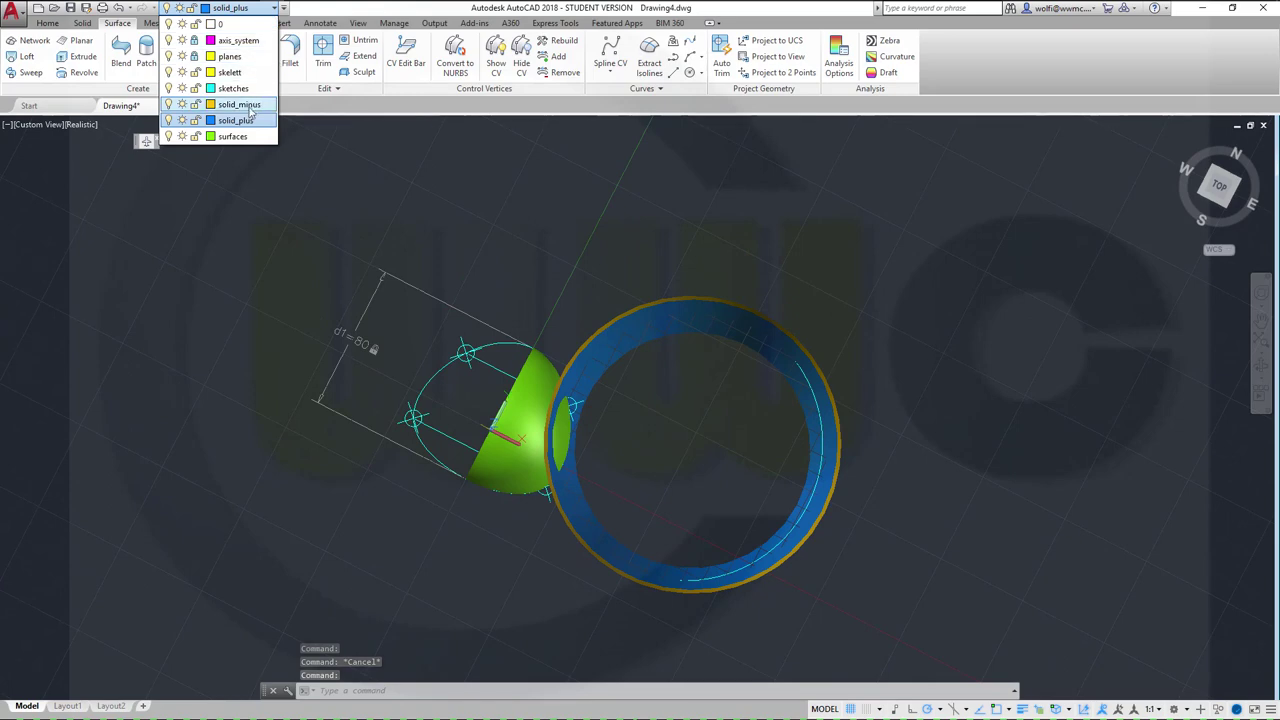
pyautogui.click(235, 136)
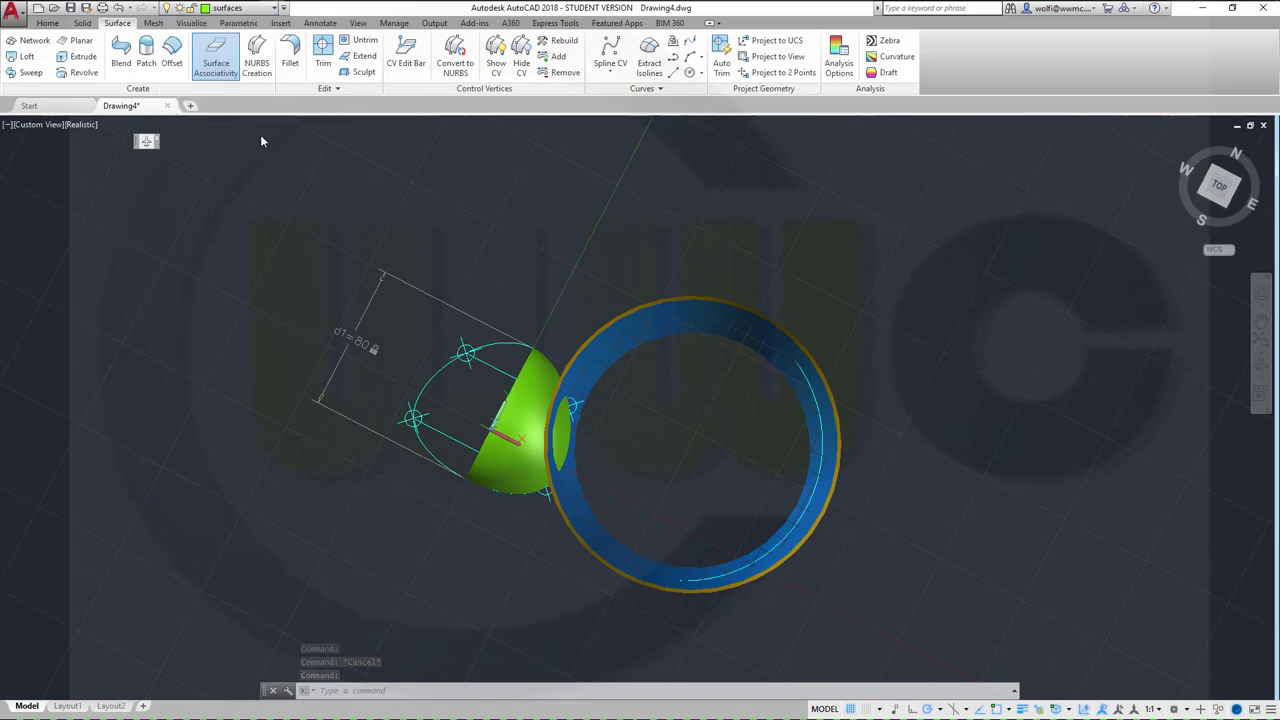
pyautogui.click(275, 10)
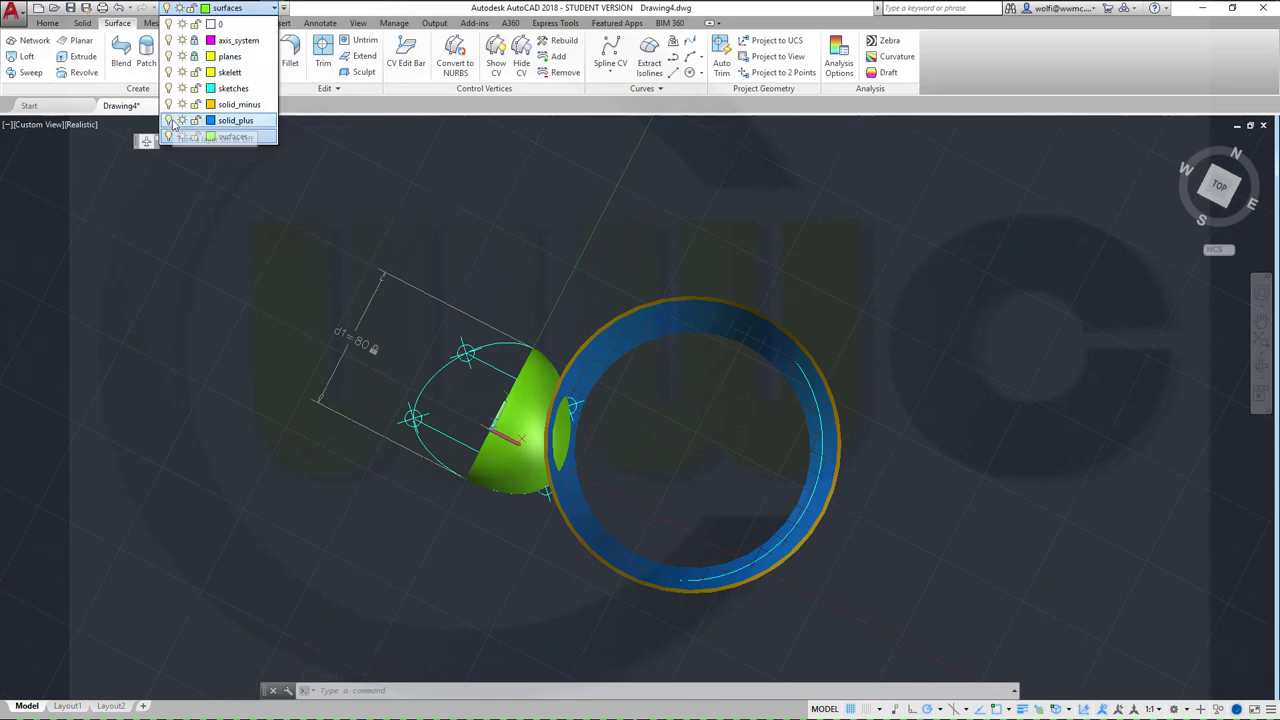
pyautogui.click(168, 120)
pyautogui.click(353, 296)
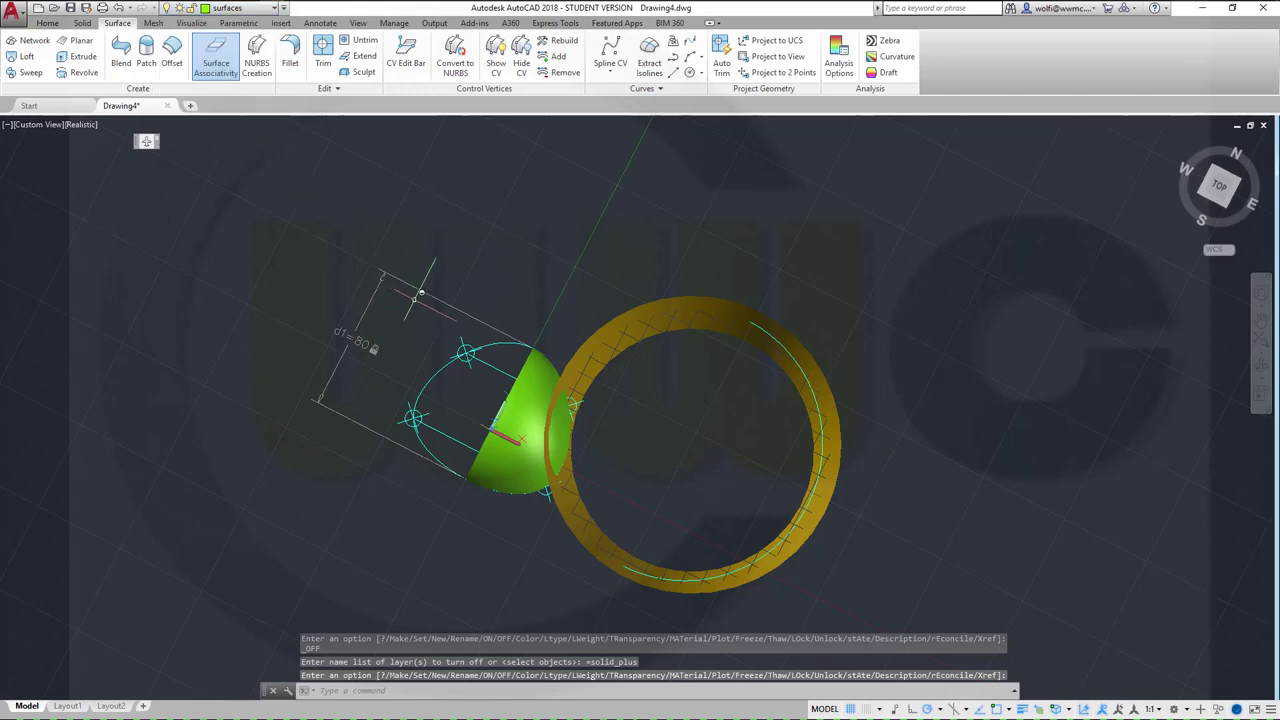
pyautogui.keyDown('shift'); pyautogui.moveTo(421, 293); pyautogui.dragTo(517, 410, button='middle'); pyautogui.keyUp('shift')
pyautogui.press('Return')
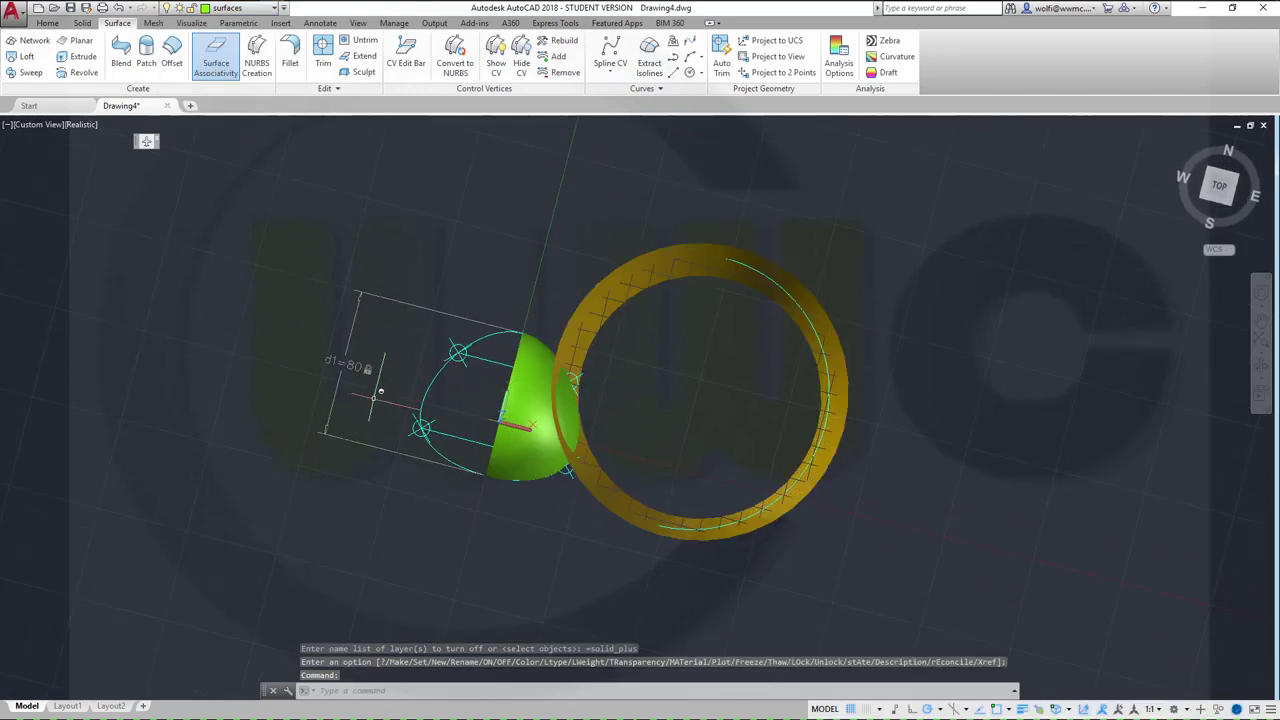
# Step: Trim the green half shell with the circular surface, removing the part of the shell that lies inside the circle
pyautogui.moveTo(445, 213); pyautogui.dragTo(400, 263, button='middle')
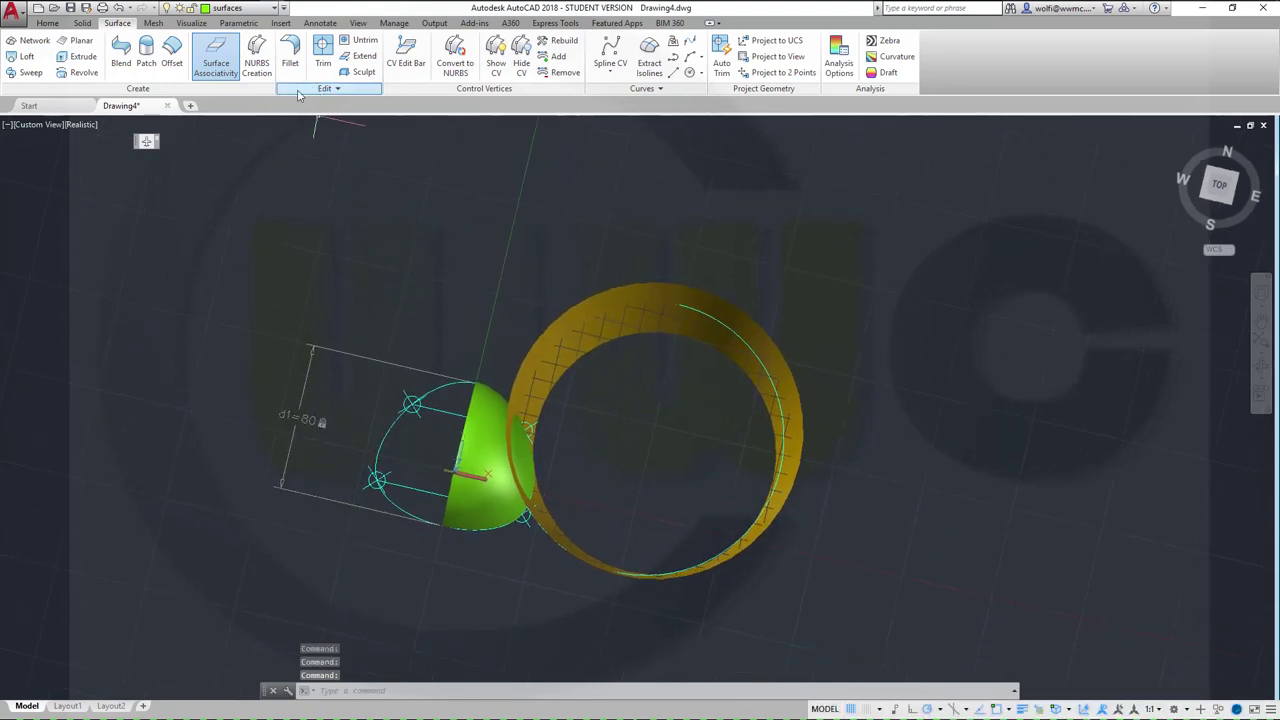
pyautogui.click(323, 55)
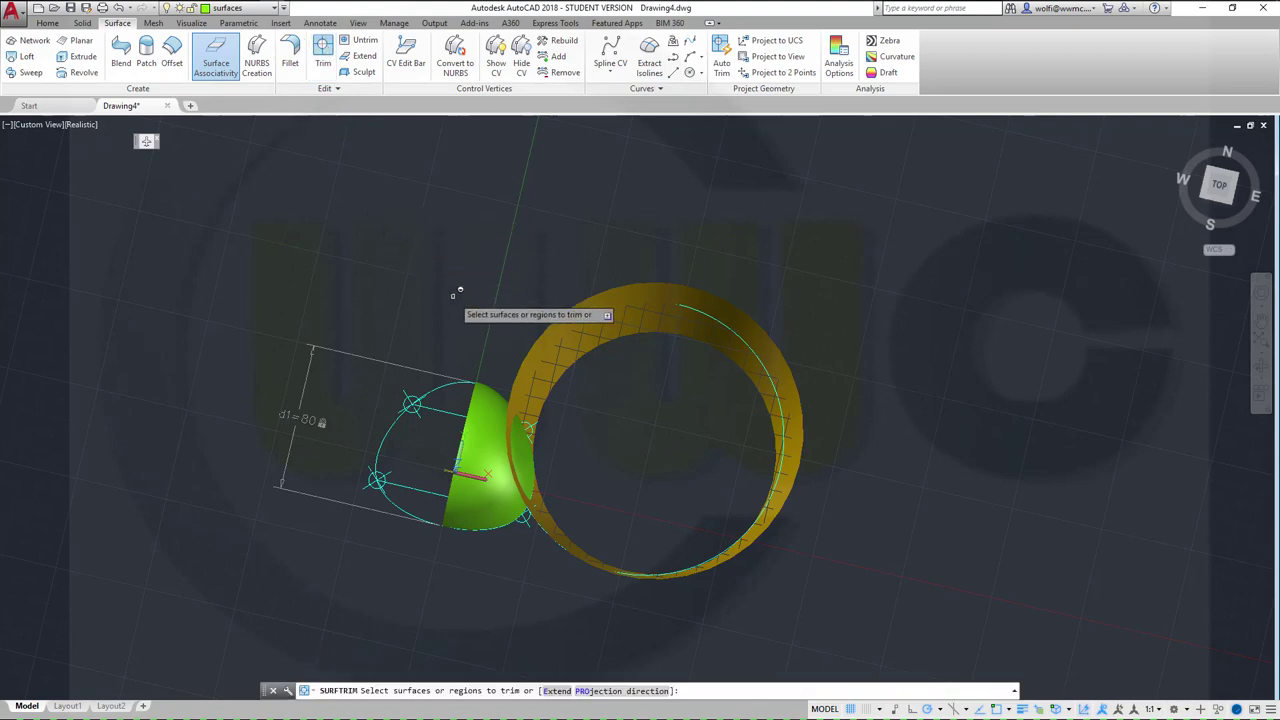
pyautogui.click(489, 421)
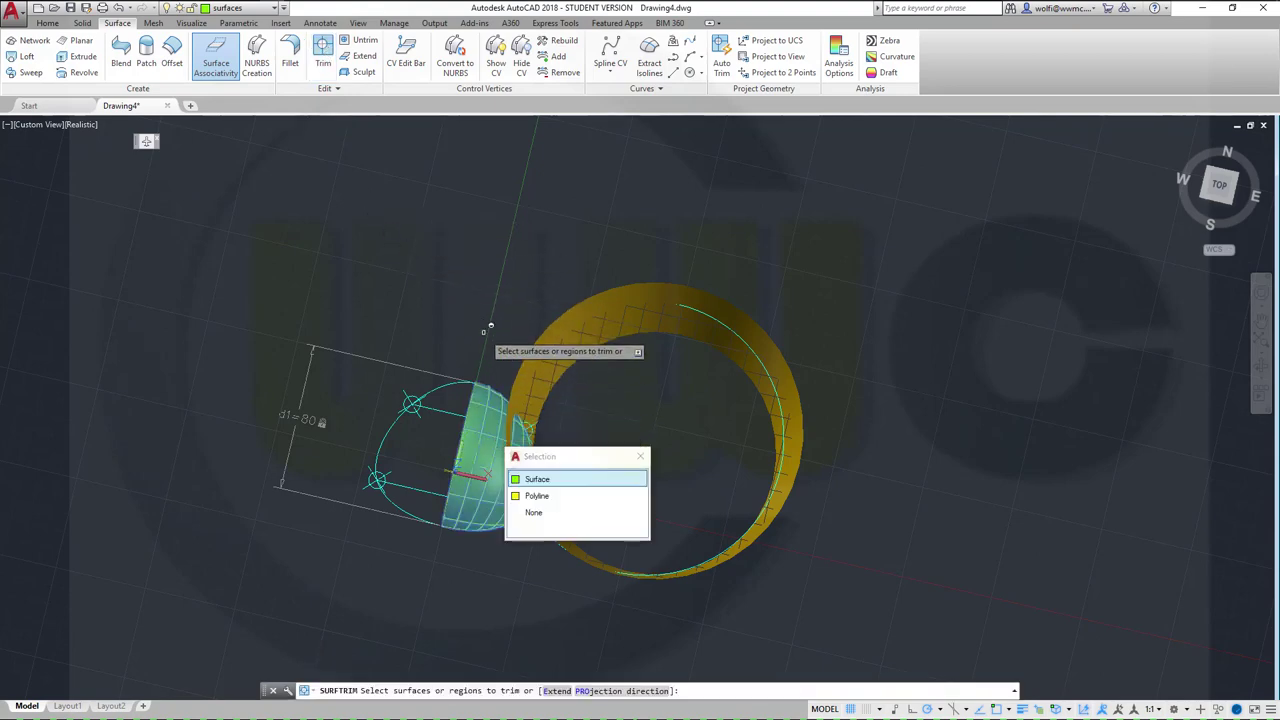
pyautogui.click(538, 480)
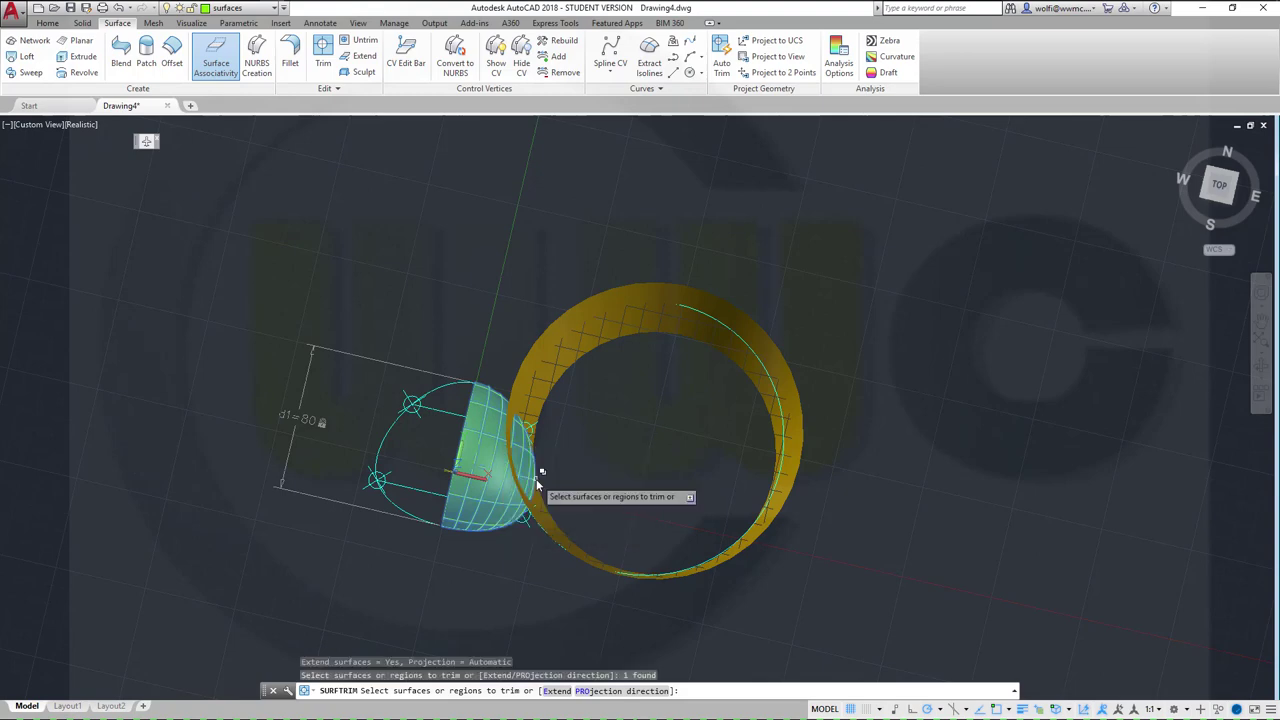
pyautogui.rightClick(527, 233)
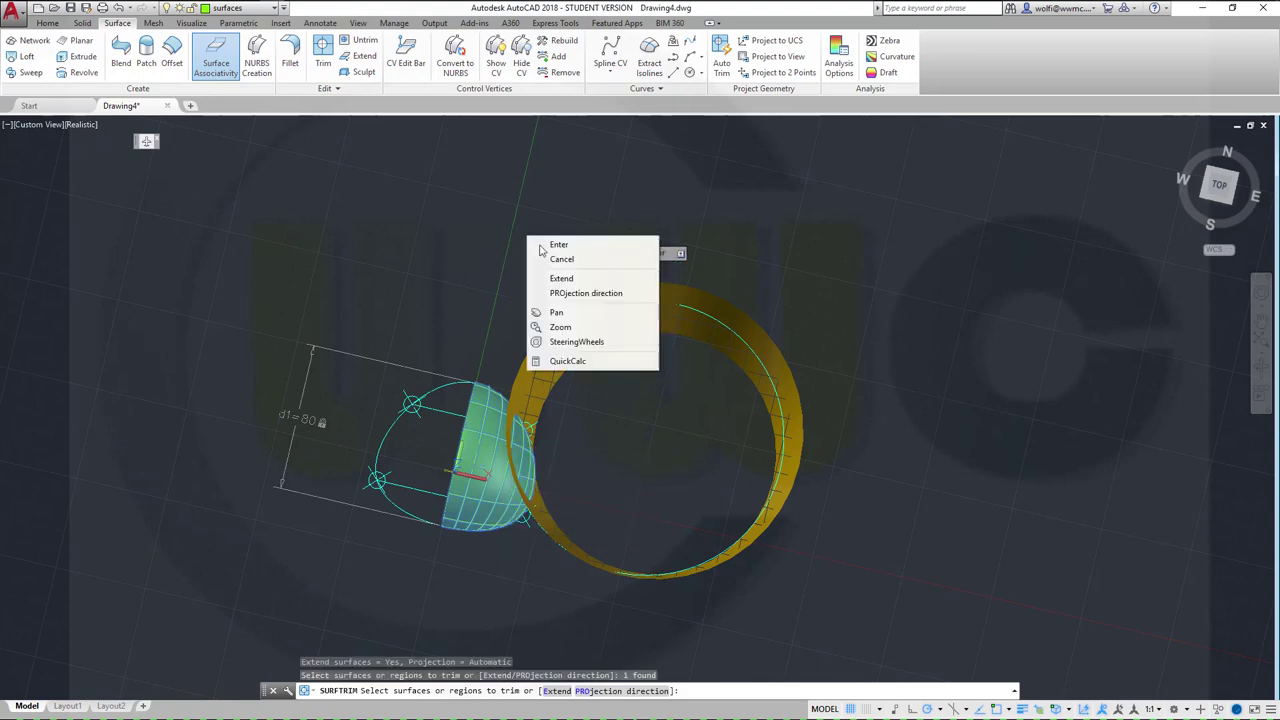
pyautogui.click(559, 245)
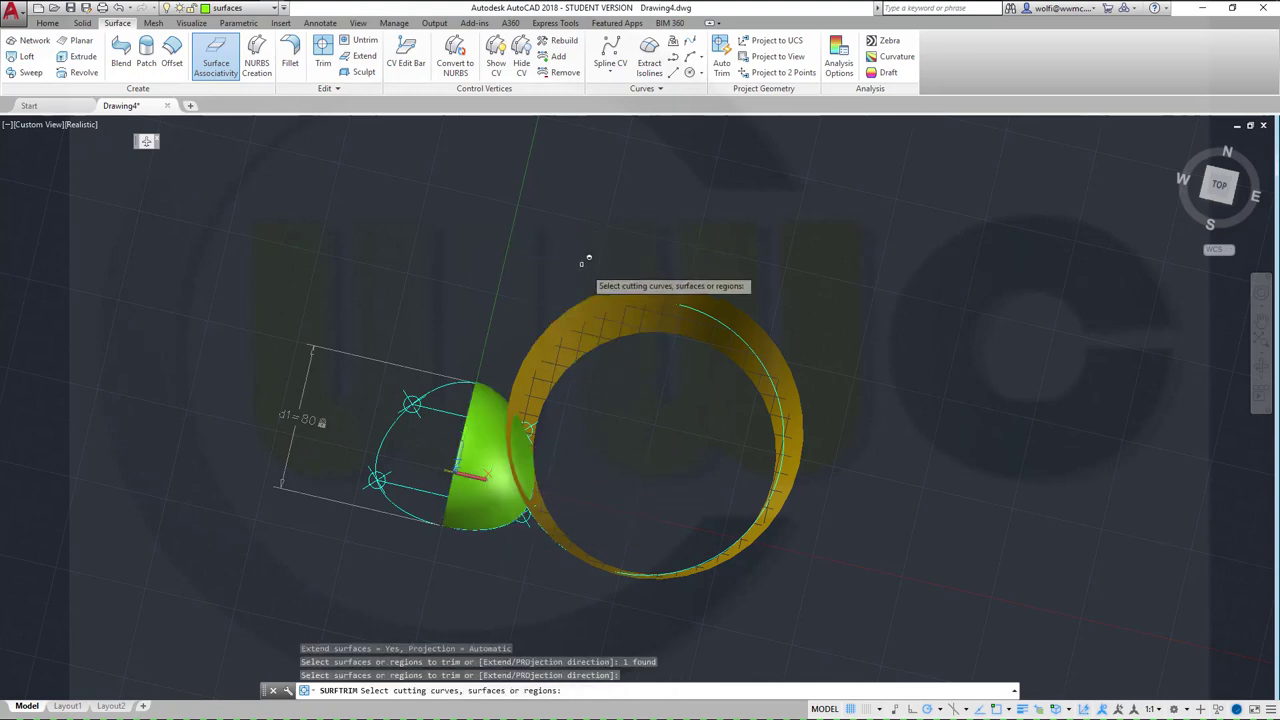
pyautogui.click(619, 306)
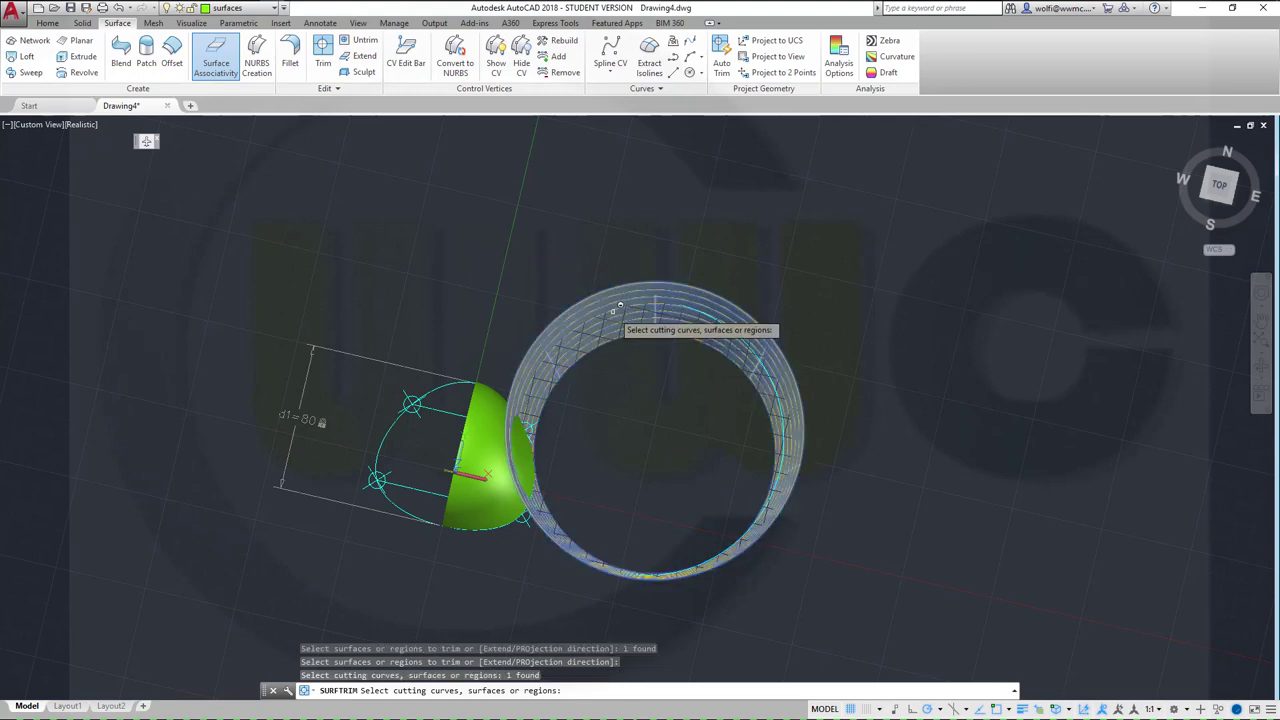
pyautogui.press('Return')
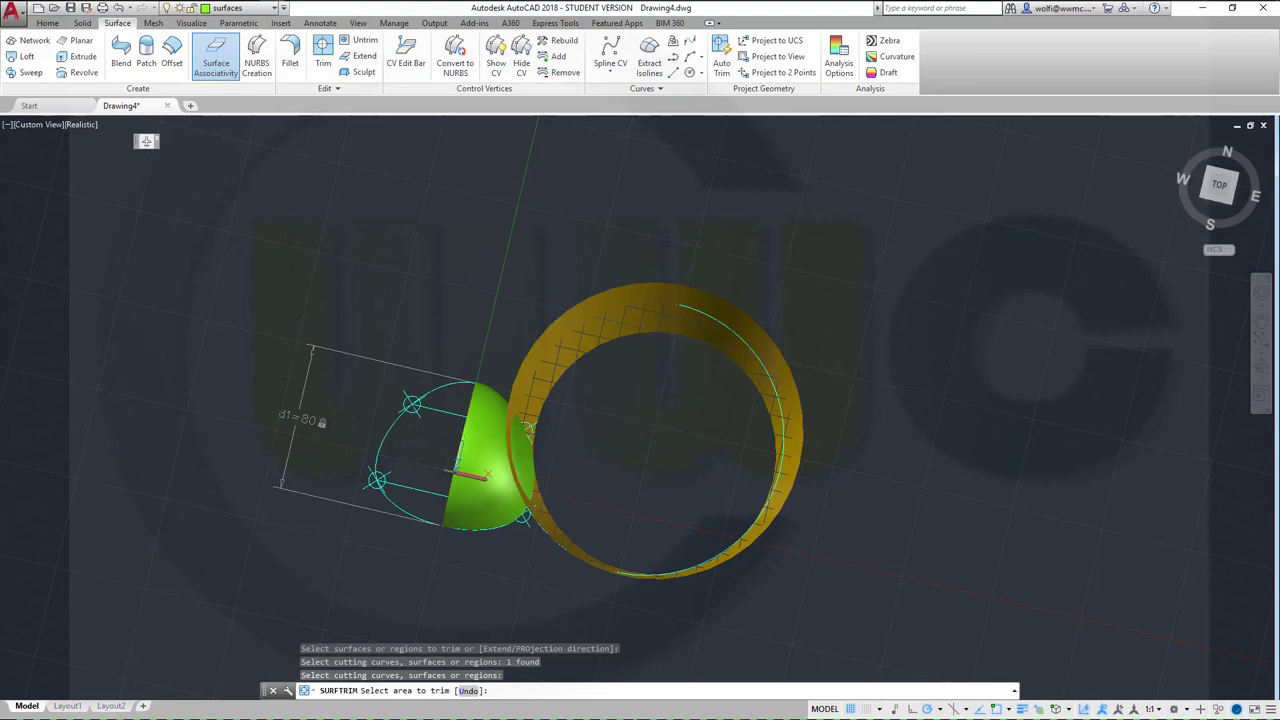
pyautogui.click(393, 418)
pyautogui.moveTo(393, 418)
pyautogui.keyDown('shift'); pyautogui.mouseDown(button='middle')
pyautogui.moveTo(423, 337)
pyautogui.moveTo(400, 410)
pyautogui.mouseUp(button='middle'); pyautogui.keyUp('shift')
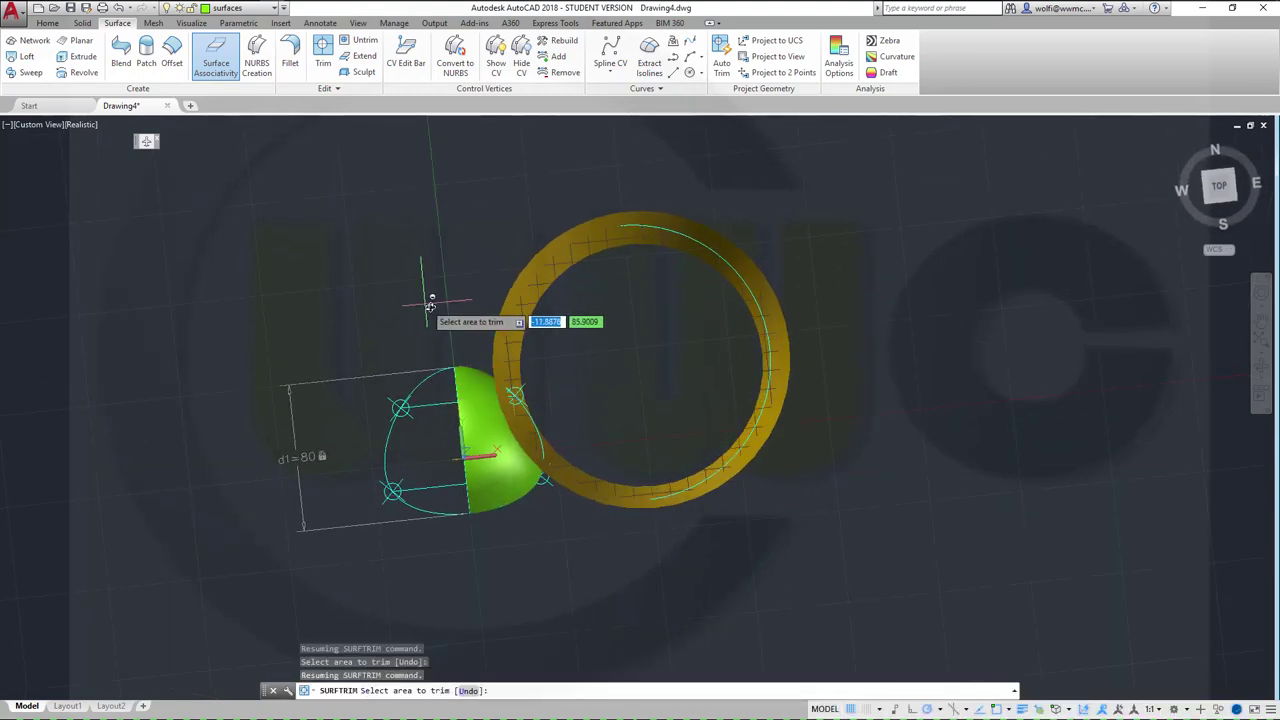
pyautogui.keyDown('shift'); pyautogui.moveTo(423, 294); pyautogui.dragTo(428, 336, button='middle'); pyautogui.keyUp('shift')
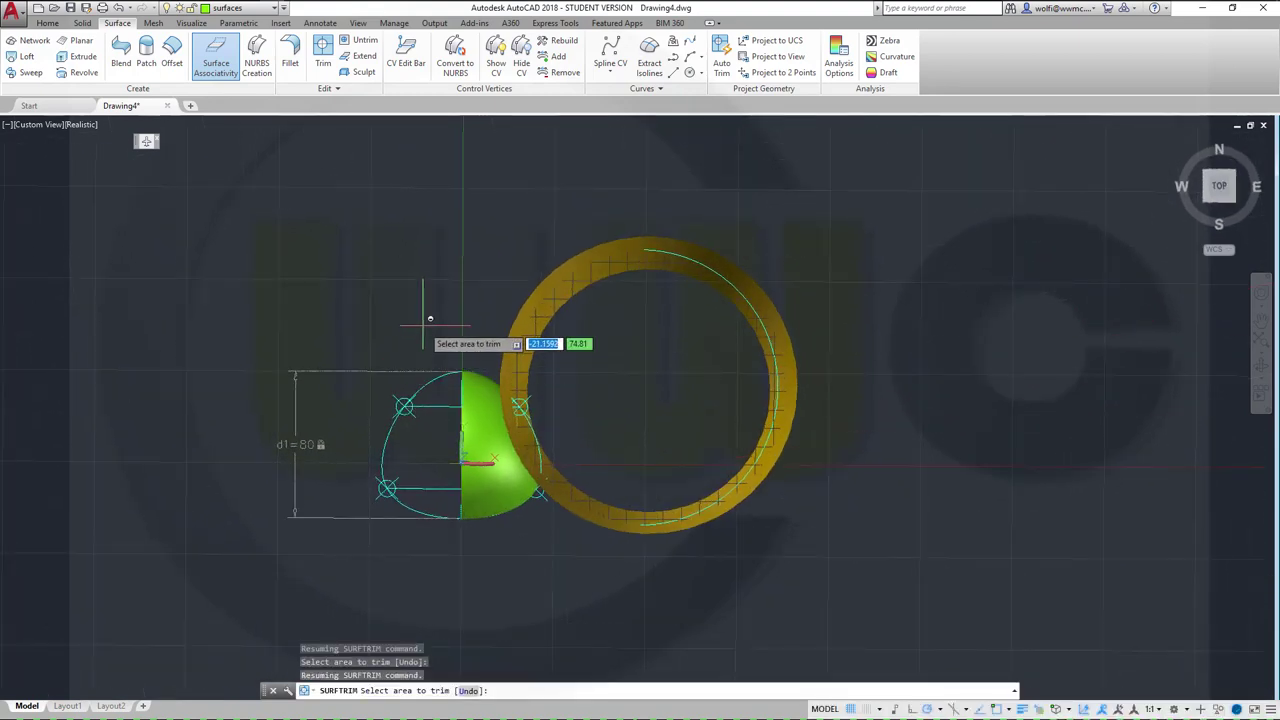
pyautogui.keyDown('shift'); pyautogui.moveTo(440, 330); pyautogui.dragTo(550, 420, button='middle'); pyautogui.keyUp('shift')
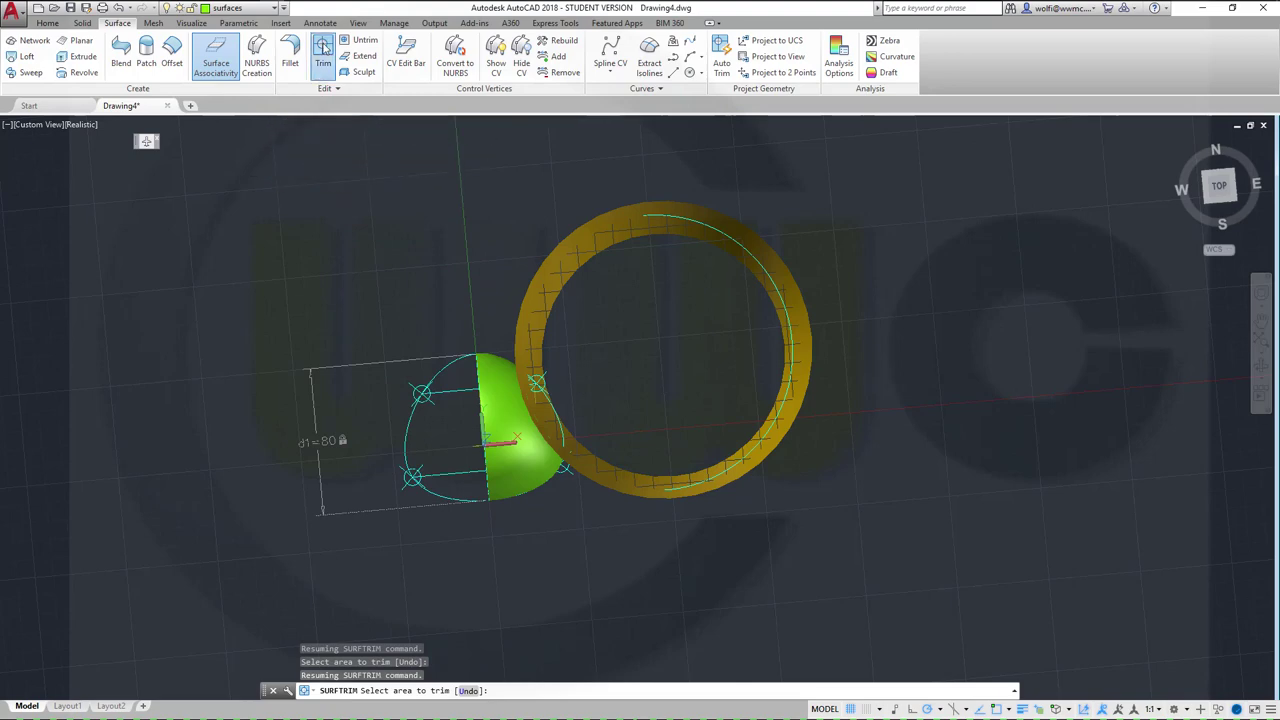
# Step: Trim the circular surface with the half shell as cutting surface, removing everything outside the shell, and end the trimming
pyautogui.click(323, 47)
pyautogui.click(551, 271)
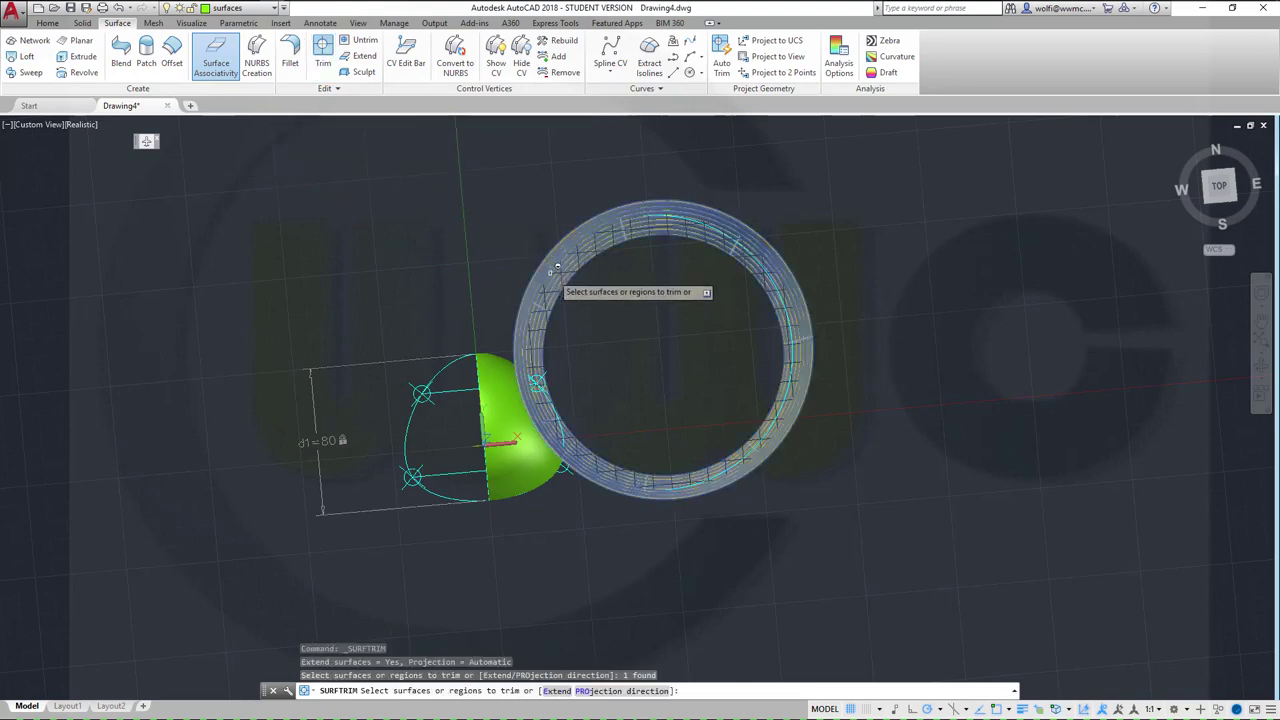
pyautogui.rightClick(419, 263)
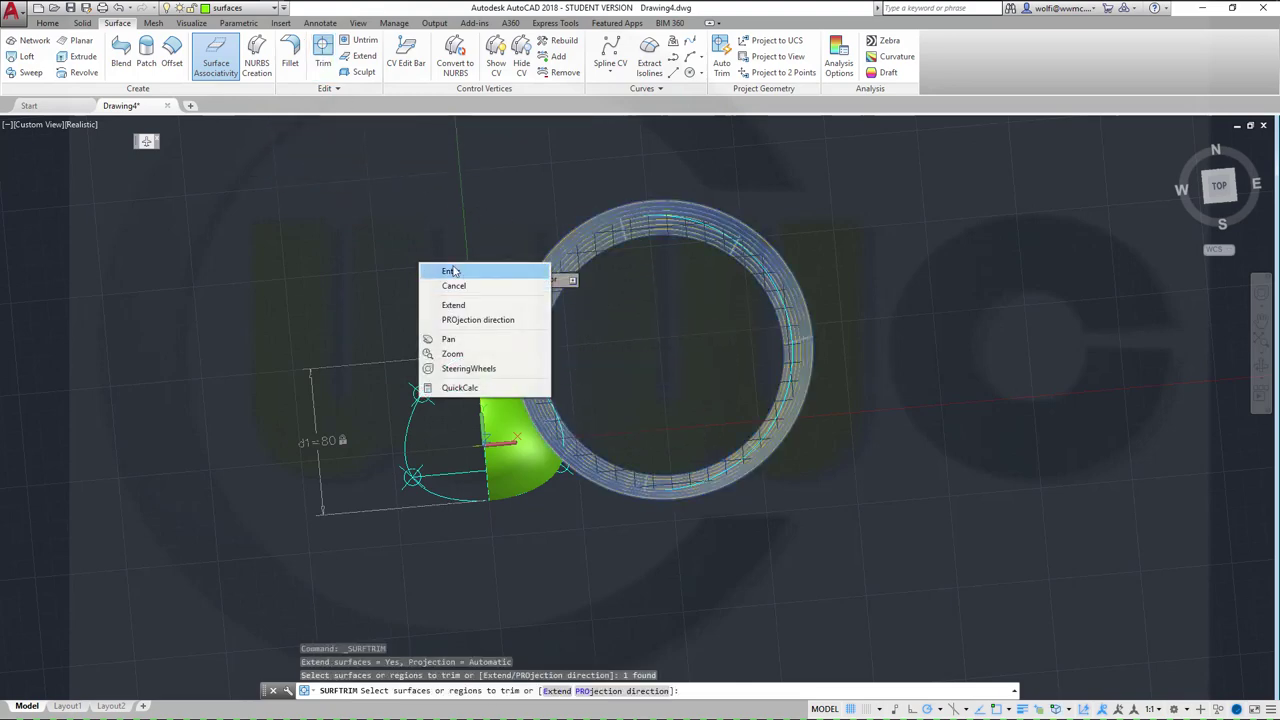
pyautogui.click(451, 271)
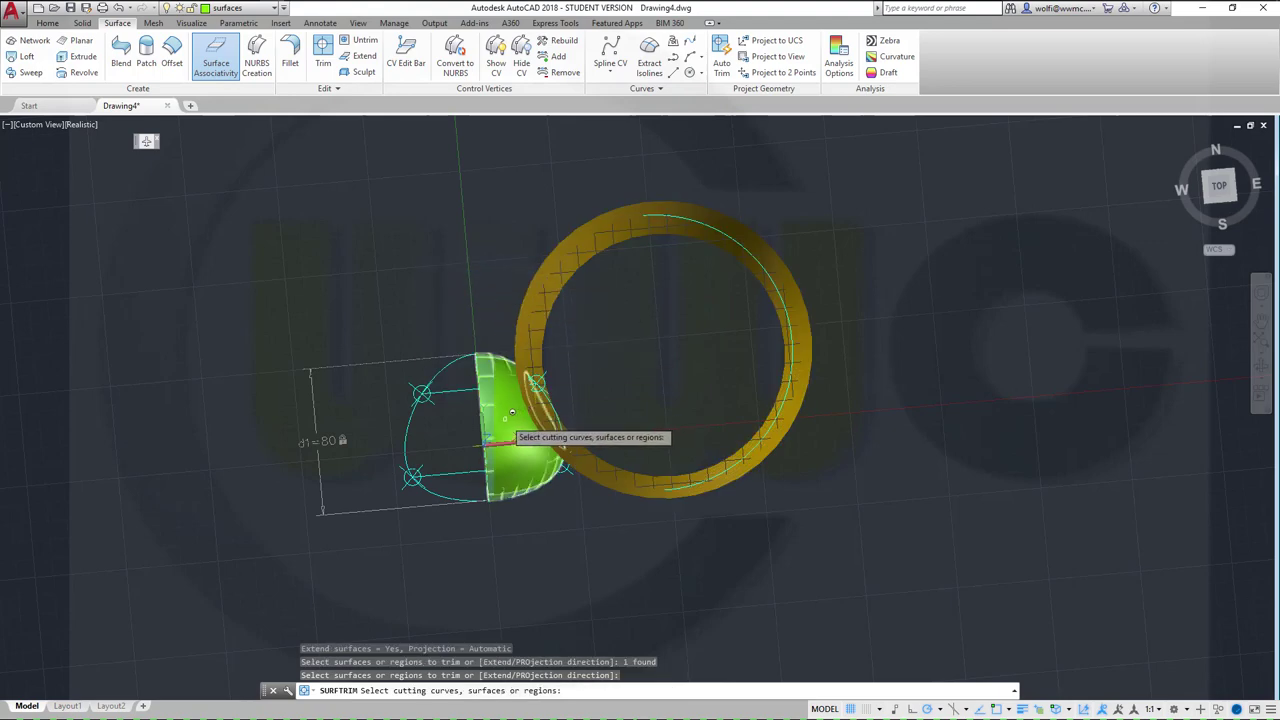
pyautogui.click(511, 411)
pyautogui.press('Return')
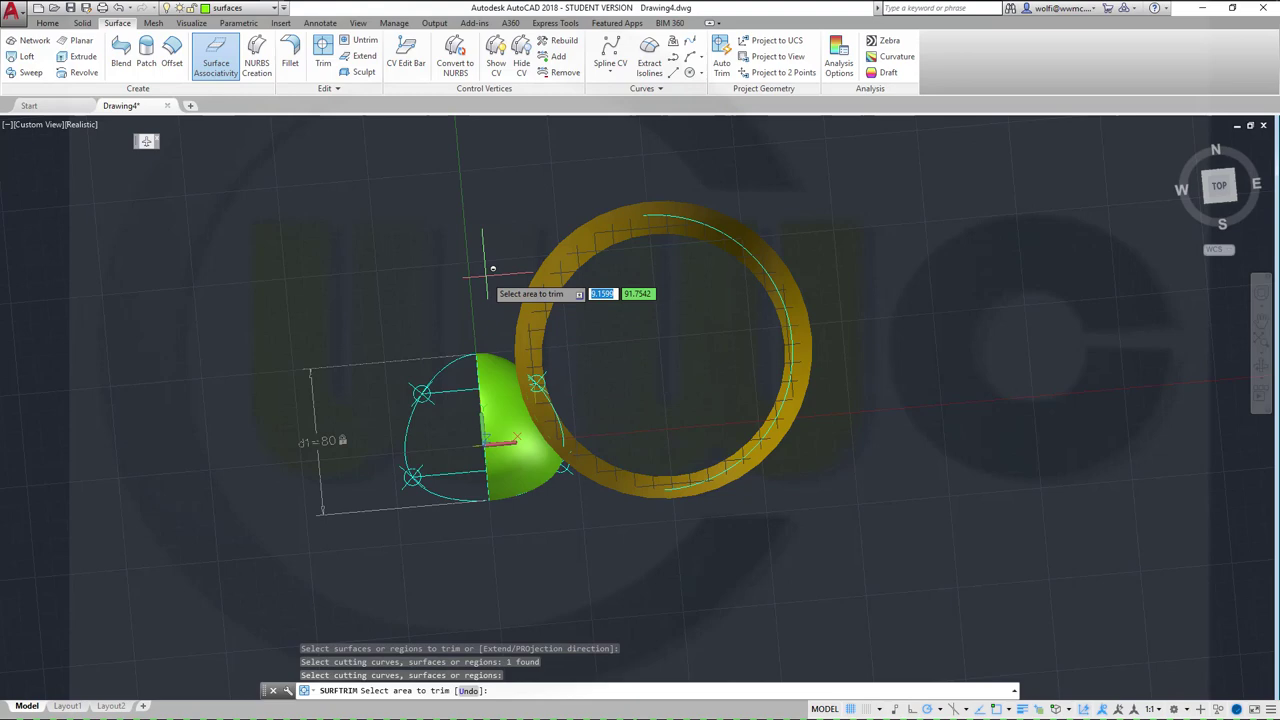
pyautogui.click(573, 248)
pyautogui.keyDown('shift'); pyautogui.moveTo(429, 326); pyautogui.dragTo(471, 271, button='middle'); pyautogui.keyUp('shift')
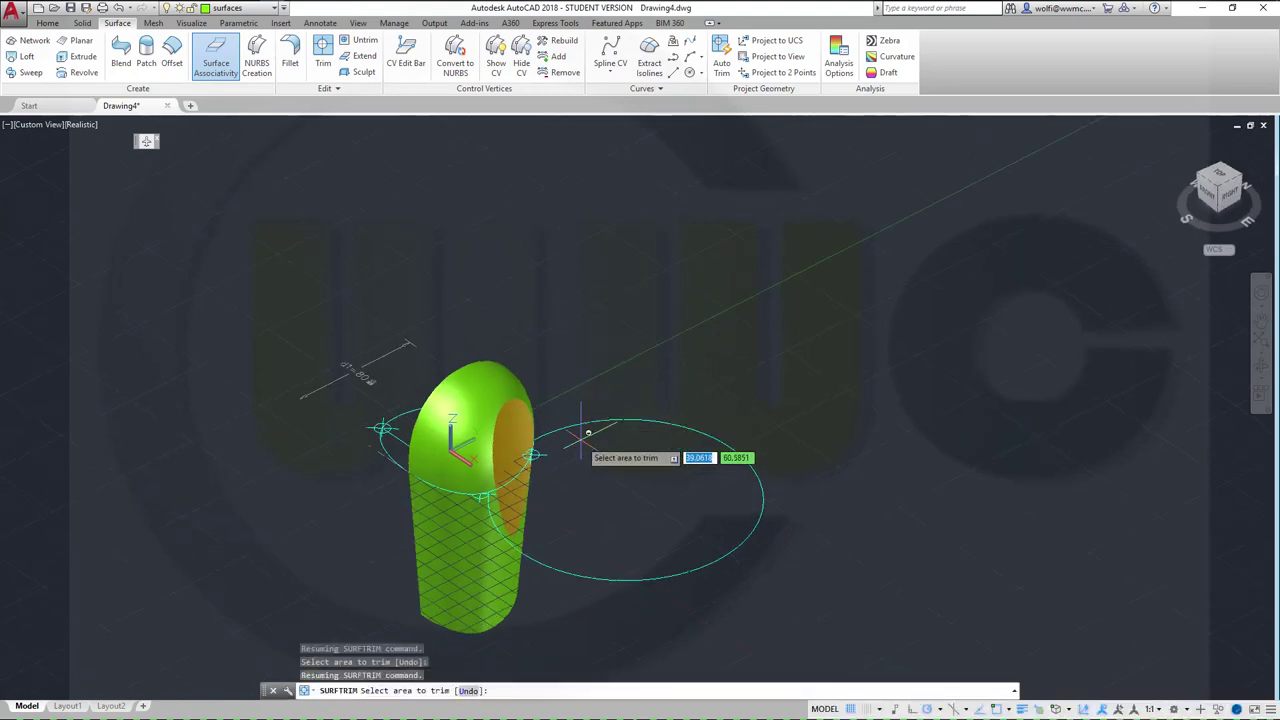
pyautogui.press('Escape')
# Step: Assign the remaining trimmed patch of the circular surface to the surfaces layer and clear the selection
pyautogui.click(530, 460)
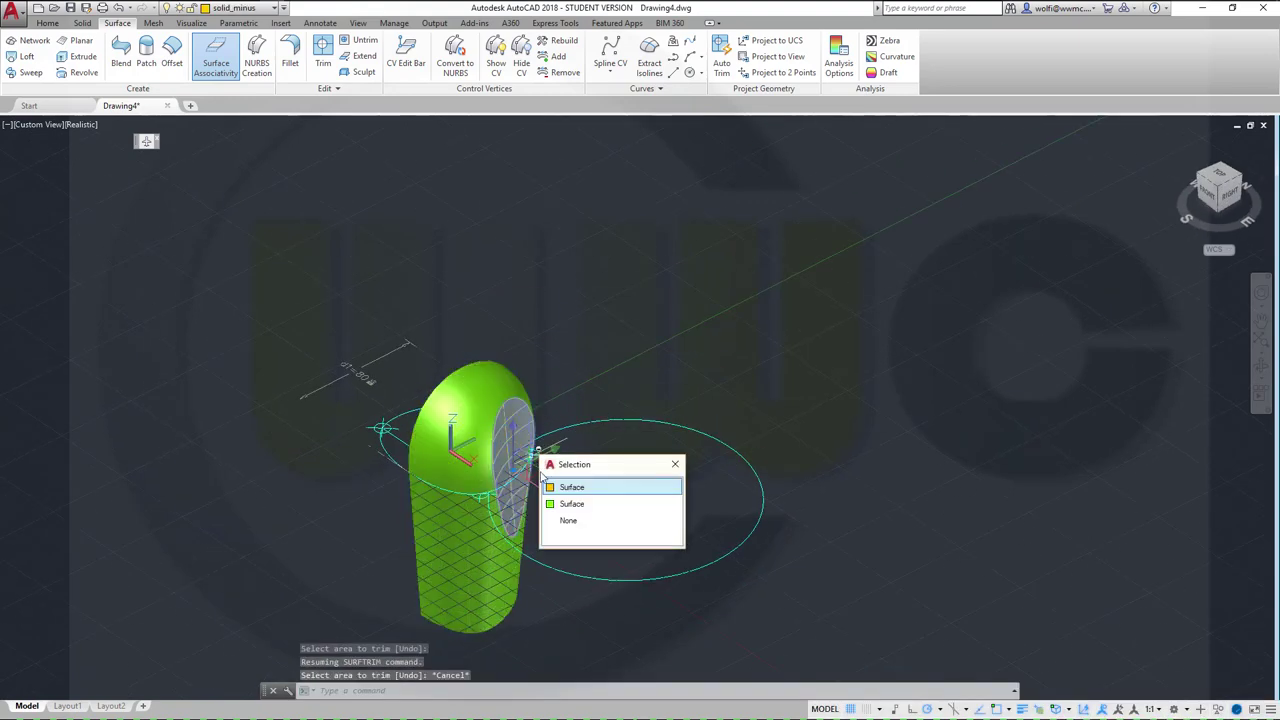
pyautogui.click(567, 487)
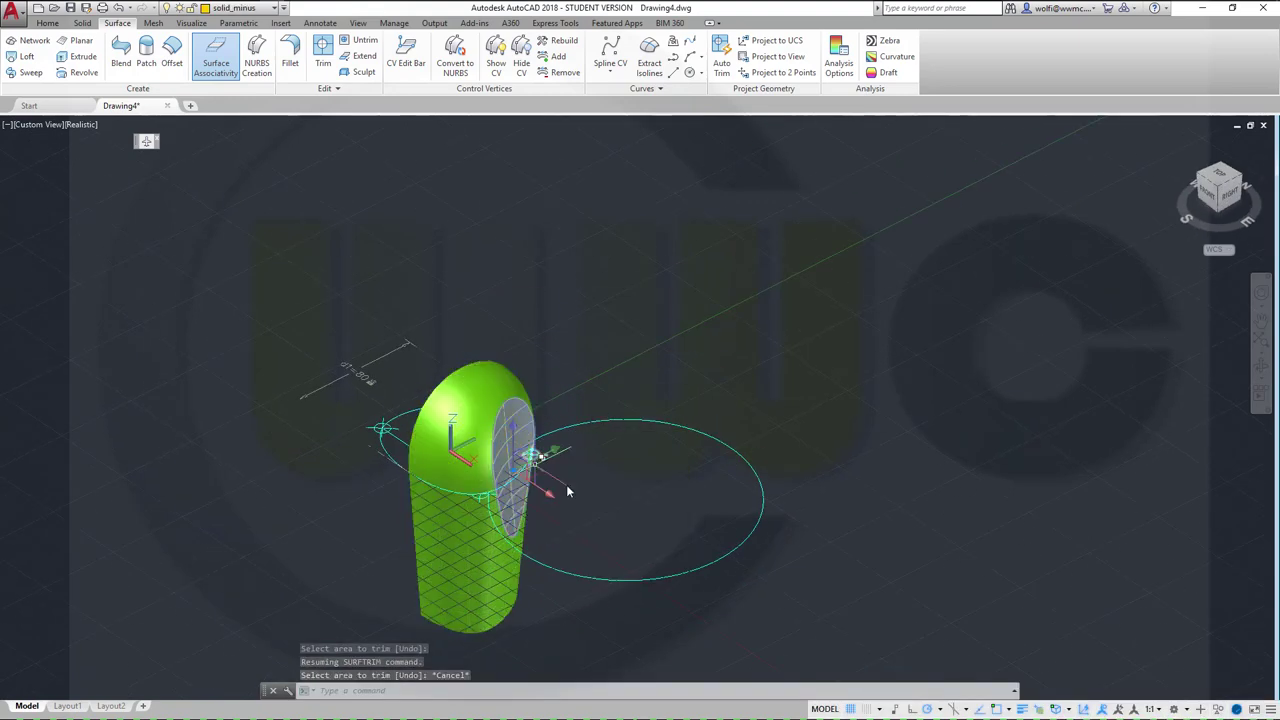
pyautogui.click(273, 8)
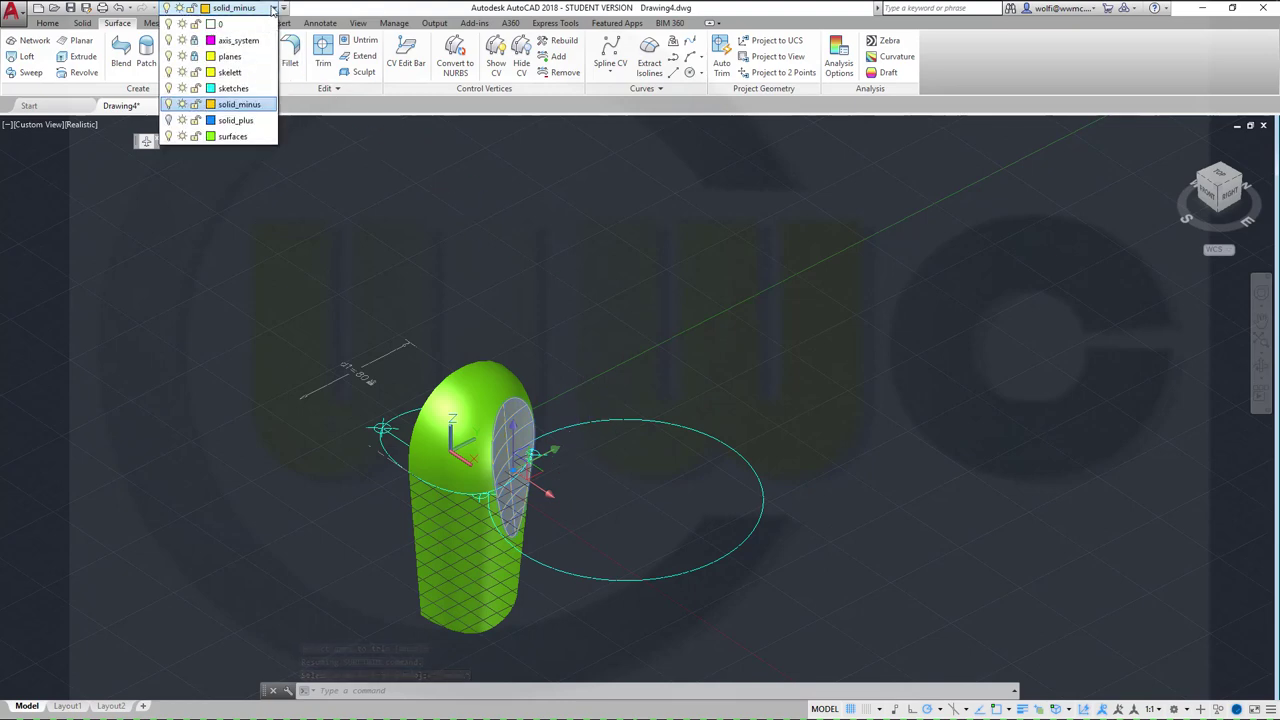
pyautogui.click(234, 136)
pyautogui.press('Escape')
pyautogui.press('Escape')
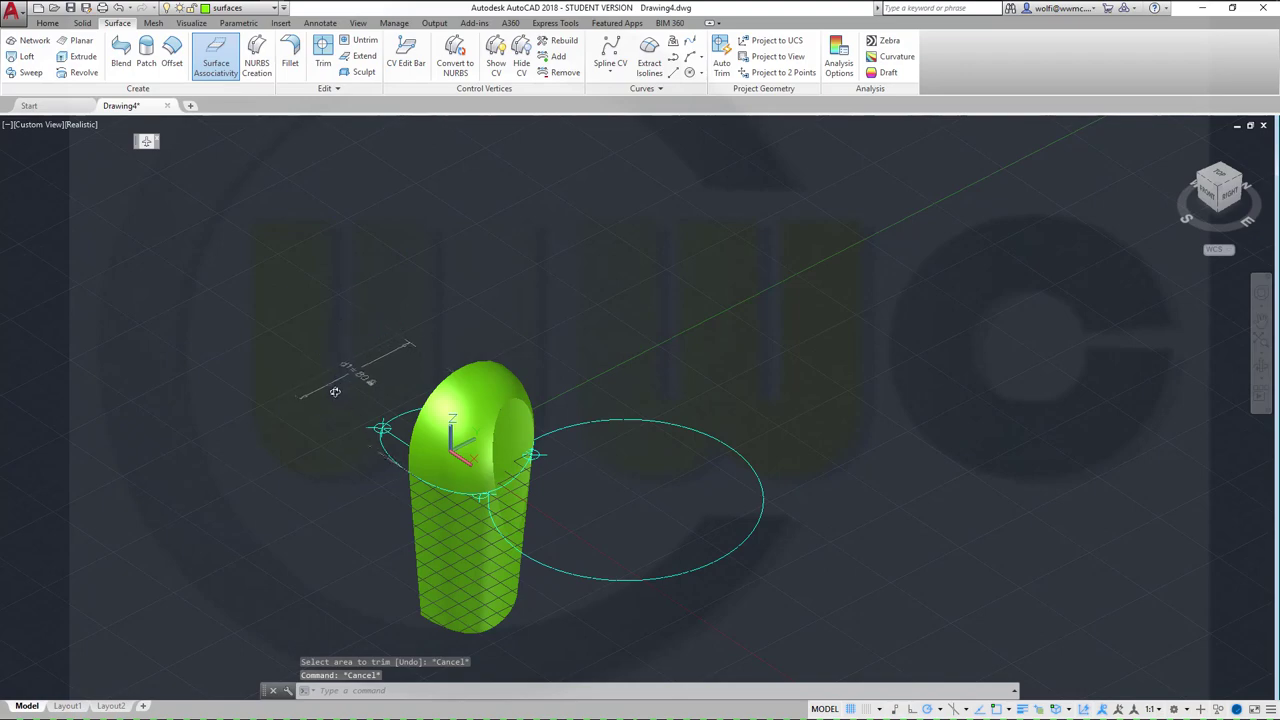
# Step: Rotate the UCS 90 degrees about its Y axis and deselect it
pyautogui.keyDown('shift'); pyautogui.moveTo(335, 391); pyautogui.dragTo(457, 528, button='middle'); pyautogui.keyUp('shift')
pyautogui.keyDown('shift'); pyautogui.moveTo(371, 320); pyautogui.dragTo(543, 274, button='middle'); pyautogui.keyUp('shift')
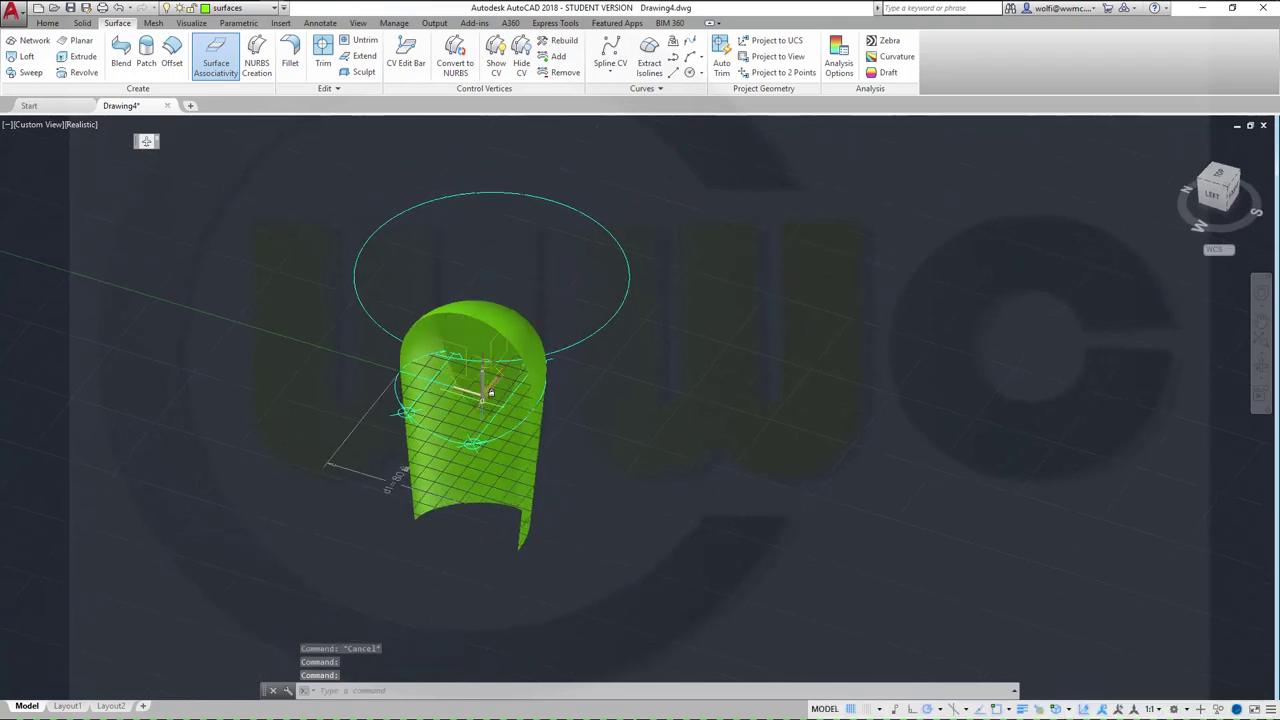
pyautogui.keyDown('shift'); pyautogui.moveTo(491, 392); pyautogui.dragTo(591, 423, button='middle'); pyautogui.keyUp('shift')
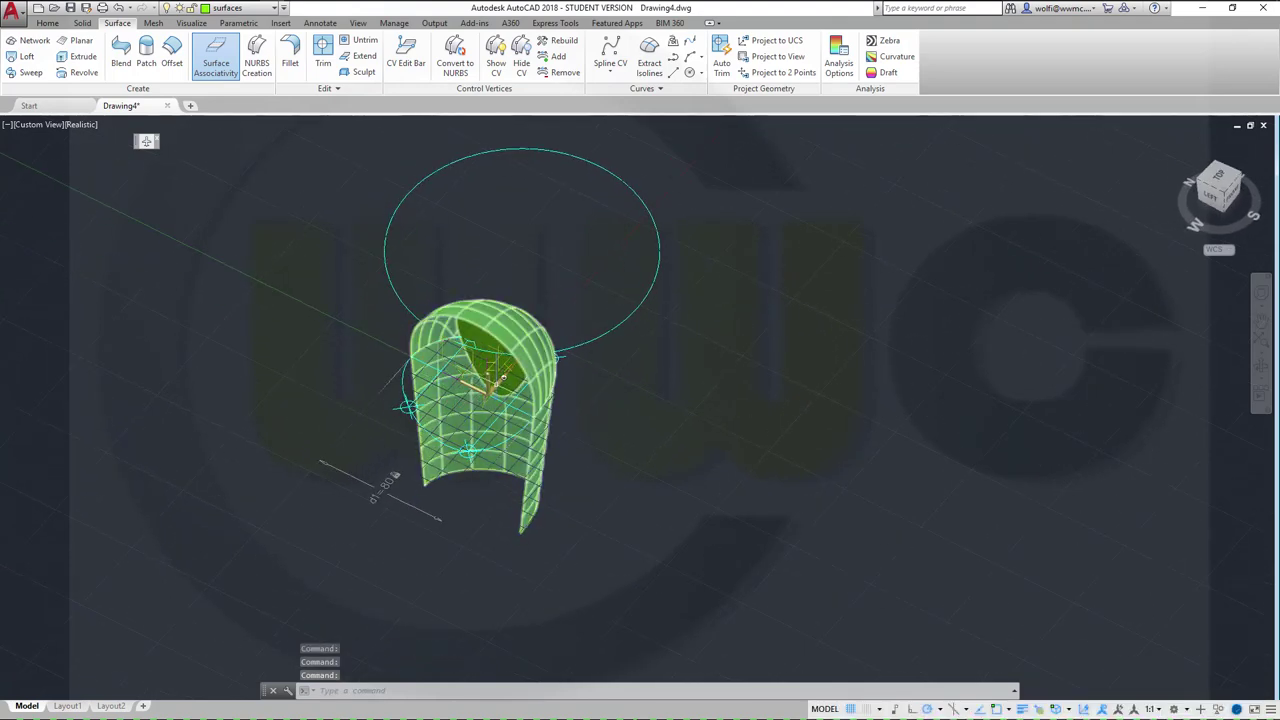
pyautogui.scroll(5, 492, 380)
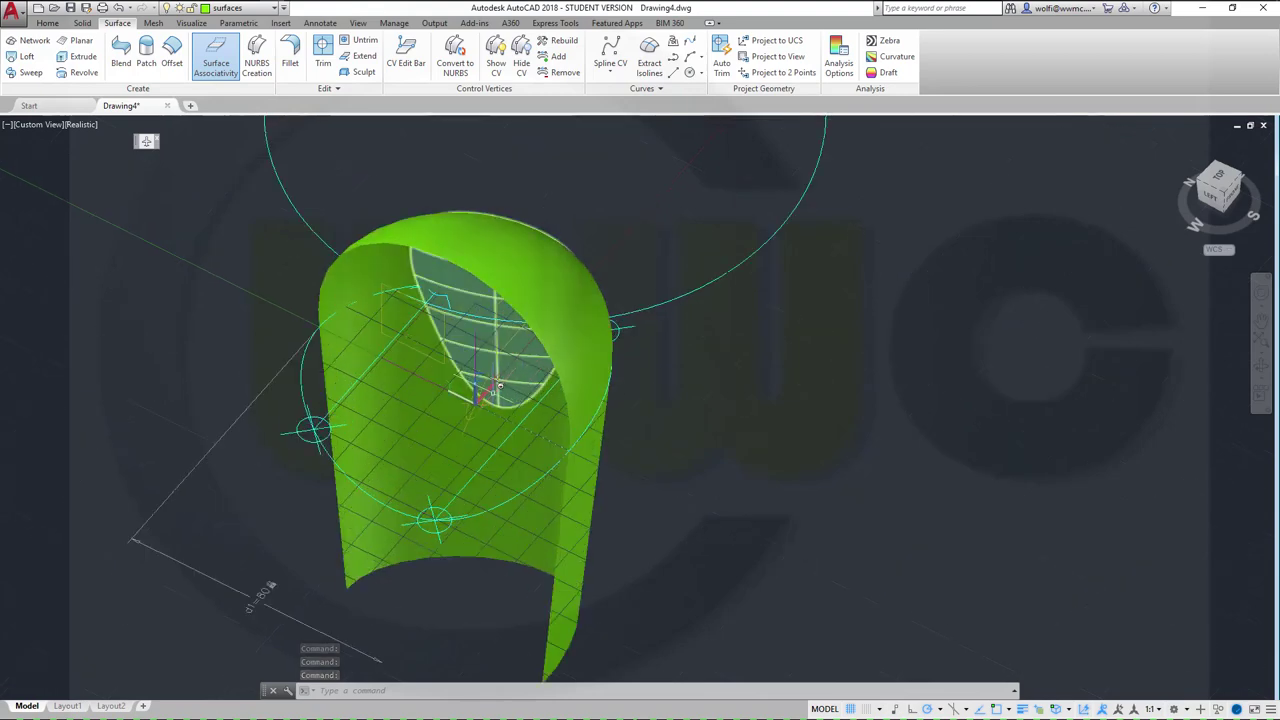
pyautogui.click(492, 386)
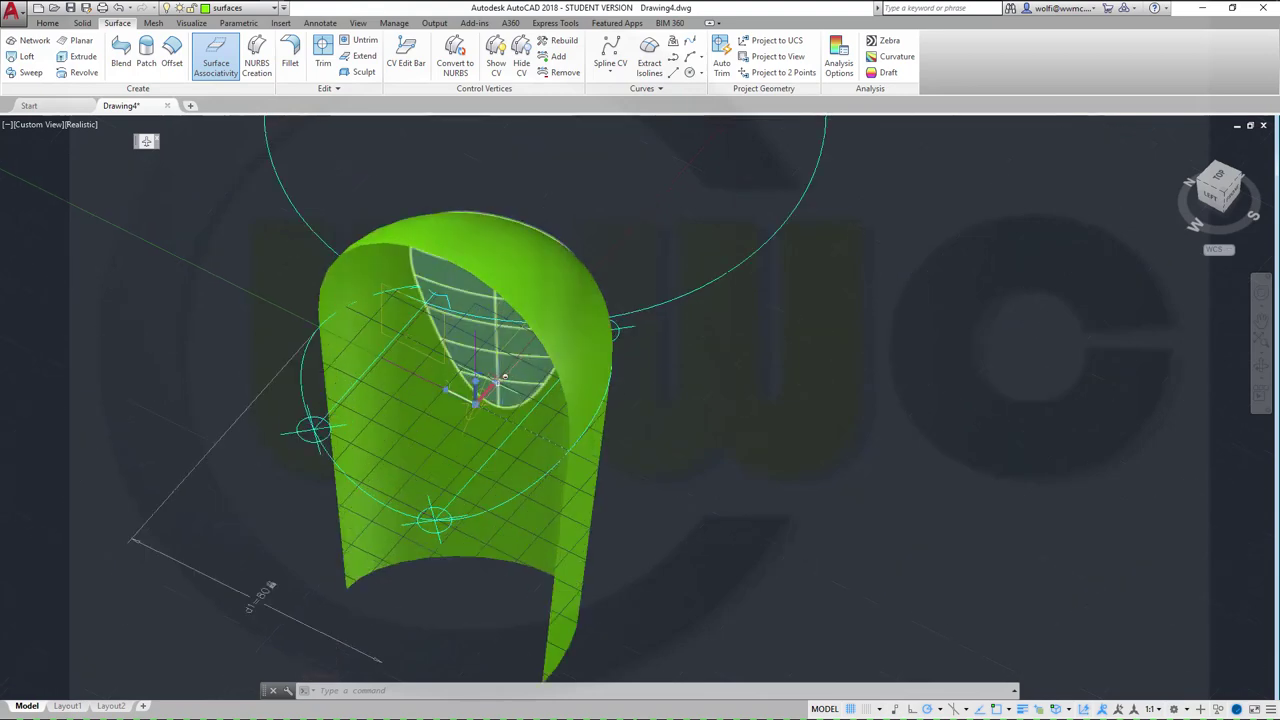
pyautogui.moveTo(490, 388)
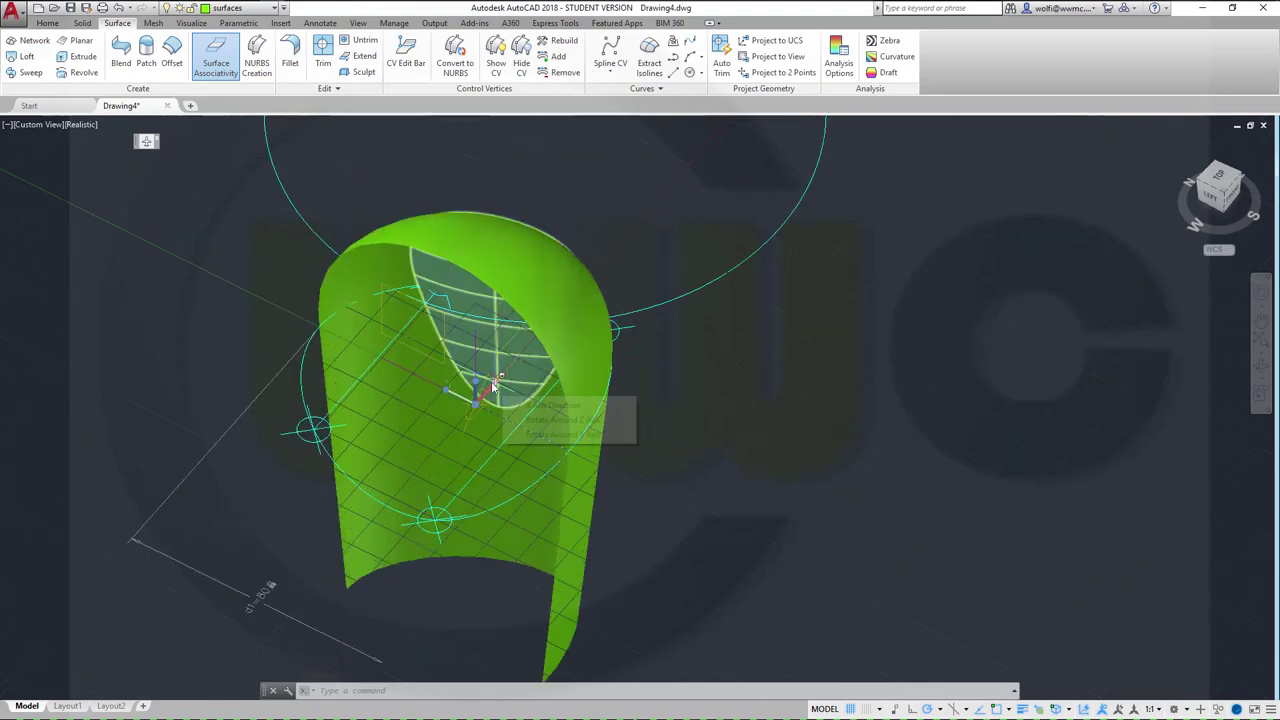
pyautogui.click(560, 434)
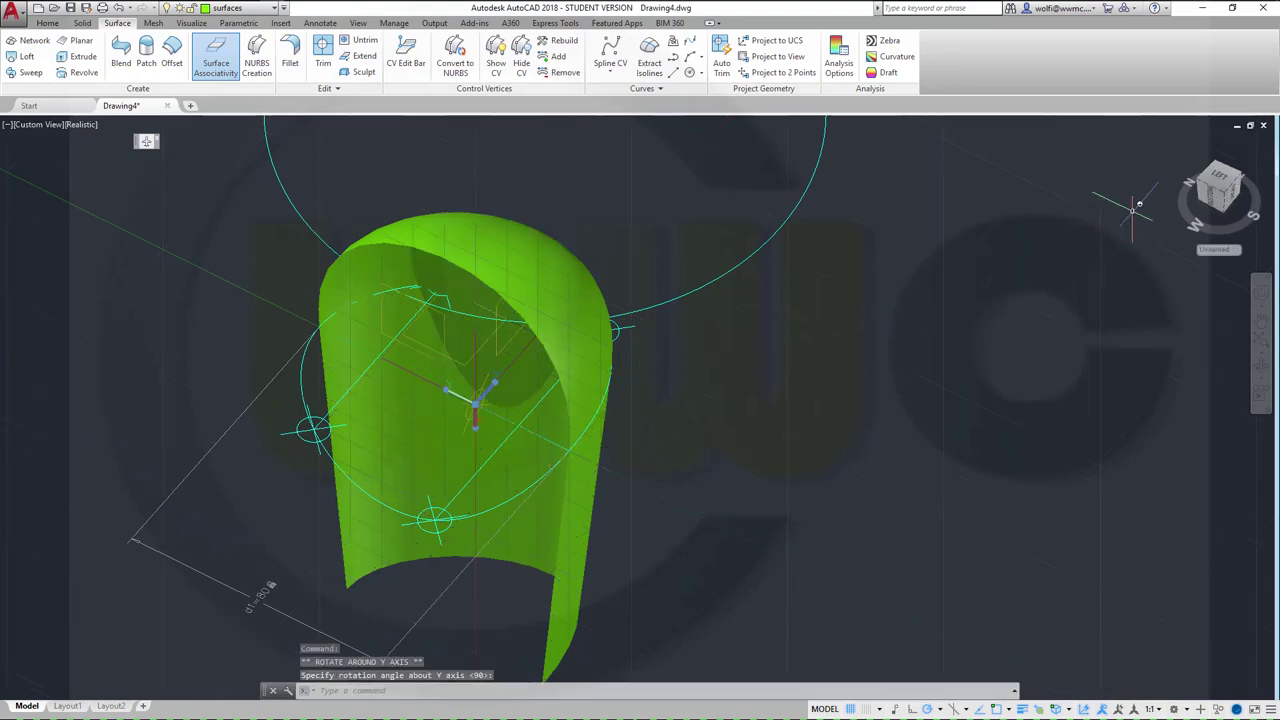
pyautogui.click(703, 432)
# Step: Orient the view squarely onto the side plane of the shell as a Left view and make the sketches layer current
pyautogui.keyDown('shift'); pyautogui.moveTo(703, 432); pyautogui.dragTo(846, 314, button='middle'); pyautogui.keyUp('shift')
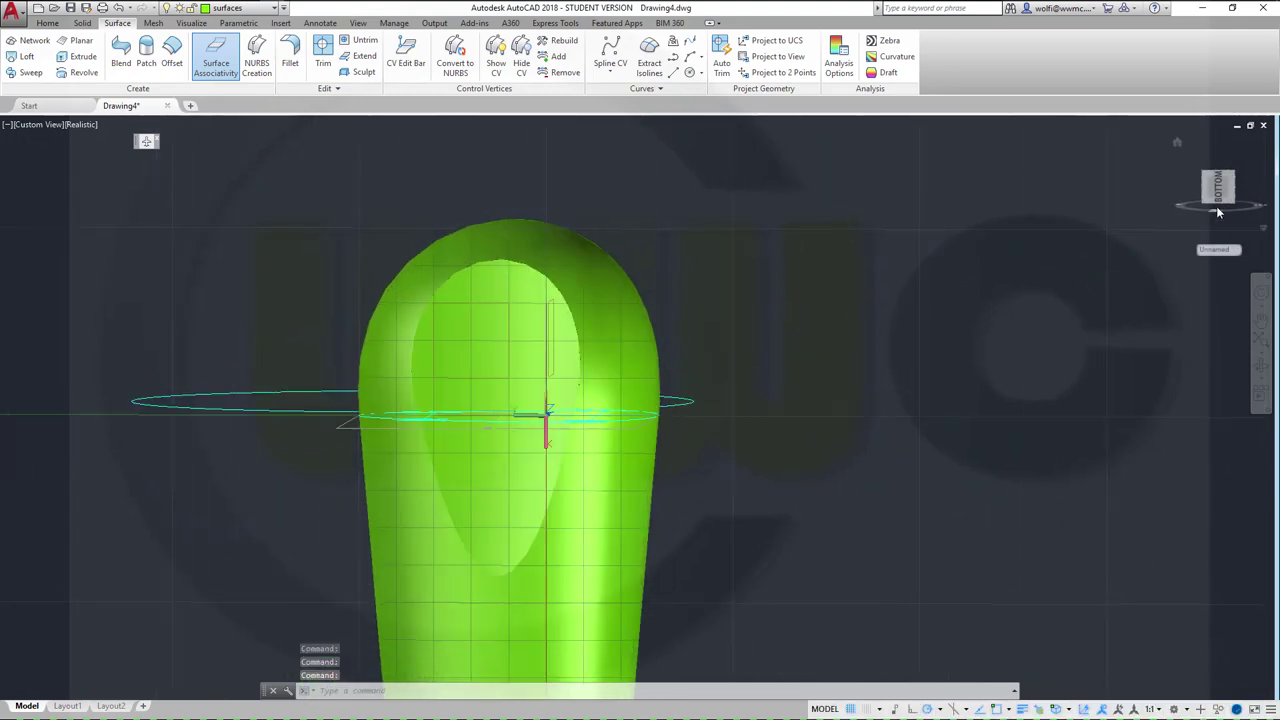
pyautogui.click(1226, 195)
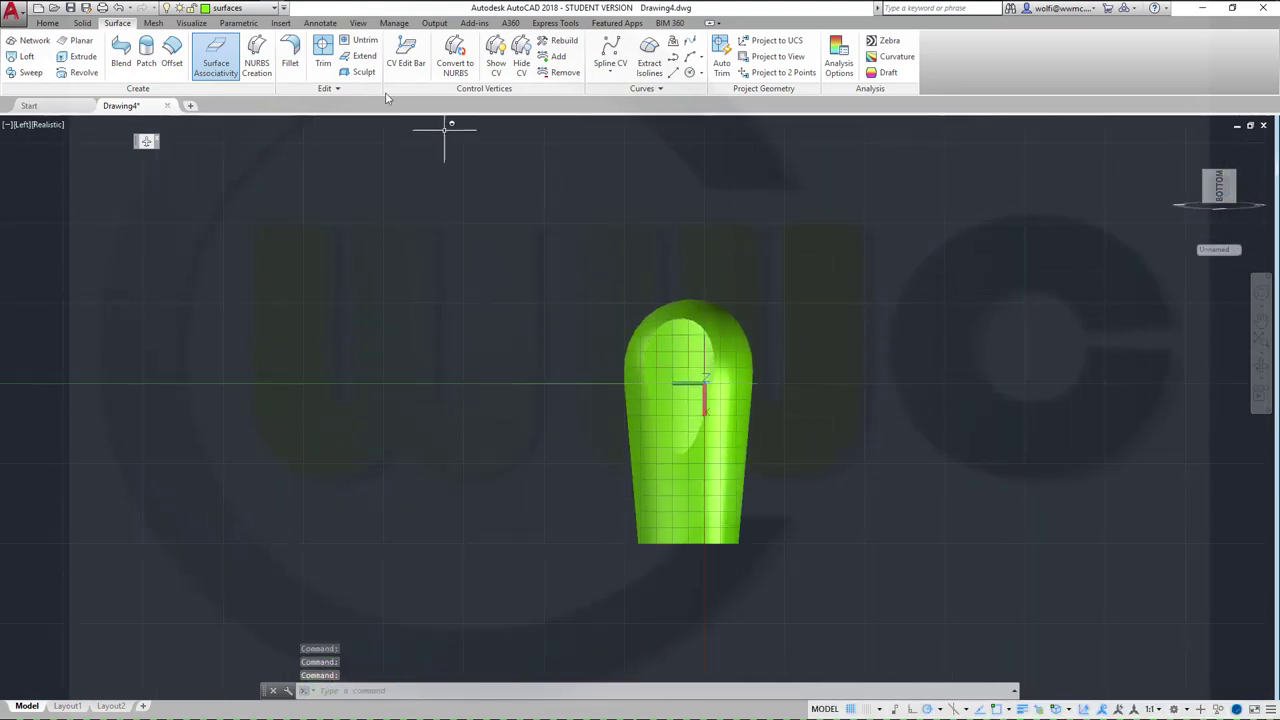
pyautogui.click(275, 10)
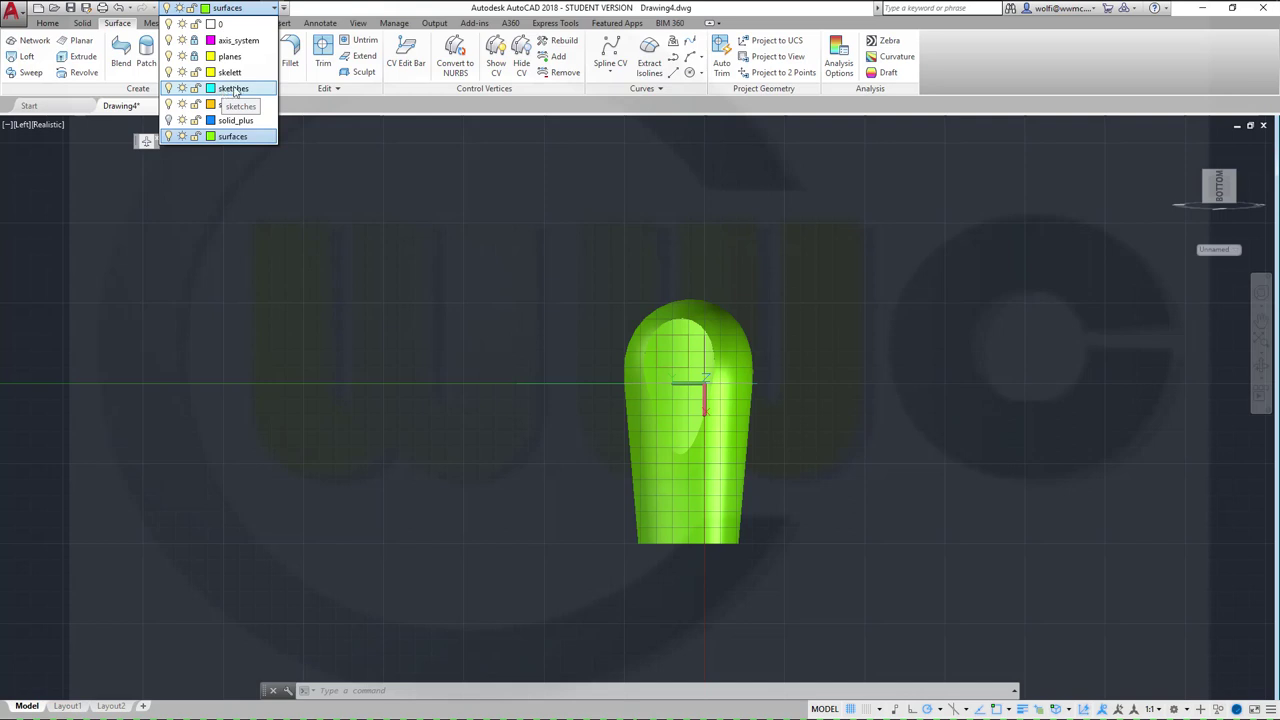
pyautogui.press('Escape')
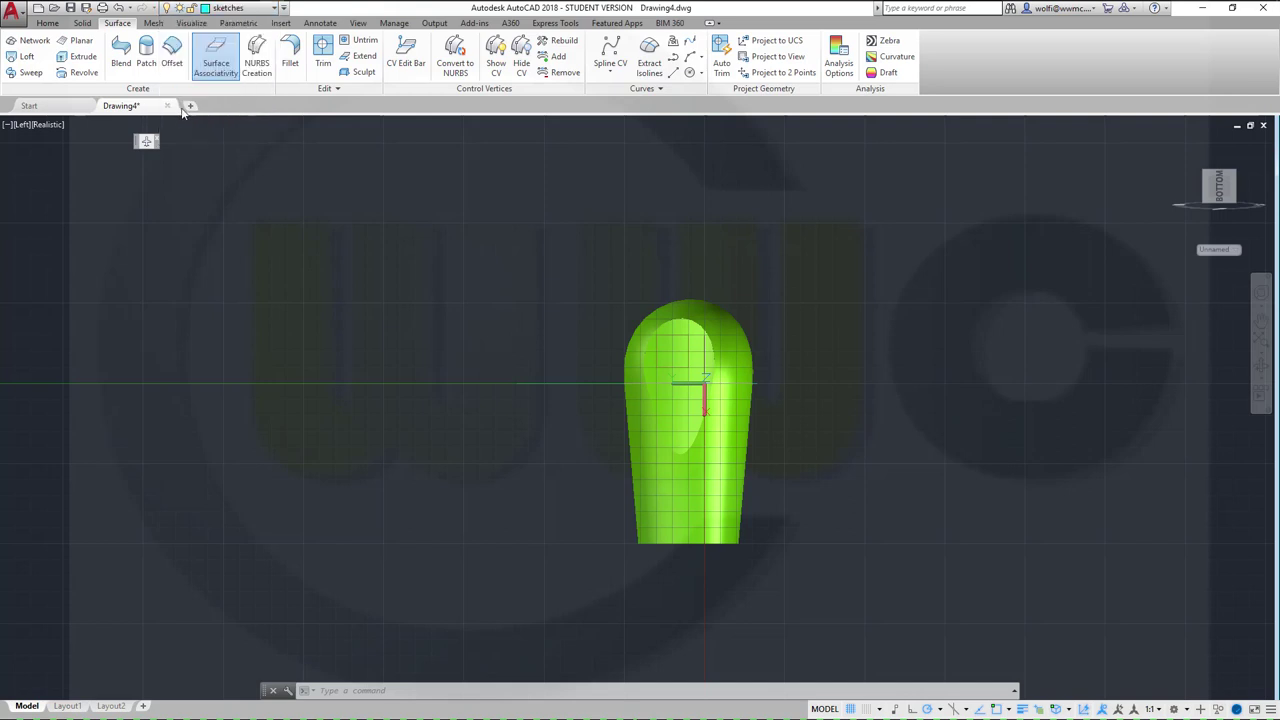
# Step: Draw a circle of about 36 radius over the upper part of the trimmed patch, placing its centre freely without object snap
pyautogui.click(48, 23)
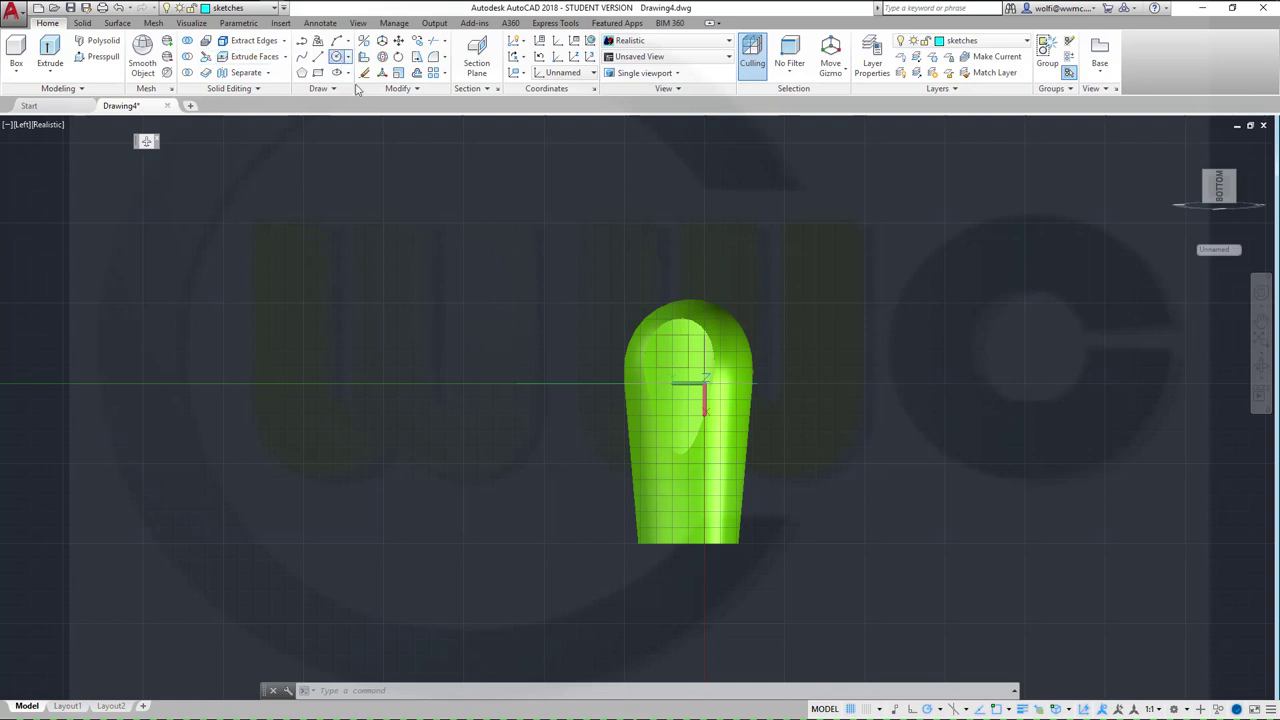
pyautogui.scroll(2, 700, 380)
pyautogui.scroll(3, 700, 360)
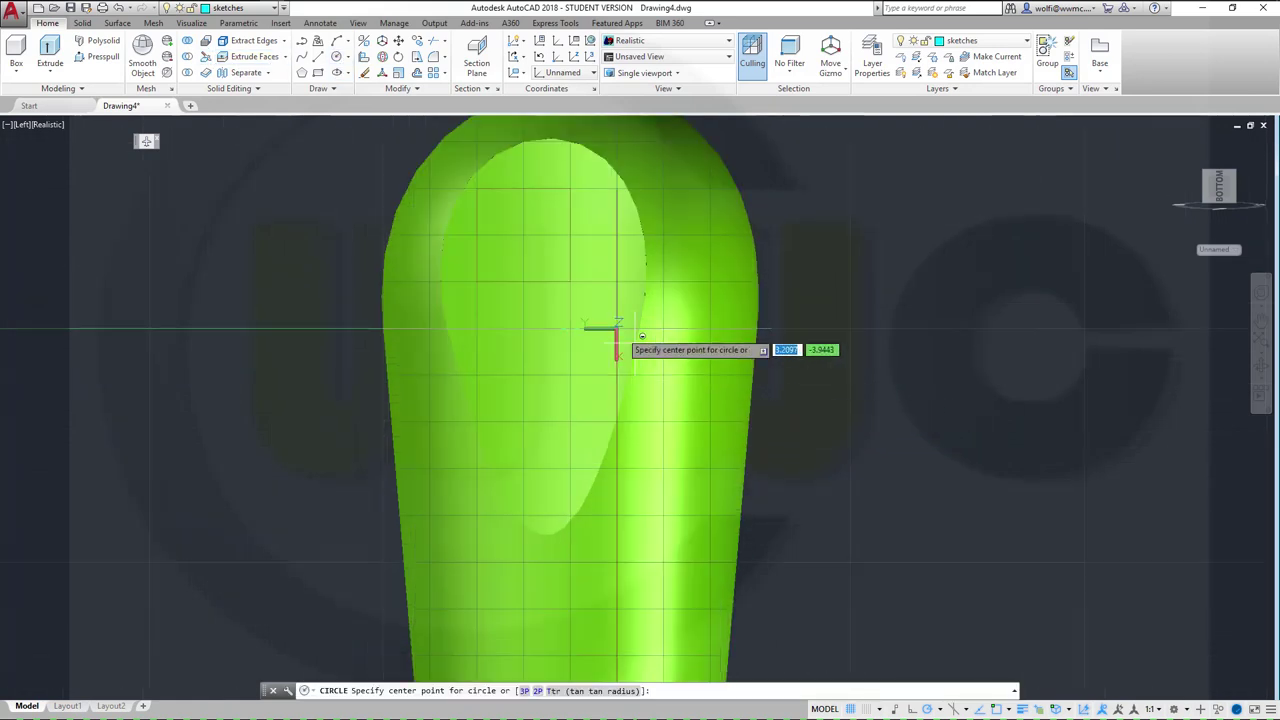
pyautogui.rightClick(547, 235)
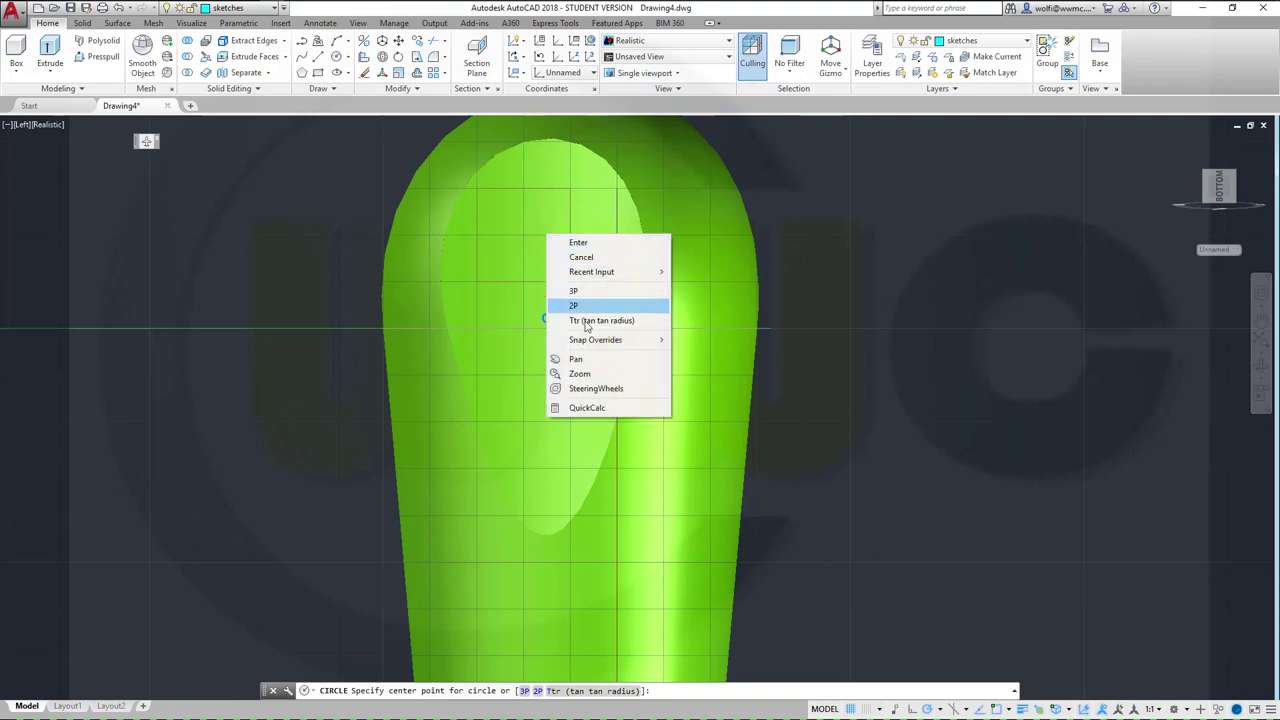
pyautogui.moveTo(595, 343)
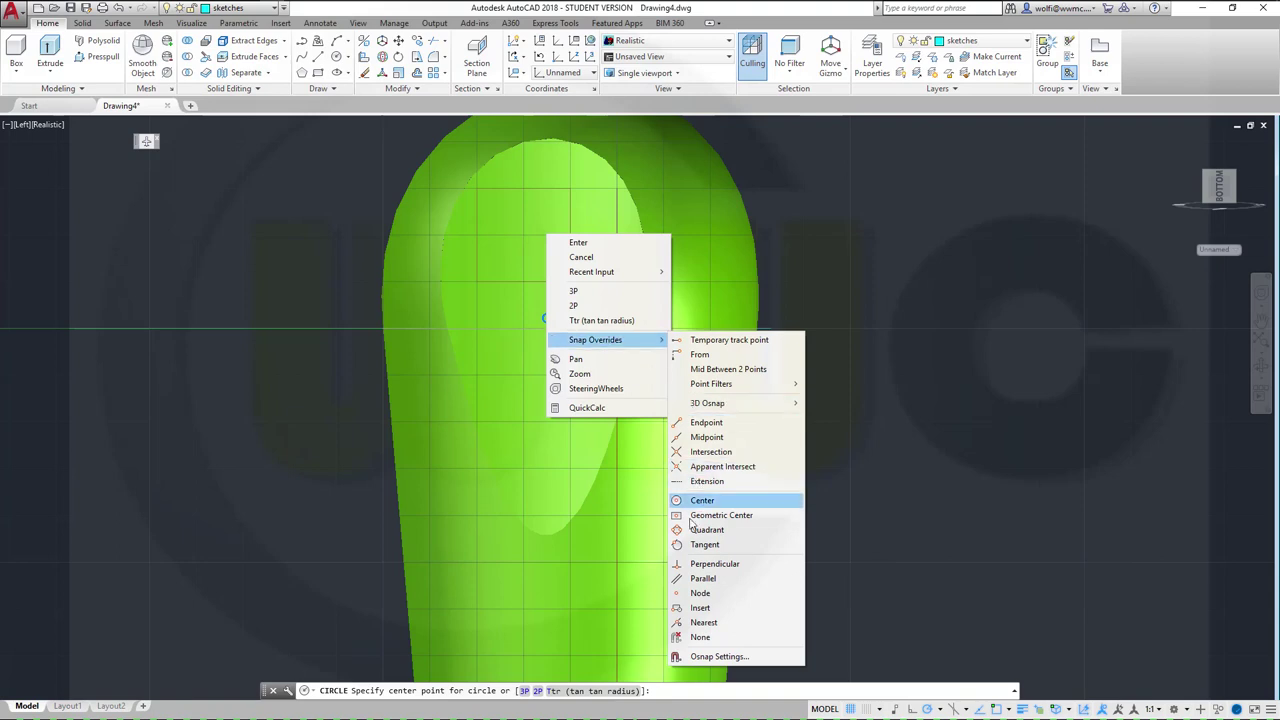
pyautogui.click(700, 638)
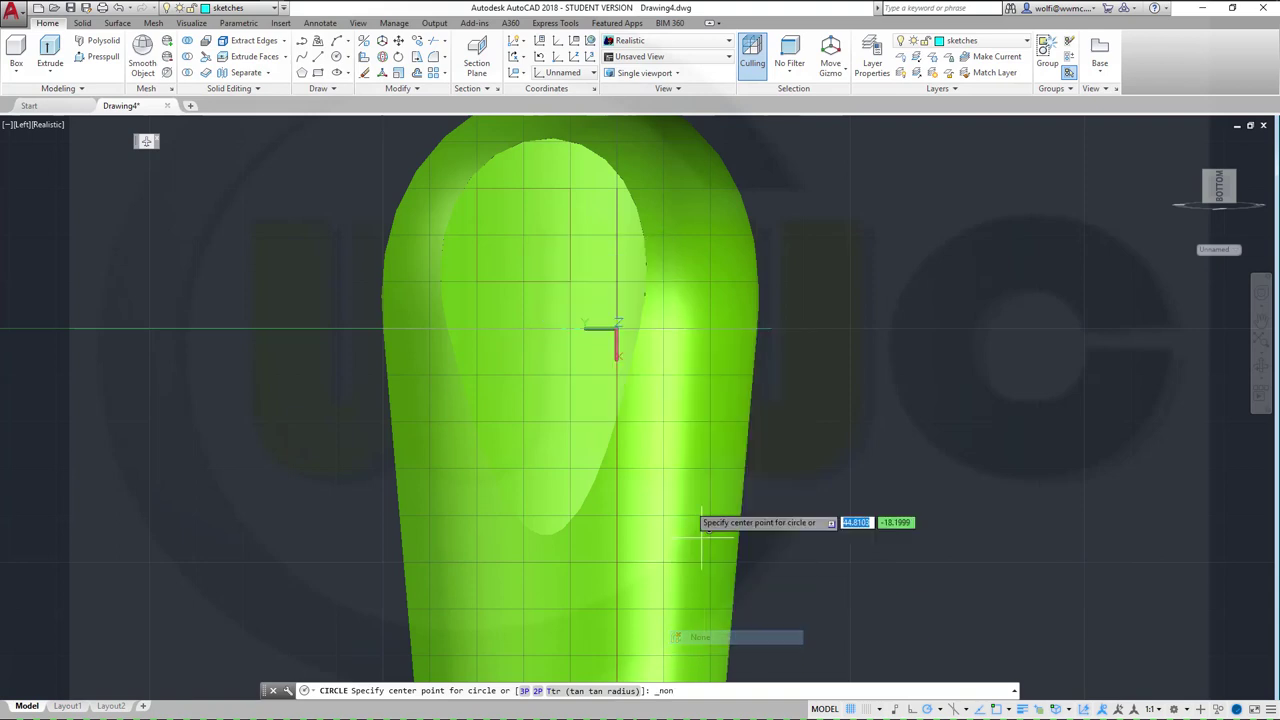
pyautogui.click(548, 241)
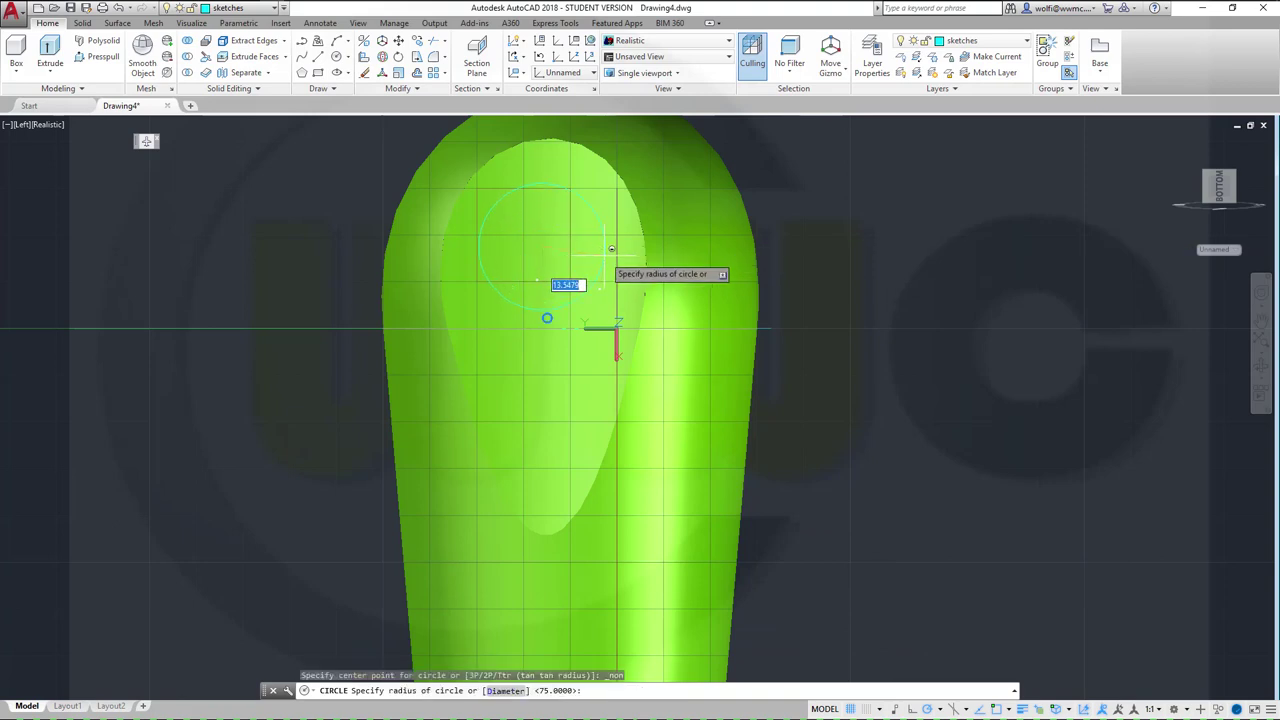
pyautogui.press('Return')
pyautogui.press('Escape')
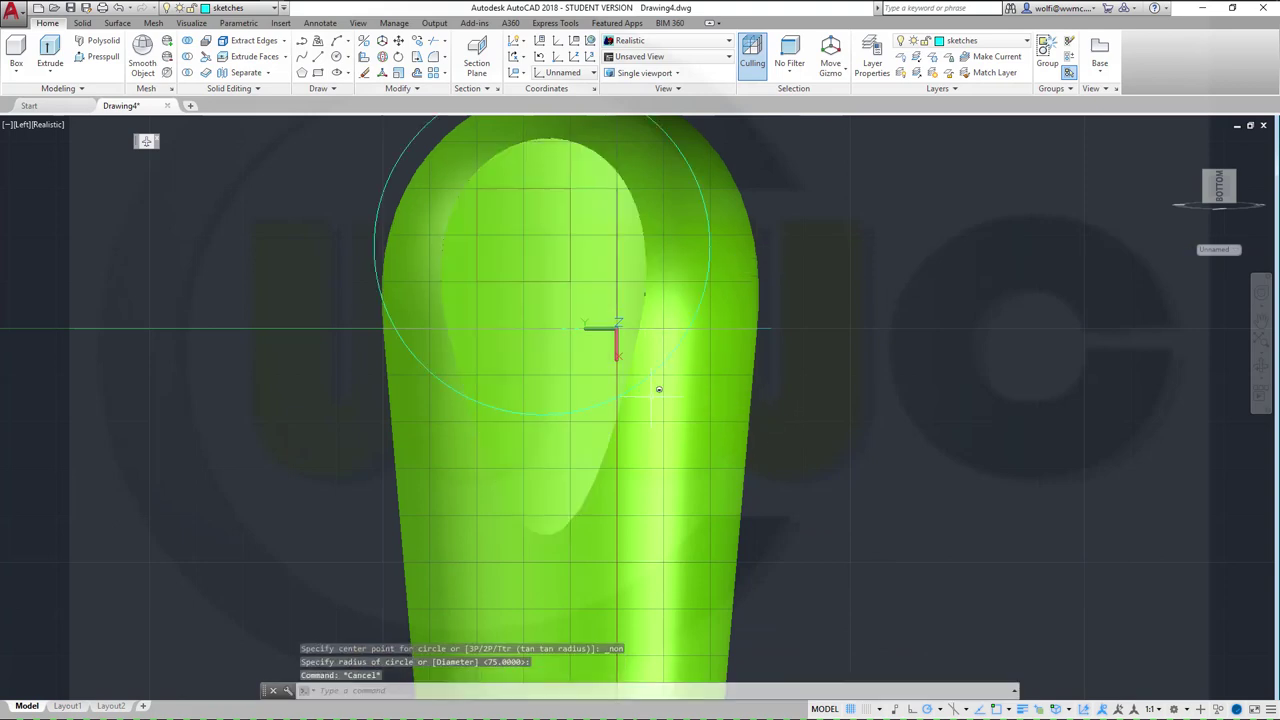
# Step: Try a radius of 20 for the circle in its properties, settle on a radius of 15 and deselect it
pyautogui.click(430, 368)
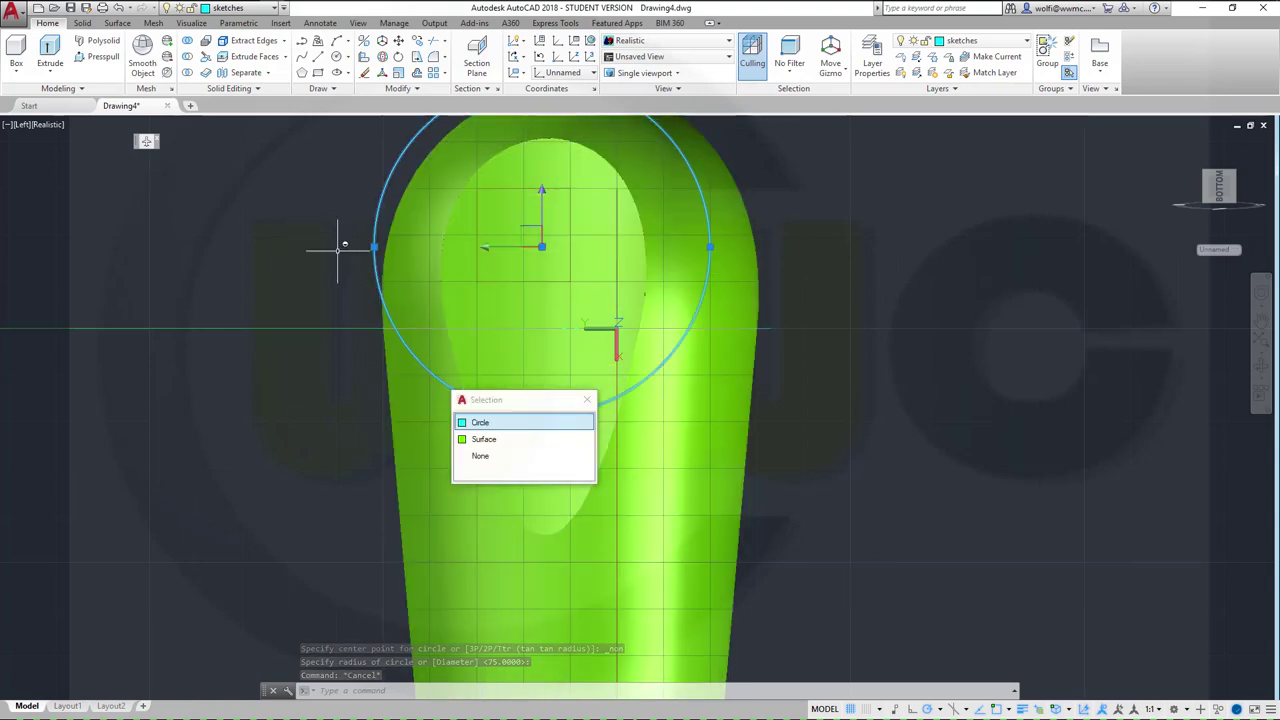
pyautogui.click(481, 424)
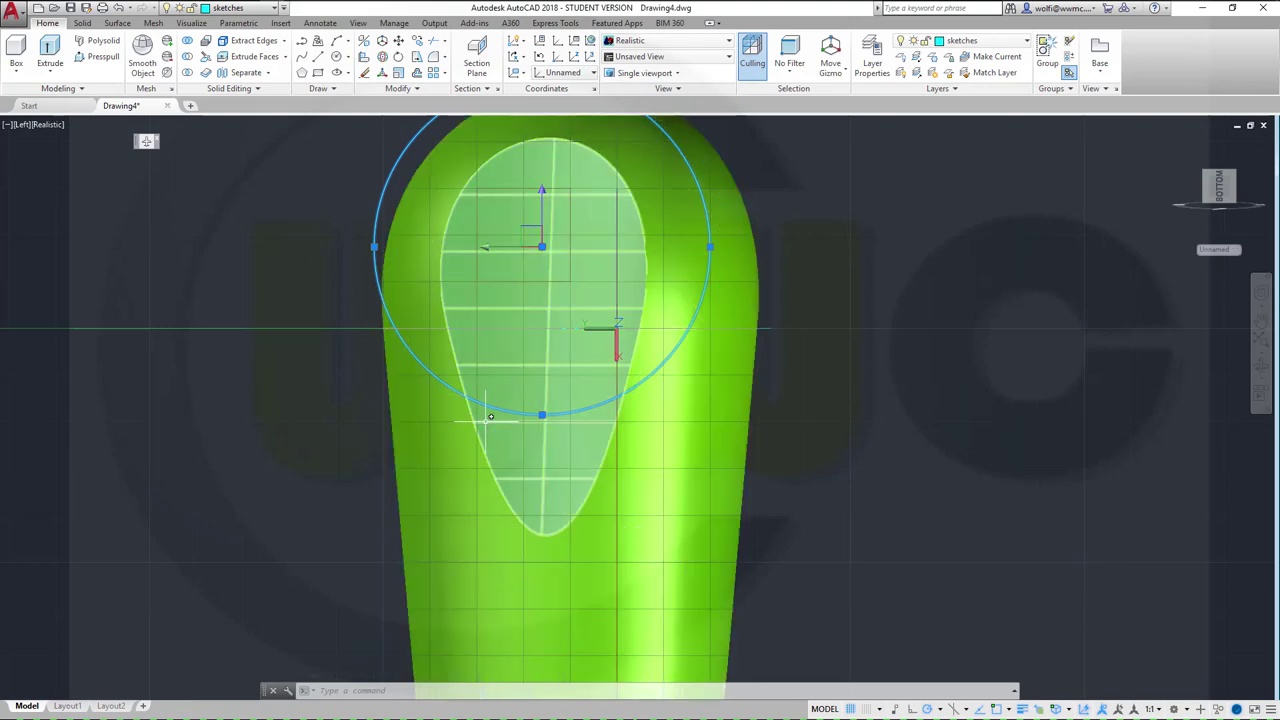
pyautogui.rightClick(278, 363)
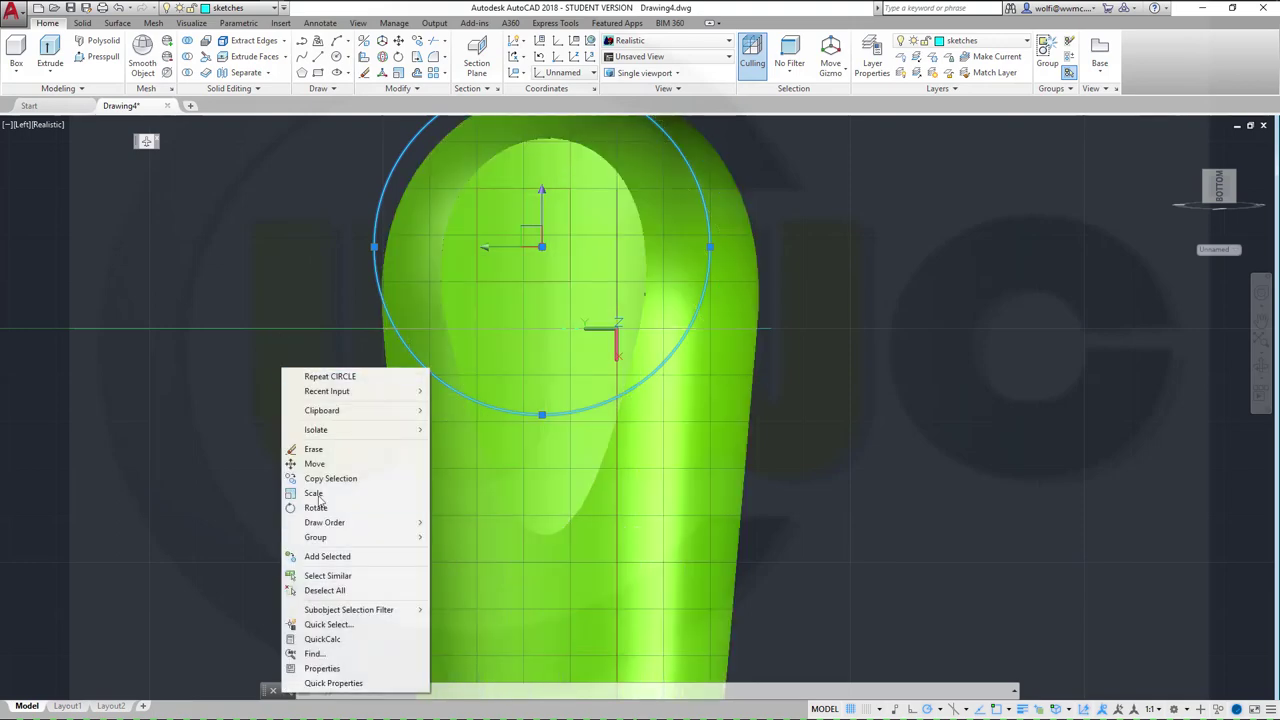
pyautogui.click(333, 669)
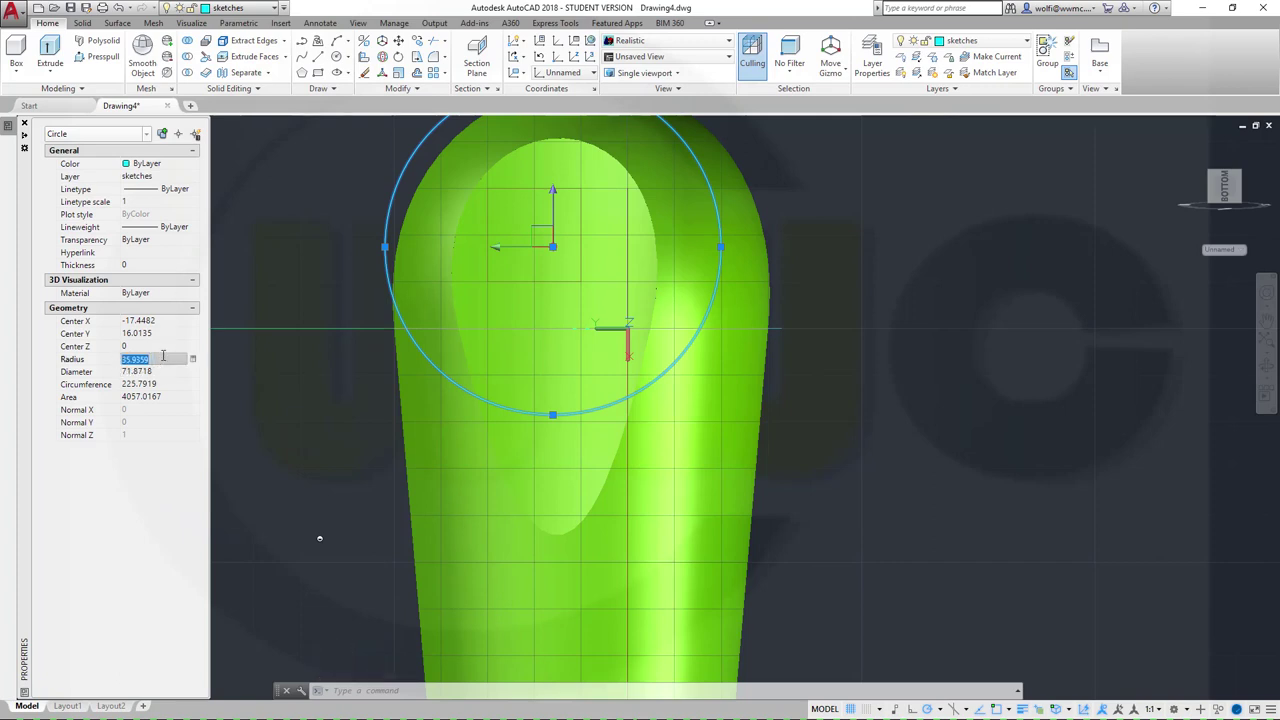
pyautogui.press('Tab')
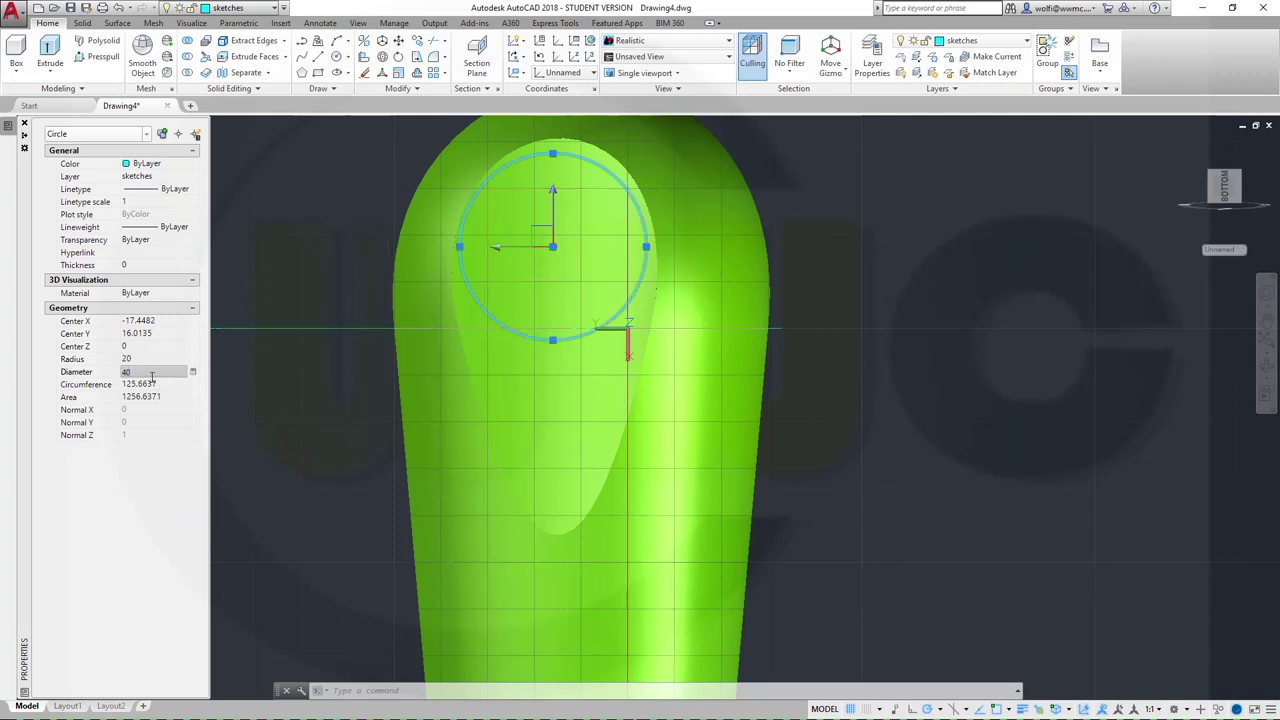
pyautogui.click(138, 359)
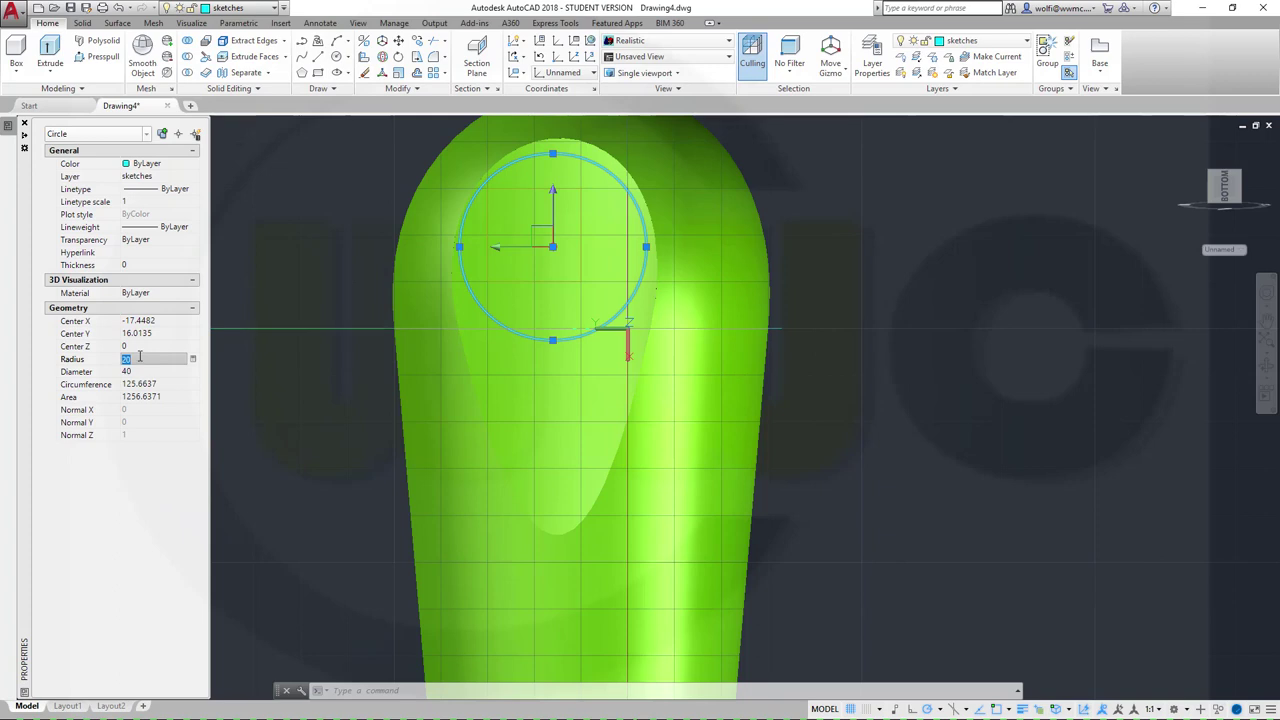
pyautogui.press('Tab')
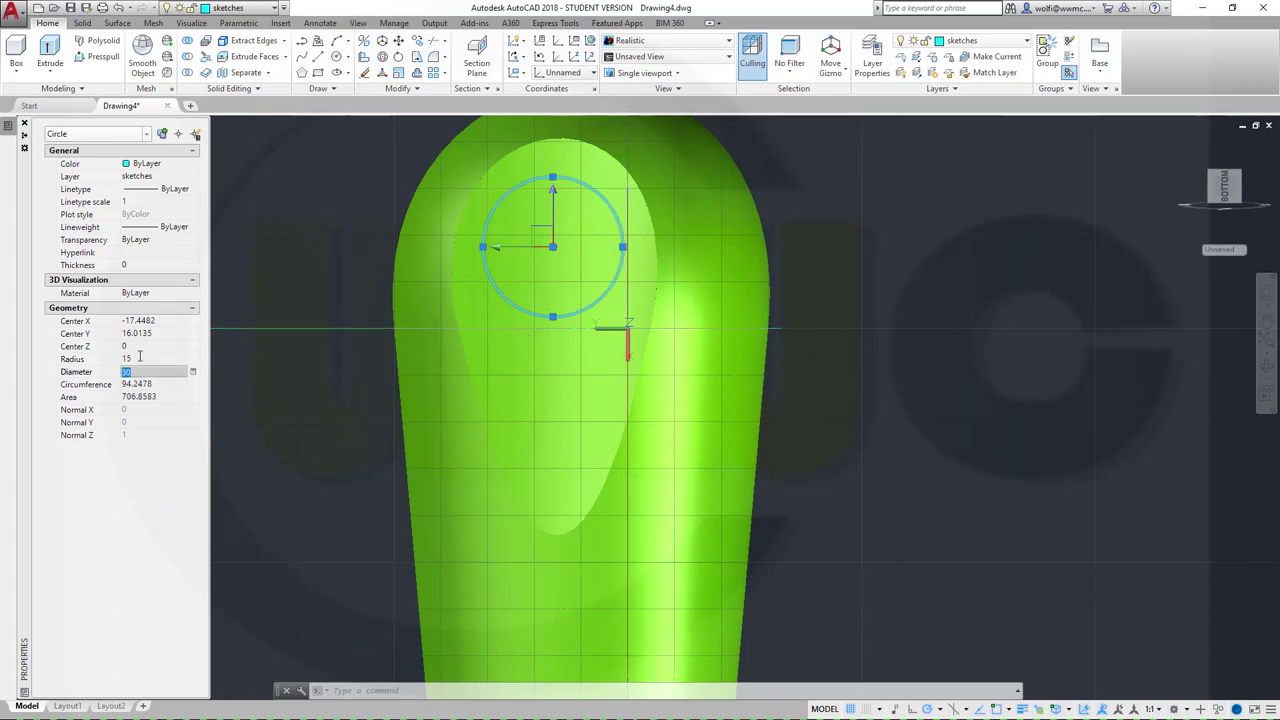
pyautogui.hotkey('ctrl', '1')
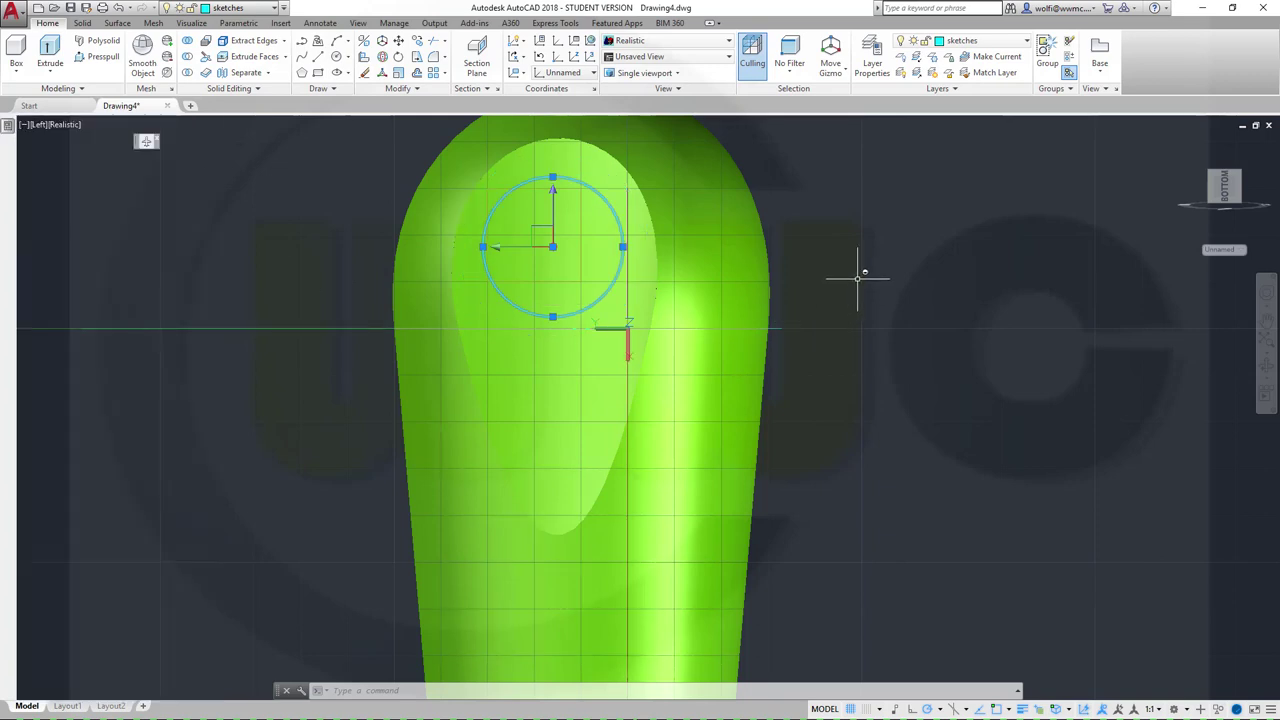
pyautogui.press('Escape')
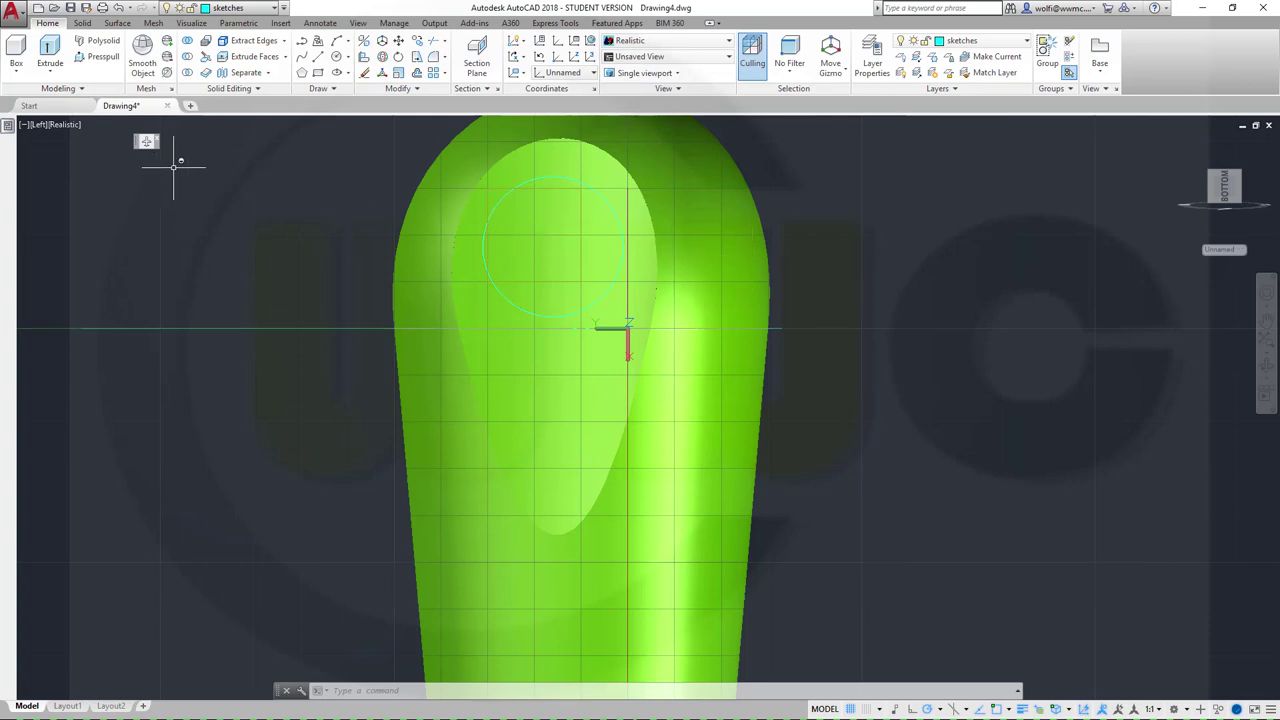
# Step: Turn off the surfaces layer so that only the sketch geometry remains displayed
pyautogui.scroll(2, 235, 172)
pyautogui.scroll(-2, 323, 202)
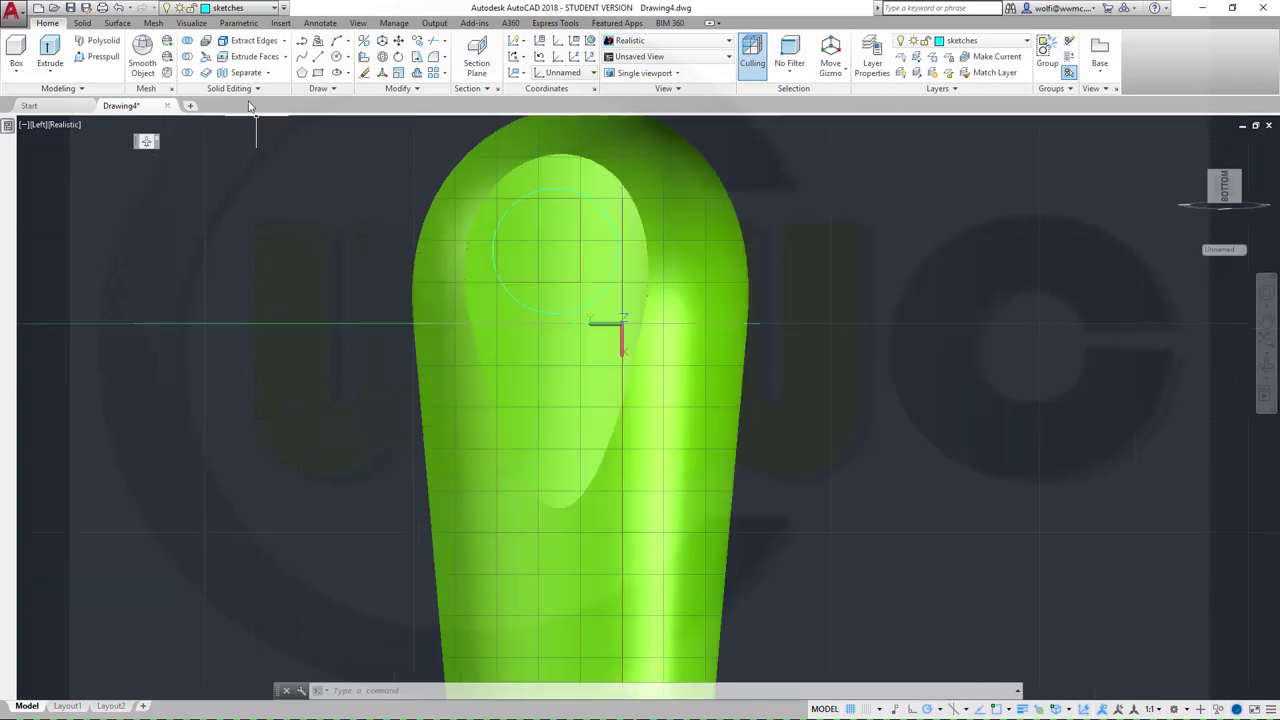
pyautogui.click(275, 8)
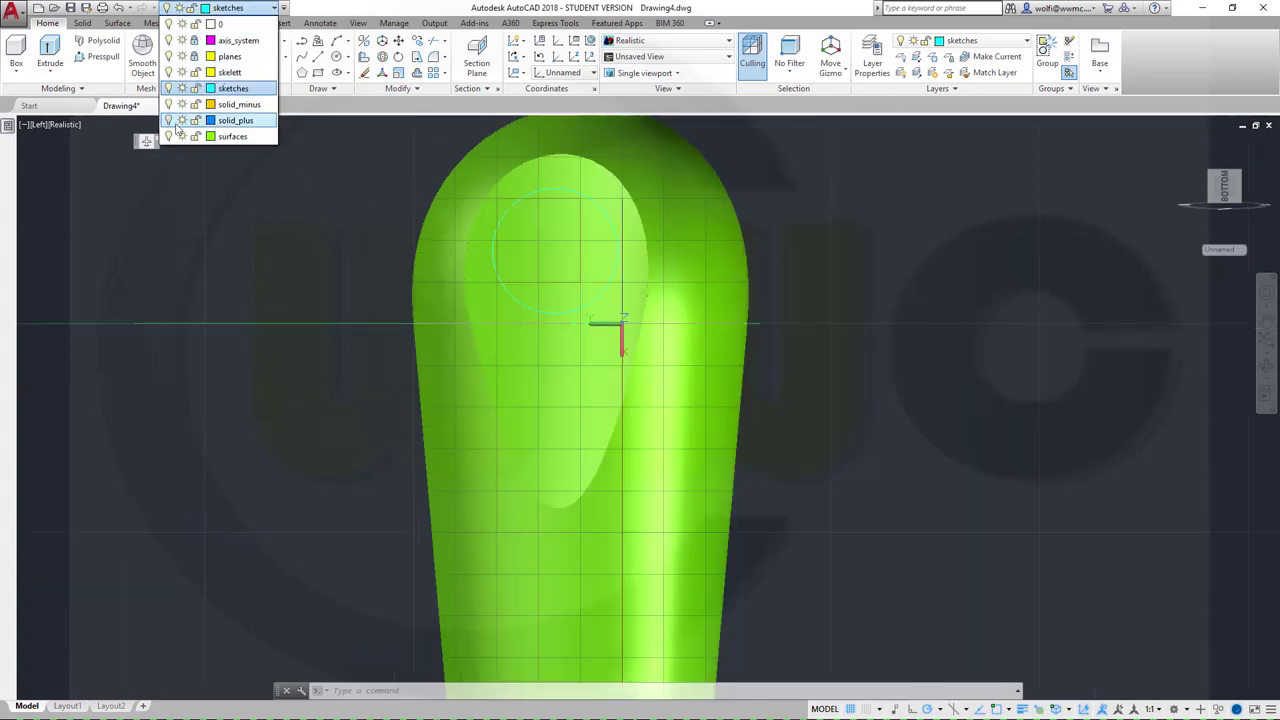
pyautogui.click(168, 137)
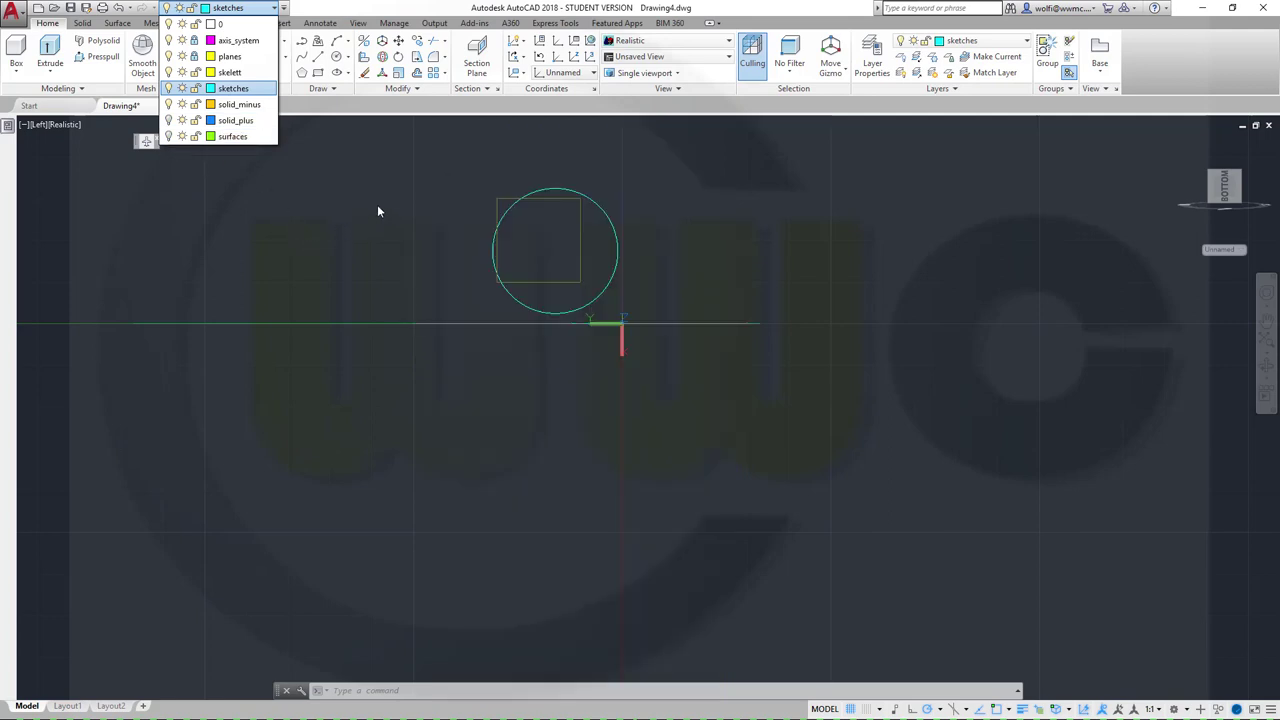
pyautogui.click(362, 162)
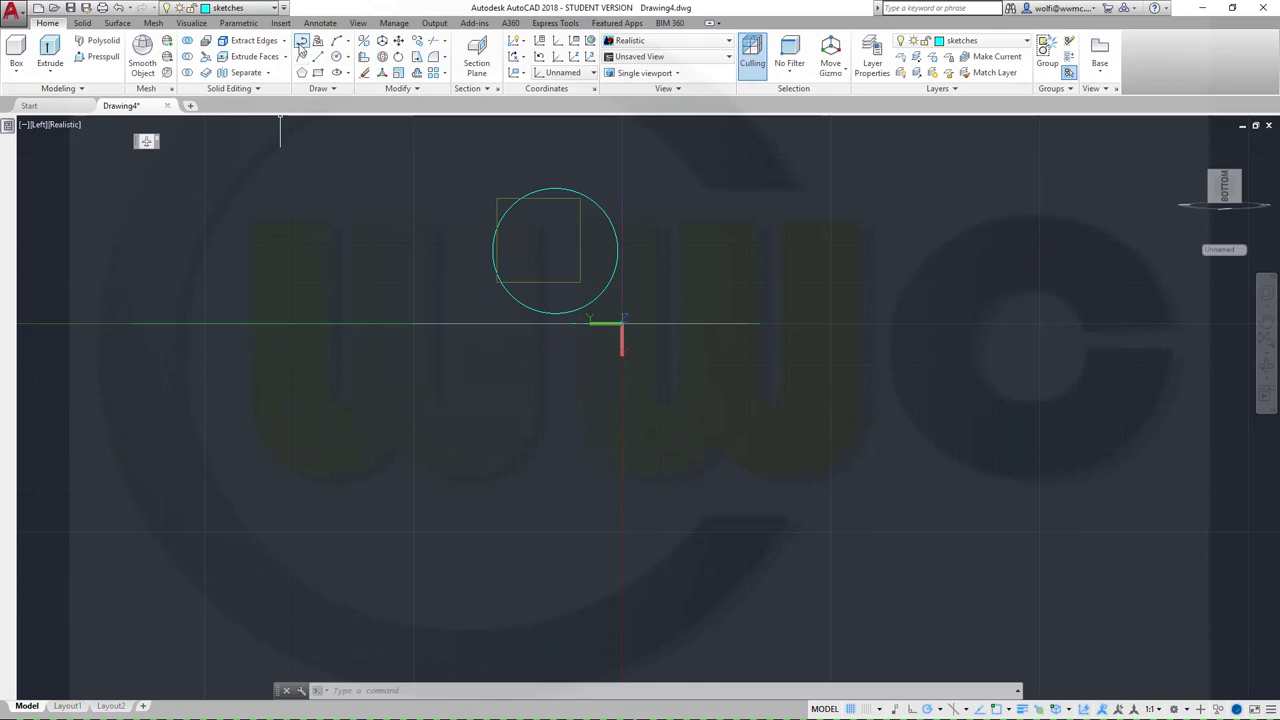
# Step: Draw three connected lines below the circle: one tangent to its right side, a short slanted end line, and one tangent to its left side
pyautogui.click(320, 52)
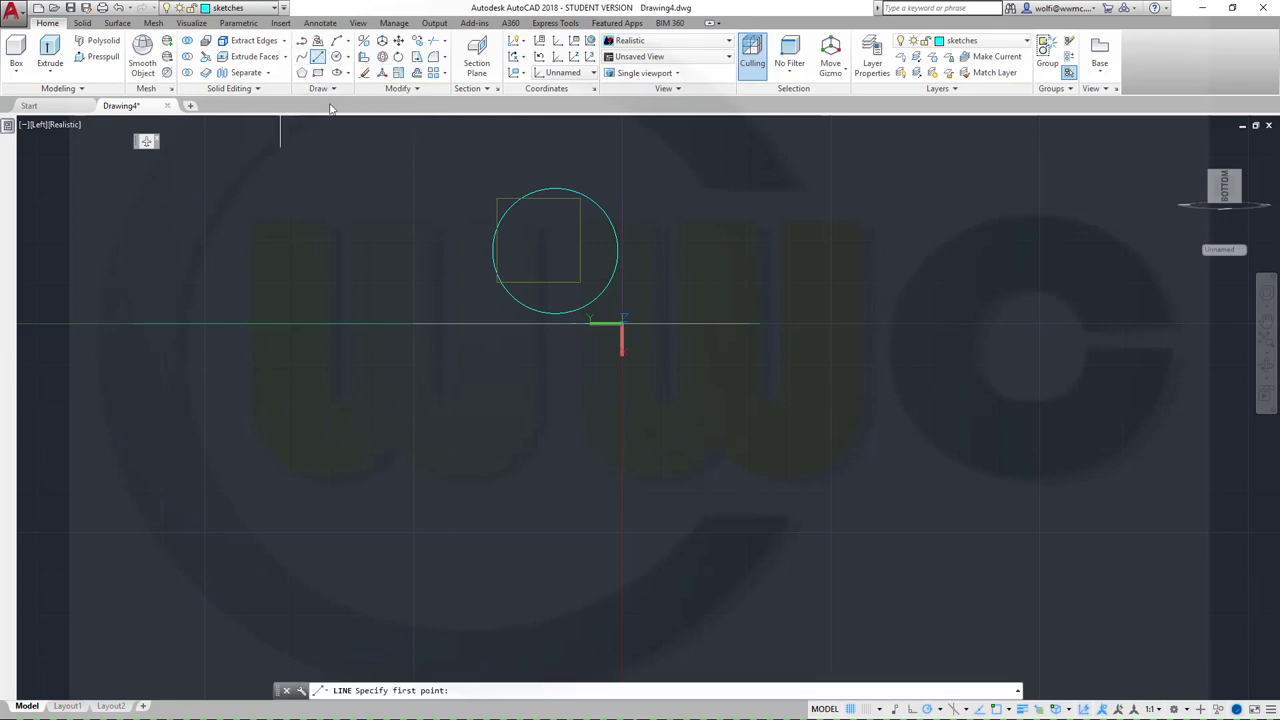
pyautogui.keyDown('shift'); pyautogui.rightClick(446, 274); pyautogui.keyUp('shift')
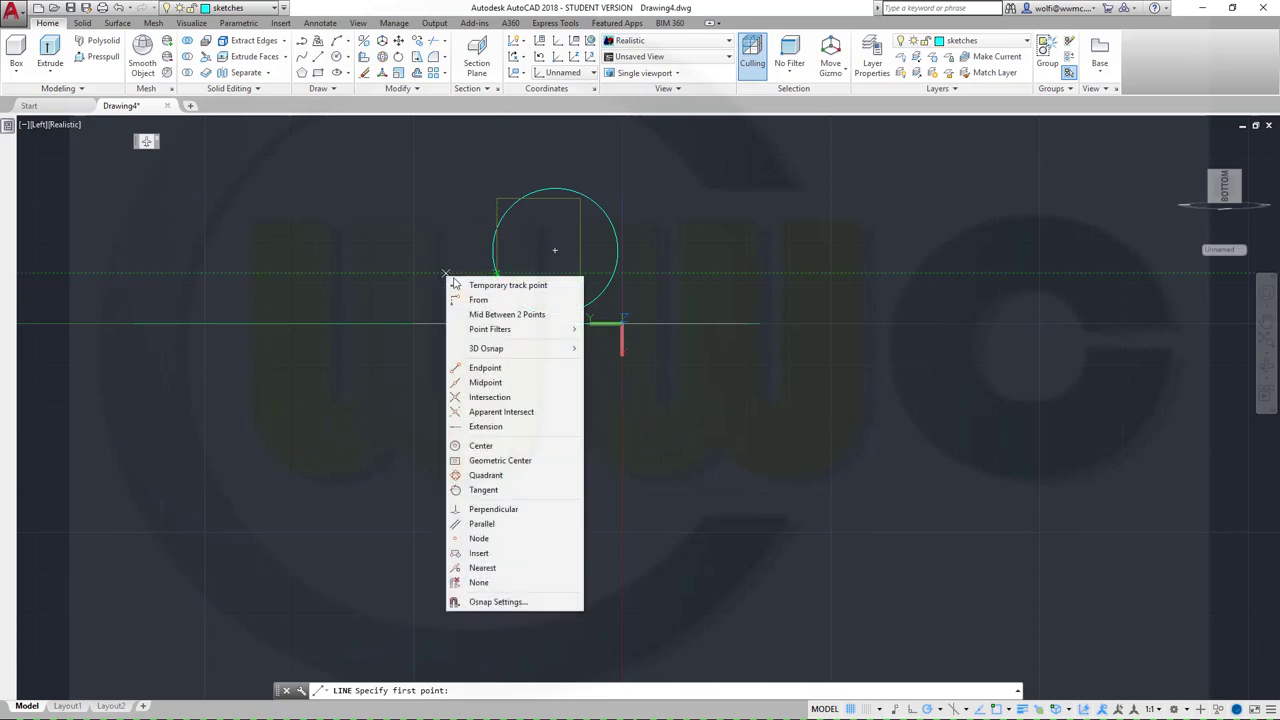
pyautogui.click(483, 490)
pyautogui.click(622, 262)
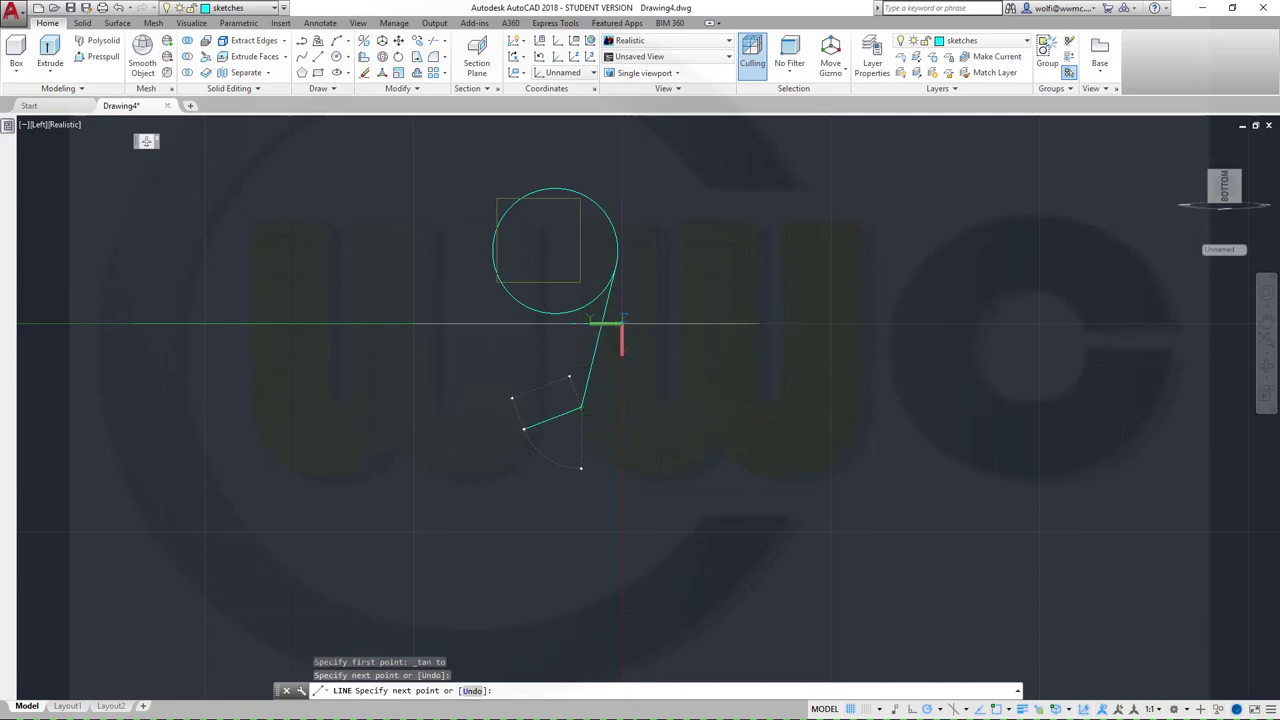
pyautogui.click(580, 463)
pyautogui.keyDown('shift'); pyautogui.rightClick(493, 343); pyautogui.keyUp('shift')
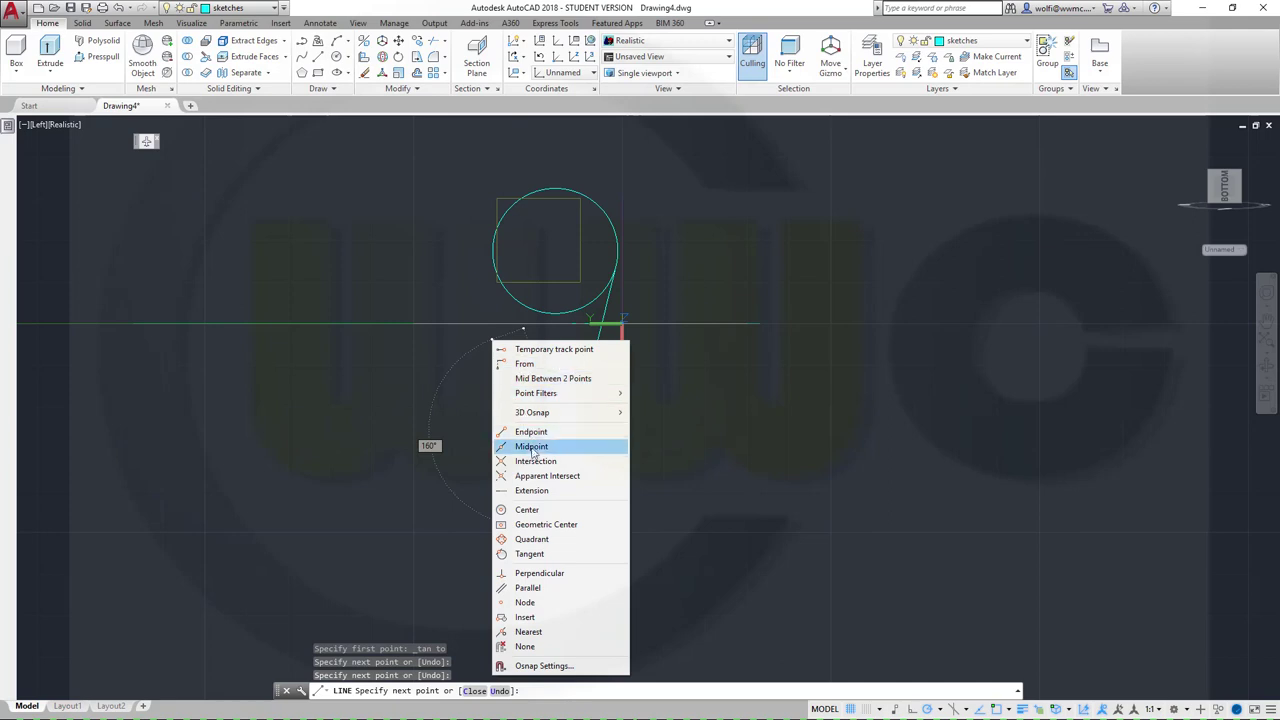
pyautogui.click(529, 555)
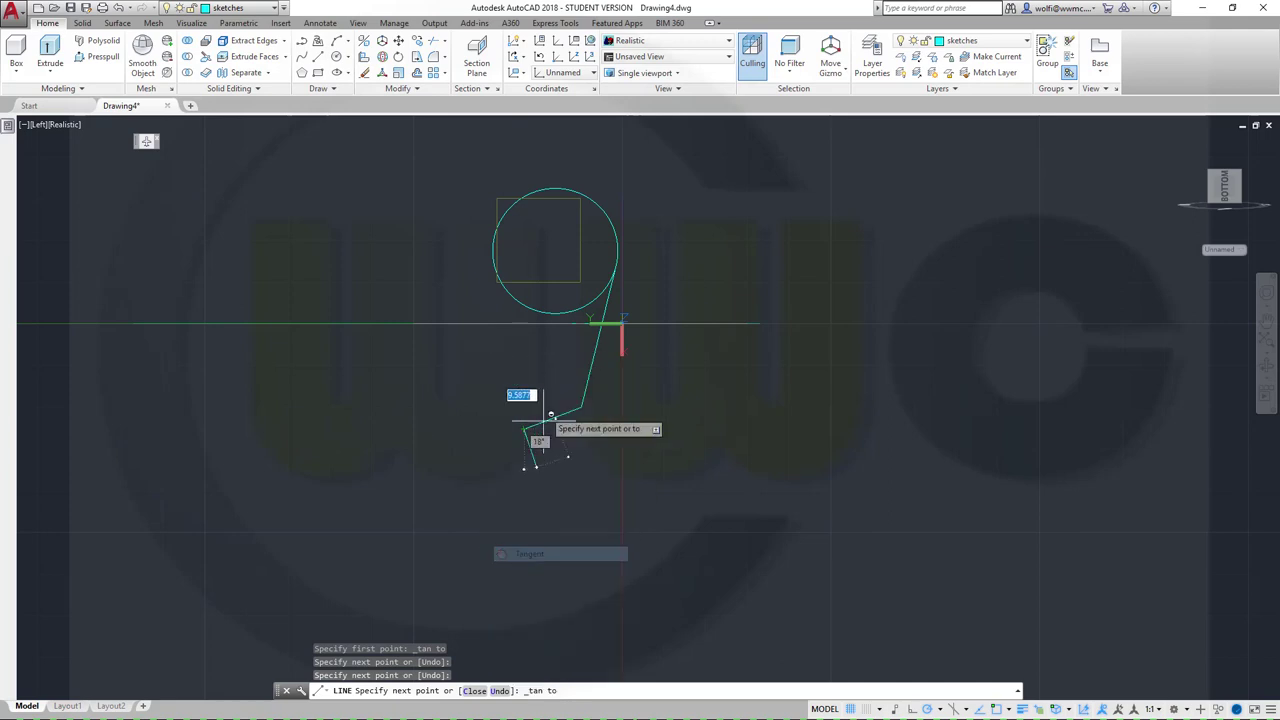
pyautogui.click(498, 266)
pyautogui.press('Escape')
pyautogui.press('Escape')
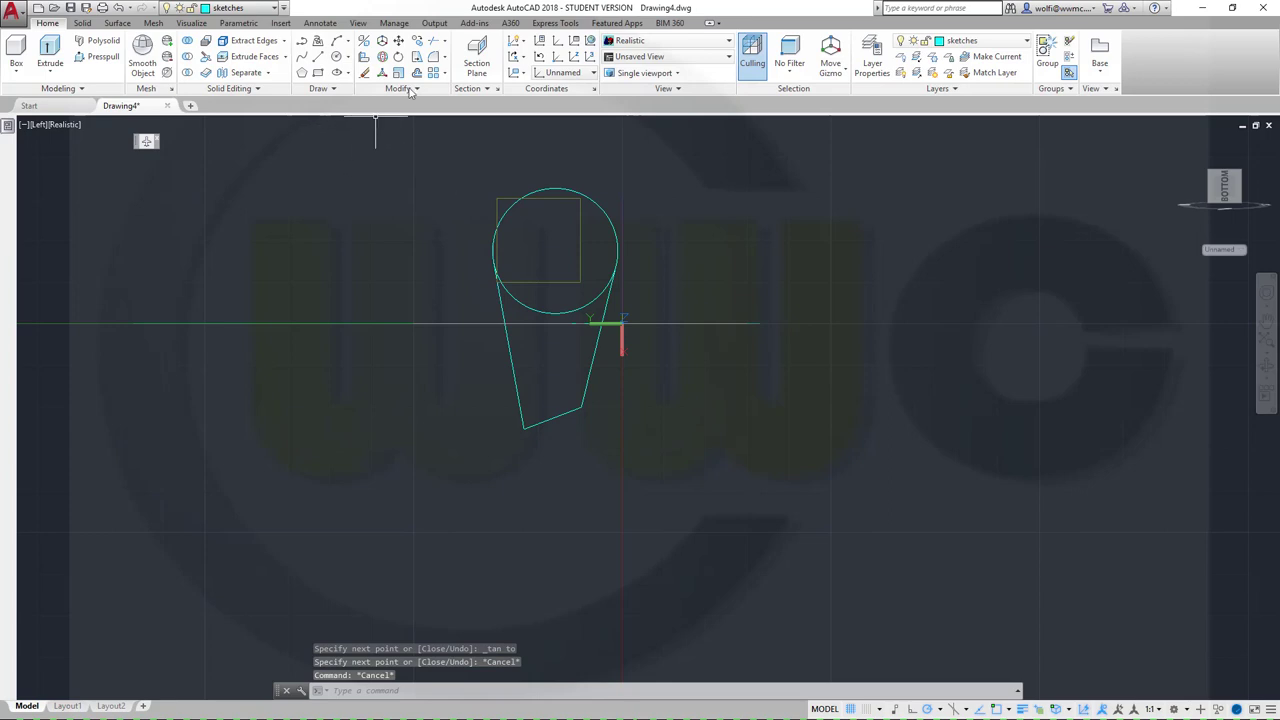
pyautogui.click(433, 42)
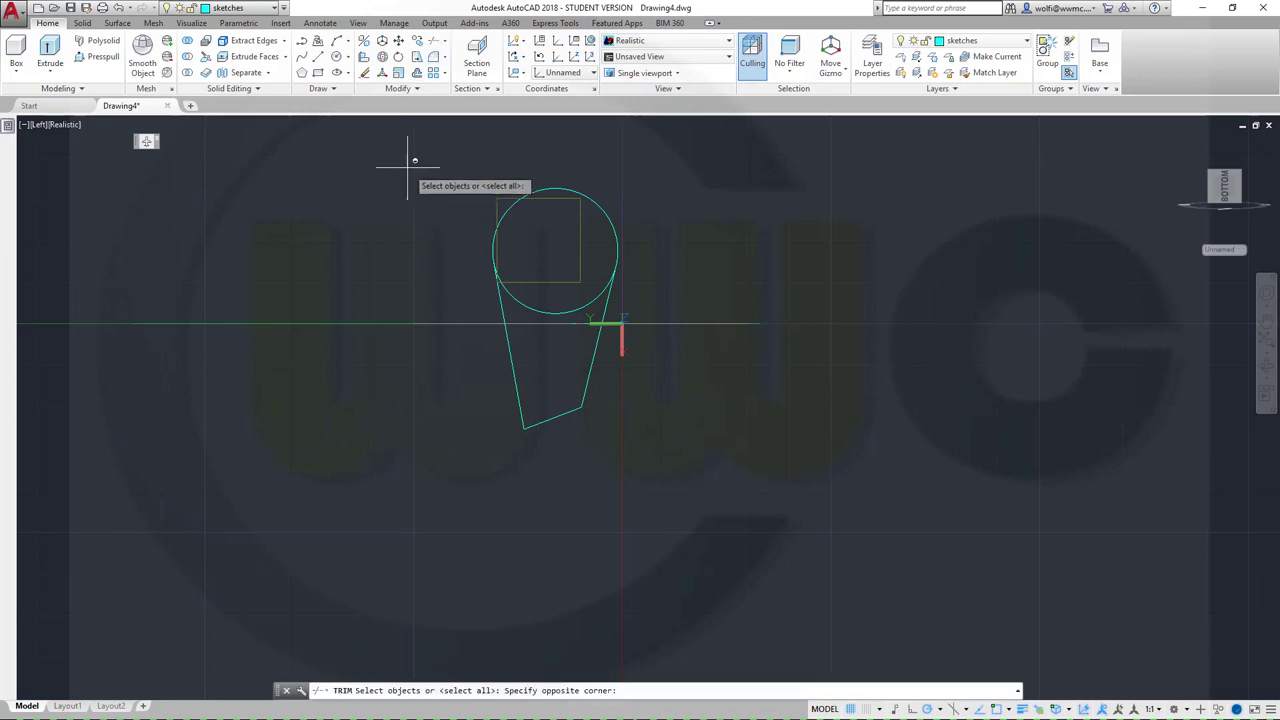
pyautogui.click(672, 457)
pyautogui.press('Return')
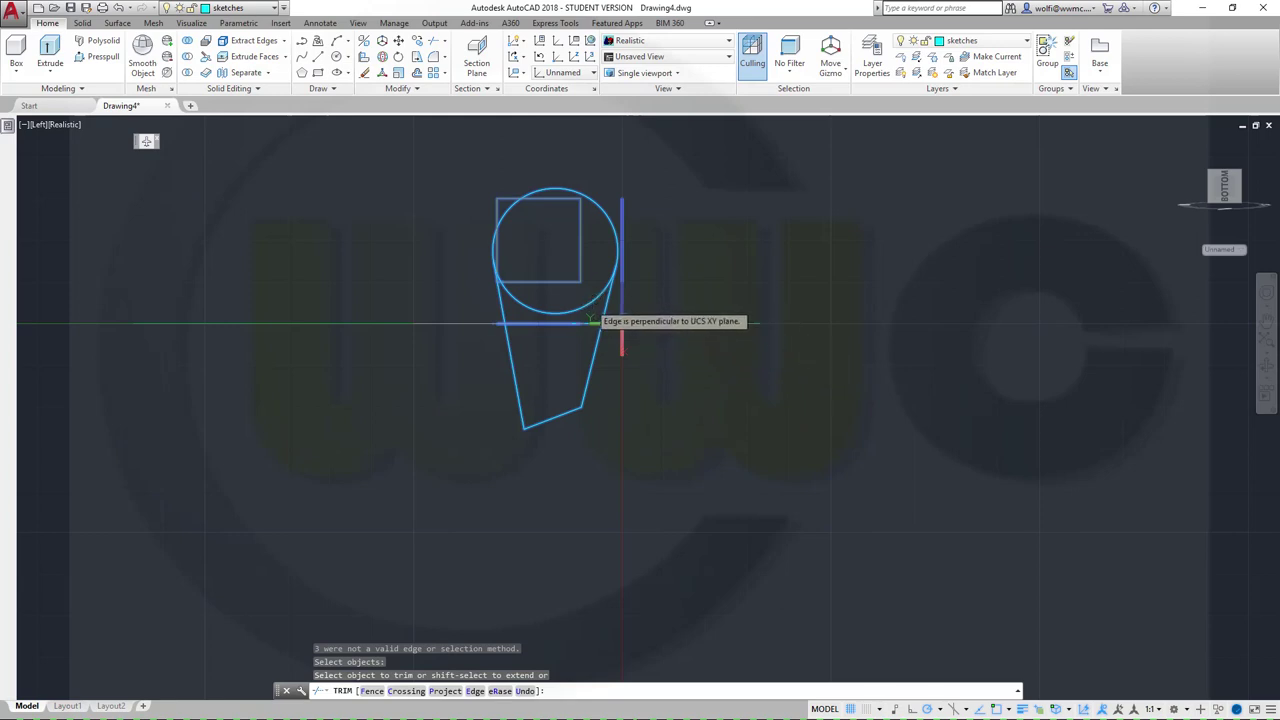
pyautogui.press('Escape')
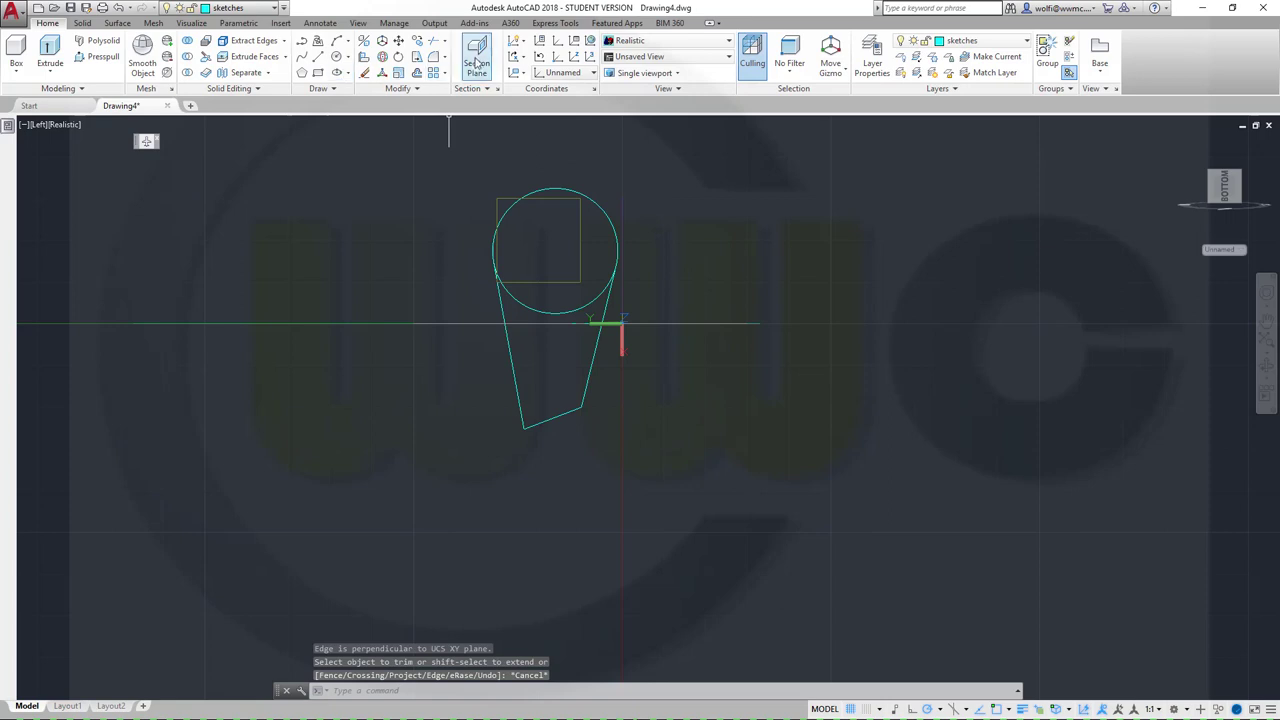
pyautogui.click(437, 42)
pyautogui.click(773, 434)
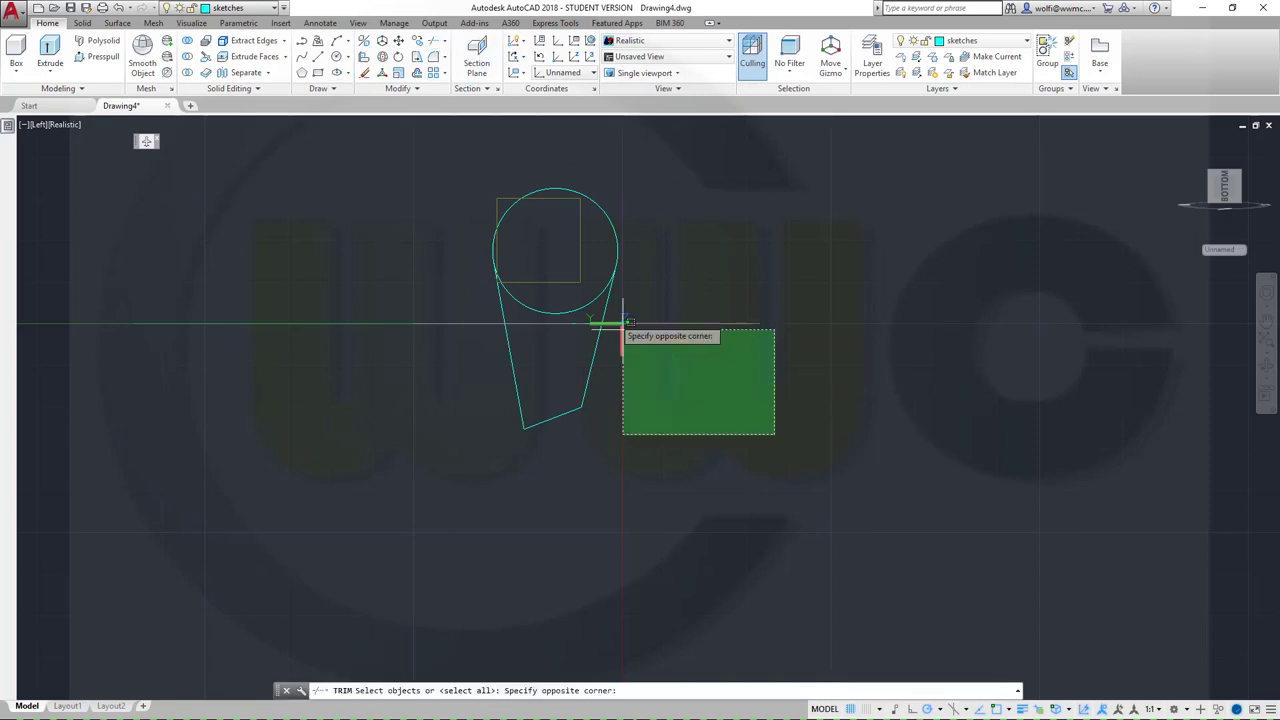
pyautogui.click(400, 149)
pyautogui.press('Return')
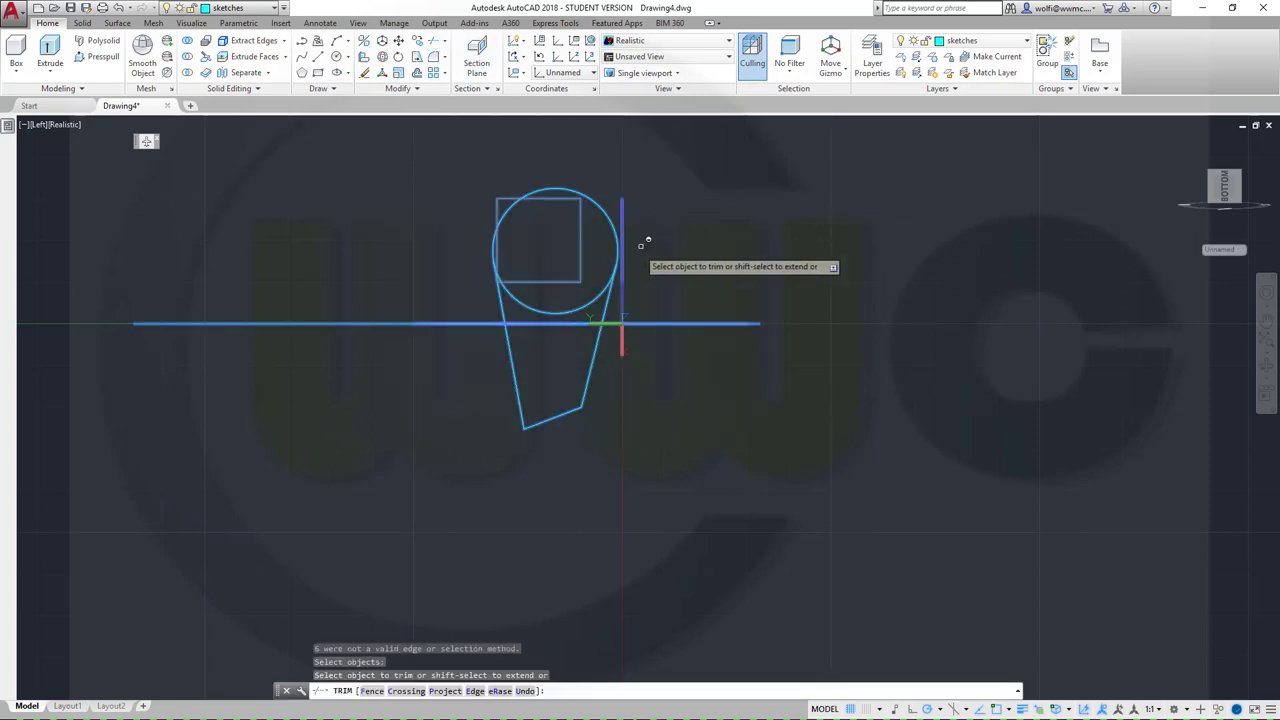
pyautogui.click(574, 305)
pyautogui.press('Escape')
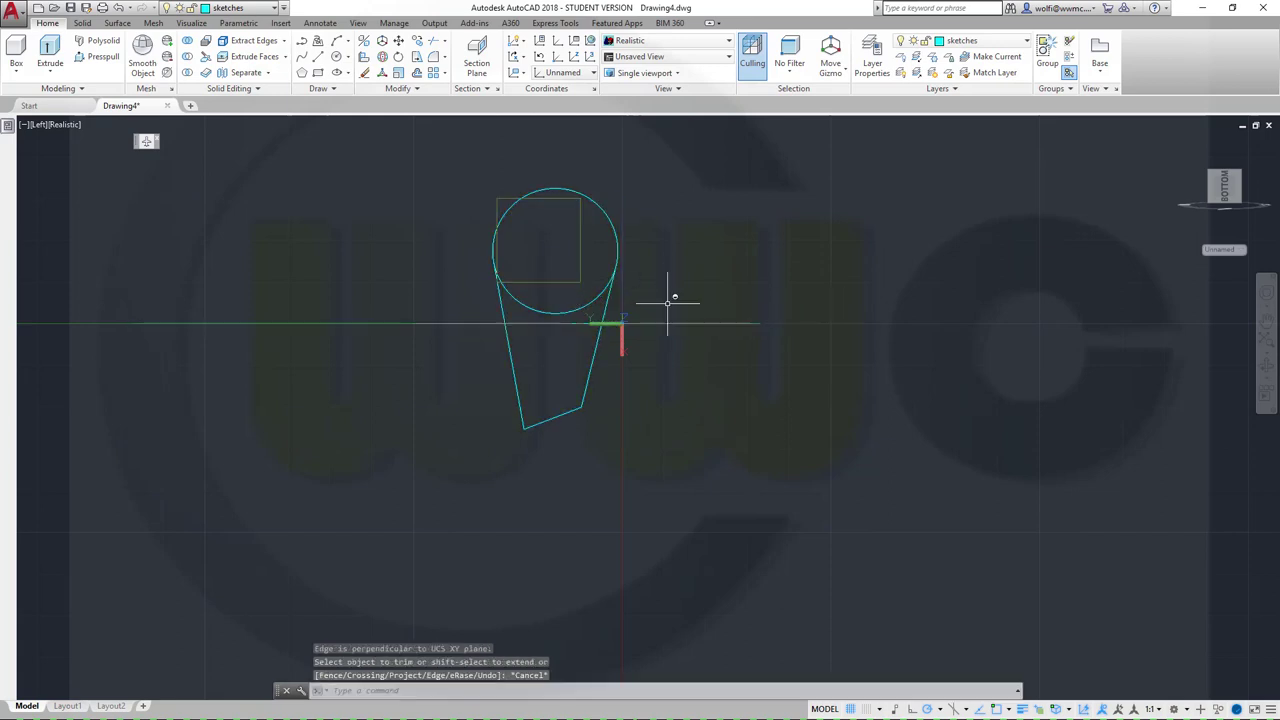
# Step: Trim away the circle's lower arc between the two tangent lines, using the circle and both lines as cutting edges
pyautogui.scroll(-5, 714, 428)
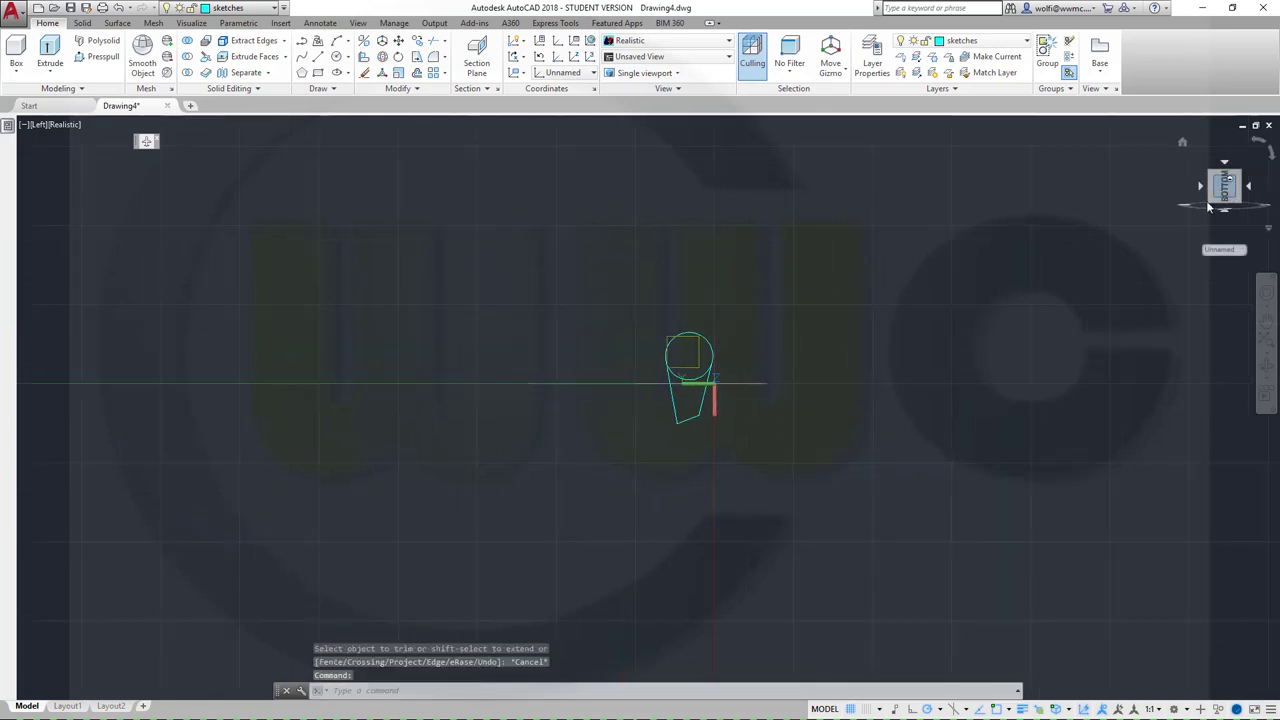
pyautogui.scroll(6, 714, 428)
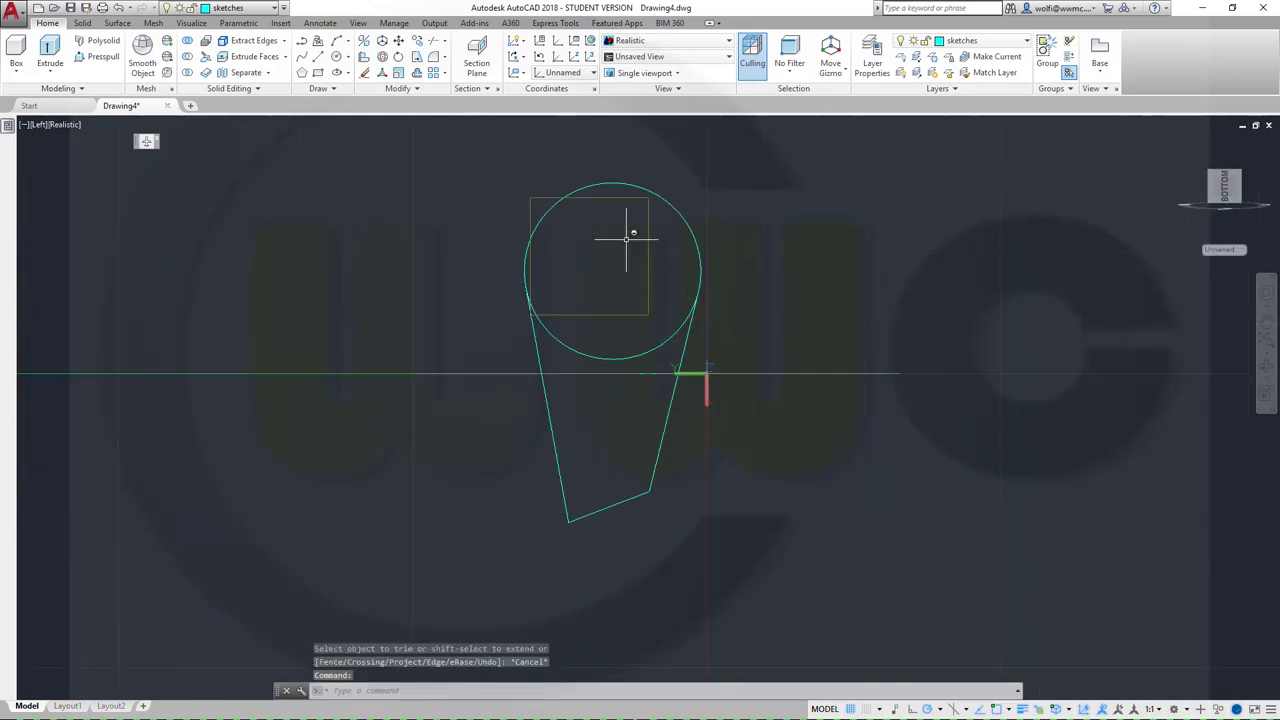
pyautogui.click(433, 42)
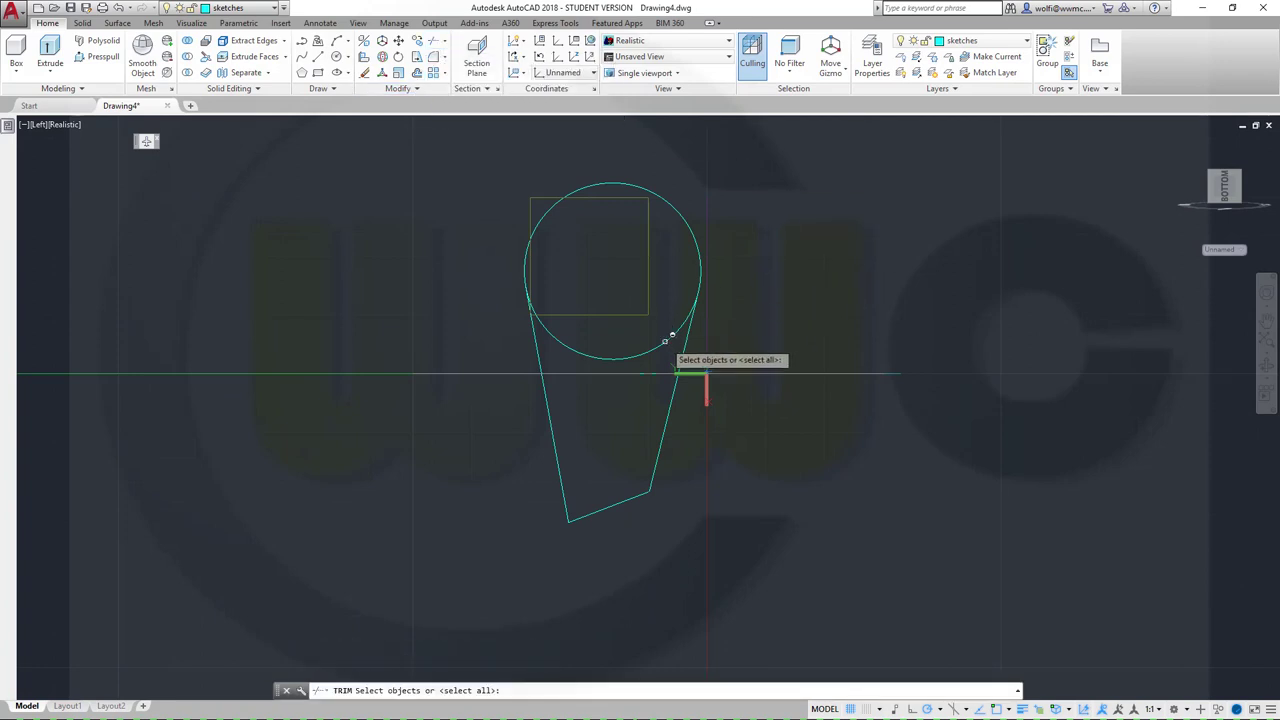
pyautogui.click(676, 331)
pyautogui.click(683, 350)
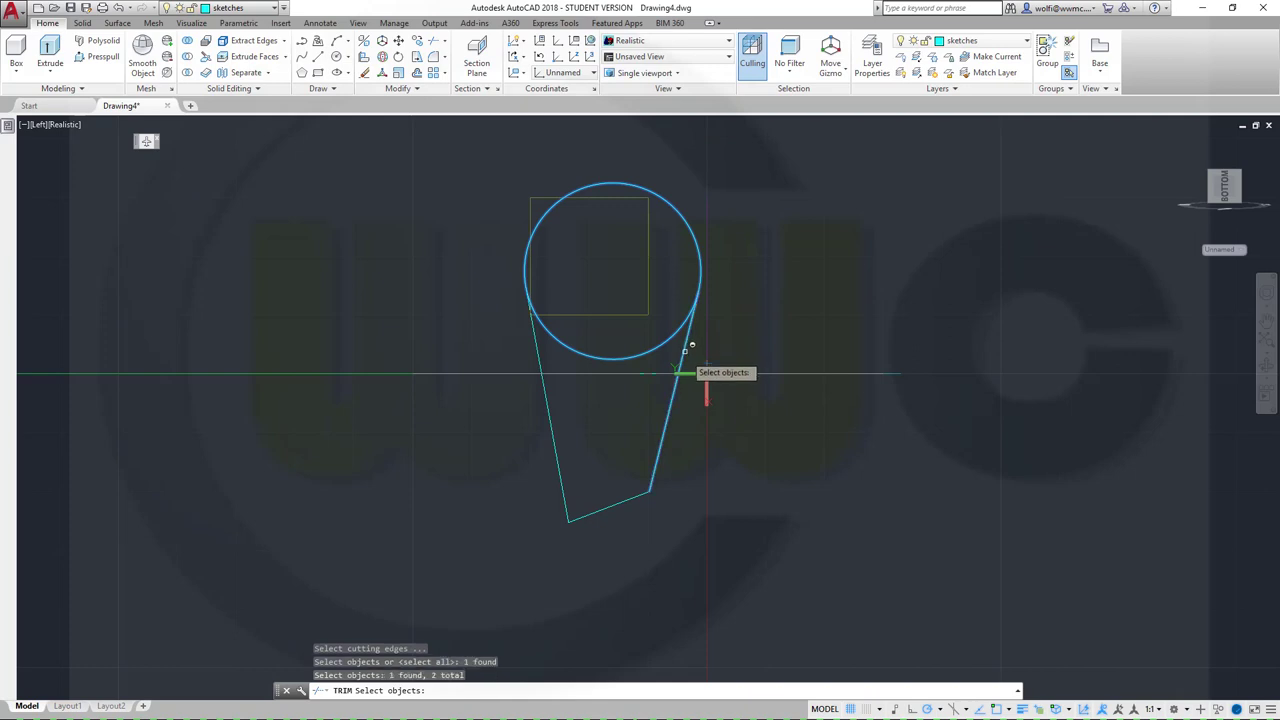
pyautogui.click(563, 492)
pyautogui.press('Return')
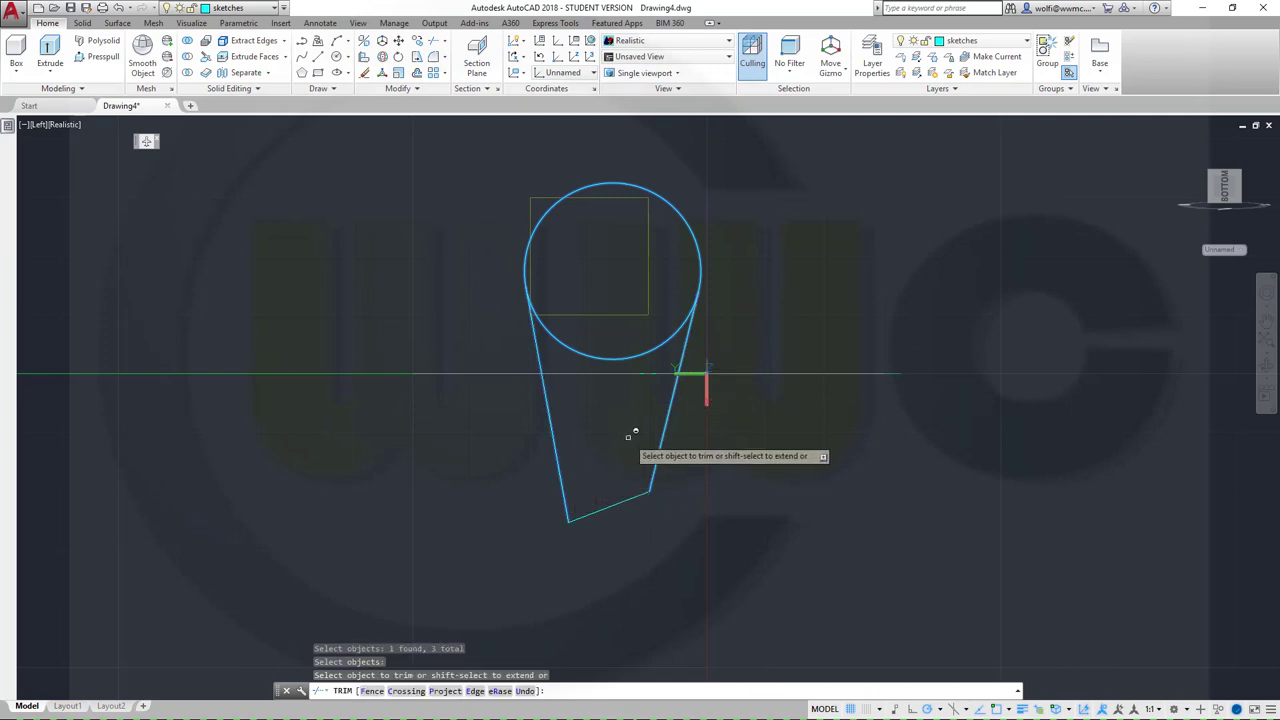
pyautogui.click(625, 355)
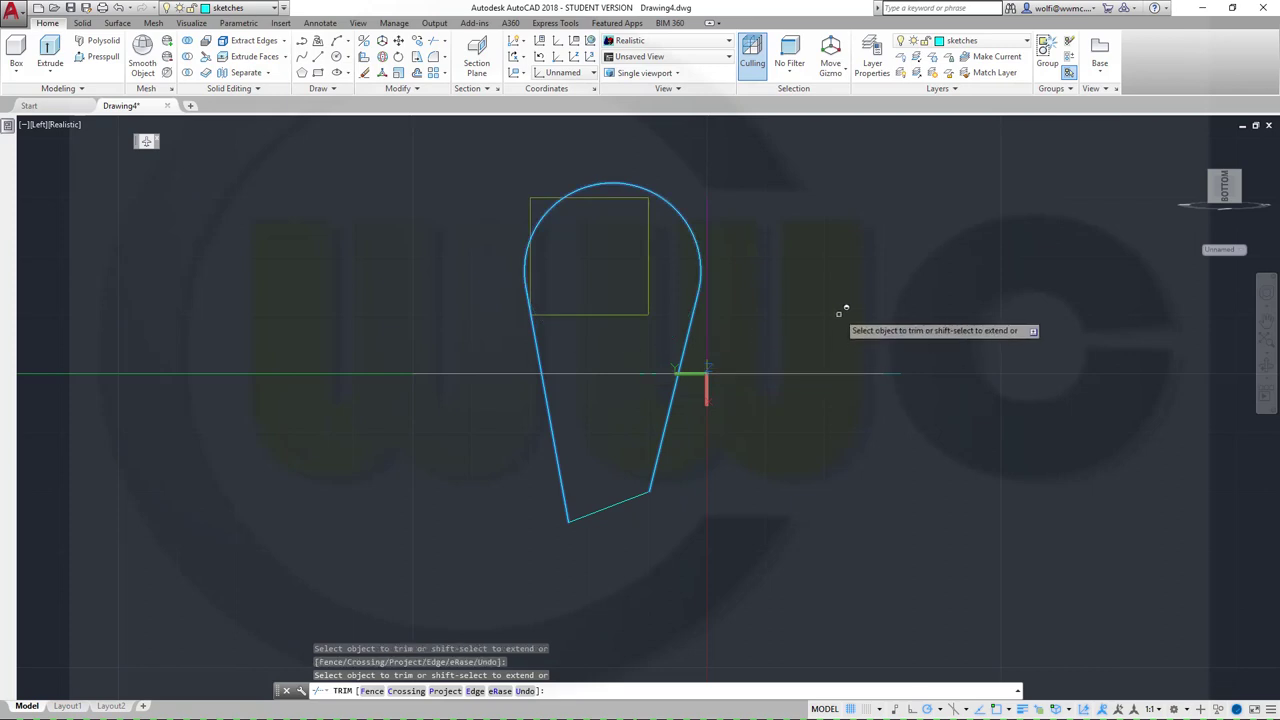
pyautogui.press('Escape')
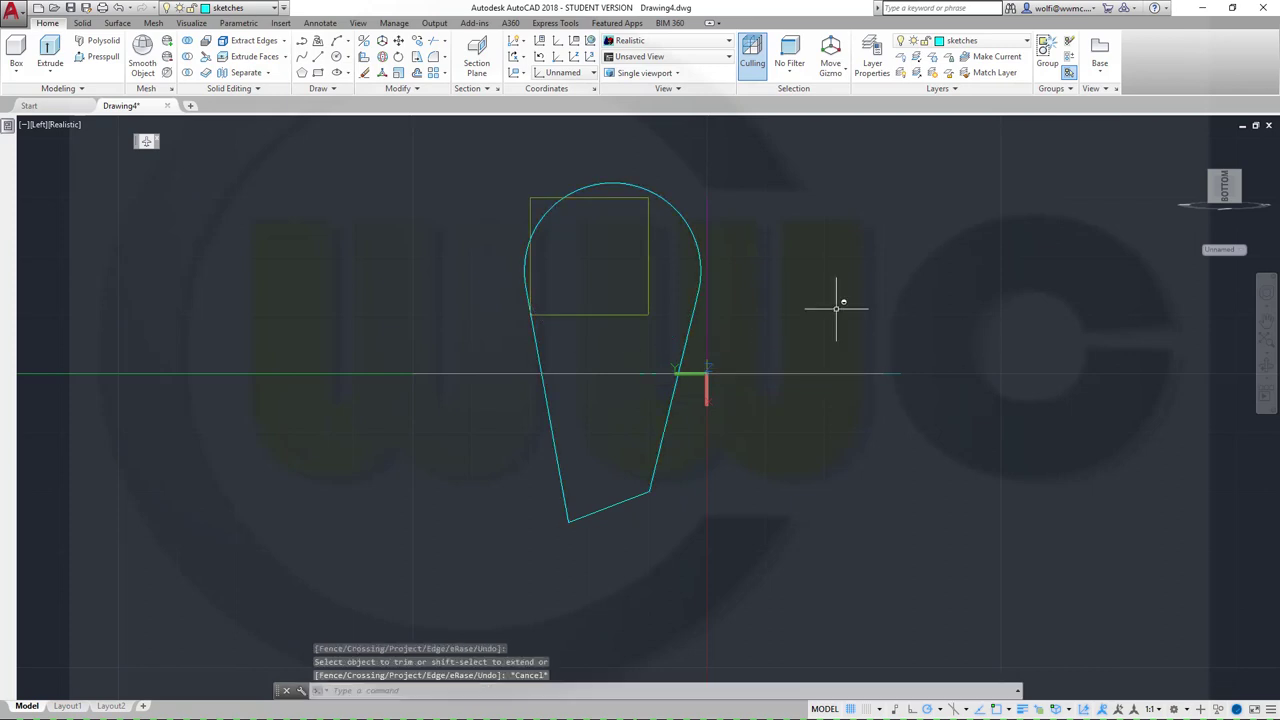
# Step: Apply automatic geometric constraints to the rounded, tapered profile and hide all the constraint bars
pyautogui.click(238, 22)
pyautogui.click(21, 55)
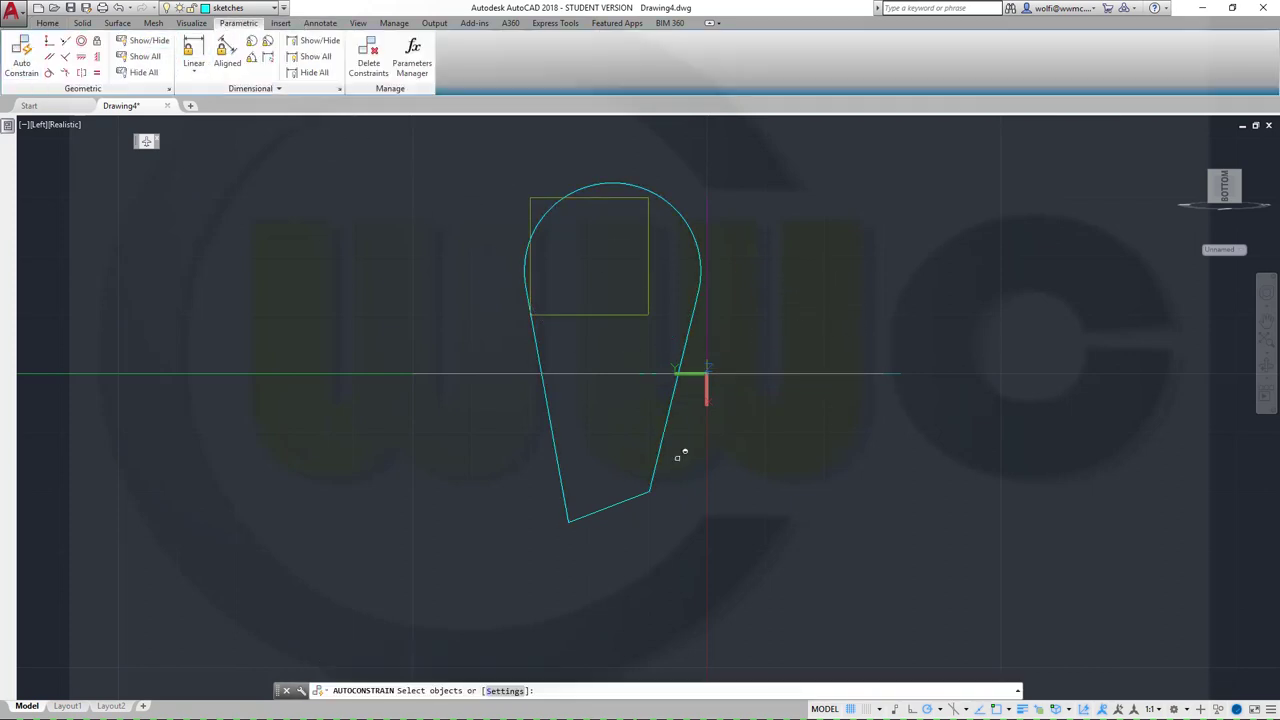
pyautogui.click(765, 521)
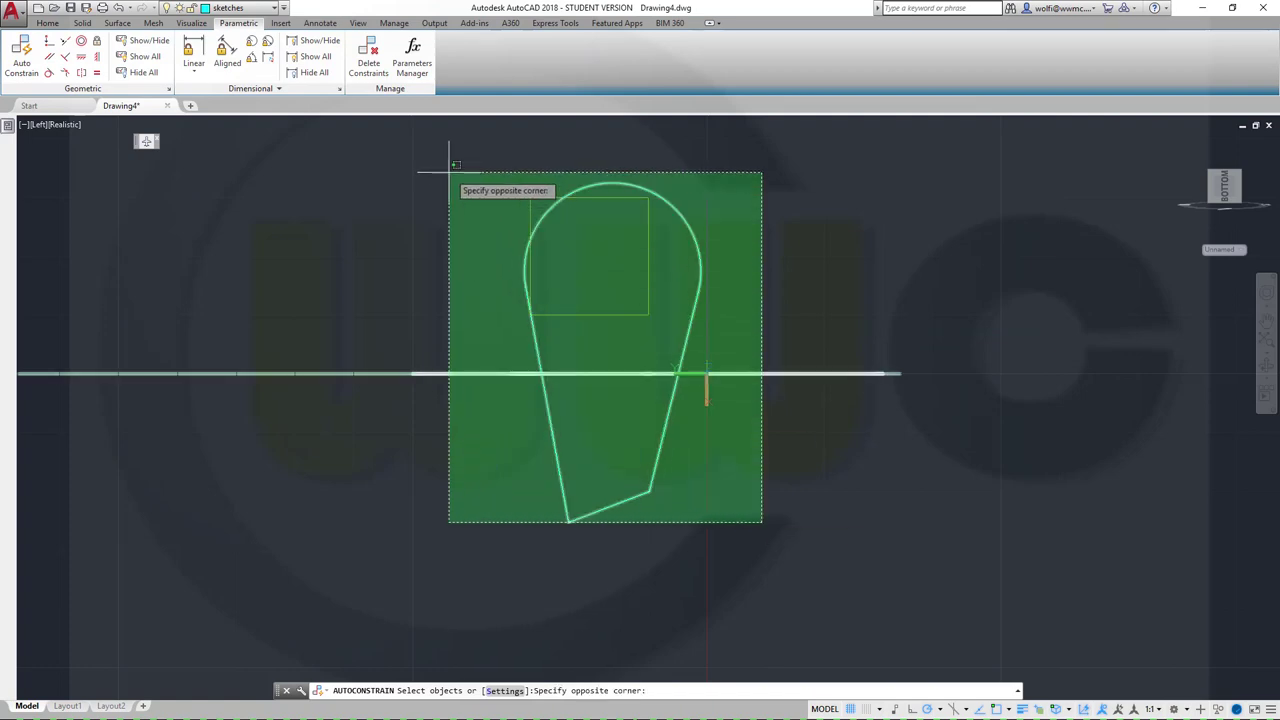
pyautogui.click(422, 163)
pyautogui.rightClick(422, 163)
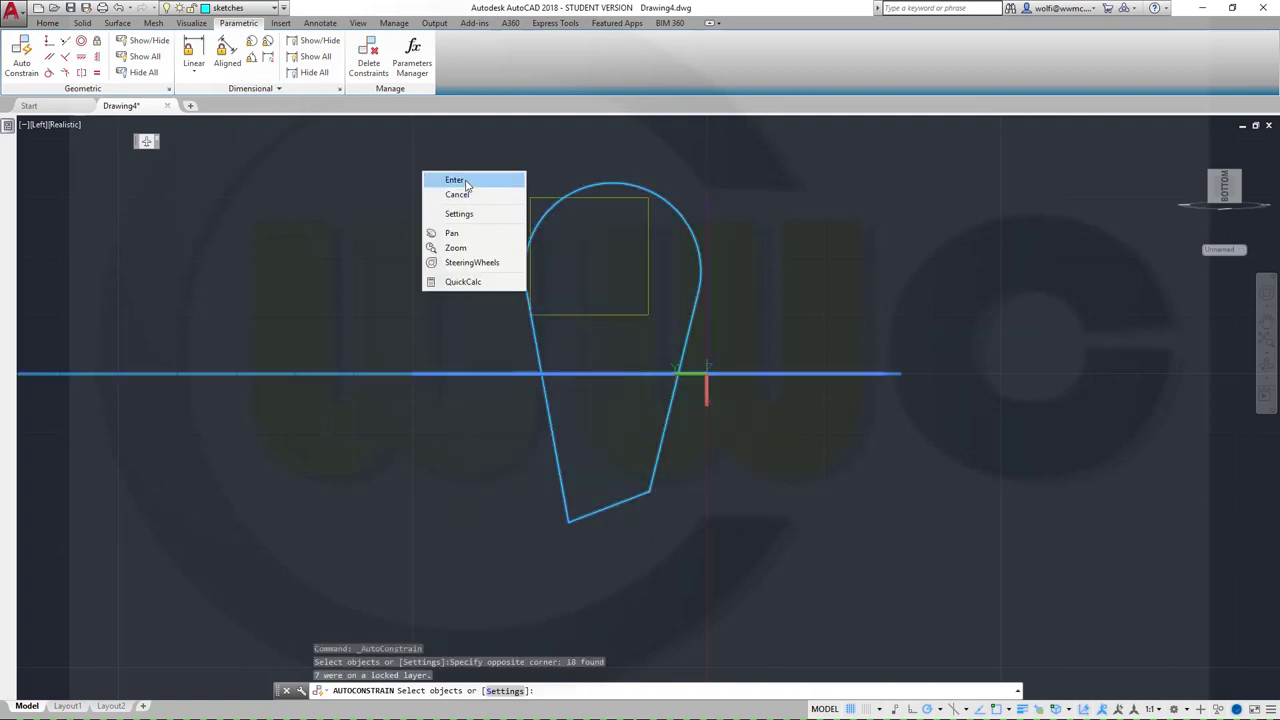
pyautogui.click(455, 178)
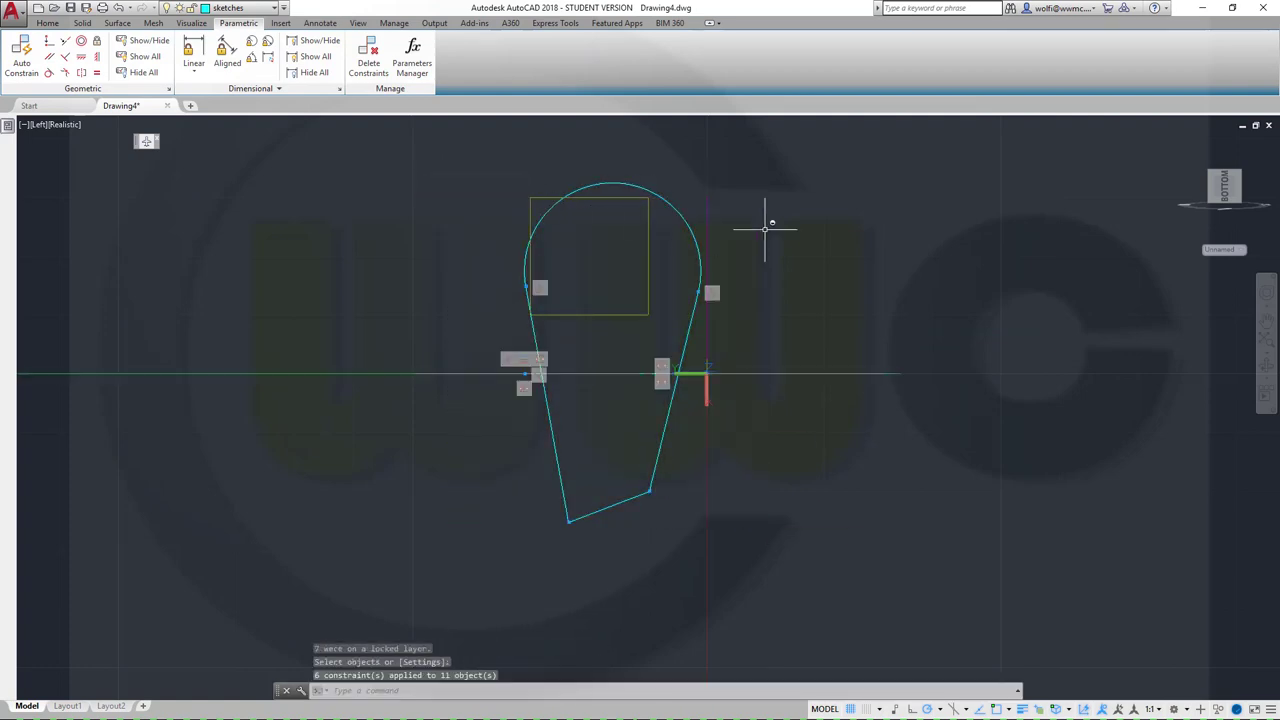
pyautogui.click(147, 74)
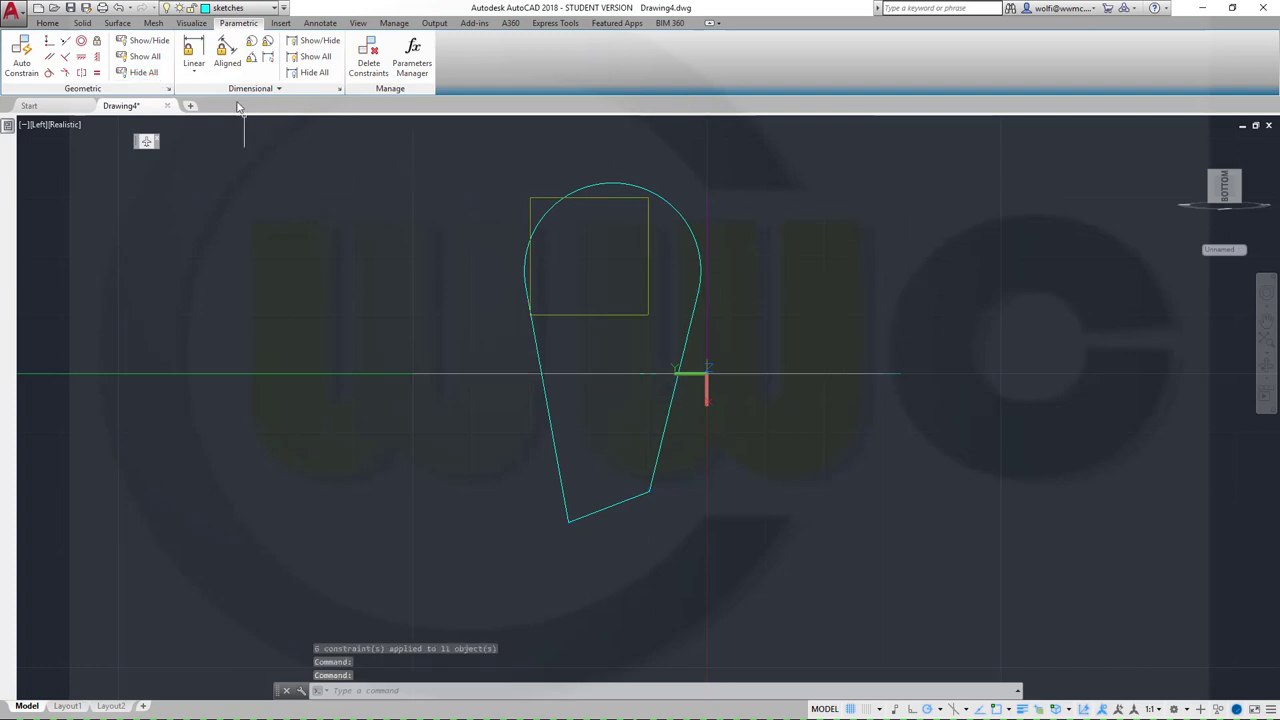
# Step: Turn the surfaces layer back on so the green shell is displayed together with the profile sketch
pyautogui.click(279, 8)
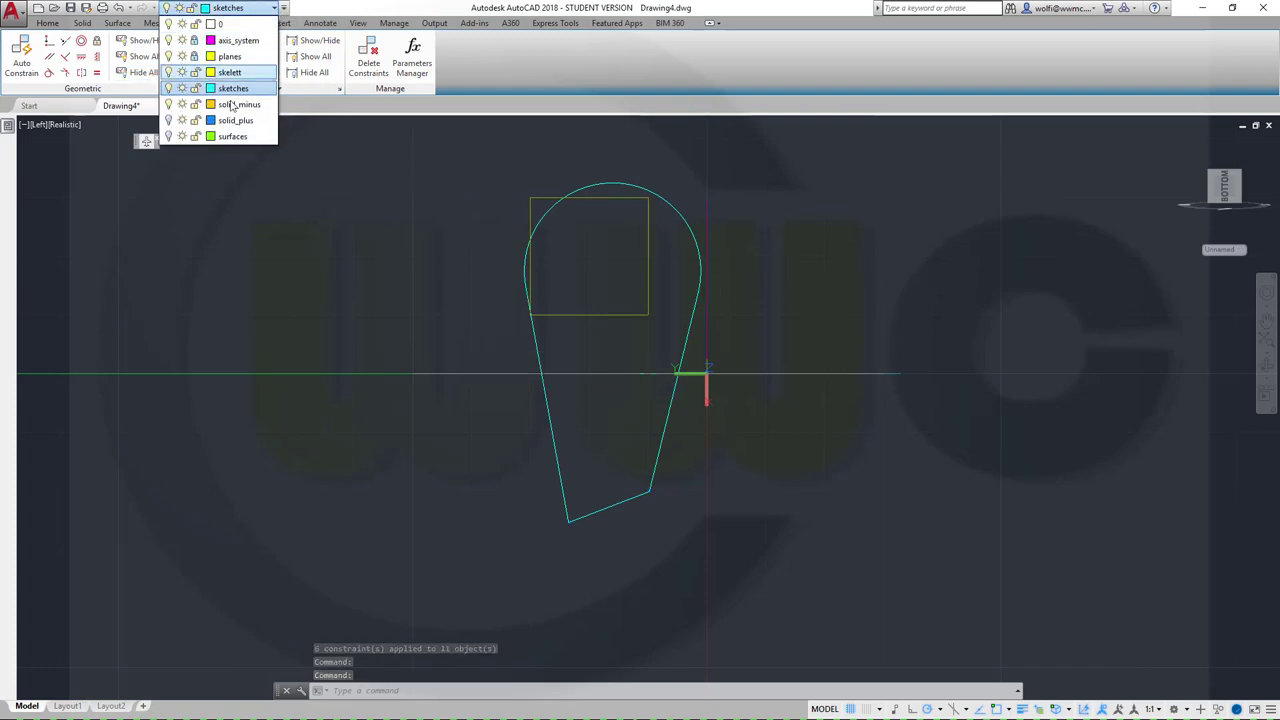
pyautogui.click(168, 137)
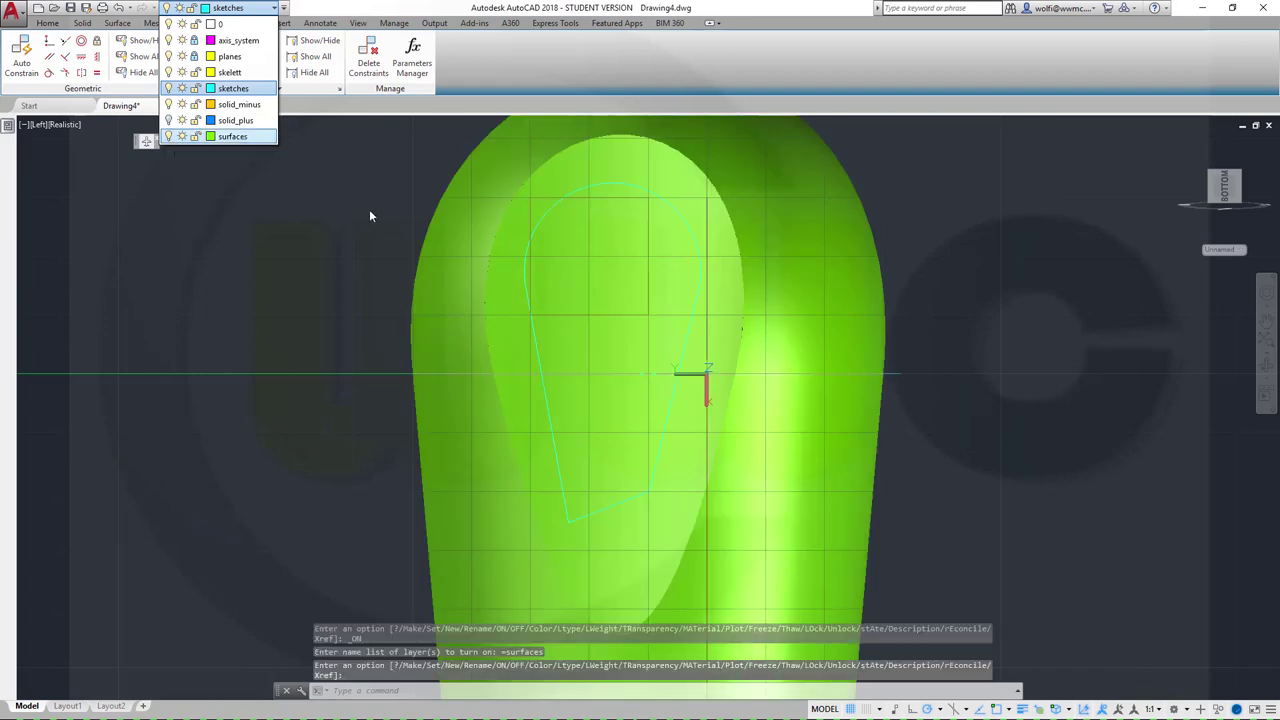
pyautogui.click(333, 237)
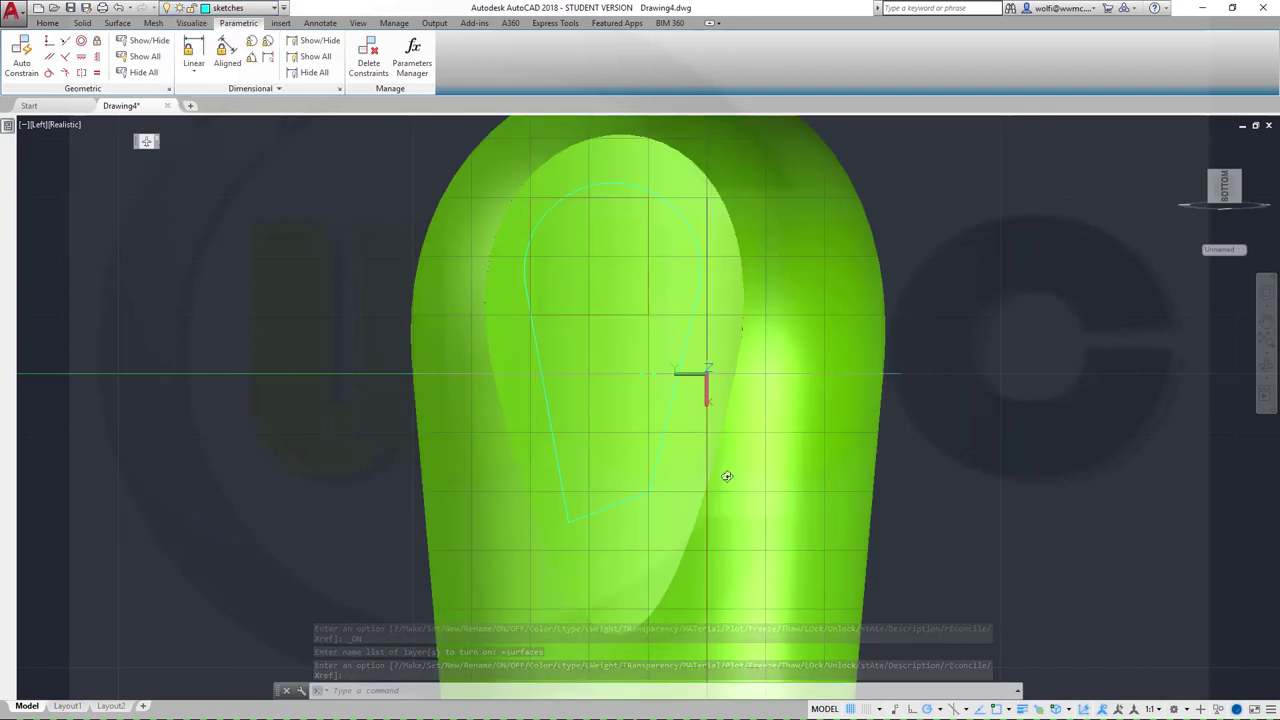
pyautogui.moveTo(726, 476)
pyautogui.keyDown('shift'); pyautogui.mouseDown(button='middle')
pyautogui.moveTo(700, 470)
pyautogui.moveTo(652, 516)
pyautogui.moveTo(648, 242)
pyautogui.mouseUp(button='middle'); pyautogui.keyUp('shift')
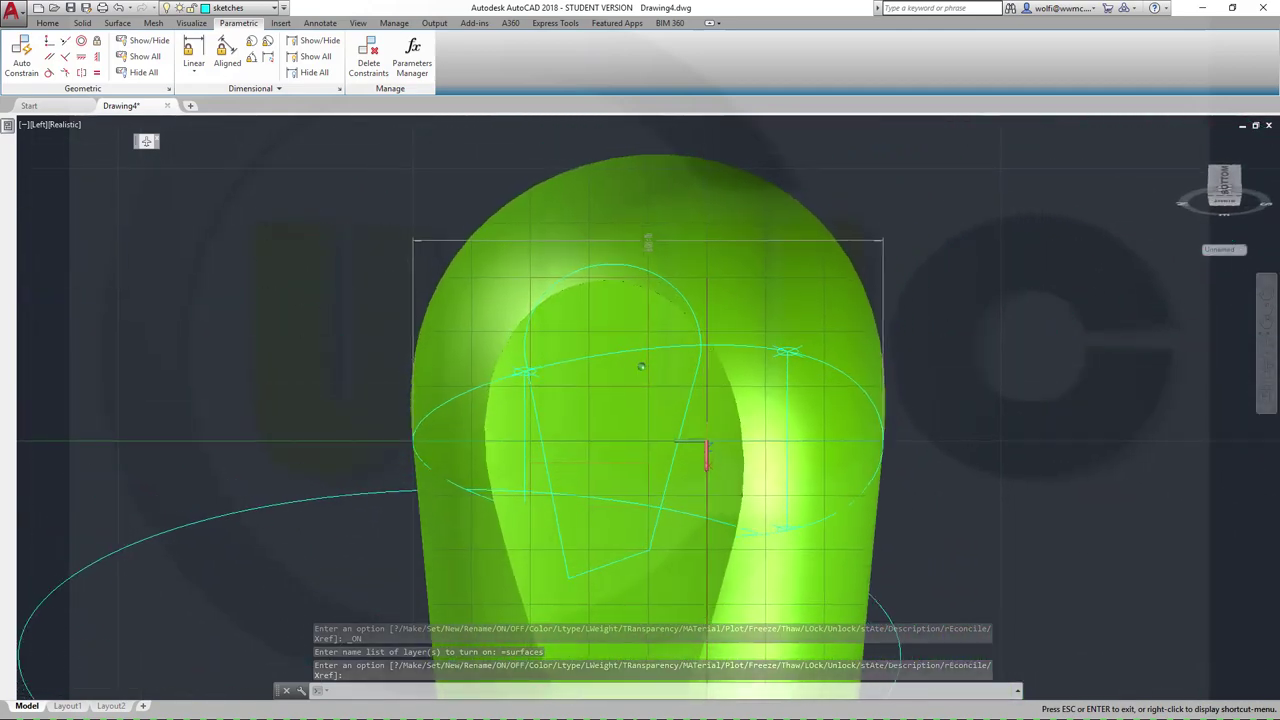
pyautogui.press('Return')
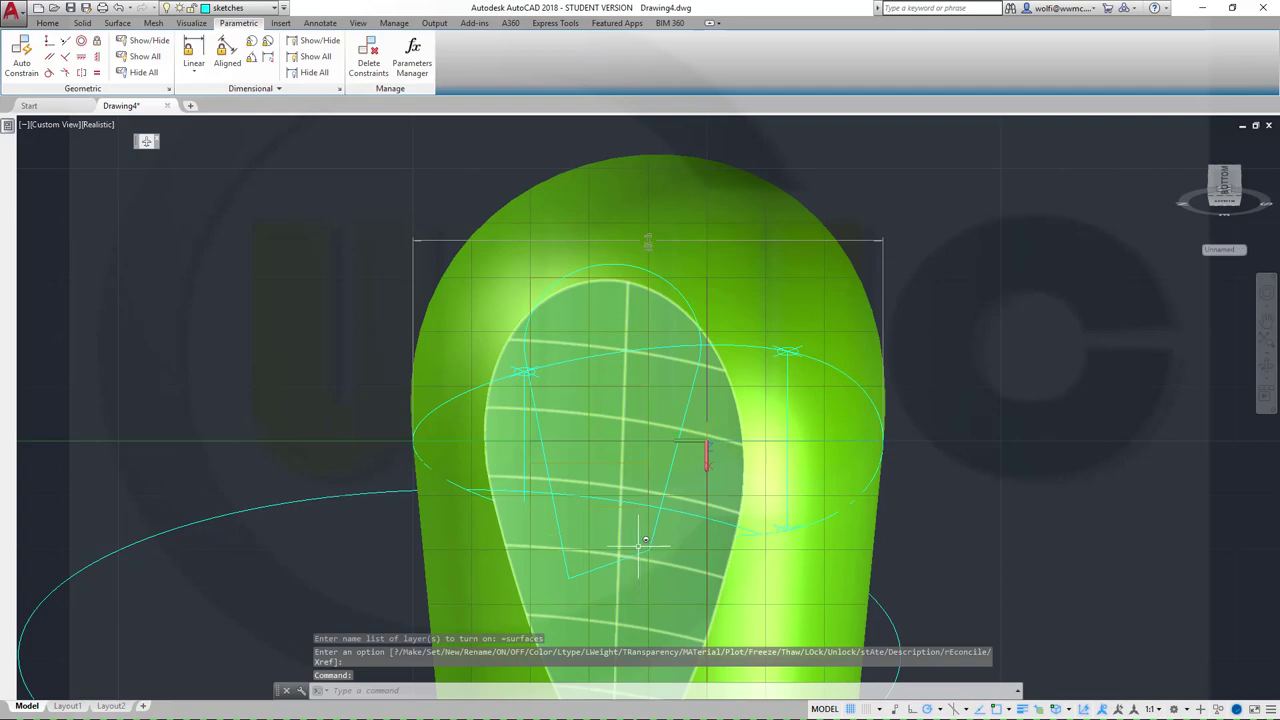
pyautogui.moveTo(640, 545)
pyautogui.keyDown('shift'); pyautogui.mouseDown(button='middle')
pyautogui.moveTo(580, 517)
pyautogui.moveTo(571, 577)
pyautogui.moveTo(594, 557)
pyautogui.moveTo(506, 594)
pyautogui.moveTo(573, 584)
pyautogui.moveTo(600, 540)
pyautogui.moveTo(514, 580)
pyautogui.moveTo(494, 606)
pyautogui.moveTo(485, 597)
pyautogui.mouseUp(button='middle'); pyautogui.keyUp('shift')
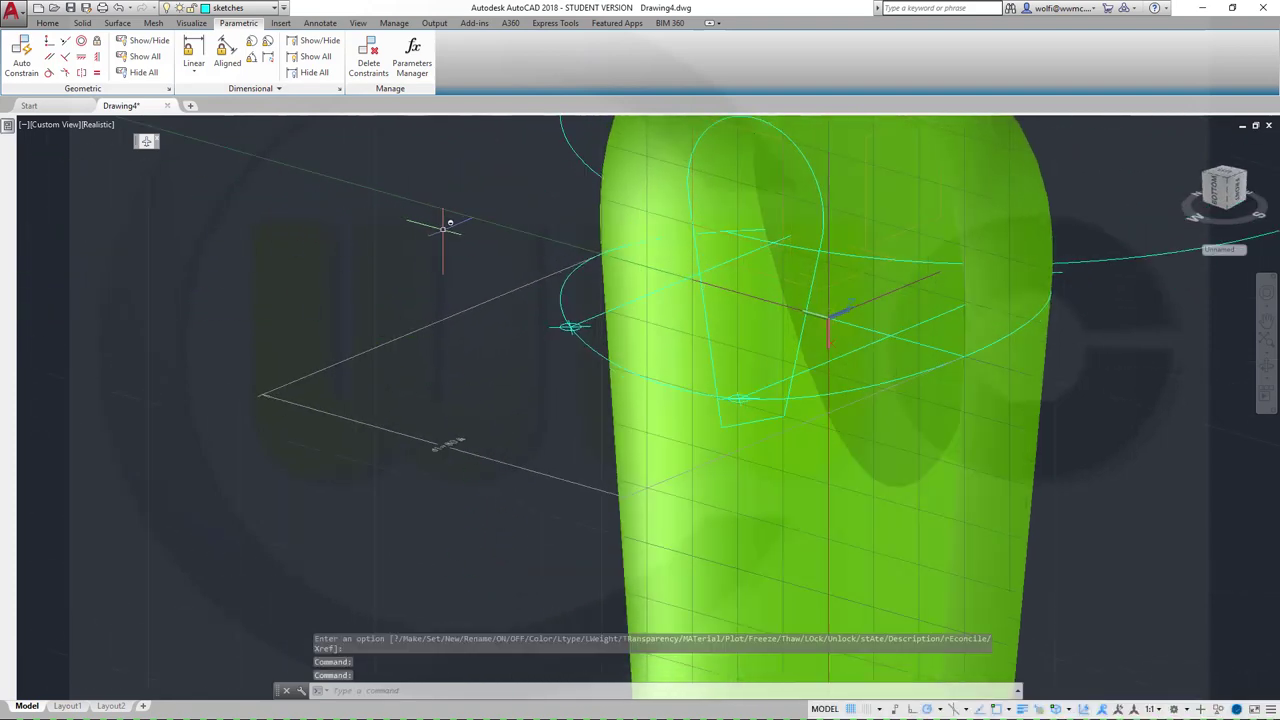
pyautogui.click(117, 23)
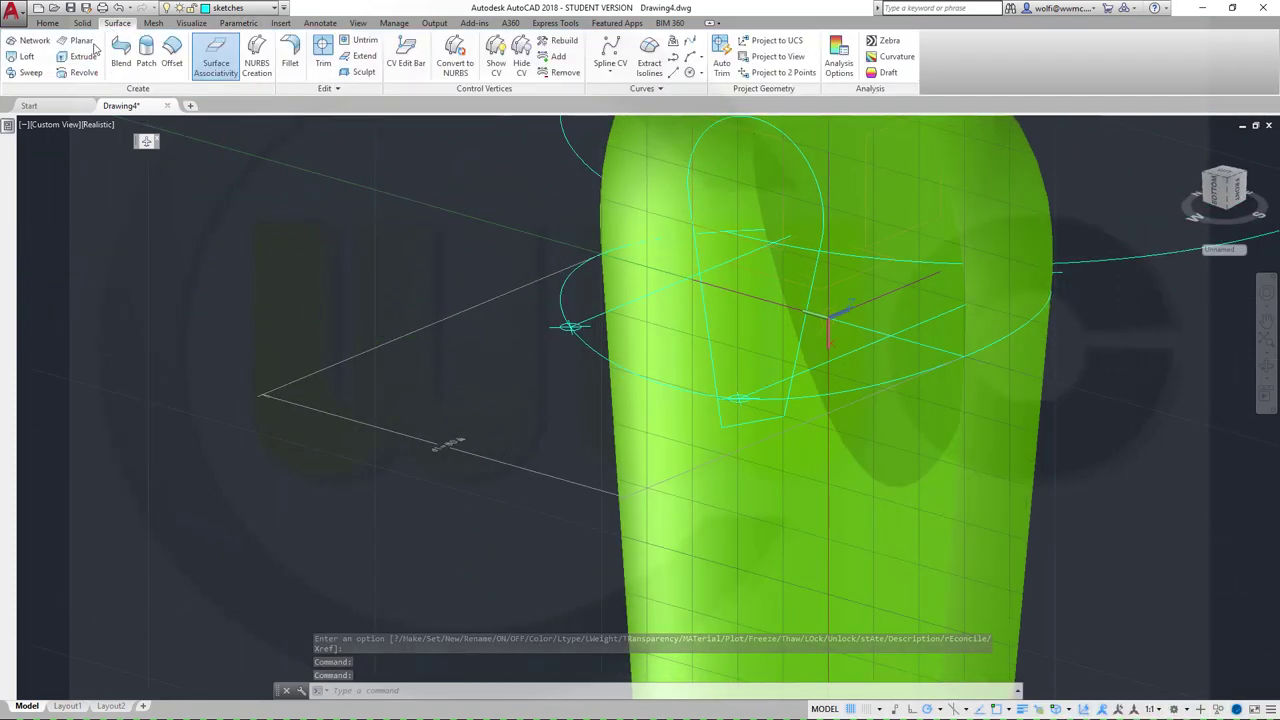
pyautogui.click(84, 56)
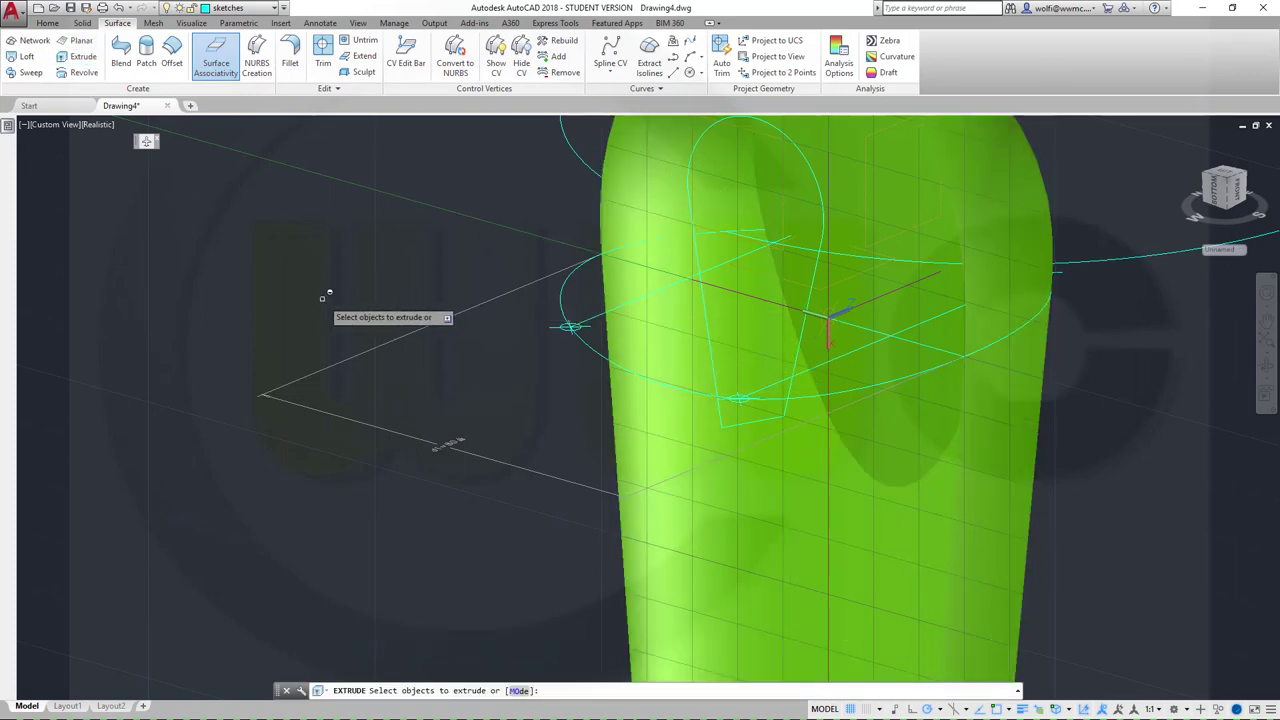
pyautogui.press('Escape')
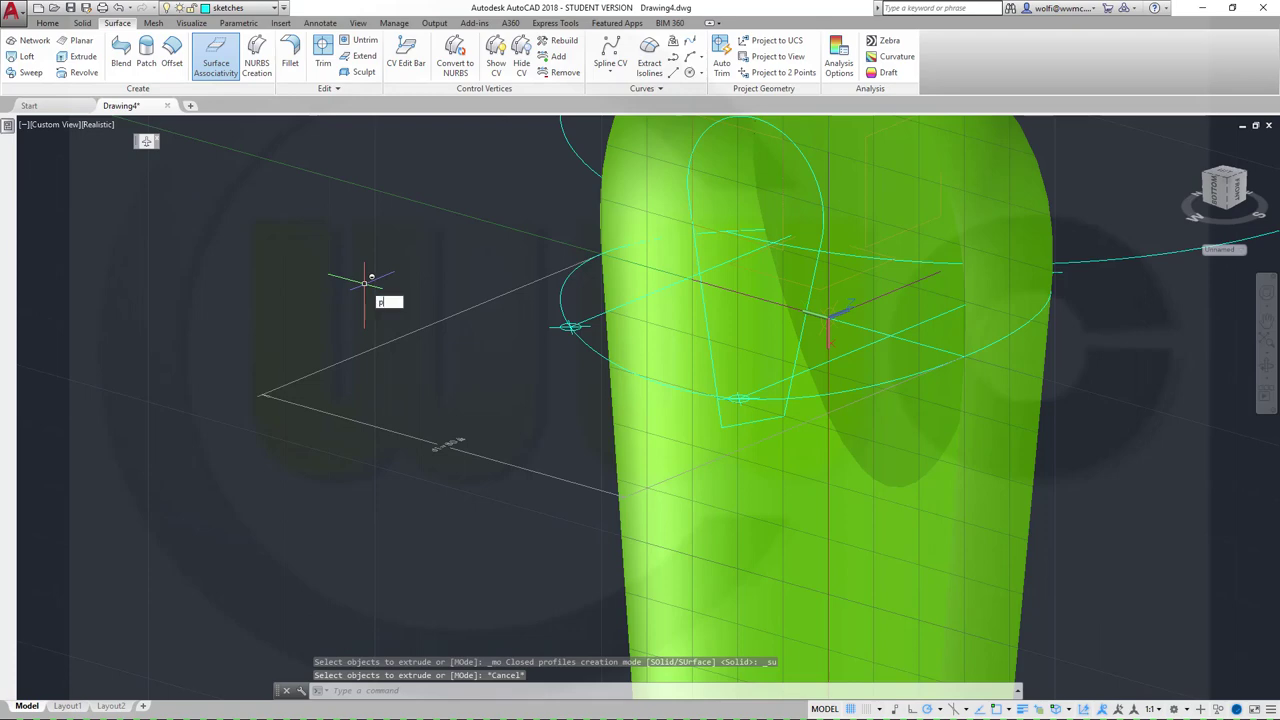
# Step: Convert the arc of the rounded profile into a polyline with PEDIT, picking the arc rather than the surface behind it
pyautogui.write('Ped')
pyautogui.press('Return')
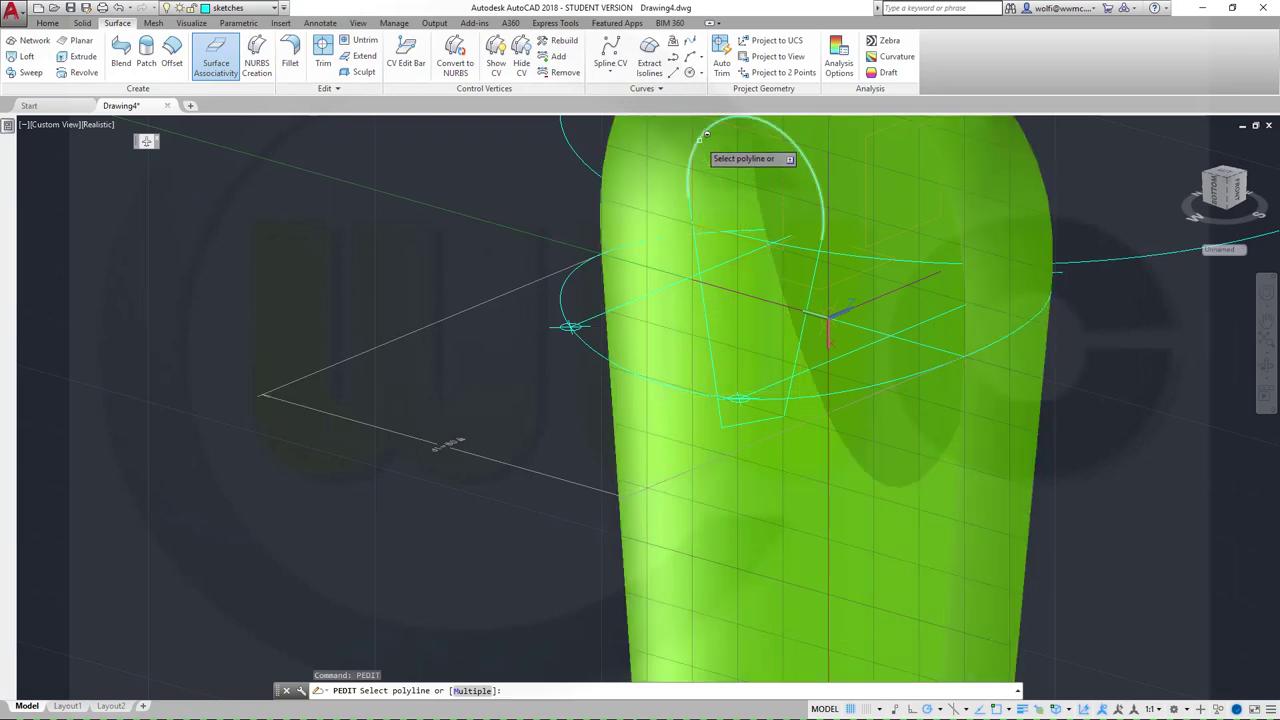
pyautogui.click(702, 140)
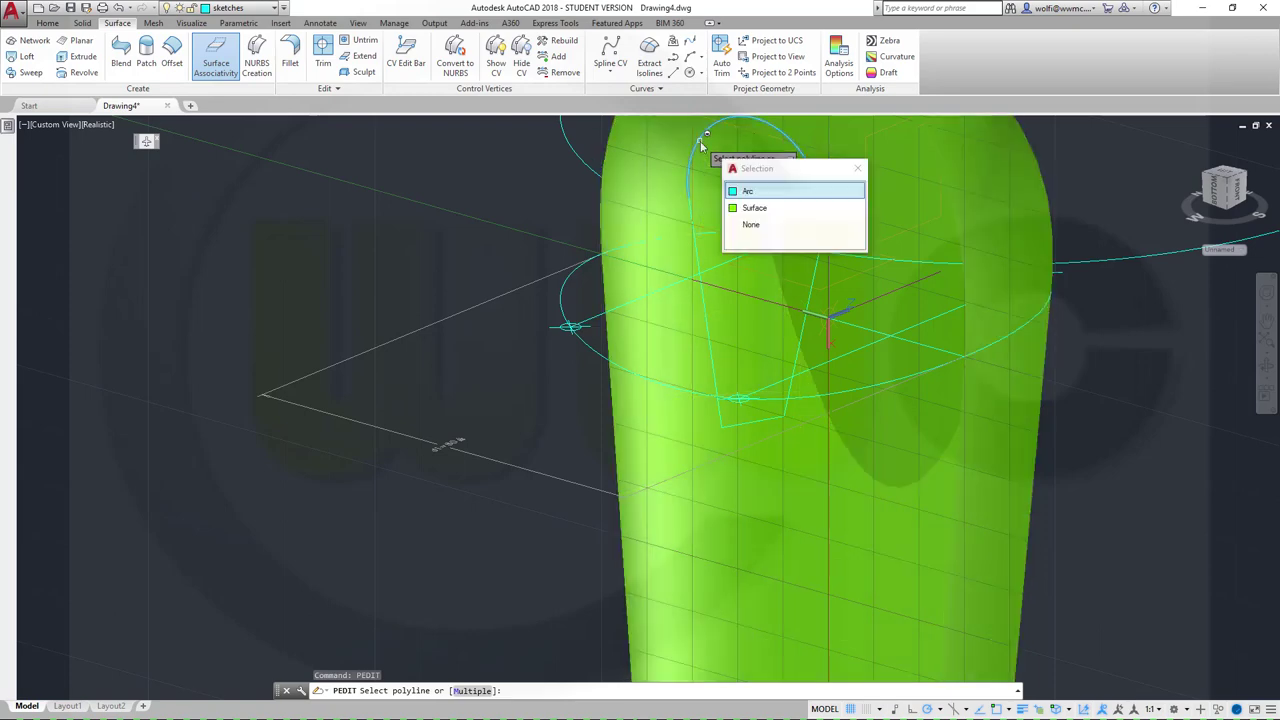
pyautogui.click(747, 191)
pyautogui.press('Return')
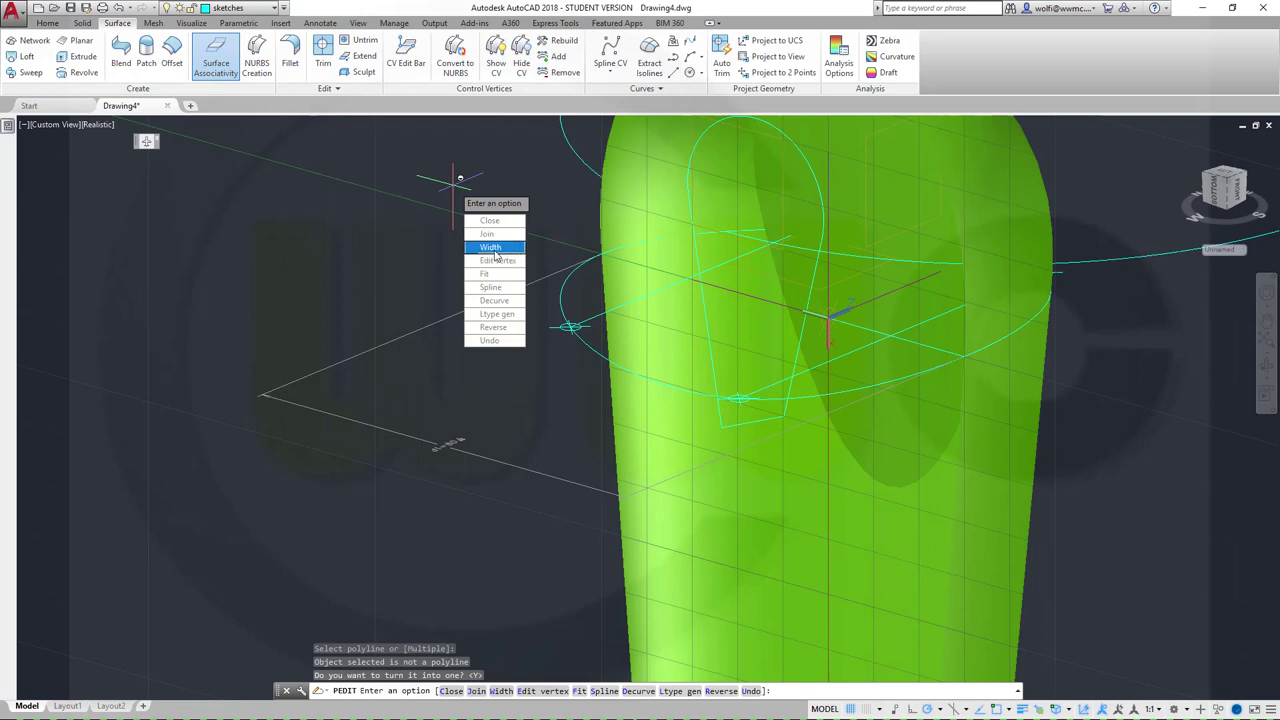
# Step: Join the two tangent lines and the short slanted end line to the arc polyline, forming one closed profile
pyautogui.press('Return')
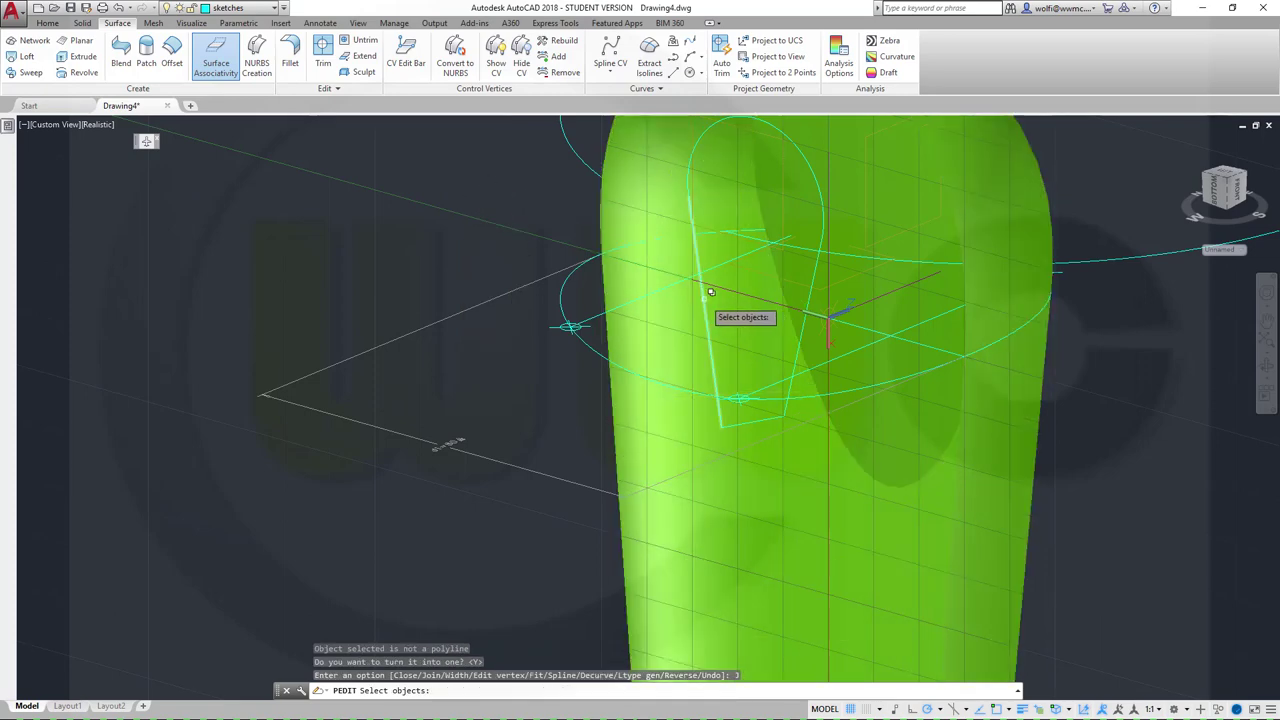
pyautogui.click(710, 292)
pyautogui.click(780, 349)
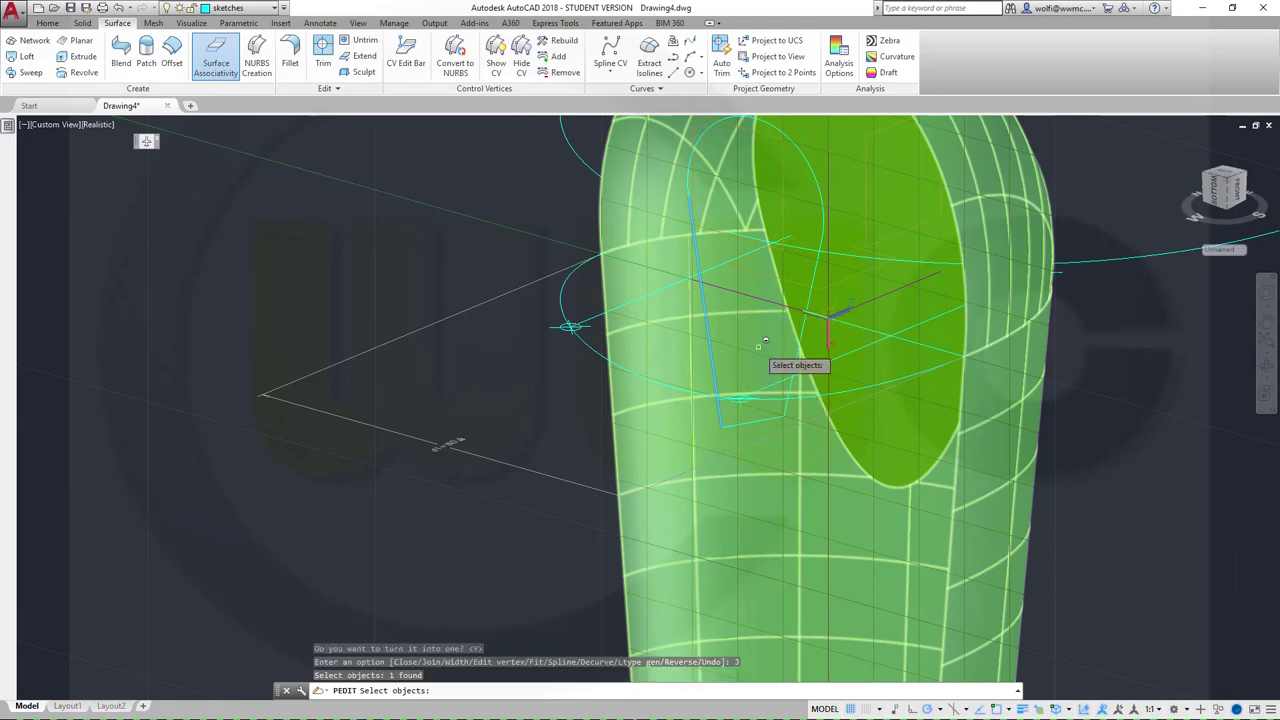
pyautogui.click(756, 418)
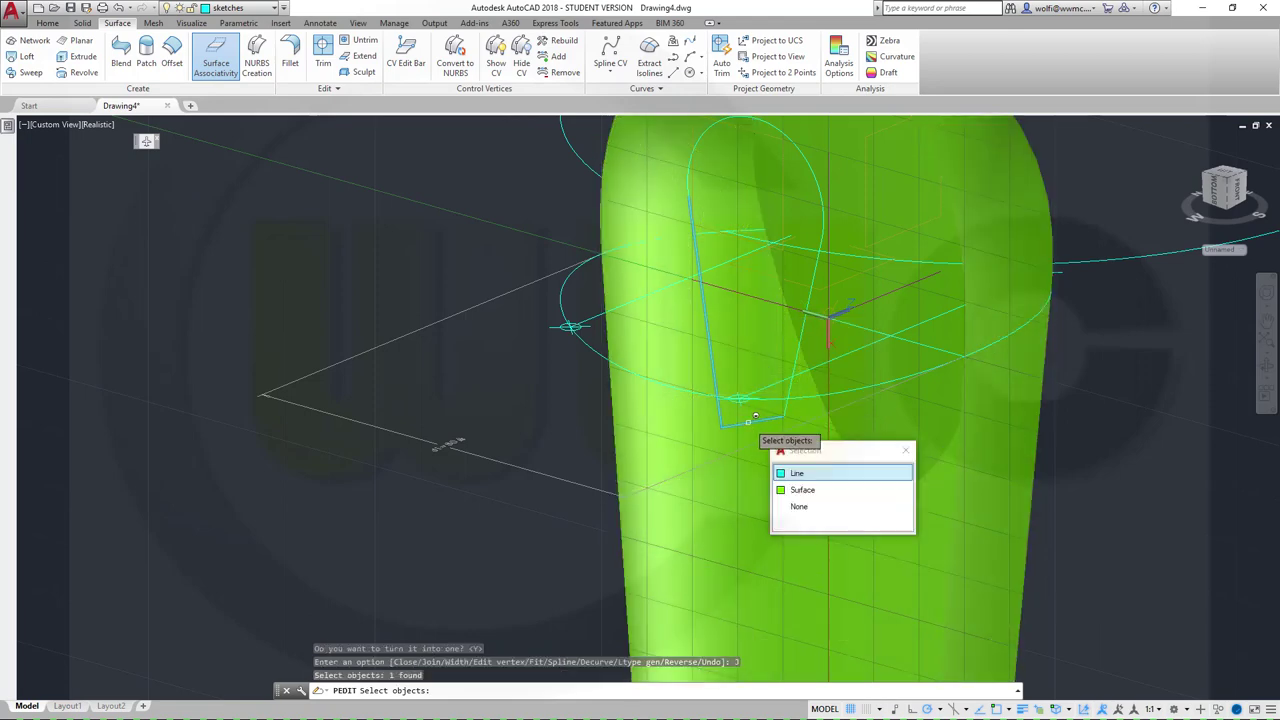
pyautogui.click(797, 474)
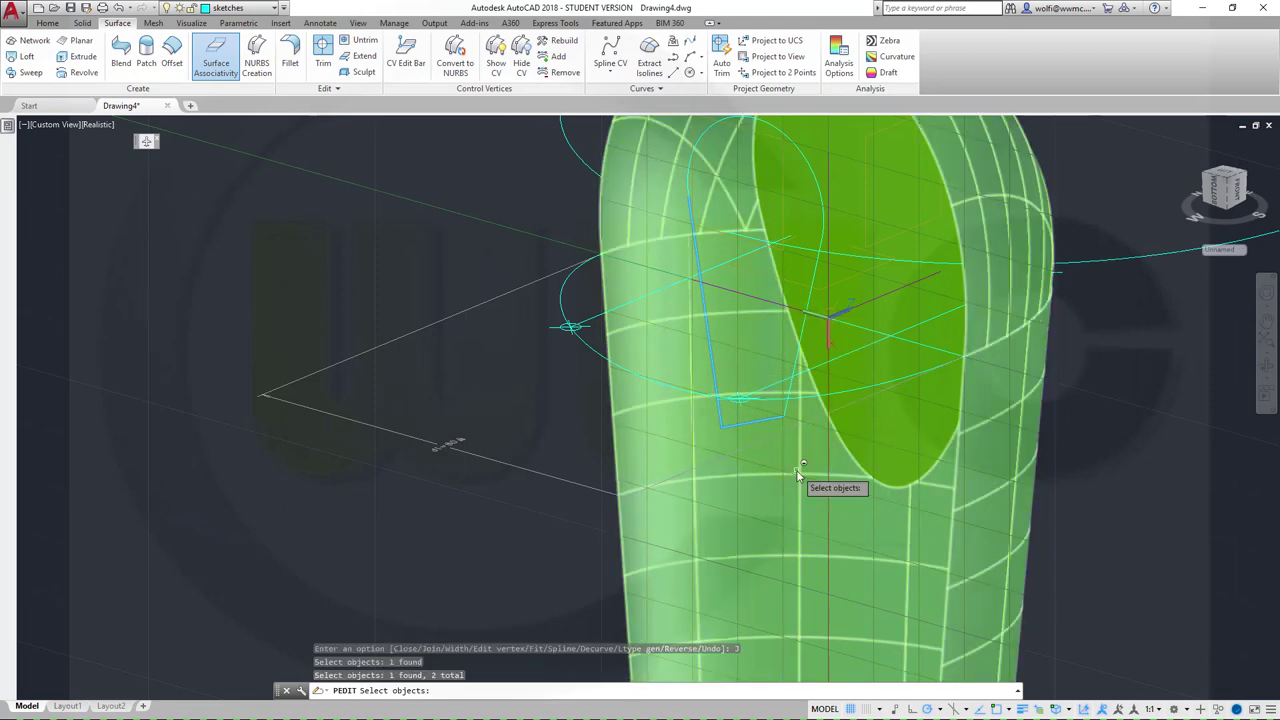
pyautogui.click(806, 320)
pyautogui.click(856, 377)
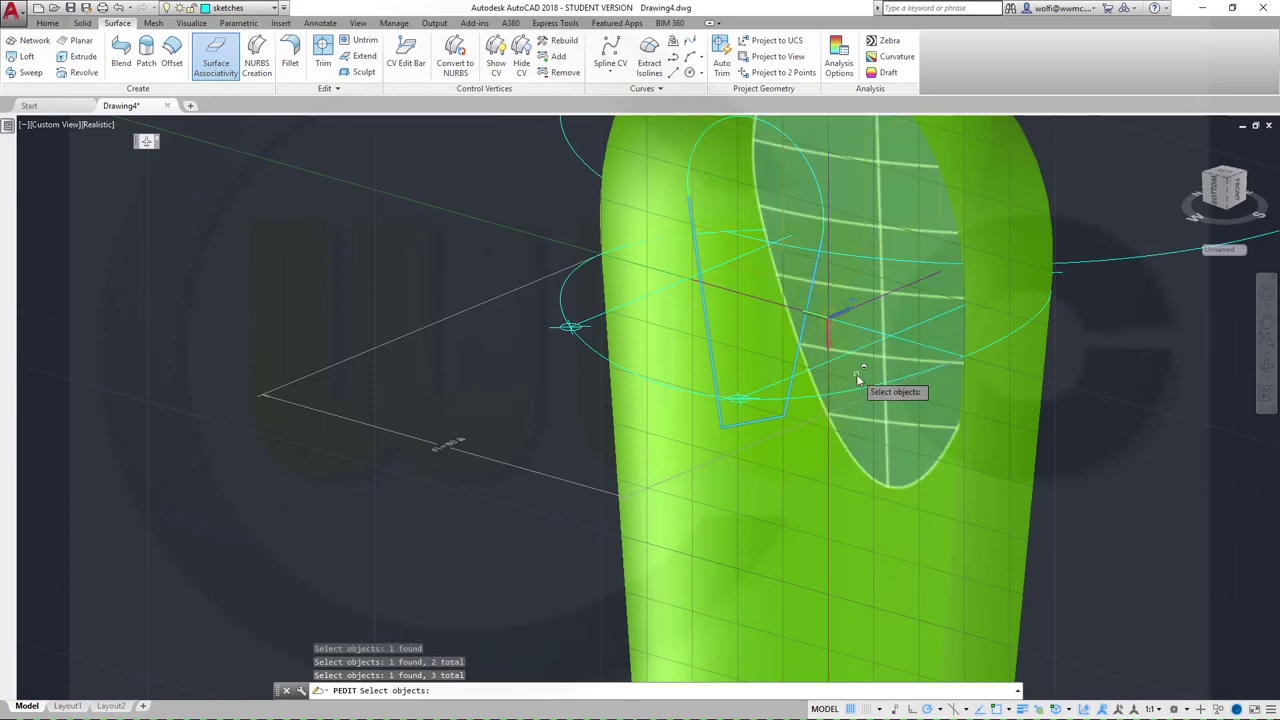
pyautogui.press('Return')
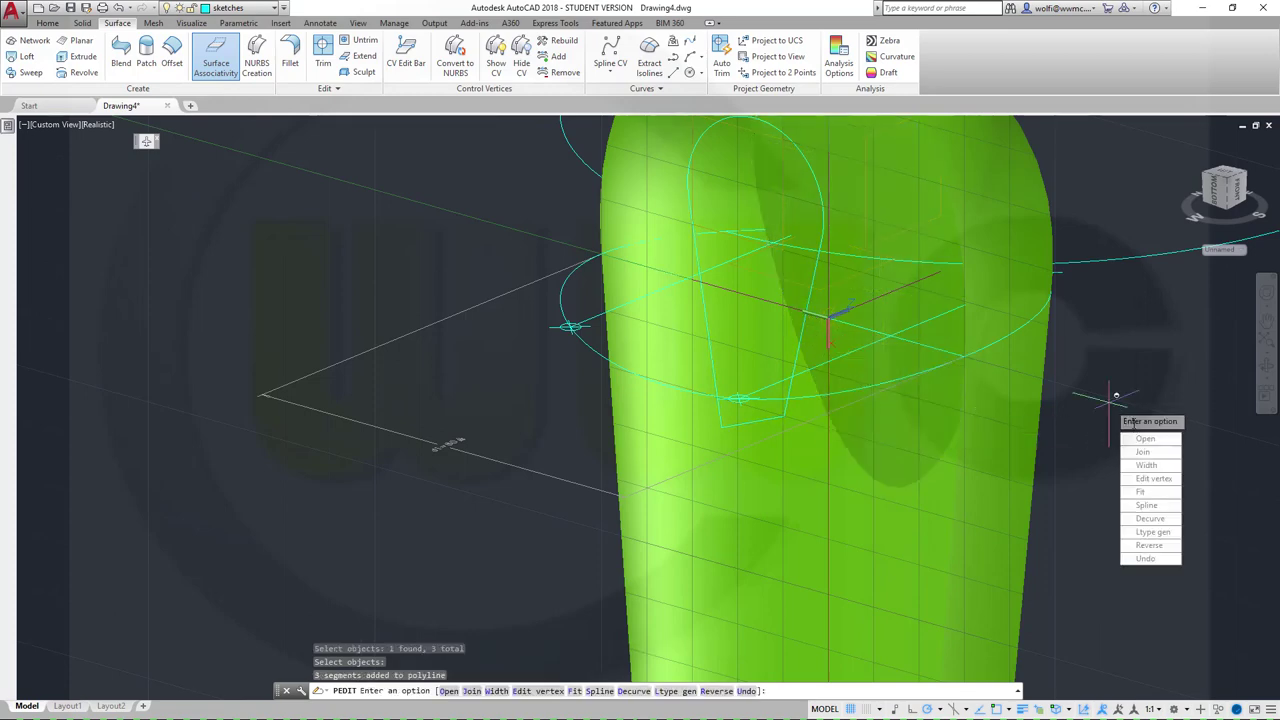
pyautogui.press('Return')
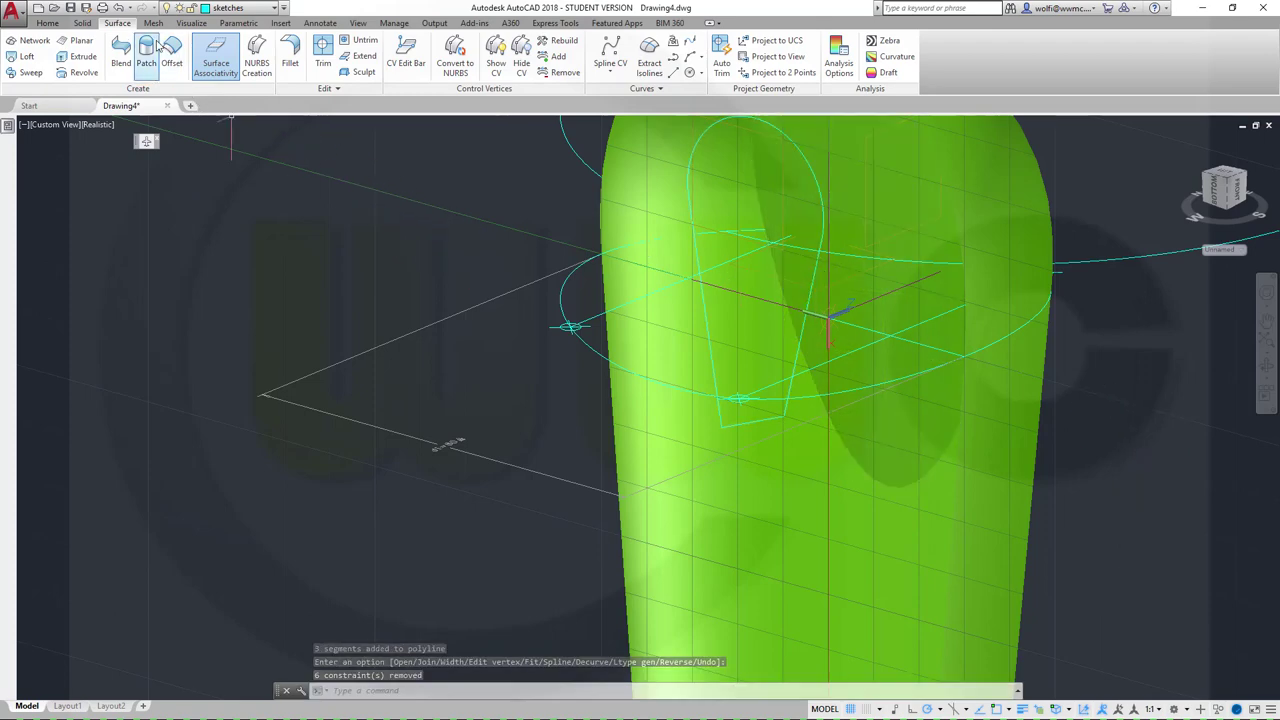
# Step: Extrude the closed, rounded and tapered polyline profile as a surface 50 units outward through the shell's side
pyautogui.click(222, 62)
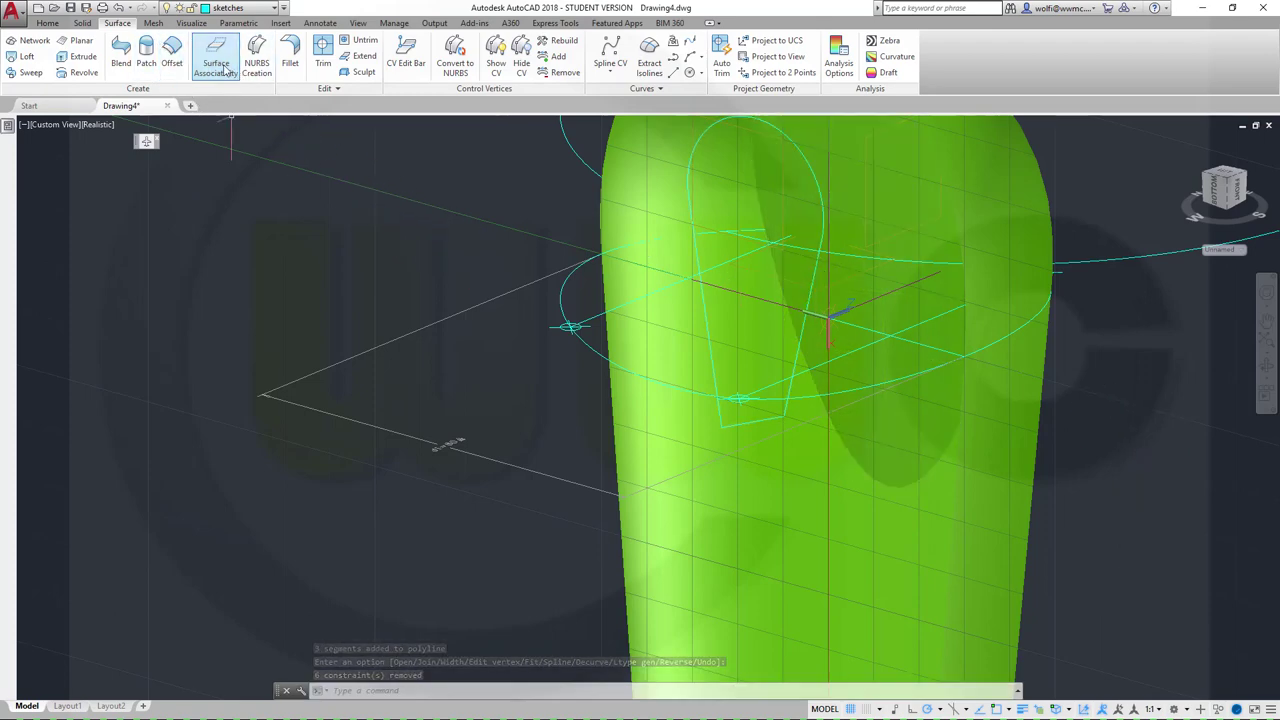
pyautogui.click(78, 56)
pyautogui.click(814, 305)
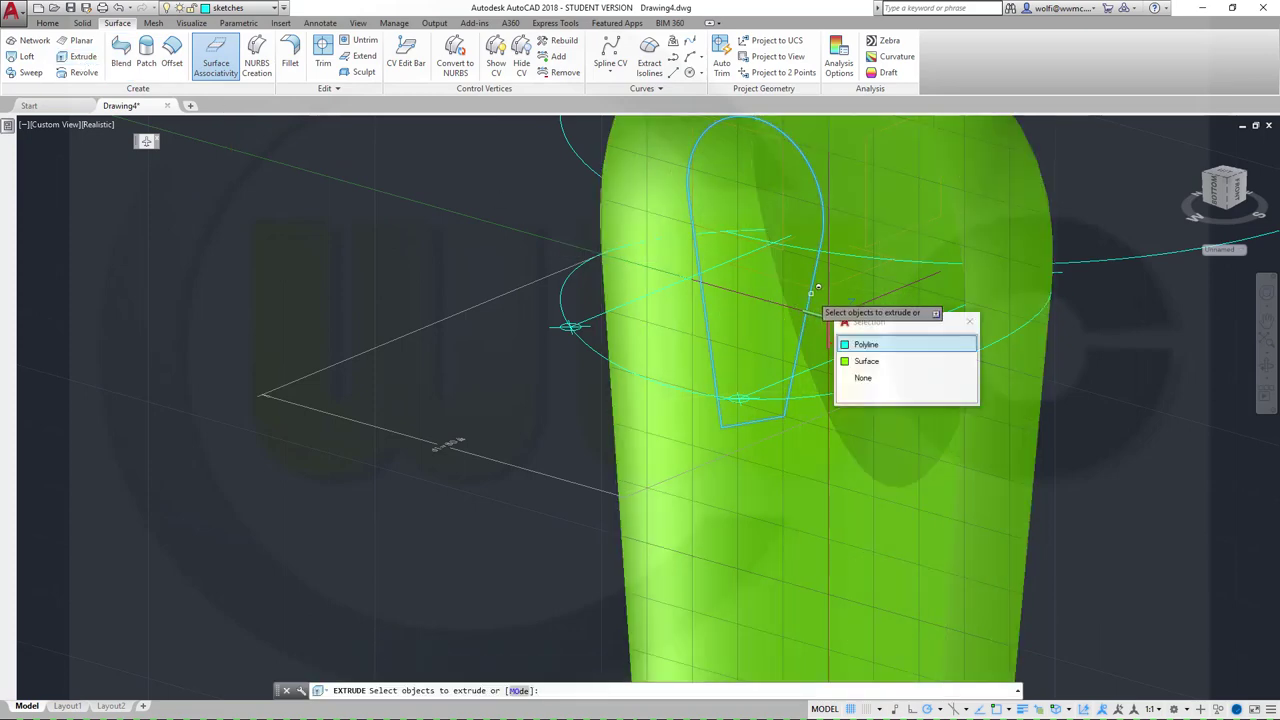
pyautogui.click(866, 345)
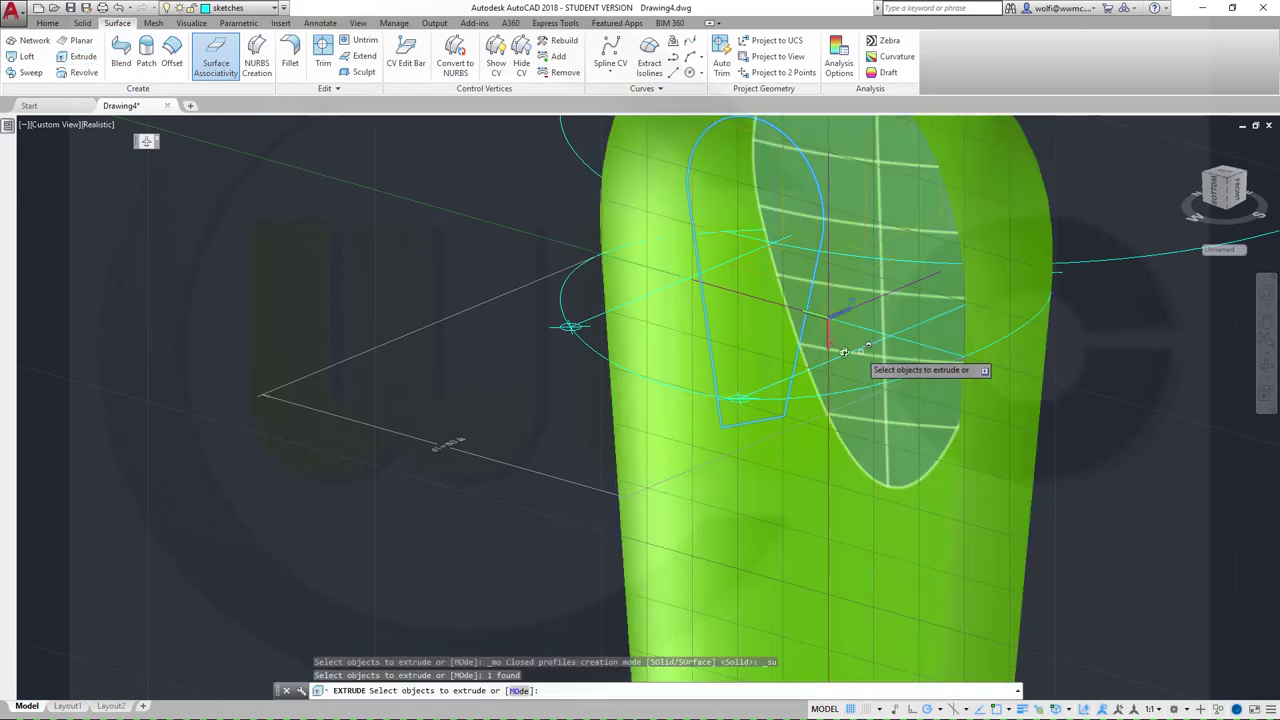
pyautogui.keyDown('shift'); pyautogui.moveTo(870, 358); pyautogui.dragTo(743, 349, button='middle'); pyautogui.keyUp('shift')
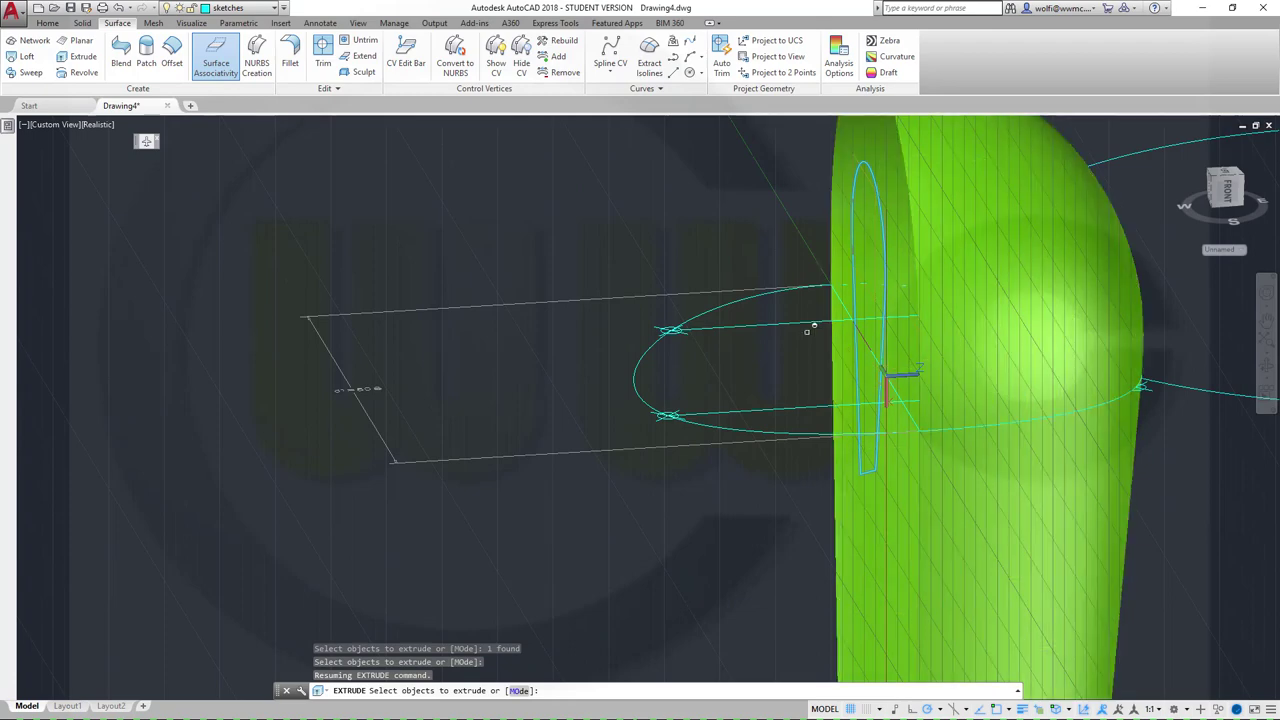
pyautogui.rightClick(810, 330)
pyautogui.click(840, 343)
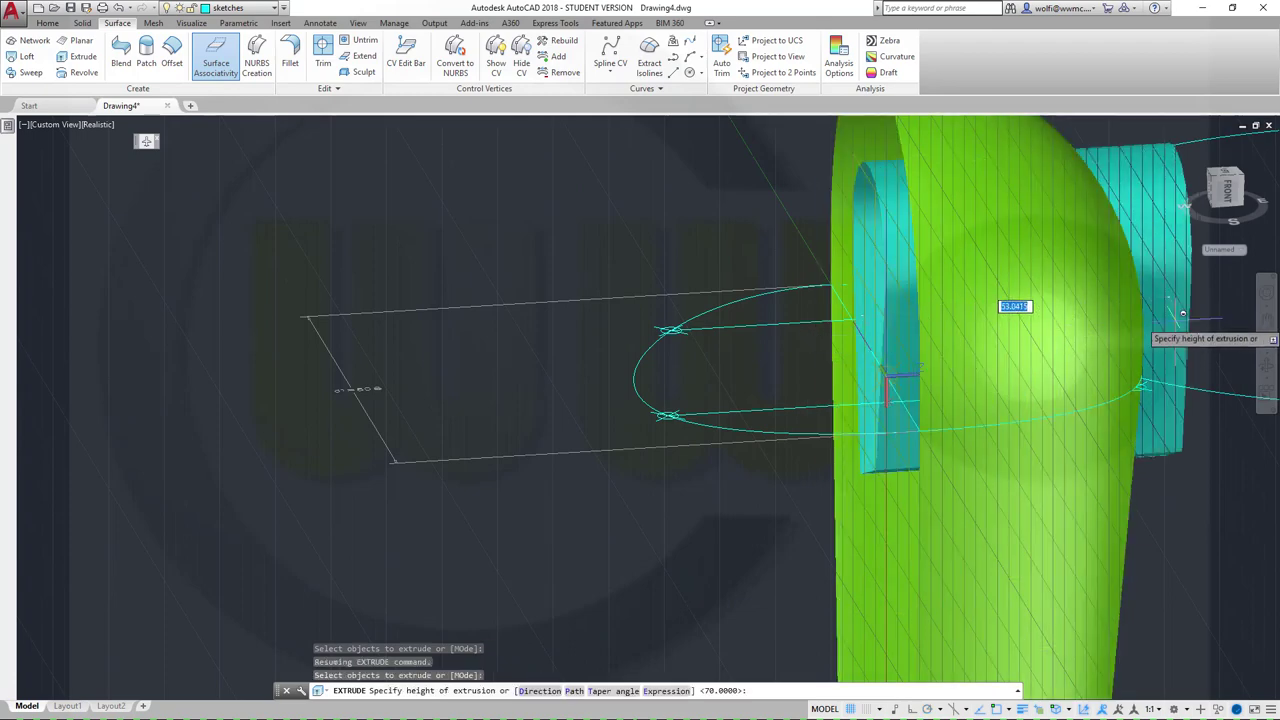
pyautogui.keyDown('shift'); pyautogui.moveTo(1029, 331); pyautogui.dragTo(1131, 341, button='middle'); pyautogui.keyUp('shift')
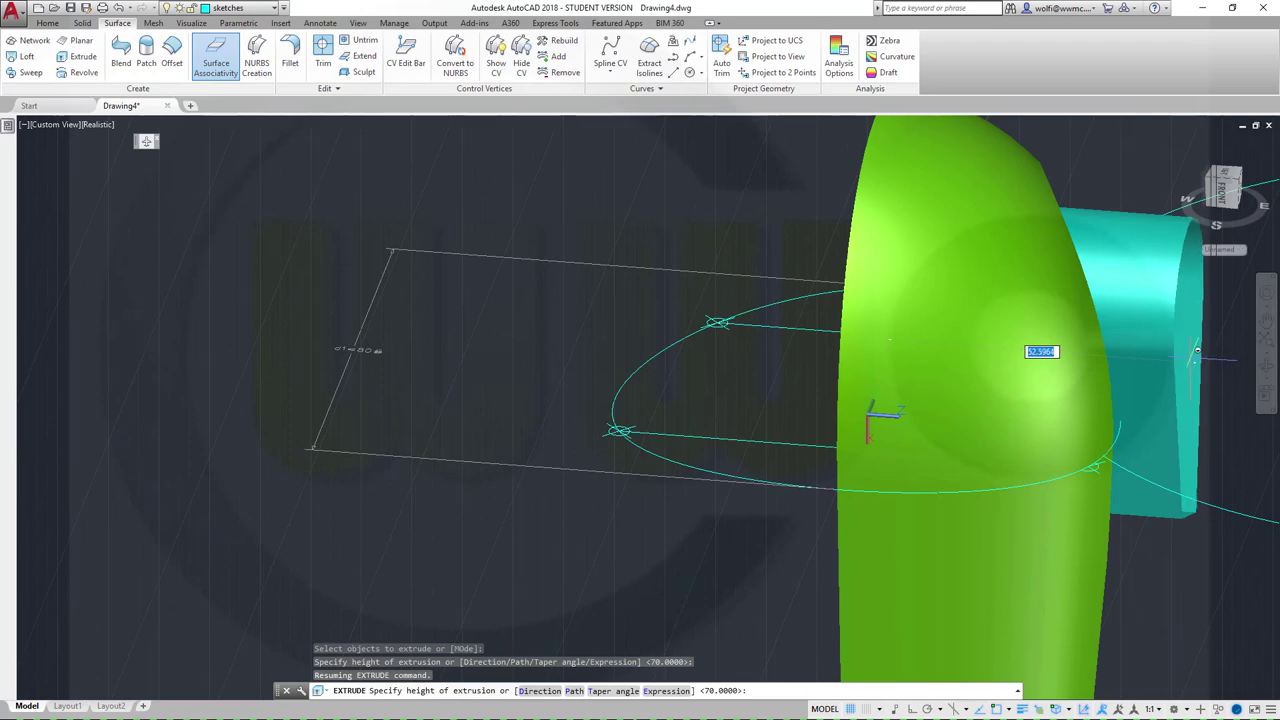
pyautogui.press('Return')
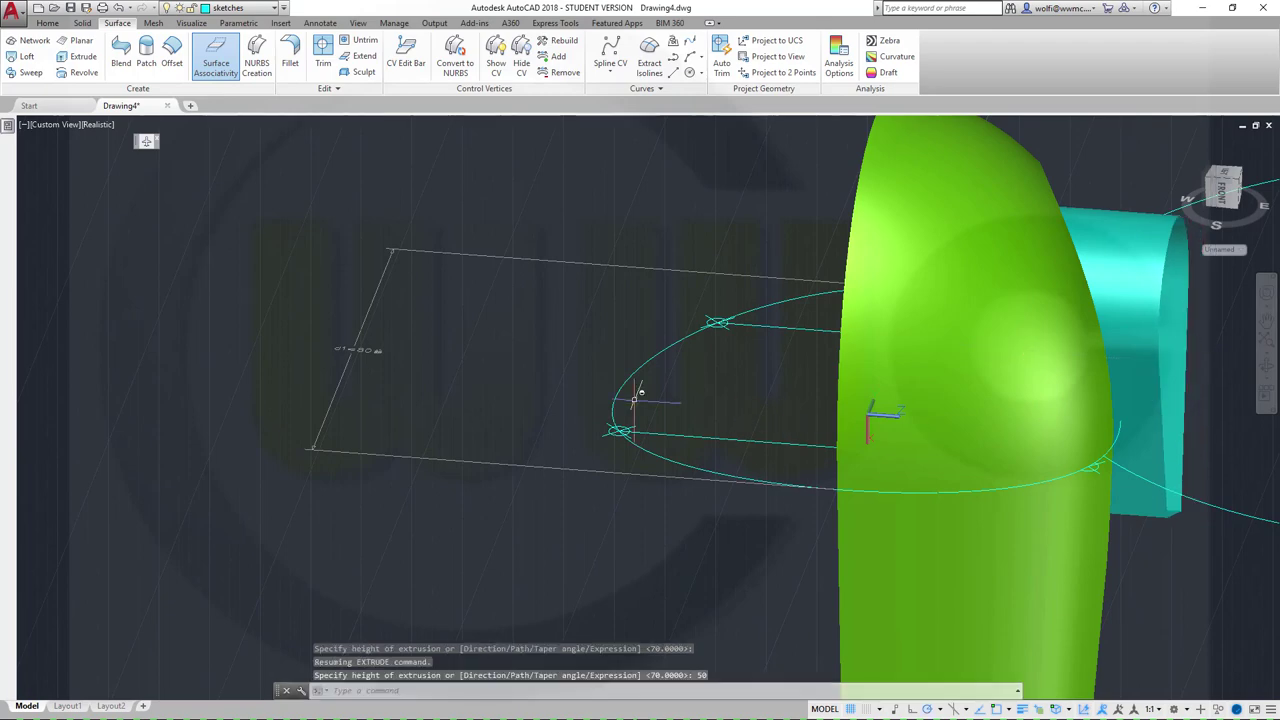
pyautogui.press('Escape')
pyautogui.keyDown('shift'); pyautogui.moveTo(634, 398); pyautogui.dragTo(729, 278, button='middle'); pyautogui.keyUp('shift')
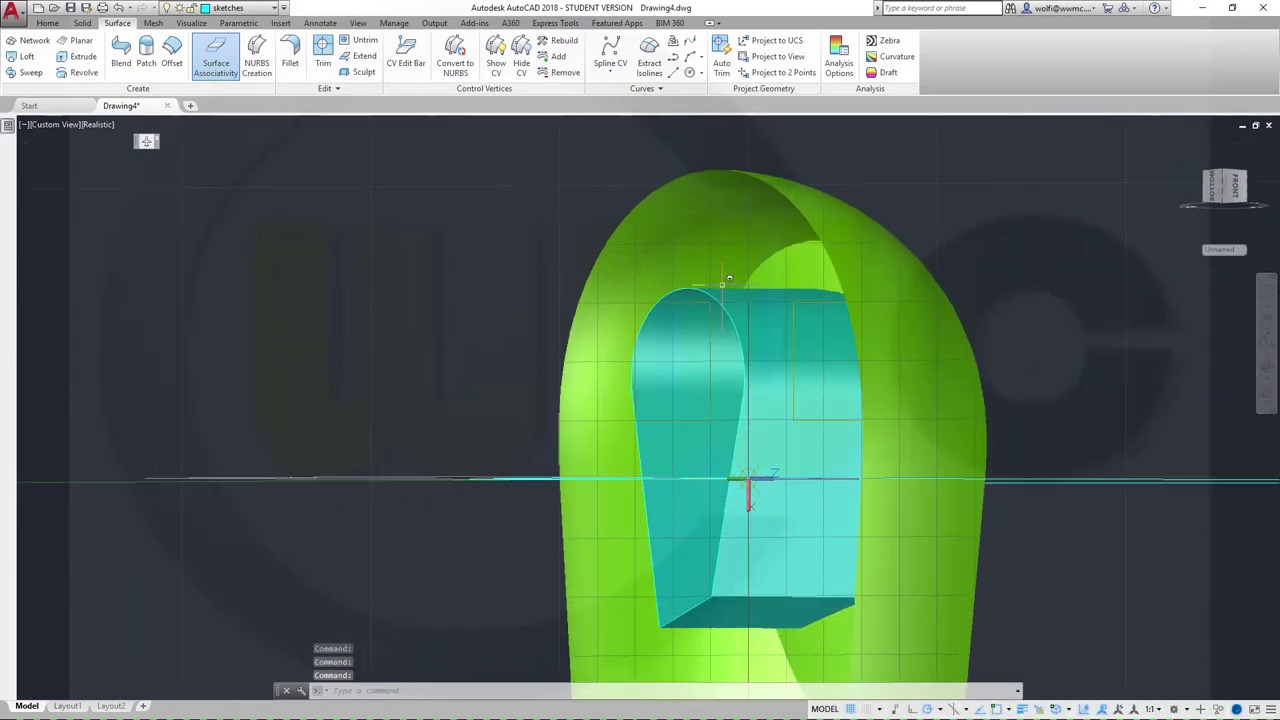
pyautogui.click(289, 57)
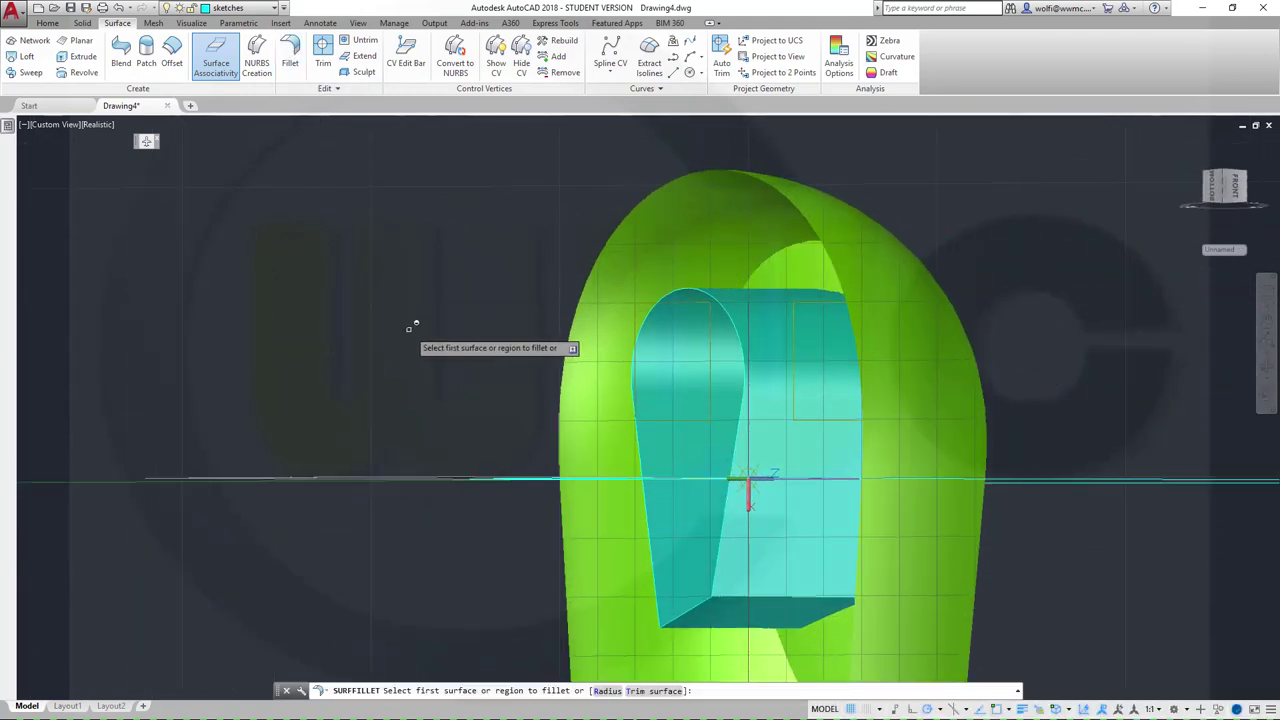
pyautogui.rightClick(412, 330)
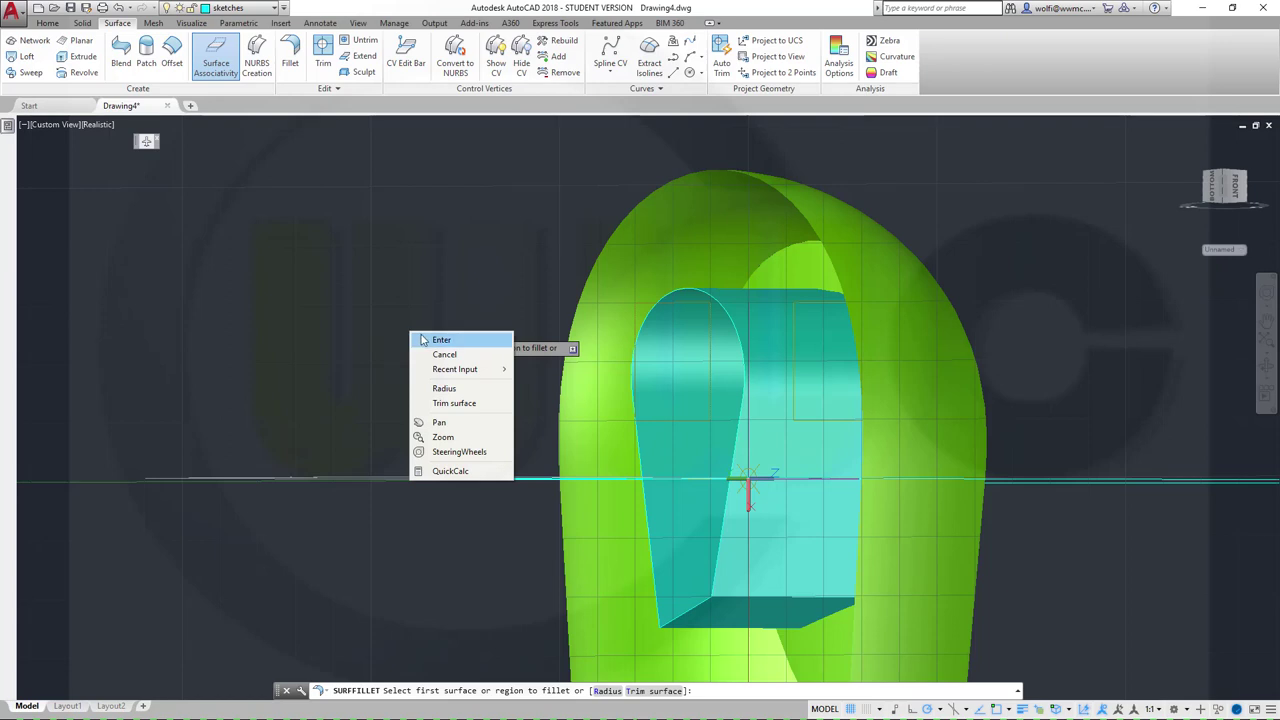
pyautogui.press('Escape')
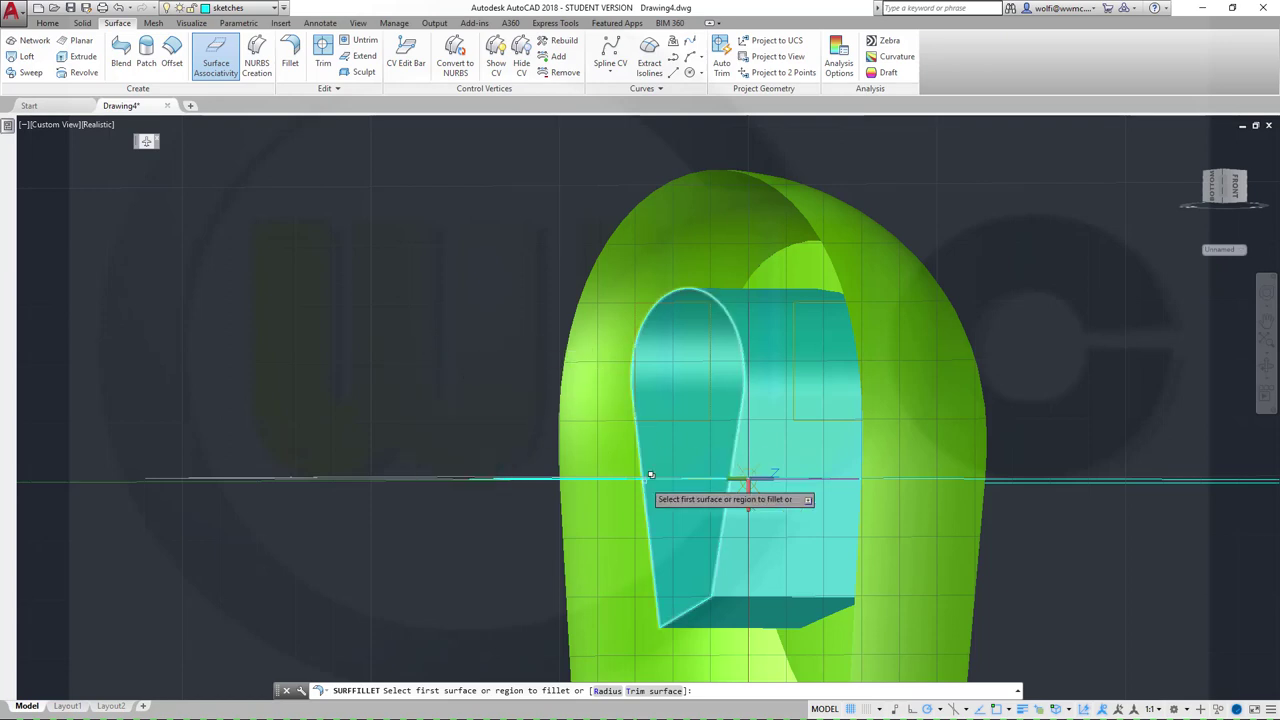
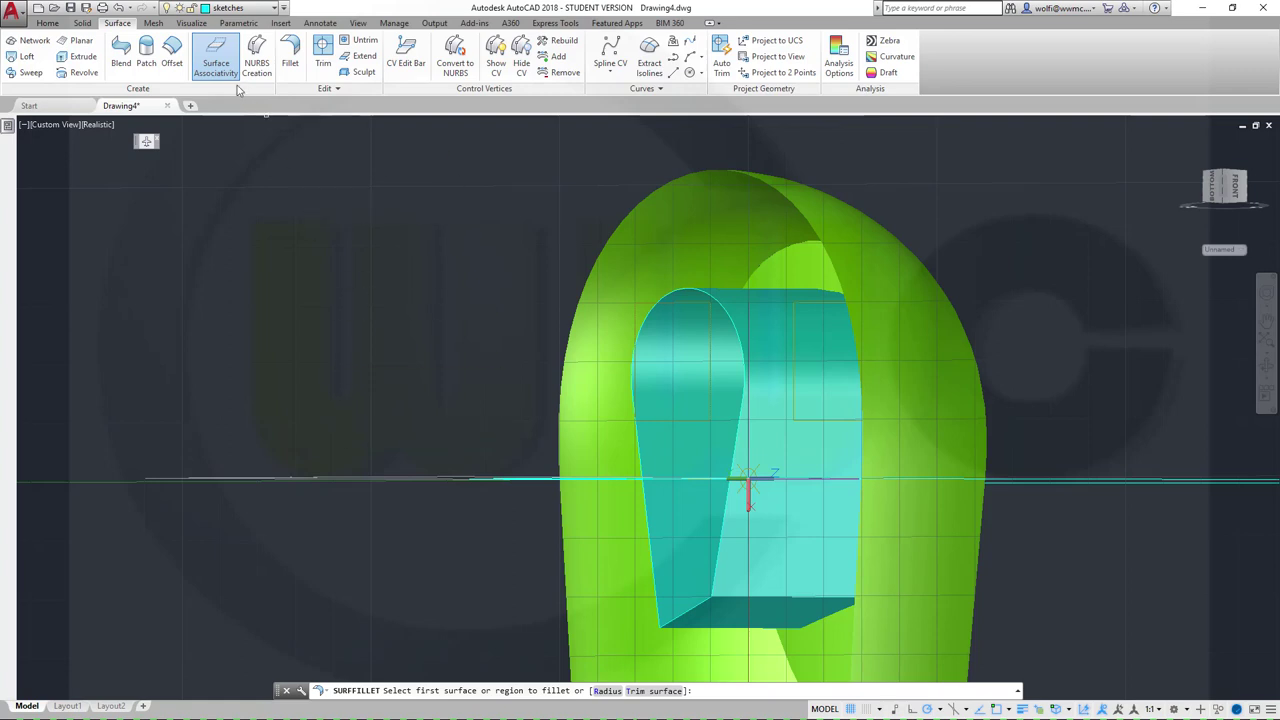
# Step: Fillet the two lower longitudinal edges of the extruded profile surface with a radius of 5
pyautogui.click(81, 23)
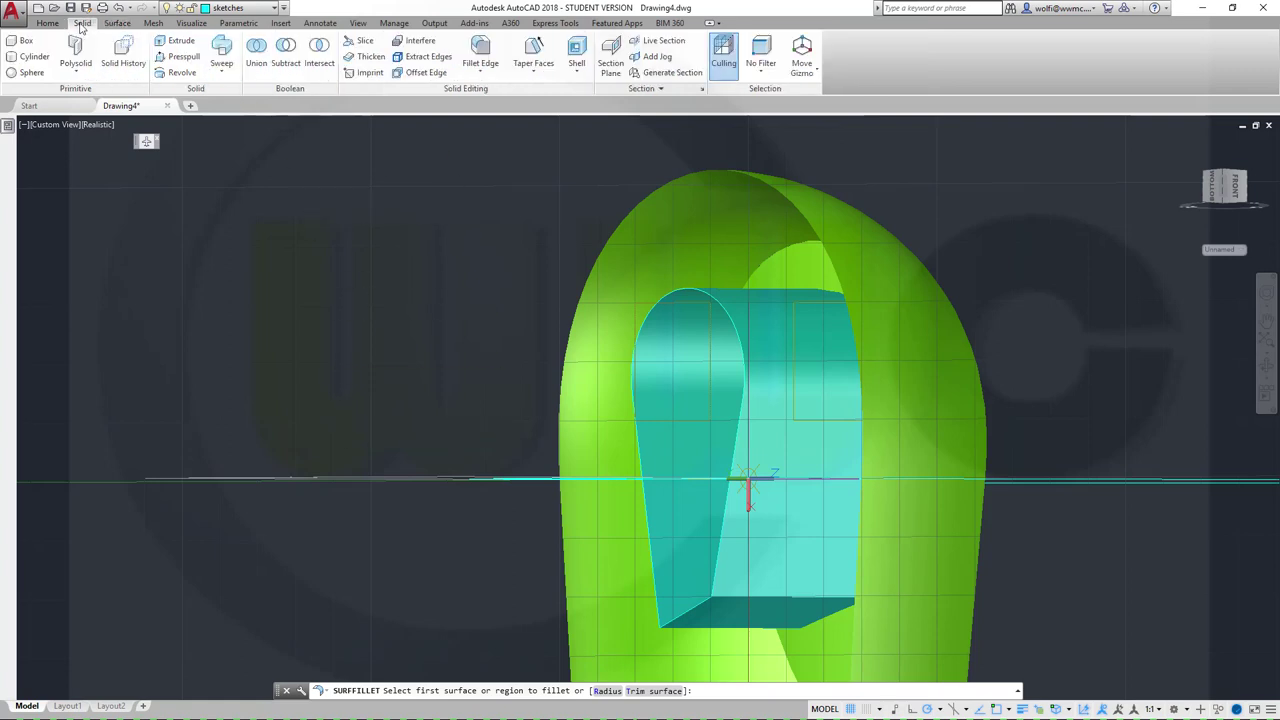
pyautogui.click(480, 55)
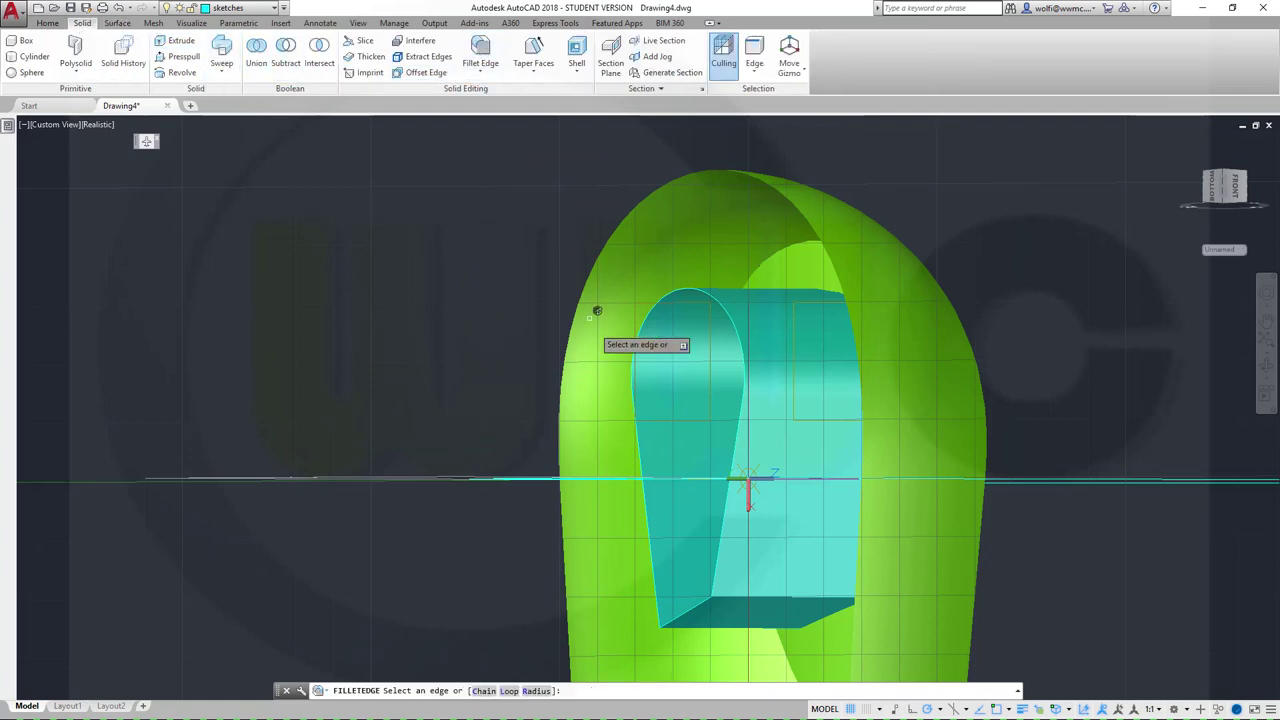
pyautogui.click(739, 592)
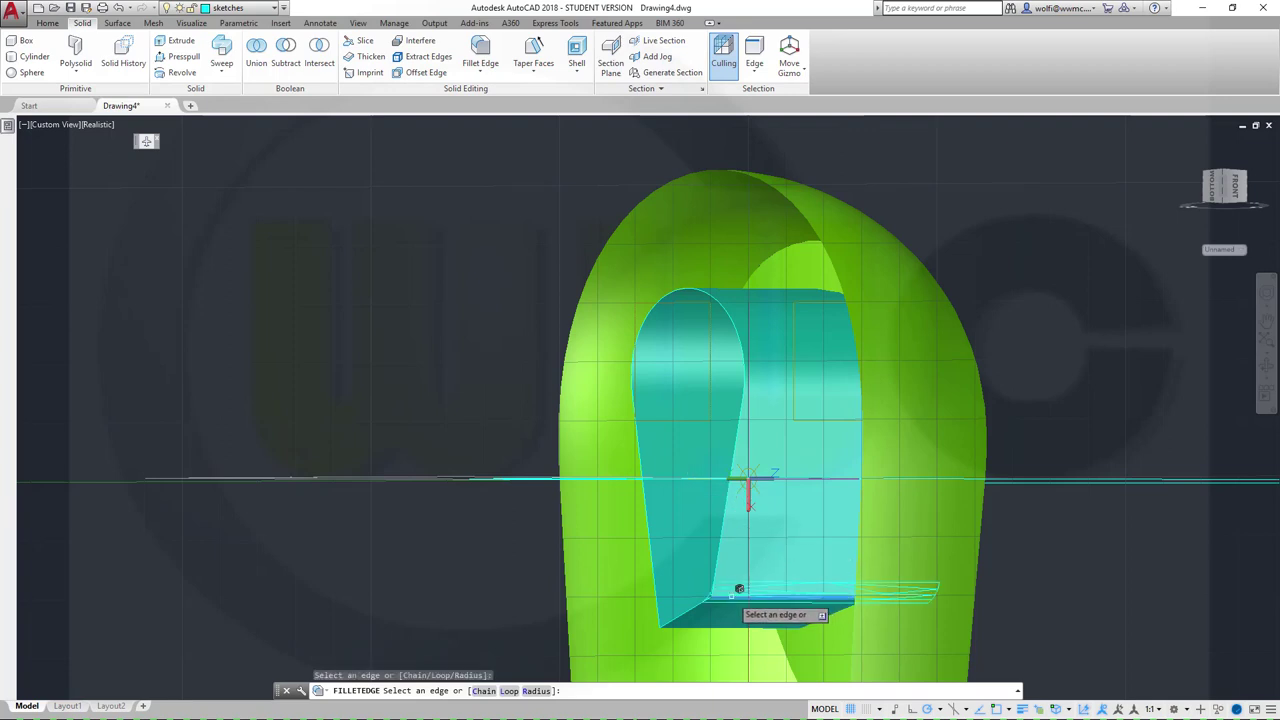
pyautogui.click(688, 619)
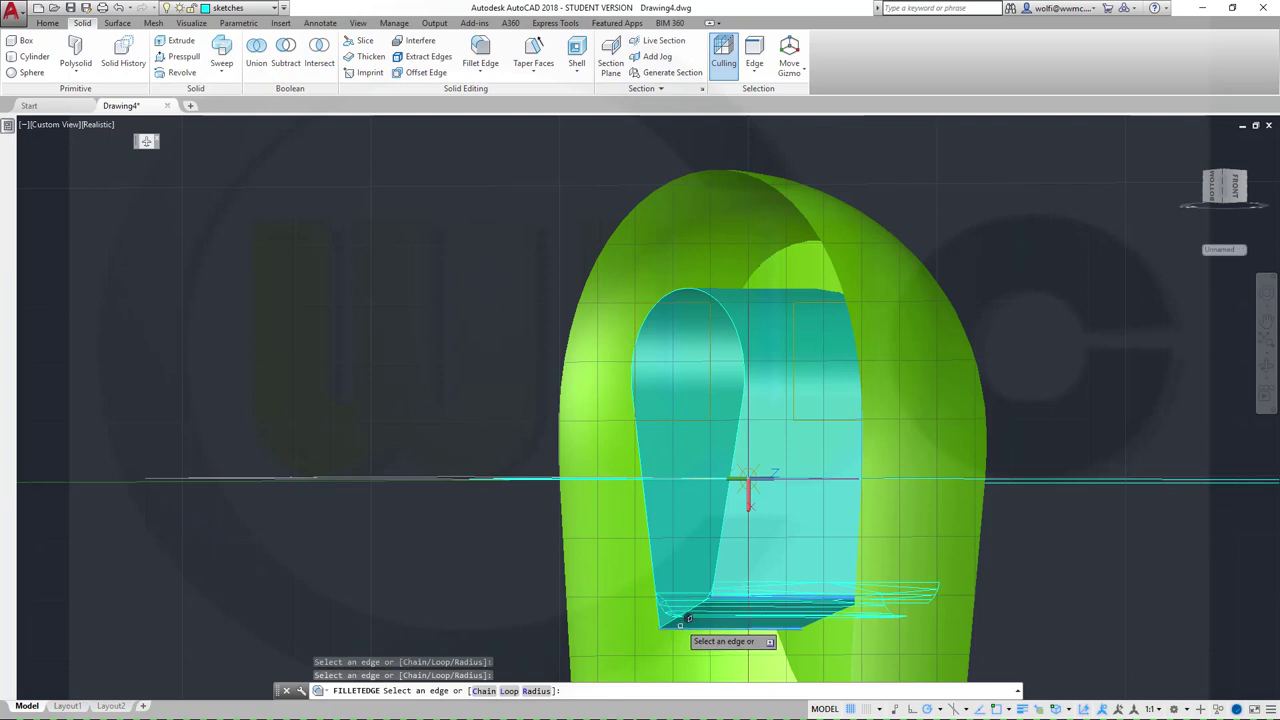
pyautogui.rightClick(368, 353)
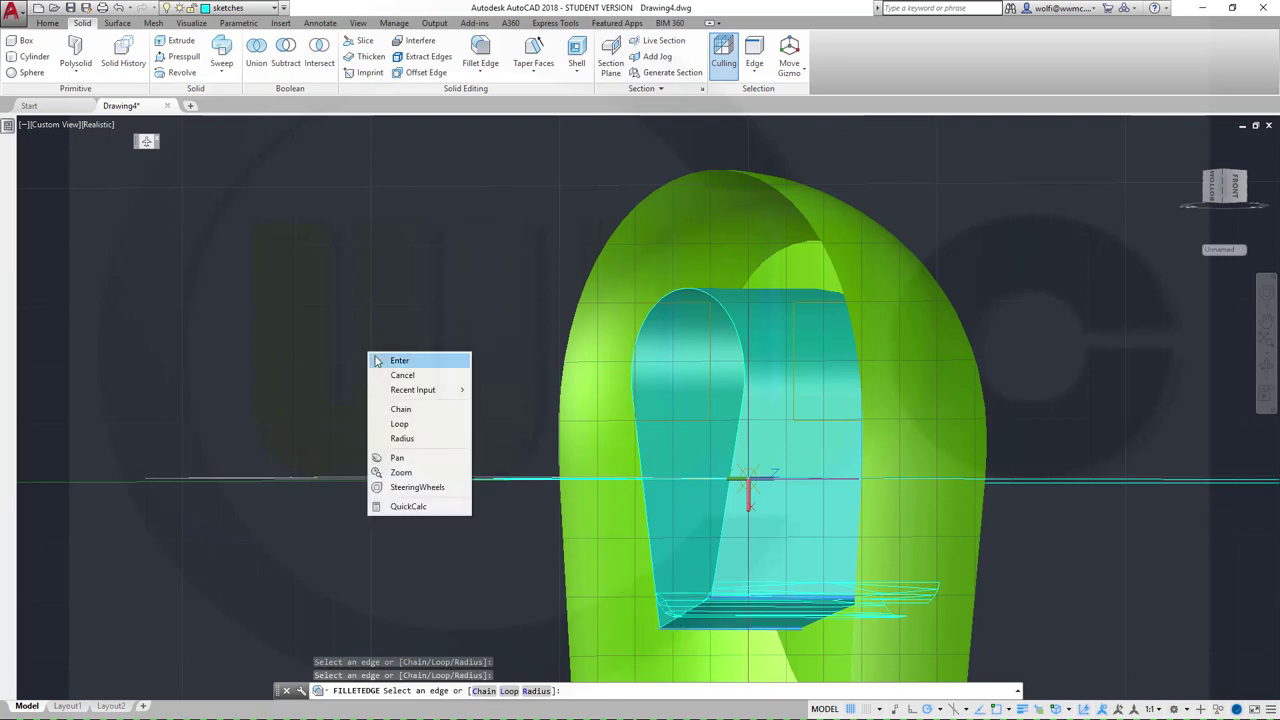
pyautogui.click(410, 438)
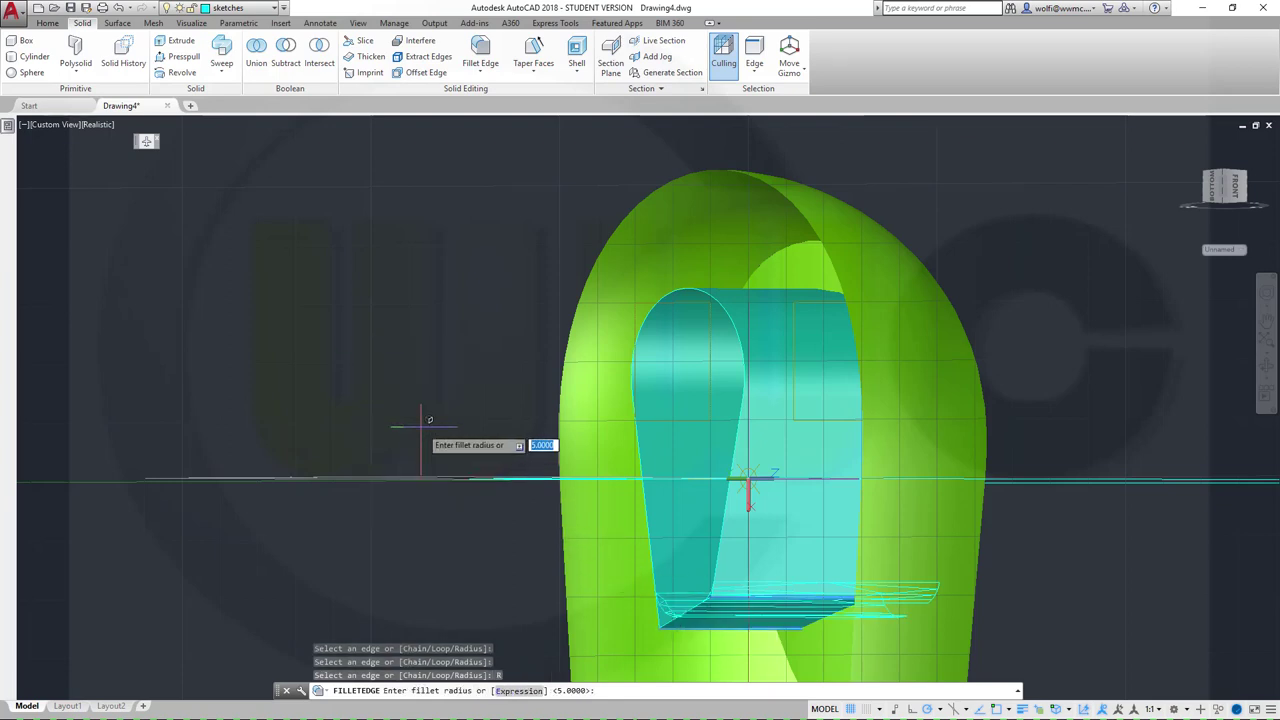
pyautogui.press('Return')
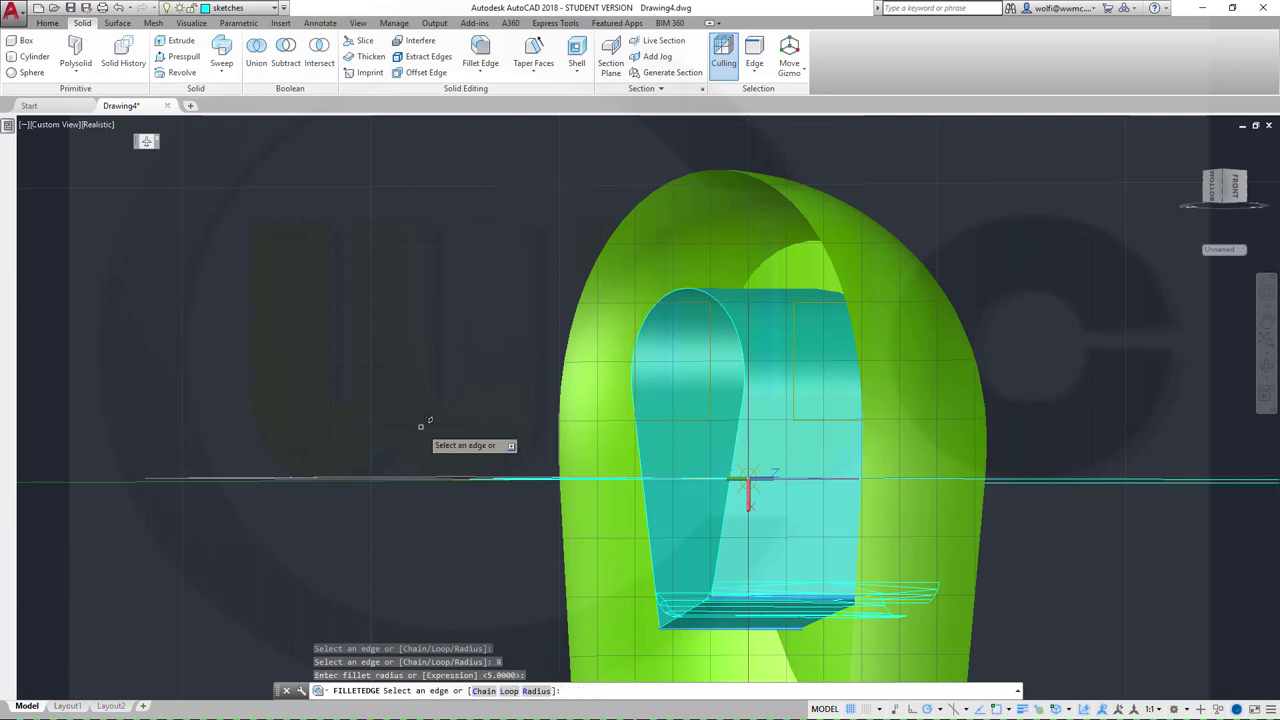
pyautogui.press('Return')
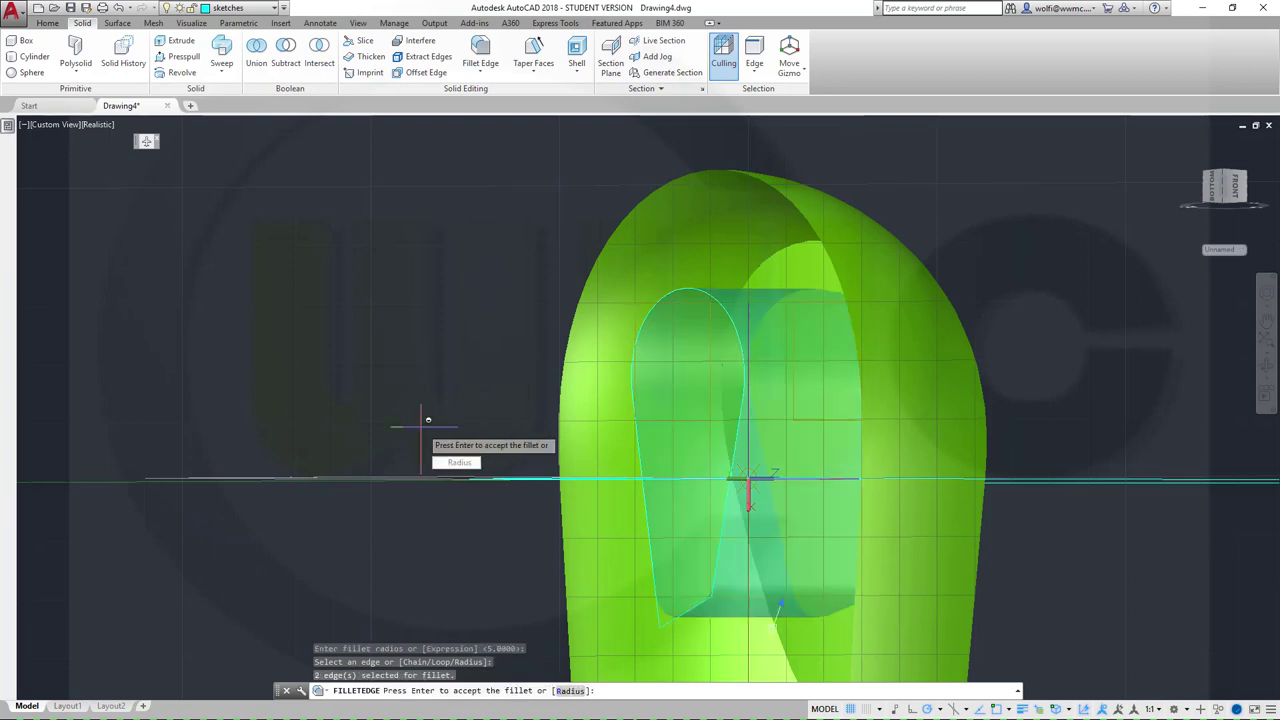
pyautogui.press('Return')
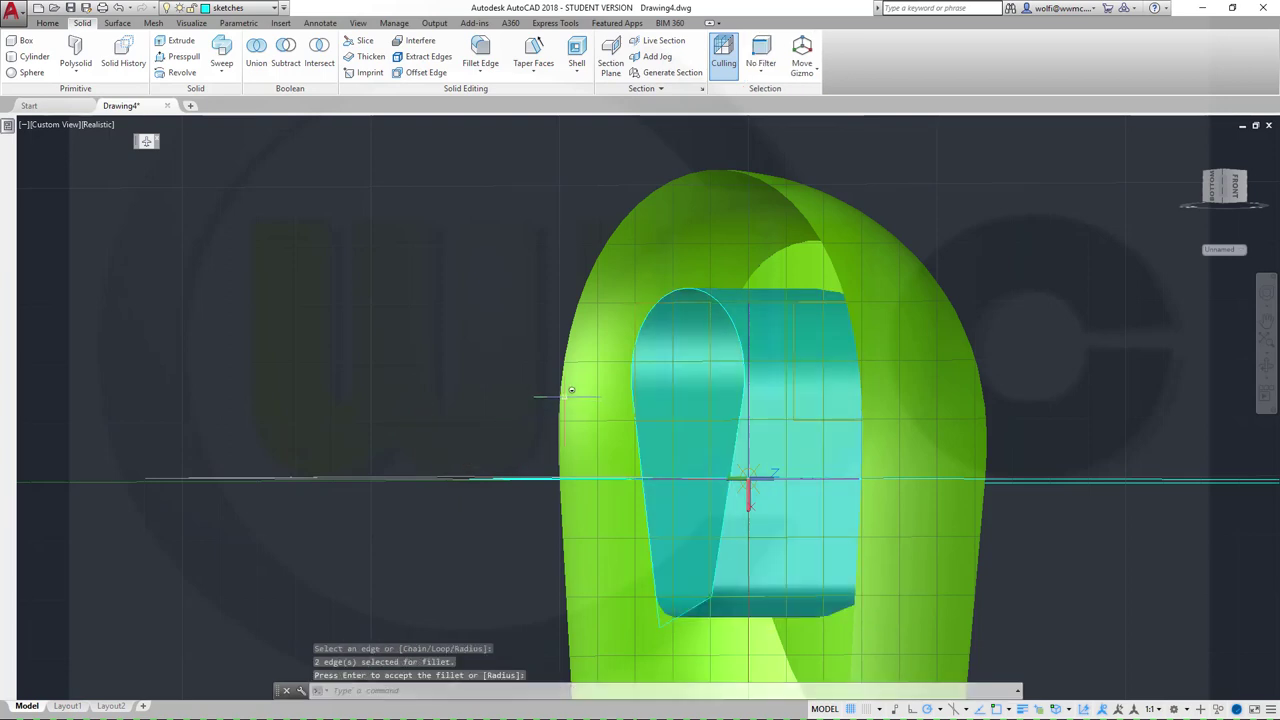
# Step: Move the filleted extruded surface to the solid_minus layer and clear the selection
pyautogui.keyDown('shift'); pyautogui.moveTo(563, 340); pyautogui.dragTo(1005, 370, button='middle'); pyautogui.keyUp('shift')
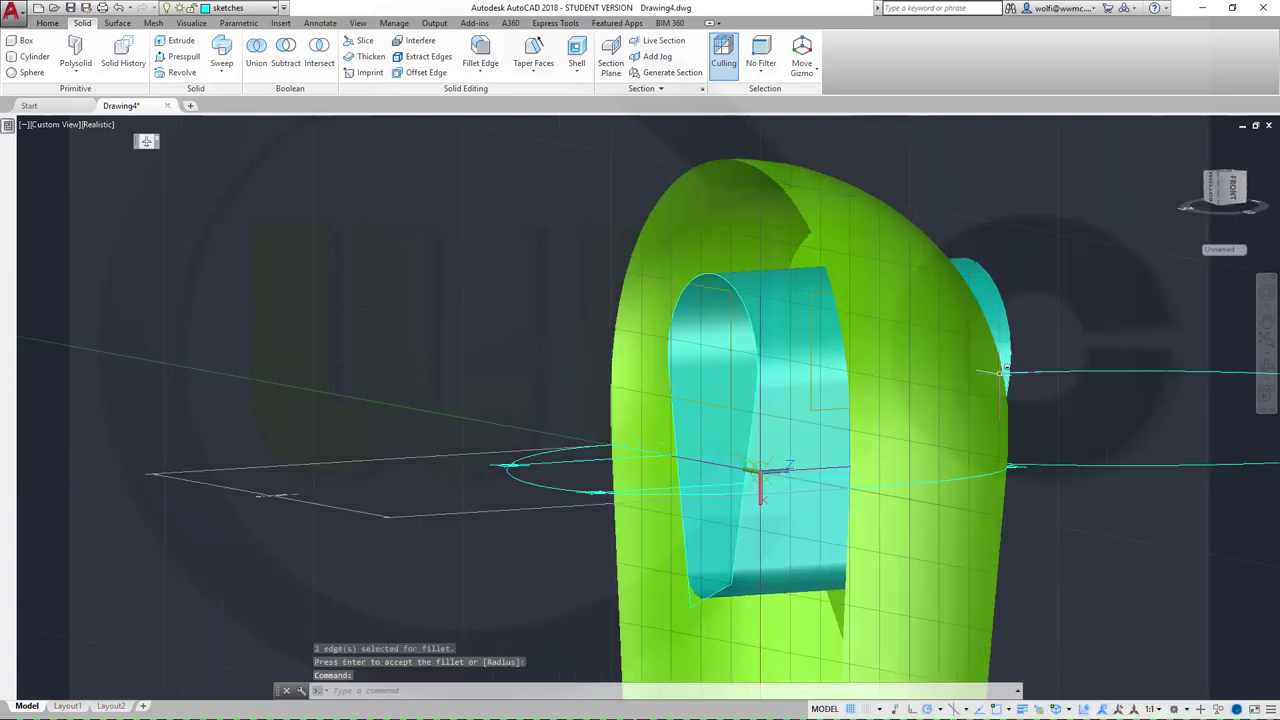
pyautogui.click(1015, 298)
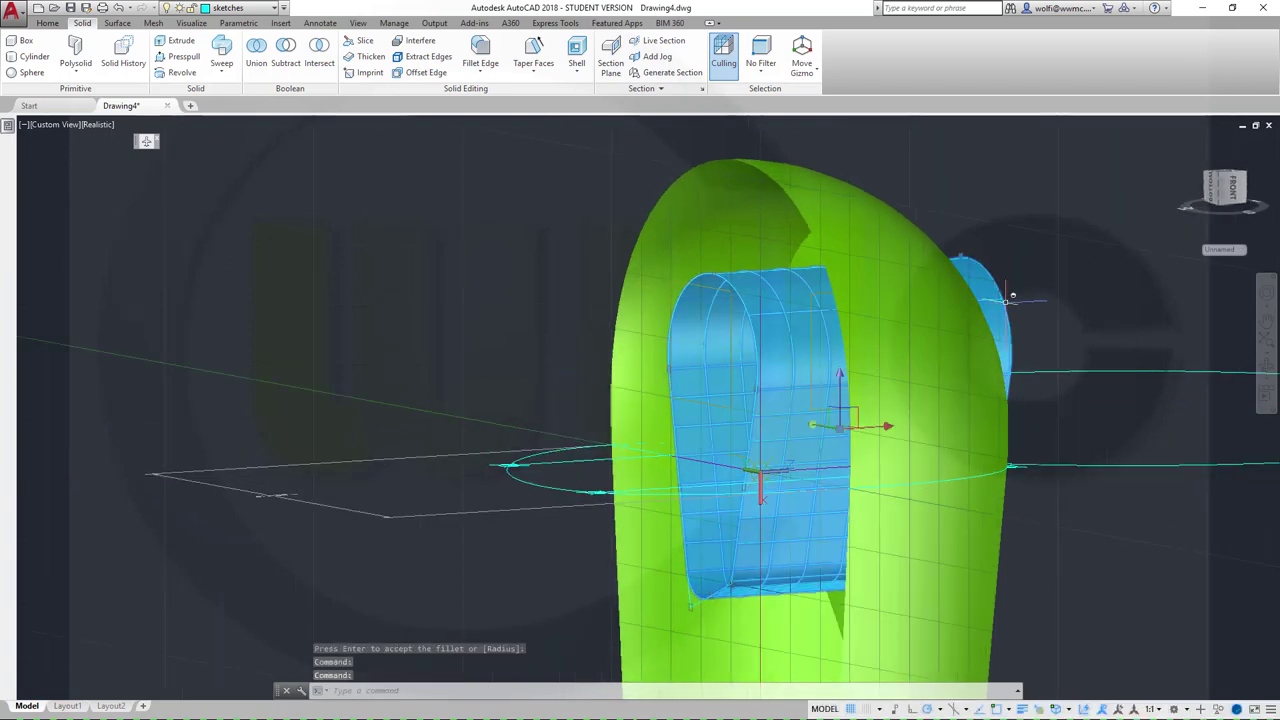
pyautogui.click(273, 8)
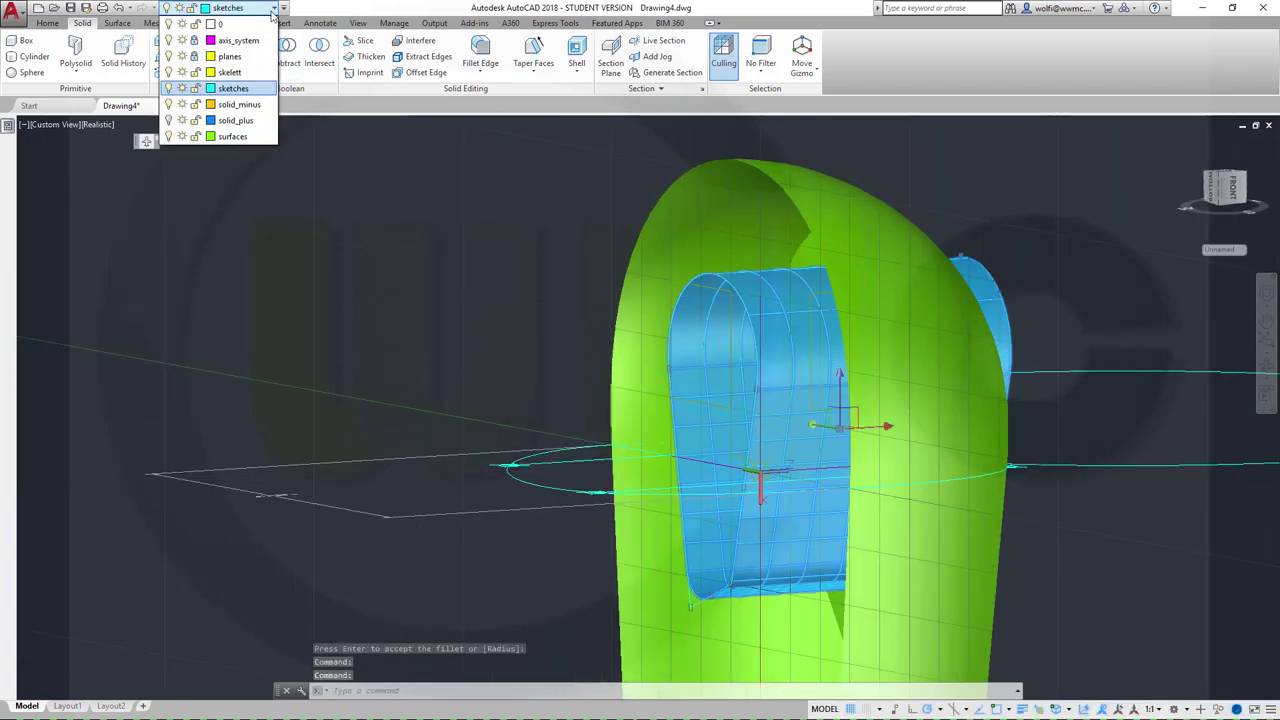
pyautogui.click(240, 104)
pyautogui.press('Escape')
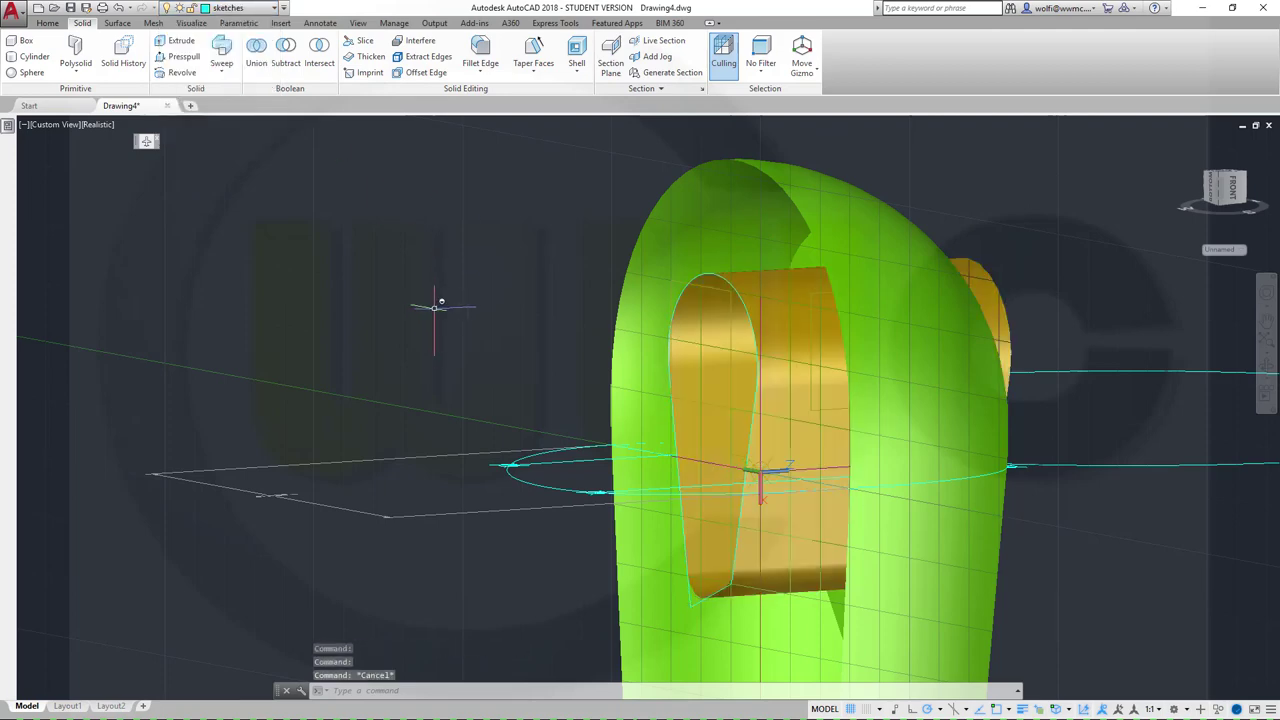
# Step: Try to create a surface fillet of radius 5 between the shell's trimmed side face and the extruded surface
pyautogui.moveTo(431, 296)
pyautogui.keyDown('shift'); pyautogui.mouseDown(button='middle')
pyautogui.moveTo(426, 309)
pyautogui.moveTo(228, 299)
pyautogui.moveTo(260, 283)
pyautogui.moveTo(494, 306)
pyautogui.moveTo(500, 337)
pyautogui.moveTo(360, 362)
pyautogui.moveTo(343, 346)
pyautogui.moveTo(366, 317)
pyautogui.mouseUp(button='middle'); pyautogui.keyUp('shift')
pyautogui.moveTo(329, 262); pyautogui.dragTo(288, 257)
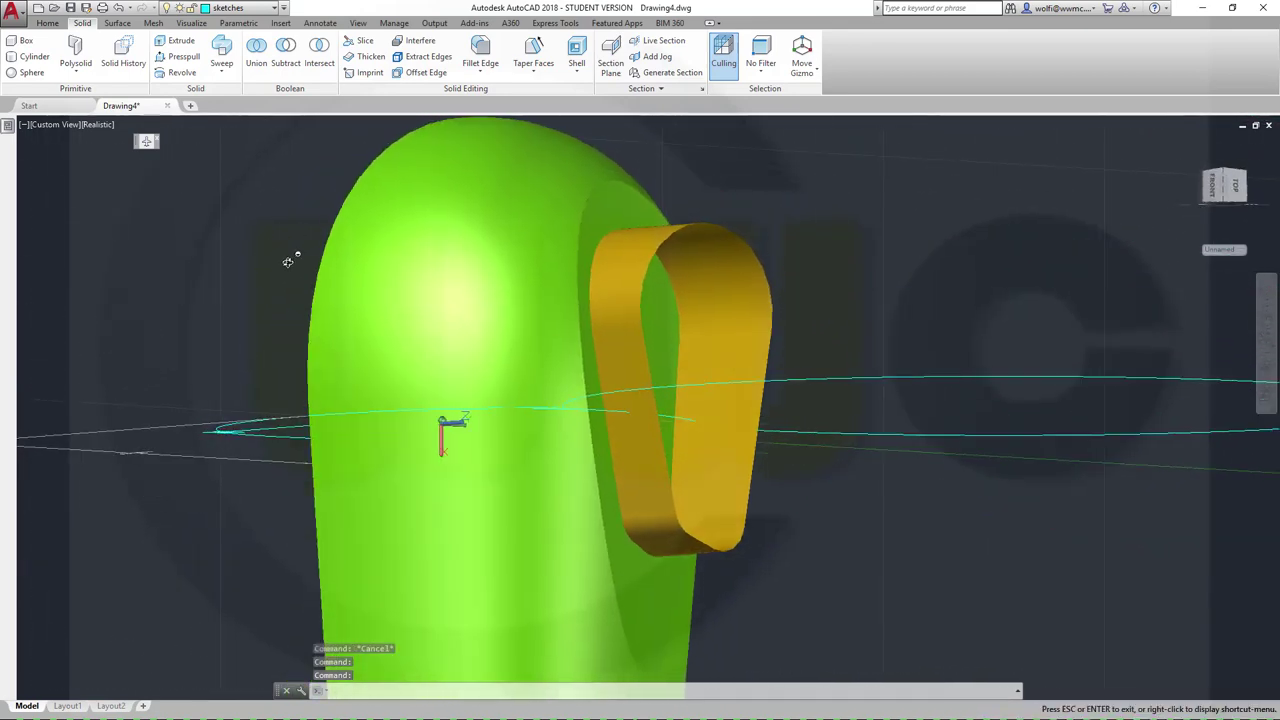
pyautogui.press('Escape')
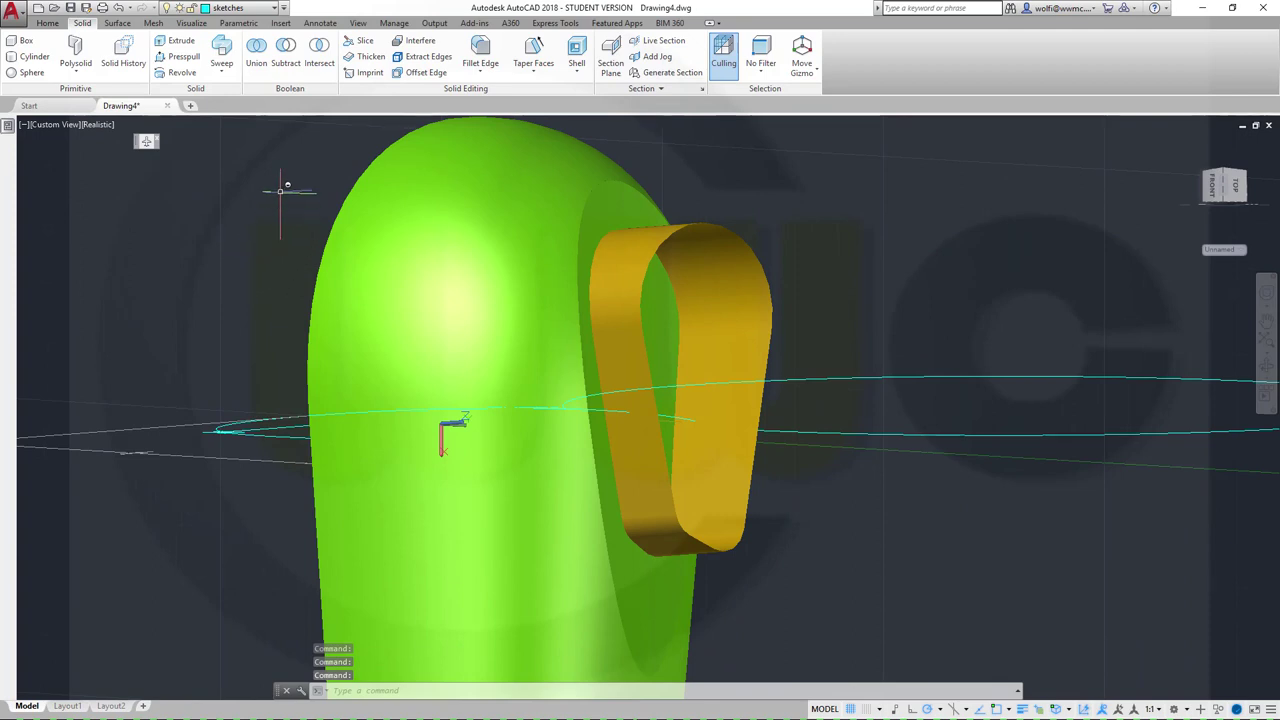
pyautogui.click(118, 23)
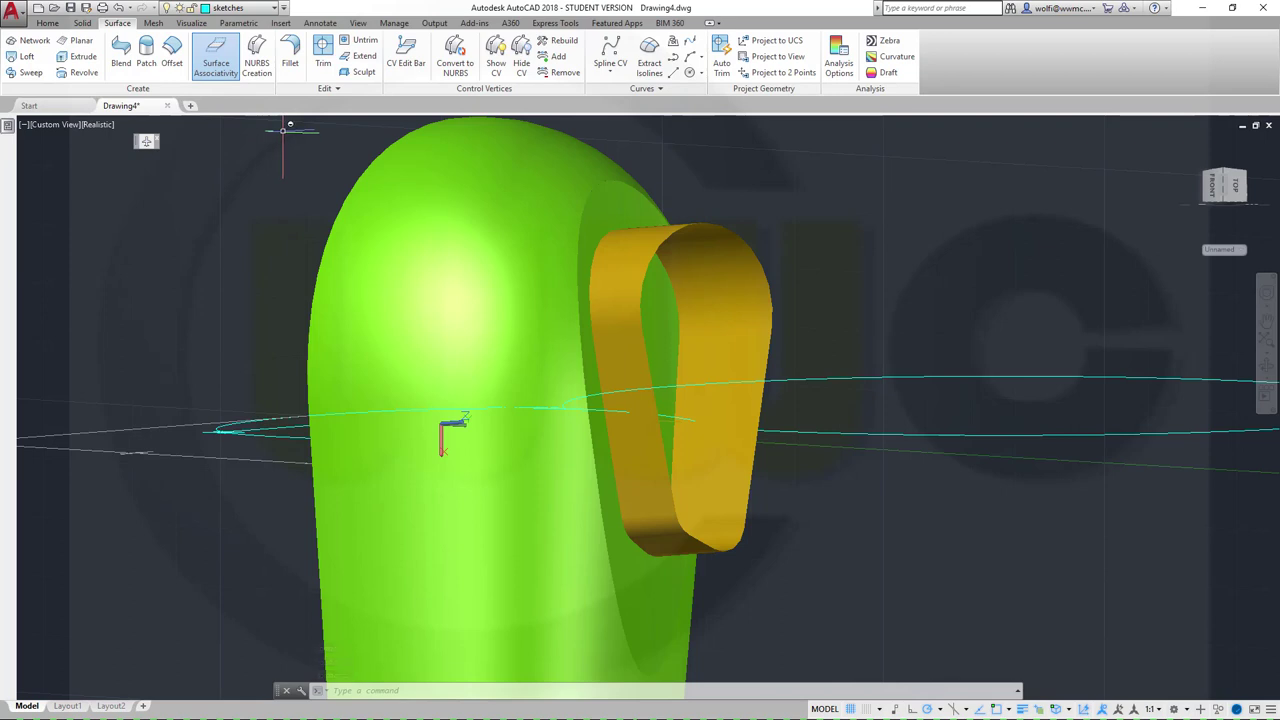
pyautogui.click(289, 55)
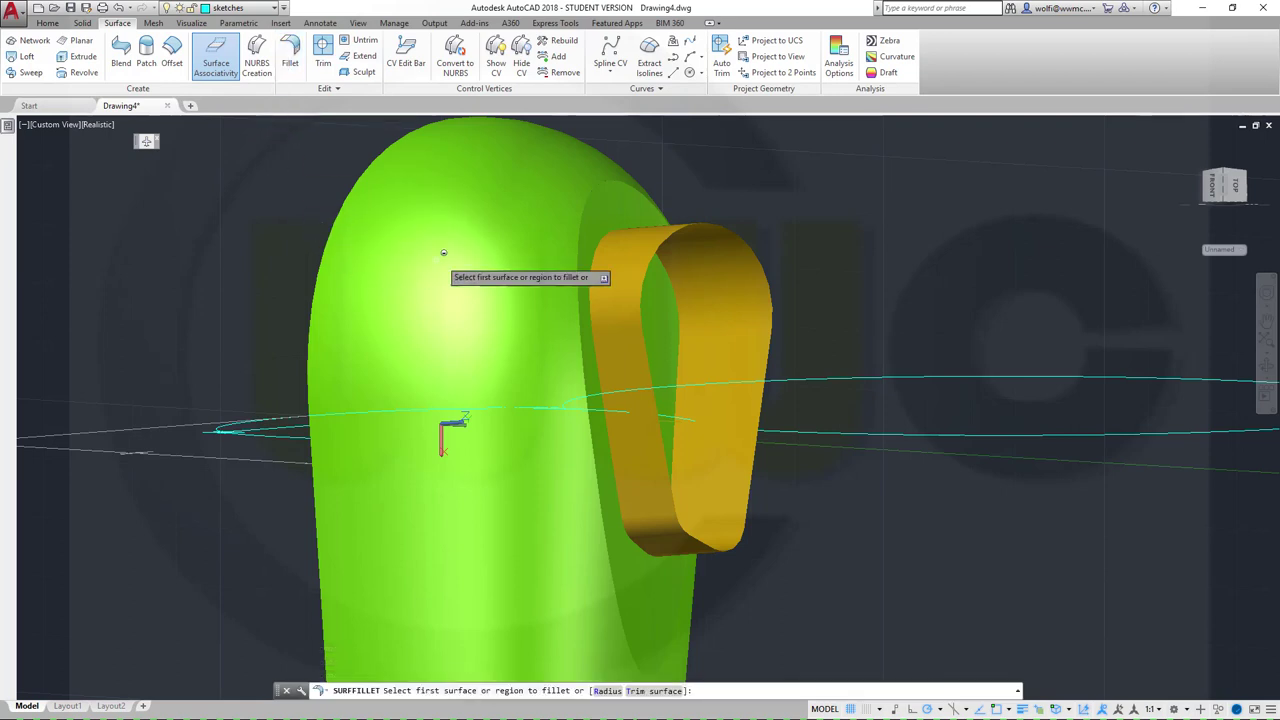
pyautogui.click(606, 213)
pyautogui.click(614, 256)
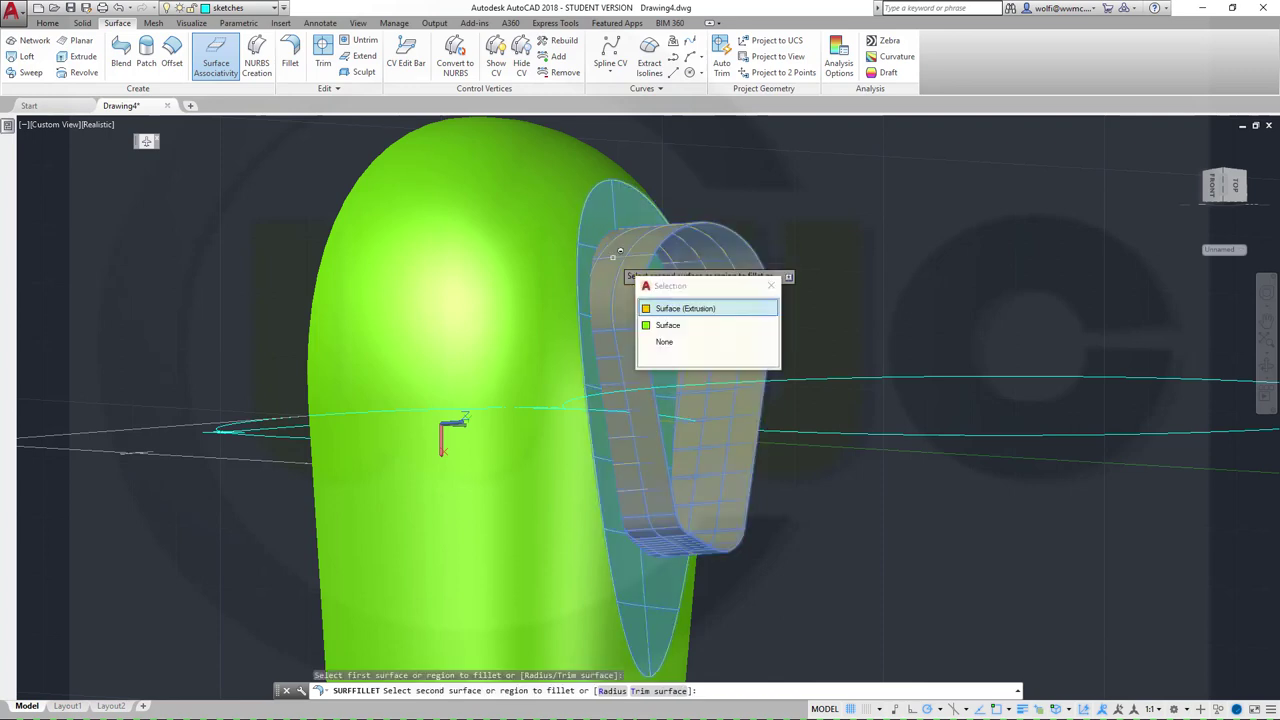
pyautogui.click(664, 311)
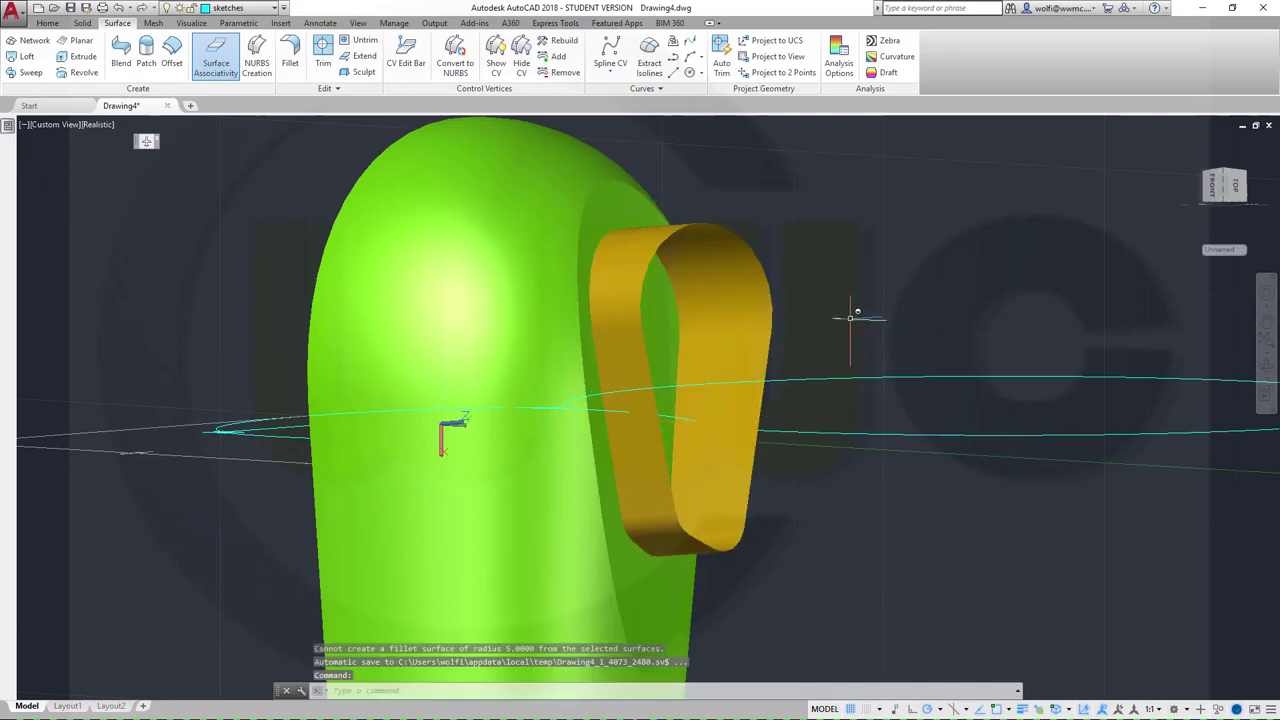
# Step: Try to create a surface fillet of radius 1 with automatic trimming between the shell's trimmed side face and the extruded surface
pyautogui.keyDown('shift'); pyautogui.moveTo(829, 312); pyautogui.dragTo(975, 317, button='middle'); pyautogui.keyUp('shift')
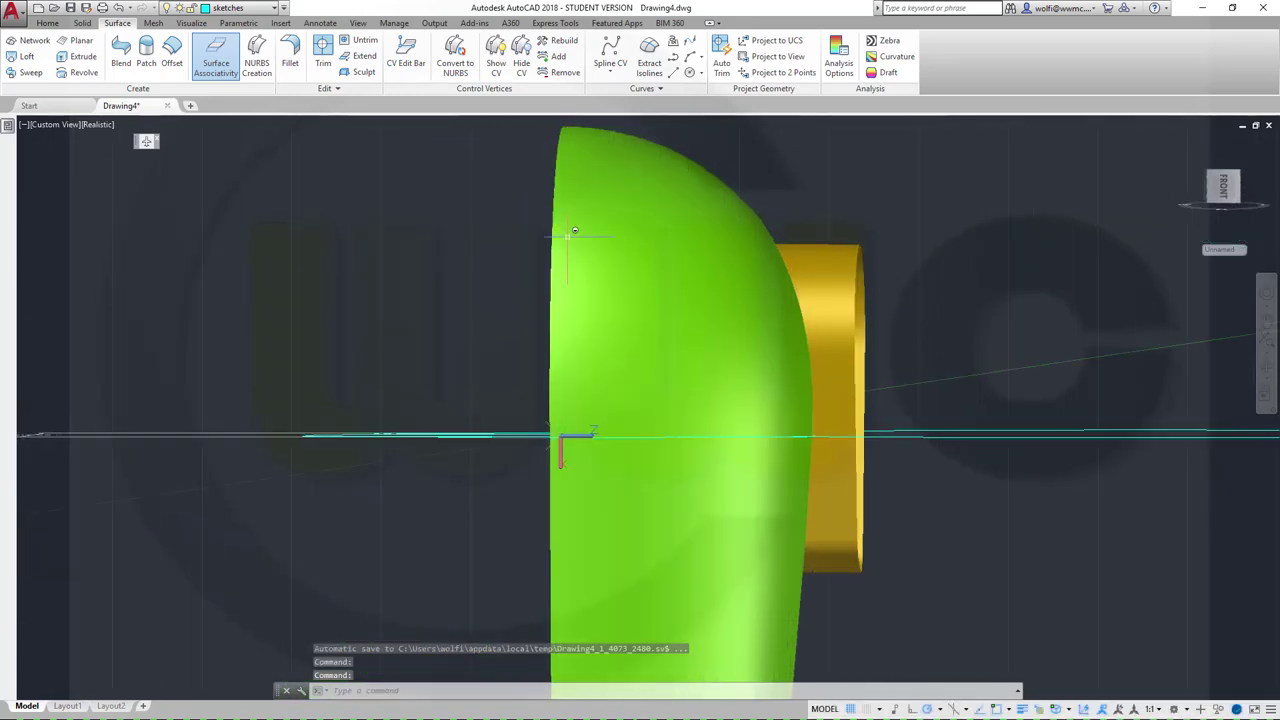
pyautogui.click(290, 52)
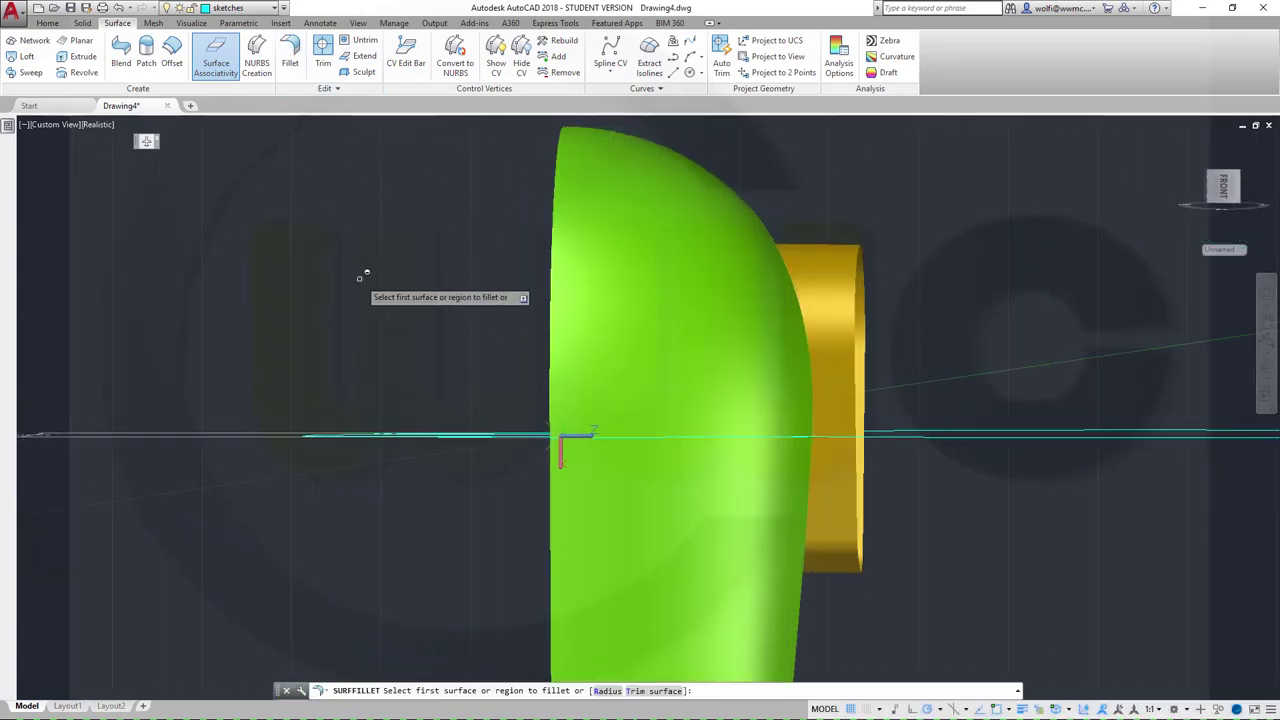
pyautogui.rightClick(362, 276)
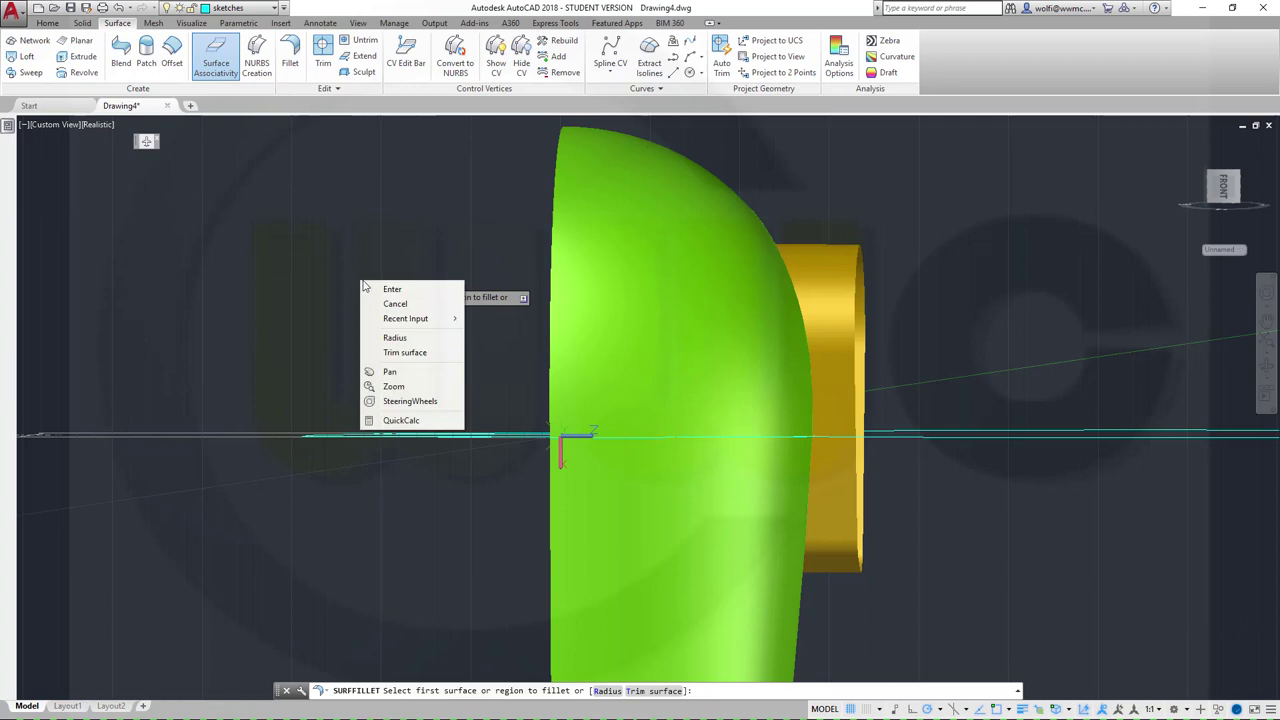
pyautogui.click(395, 337)
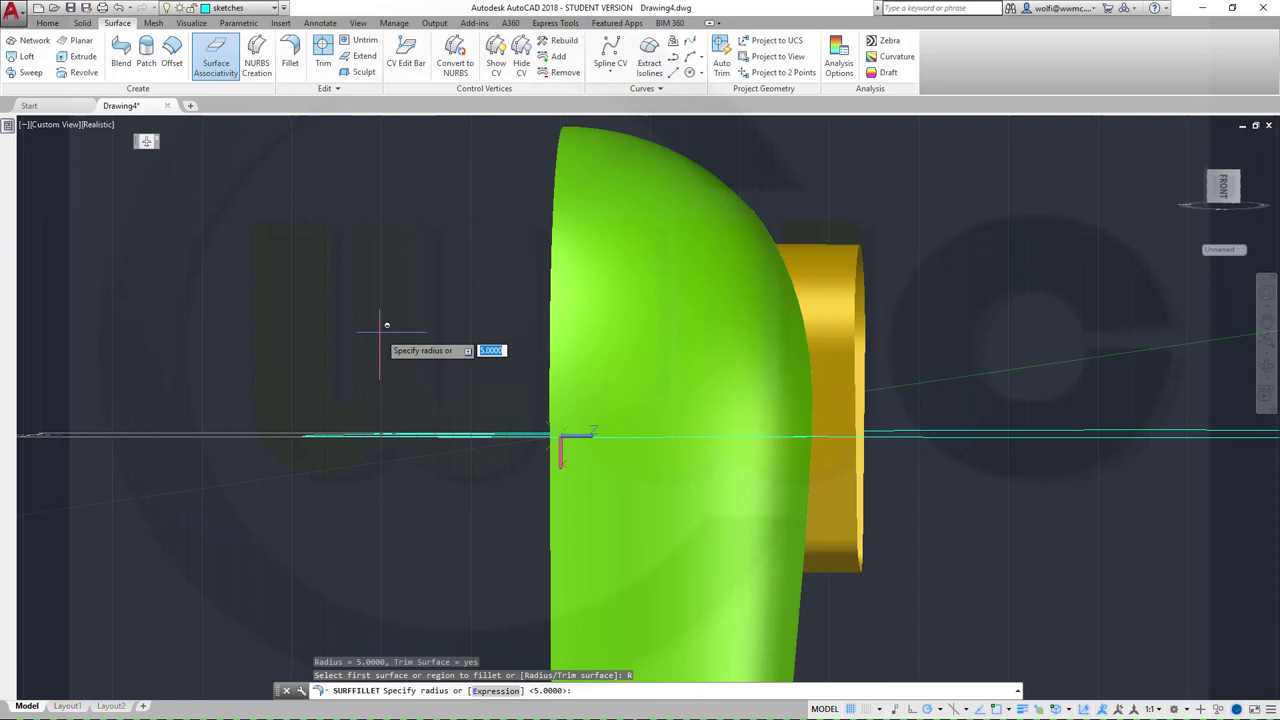
pyautogui.press('Return')
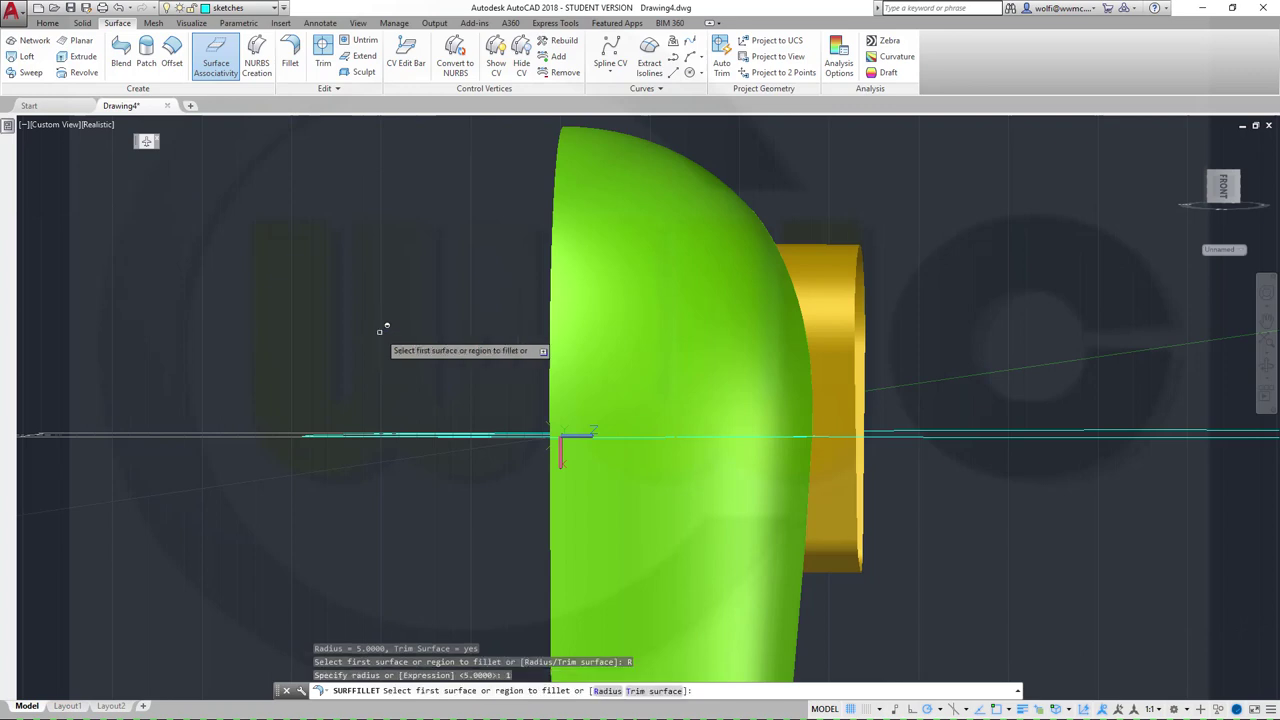
pyautogui.rightClick(380, 331)
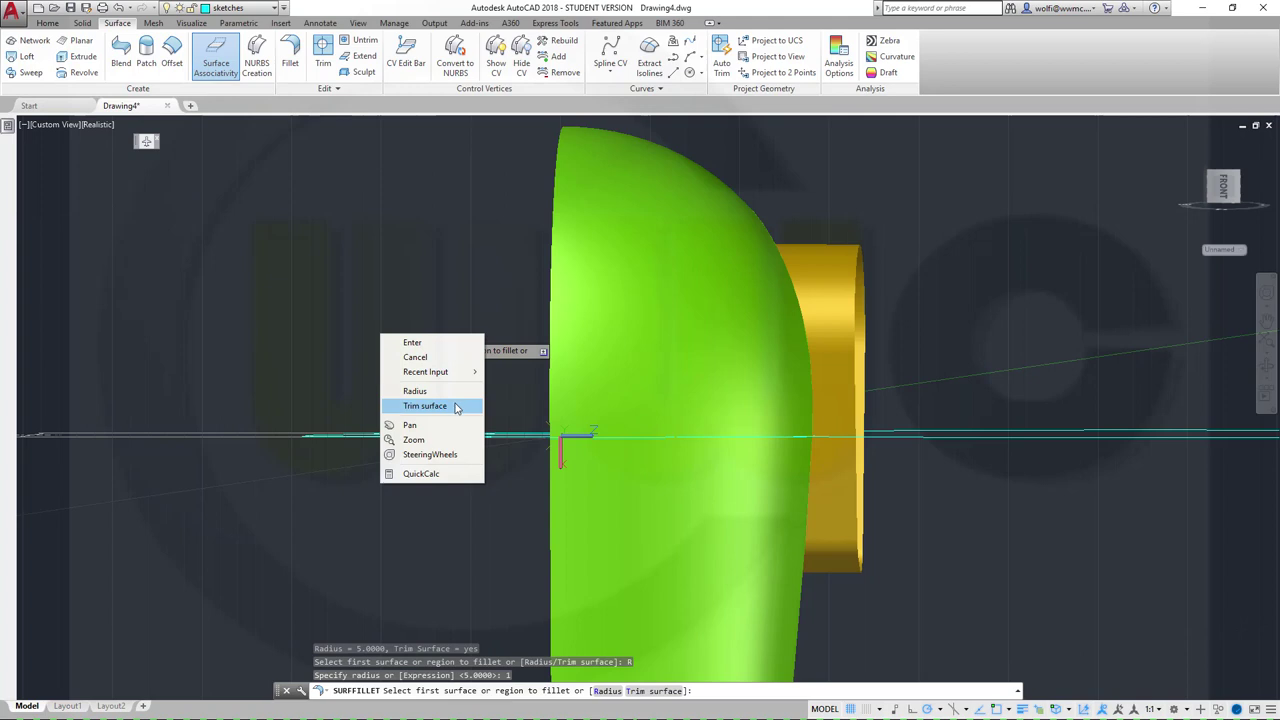
pyautogui.click(455, 406)
pyautogui.keyDown('shift'); pyautogui.moveTo(449, 334); pyautogui.dragTo(293, 342, button='middle'); pyautogui.keyUp('shift')
pyautogui.rightClick(305, 328)
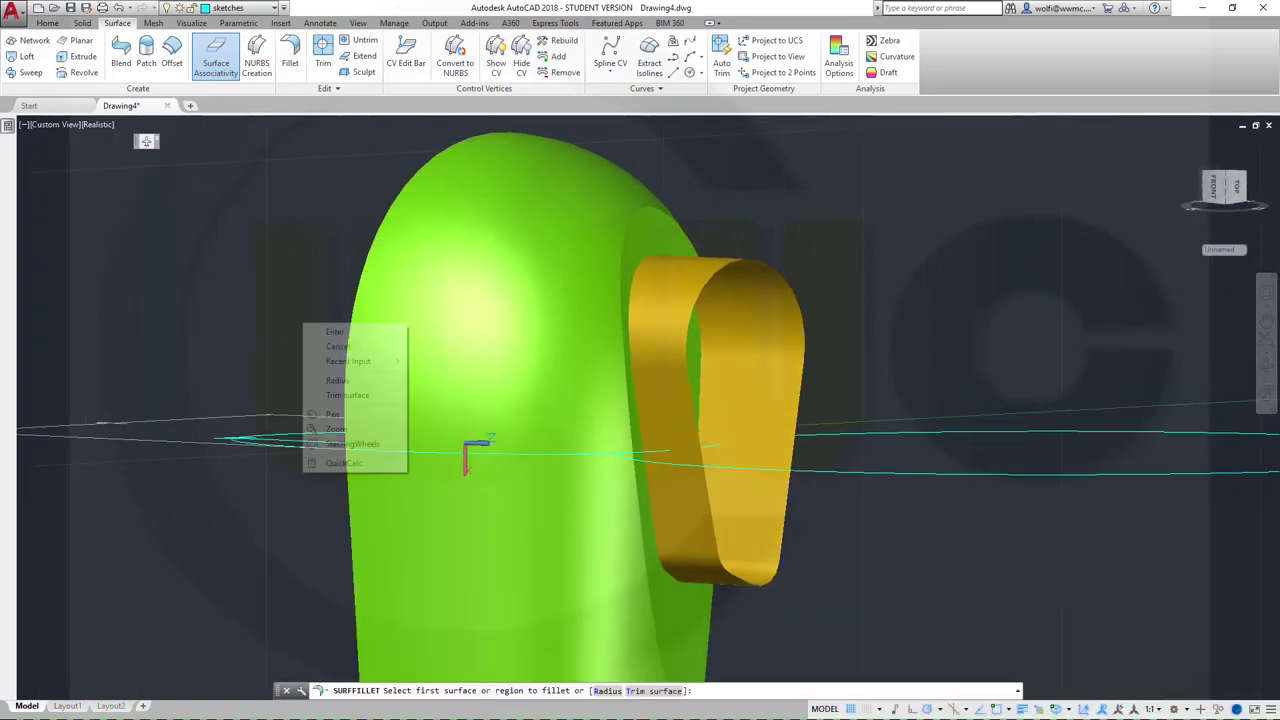
pyautogui.click(348, 397)
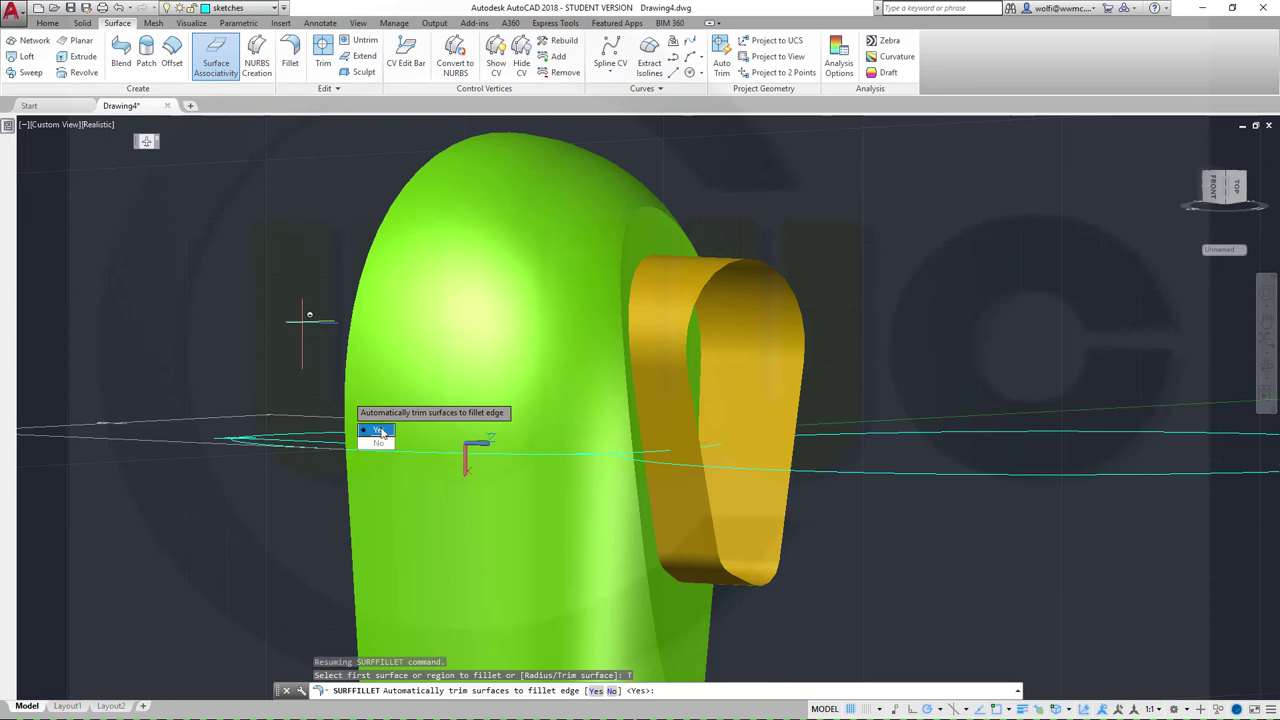
pyautogui.click(381, 432)
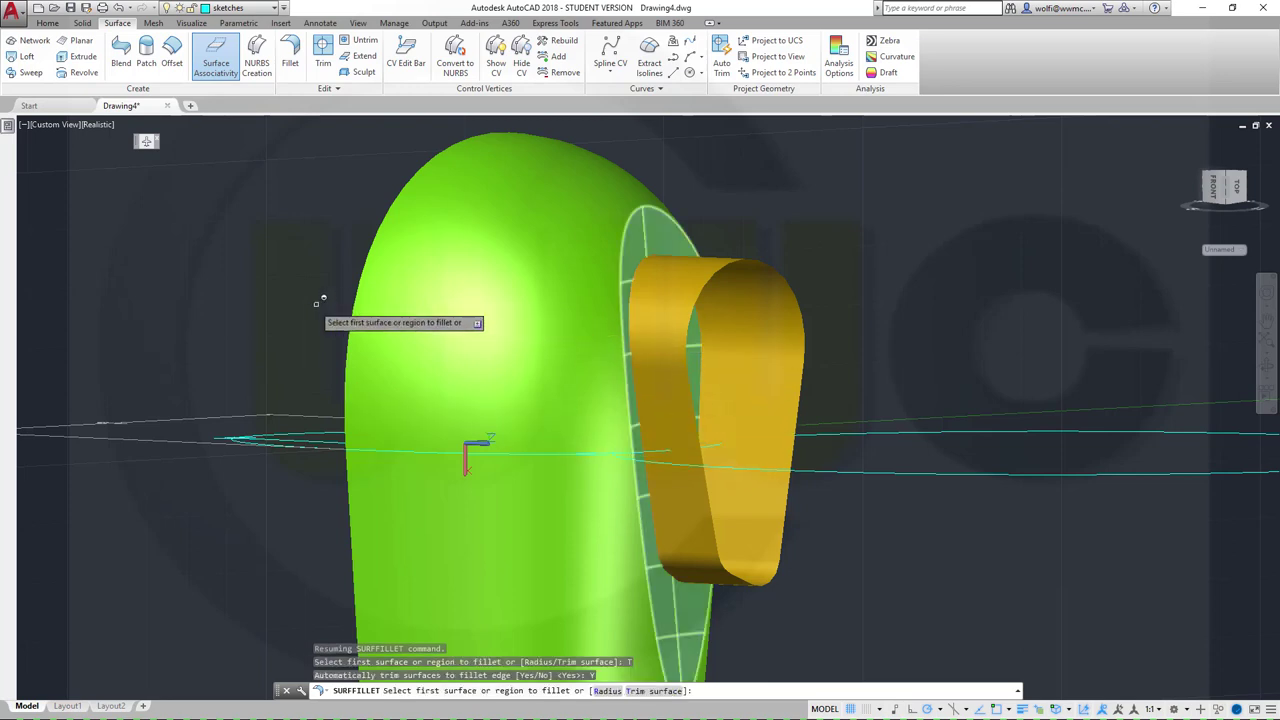
pyautogui.keyDown('shift'); pyautogui.moveTo(323, 298); pyautogui.dragTo(440, 320, button='middle'); pyautogui.keyUp('shift')
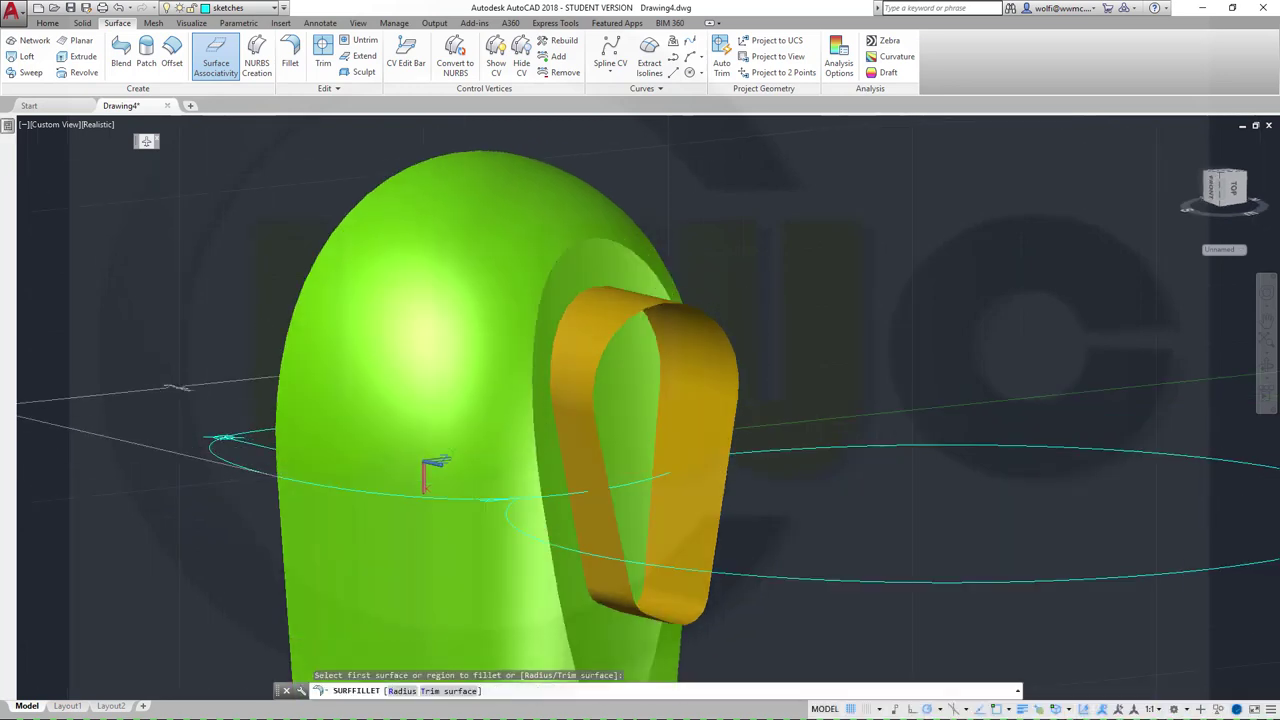
pyautogui.click(547, 328)
pyautogui.click(592, 384)
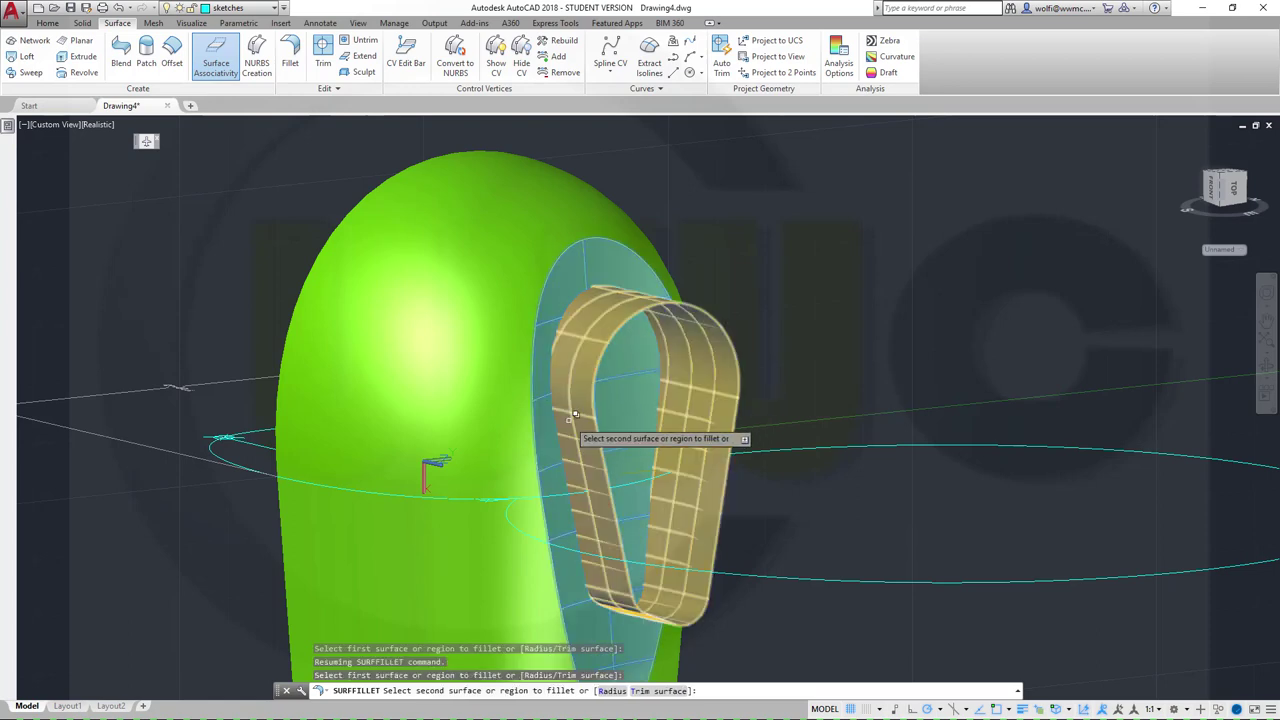
pyautogui.click(572, 414)
pyautogui.click(622, 472)
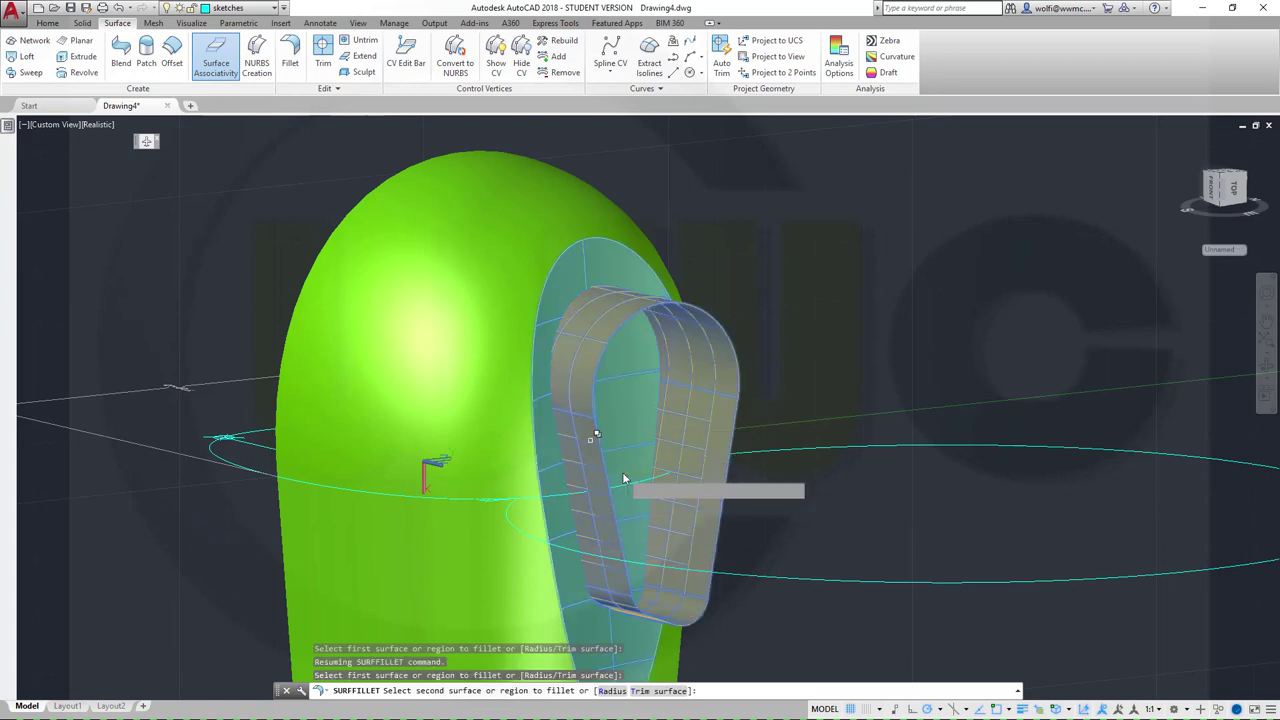
# Step: Trim away the part of the extruded surface inside the shell, using the shell's trimmed side face as the cutting surface
pyautogui.keyDown('shift'); pyautogui.moveTo(660, 447); pyautogui.dragTo(491, 320, button='middle'); pyautogui.keyUp('shift')
pyautogui.click(323, 52)
pyautogui.click(629, 341)
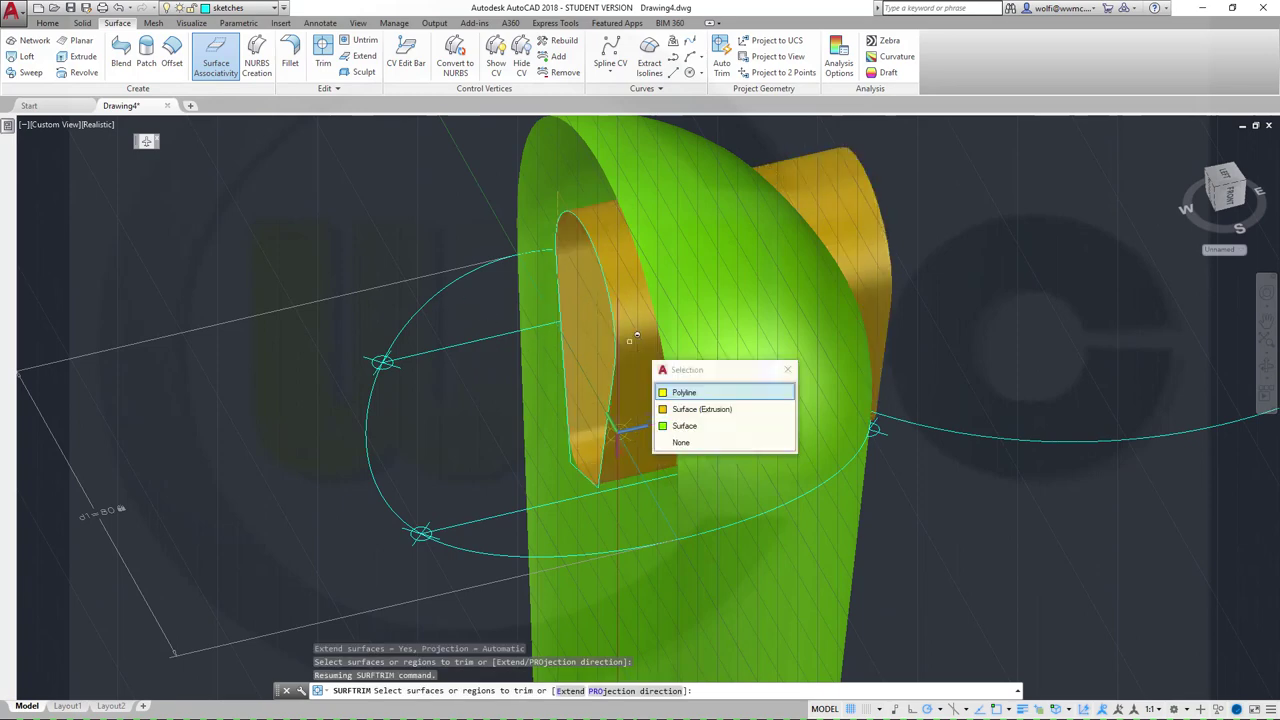
pyautogui.click(665, 410)
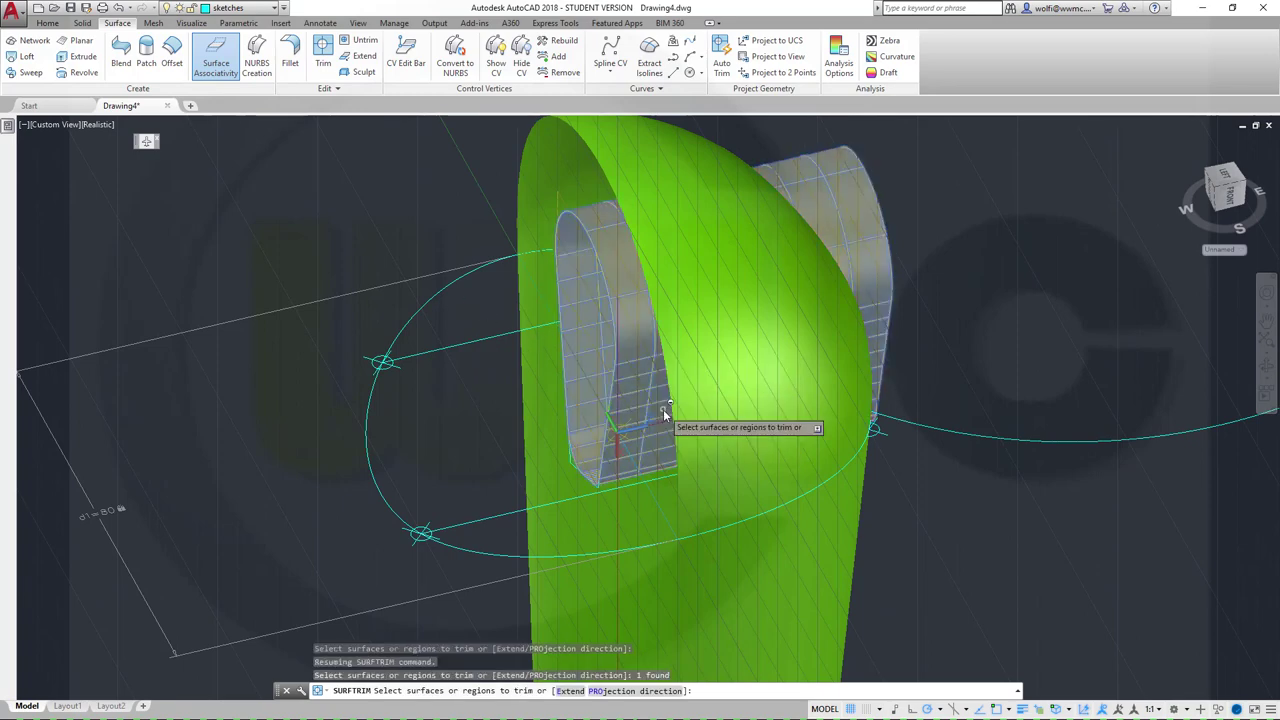
pyautogui.rightClick(1004, 363)
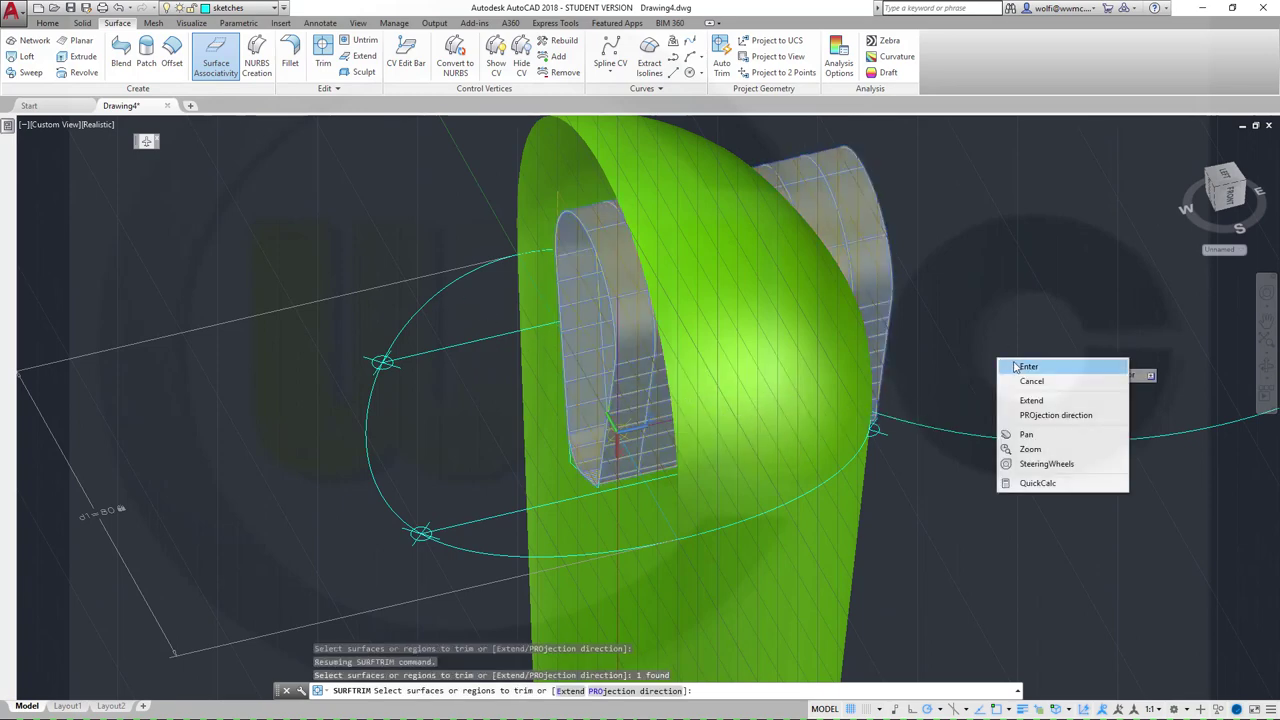
pyautogui.click(1023, 366)
pyautogui.keyDown('shift'); pyautogui.moveTo(982, 364); pyautogui.dragTo(820, 400, button='middle'); pyautogui.keyUp('shift')
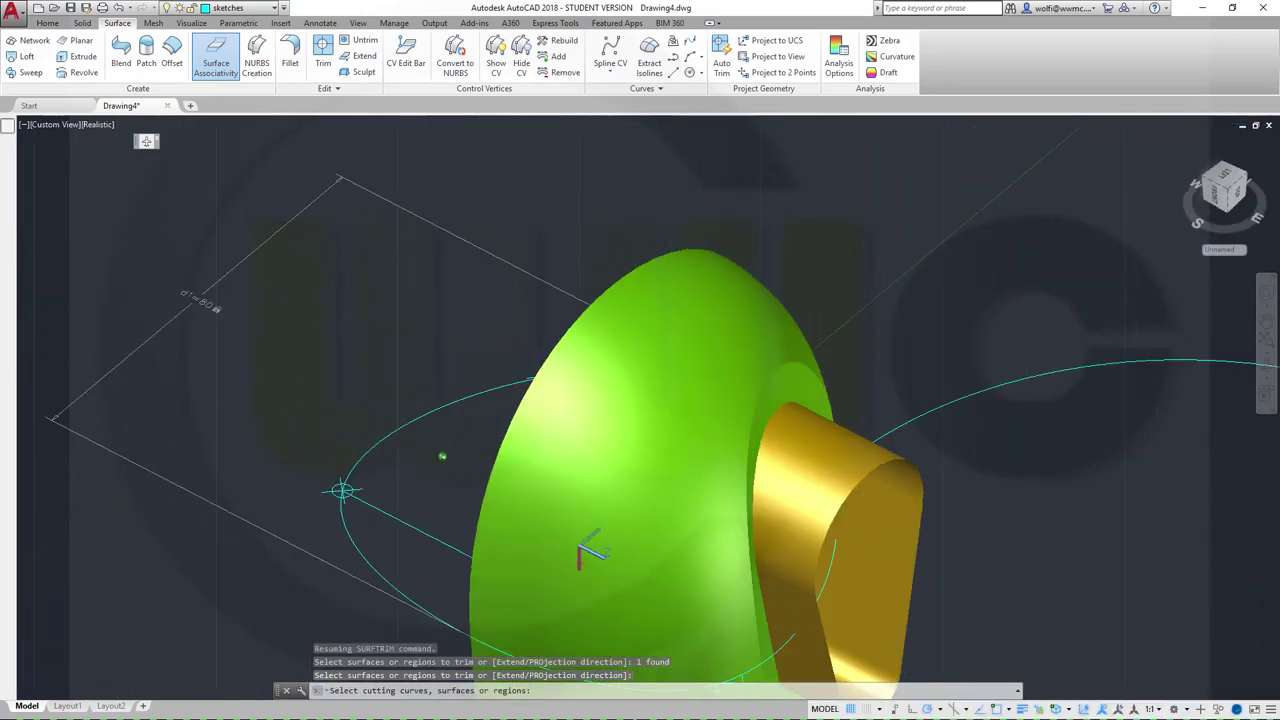
pyautogui.click(796, 398)
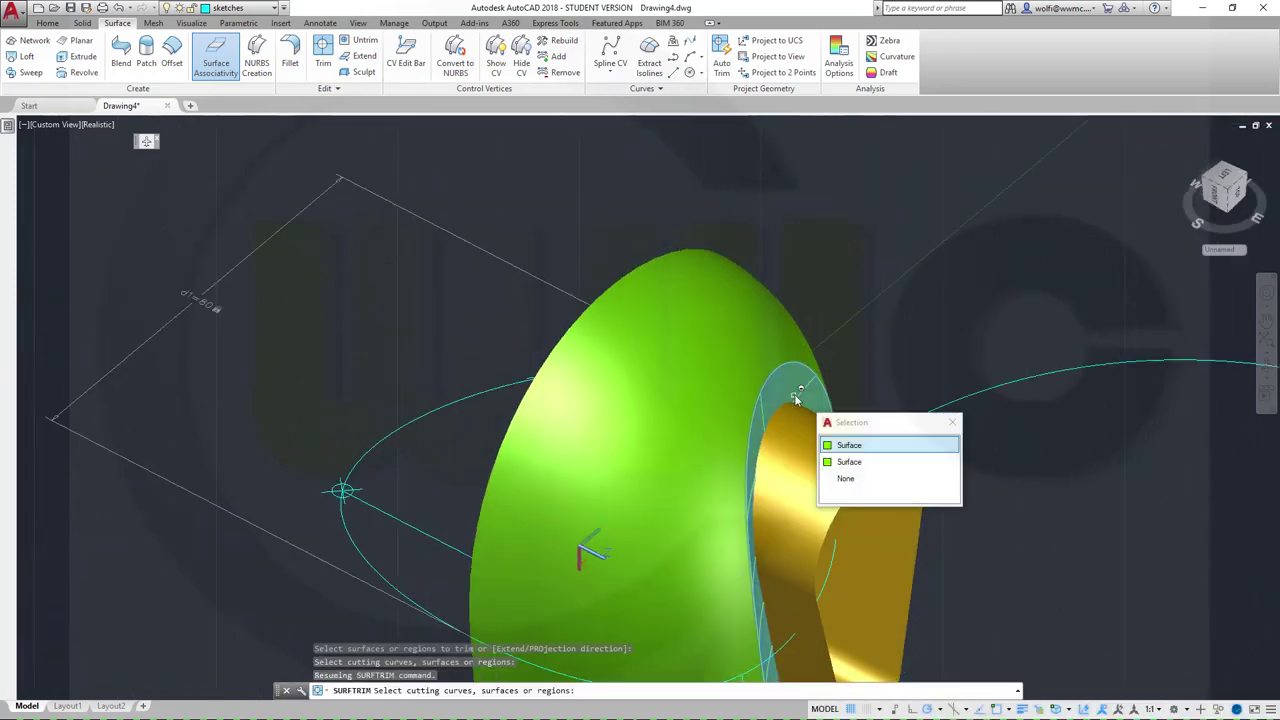
pyautogui.click(850, 445)
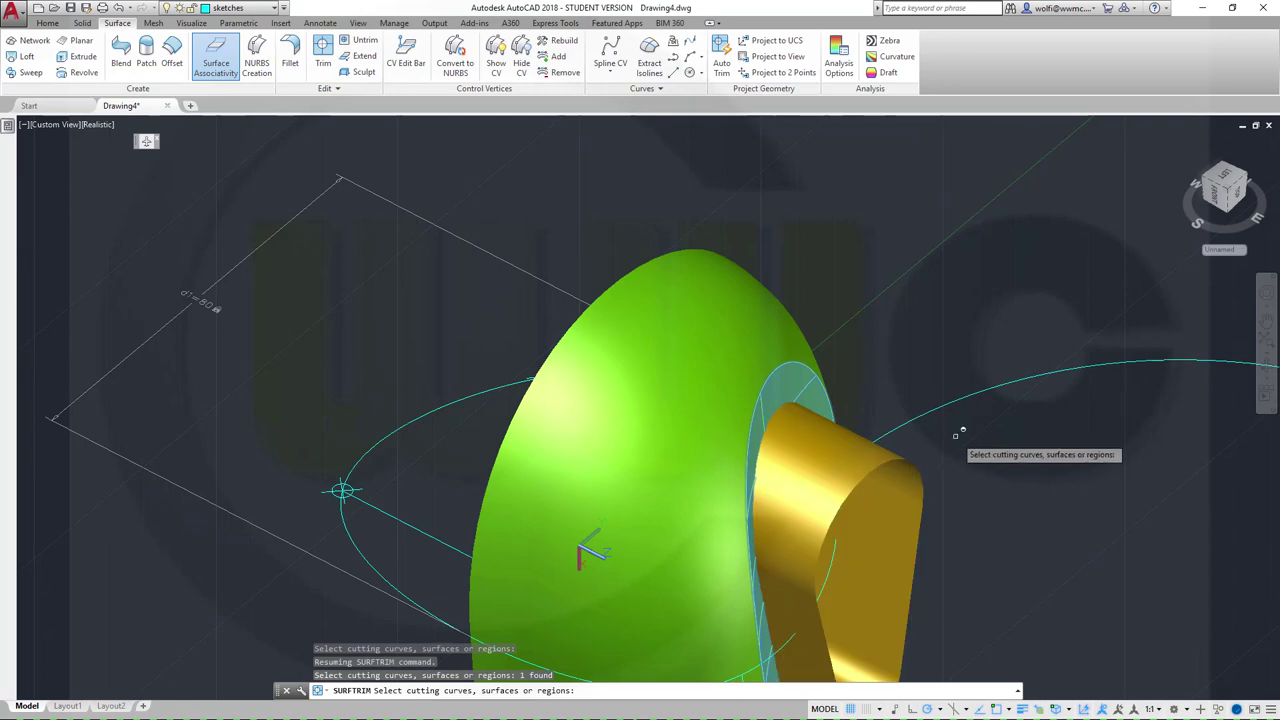
pyautogui.press('Return')
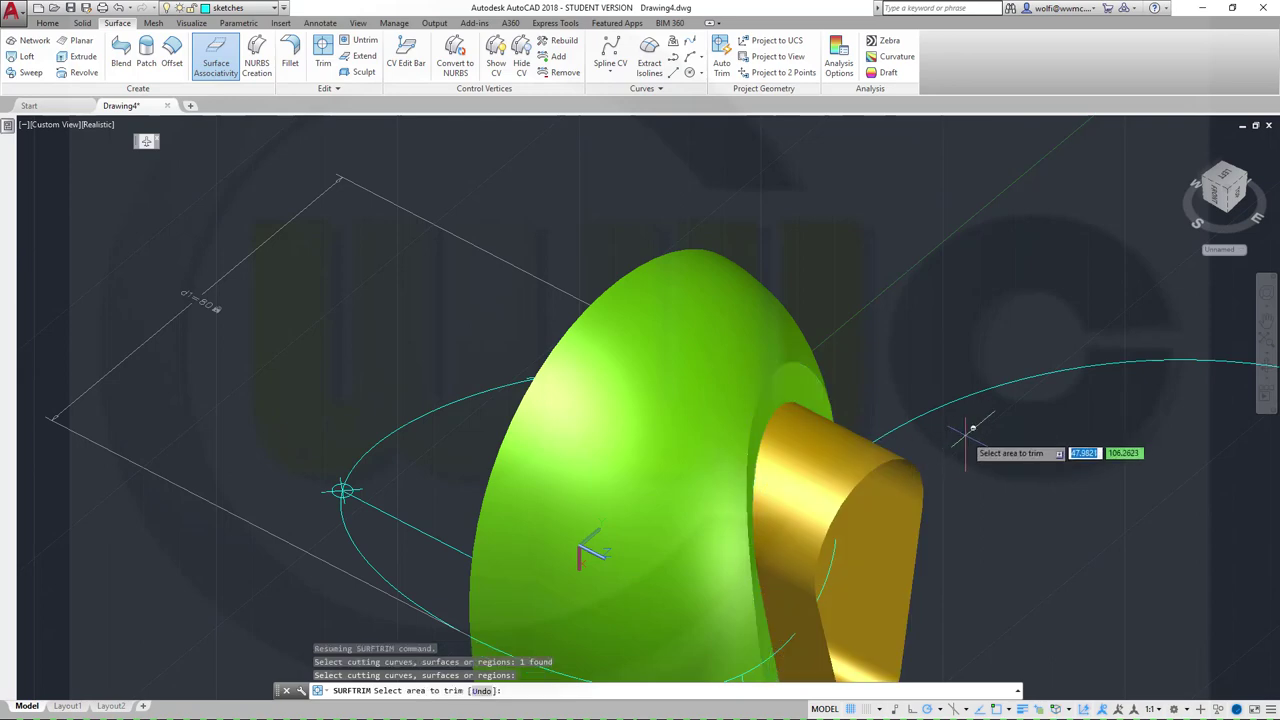
pyautogui.keyDown('shift'); pyautogui.moveTo(978, 432); pyautogui.dragTo(1166, 366, button='middle'); pyautogui.keyUp('shift')
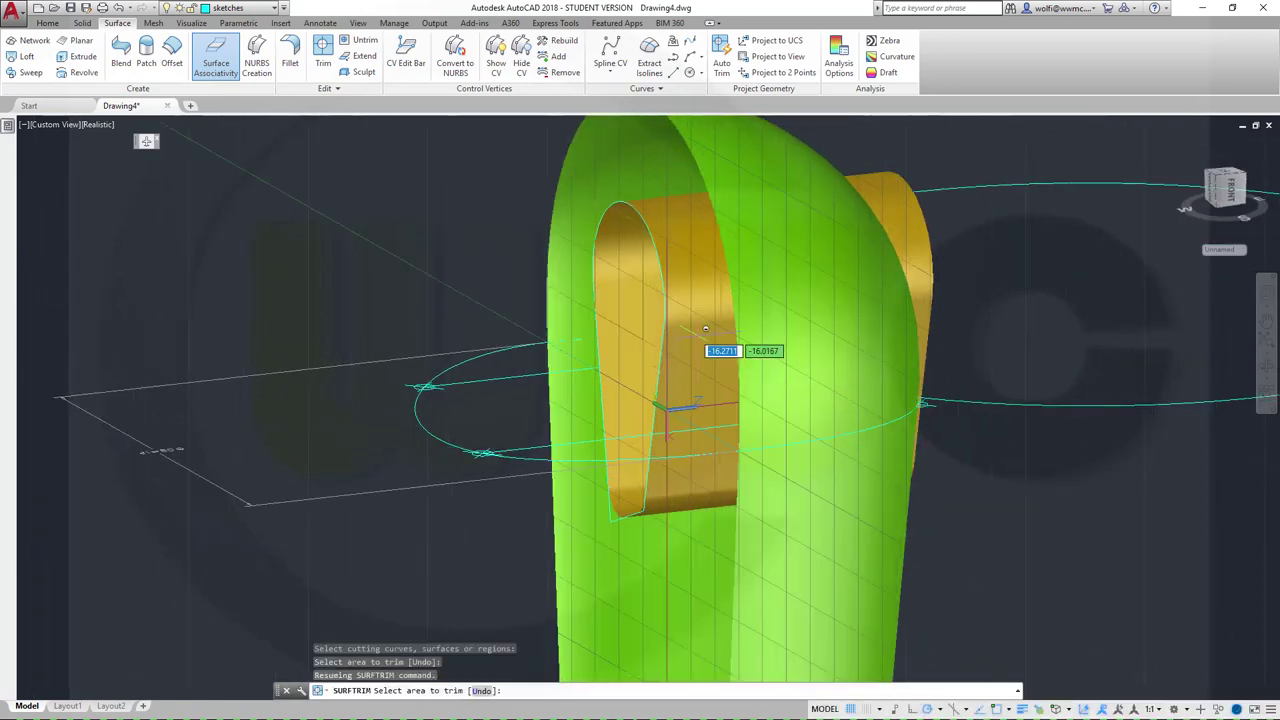
pyautogui.click(705, 328)
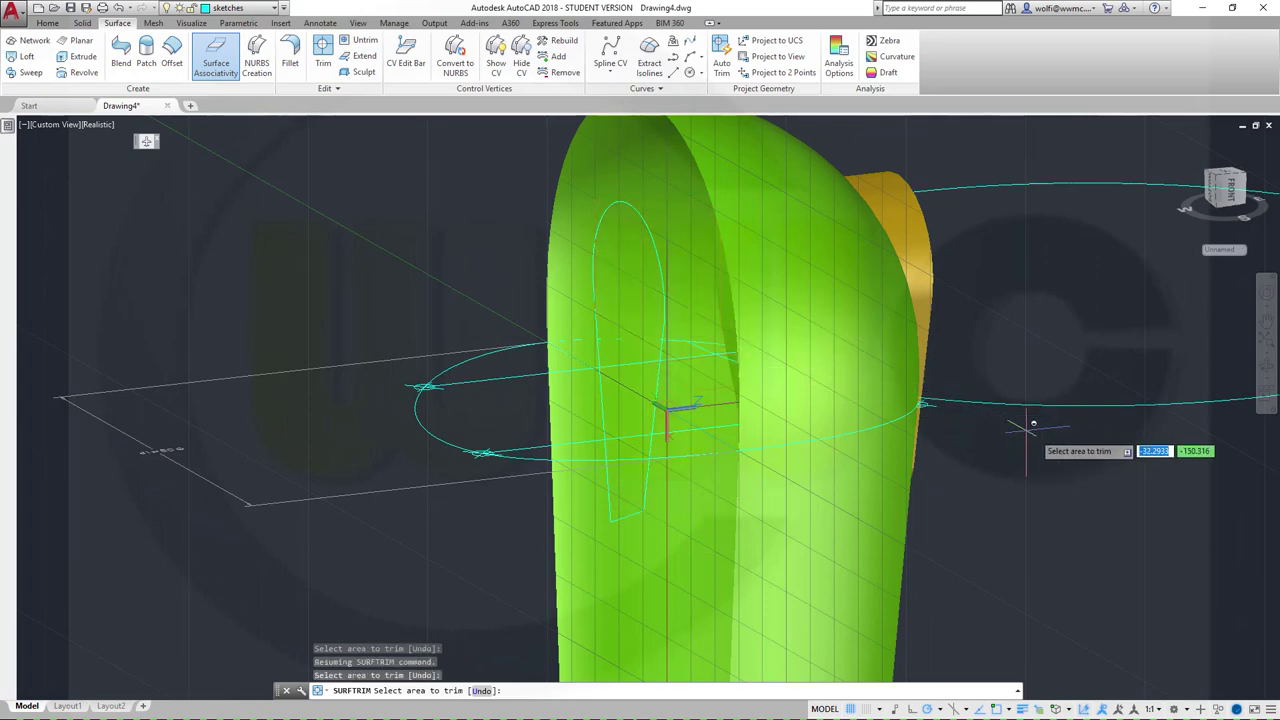
pyautogui.keyDown('shift'); pyautogui.moveTo(1033, 423); pyautogui.dragTo(440, 265, button='middle'); pyautogui.keyUp('shift')
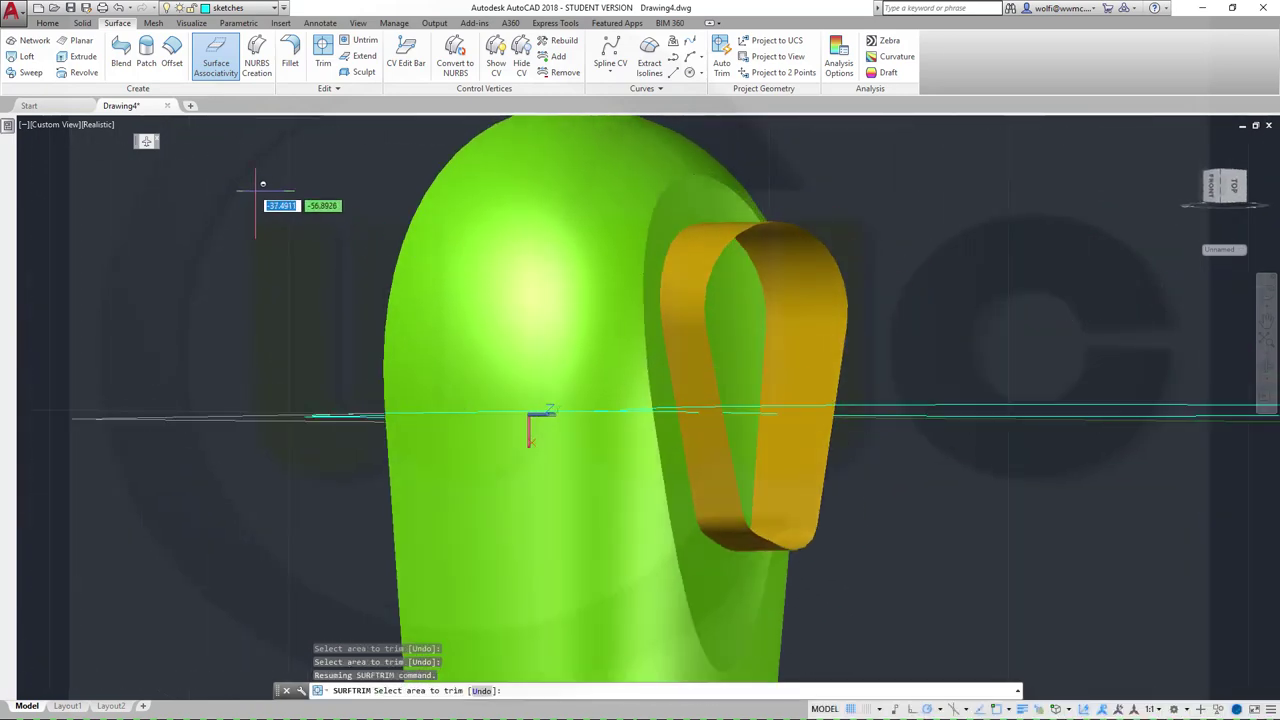
# Step: Trim away the part of the oval recess surface enclosed by the orange extruded loop, using the loop as the cutting surface
pyautogui.click(323, 56)
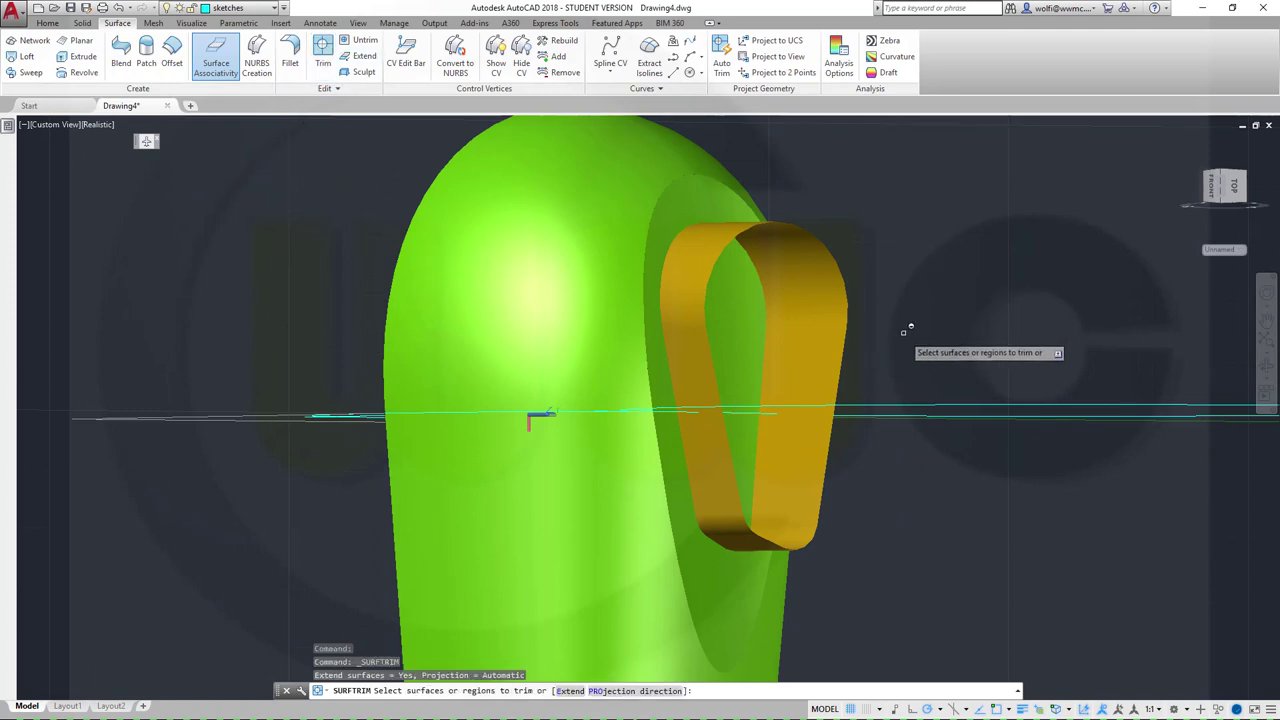
pyautogui.click(697, 204)
pyautogui.rightClick(951, 210)
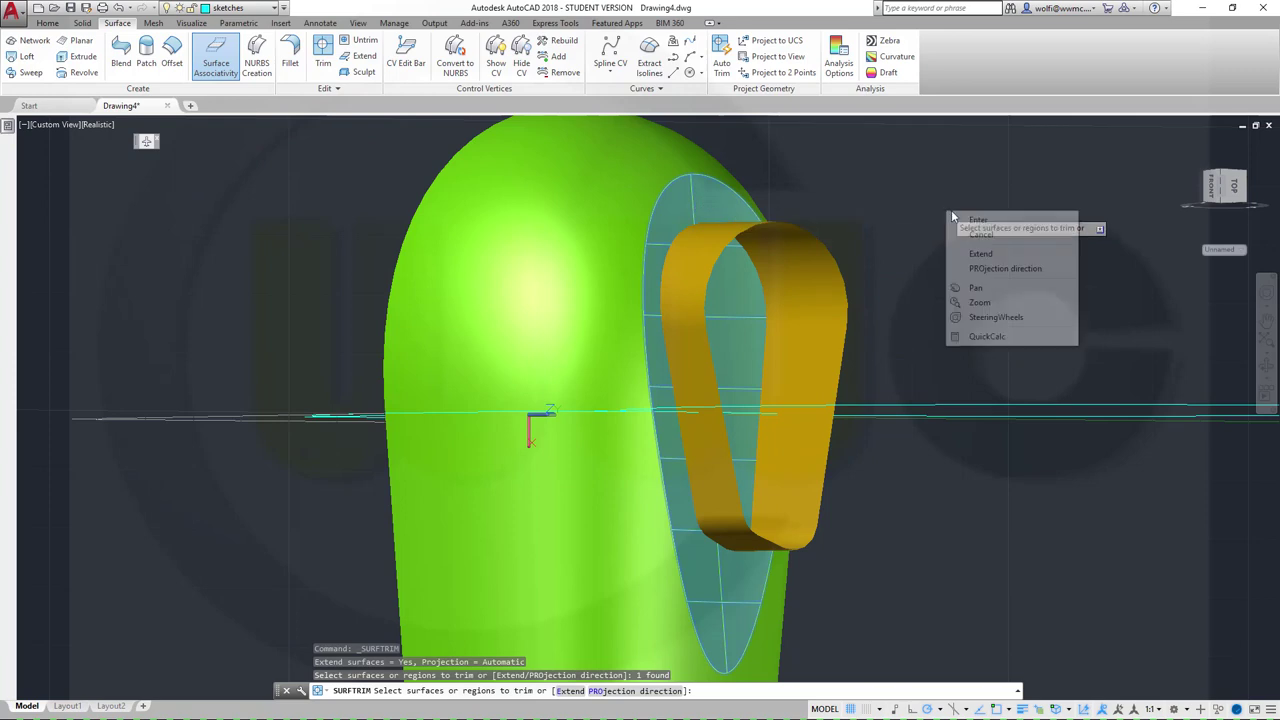
pyautogui.click(955, 219)
pyautogui.click(818, 330)
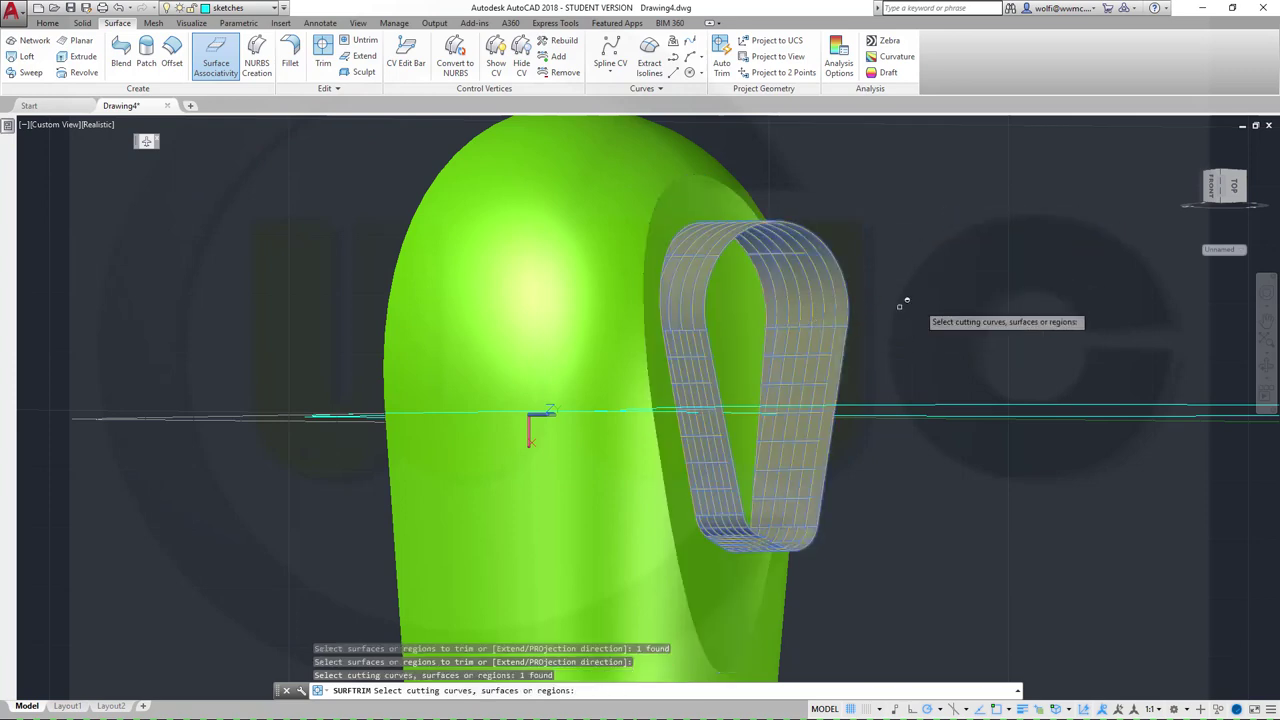
pyautogui.press('Return')
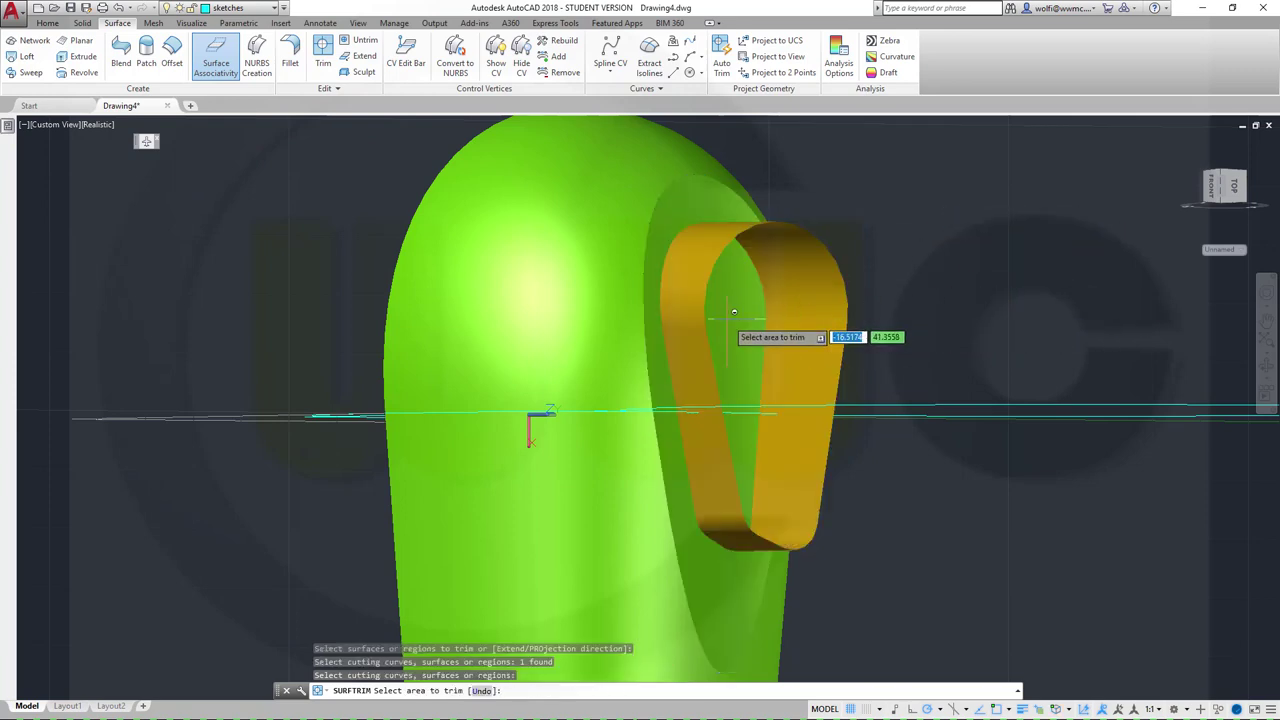
pyautogui.keyDown('shift'); pyautogui.moveTo(1009, 400); pyautogui.dragTo(860, 400, button='middle'); pyautogui.keyUp('shift')
pyautogui.keyDown('shift'); pyautogui.moveTo(400, 350); pyautogui.dragTo(194, 186, button='middle'); pyautogui.keyUp('shift')
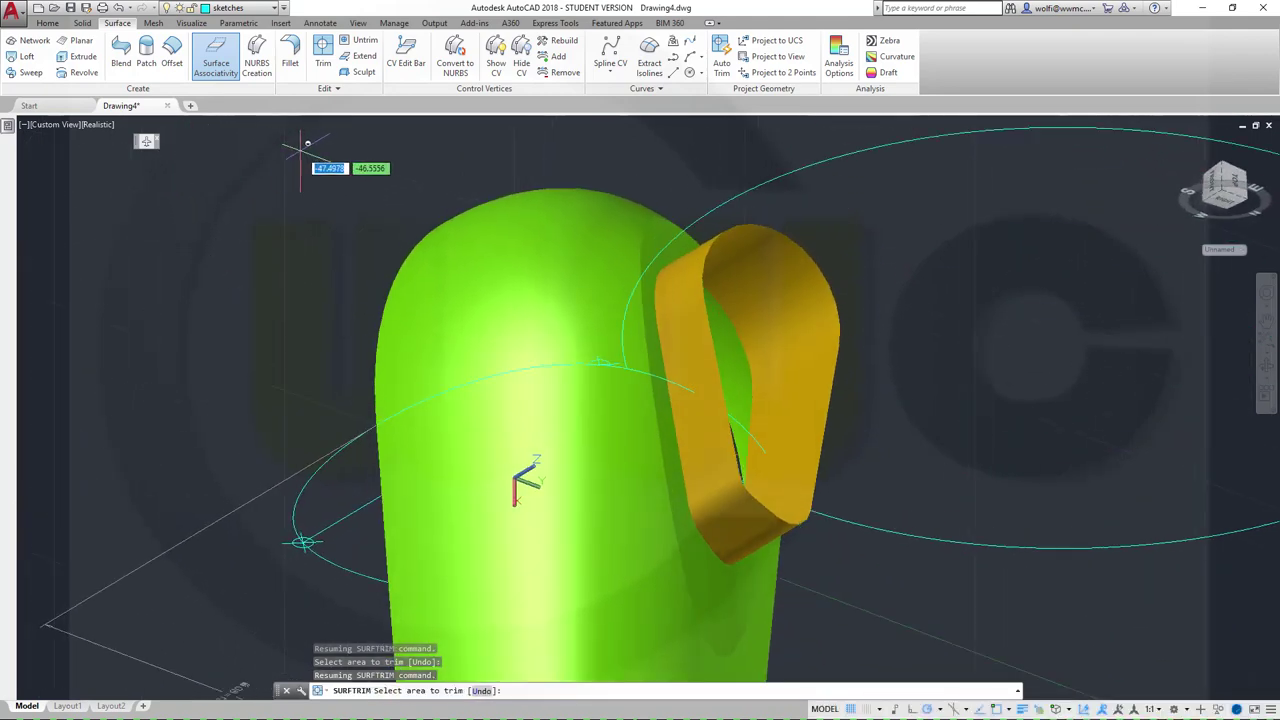
# Step: Unite the oval recess surface with the orange extruded loop, continuing the operation despite the loss of associativity
pyautogui.click(86, 24)
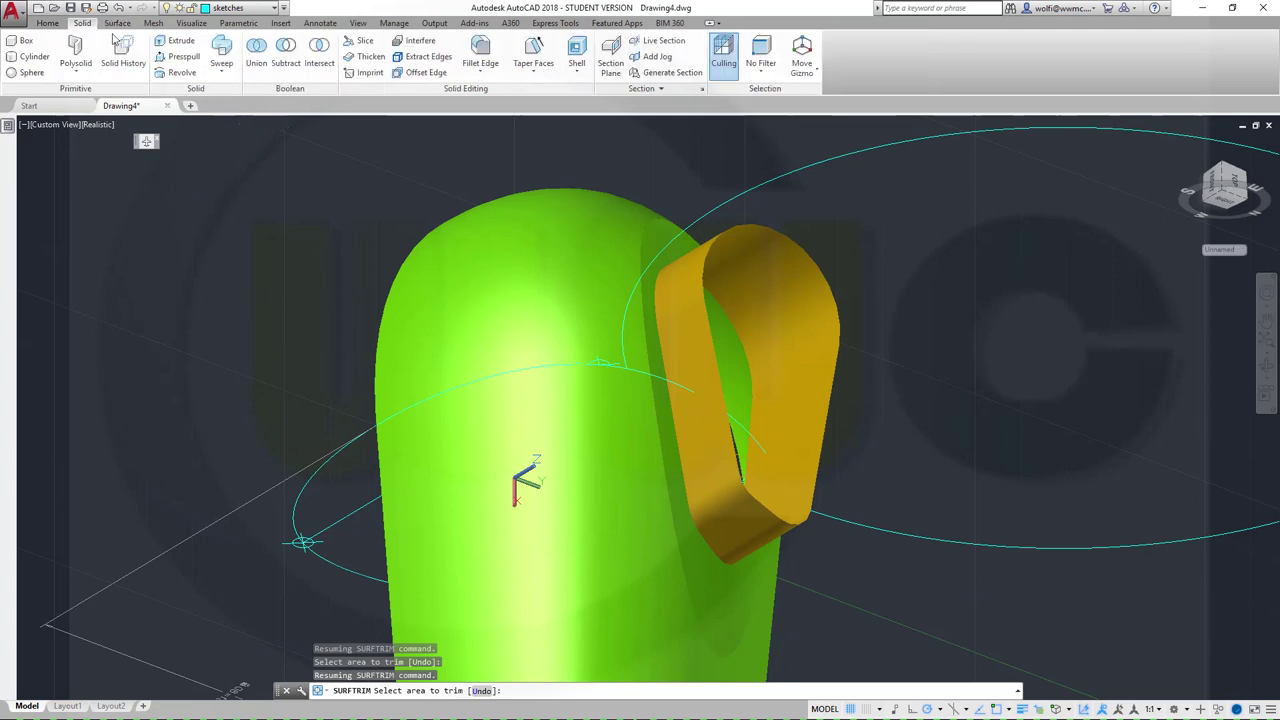
pyautogui.click(256, 50)
pyautogui.click(692, 262)
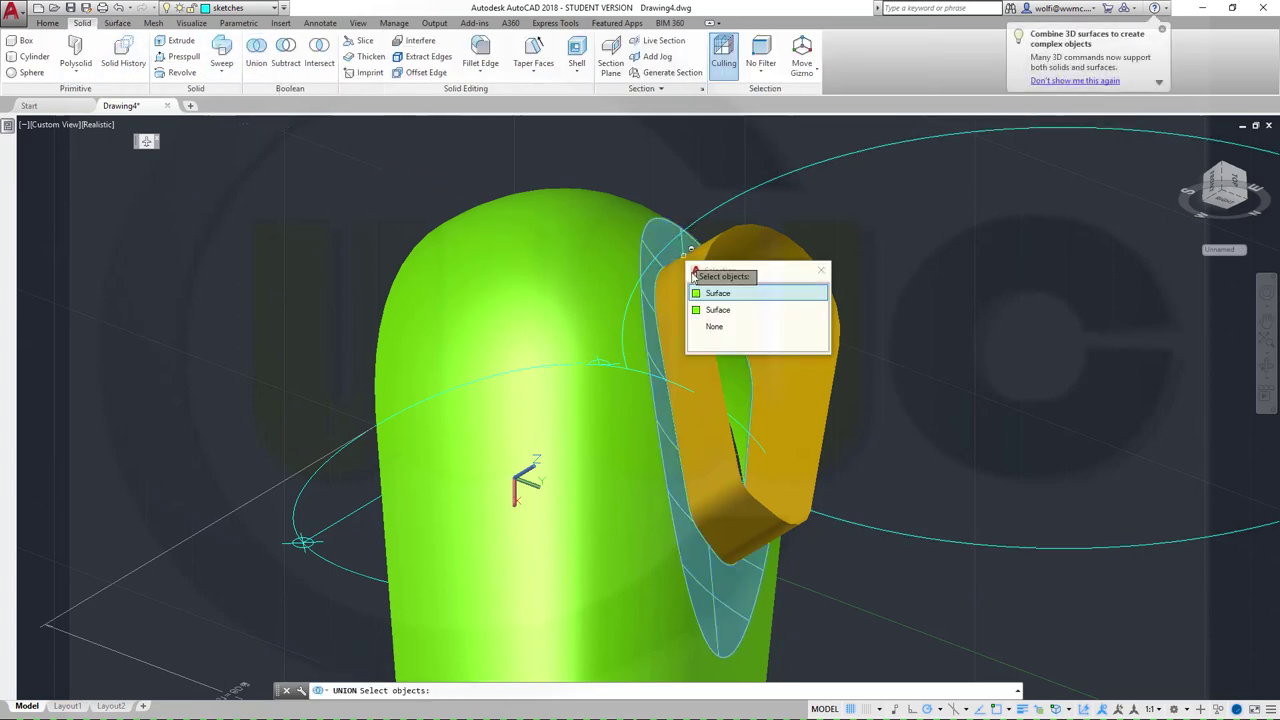
pyautogui.click(716, 293)
pyautogui.click(732, 352)
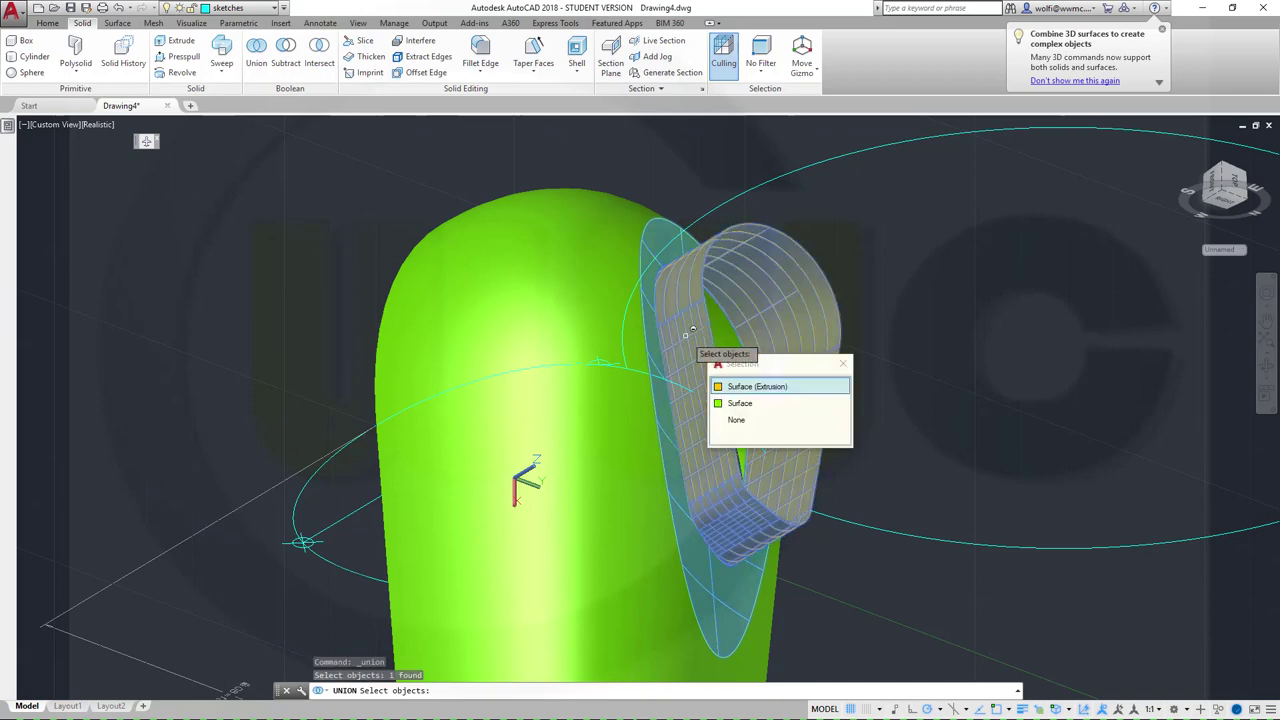
pyautogui.click(755, 386)
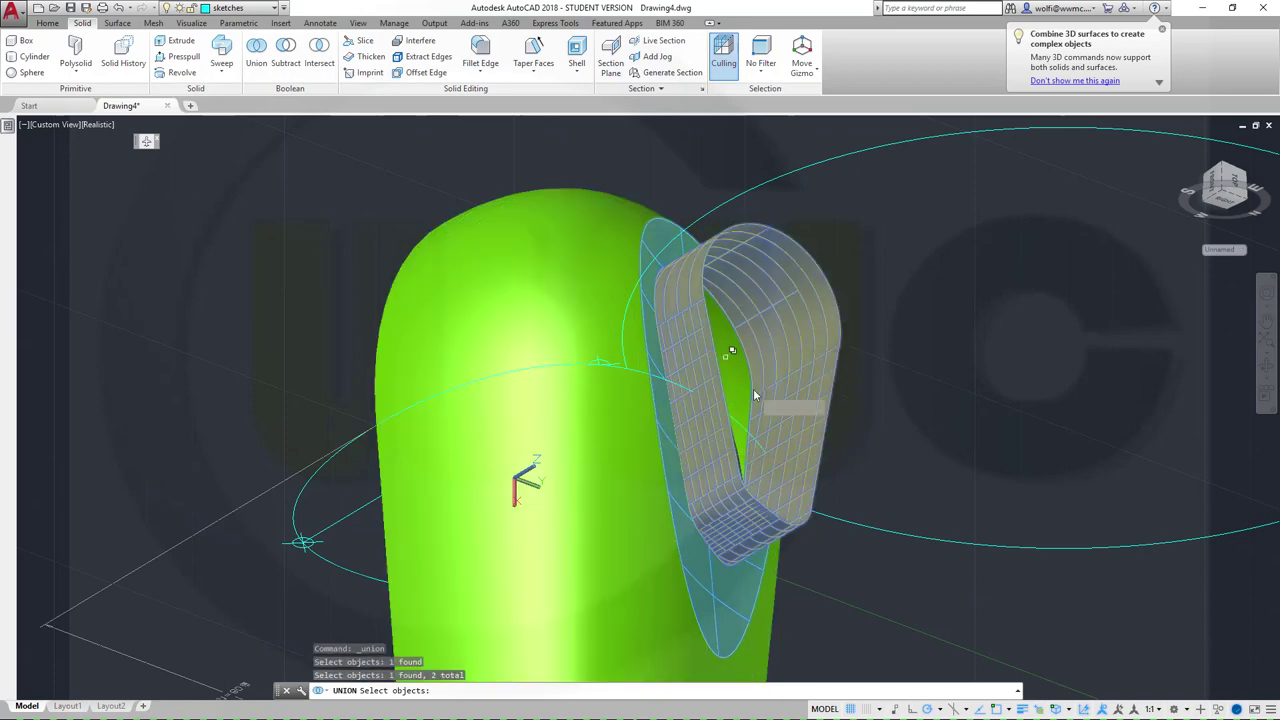
pyautogui.press('Return')
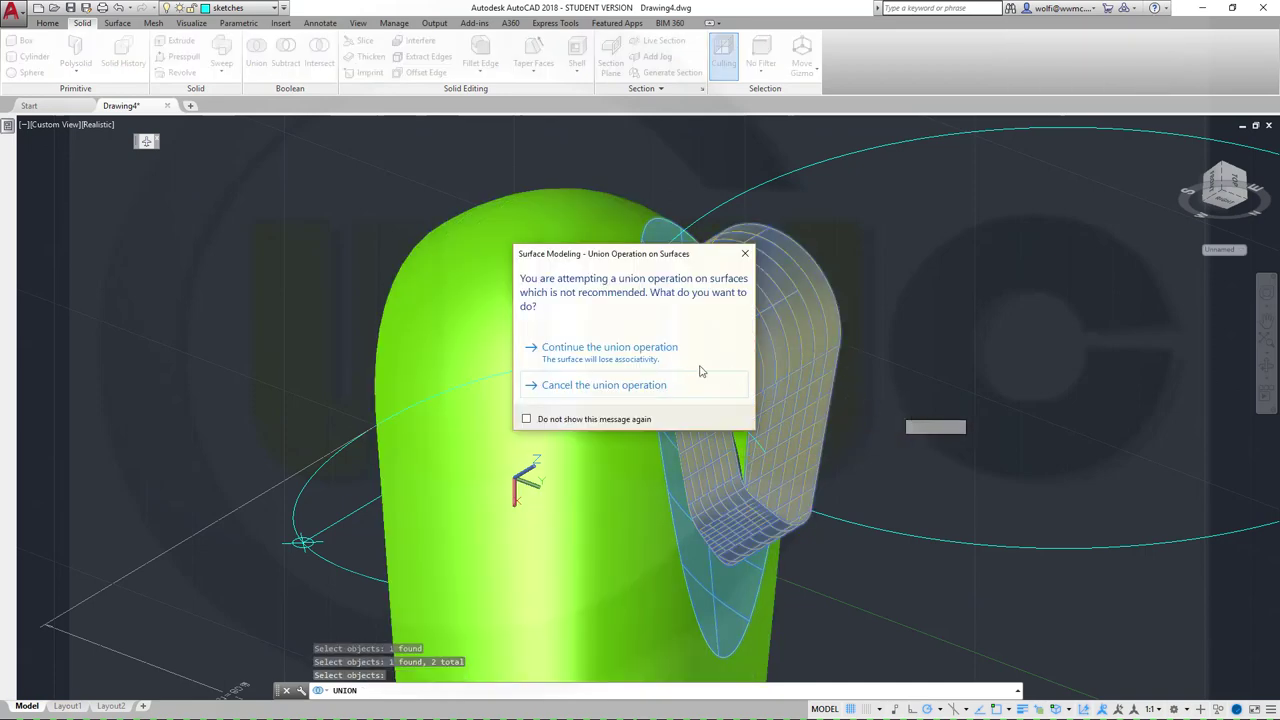
pyautogui.click(656, 352)
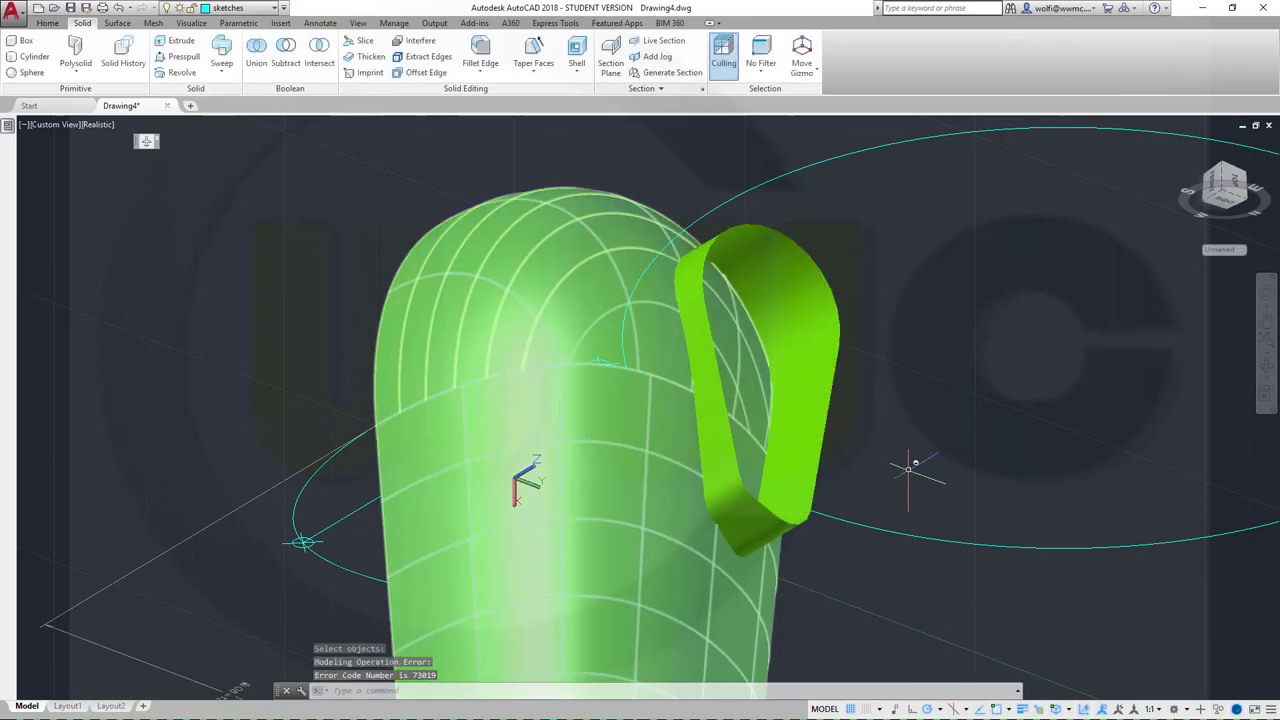
# Step: Undo the union of the recess surface and the extruded loop
pyautogui.keyDown('shift'); pyautogui.moveTo(908, 466); pyautogui.dragTo(855, 438, button='middle'); pyautogui.keyUp('shift')
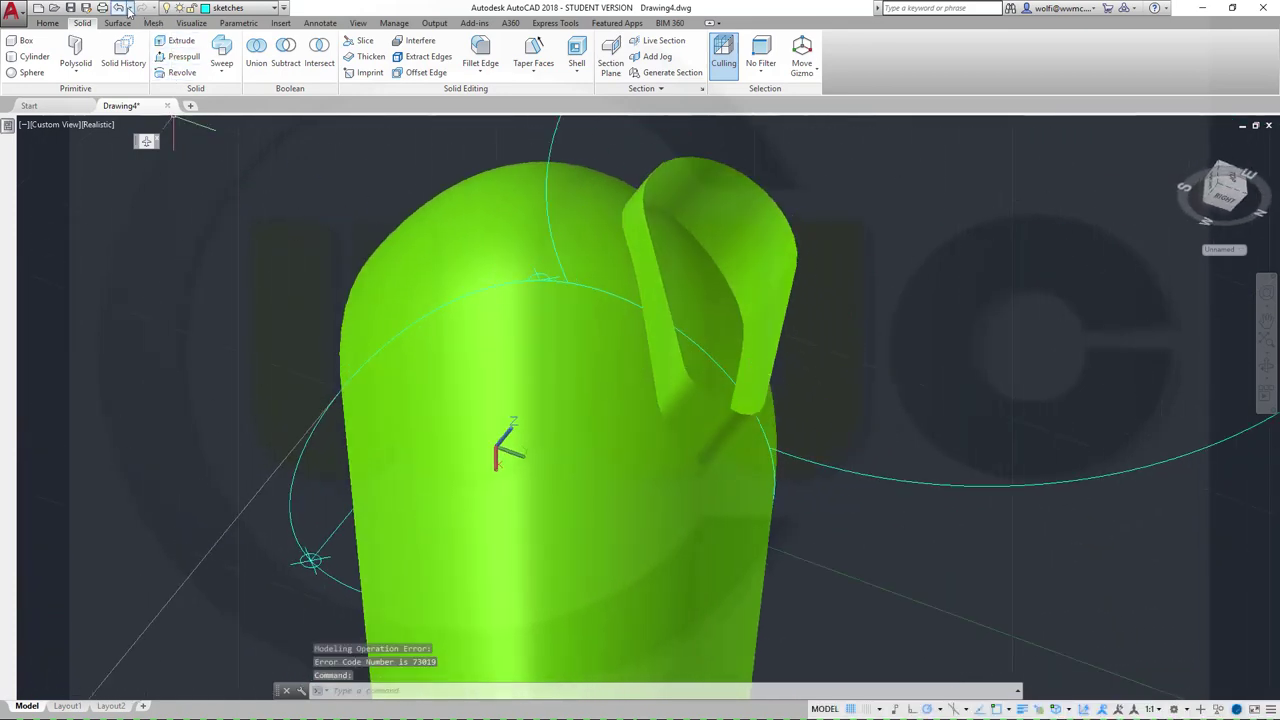
pyautogui.click(117, 8)
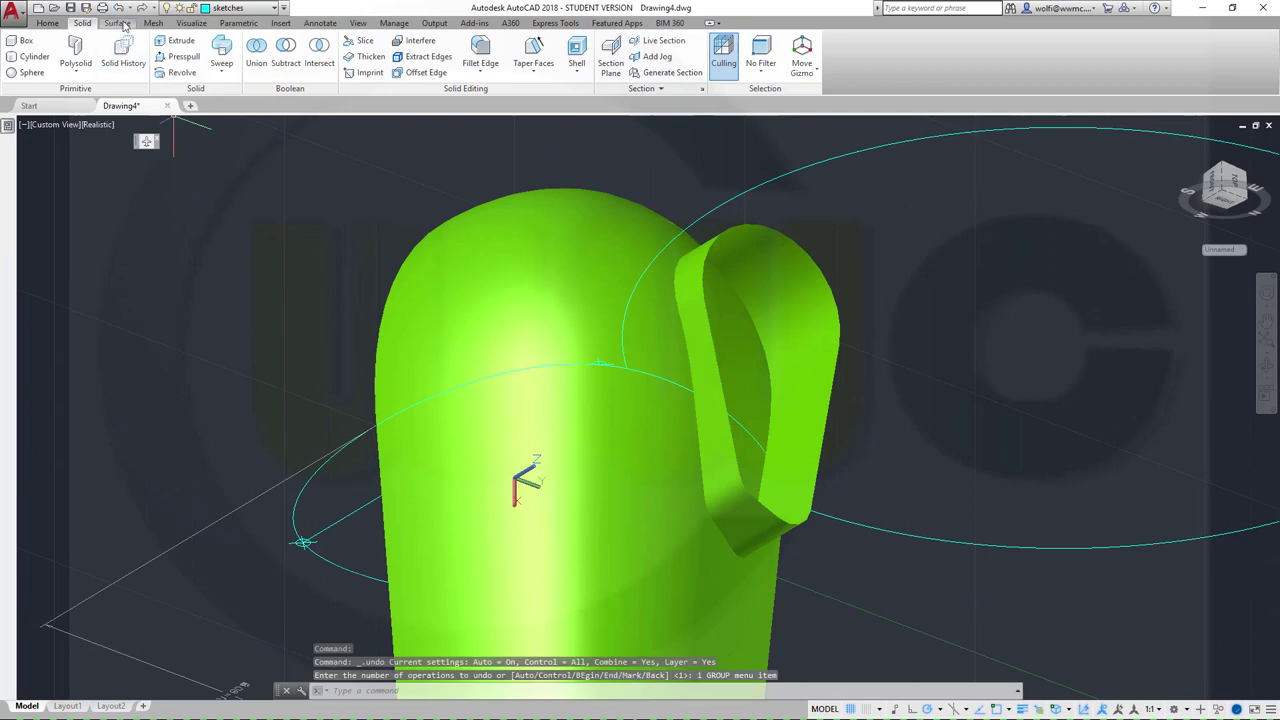
pyautogui.click(117, 8)
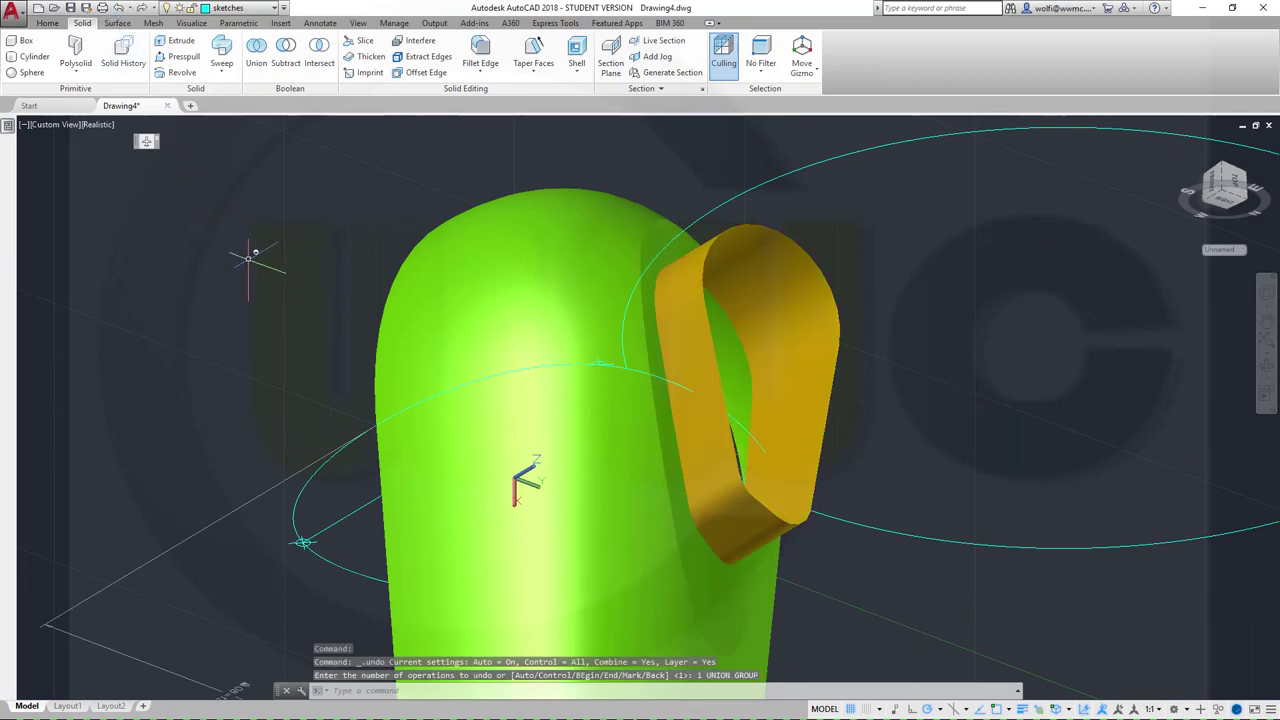
# Step: Try to create a surface fillet of radius 1 between the oval recess surface and the orange extruded loop
pyautogui.keyDown('shift'); pyautogui.moveTo(249, 258); pyautogui.dragTo(214, 257, button='middle'); pyautogui.keyUp('shift')
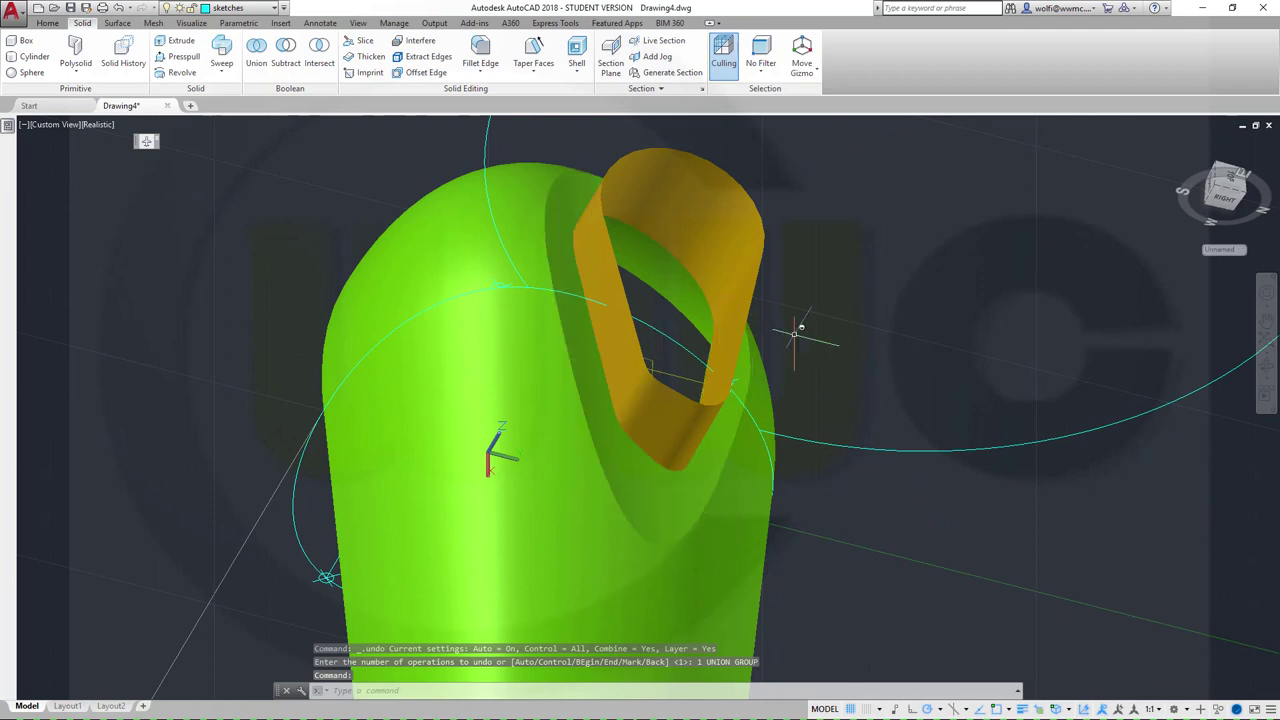
pyautogui.keyDown('shift'); pyautogui.moveTo(858, 340); pyautogui.dragTo(791, 343, button='middle'); pyautogui.keyUp('shift')
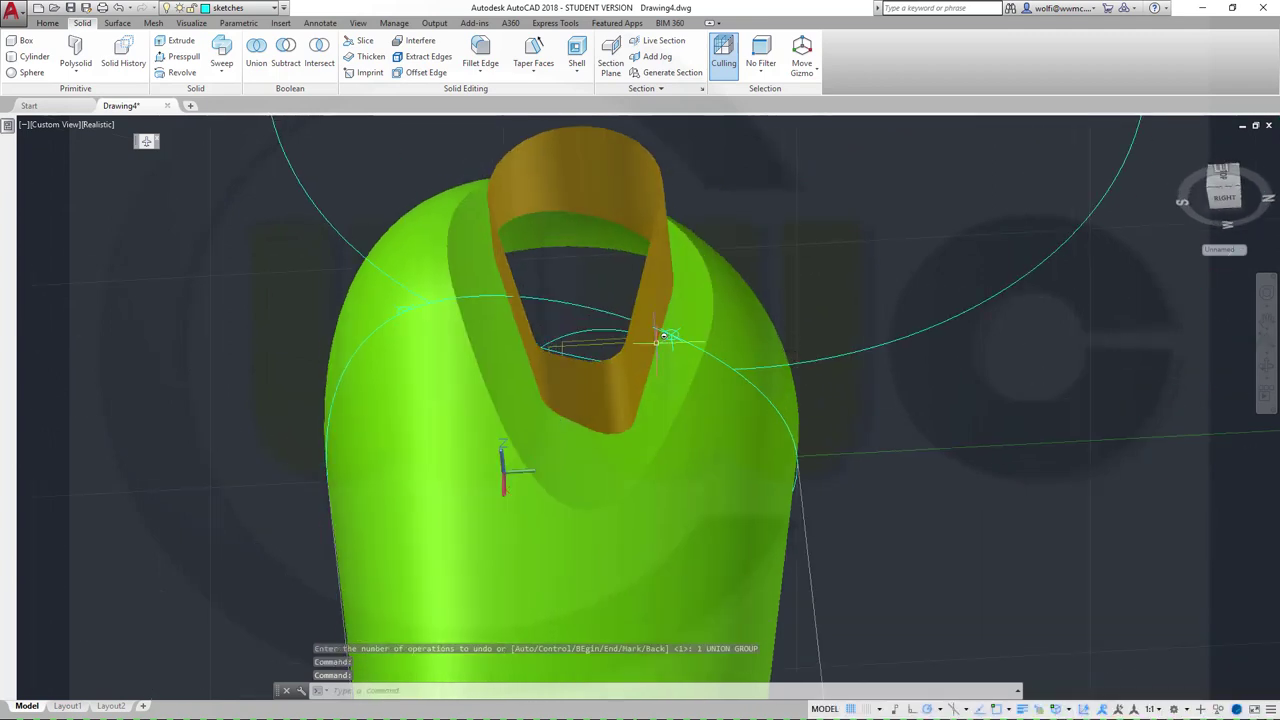
pyautogui.keyDown('shift'); pyautogui.moveTo(809, 286); pyautogui.dragTo(880, 403, button='middle'); pyautogui.keyUp('shift')
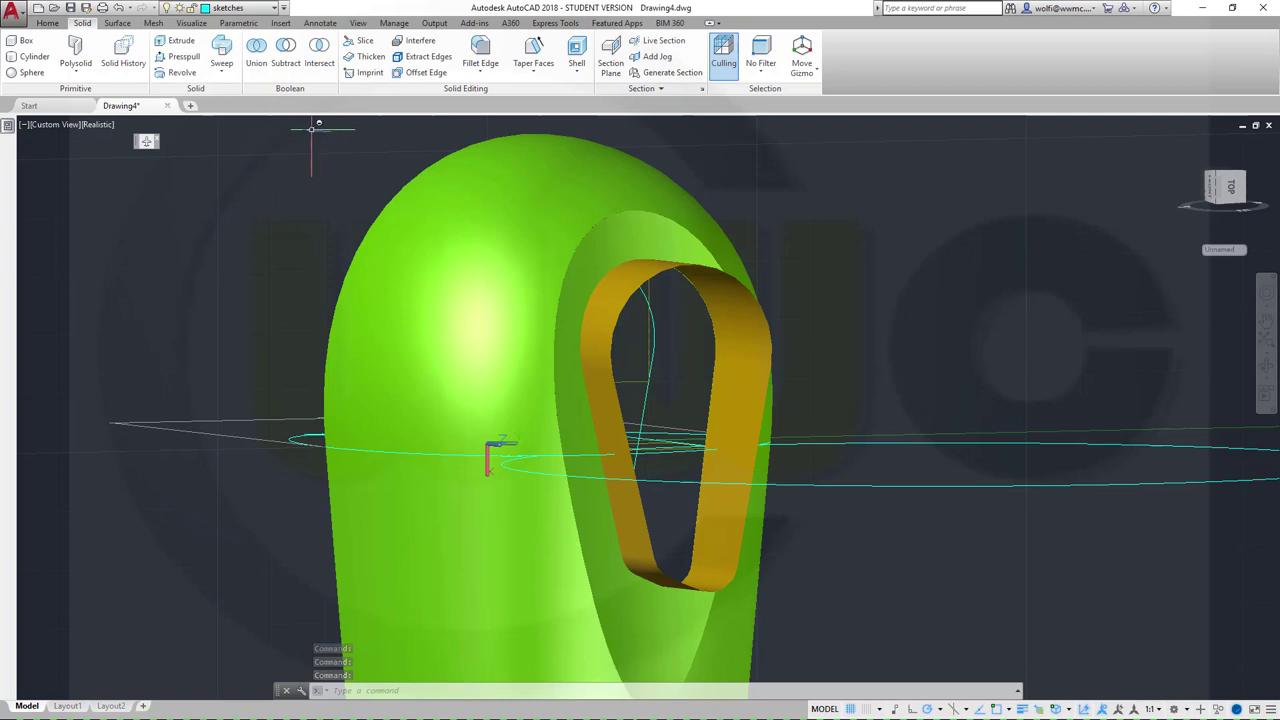
pyautogui.click(483, 49)
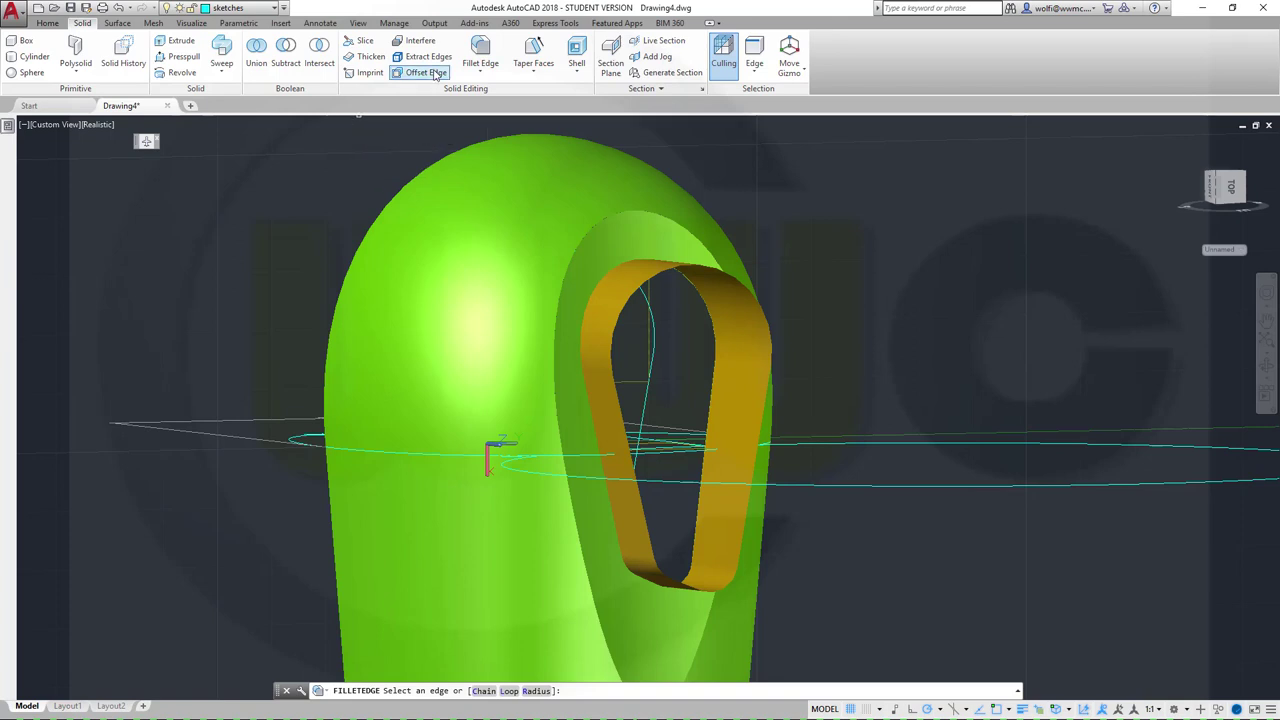
pyautogui.click(117, 22)
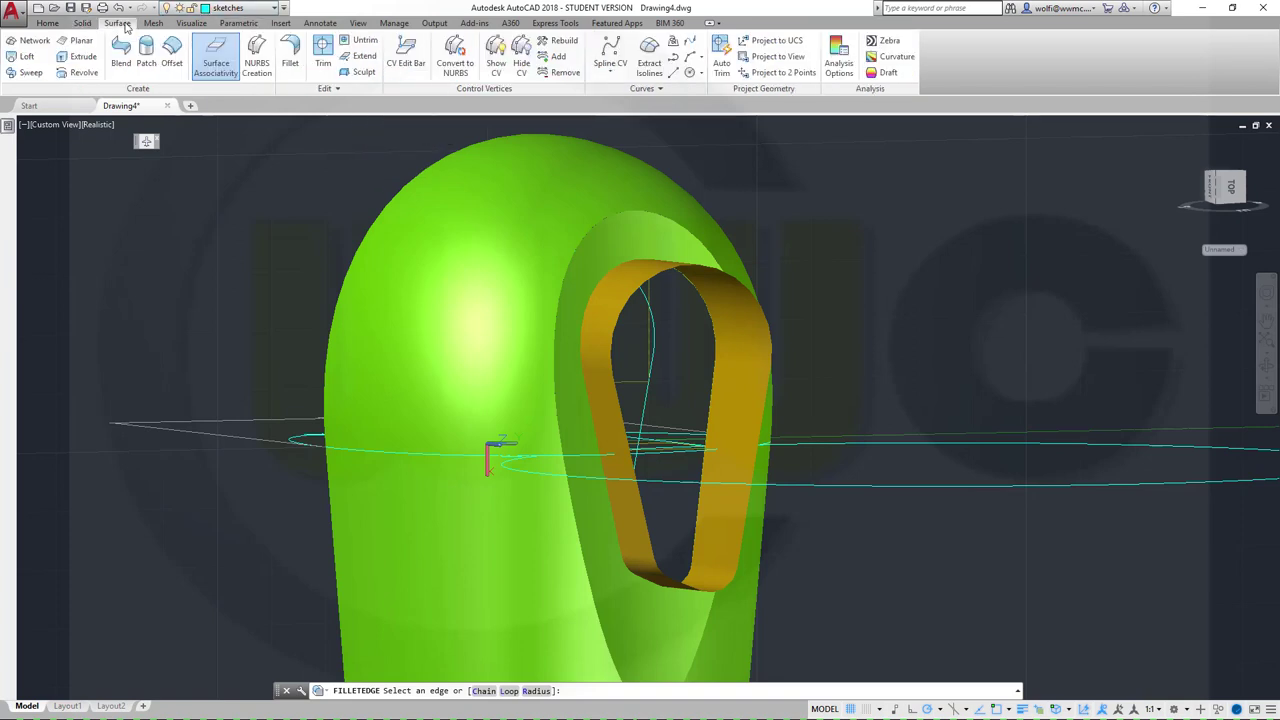
pyautogui.click(290, 50)
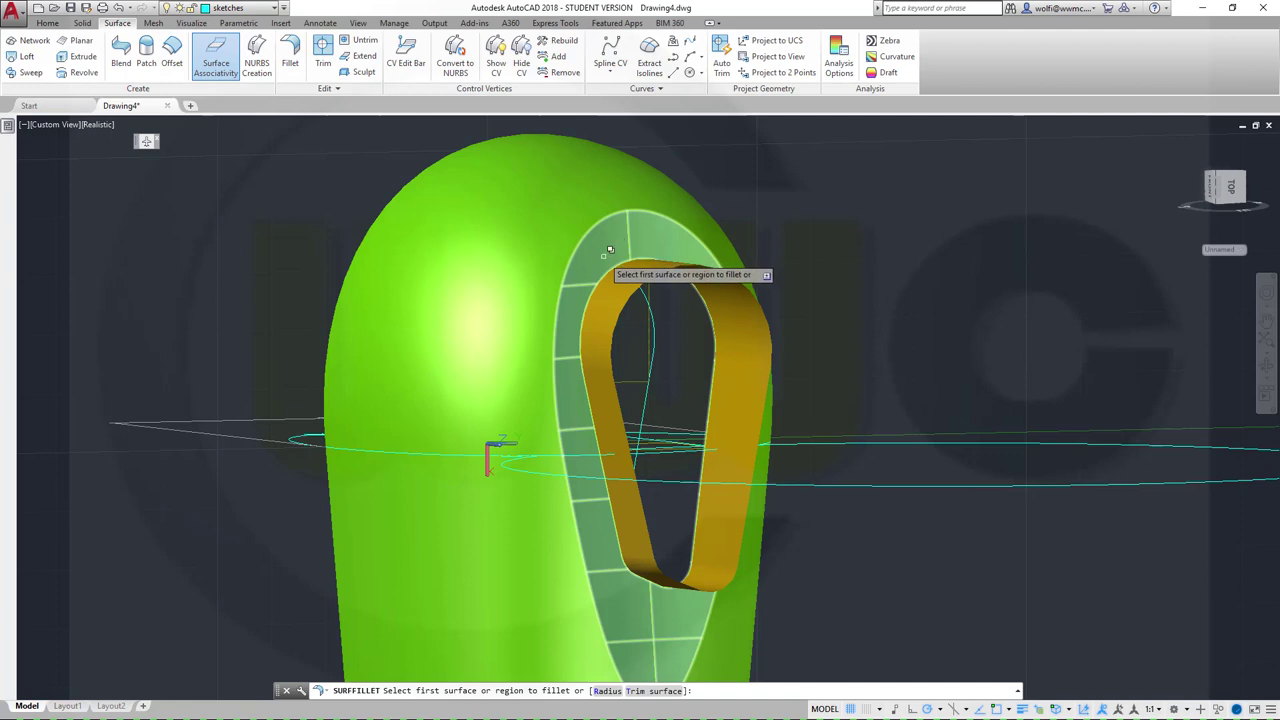
pyautogui.rightClick(272, 231)
pyautogui.click(305, 286)
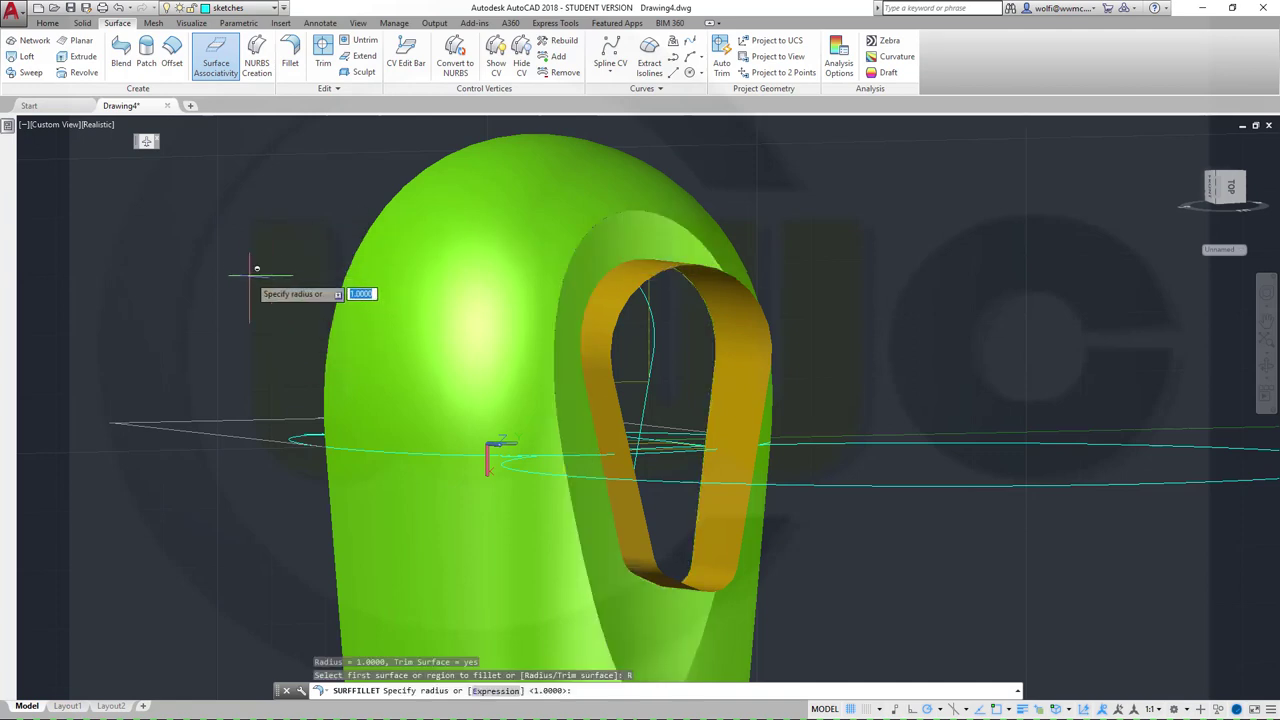
pyautogui.write('1')
pyautogui.press('Return')
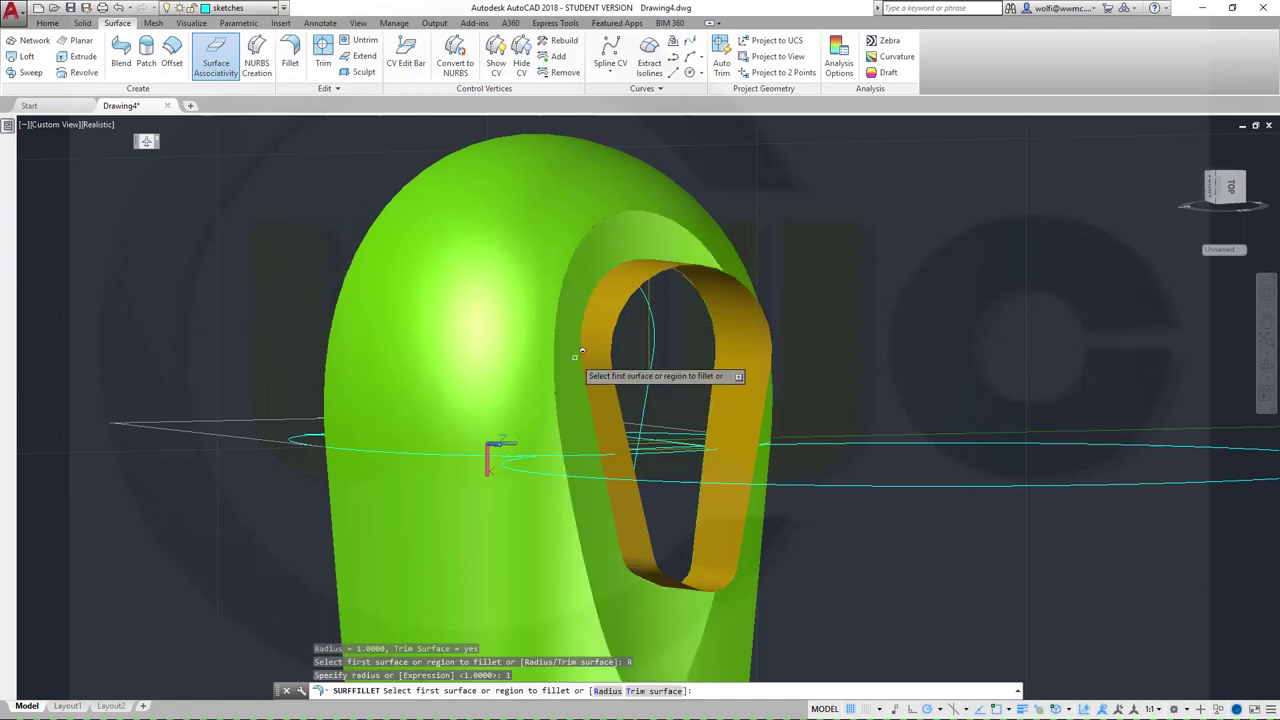
pyautogui.click(575, 298)
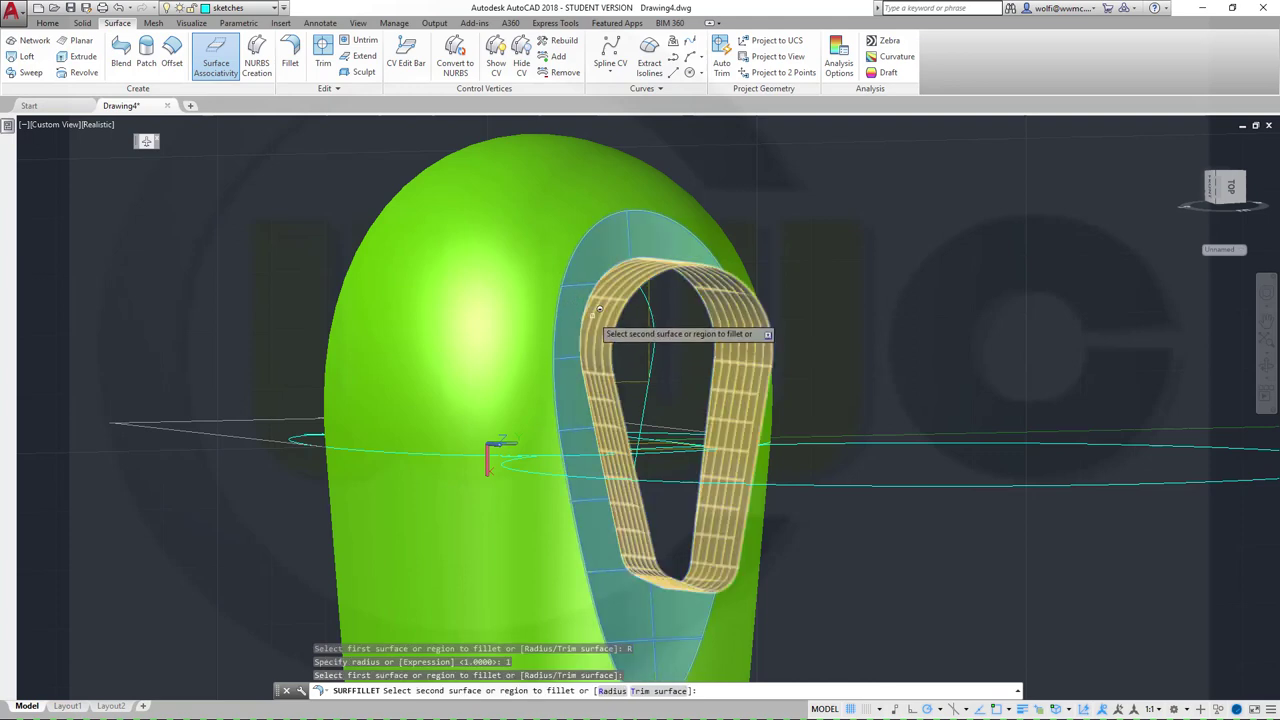
pyautogui.click(593, 316)
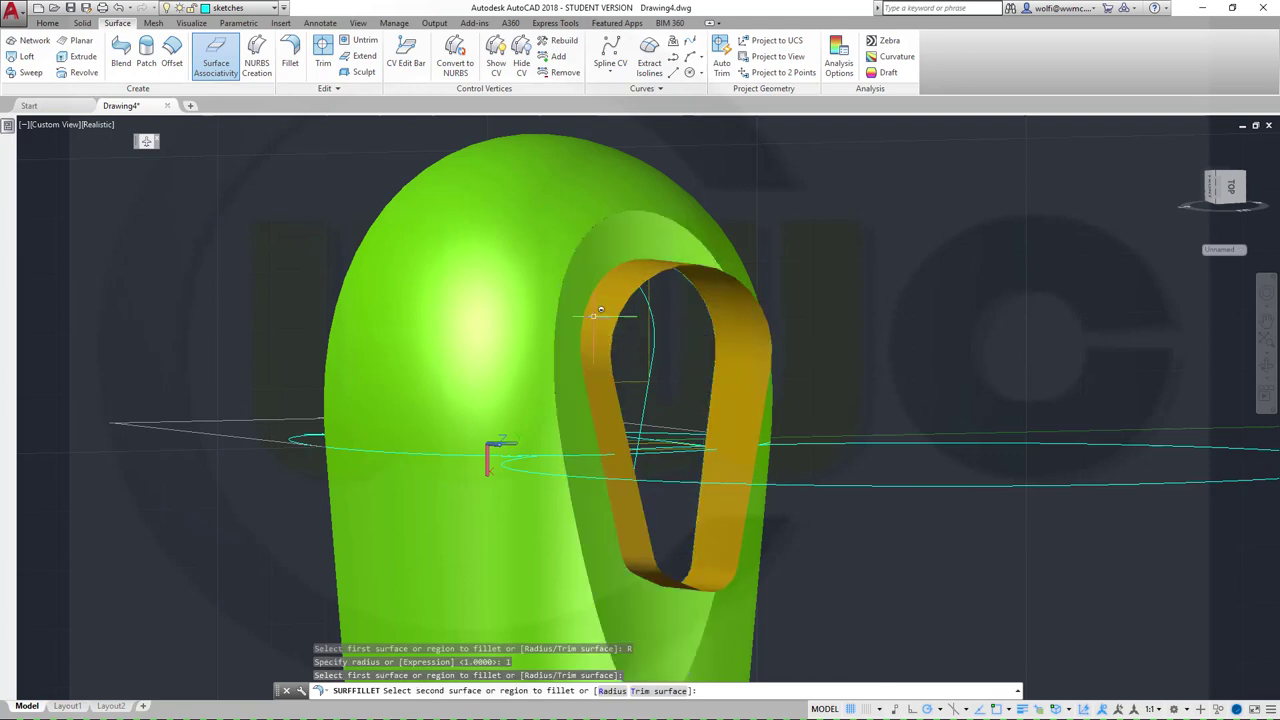
pyautogui.rightClick(853, 284)
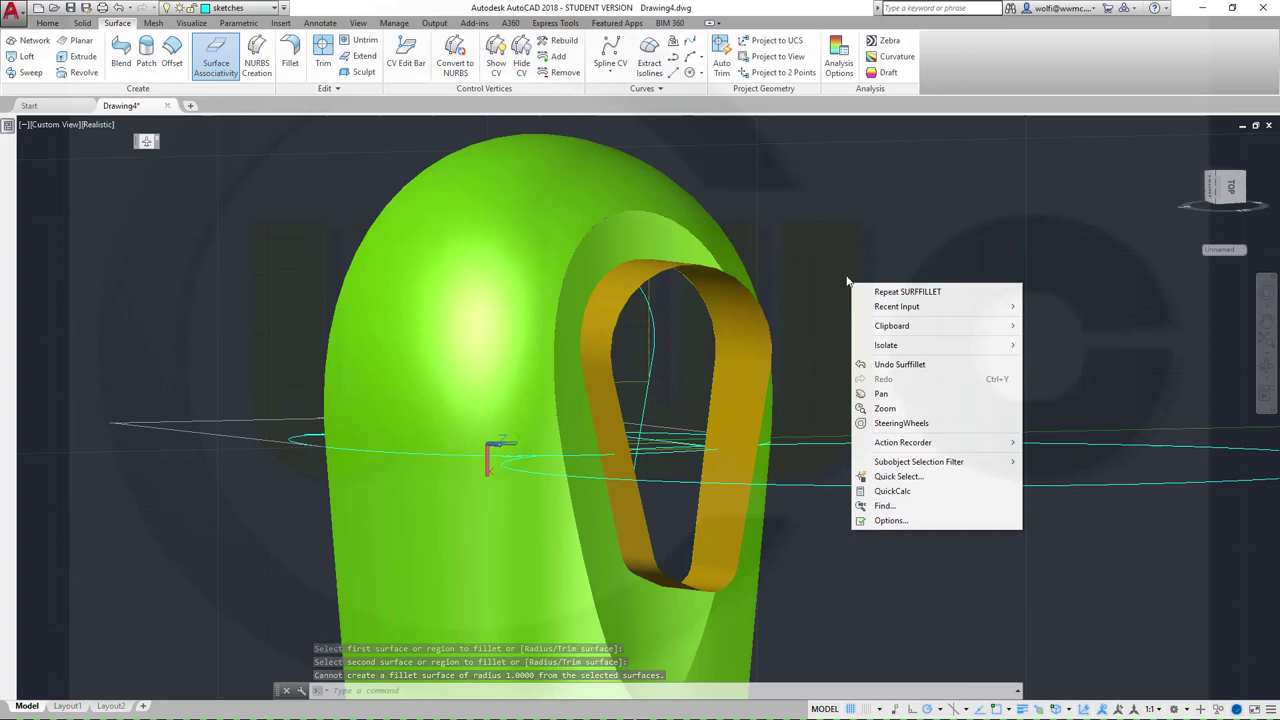
pyautogui.press('Escape')
# Step: Combine the trimmed recess surface and the orange loop into one surface with Union, accepting the loss of associativity
pyautogui.keyDown('shift'); pyautogui.moveTo(806, 341); pyautogui.dragTo(463, 420, button='middle'); pyautogui.keyUp('shift')
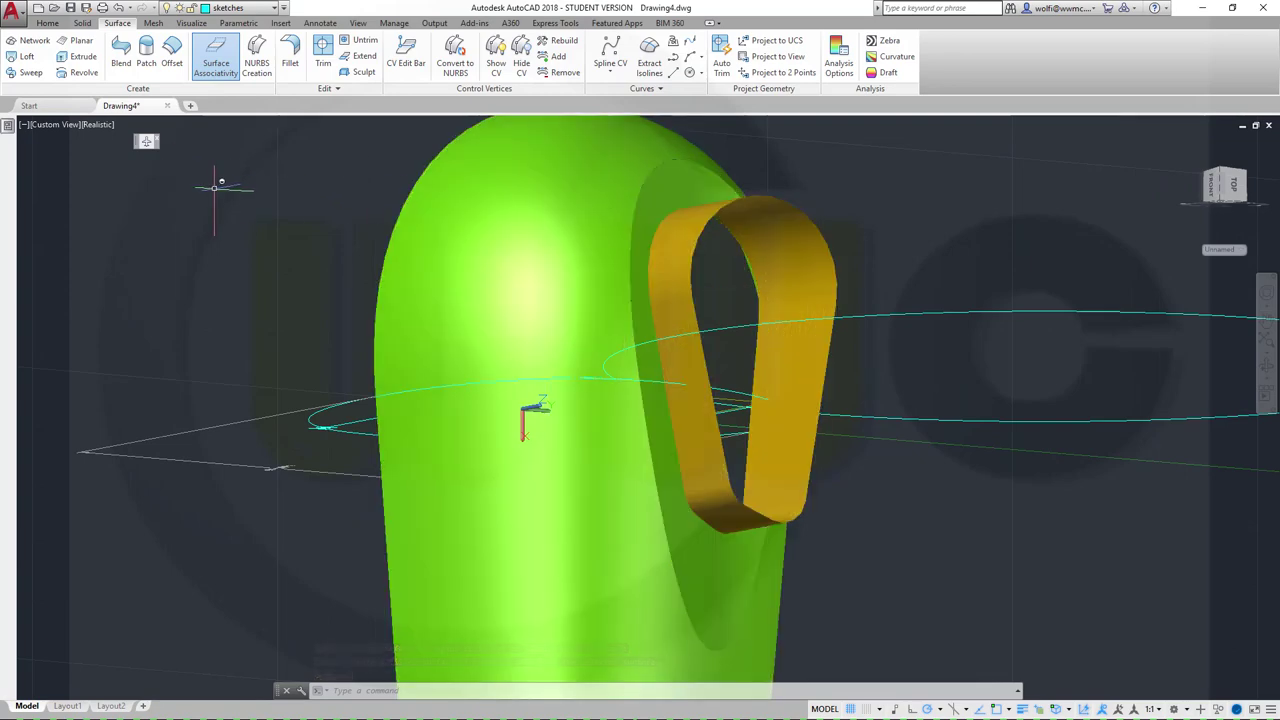
pyautogui.click(82, 23)
pyautogui.click(256, 50)
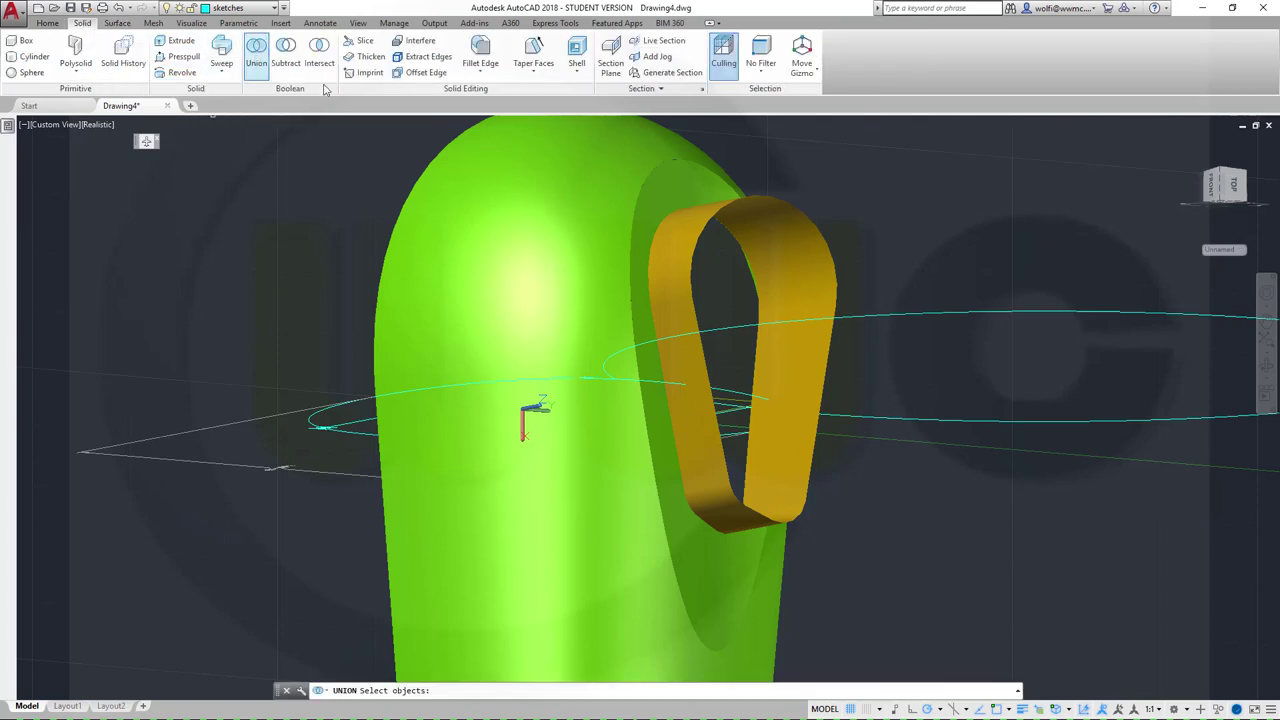
pyautogui.click(671, 192)
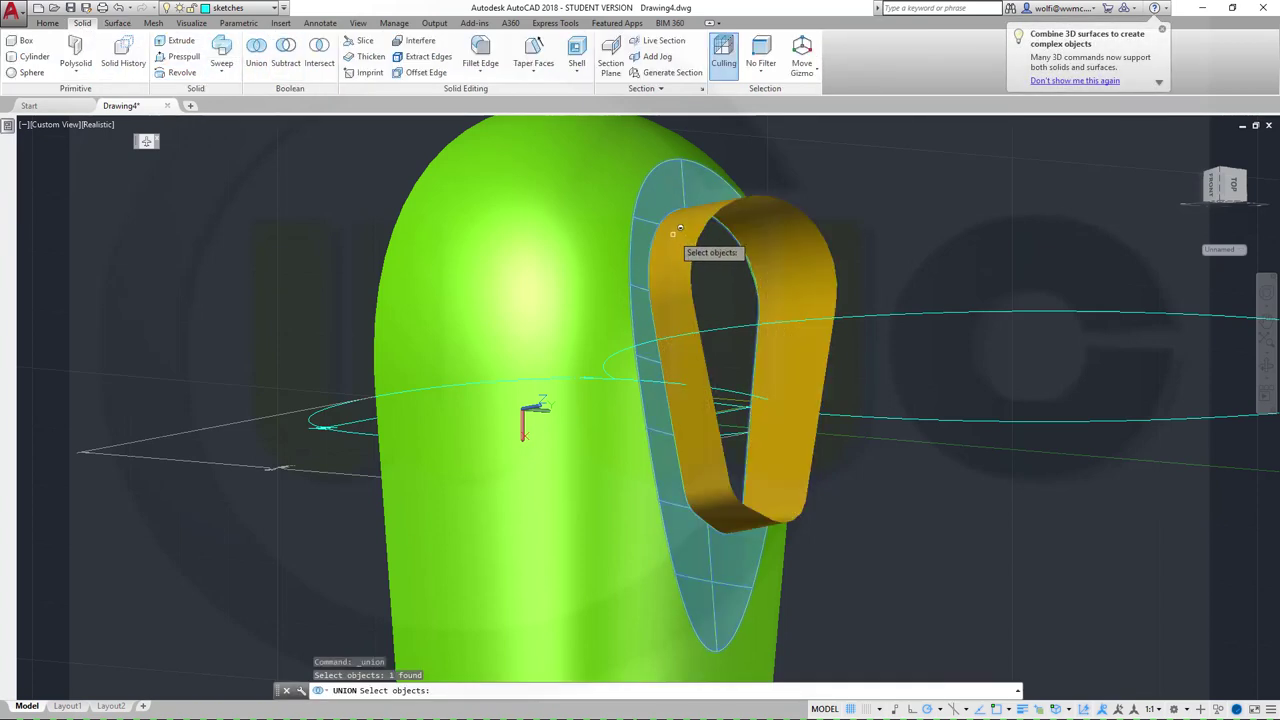
pyautogui.click(673, 237)
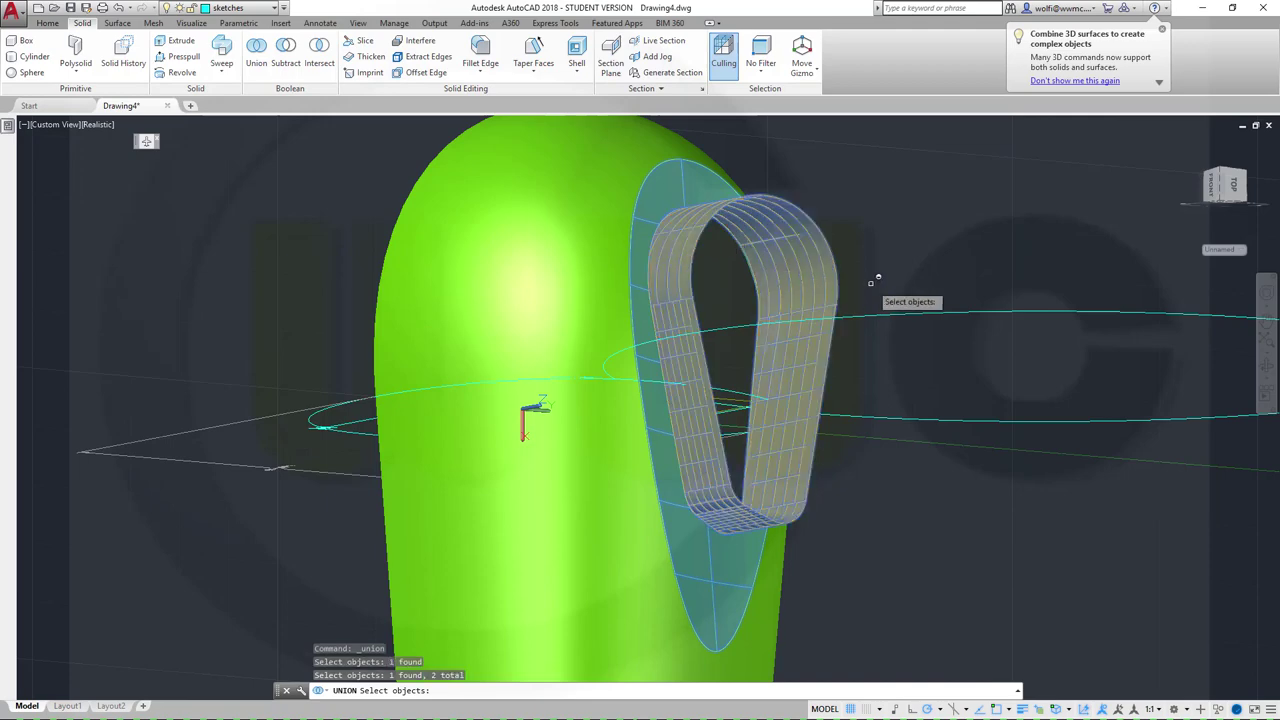
pyautogui.press('Return')
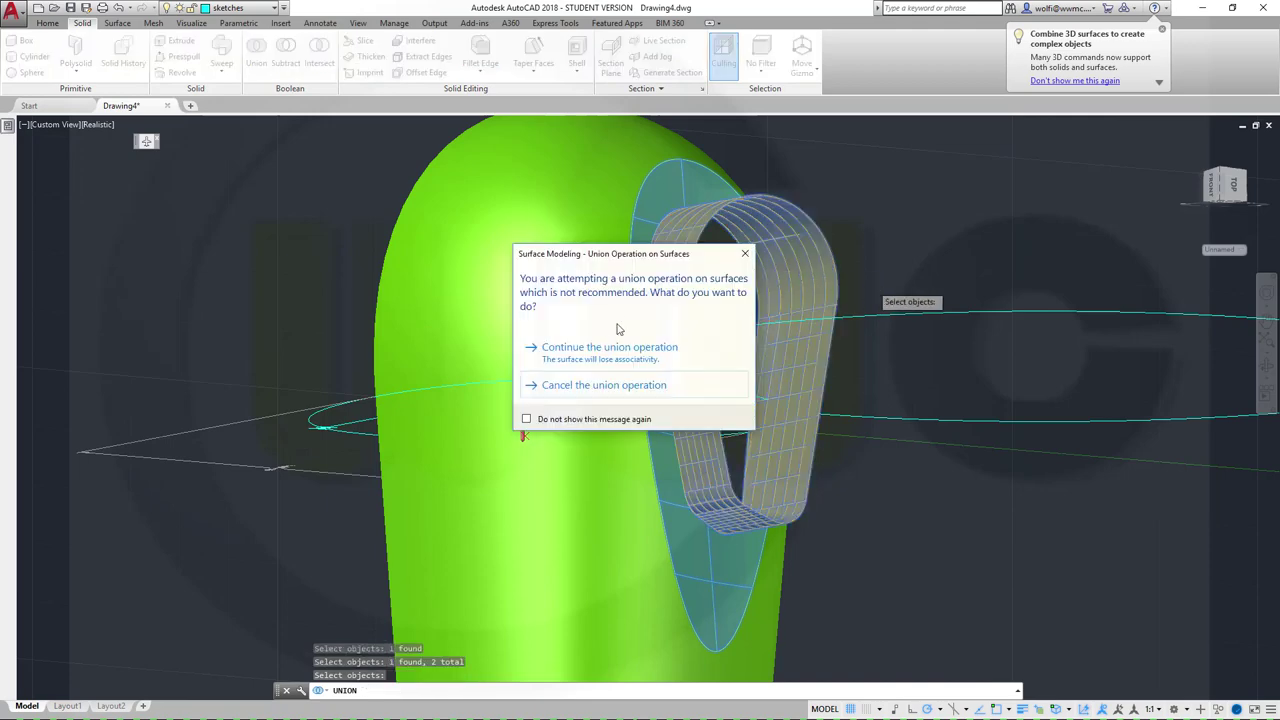
pyautogui.click(606, 350)
# Step: Trim the rounded body surface with the combined recess-and-loop surface as the cutter, removing the area inside the loop
pyautogui.keyDown('shift'); pyautogui.moveTo(605, 348); pyautogui.dragTo(871, 420, button='middle'); pyautogui.keyUp('shift')
pyautogui.keyDown('shift'); pyautogui.moveTo(710, 398); pyautogui.dragTo(990, 410, button='middle'); pyautogui.keyUp('shift')
pyautogui.keyDown('shift'); pyautogui.moveTo(1035, 357); pyautogui.dragTo(771, 374, button='middle'); pyautogui.keyUp('shift')
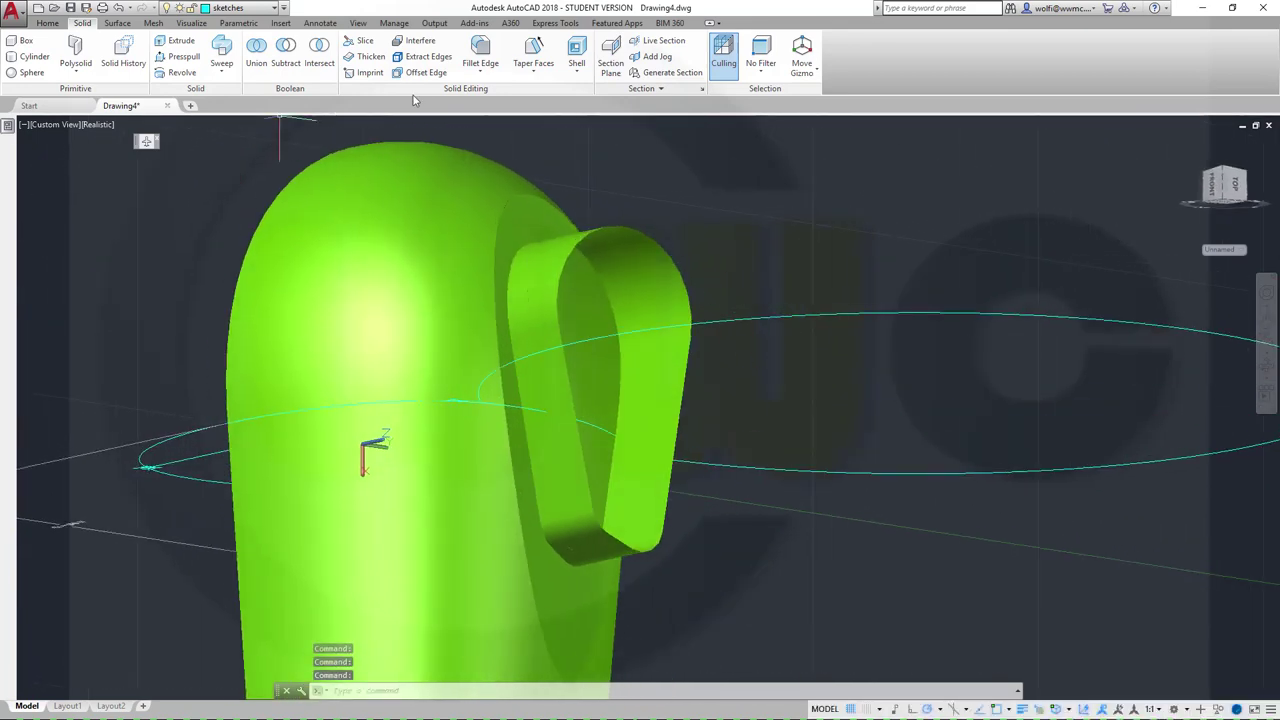
pyautogui.keyDown('shift'); pyautogui.moveTo(214, 180); pyautogui.dragTo(165, 190, button='middle'); pyautogui.keyUp('shift')
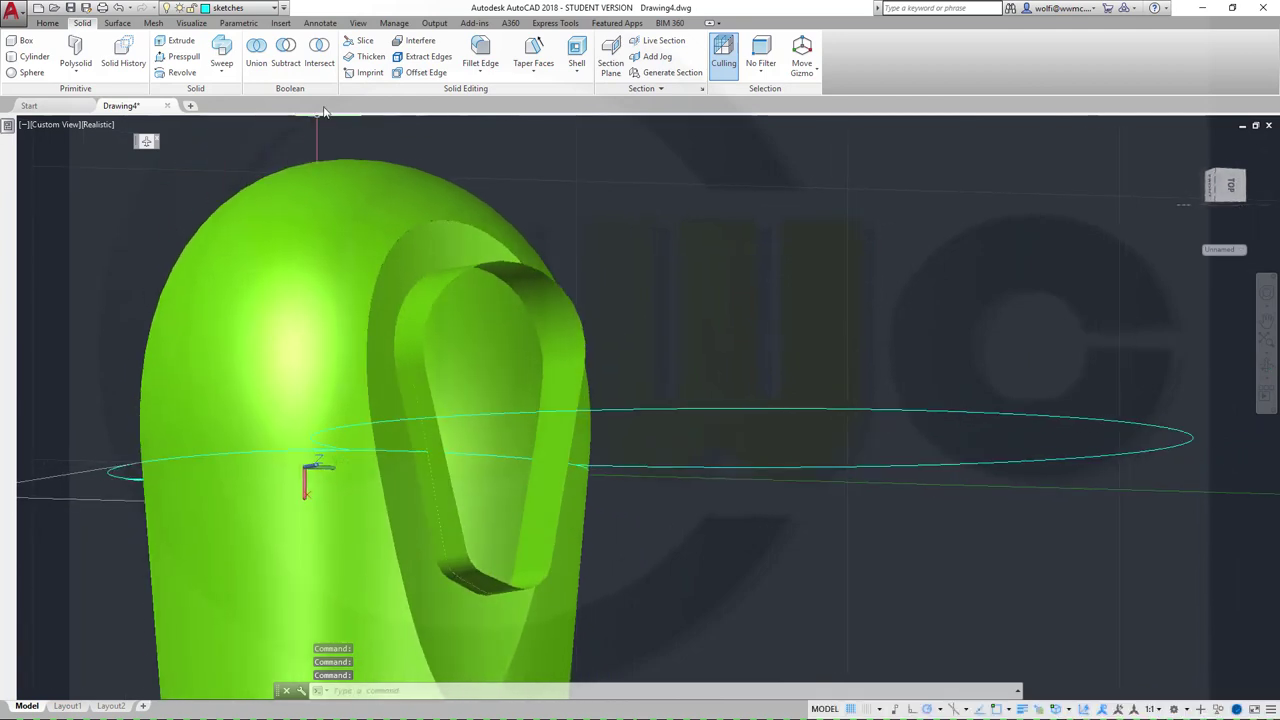
pyautogui.click(118, 23)
pyautogui.click(323, 45)
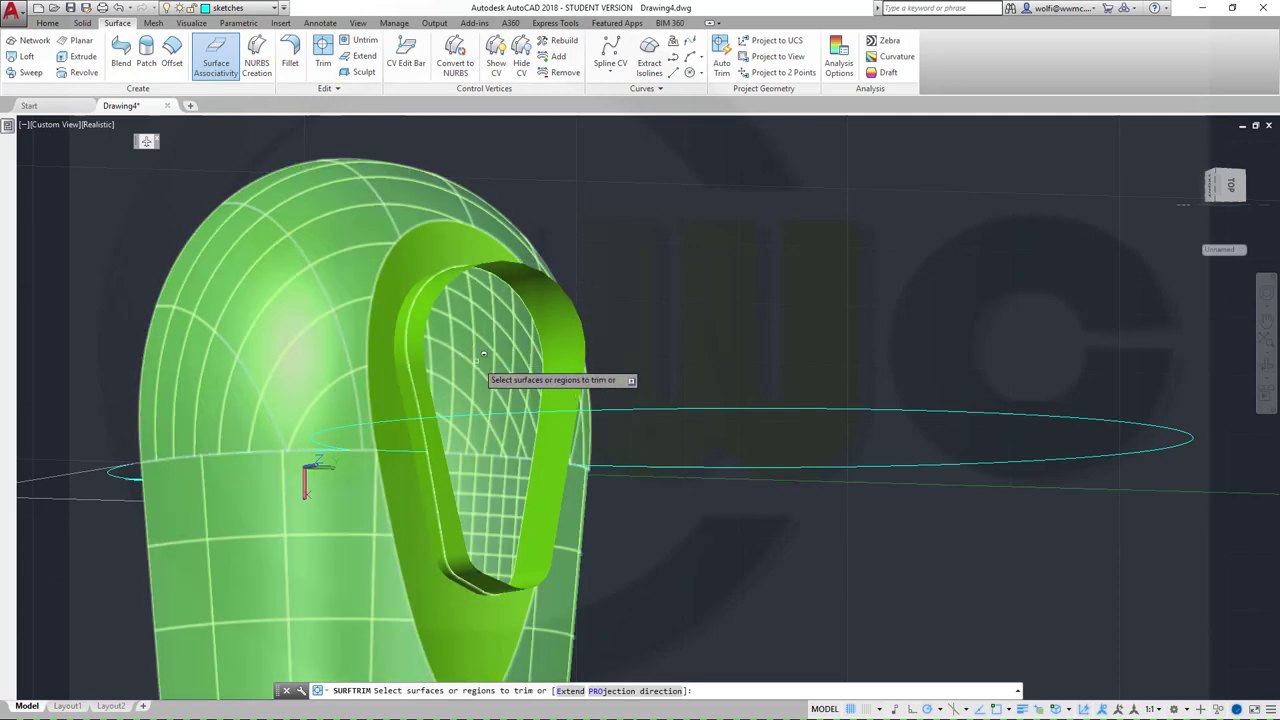
pyautogui.keyDown('shift'); pyautogui.moveTo(488, 356); pyautogui.dragTo(436, 314, button='middle'); pyautogui.keyUp('shift')
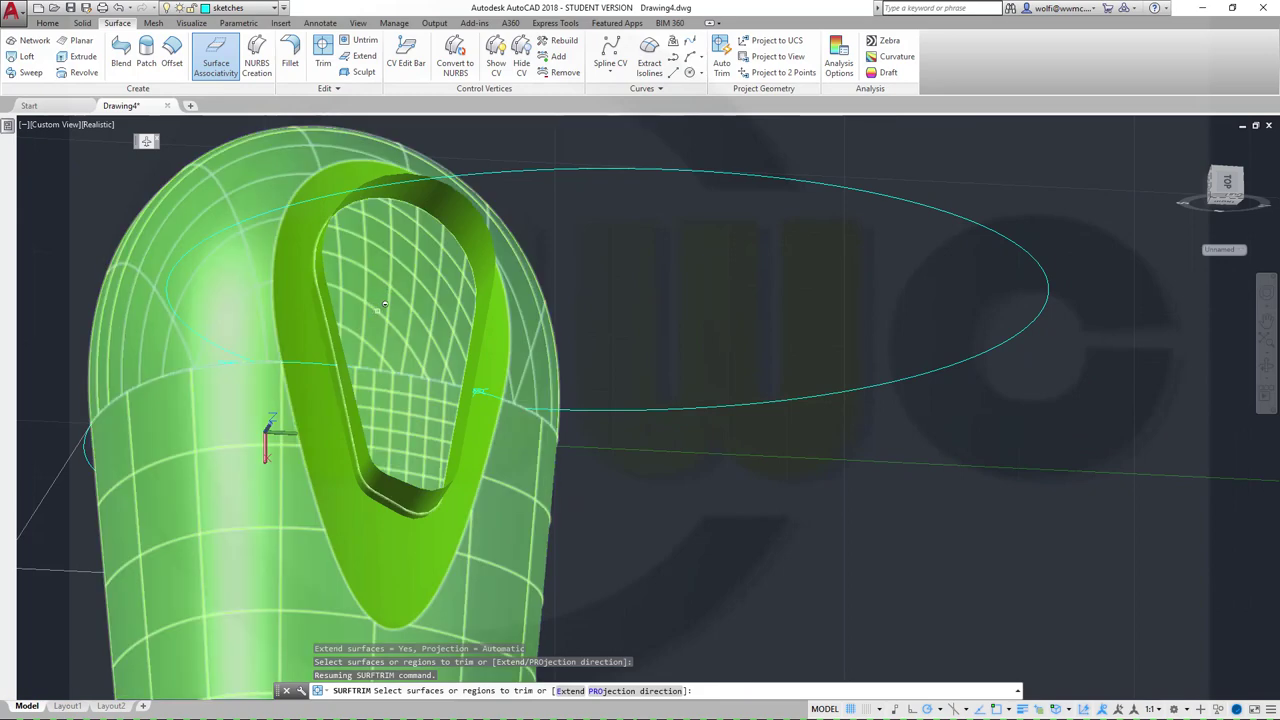
pyautogui.keyDown('shift'); pyautogui.moveTo(334, 324); pyautogui.dragTo(355, 294, button='middle'); pyautogui.keyUp('shift')
pyautogui.click(355, 294)
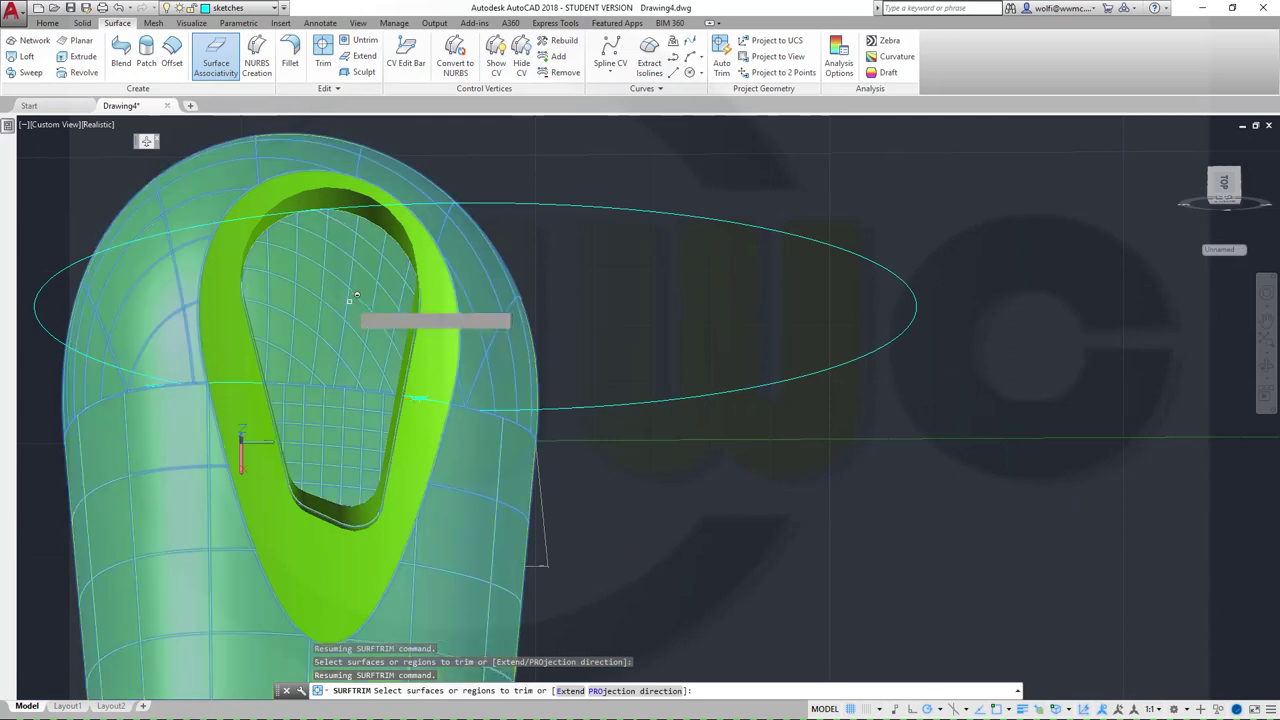
pyautogui.rightClick(651, 300)
pyautogui.click(677, 308)
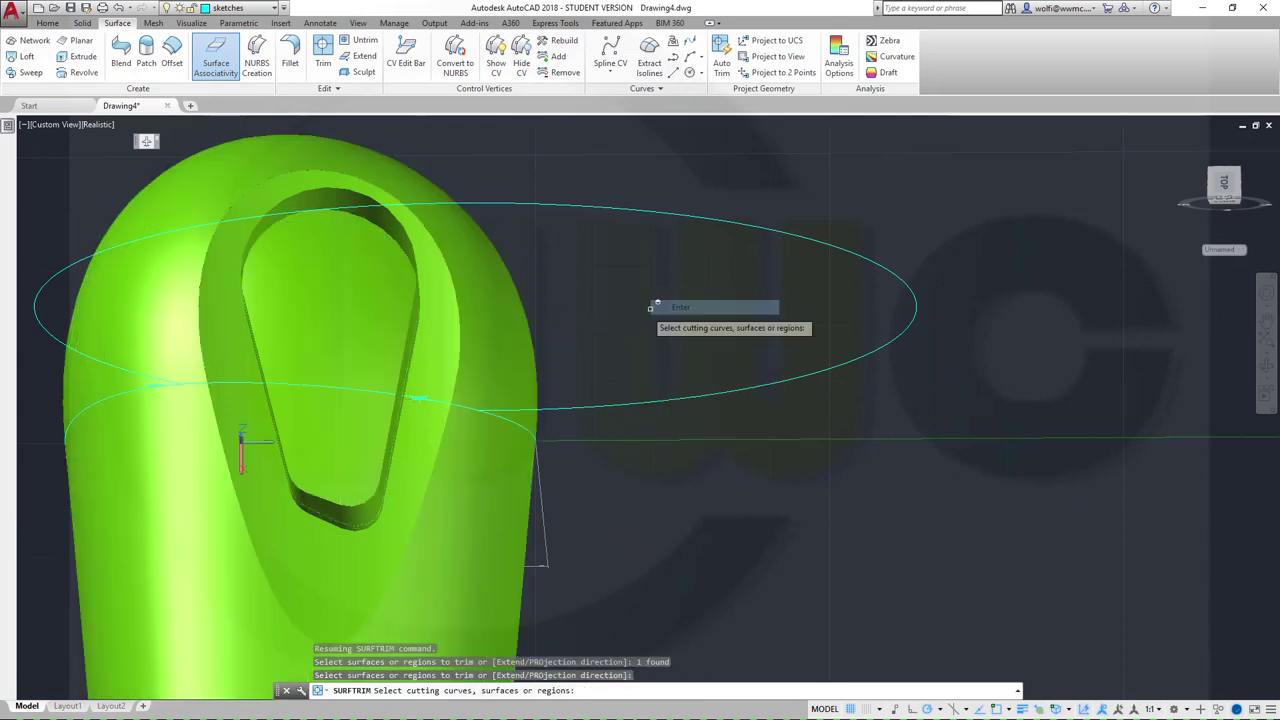
pyautogui.keyDown('shift'); pyautogui.moveTo(549, 337); pyautogui.dragTo(440, 398, button='middle'); pyautogui.keyUp('shift')
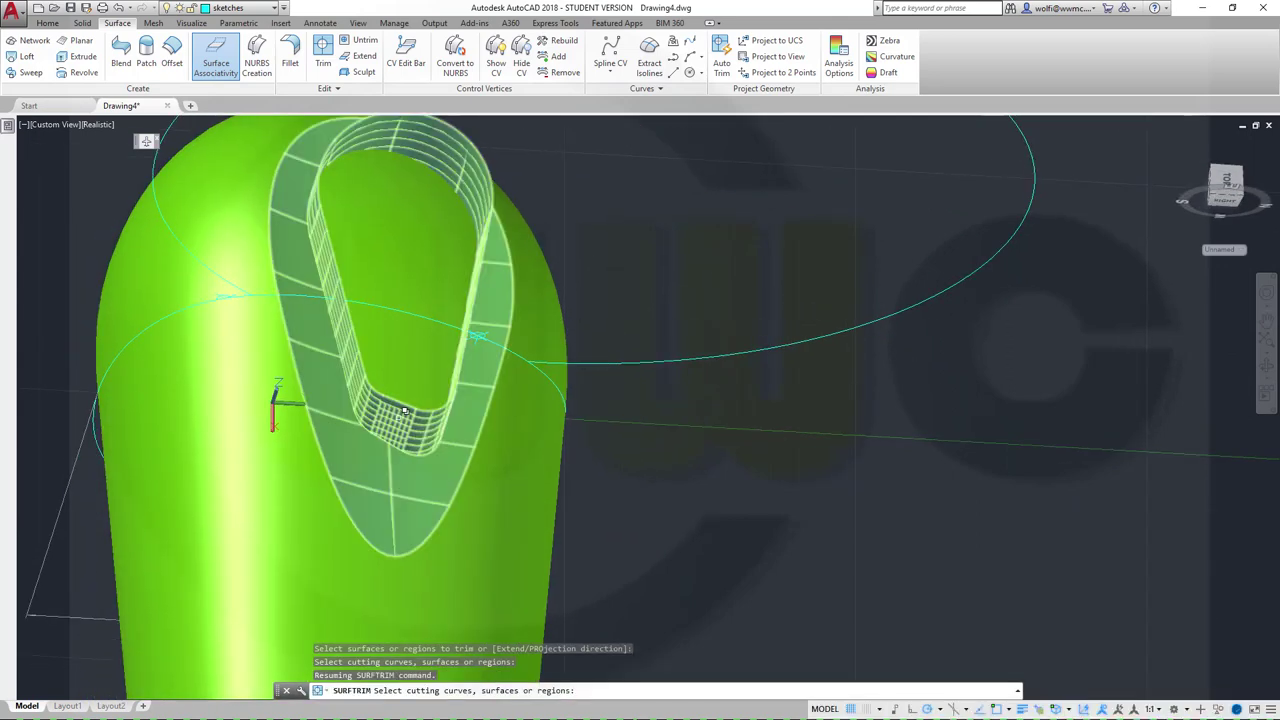
pyautogui.click(405, 411)
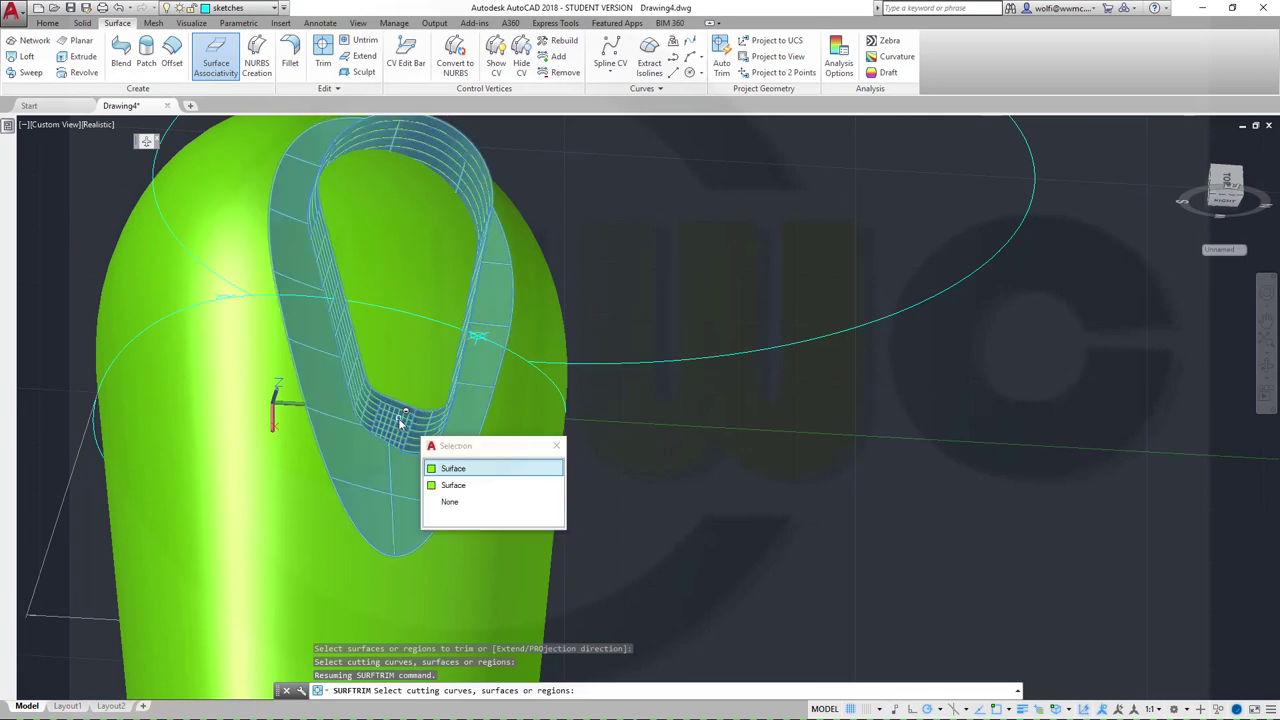
pyautogui.click(447, 469)
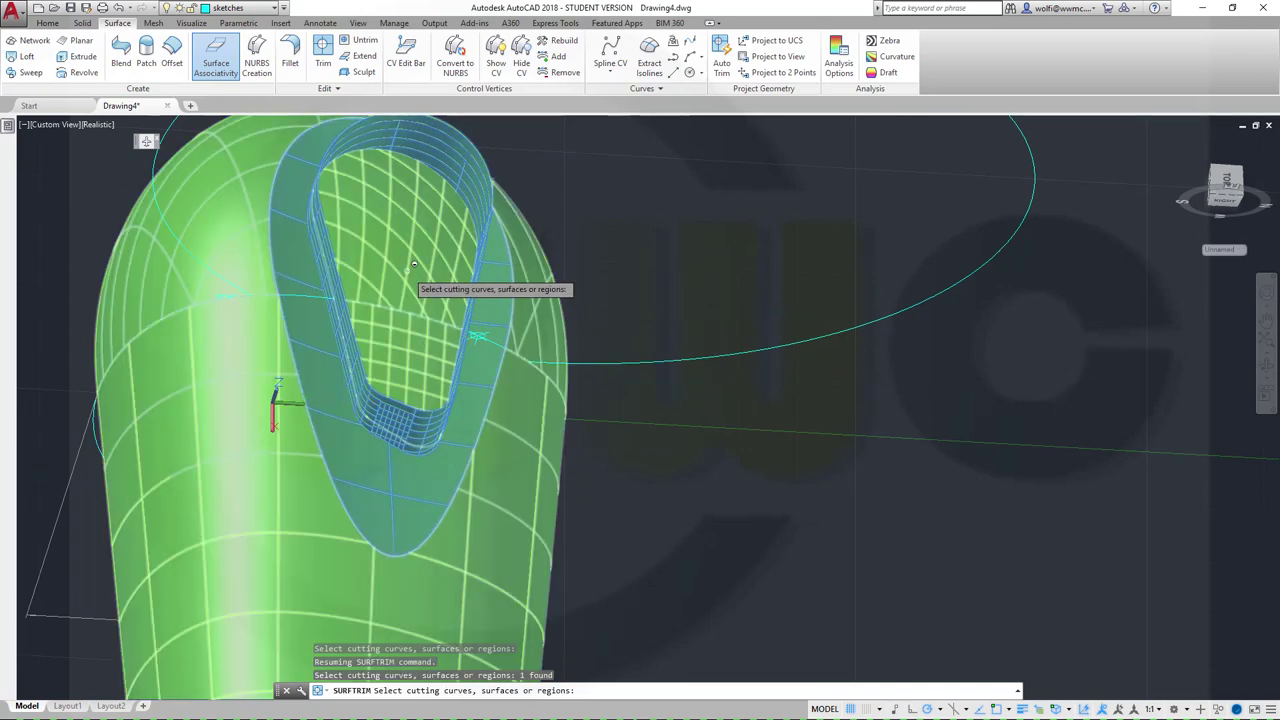
pyautogui.press('Return')
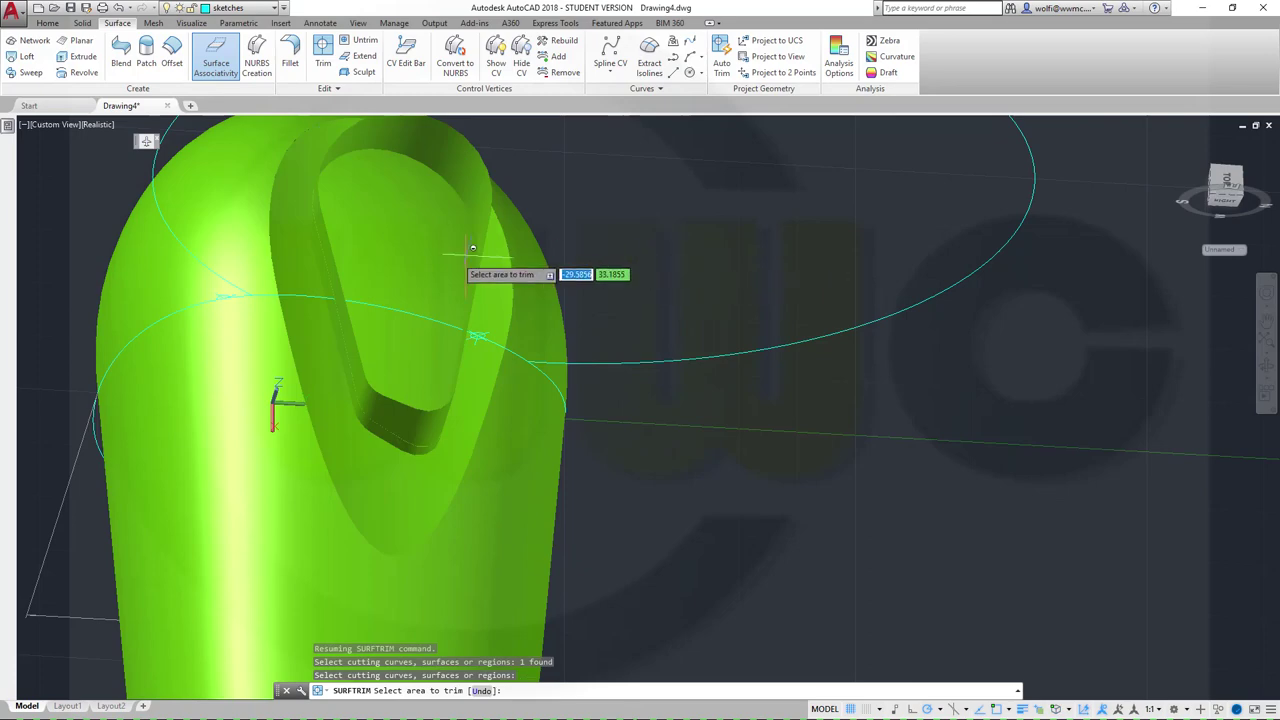
pyautogui.click(477, 336)
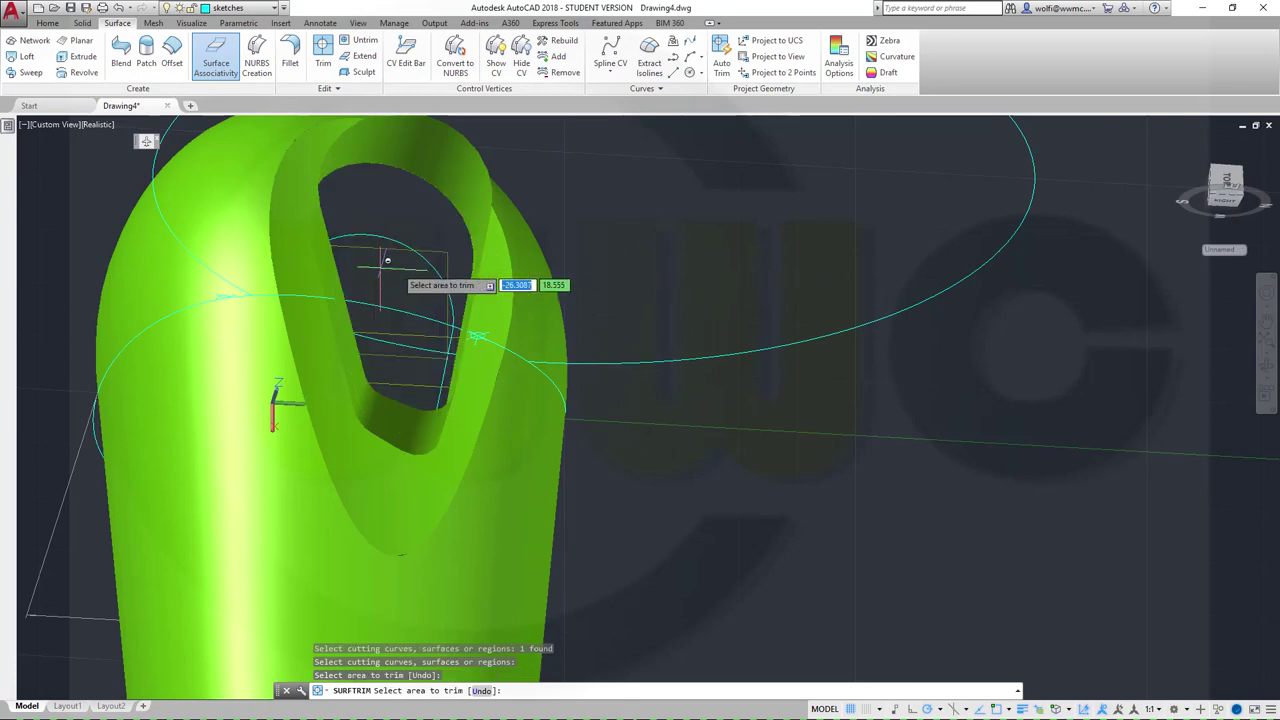
pyautogui.moveTo(657, 363)
pyautogui.keyDown('shift'); pyautogui.mouseDown(button='middle')
pyautogui.moveTo(671, 297)
pyautogui.moveTo(810, 403)
pyautogui.moveTo(926, 437)
pyautogui.moveTo(1034, 426)
pyautogui.moveTo(849, 429)
pyautogui.moveTo(700, 394)
pyautogui.moveTo(731, 394)
pyautogui.mouseUp(button='middle'); pyautogui.keyUp('shift')
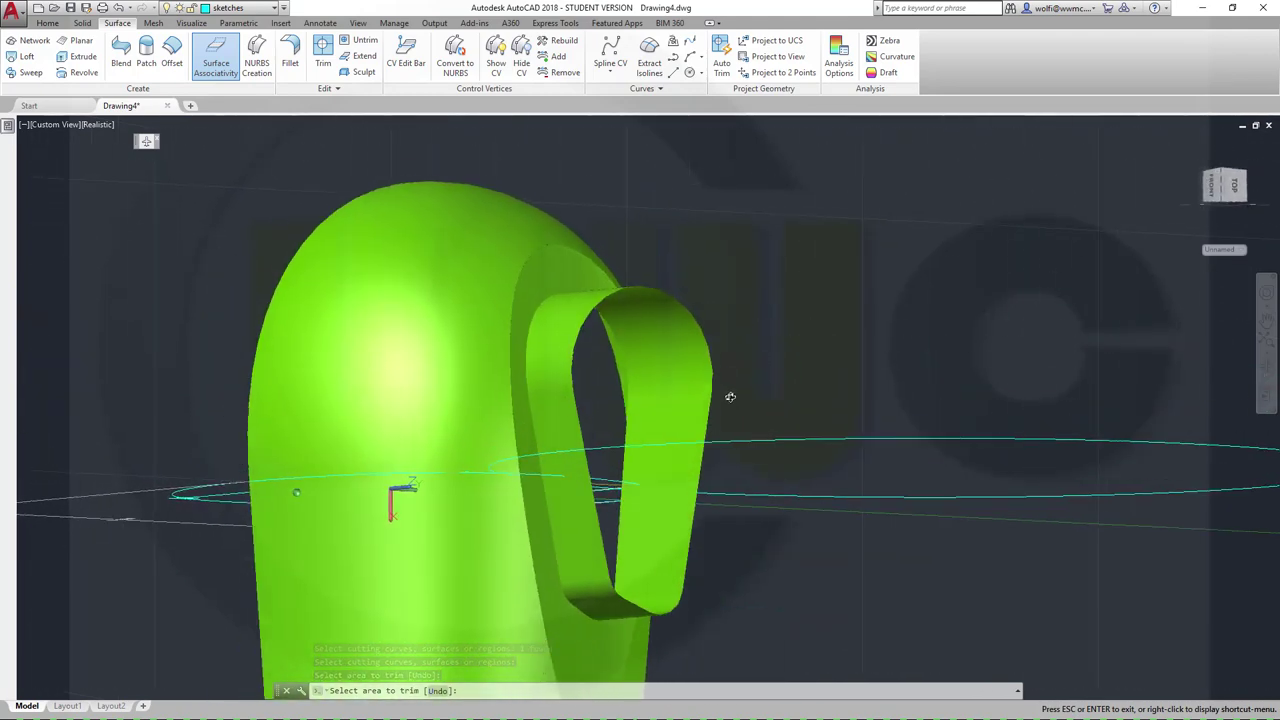
pyautogui.press('Return')
# Step: Unite the rounded body with the recess-and-loop surface, continuing the operation despite the loss of associativity
pyautogui.click(82, 22)
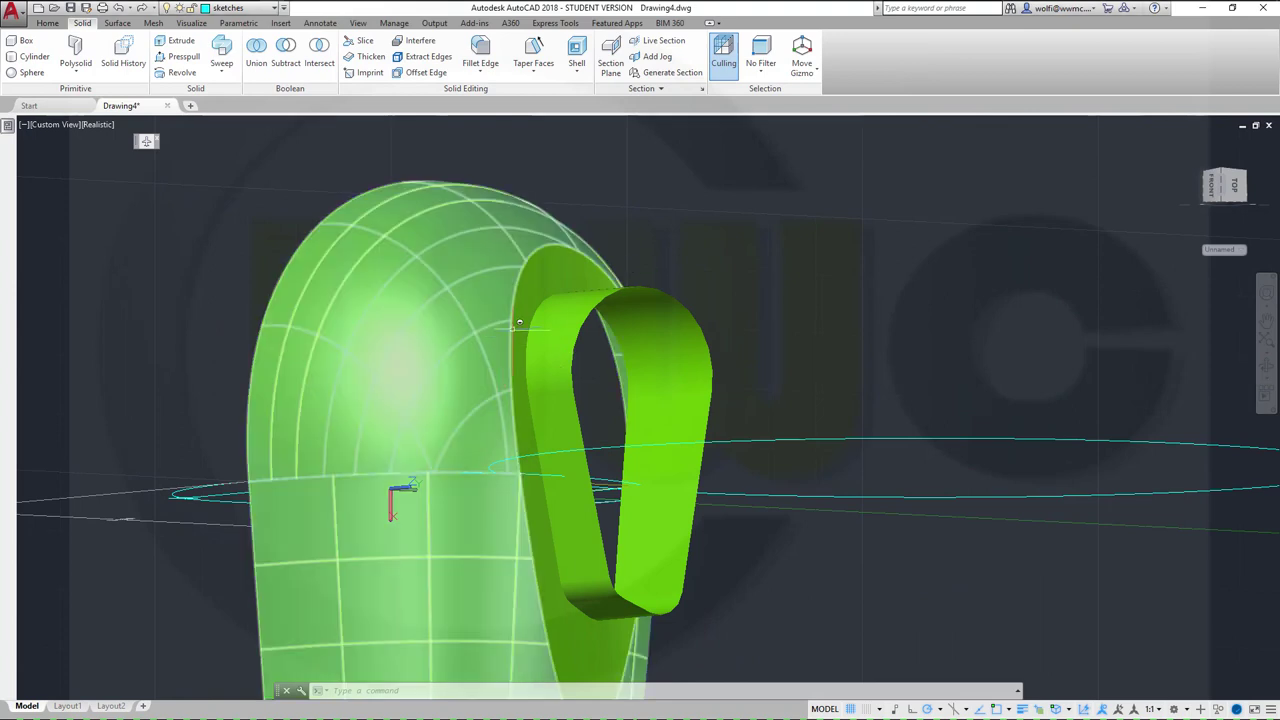
pyautogui.click(256, 55)
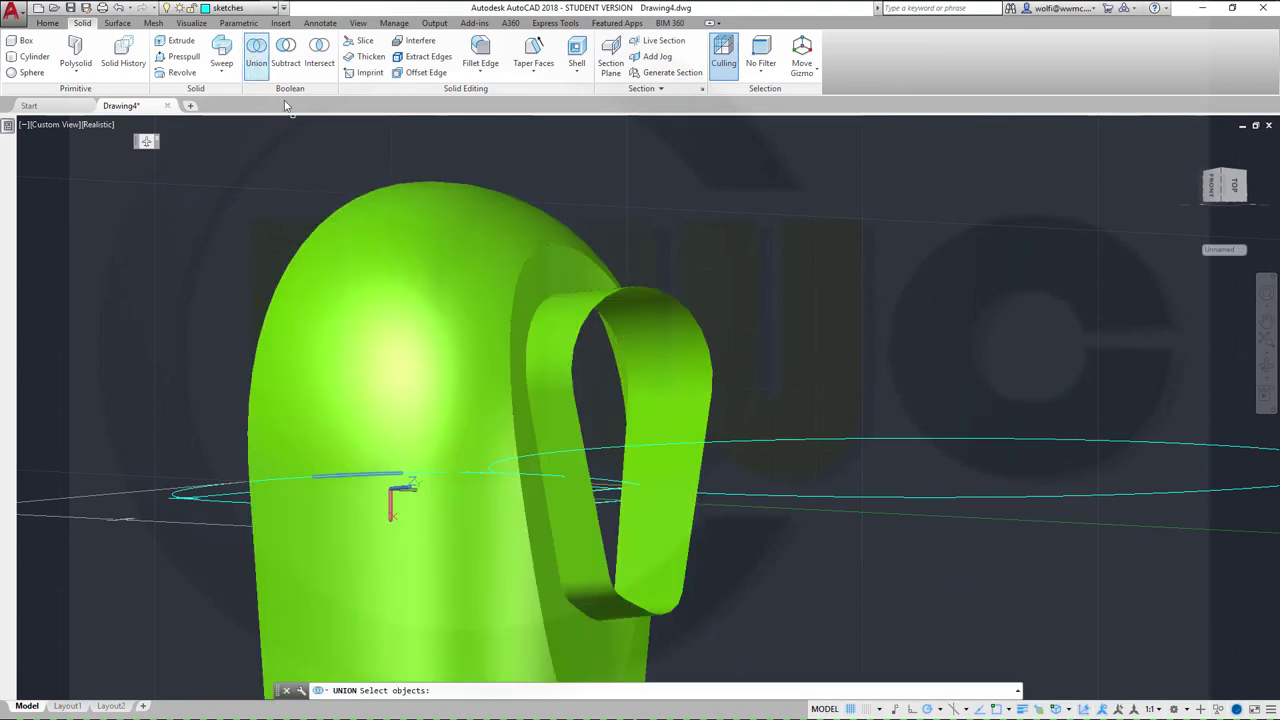
pyautogui.click(424, 289)
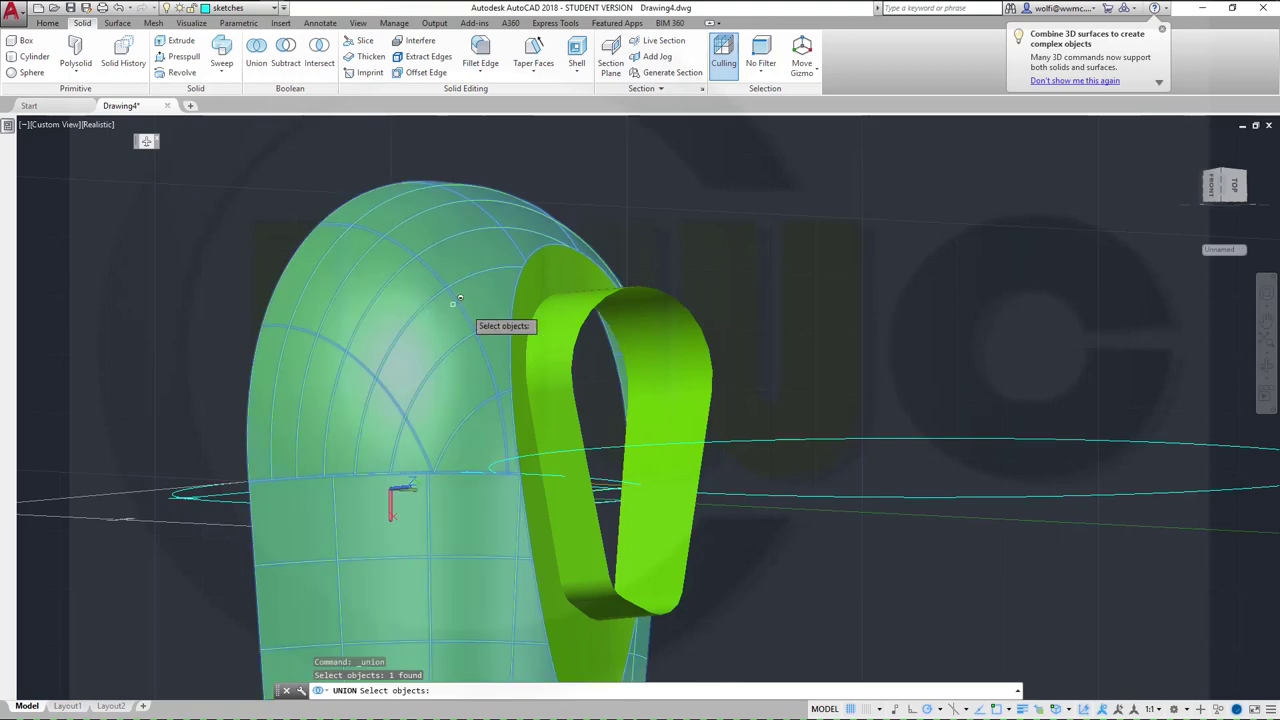
pyautogui.click(540, 300)
pyautogui.press('Return')
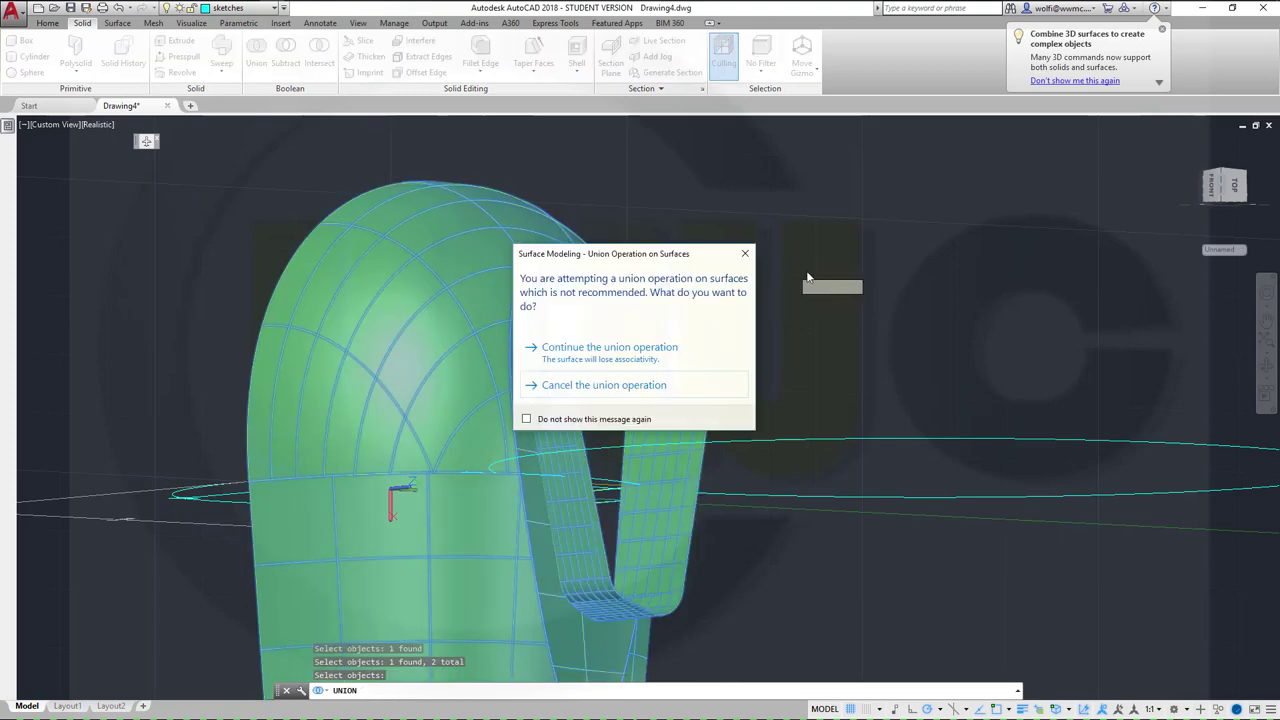
pyautogui.click(622, 347)
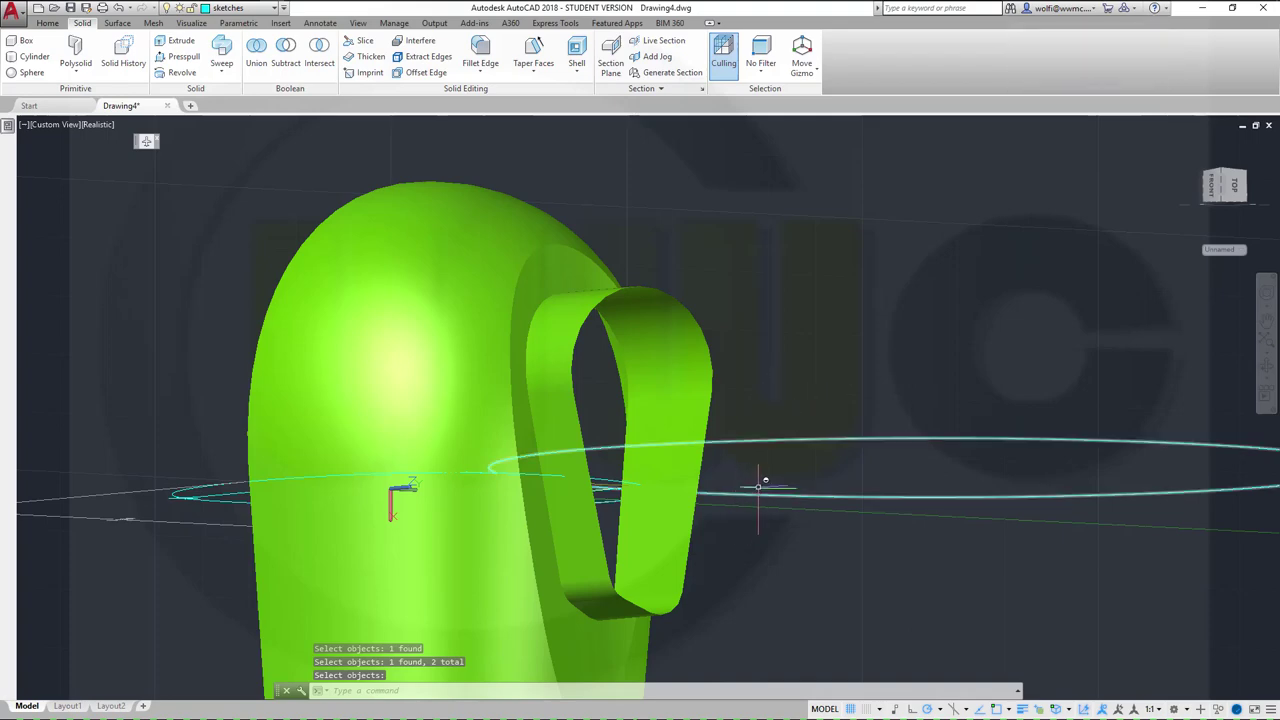
# Step: Turn on the solid_plus layer to bring the large blue tapered surface back into the model
pyautogui.keyDown('shift'); pyautogui.moveTo(760, 483); pyautogui.dragTo(770, 440, button='middle'); pyautogui.keyUp('shift')
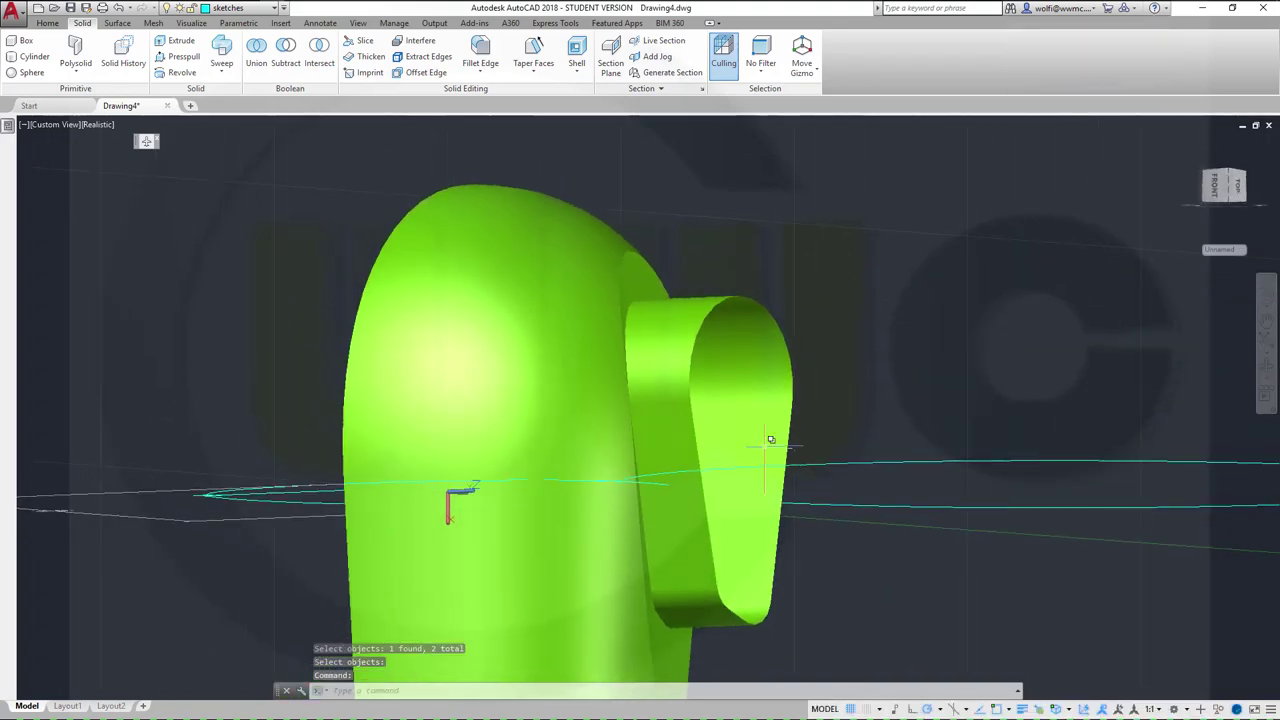
pyautogui.click(272, 10)
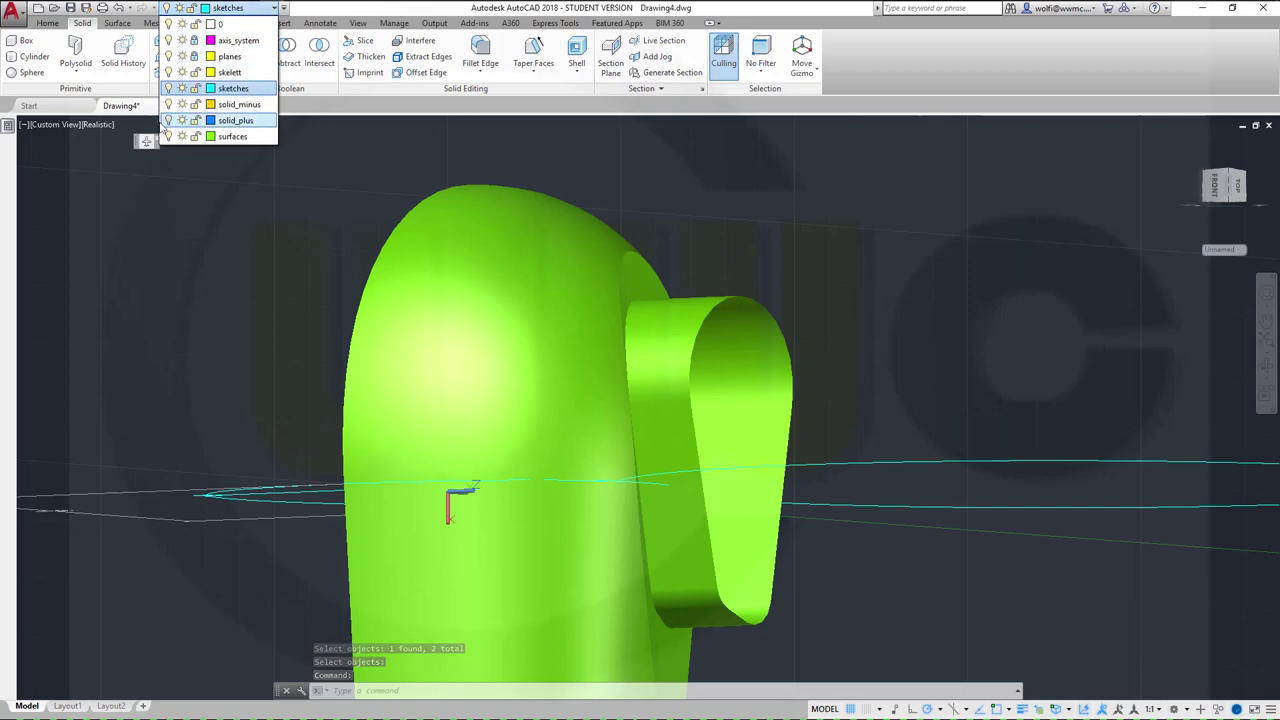
pyautogui.click(169, 120)
pyautogui.click(487, 329)
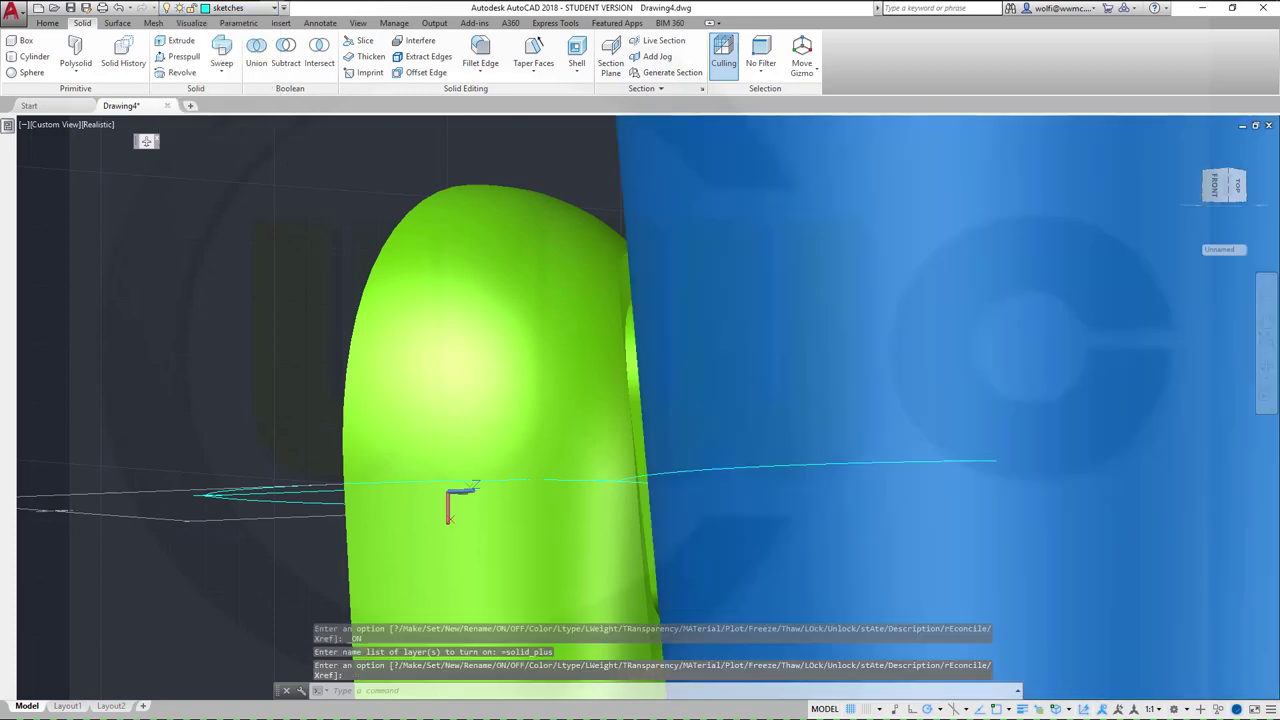
pyautogui.scroll(-5, 753, 347)
pyautogui.keyDown('shift'); pyautogui.moveTo(843, 363); pyautogui.dragTo(828, 426, button='middle'); pyautogui.keyUp('shift')
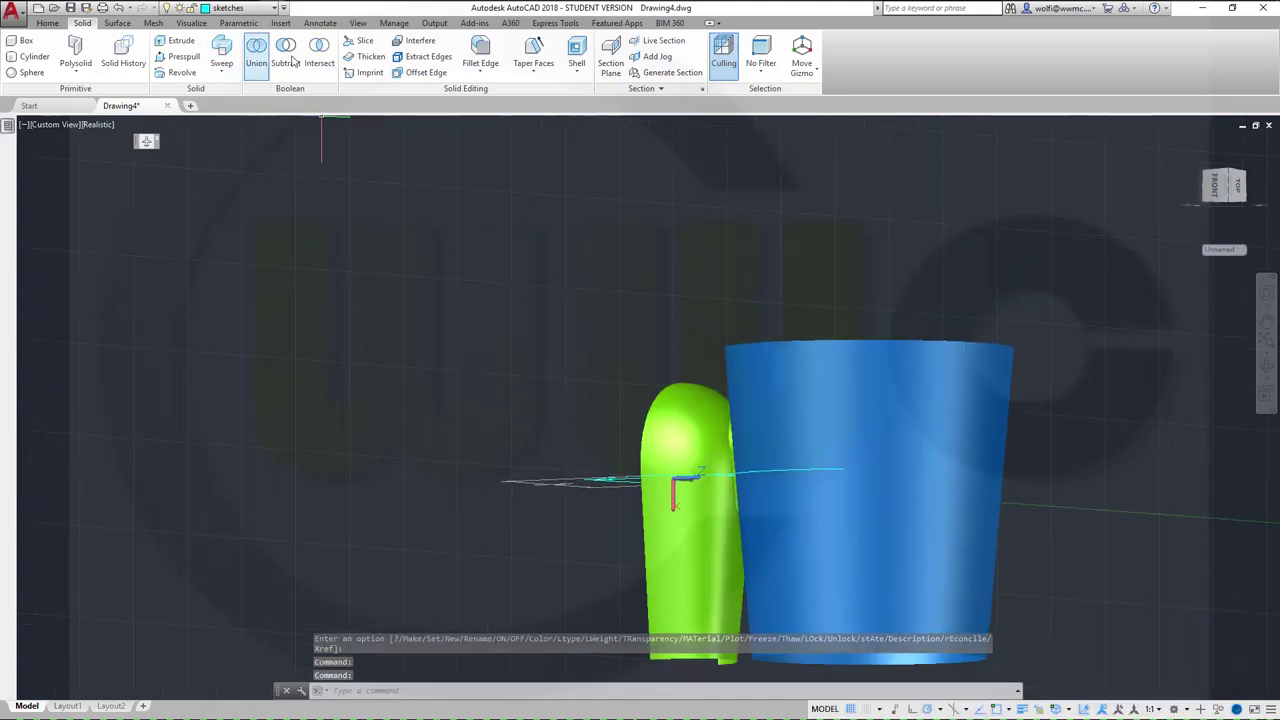
# Step: Trim the united green body with the blue tapered surface as the cutter, removing the part of the loop that protrudes past it
pyautogui.click(118, 23)
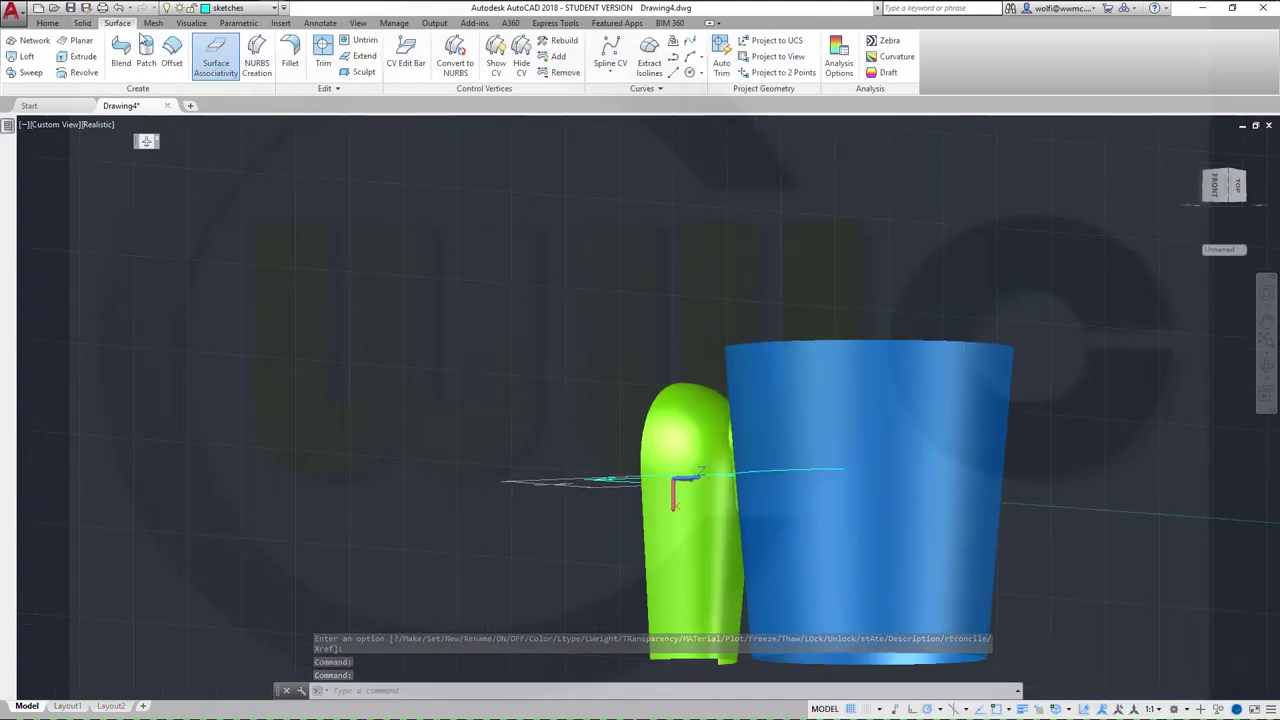
pyautogui.click(323, 47)
pyautogui.scroll(5, 757, 497)
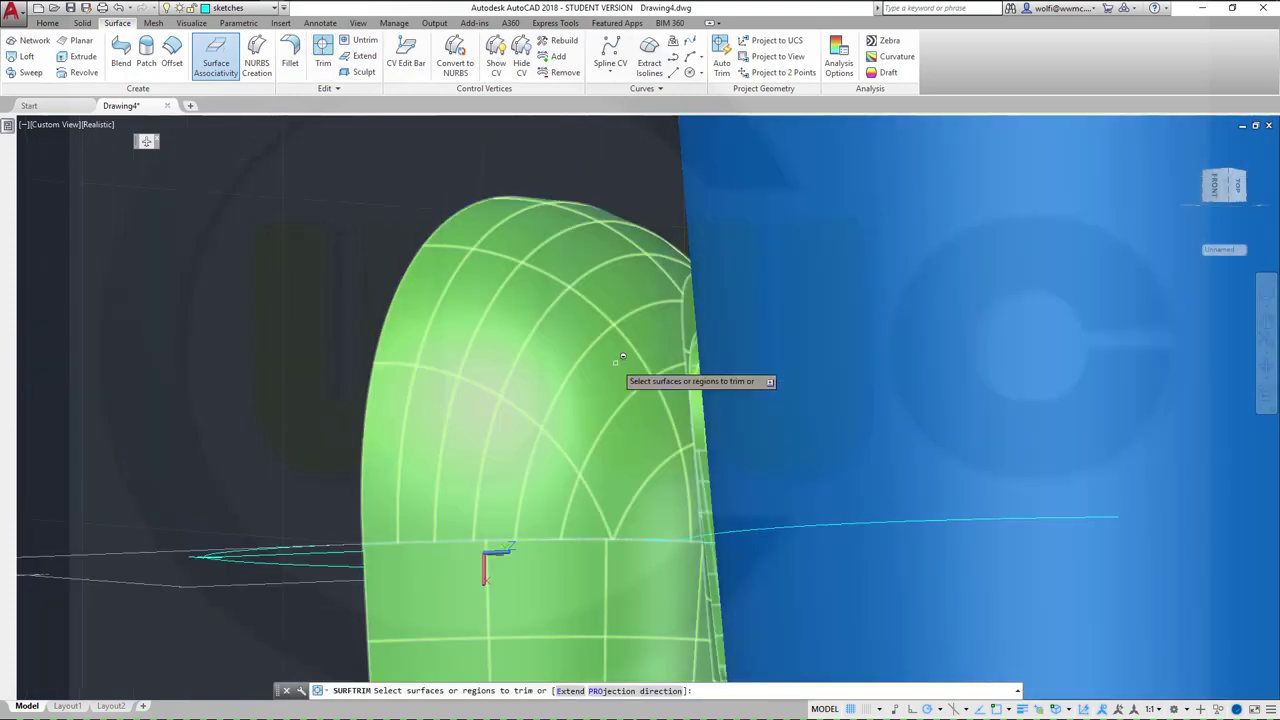
pyautogui.click(620, 366)
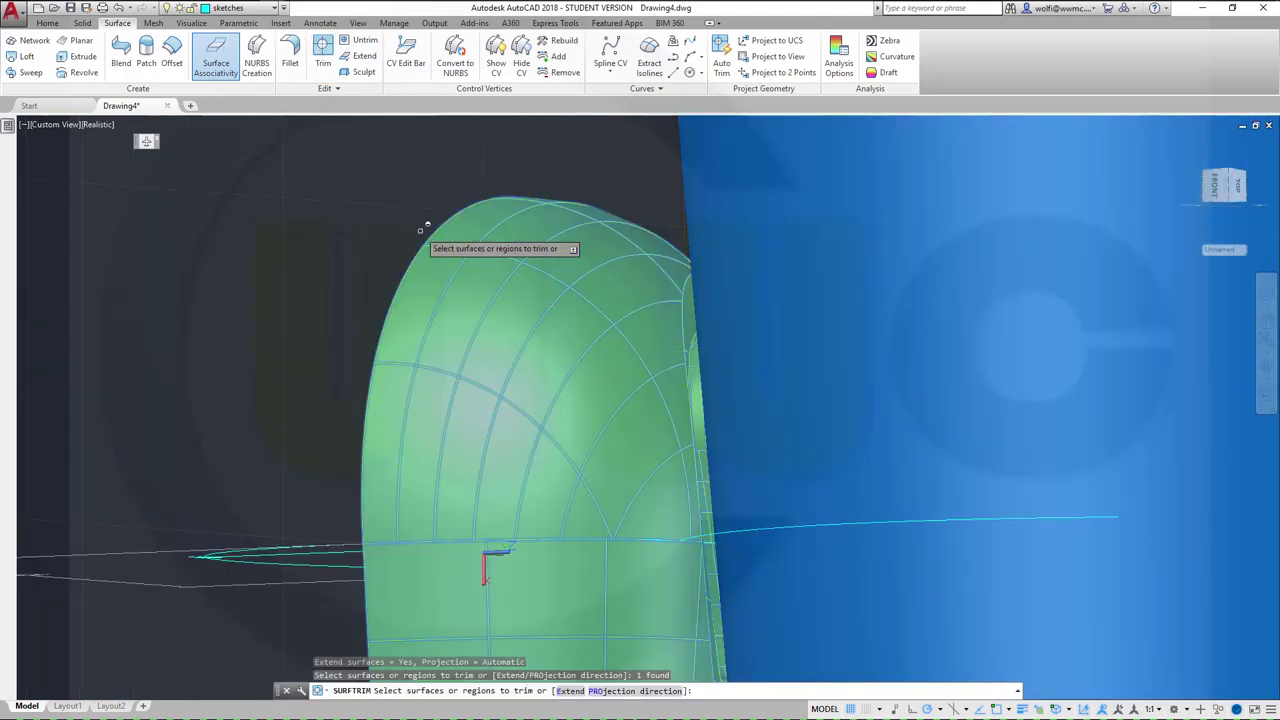
pyautogui.rightClick(326, 199)
pyautogui.click(400, 208)
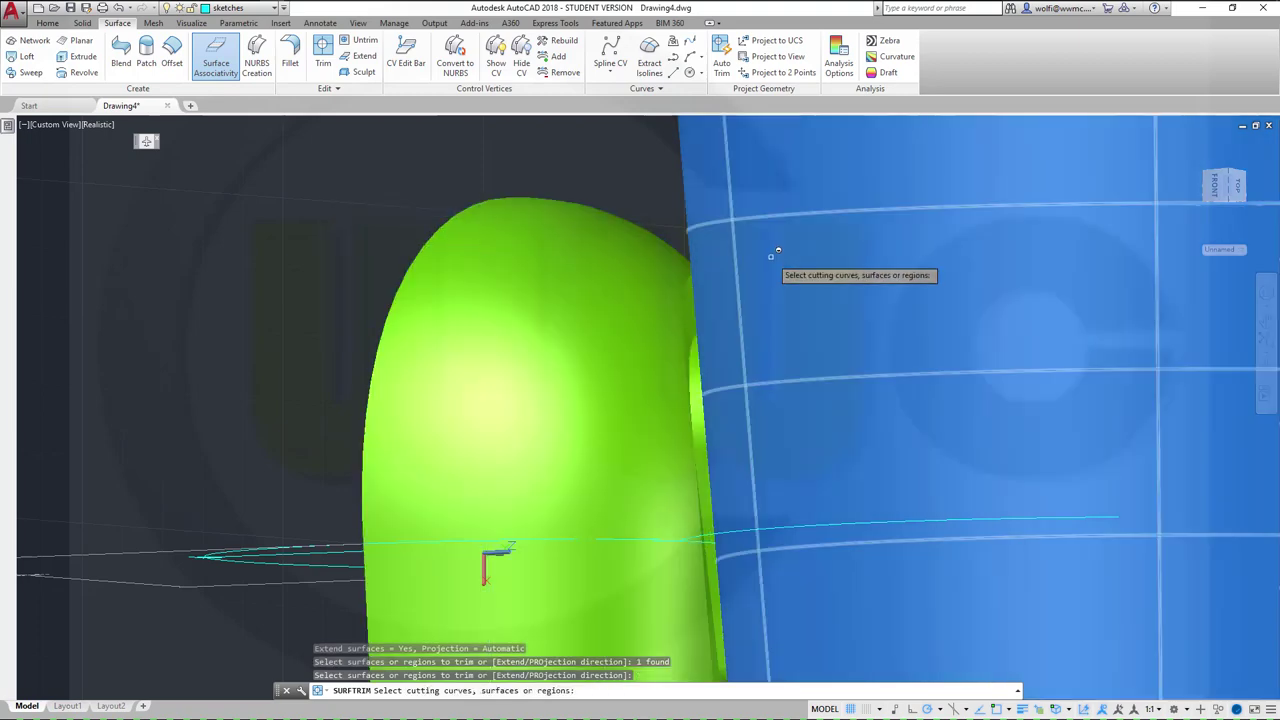
pyautogui.click(775, 251)
pyautogui.press('Return')
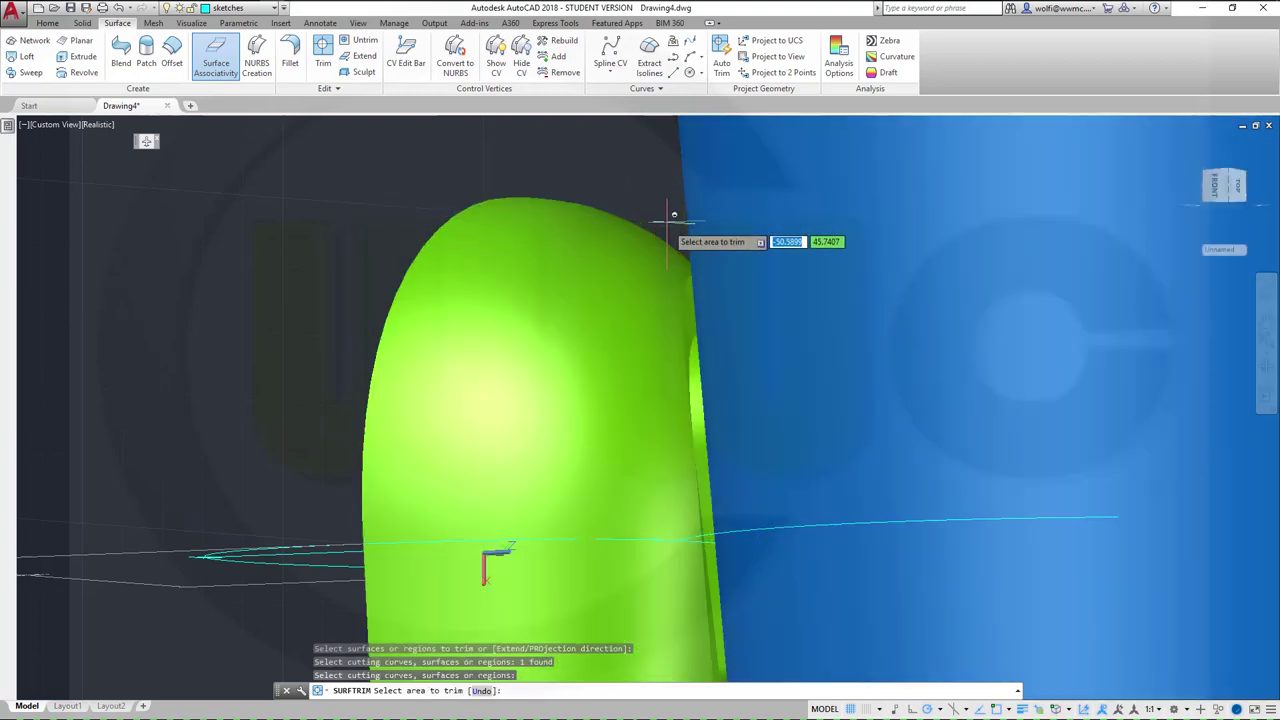
pyautogui.keyDown('shift'); pyautogui.moveTo(614, 245); pyautogui.dragTo(693, 451, button='middle'); pyautogui.keyUp('shift')
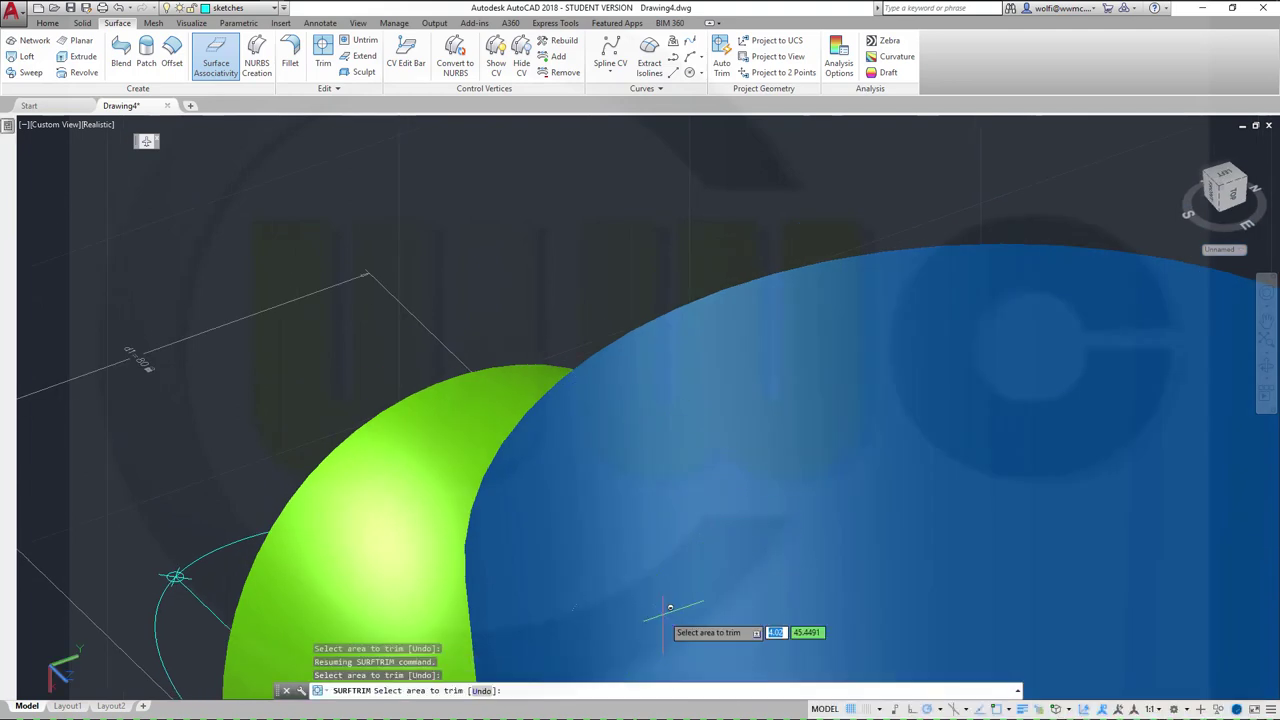
pyautogui.scroll(2, 670, 560)
pyautogui.scroll(-5, 674, 491)
pyautogui.moveTo(811, 543); pyautogui.dragTo(763, 463, button='middle')
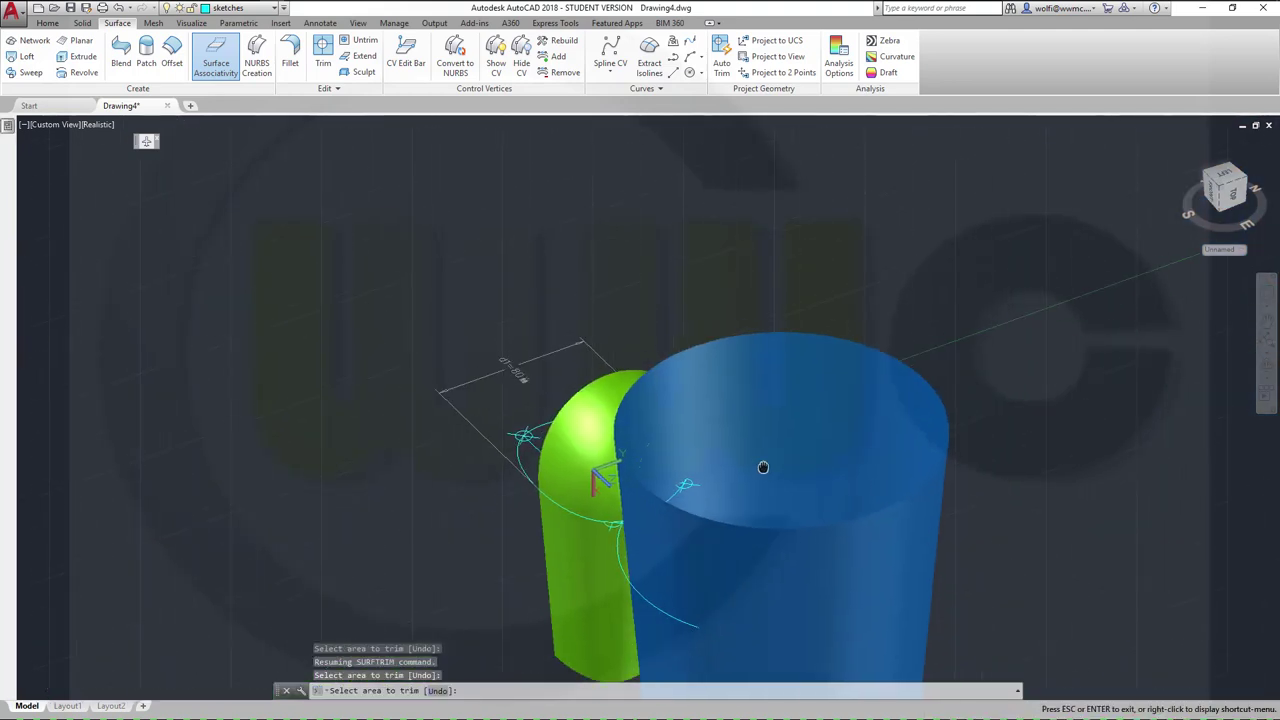
pyautogui.rightClick(340, 281)
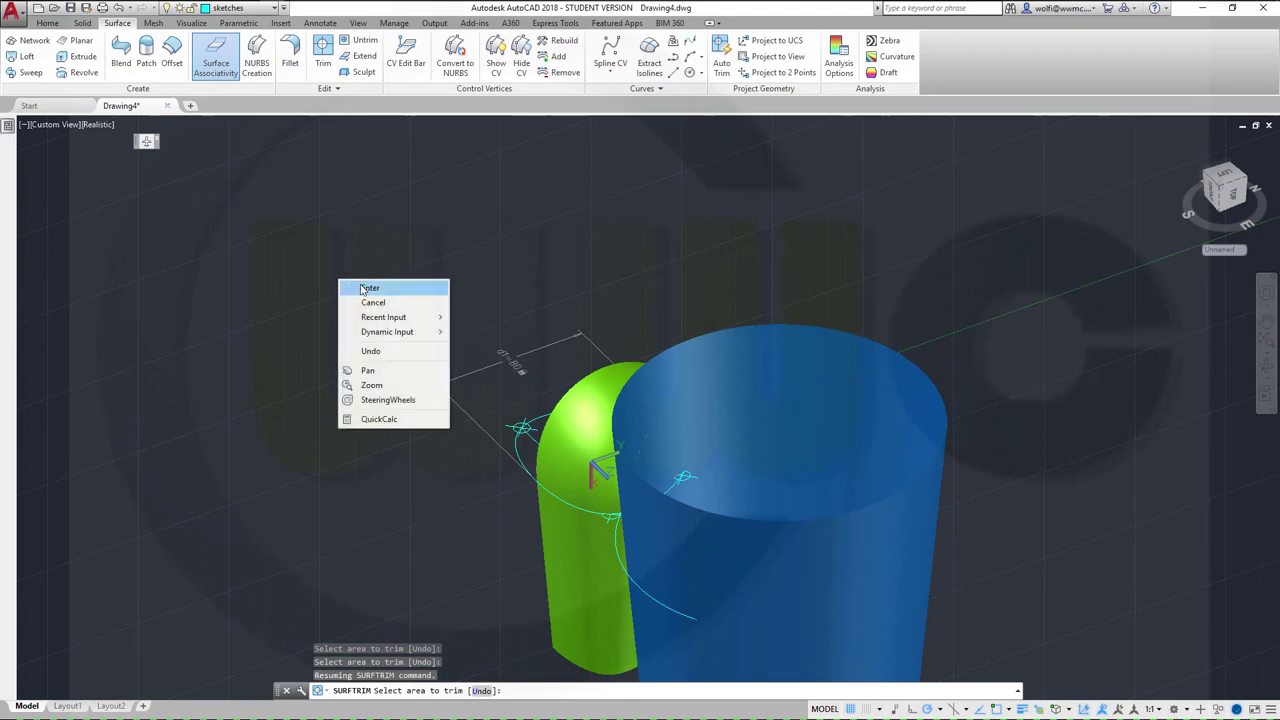
pyautogui.click(366, 288)
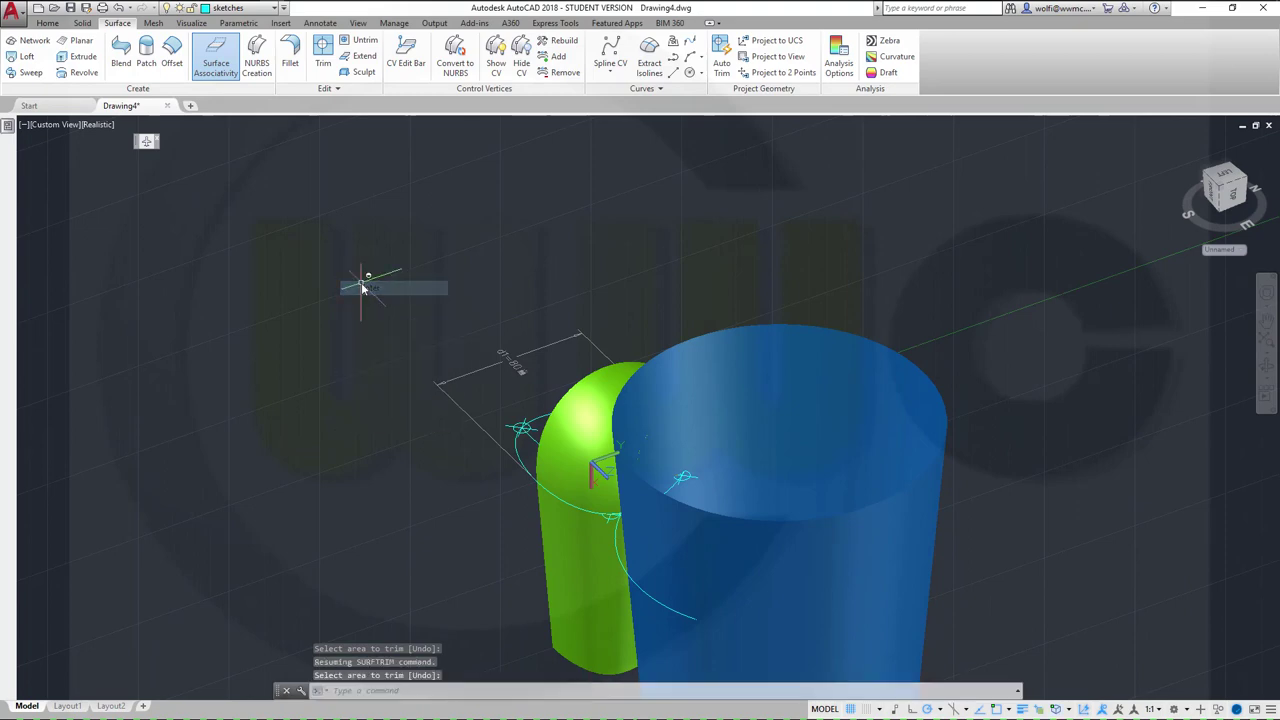
# Step: Trim the blue tapered surface with the green body as the cutter, keeping only the patch that closes the loop-shaped opening
pyautogui.click(322, 47)
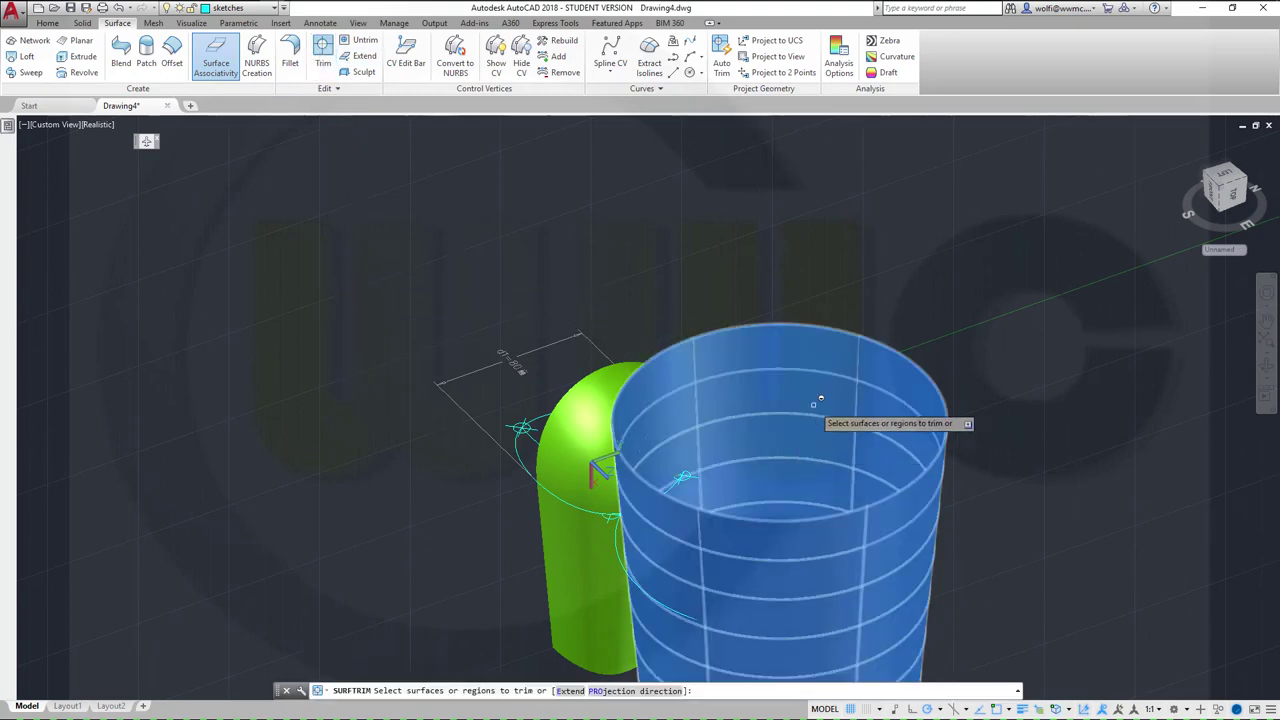
pyautogui.click(819, 399)
pyautogui.rightClick(711, 234)
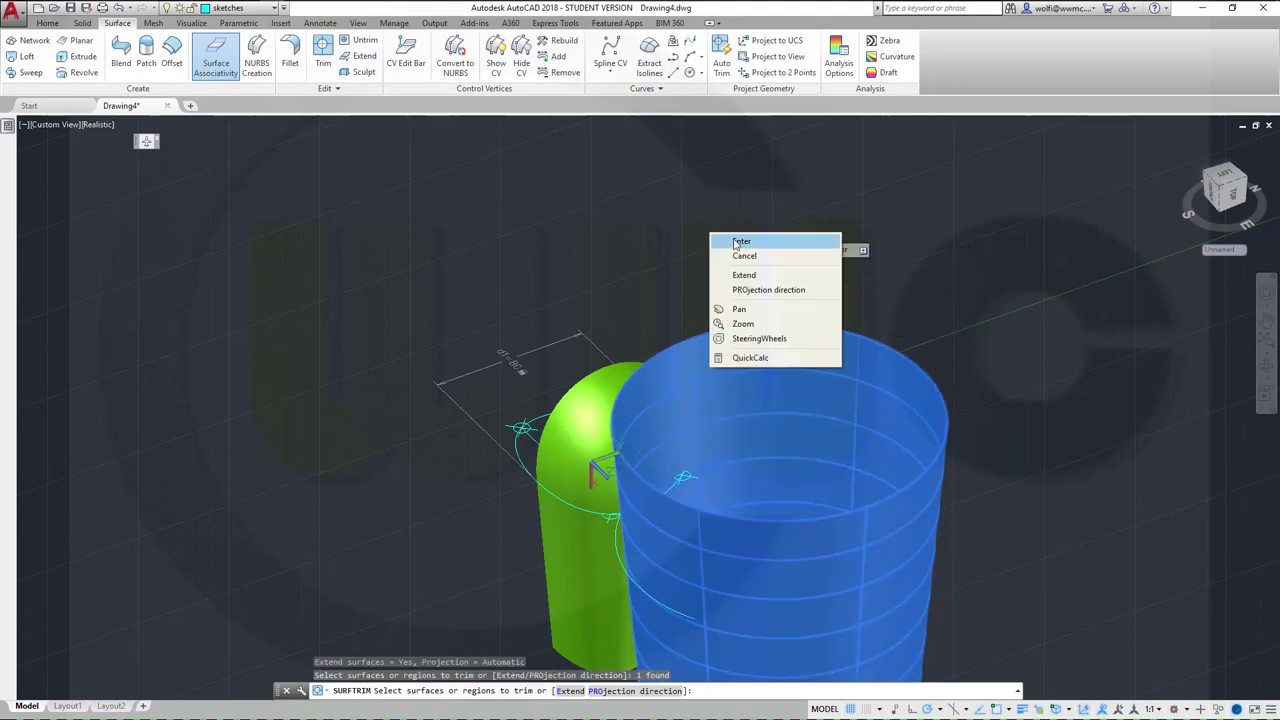
pyautogui.click(740, 242)
pyautogui.click(590, 440)
pyautogui.press('Return')
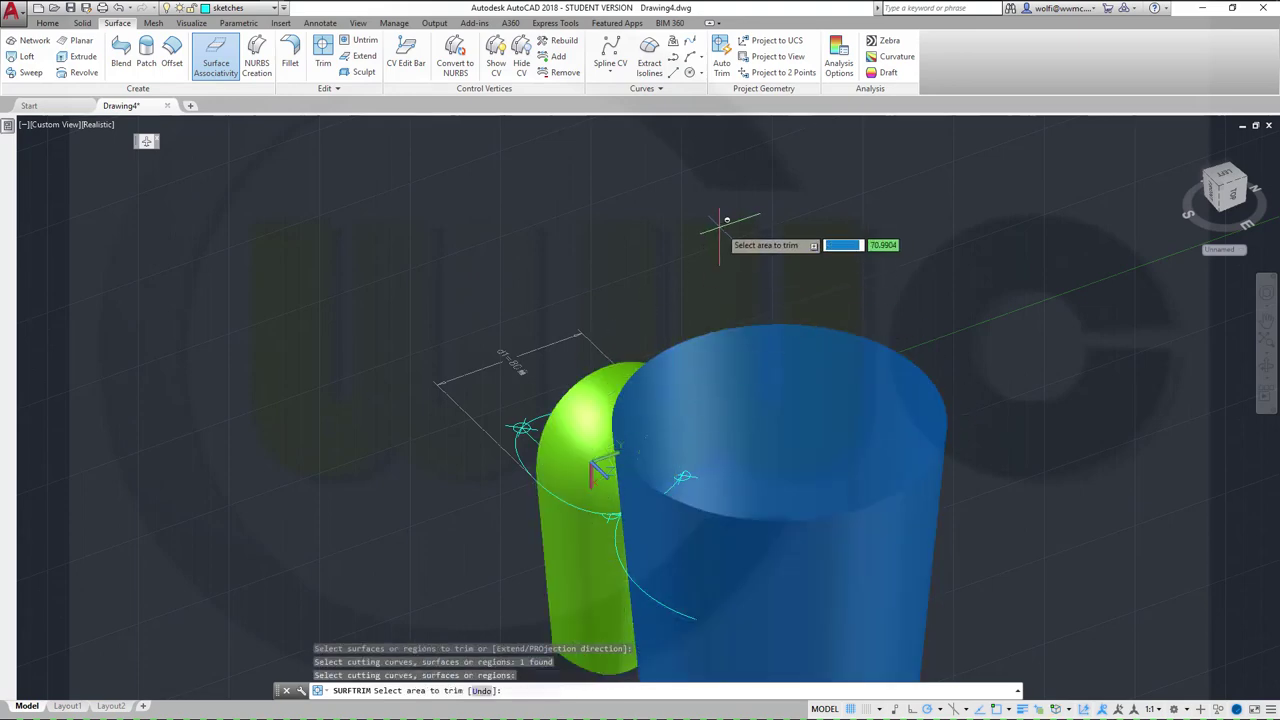
pyautogui.click(851, 378)
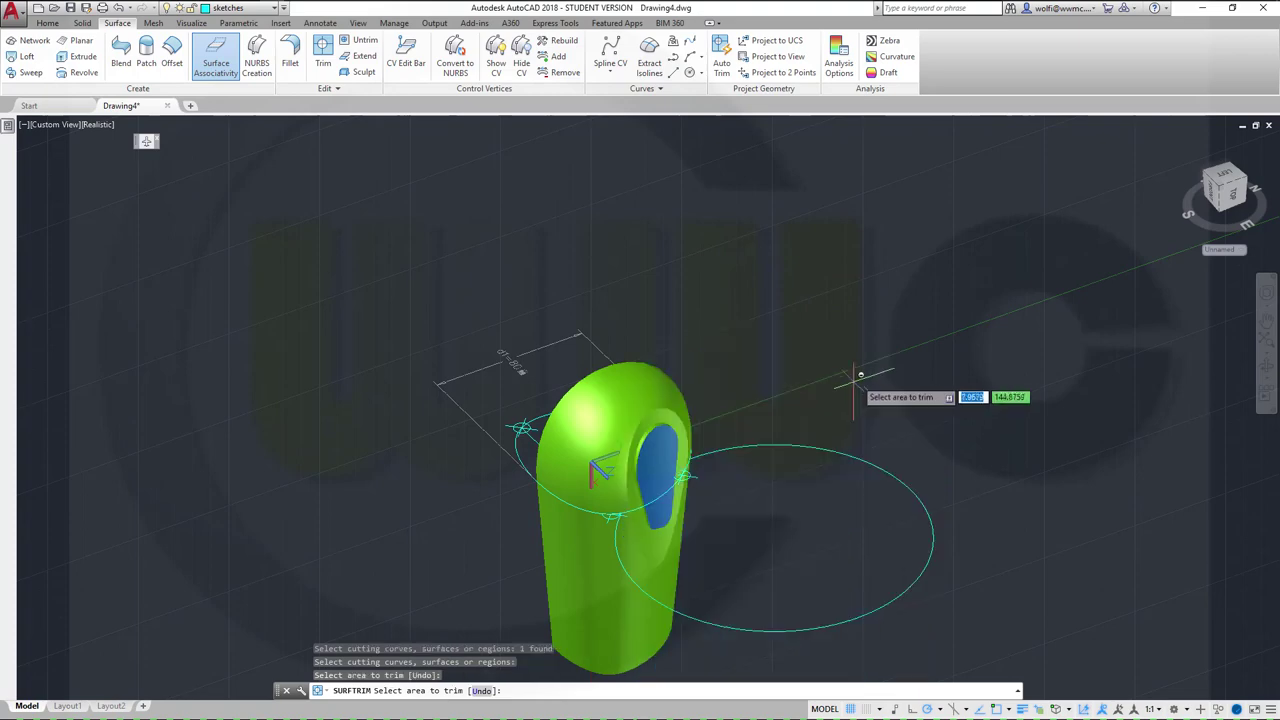
pyautogui.scroll(3, 811, 555)
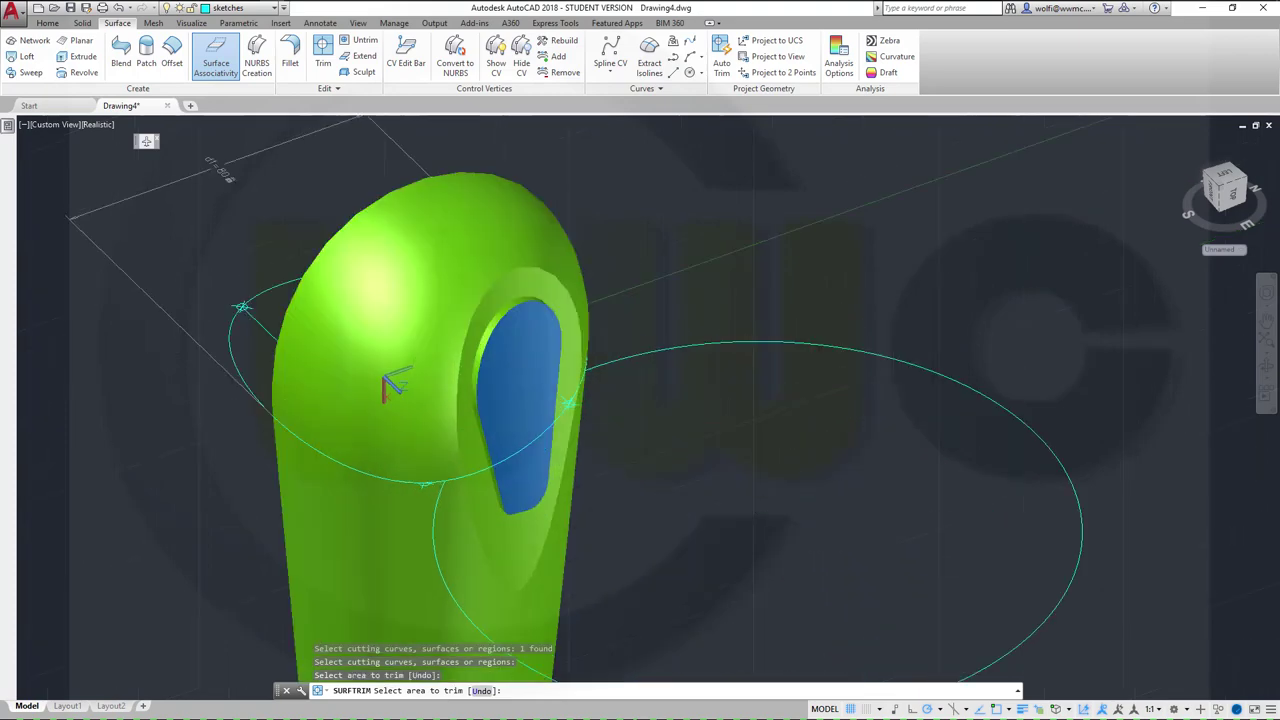
# Step: Finish trimming and move the blue patch inside the loop-shaped opening to the surfaces layer
pyautogui.scroll(1, 850, 510)
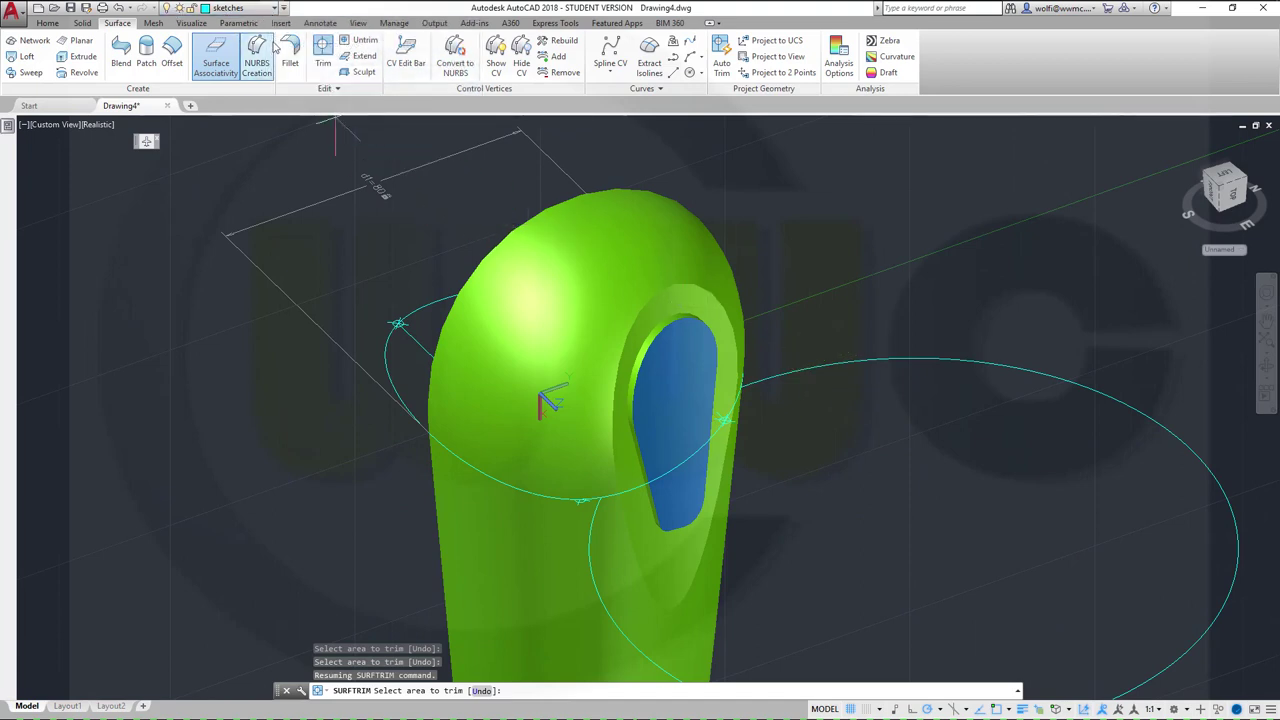
pyautogui.press('Escape')
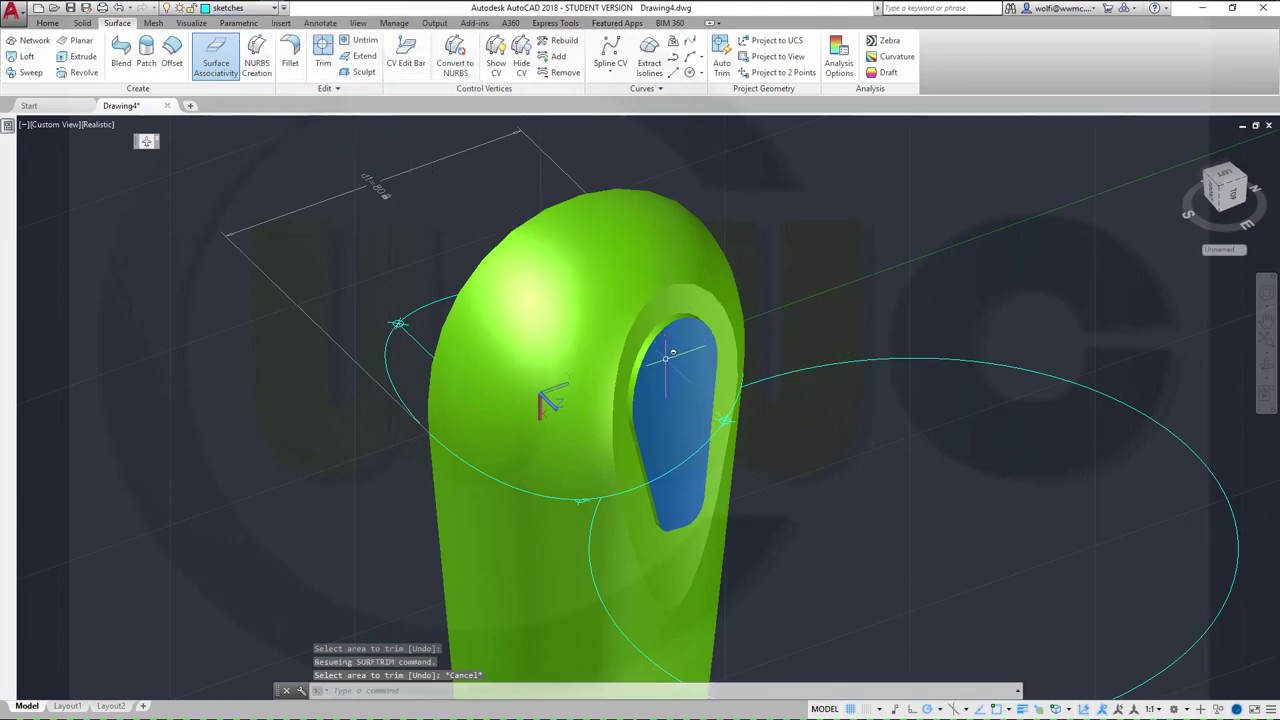
pyautogui.click(669, 372)
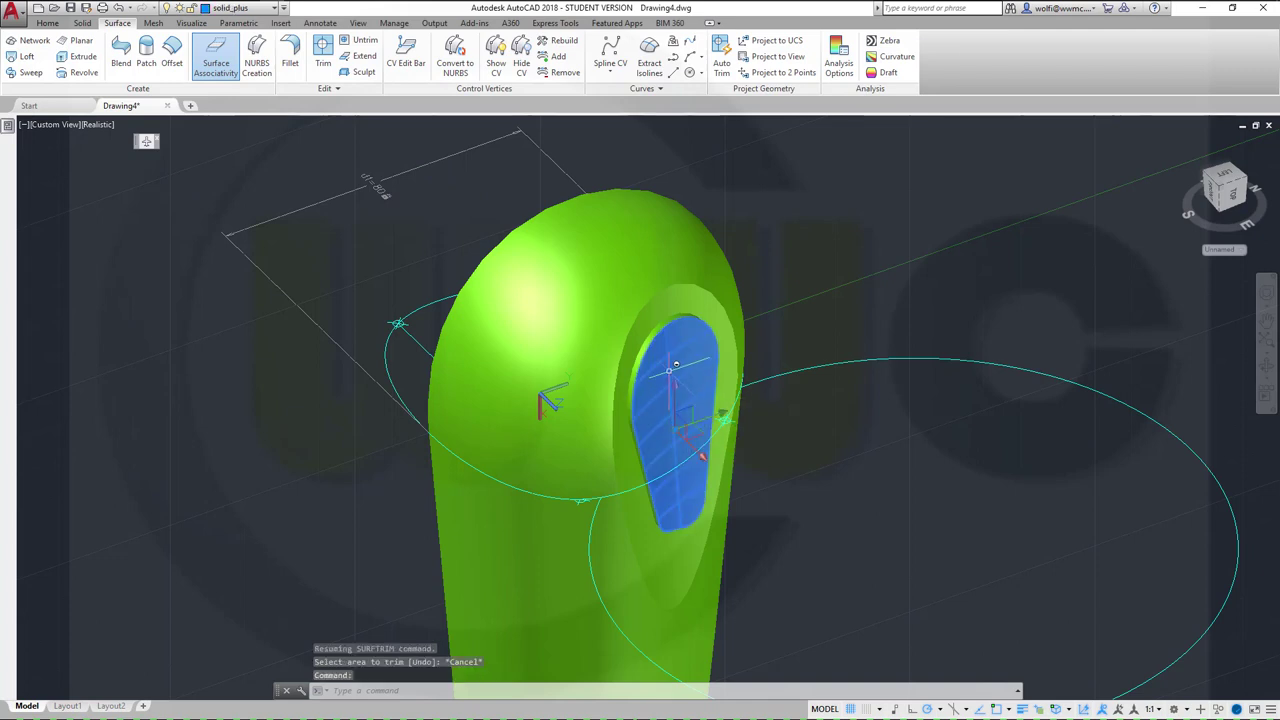
pyautogui.click(272, 9)
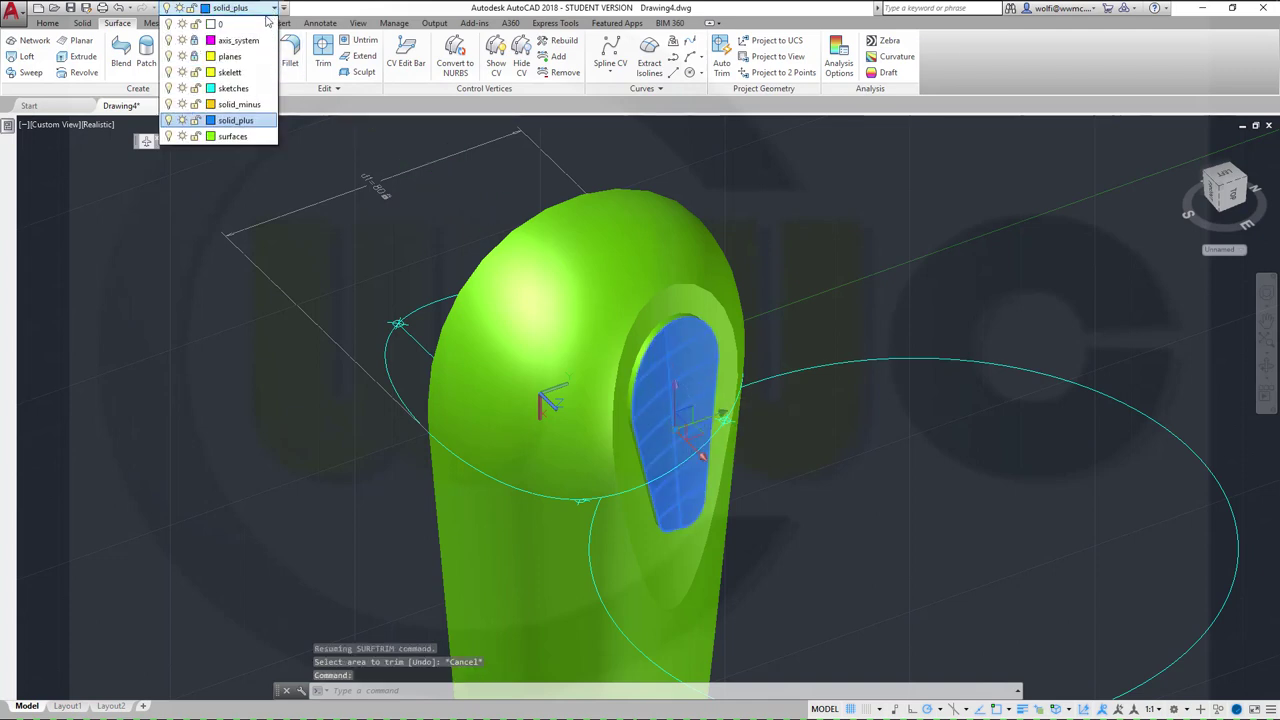
pyautogui.click(233, 136)
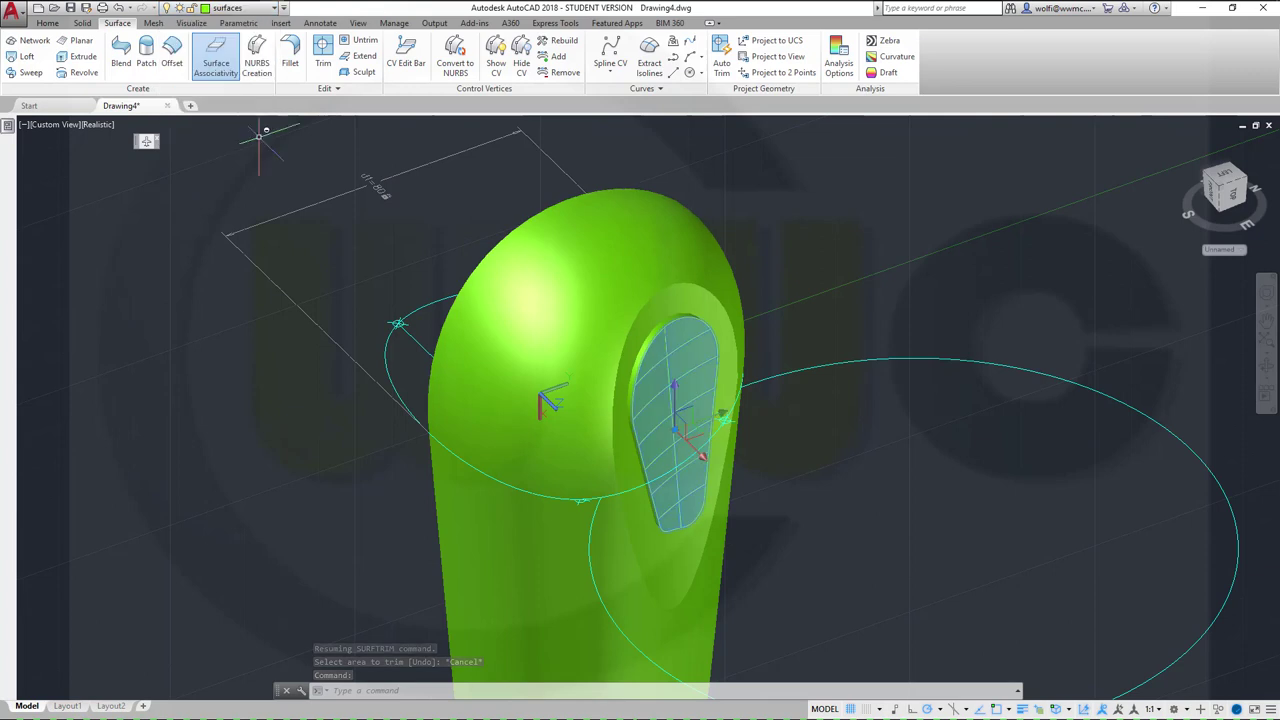
pyautogui.press('Escape')
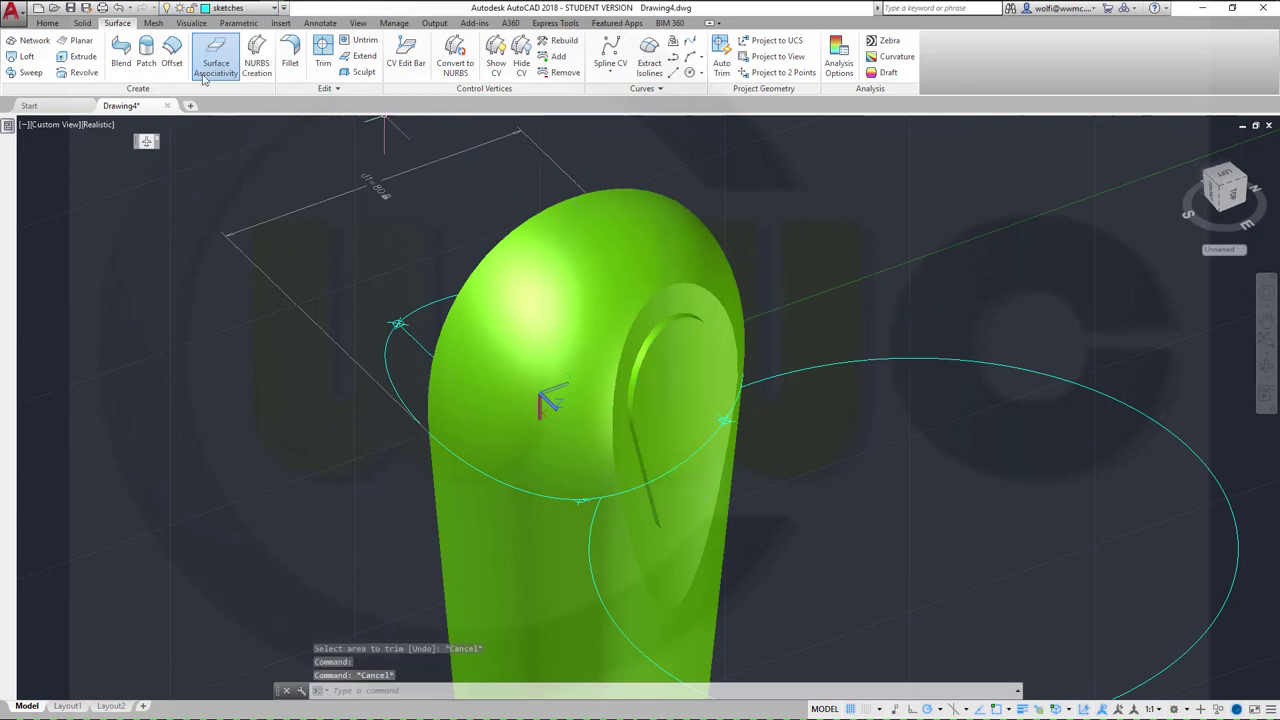
# Step: Unite the green body with the patch closing the loop-shaped opening, continuing the operation despite the loss of associativity
pyautogui.click(83, 23)
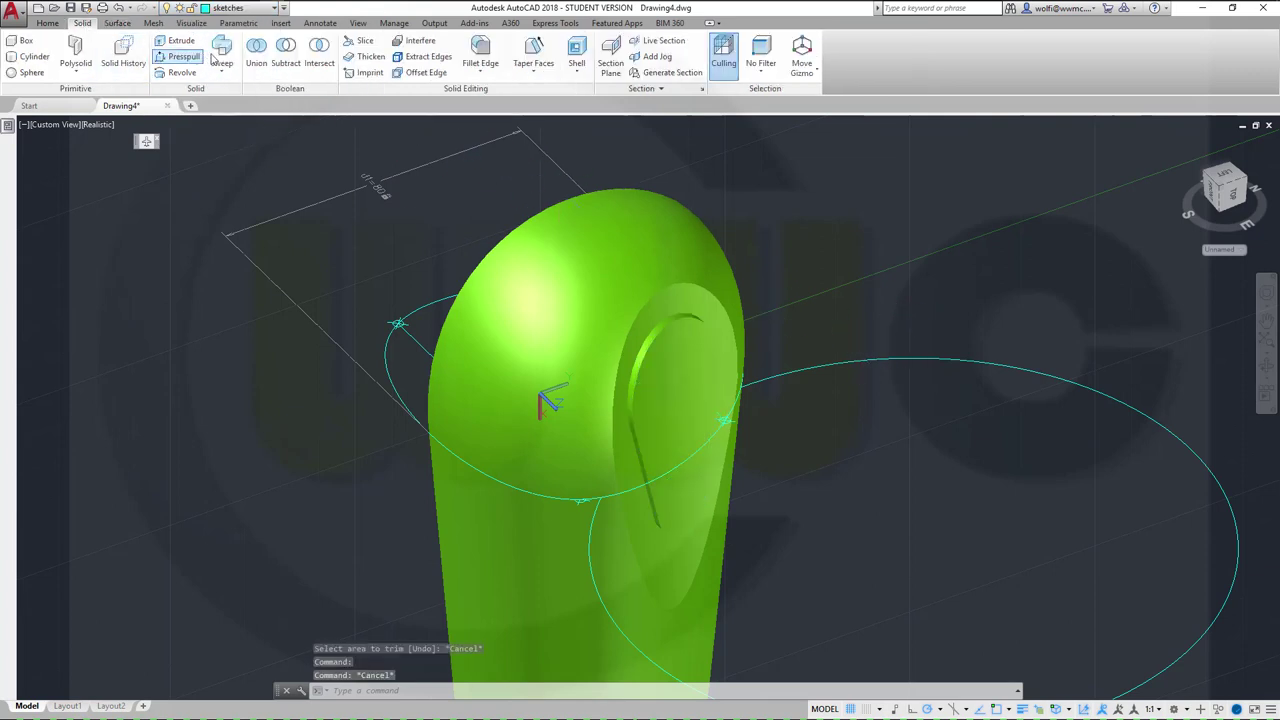
pyautogui.click(256, 55)
pyautogui.click(558, 262)
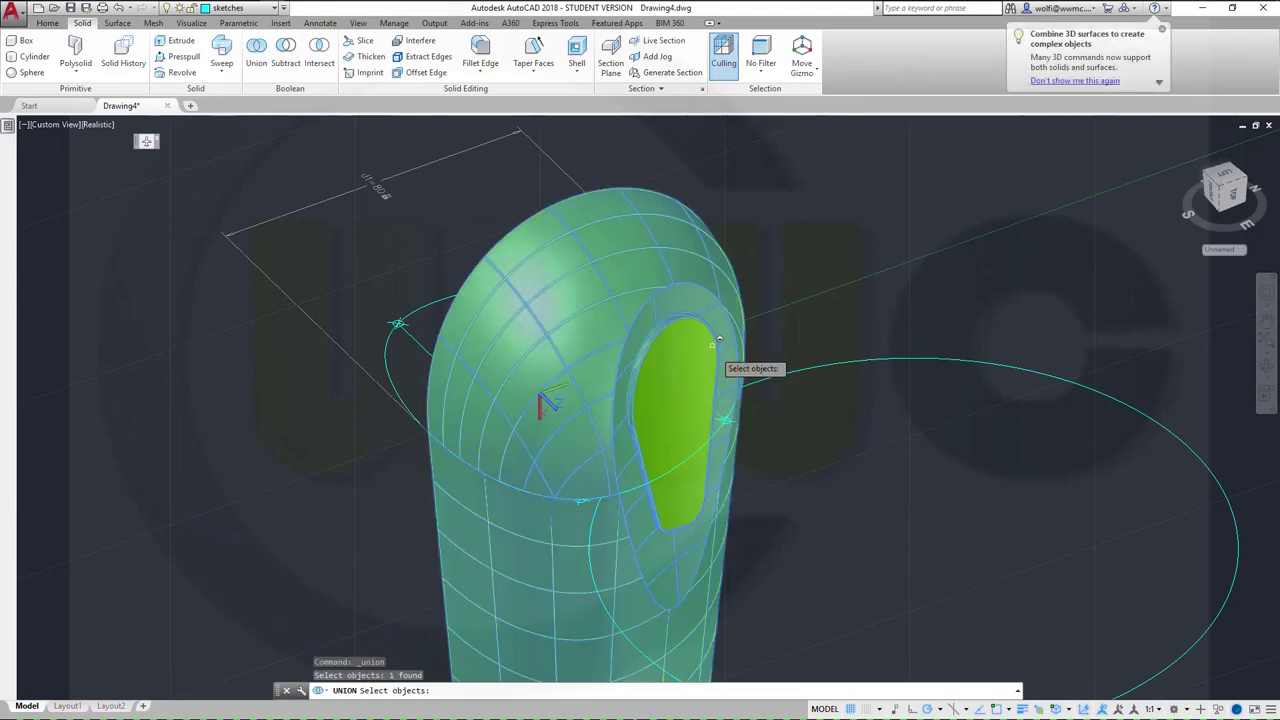
pyautogui.click(692, 388)
pyautogui.press('Return')
pyautogui.press('Return')
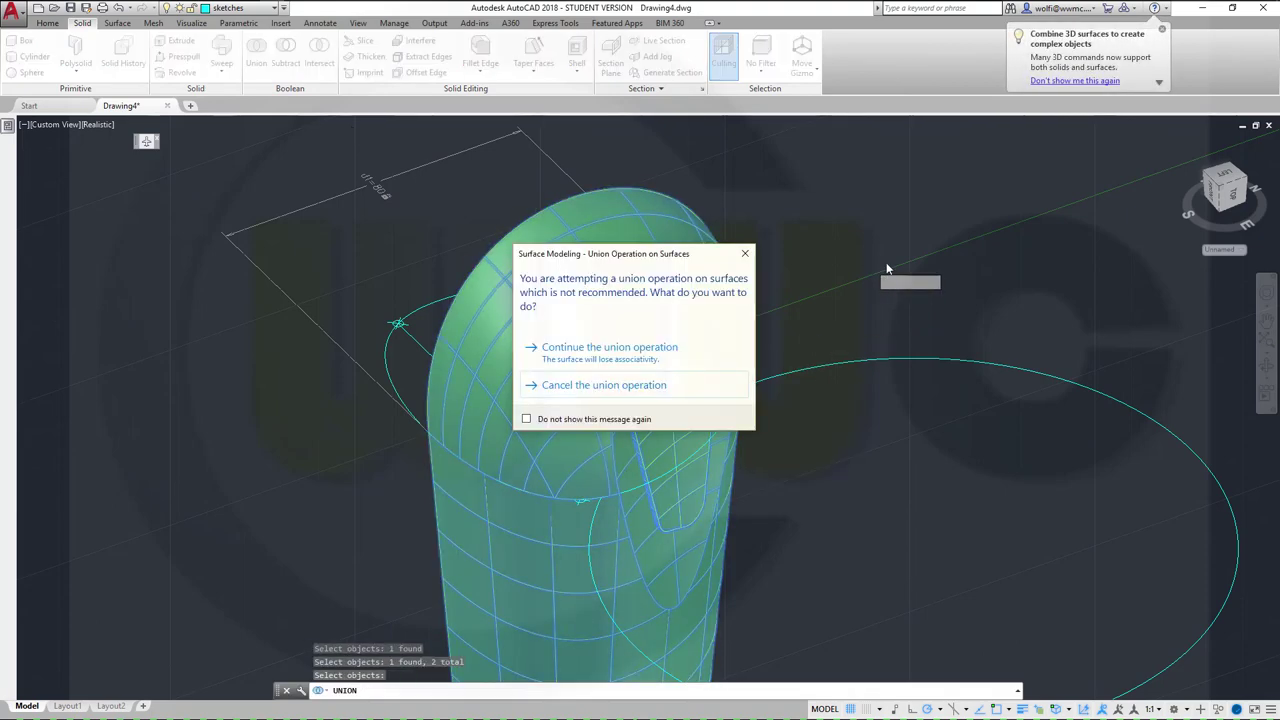
pyautogui.click(619, 350)
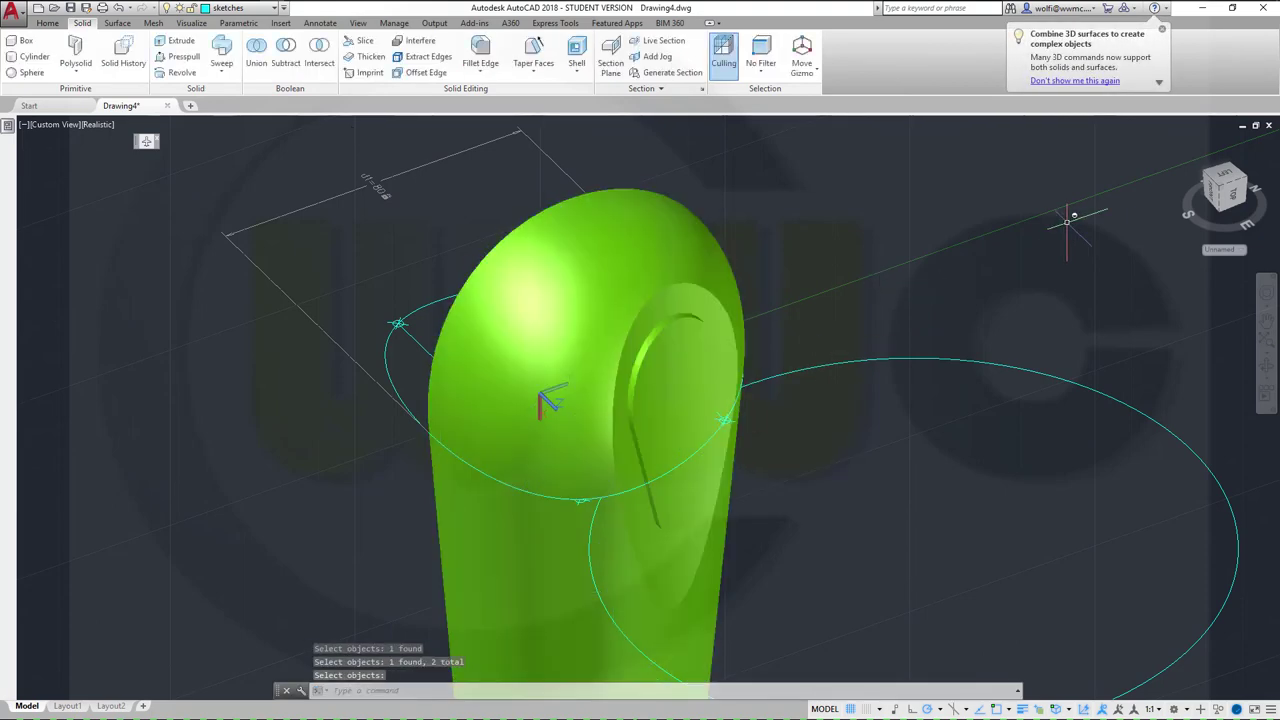
pyautogui.click(1163, 31)
pyautogui.scroll(2, 820, 430)
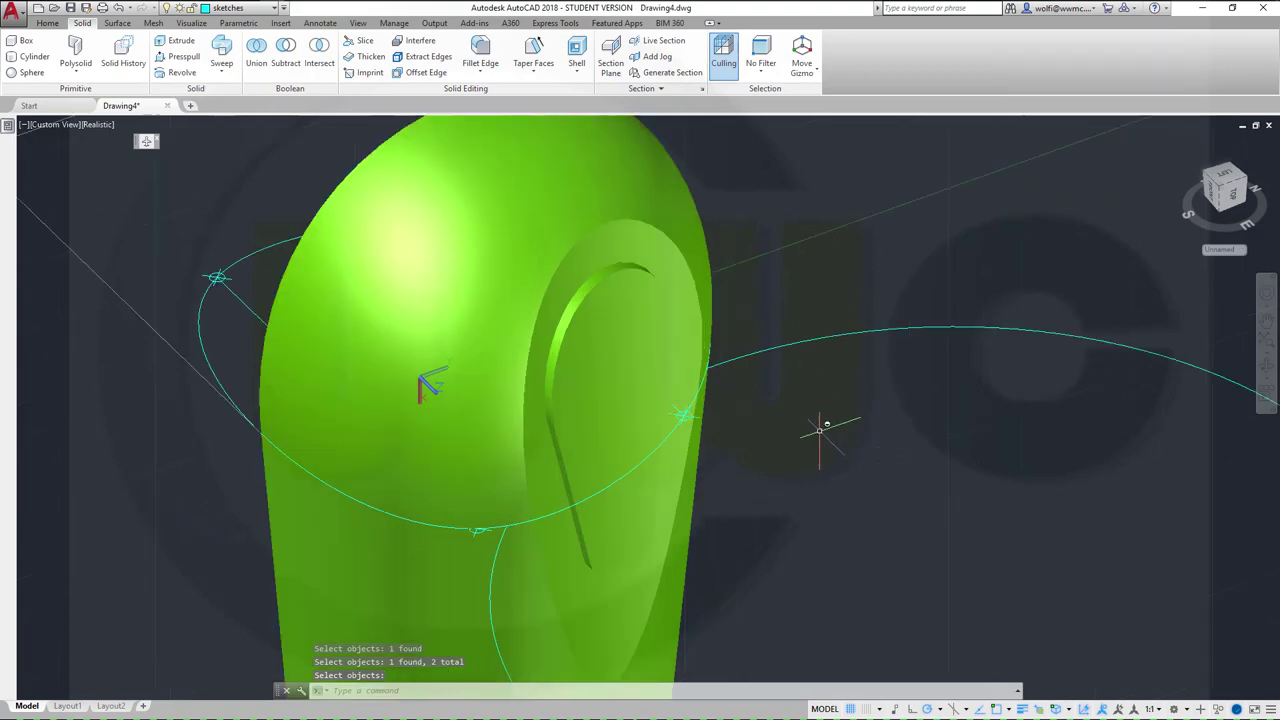
pyautogui.scroll(-2, 775, 393)
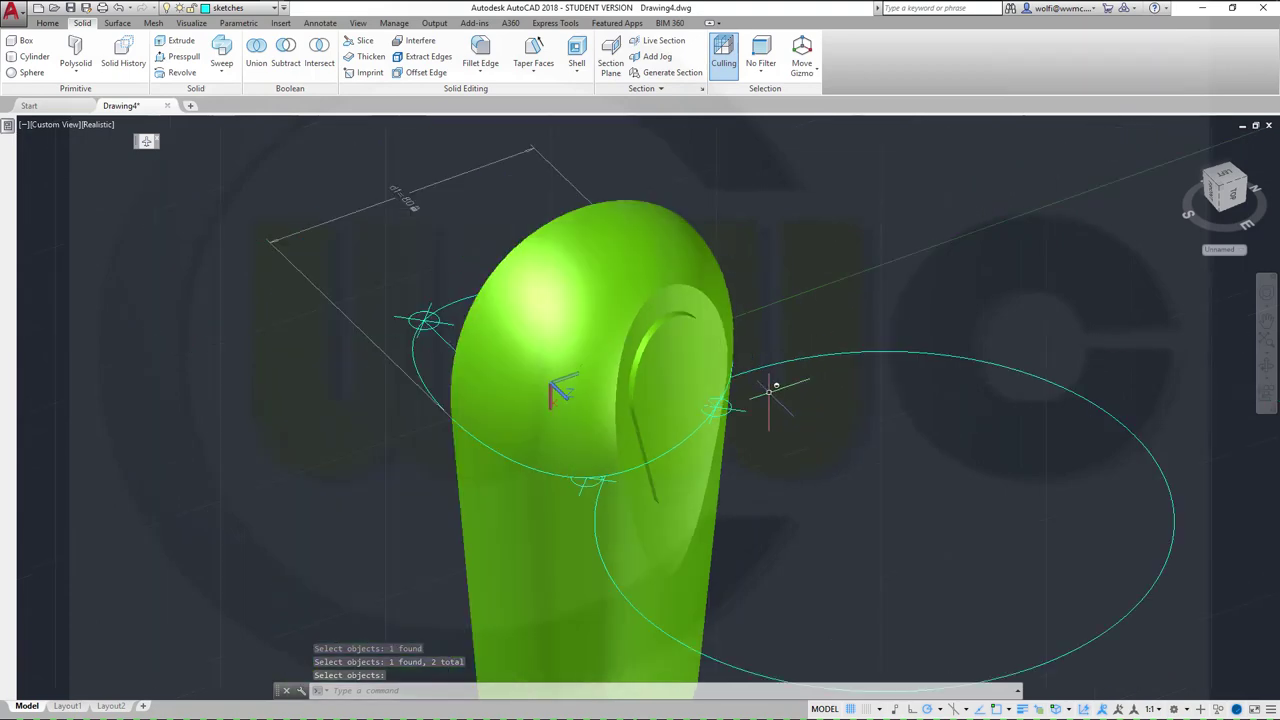
# Step: Fillet all outer rim edges of the loop-shaped recess with a 0.5 radius, using chain selection
pyautogui.click(119, 23)
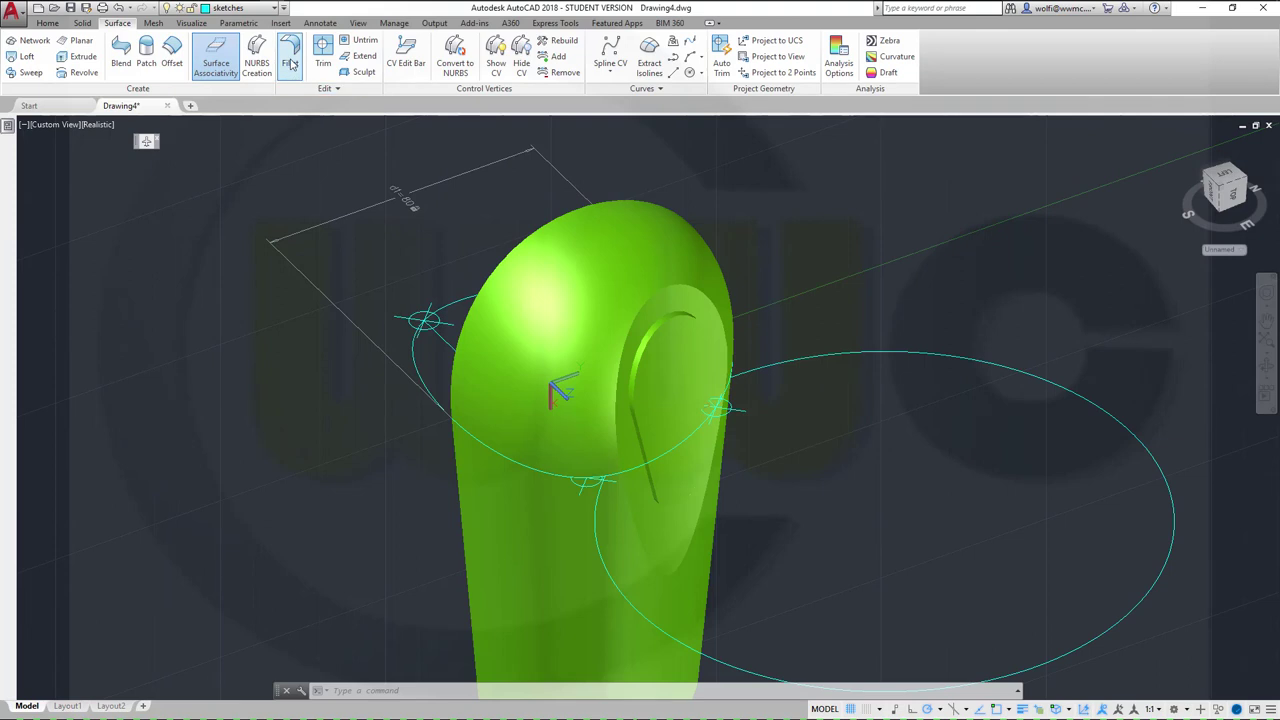
pyautogui.click(84, 23)
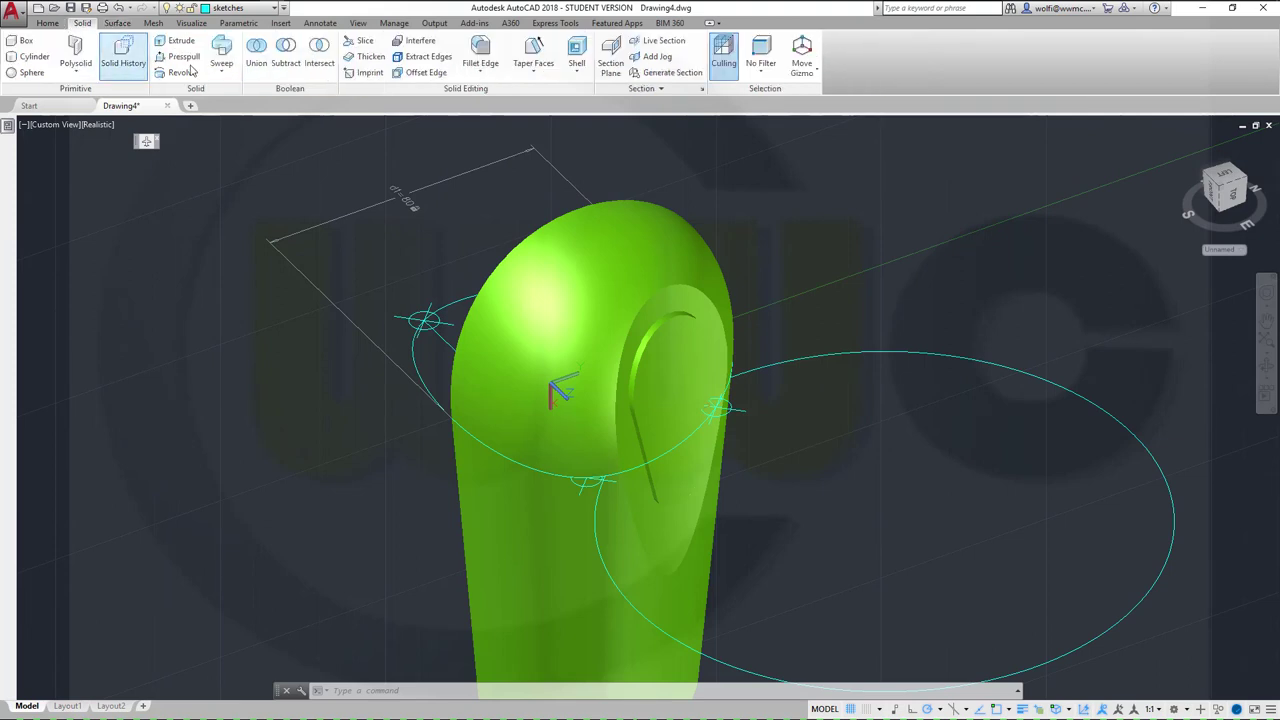
pyautogui.click(481, 48)
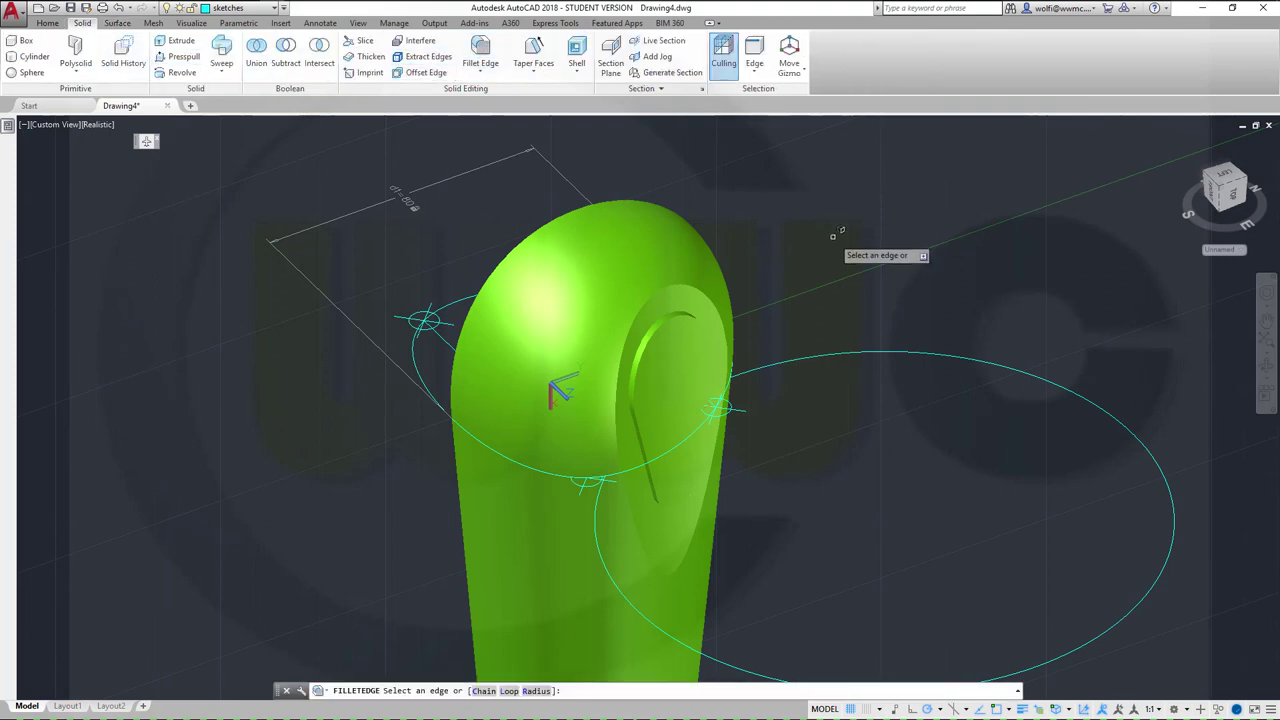
pyautogui.rightClick(835, 237)
pyautogui.click(877, 328)
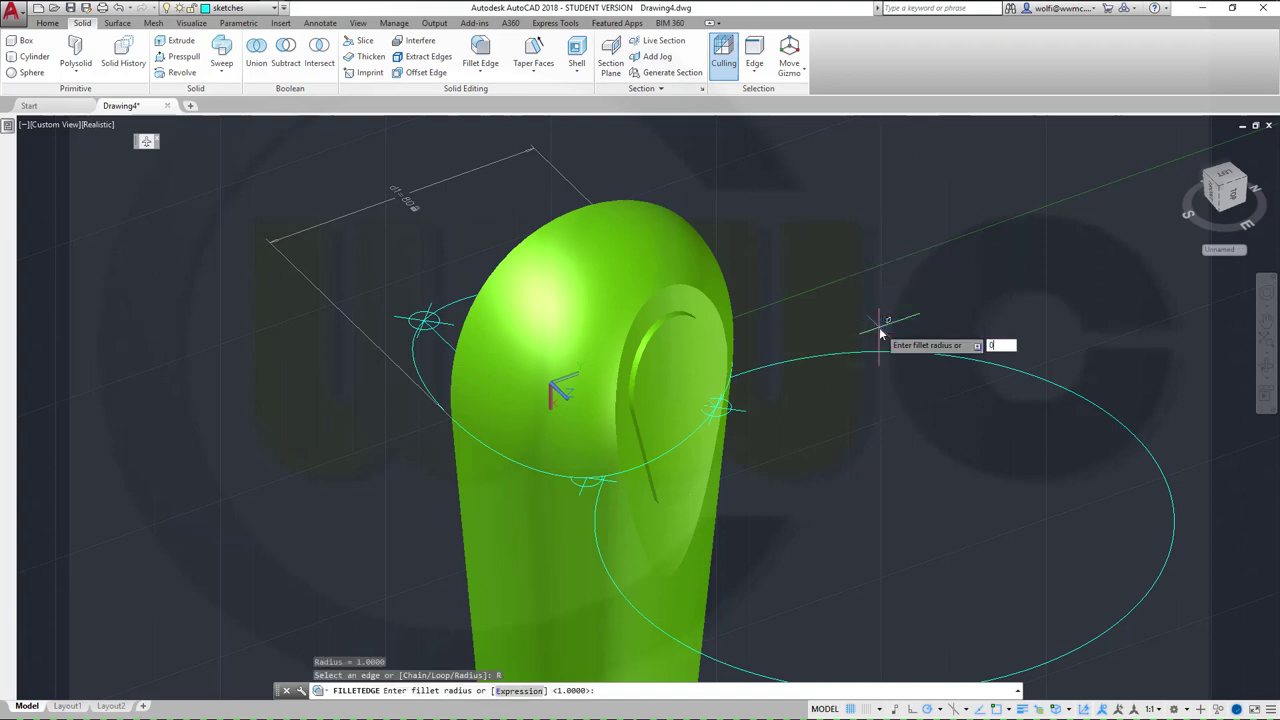
pyautogui.press('Return')
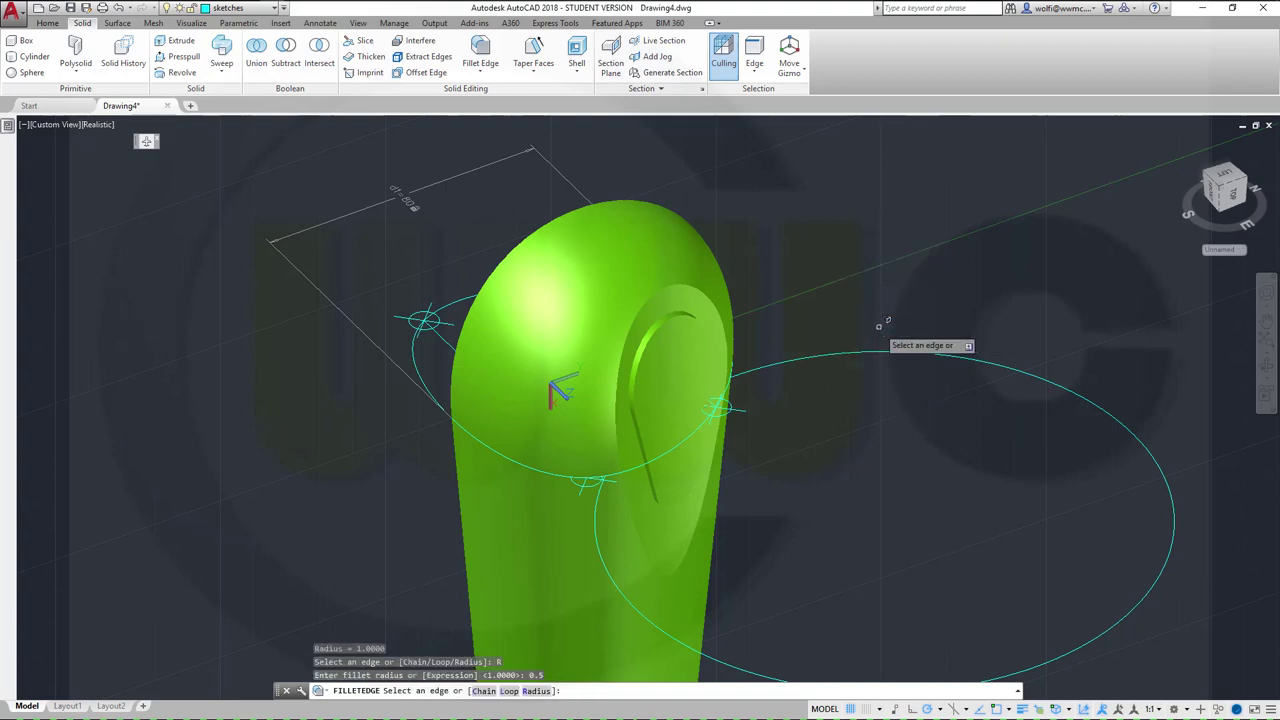
pyautogui.rightClick(818, 275)
pyautogui.click(848, 334)
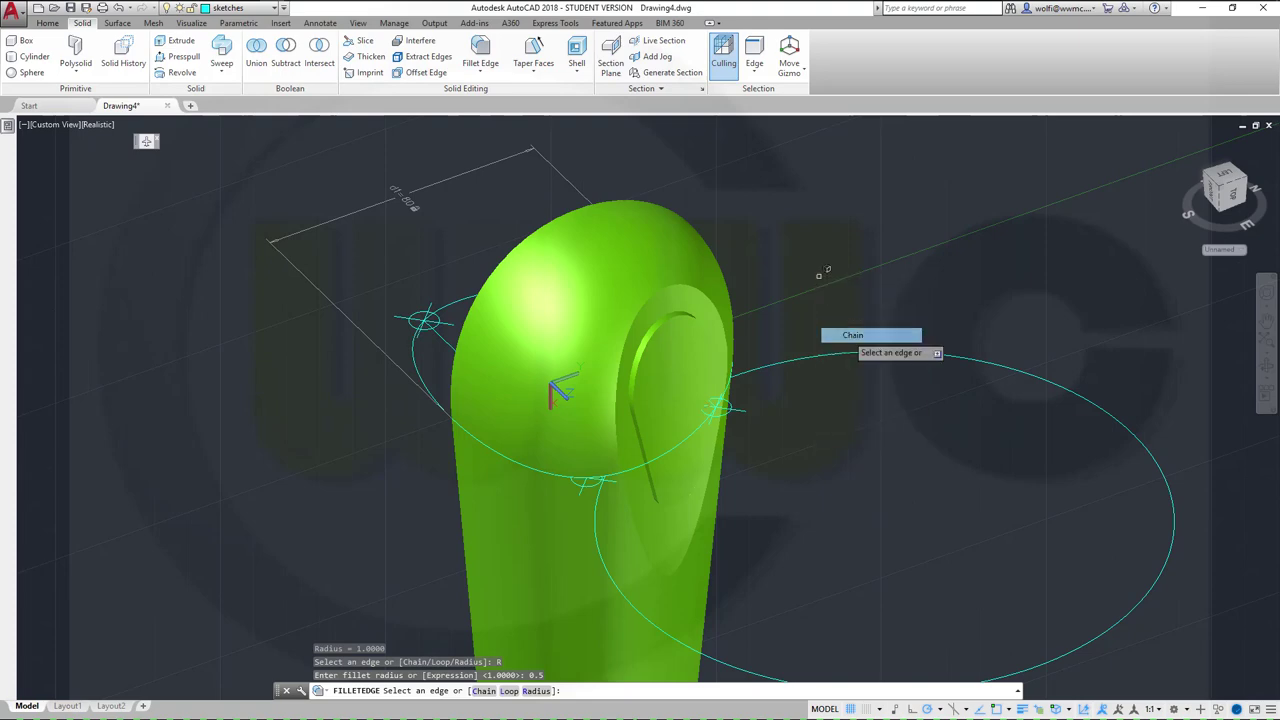
pyautogui.scroll(5, 644, 393)
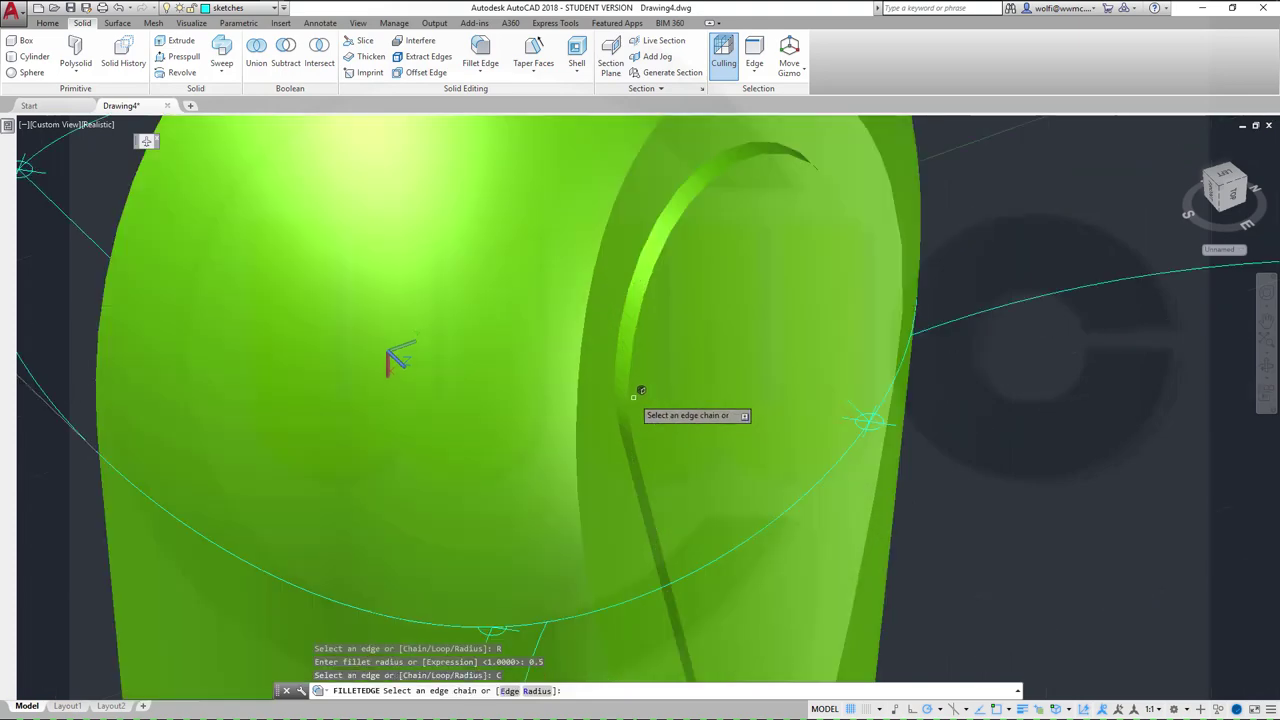
pyautogui.click(621, 345)
pyautogui.keyDown('shift'); pyautogui.moveTo(691, 457); pyautogui.dragTo(761, 449, button='middle'); pyautogui.keyUp('shift')
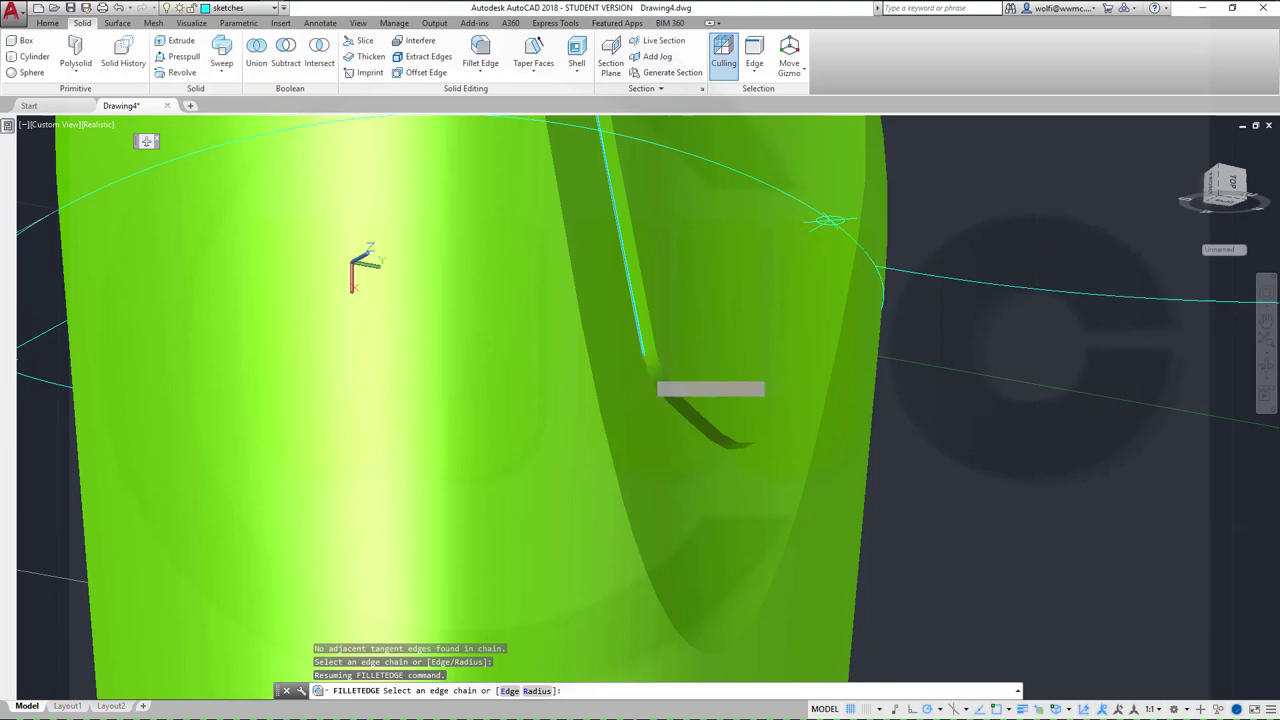
pyautogui.click(675, 414)
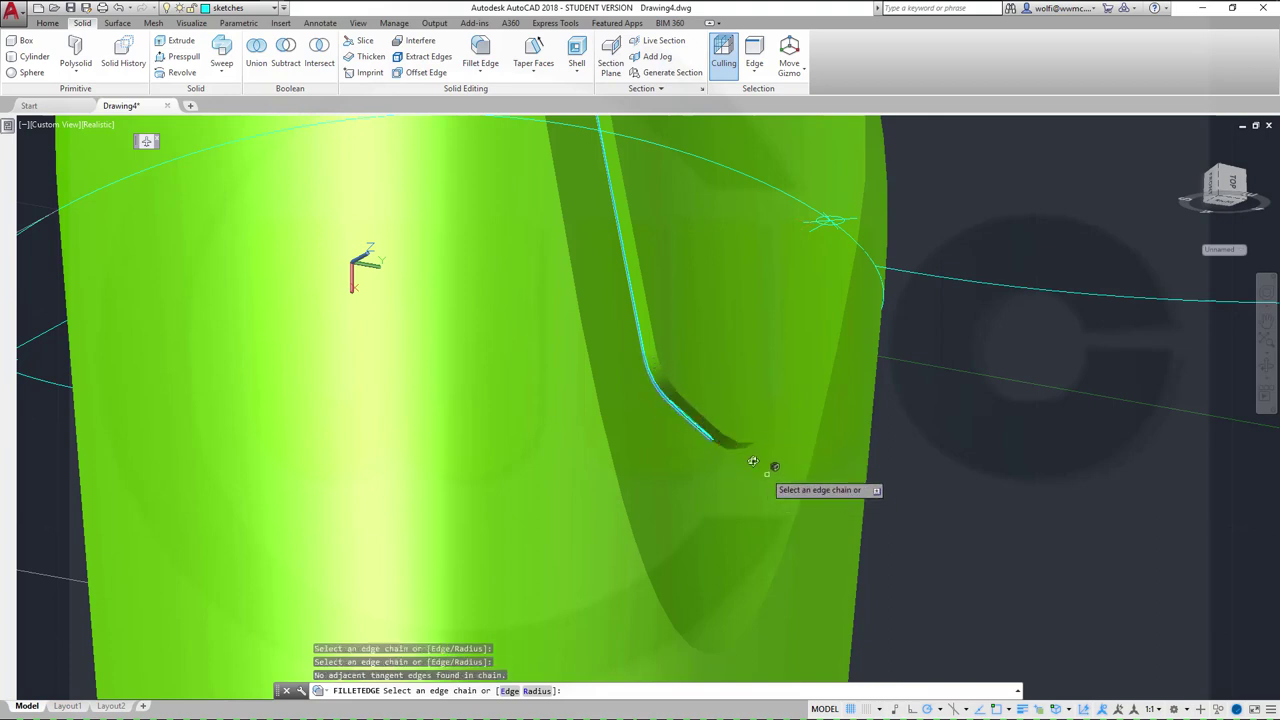
pyautogui.keyDown('shift'); pyautogui.moveTo(766, 463); pyautogui.dragTo(524, 281, button='middle'); pyautogui.keyUp('shift')
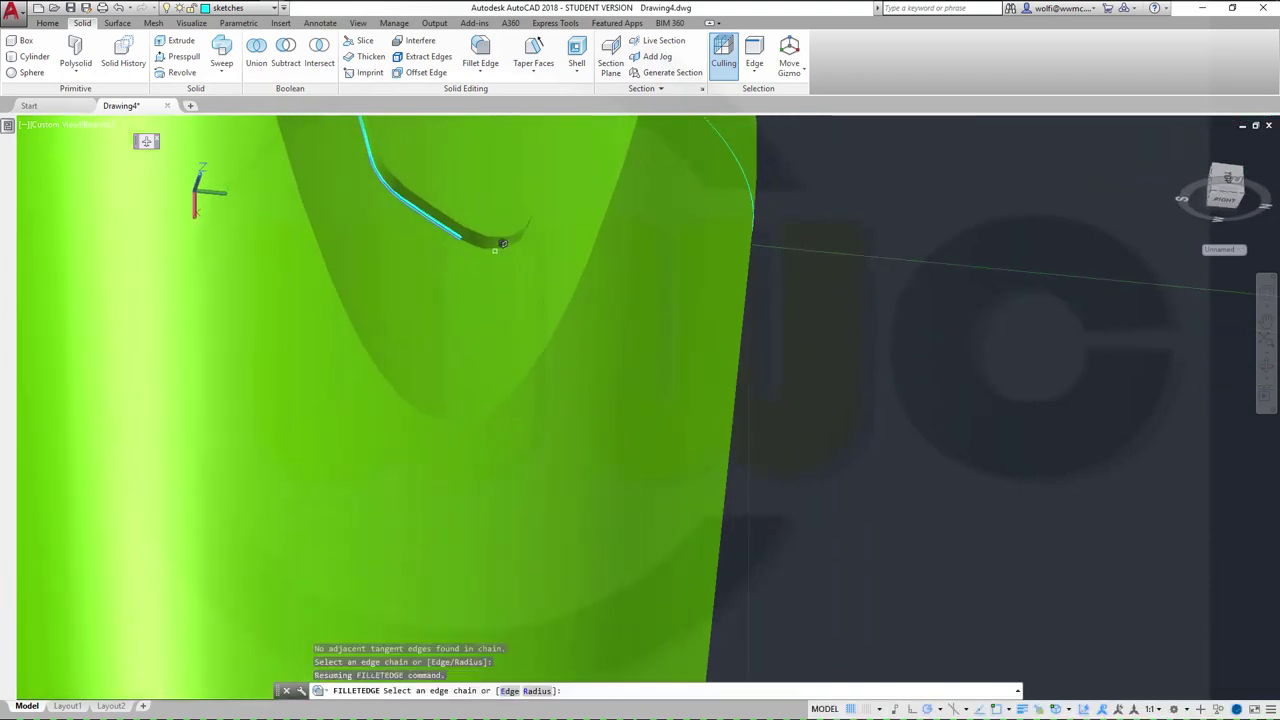
pyautogui.keyDown('shift'); pyautogui.moveTo(651, 306); pyautogui.dragTo(537, 380, button='middle'); pyautogui.keyUp('shift')
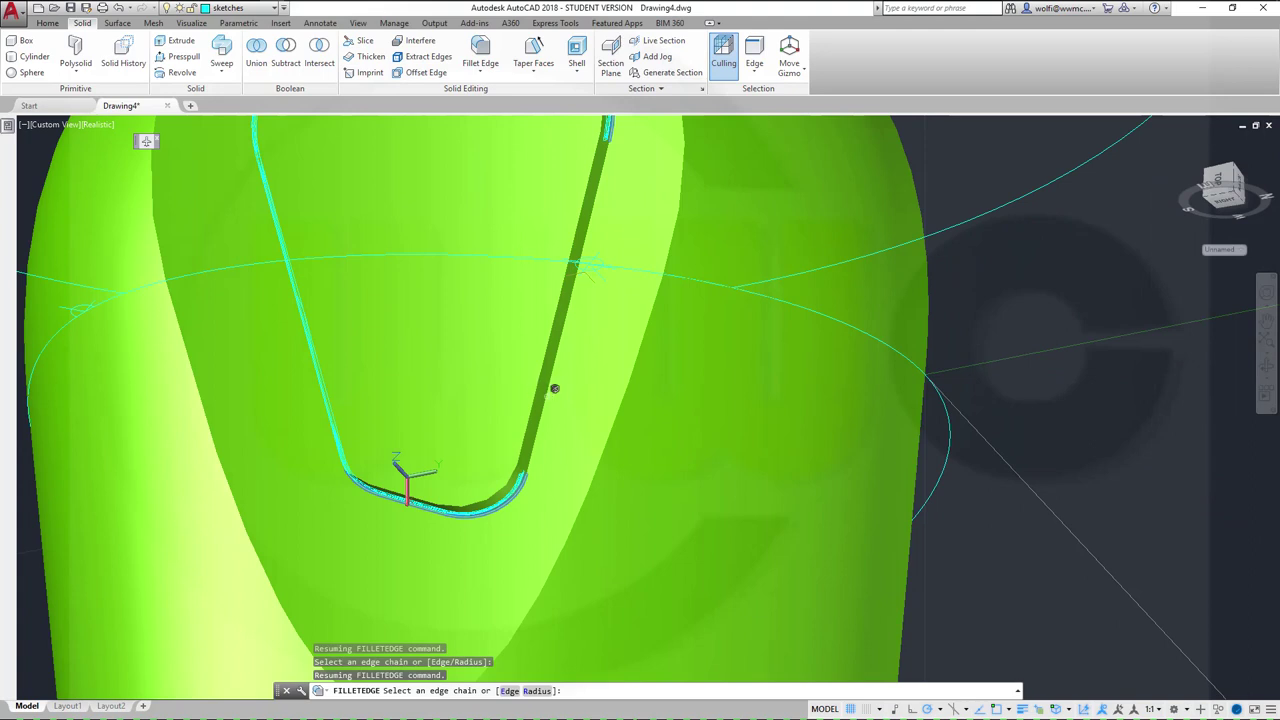
pyautogui.click(556, 385)
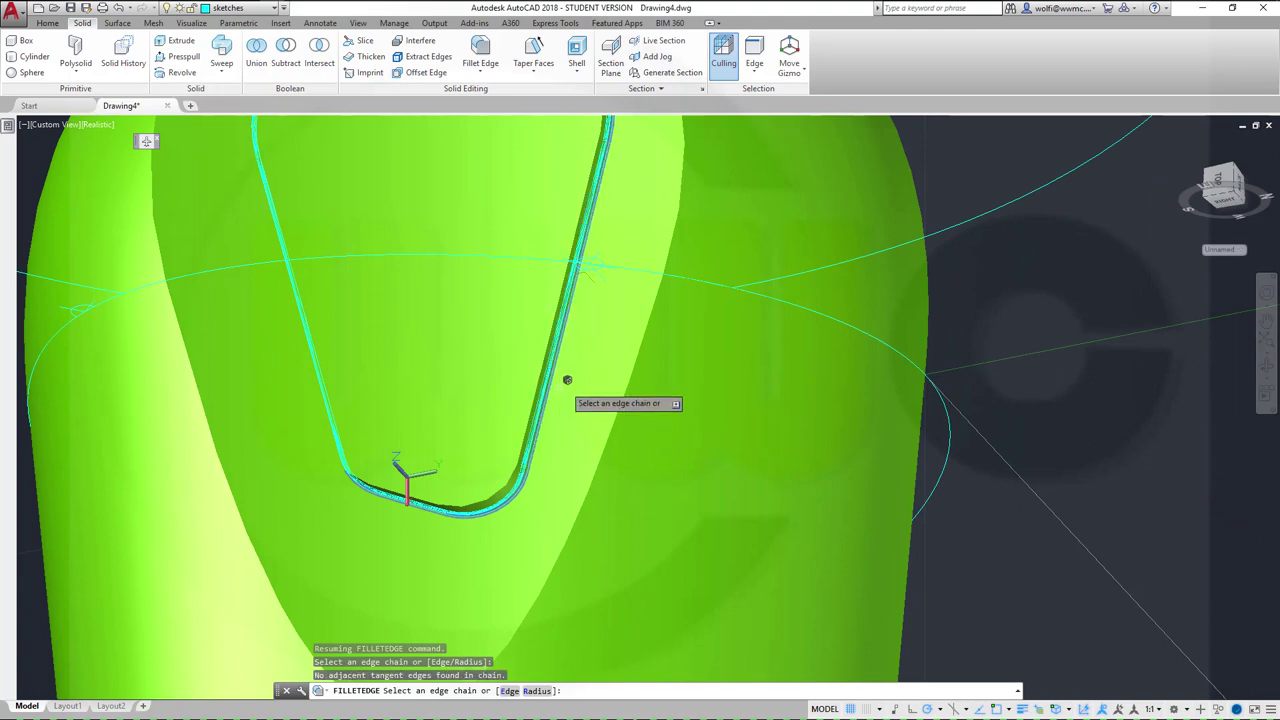
pyautogui.rightClick(1010, 313)
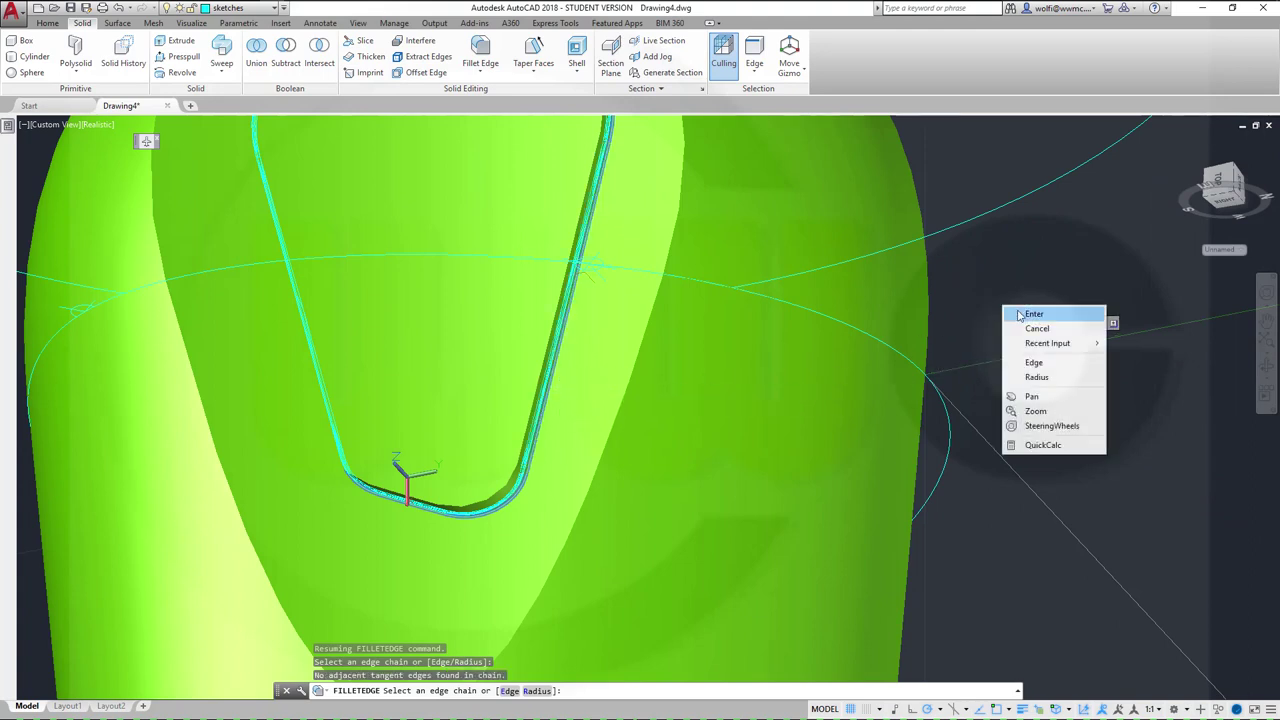
pyautogui.click(1032, 314)
pyautogui.press('Return')
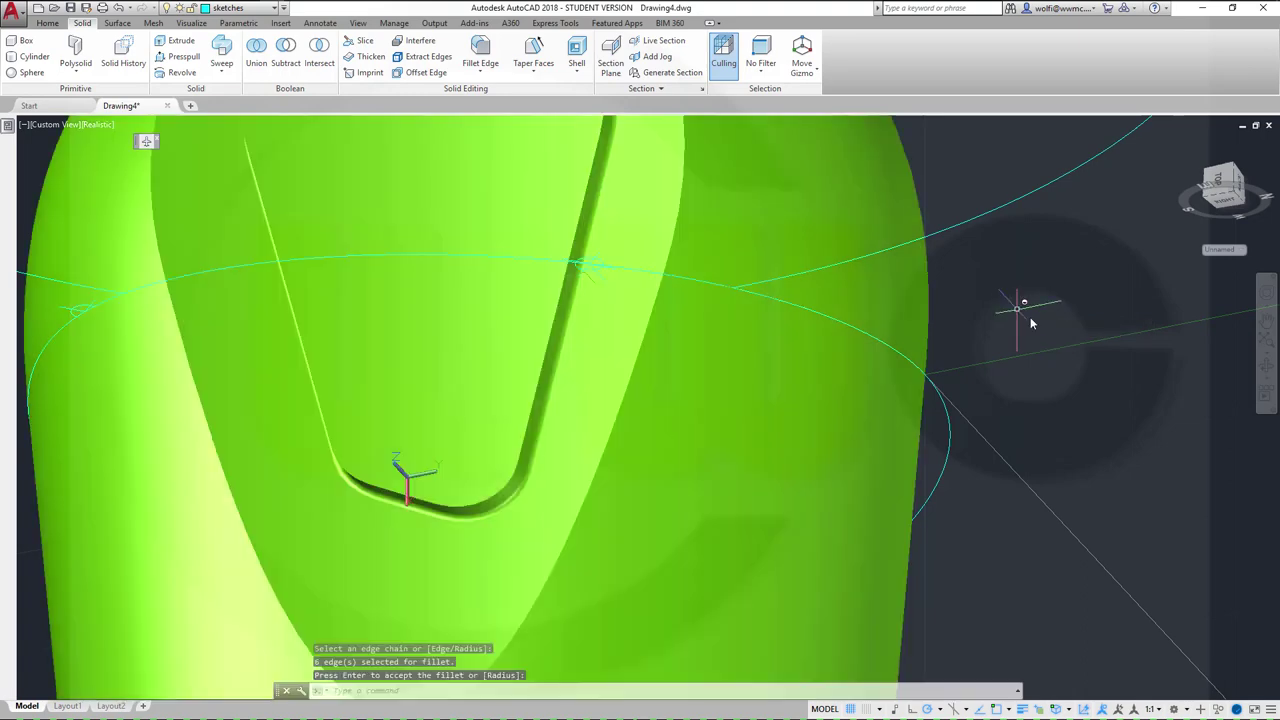
pyautogui.press('Return')
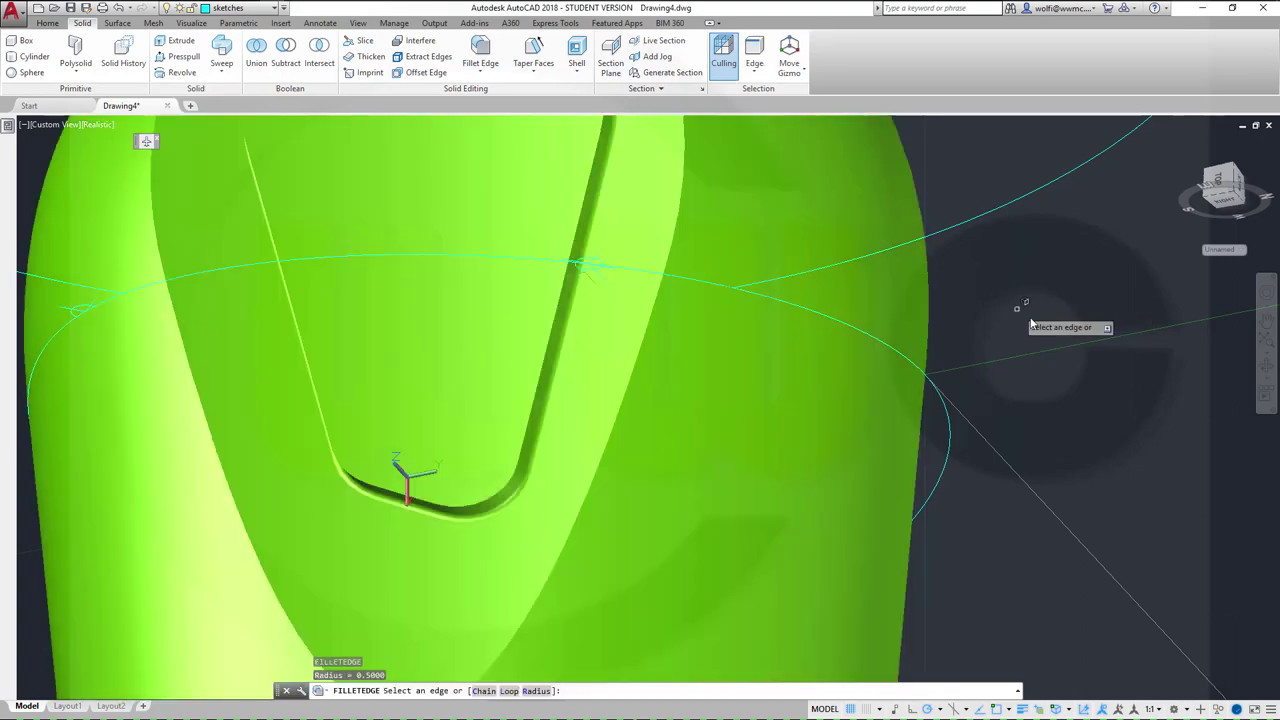
pyautogui.rightClick(1022, 312)
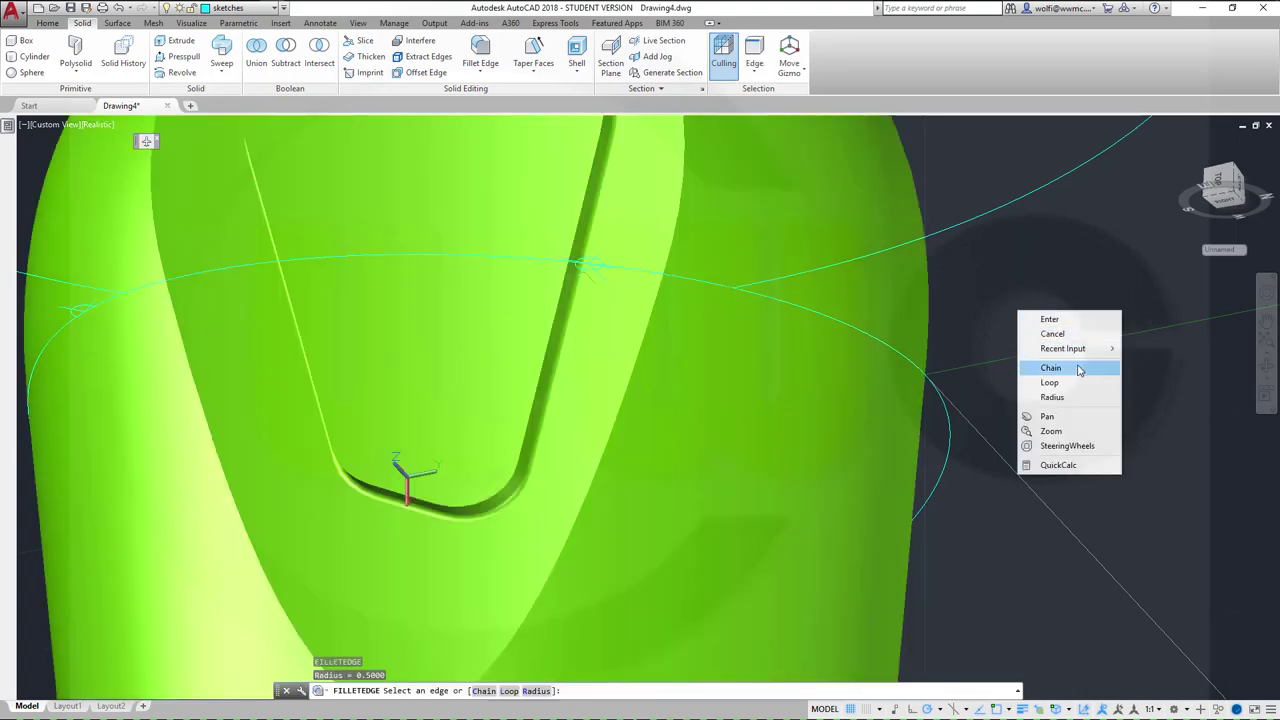
pyautogui.click(1051, 366)
pyautogui.scroll(2, 793, 383)
pyautogui.scroll(-6, 793, 383)
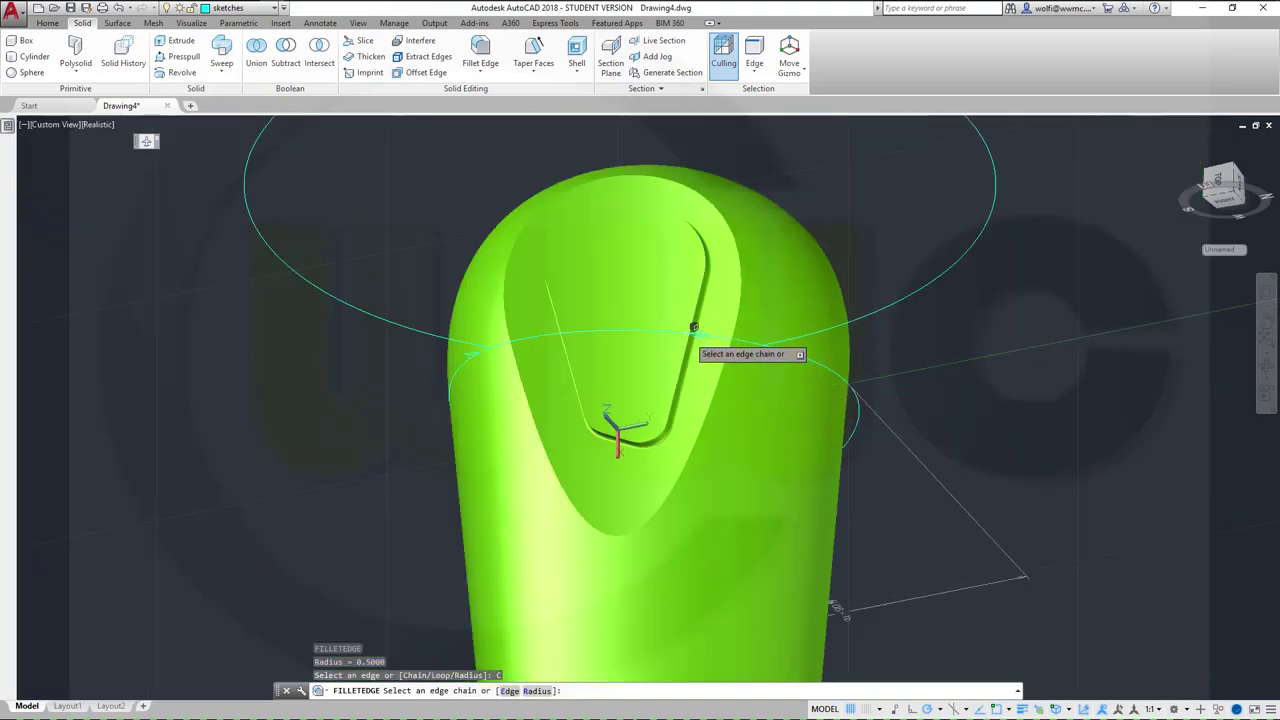
pyautogui.keyDown('shift'); pyautogui.moveTo(790, 523); pyautogui.dragTo(729, 461, button='middle'); pyautogui.keyUp('shift')
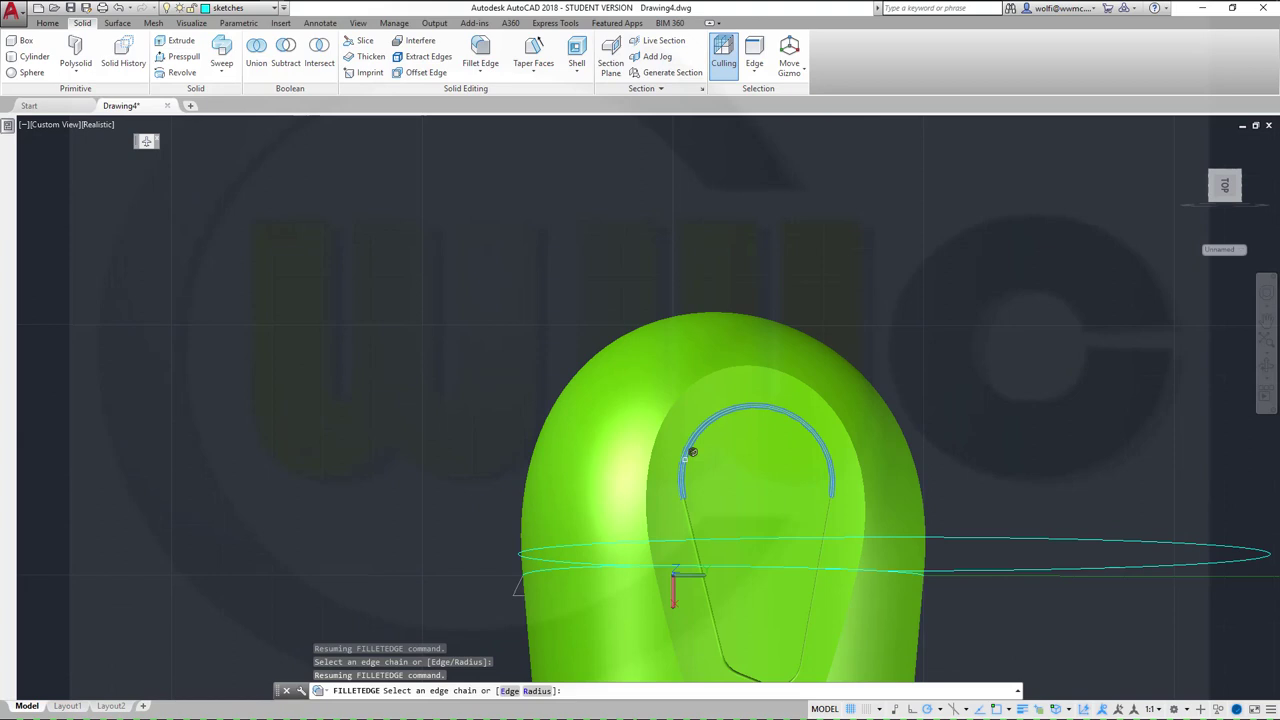
pyautogui.scroll(3, 692, 452)
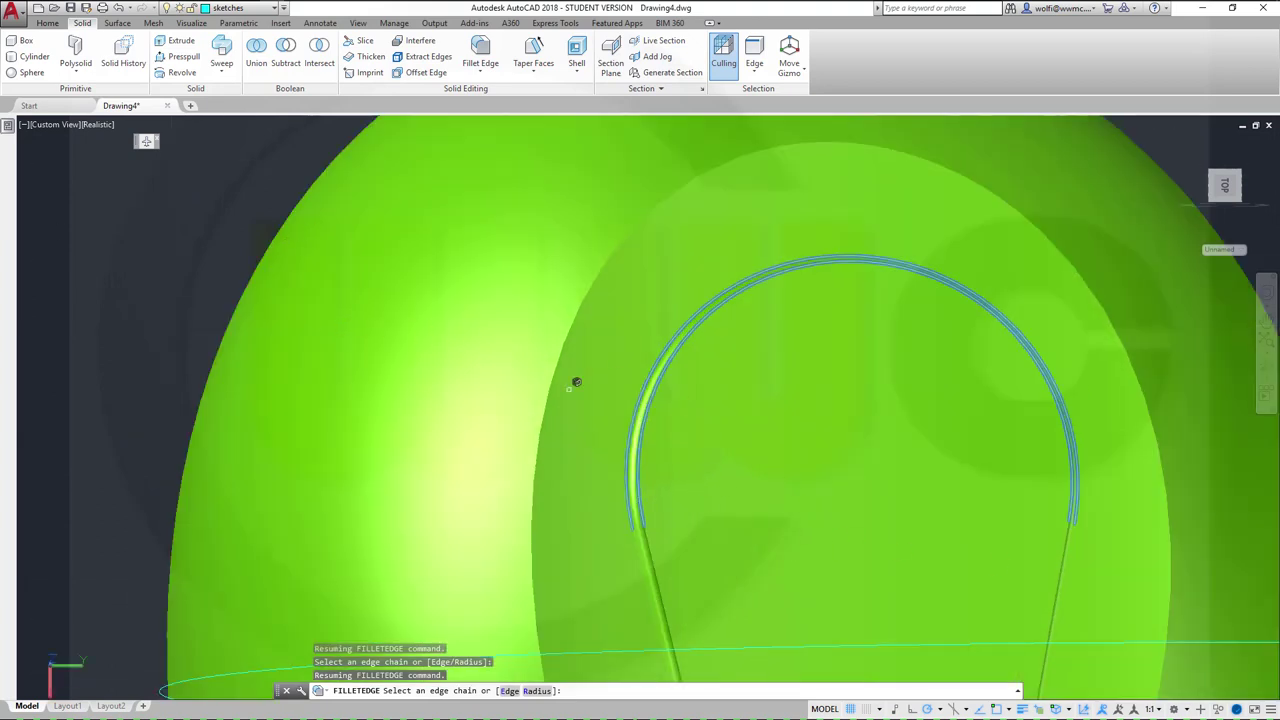
pyautogui.press('Escape')
pyautogui.press('Escape')
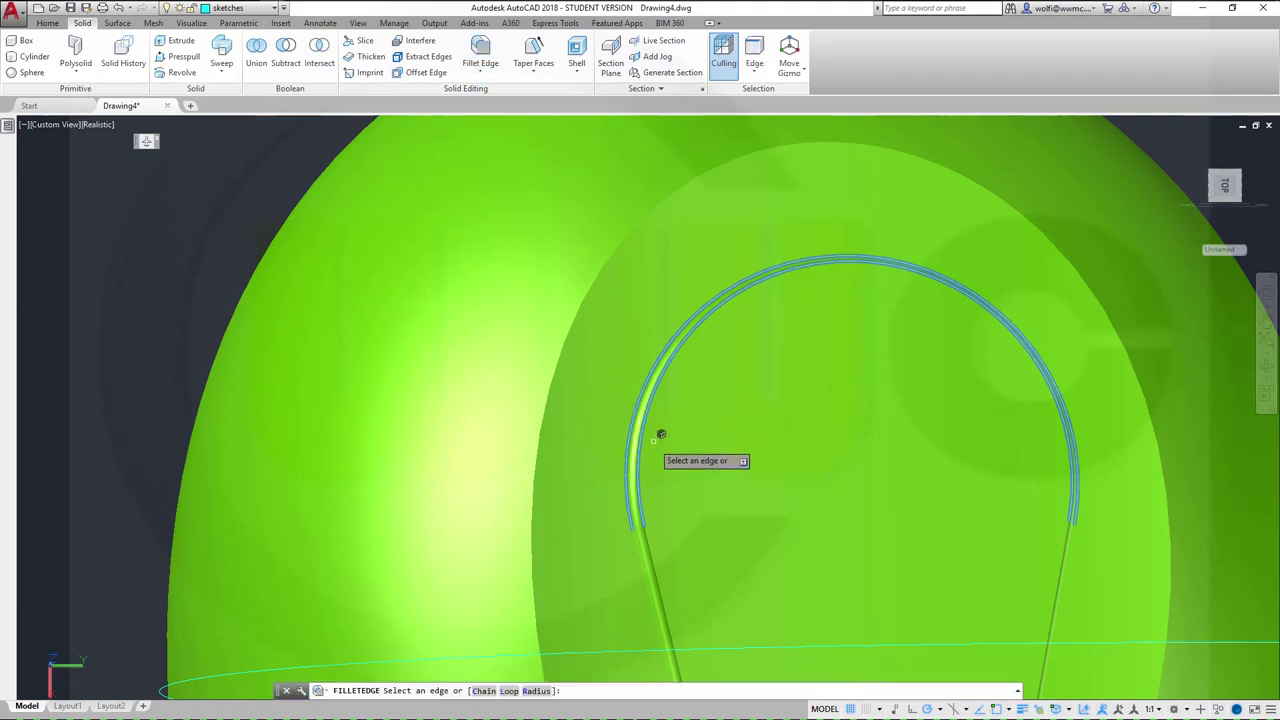
# Step: Fillet the complete inner edge loop at the floor of the loop-shaped recess, selecting its six edges individually
pyautogui.click(647, 455)
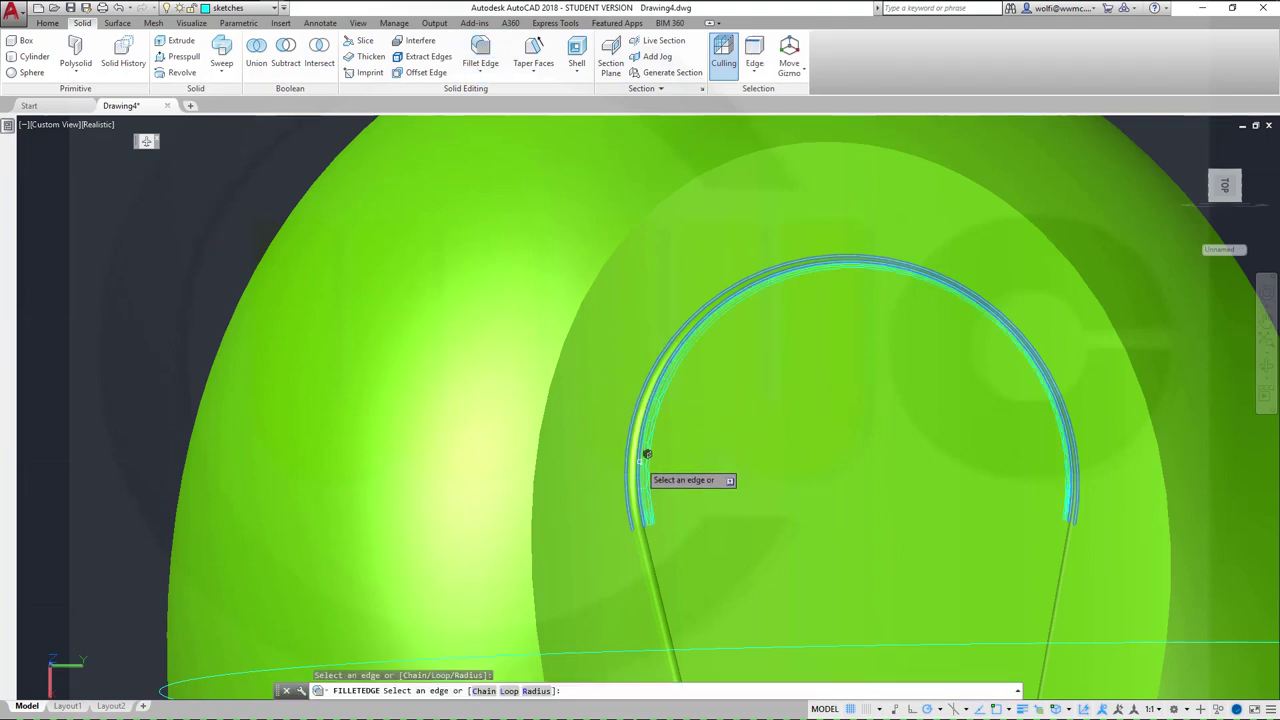
pyautogui.click(660, 550)
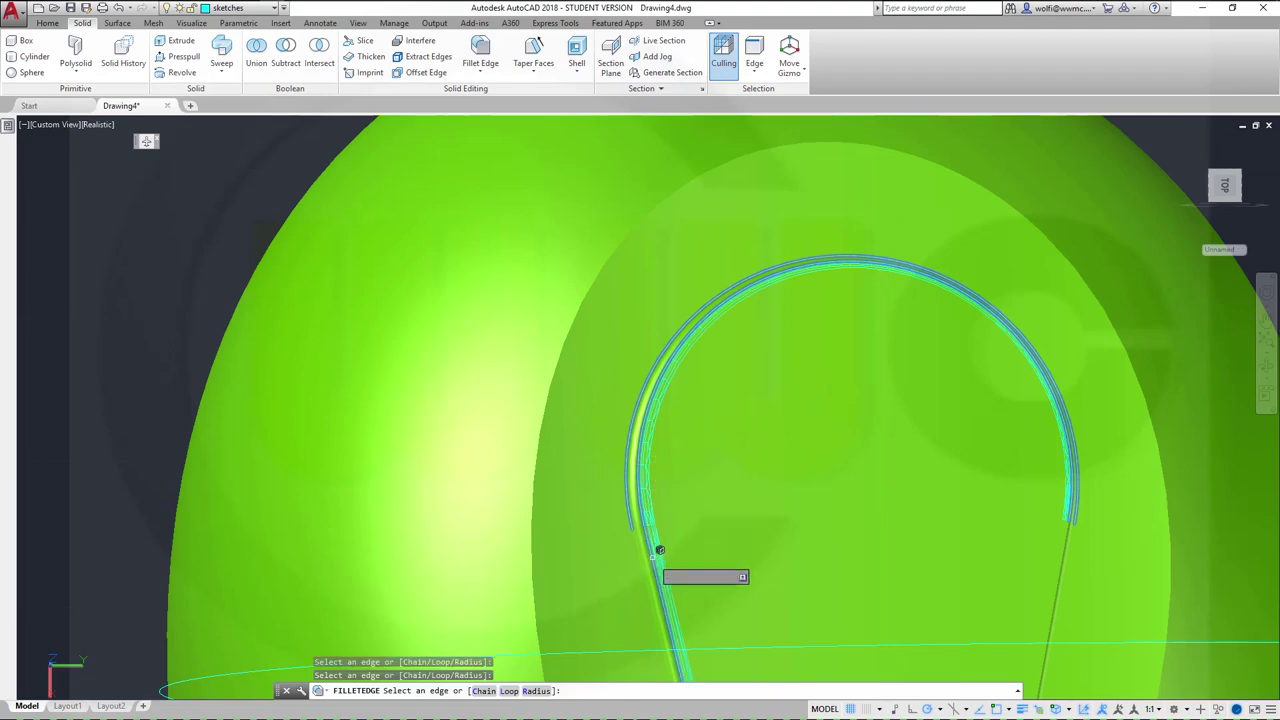
pyautogui.keyDown('shift'); pyautogui.moveTo(846, 611); pyautogui.dragTo(703, 157, button='middle'); pyautogui.keyUp('shift')
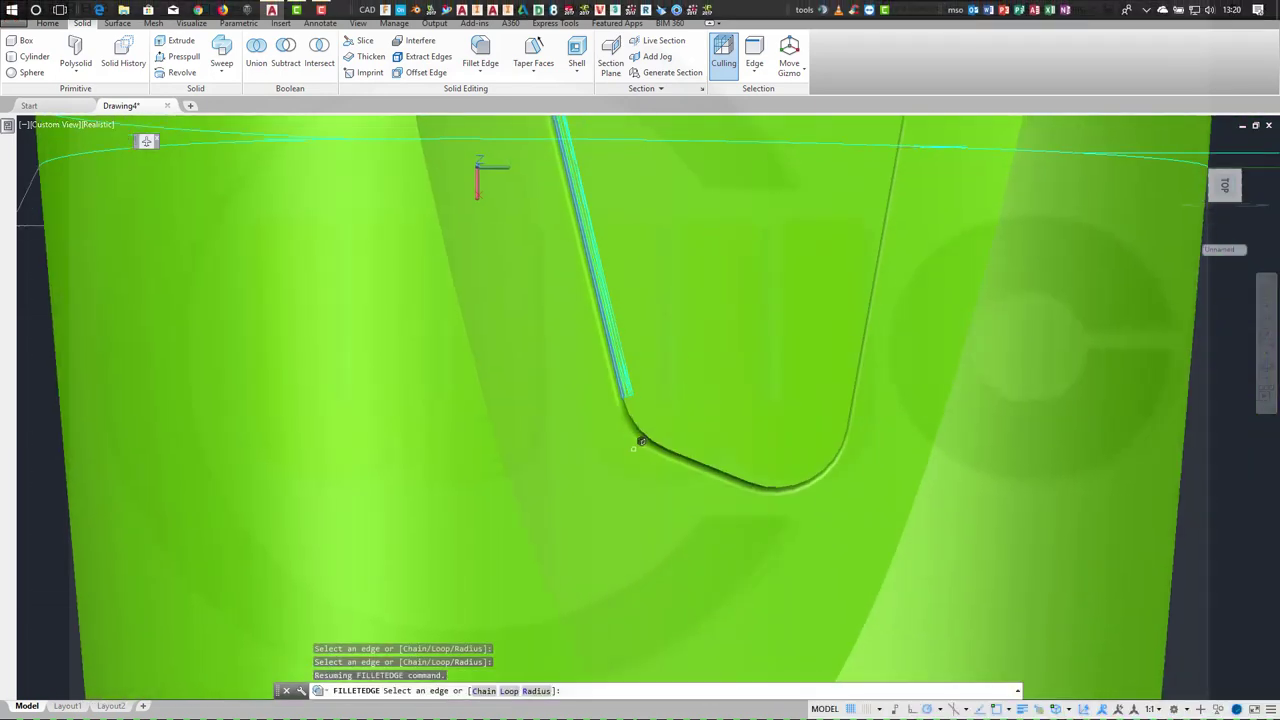
pyautogui.click(642, 407)
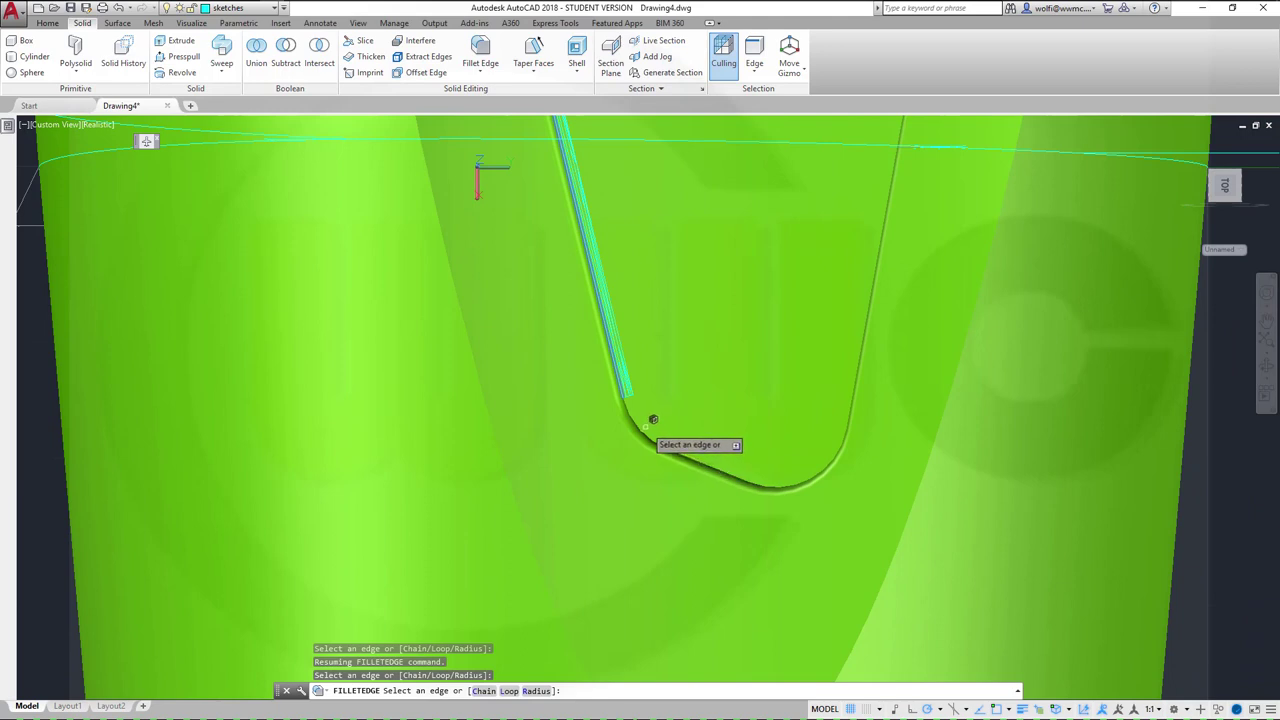
pyautogui.click(643, 417)
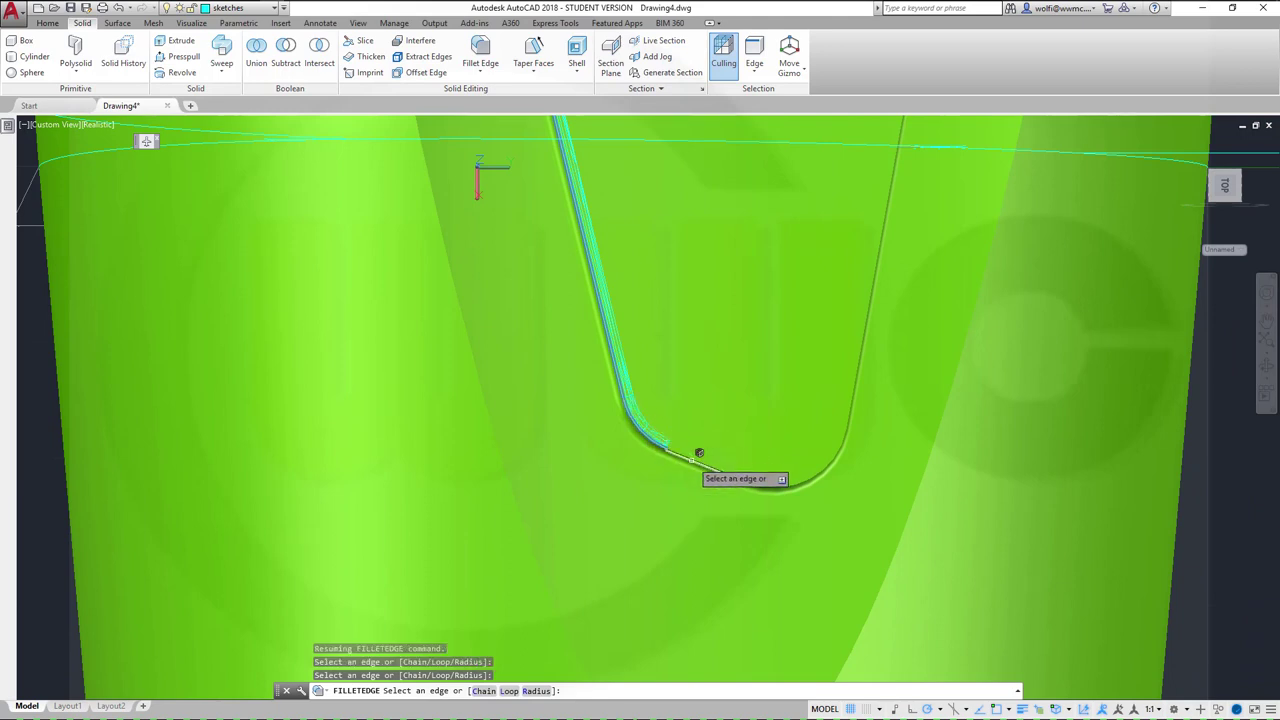
pyautogui.click(700, 458)
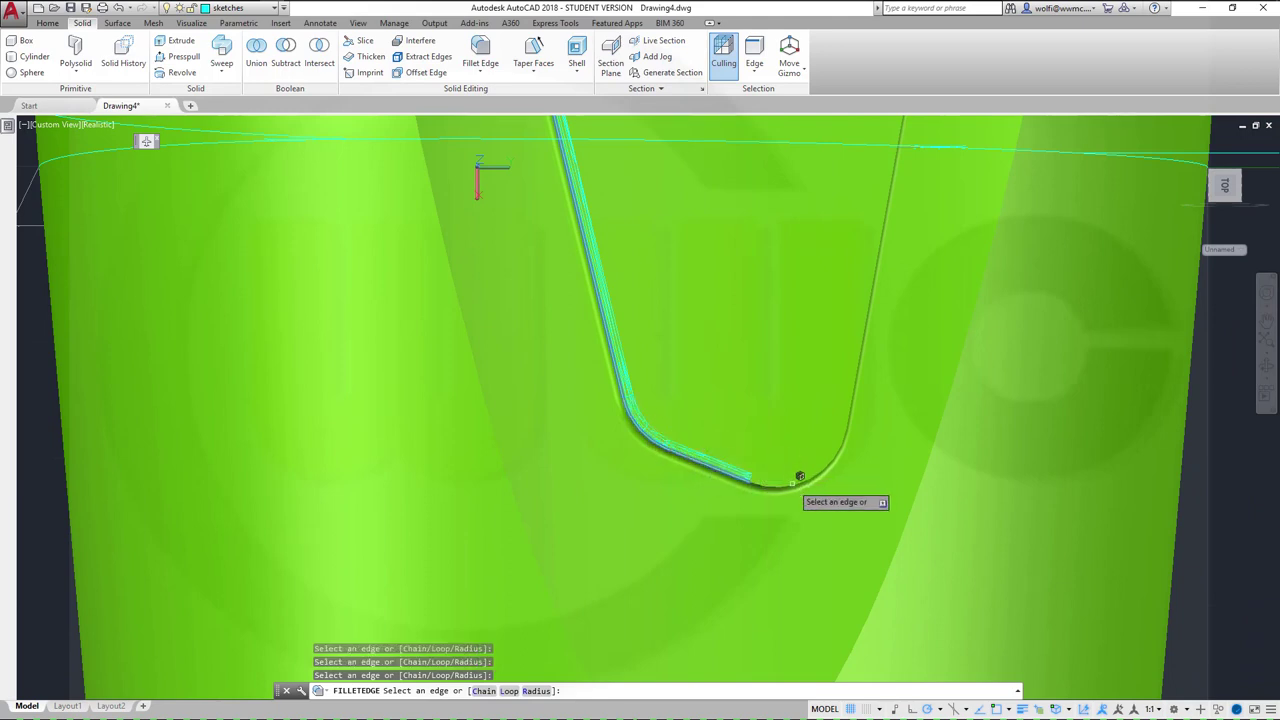
pyautogui.click(800, 478)
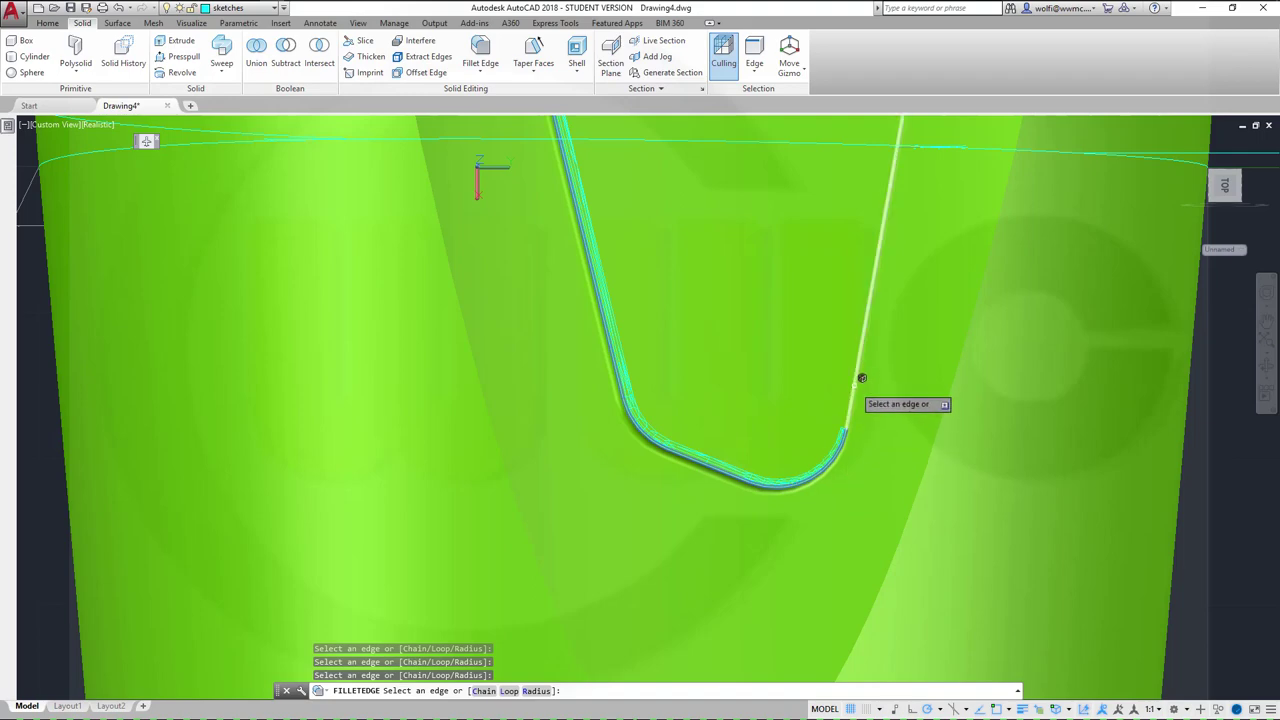
pyautogui.keyDown('shift'); pyautogui.moveTo(971, 360); pyautogui.dragTo(976, 471, button='middle'); pyautogui.keyUp('shift')
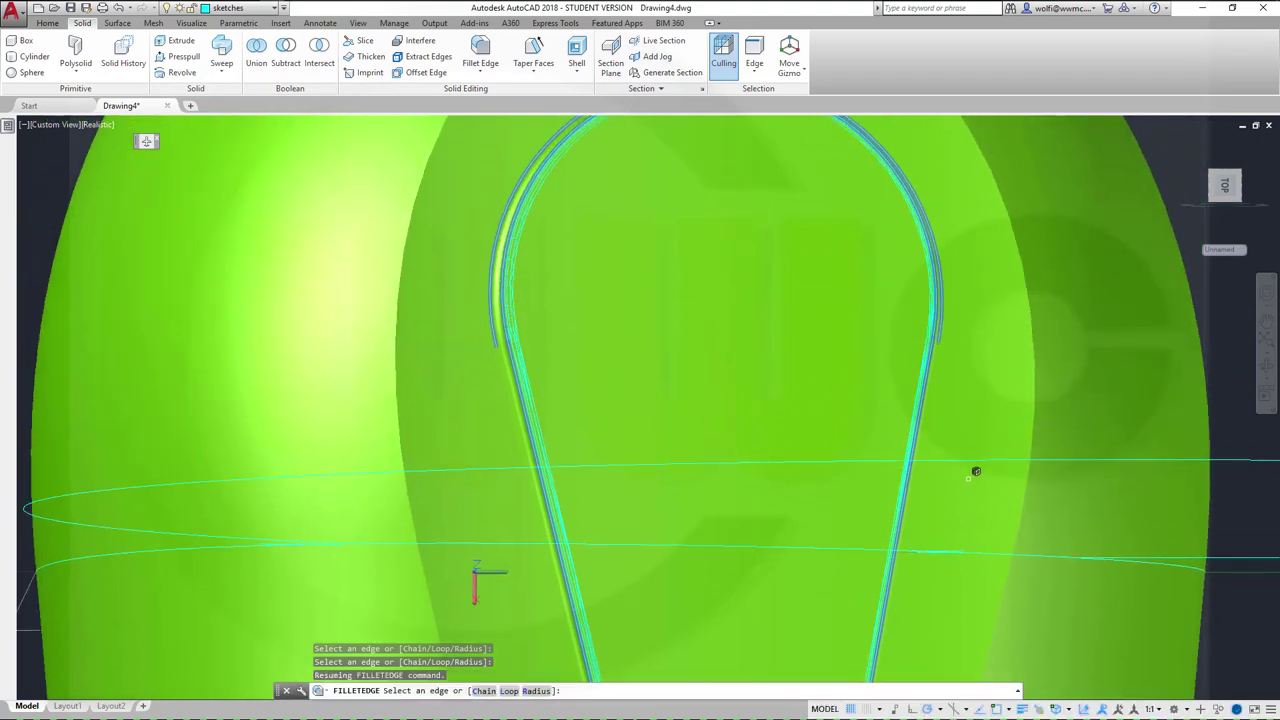
pyautogui.rightClick(1181, 268)
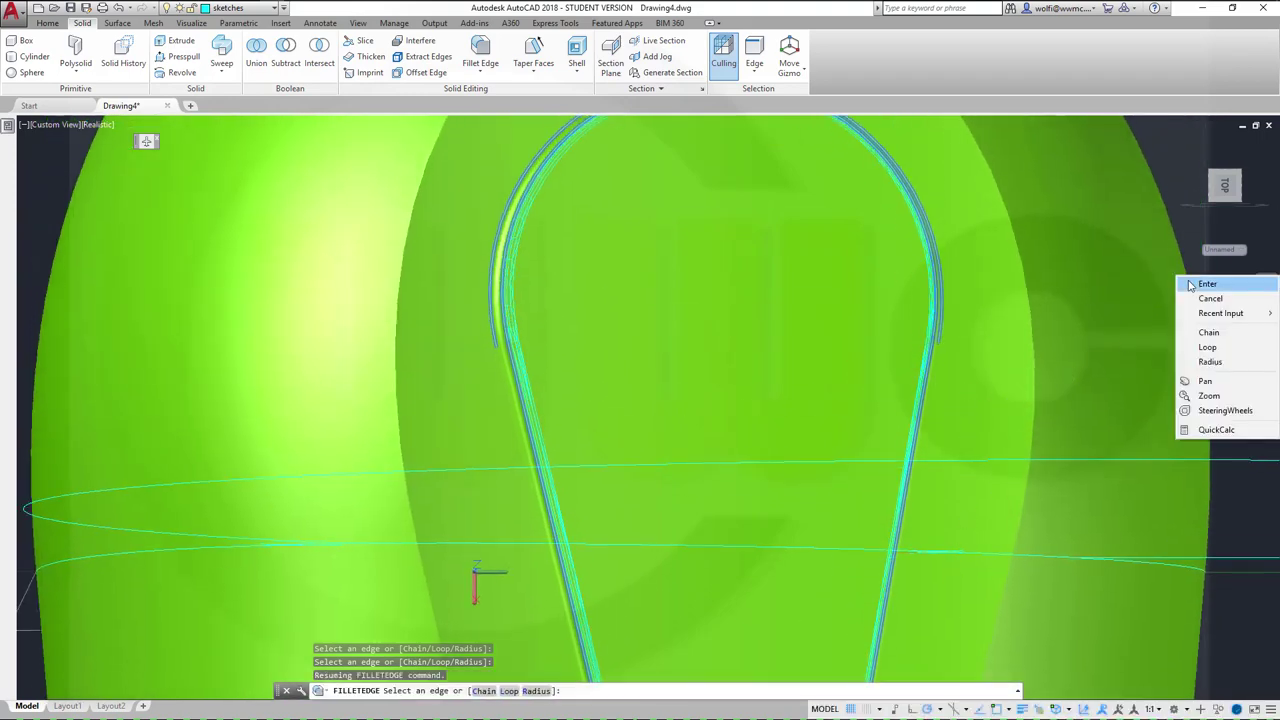
pyautogui.click(1195, 283)
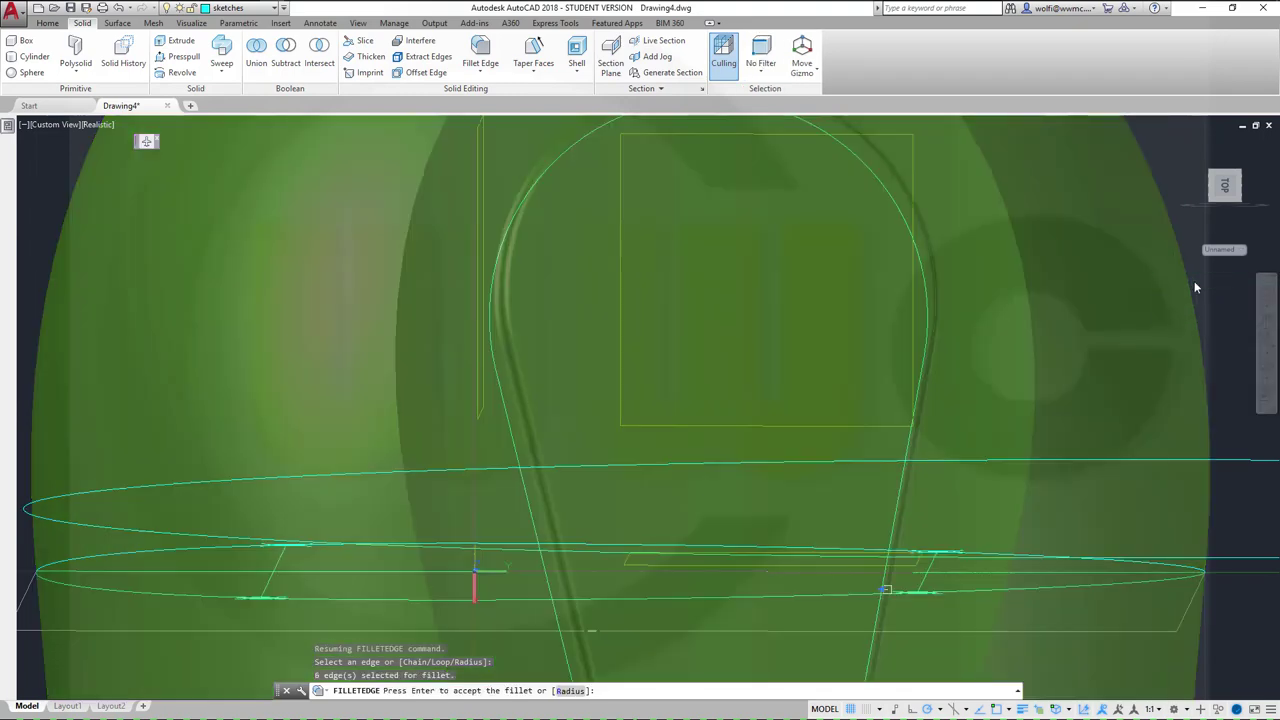
pyautogui.press('Return')
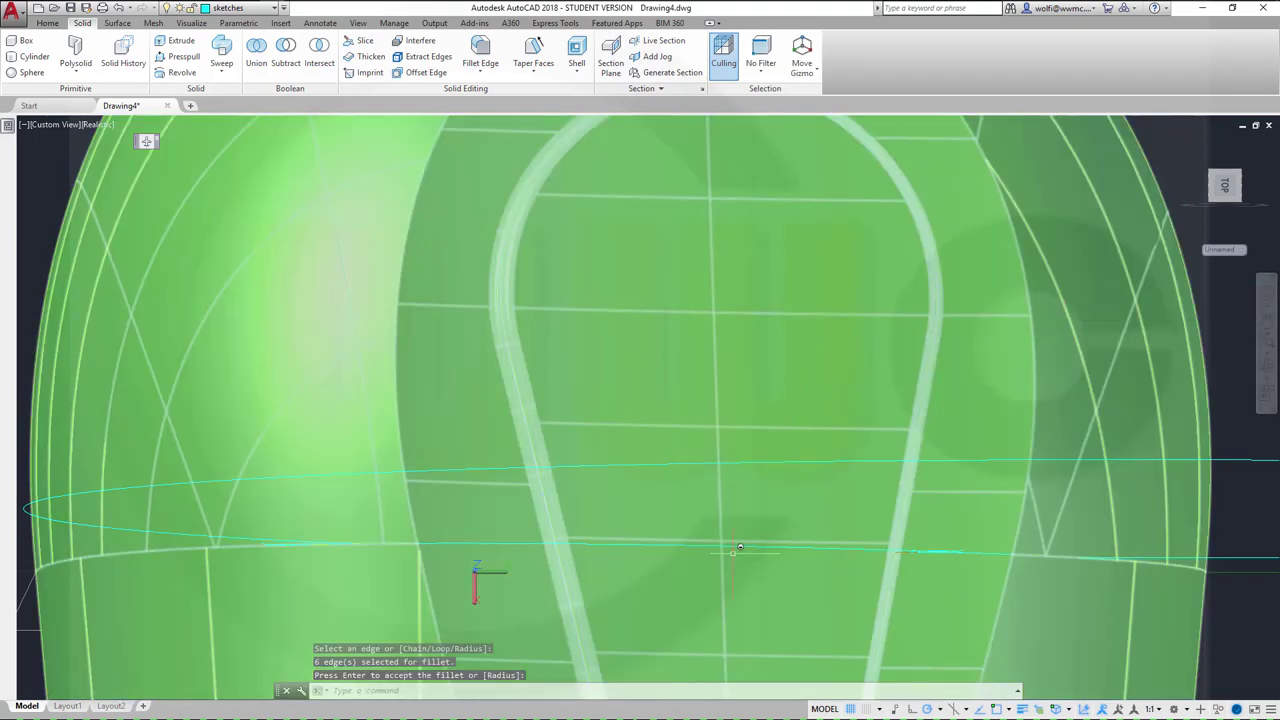
pyautogui.scroll(2, 739, 548)
pyautogui.scroll(-6, 800, 514)
pyautogui.keyDown('shift'); pyautogui.moveTo(811, 475); pyautogui.dragTo(772, 444, button='middle'); pyautogui.keyUp('shift')
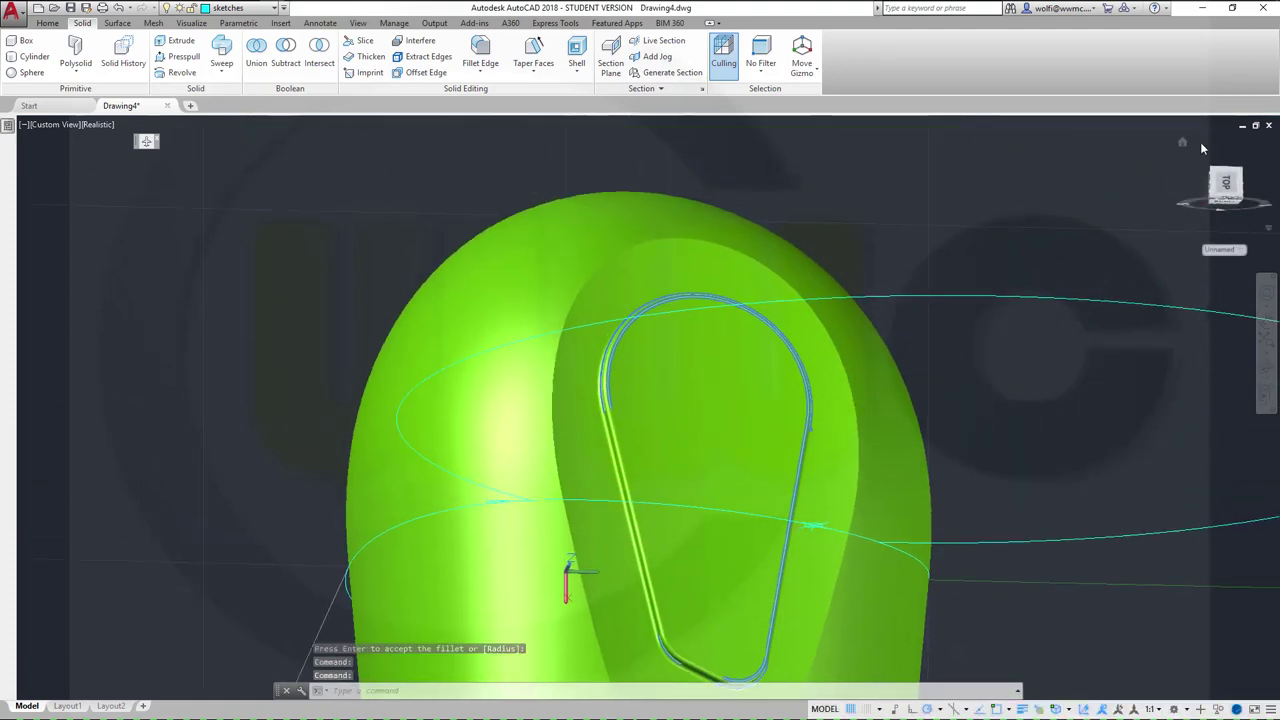
pyautogui.click(1242, 127)
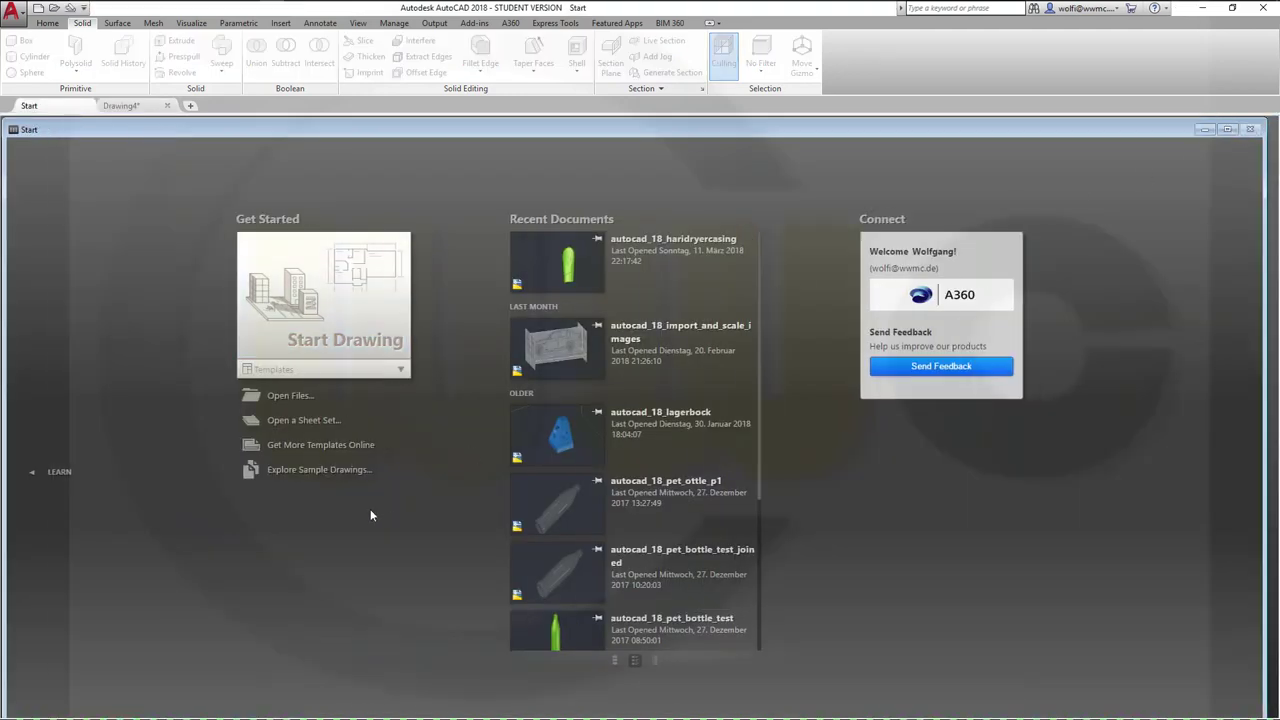
pyautogui.click(121, 106)
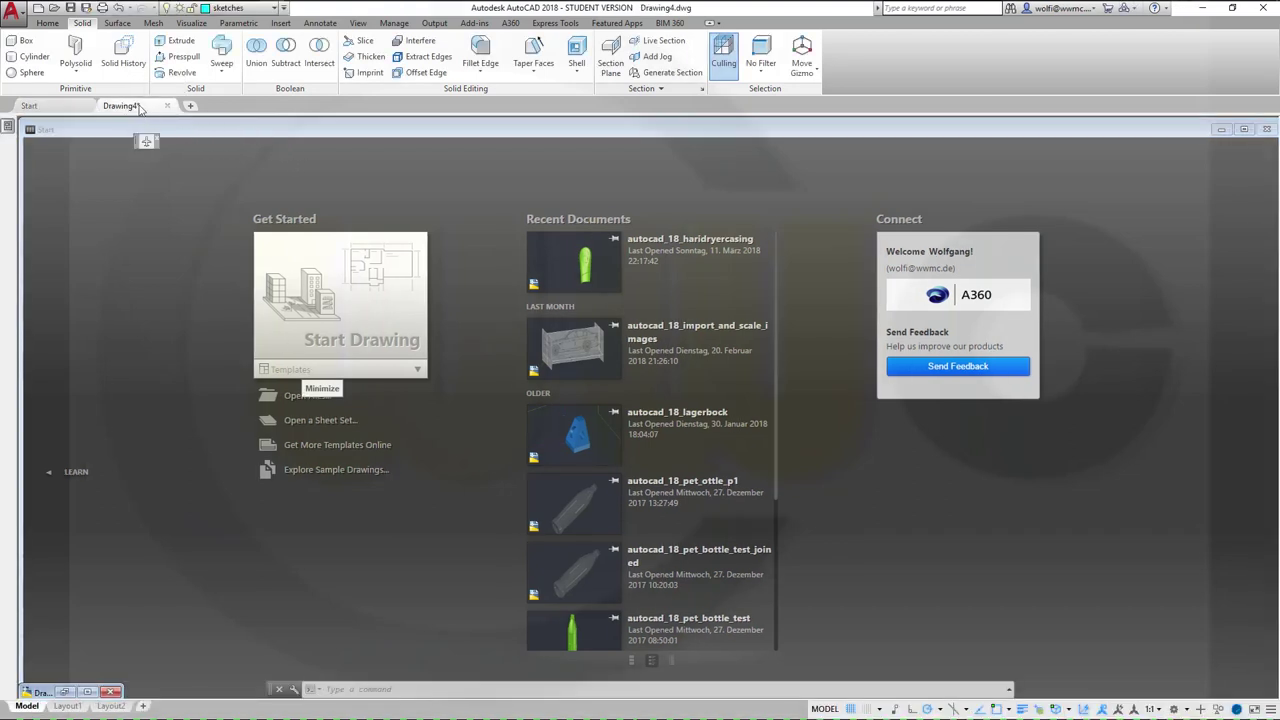
pyautogui.click(86, 693)
# Step: Regenerate the drawing to refresh the display of the recess edges
pyautogui.keyDown('shift'); pyautogui.moveTo(758, 432); pyautogui.dragTo(770, 428, button='middle'); pyautogui.keyUp('shift')
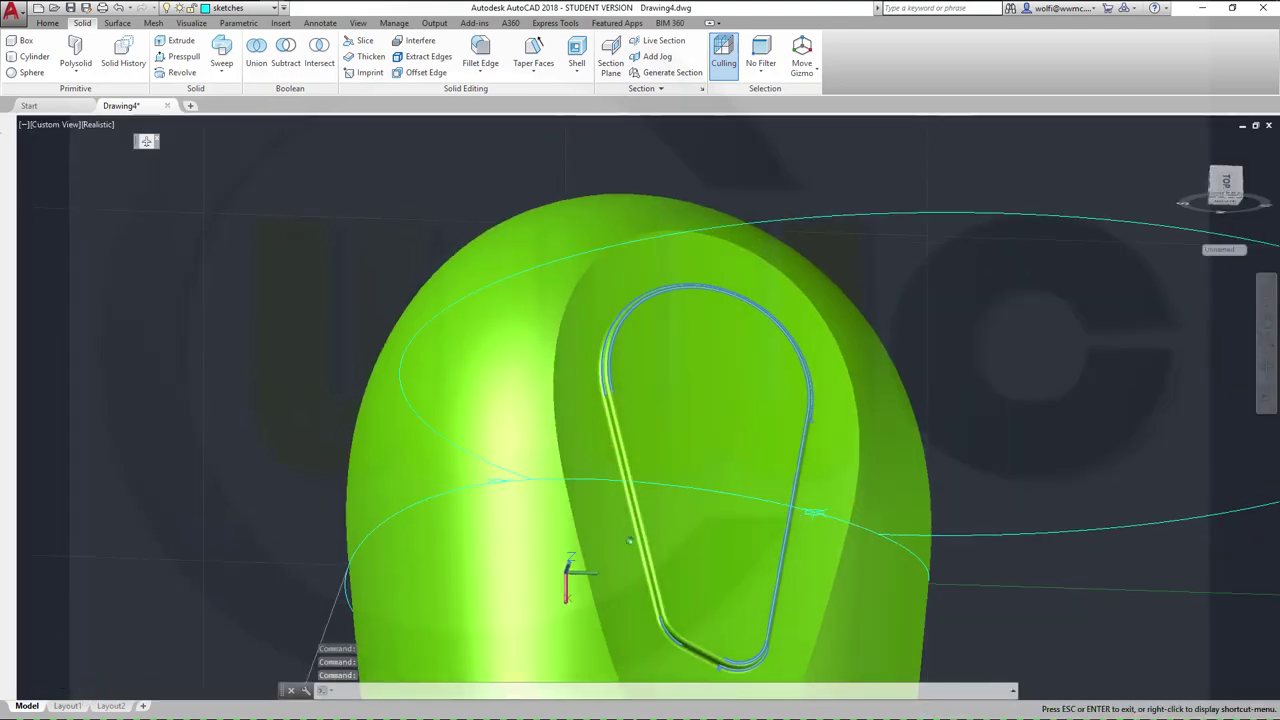
pyautogui.write('gen')
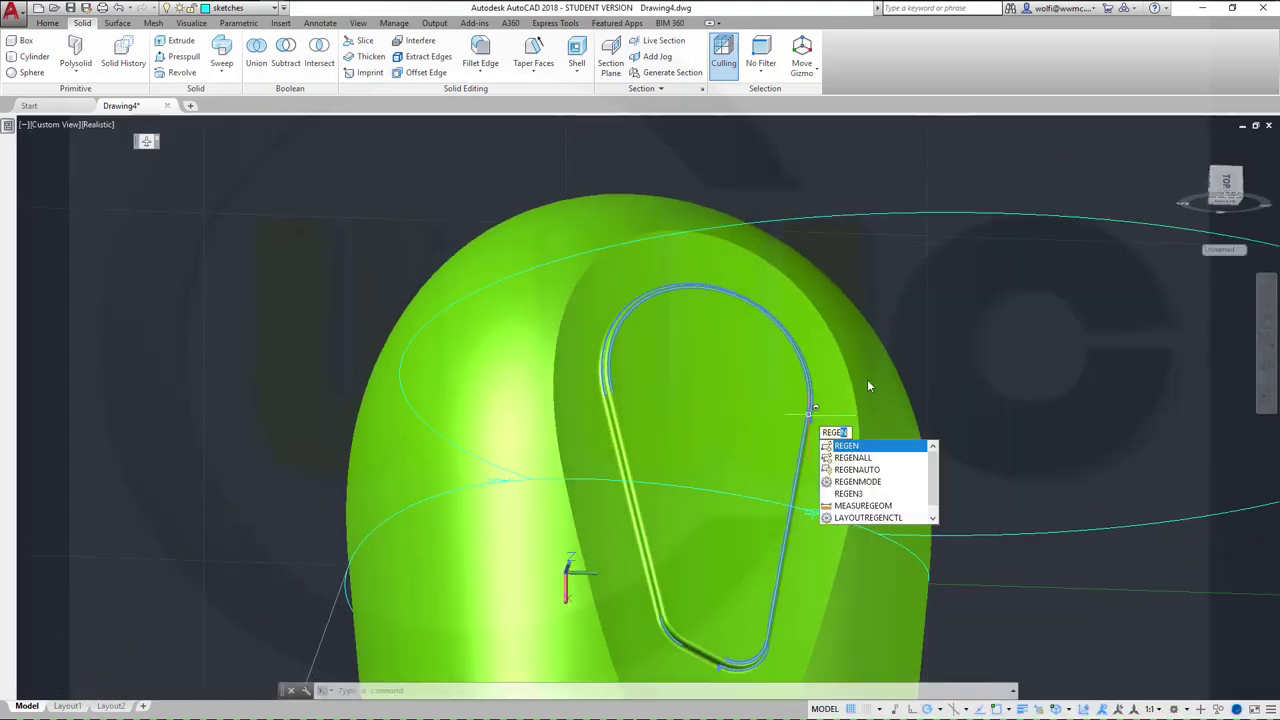
pyautogui.press('Return')
pyautogui.keyDown('shift'); pyautogui.moveTo(881, 405); pyautogui.dragTo(840, 437, button='middle'); pyautogui.keyUp('shift')
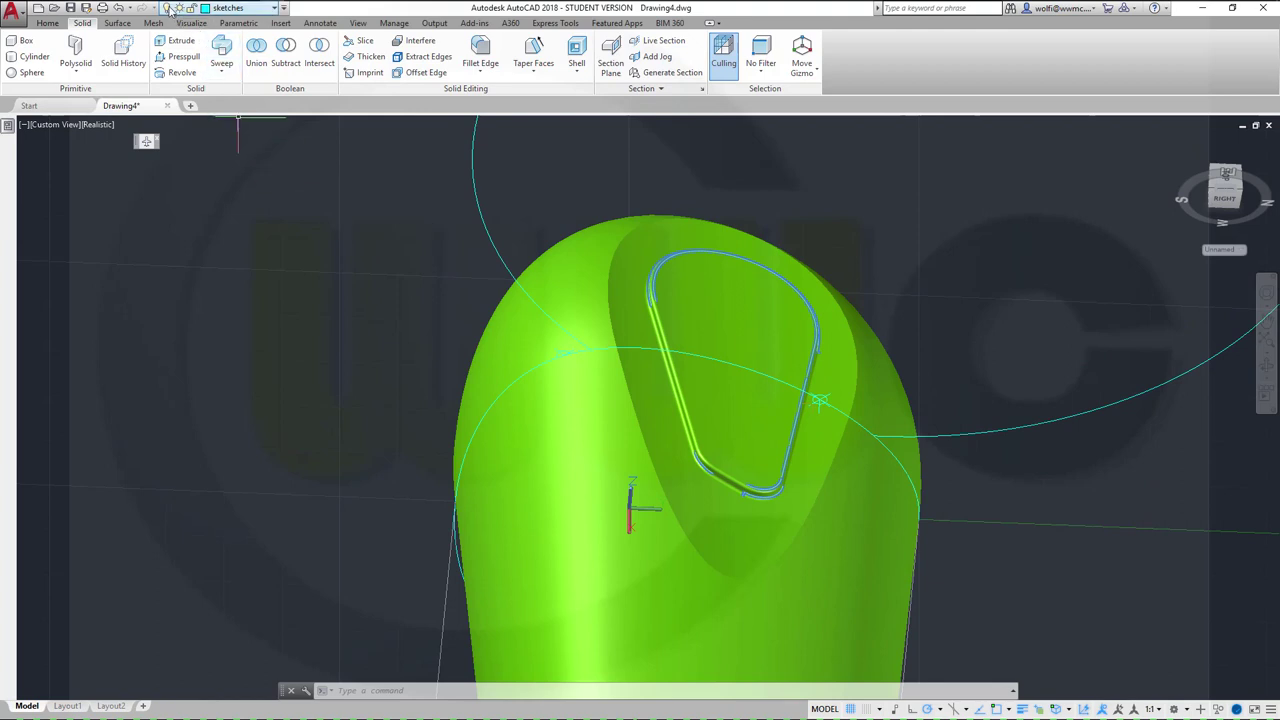
# Step: Make the surfaces layer current, switch its visibility off and switch it back on
pyautogui.click(168, 10)
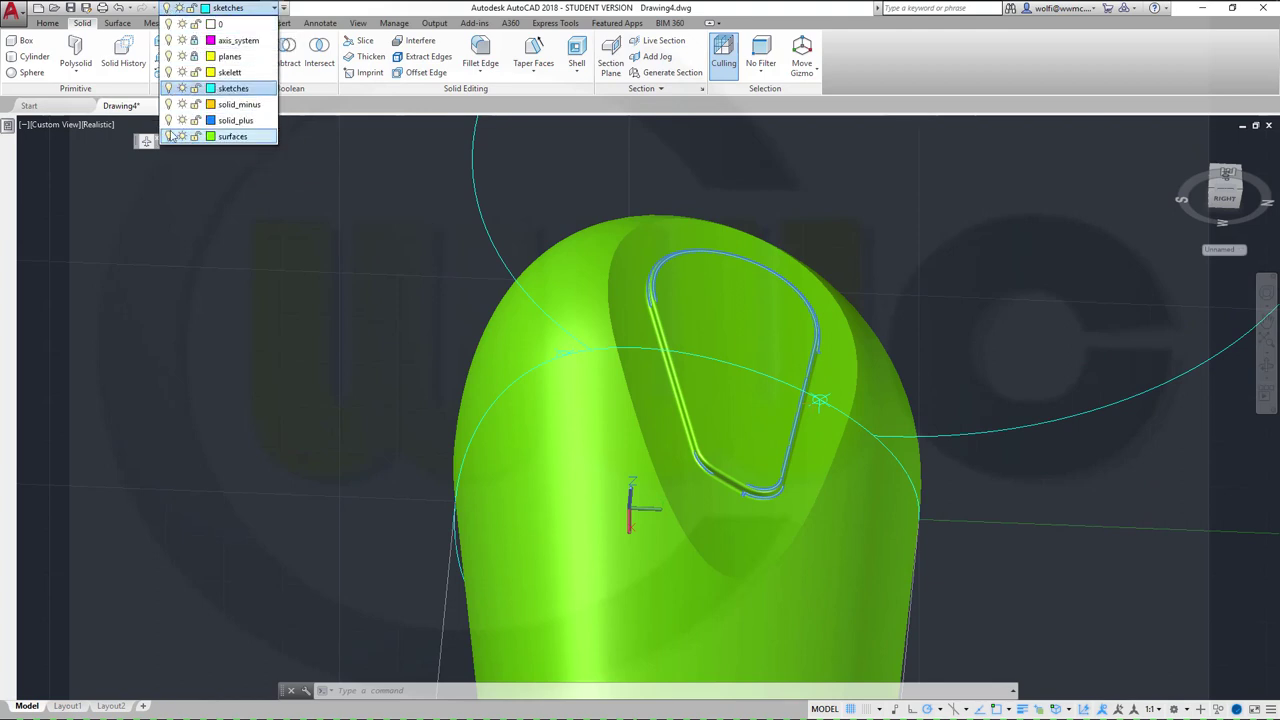
pyautogui.click(230, 136)
pyautogui.click(168, 11)
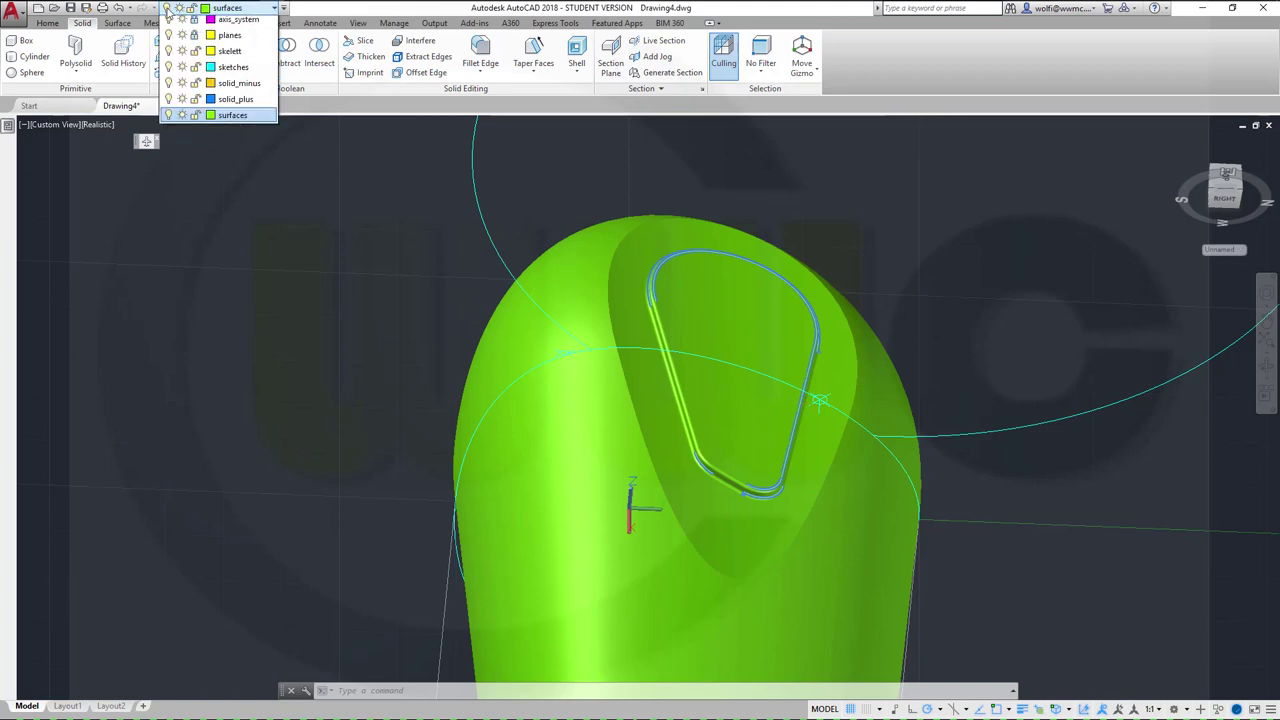
pyautogui.click(168, 136)
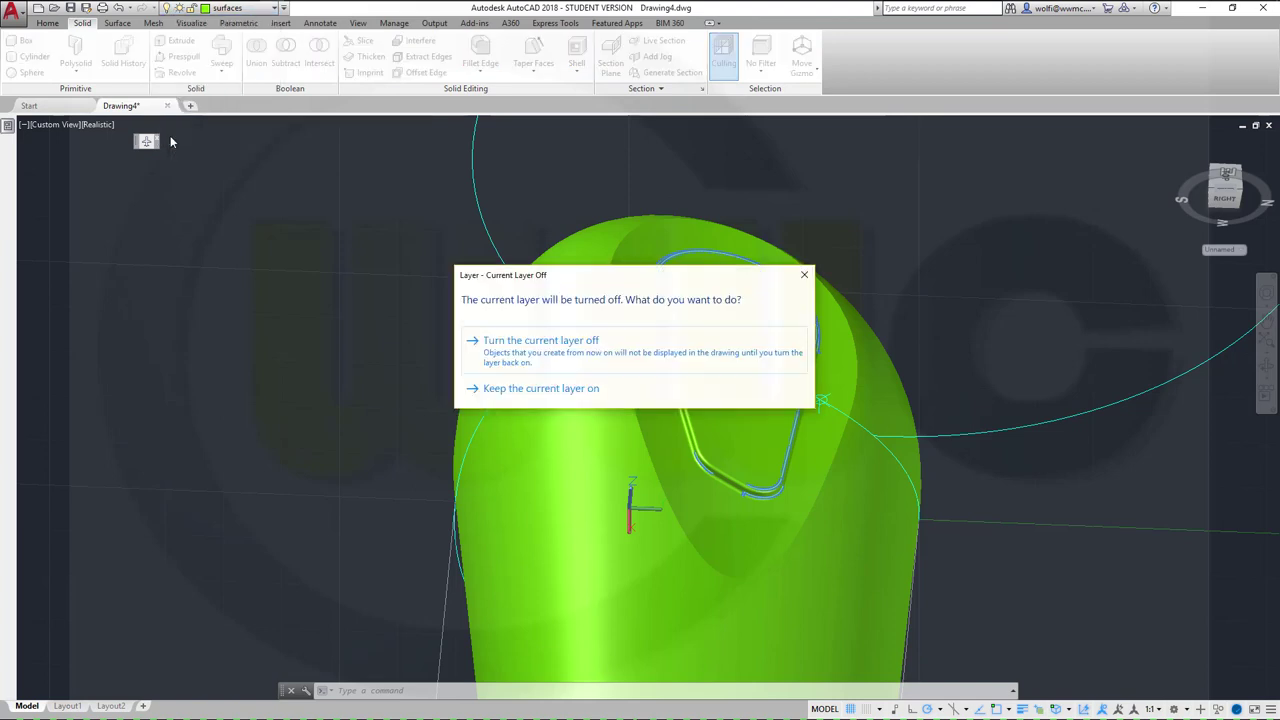
pyautogui.click(504, 355)
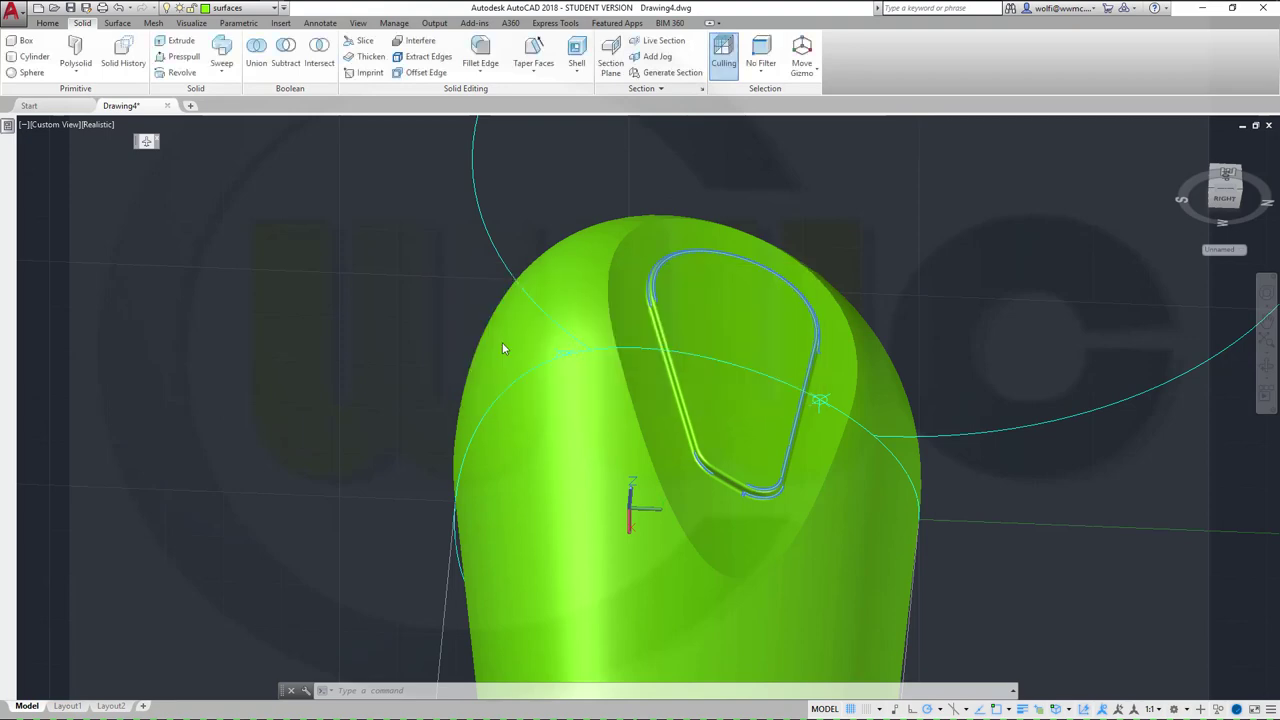
pyautogui.click(168, 13)
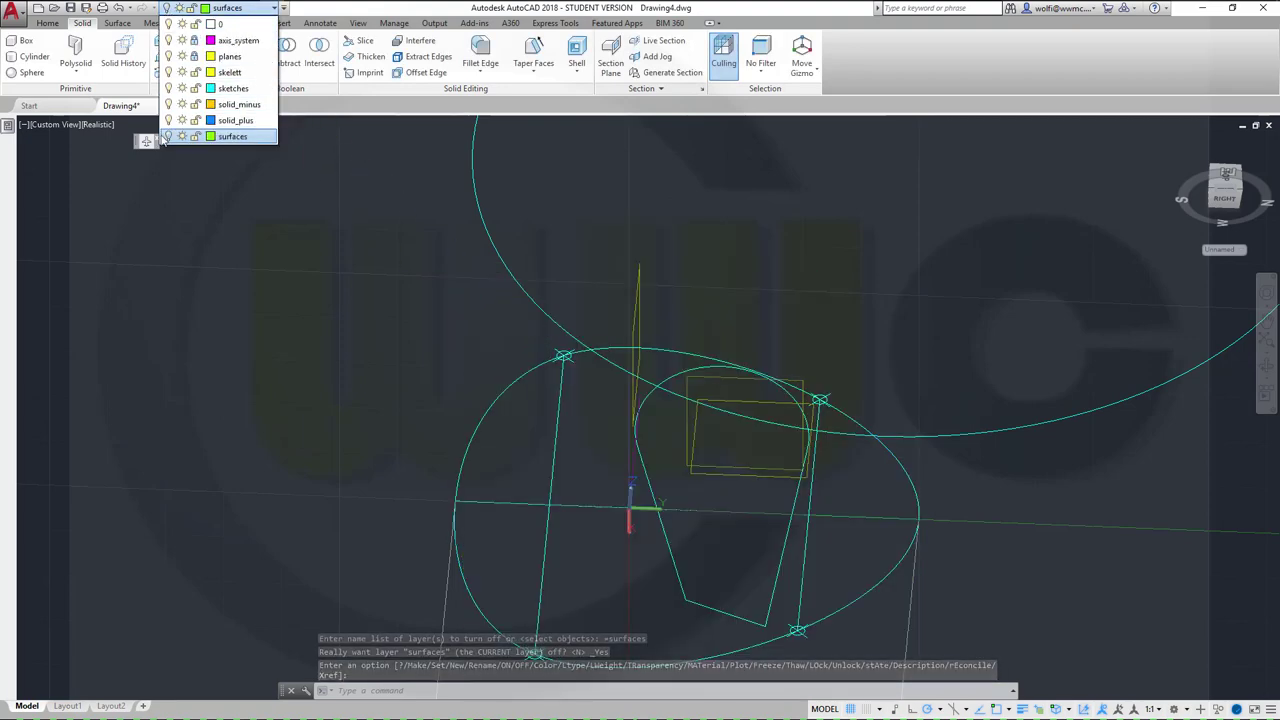
pyautogui.click(168, 137)
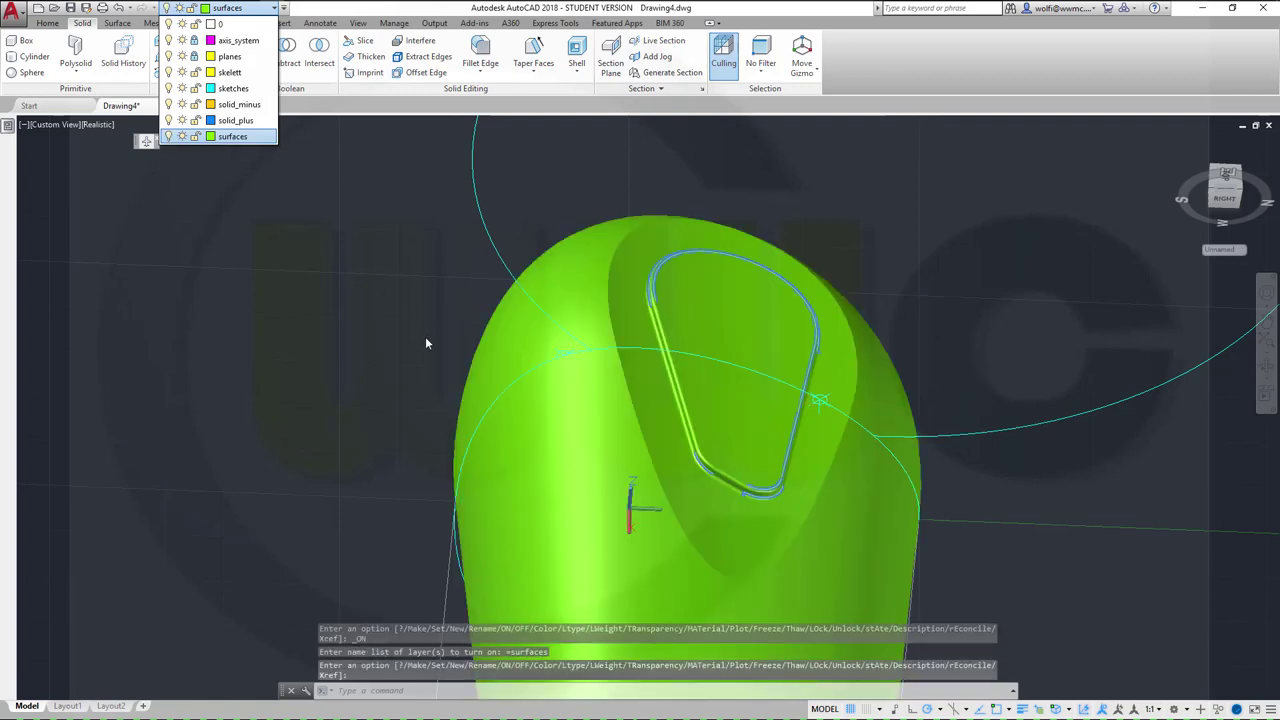
# Step: Select the green surface body and release it again to clear the leftover edge highlighting around the recess
pyautogui.keyDown('shift'); pyautogui.moveTo(670, 340); pyautogui.dragTo(1096, 470, button='middle'); pyautogui.keyUp('shift')
pyautogui.press('Return')
pyautogui.scroll(3, 993, 432)
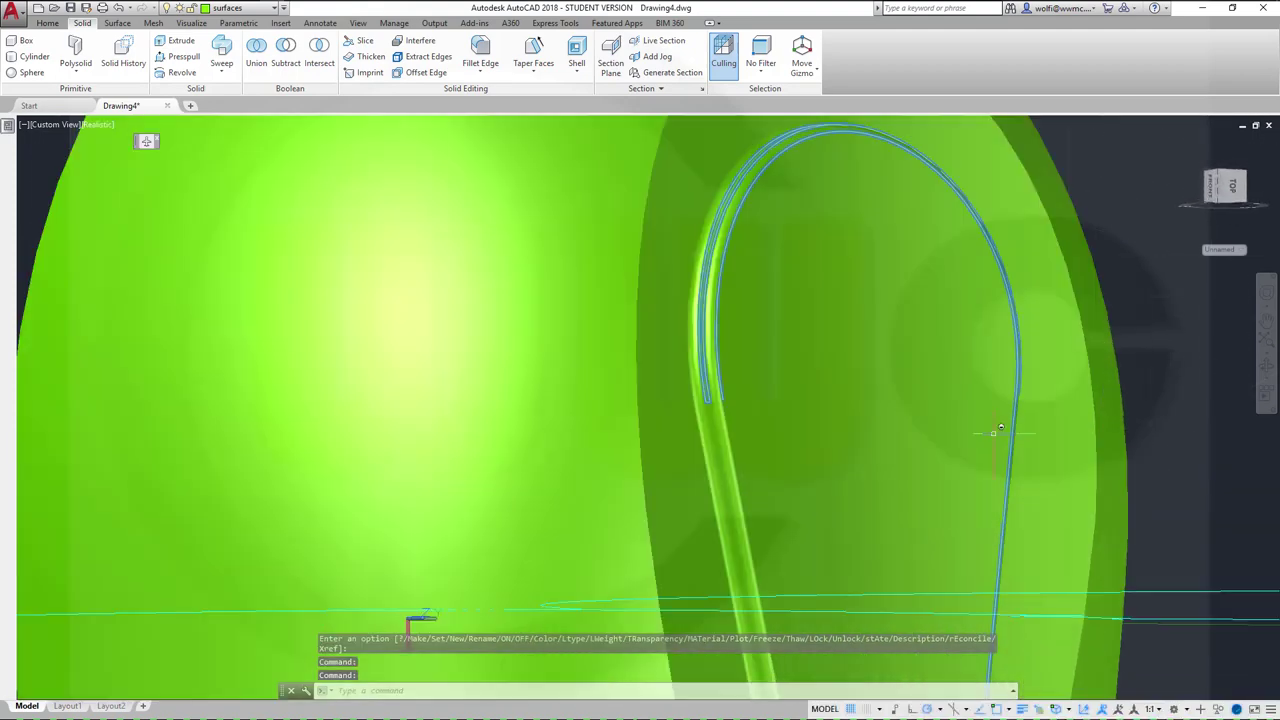
pyautogui.scroll(-6, 830, 388)
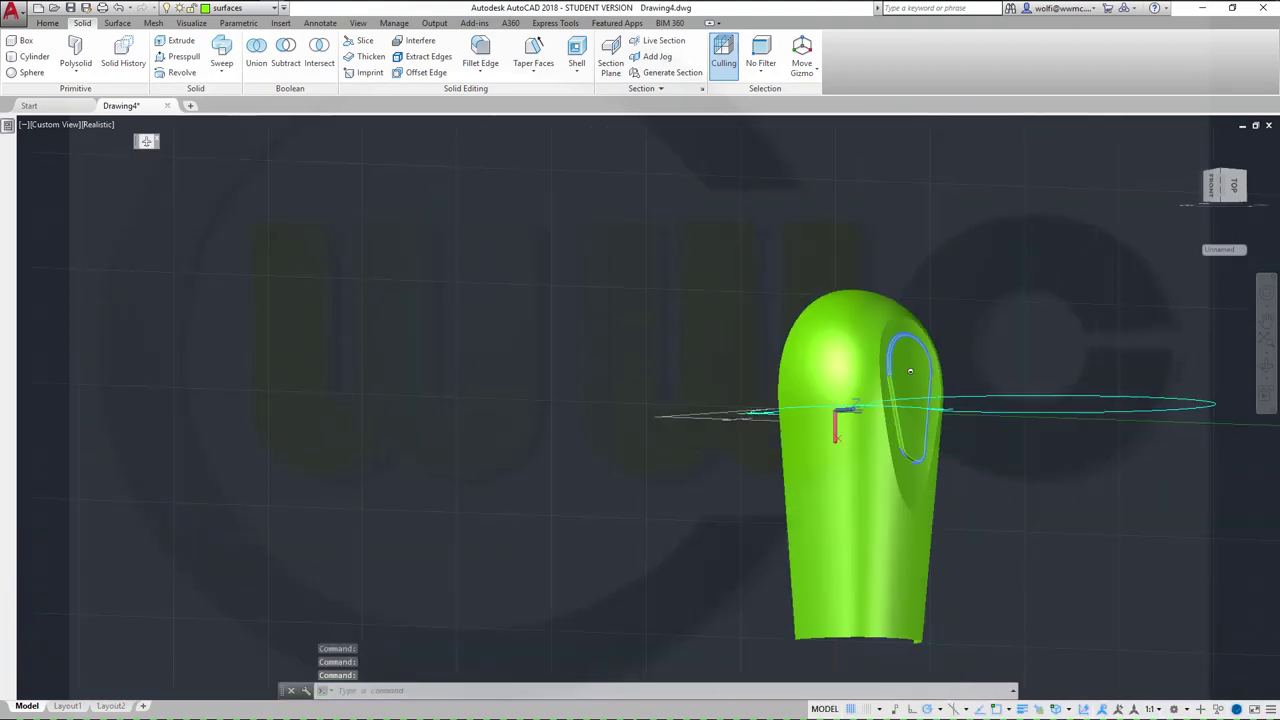
pyautogui.keyDown('shift'); pyautogui.moveTo(910, 371); pyautogui.dragTo(457, 392, button='middle'); pyautogui.keyUp('shift')
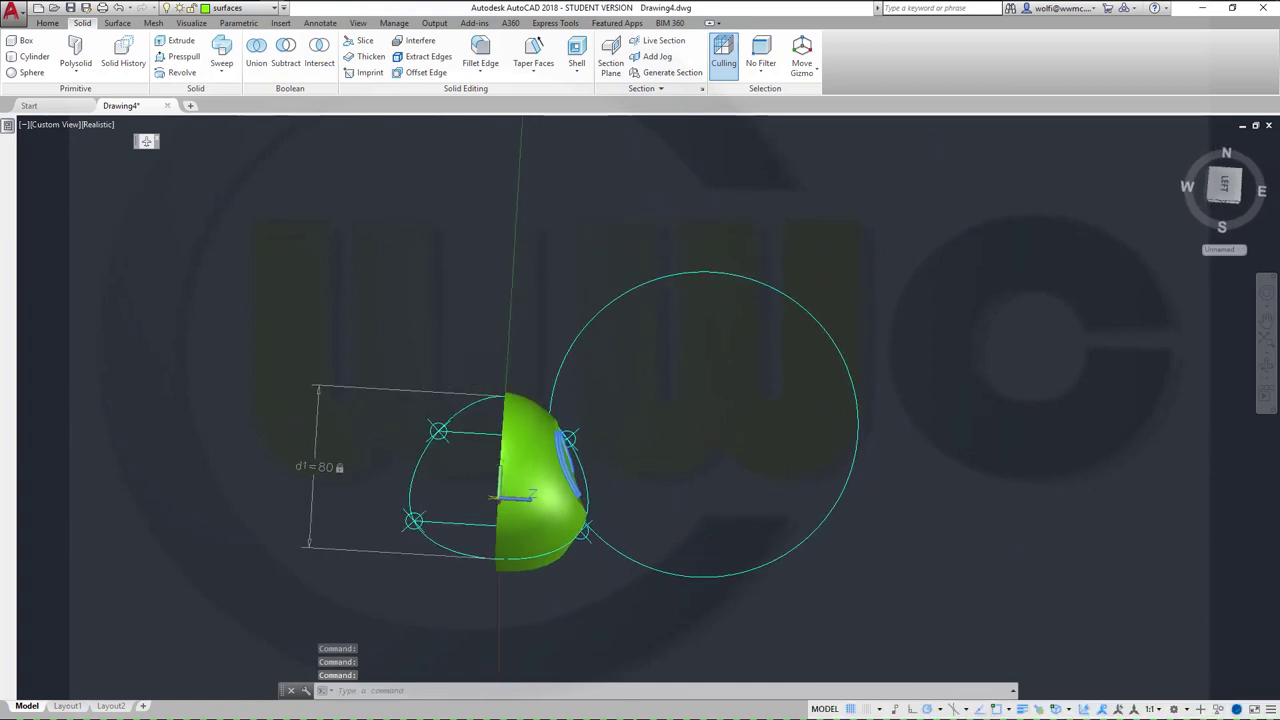
pyautogui.keyDown('shift'); pyautogui.moveTo(505, 495); pyautogui.dragTo(600, 563, button='middle'); pyautogui.keyUp('shift')
pyautogui.scroll(2, 600, 563)
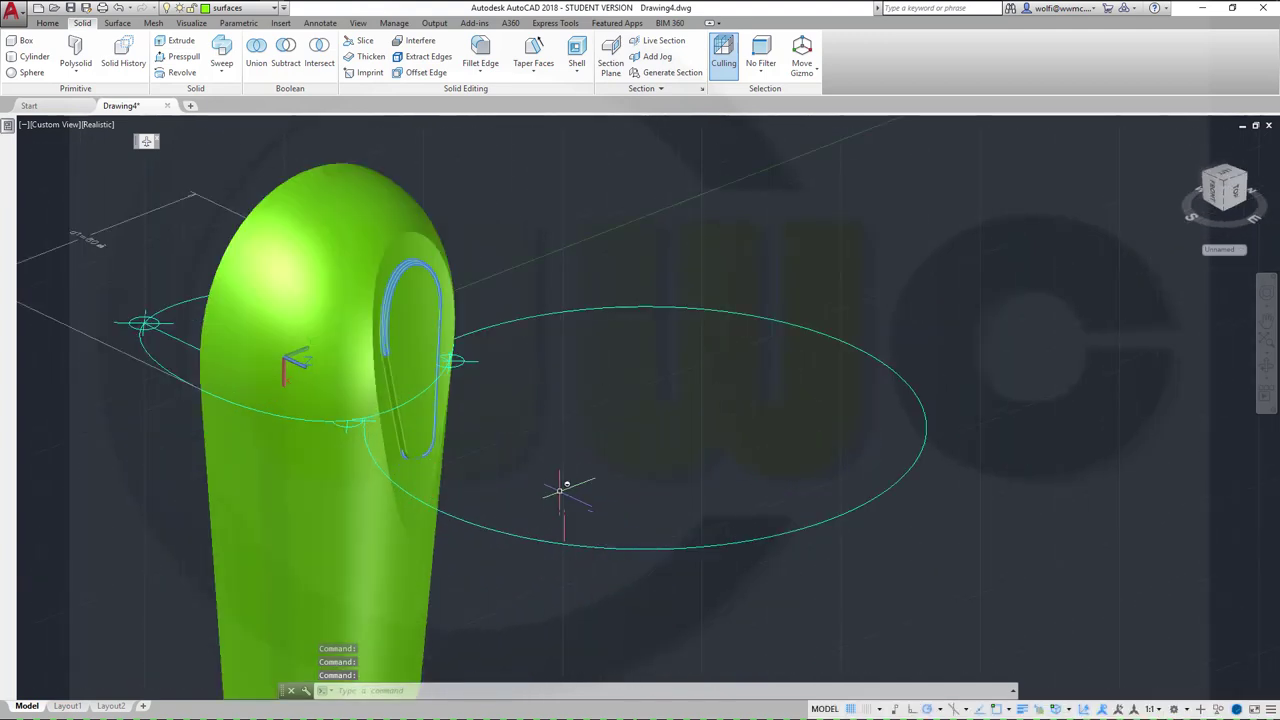
pyautogui.moveTo(560, 490); pyautogui.dragTo(677, 449, button='middle')
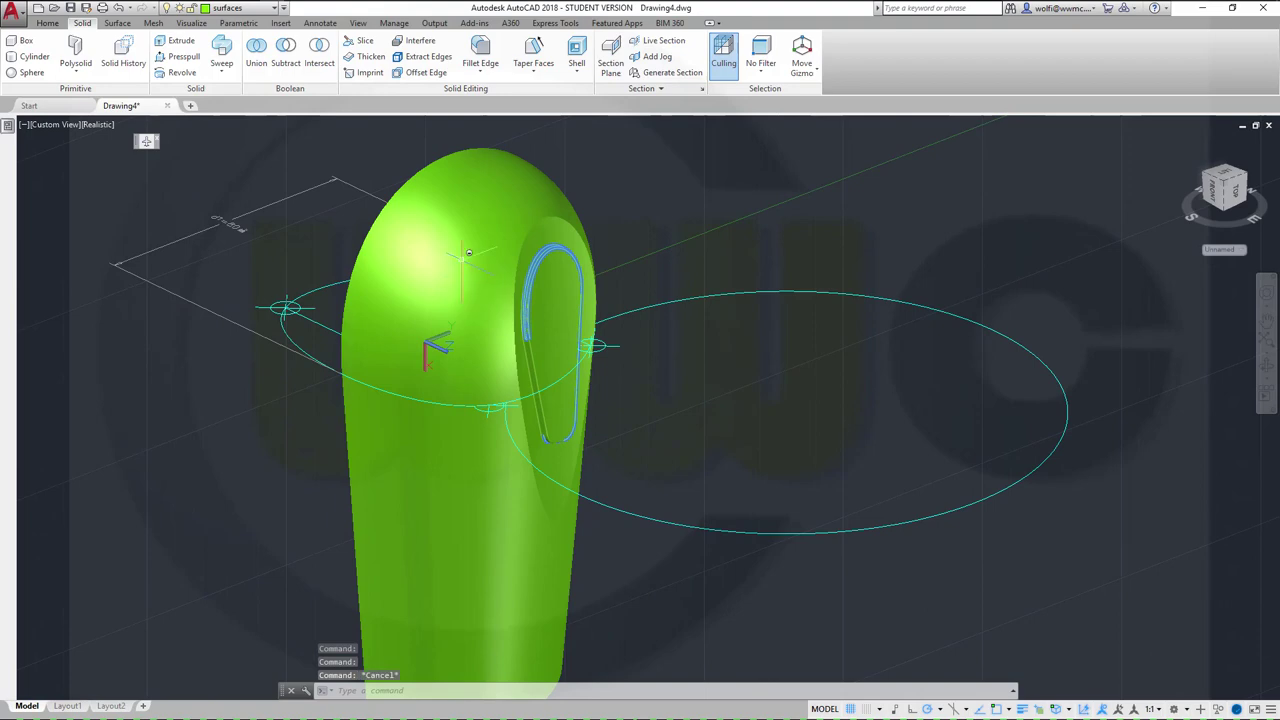
pyautogui.click(496, 265)
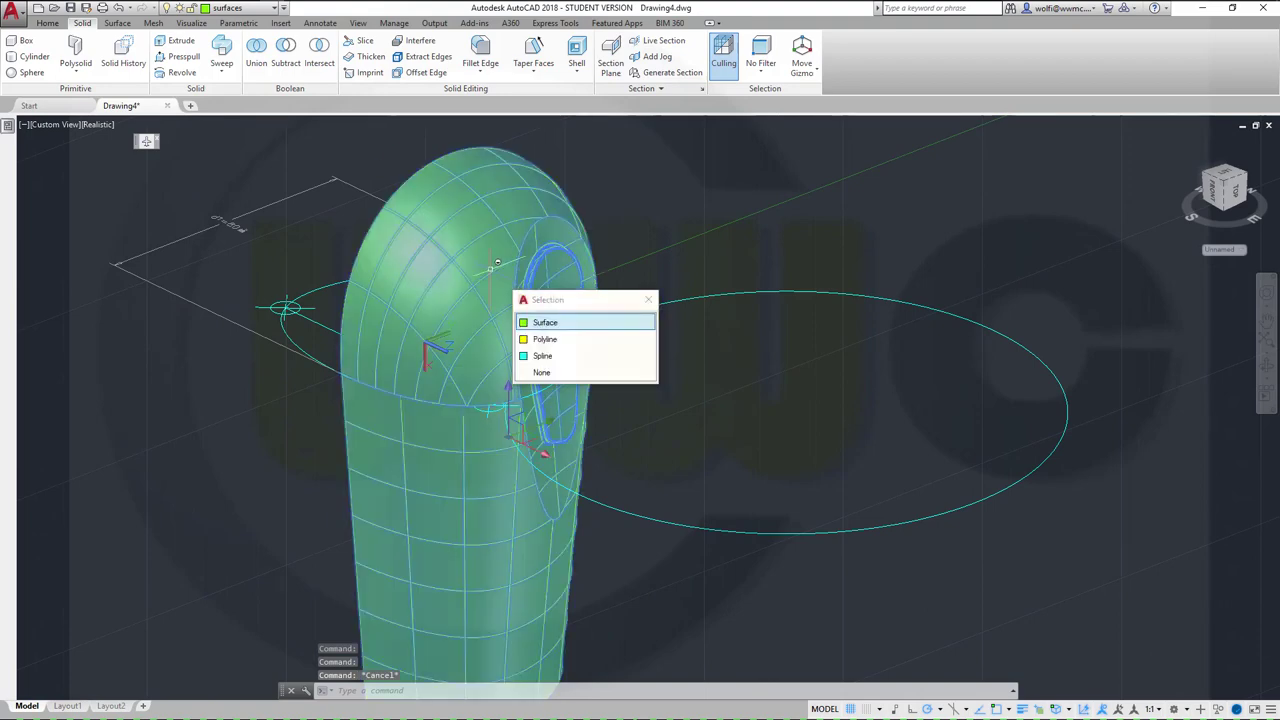
pyautogui.press('Return')
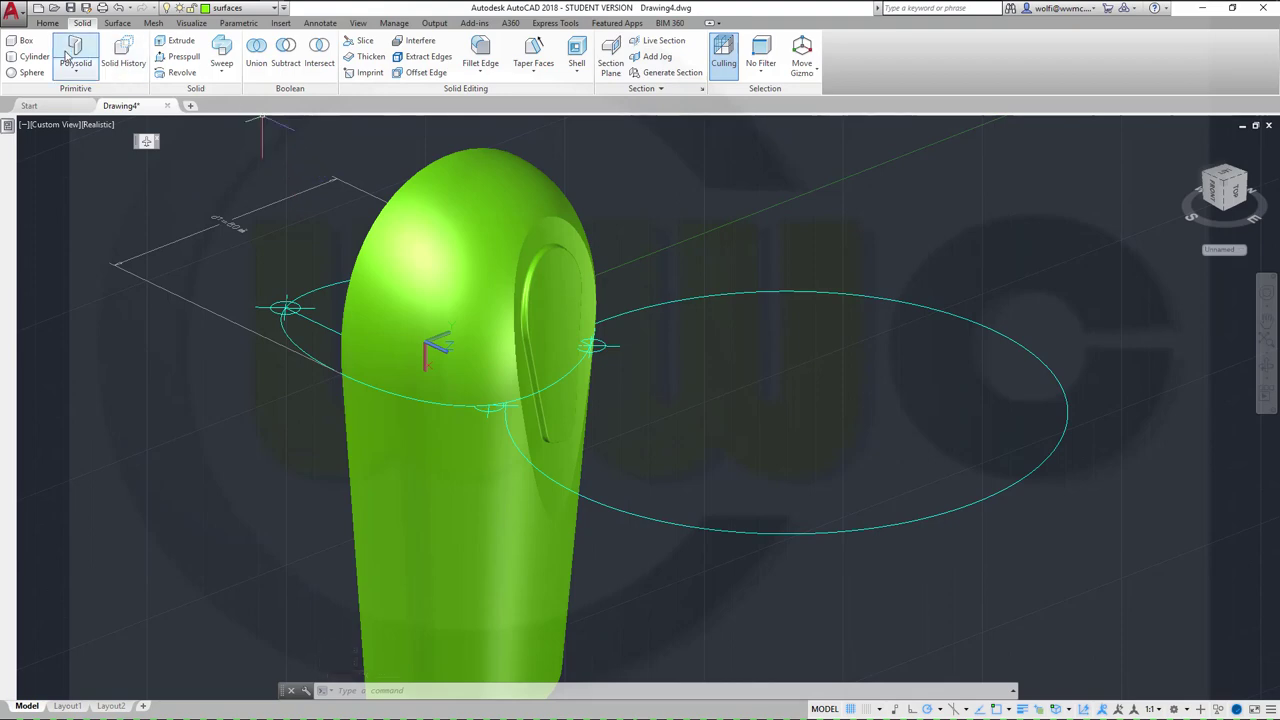
# Step: Start a 3D mirror of the green surface body and choose the 3points option for defining the mirror plane
pyautogui.click(47, 23)
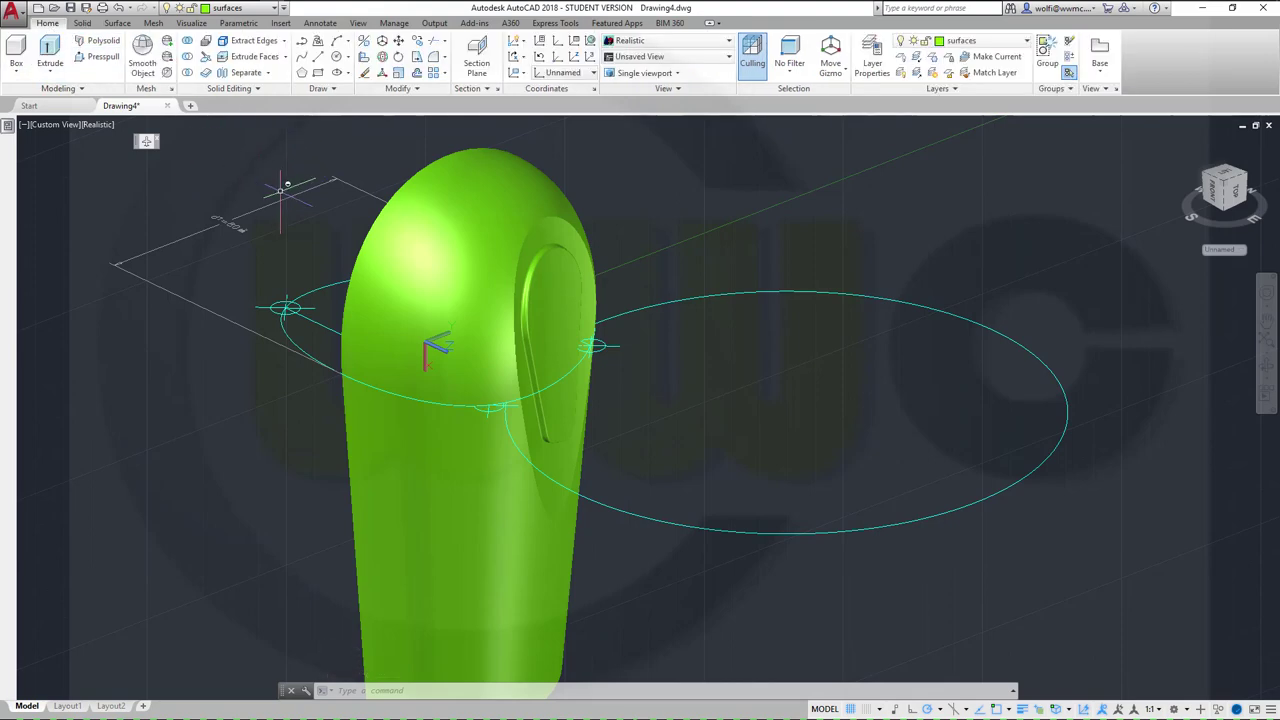
pyautogui.click(364, 42)
pyautogui.click(477, 439)
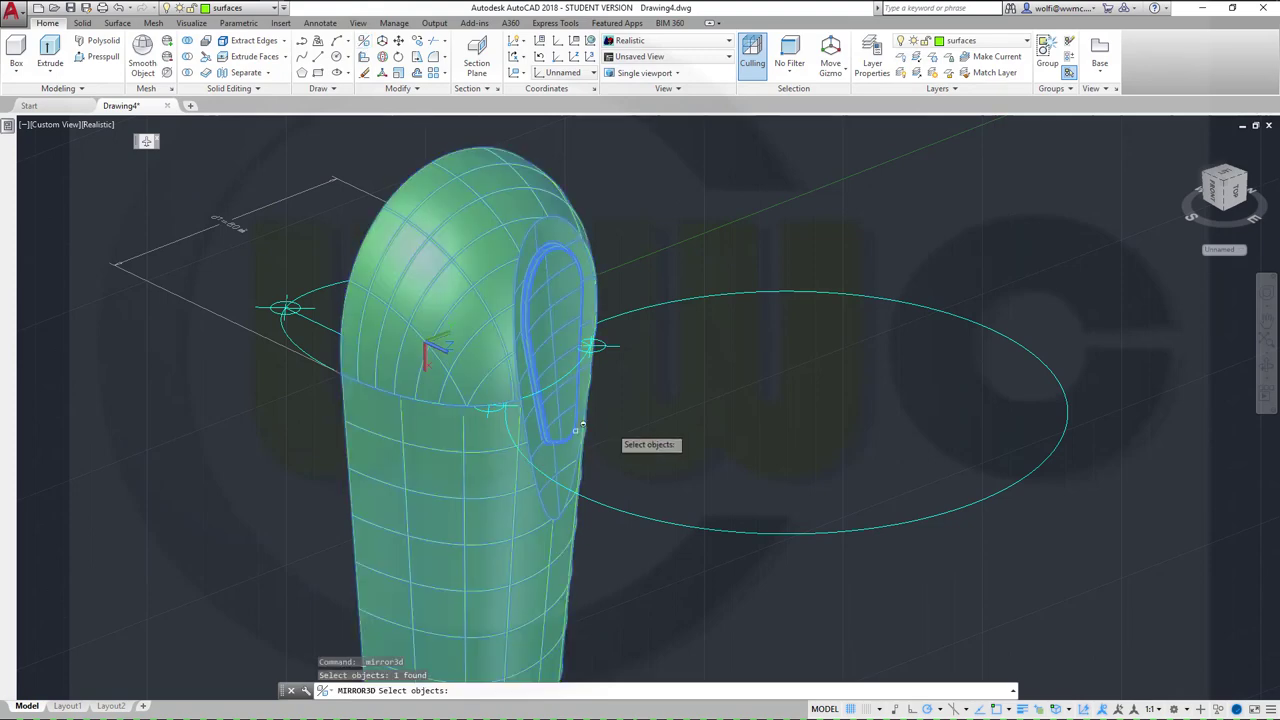
pyautogui.press('Return')
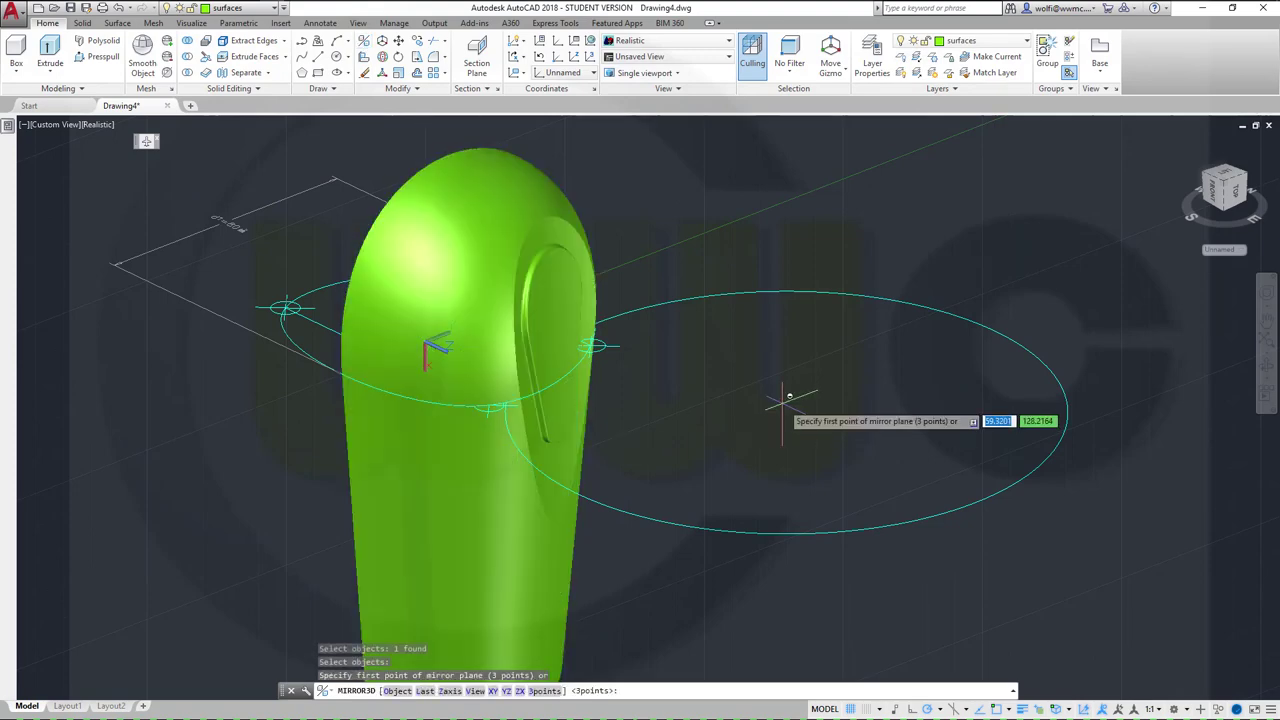
pyautogui.rightClick(784, 405)
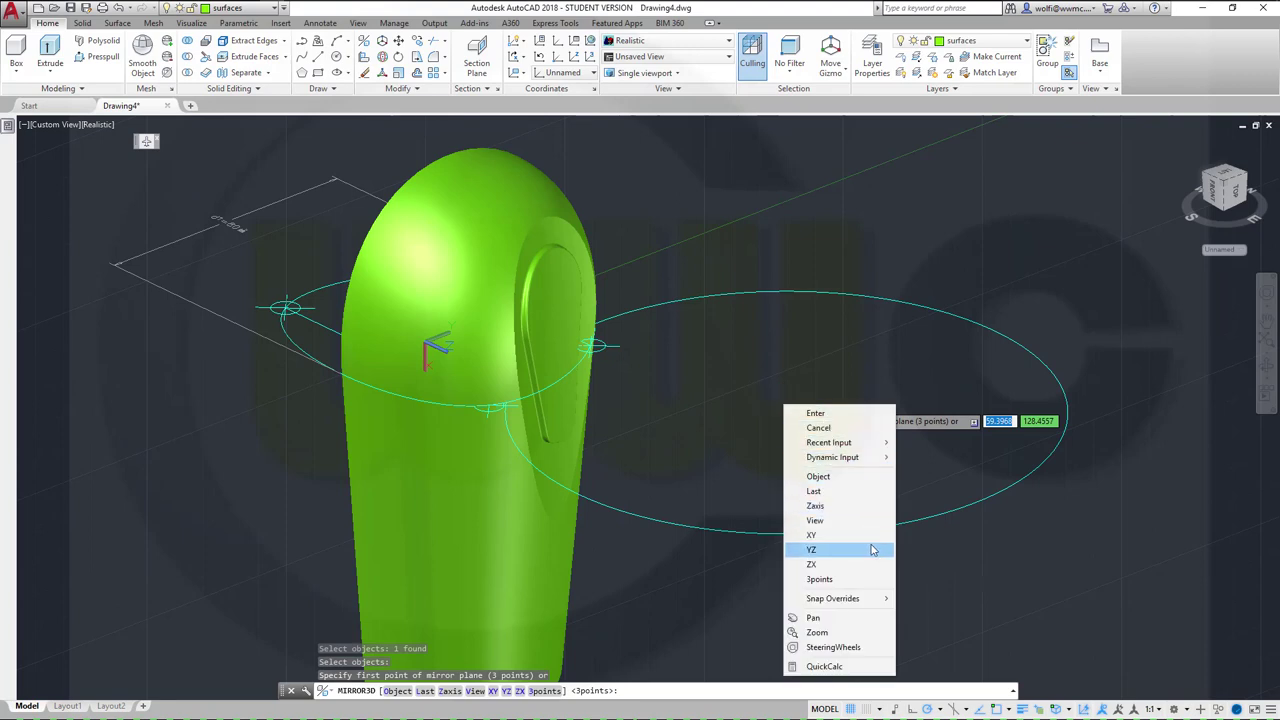
pyautogui.click(818, 580)
# Step: Make the sketches layer current and turn off the surfaces layer during the running 3D mirror
pyautogui.keyDown('shift'); pyautogui.moveTo(470, 455); pyautogui.dragTo(600, 478, button='middle'); pyautogui.keyUp('shift')
pyautogui.moveTo(586, 314); pyautogui.dragTo(770, 478, button='middle')
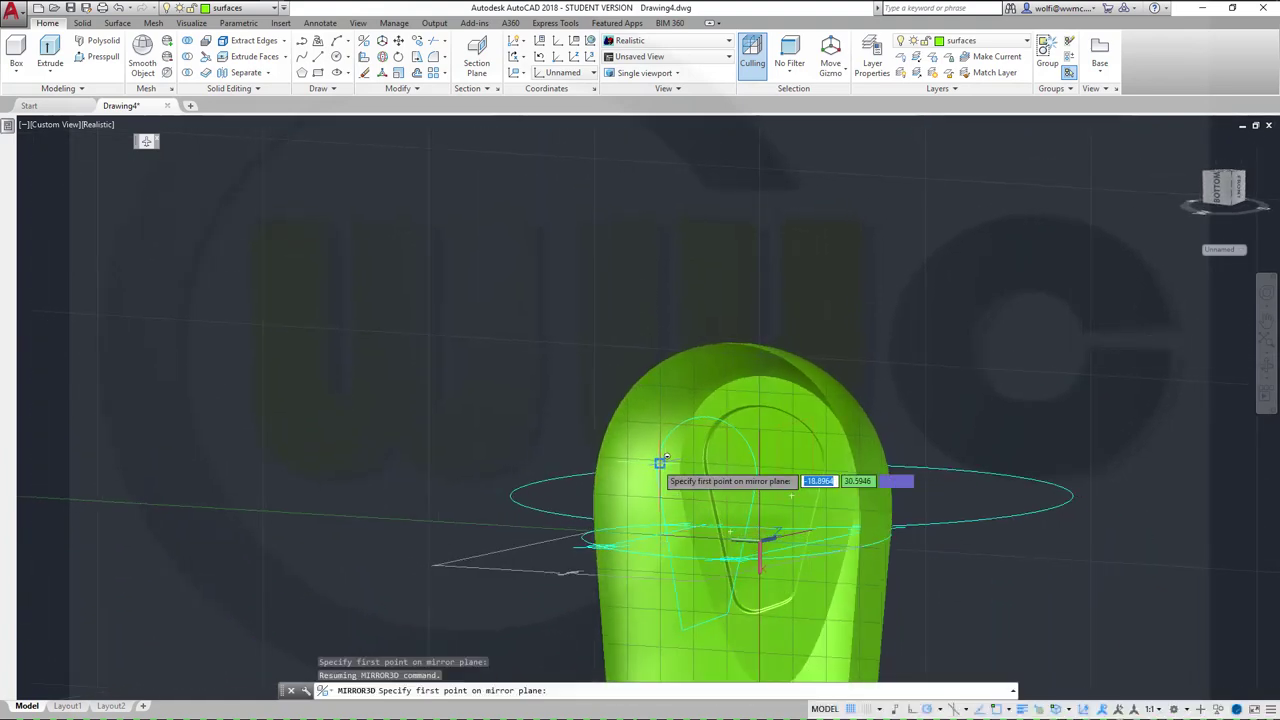
pyautogui.scroll(3, 705, 460)
pyautogui.scroll(-4, 800, 460)
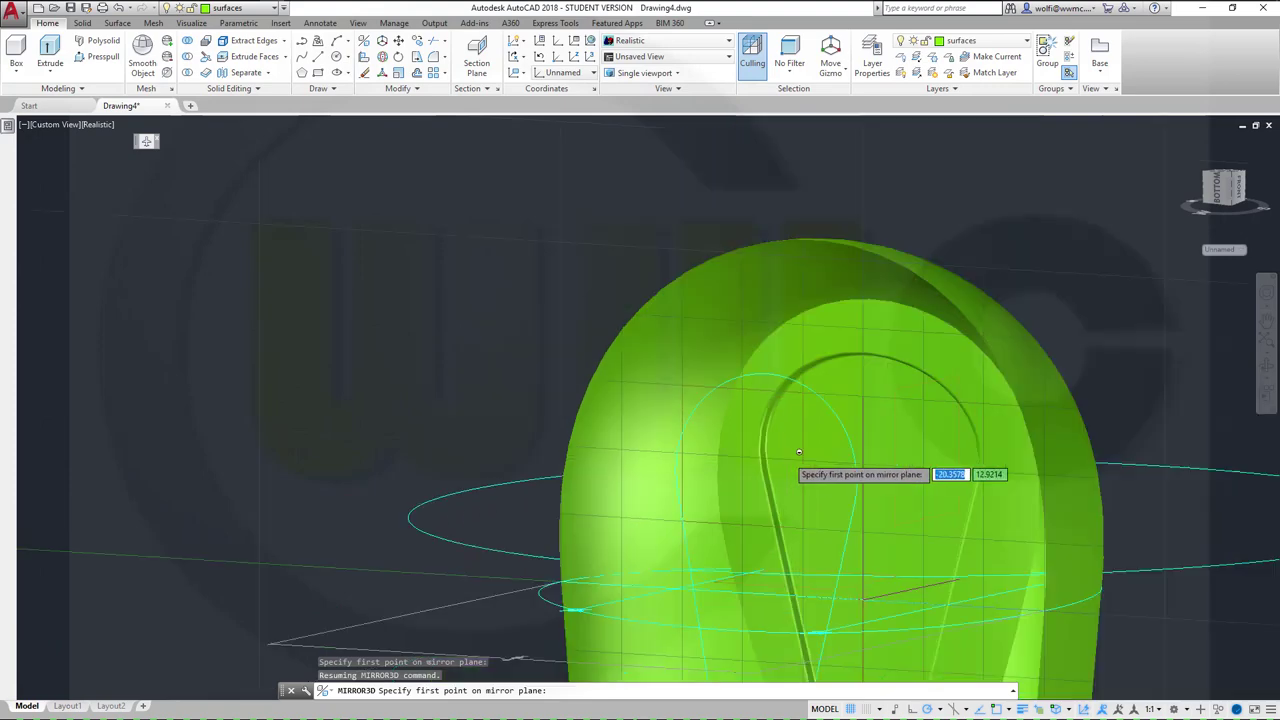
pyautogui.click(275, 10)
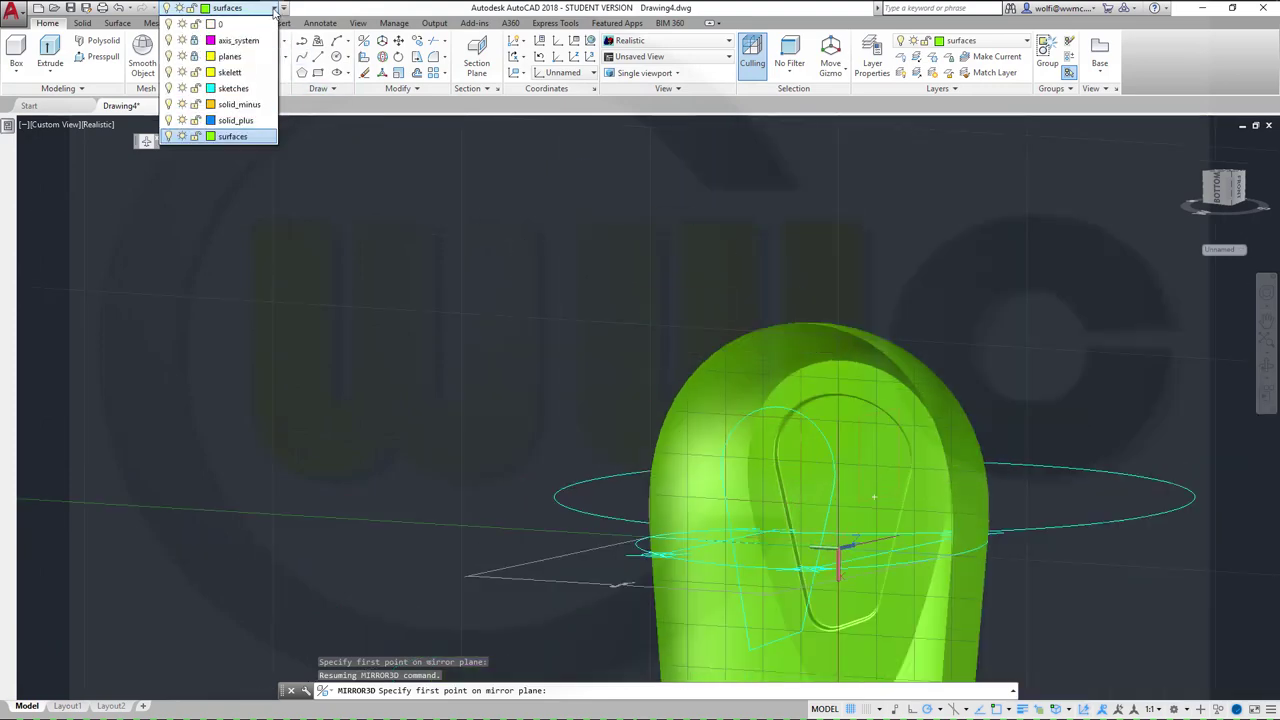
pyautogui.click(265, 92)
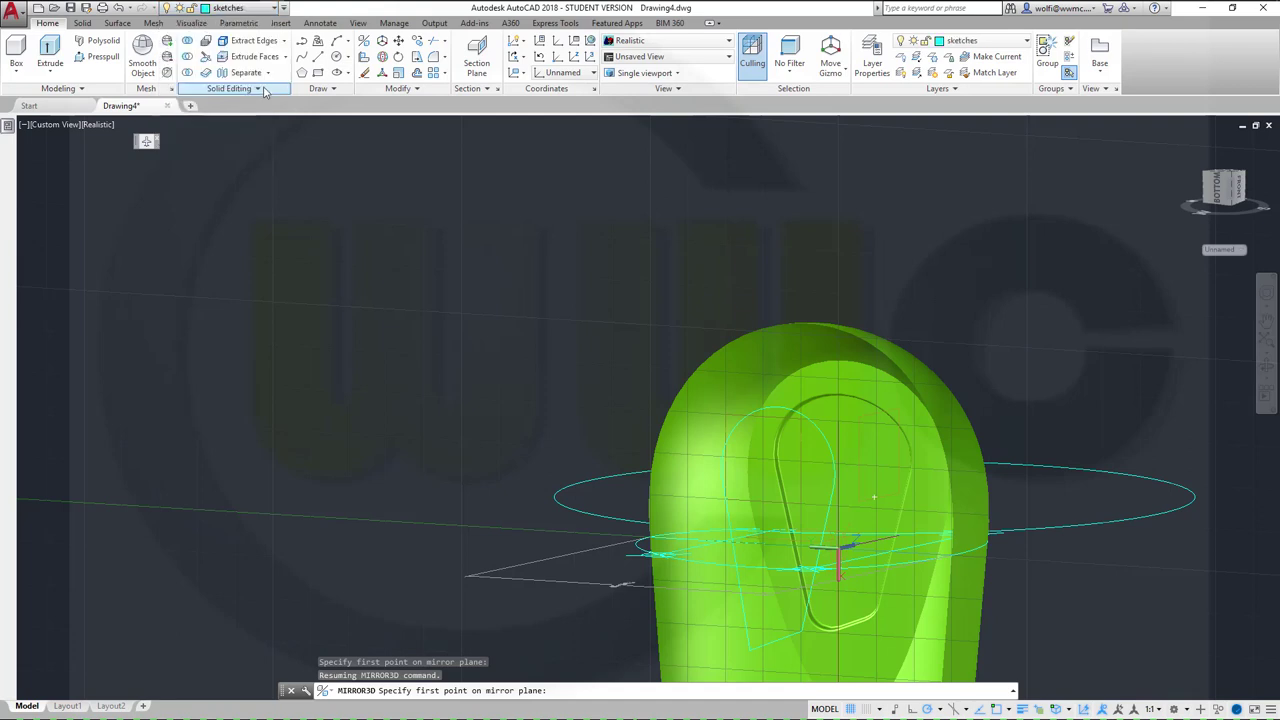
pyautogui.click(276, 10)
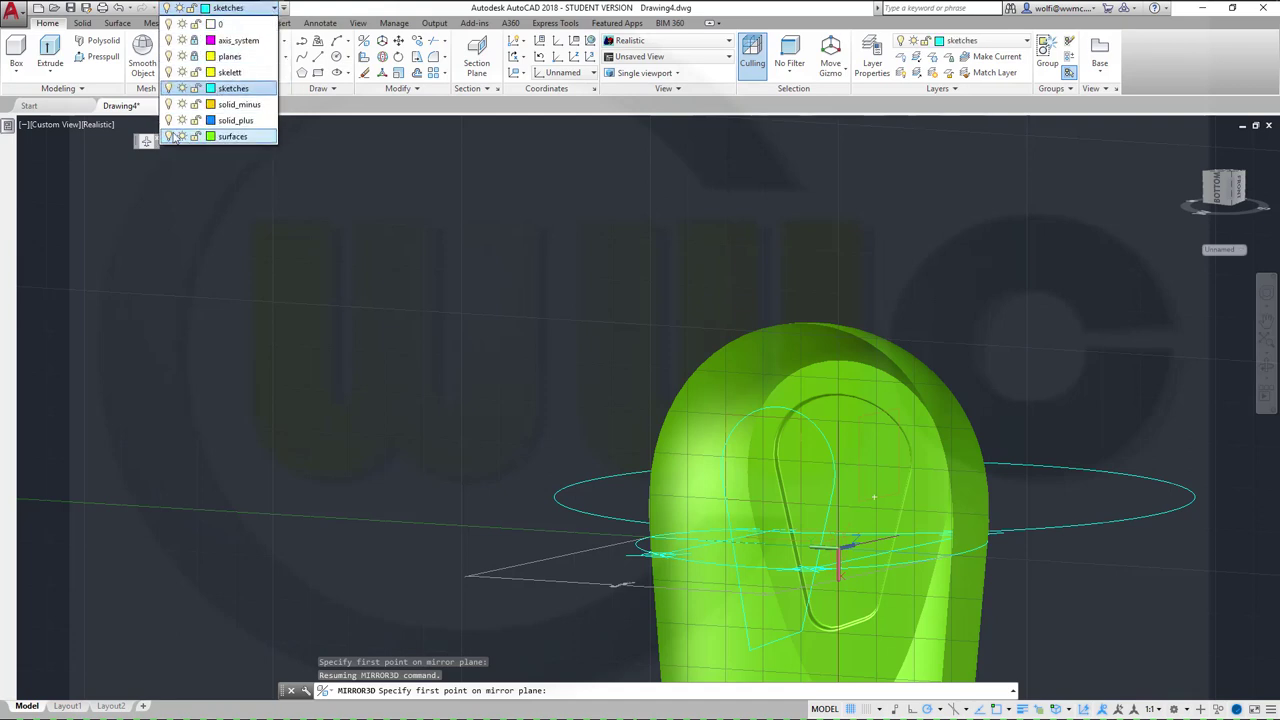
pyautogui.click(168, 136)
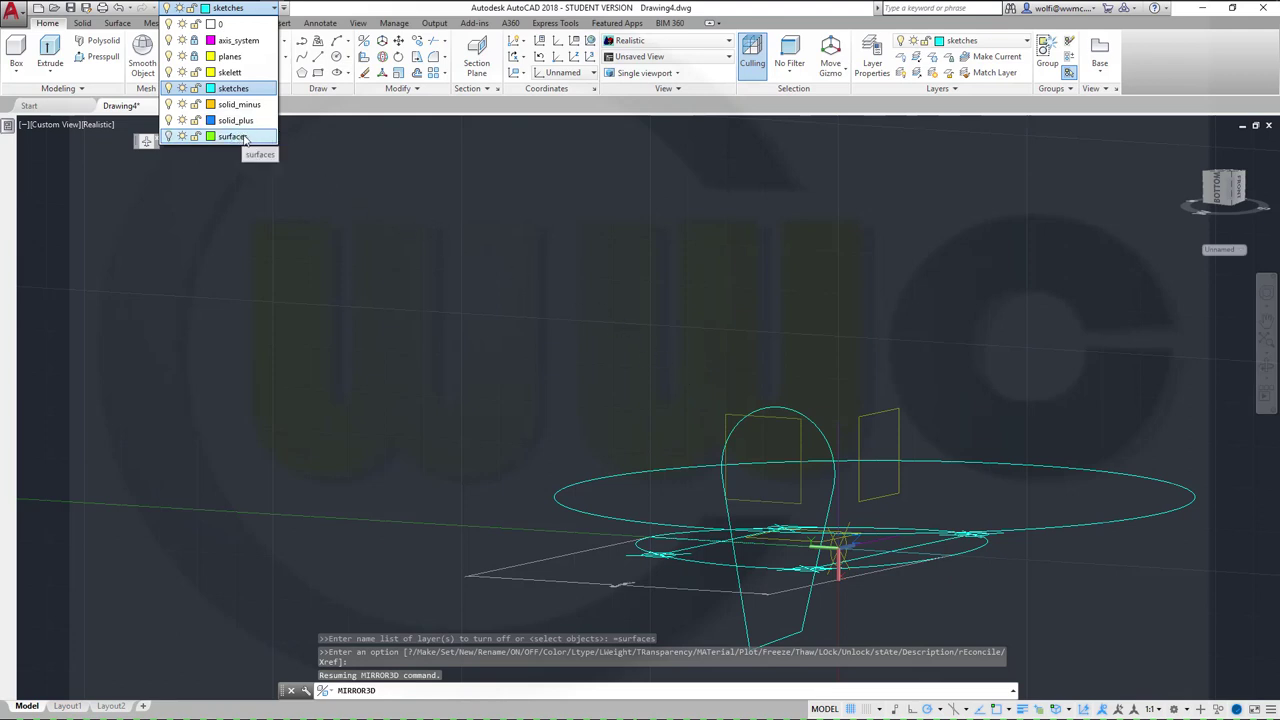
# Step: Mirror the body about the plane through three corners of the yellow rectangle behind the loop sketch, keeping the source object
pyautogui.scroll(3, 800, 480)
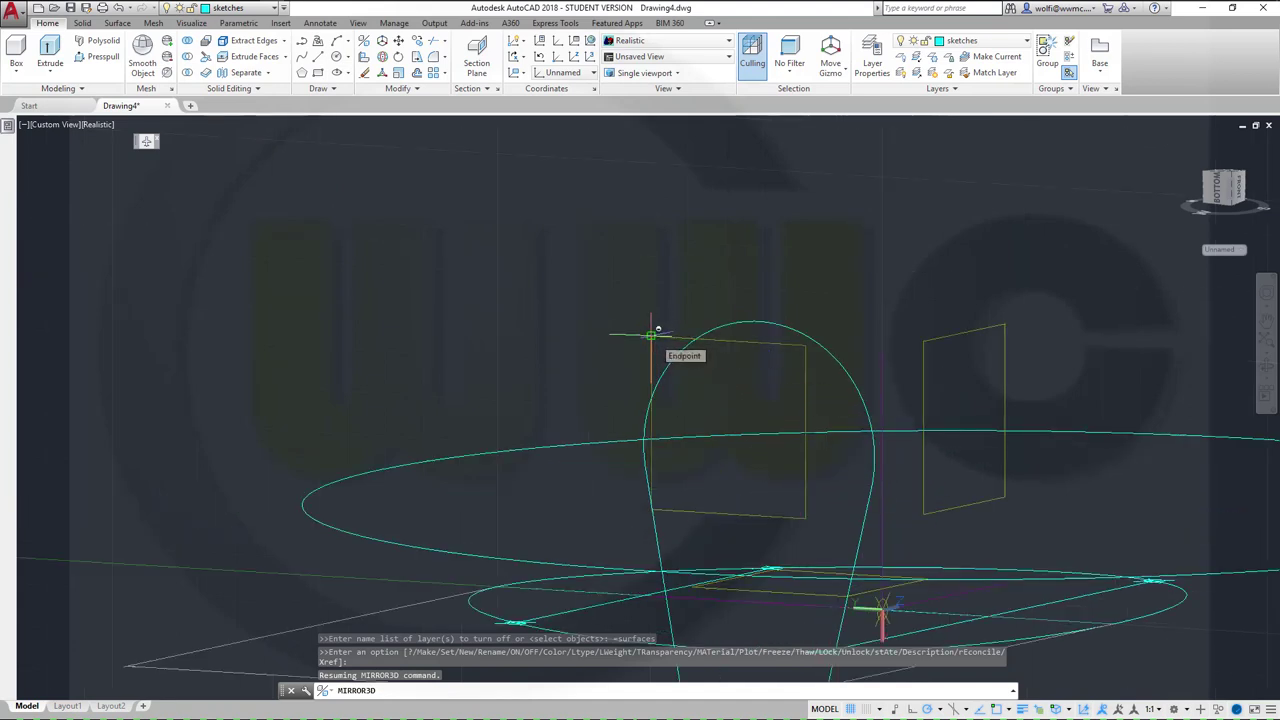
pyautogui.click(651, 335)
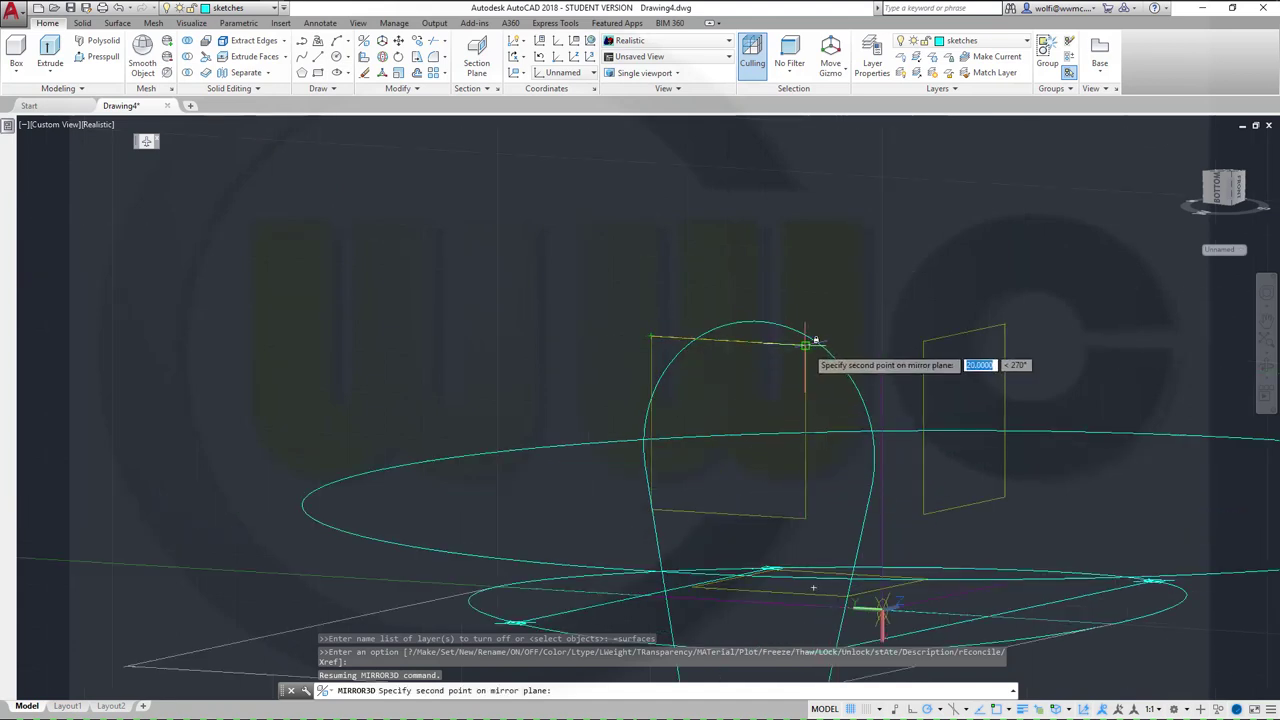
pyautogui.click(805, 345)
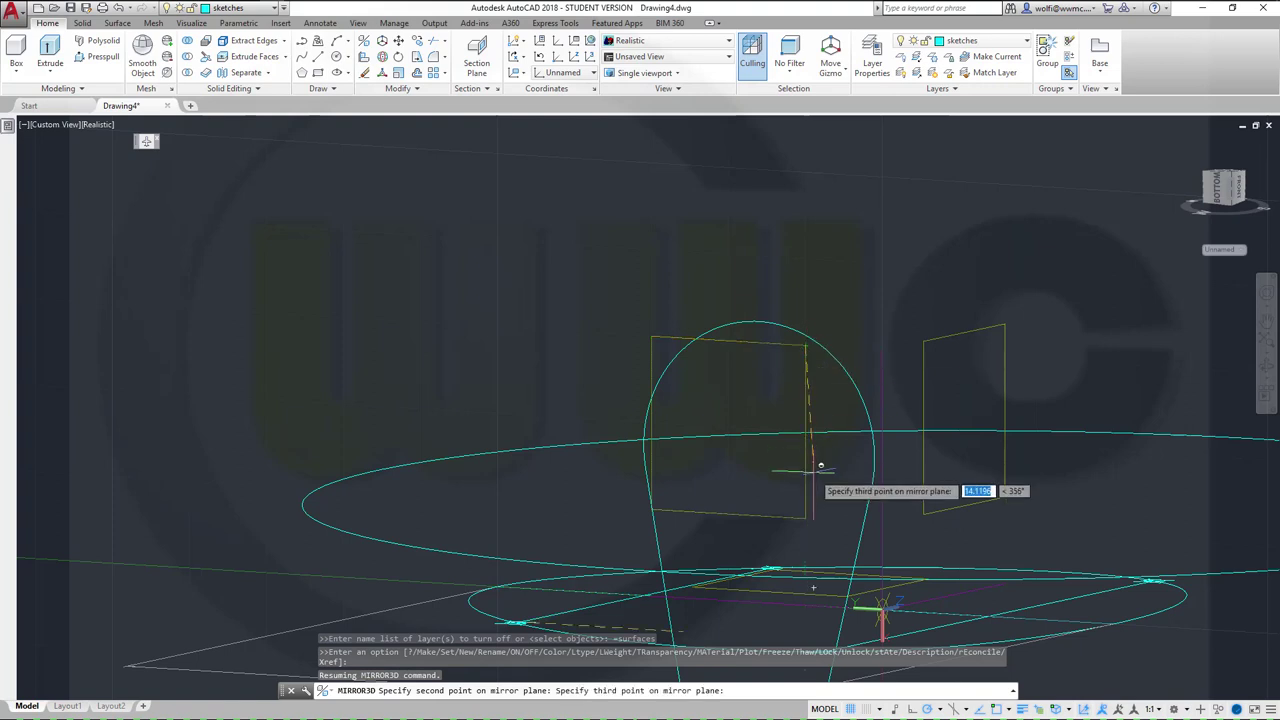
pyautogui.click(806, 517)
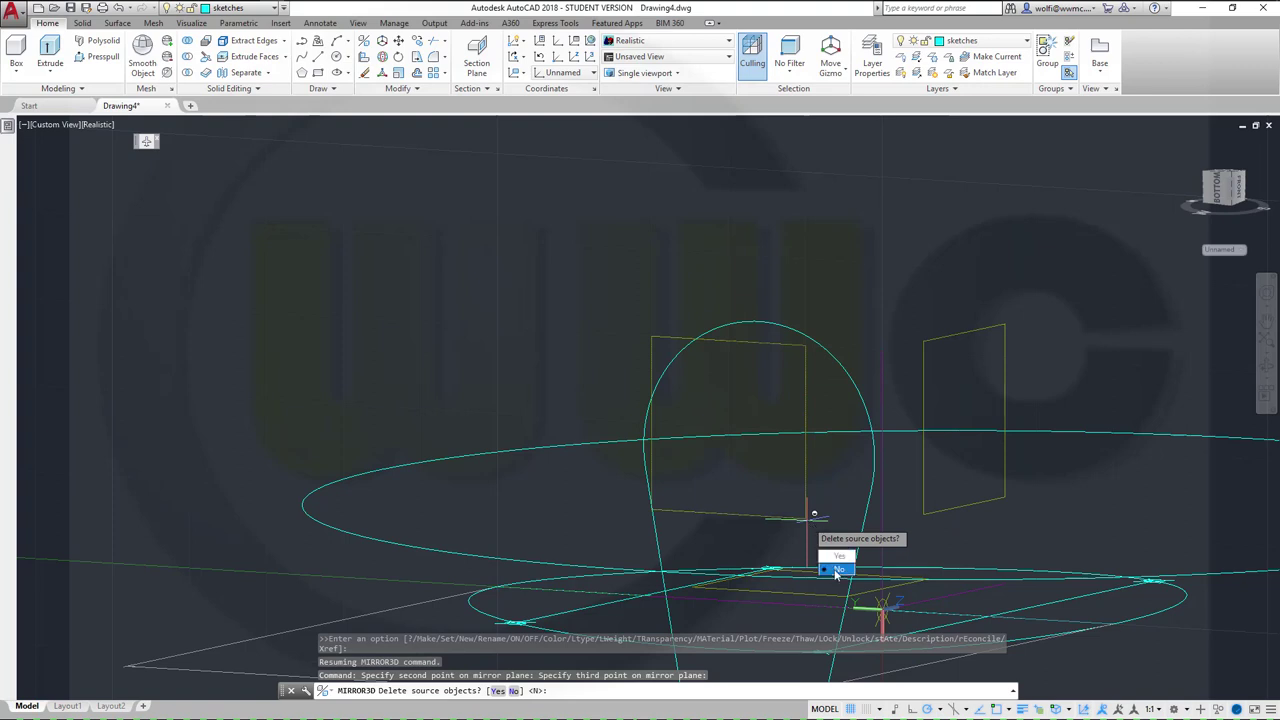
pyautogui.click(837, 570)
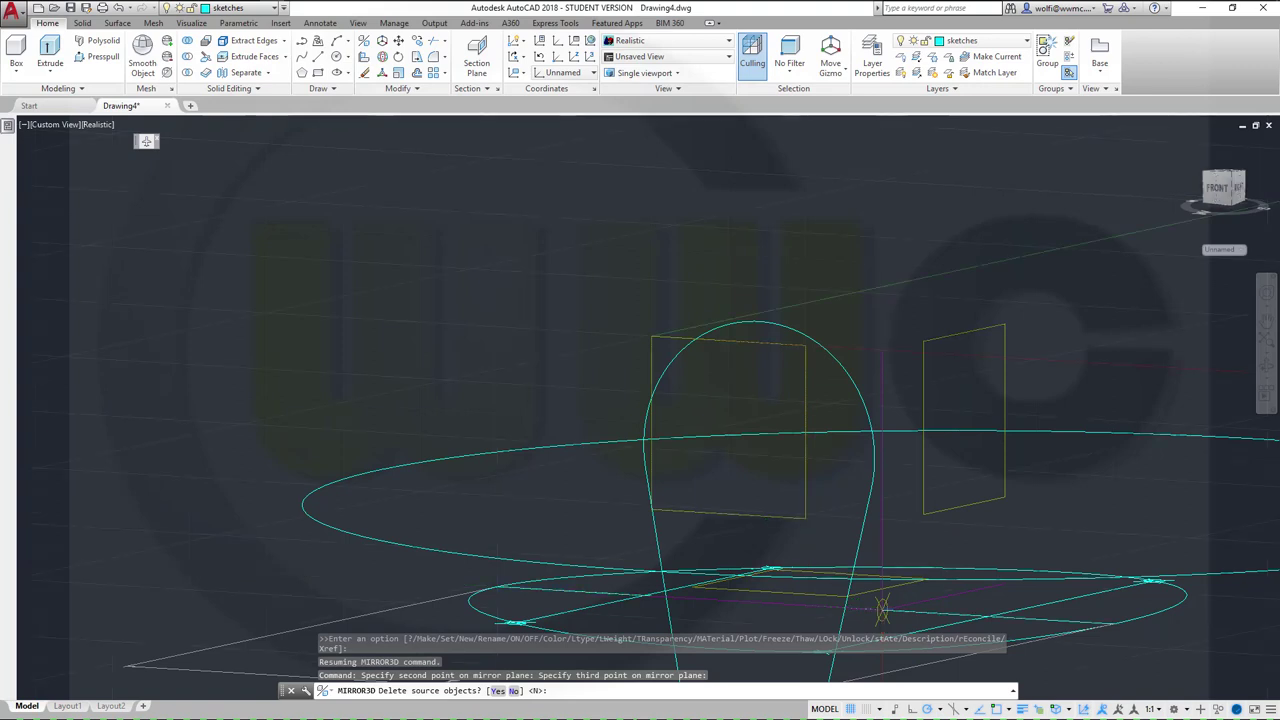
# Step: Turn the surfaces layer back on to display both halves of the casing
pyautogui.click(275, 9)
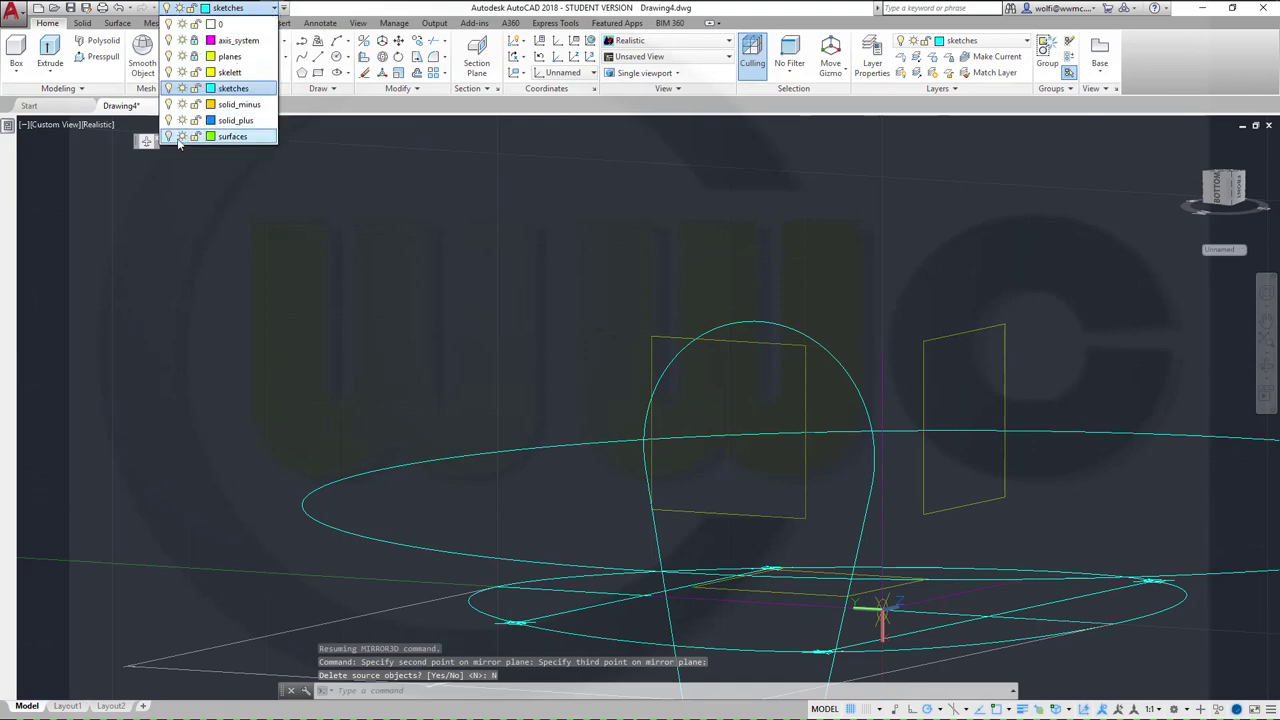
pyautogui.click(168, 137)
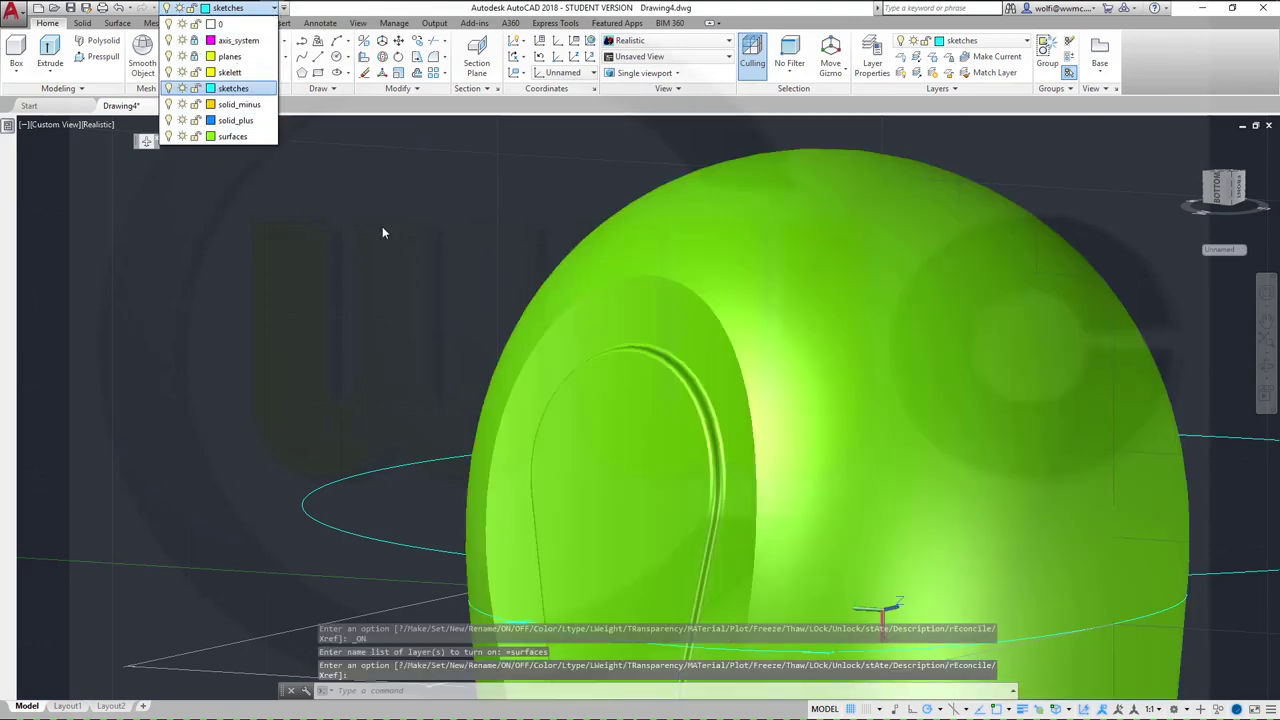
pyautogui.click(582, 319)
pyautogui.keyDown('shift'); pyautogui.moveTo(825, 408); pyautogui.dragTo(739, 552, button='middle'); pyautogui.keyUp('shift')
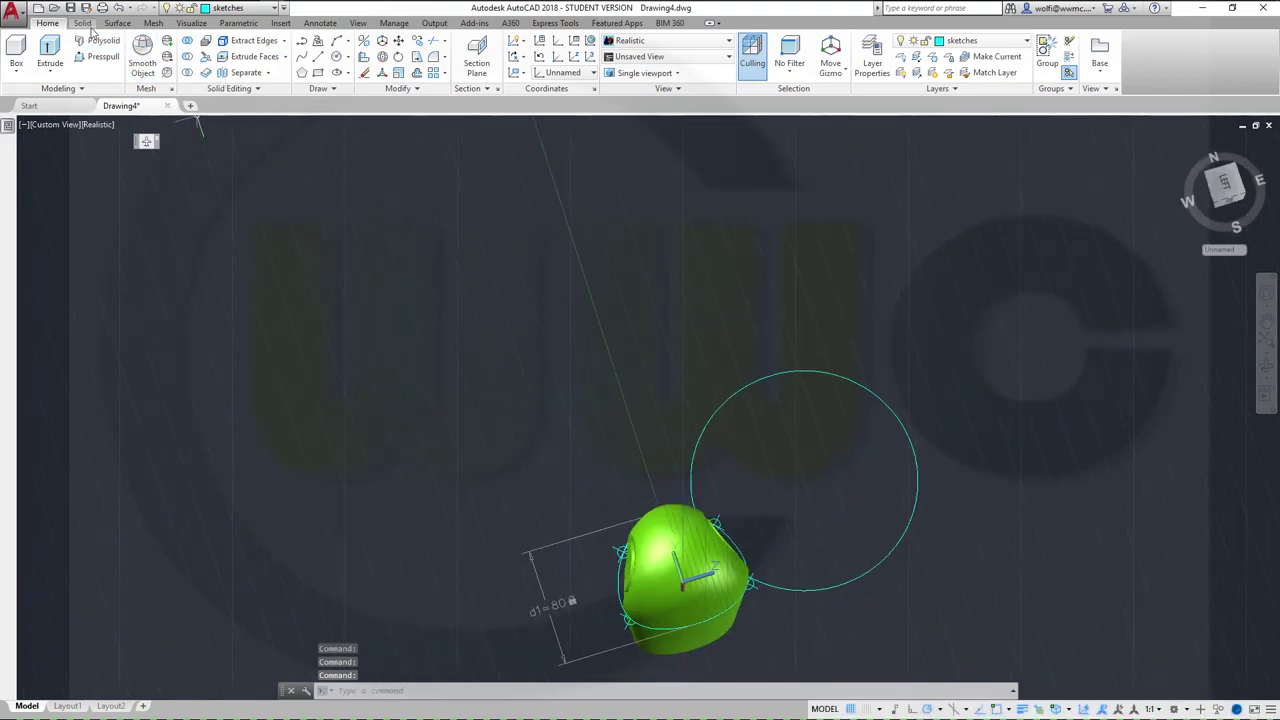
# Step: Union the original and the mirrored surface halves, continuing the operation despite the loss of associativity
pyautogui.click(84, 24)
pyautogui.click(255, 50)
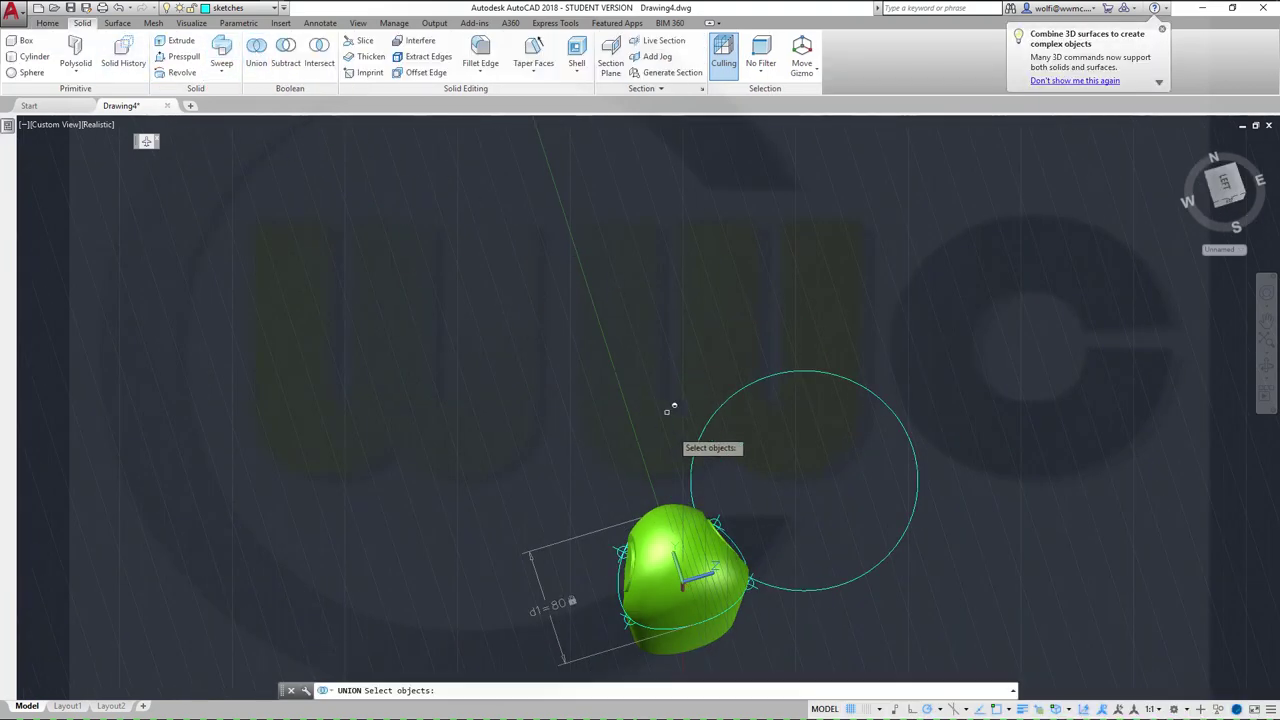
pyautogui.click(696, 553)
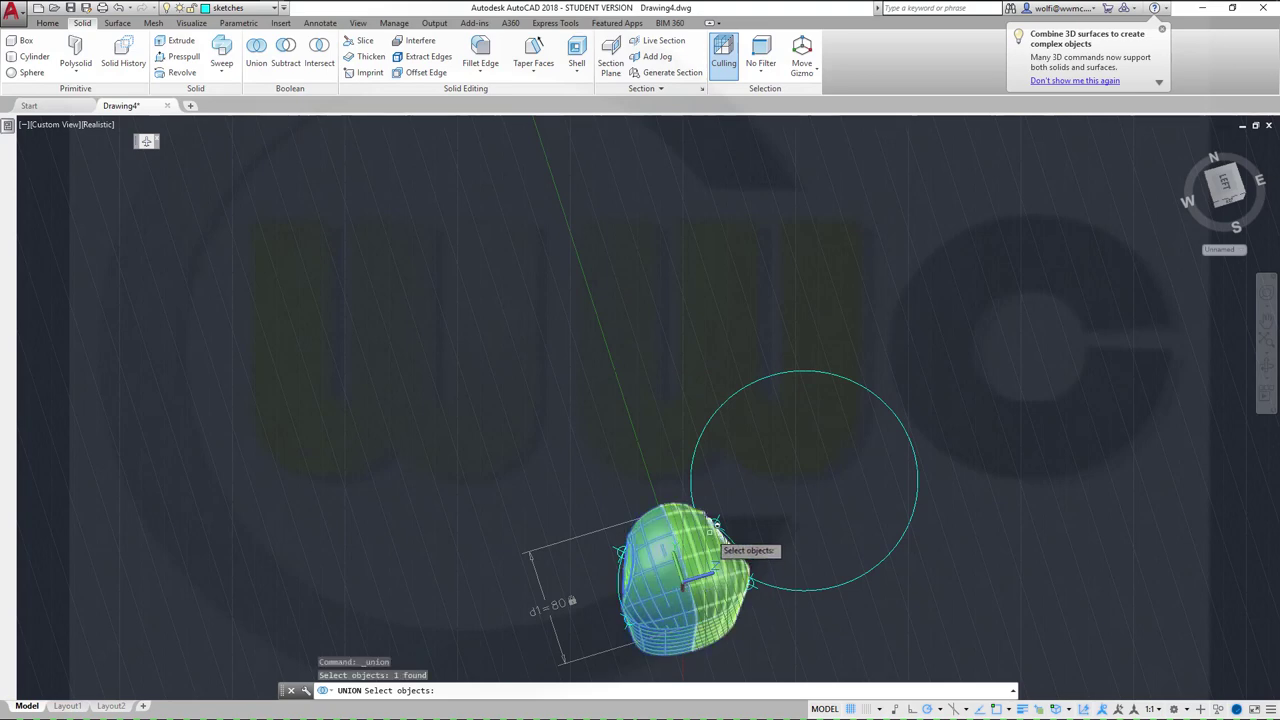
pyautogui.click(710, 525)
pyautogui.press('Return')
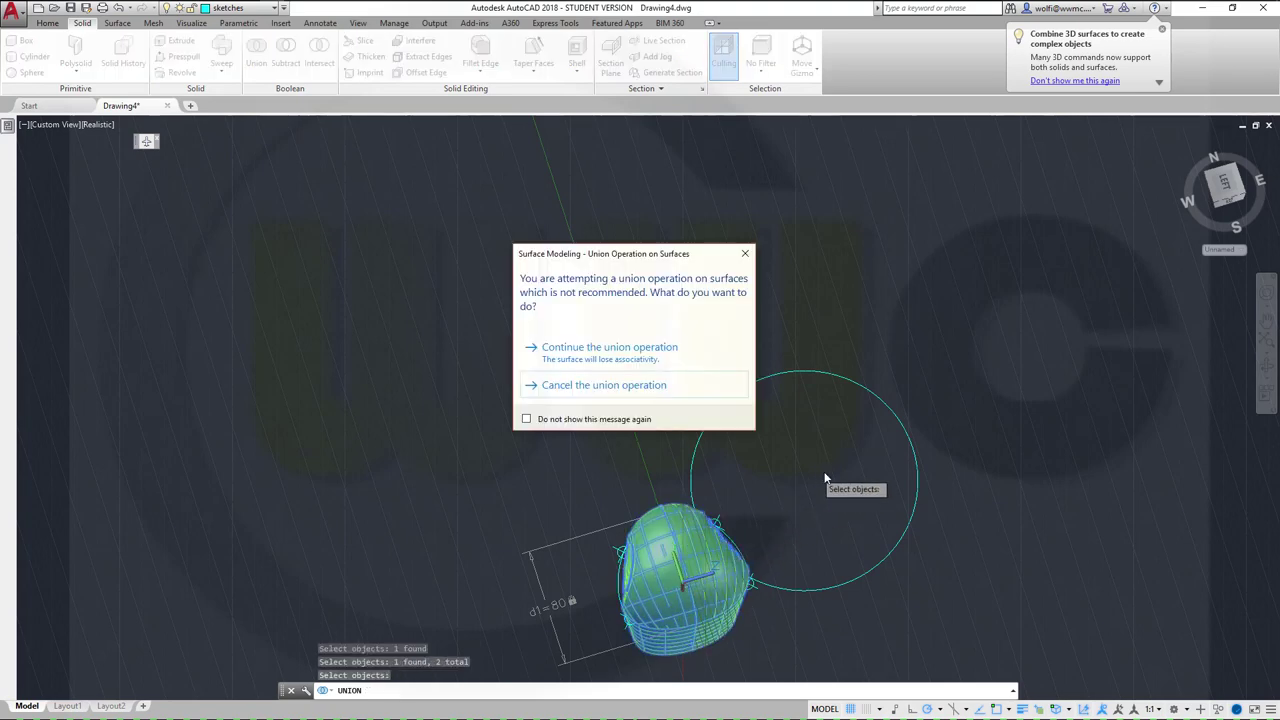
pyautogui.click(640, 350)
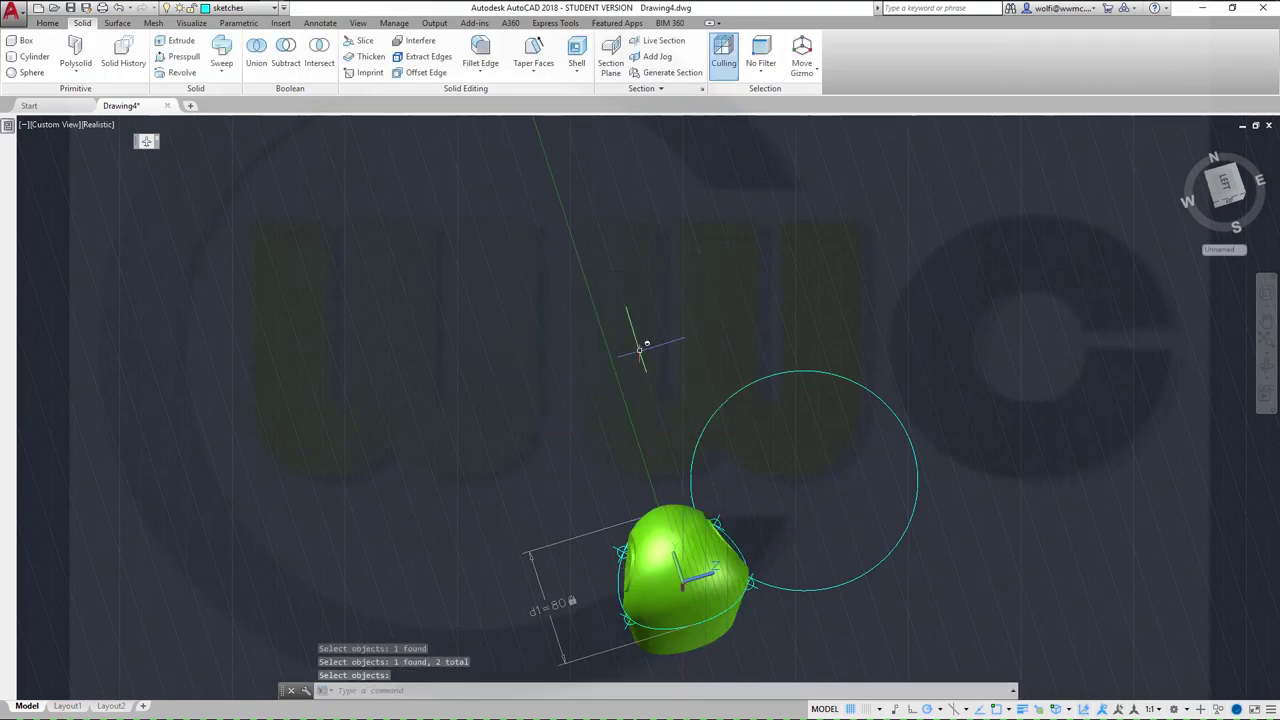
pyautogui.keyDown('shift'); pyautogui.moveTo(767, 466); pyautogui.dragTo(522, 357, button='middle'); pyautogui.keyUp('shift')
pyautogui.keyDown('shift'); pyautogui.rightClick(522, 357); pyautogui.keyUp('shift')
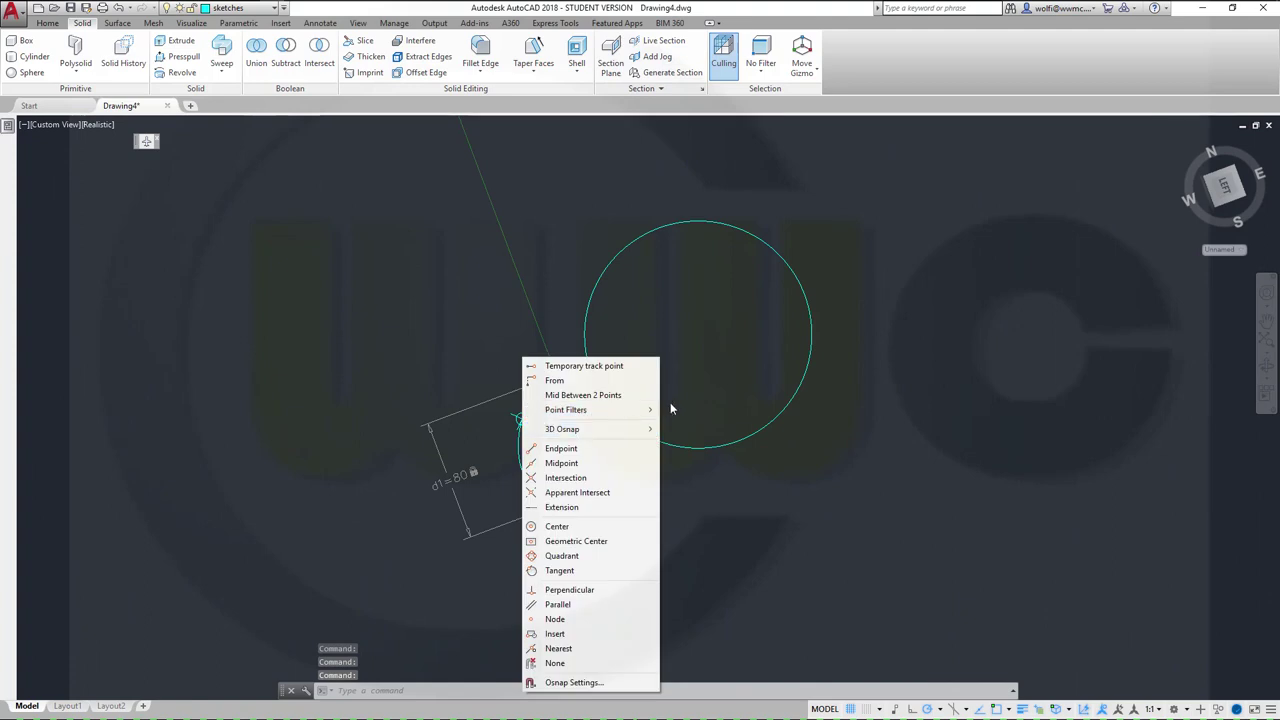
pyautogui.press('Escape')
pyautogui.scroll(2, 663, 380)
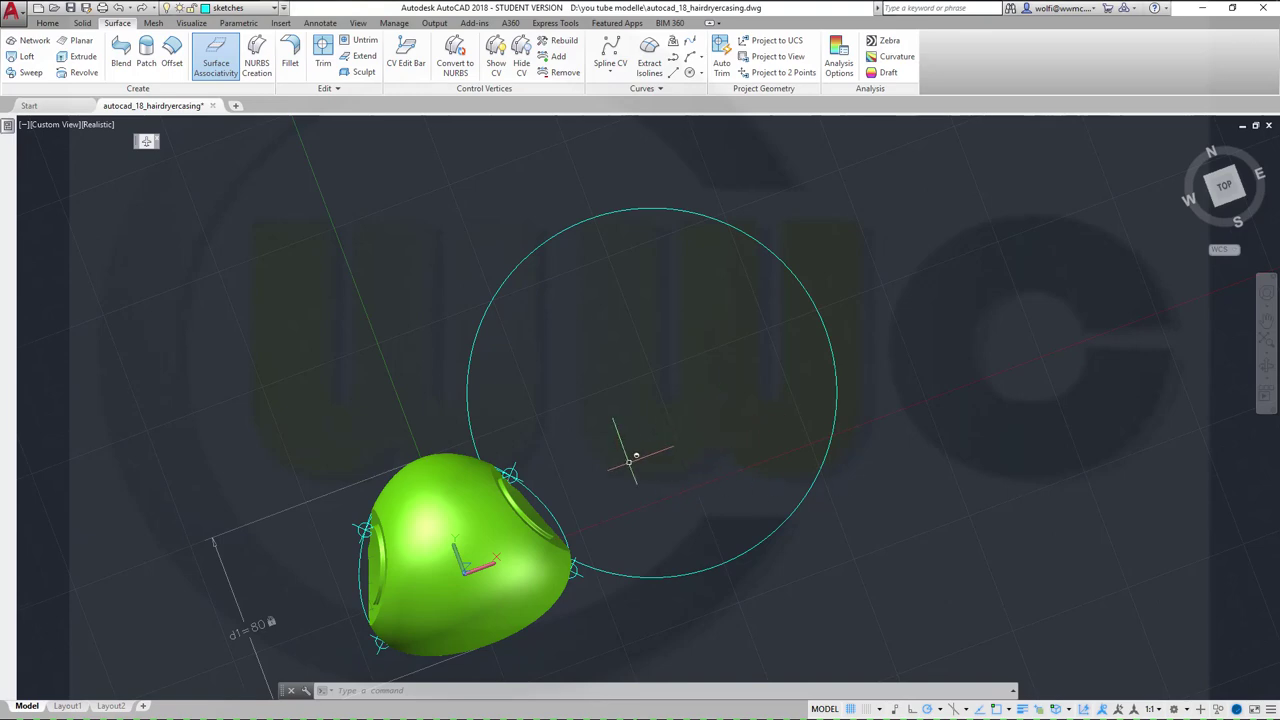
pyautogui.keyDown('shift'); pyautogui.moveTo(635, 456); pyautogui.dragTo(663, 354, button='middle'); pyautogui.keyUp('shift')
pyautogui.moveTo(463, 296); pyautogui.dragTo(473, 477, button='middle')
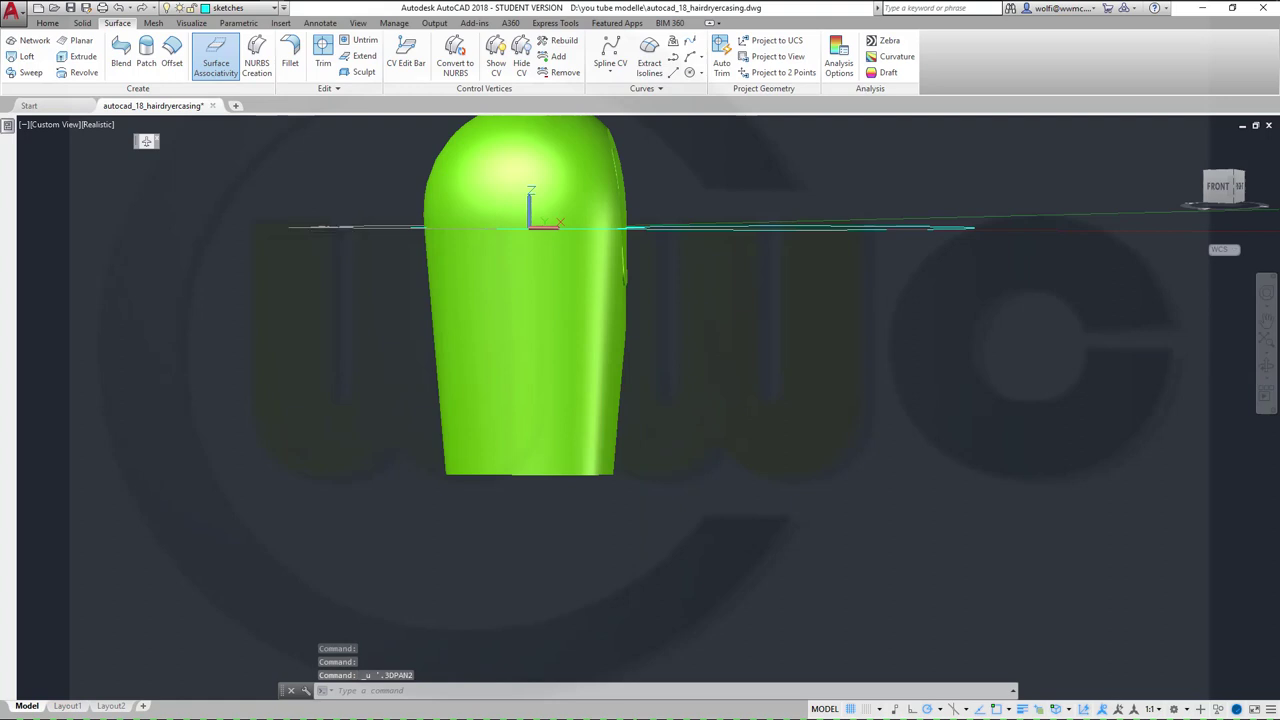
# Step: Undo the union, the mirroring and the layer changes back to the single half body, and redo one action
pyautogui.hotkey('ctrl', 'z')
pyautogui.hotkey('ctrl', 'z')
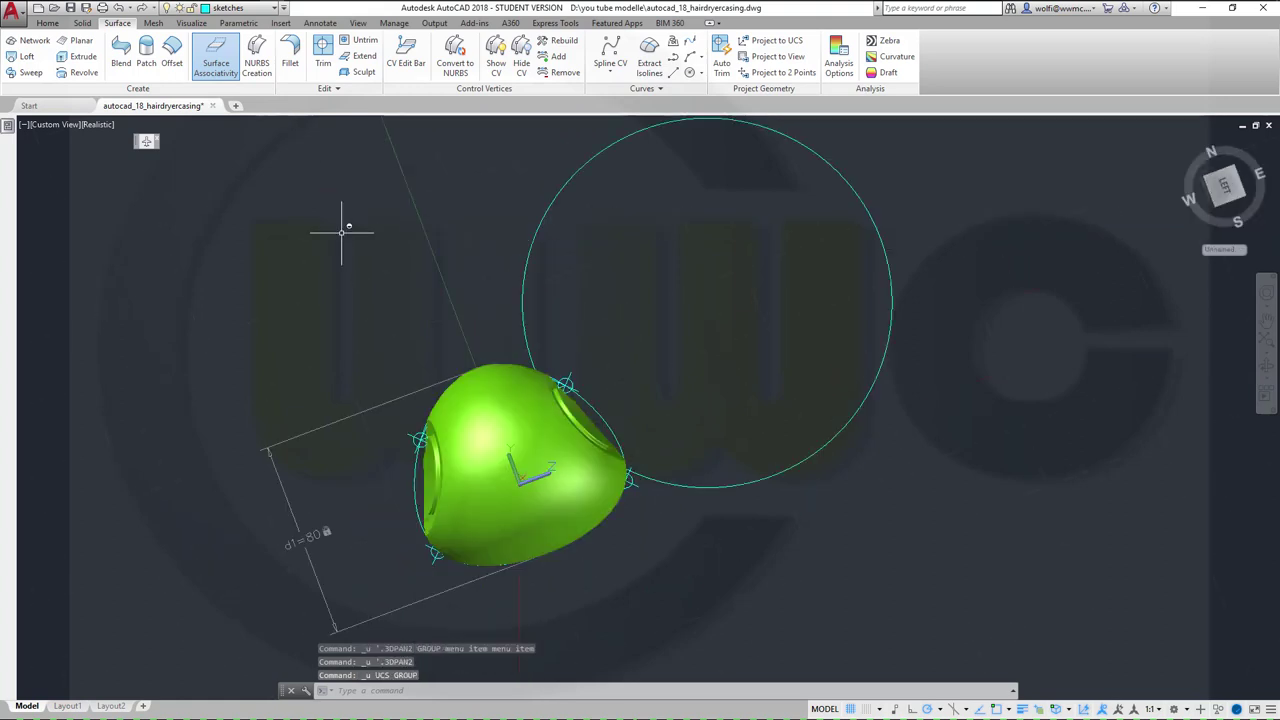
pyautogui.hotkey('ctrl', 'z')
pyautogui.hotkey('ctrl', 'z')
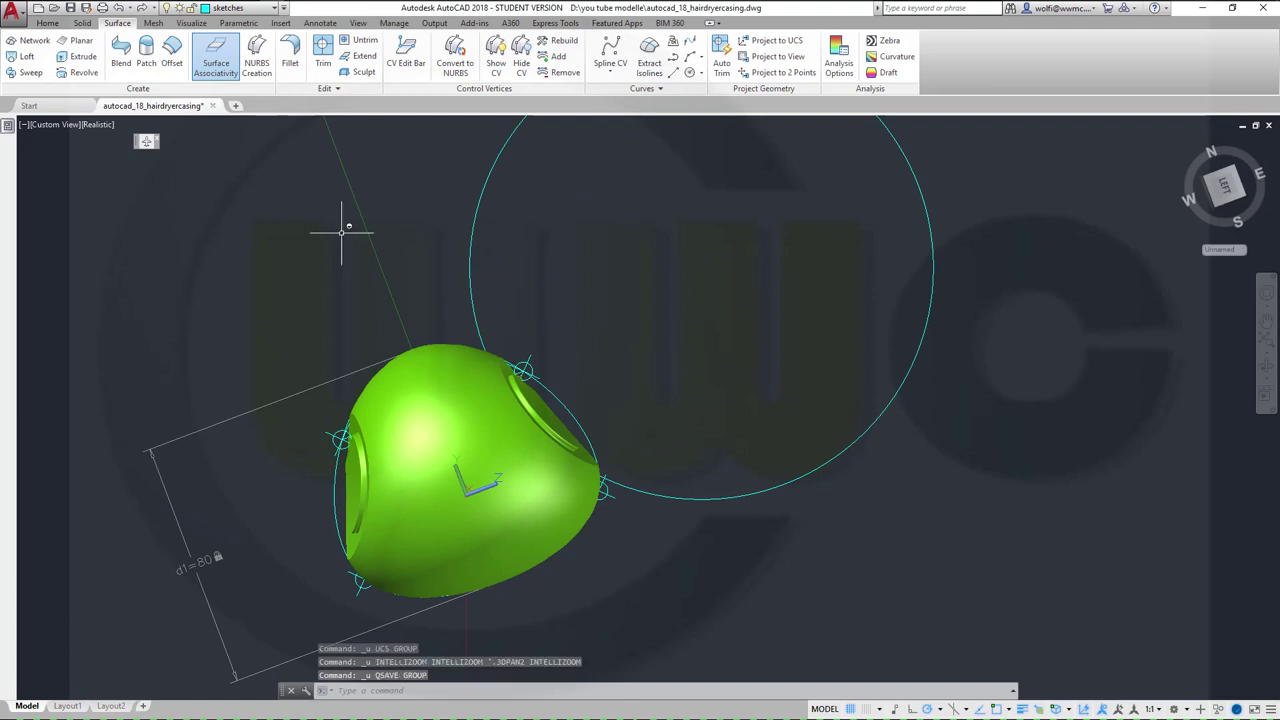
pyautogui.hotkey('ctrl', 'z')
pyautogui.hotkey('ctrl', 'z')
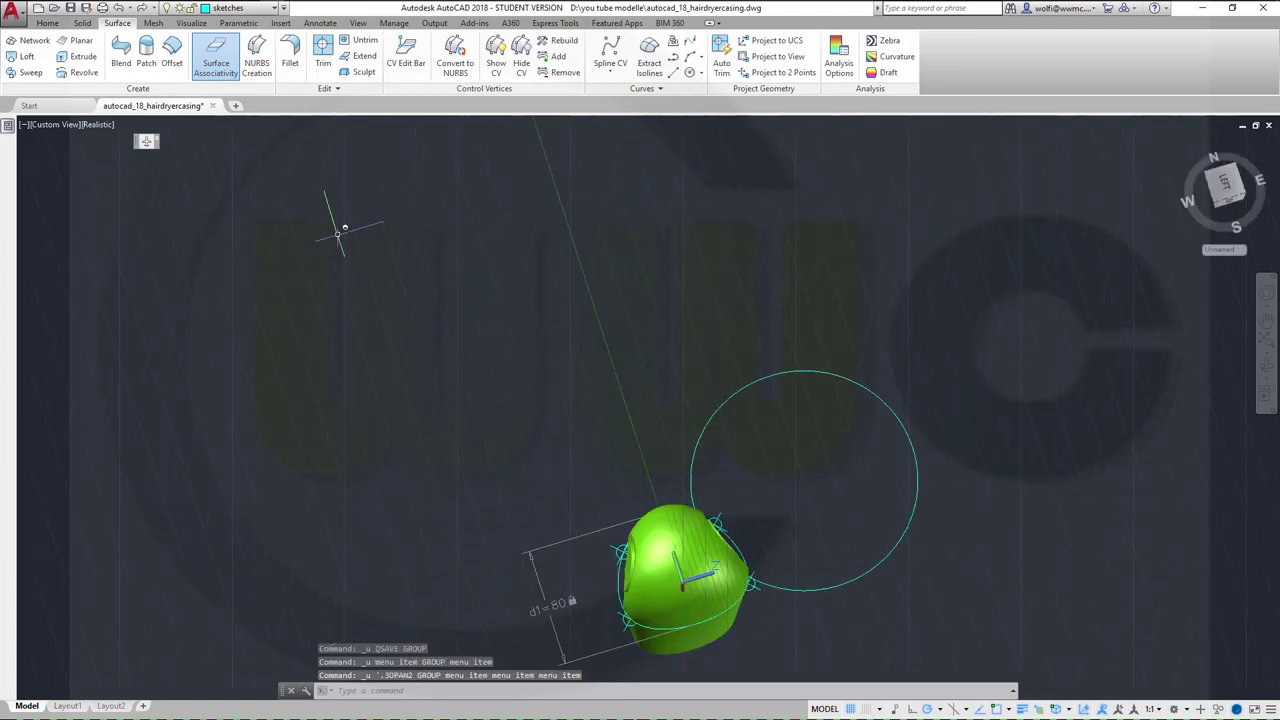
pyautogui.hotkey('ctrl', 'z')
pyautogui.hotkey('ctrl', 'z')
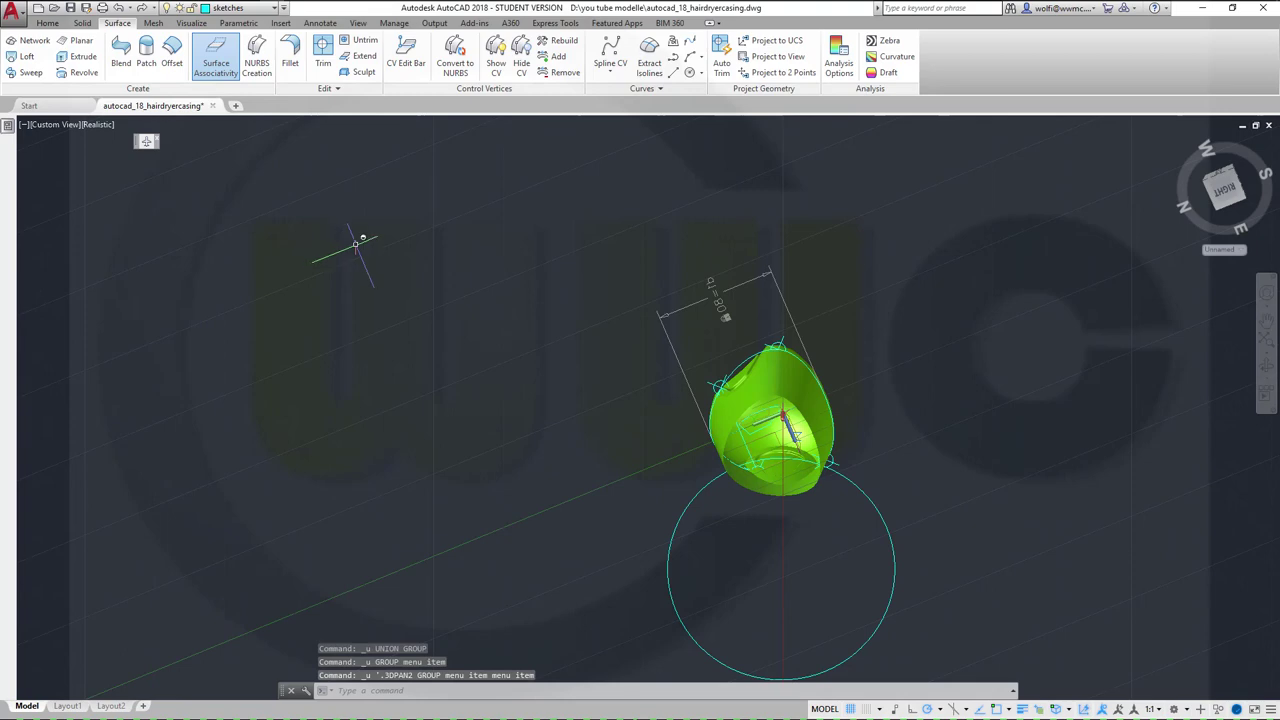
pyautogui.hotkey('ctrl', 'z')
pyautogui.hotkey('ctrl', 'z')
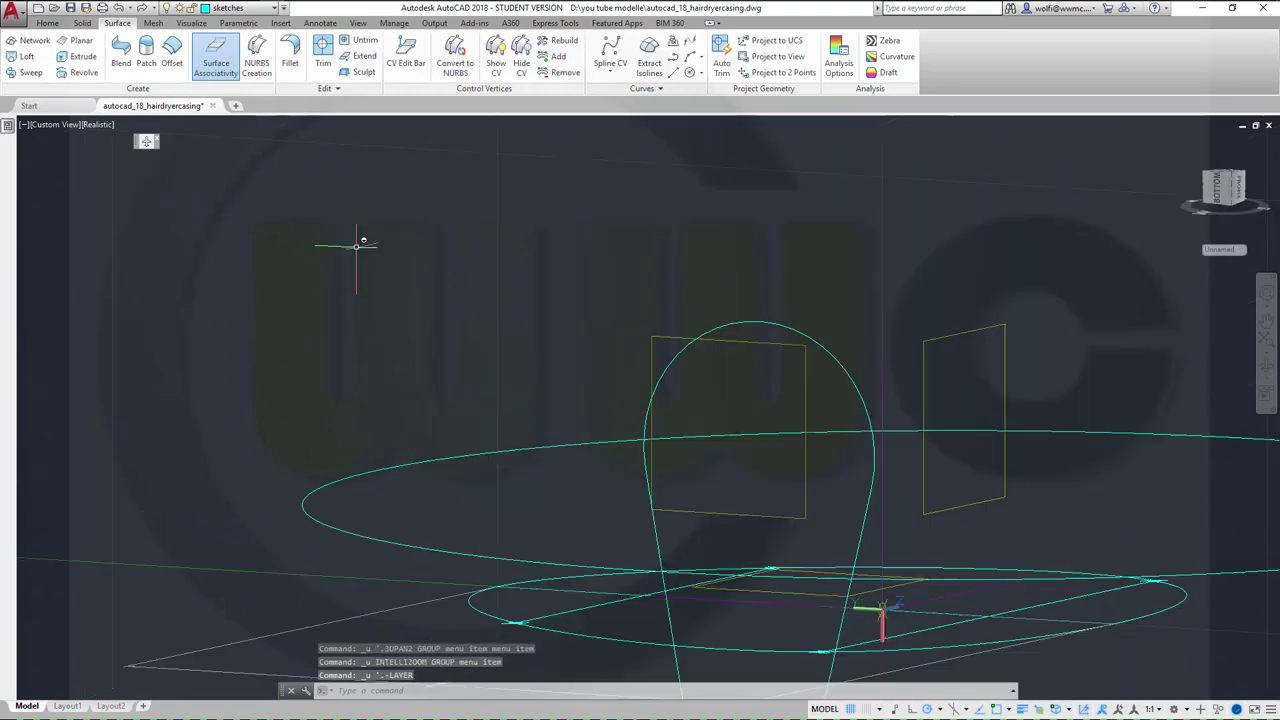
pyautogui.hotkey('ctrl', 'z')
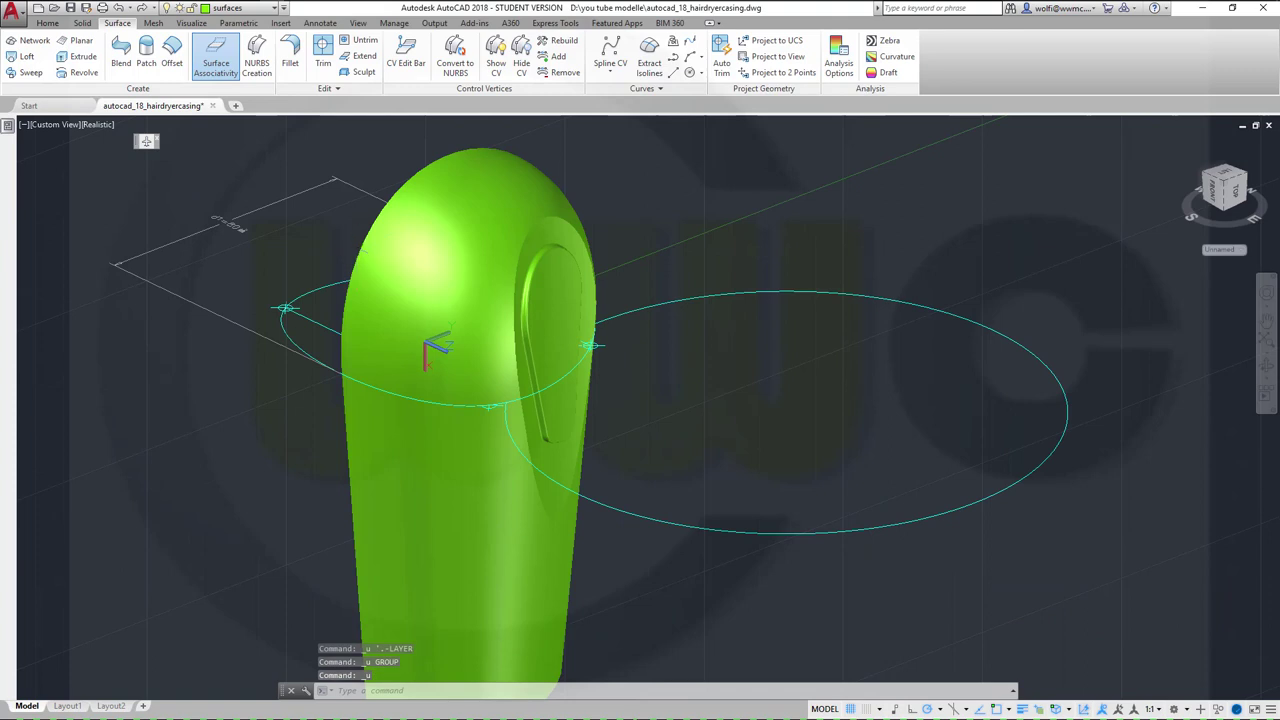
pyautogui.click(143, 8)
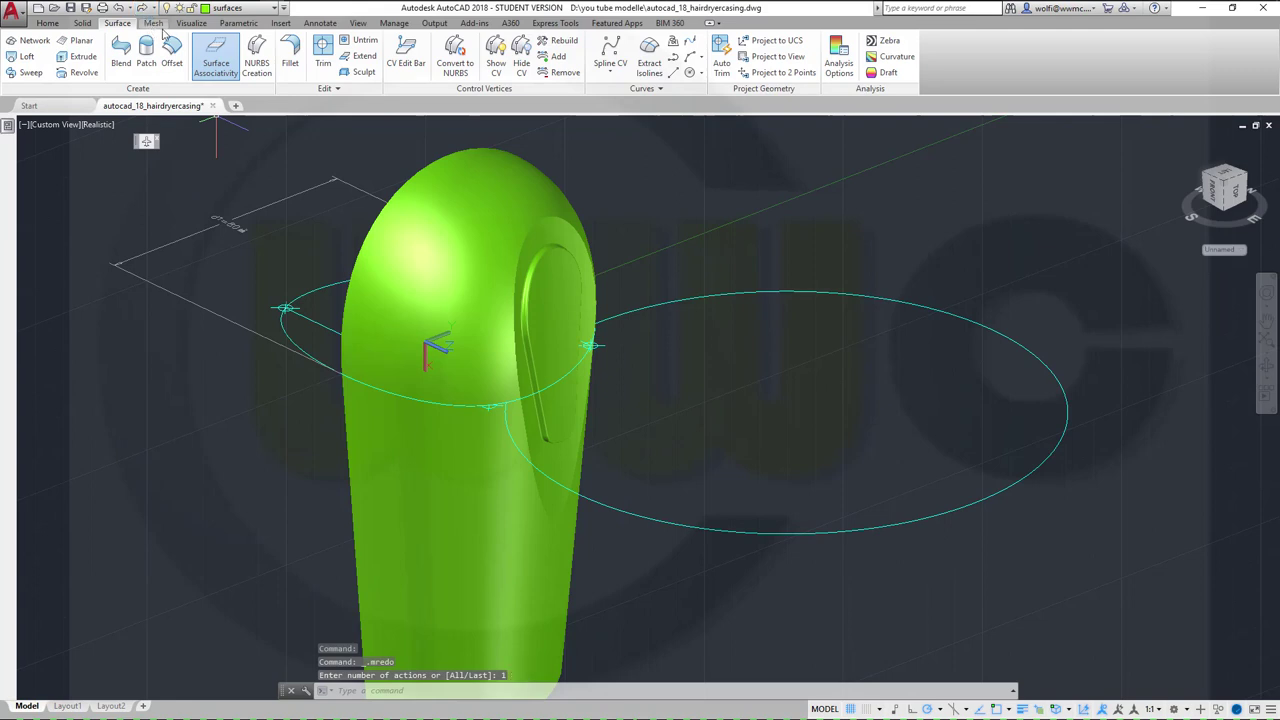
# Step: Examine the open inner side of the half body and set the view to the Left orientation
pyautogui.keyDown('shift'); pyautogui.moveTo(706, 441); pyautogui.dragTo(674, 290, button='middle'); pyautogui.keyUp('shift')
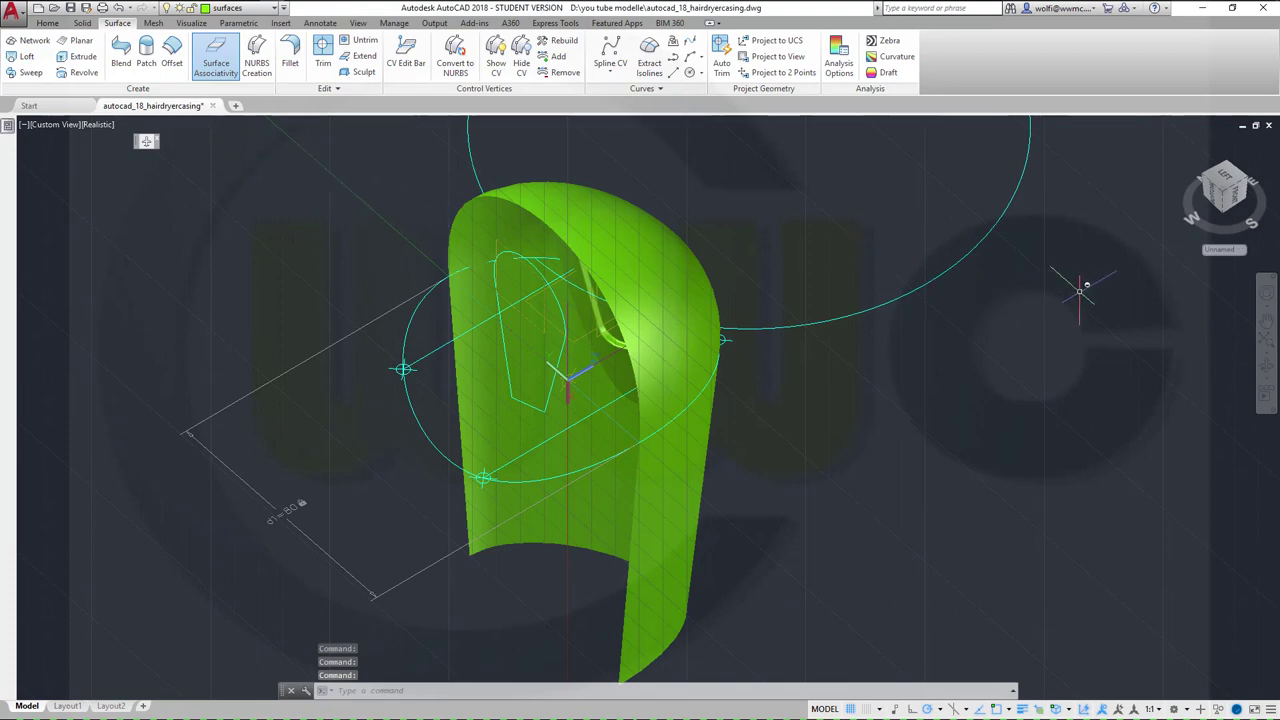
pyautogui.scroll(2, 613, 392)
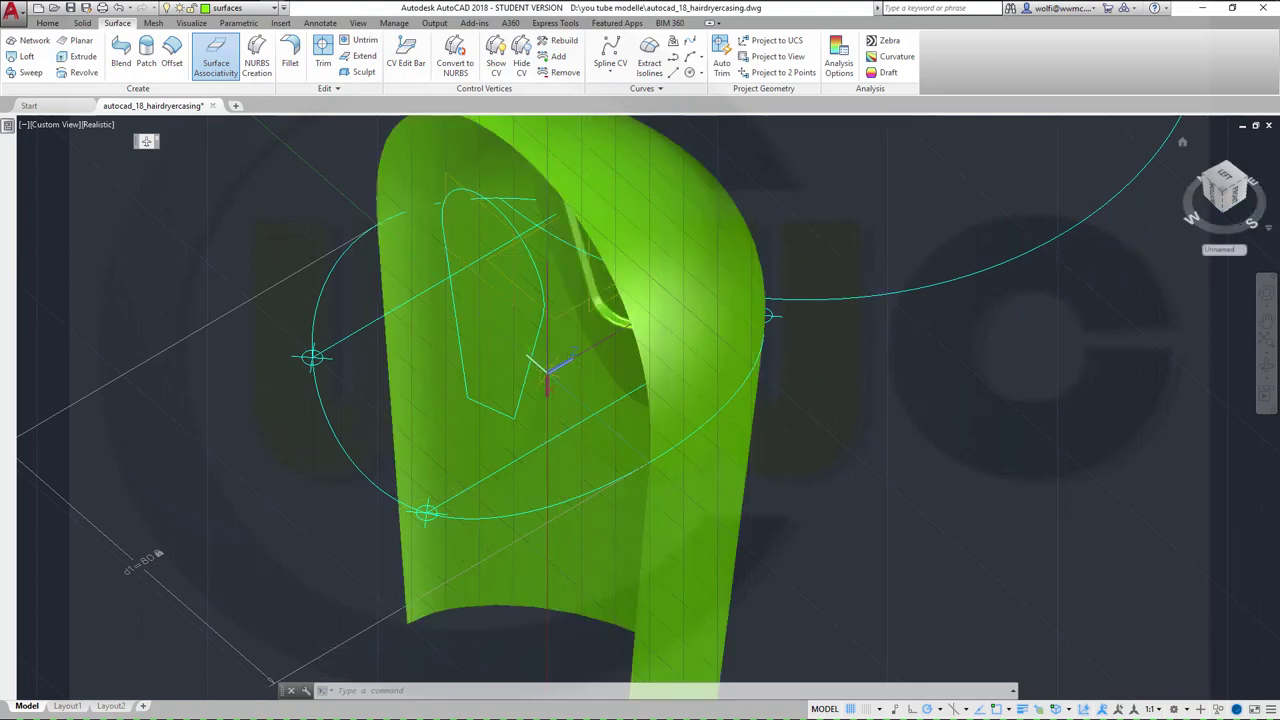
pyautogui.keyDown('shift'); pyautogui.moveTo(886, 320); pyautogui.dragTo(960, 234, button='middle'); pyautogui.keyUp('shift')
pyautogui.click(1224, 197)
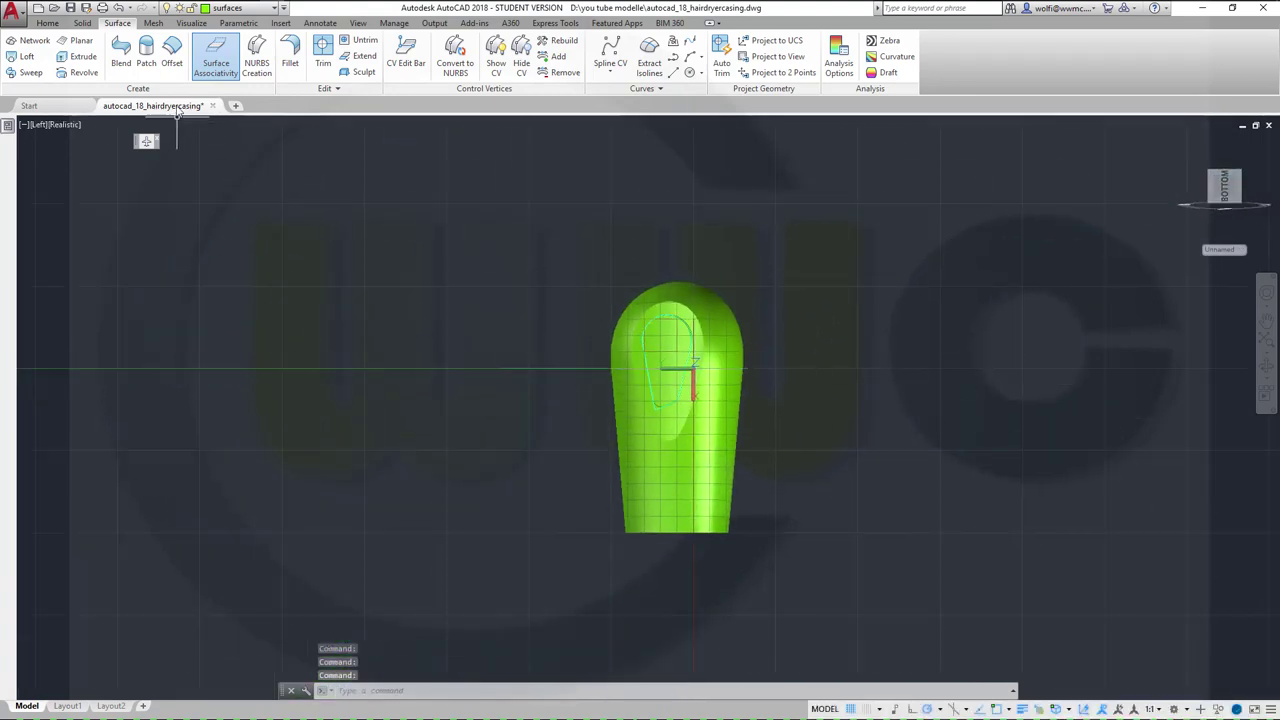
# Step: Make the sketches layer current and draw a slanted line across the lower part of the casing, extending past both side edges
pyautogui.click(275, 9)
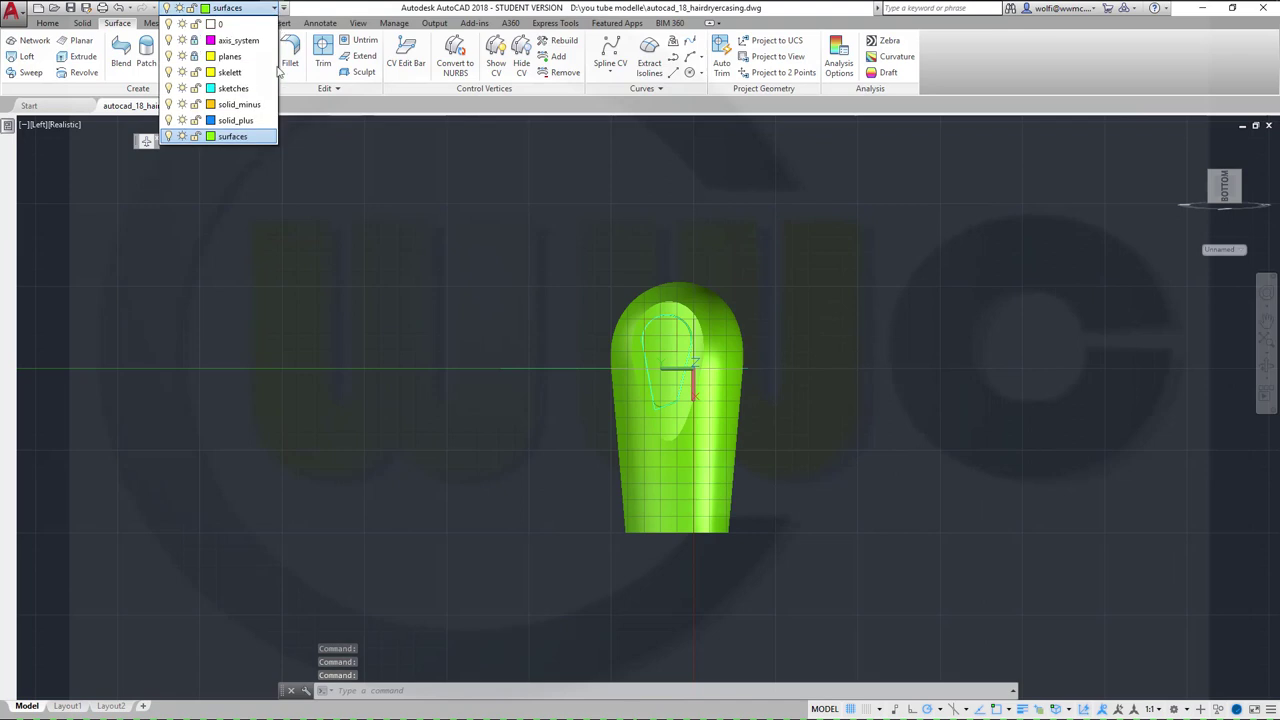
pyautogui.click(255, 86)
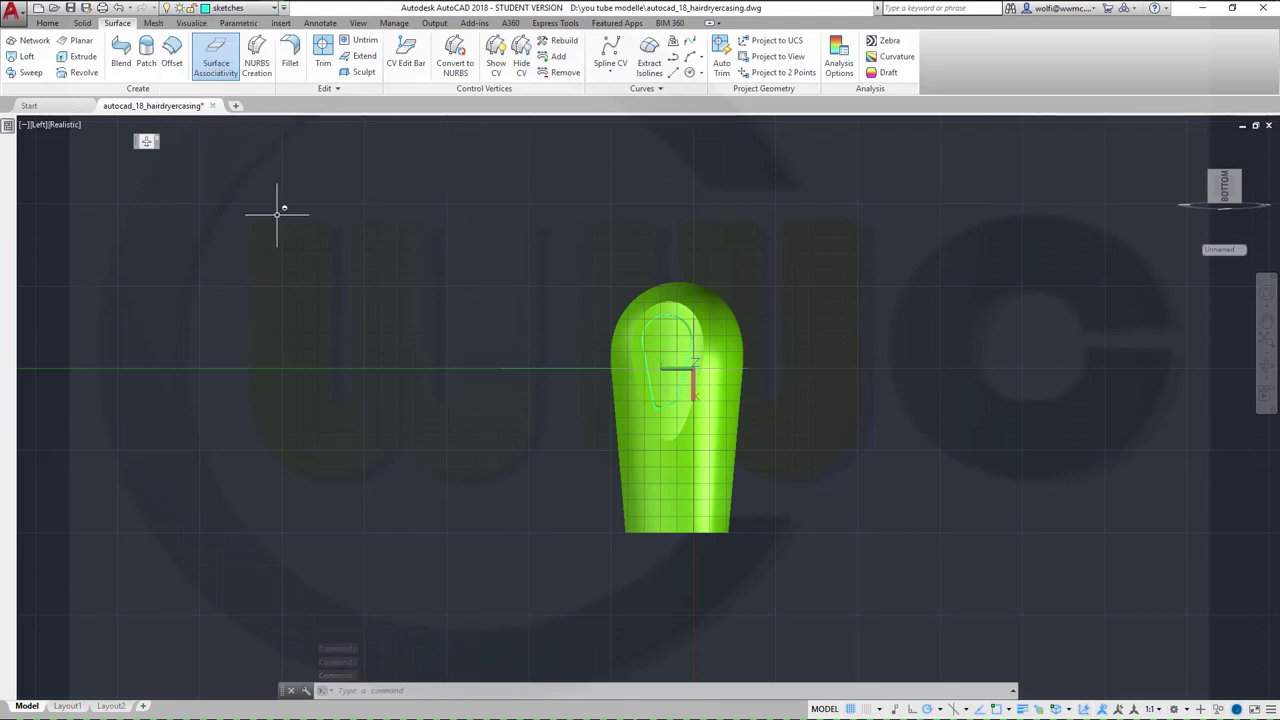
pyautogui.write('l')
pyautogui.press('Return')
pyautogui.scroll(2, 692, 545)
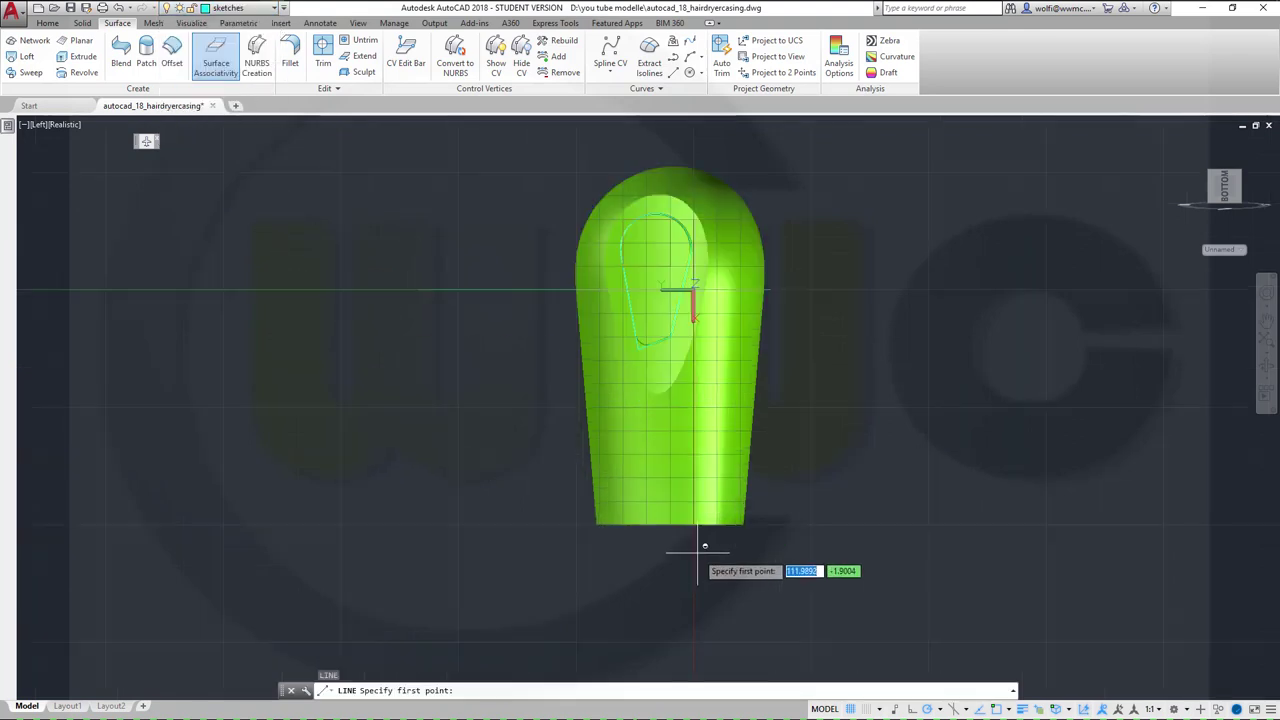
pyautogui.click(542, 398)
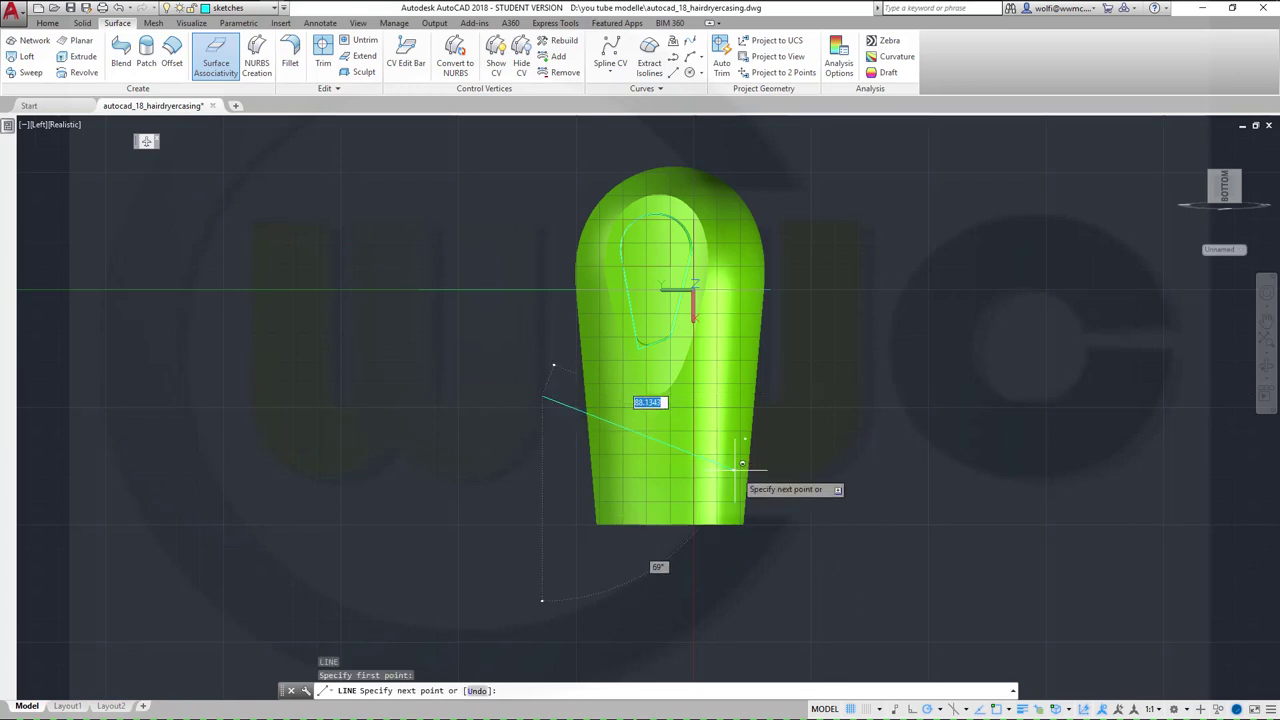
pyautogui.click(778, 497)
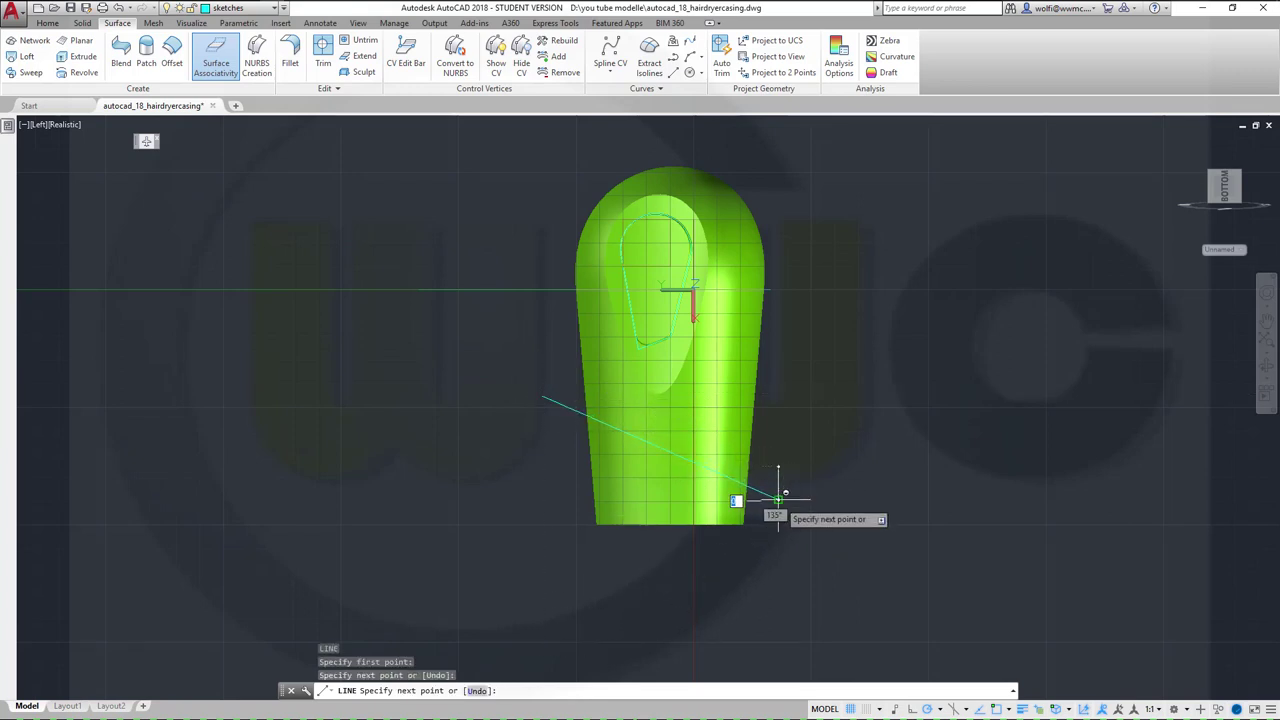
pyautogui.press('Escape')
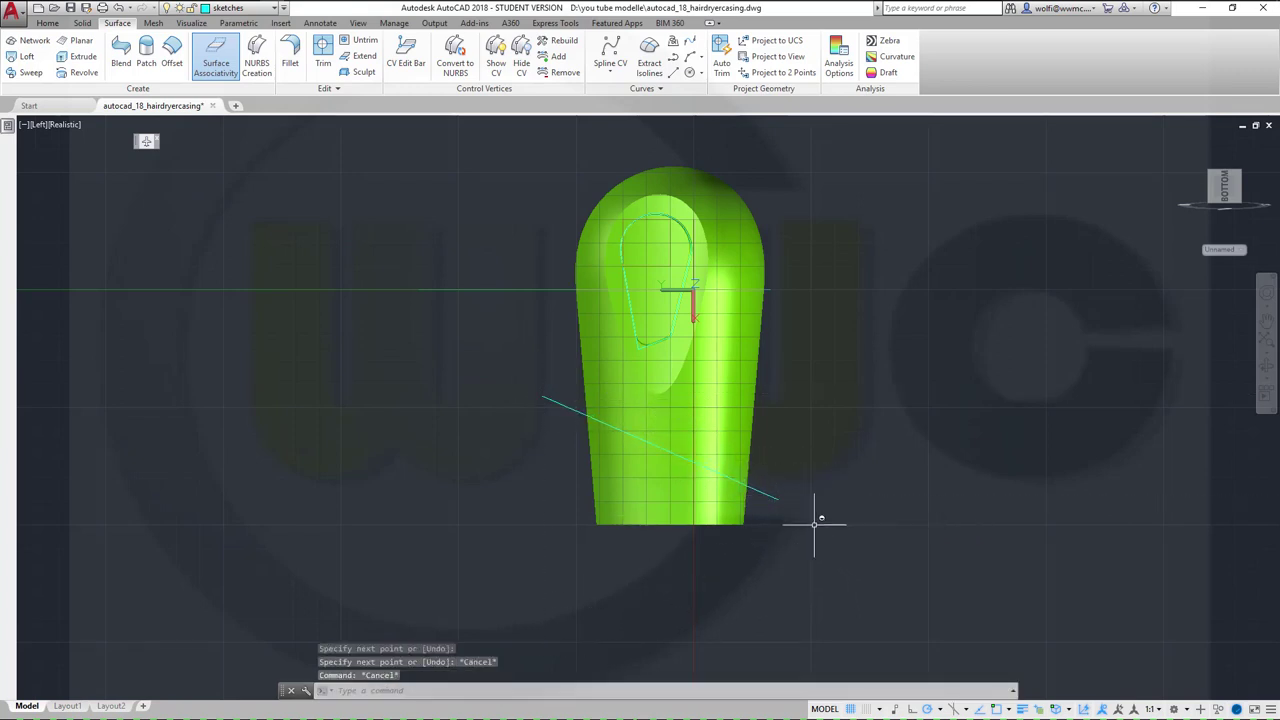
# Step: Project the slanted line onto the casing surface along the UCS direction
pyautogui.keyDown('shift'); pyautogui.moveTo(814, 521); pyautogui.dragTo(610, 415, button='middle'); pyautogui.keyUp('shift')
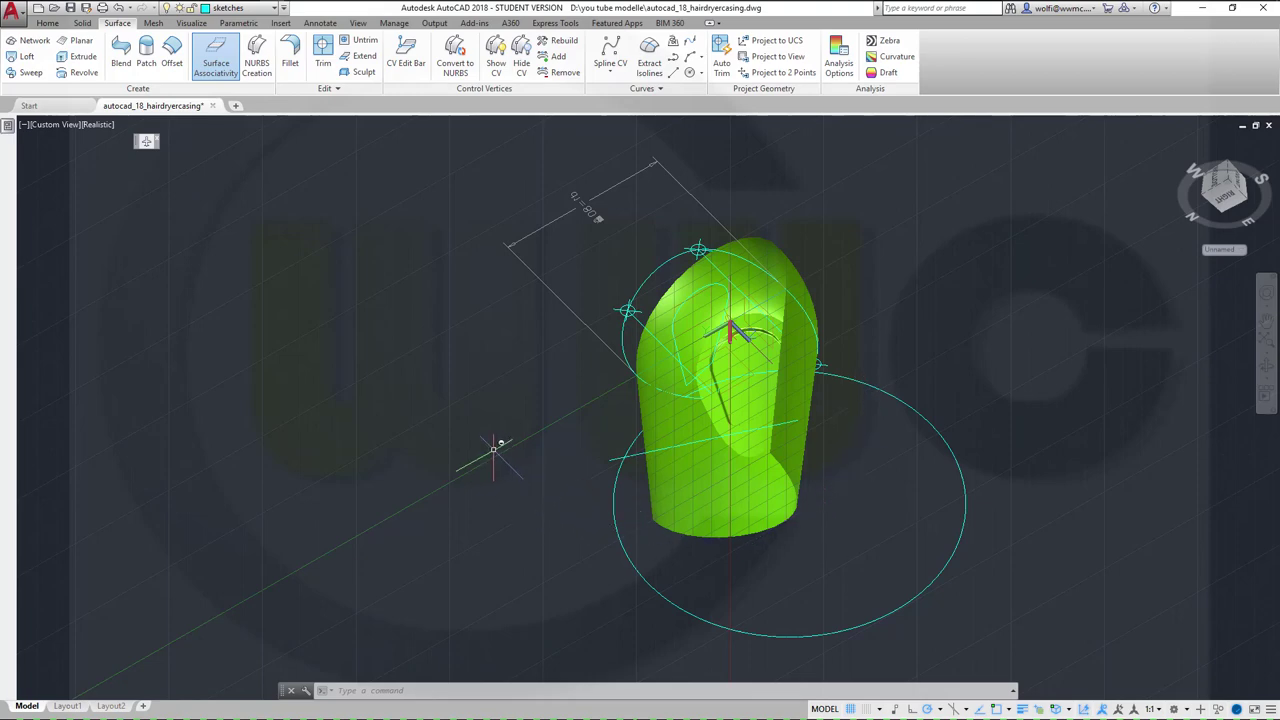
pyautogui.keyDown('shift'); pyautogui.moveTo(515, 455); pyautogui.dragTo(616, 476, button='middle'); pyautogui.keyUp('shift')
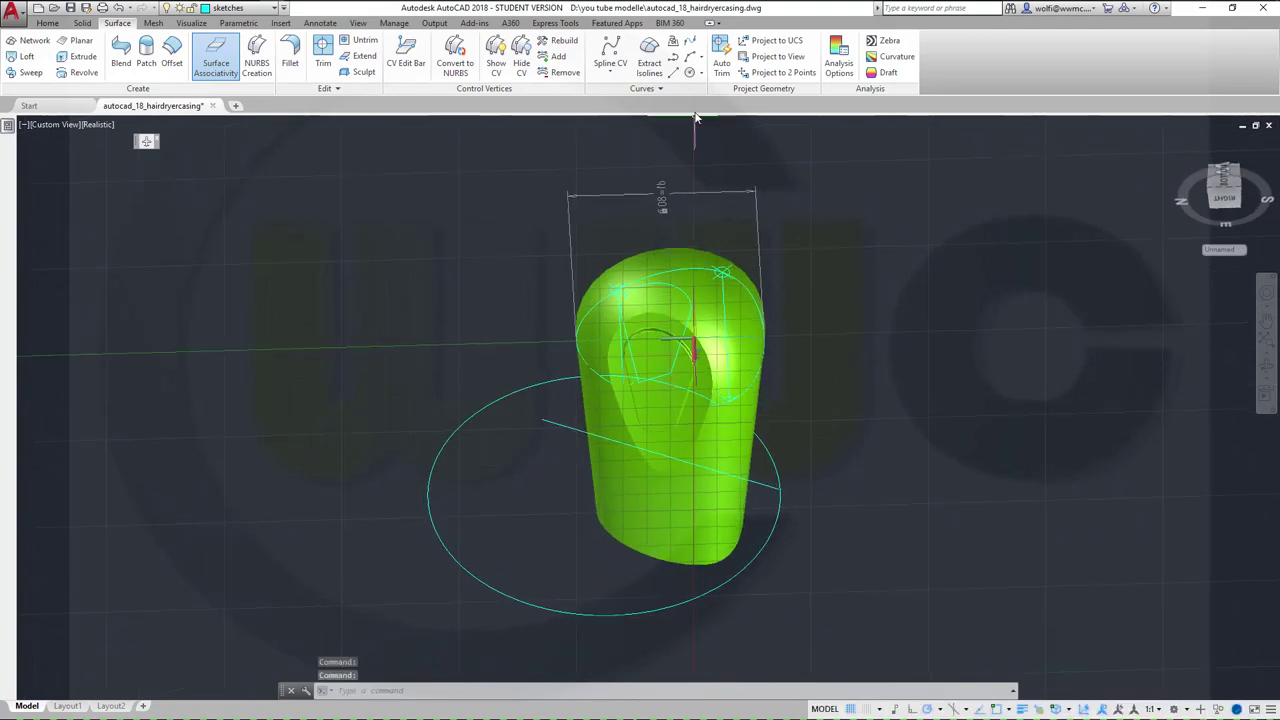
pyautogui.click(773, 46)
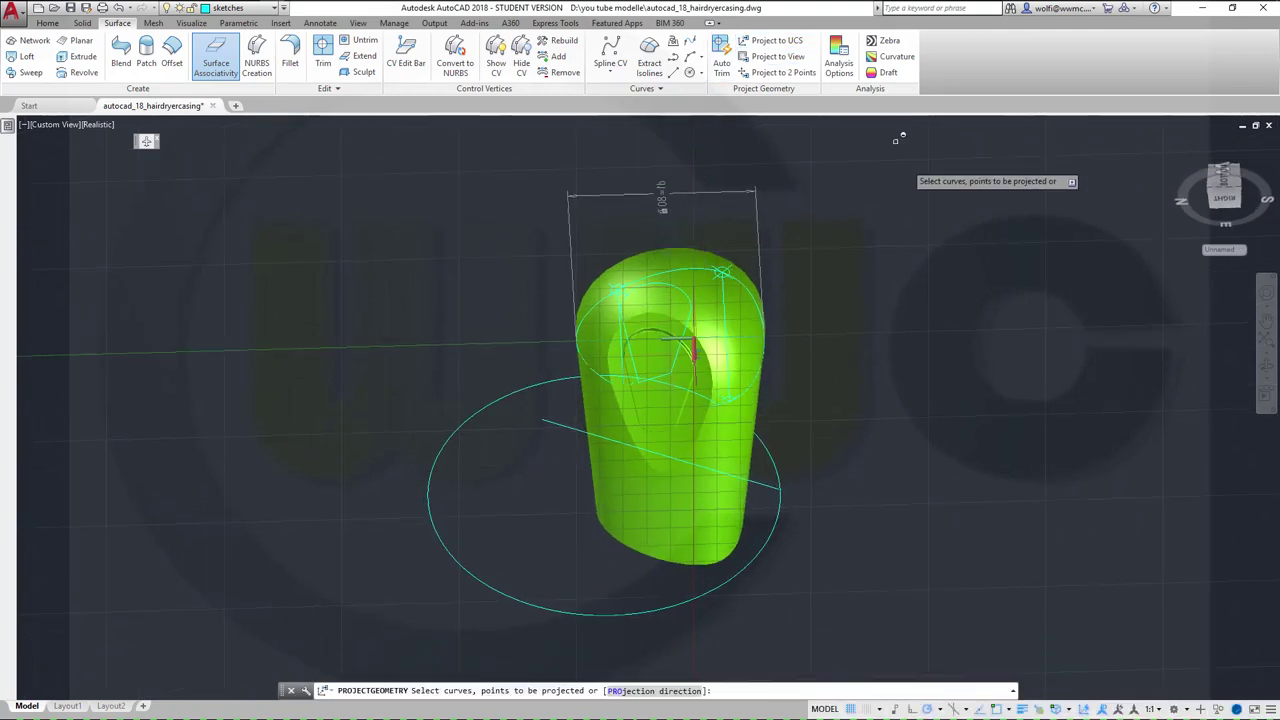
pyautogui.click(763, 483)
pyautogui.rightClick(826, 476)
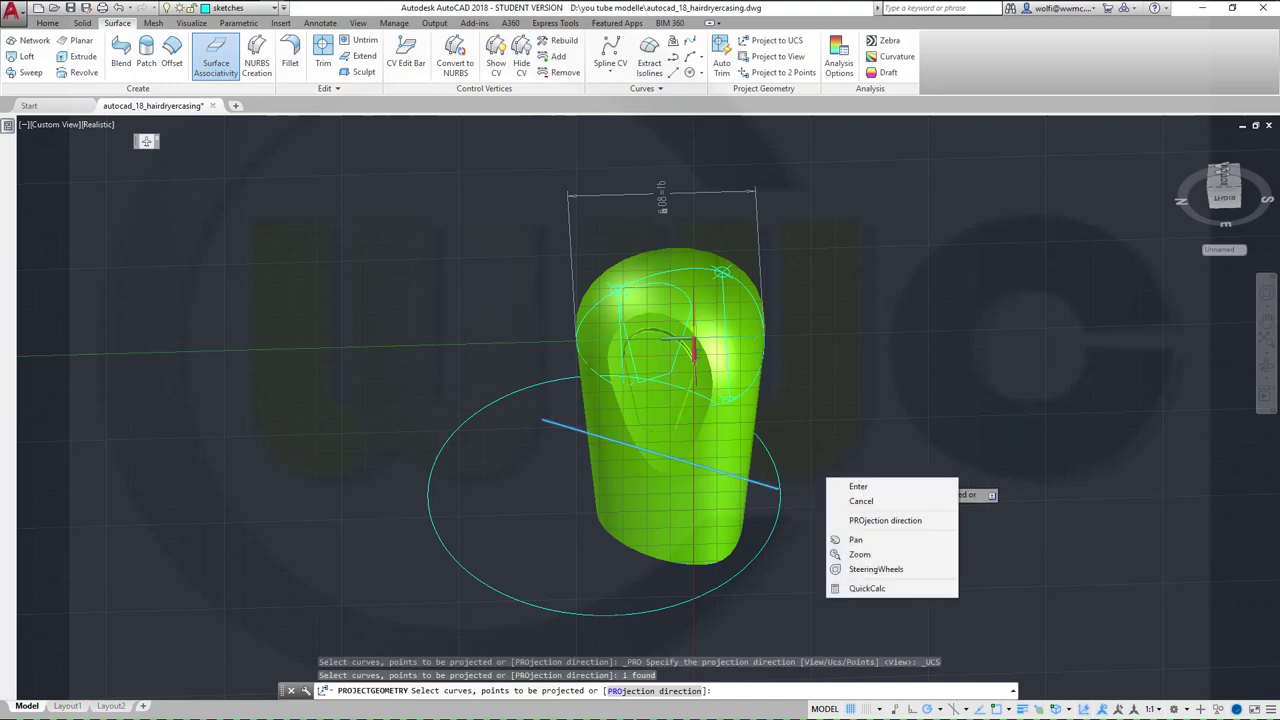
pyautogui.click(856, 487)
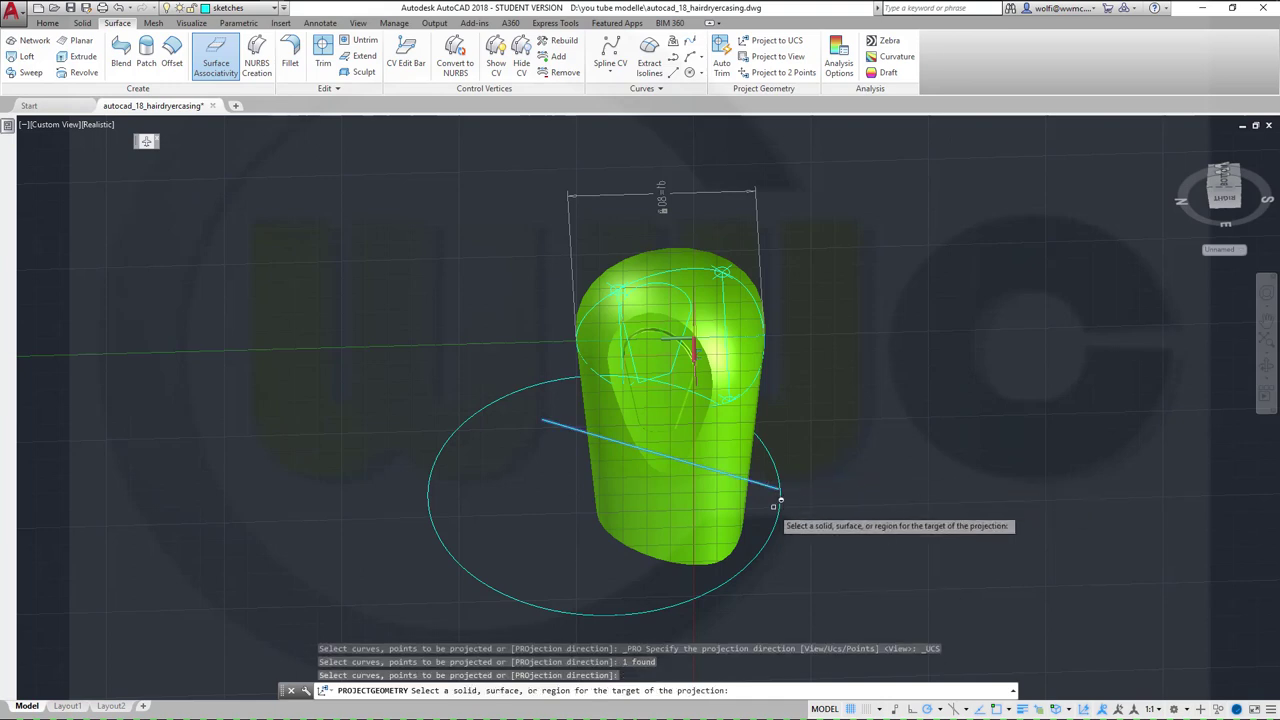
pyautogui.click(655, 519)
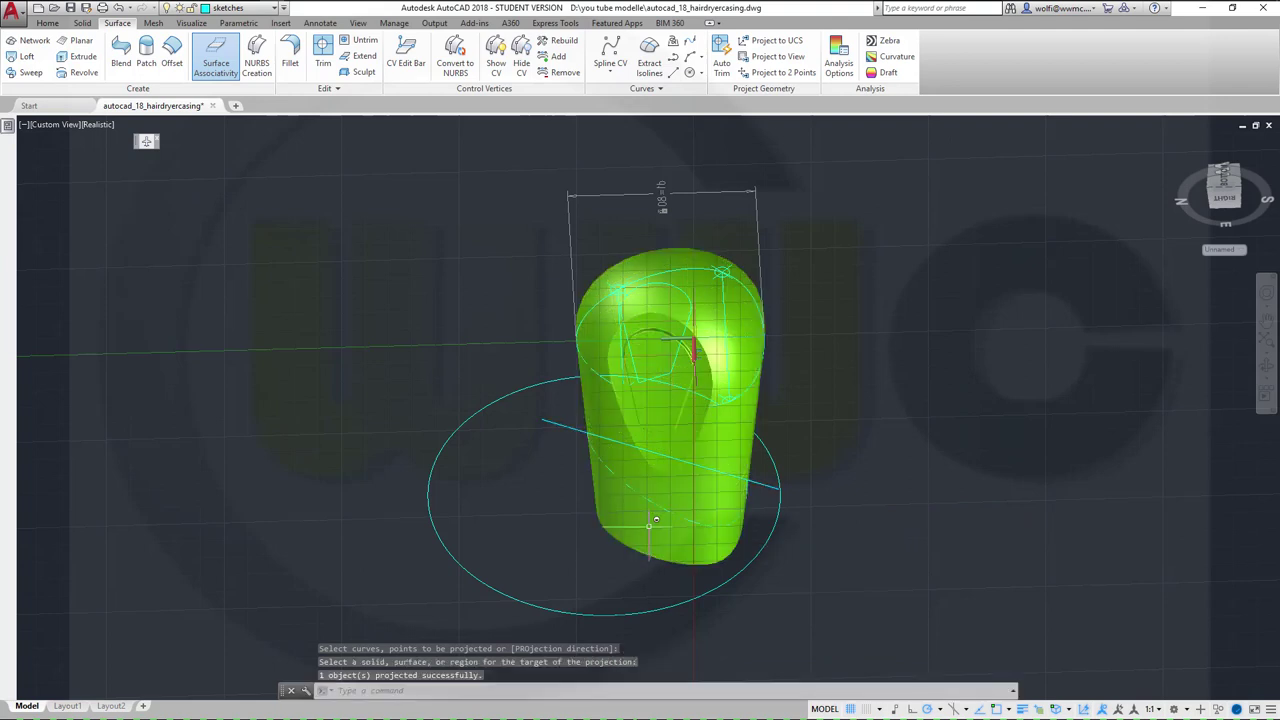
pyautogui.press('Escape')
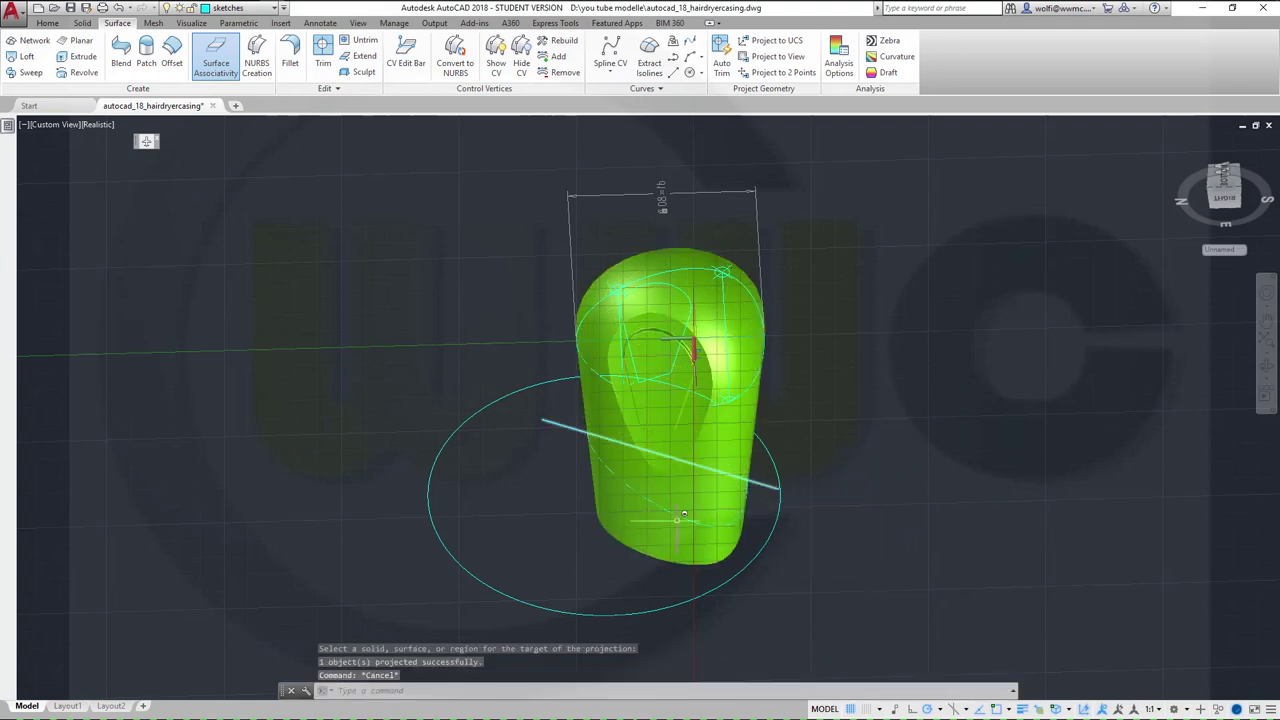
# Step: Draw a circle of radius 1 beside the casing in the Left view, clear of the body
pyautogui.keyDown('shift'); pyautogui.moveTo(512, 480); pyautogui.dragTo(708, 460, button='middle'); pyautogui.keyUp('shift')
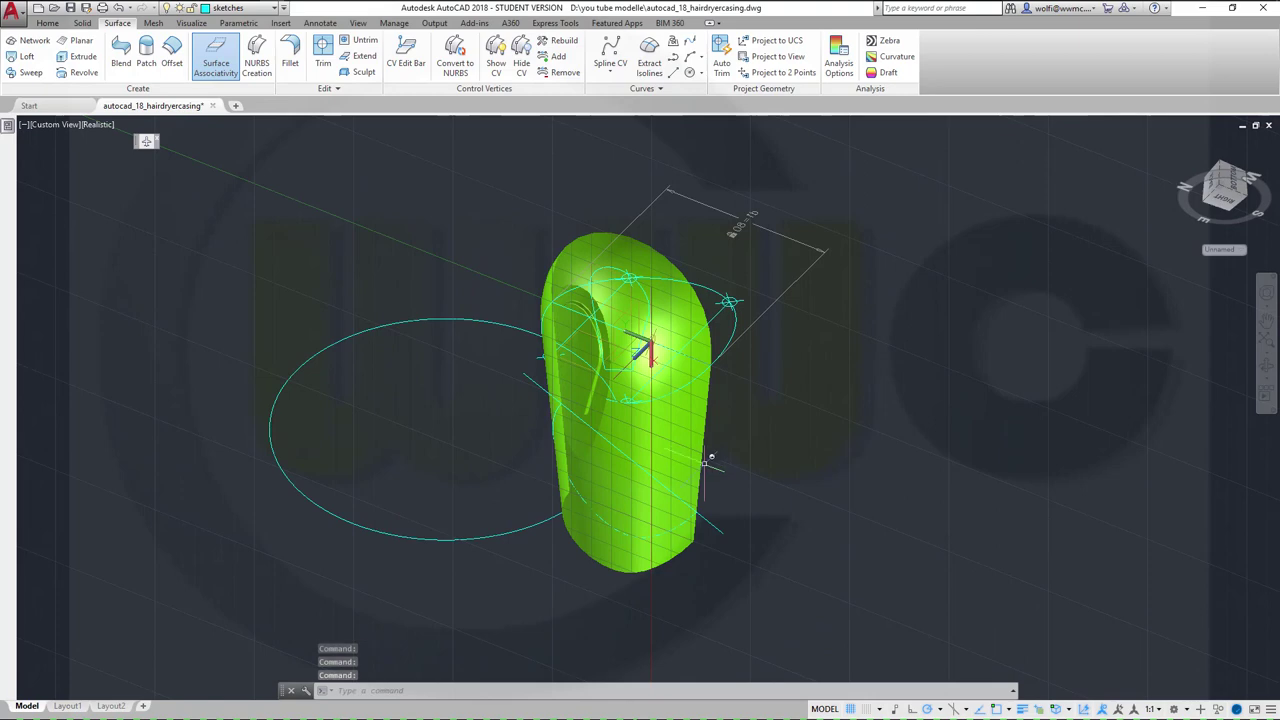
pyautogui.click(1235, 183)
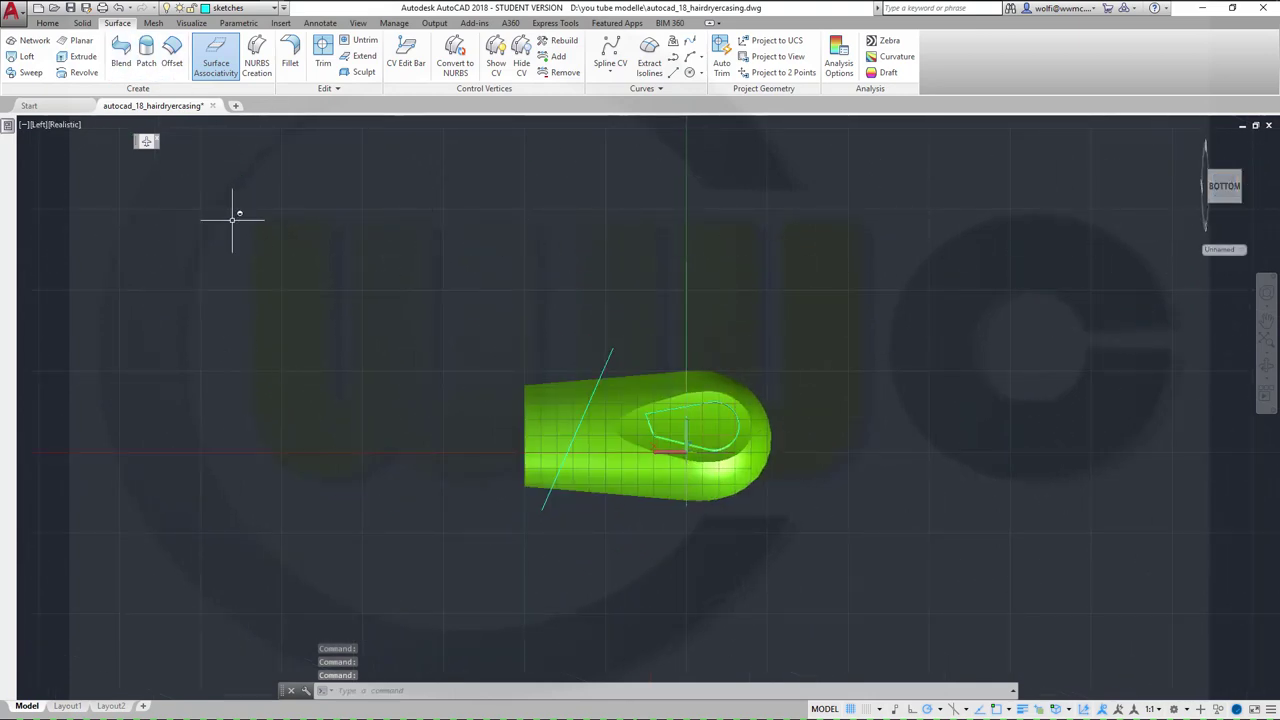
pyautogui.write('c')
pyautogui.press('Return')
pyautogui.scroll(5, 600, 420)
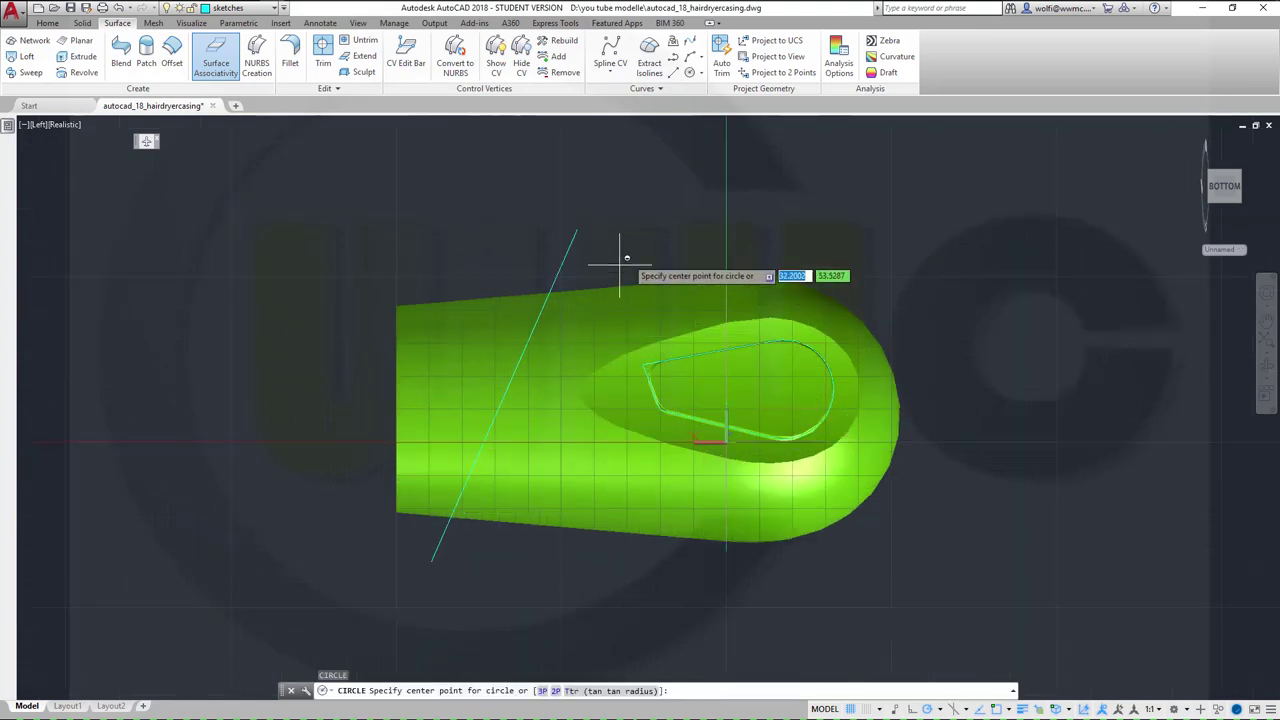
pyautogui.click(640, 241)
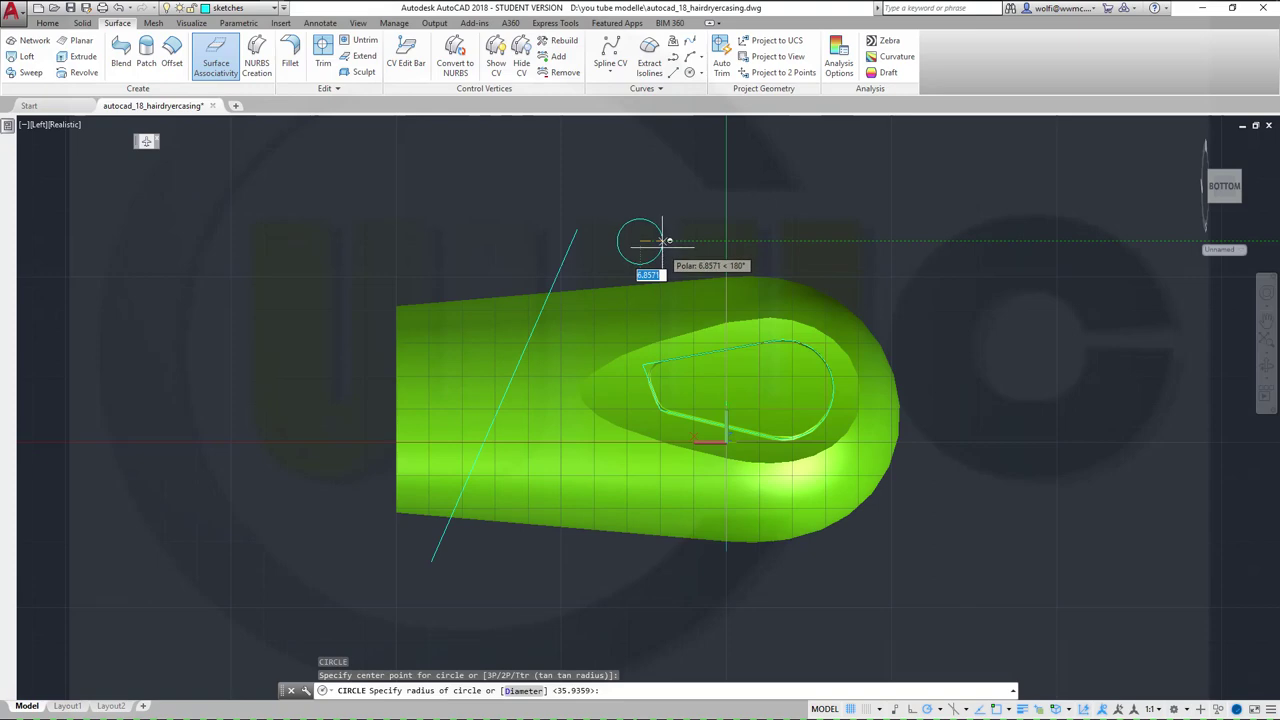
pyautogui.press('Return')
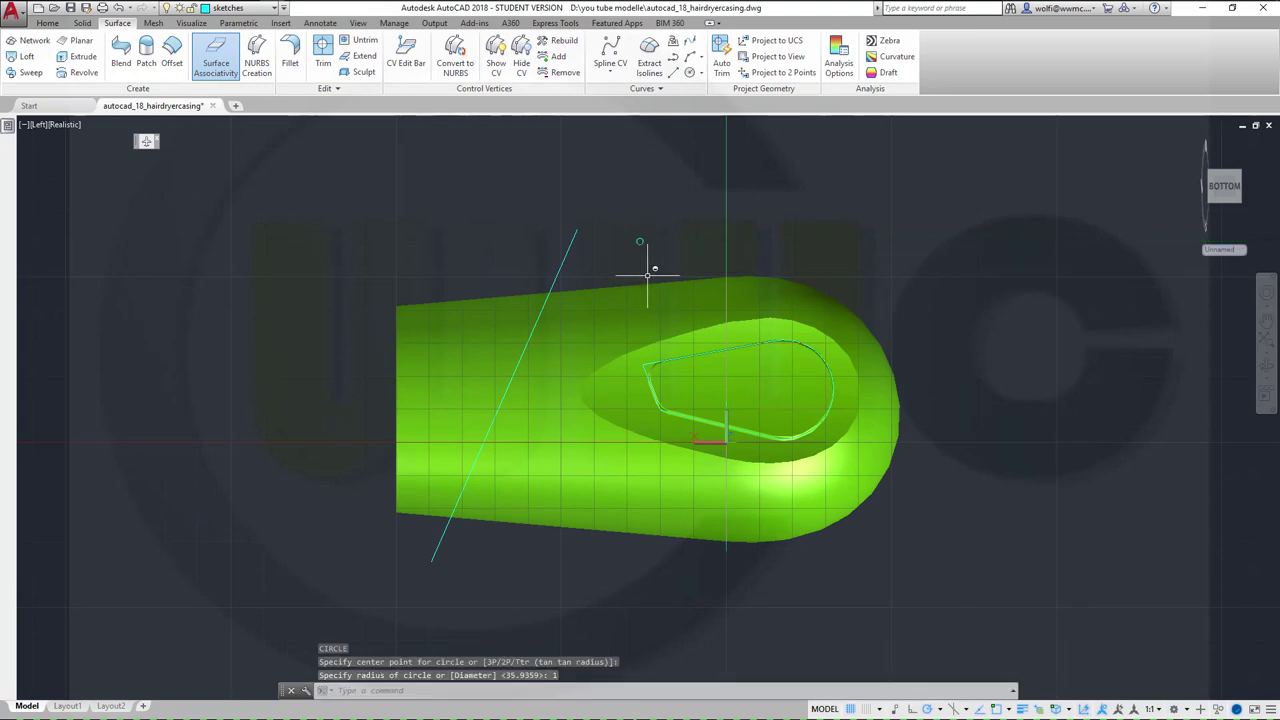
# Step: Sweep the small circle as a surface along the projected curve on the casing
pyautogui.scroll(2, 648, 271)
pyautogui.keyDown('shift'); pyautogui.moveTo(490, 296); pyautogui.dragTo(491, 351, button='middle'); pyautogui.keyUp('shift')
pyautogui.scroll(-4, 495, 365)
pyautogui.scroll(4, 510, 400)
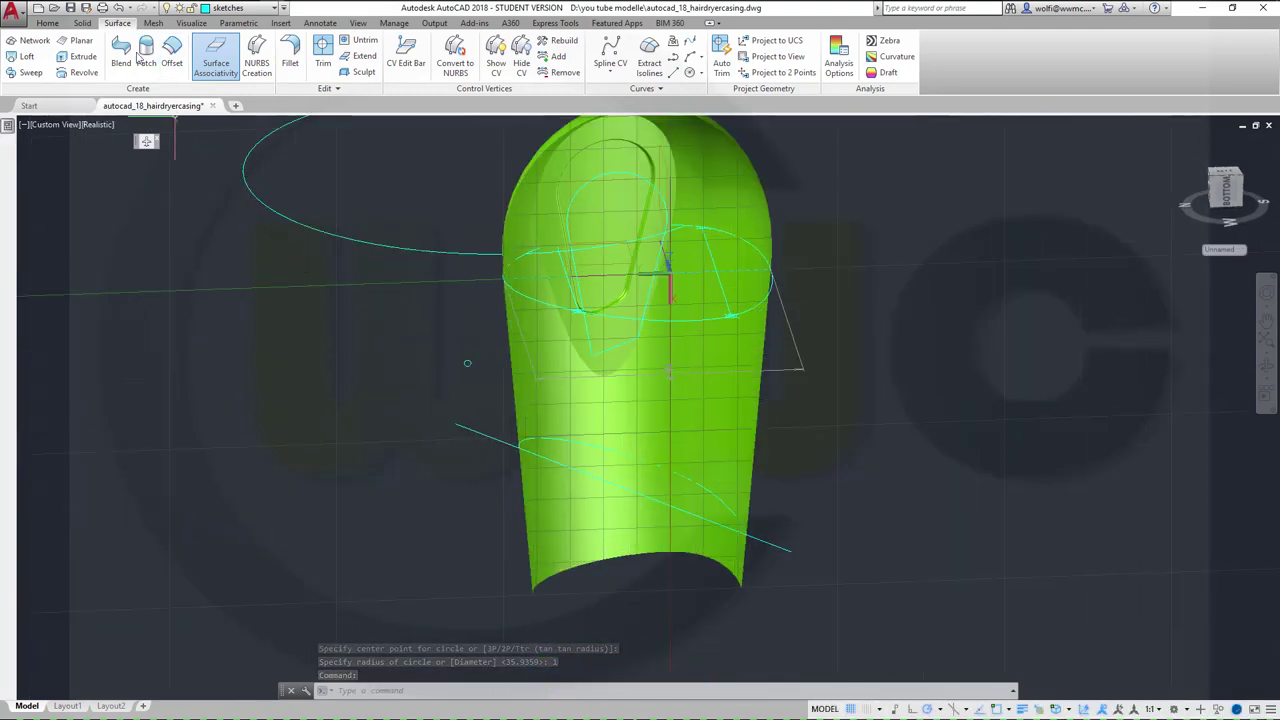
pyautogui.click(30, 73)
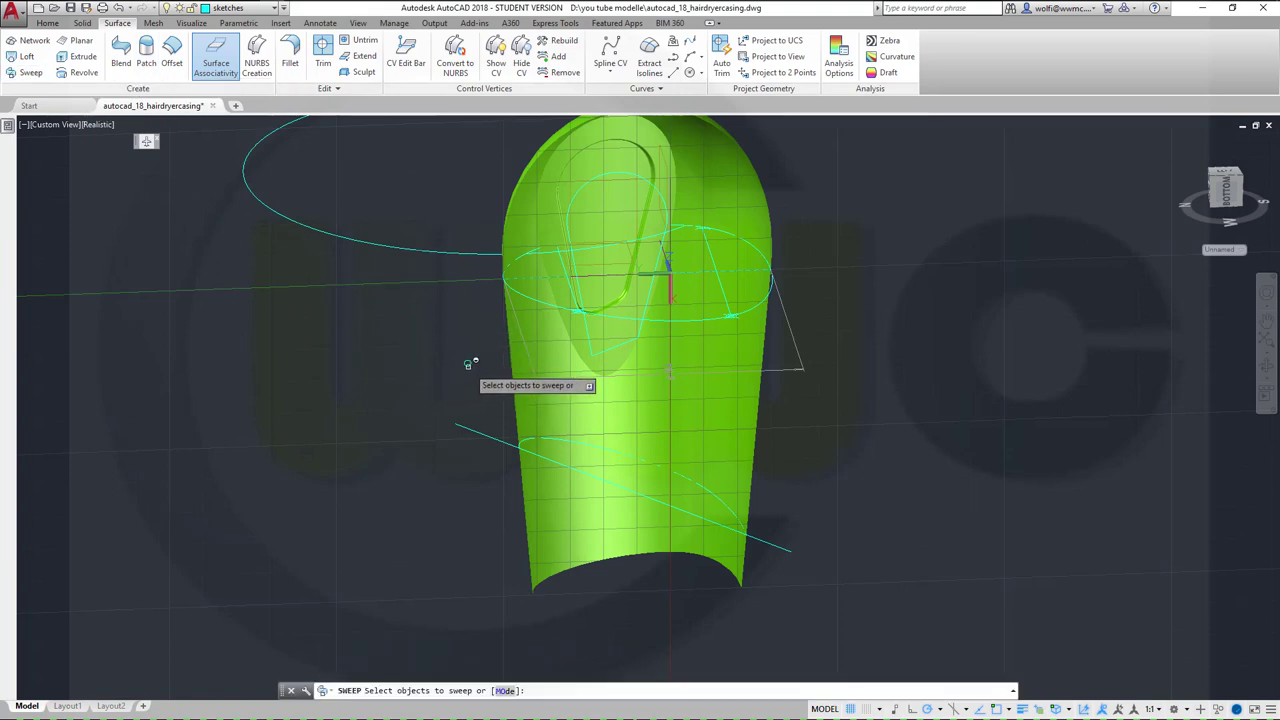
pyautogui.rightClick(370, 365)
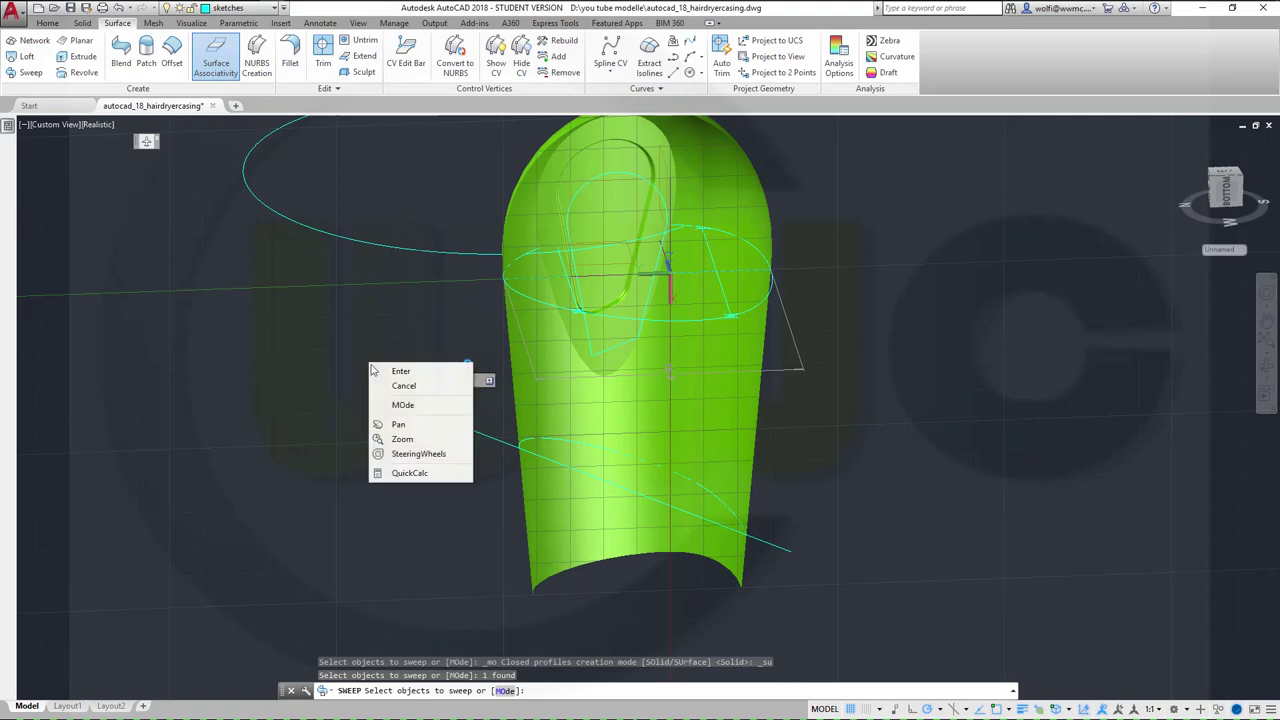
pyautogui.click(417, 372)
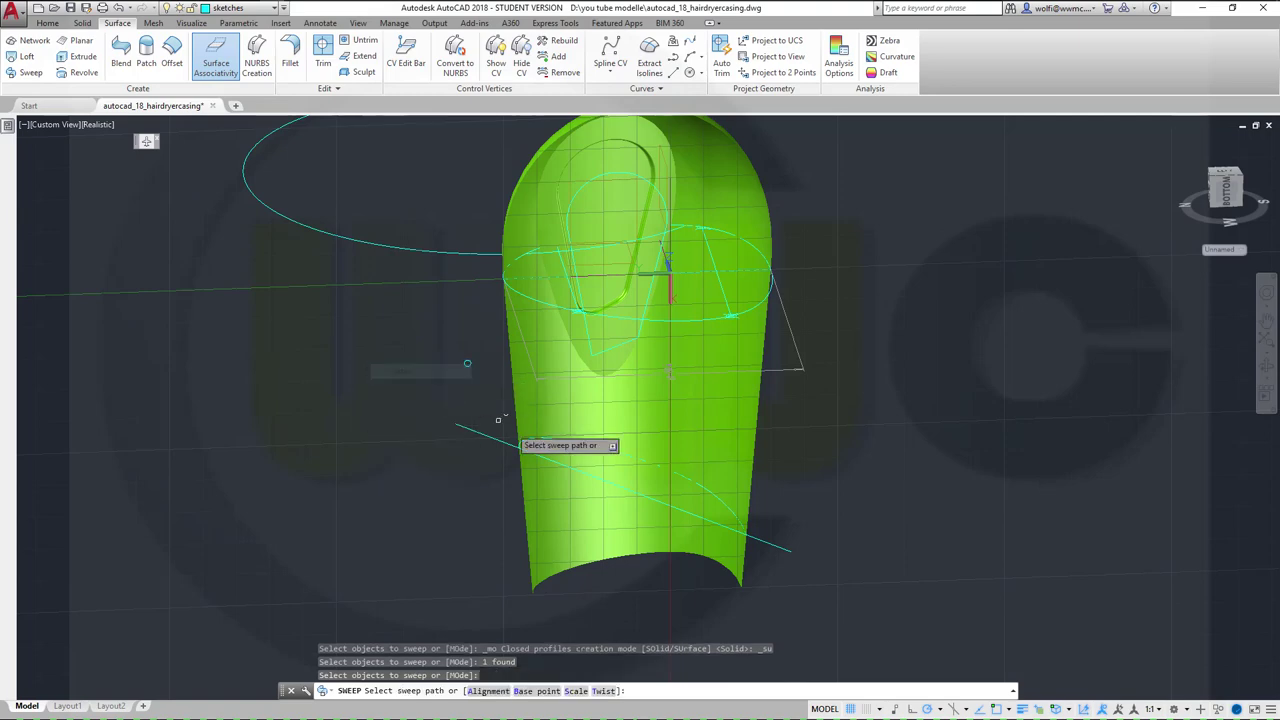
pyautogui.click(728, 506)
pyautogui.click(776, 552)
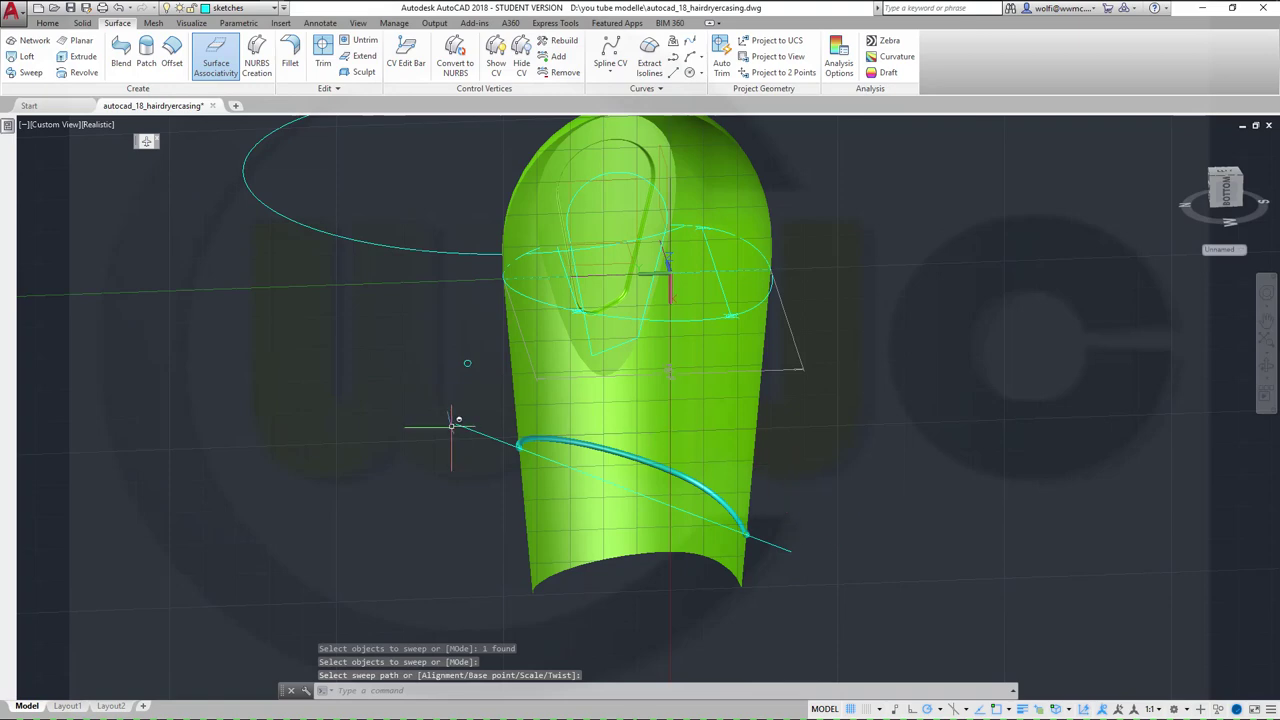
# Step: Move the swept tube surface to the solid_minus layer
pyautogui.keyDown('shift'); pyautogui.moveTo(452, 425); pyautogui.dragTo(466, 386, button='middle'); pyautogui.keyUp('shift')
pyautogui.scroll(3, 622, 474)
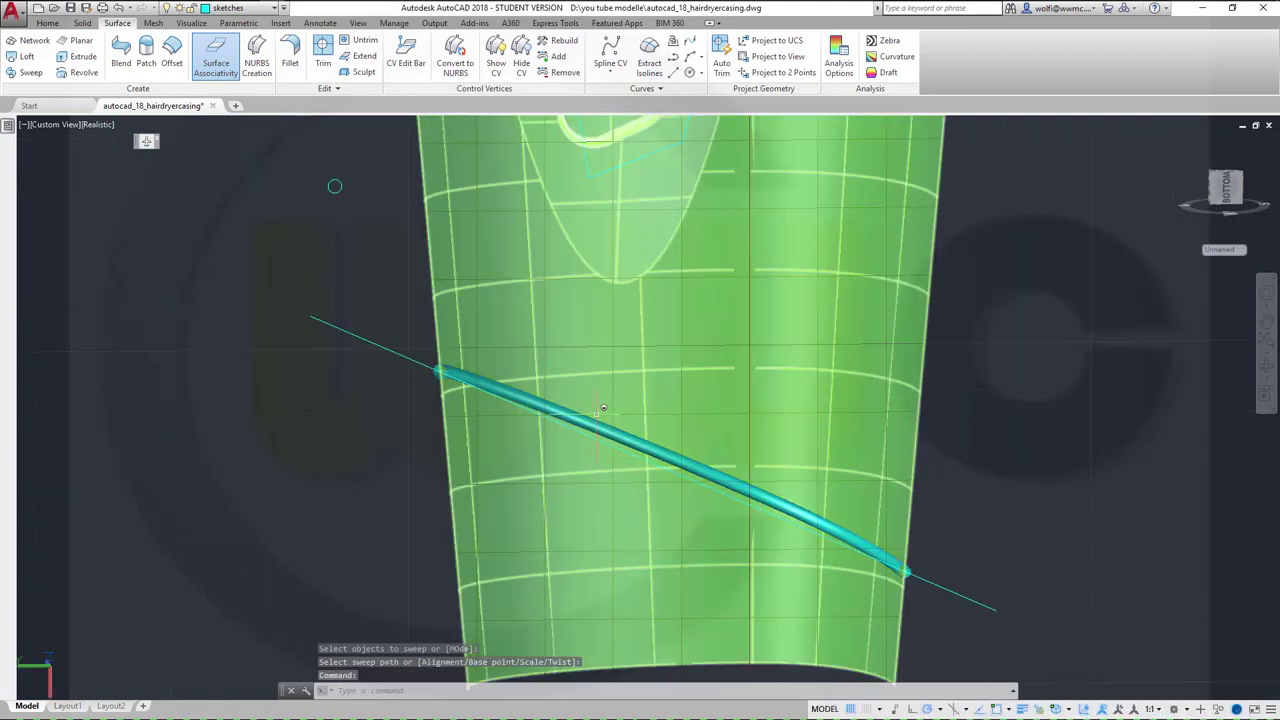
pyautogui.click(603, 409)
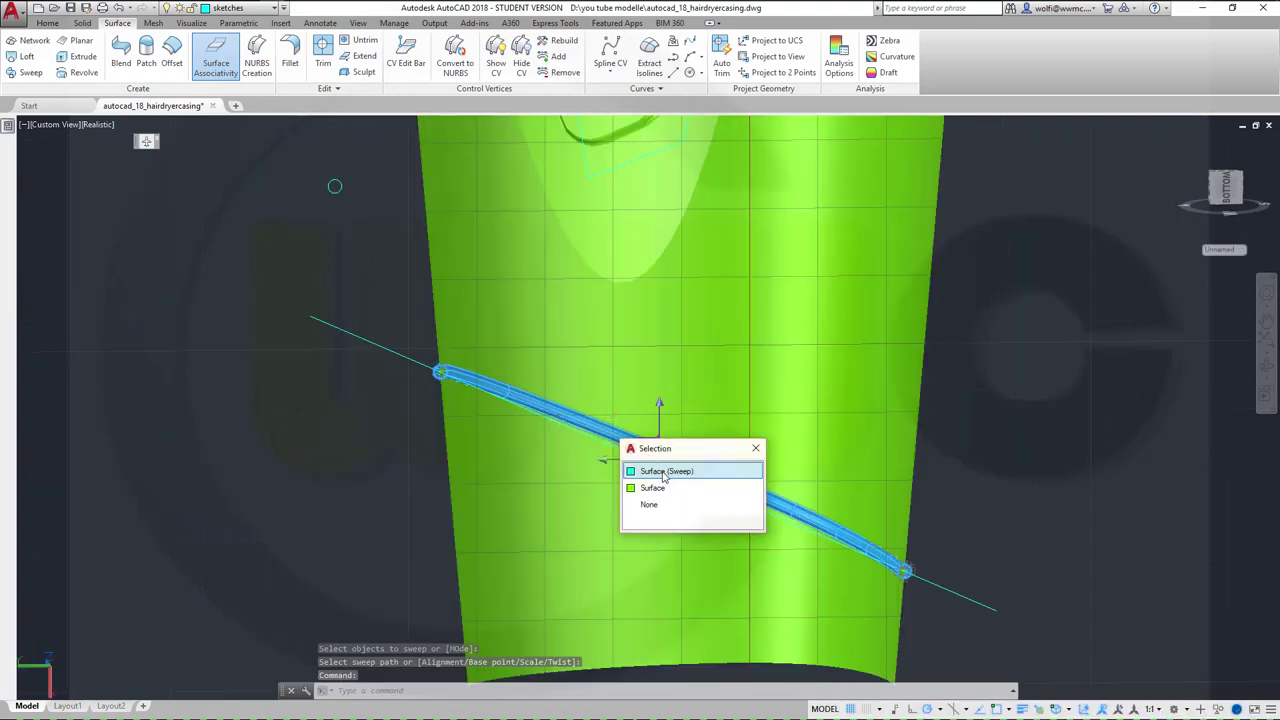
pyautogui.click(663, 473)
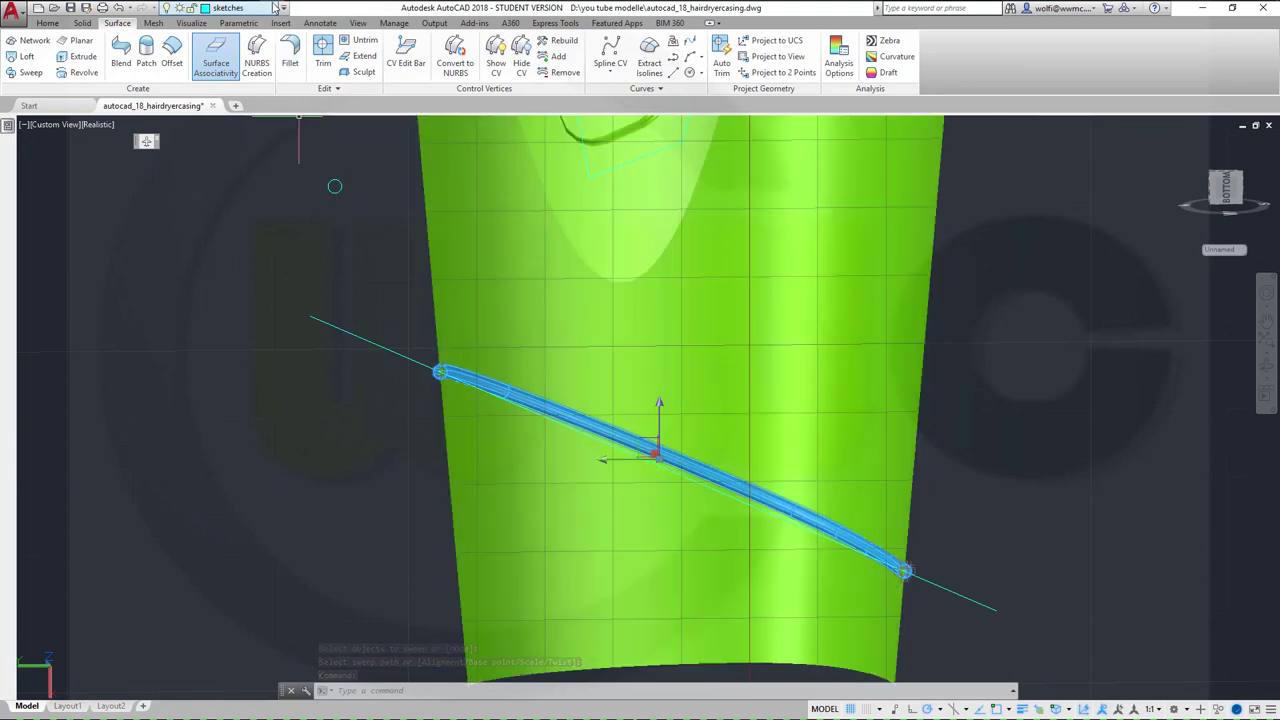
pyautogui.click(275, 7)
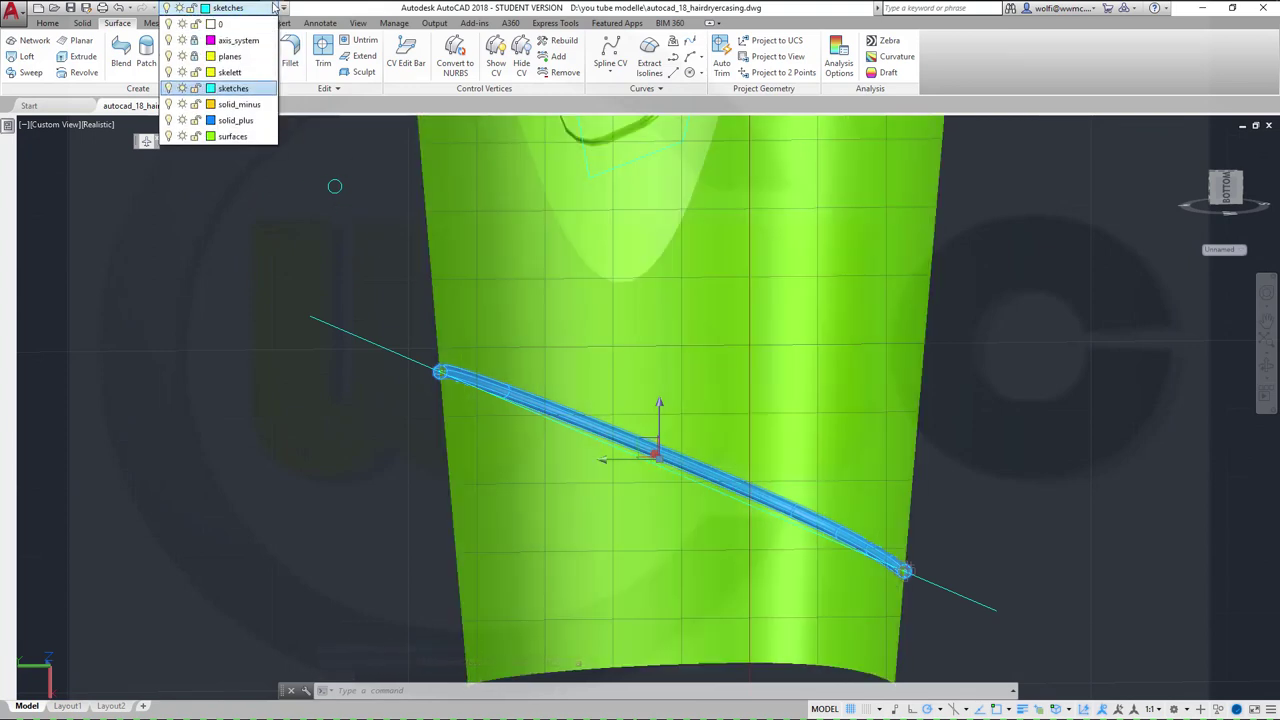
pyautogui.click(240, 104)
pyautogui.press('Escape')
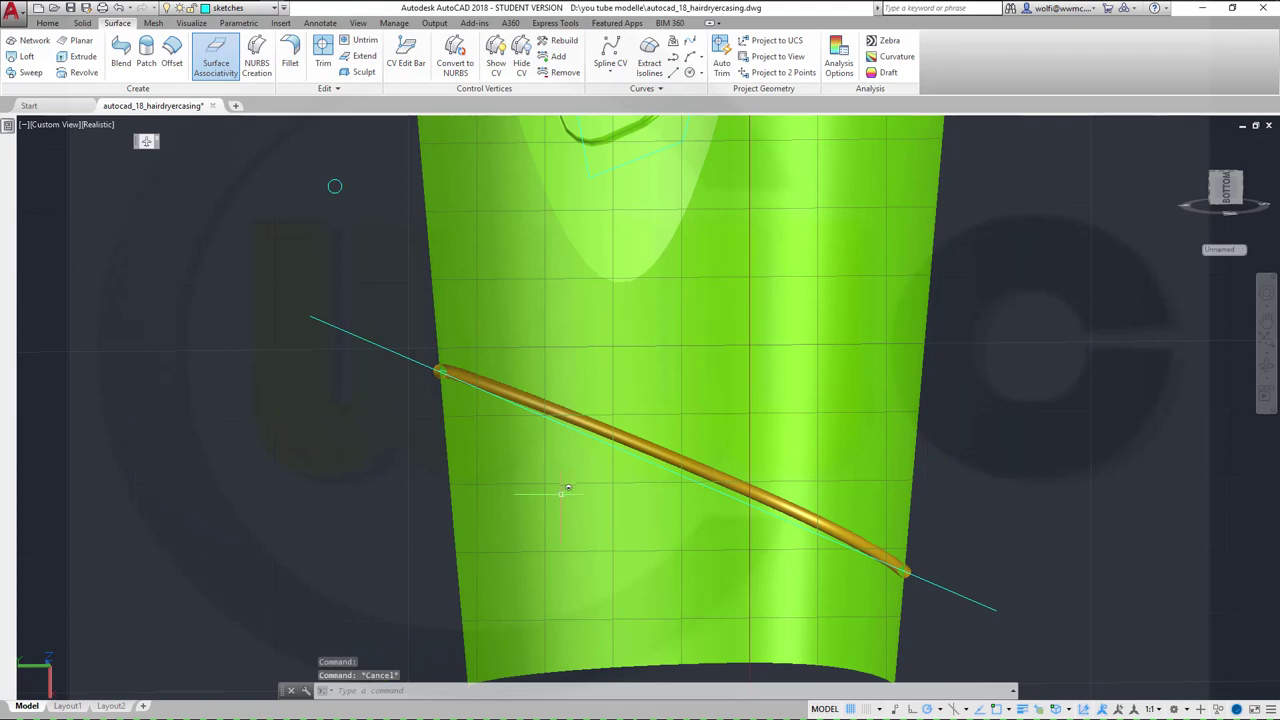
# Step: Make the surfaces layer current and turn off the sketches layer
pyautogui.keyDown('shift'); pyautogui.moveTo(567, 488); pyautogui.dragTo(628, 380, button='middle'); pyautogui.keyUp('shift')
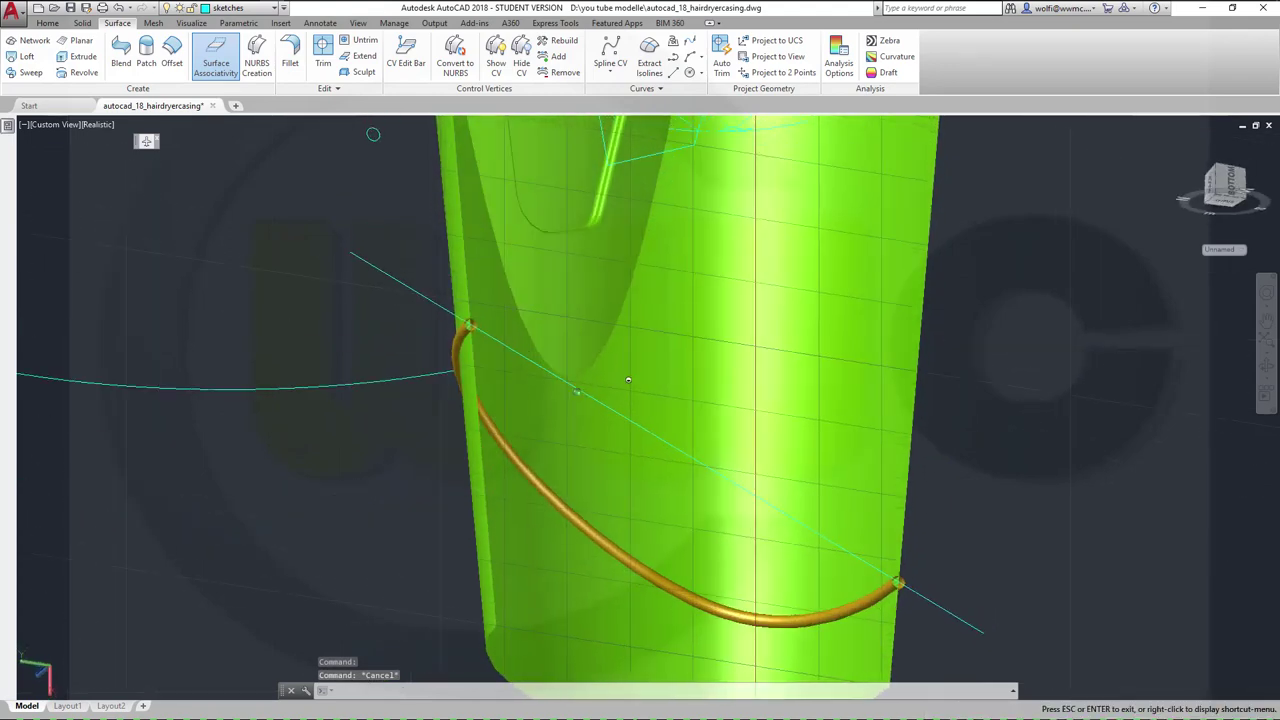
pyautogui.click(250, 8)
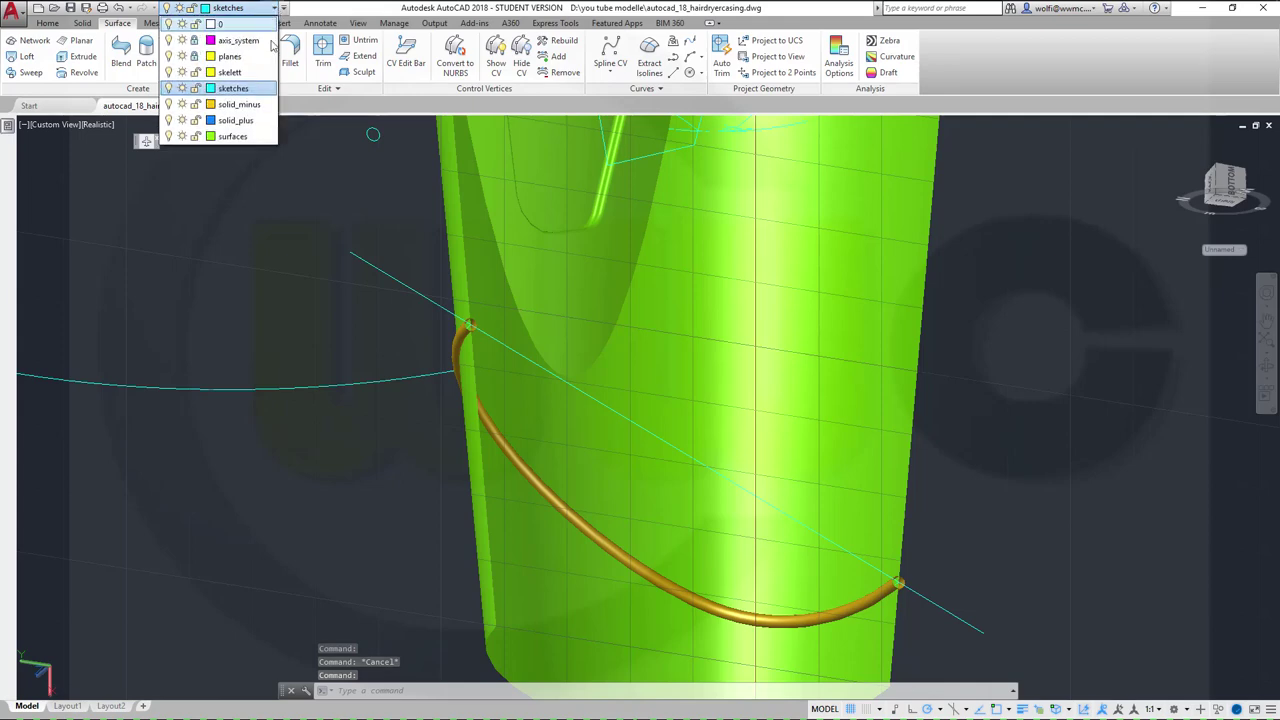
pyautogui.click(262, 136)
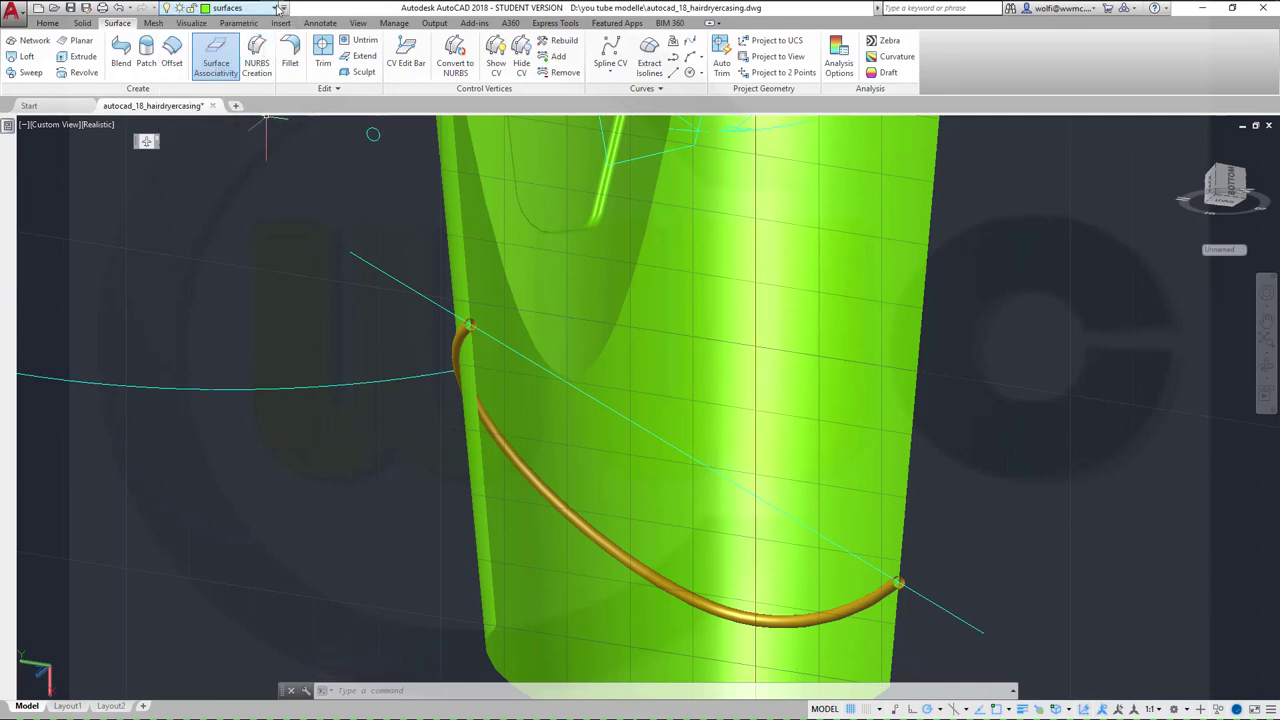
pyautogui.click(277, 8)
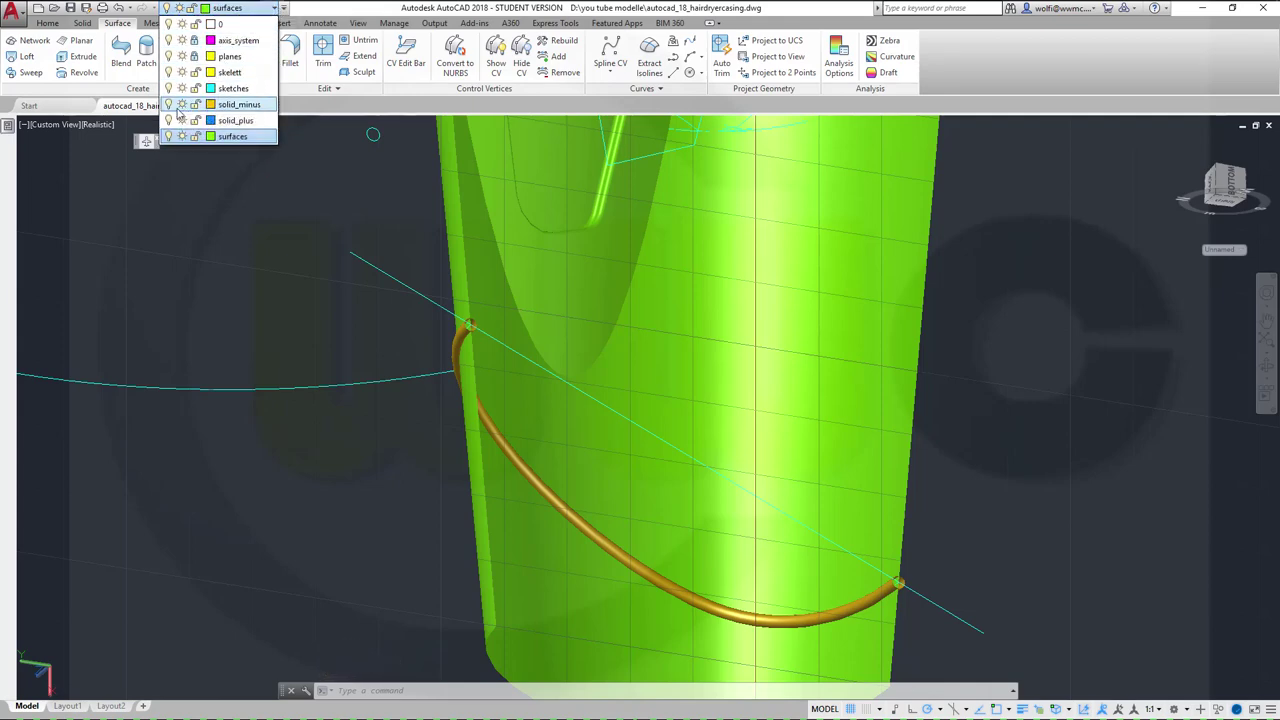
pyautogui.click(168, 88)
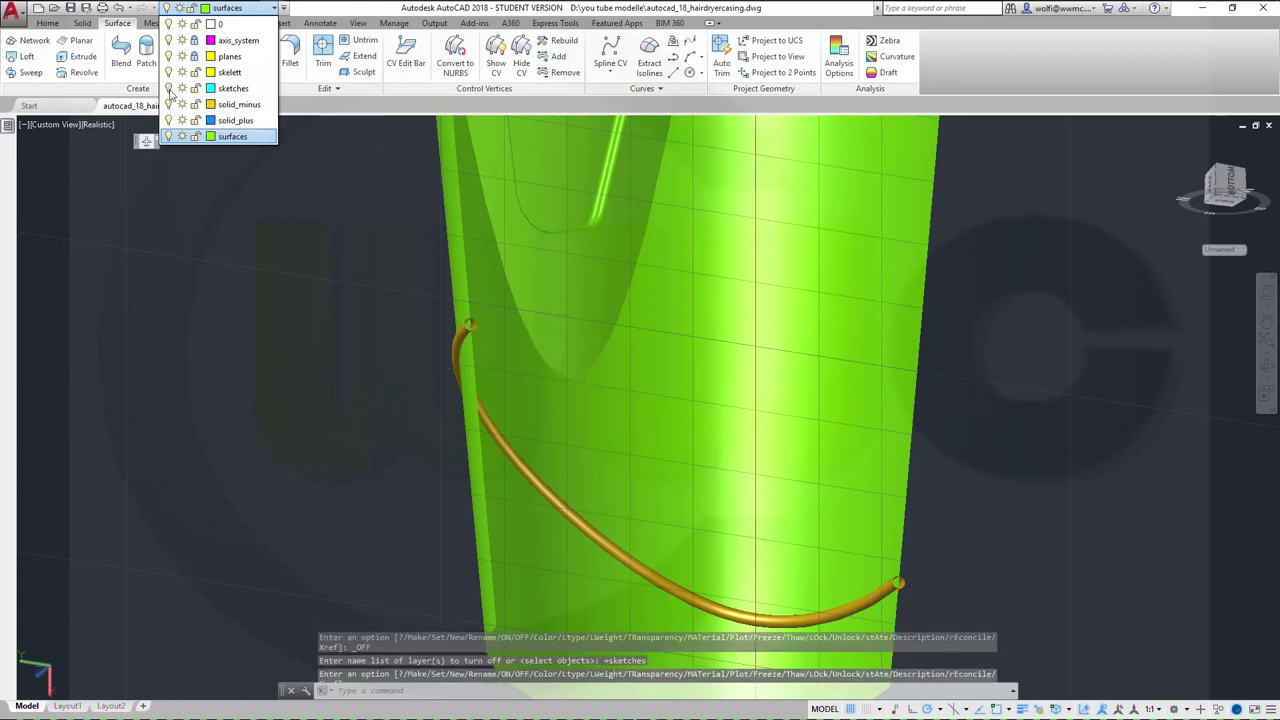
pyautogui.click(718, 446)
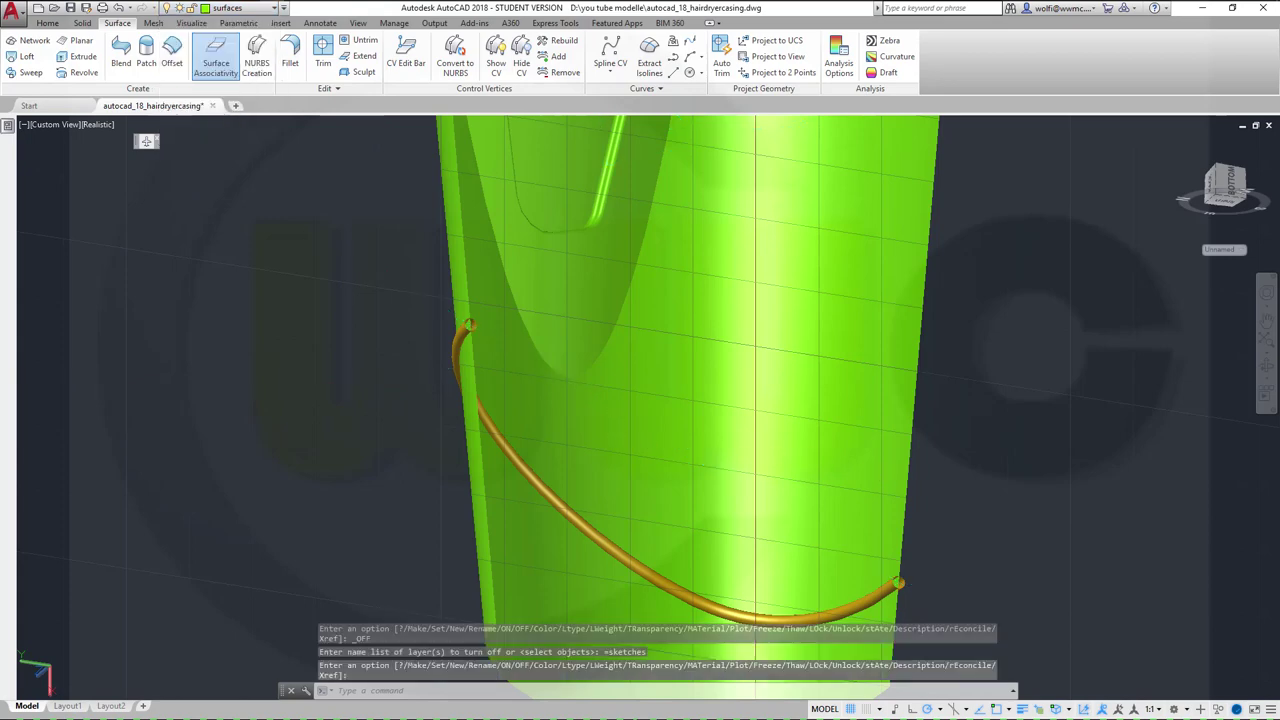
pyautogui.moveTo(470, 335)
pyautogui.keyDown('shift'); pyautogui.mouseDown(button='middle')
pyautogui.moveTo(434, 337)
pyautogui.moveTo(458, 342)
pyautogui.mouseUp(button='middle'); pyautogui.keyUp('shift')
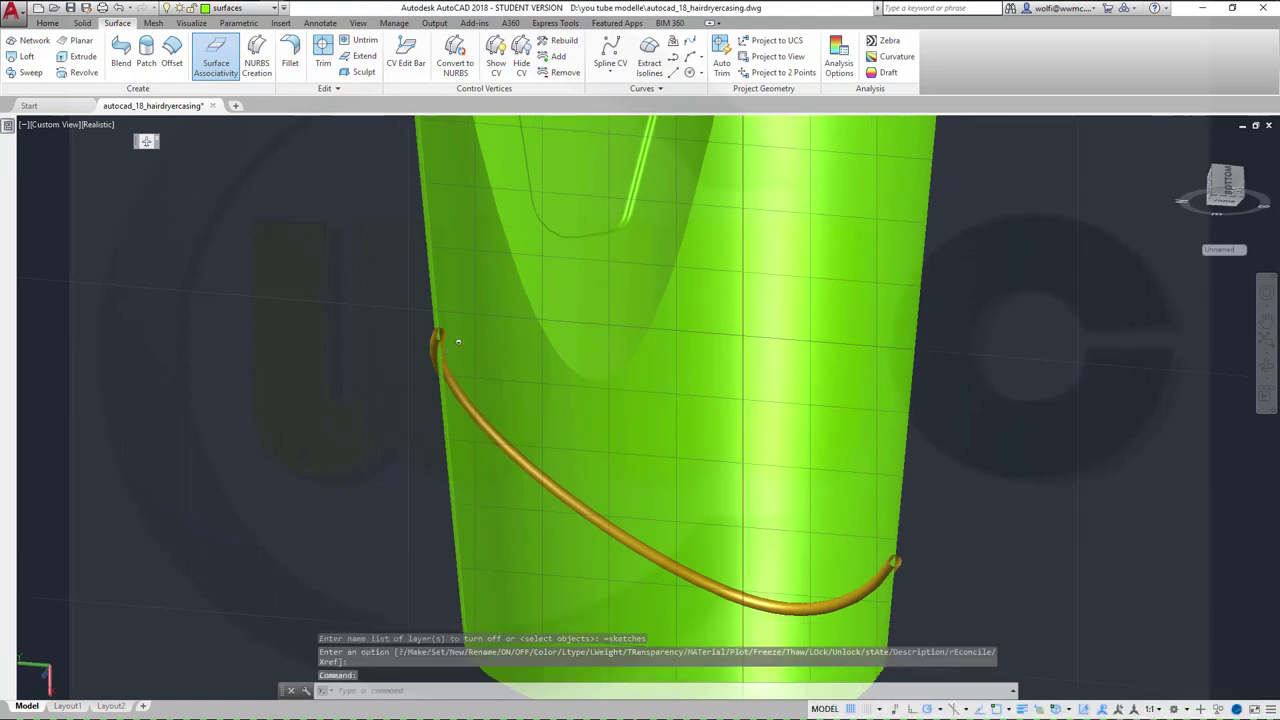
# Step: Trim the part of the swept tube outside the handle, using the casing surface as the cutting surface
pyautogui.click(325, 52)
pyautogui.scroll(2, 366, 363)
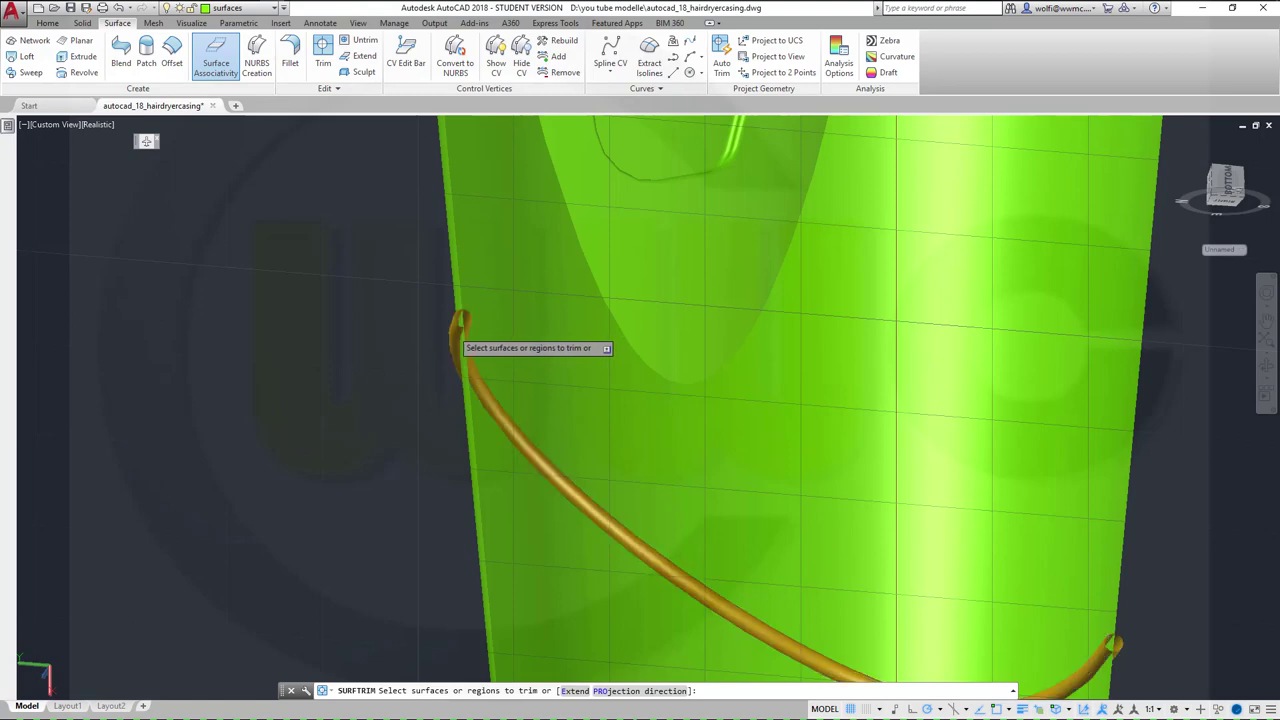
pyautogui.click(461, 322)
pyautogui.rightClick(364, 302)
pyautogui.click(387, 311)
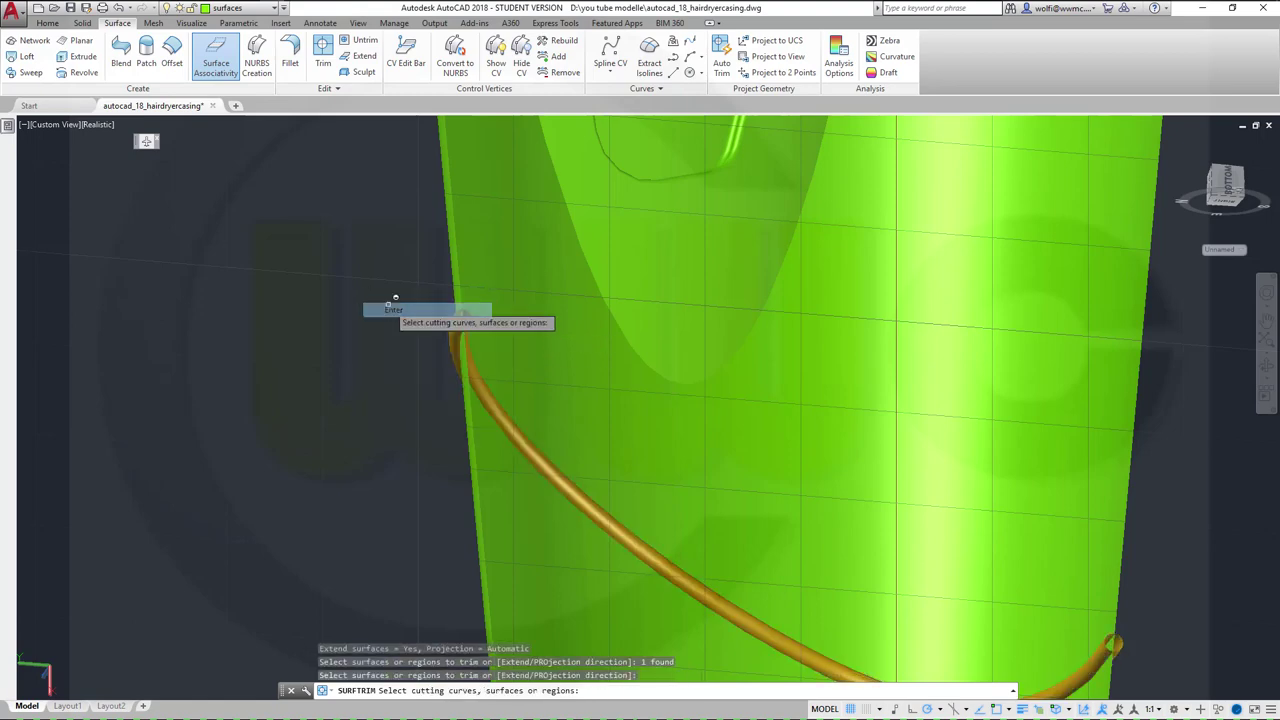
pyautogui.click(510, 474)
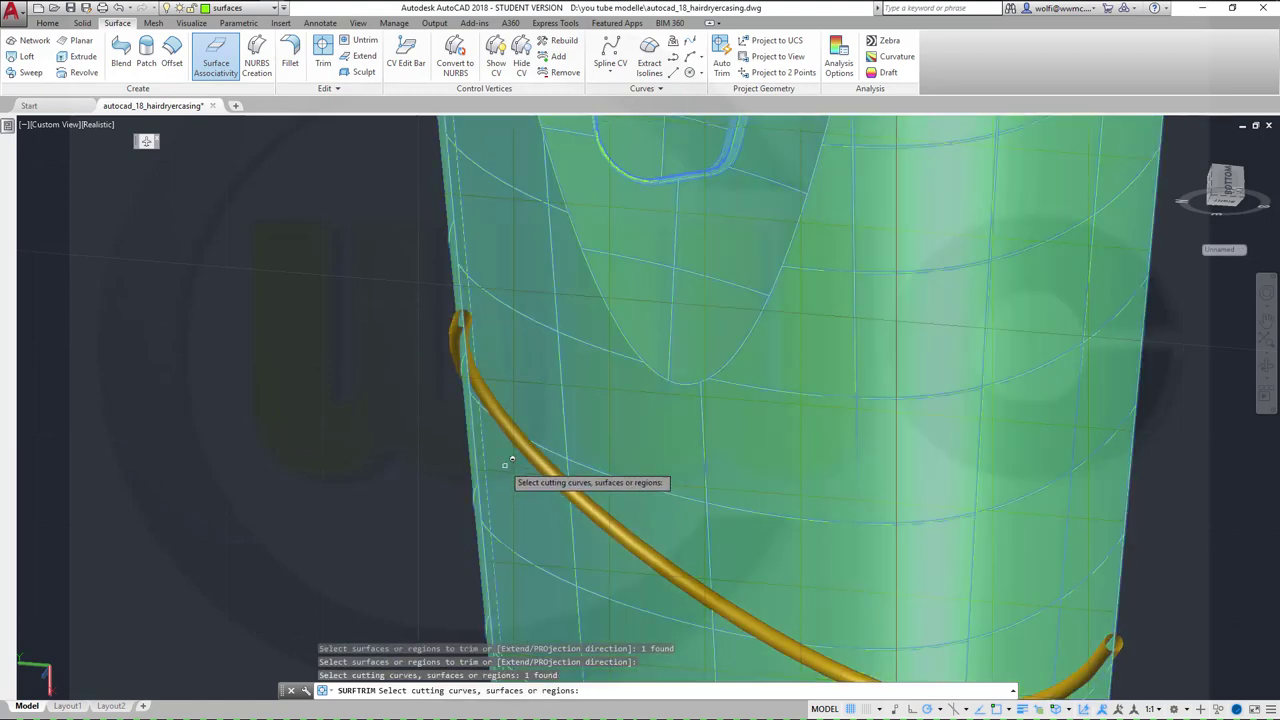
pyautogui.press('Return')
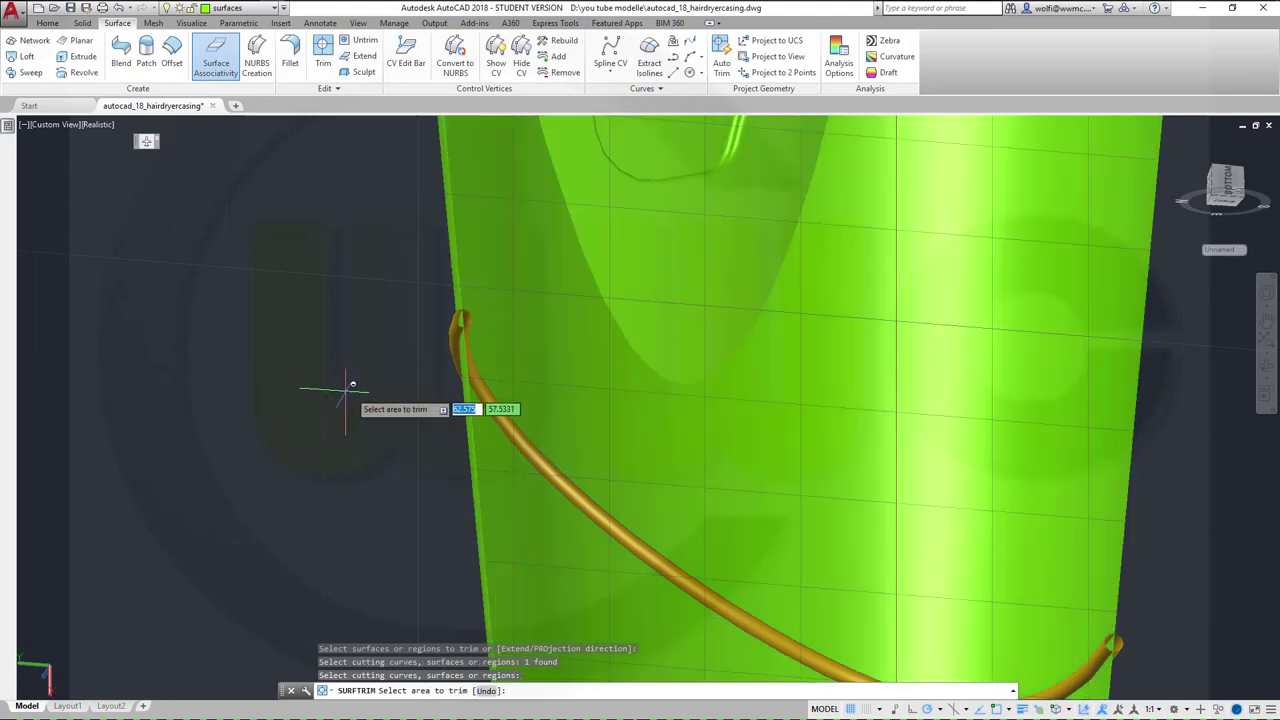
pyautogui.click(461, 320)
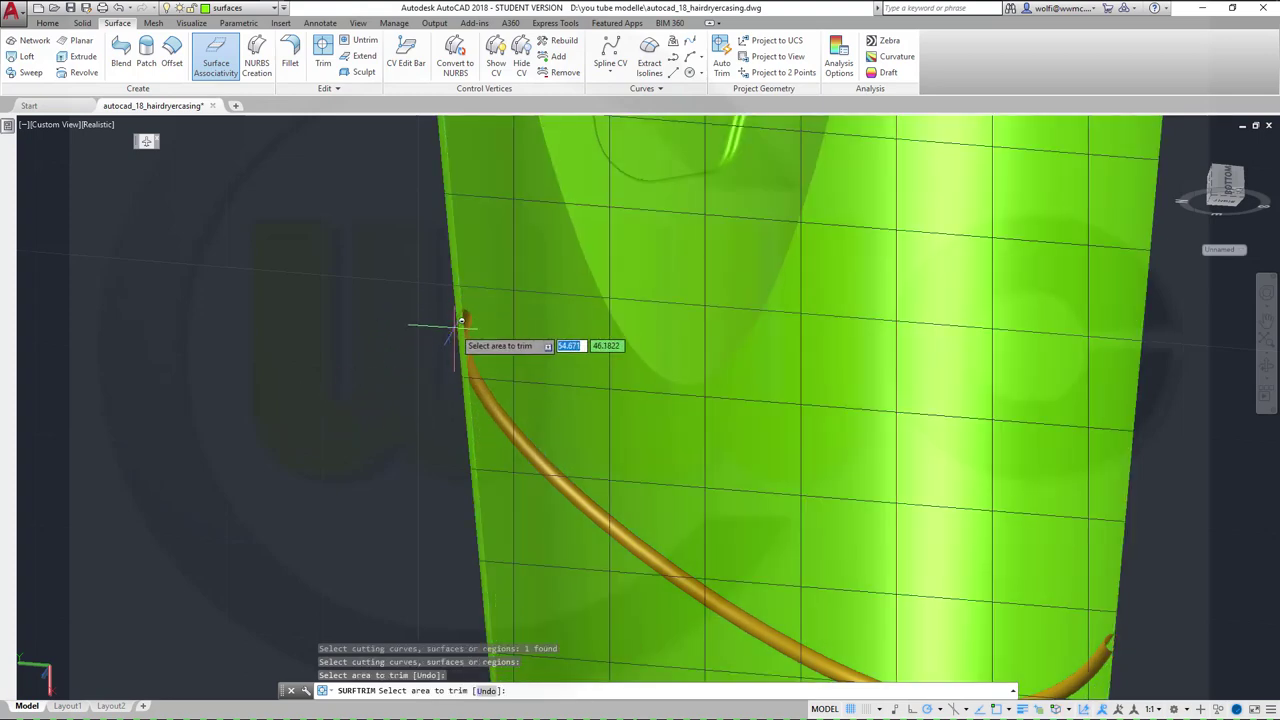
pyautogui.rightClick(336, 356)
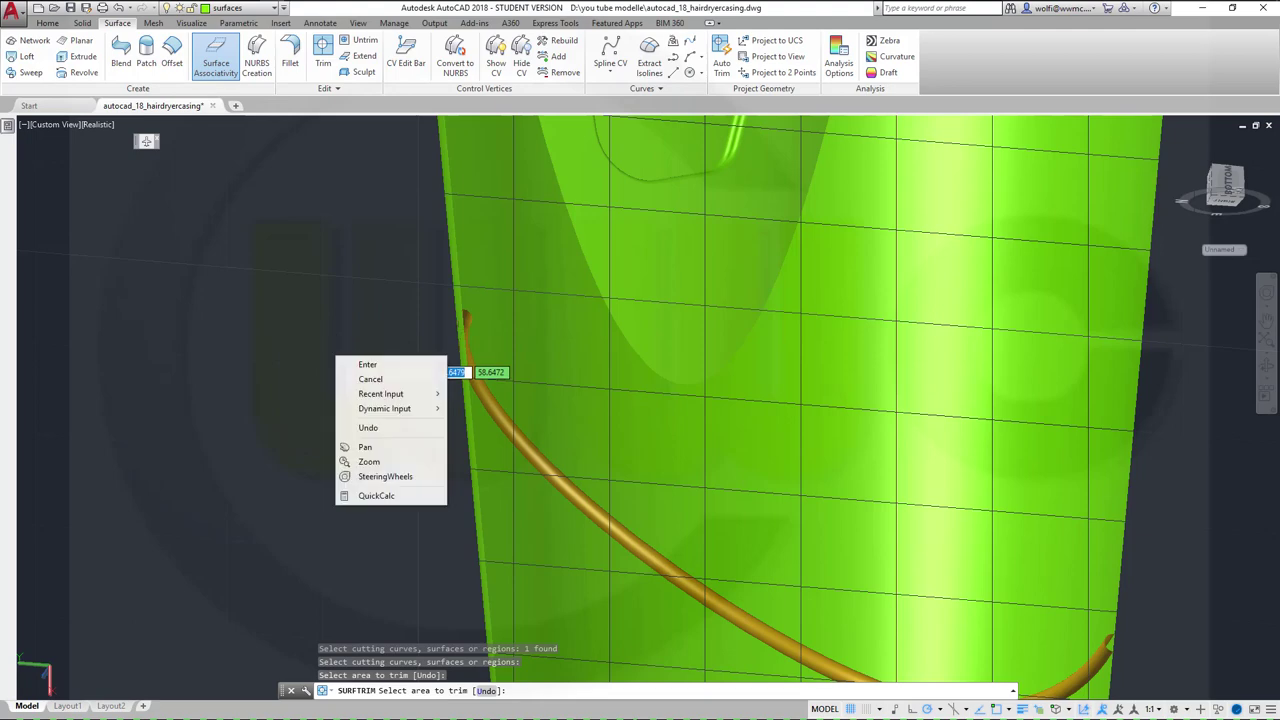
pyautogui.click(367, 364)
# Step: Trim the casing surface with the swept tube as the cutting surface to open the groove around the handle
pyautogui.rightClick(347, 338)
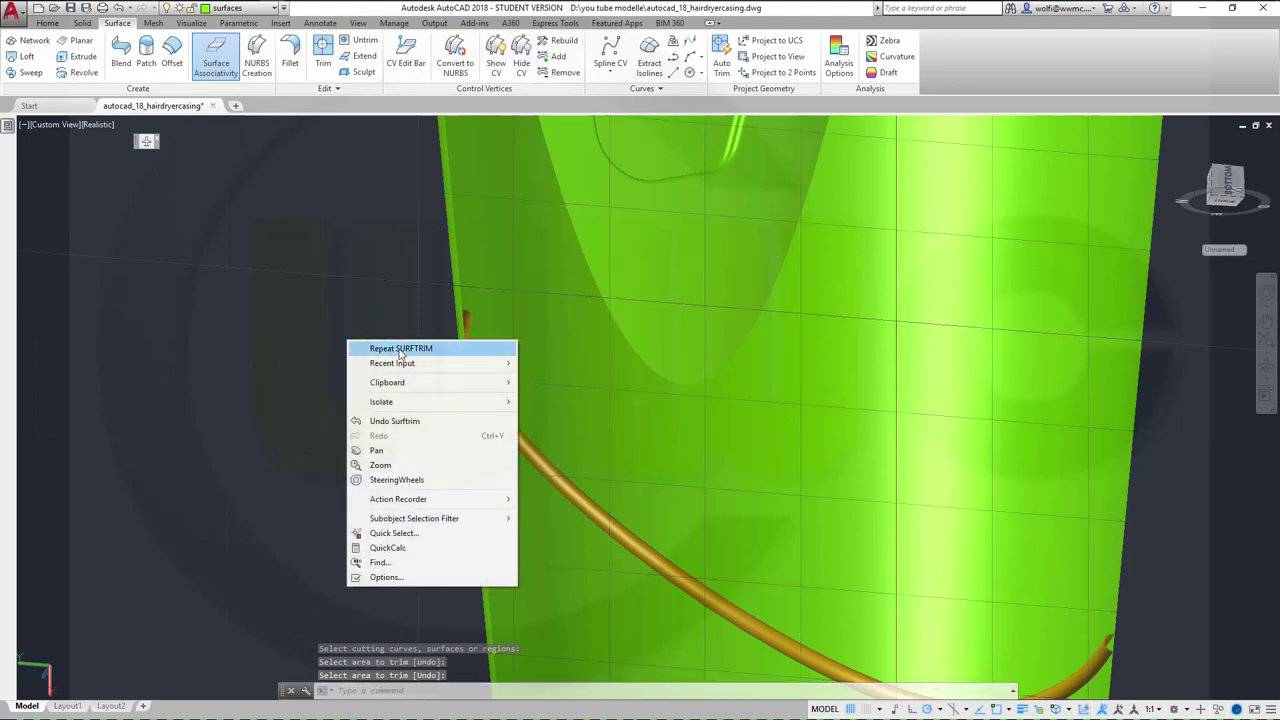
pyautogui.click(373, 347)
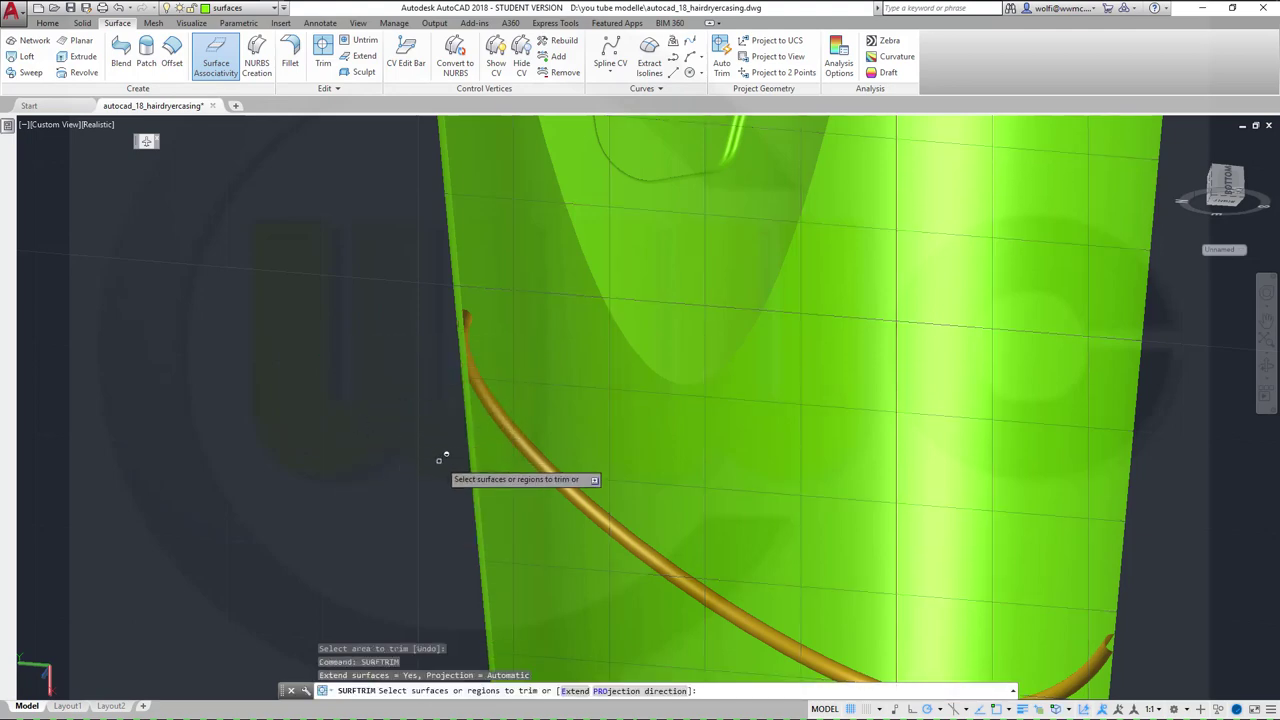
pyautogui.click(478, 447)
pyautogui.rightClick(364, 366)
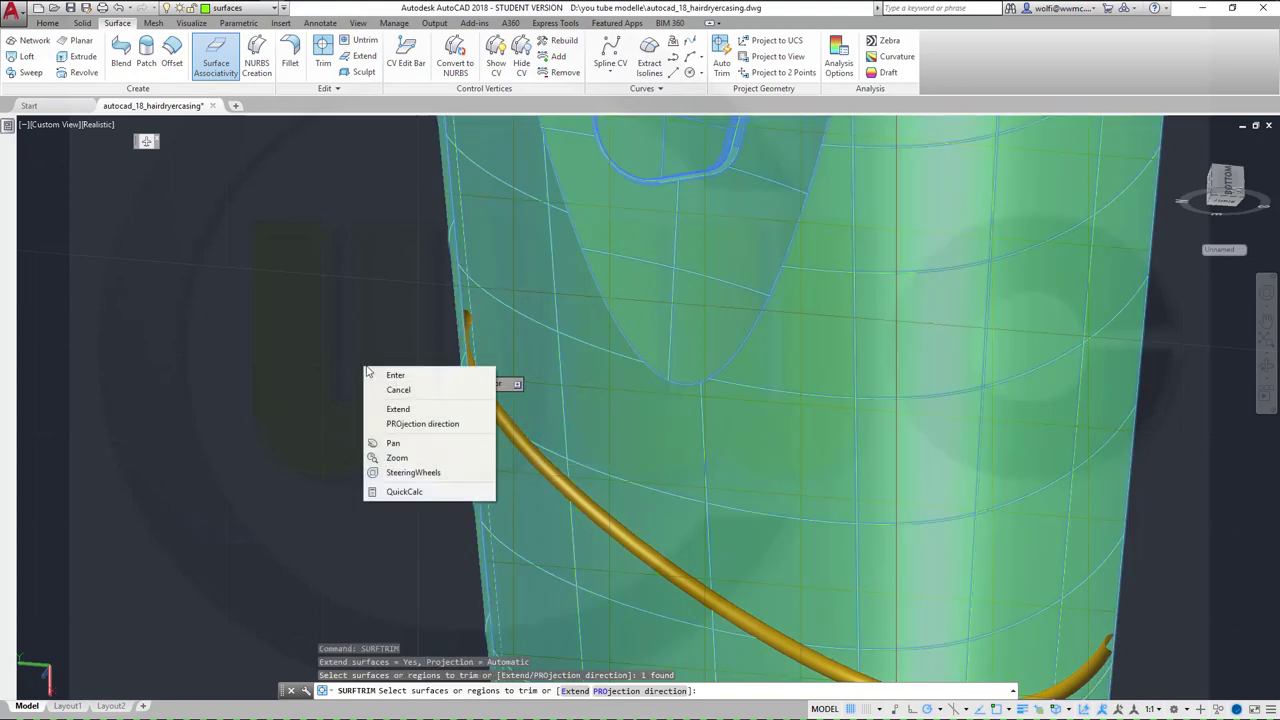
pyautogui.click(401, 376)
pyautogui.click(527, 427)
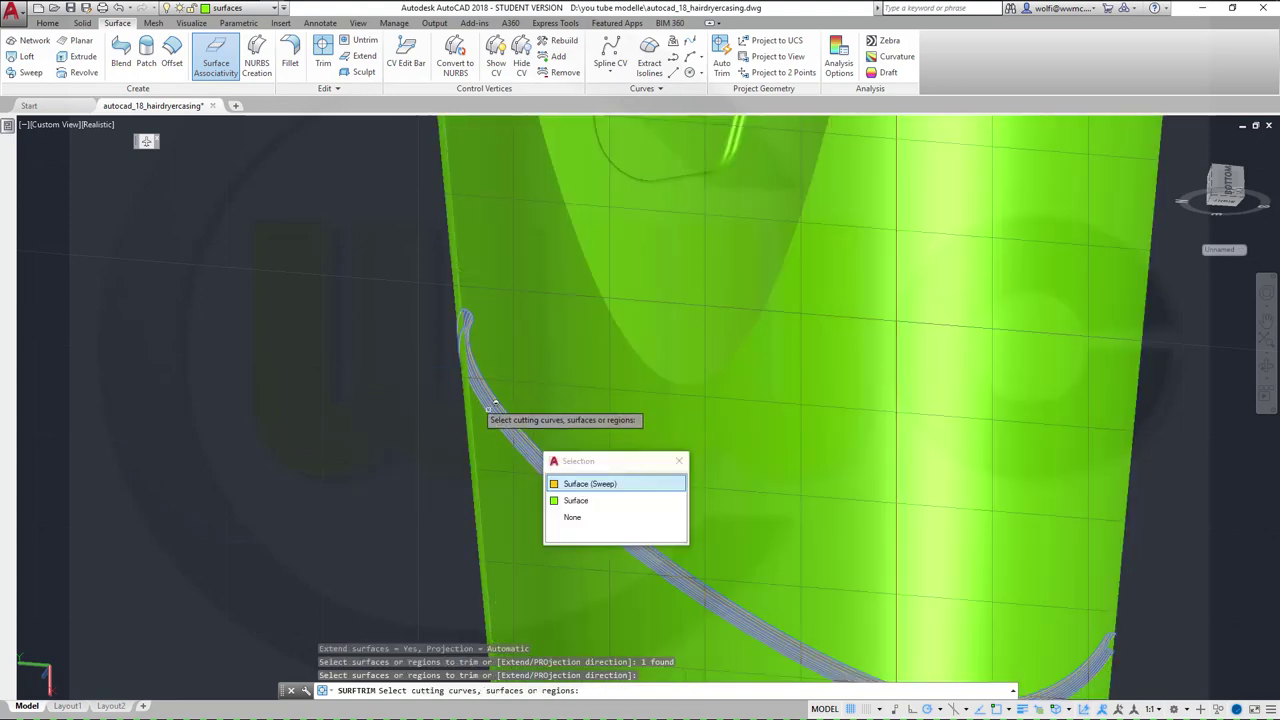
pyautogui.click(582, 486)
pyautogui.press('Return')
pyautogui.keyDown('shift'); pyautogui.moveTo(364, 381); pyautogui.dragTo(491, 417, button='middle'); pyautogui.keyUp('shift')
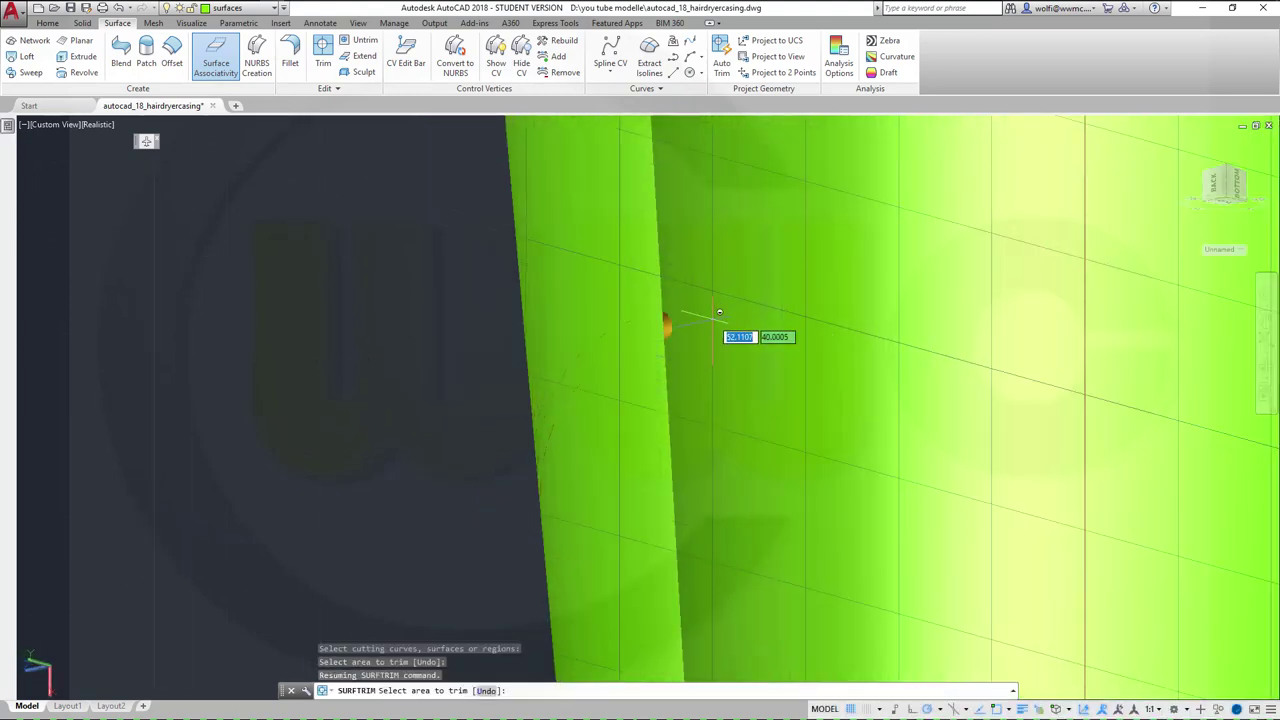
pyautogui.keyDown('shift'); pyautogui.moveTo(719, 313); pyautogui.dragTo(567, 369, button='middle'); pyautogui.keyUp('shift')
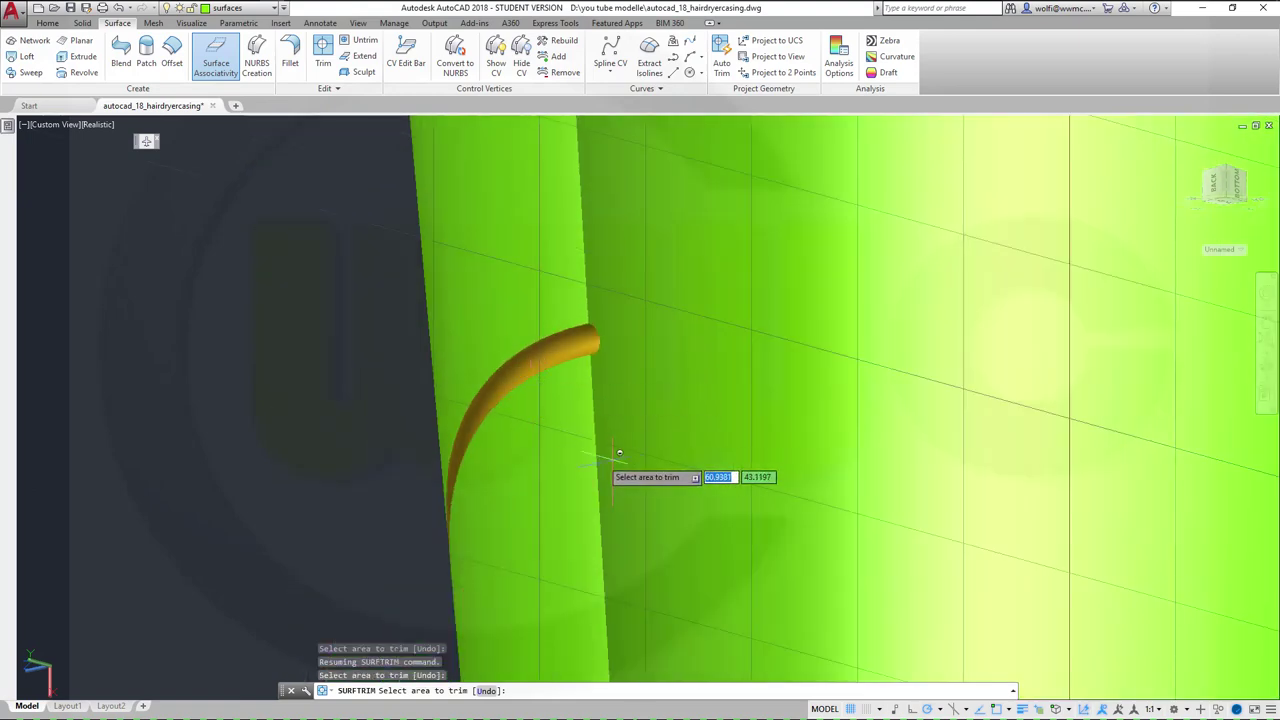
pyautogui.keyDown('shift'); pyautogui.moveTo(612, 462); pyautogui.dragTo(717, 485, button='middle'); pyautogui.keyUp('shift')
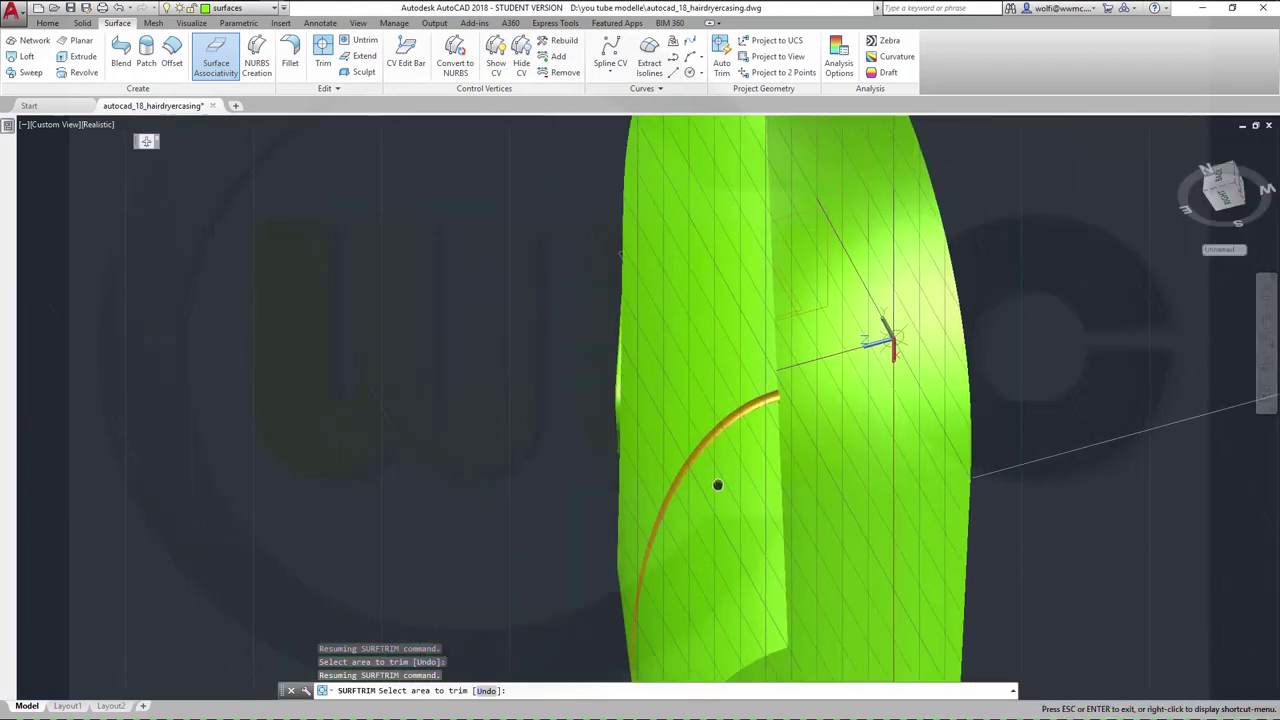
pyautogui.scroll(4, 745, 450)
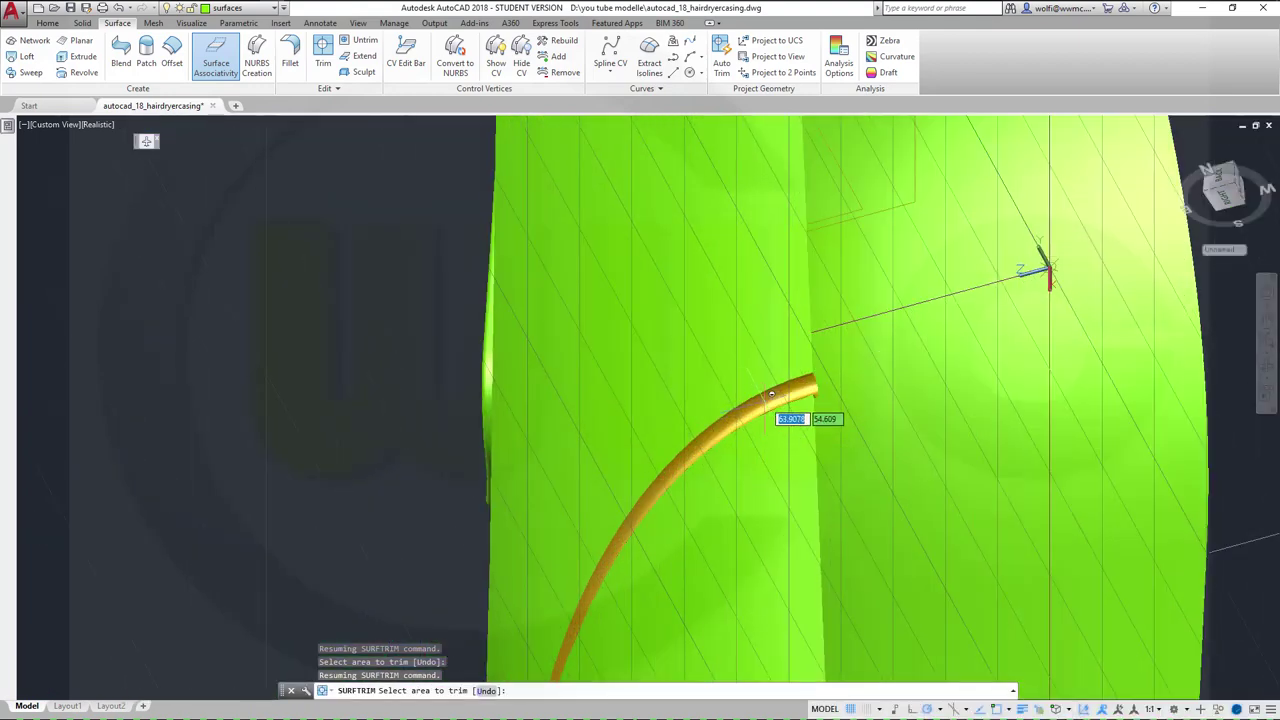
pyautogui.press('Escape')
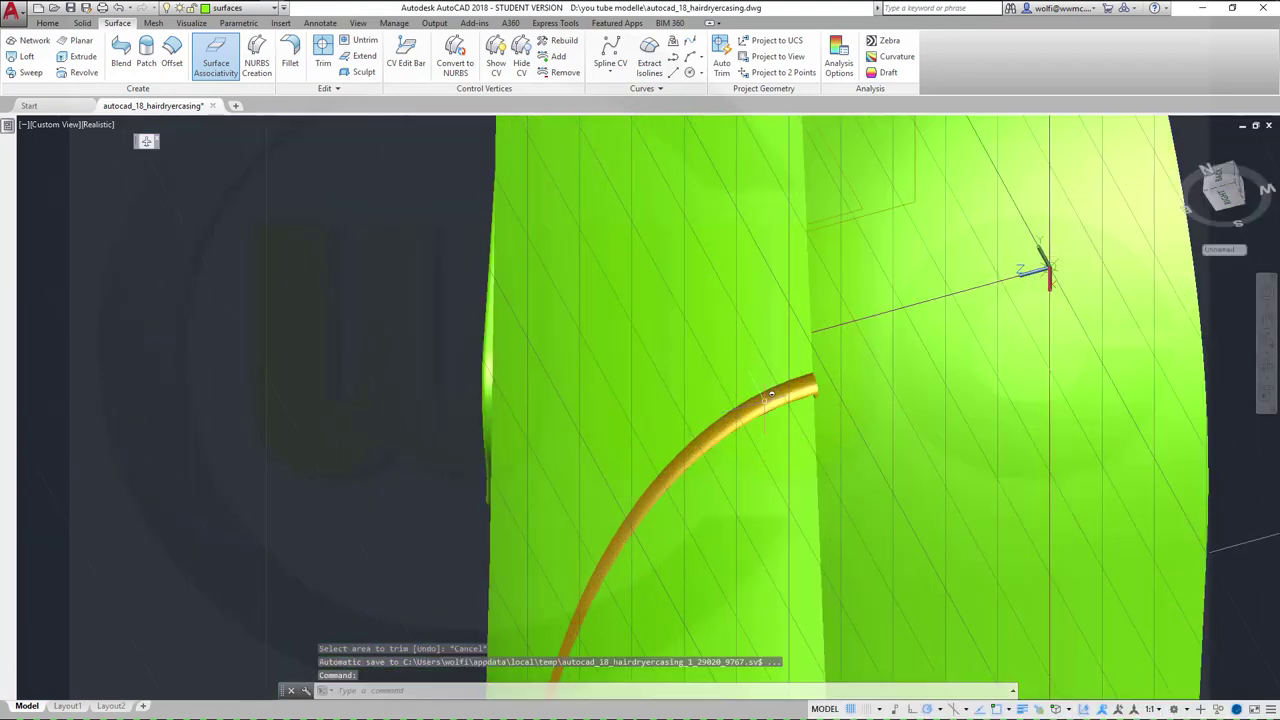
# Step: Move the trimmed tube surface to the surfaces layer and dismiss the surface associativity message
pyautogui.click(773, 390)
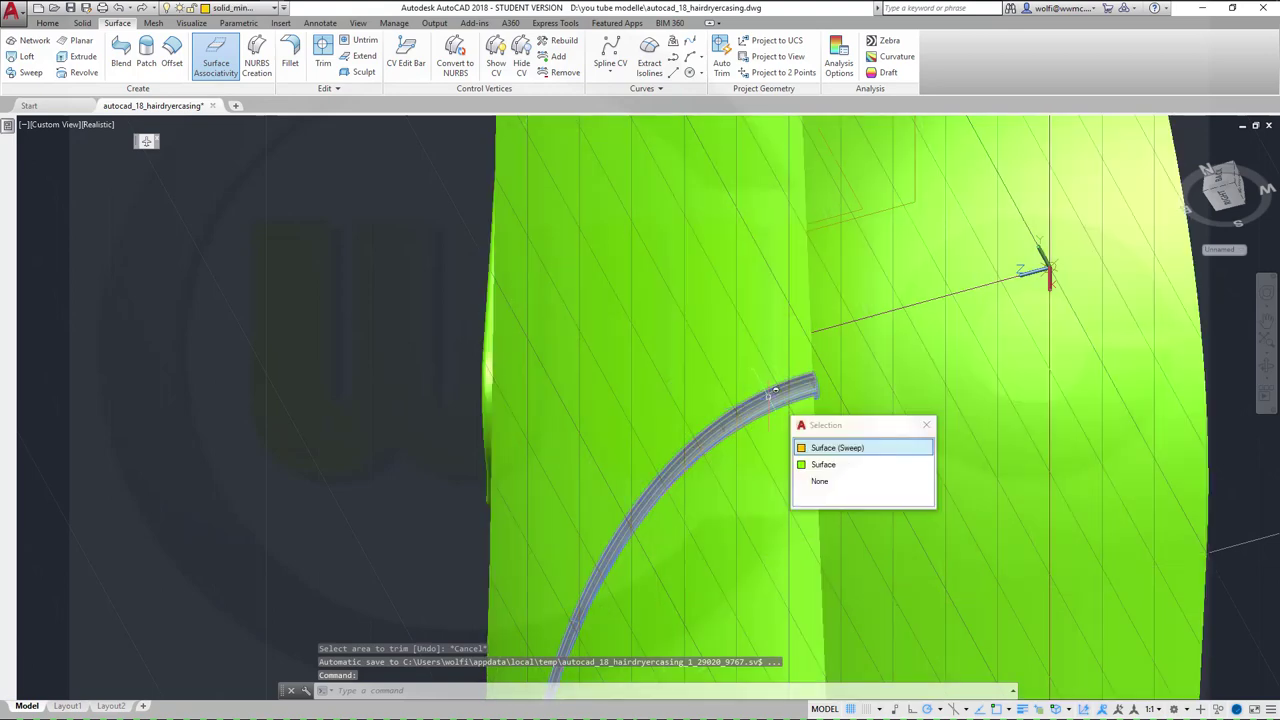
pyautogui.click(831, 447)
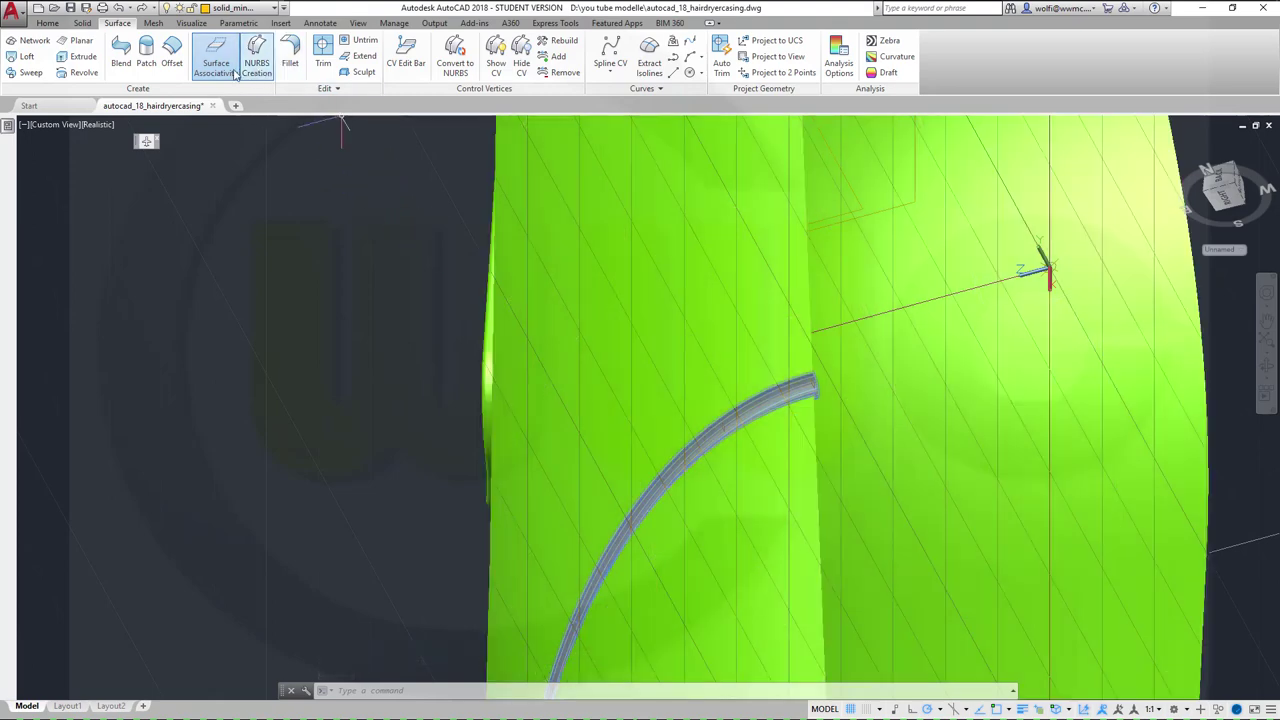
pyautogui.click(273, 8)
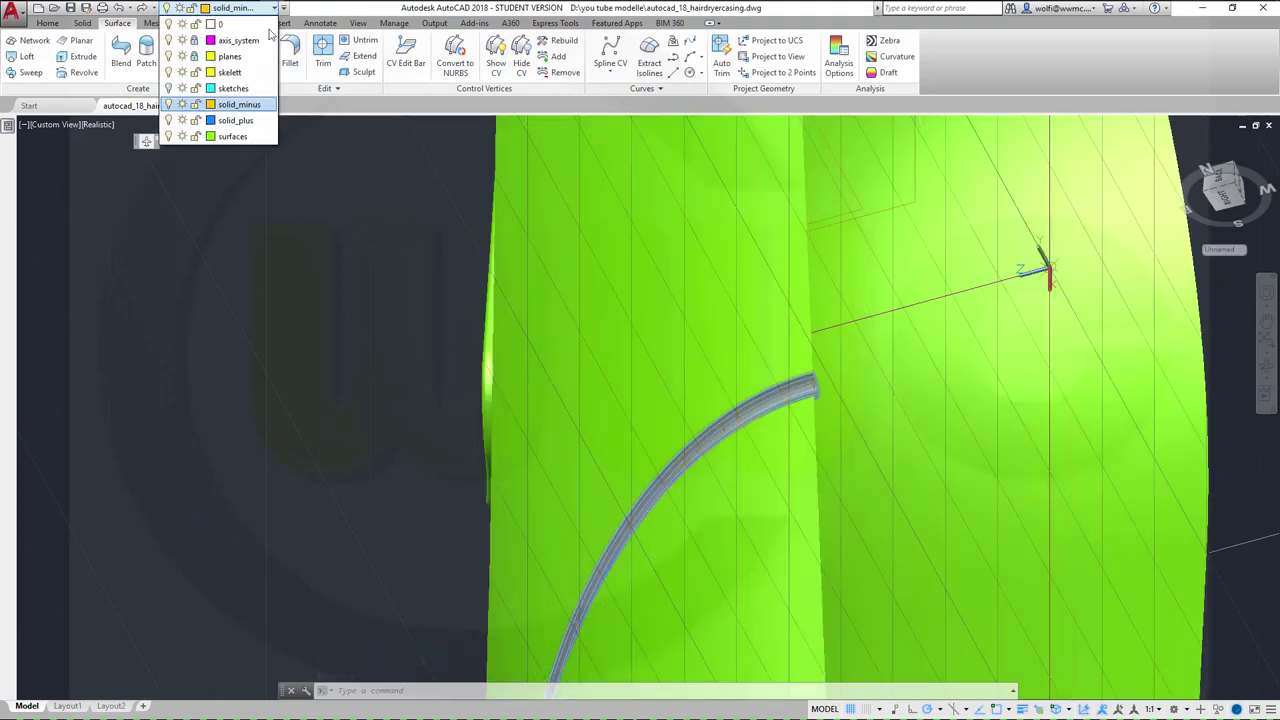
pyautogui.click(265, 140)
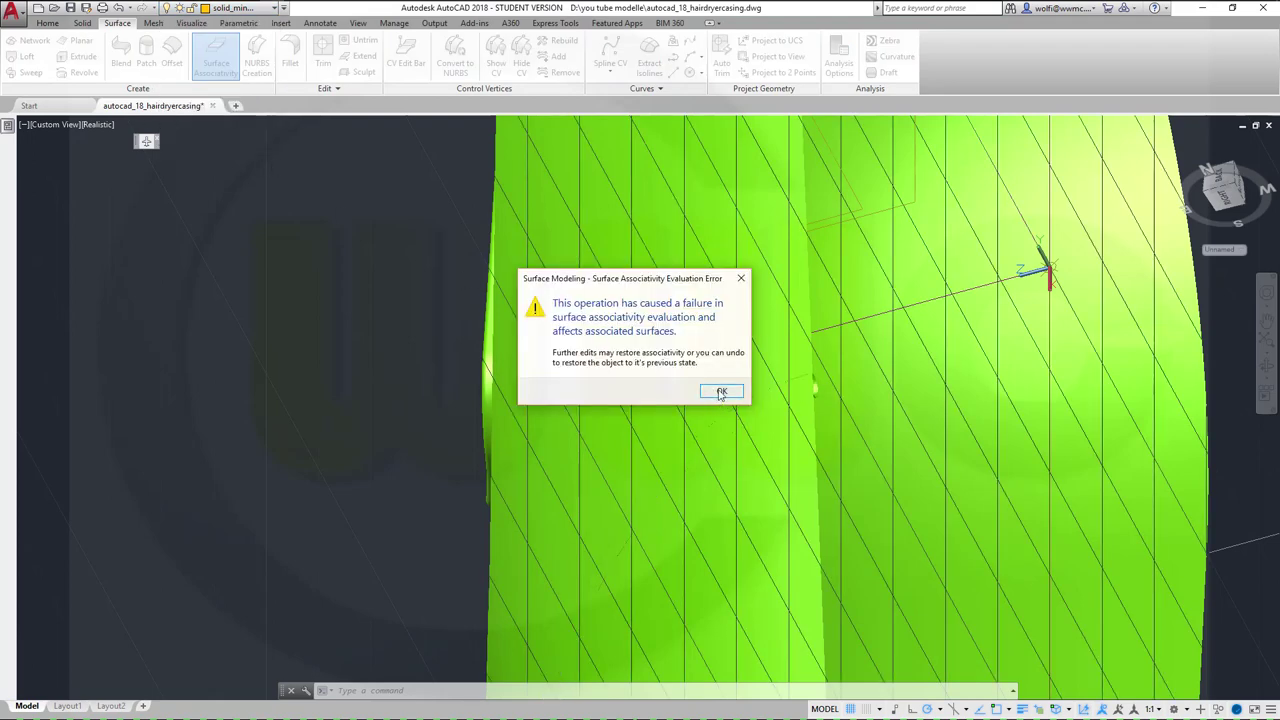
pyautogui.click(720, 393)
pyautogui.scroll(2, 830, 470)
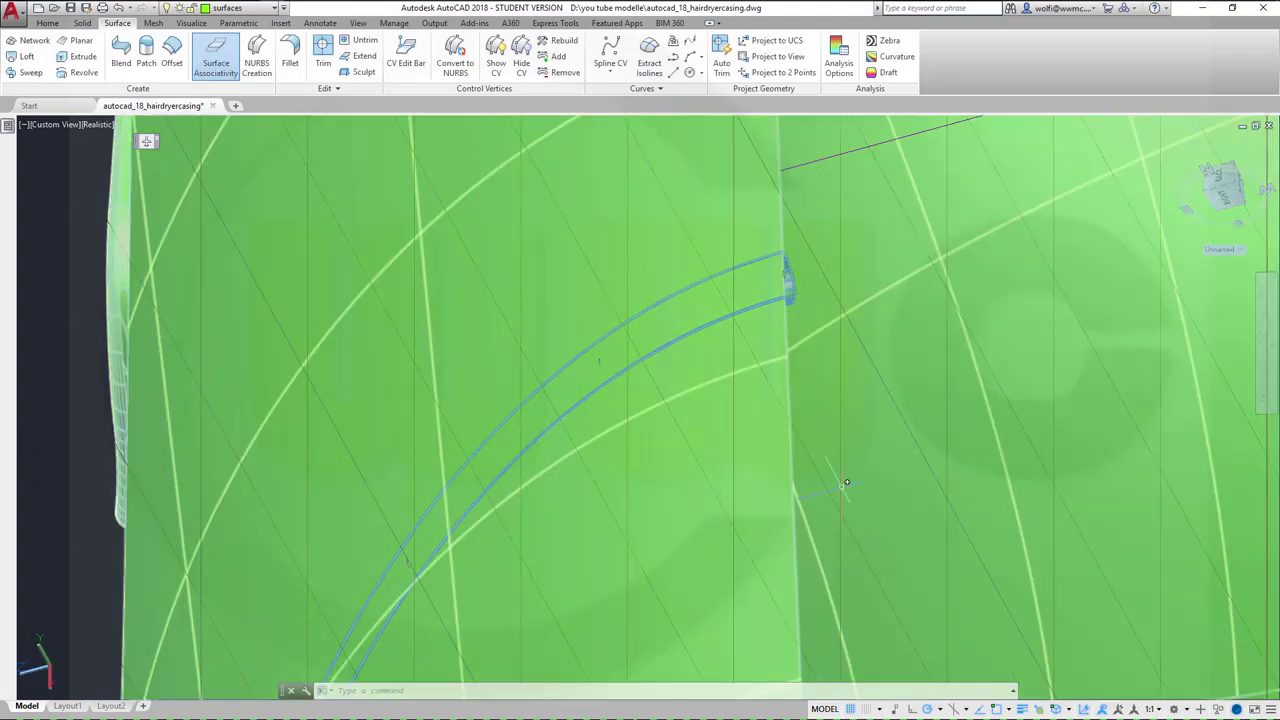
pyautogui.scroll(-3, 840, 480)
pyautogui.scroll(3, 752, 446)
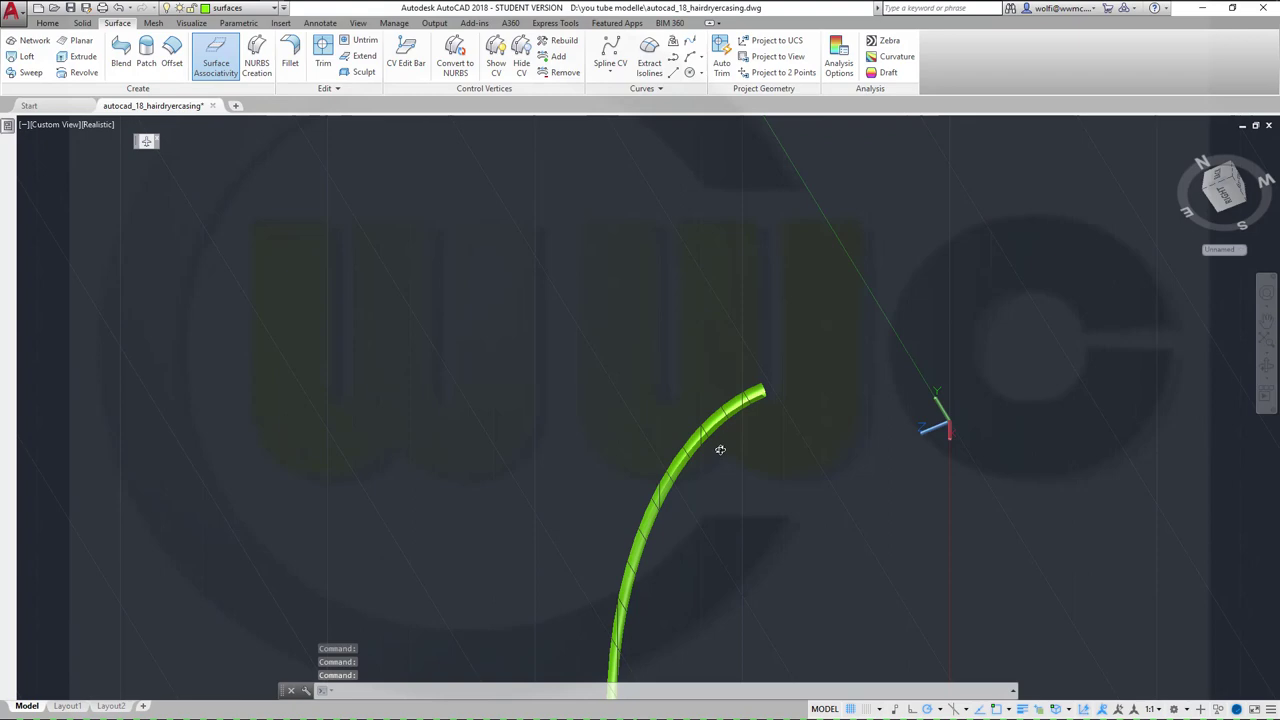
pyautogui.keyDown('shift'); pyautogui.moveTo(720, 450); pyautogui.dragTo(652, 508, button='middle'); pyautogui.keyUp('shift')
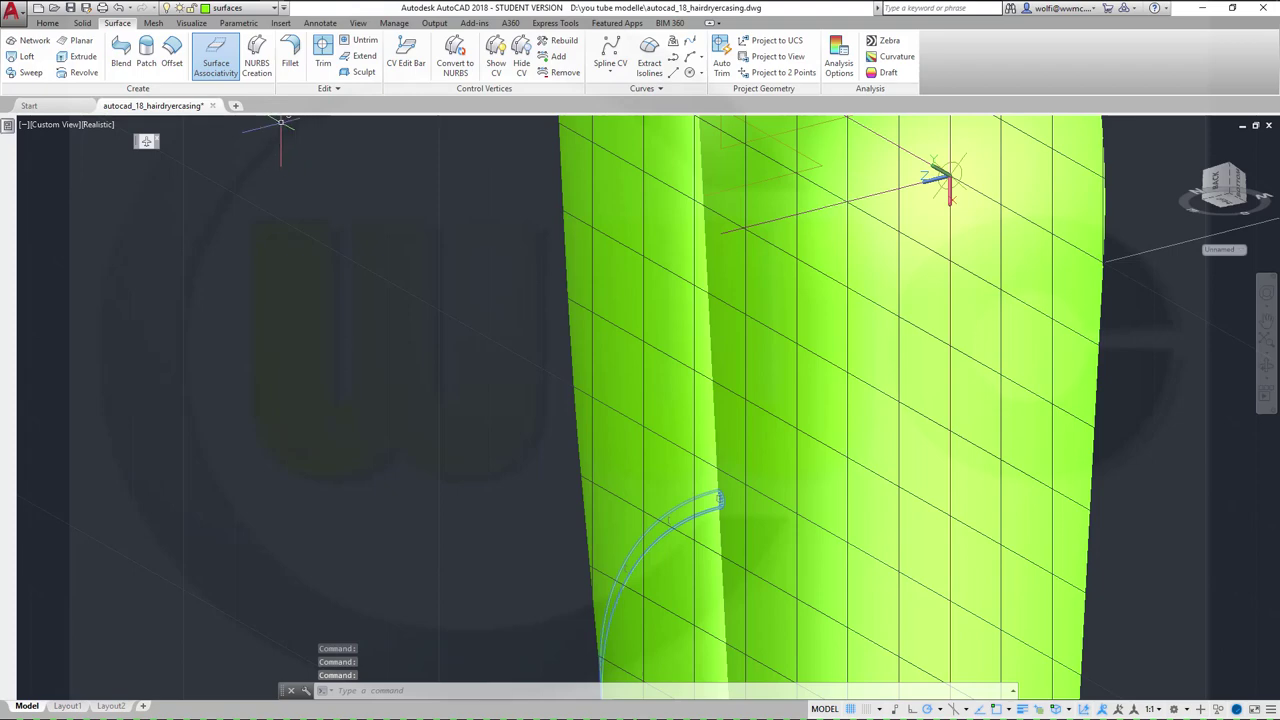
pyautogui.click(321, 52)
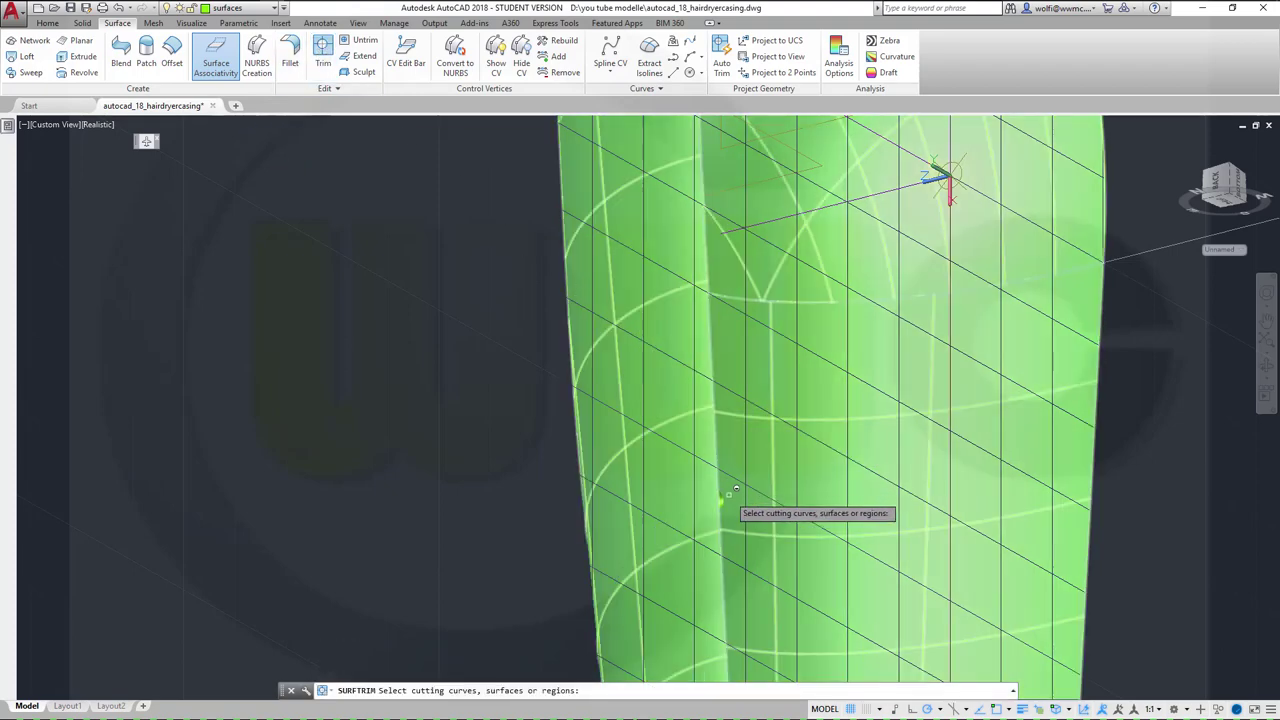
pyautogui.click(728, 495)
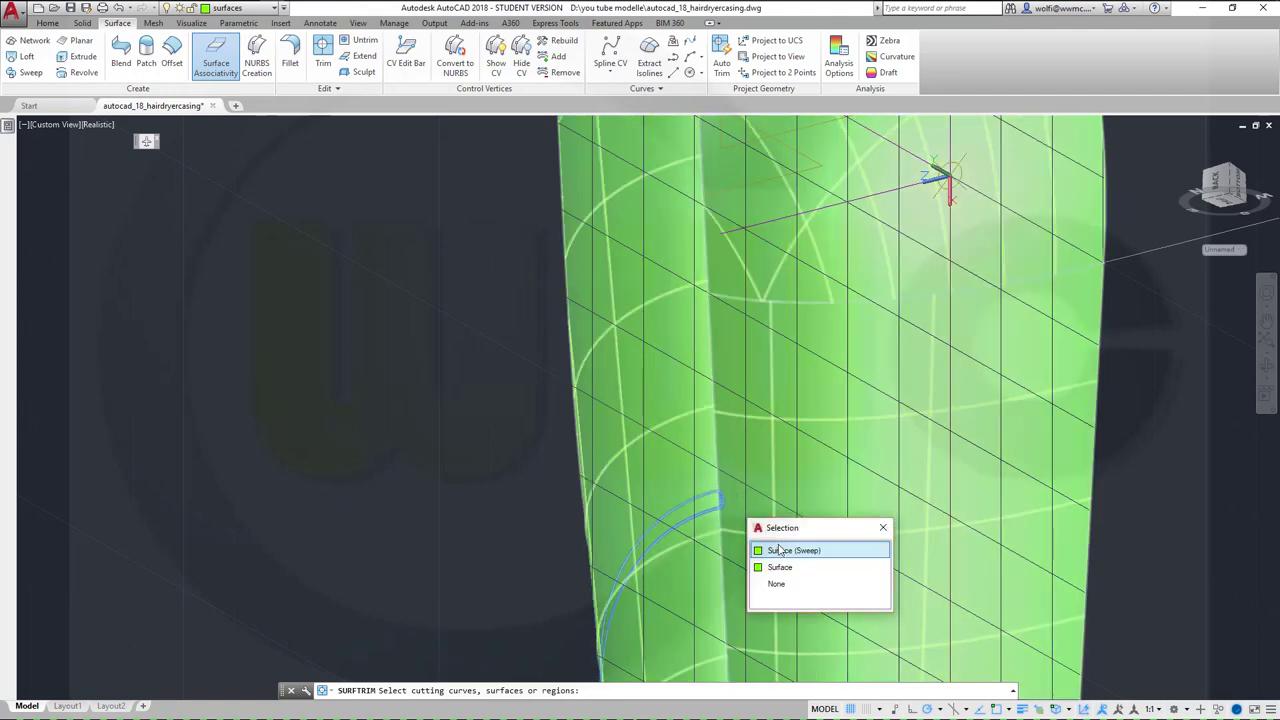
pyautogui.click(778, 551)
pyautogui.press('Return')
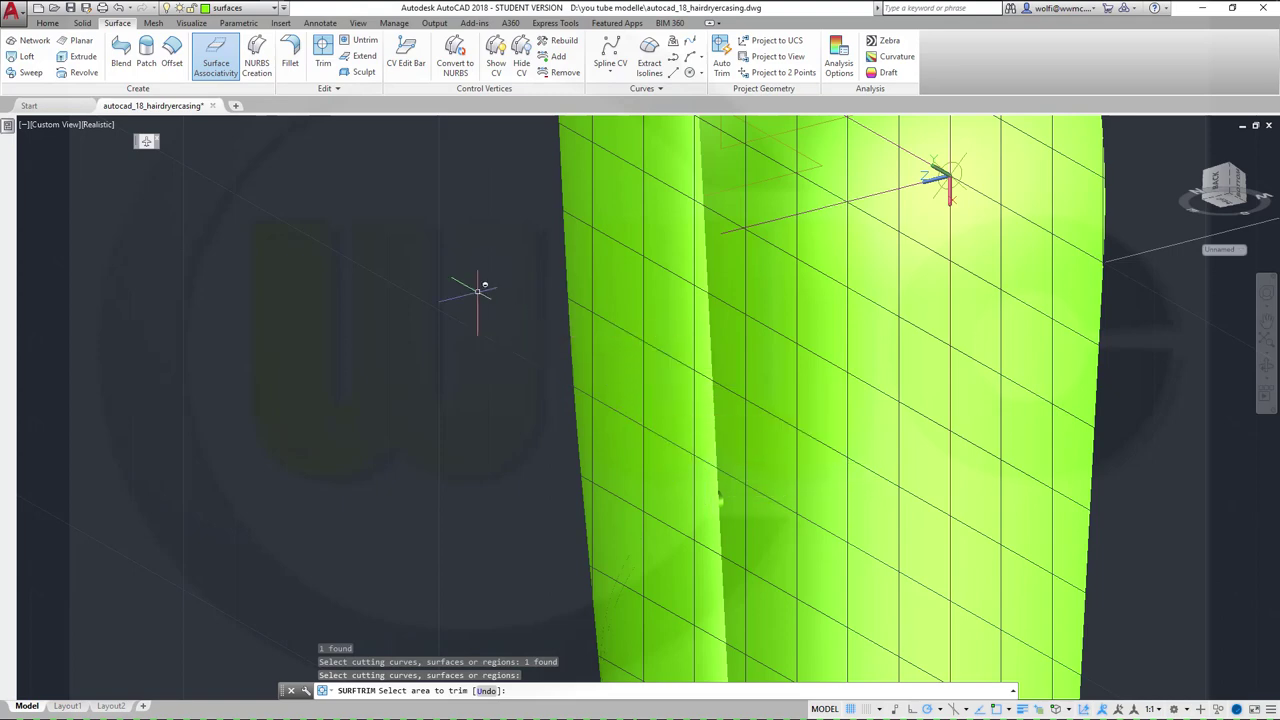
pyautogui.press('Escape')
pyautogui.press('Escape')
# Step: Try to trim the casing surface along the groove again, using the swept tube as the cutting surface
pyautogui.click(334, 62)
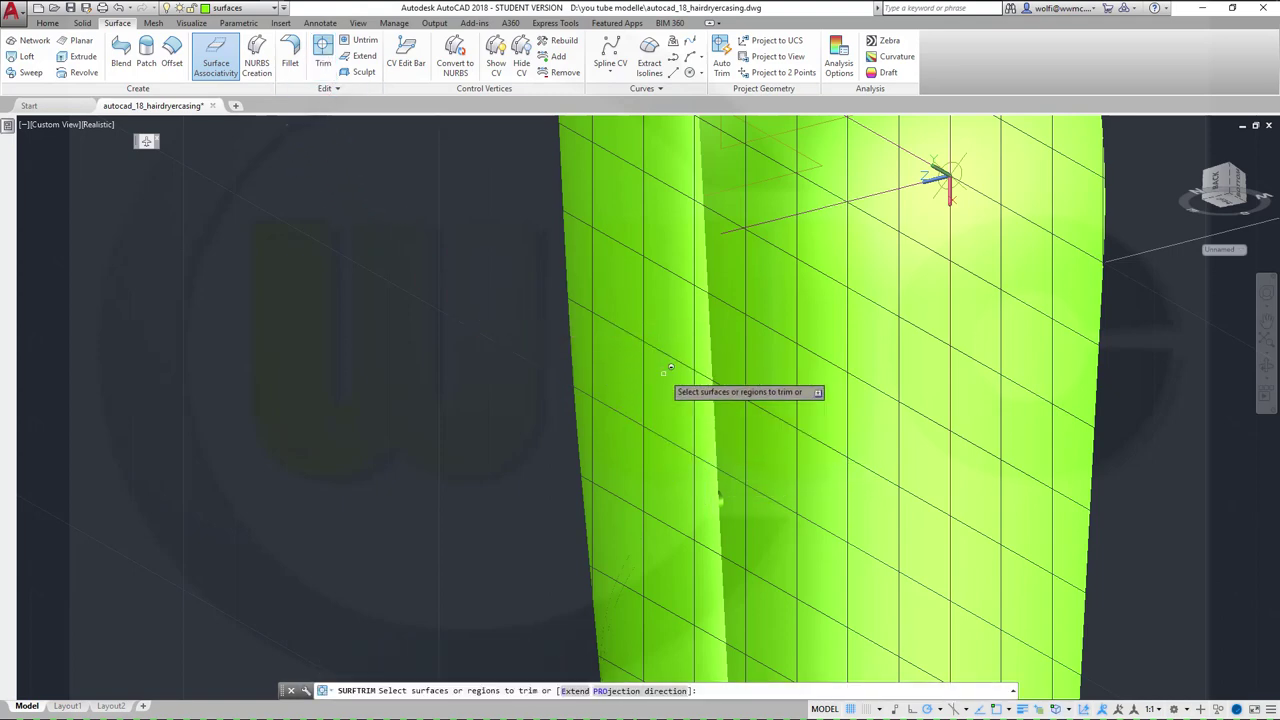
pyautogui.click(640, 395)
pyautogui.rightClick(392, 368)
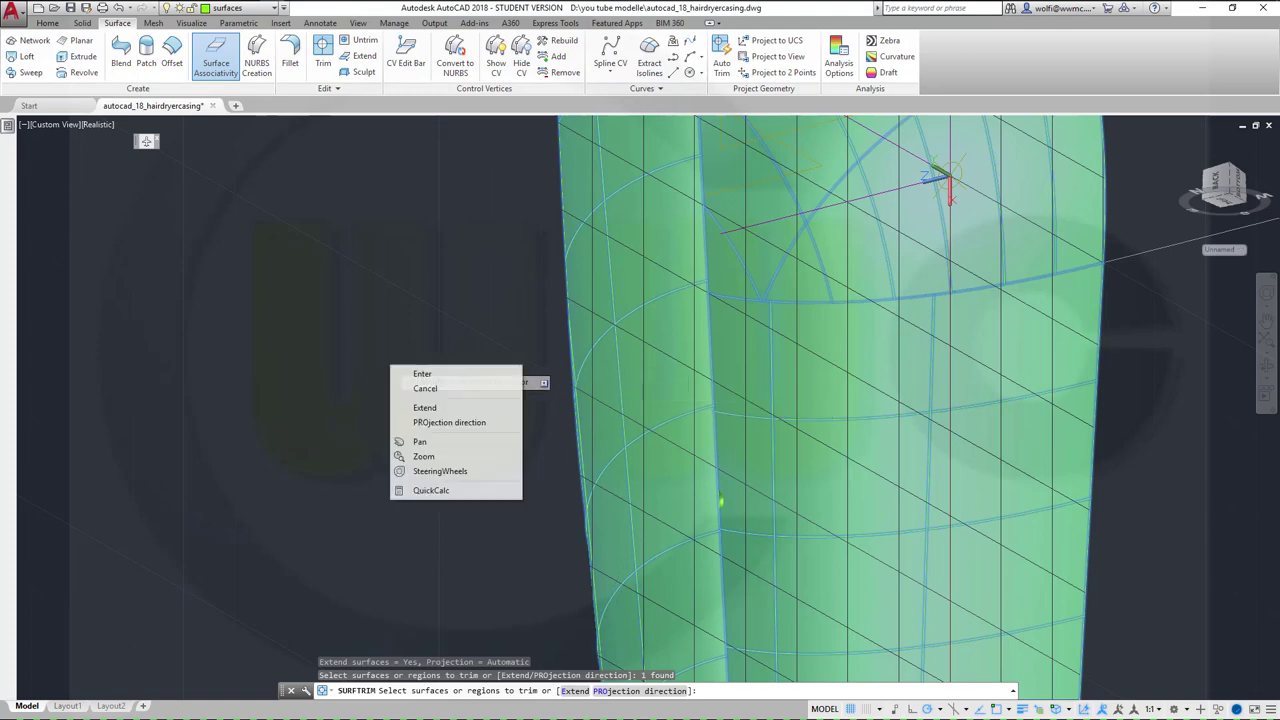
pyautogui.click(422, 373)
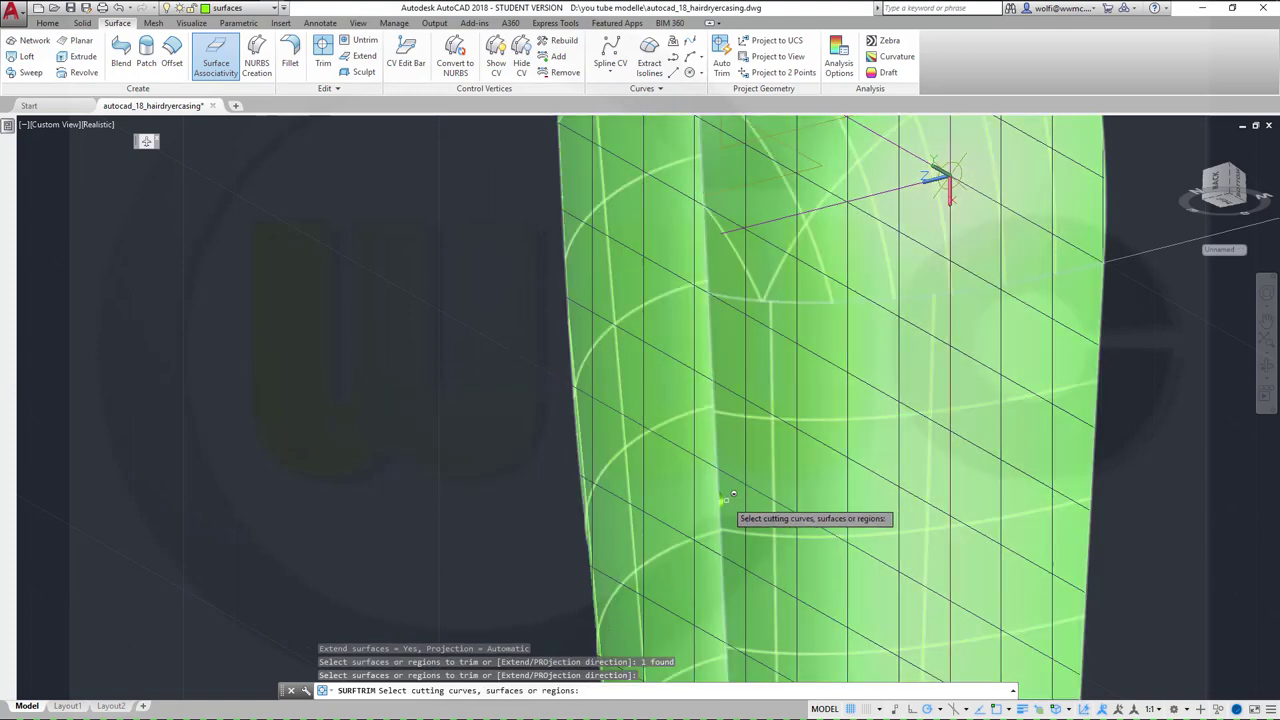
pyautogui.click(731, 495)
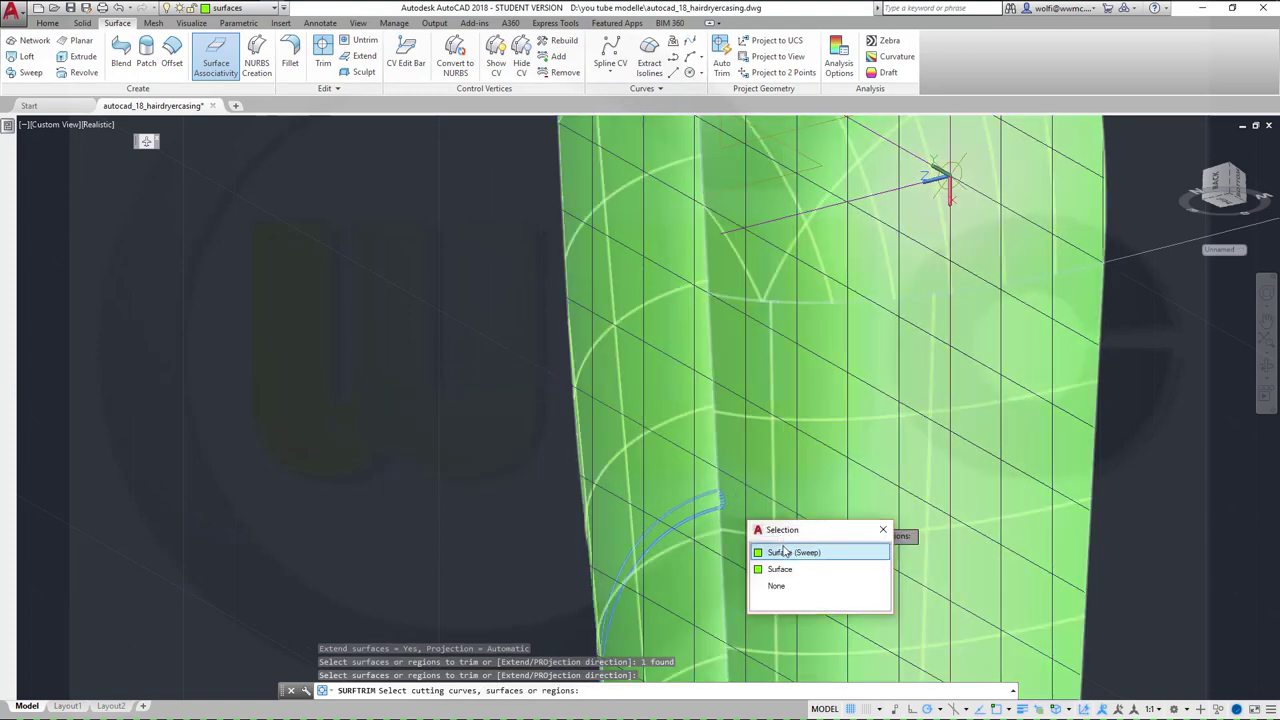
pyautogui.click(785, 553)
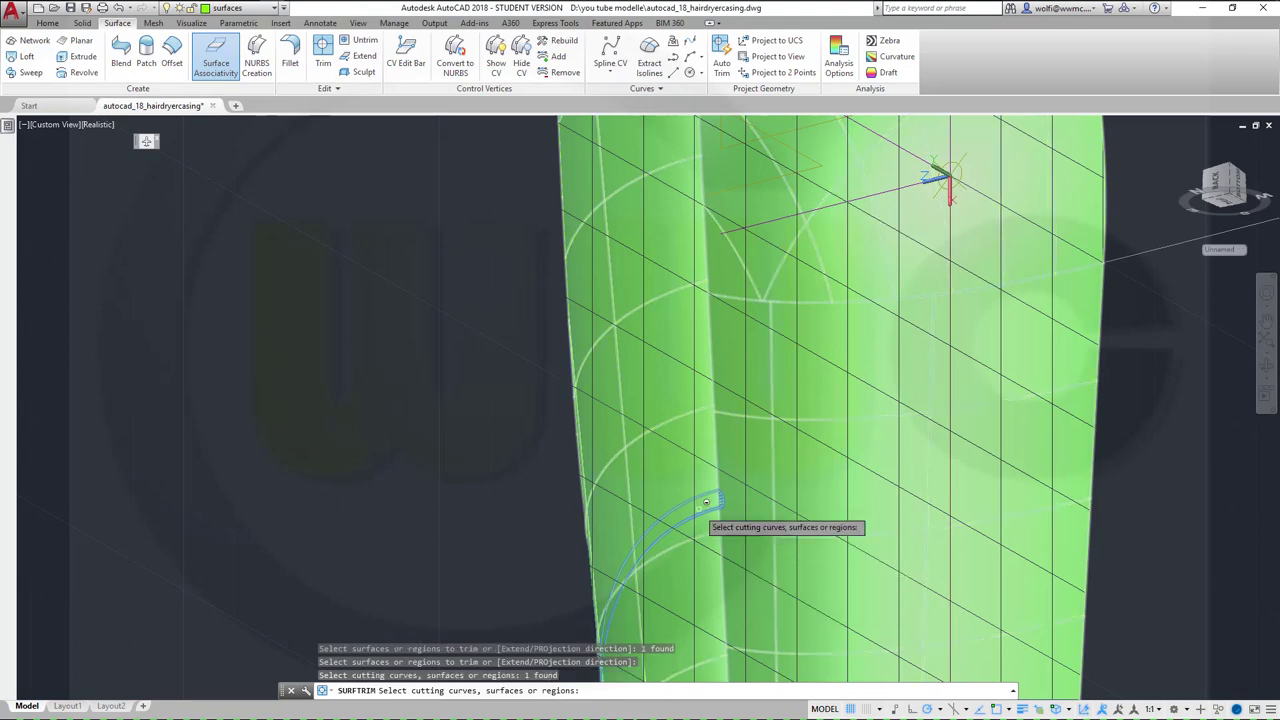
pyautogui.press('Return')
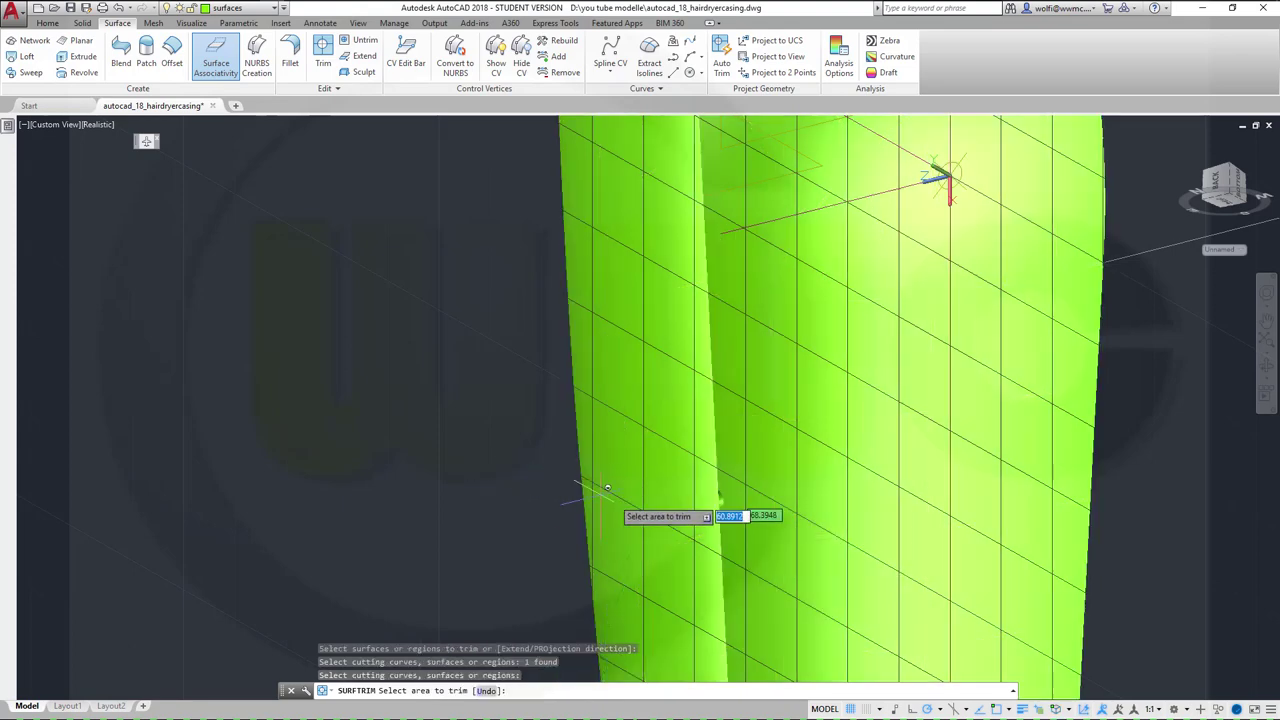
pyautogui.scroll(-3, 721, 500)
pyautogui.scroll(6, 725, 495)
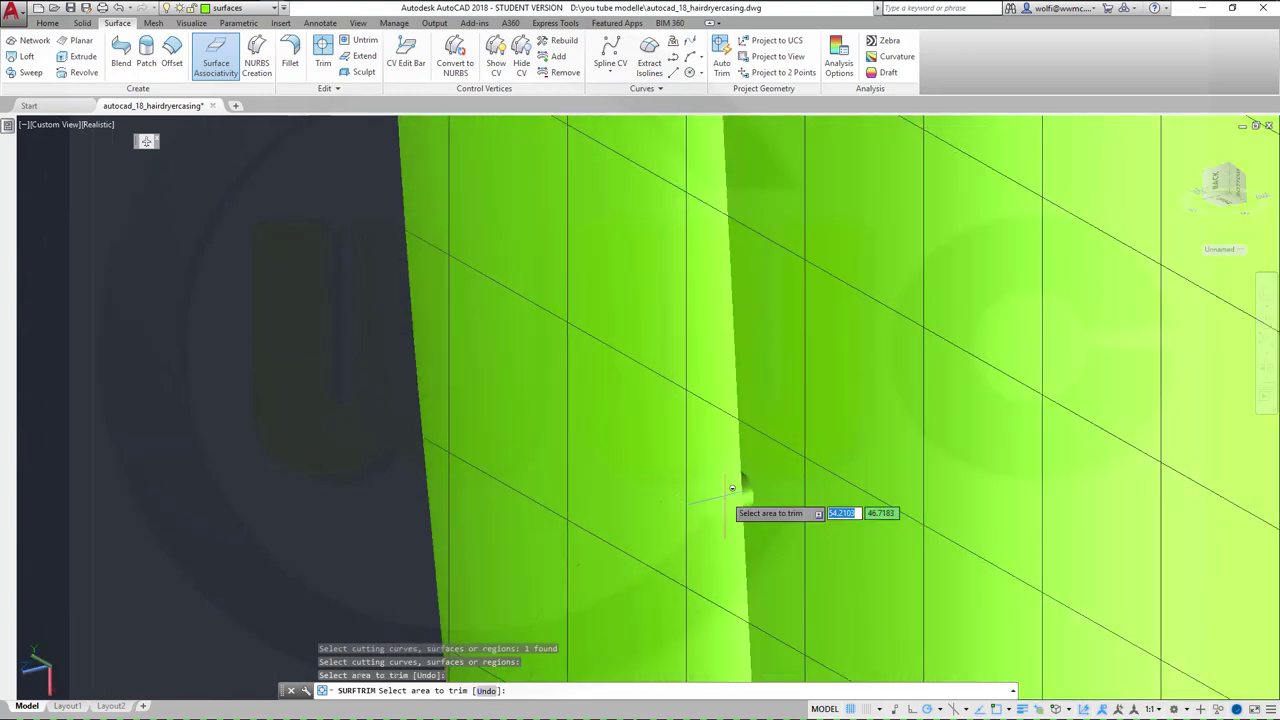
pyautogui.click(733, 489)
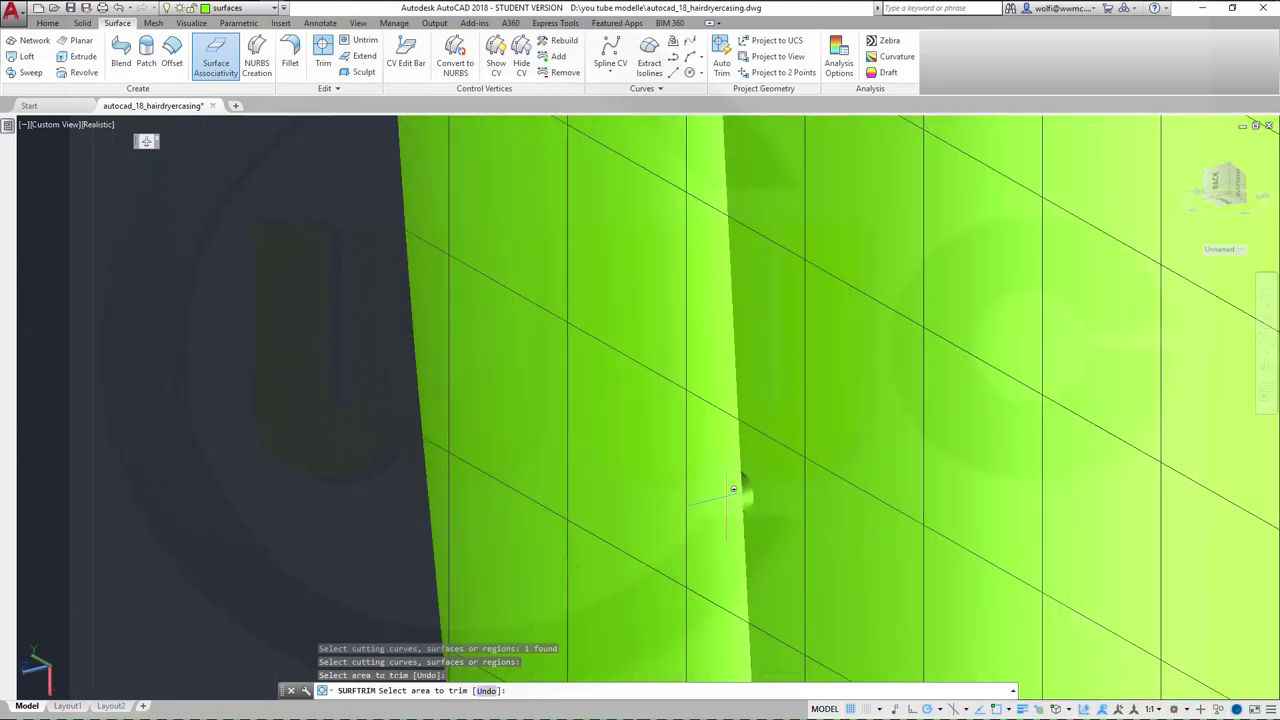
pyautogui.click(733, 489)
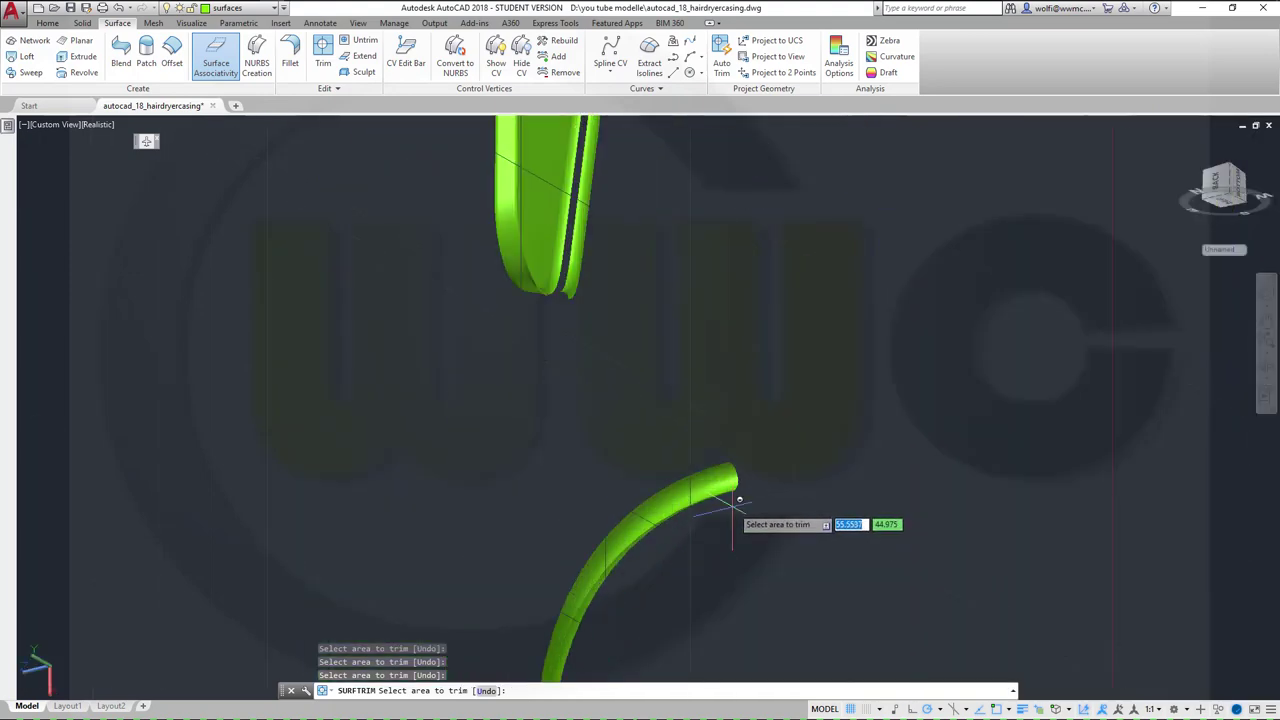
pyautogui.press('Escape')
pyautogui.scroll(10, 710, 440)
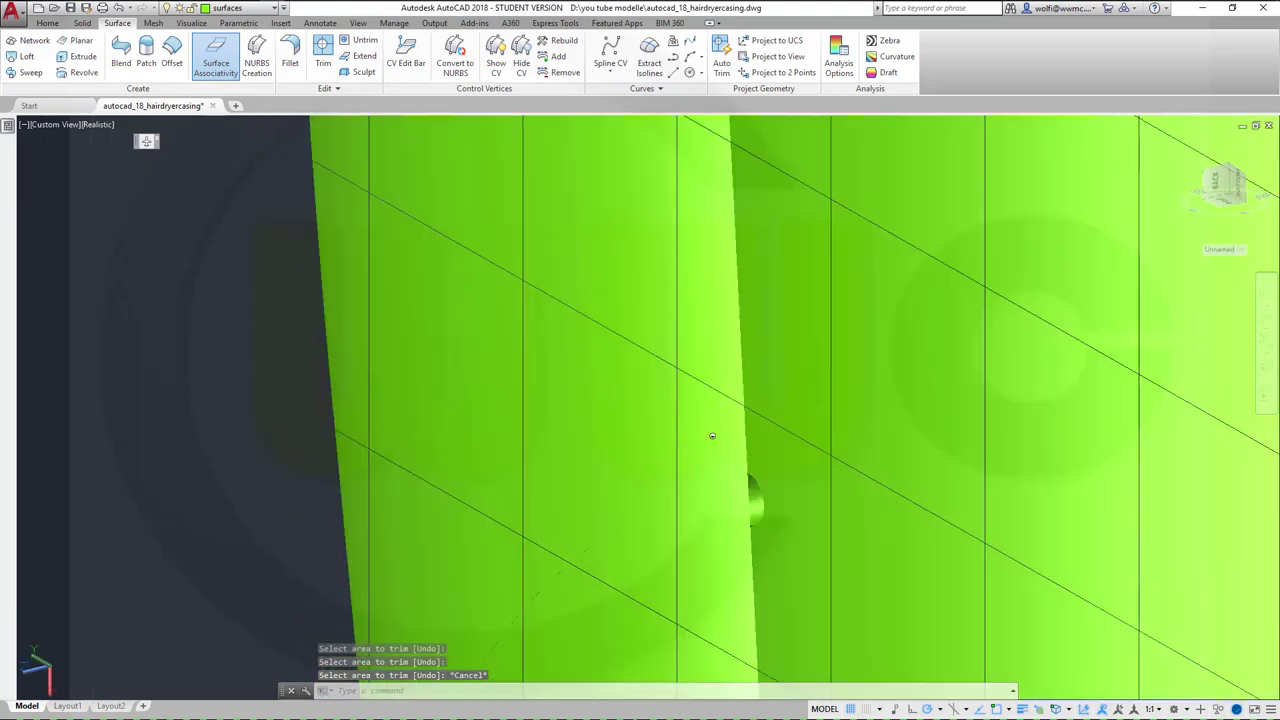
# Step: Undo the last casing trim attempt and the tube surface's move to the surfaces layer
pyautogui.scroll(-10, 712, 436)
pyautogui.hotkey('ctrl', 'z')
pyautogui.hotkey('ctrl', 'z')
pyautogui.hotkey('ctrl', 'z')
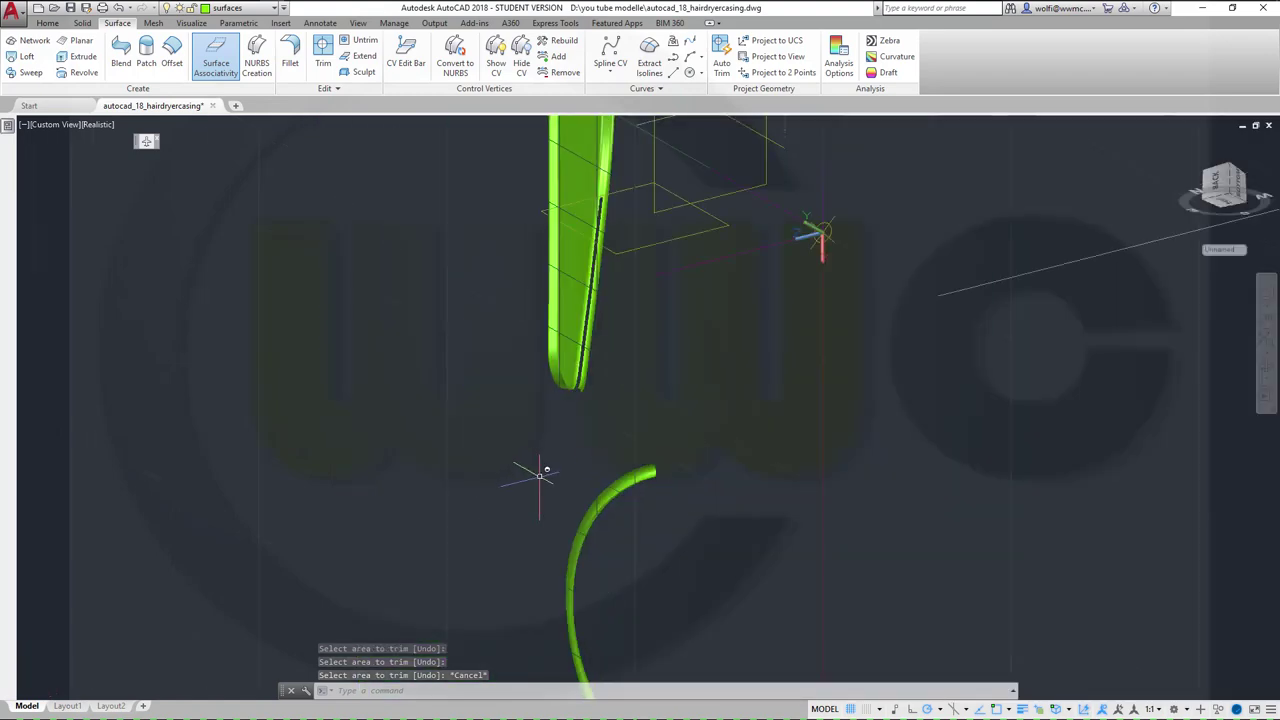
pyautogui.hotkey('ctrl', 'z')
pyautogui.hotkey('ctrl', 'z')
pyautogui.hotkey('ctrl', 'z')
pyautogui.hotkey('ctrl', 'z')
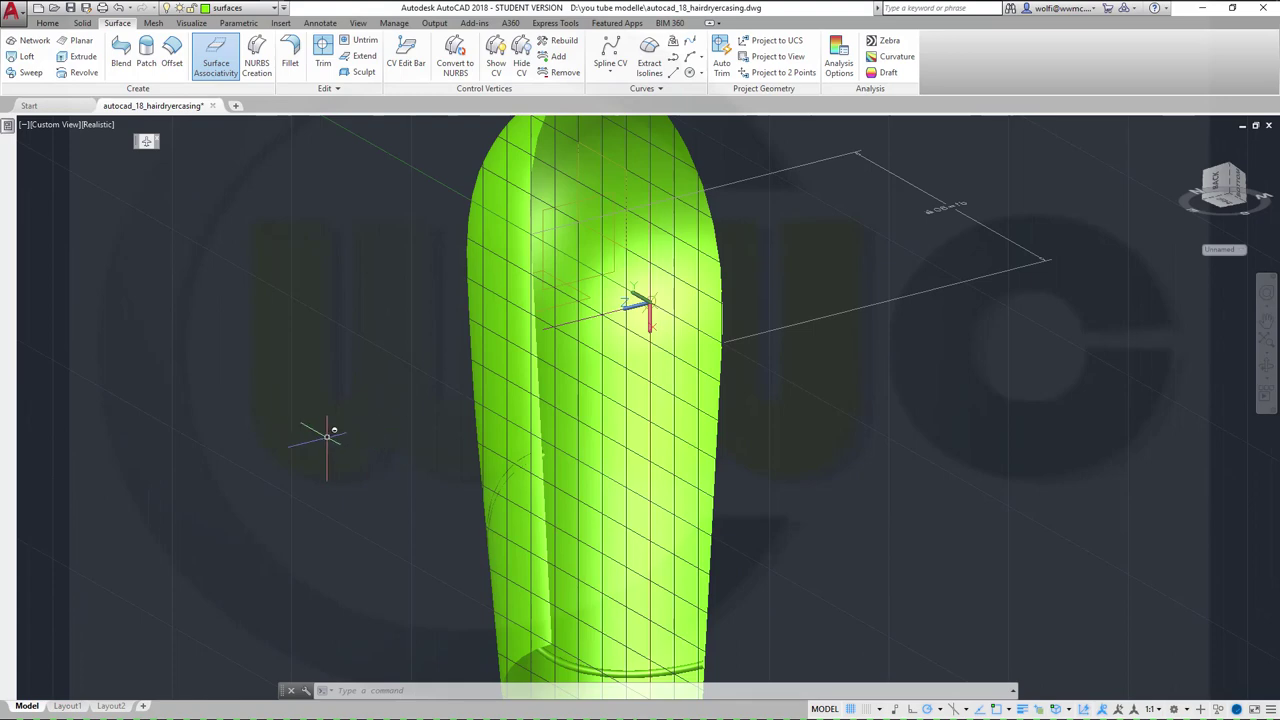
pyautogui.press('Escape')
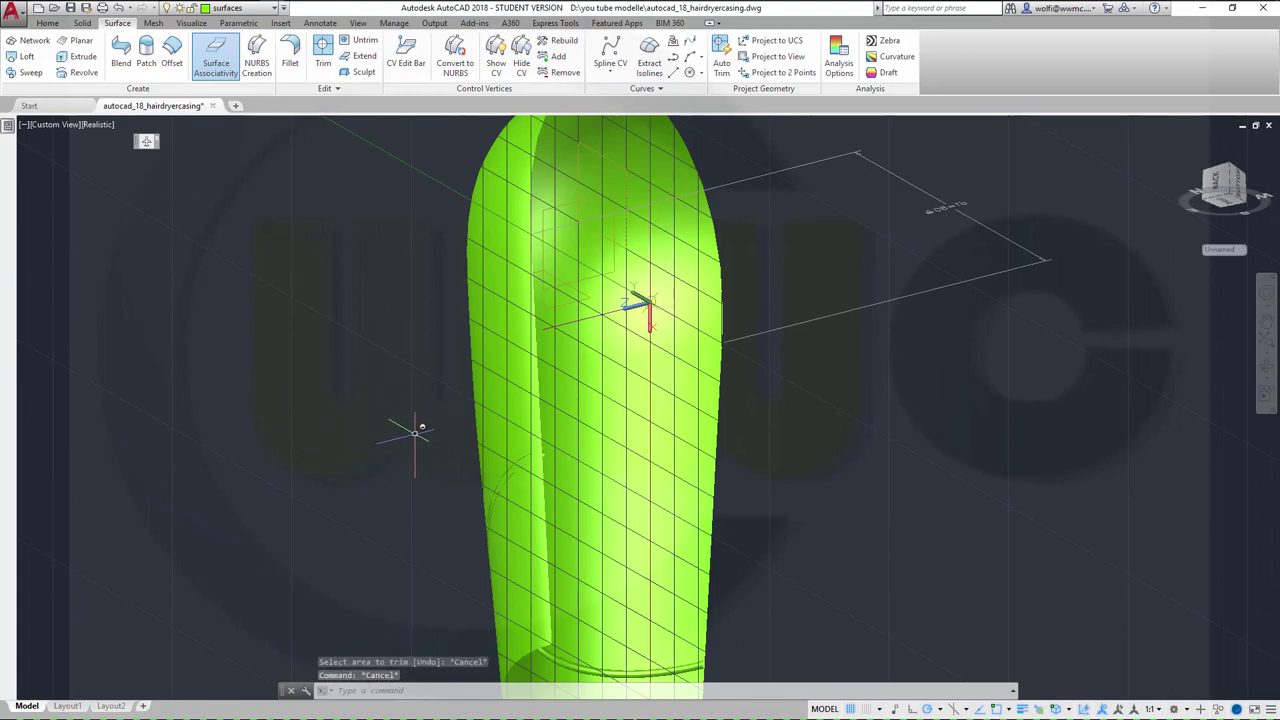
pyautogui.hotkey('ctrl', 'z')
pyautogui.hotkey('ctrl', 'z')
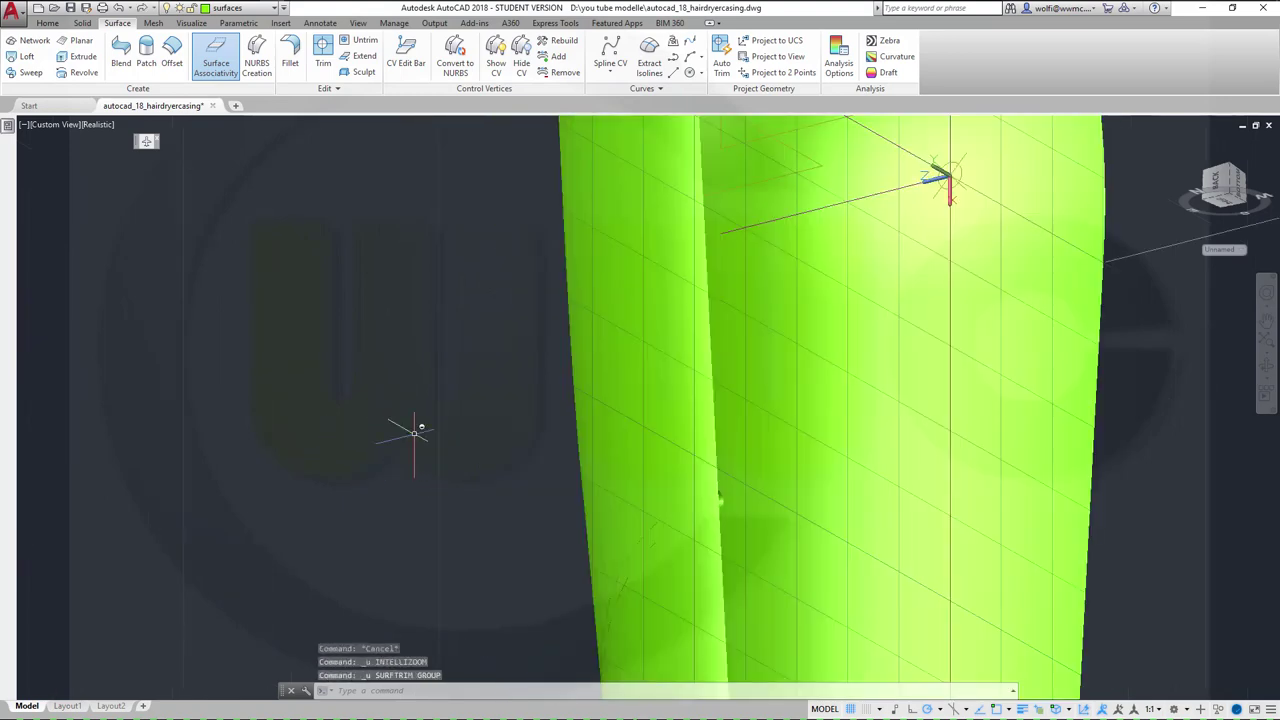
pyautogui.hotkey('ctrl', 'z')
pyautogui.hotkey('ctrl', 'z')
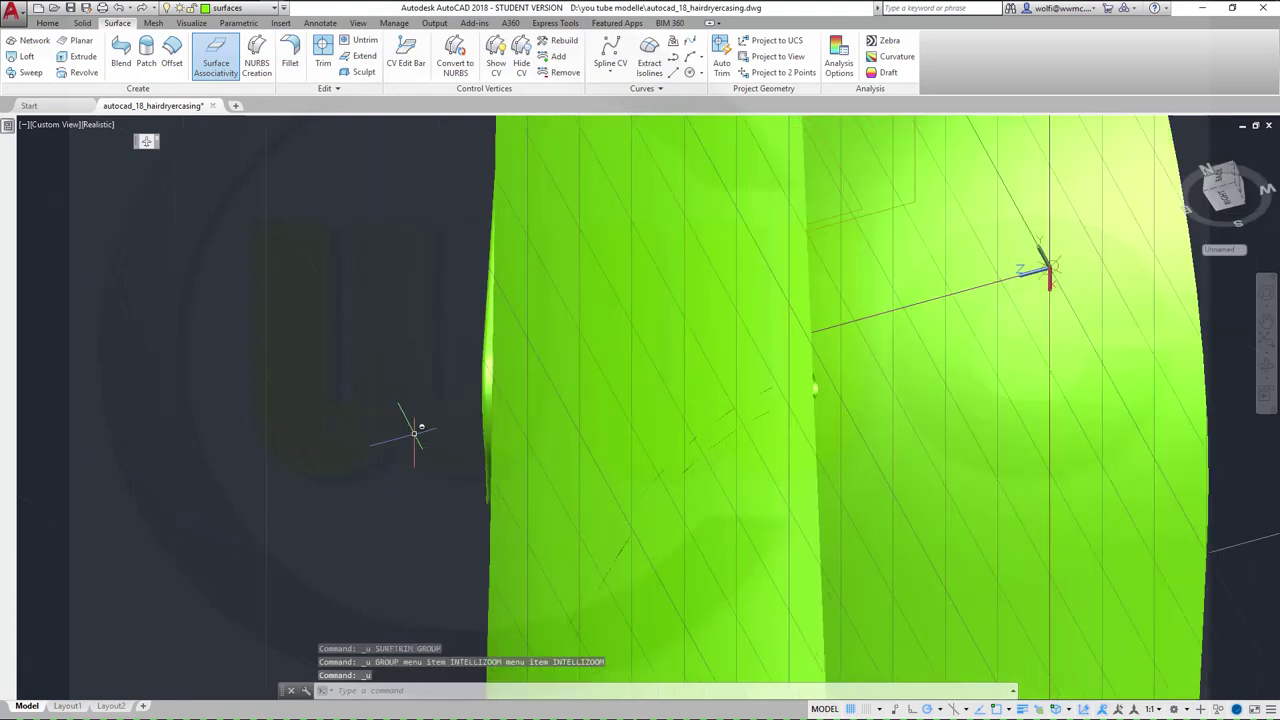
pyautogui.hotkey('ctrl', 'z')
pyautogui.scroll(2, 510, 440)
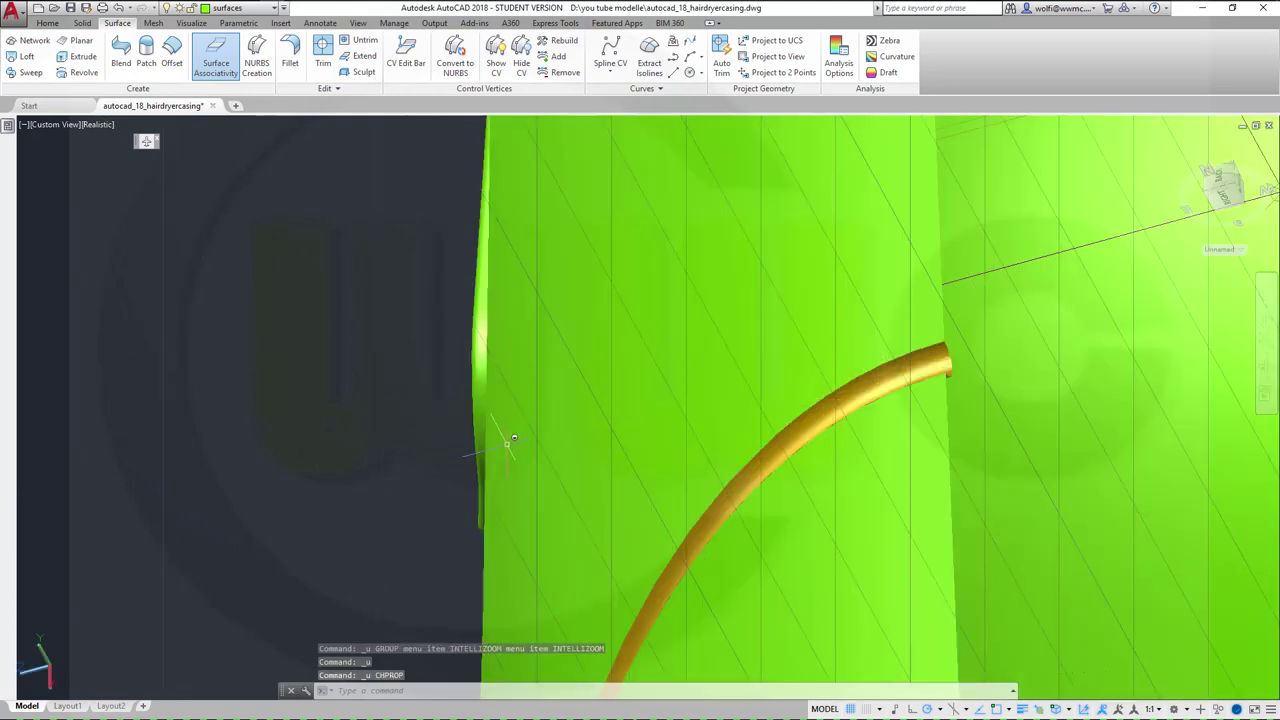
pyautogui.scroll(-3, 534, 449)
pyautogui.scroll(2, 534, 449)
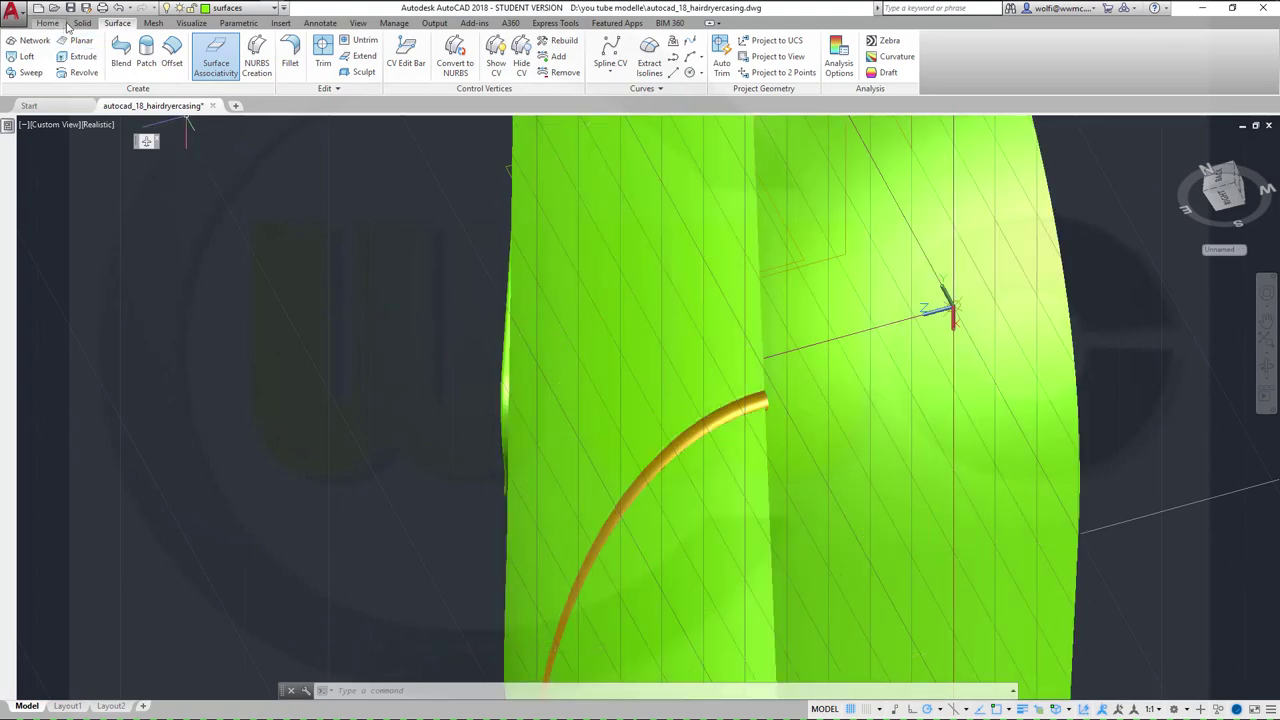
# Step: Union the casing surface with the trimmed groove tube, continuing the operation despite the loss of surface associativity
pyautogui.click(81, 23)
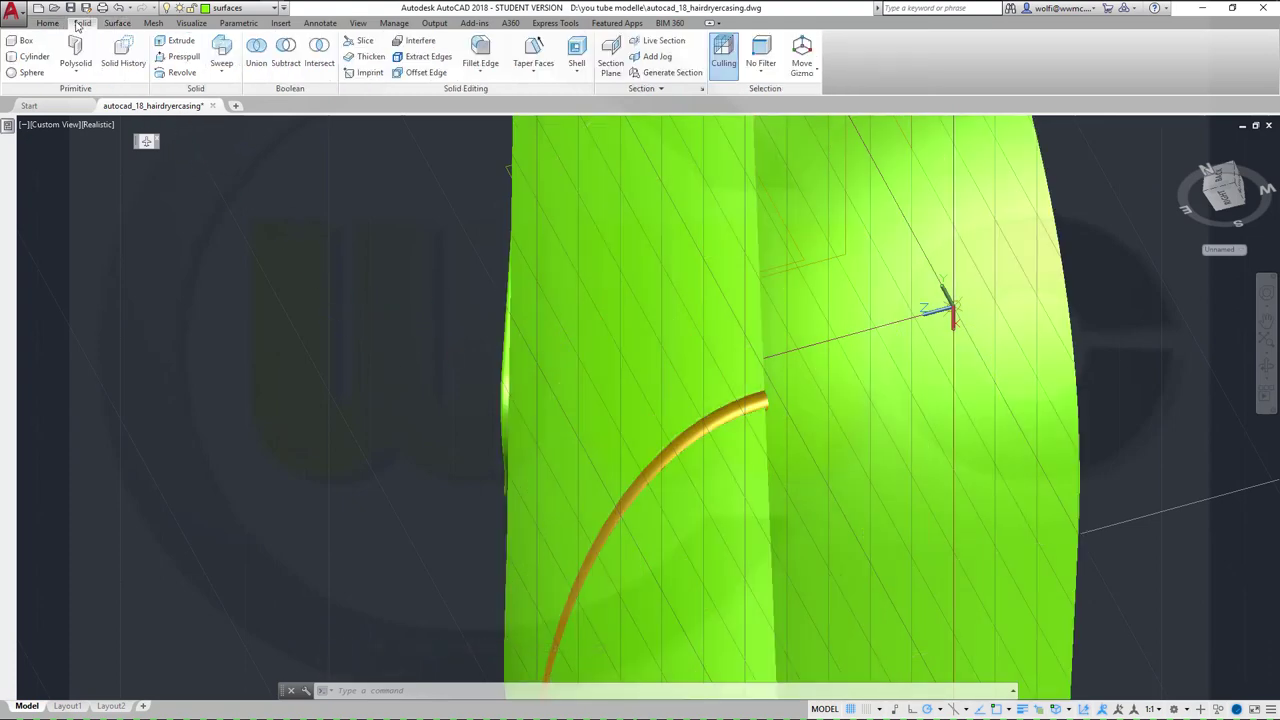
pyautogui.click(256, 55)
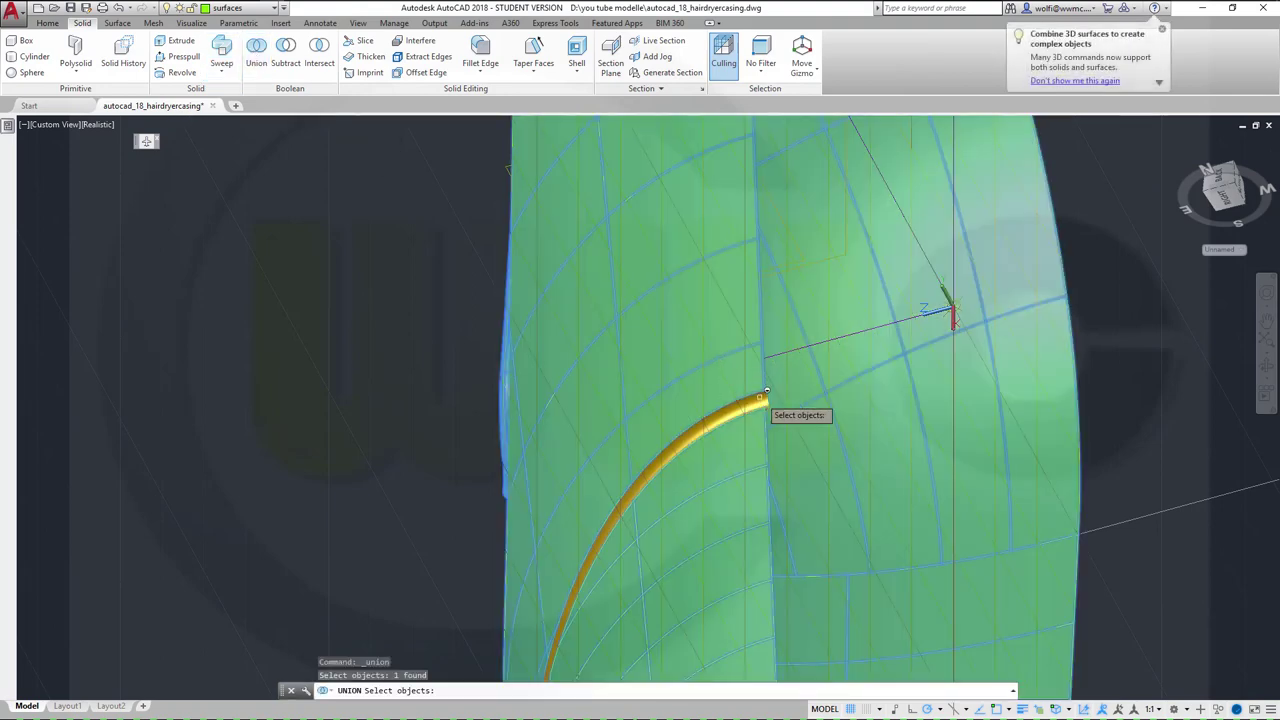
pyautogui.click(763, 397)
pyautogui.click(823, 451)
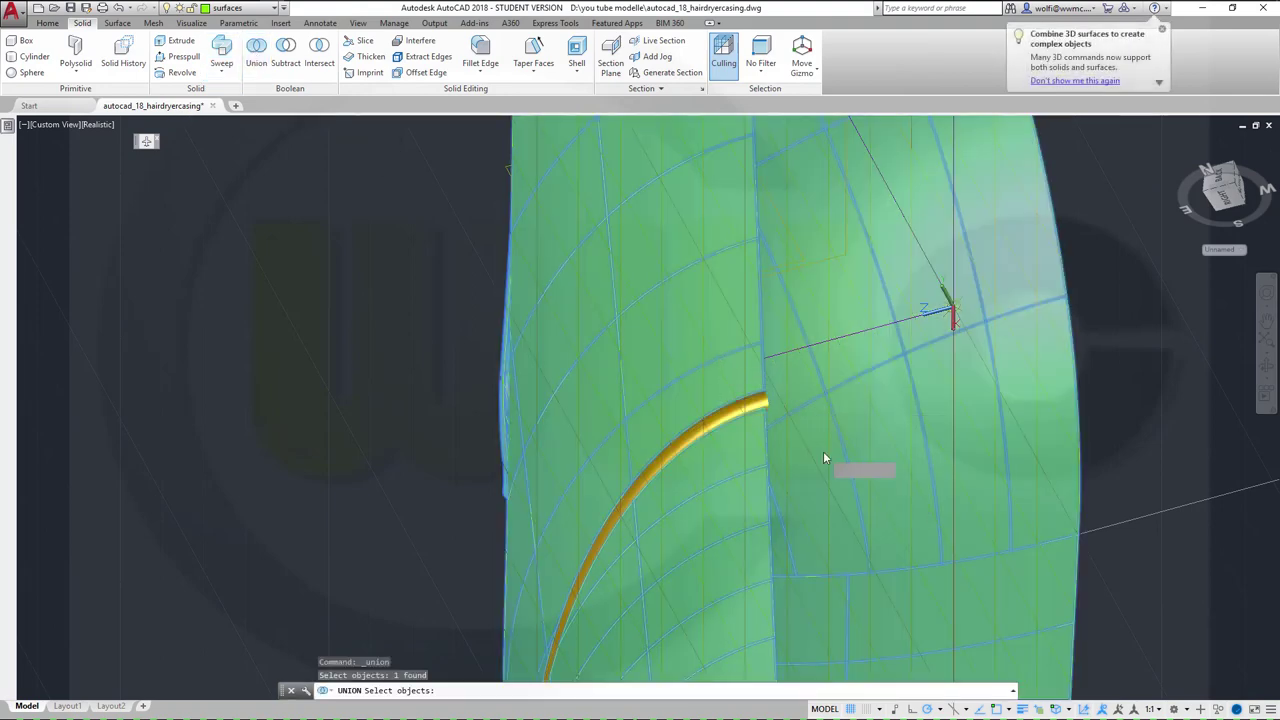
pyautogui.press('Return')
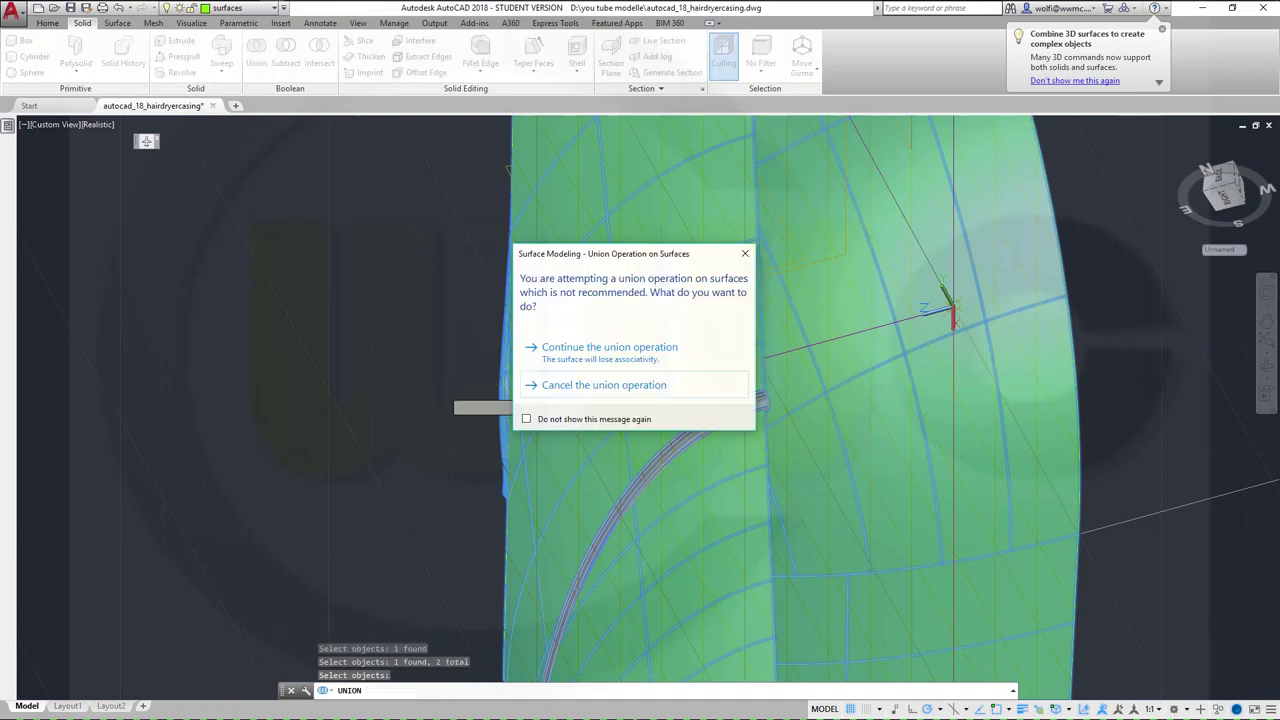
pyautogui.click(582, 350)
pyautogui.scroll(2, 1087, 440)
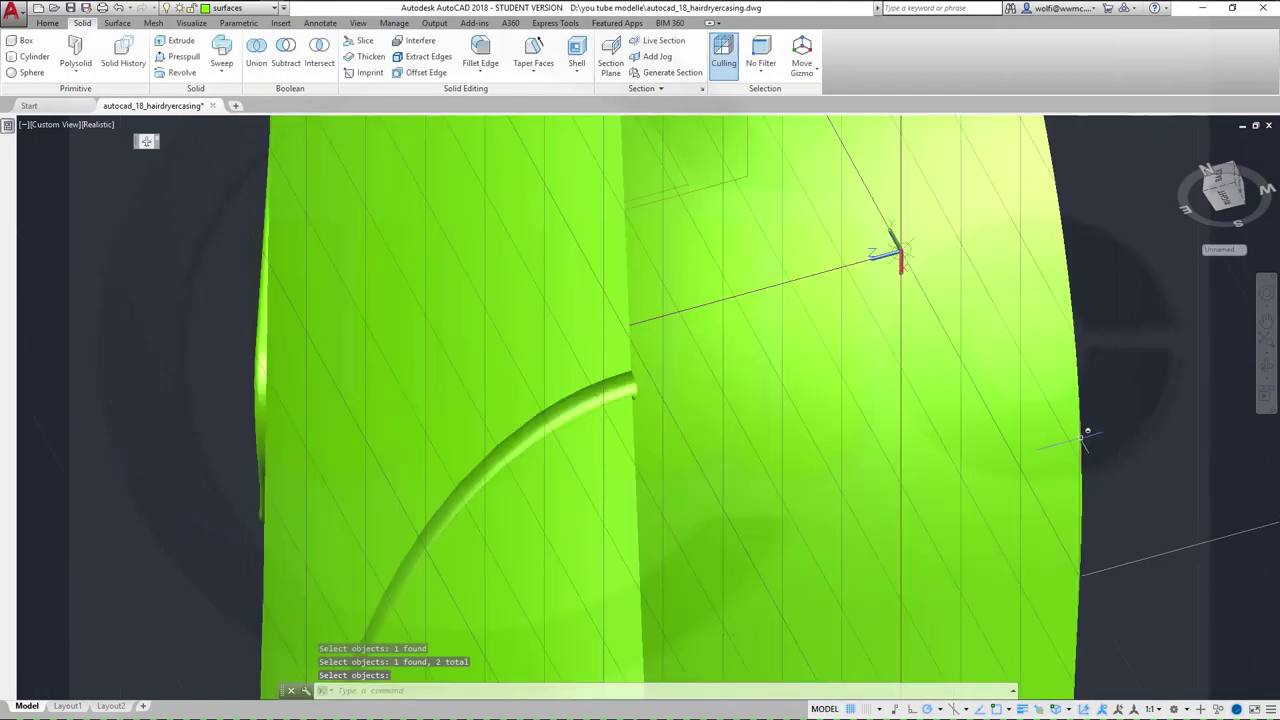
# Step: Fillet the upper edge of the slanted handle groove with a radius of 1
pyautogui.scroll(-3, 1087, 440)
pyautogui.keyDown('shift'); pyautogui.moveTo(994, 463); pyautogui.dragTo(778, 459, button='middle'); pyautogui.keyUp('shift')
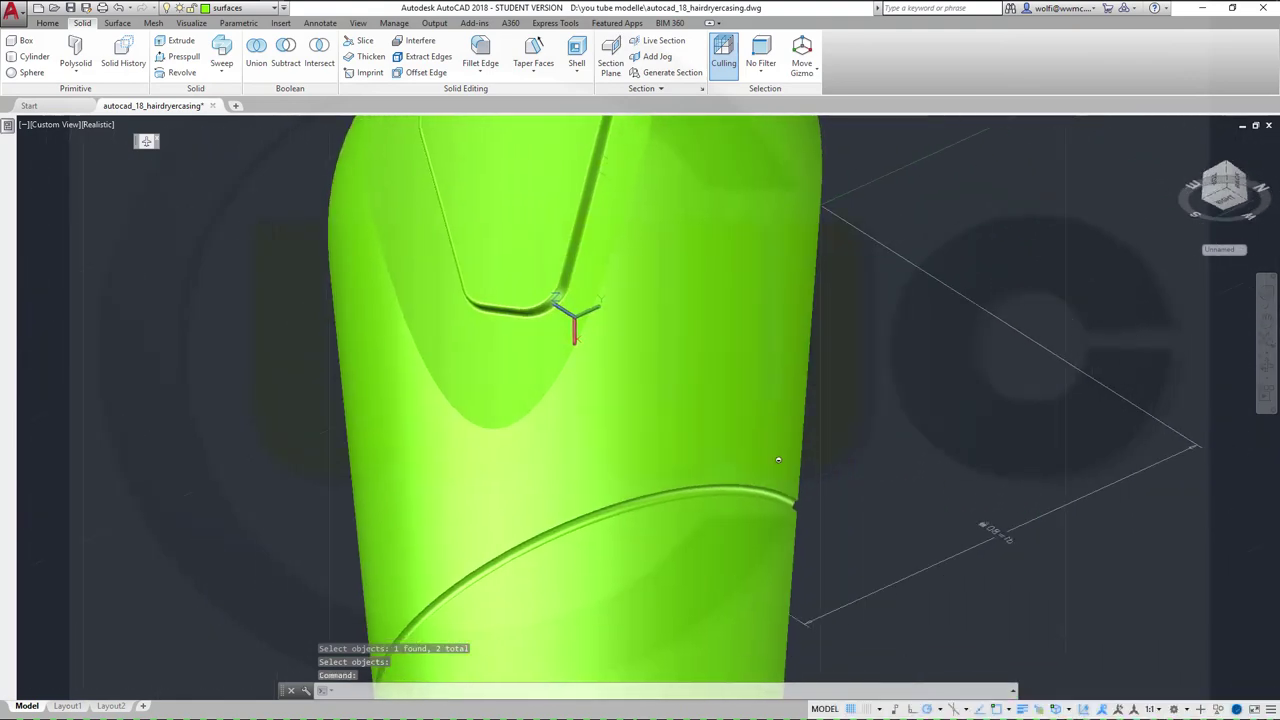
pyautogui.scroll(3, 782, 489)
pyautogui.scroll(-5, 809, 534)
pyautogui.scroll(4, 785, 545)
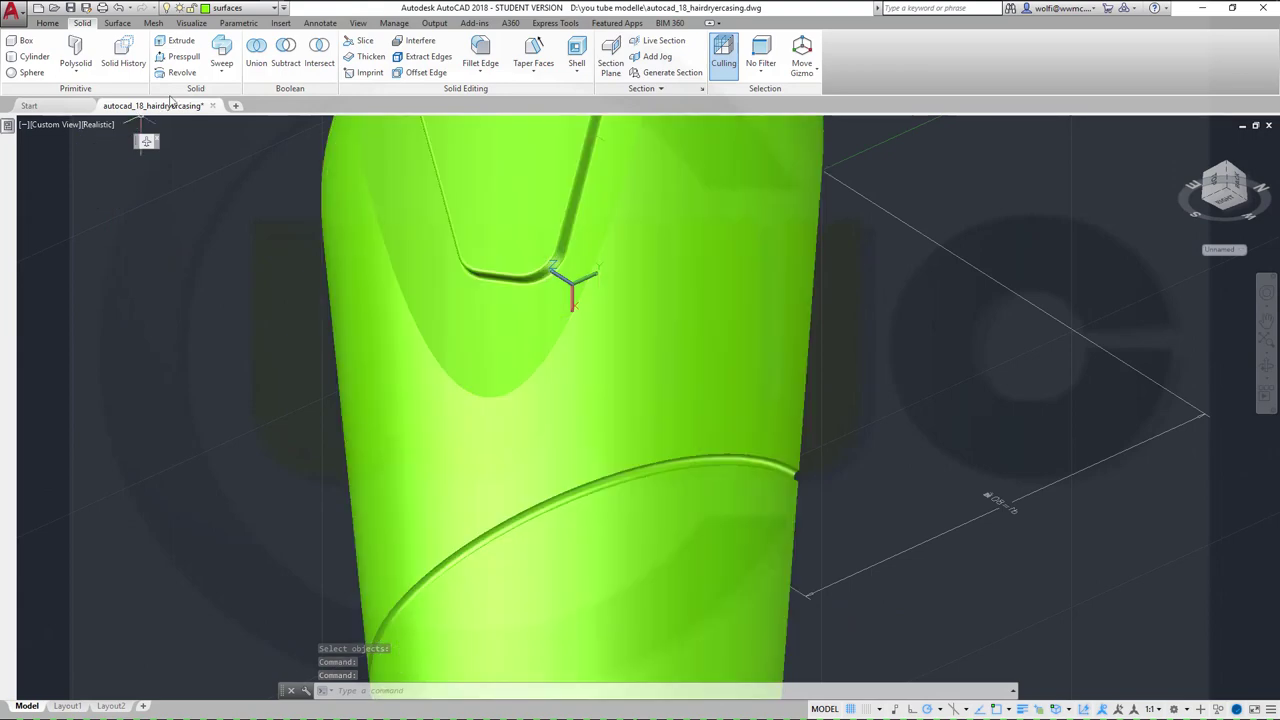
pyautogui.click(480, 52)
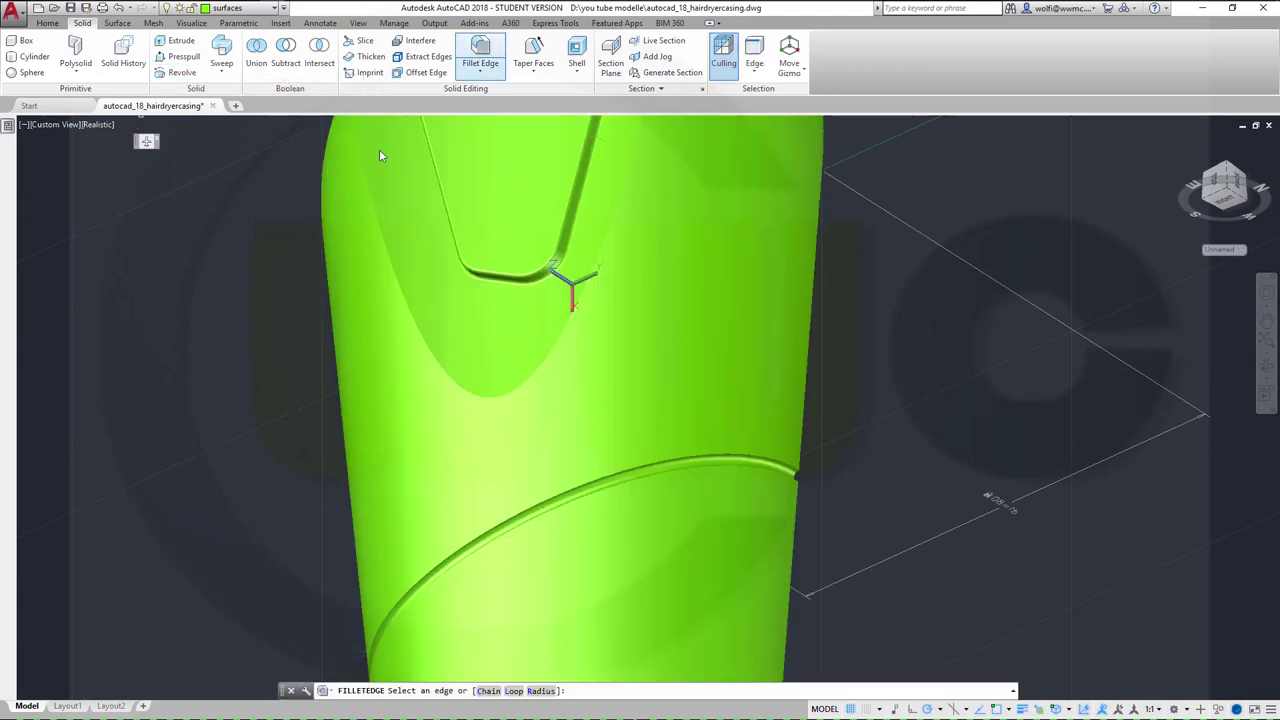
pyautogui.rightClick(237, 324)
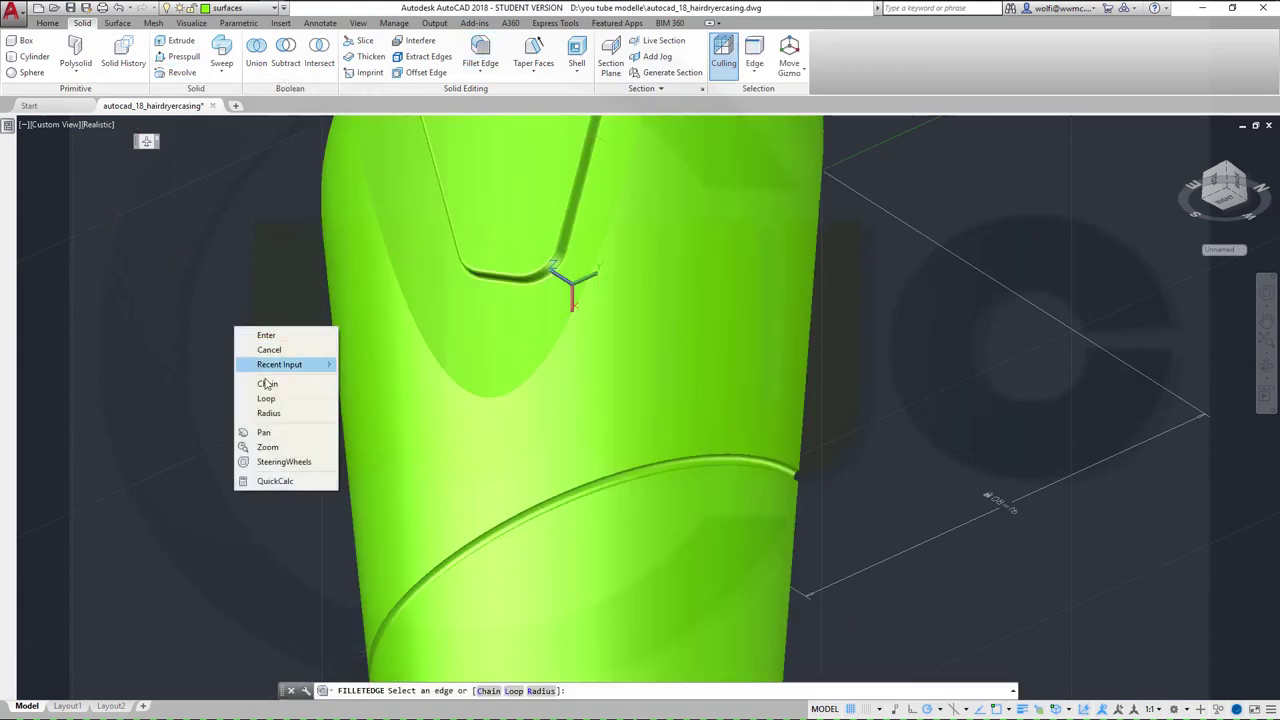
pyautogui.click(269, 413)
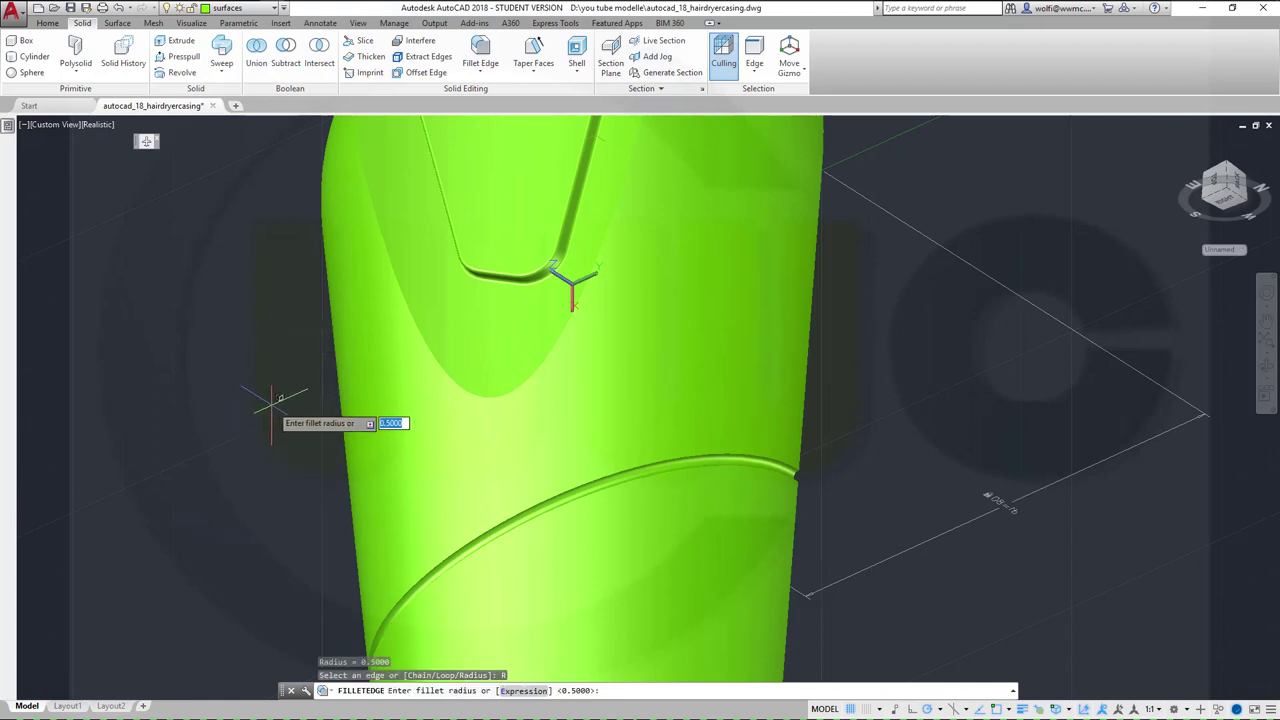
pyautogui.write('1')
pyautogui.press('Return')
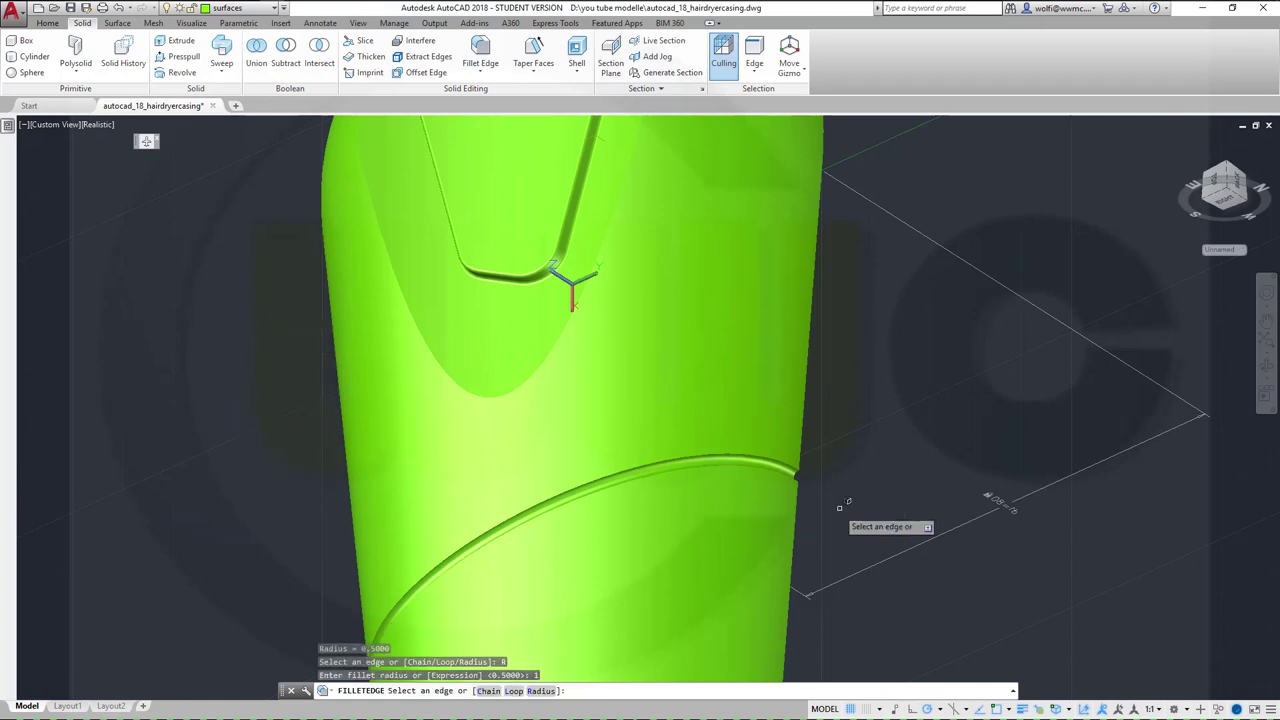
pyautogui.scroll(3, 790, 480)
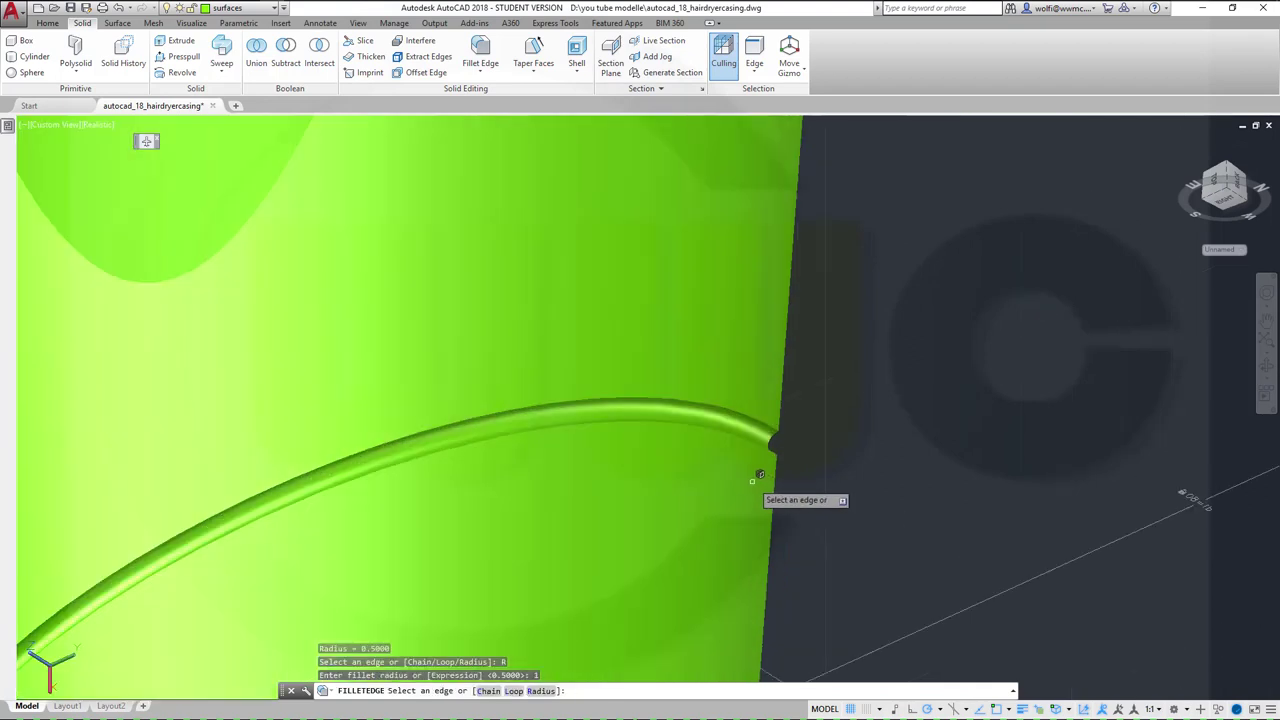
pyautogui.click(745, 404)
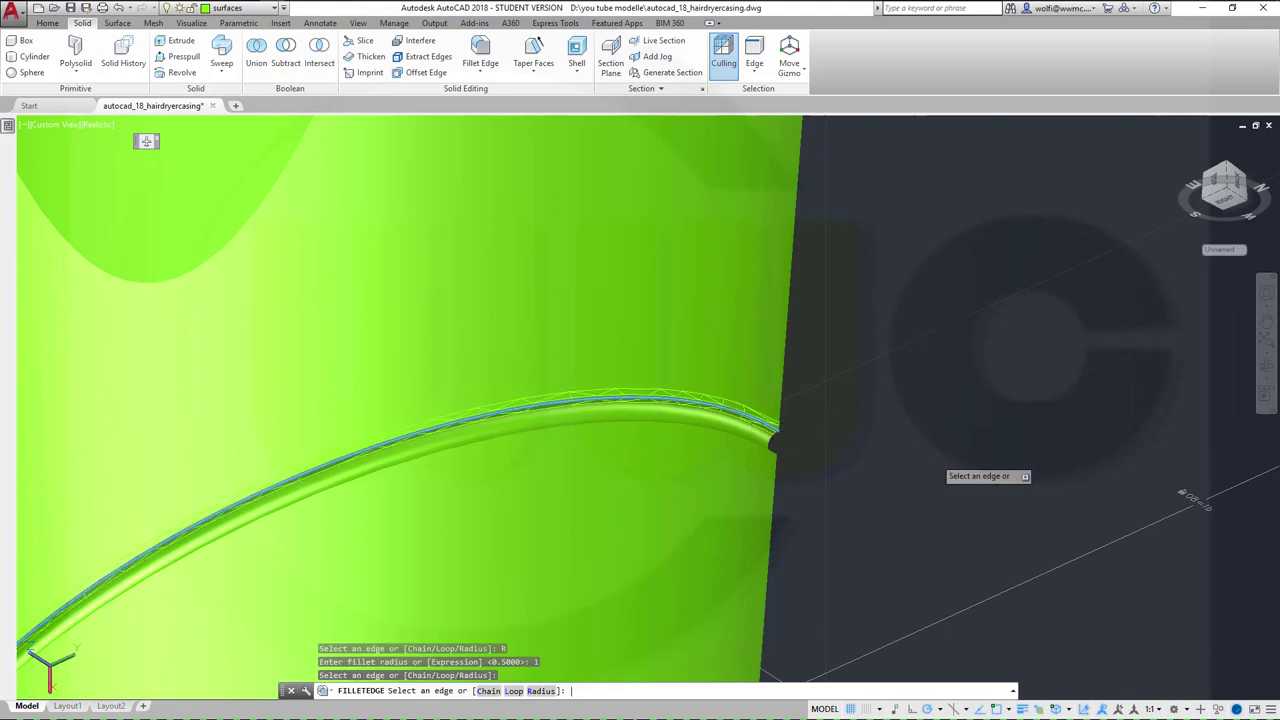
pyautogui.press('Return')
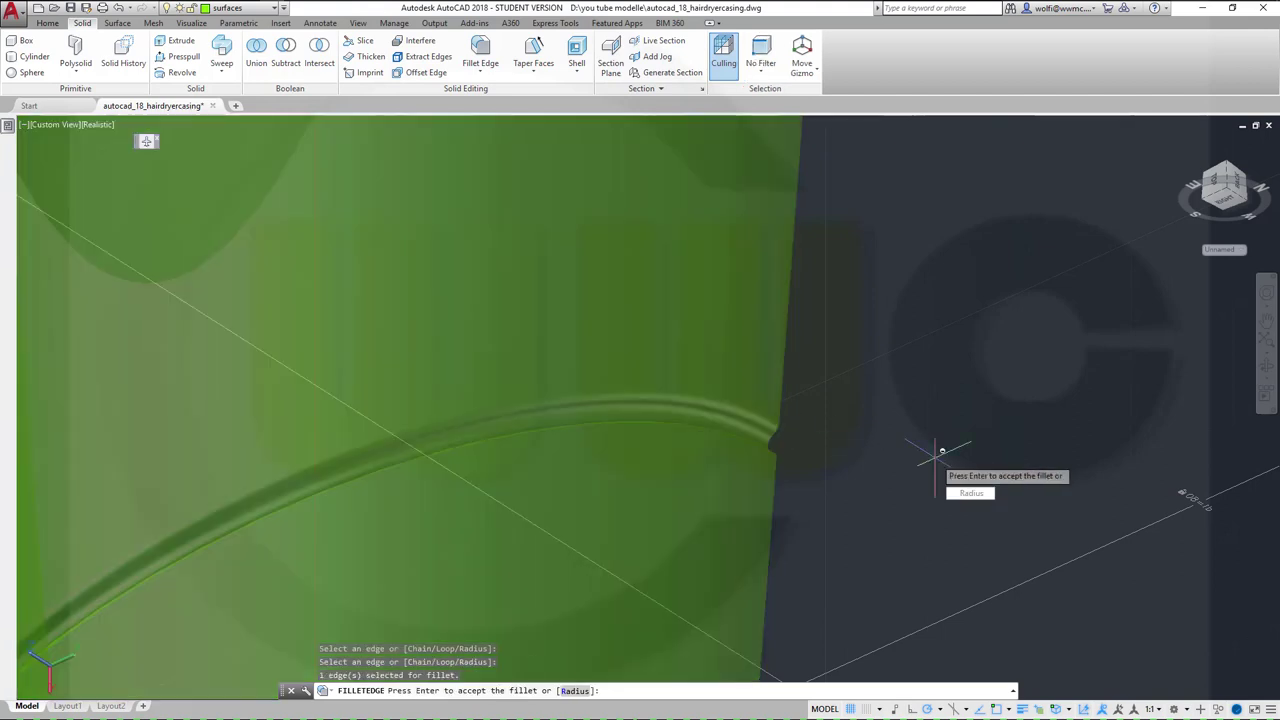
pyautogui.press('Return')
# Step: Fillet the lower edge of the slanted handle groove with the same radius of 1
pyautogui.press('Return')
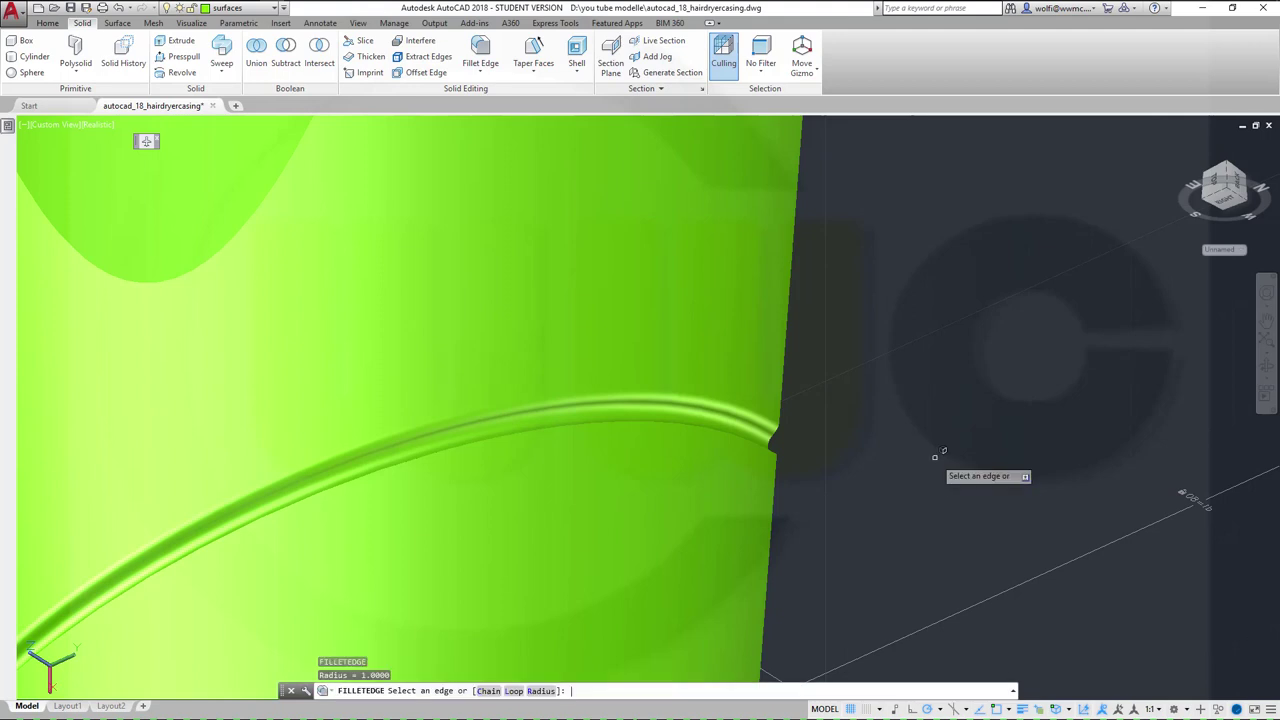
pyautogui.click(728, 424)
pyautogui.click(728, 424)
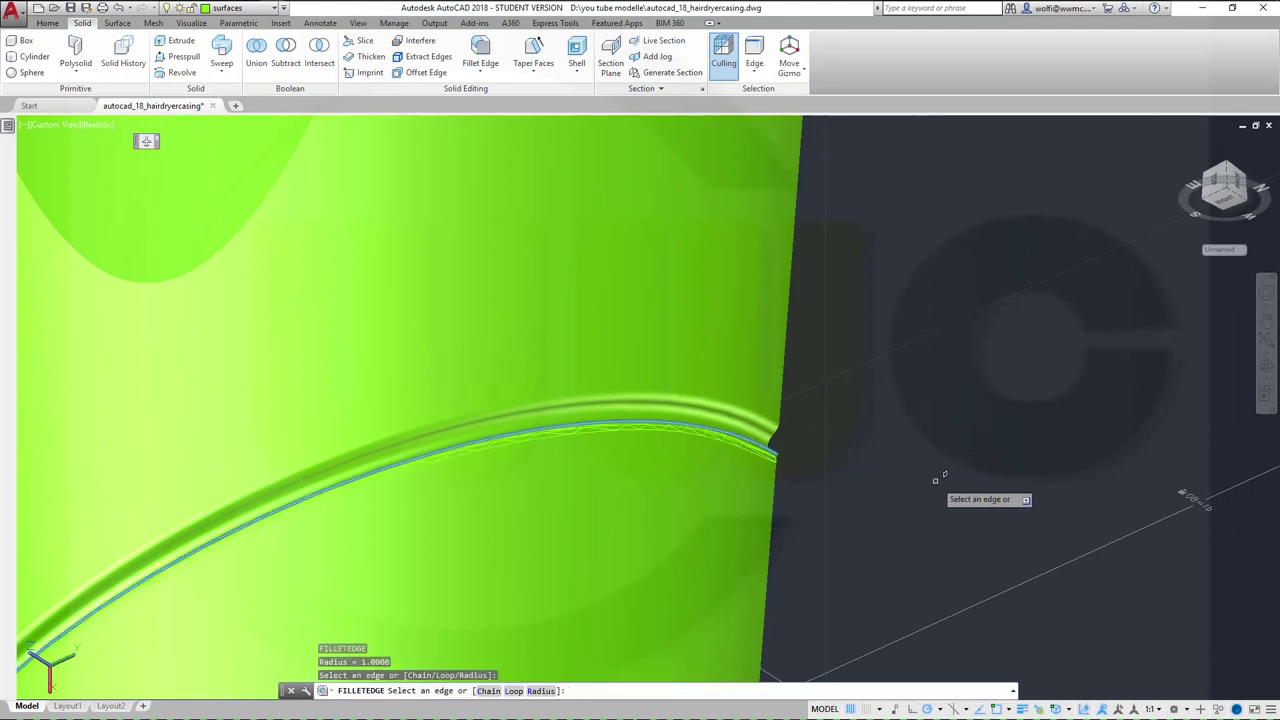
pyautogui.press('Return')
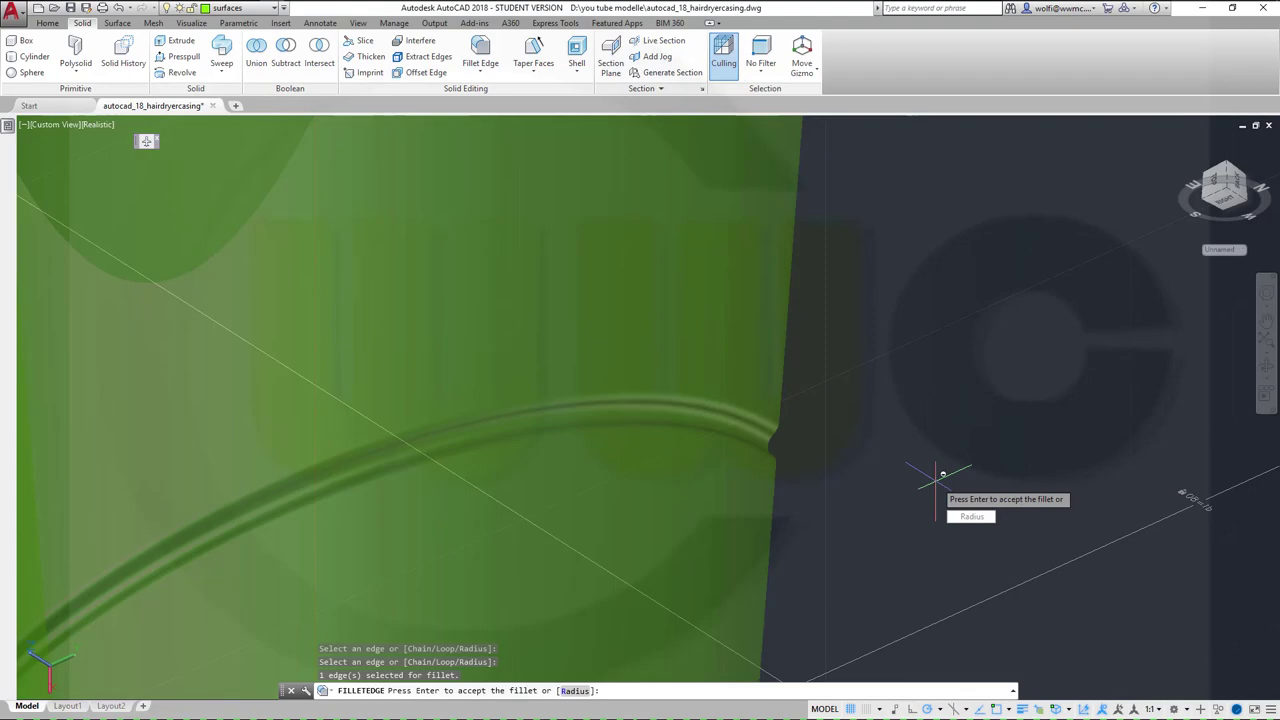
pyautogui.press('Return')
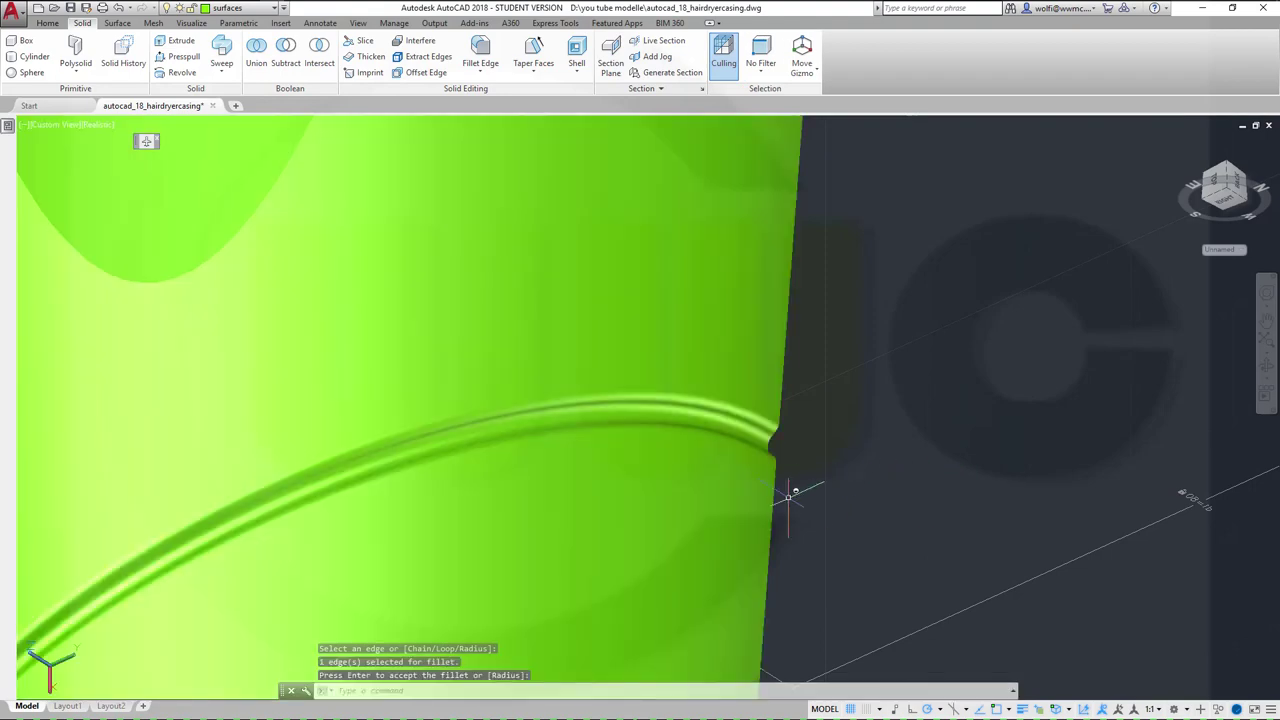
# Step: Reset the user coordinate system to the World coordinate system
pyautogui.keyDown('shift'); pyautogui.moveTo(730, 528); pyautogui.dragTo(663, 541, button='middle'); pyautogui.keyUp('shift')
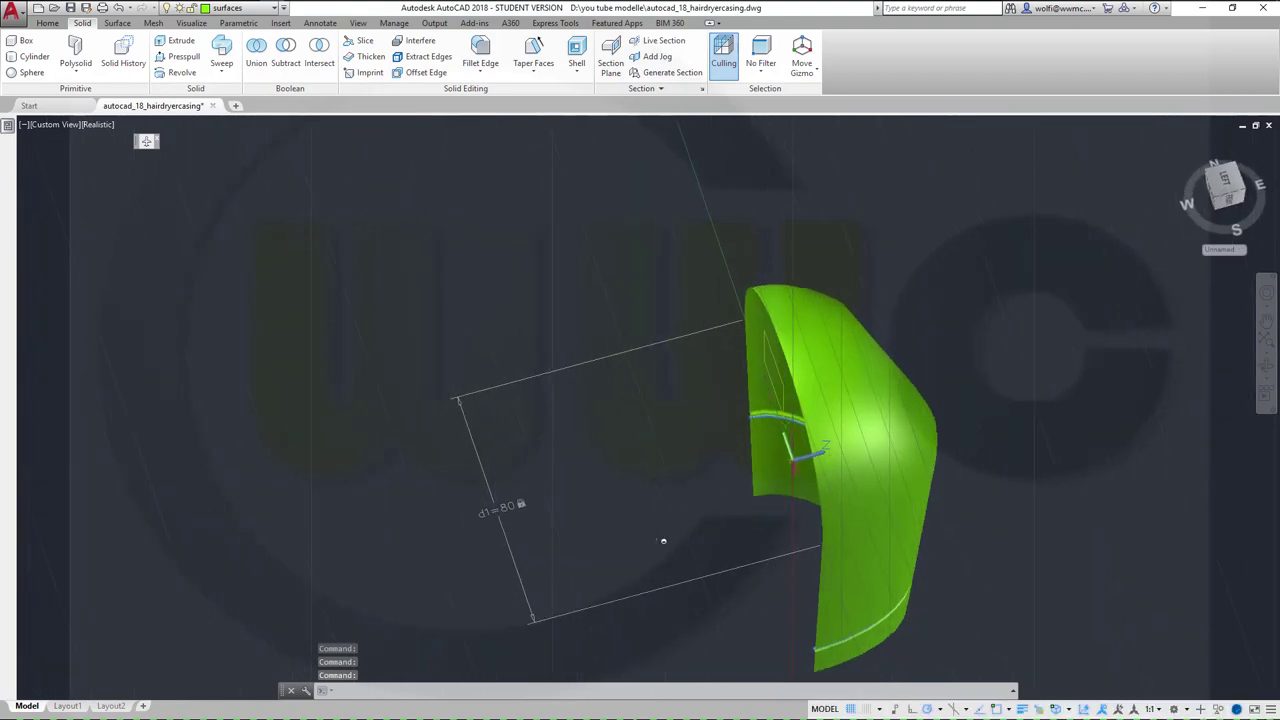
pyautogui.keyDown('shift'); pyautogui.moveTo(938, 397); pyautogui.dragTo(768, 463, button='middle'); pyautogui.keyUp('shift')
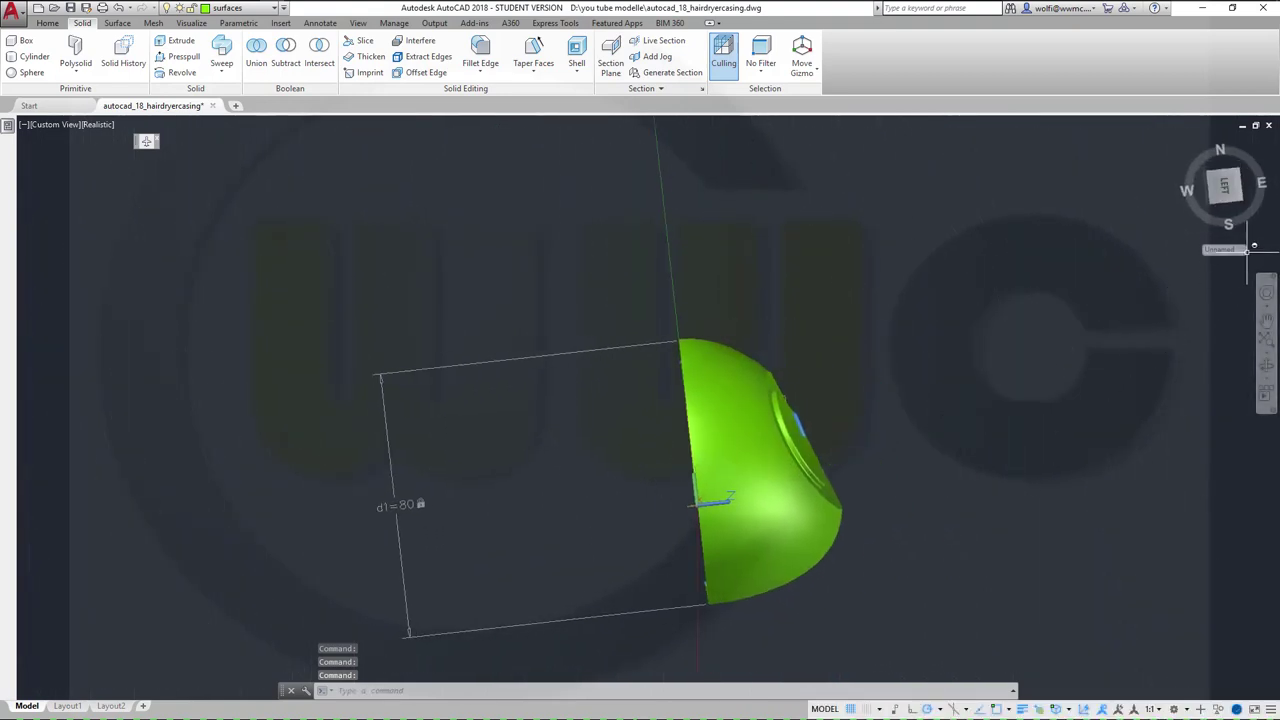
pyautogui.press('Escape')
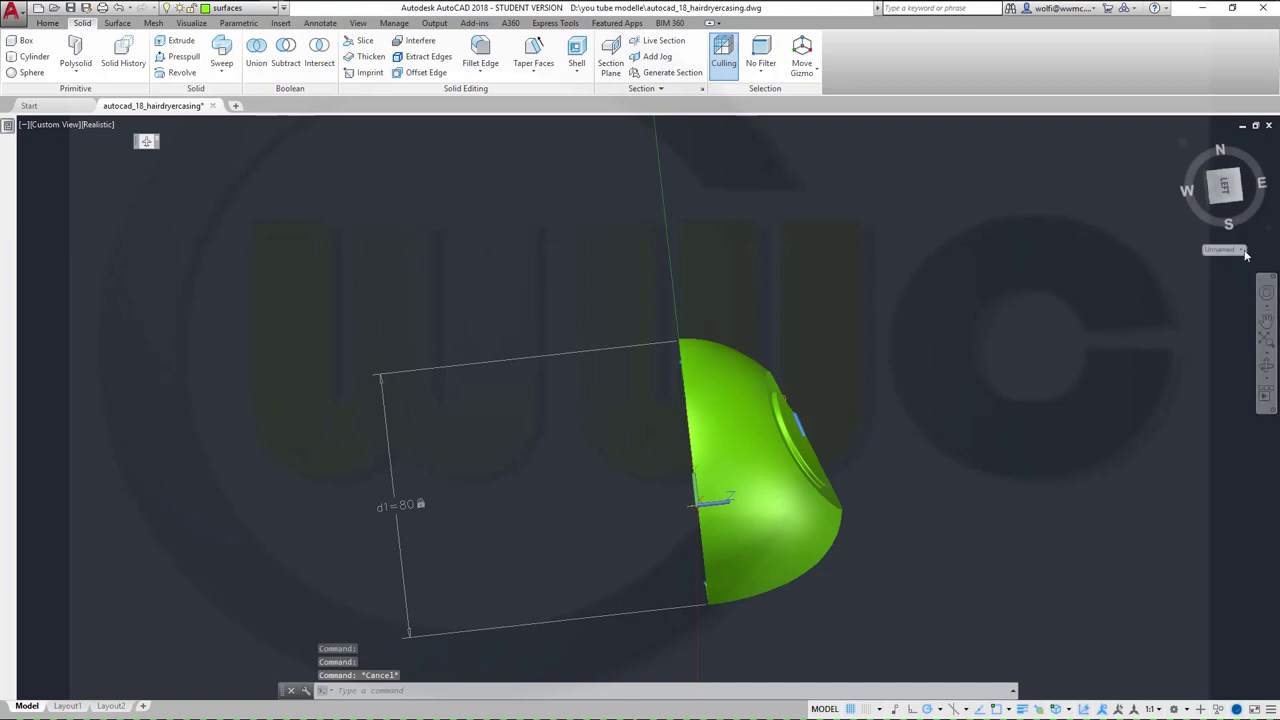
pyautogui.click(1224, 250)
pyautogui.click(1222, 264)
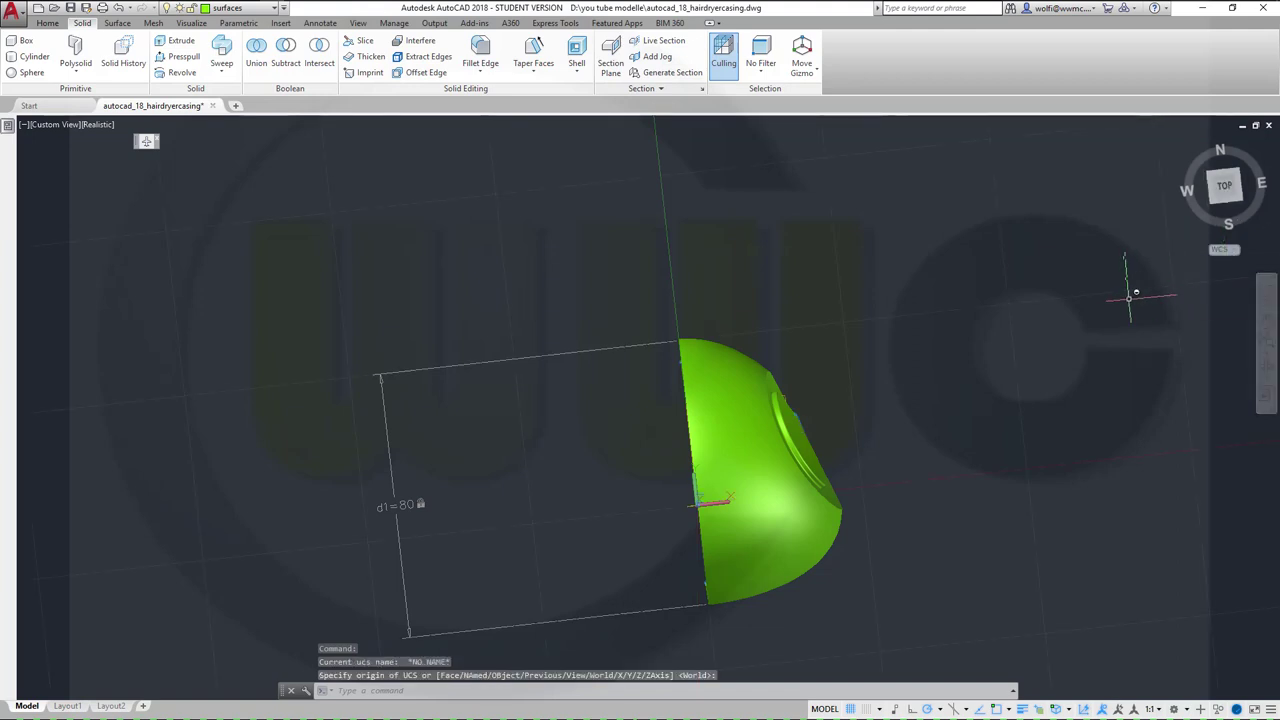
# Step: Turn on the sketches layer and make it the current layer
pyautogui.click(275, 9)
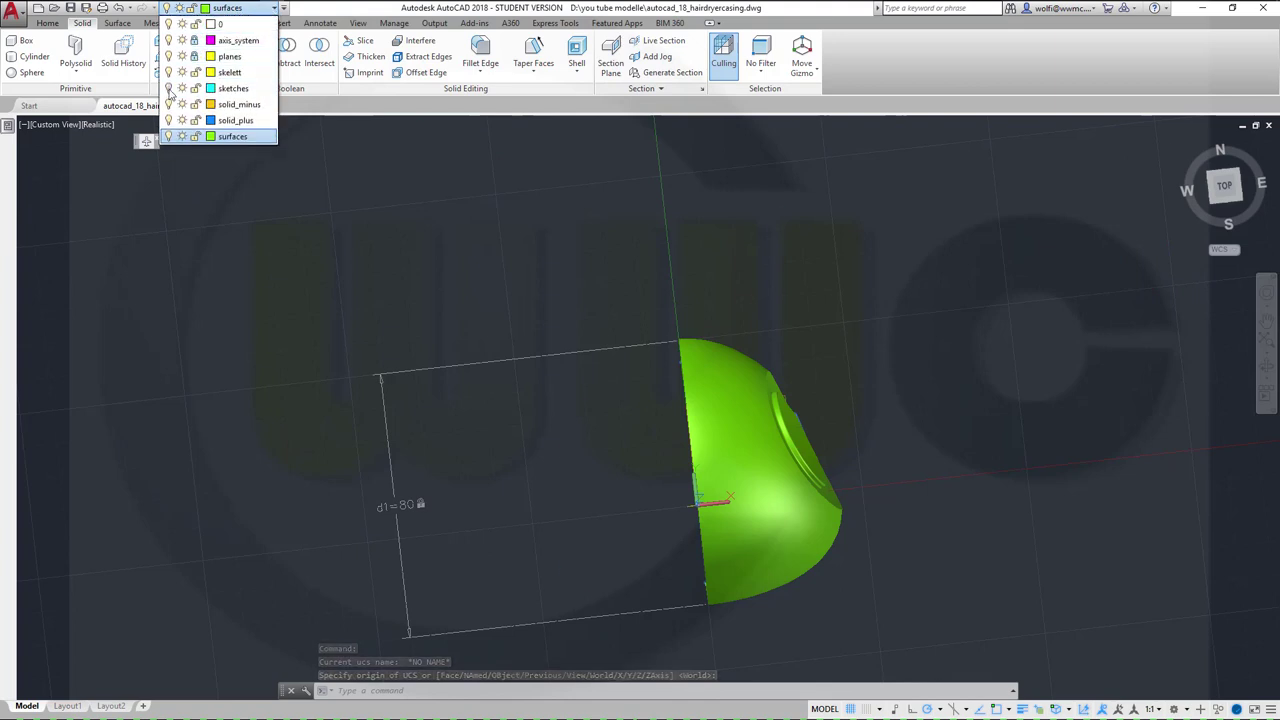
pyautogui.click(168, 88)
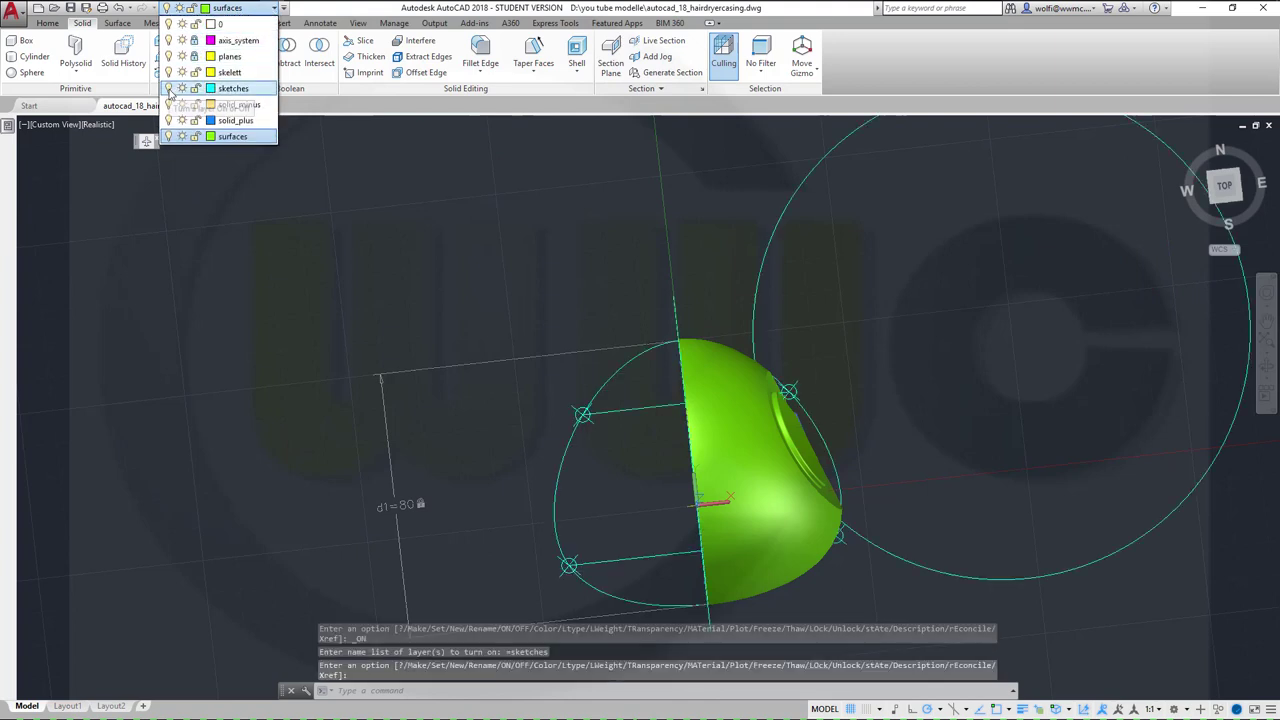
pyautogui.click(262, 92)
pyautogui.moveTo(940, 410)
pyautogui.keyDown('shift'); pyautogui.mouseDown(button='middle')
pyautogui.moveTo(743, 400)
pyautogui.moveTo(674, 337)
pyautogui.moveTo(677, 400)
pyautogui.moveTo(646, 284)
pyautogui.mouseUp(button='middle'); pyautogui.keyUp('shift')
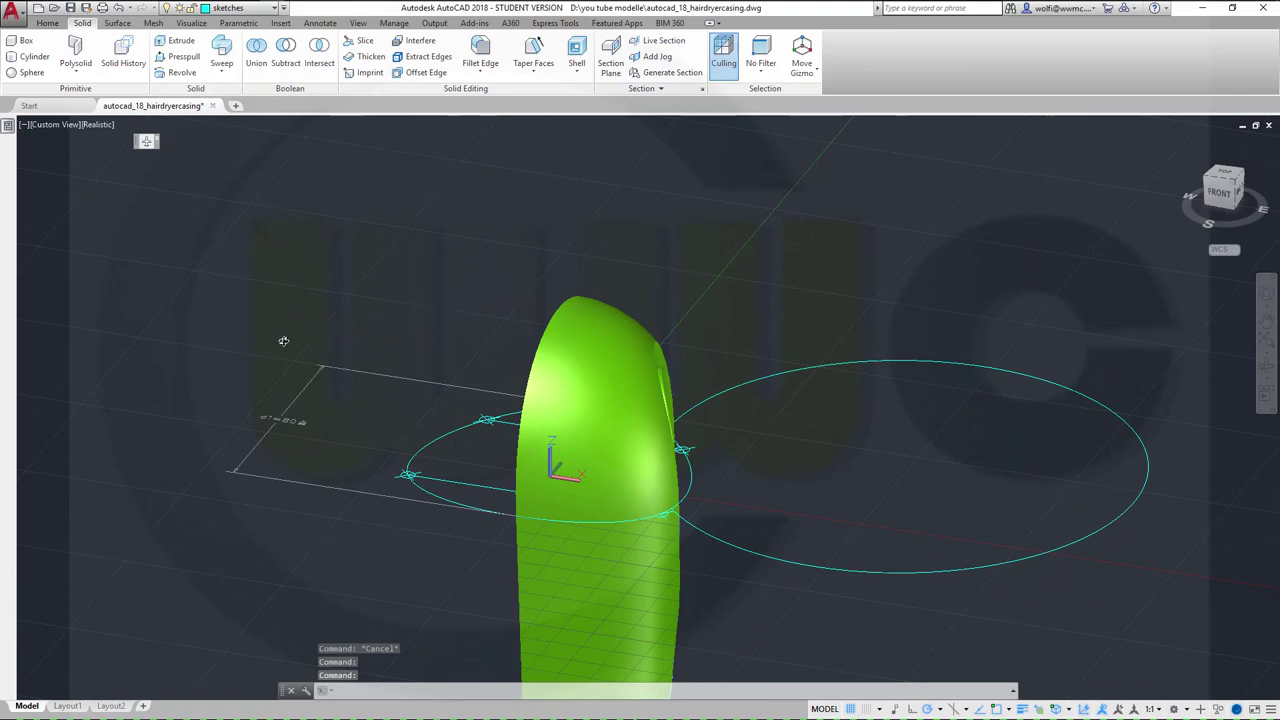
pyautogui.keyDown('shift'); pyautogui.moveTo(283, 341); pyautogui.dragTo(316, 455, button='middle'); pyautogui.keyUp('shift')
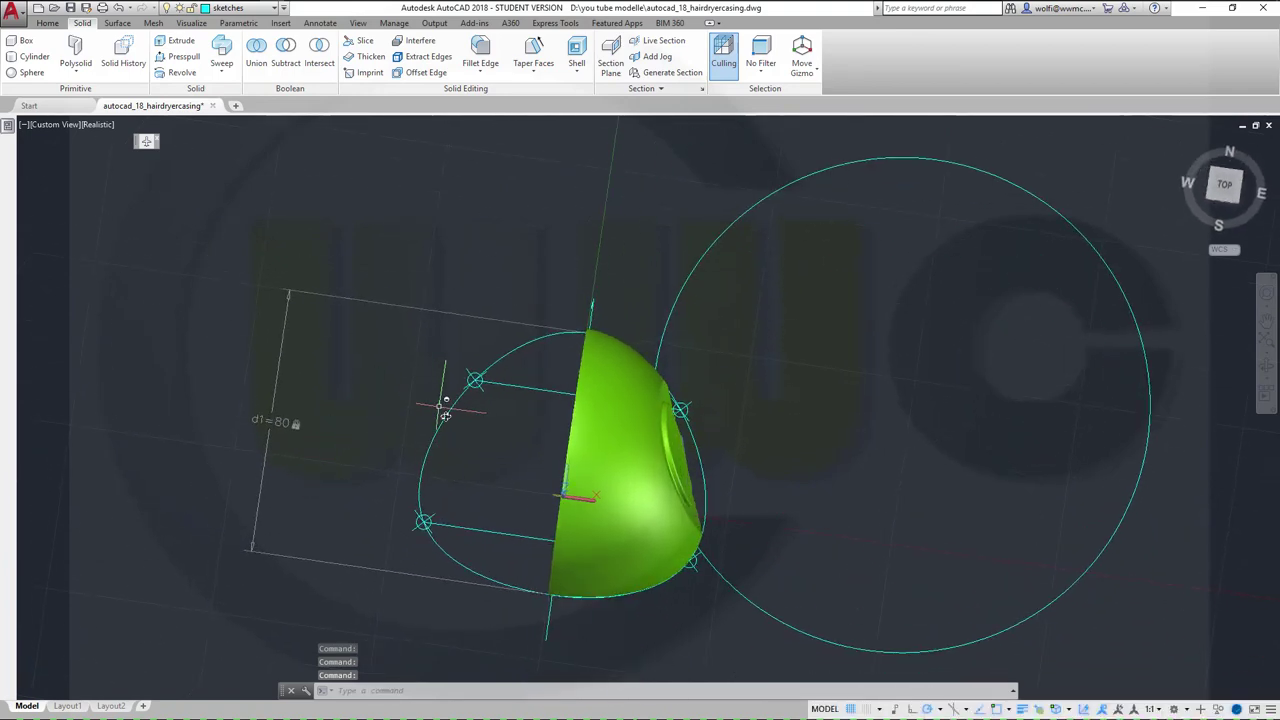
pyautogui.moveTo(445, 413)
pyautogui.keyDown('shift'); pyautogui.mouseDown(button='middle')
pyautogui.moveTo(457, 452)
pyautogui.moveTo(453, 397)
pyautogui.mouseUp(button='middle'); pyautogui.keyUp('shift')
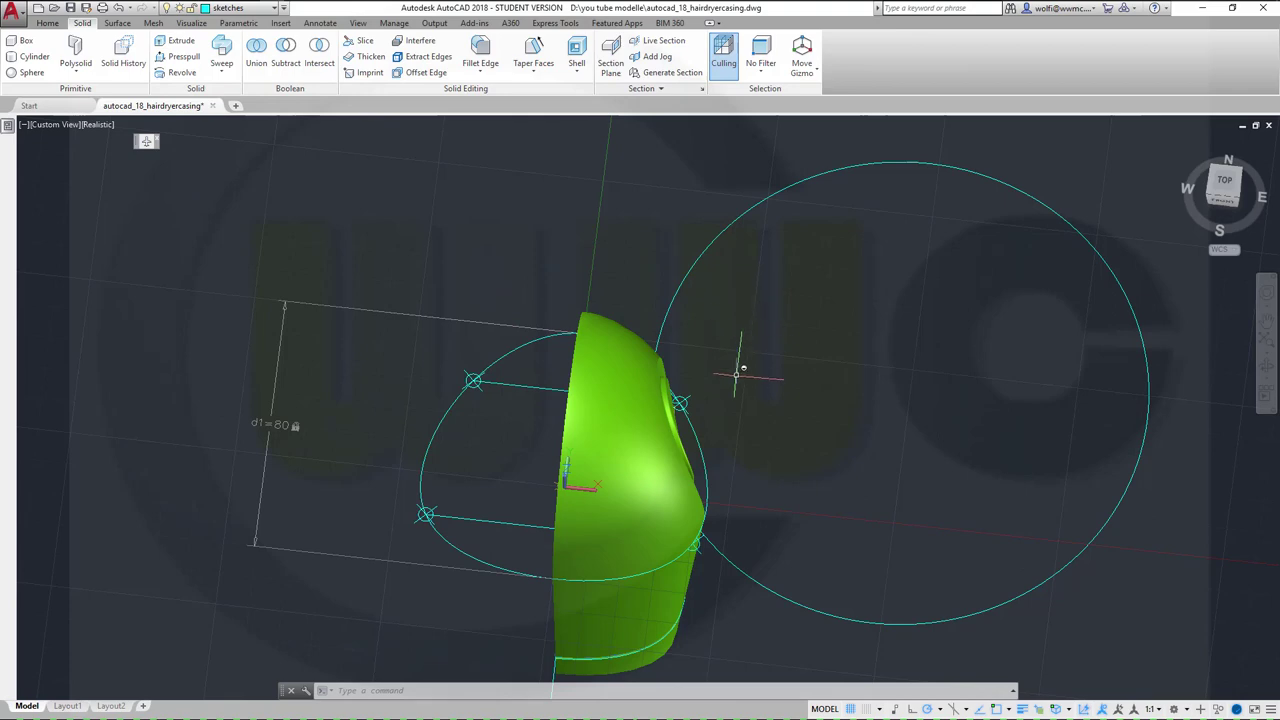
pyautogui.moveTo(740, 372)
pyautogui.keyDown('shift'); pyautogui.mouseDown(button='middle')
pyautogui.moveTo(457, 323)
pyautogui.moveTo(463, 177)
pyautogui.moveTo(634, 609)
pyautogui.moveTo(671, 400)
pyautogui.mouseUp(button='middle'); pyautogui.keyUp('shift')
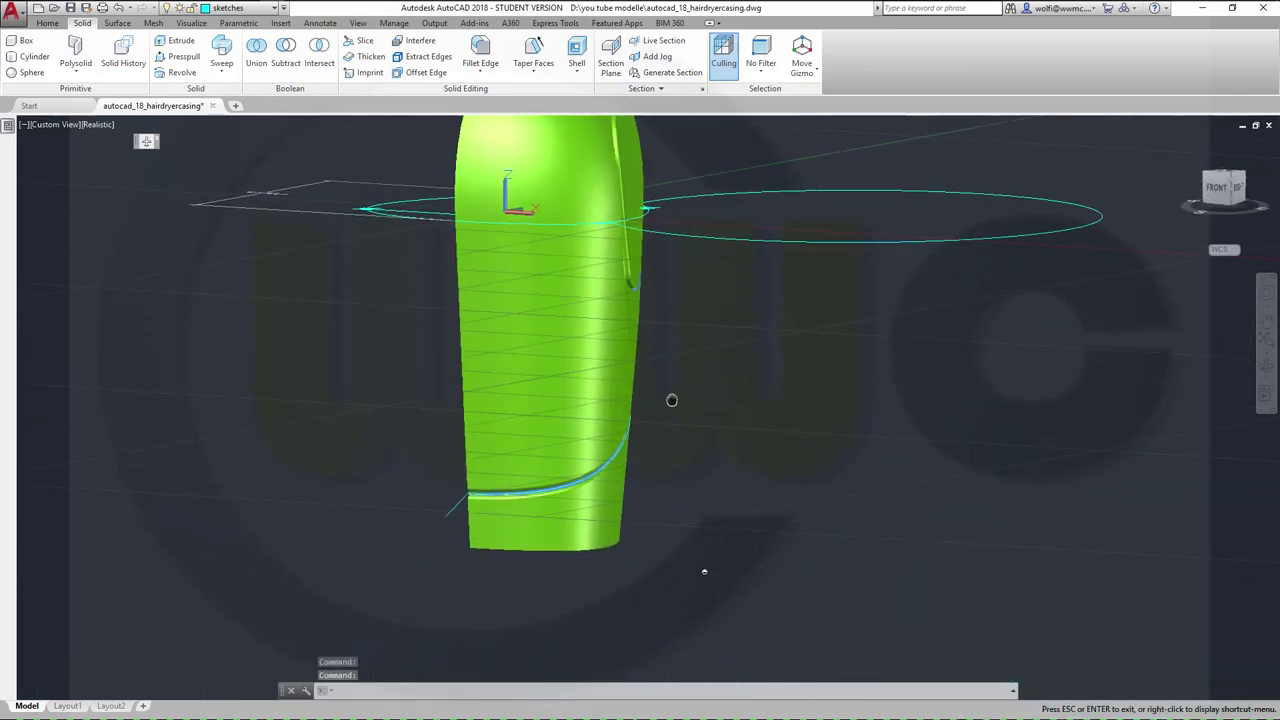
pyautogui.keyDown('shift'); pyautogui.moveTo(319, 233); pyautogui.dragTo(606, 438, button='middle'); pyautogui.keyUp('shift')
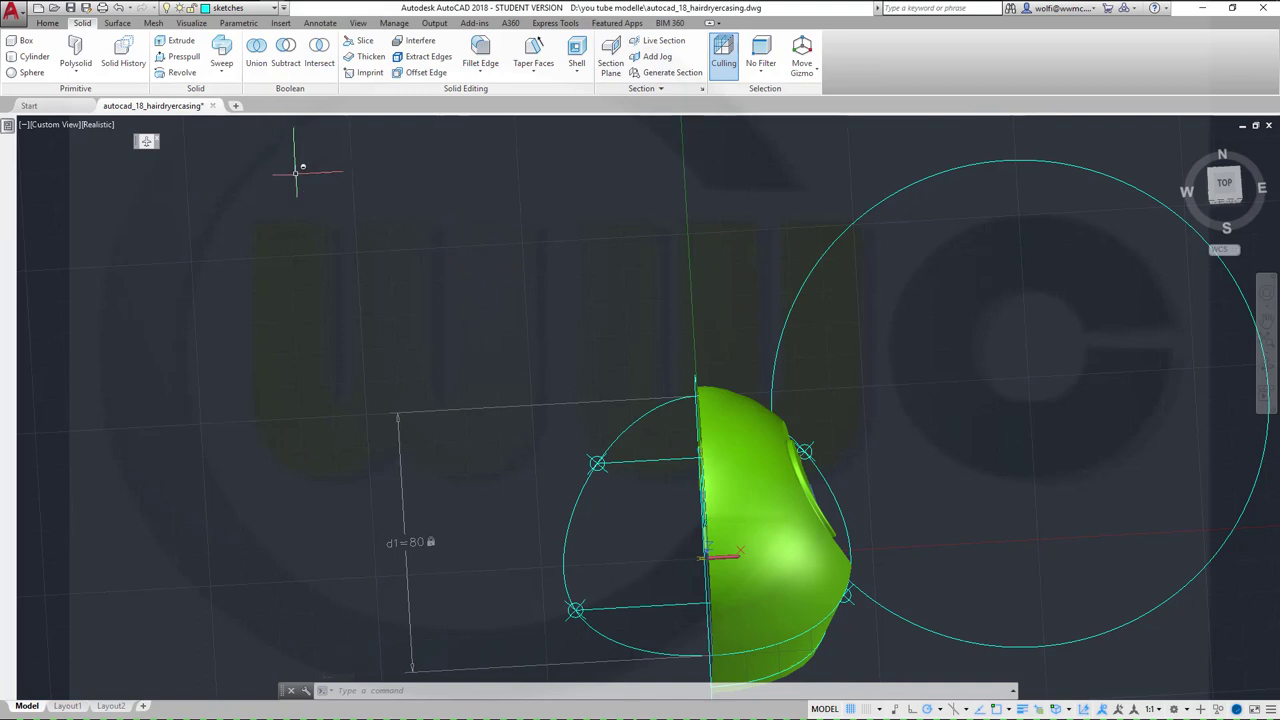
pyautogui.click(277, 8)
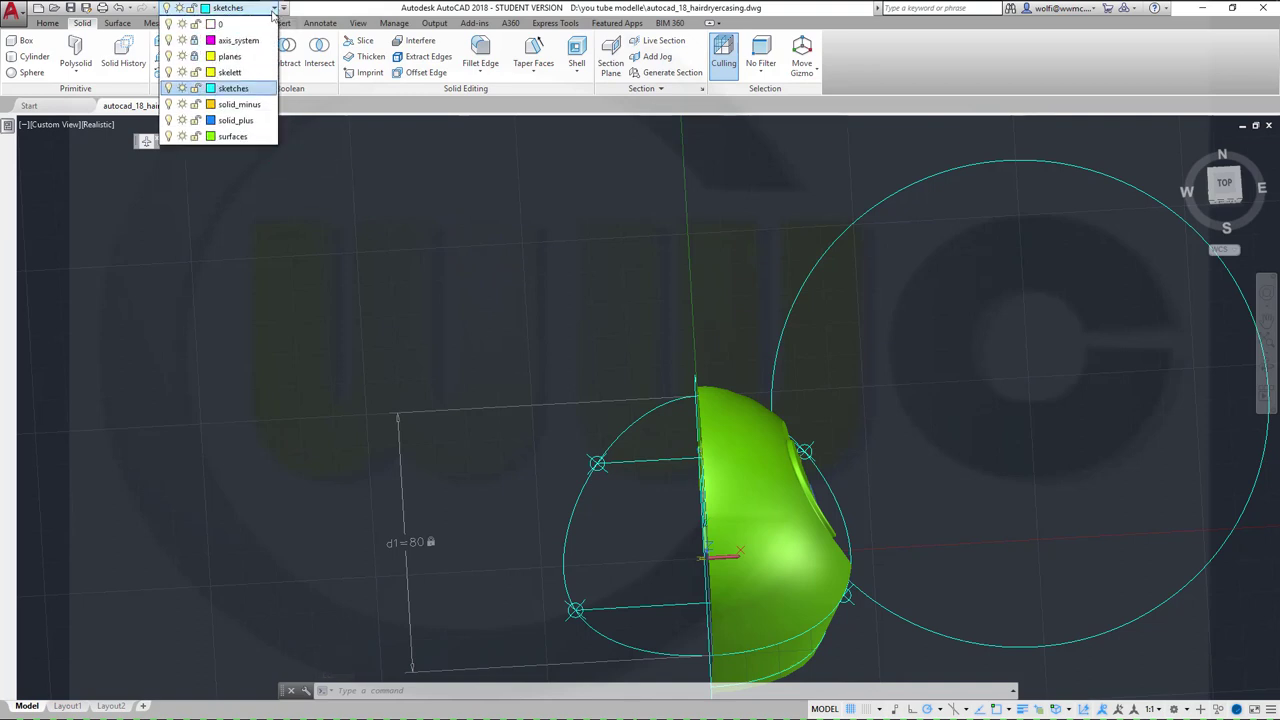
pyautogui.click(229, 136)
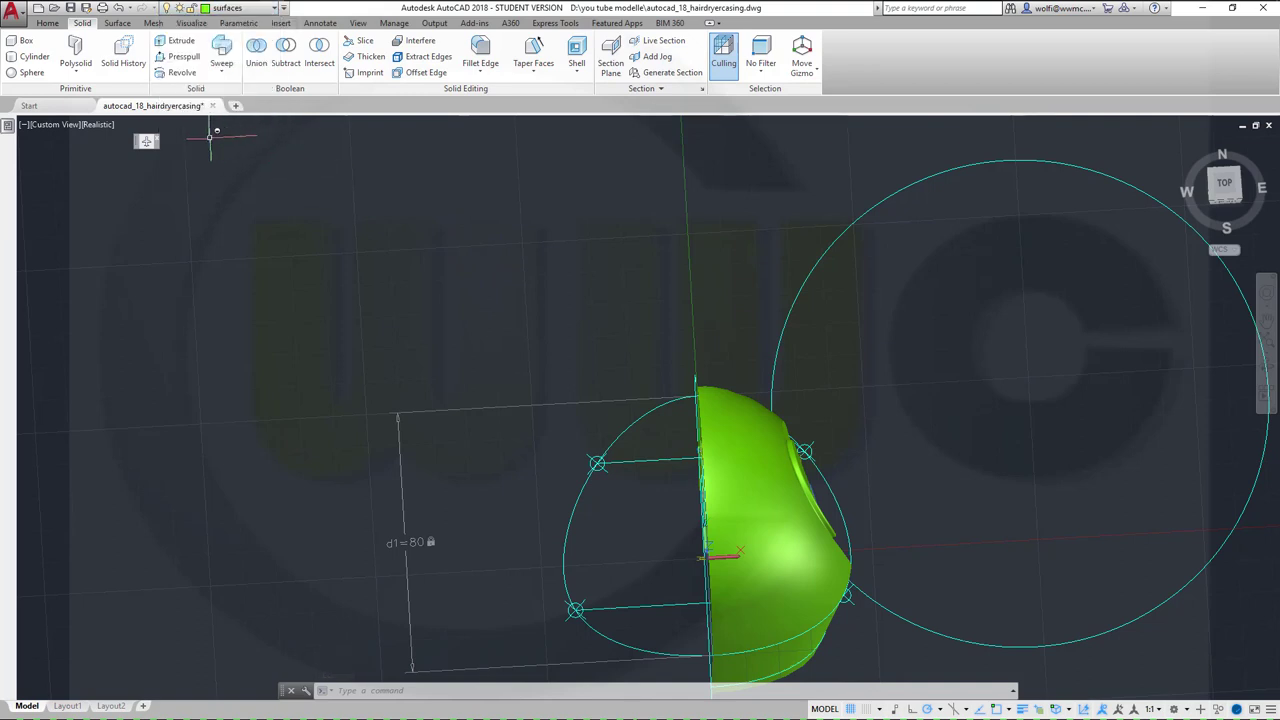
pyautogui.click(52, 24)
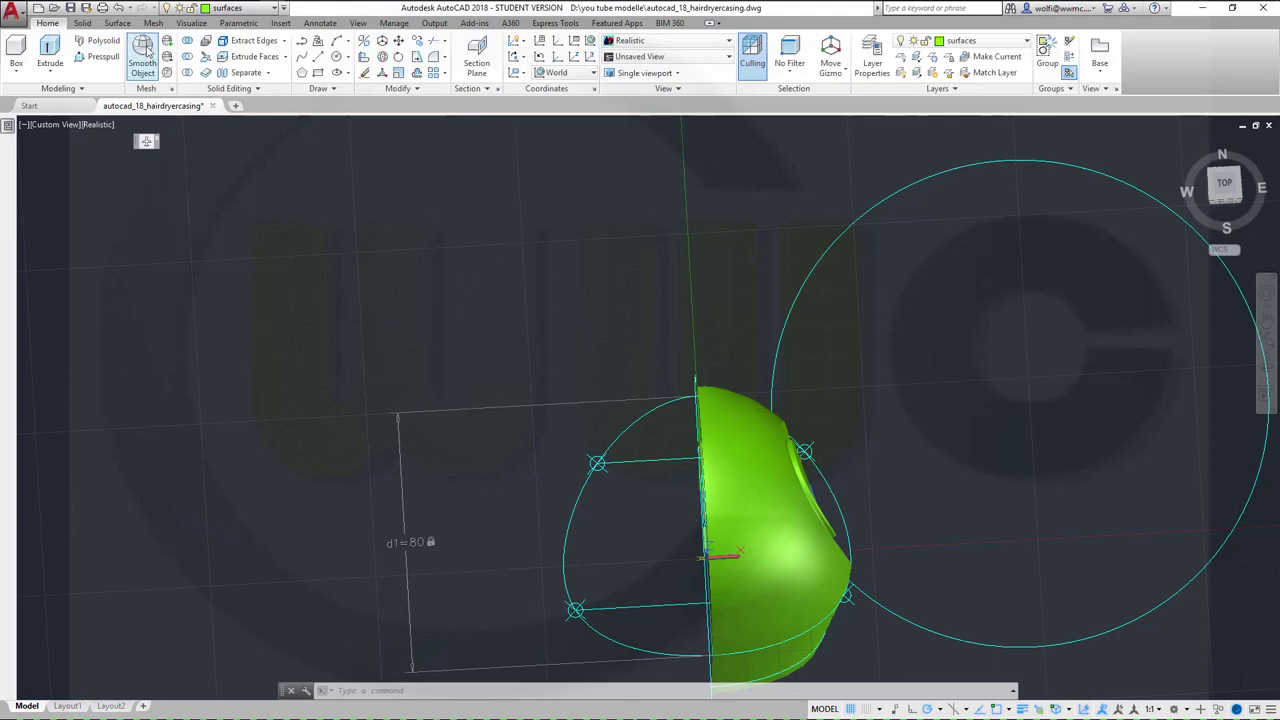
pyautogui.click(276, 9)
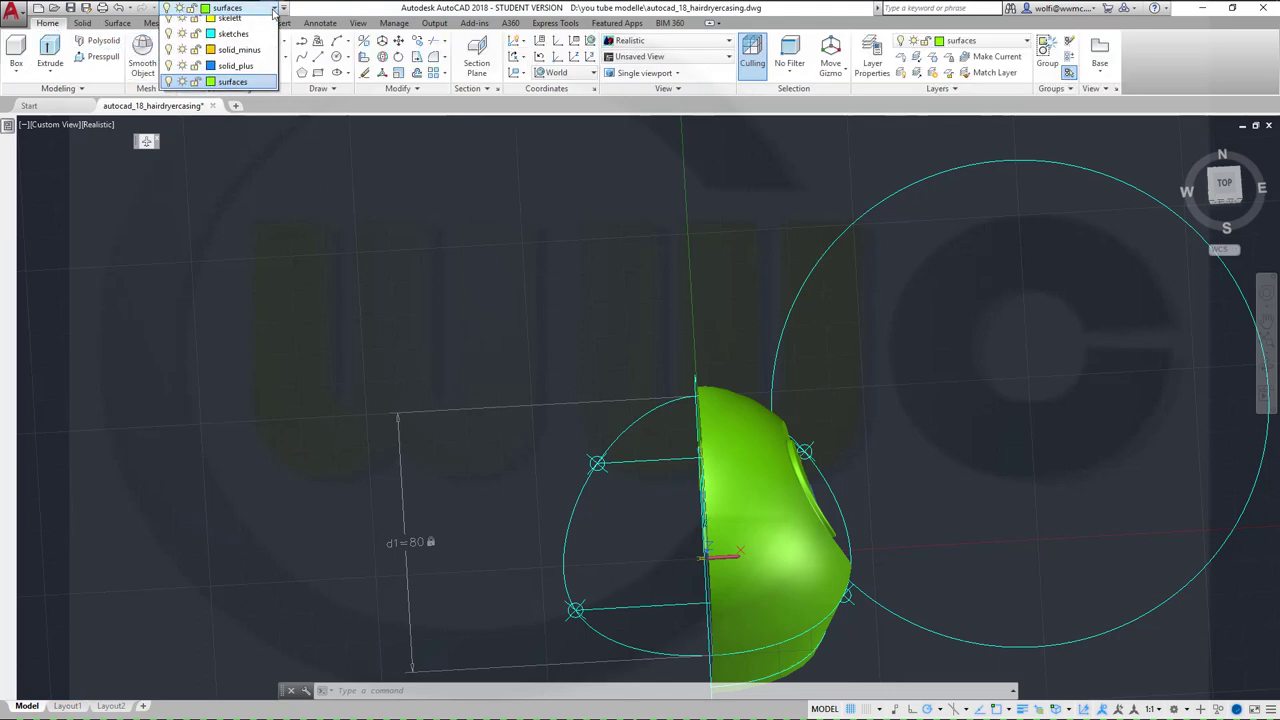
pyautogui.click(233, 88)
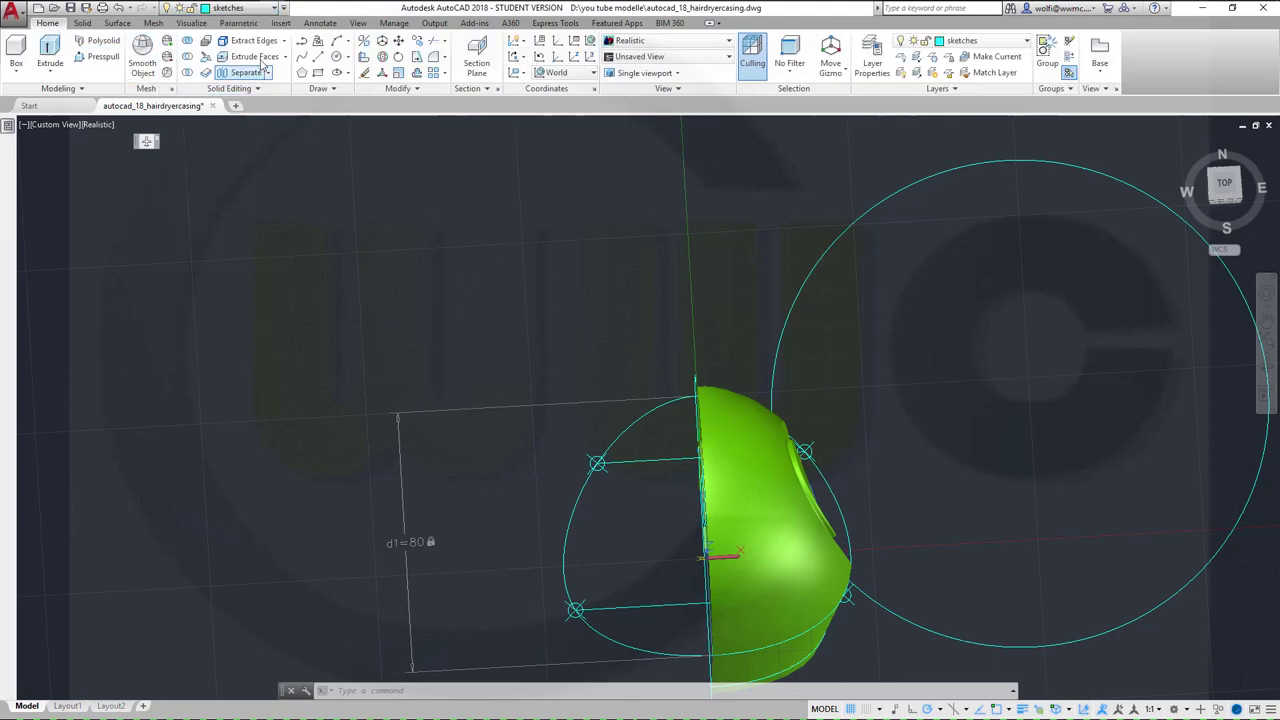
# Step: Turn off the surfaces layer so that only the sketch geometry is displayed
pyautogui.click(230, 8)
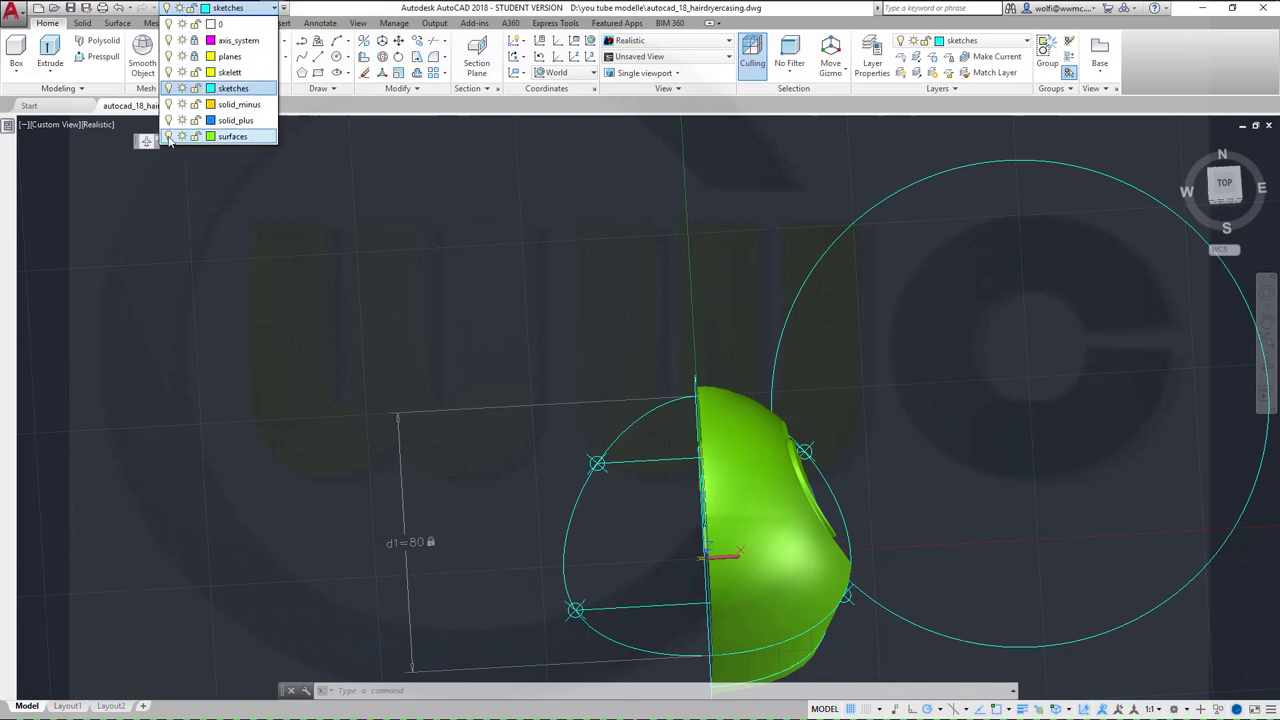
pyautogui.click(168, 136)
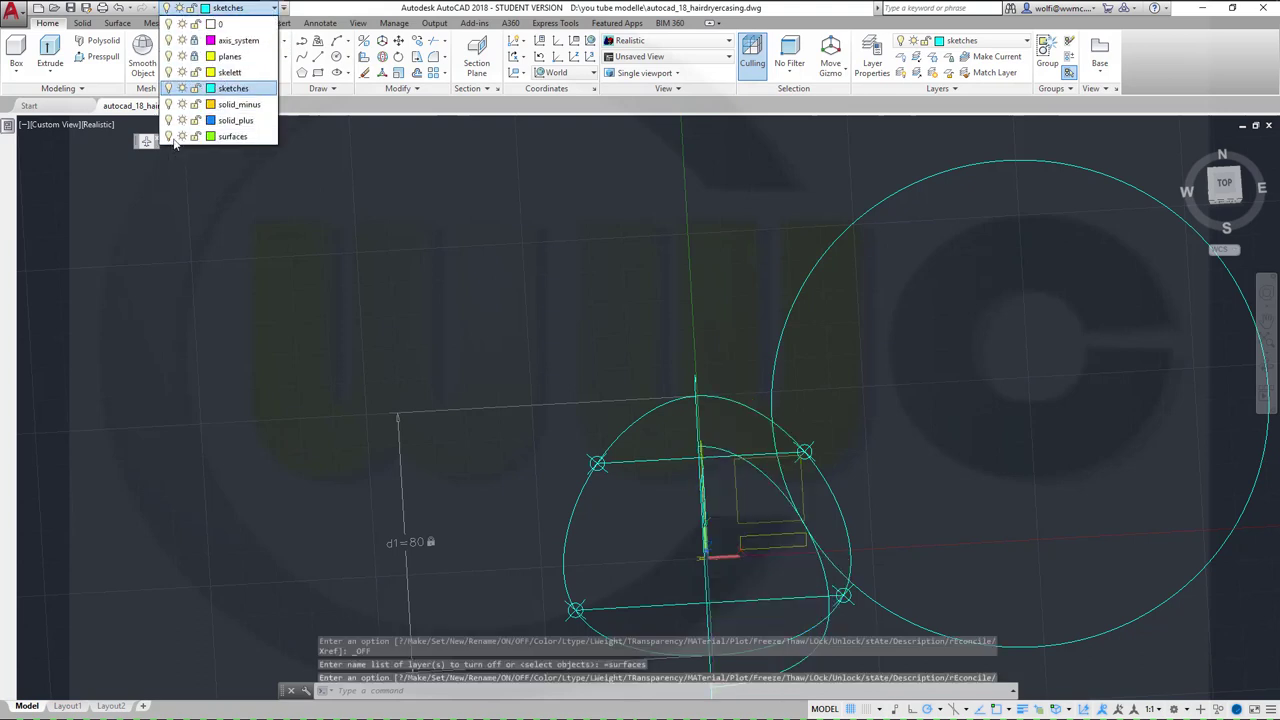
pyautogui.click(429, 270)
pyautogui.press('Return')
pyautogui.keyDown('shift'); pyautogui.moveTo(760, 487); pyautogui.dragTo(605, 486, button='middle'); pyautogui.keyUp('shift')
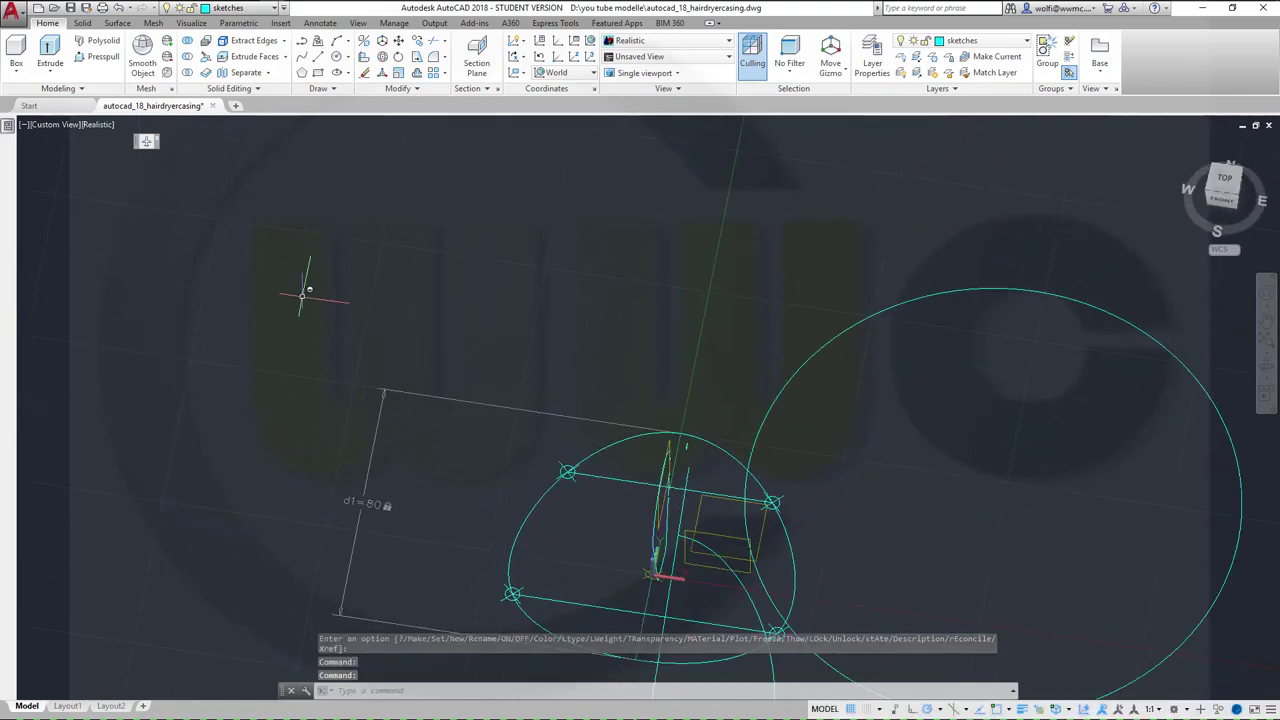
# Step: Switch to the top view and draw a narrow upright rectangle, about 3 by 34, on the negative X side of the vertical centre line
pyautogui.click(318, 74)
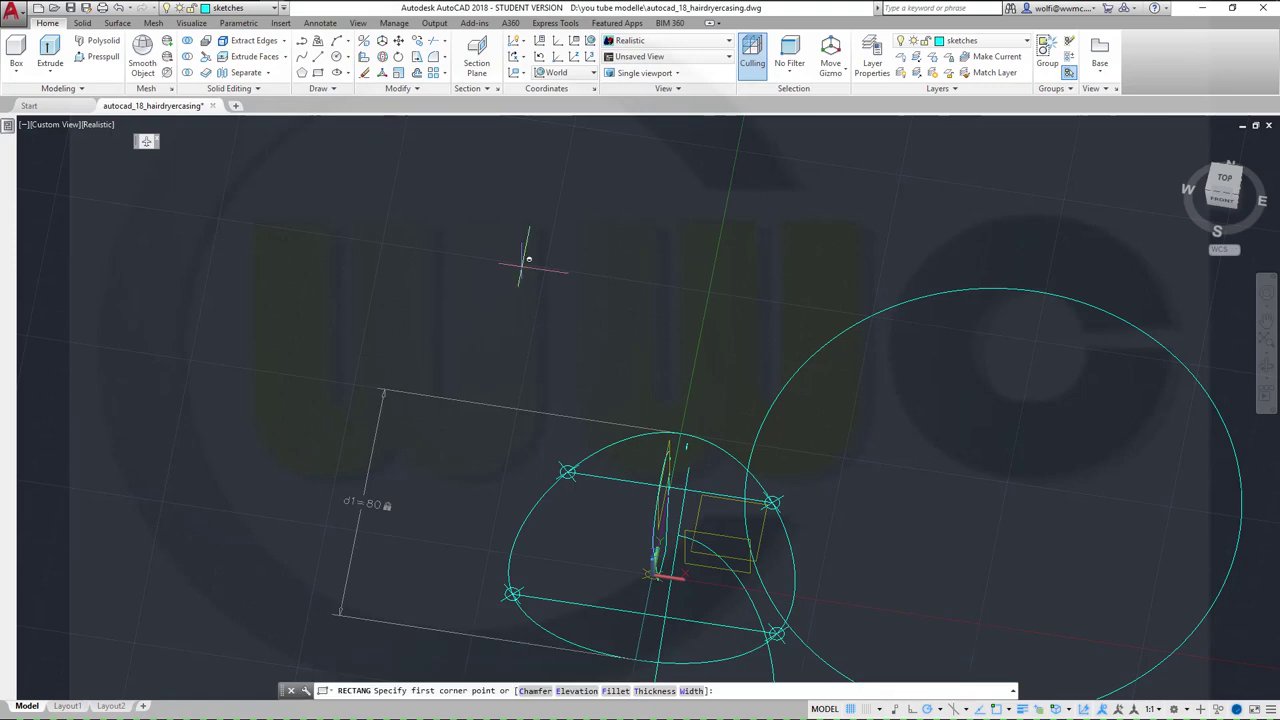
pyautogui.click(1226, 180)
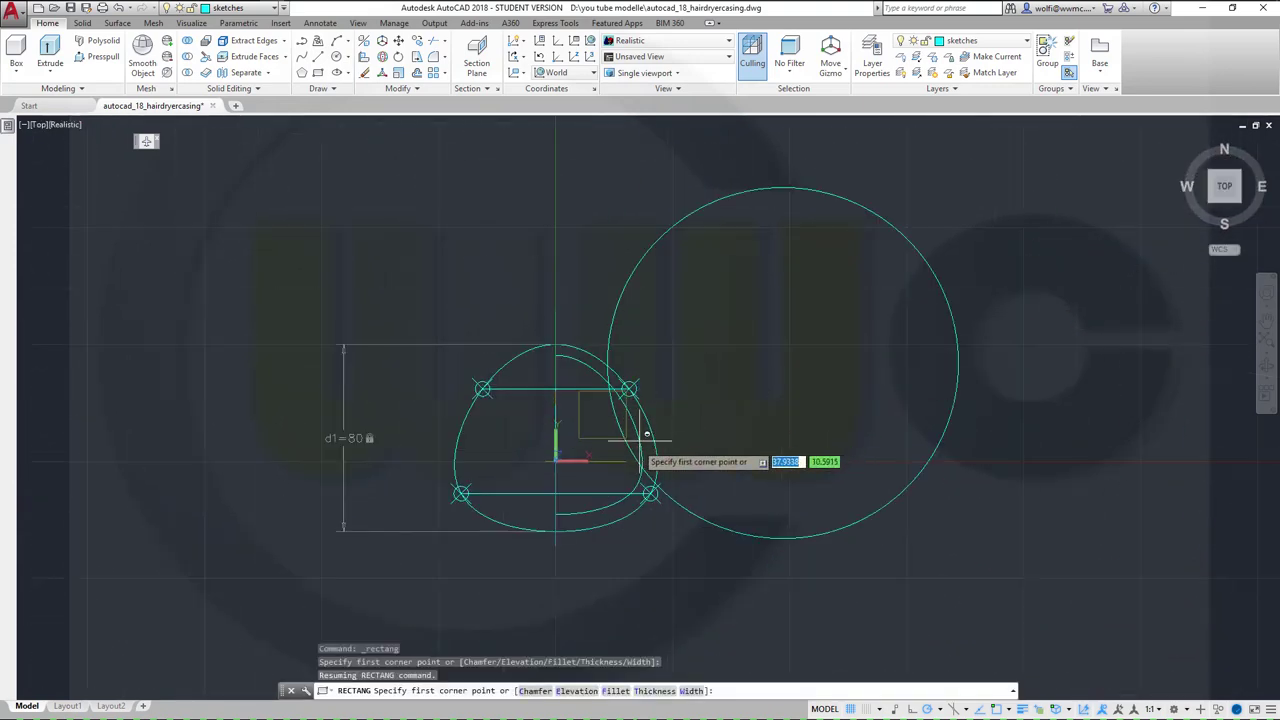
pyautogui.scroll(4, 567, 490)
pyautogui.scroll(2, 567, 490)
pyautogui.scroll(-3, 564, 370)
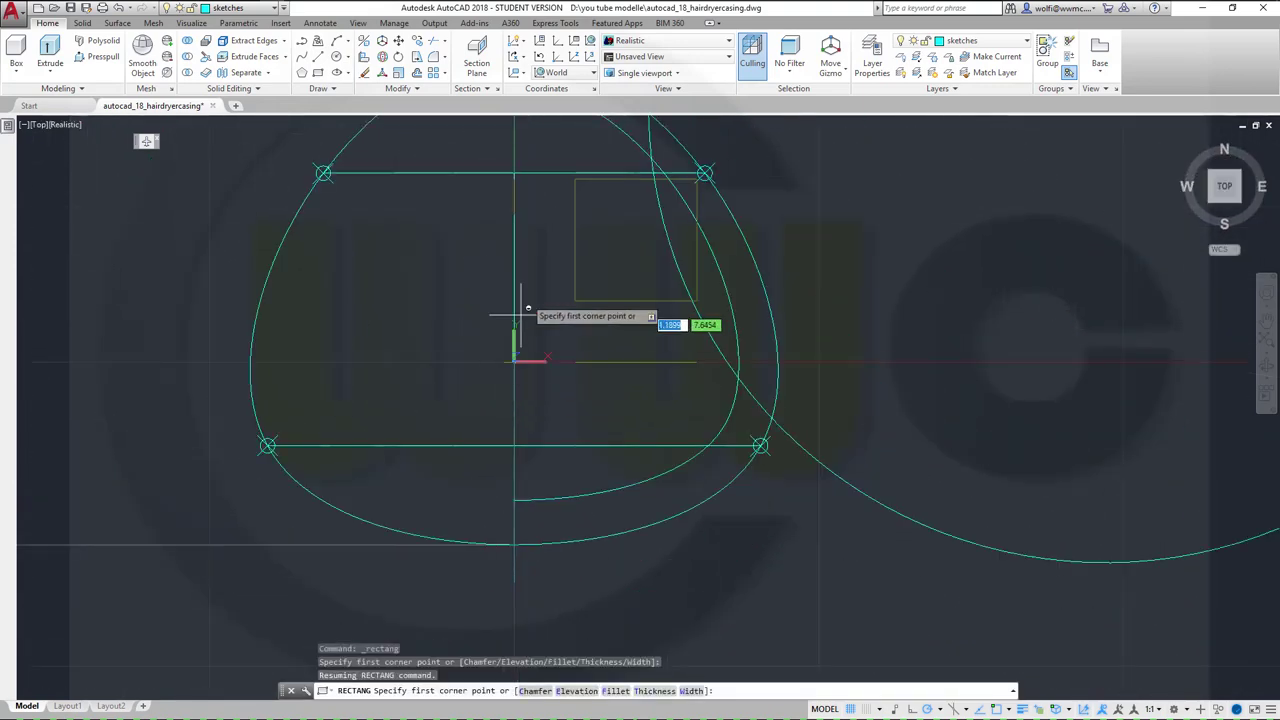
pyautogui.click(444, 210)
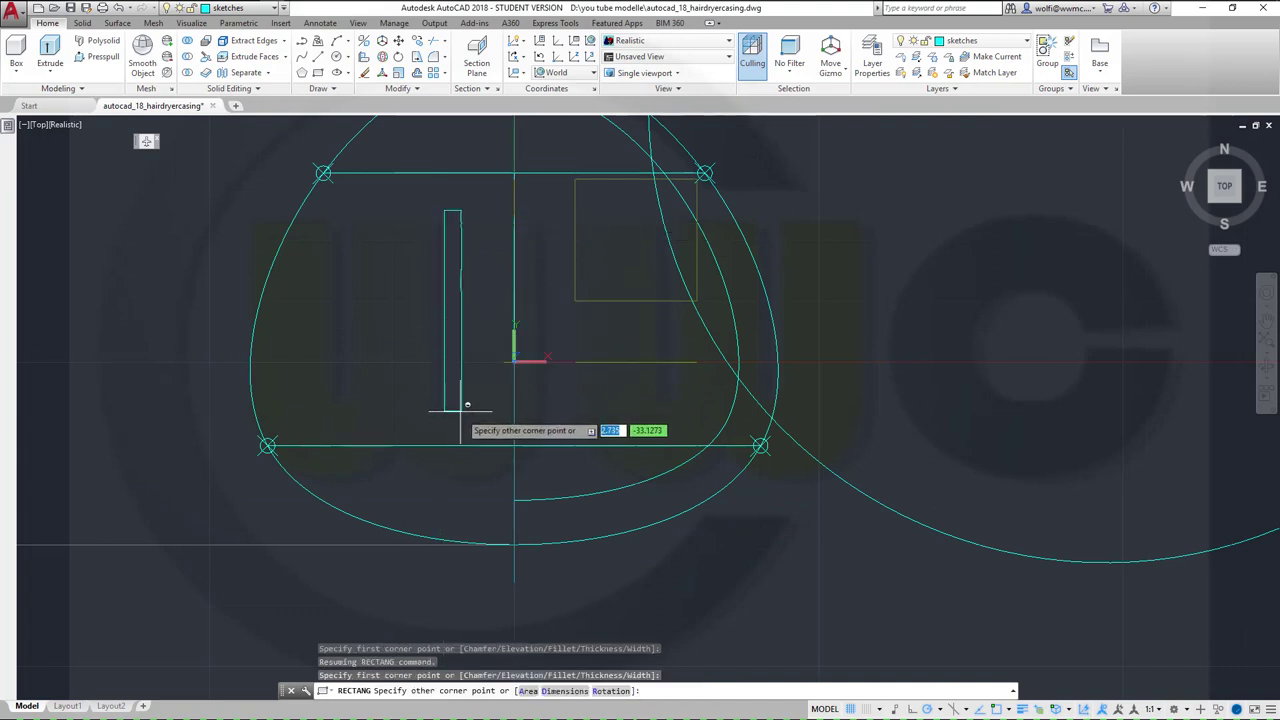
pyautogui.click(461, 417)
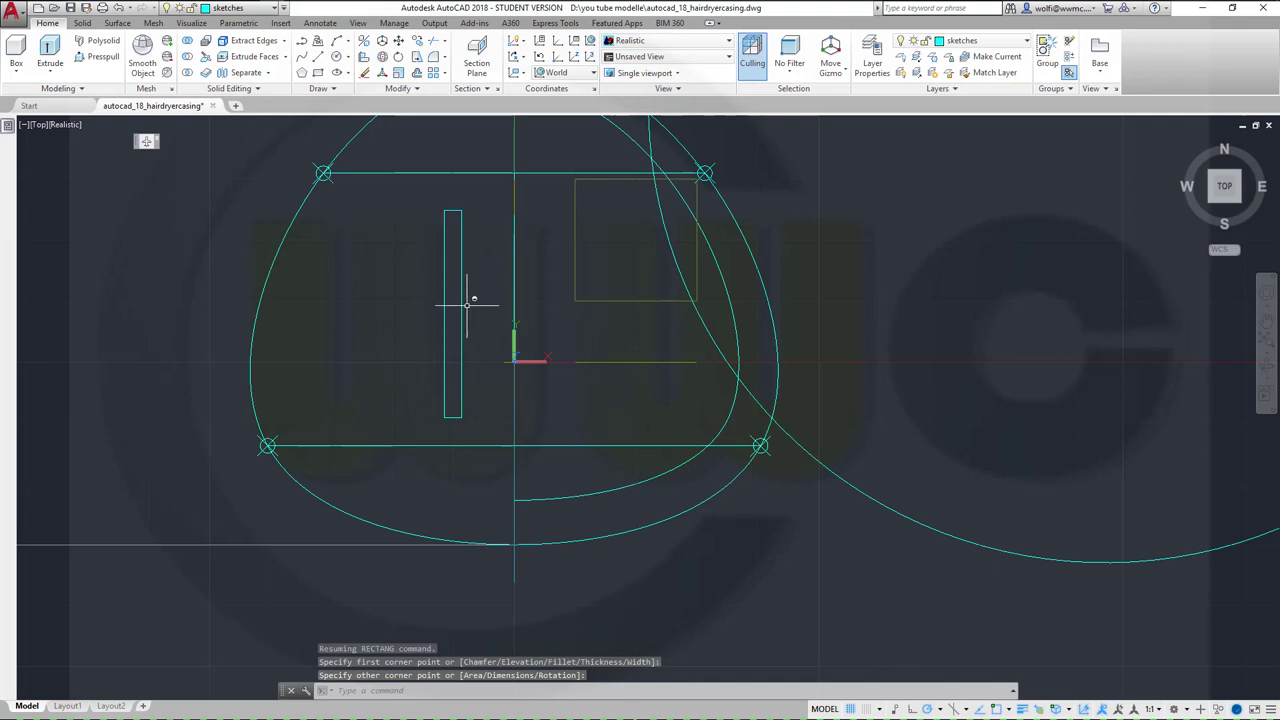
pyautogui.press('Escape')
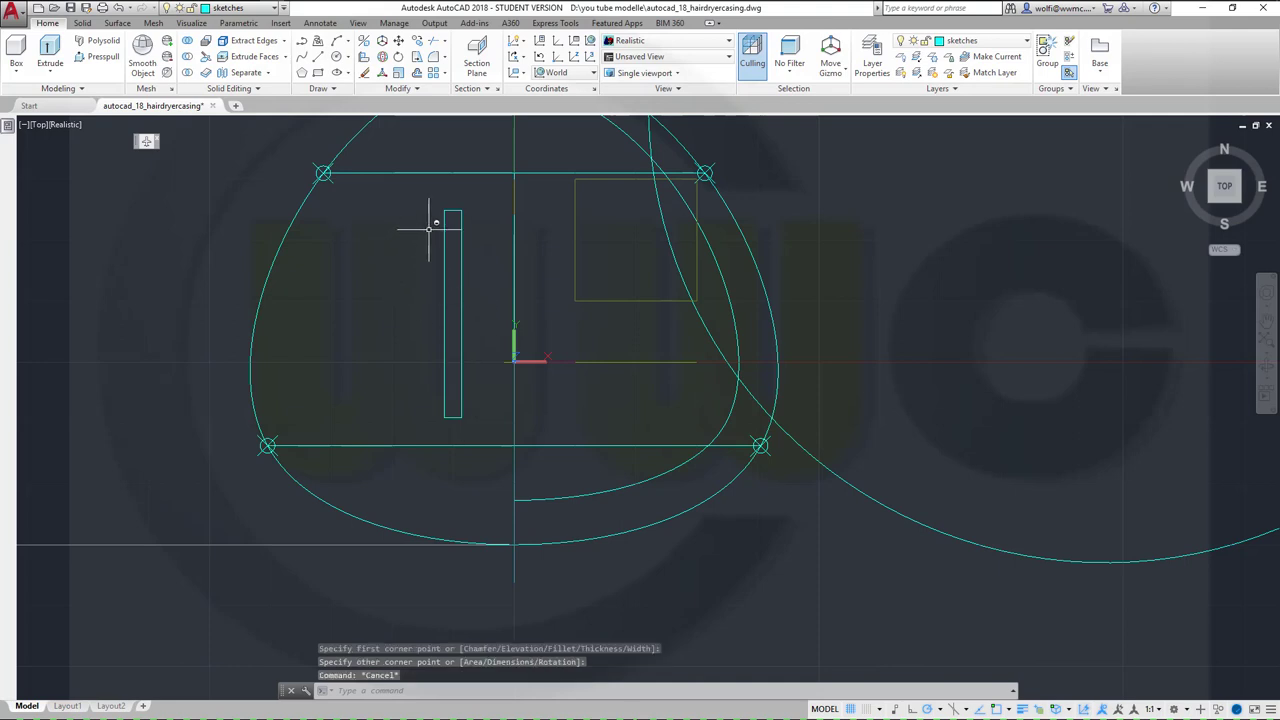
# Step: Delete the narrow sharp-cornered rectangle beside the vertical centre line
pyautogui.scroll(2, 436, 275)
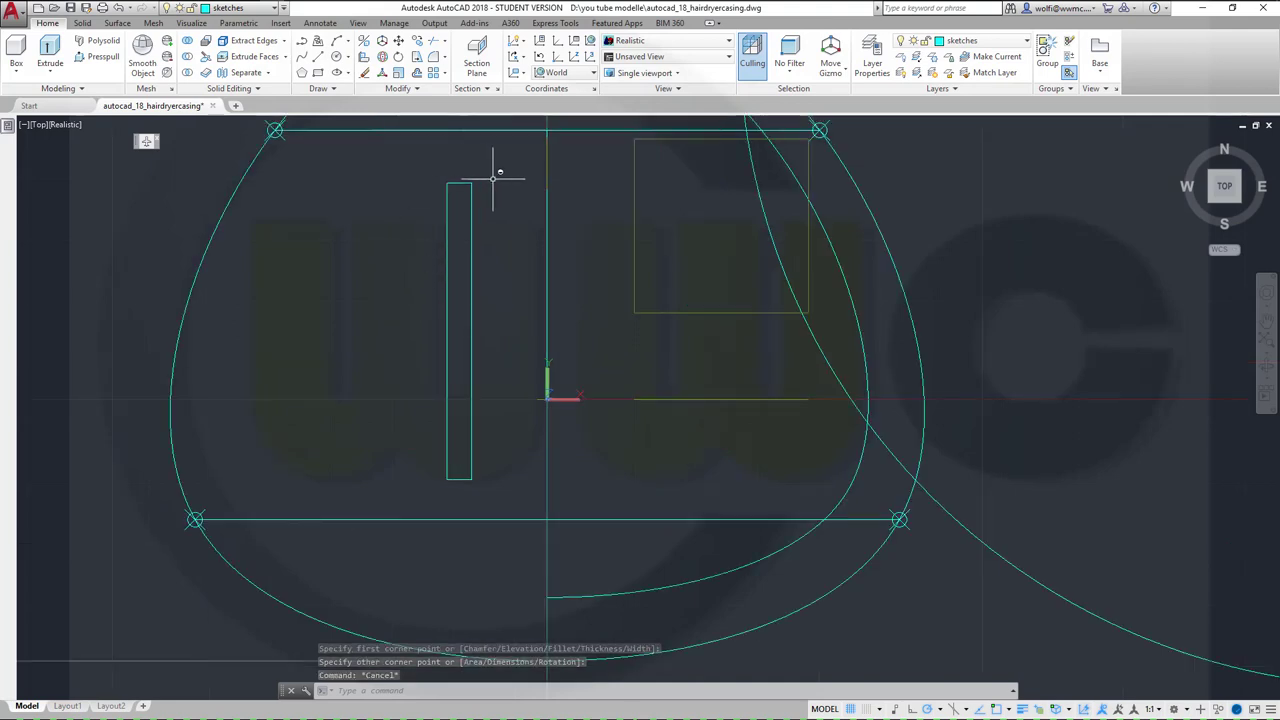
pyautogui.click(449, 271)
pyautogui.press('Escape')
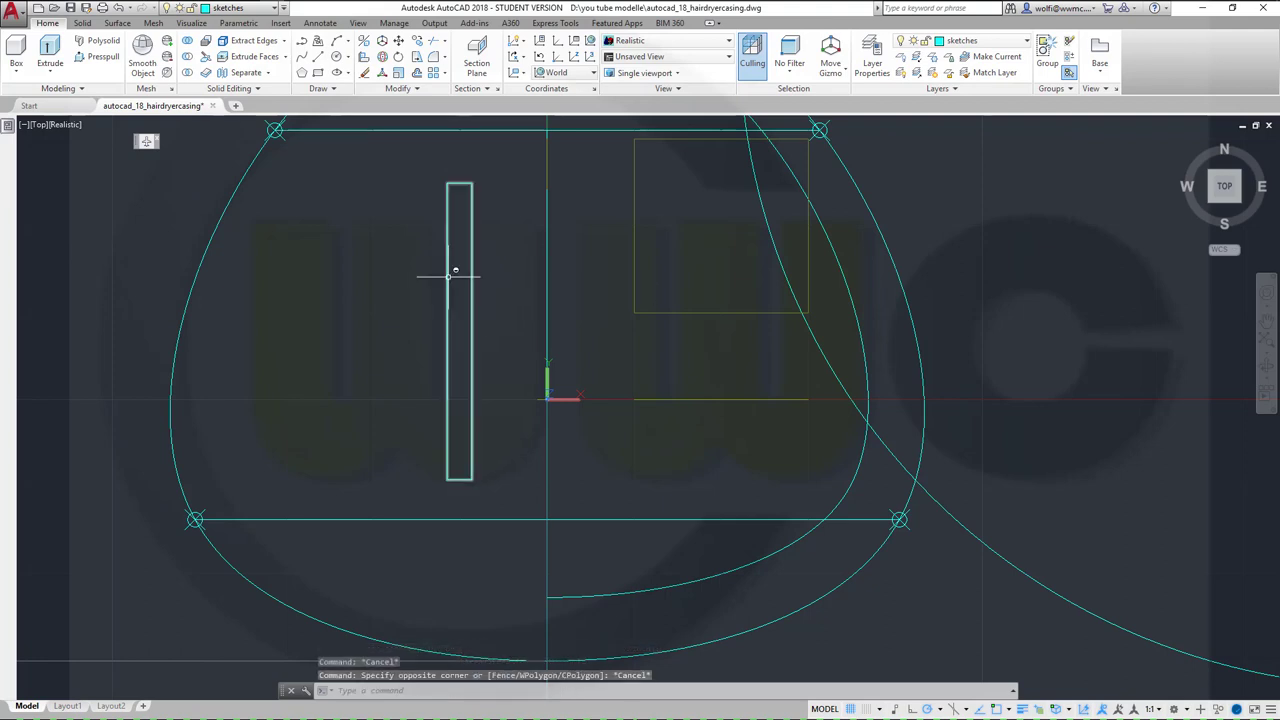
pyautogui.click(448, 277)
pyautogui.press('Delete')
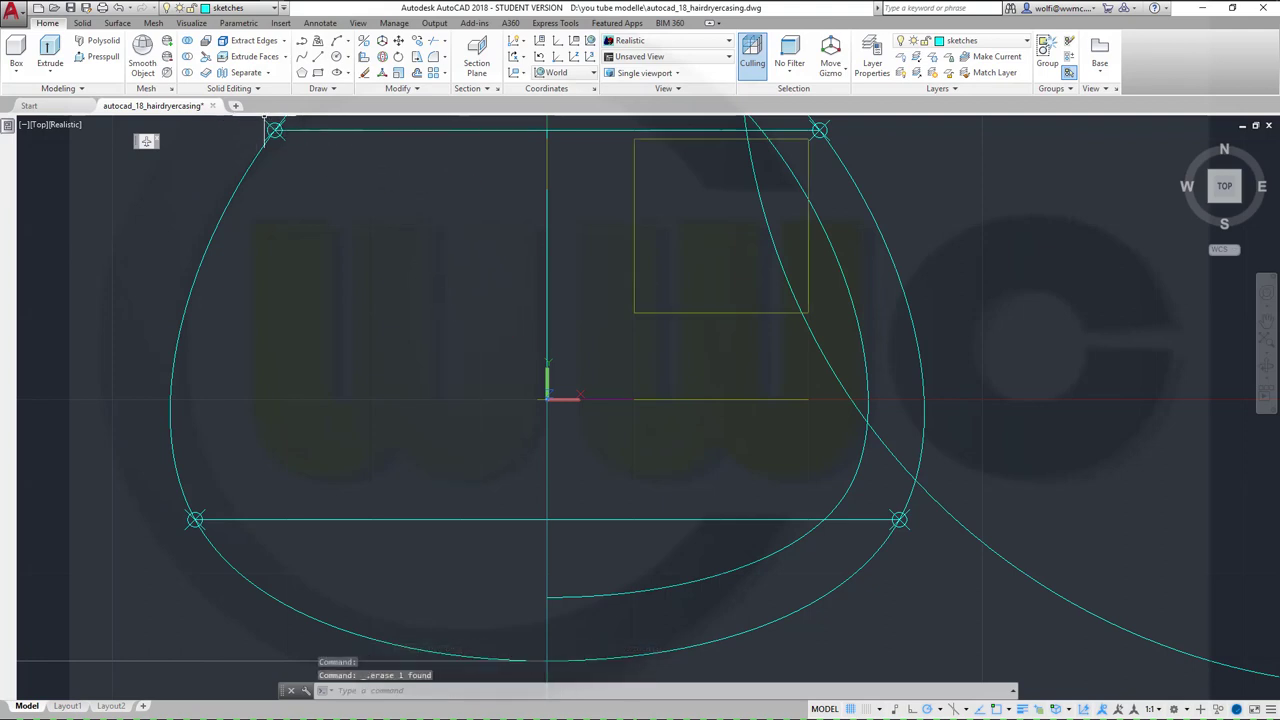
# Step: Draw an upright rectangle 2 wide and 30 high with corner fillet radius 1 on the negative X side of the vertical centre line
pyautogui.click(317, 75)
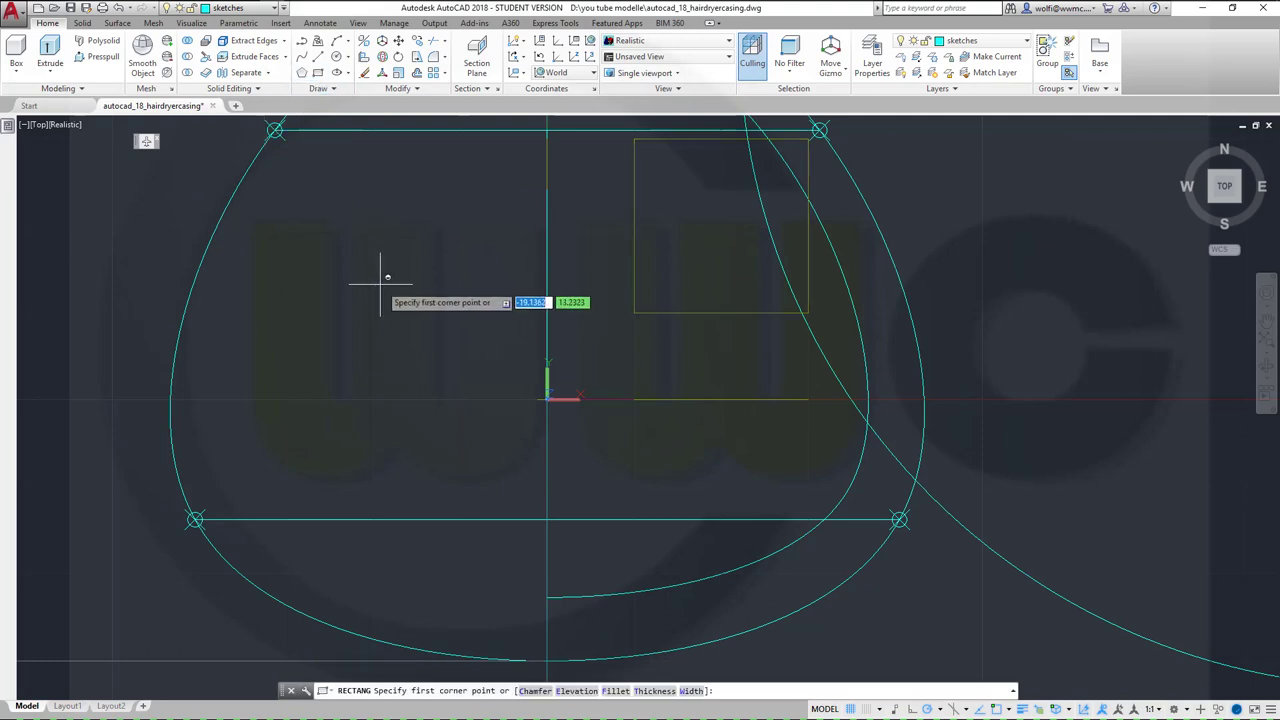
pyautogui.rightClick(381, 287)
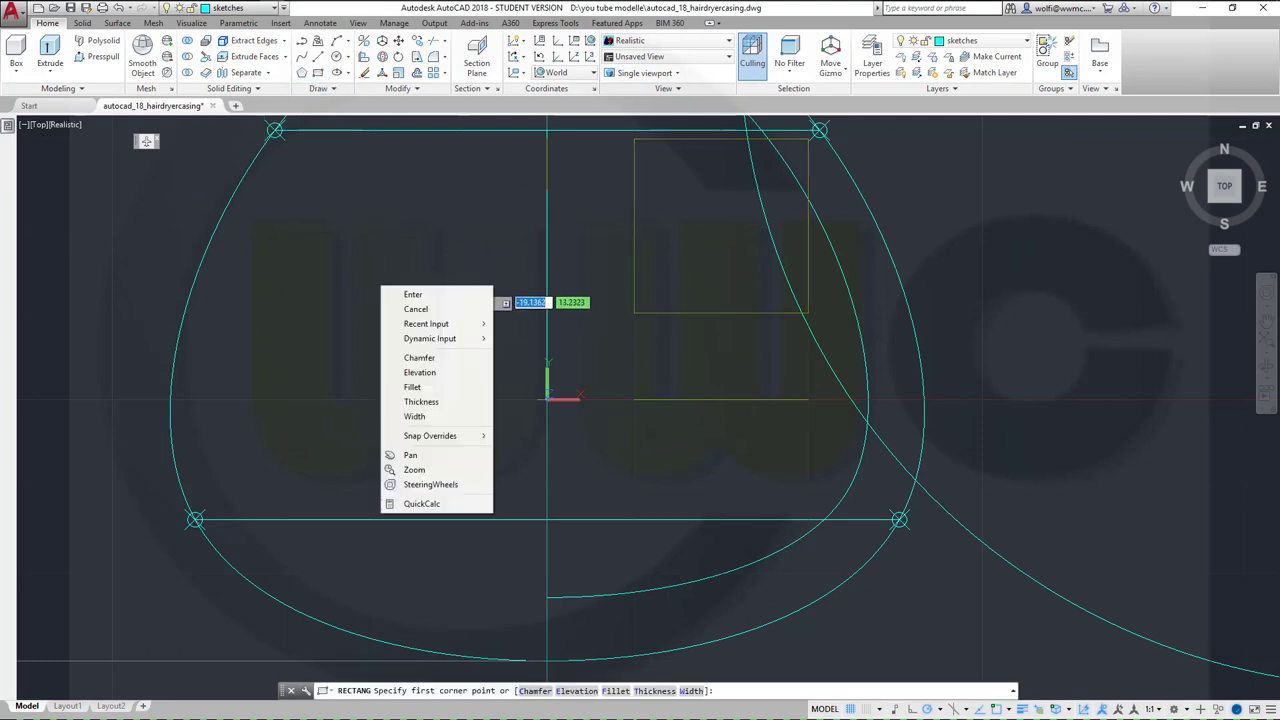
pyautogui.click(412, 387)
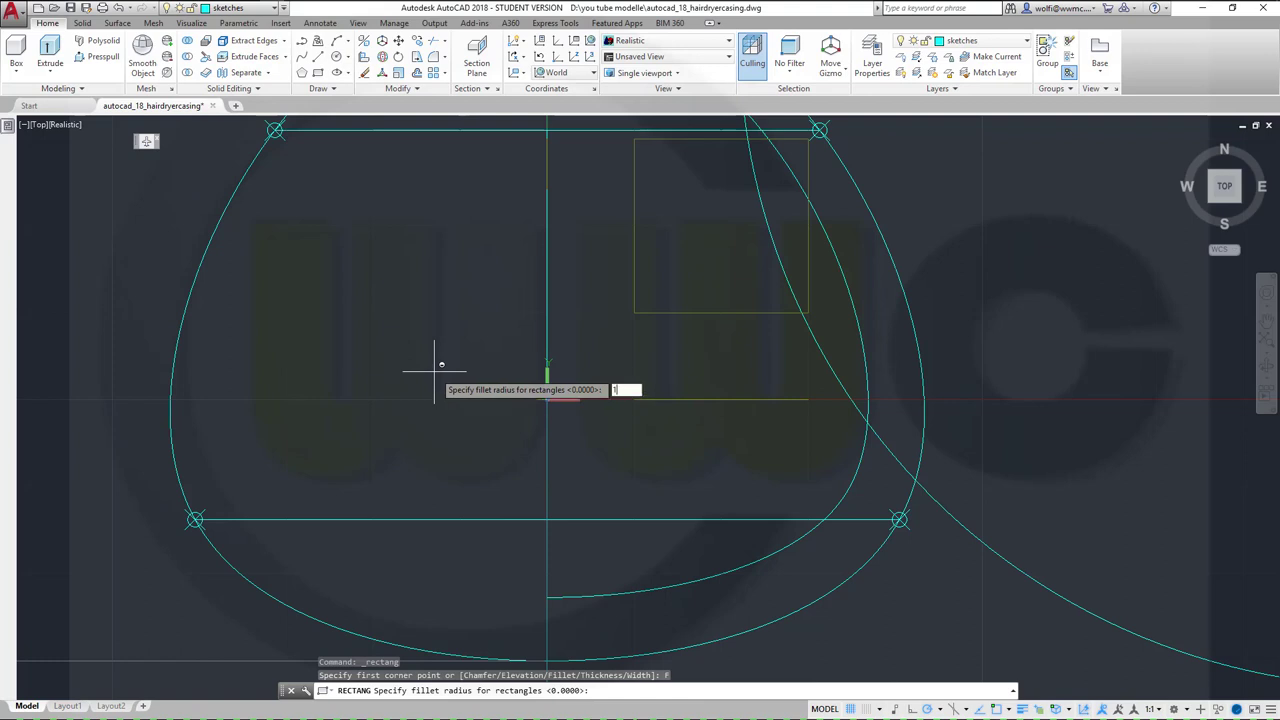
pyautogui.press('Return')
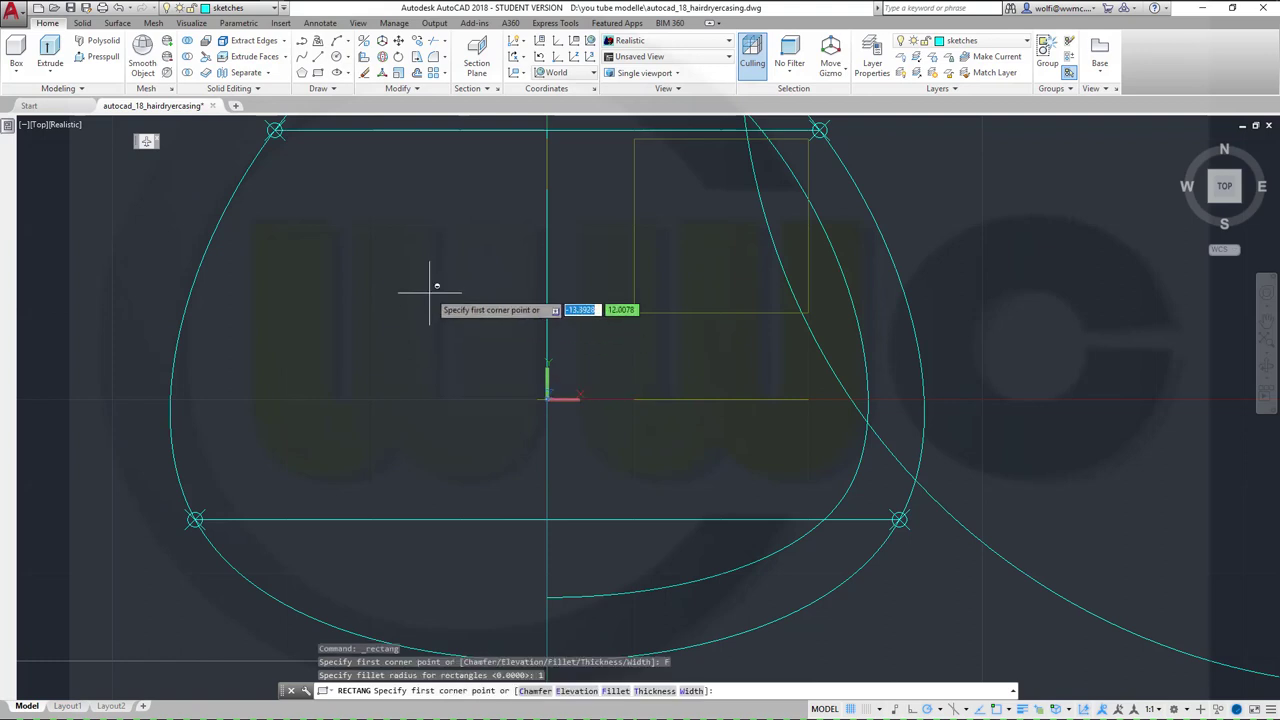
pyautogui.click(434, 257)
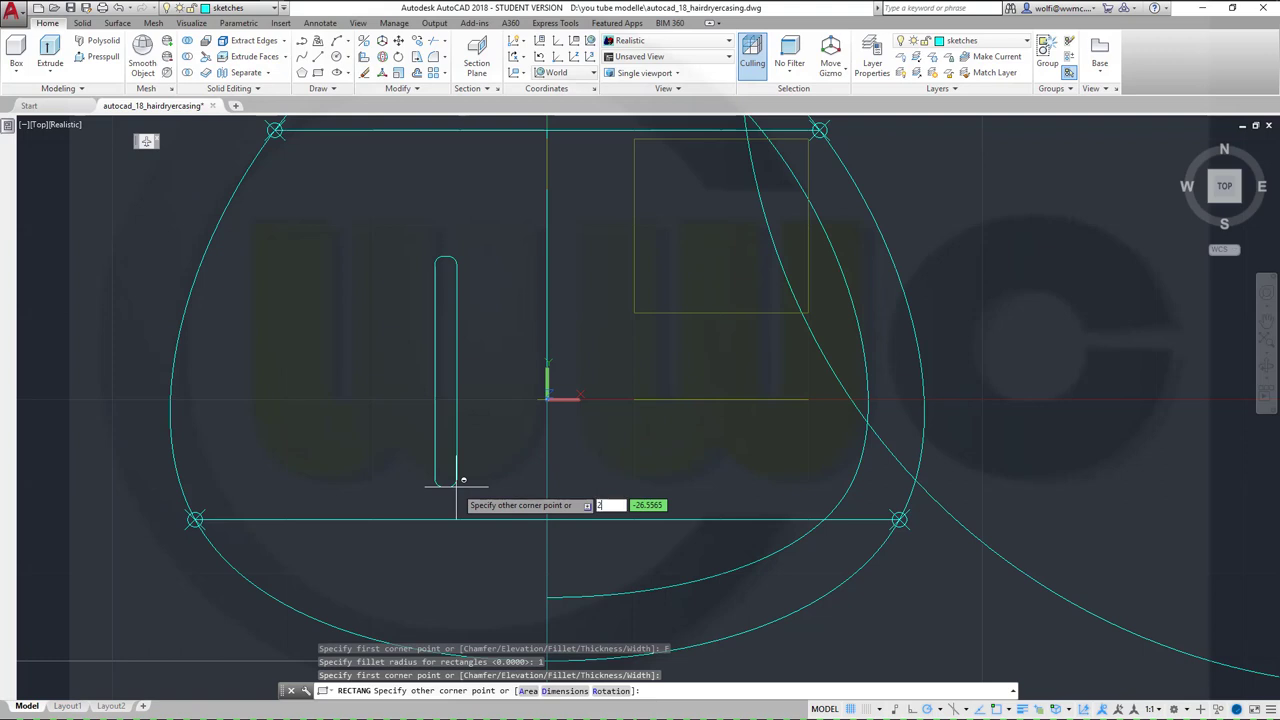
pyautogui.press('Tab')
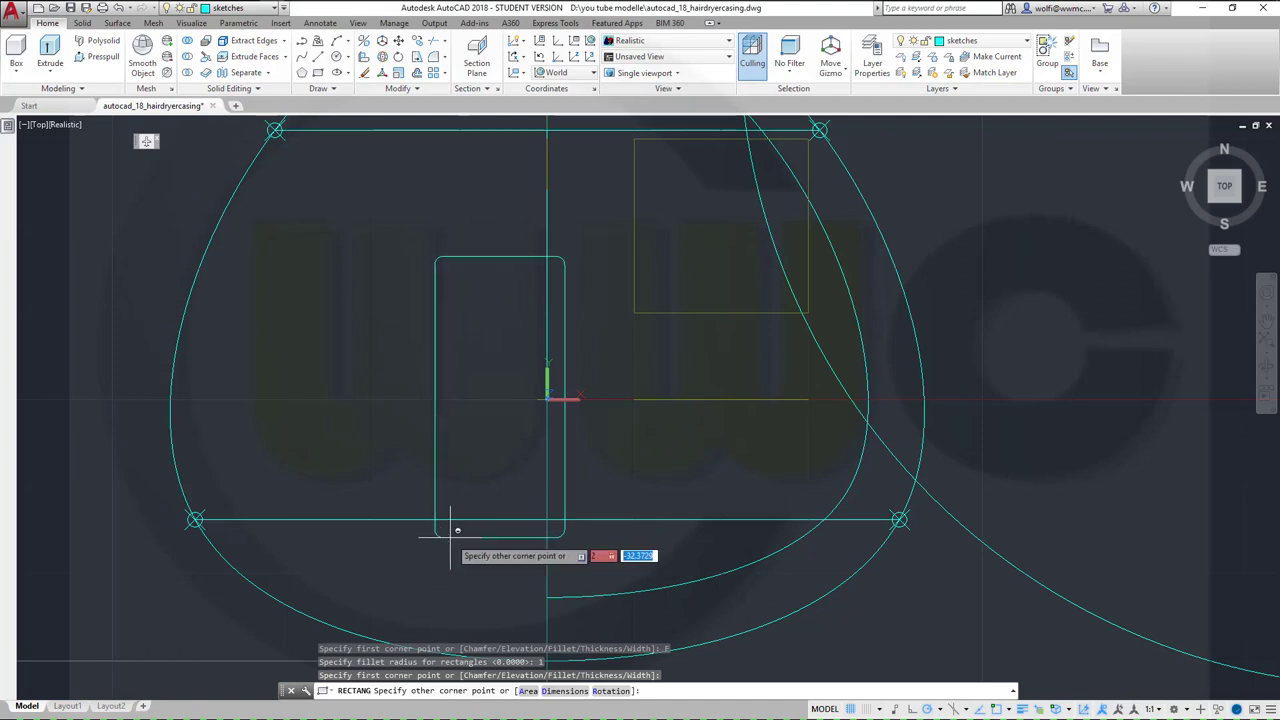
pyautogui.write('0')
pyautogui.press('Return')
pyautogui.scroll(-5, 463, 434)
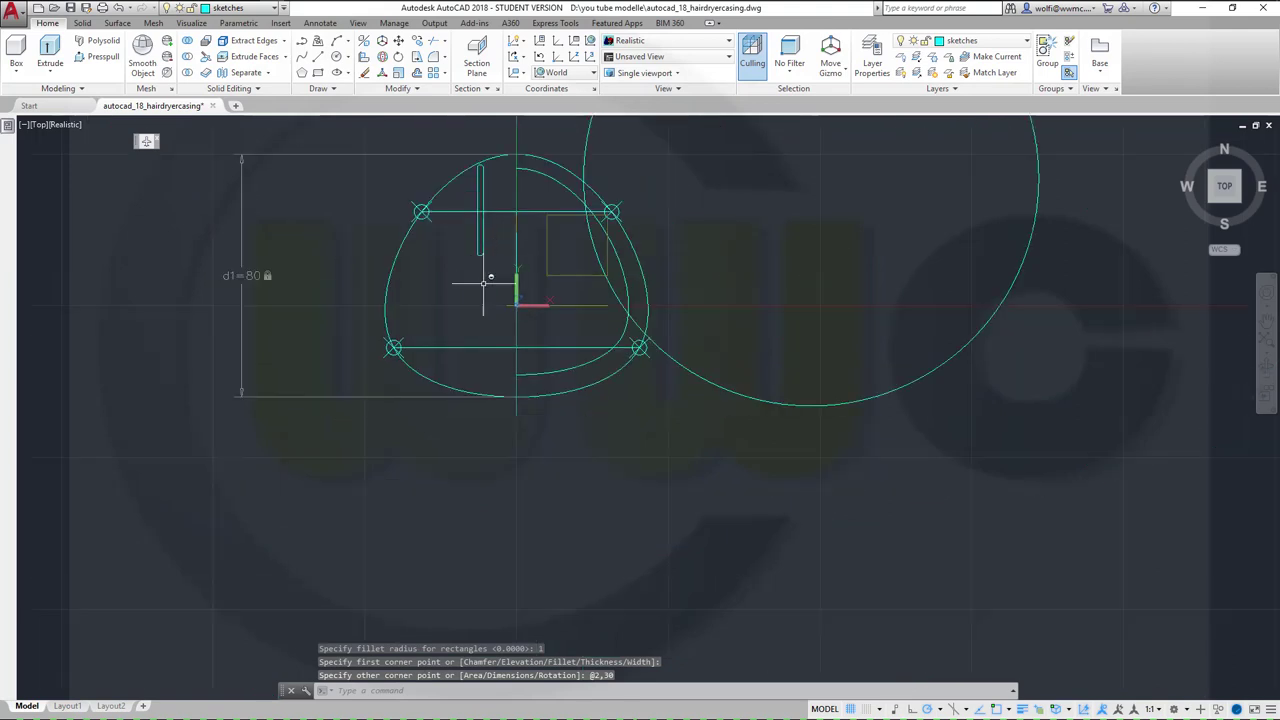
pyautogui.press('Escape')
# Step: Move the rounded slot by its lower arc's midpoint to the nearest point on the vertical centre line, just above the lower horizontal line
pyautogui.scroll(5, 477, 397)
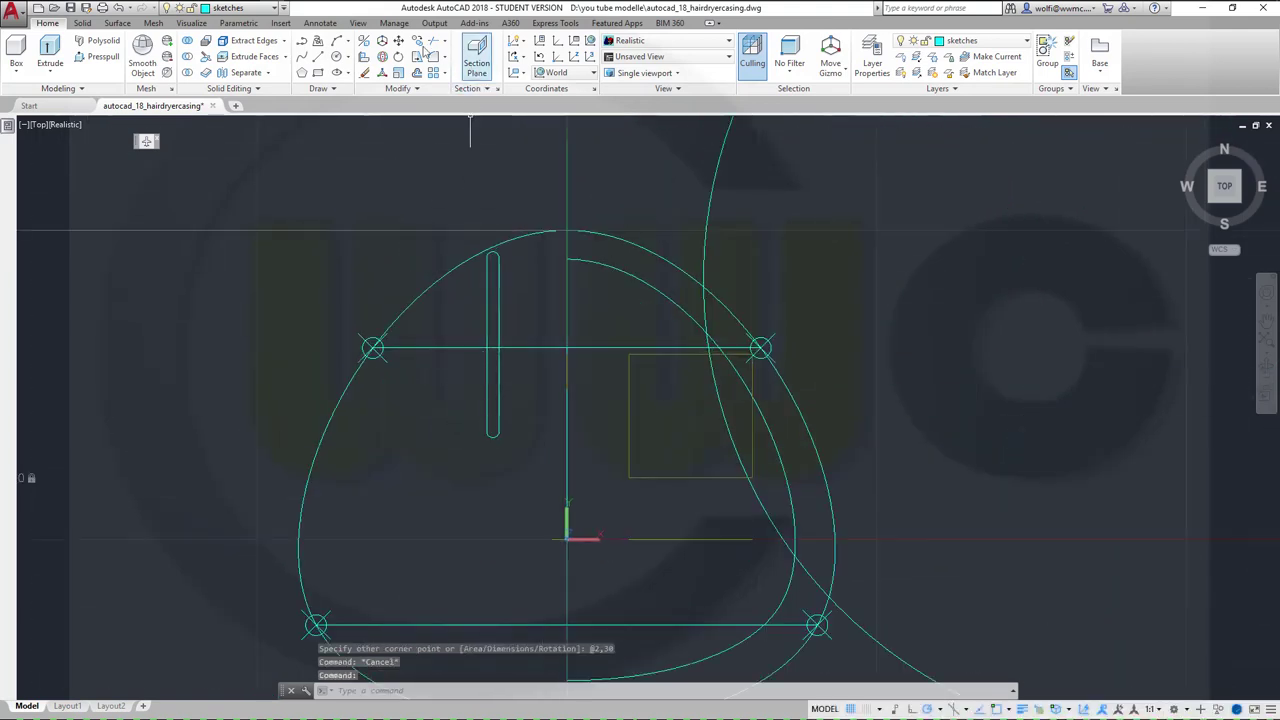
pyautogui.click(398, 41)
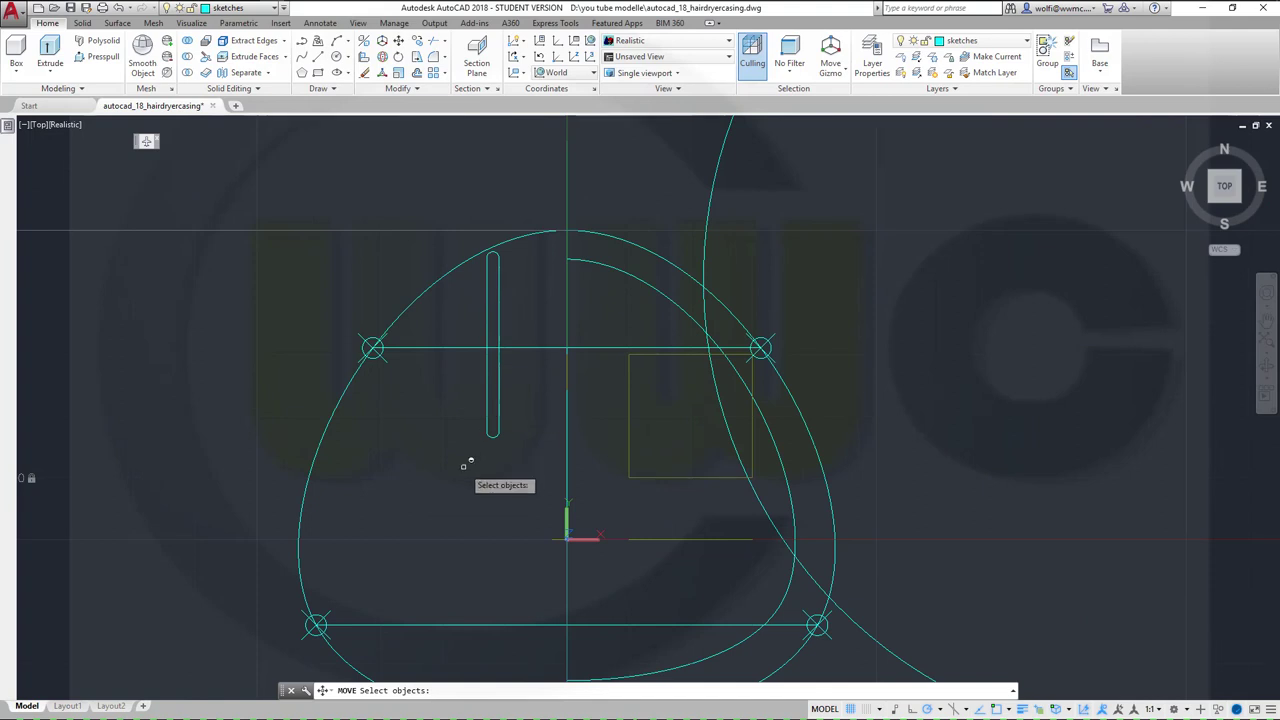
pyautogui.scroll(2, 465, 464)
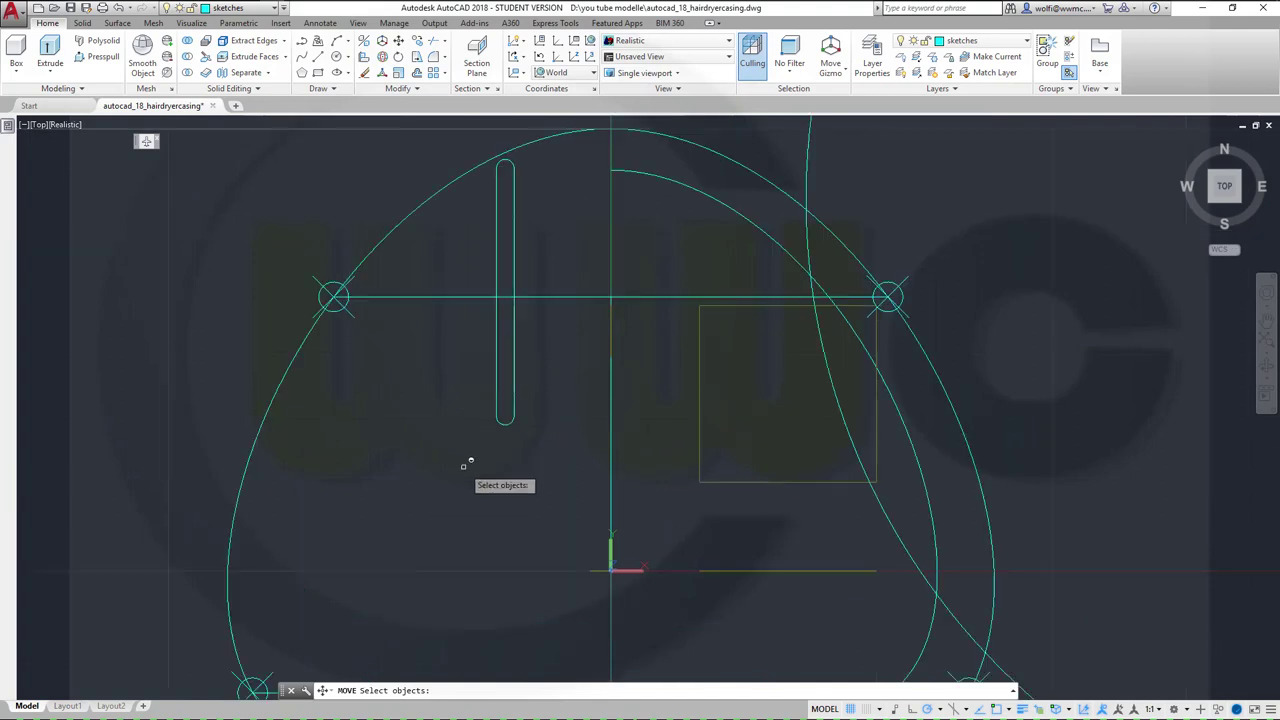
pyautogui.click(507, 408)
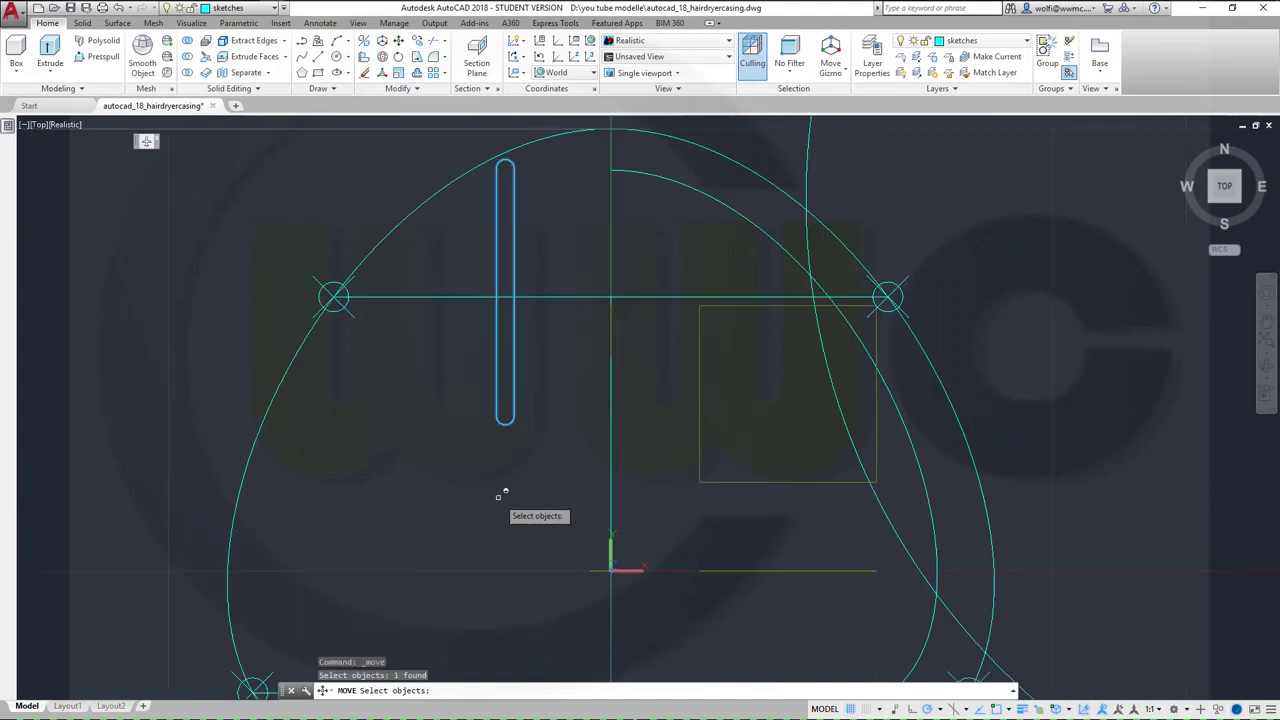
pyautogui.press('Return')
pyautogui.scroll(3, 510, 495)
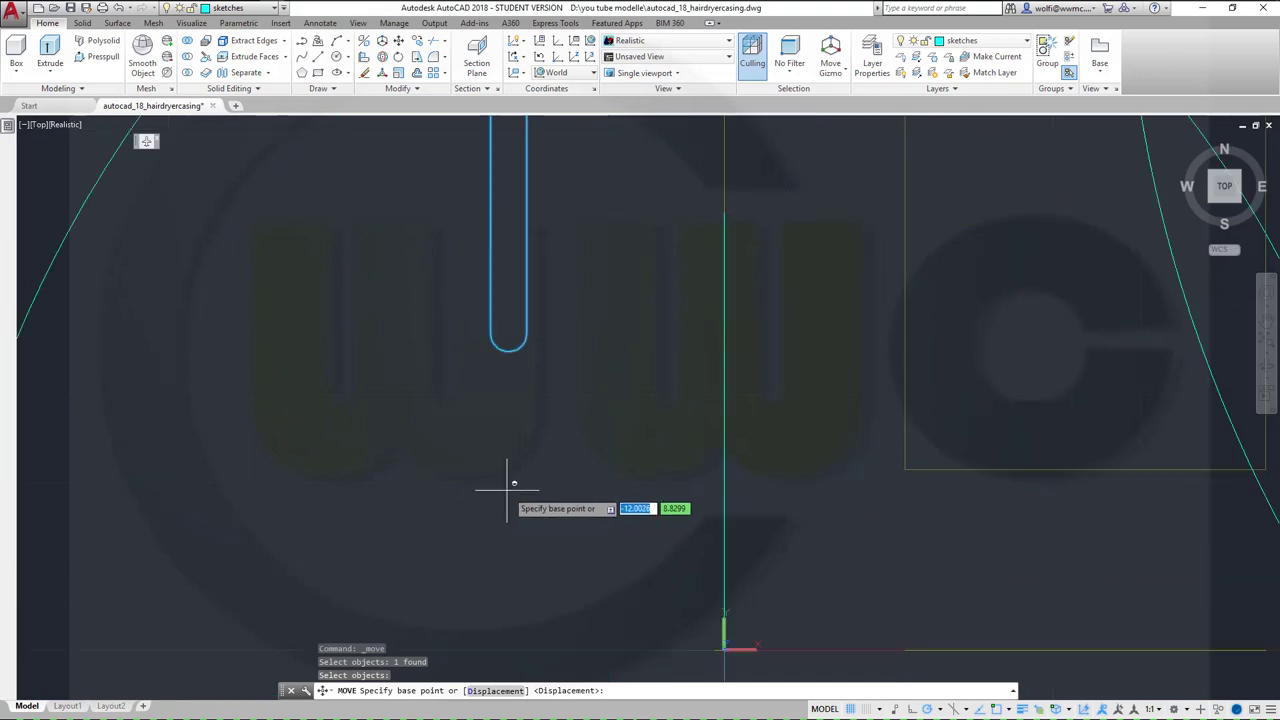
pyautogui.click(508, 345)
pyautogui.scroll(-5, 576, 387)
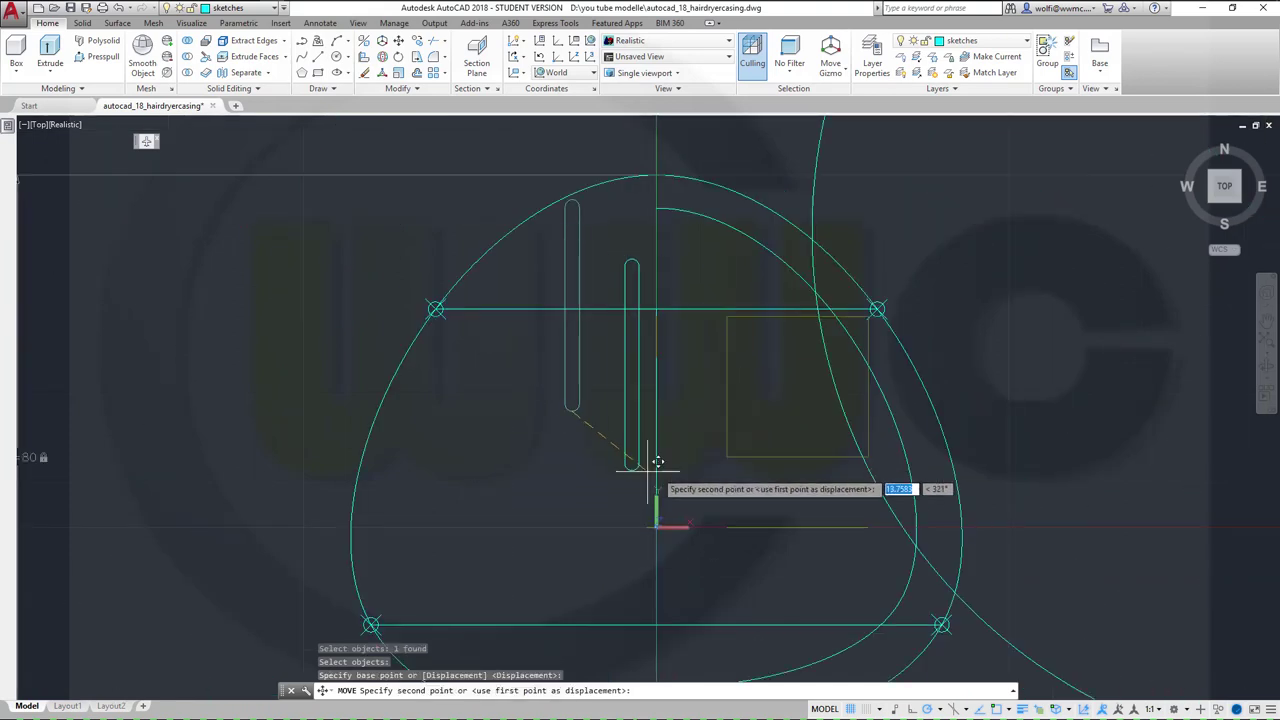
pyautogui.scroll(2, 701, 563)
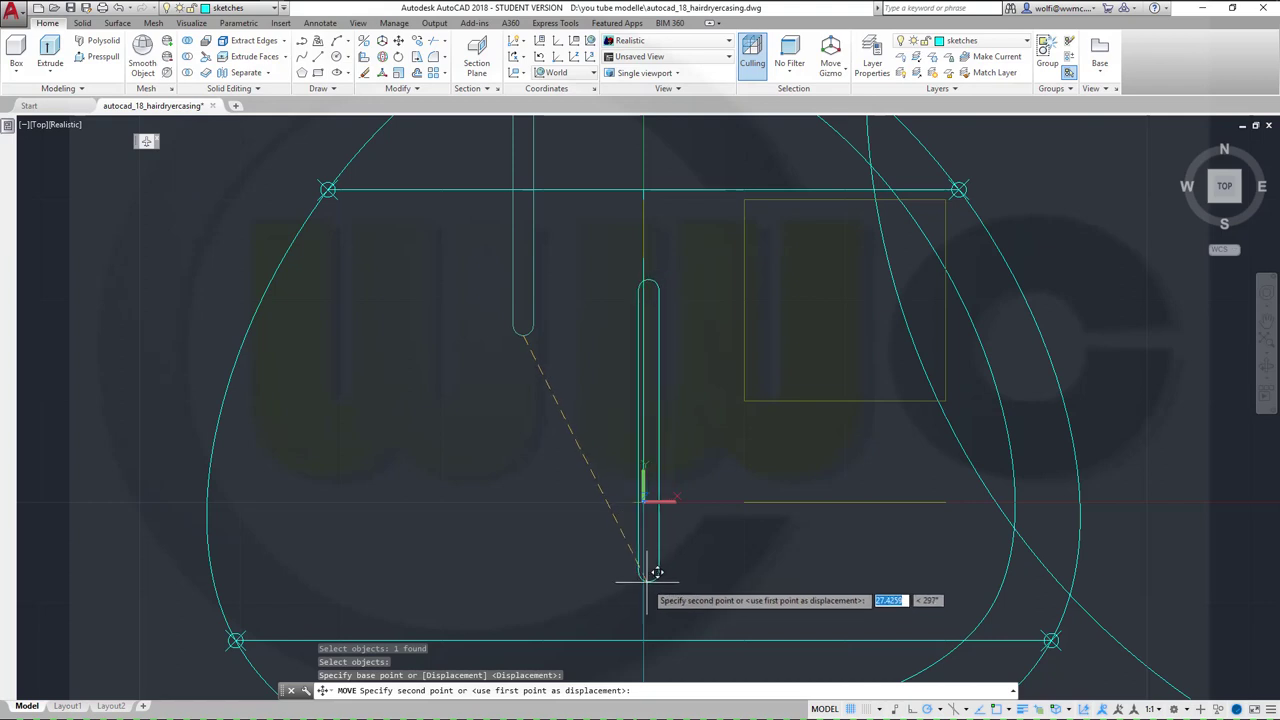
pyautogui.keyDown('shift'); pyautogui.rightClick(683, 582); pyautogui.keyUp('shift')
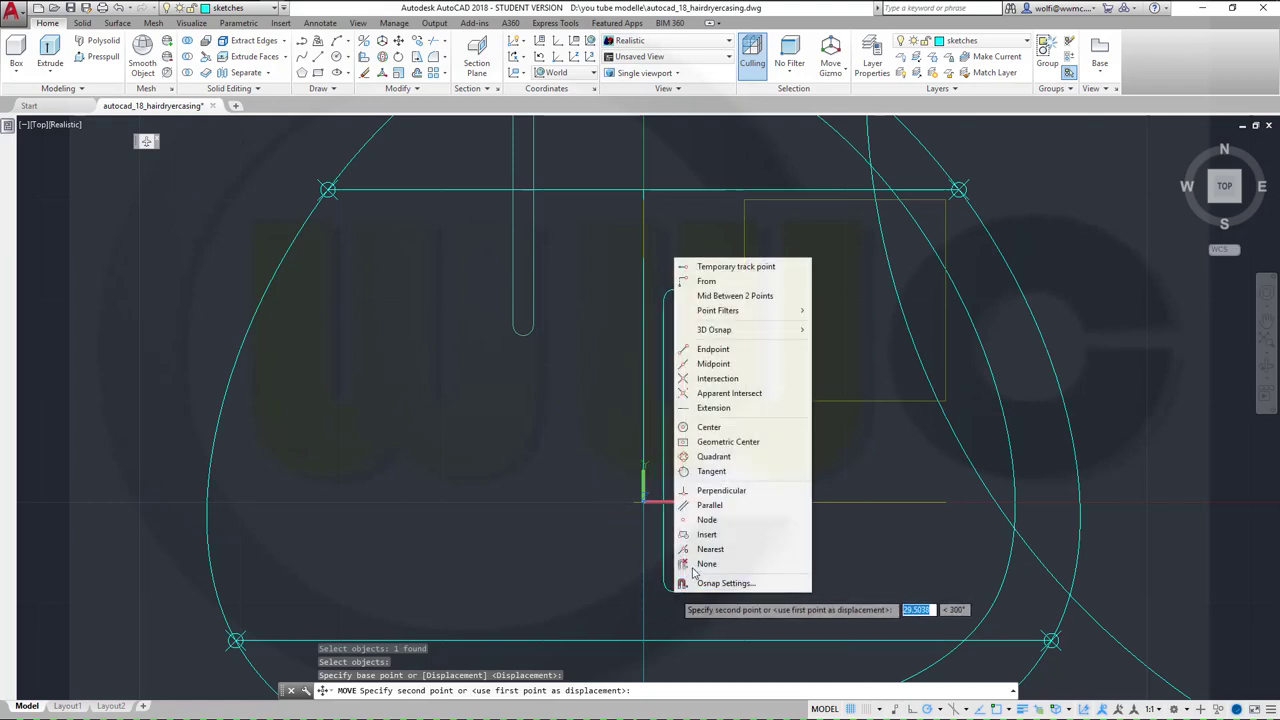
pyautogui.click(707, 557)
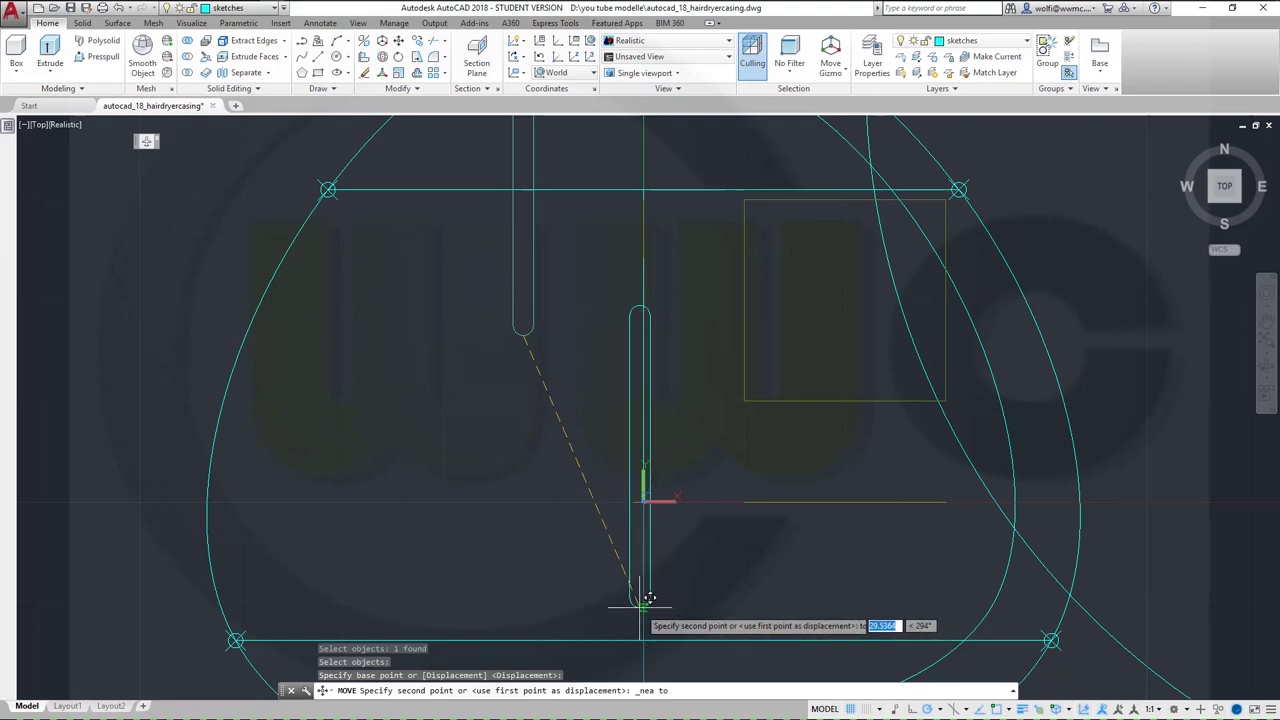
pyautogui.click(651, 598)
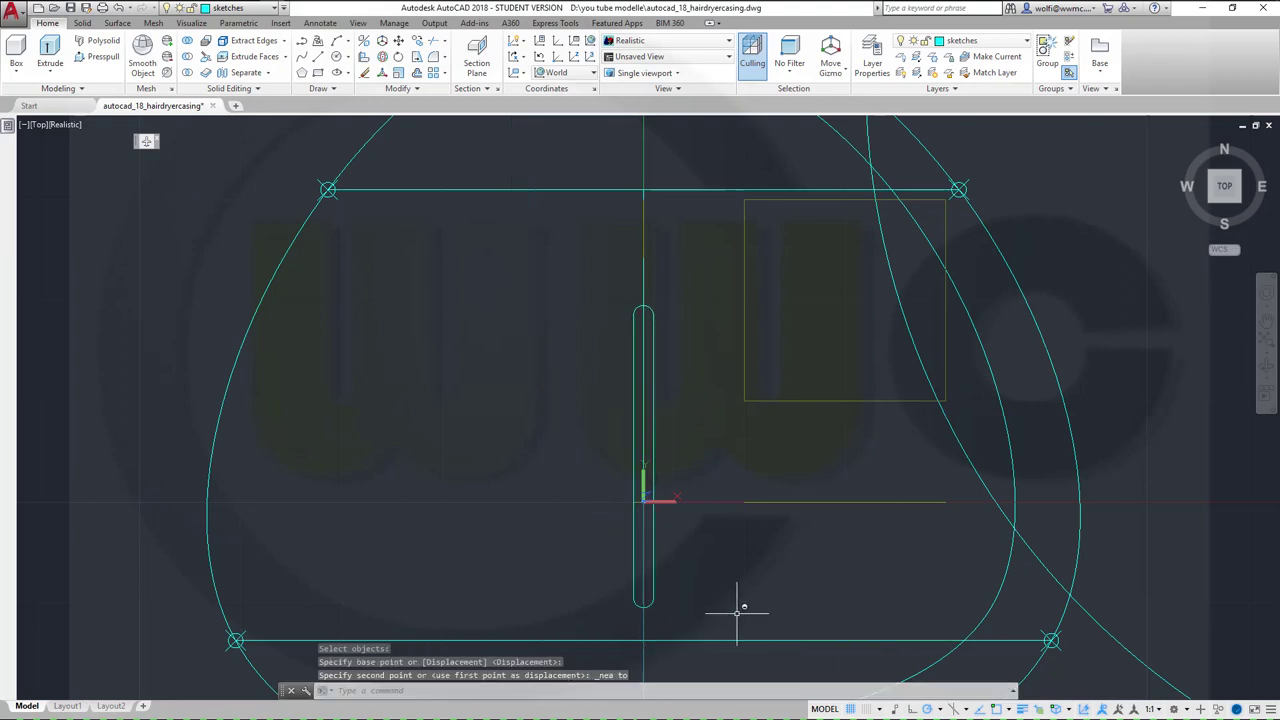
# Step: Copy the rounded slot and paste it twice on the positive X side, inserted at about (5, -7) and (11, -12)
pyautogui.scroll(2, 730, 606)
pyautogui.scroll(-5, 730, 606)
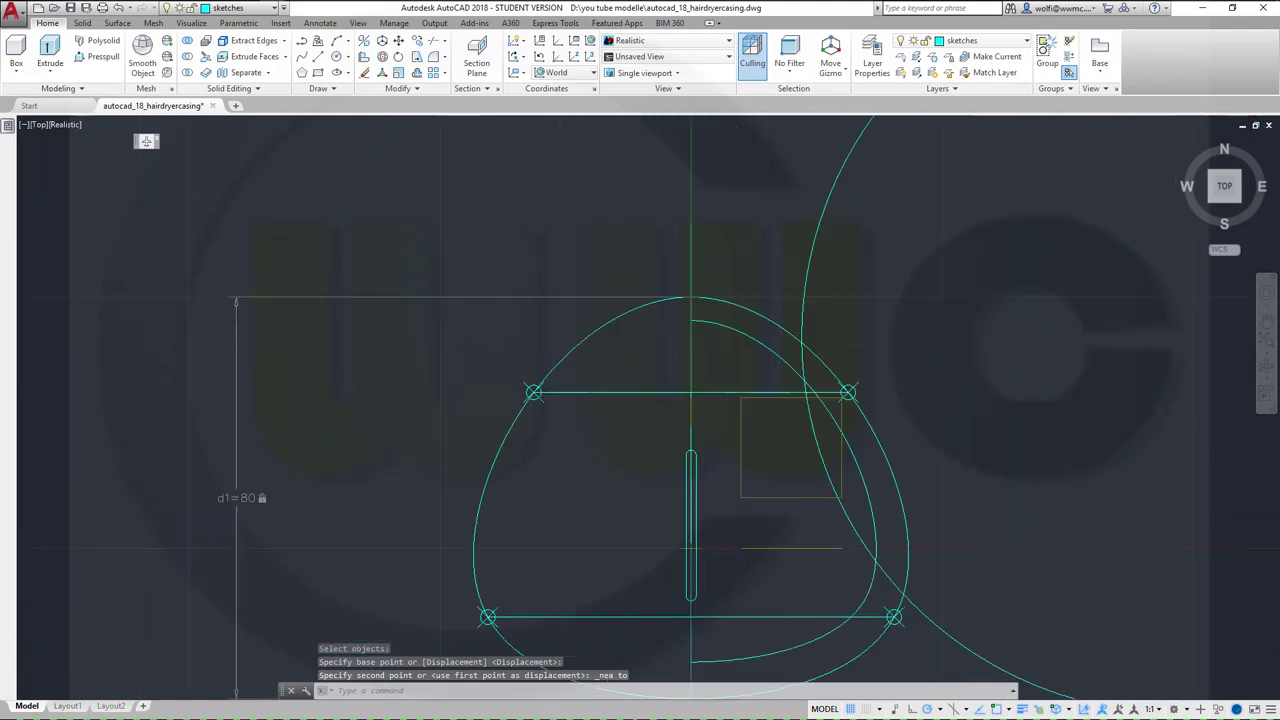
pyautogui.scroll(2, 746, 606)
pyautogui.moveTo(746, 606); pyautogui.dragTo(658, 520, button='middle')
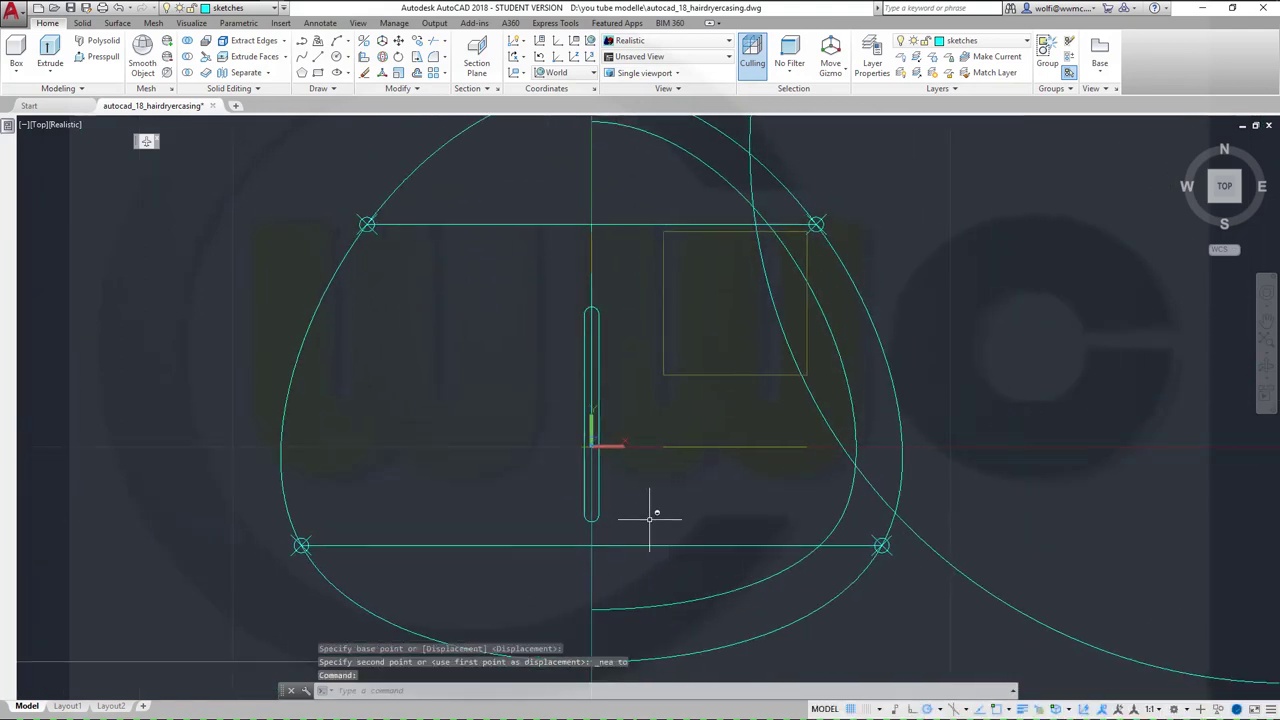
pyautogui.click(601, 499)
pyautogui.hotkey('ctrl', 'c')
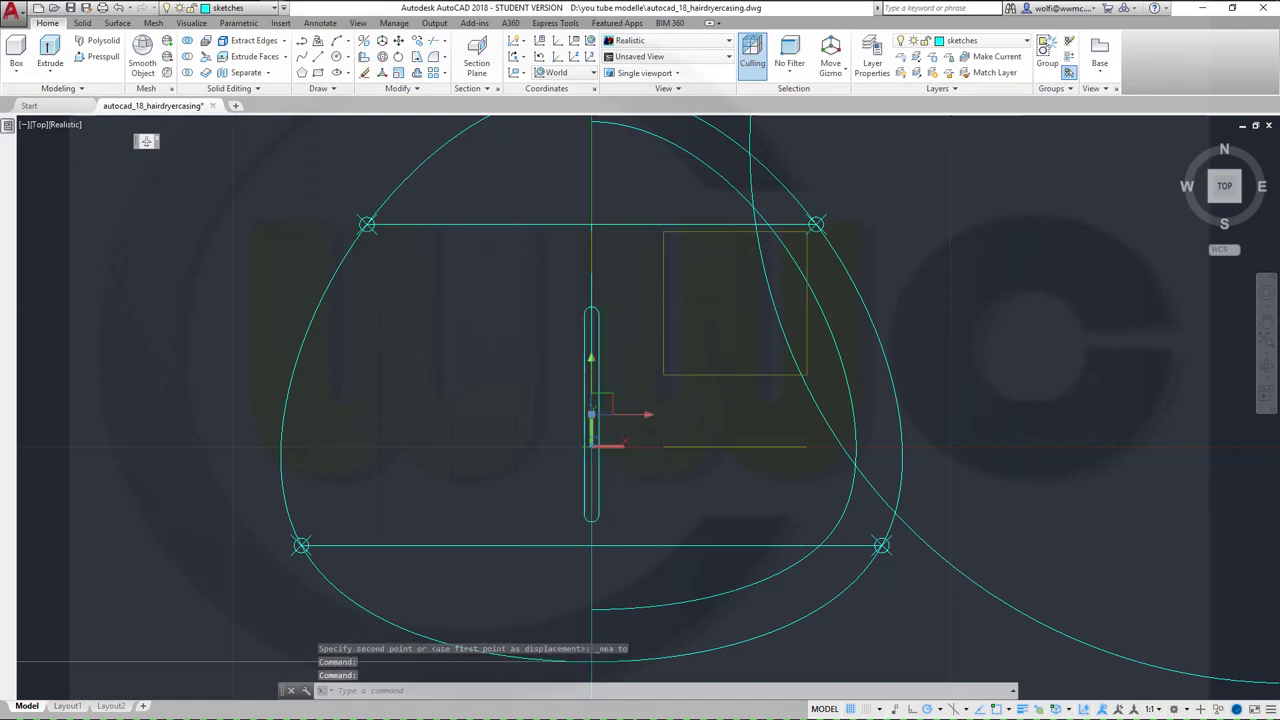
pyautogui.hotkey('ctrl', 'v')
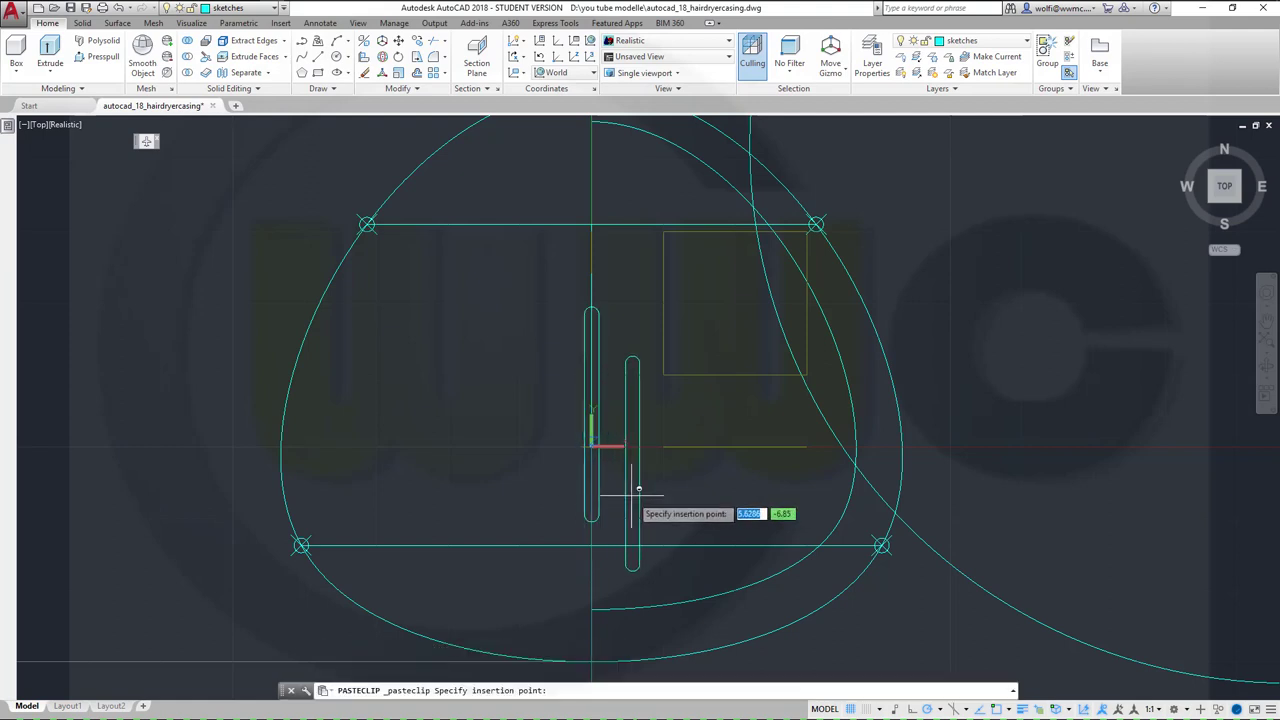
pyautogui.click(629, 494)
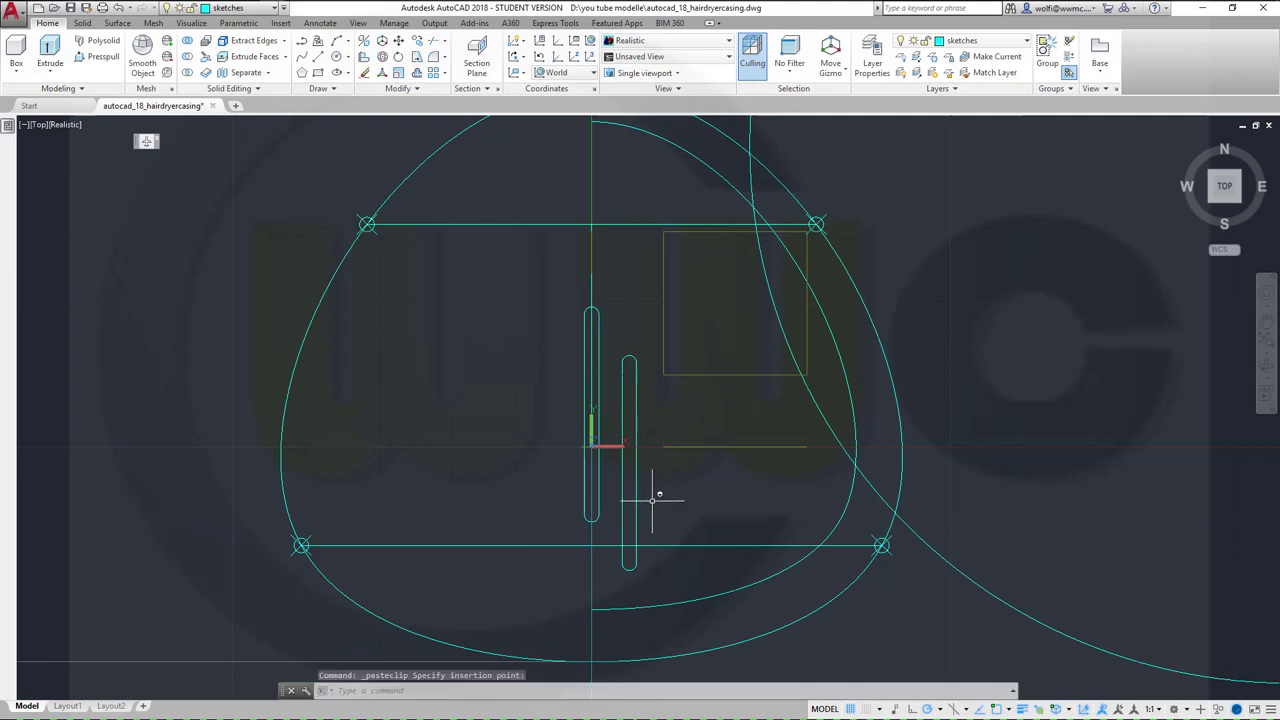
pyautogui.hotkey('ctrl', 'v')
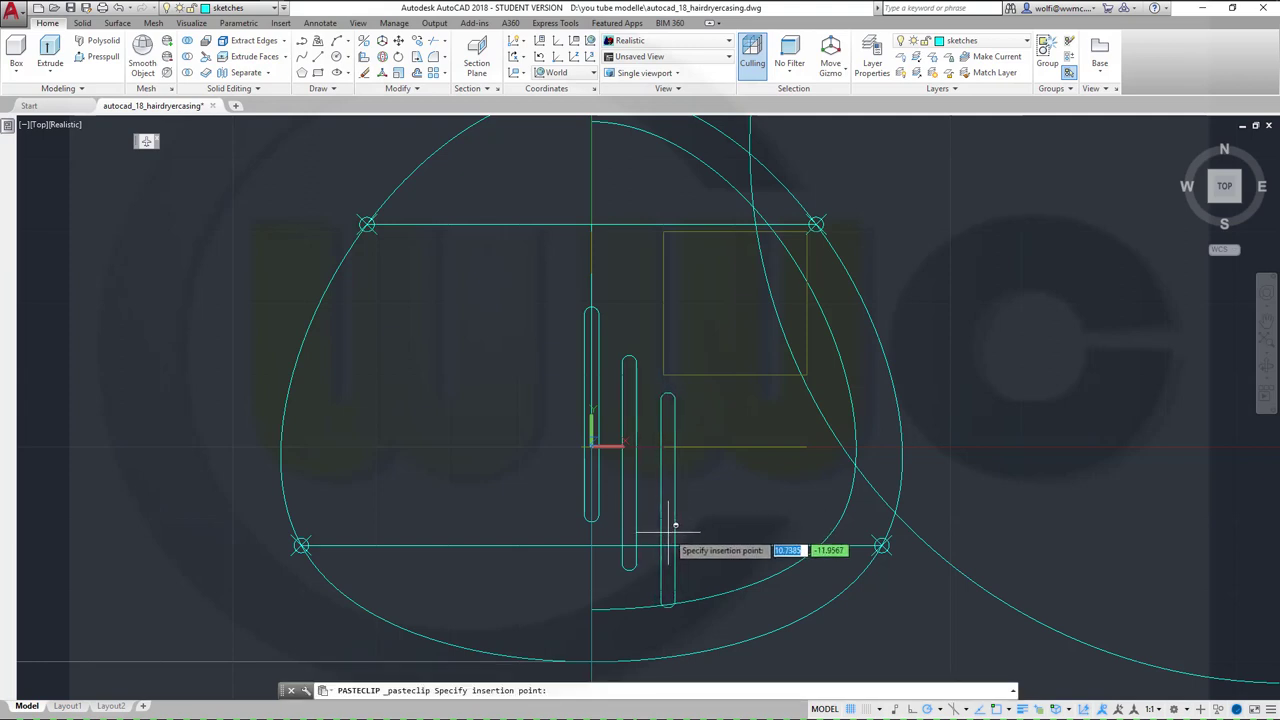
pyautogui.click(668, 531)
pyautogui.press('Escape')
pyautogui.press('Escape')
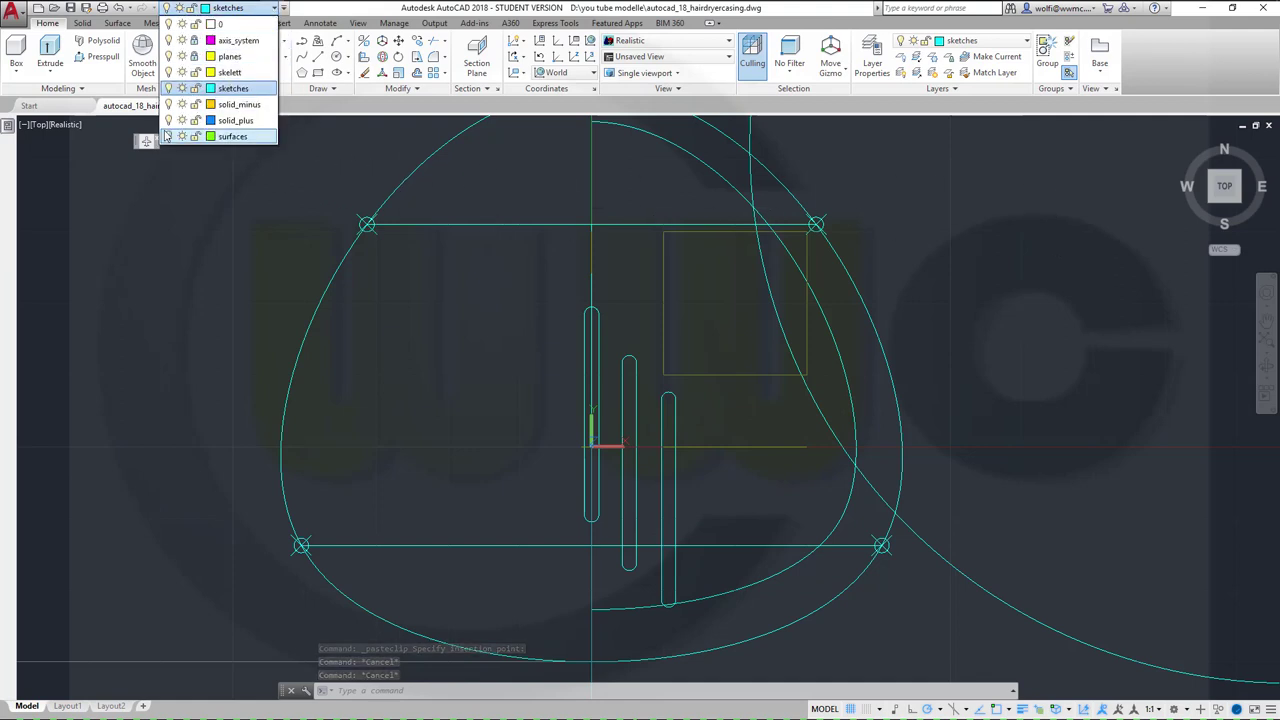
# Step: Turn on the surfaces layer and orbit to see the casing surface together with the three slots
pyautogui.click(168, 136)
pyautogui.keyDown('shift'); pyautogui.moveTo(470, 310); pyautogui.dragTo(689, 418, button='middle'); pyautogui.keyUp('shift')
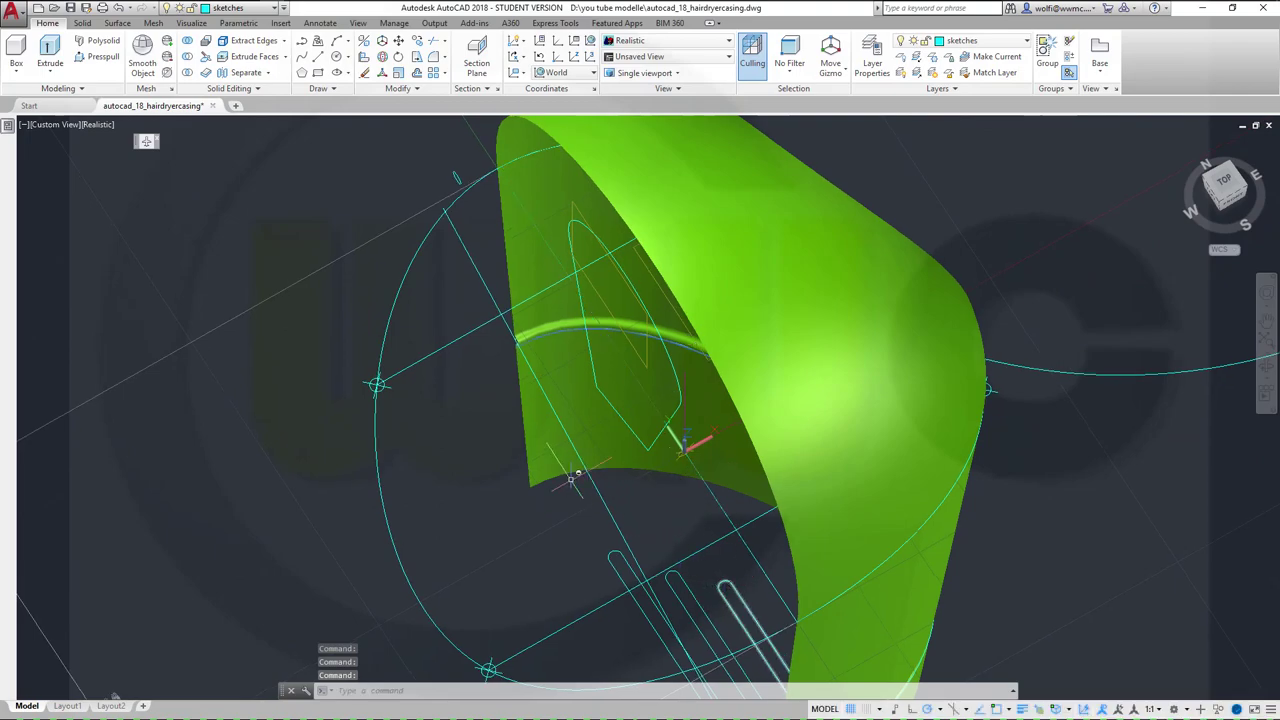
pyautogui.keyDown('shift'); pyautogui.moveTo(545, 461); pyautogui.dragTo(632, 500, button='middle'); pyautogui.keyUp('shift')
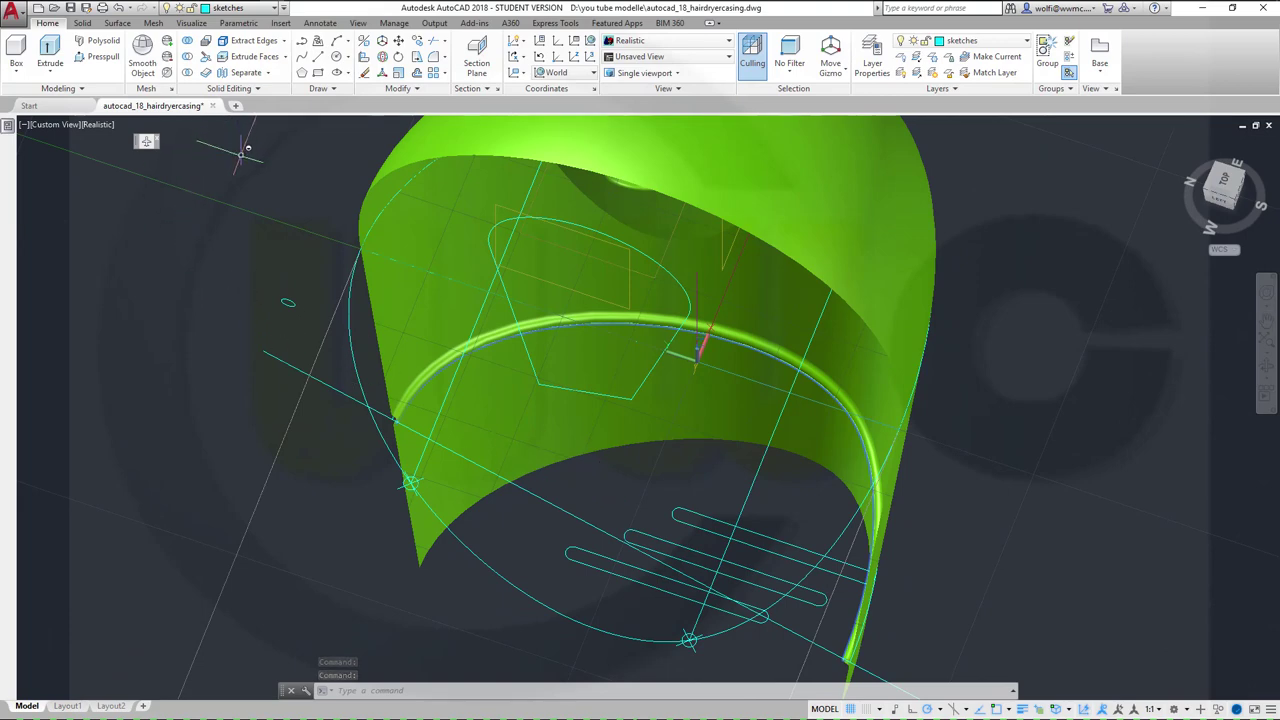
# Step: Trim the casing surface with the three slots as cutting curves, removing the area inside each projected slot outline
pyautogui.click(117, 23)
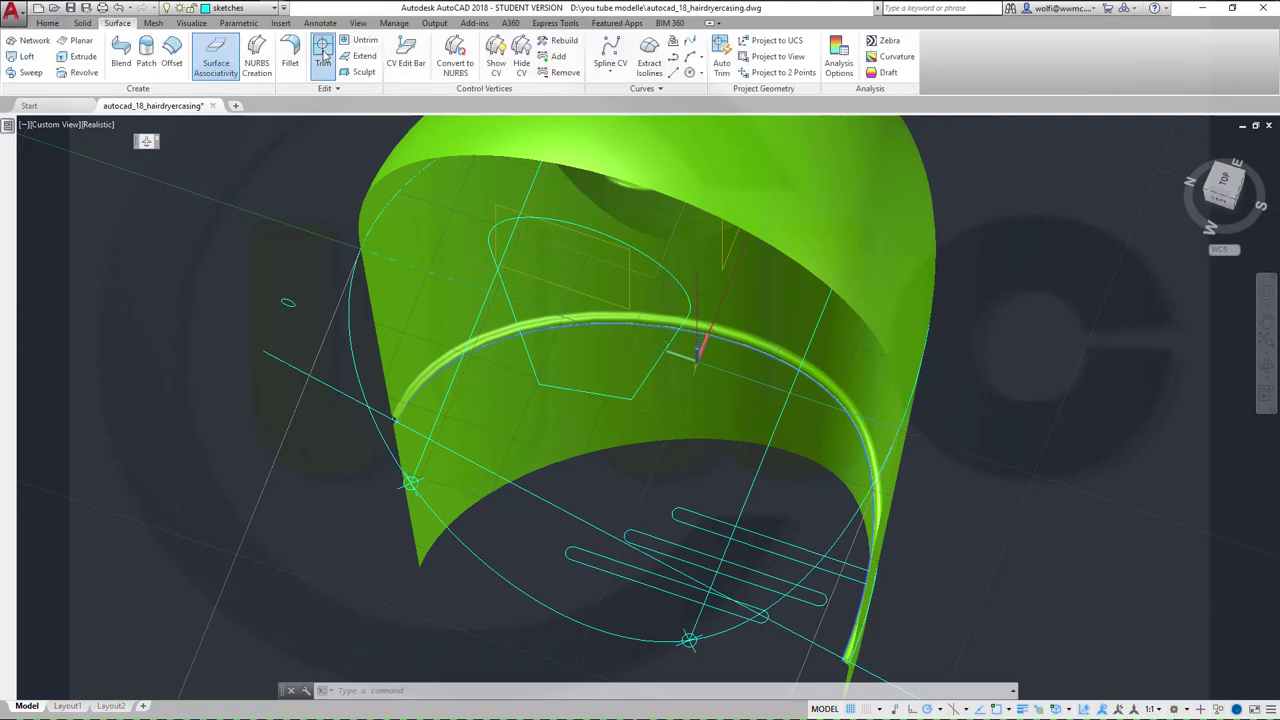
pyautogui.click(323, 55)
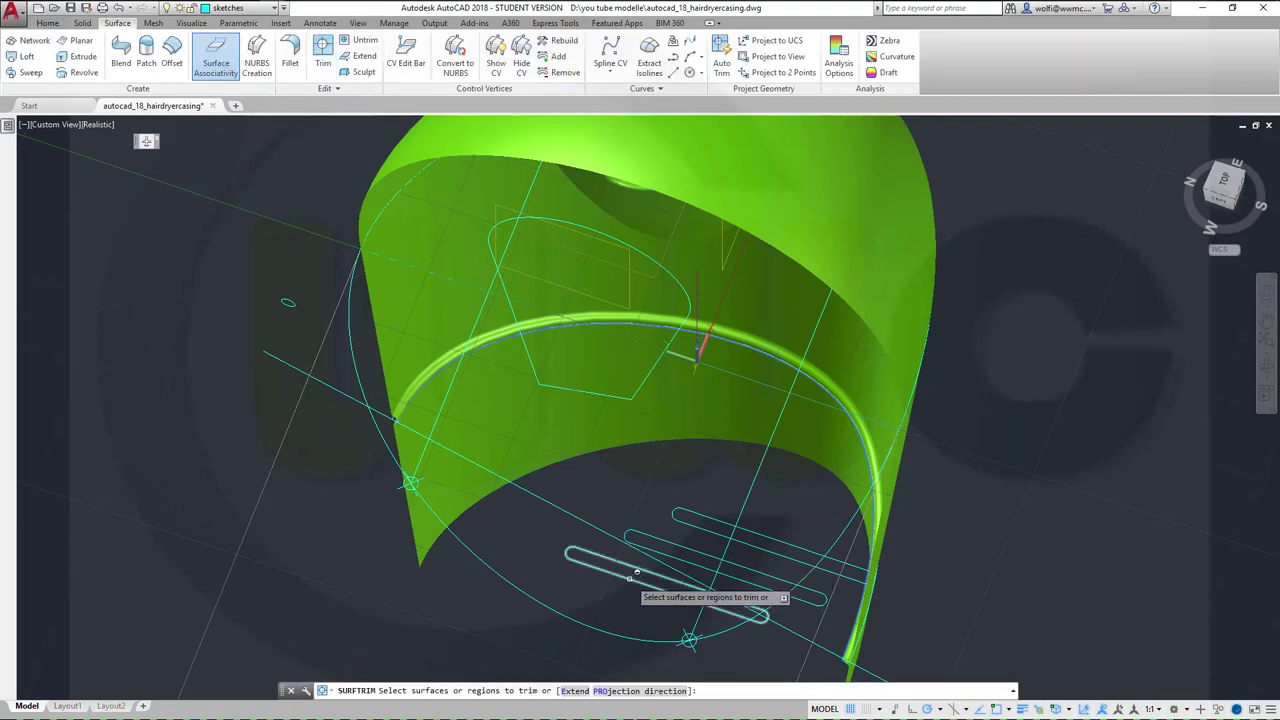
pyautogui.click(790, 212)
pyautogui.rightClick(1092, 312)
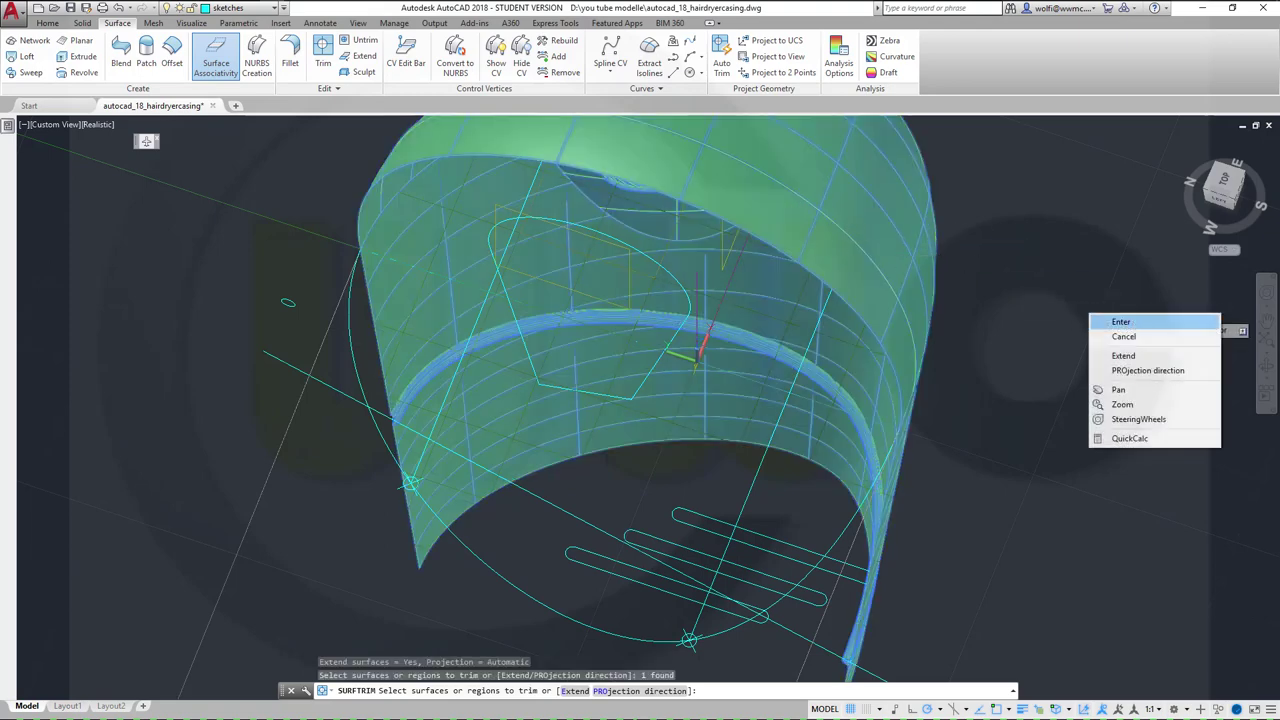
pyautogui.click(1121, 322)
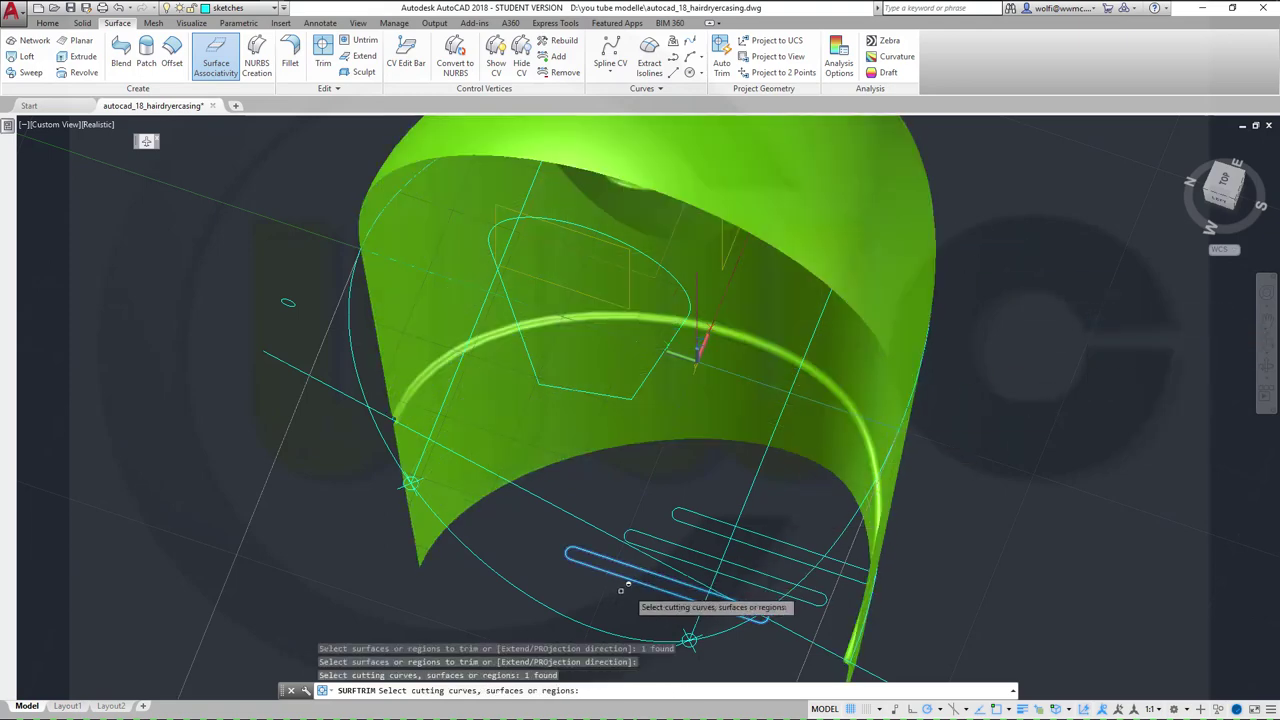
pyautogui.click(690, 560)
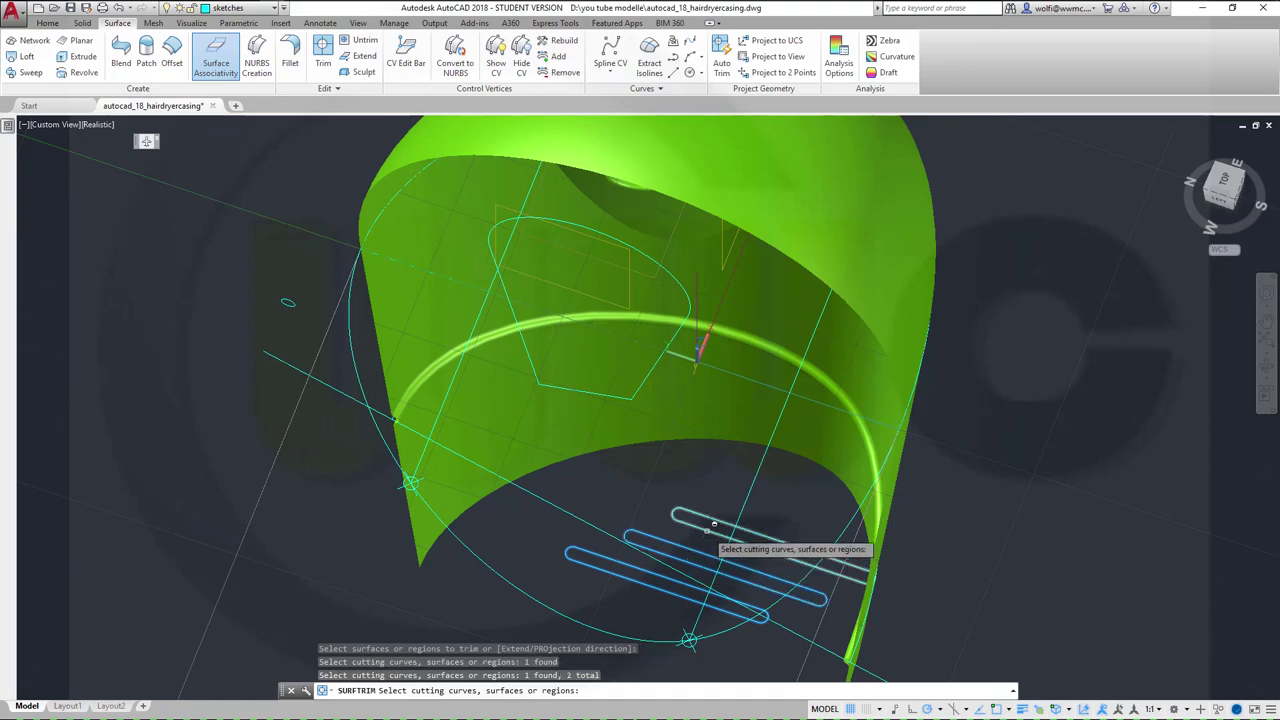
pyautogui.click(714, 523)
pyautogui.press('Return')
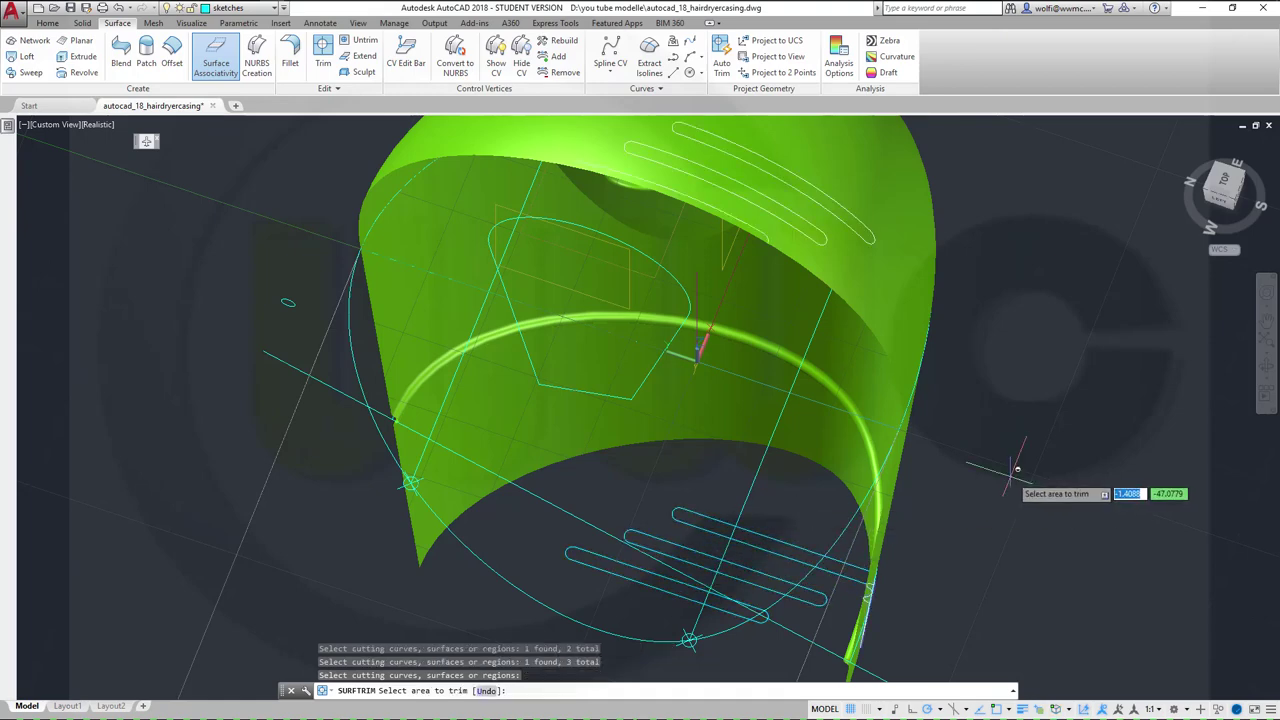
pyautogui.keyDown('shift'); pyautogui.moveTo(1017, 469); pyautogui.dragTo(980, 520, button='middle'); pyautogui.keyUp('shift')
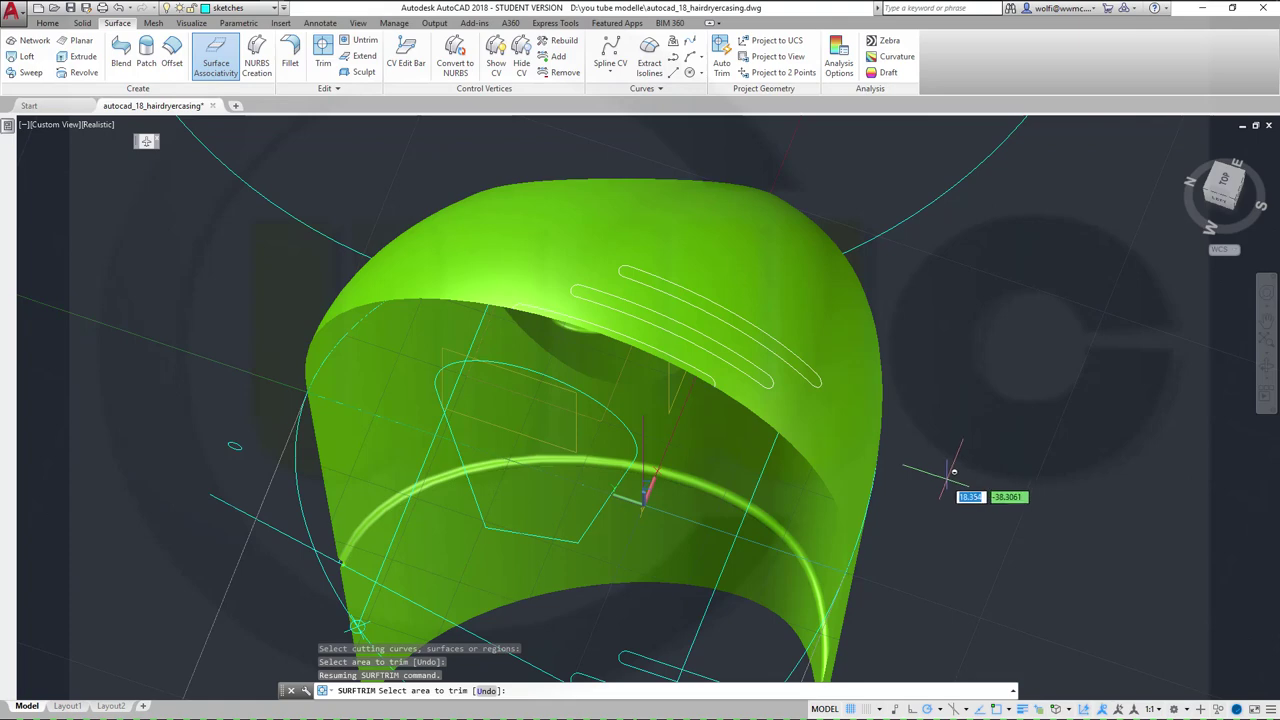
pyautogui.scroll(2, 742, 440)
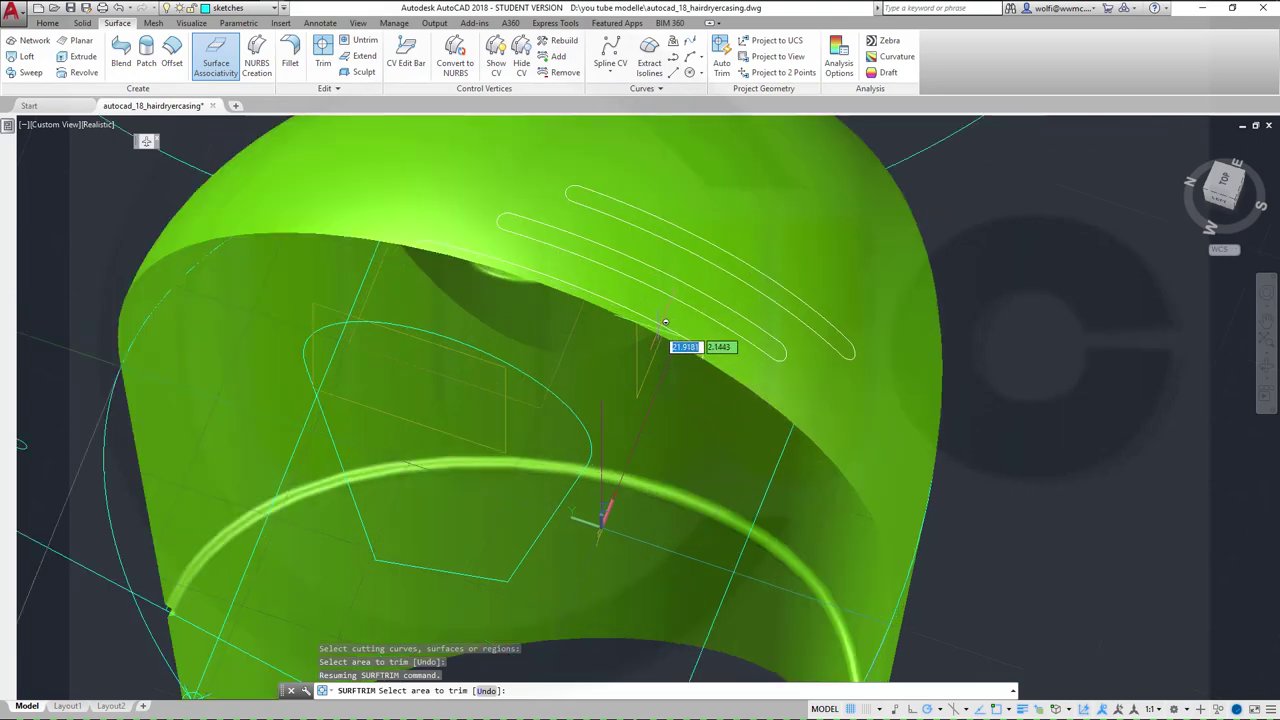
pyautogui.click(700, 330)
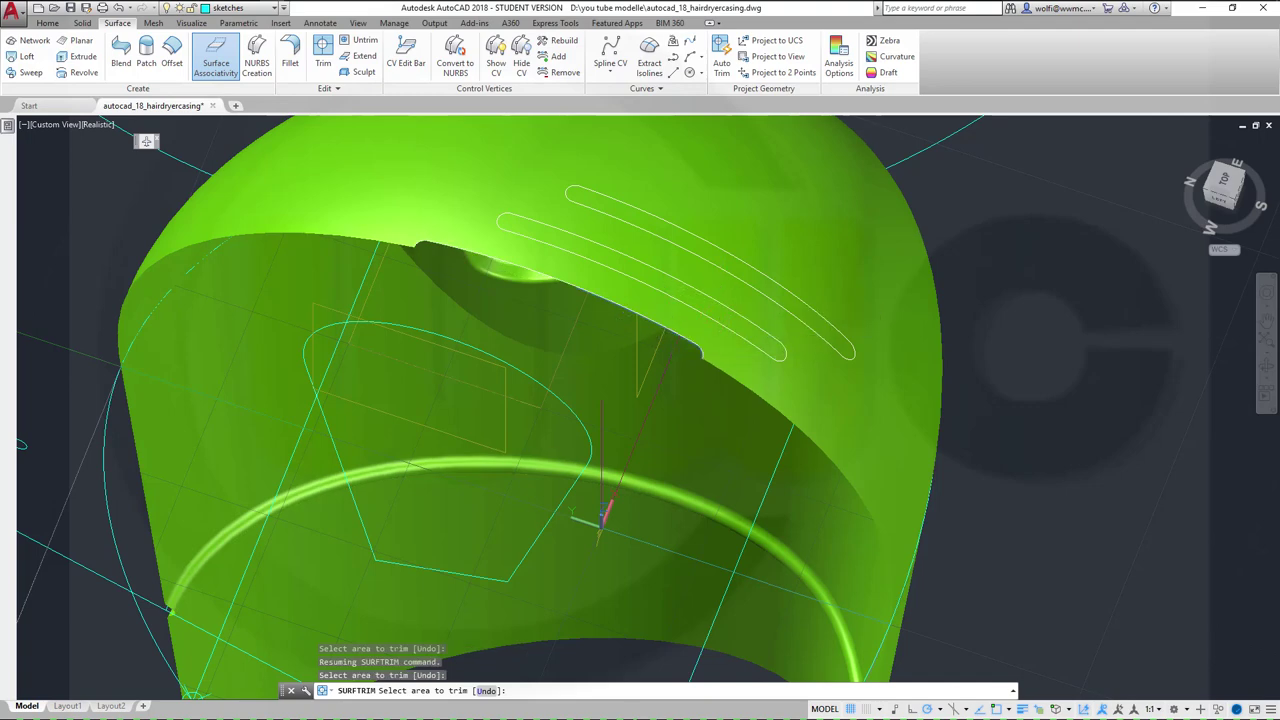
pyautogui.click(705, 314)
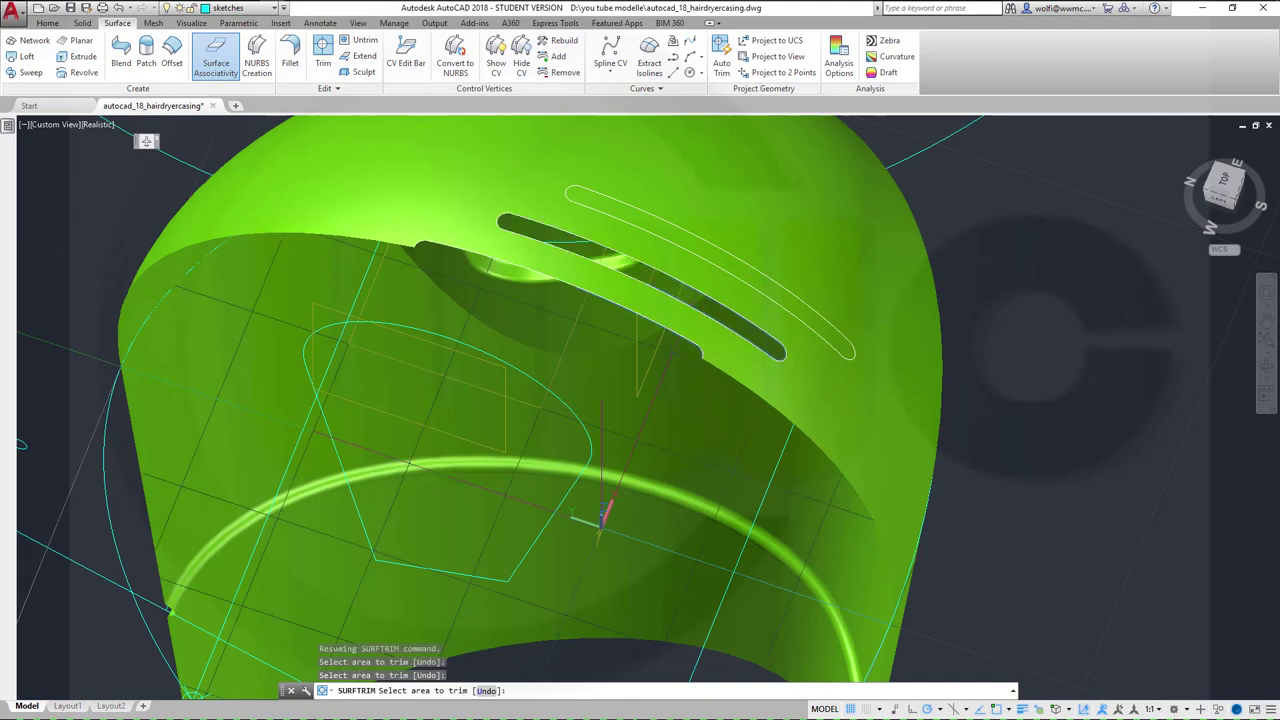
pyautogui.click(712, 268)
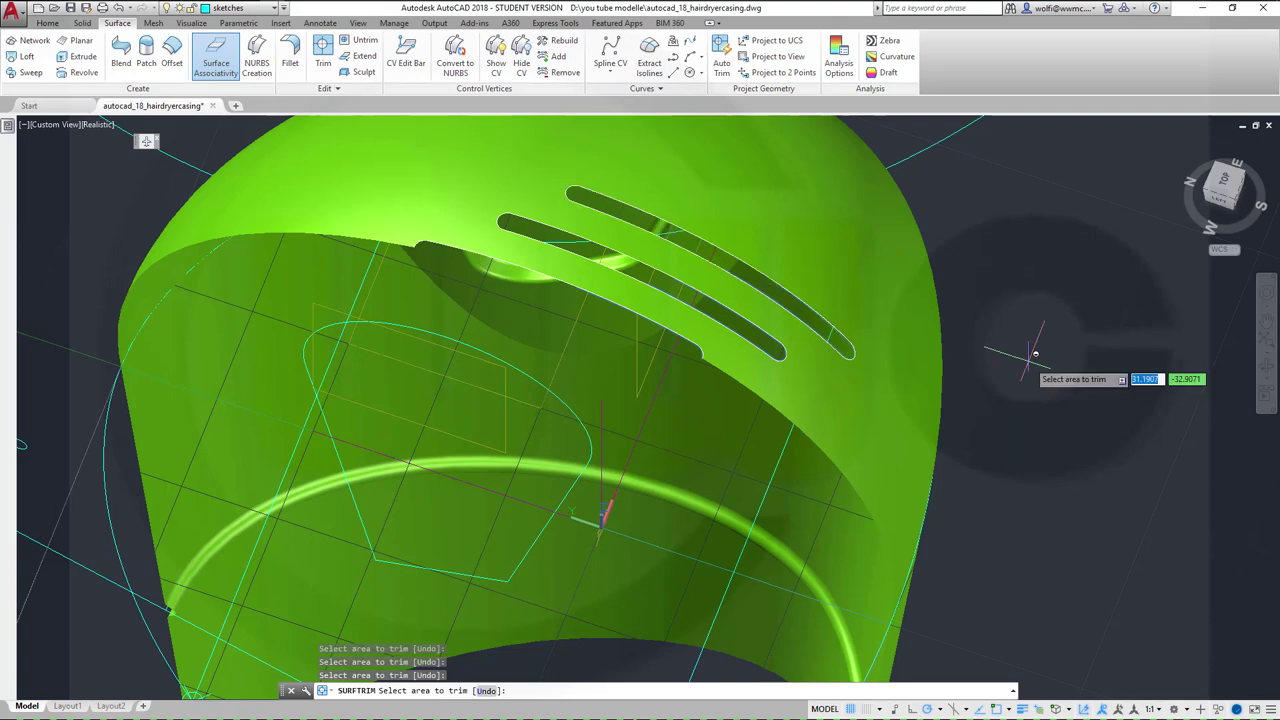
pyautogui.rightClick(1035, 354)
pyautogui.click(1058, 371)
pyautogui.scroll(2, 986, 391)
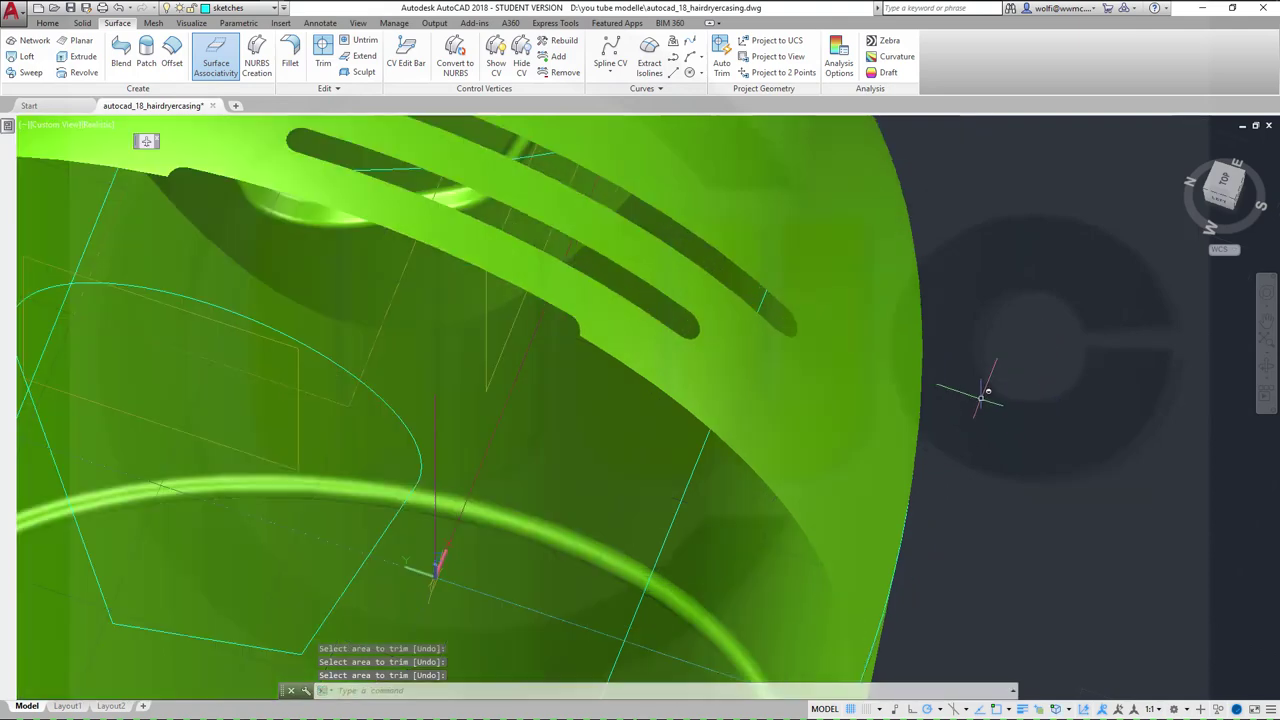
pyautogui.scroll(-5, 967, 405)
# Step: Change the colour of the planes layer to magenta so its squares stand out against the green casing
pyautogui.keyDown('shift'); pyautogui.moveTo(953, 443); pyautogui.dragTo(969, 363, button='middle'); pyautogui.keyUp('shift')
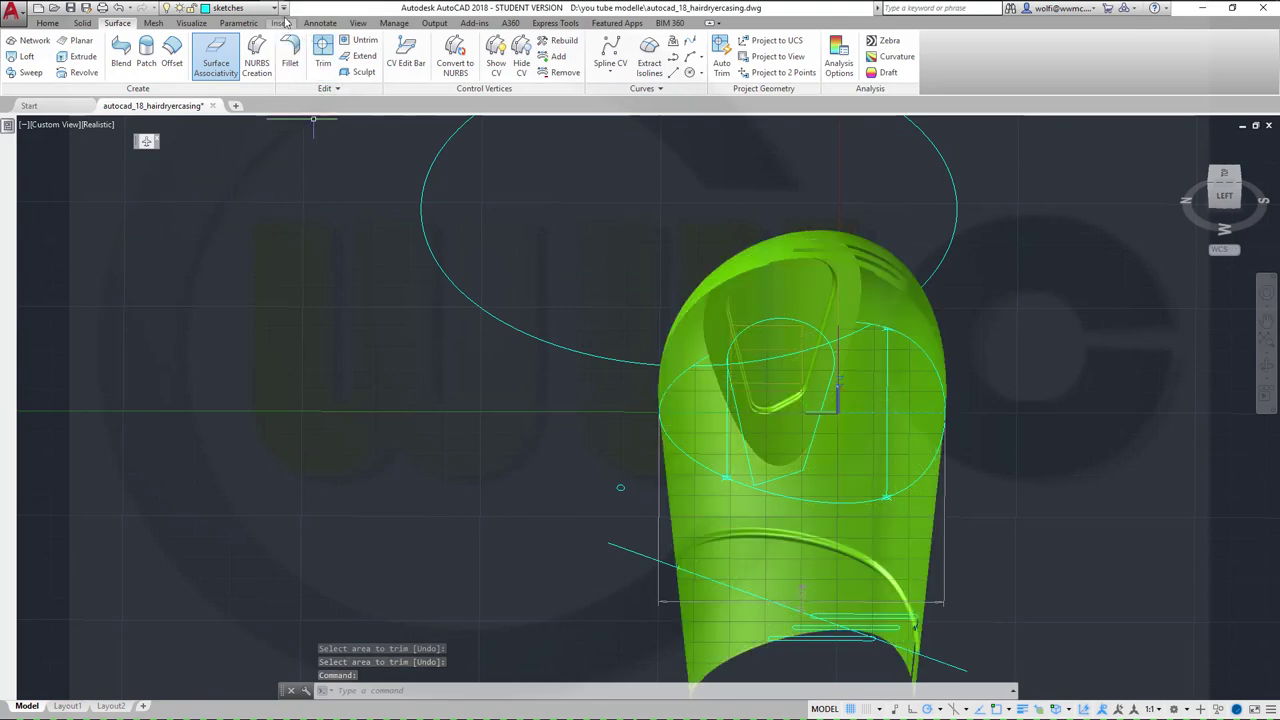
pyautogui.click(274, 9)
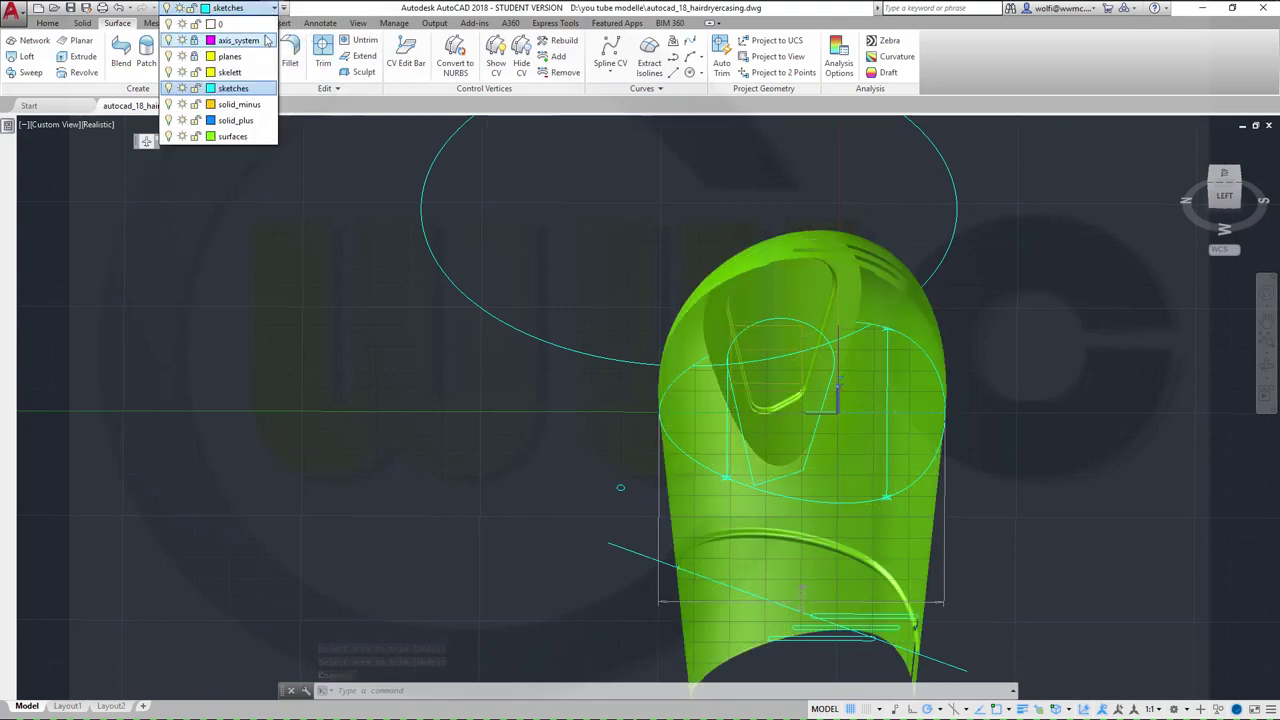
pyautogui.click(211, 63)
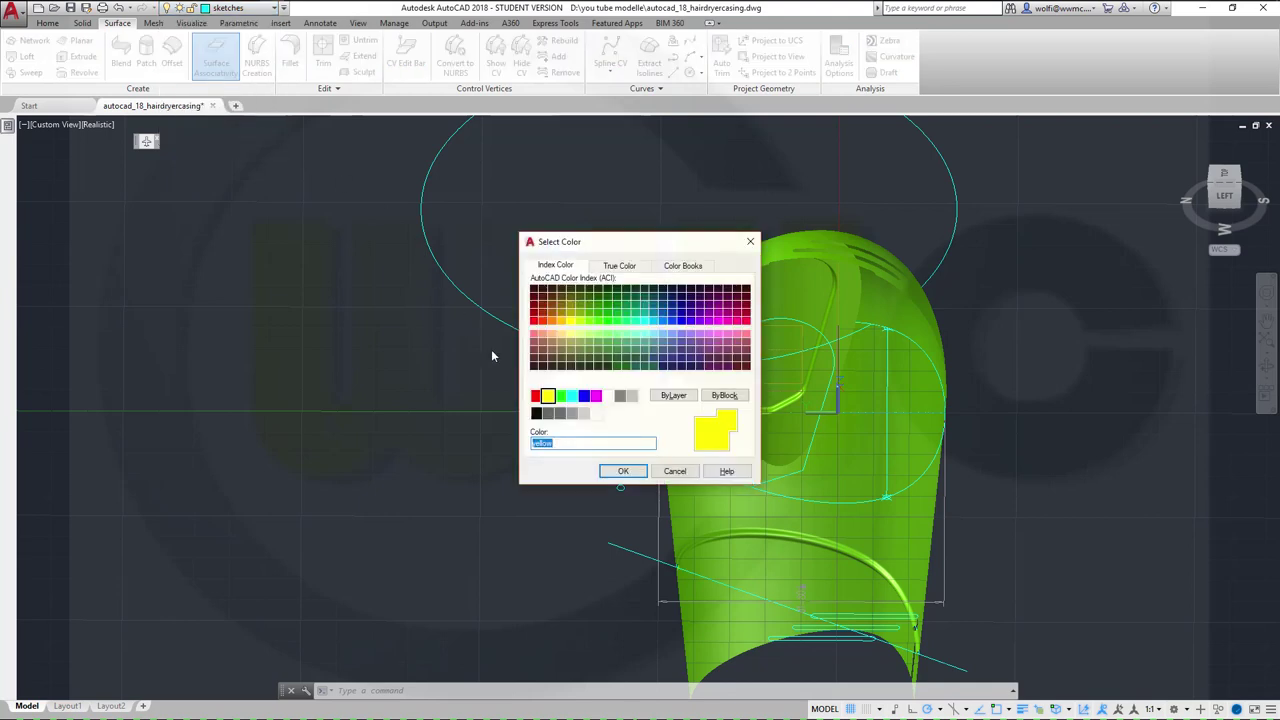
pyautogui.click(596, 396)
pyautogui.click(622, 471)
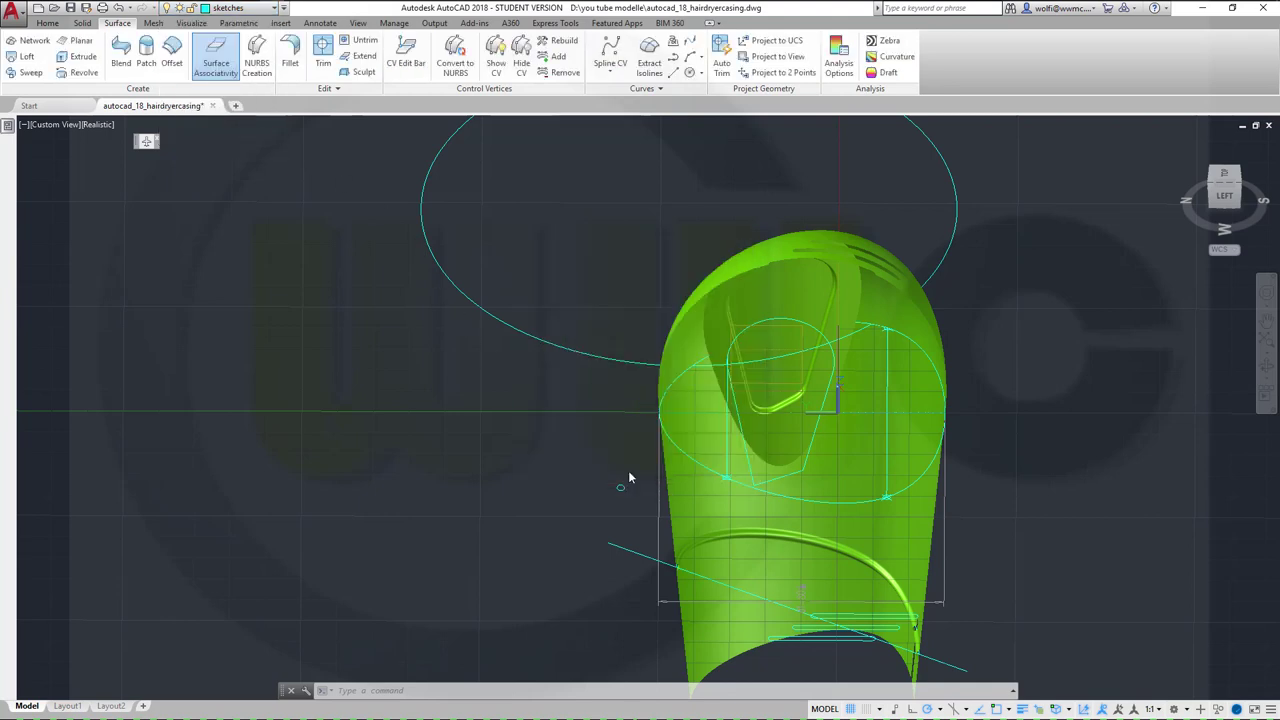
pyautogui.scroll(3, 813, 348)
pyautogui.keyDown('shift'); pyautogui.moveTo(936, 391); pyautogui.dragTo(899, 359, button='middle'); pyautogui.keyUp('shift')
pyautogui.press('Return')
pyautogui.keyDown('shift'); pyautogui.moveTo(735, 285); pyautogui.dragTo(748, 496, button='middle'); pyautogui.keyUp('shift')
pyautogui.scroll(1, 800, 413)
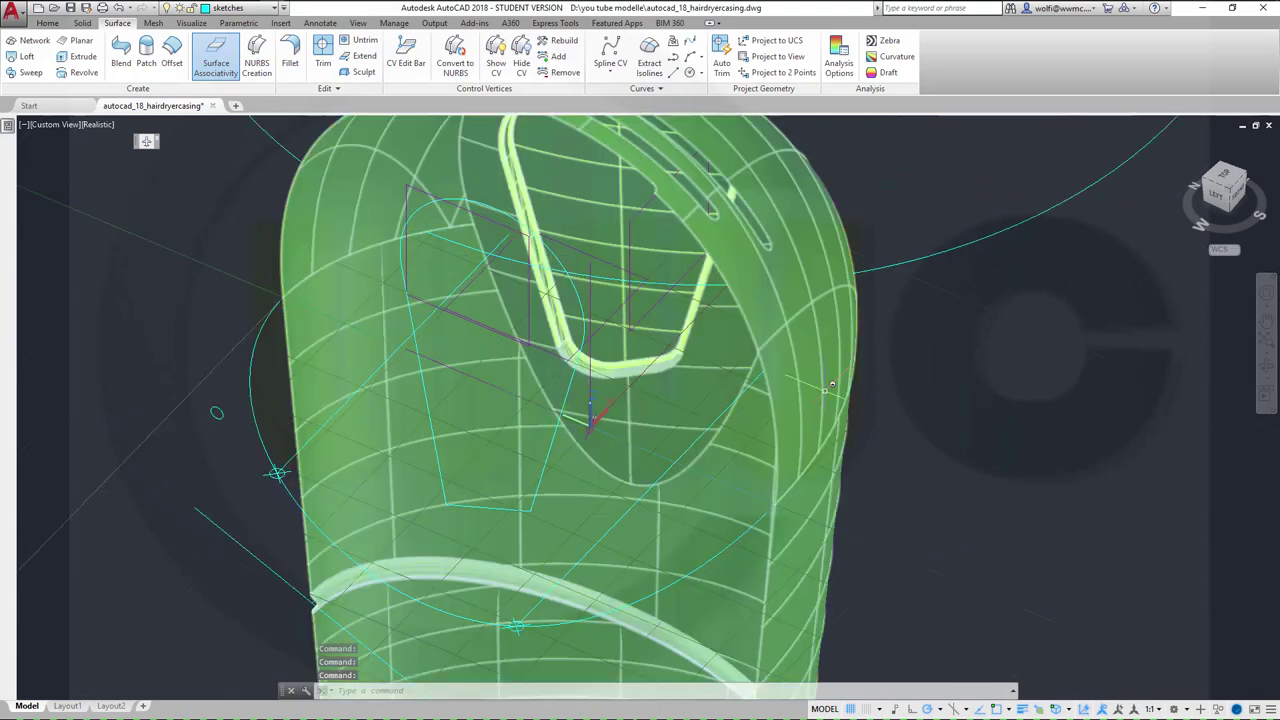
pyautogui.scroll(-3, 800, 413)
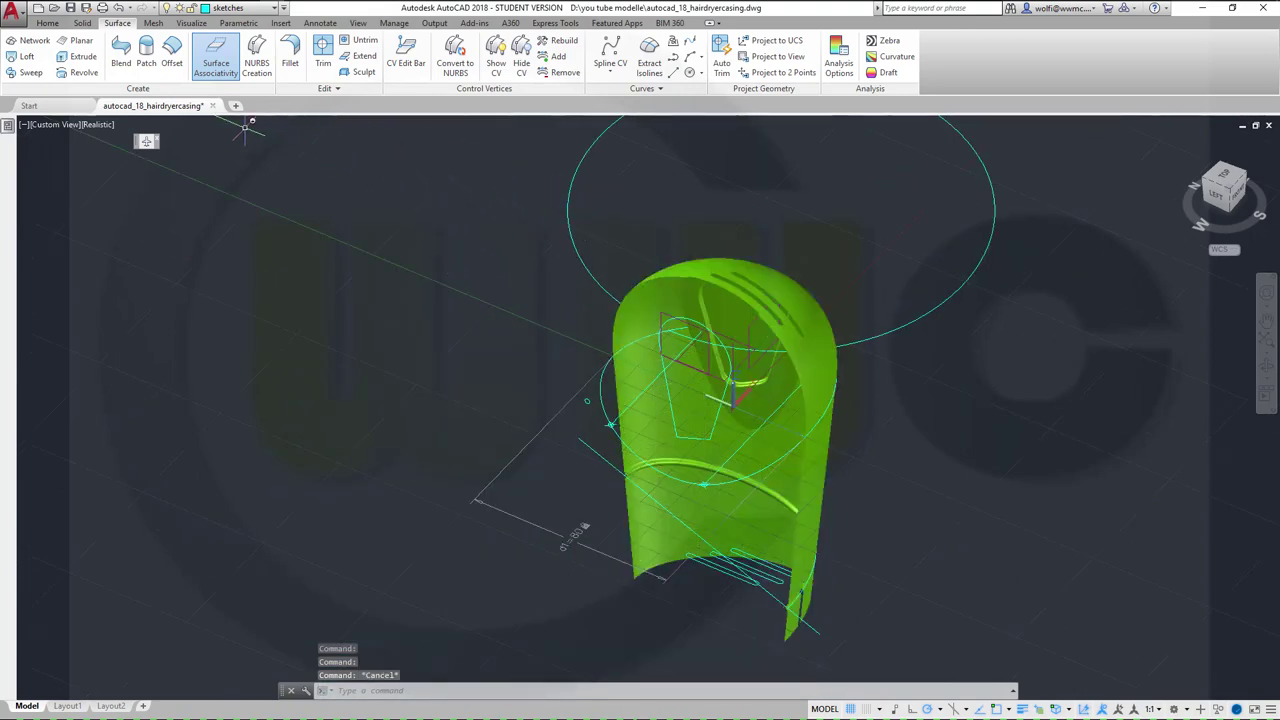
# Step: Mirror the casing surface in 3D about the YZ plane square, defined by three of its corners, keeping the source object
pyautogui.click(47, 23)
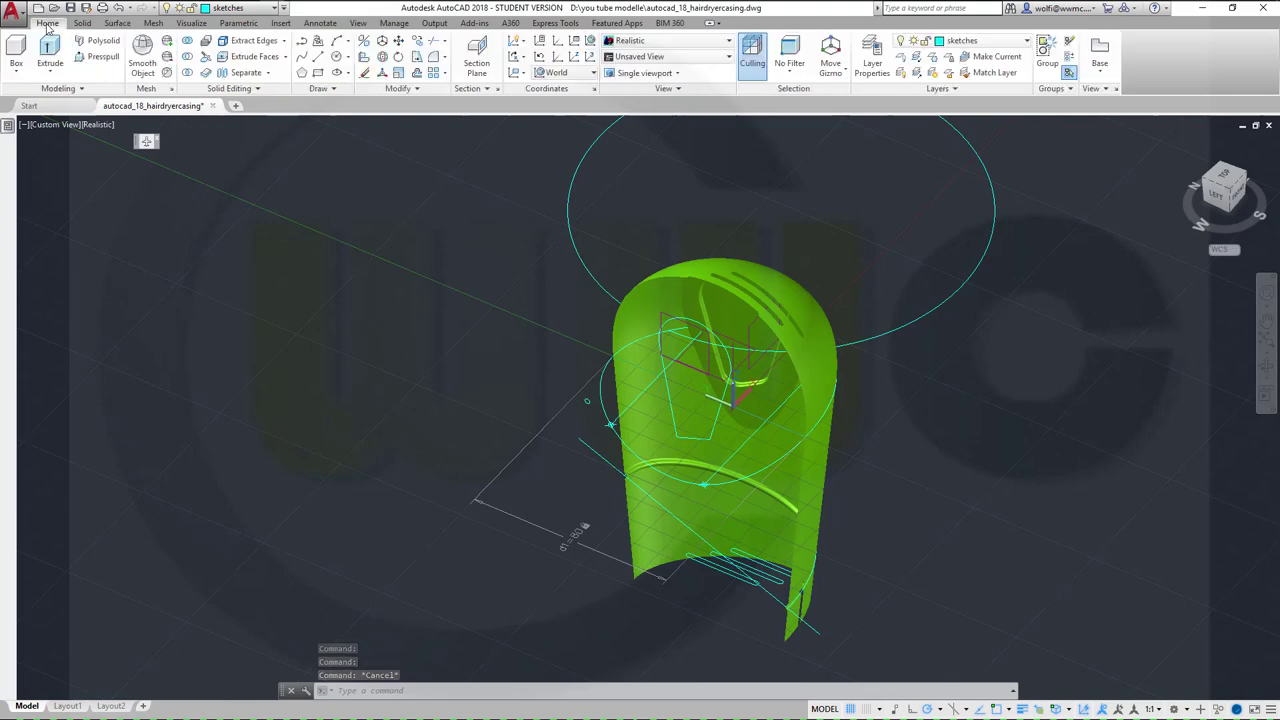
pyautogui.click(364, 42)
pyautogui.click(824, 372)
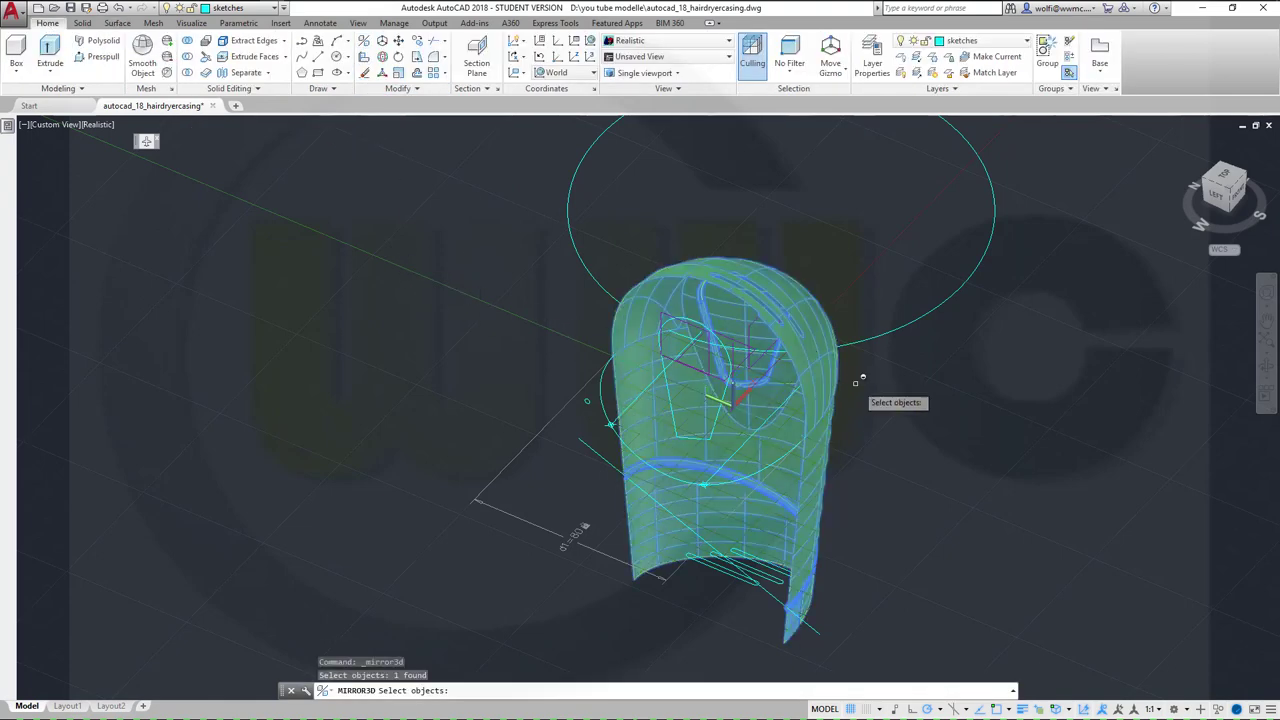
pyautogui.press('Return')
pyautogui.rightClick(910, 475)
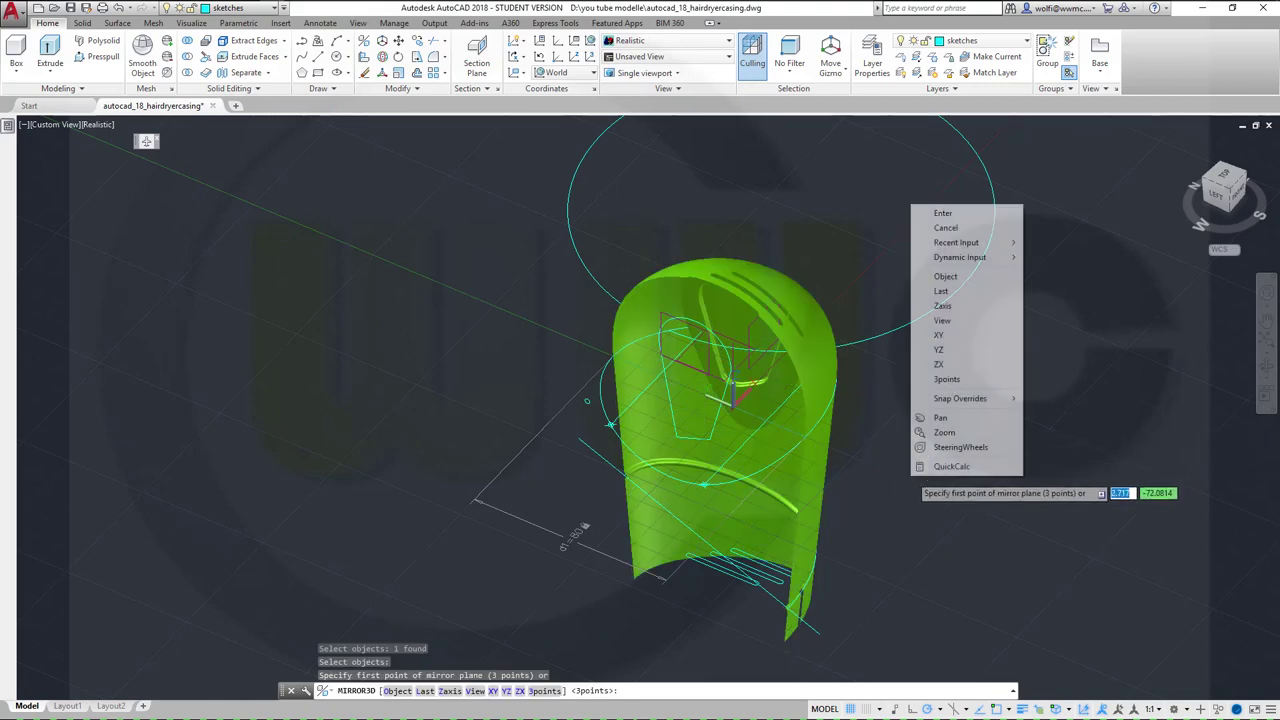
pyautogui.click(946, 379)
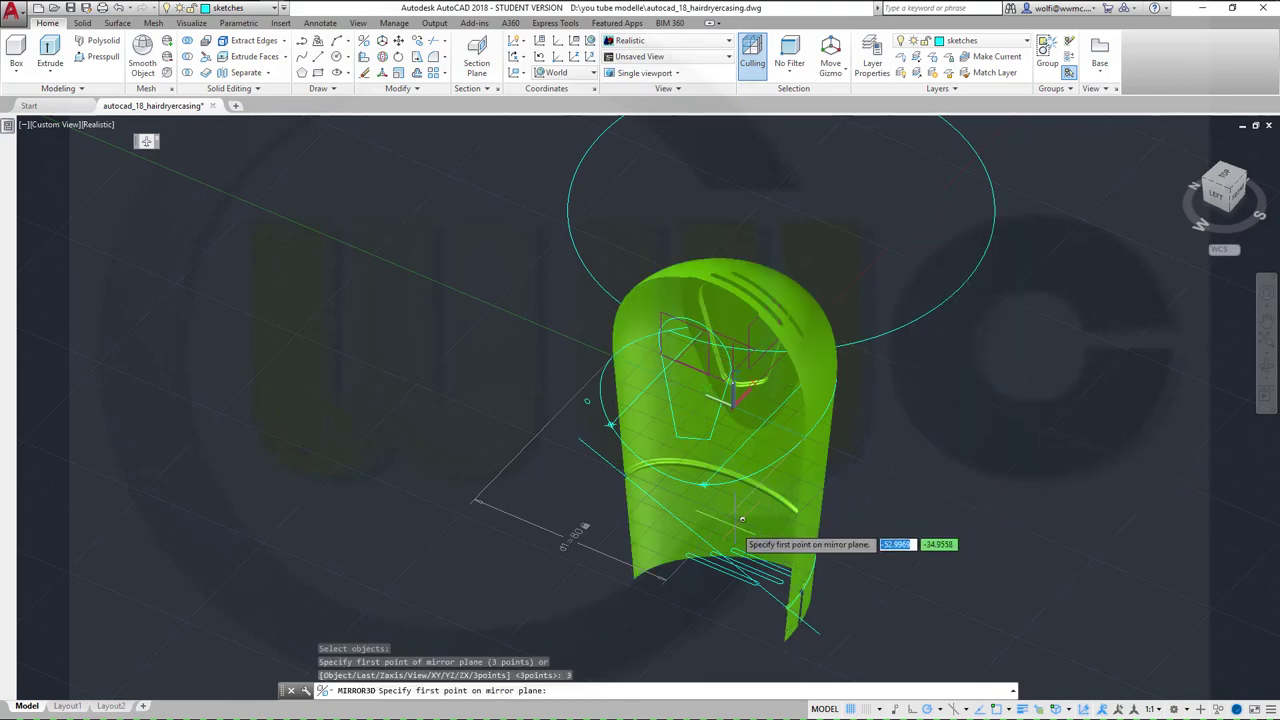
pyautogui.scroll(3, 742, 519)
pyautogui.scroll(-2, 666, 294)
pyautogui.scroll(2, 700, 570)
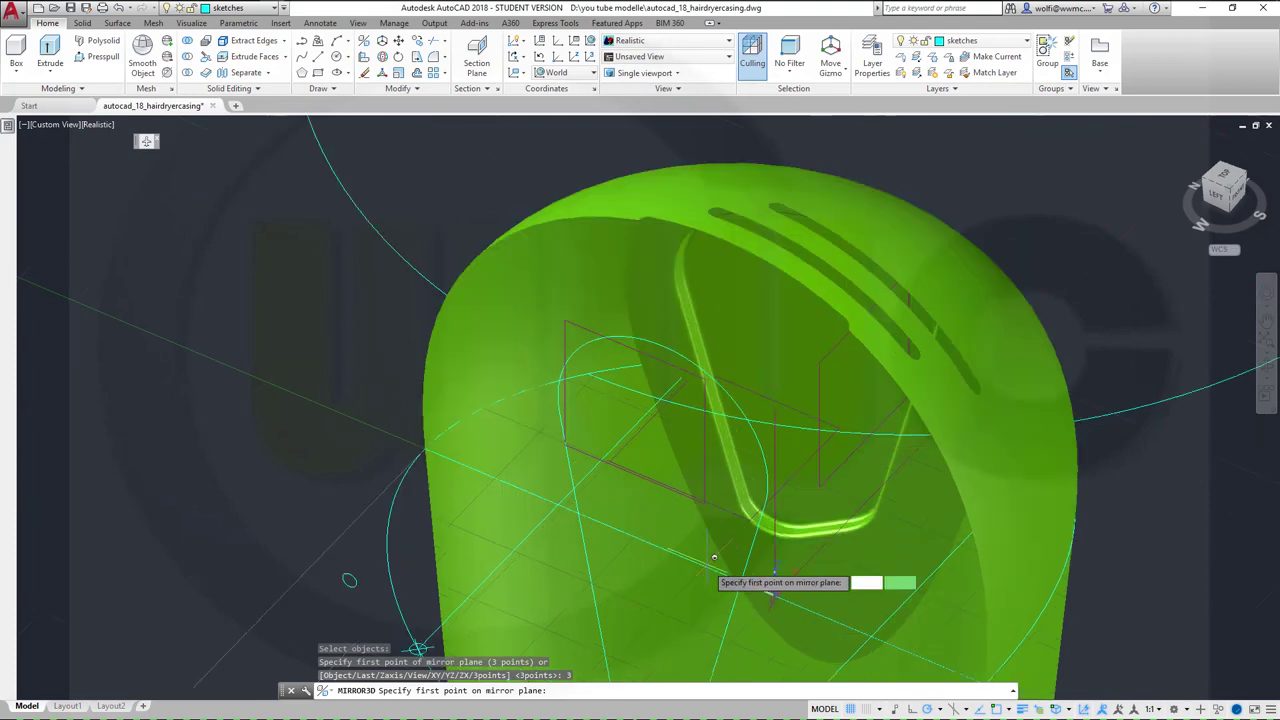
pyautogui.click(571, 313)
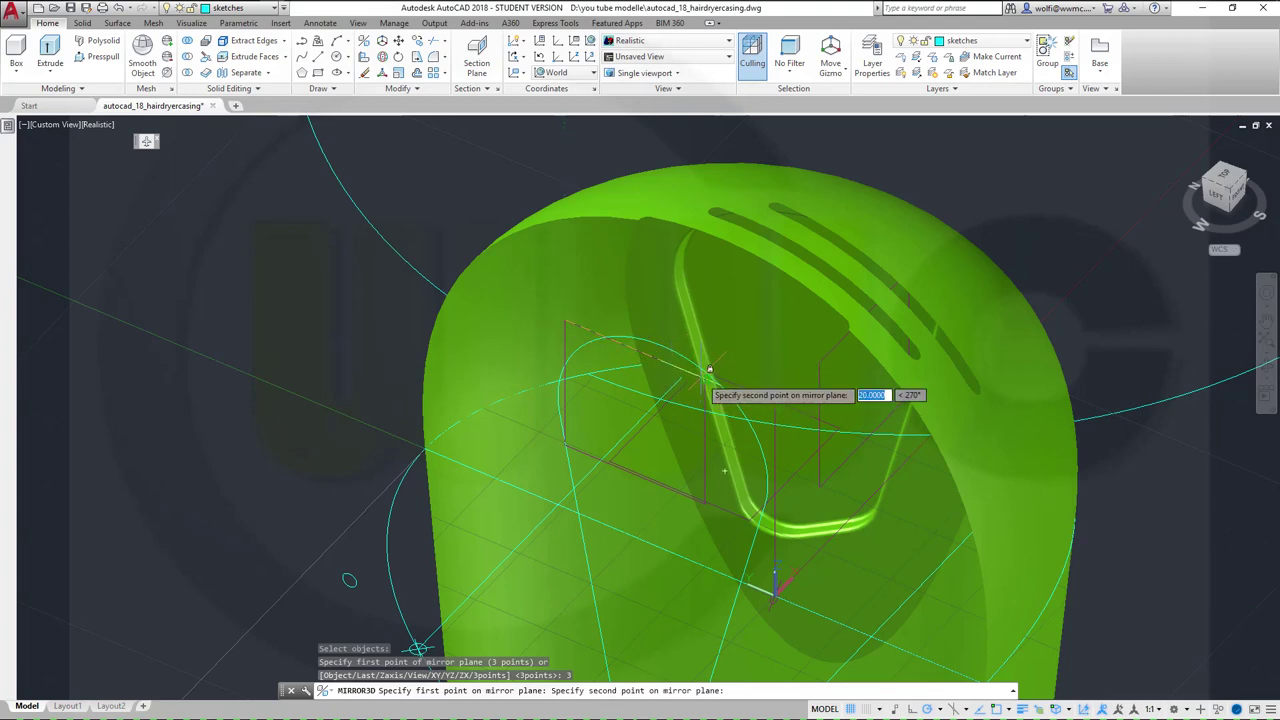
pyautogui.scroll(5, 709, 371)
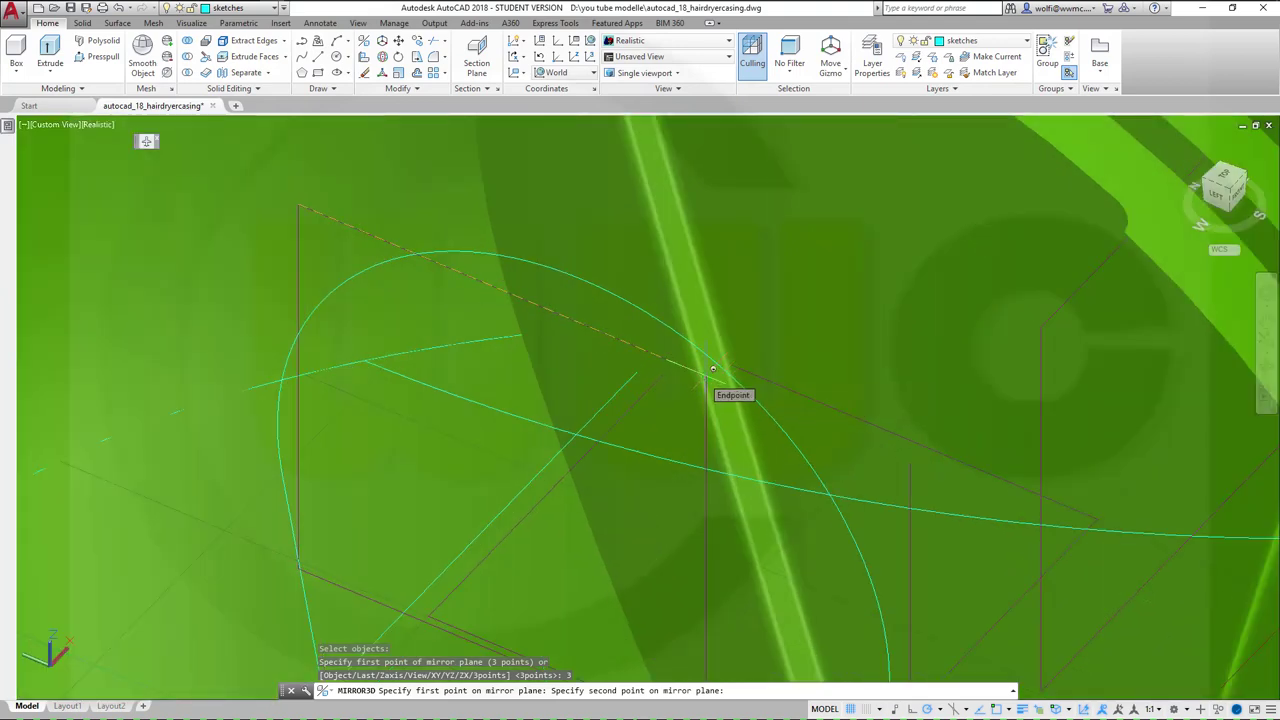
pyautogui.click(706, 378)
pyautogui.moveTo(755, 545); pyautogui.dragTo(752, 320, button='middle')
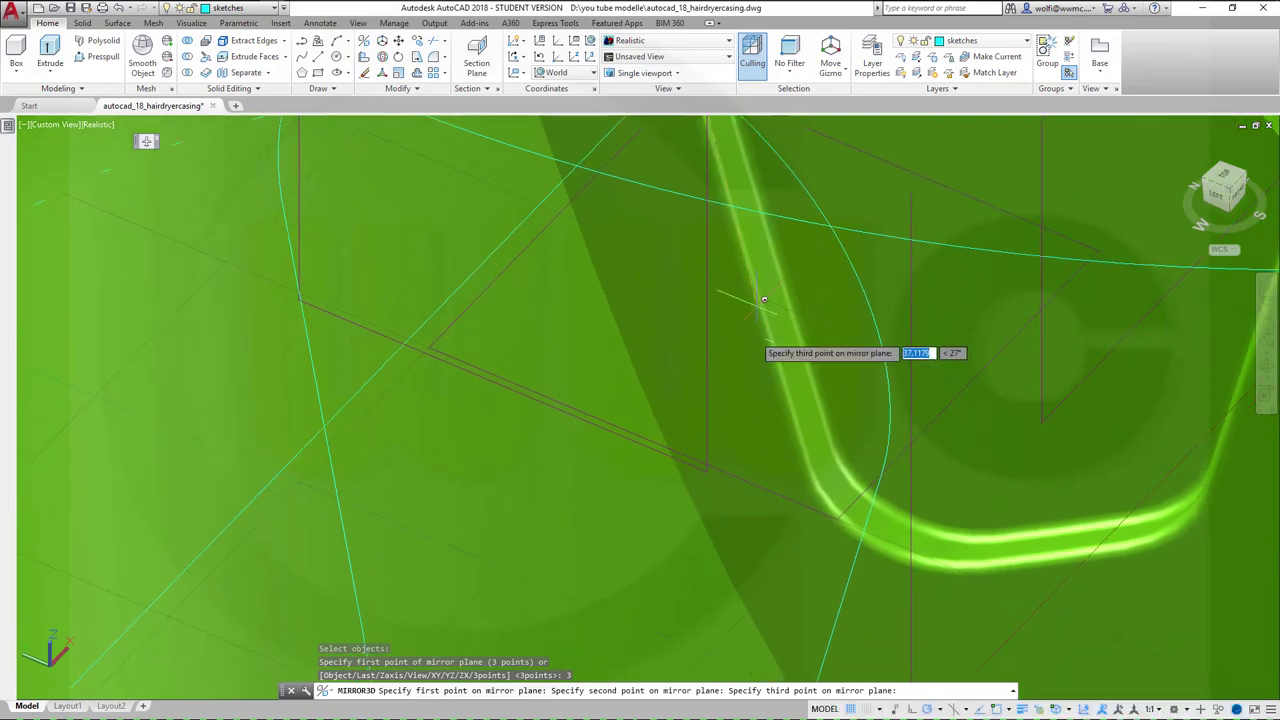
pyautogui.click(714, 467)
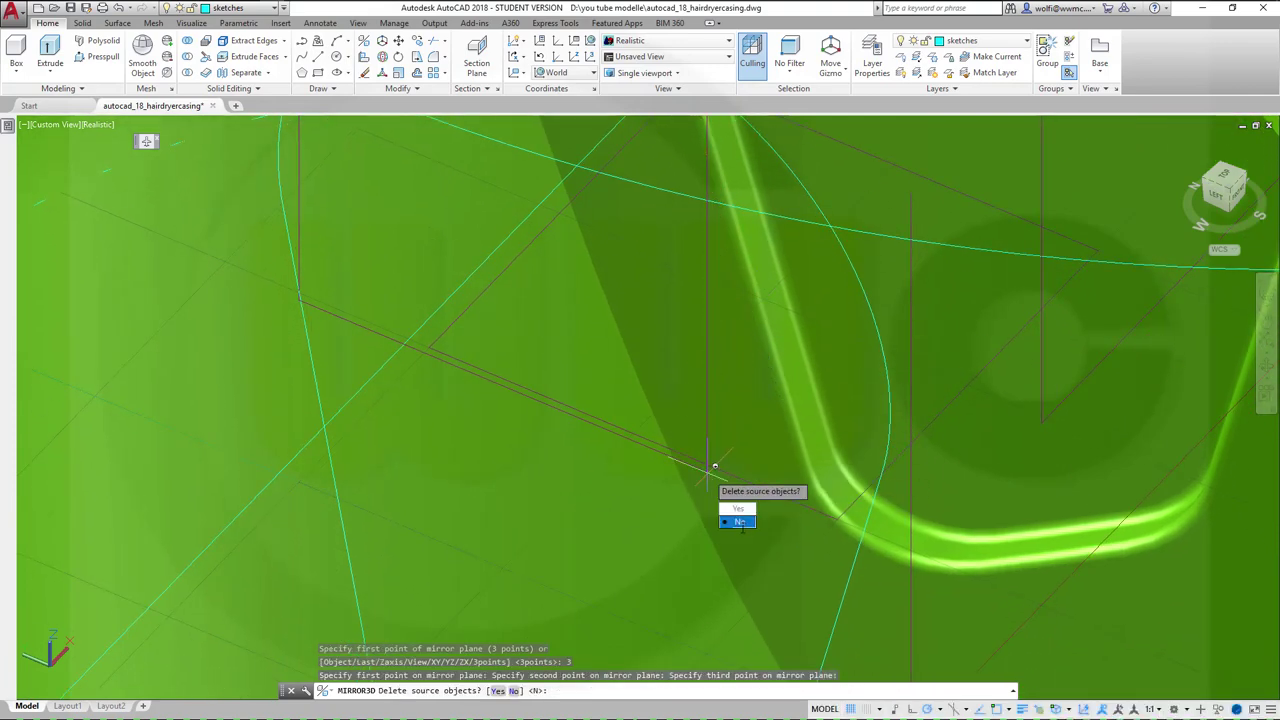
pyautogui.click(740, 522)
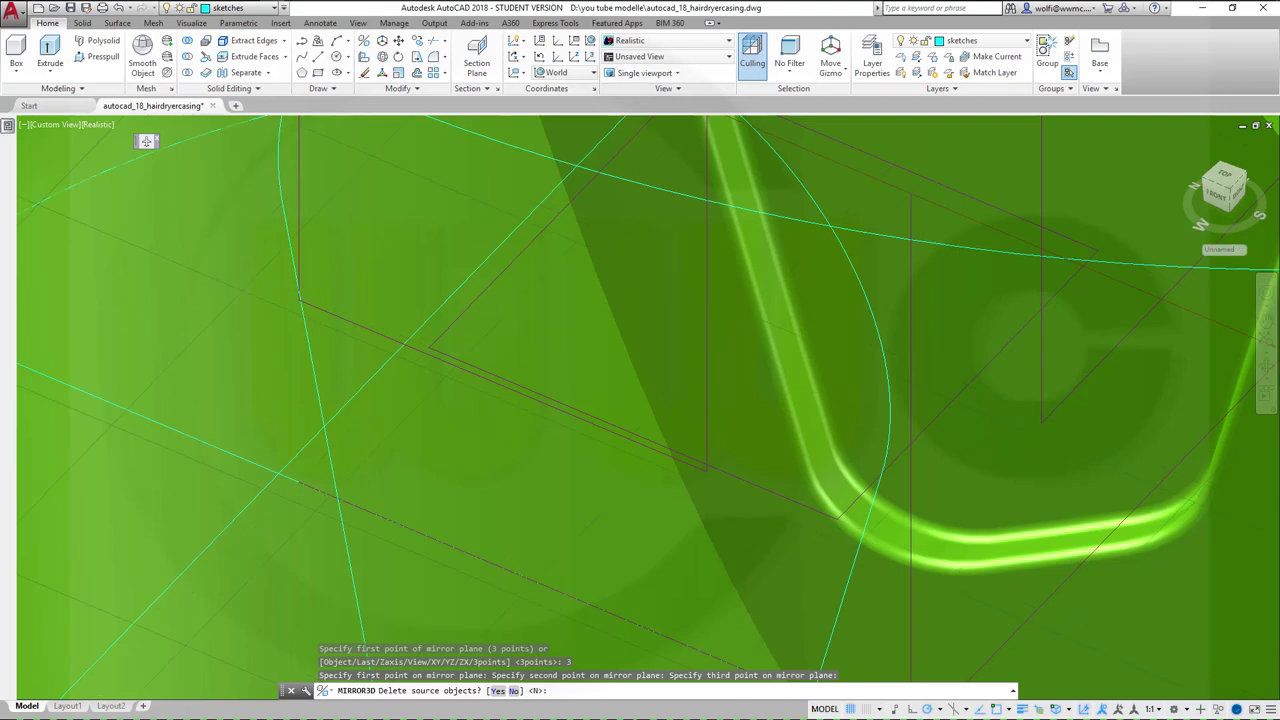
pyautogui.scroll(-10, 788, 466)
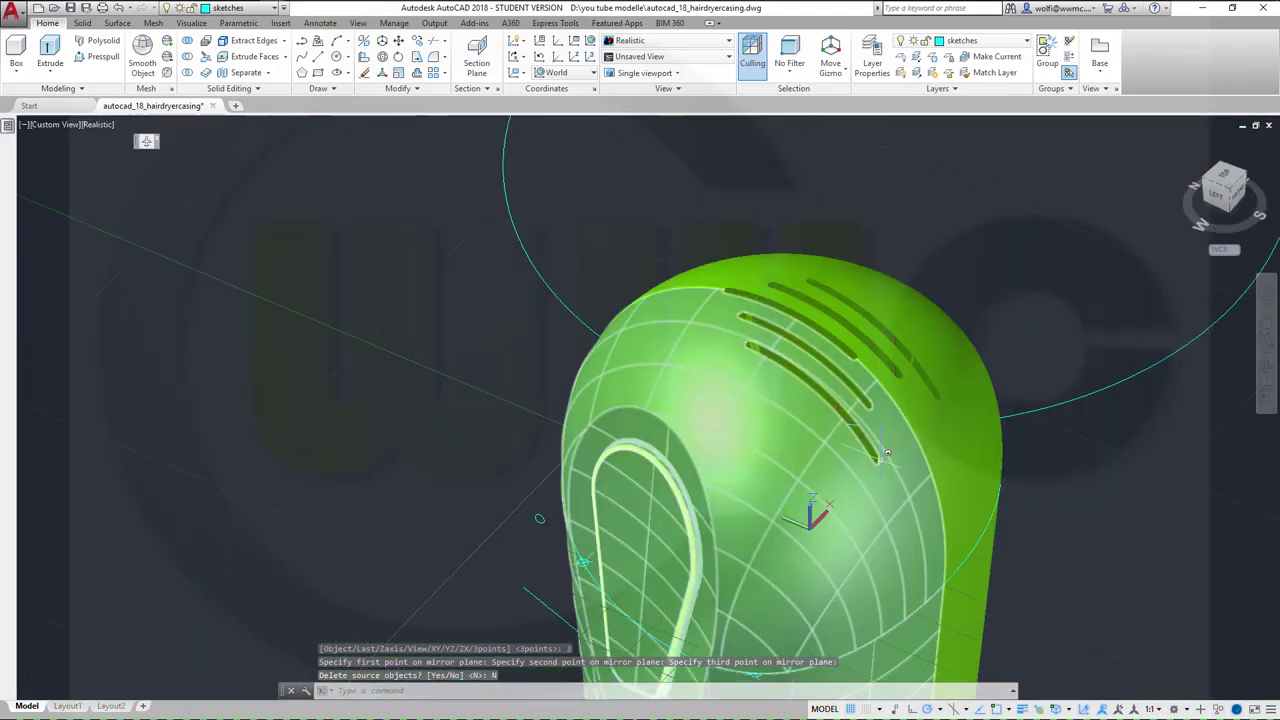
pyautogui.keyDown('shift'); pyautogui.moveTo(886, 453); pyautogui.dragTo(560, 430, button='middle'); pyautogui.keyUp('shift')
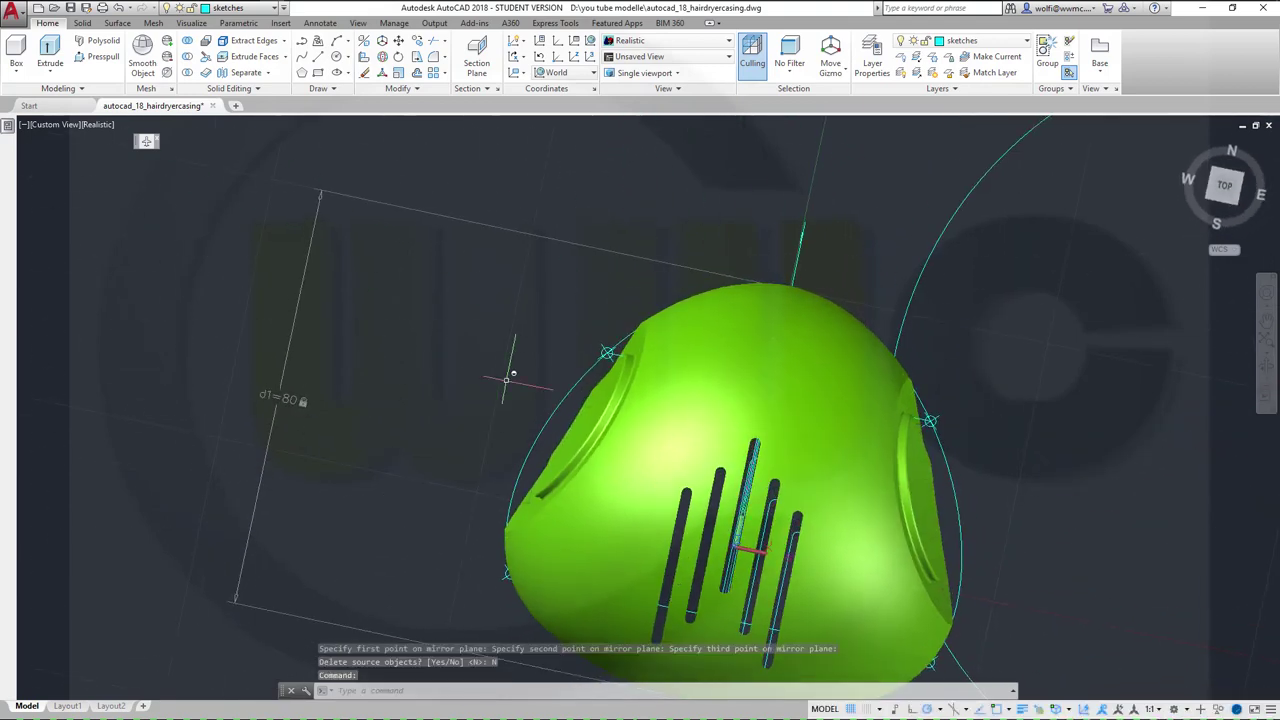
# Step: Union the two mirrored halves of the green hairdryer casing surface into one body
pyautogui.click(186, 42)
pyautogui.click(674, 389)
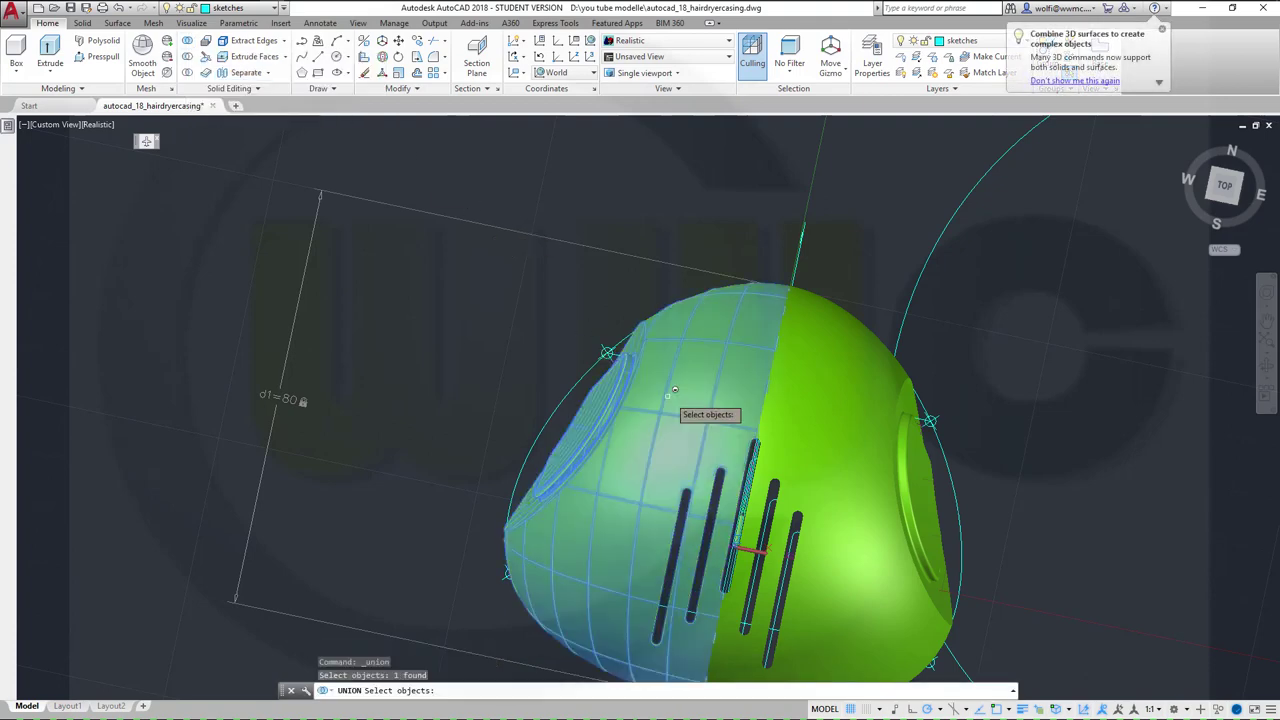
pyautogui.click(830, 400)
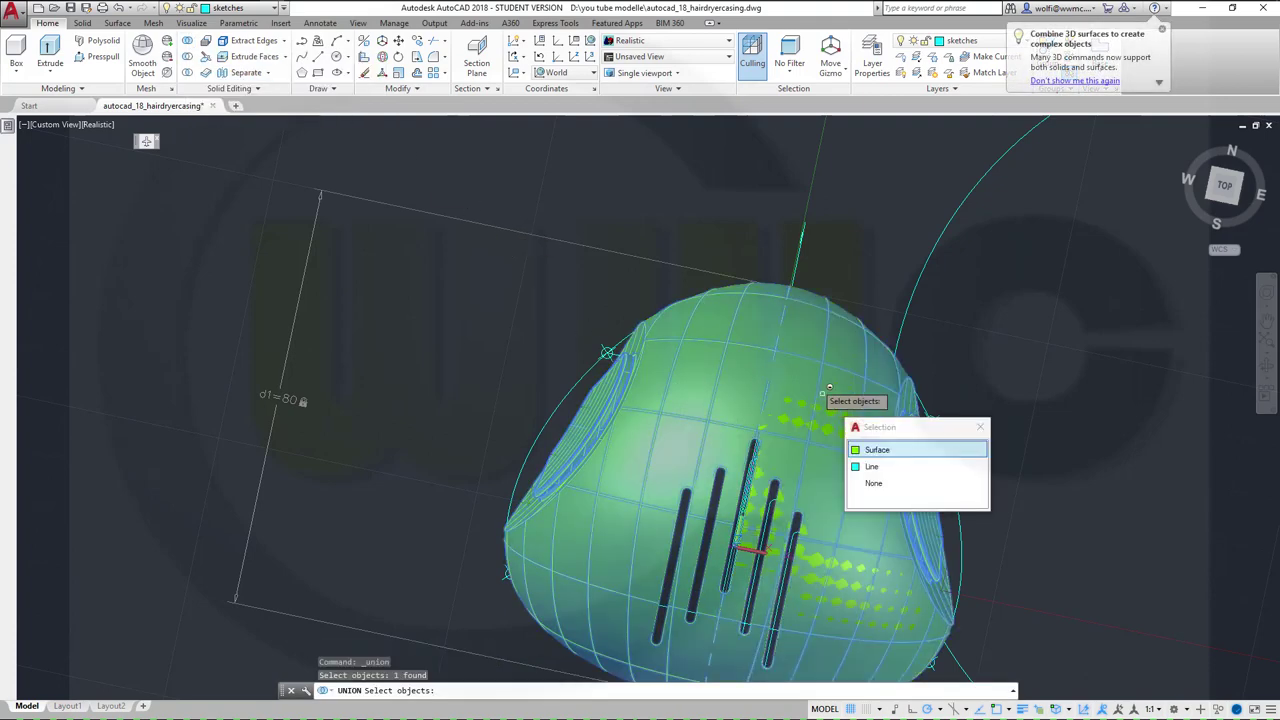
pyautogui.click(877, 450)
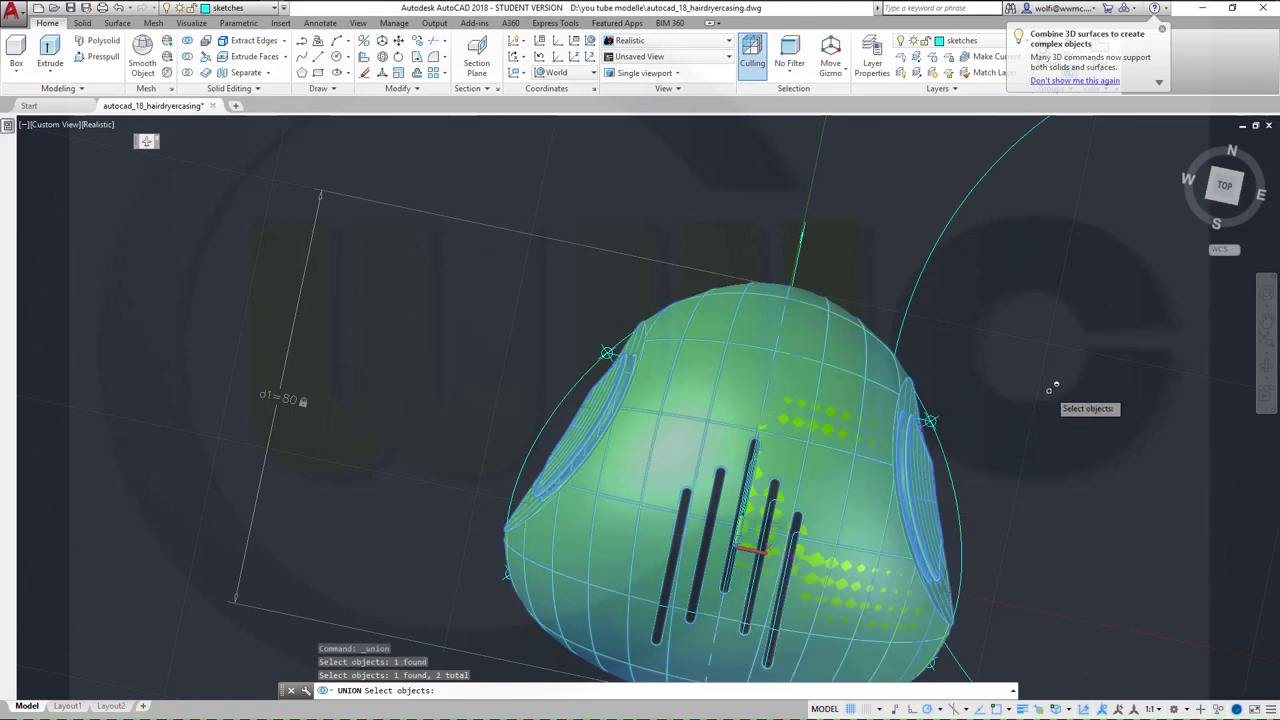
pyautogui.press('Return')
pyautogui.click(640, 356)
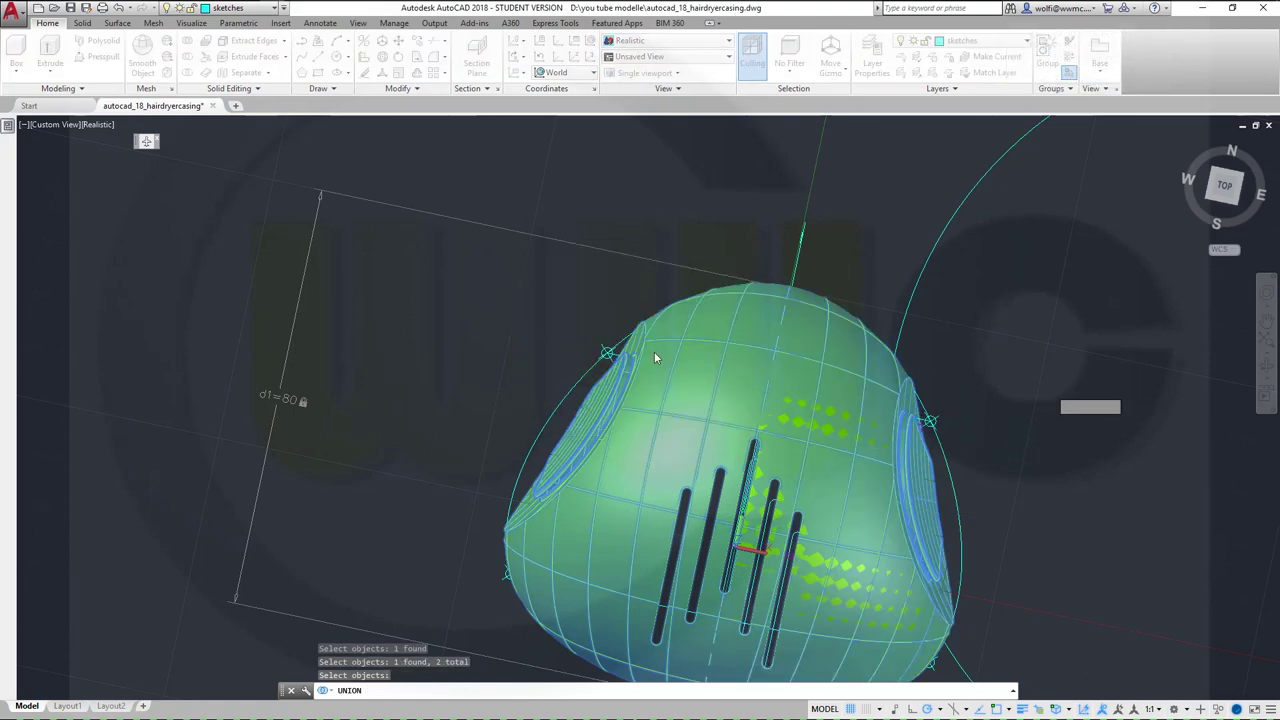
# Step: Make the sketches layer current and turn off the surfaces layer
pyautogui.keyDown('shift'); pyautogui.moveTo(1012, 473); pyautogui.dragTo(843, 430, button='middle'); pyautogui.keyUp('shift')
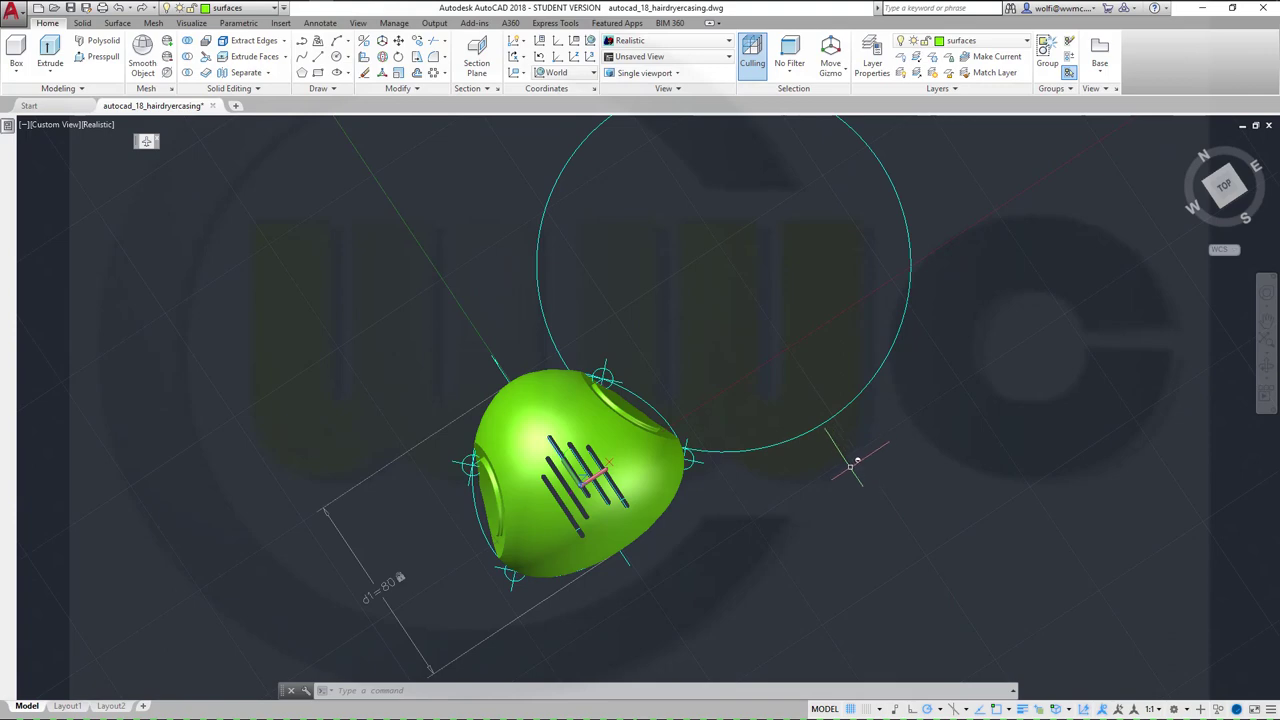
pyautogui.moveTo(766, 541); pyautogui.dragTo(714, 486, button='middle')
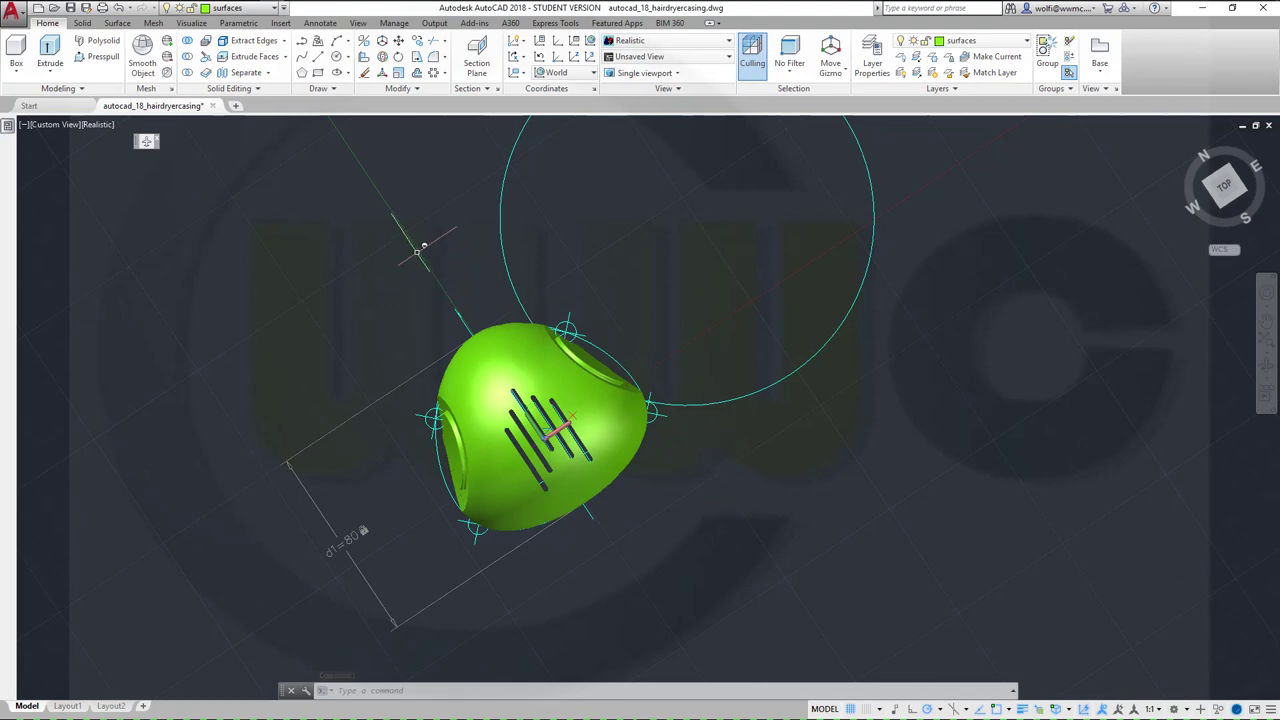
pyautogui.click(275, 9)
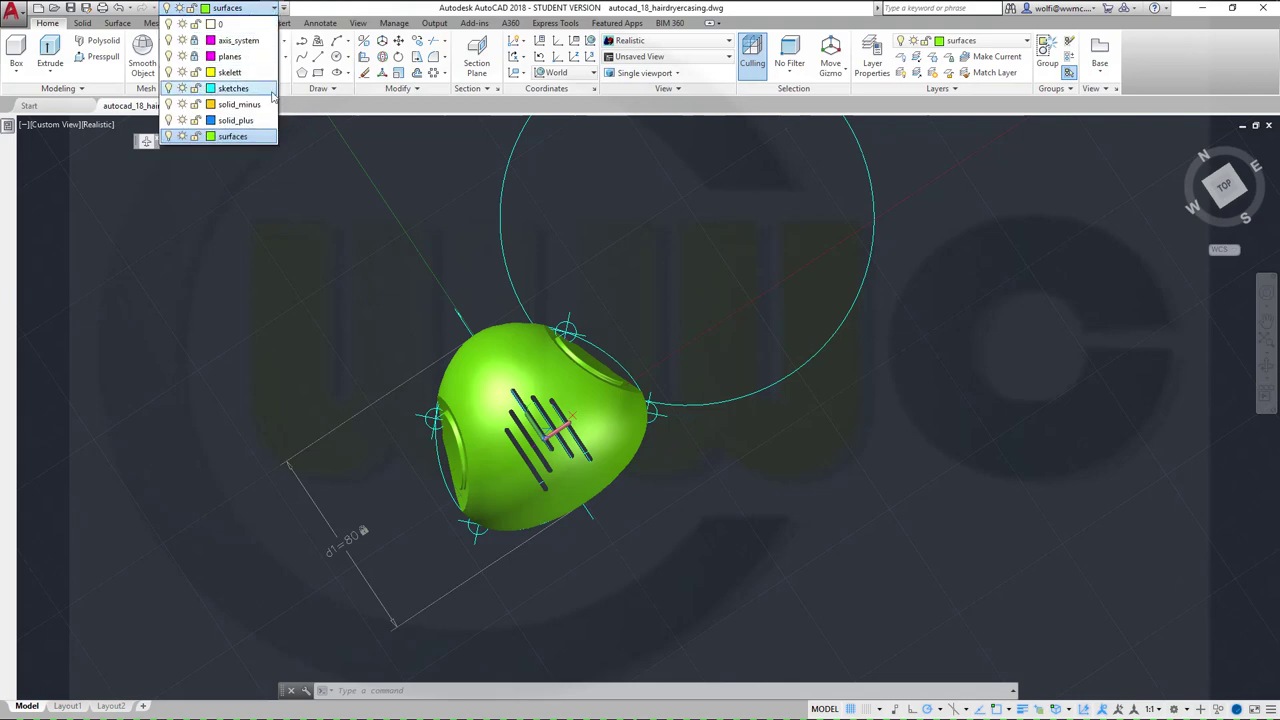
pyautogui.click(233, 88)
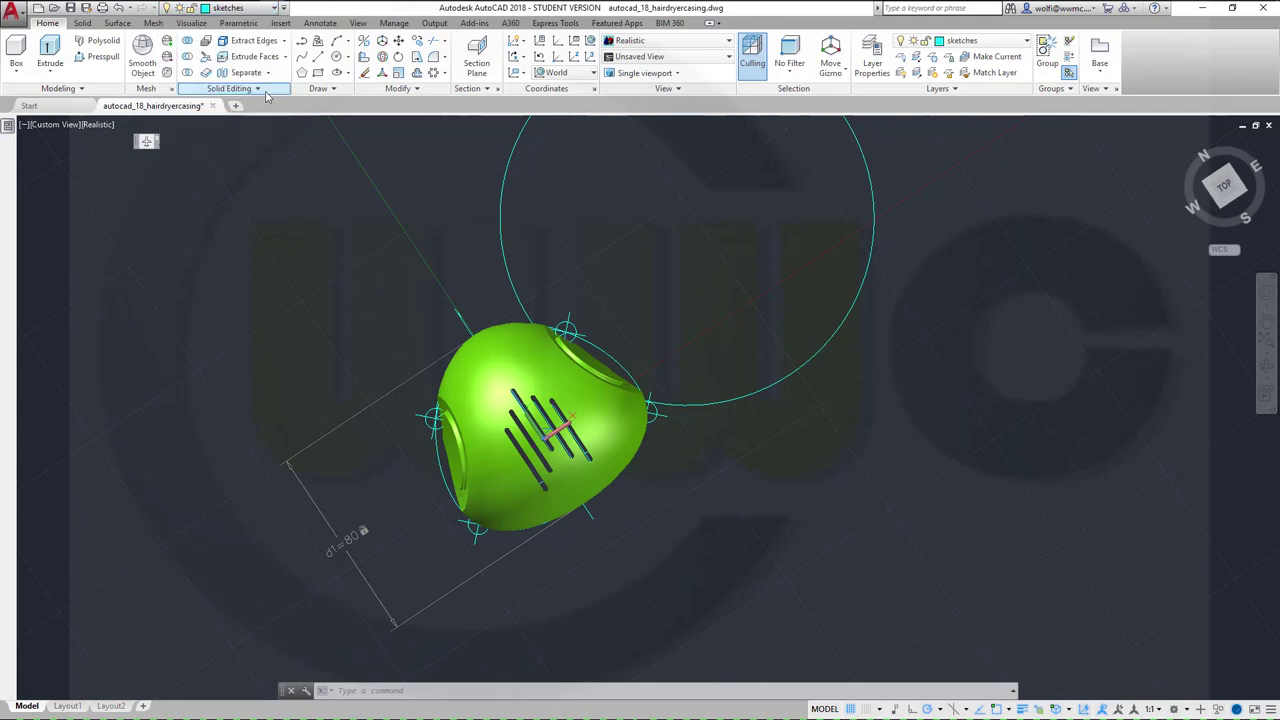
pyautogui.click(275, 9)
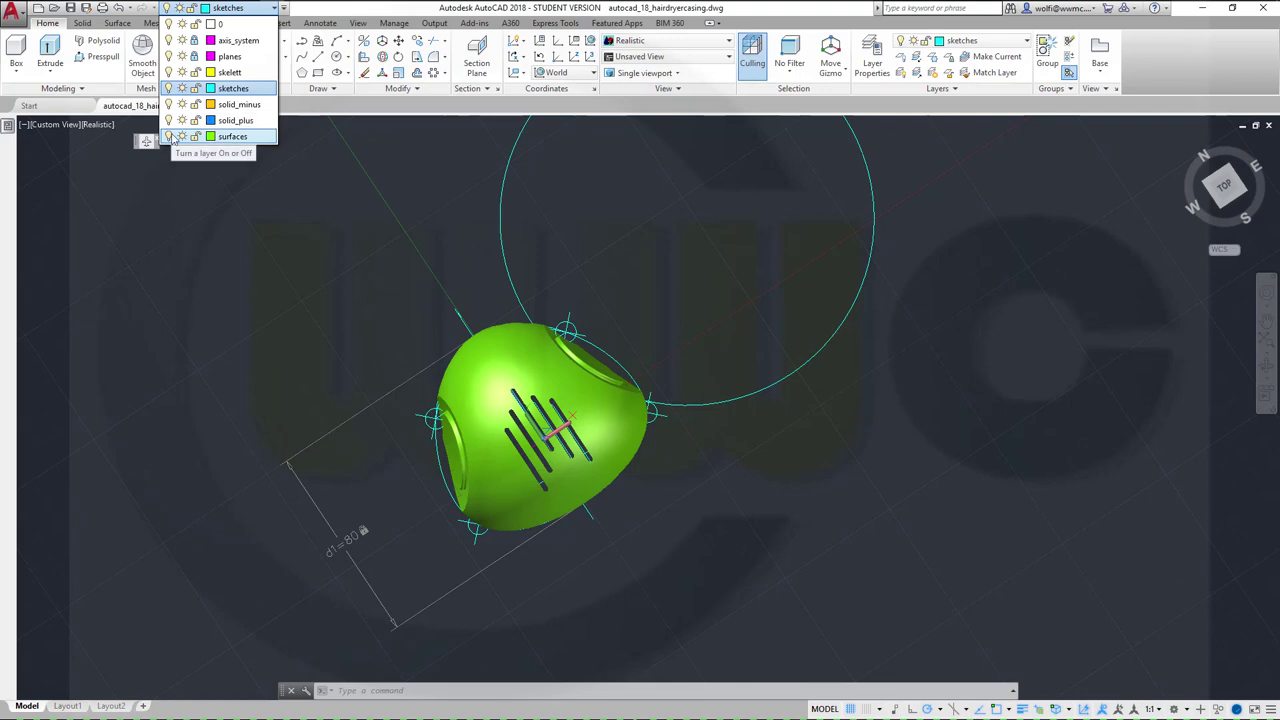
pyautogui.click(168, 136)
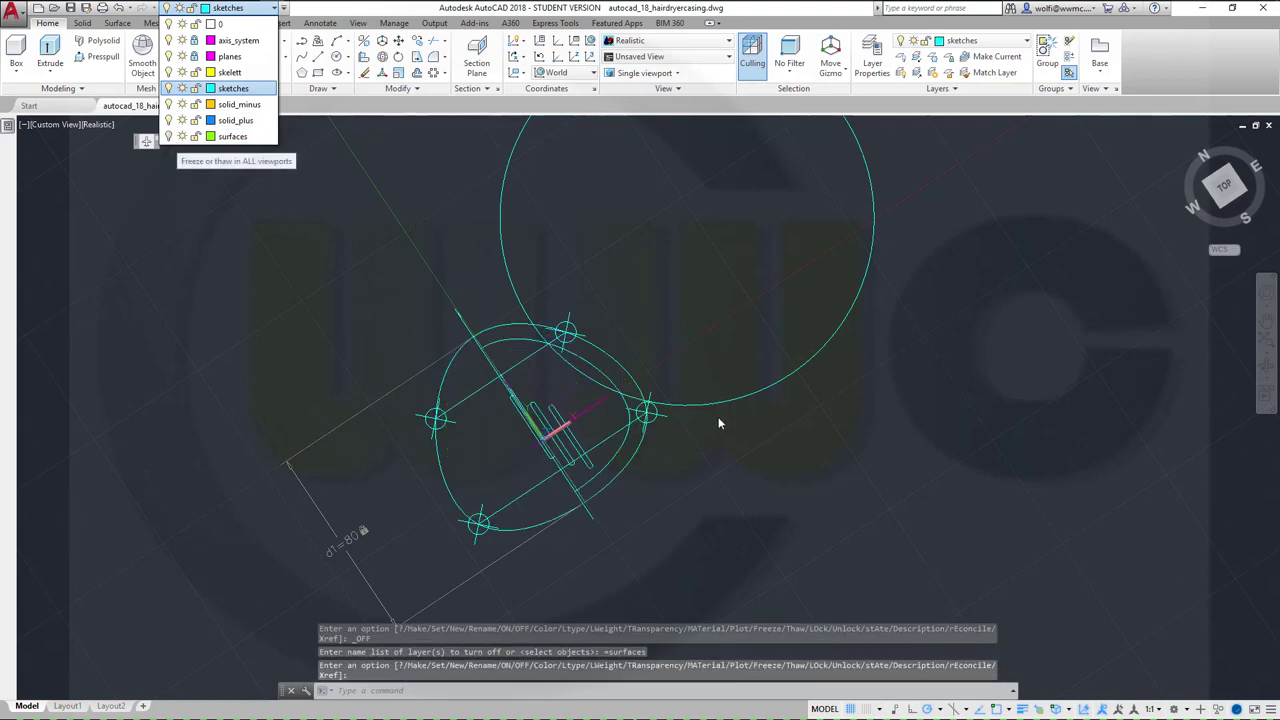
# Step: Rotate the UCS 90° around its X axis
pyautogui.moveTo(718, 423)
pyautogui.keyDown('shift'); pyautogui.mouseDown(button='middle')
pyautogui.moveTo(586, 449)
pyautogui.moveTo(562, 481)
pyautogui.moveTo(570, 502)
pyautogui.moveTo(530, 467)
pyautogui.mouseUp(button='middle'); pyautogui.keyUp('shift')
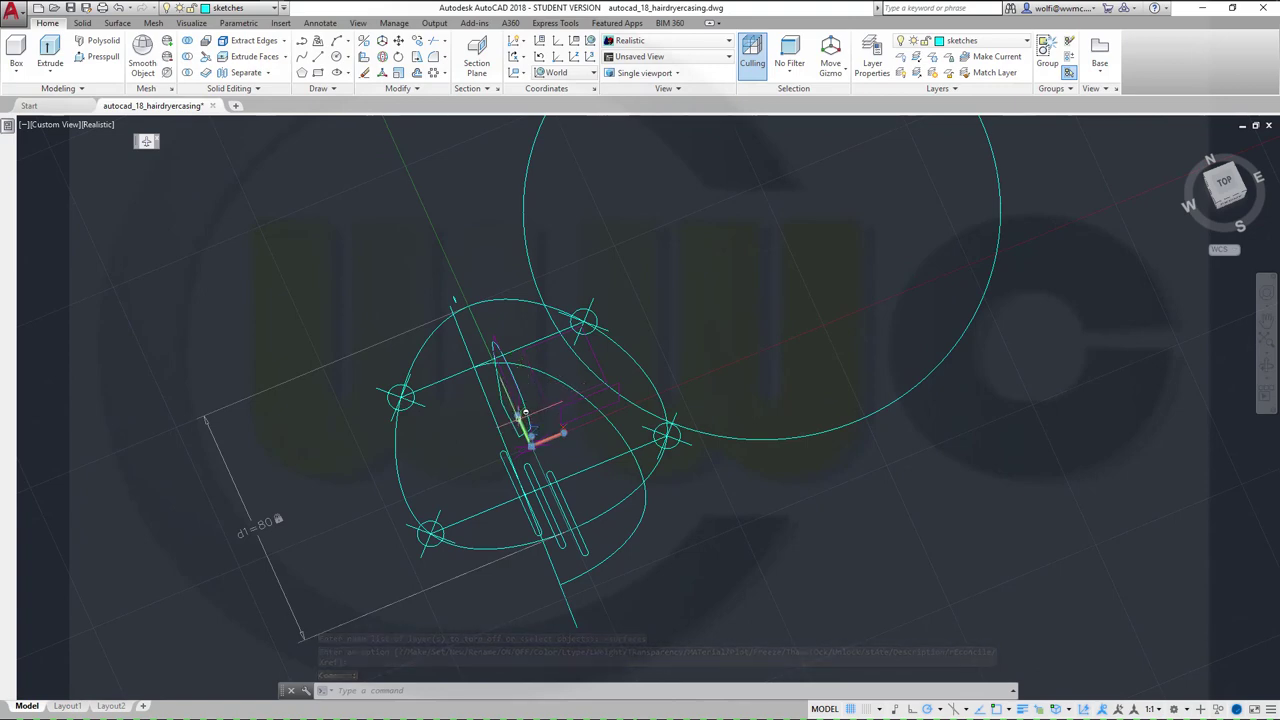
pyautogui.moveTo(523, 408)
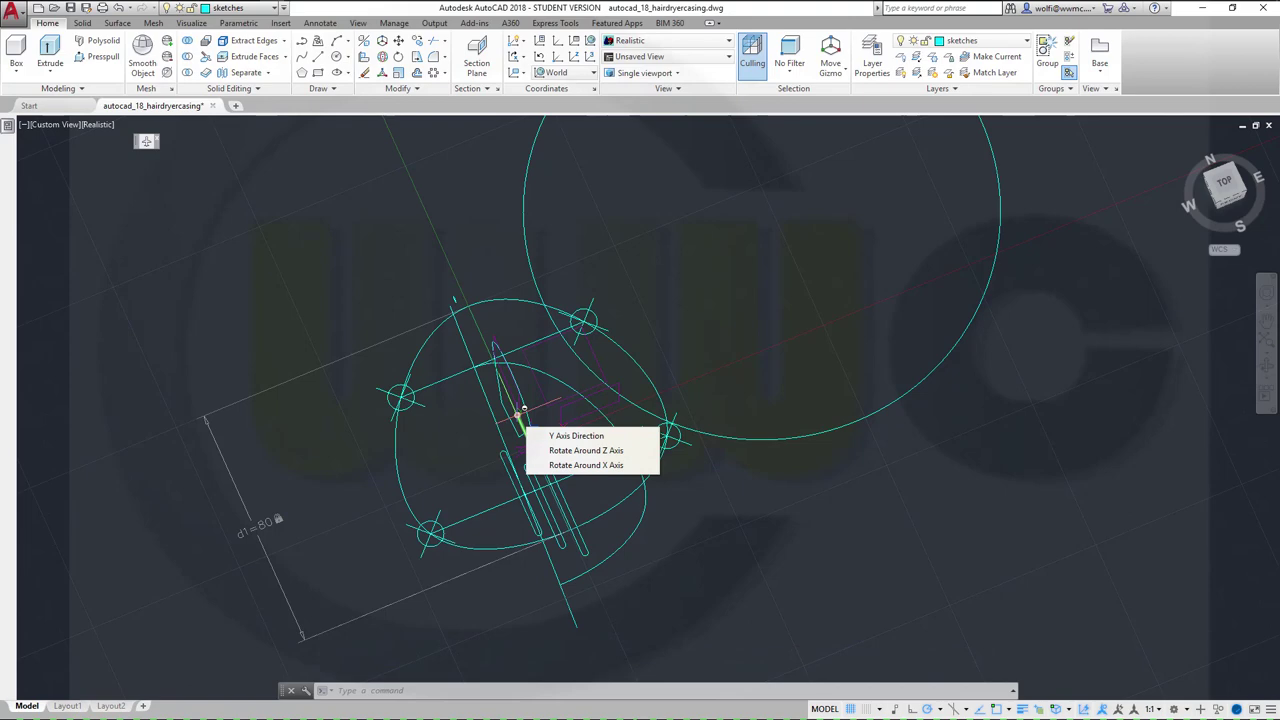
pyautogui.click(586, 464)
pyautogui.press('Return')
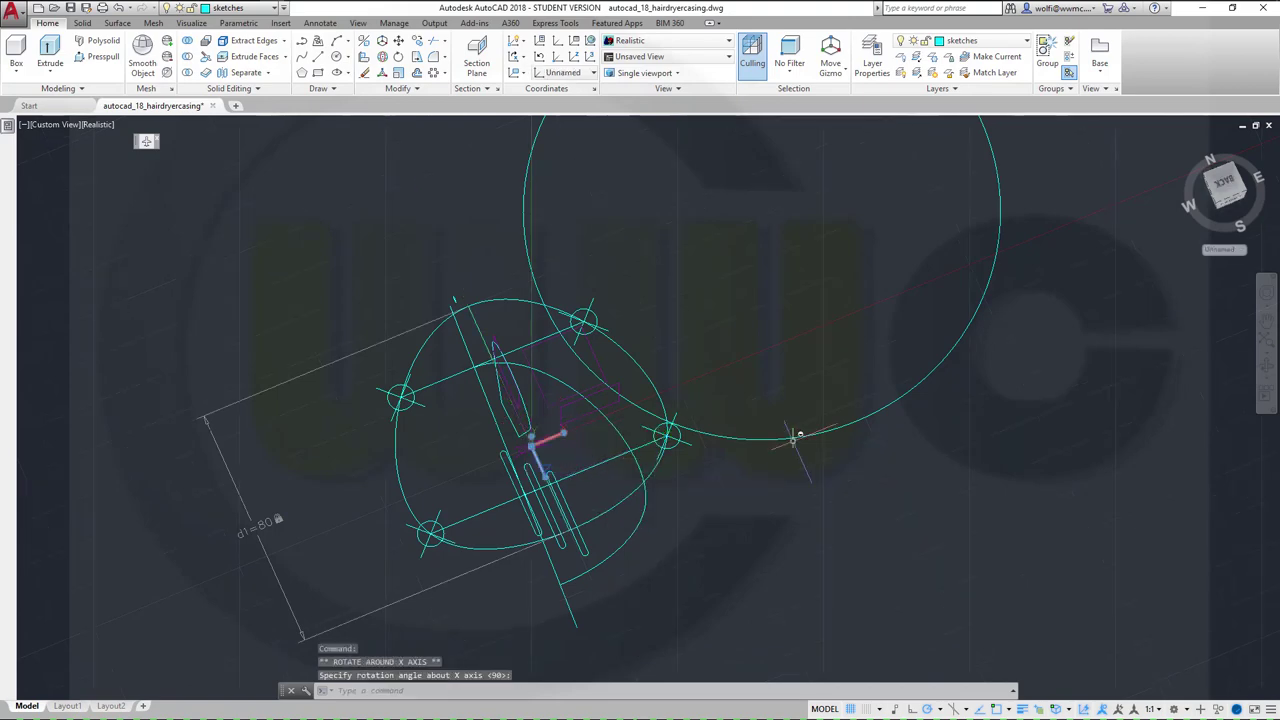
pyautogui.moveTo(1183, 213); pyautogui.dragTo(1122, 307)
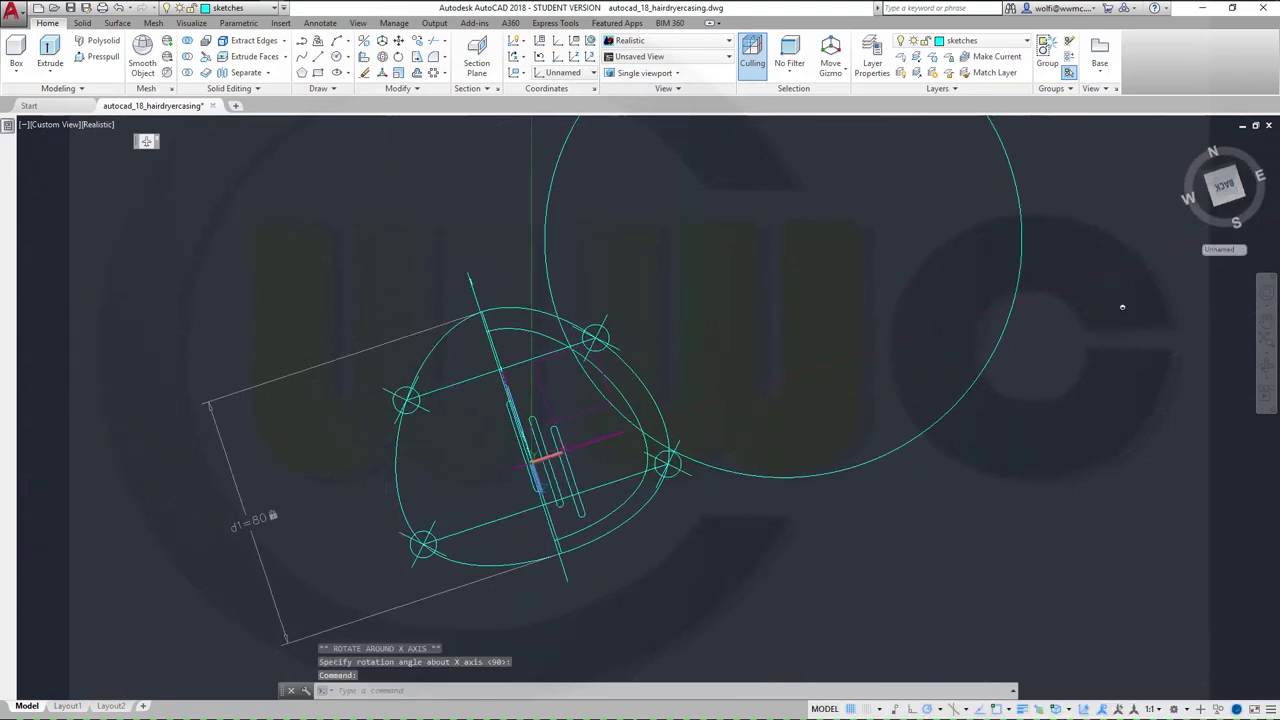
# Step: Switch to the preset Top view and rotate the UCS 90° around its X axis from there
pyautogui.click(69, 126)
pyautogui.click(100, 160)
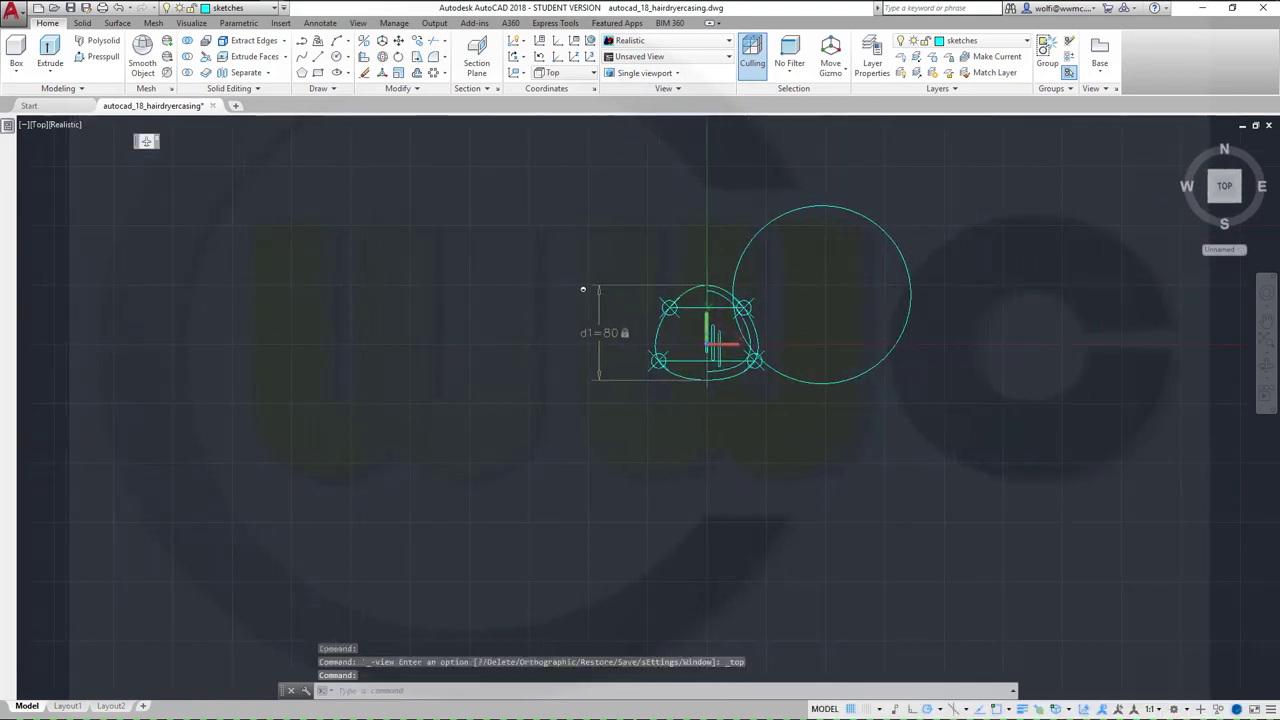
pyautogui.scroll(5, 768, 340)
pyautogui.scroll(2, 700, 330)
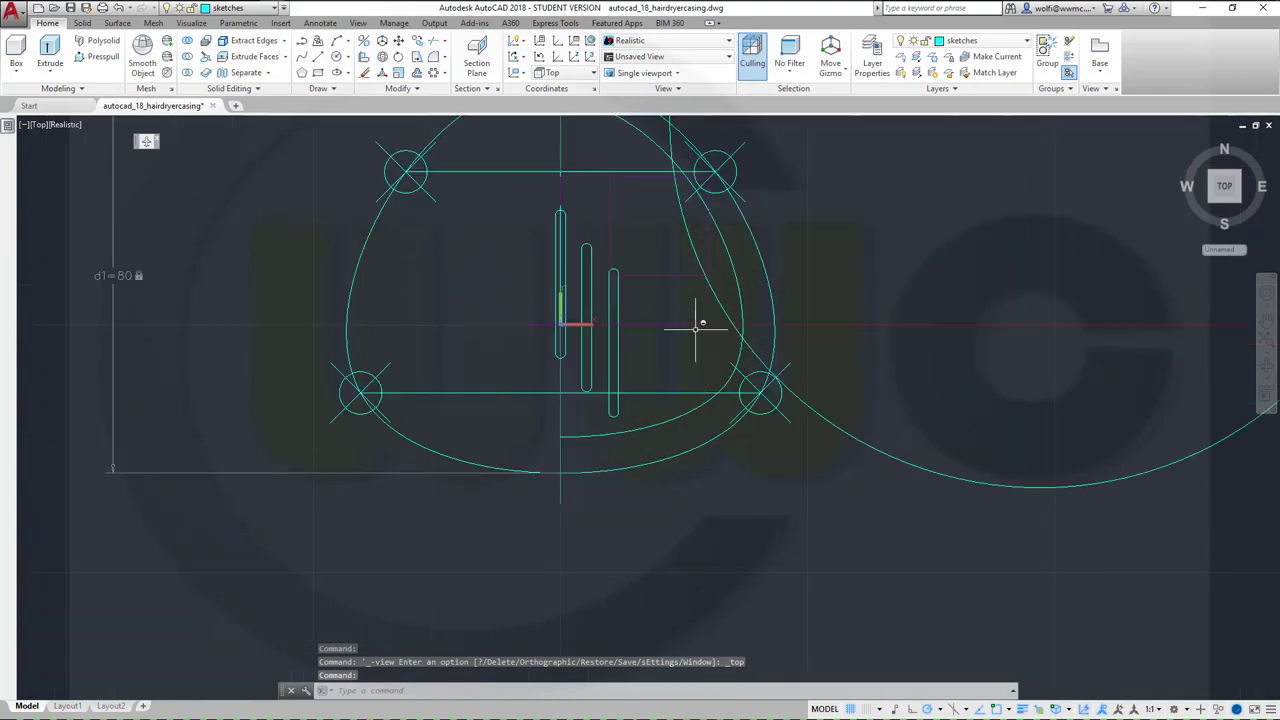
pyautogui.scroll(2, 540, 328)
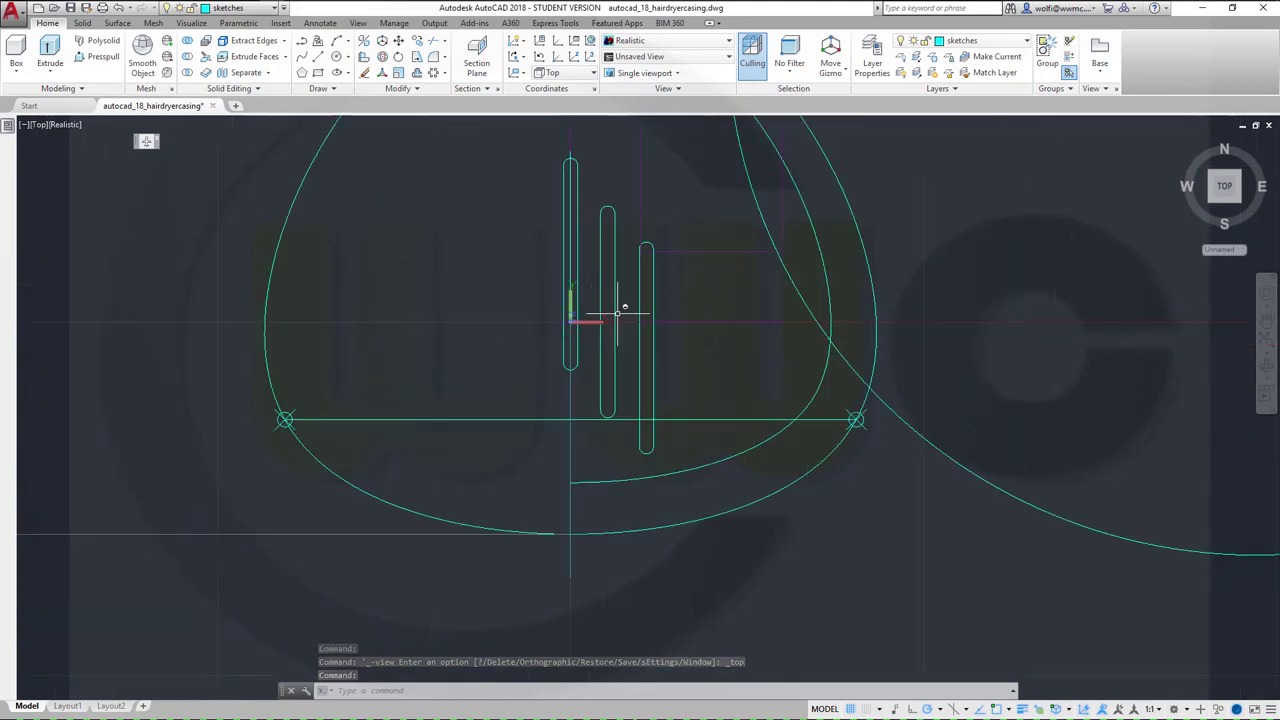
pyautogui.click(573, 297)
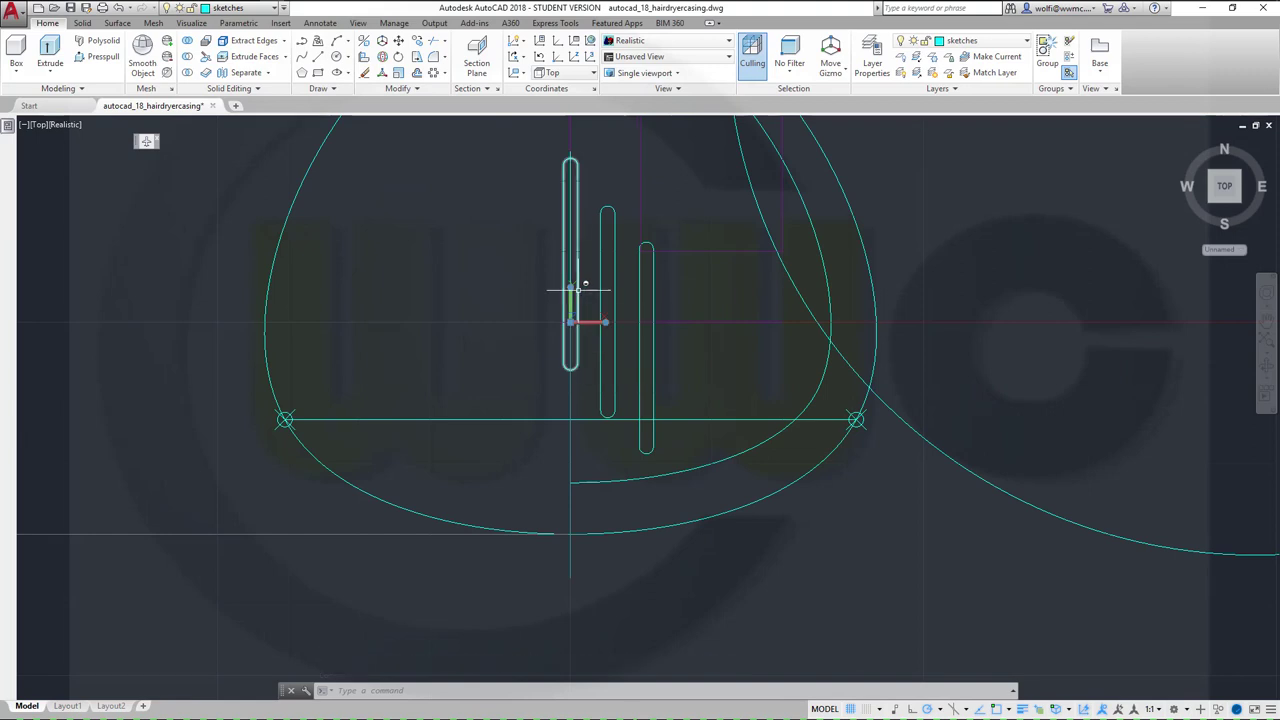
pyautogui.click(572, 287)
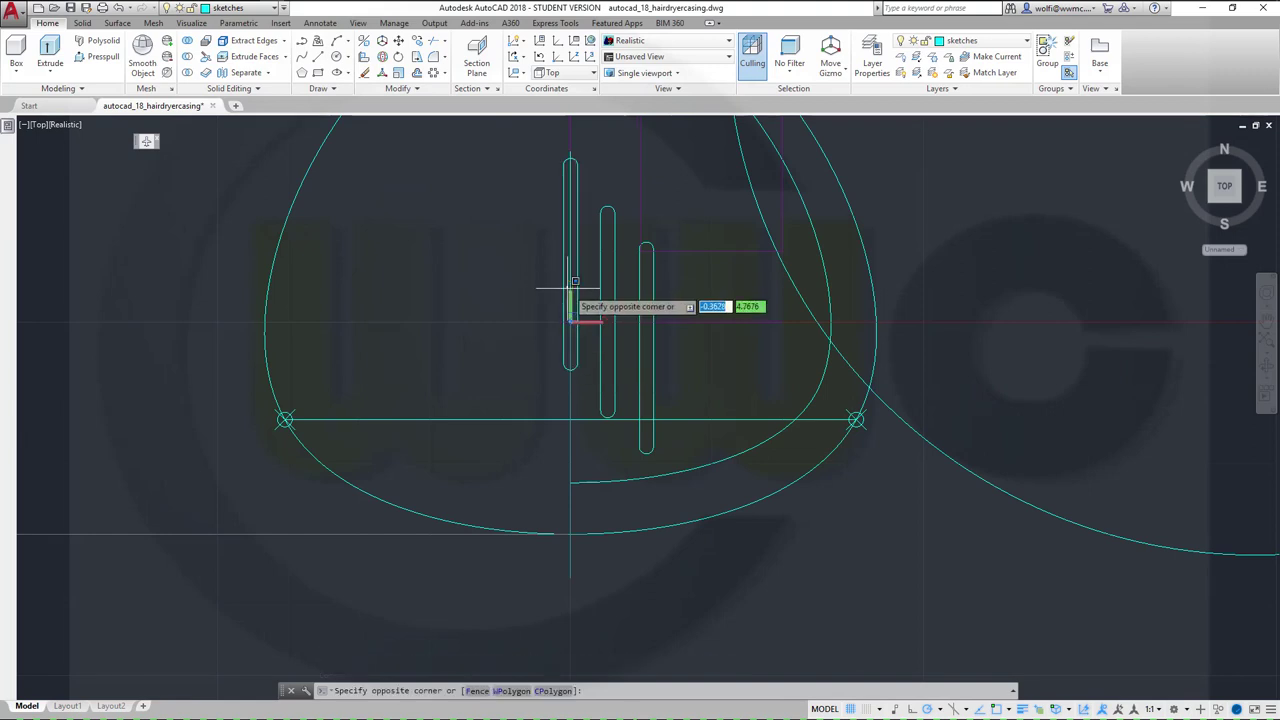
pyautogui.press('Escape')
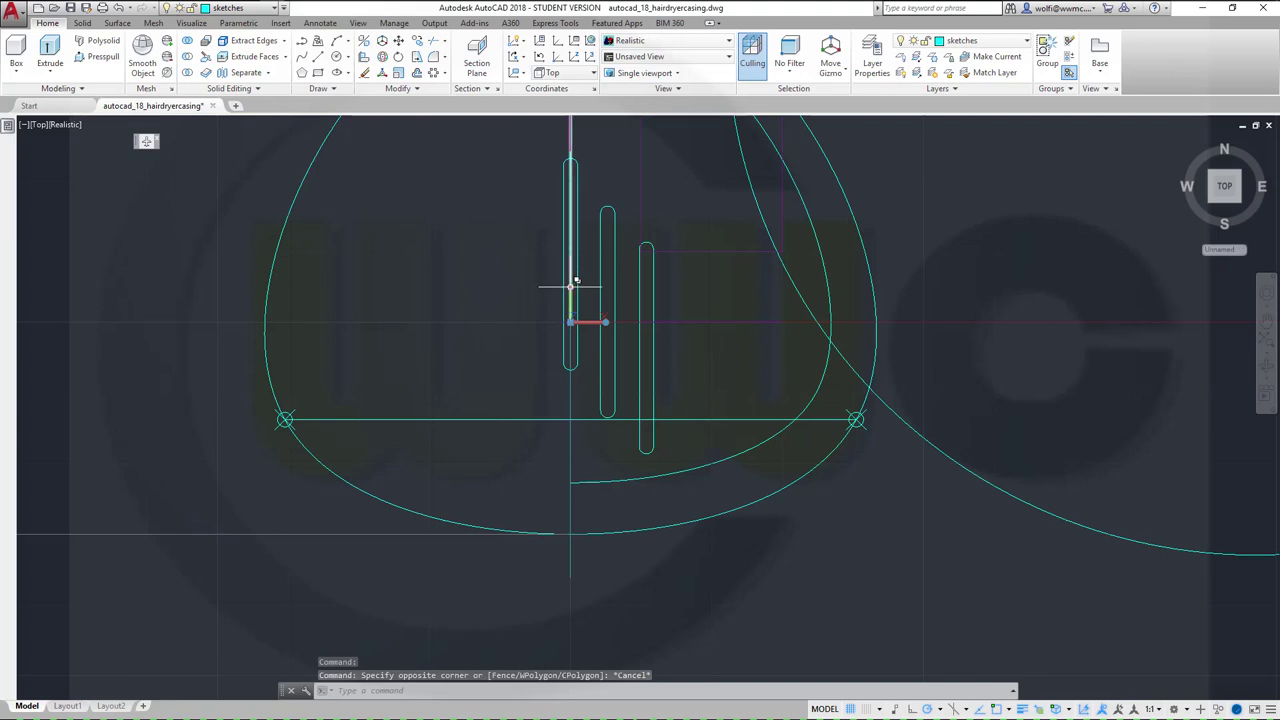
pyautogui.moveTo(572, 287)
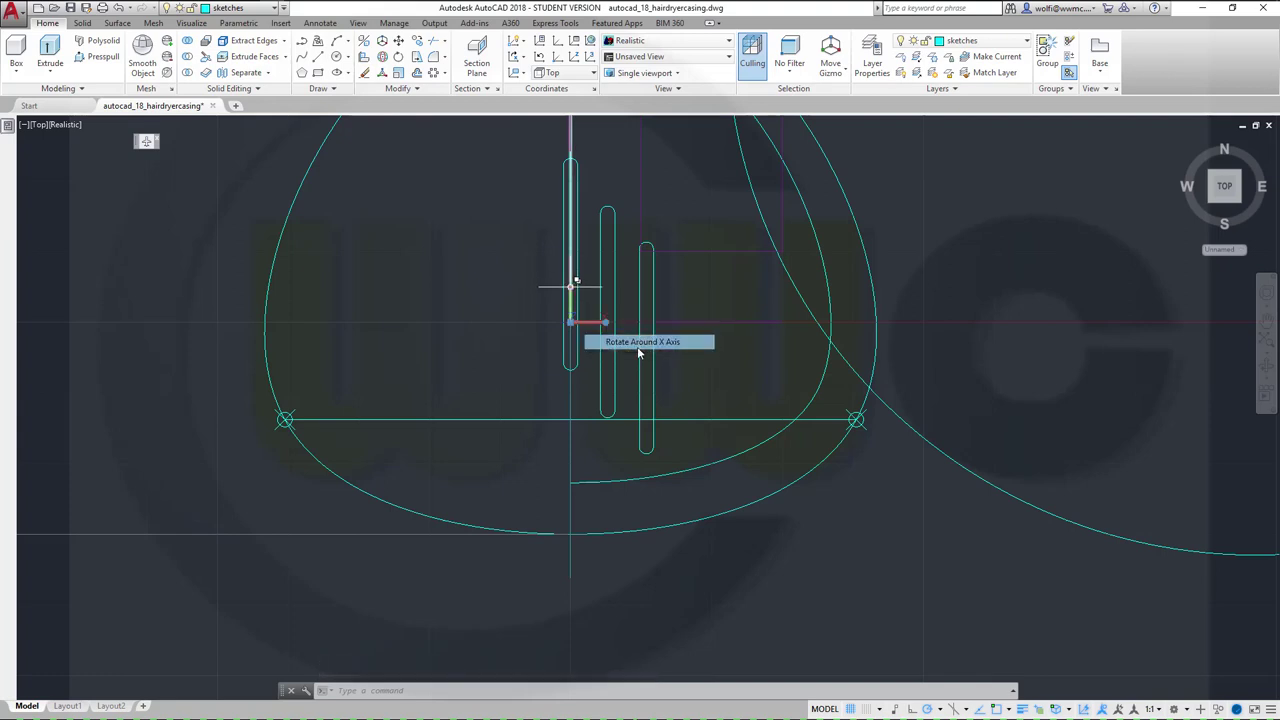
pyautogui.click(640, 343)
pyautogui.press('Return')
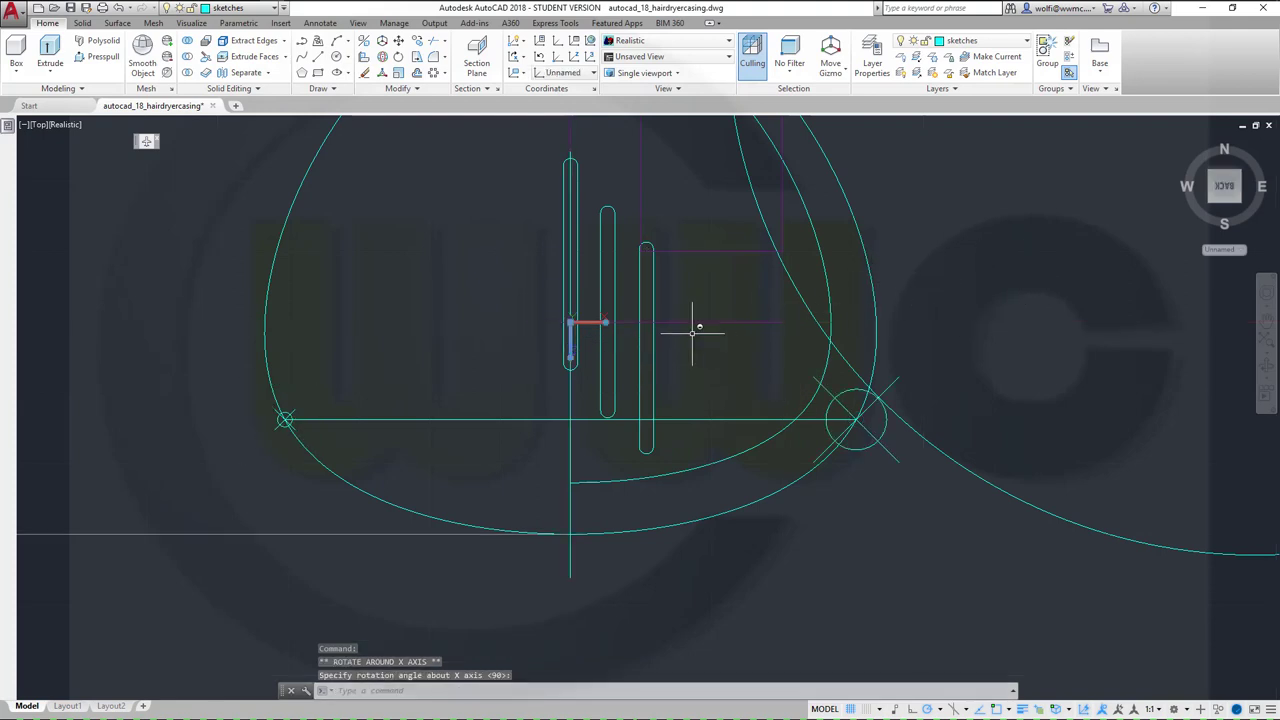
# Step: Orient the view to the straight Back view, facing the XY plane of the rotated UCS
pyautogui.moveTo(692, 330)
pyautogui.keyDown('shift'); pyautogui.mouseDown(button='middle')
pyautogui.moveTo(603, 349)
pyautogui.moveTo(609, 443)
pyautogui.moveTo(550, 376)
pyautogui.mouseUp(button='middle'); pyautogui.keyUp('shift')
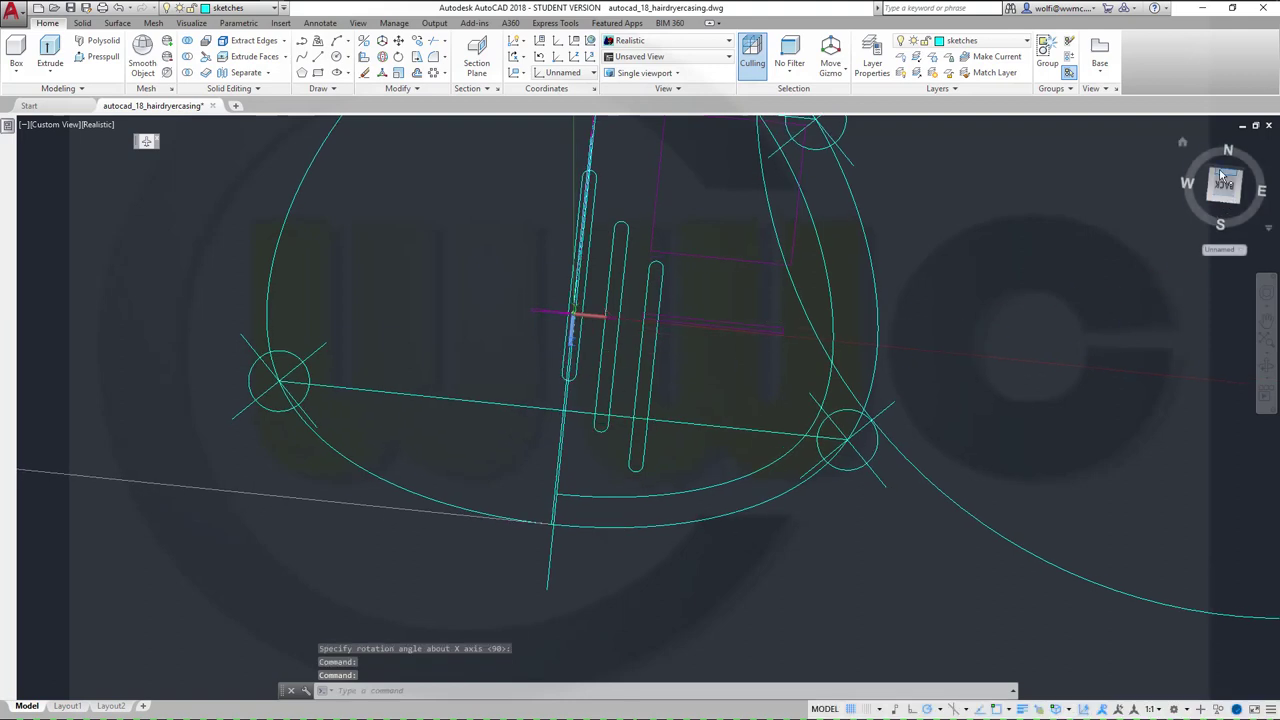
pyautogui.moveTo(1201, 212)
pyautogui.mouseDown()
pyautogui.moveTo(1180, 274)
pyautogui.moveTo(1195, 240)
pyautogui.mouseUp()
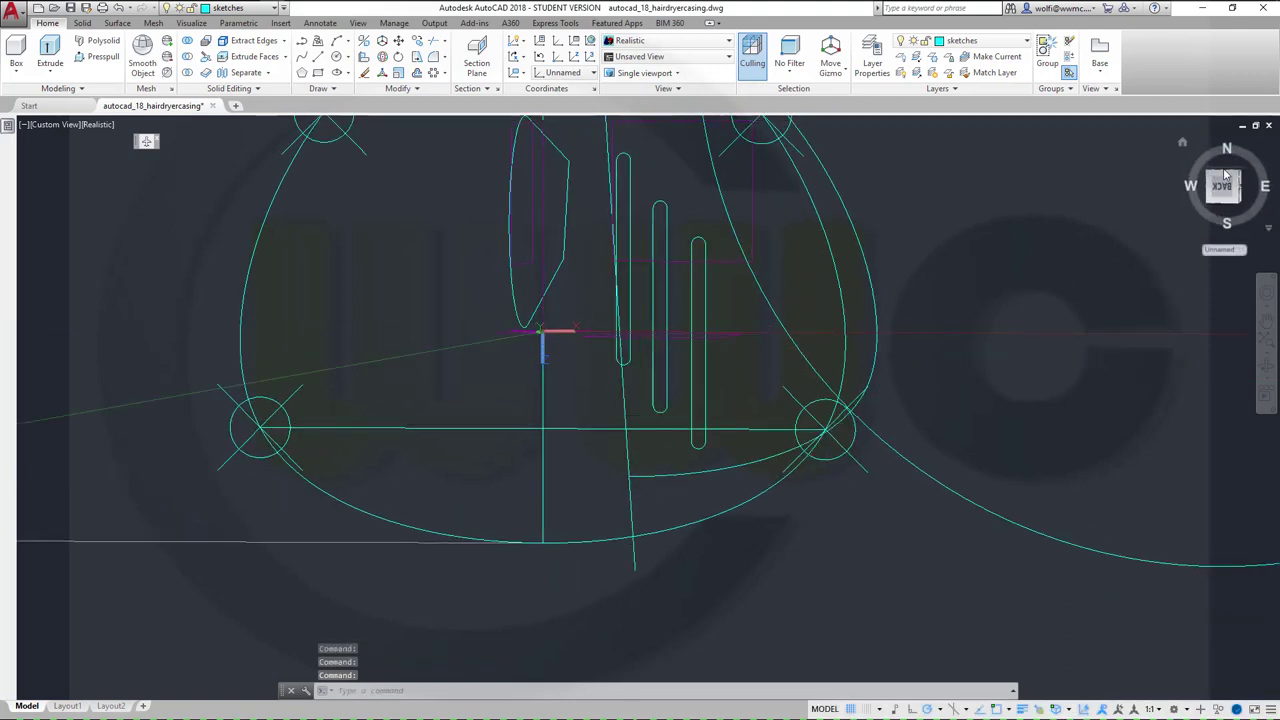
pyautogui.moveTo(1225, 180); pyautogui.dragTo(1211, 259)
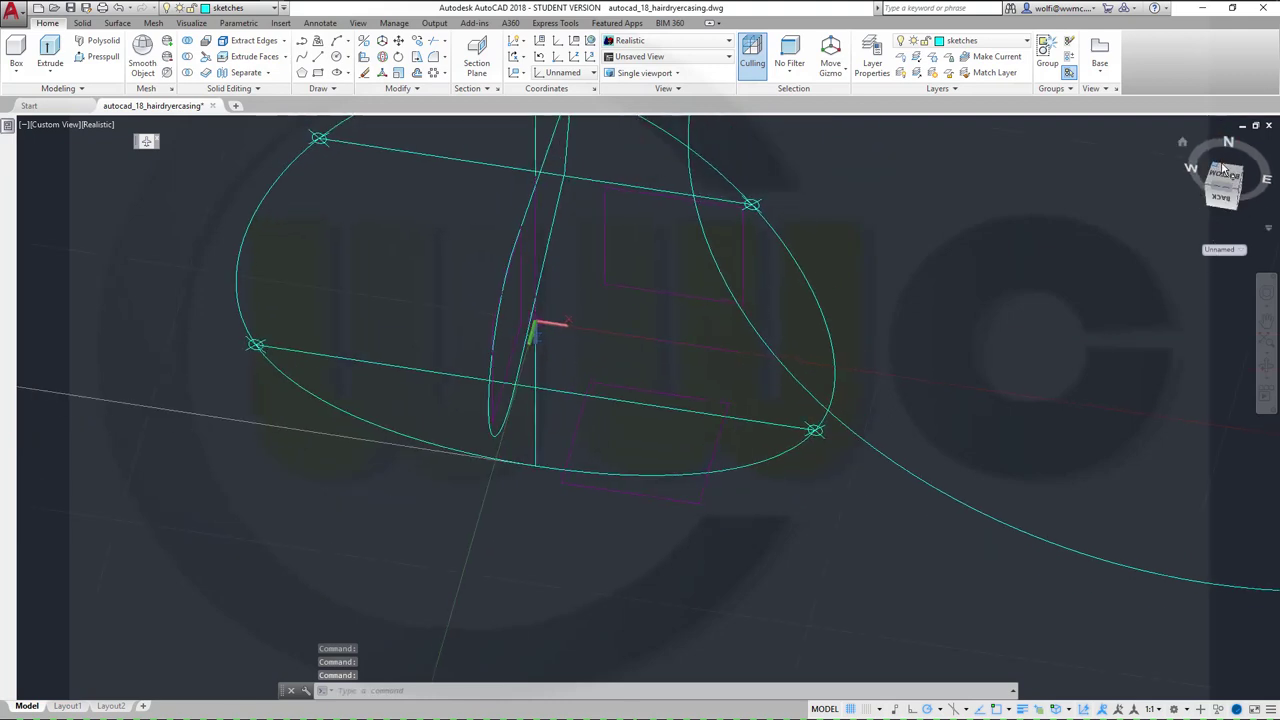
pyautogui.click(1220, 182)
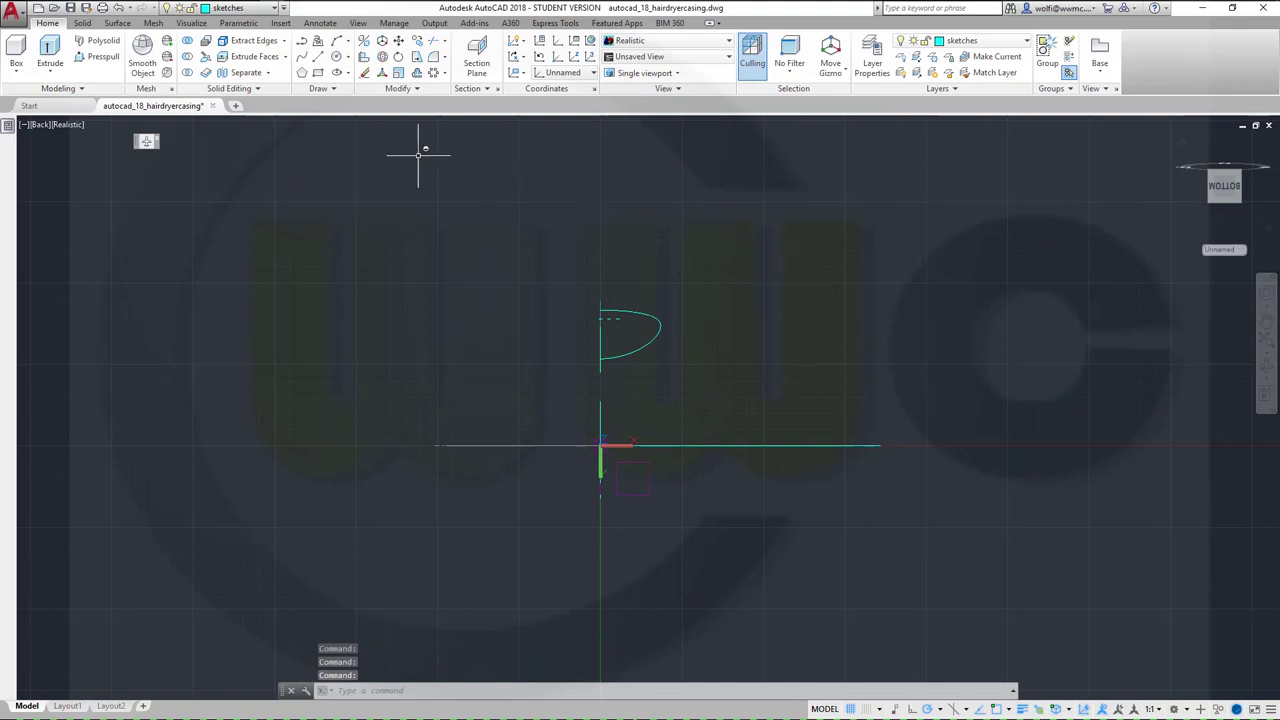
# Step: Draw an upright ellipse centred on the horizontal axis left of the sketches, with a minor half-axis of about 17.6
pyautogui.click(338, 73)
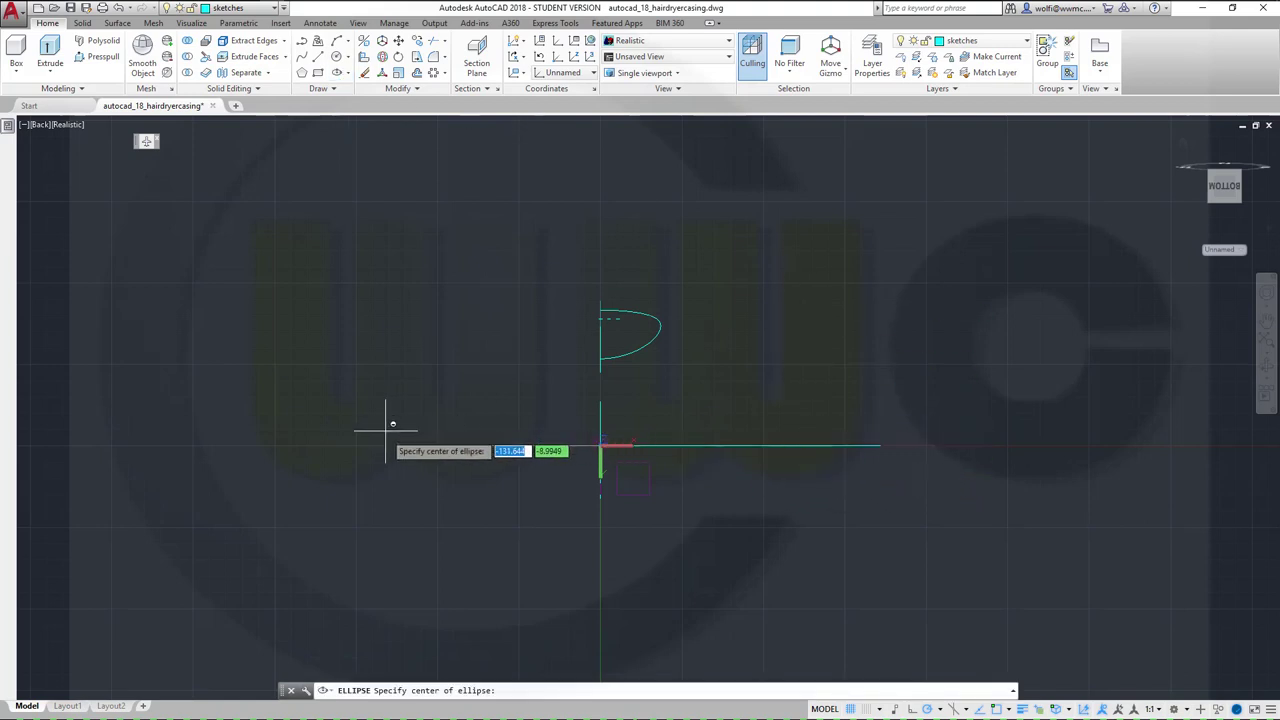
pyautogui.click(357, 443)
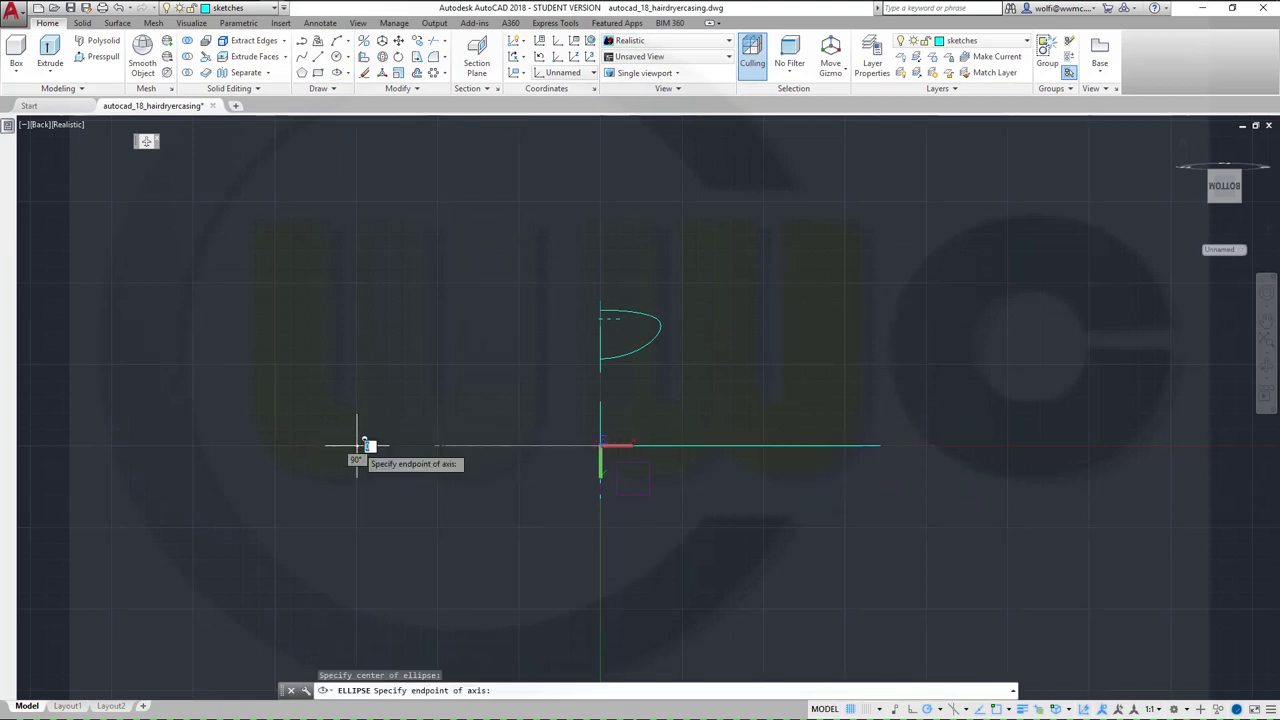
pyautogui.click(357, 393)
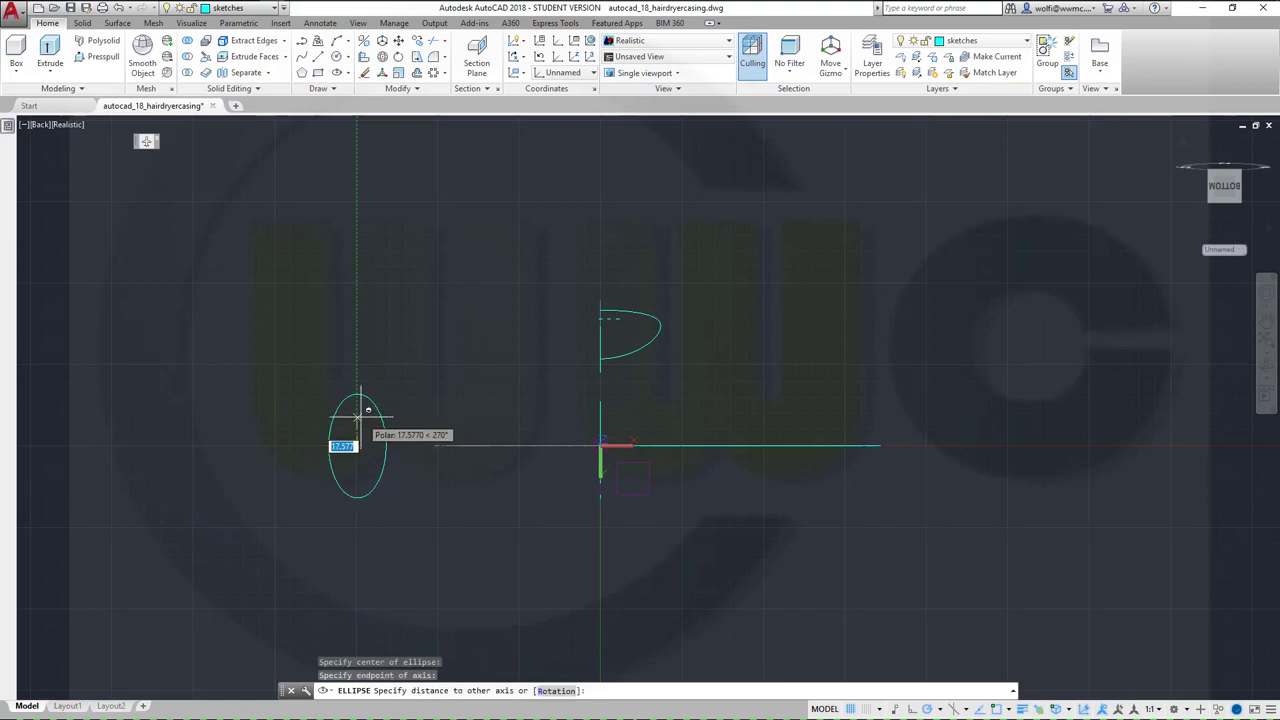
pyautogui.press('Escape')
pyautogui.press('Escape')
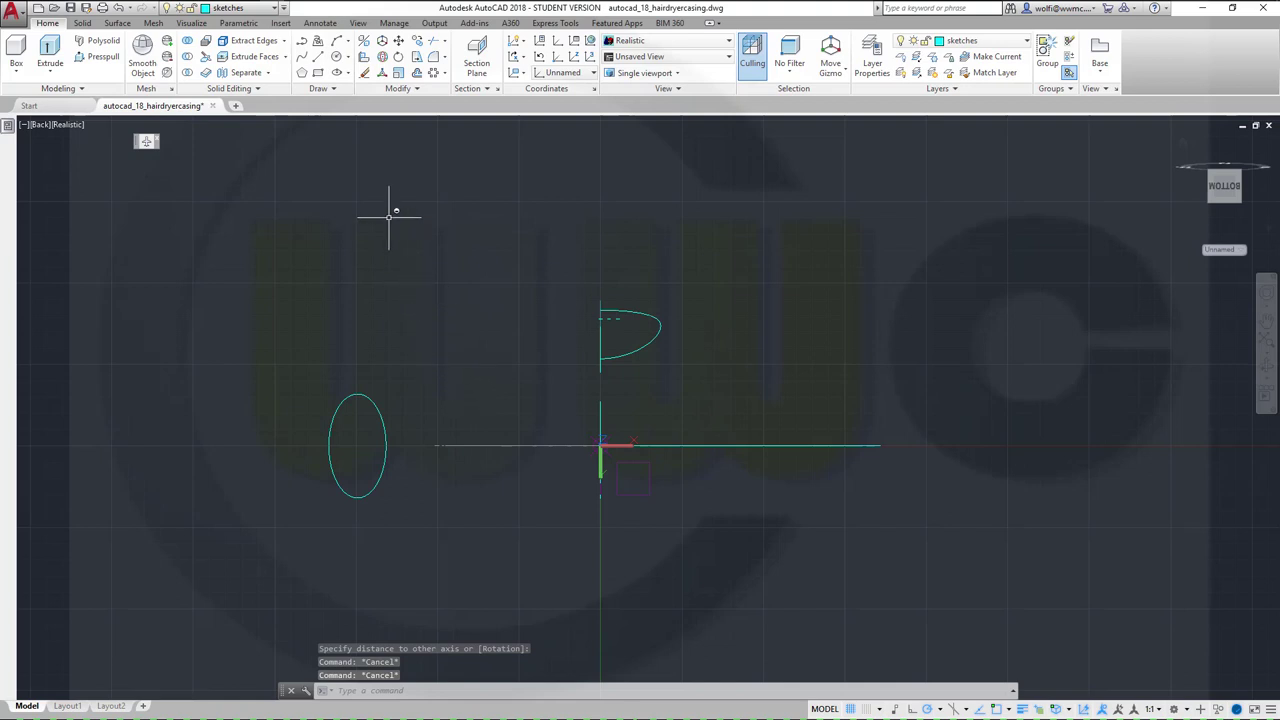
# Step: Move the ellipse by its centre point to the UCS origin 0,0
pyautogui.click(398, 41)
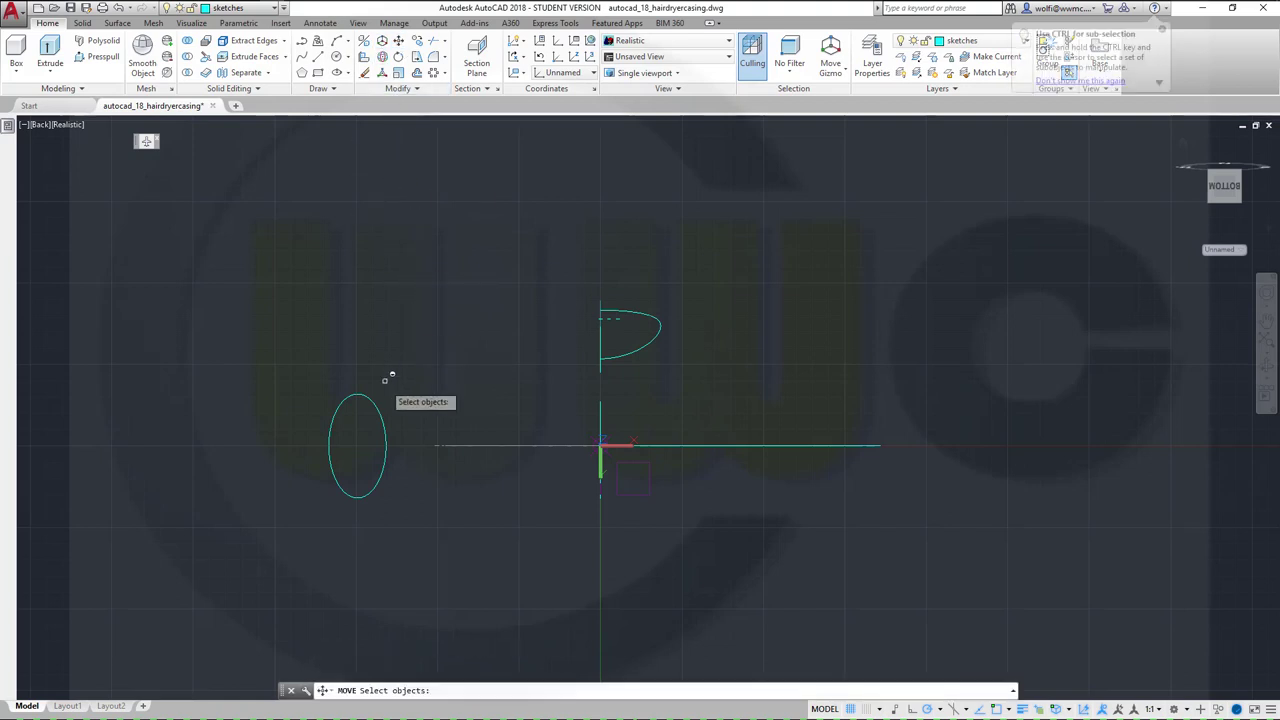
pyautogui.click(375, 407)
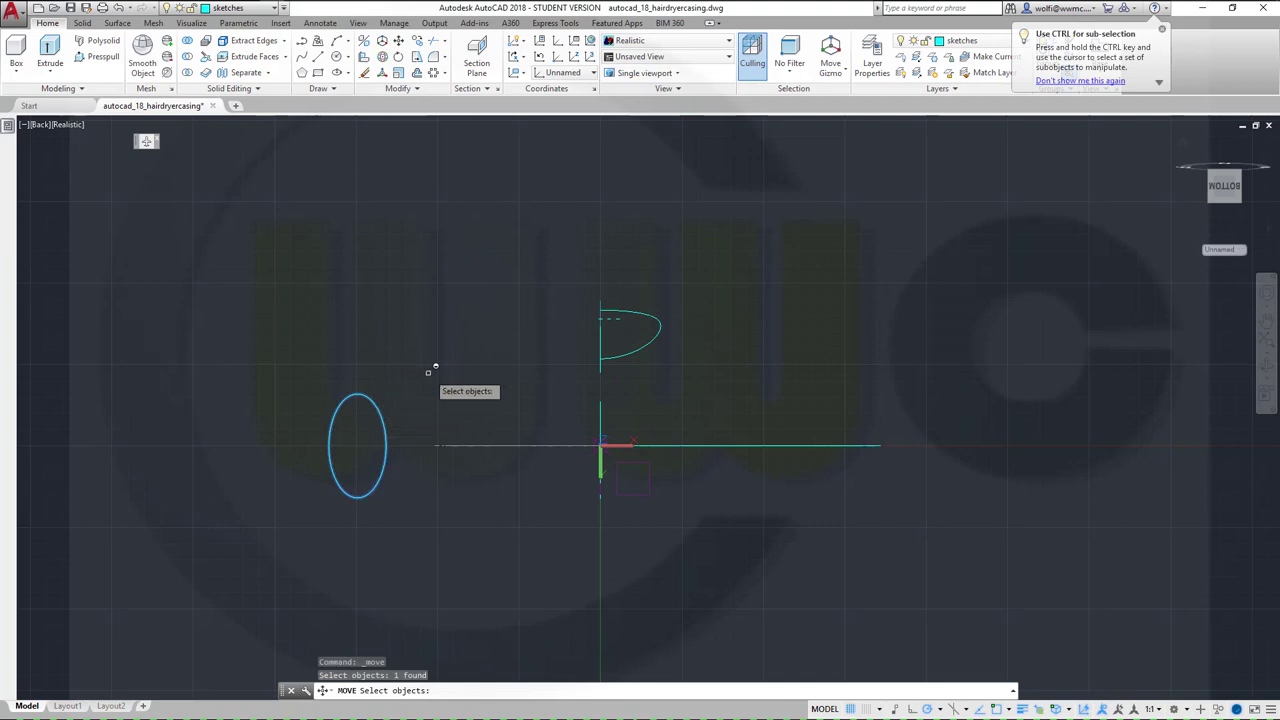
pyautogui.press('Return')
pyautogui.click(357, 446)
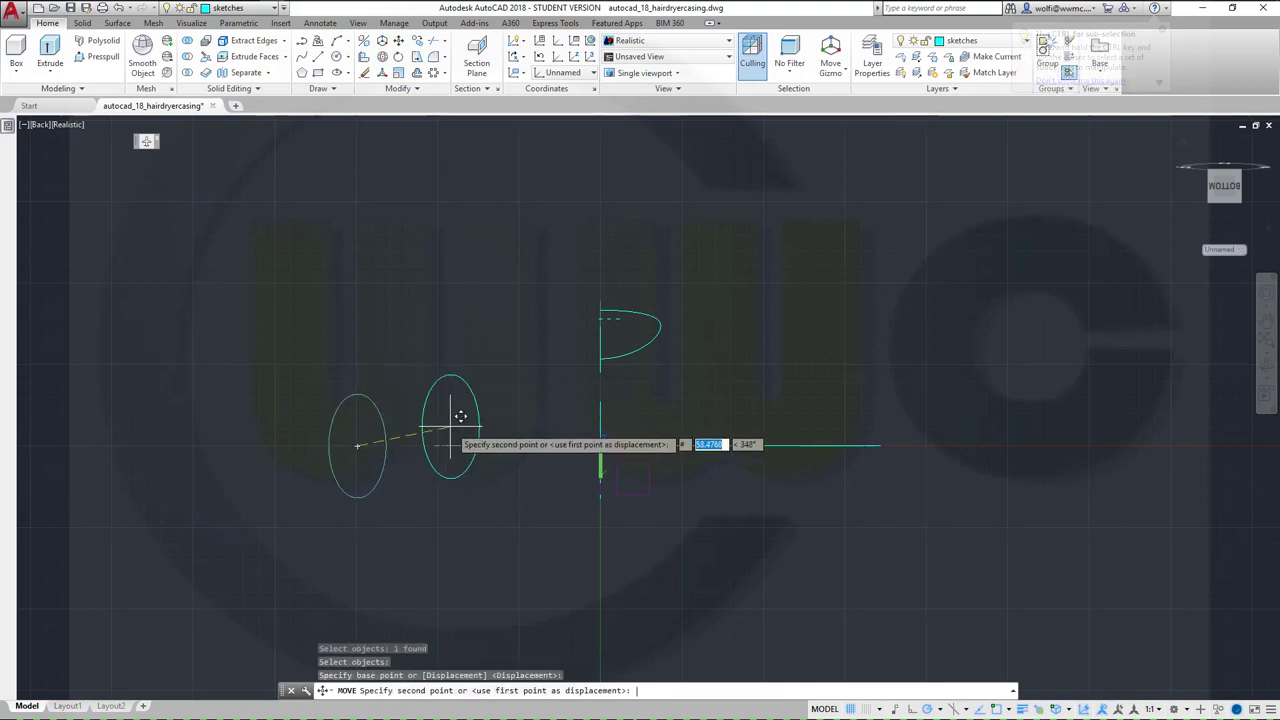
pyautogui.write('0,0')
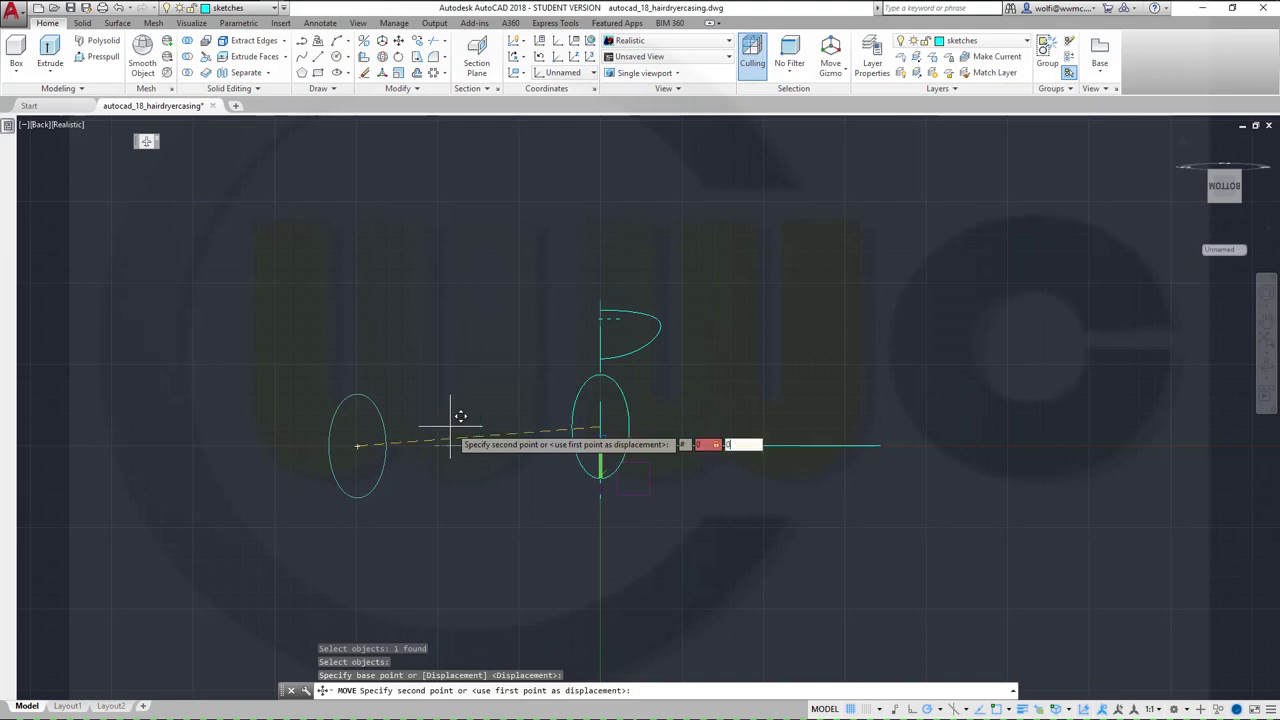
pyautogui.press('Return')
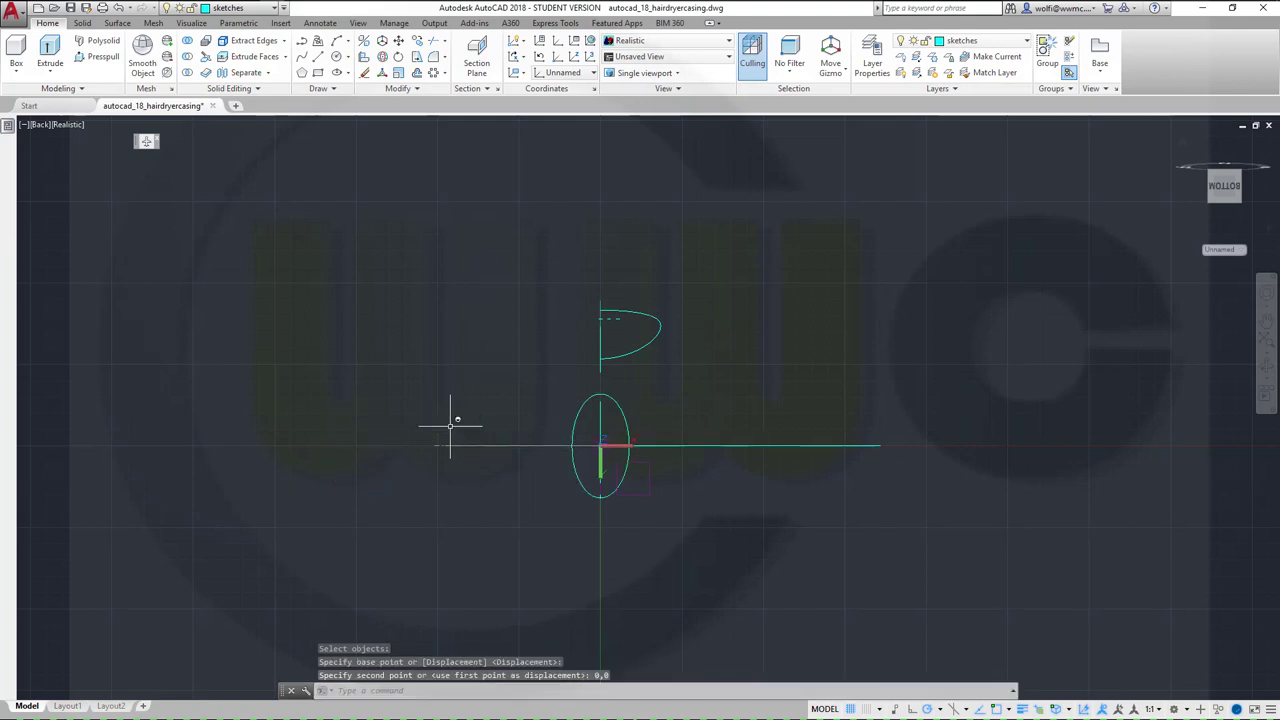
# Step: Turn on the surfaces layer and set the visual style to Wireframe so the sketches show inside the casing
pyautogui.click(273, 9)
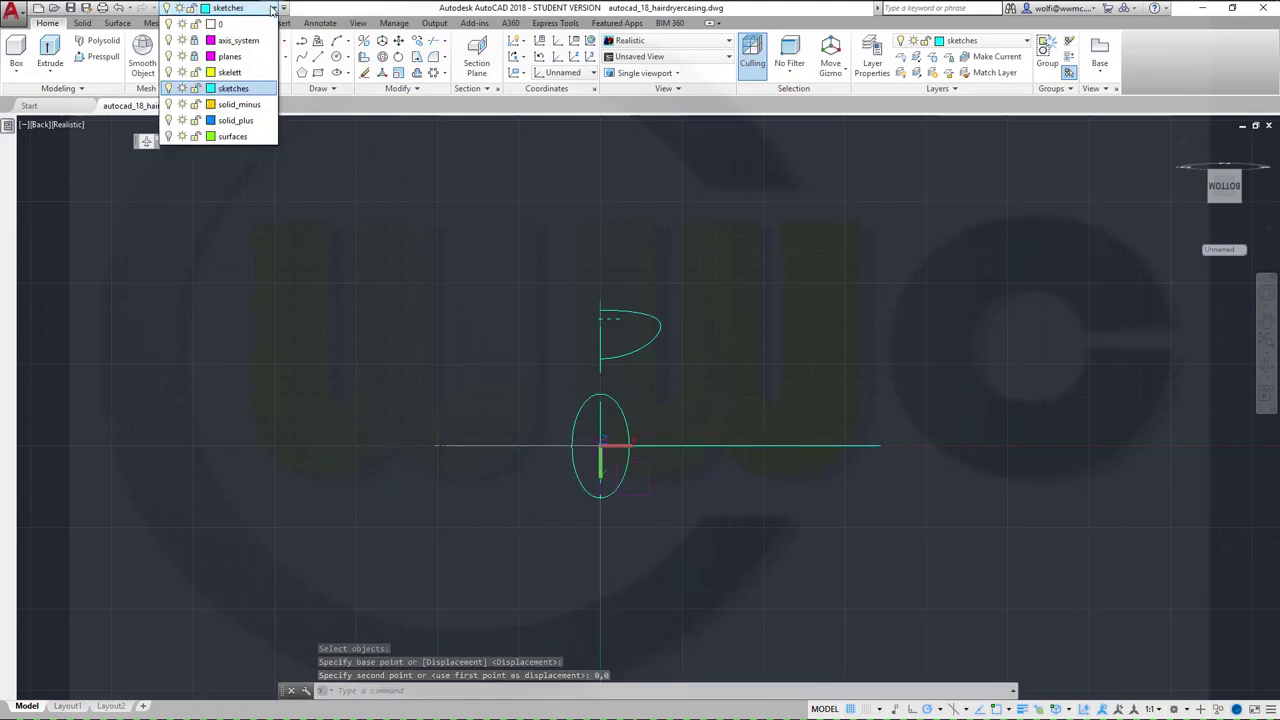
pyautogui.click(168, 136)
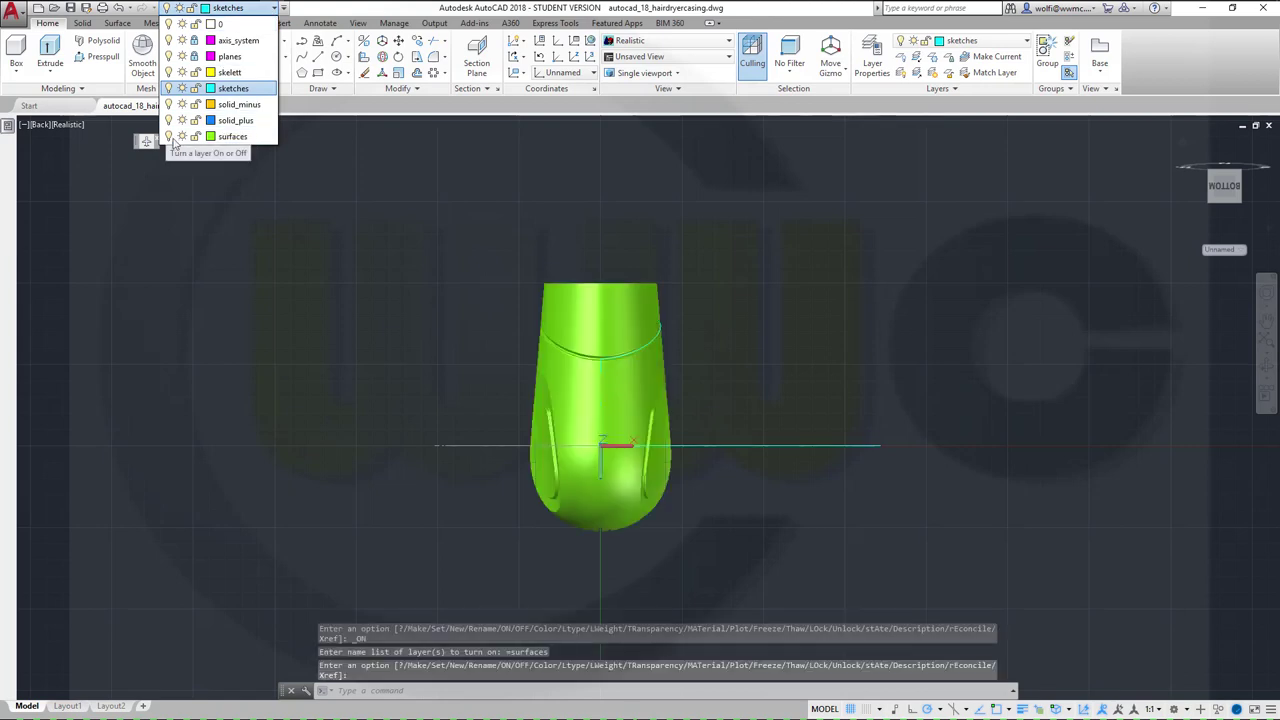
pyautogui.click(62, 126)
pyautogui.click(65, 125)
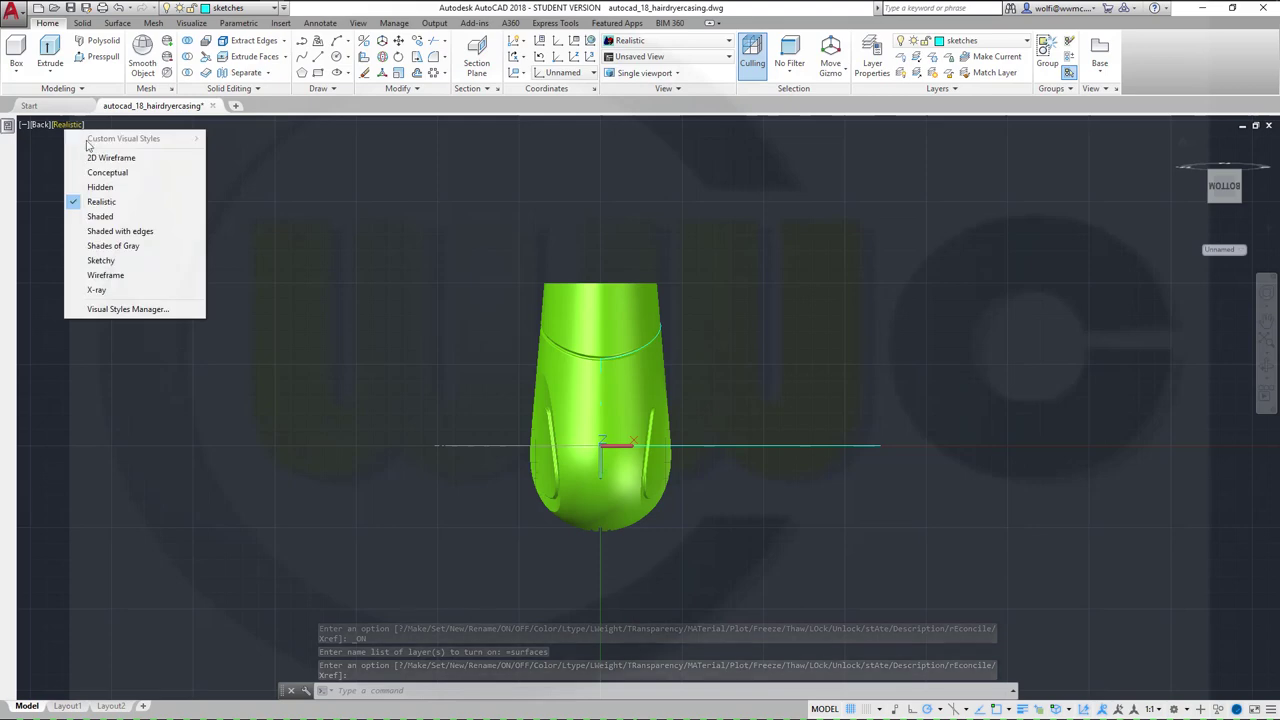
pyautogui.click(117, 274)
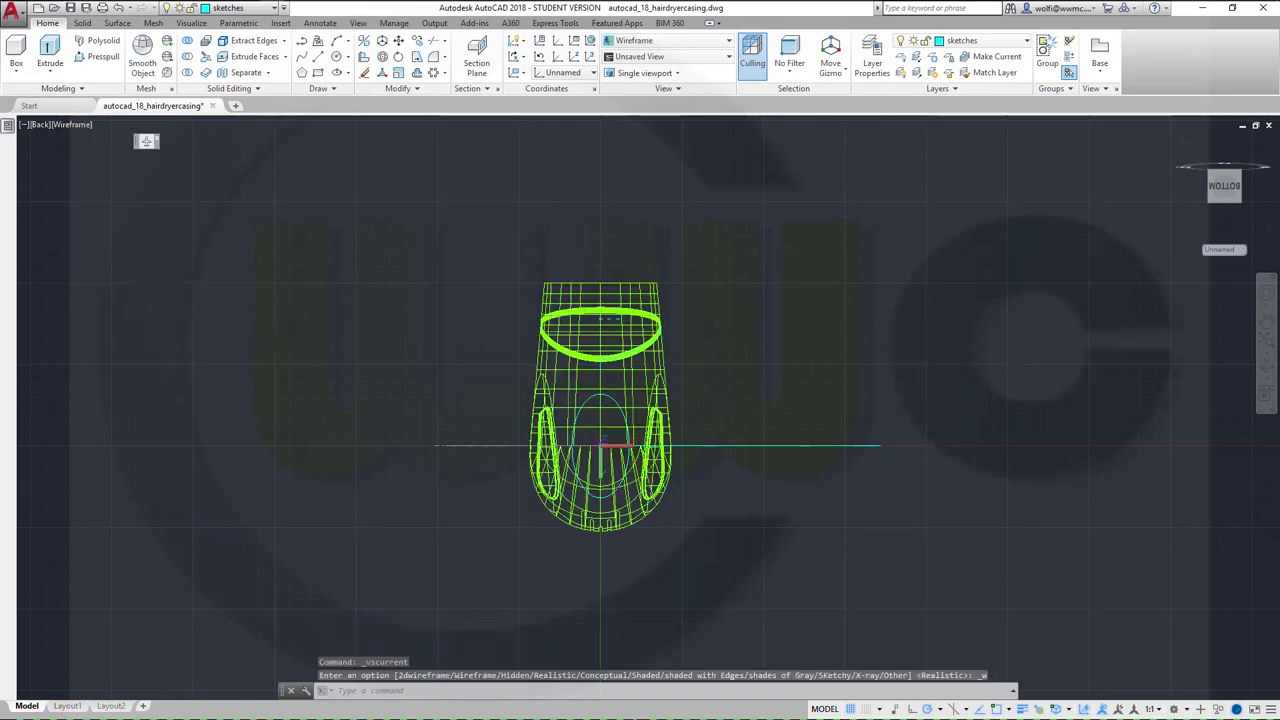
# Step: Try to move the ellipse 140 horizontally out of the casing with 3D Move
pyautogui.keyDown('shift'); pyautogui.moveTo(590, 440); pyautogui.dragTo(712, 352, button='middle'); pyautogui.keyUp('shift')
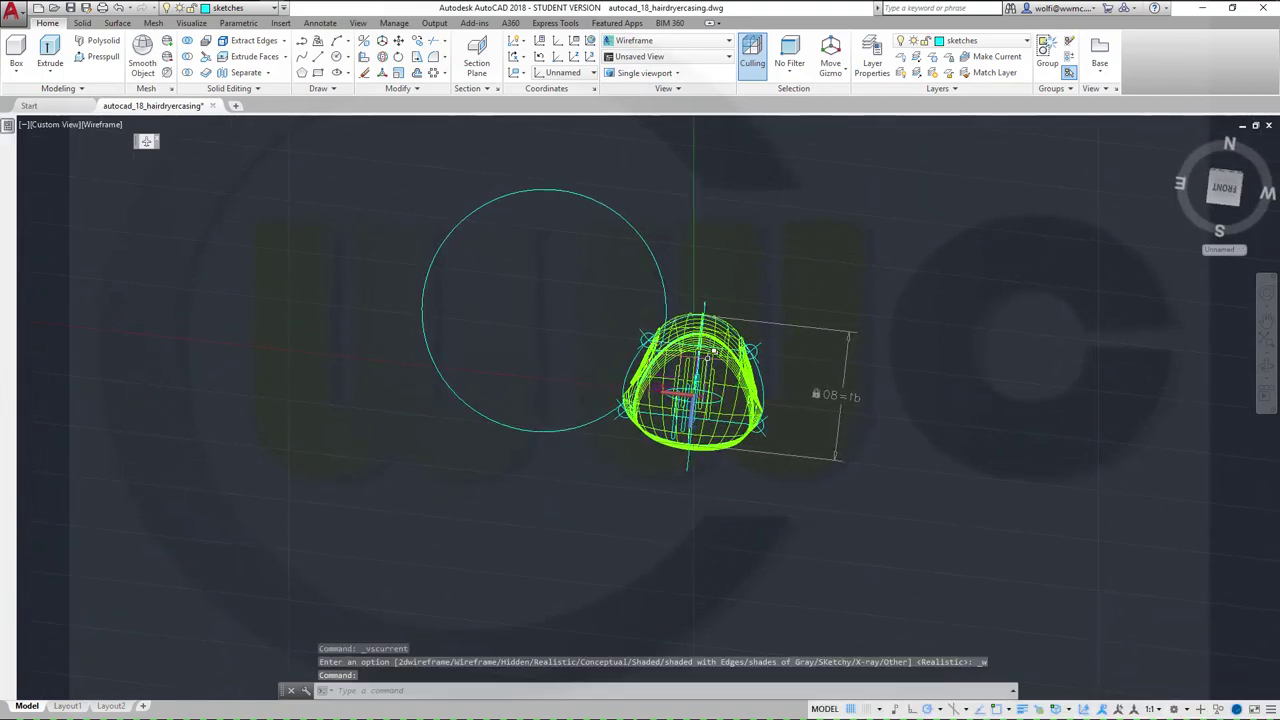
pyautogui.scroll(5, 706, 357)
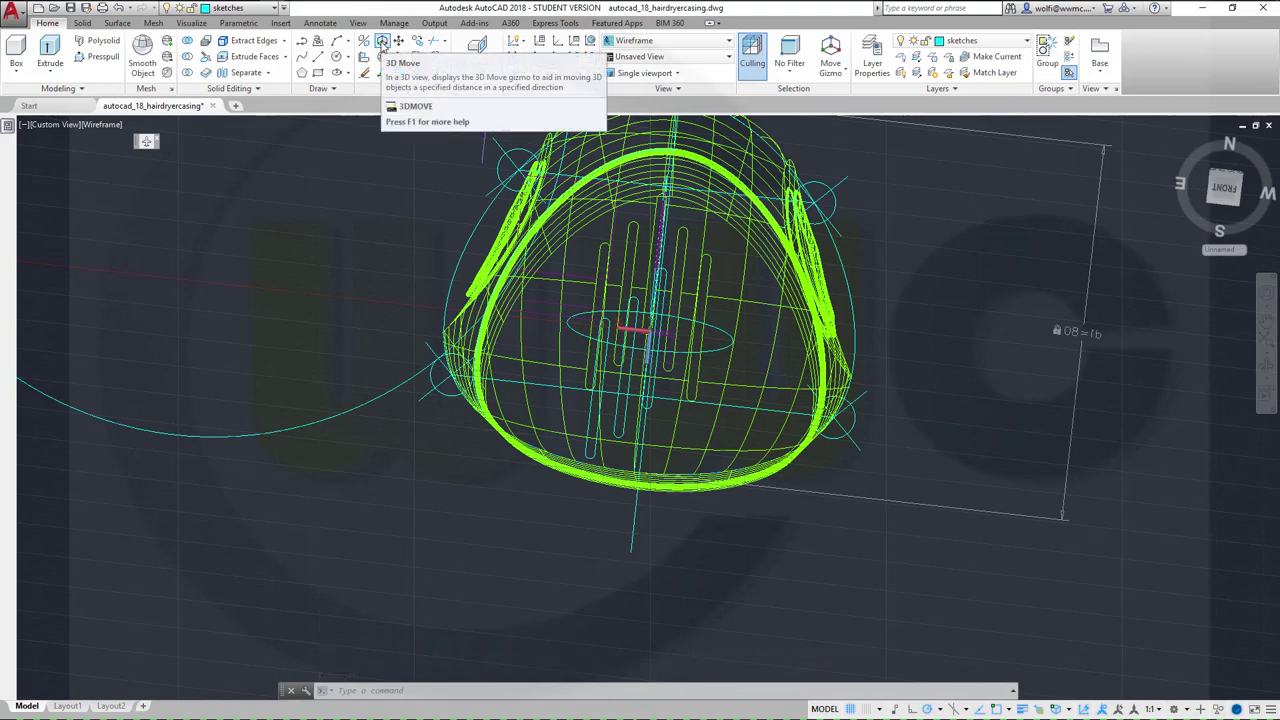
pyautogui.click(383, 43)
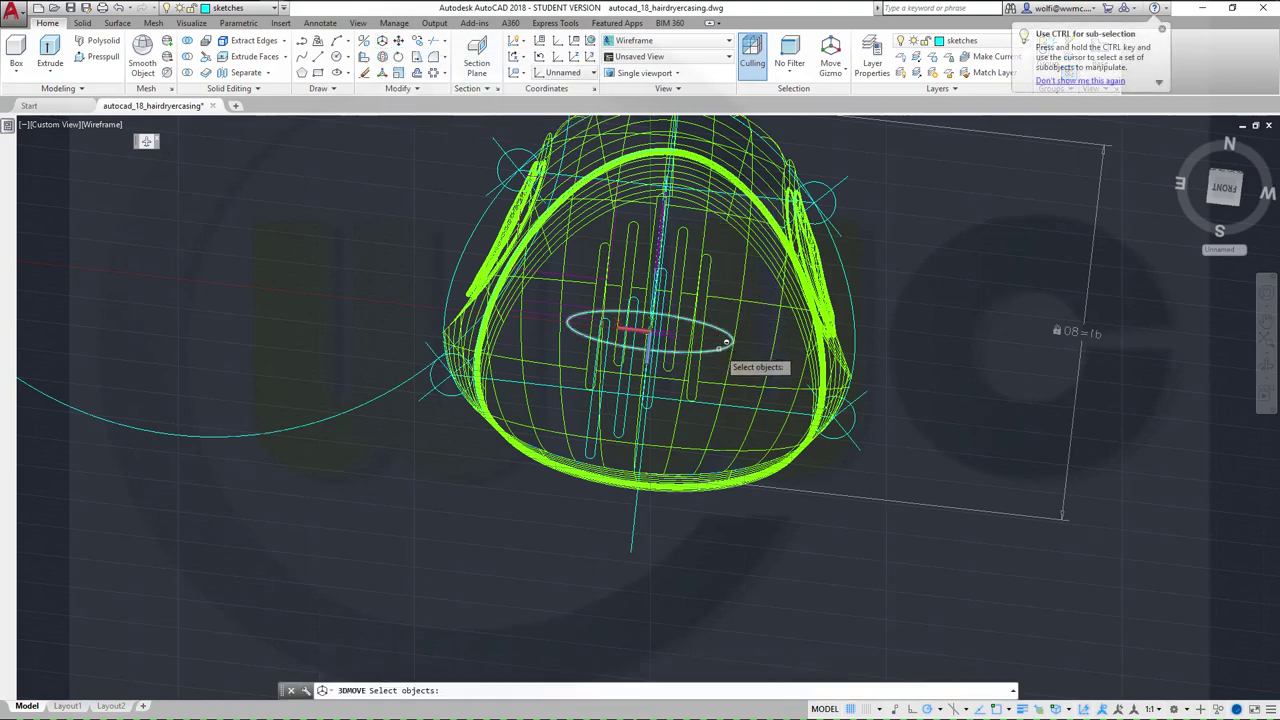
pyautogui.click(726, 343)
pyautogui.press('Return')
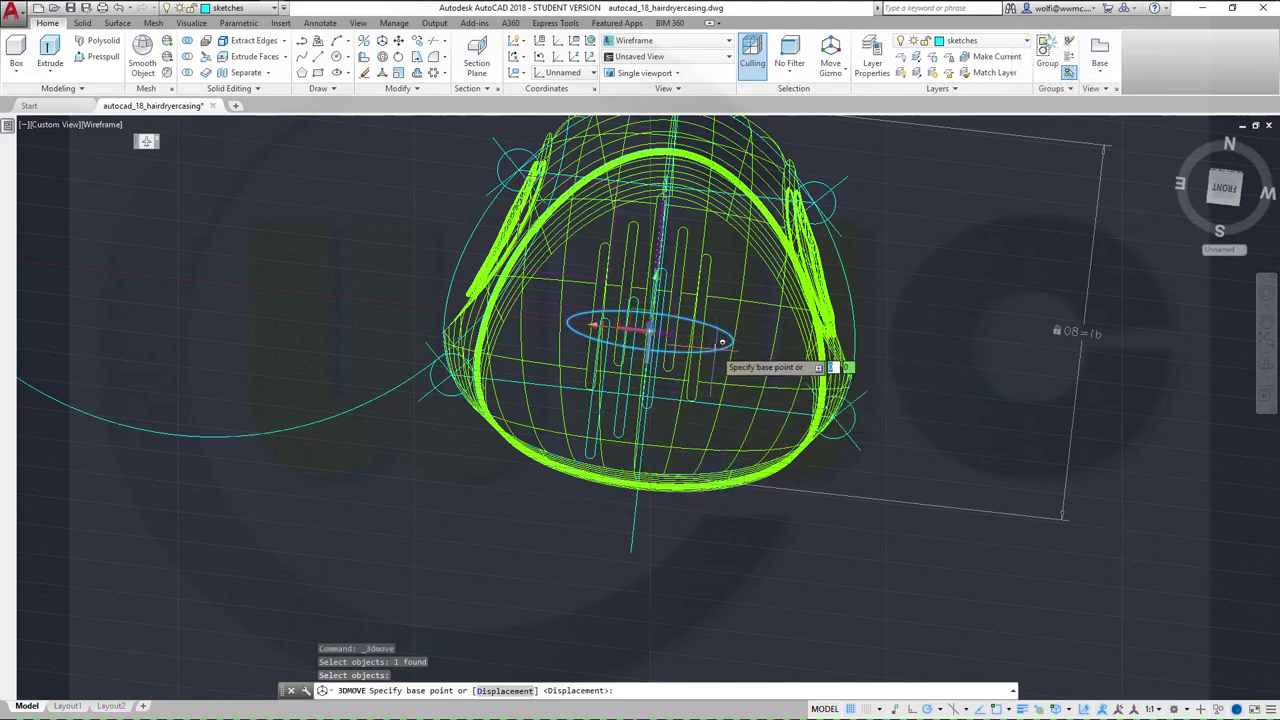
pyautogui.click(720, 341)
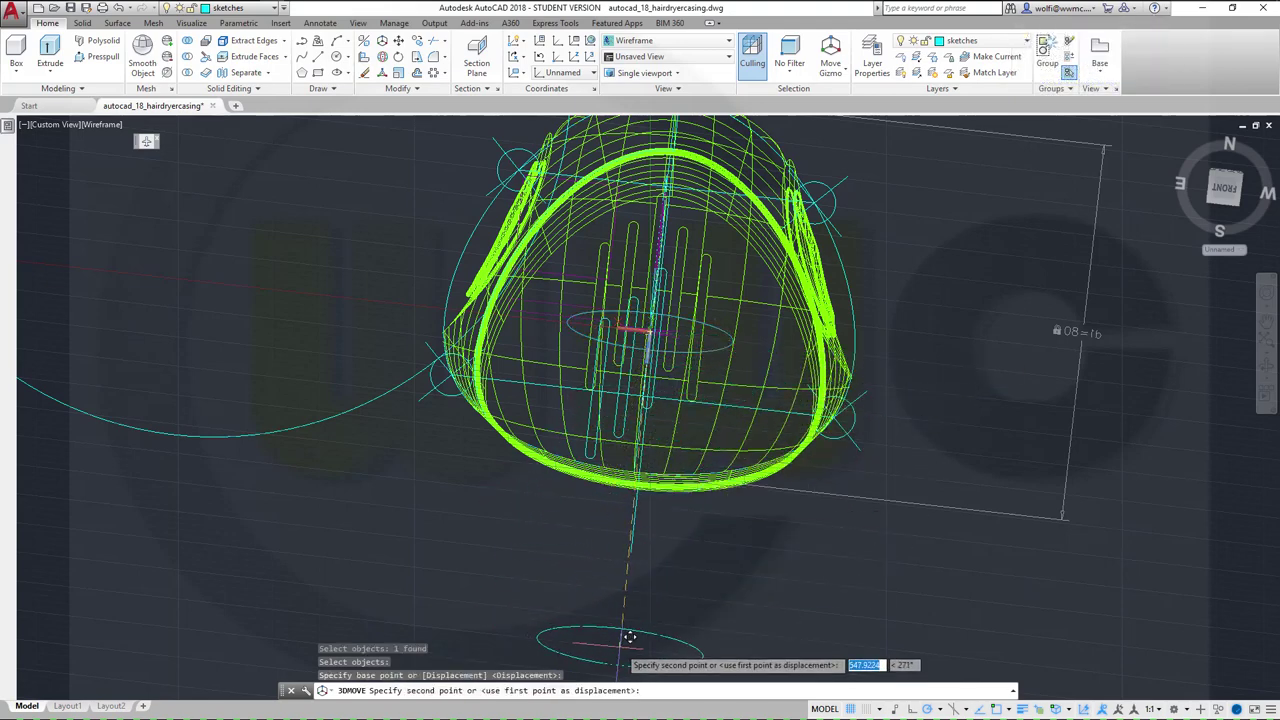
pyautogui.moveTo(631, 631); pyautogui.dragTo(692, 435, button='middle')
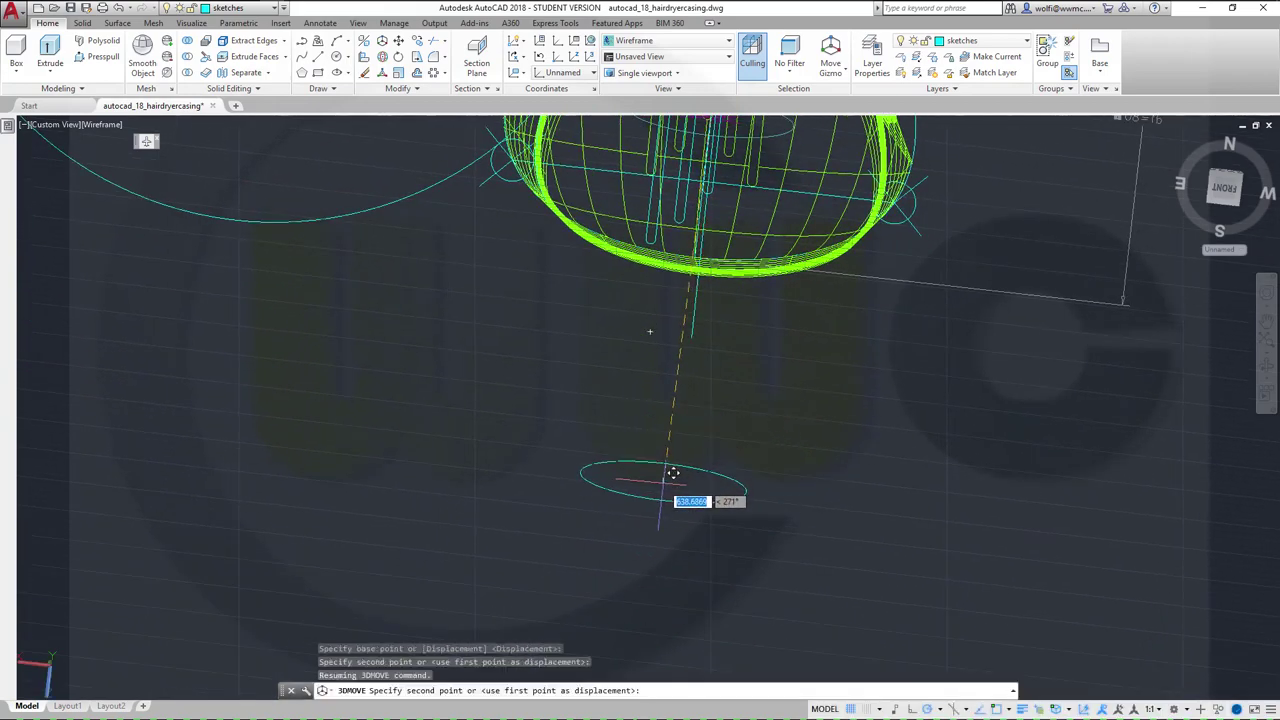
pyautogui.keyDown('shift'); pyautogui.moveTo(694, 500); pyautogui.dragTo(677, 391, button='middle'); pyautogui.keyUp('shift')
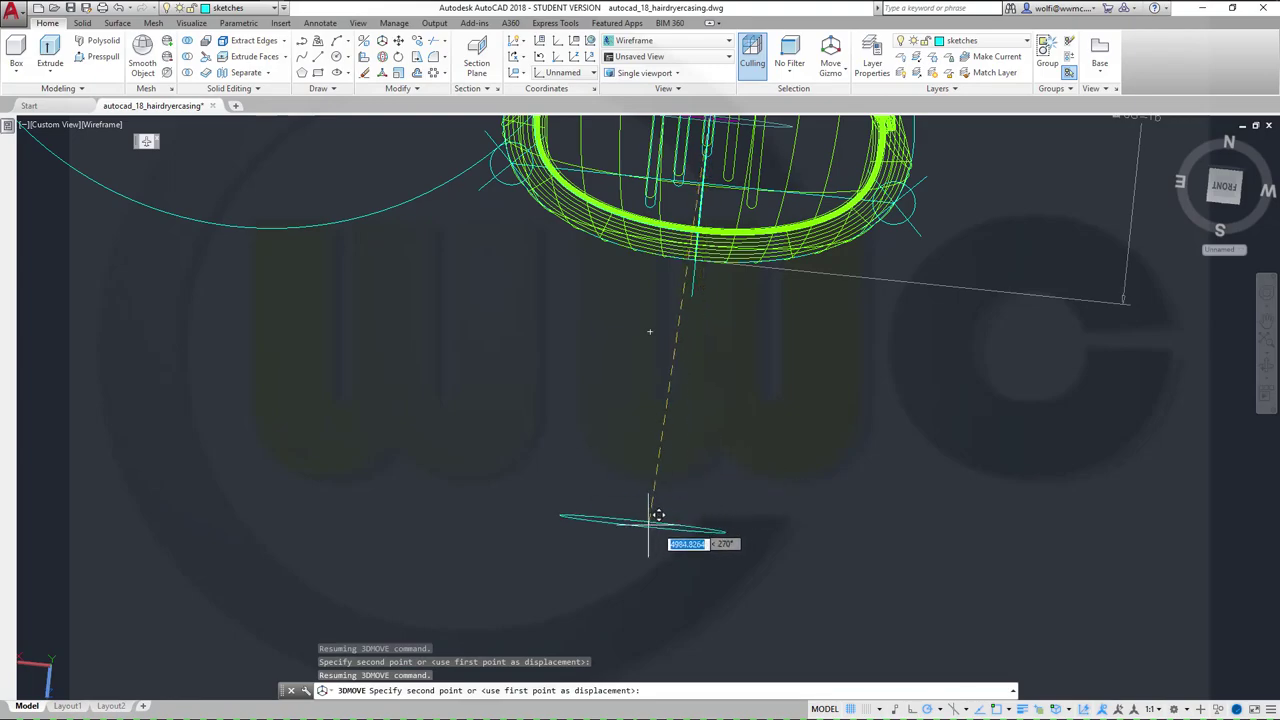
pyautogui.keyDown('shift'); pyautogui.moveTo(697, 486); pyautogui.dragTo(575, 465, button='middle'); pyautogui.keyUp('shift')
pyautogui.keyDown('shift'); pyautogui.moveTo(458, 419); pyautogui.dragTo(360, 423, button='middle'); pyautogui.keyUp('shift')
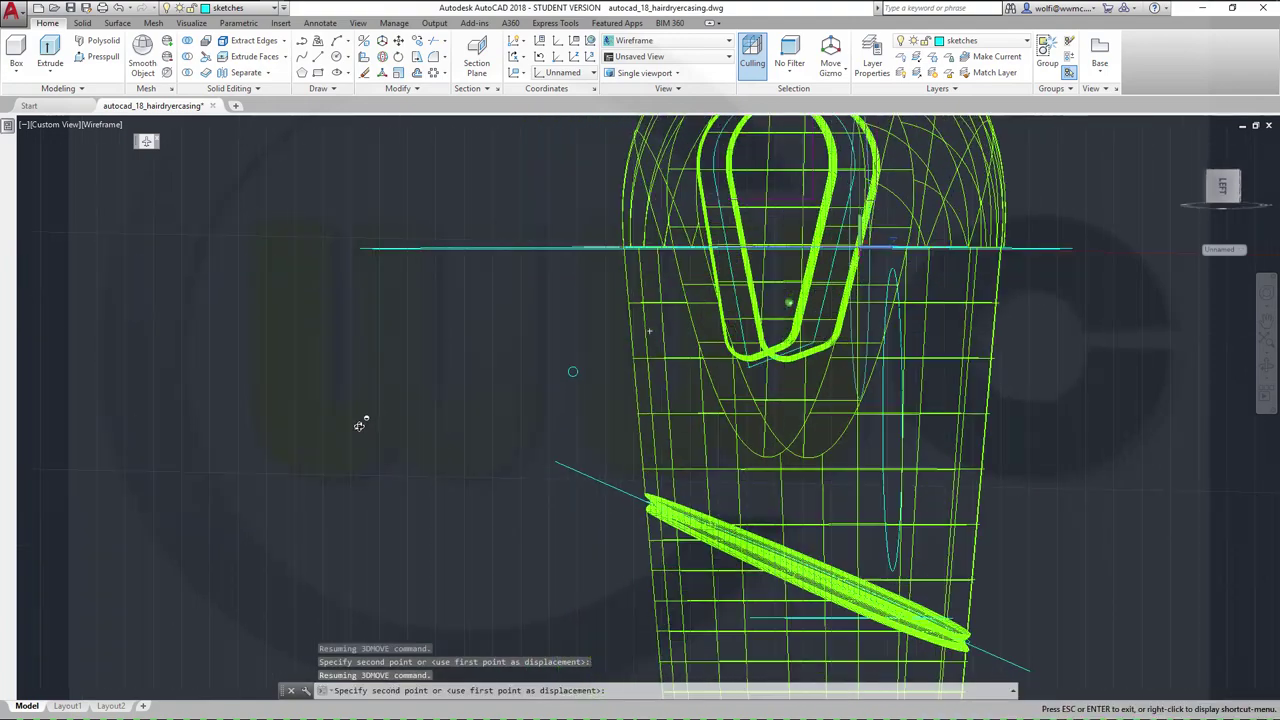
pyautogui.moveTo(1181, 332)
pyautogui.mouseDown(button='middle')
pyautogui.moveTo(700, 360)
pyautogui.moveTo(757, 306)
pyautogui.mouseUp(button='middle')
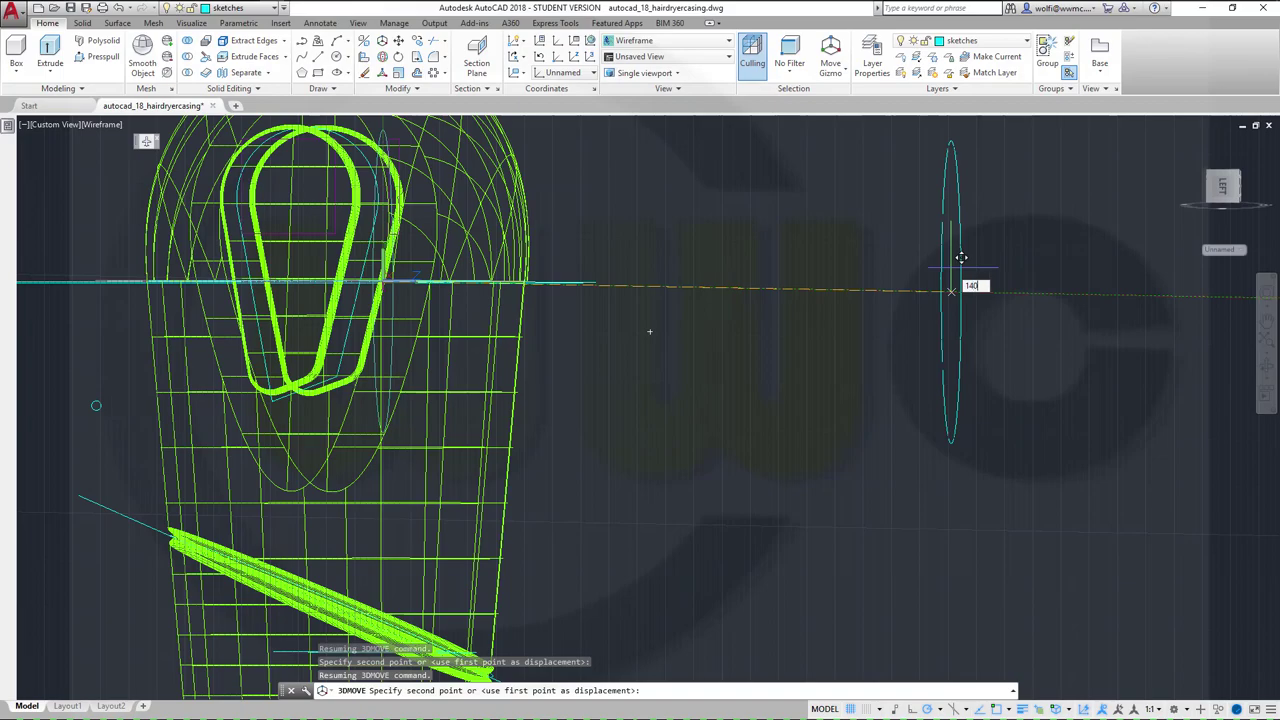
pyautogui.press('Return')
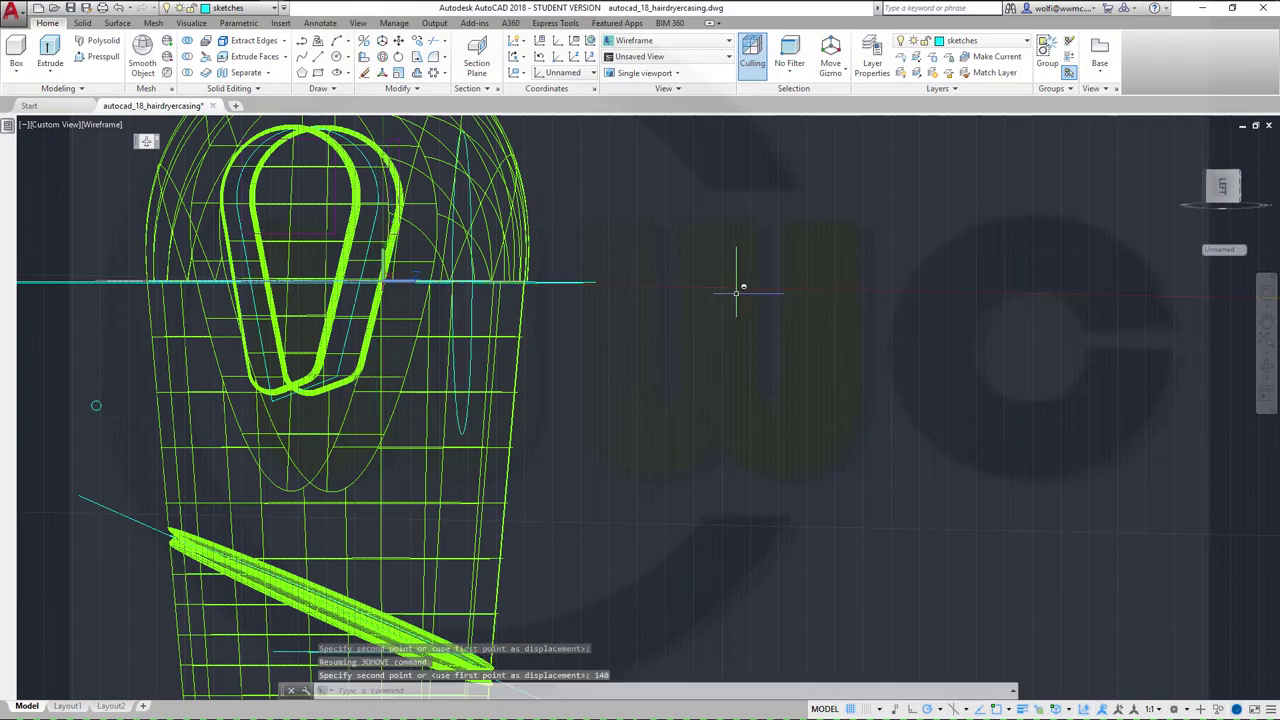
# Step: Inspect the ellipse's position beside the casing and undo its last 3D move
pyautogui.scroll(3, 605, 297)
pyautogui.keyDown('shift'); pyautogui.moveTo(563, 297); pyautogui.dragTo(470, 305, button='middle'); pyautogui.keyUp('shift')
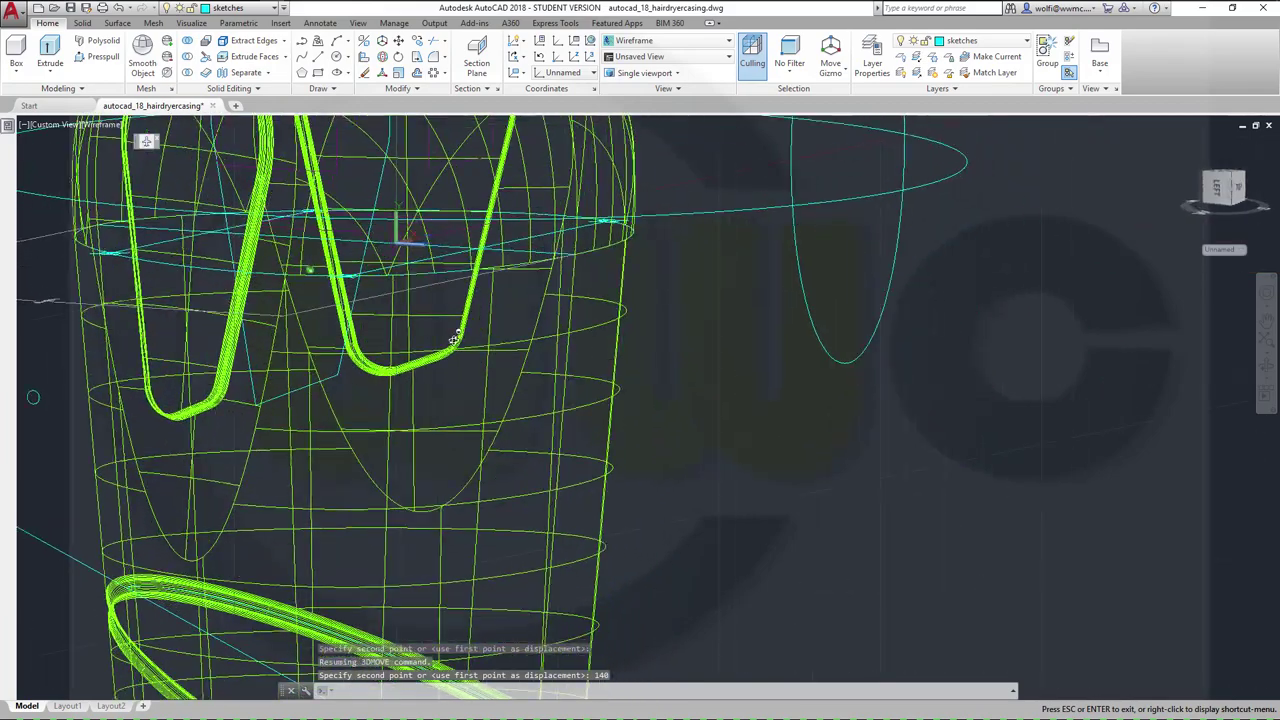
pyautogui.scroll(-1, 650, 280)
pyautogui.scroll(2, 720, 289)
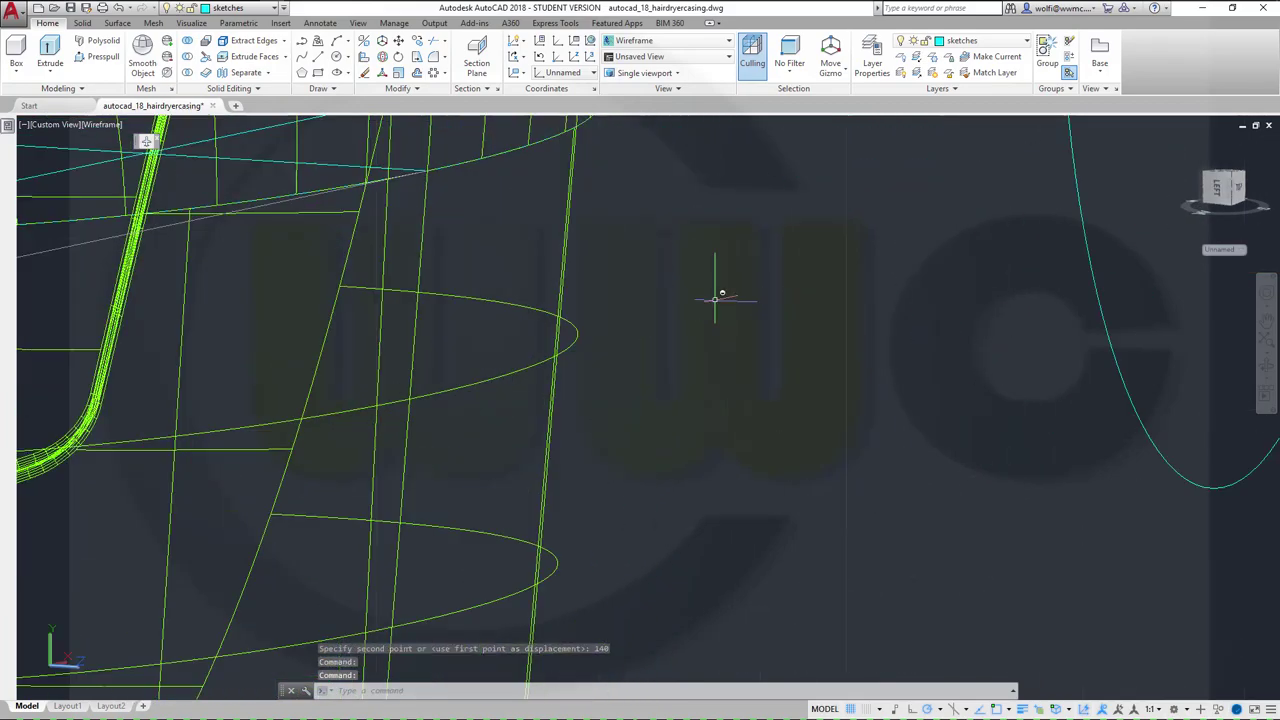
pyautogui.scroll(-5, 735, 320)
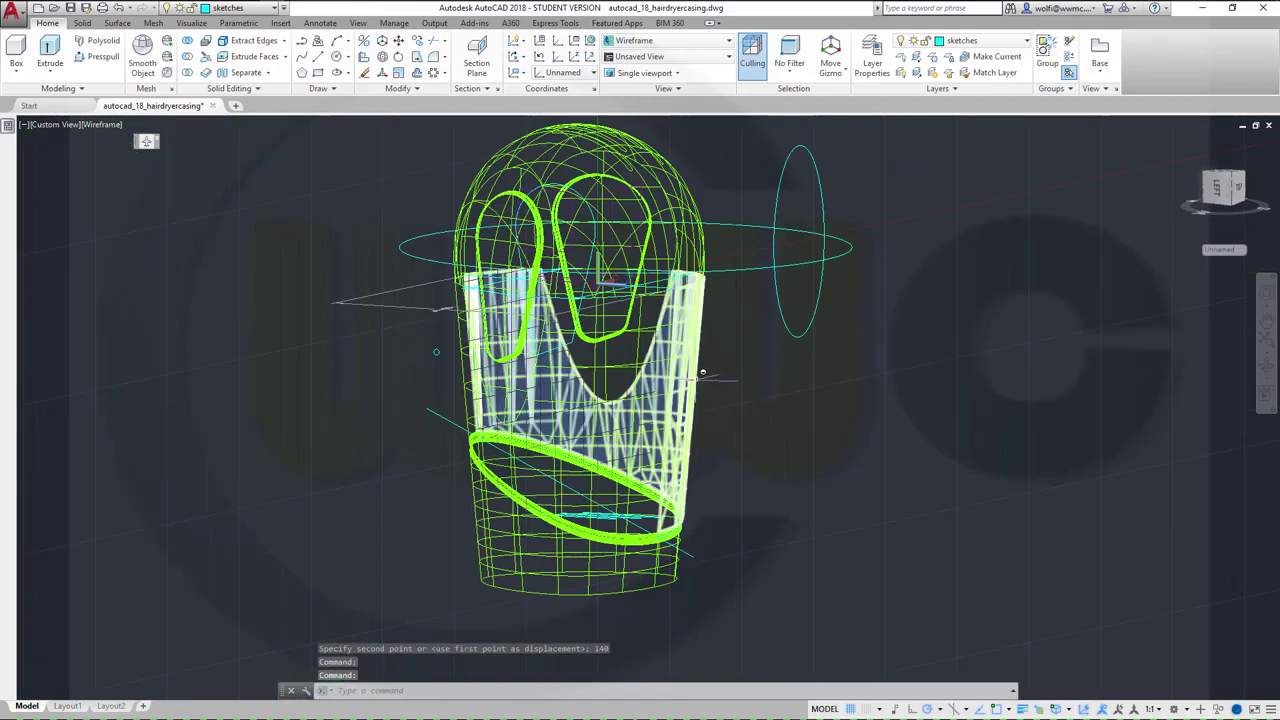
pyautogui.scroll(5, 694, 366)
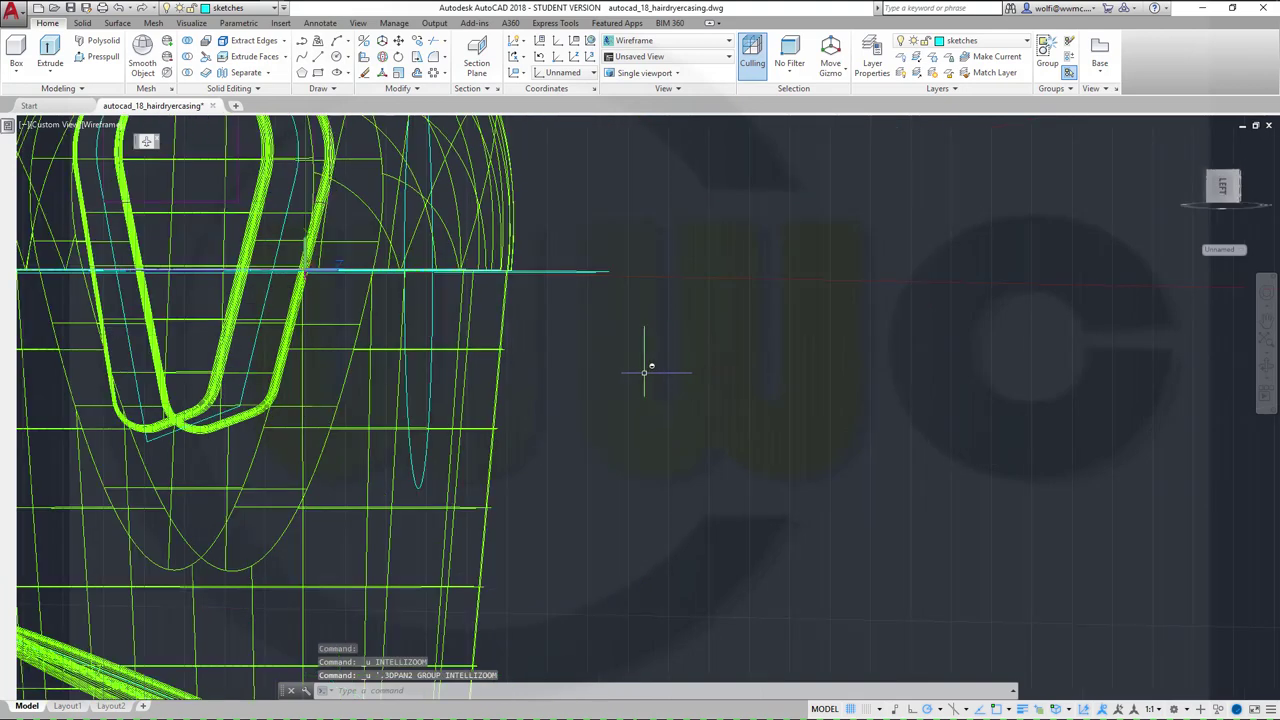
pyautogui.hotkey('ctrl', 'z')
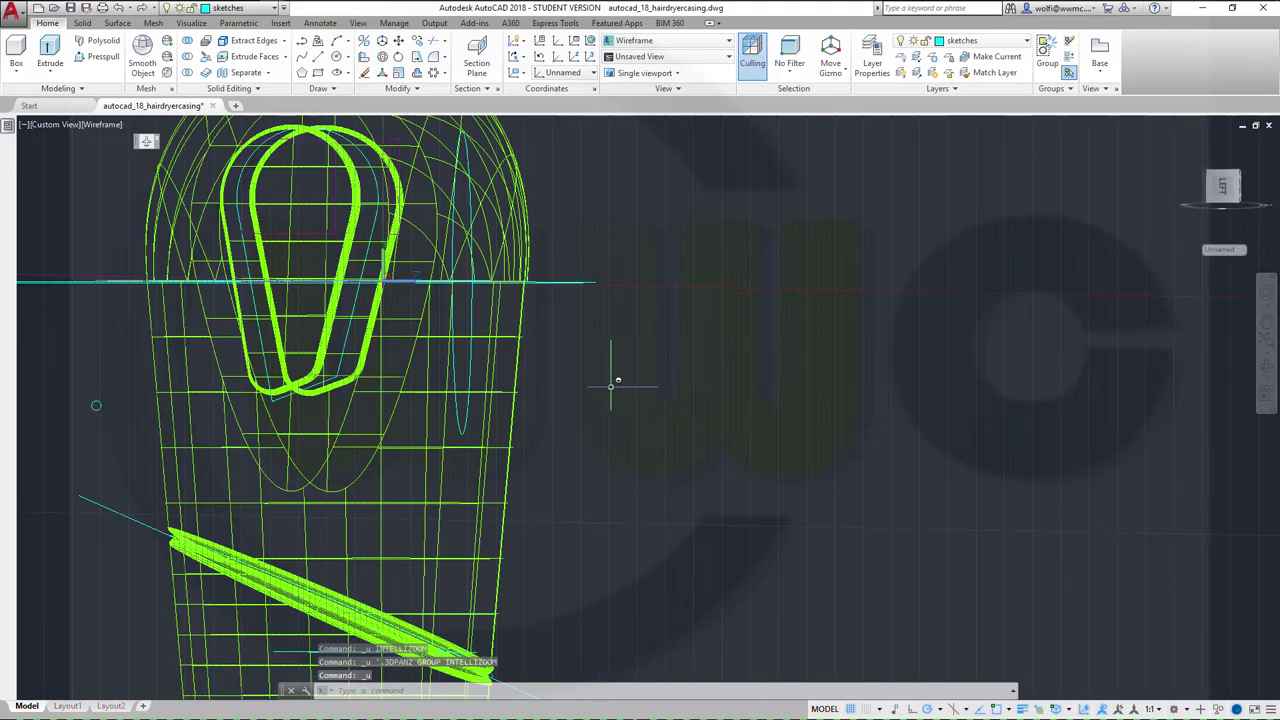
pyautogui.hotkey('ctrl', 'z')
# Step: Reset the rotated UCS to the World coordinate system
pyautogui.keyDown('shift'); pyautogui.moveTo(664, 408); pyautogui.dragTo(625, 325, button='middle'); pyautogui.keyUp('shift')
pyautogui.scroll(2, 776, 393)
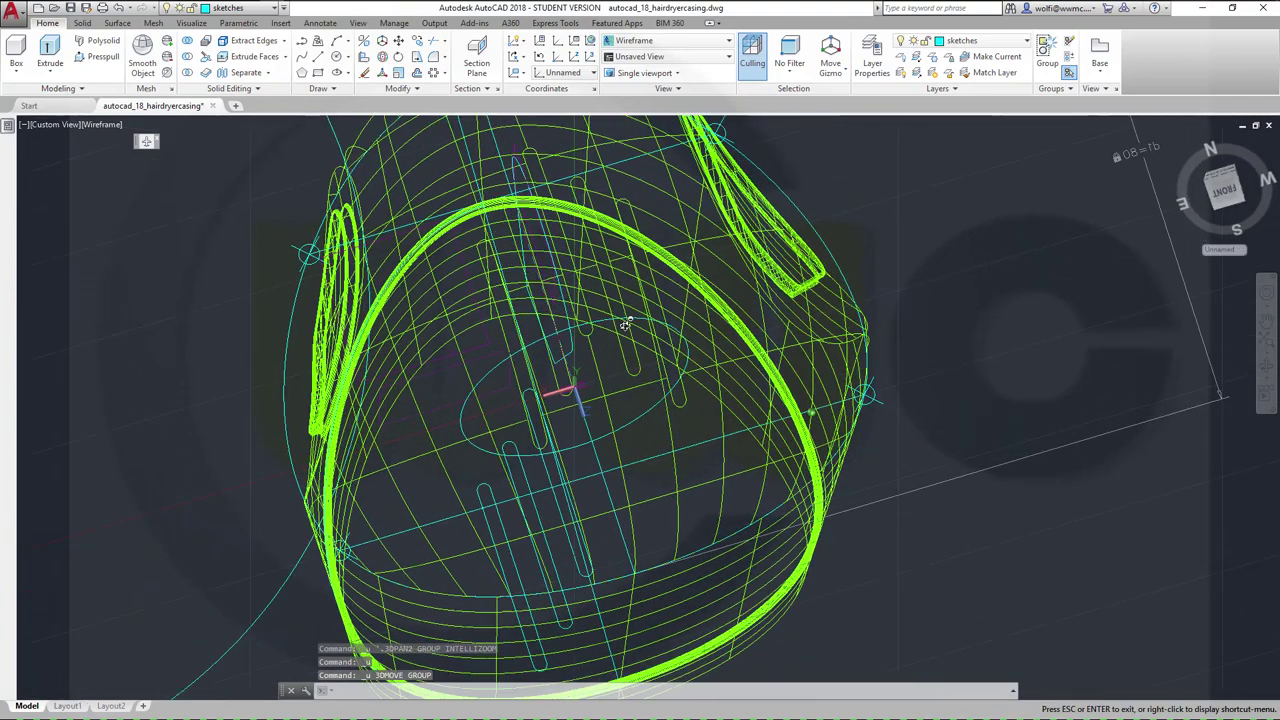
pyautogui.click(1240, 251)
pyautogui.click(1217, 264)
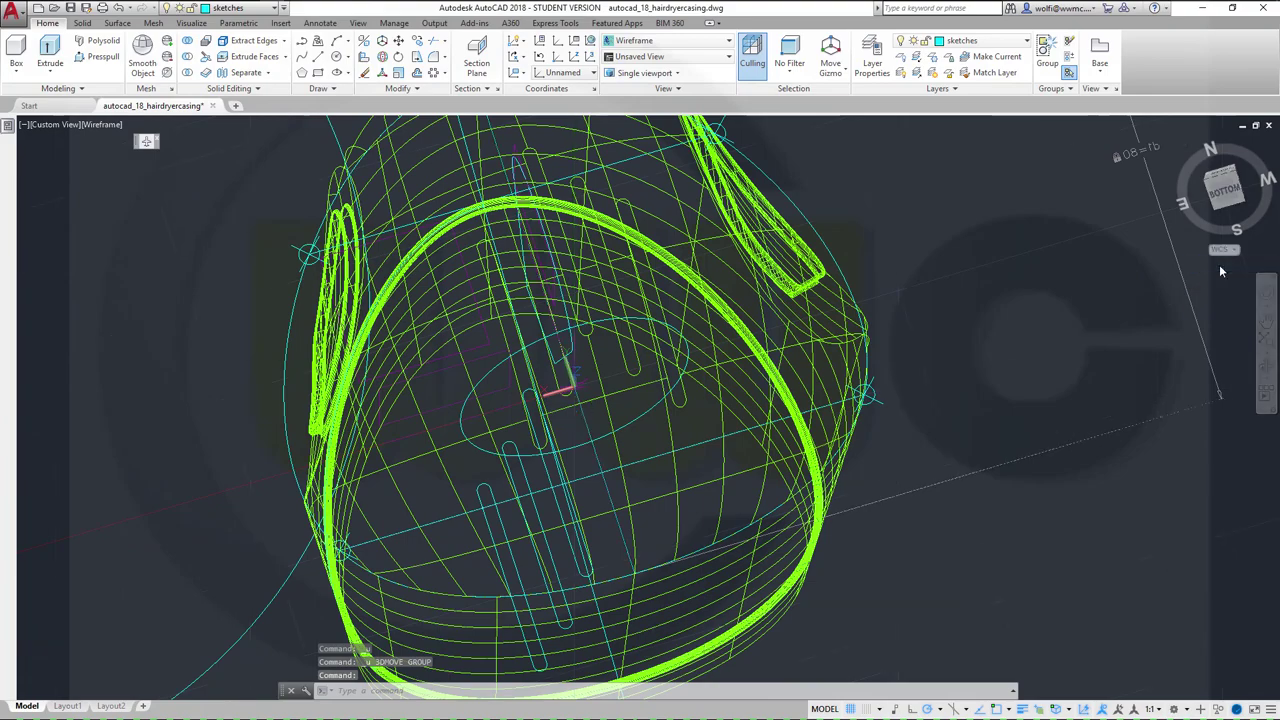
pyautogui.keyDown('shift'); pyautogui.moveTo(851, 352); pyautogui.dragTo(831, 436, button='middle'); pyautogui.keyUp('shift')
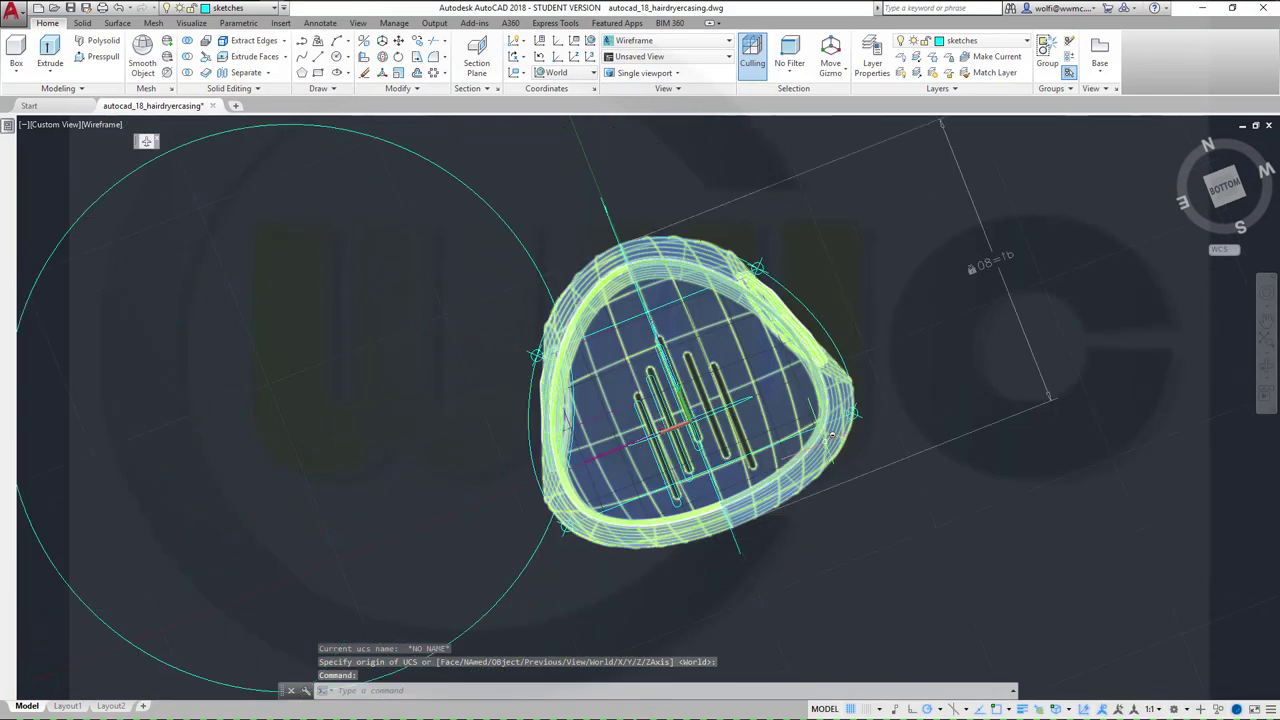
# Step: Move the ellipse by its centre point 140 out of the casing in the negative Y direction
pyautogui.click(382, 41)
pyautogui.scroll(-2, 757, 430)
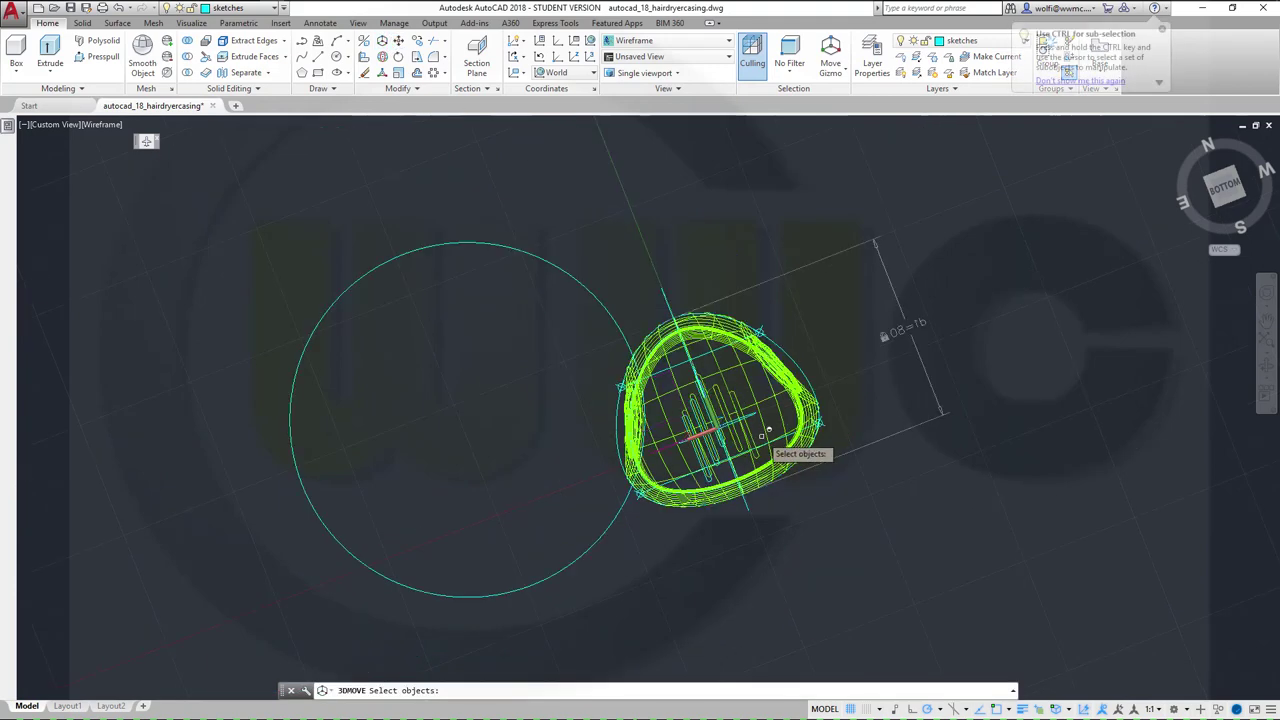
pyautogui.scroll(3, 757, 427)
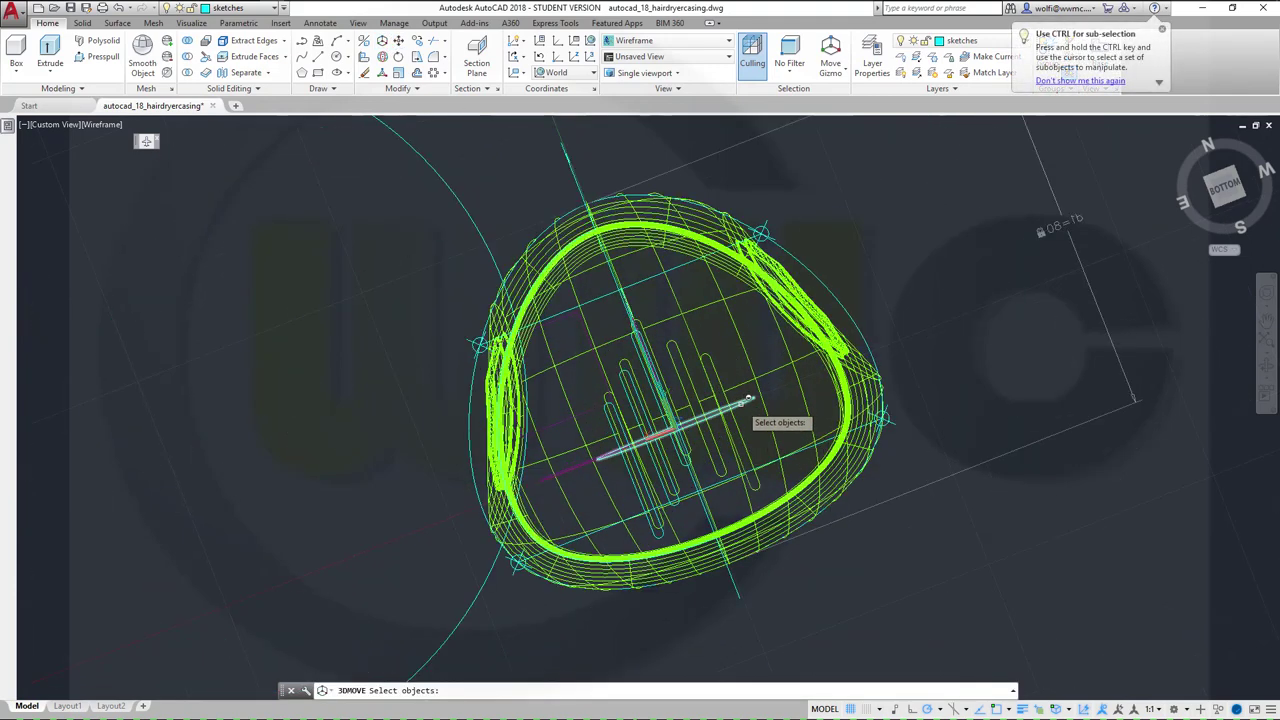
pyautogui.click(746, 398)
pyautogui.press('Return')
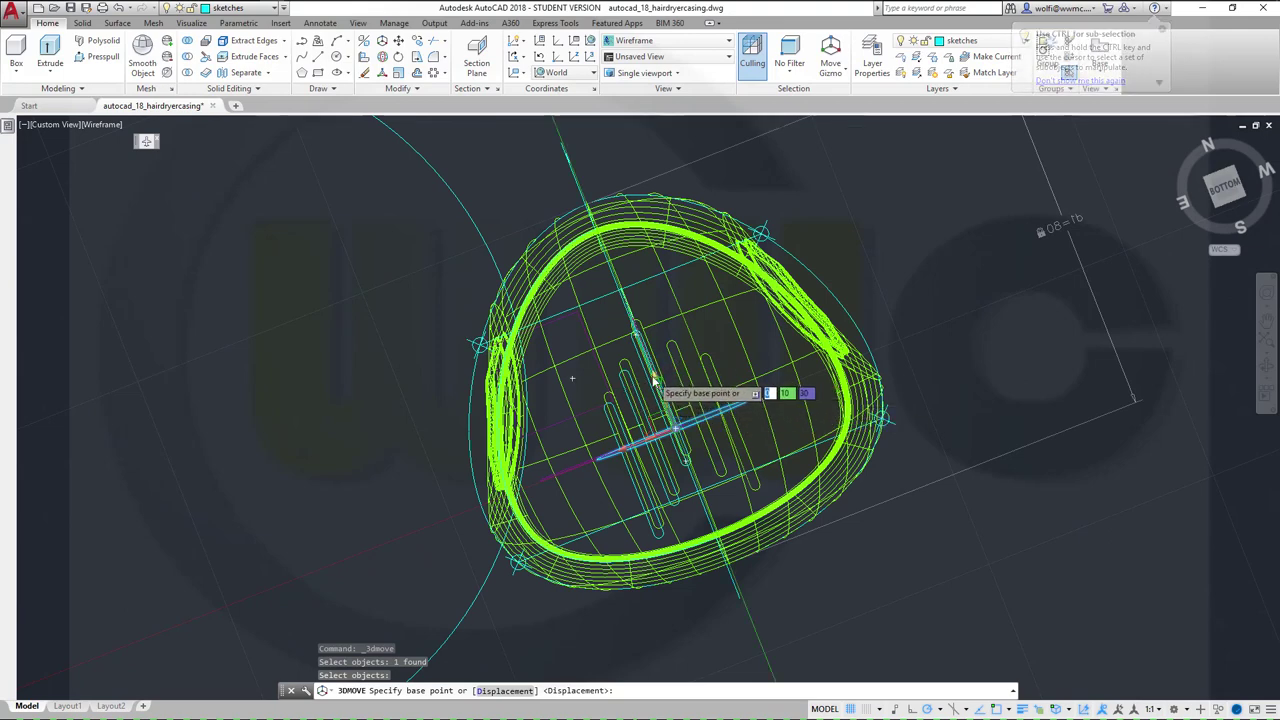
pyautogui.click(676, 428)
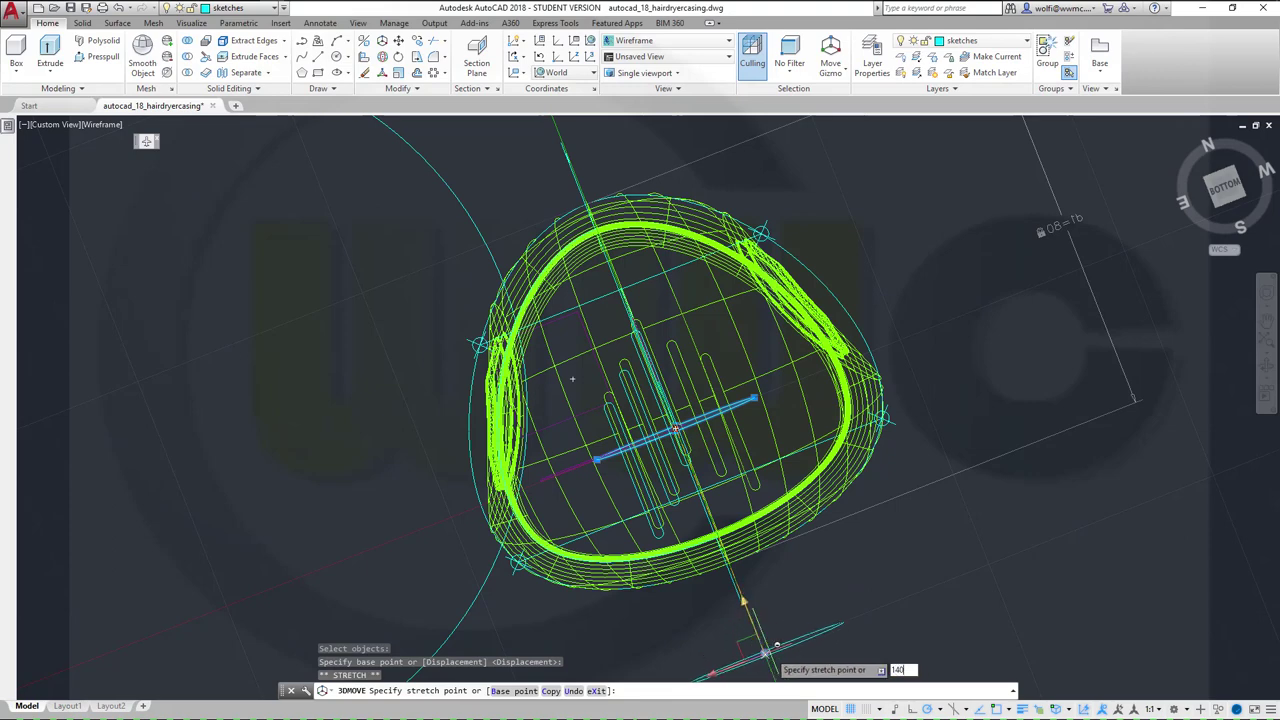
pyautogui.press('Return')
pyautogui.scroll(2, 808, 620)
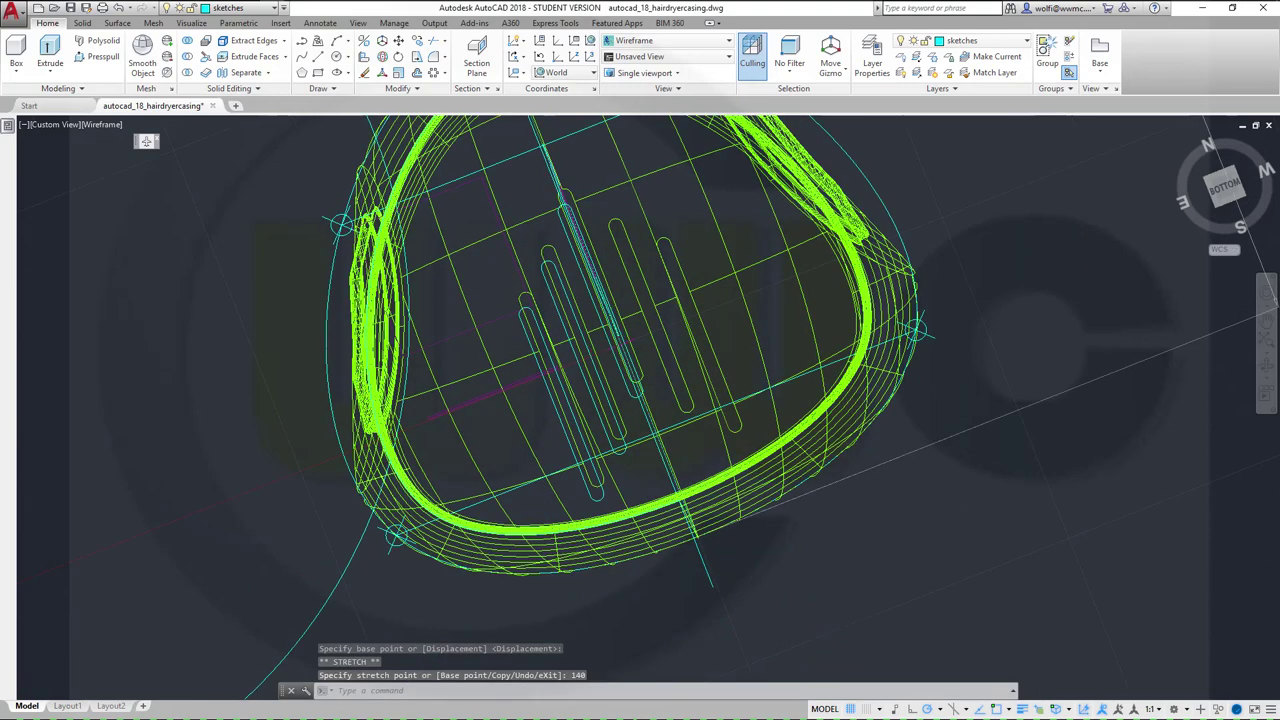
pyautogui.scroll(-4, 977, 608)
pyautogui.moveTo(977, 608); pyautogui.dragTo(893, 255, button='middle')
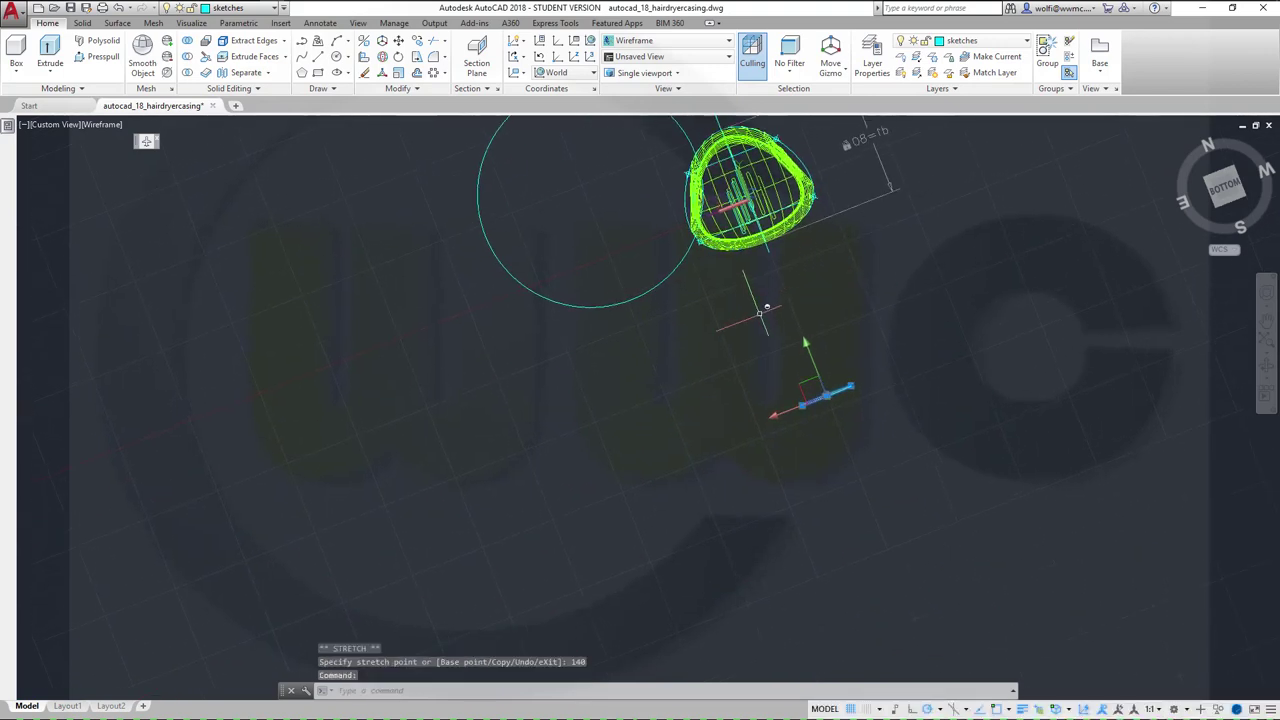
pyautogui.press('Escape')
# Step: Copy the ellipse beside the casing from its centre point 130 back into the casing in the positive Y direction
pyautogui.keyDown('shift'); pyautogui.moveTo(743, 334); pyautogui.dragTo(776, 415, button='middle'); pyautogui.keyUp('shift')
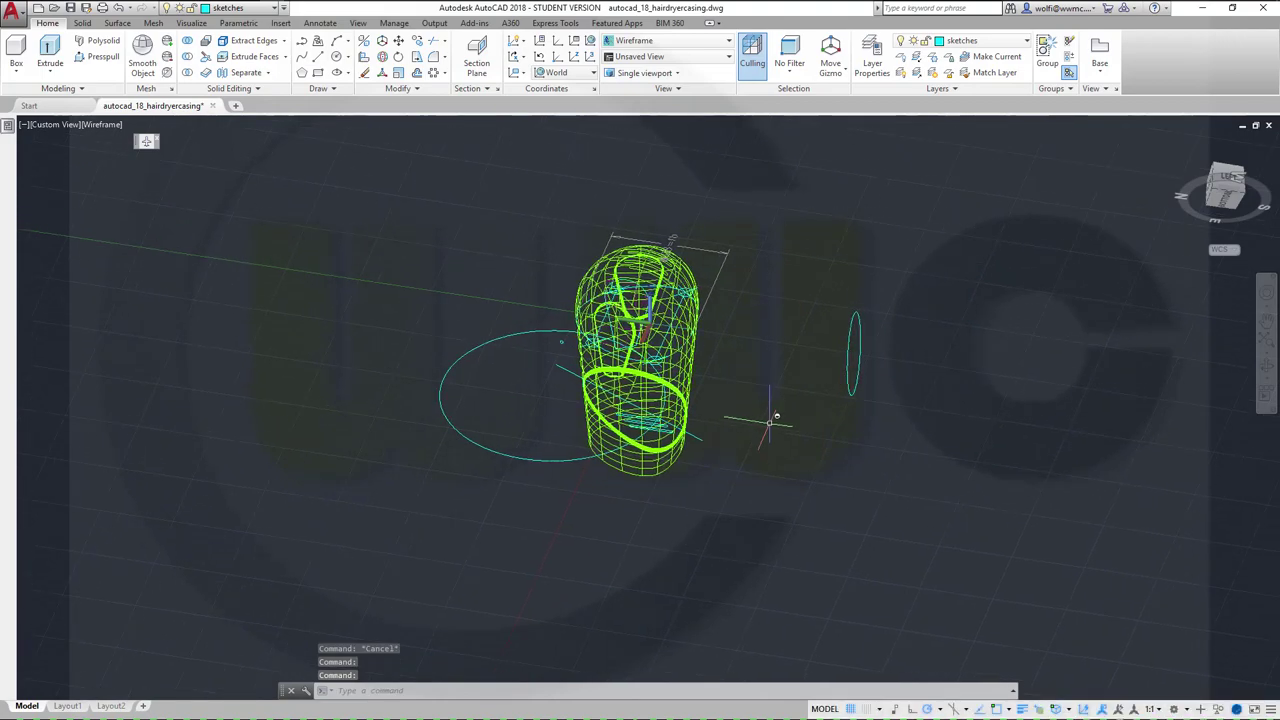
pyautogui.keyDown('shift'); pyautogui.moveTo(688, 387); pyautogui.dragTo(685, 452, button='middle'); pyautogui.keyUp('shift')
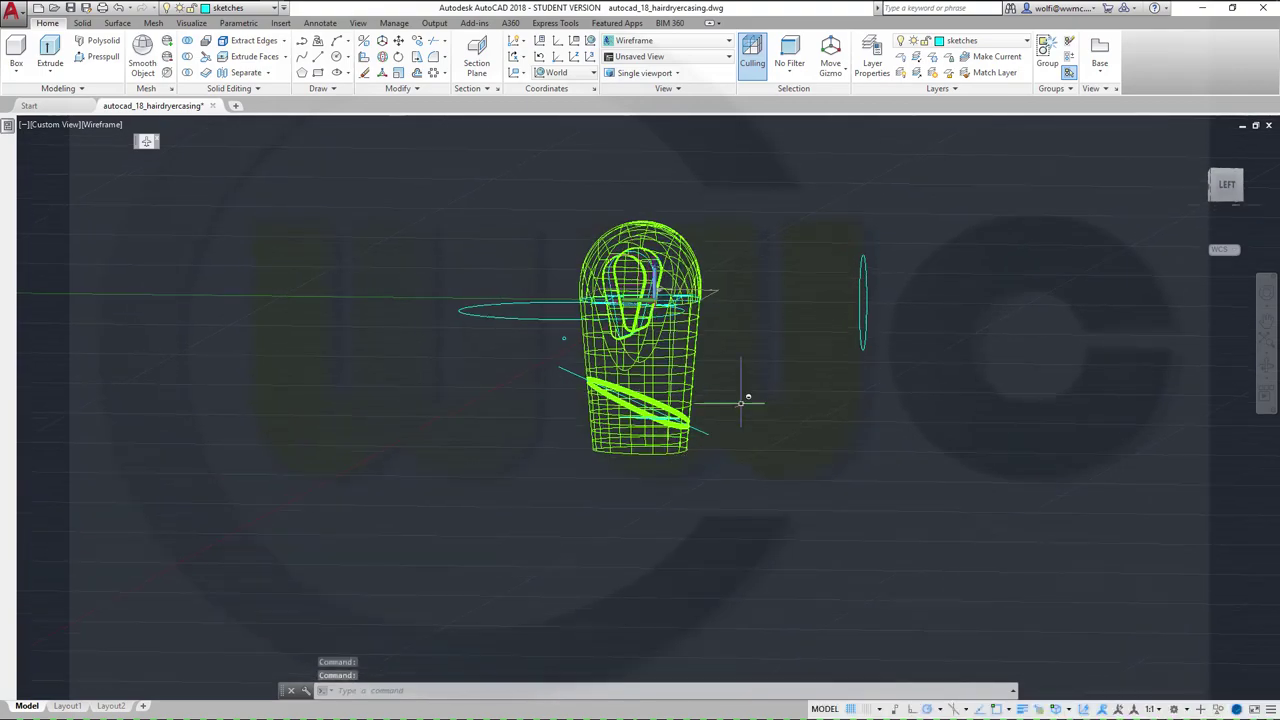
pyautogui.moveTo(812, 336)
pyautogui.keyDown('shift'); pyautogui.mouseDown(button='middle')
pyautogui.moveTo(811, 366)
pyautogui.moveTo(826, 360)
pyautogui.moveTo(815, 345)
pyautogui.mouseUp(button='middle'); pyautogui.keyUp('shift')
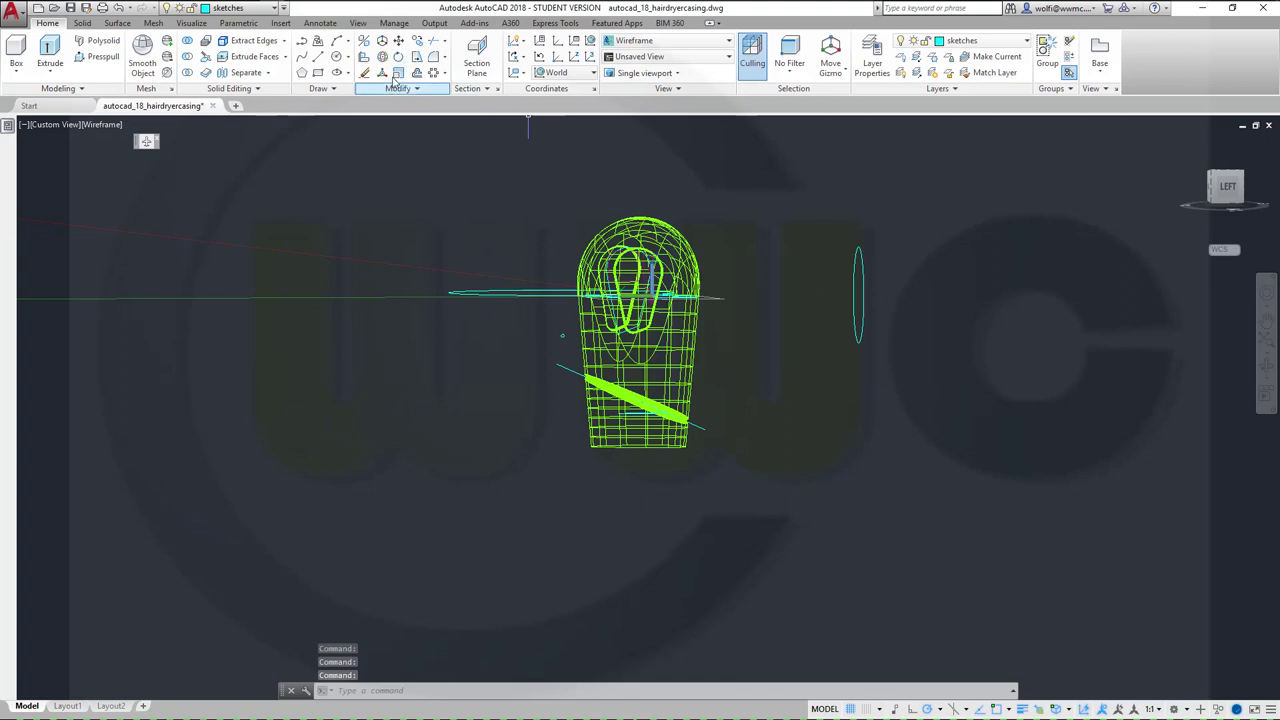
pyautogui.click(417, 40)
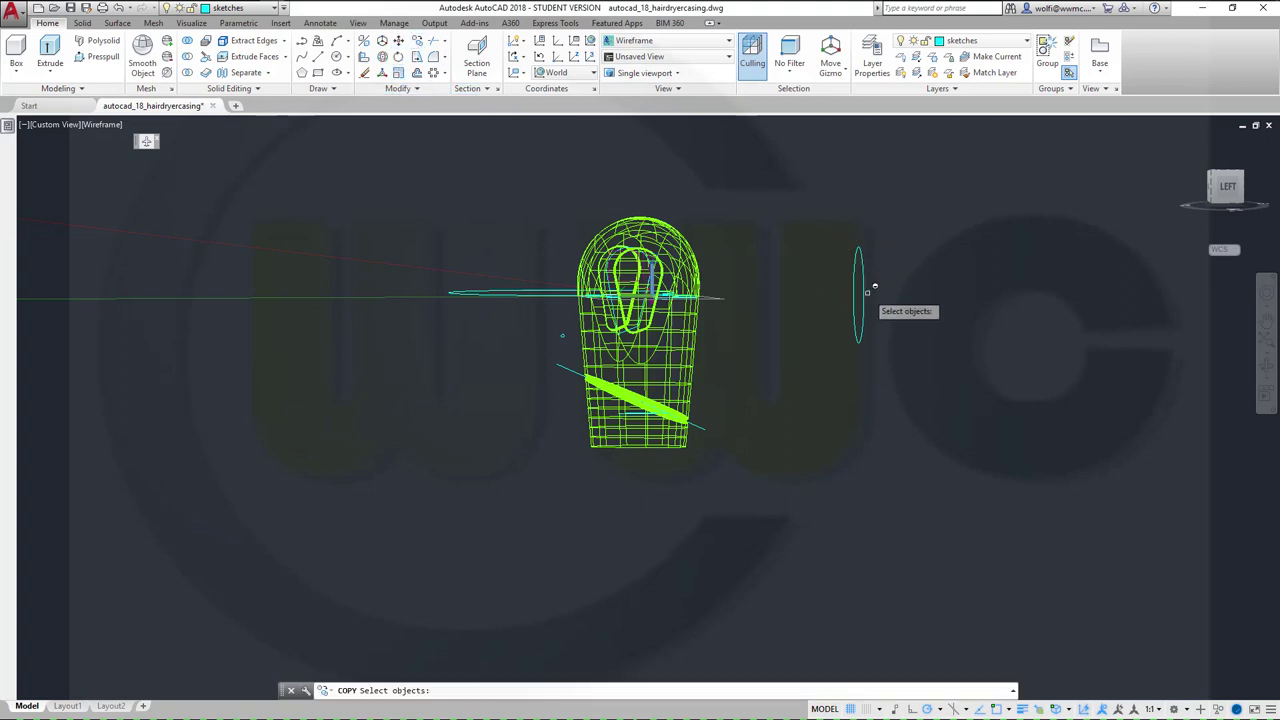
pyautogui.click(865, 292)
pyautogui.press('Return')
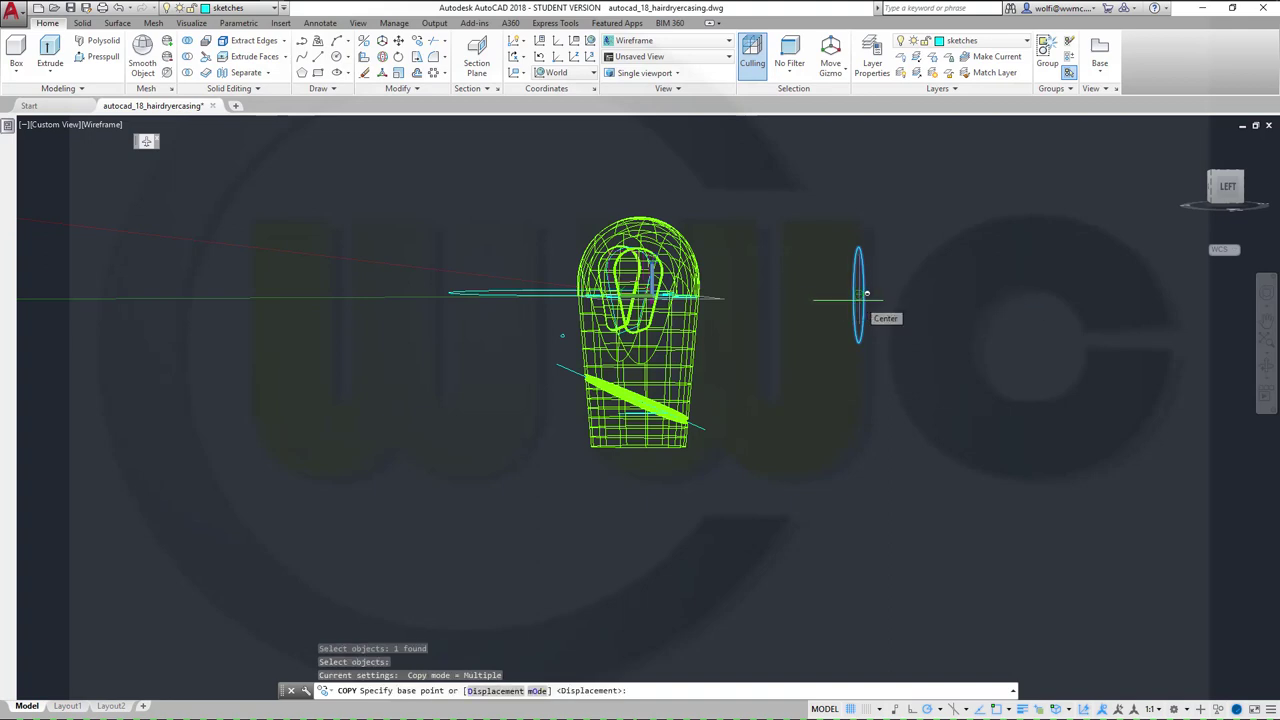
pyautogui.click(858, 293)
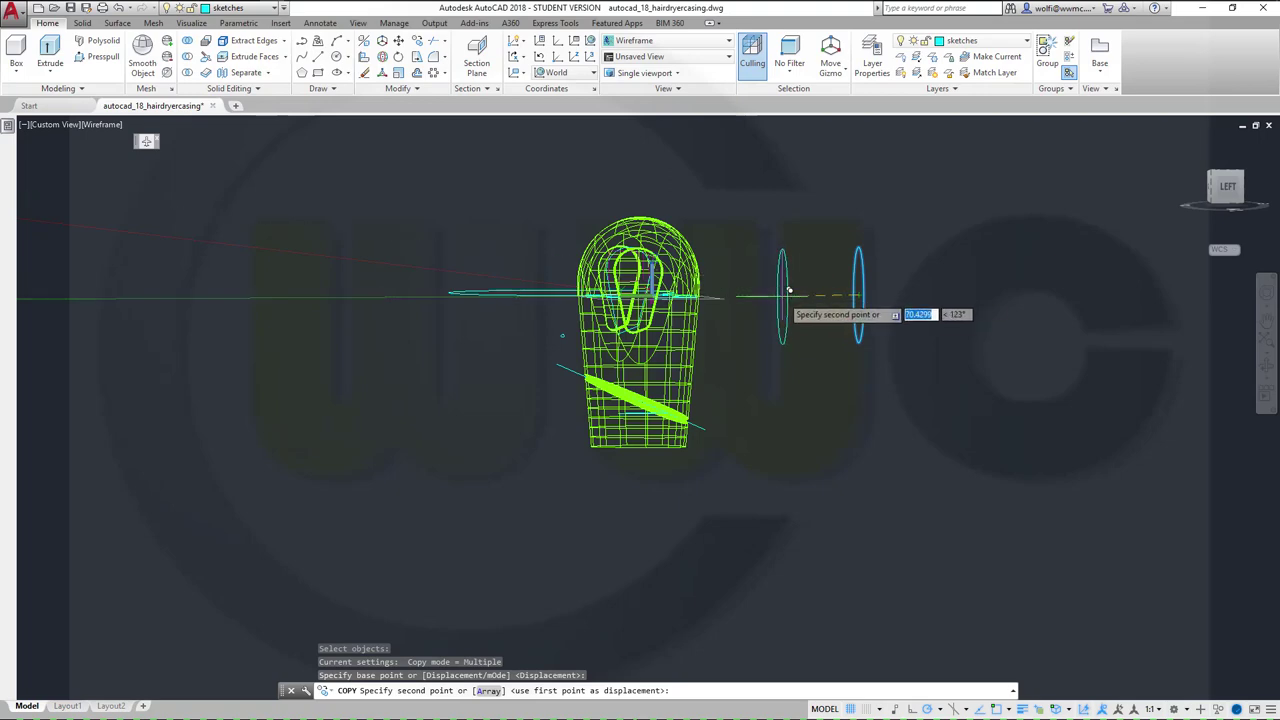
pyautogui.keyDown('shift'); pyautogui.moveTo(765, 293); pyautogui.dragTo(687, 346, button='middle'); pyautogui.keyUp('shift')
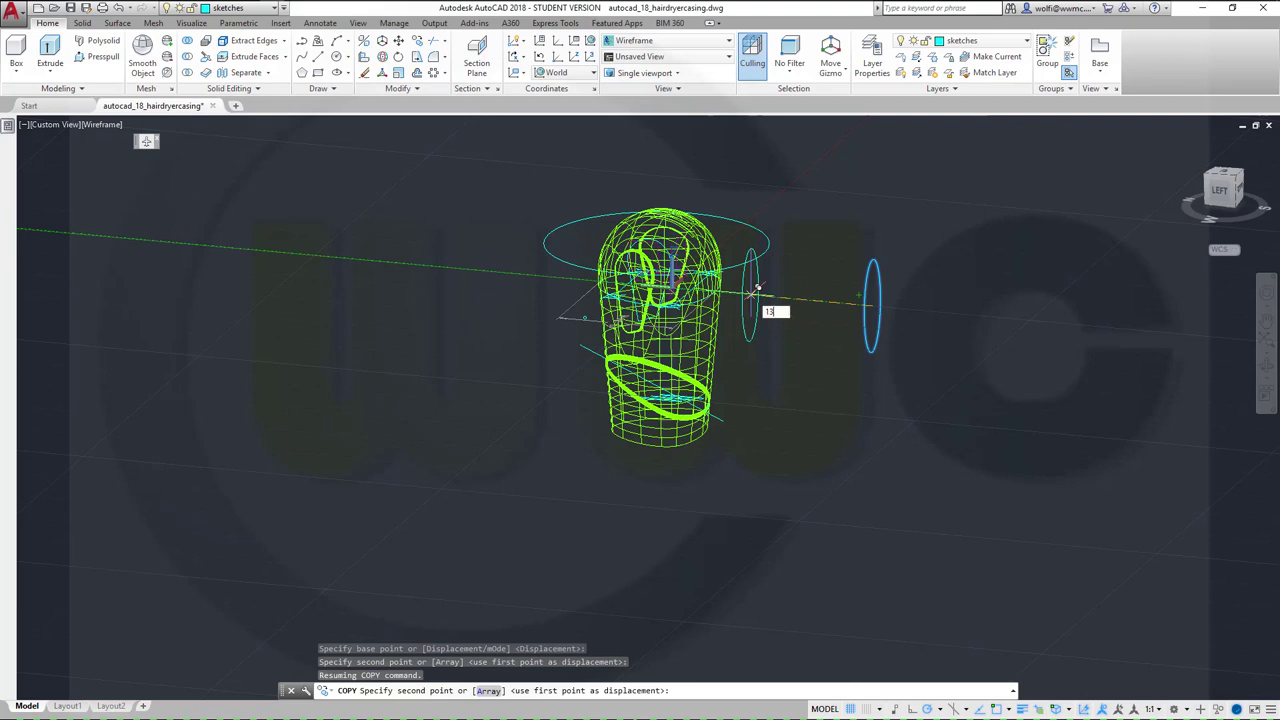
pyautogui.press('Return')
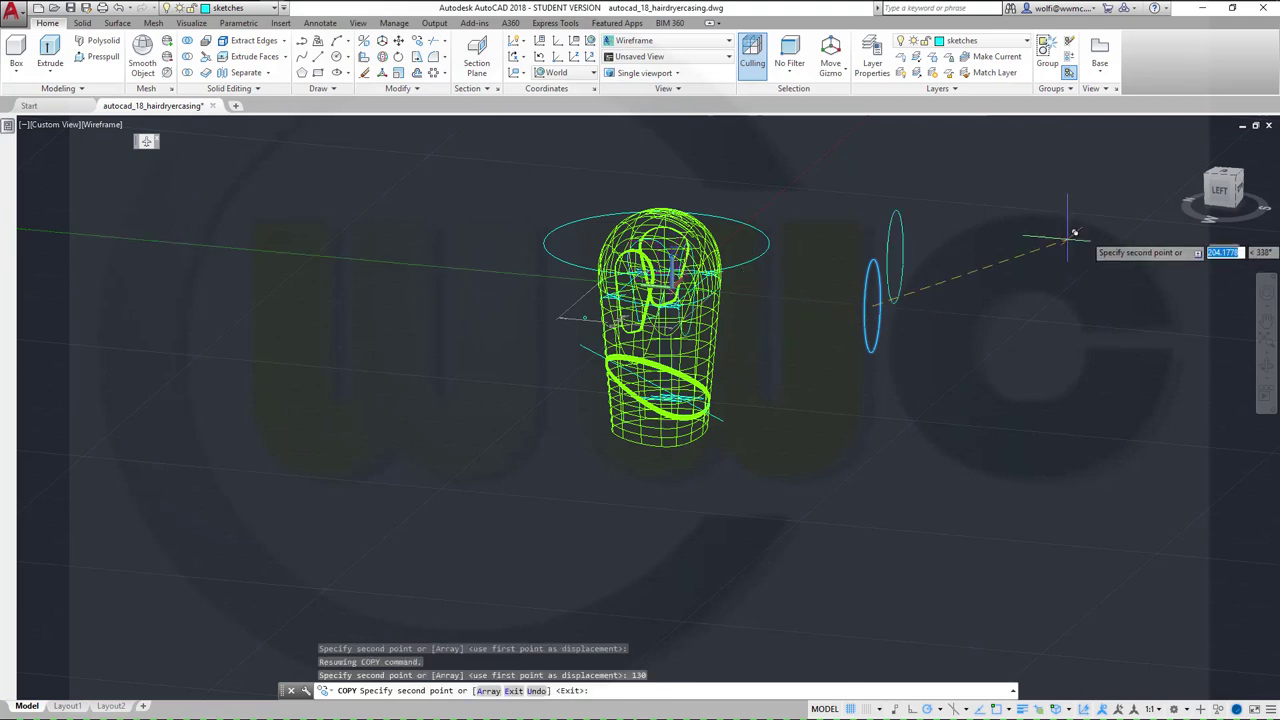
pyautogui.press('Escape')
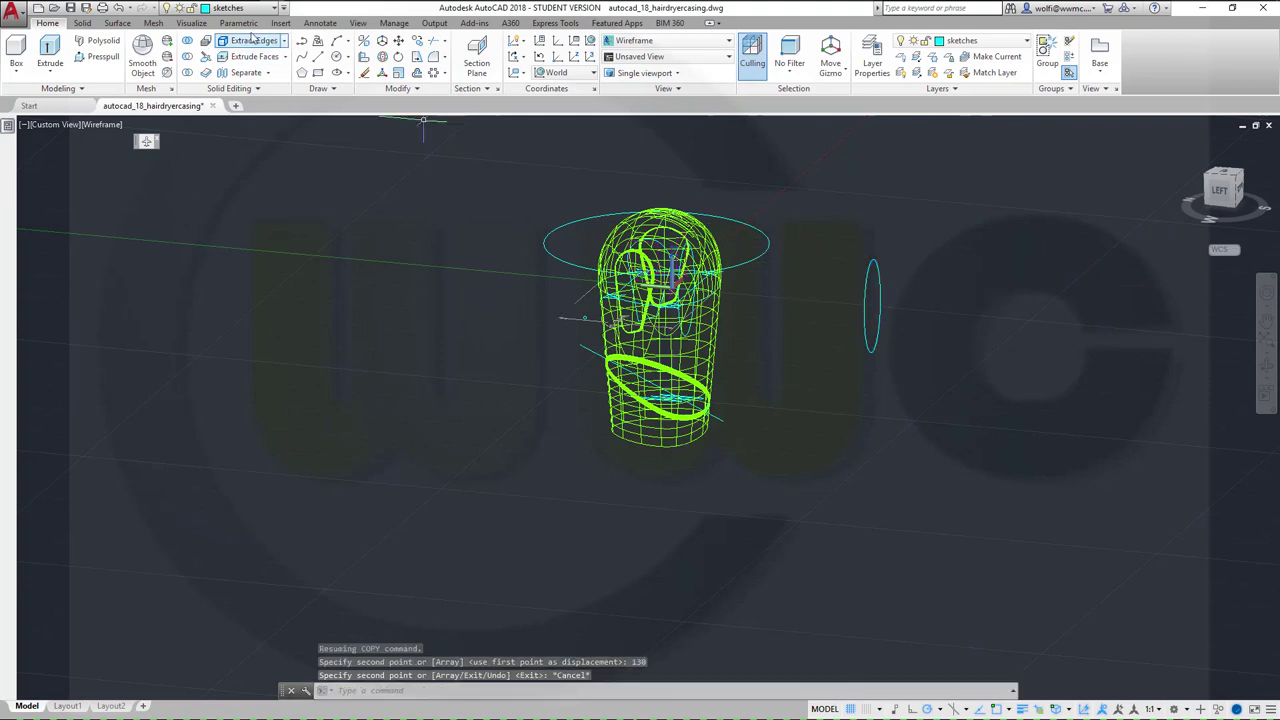
# Step: Turn off the surfaces layer to leave the sketch geometry on display
pyautogui.click(273, 8)
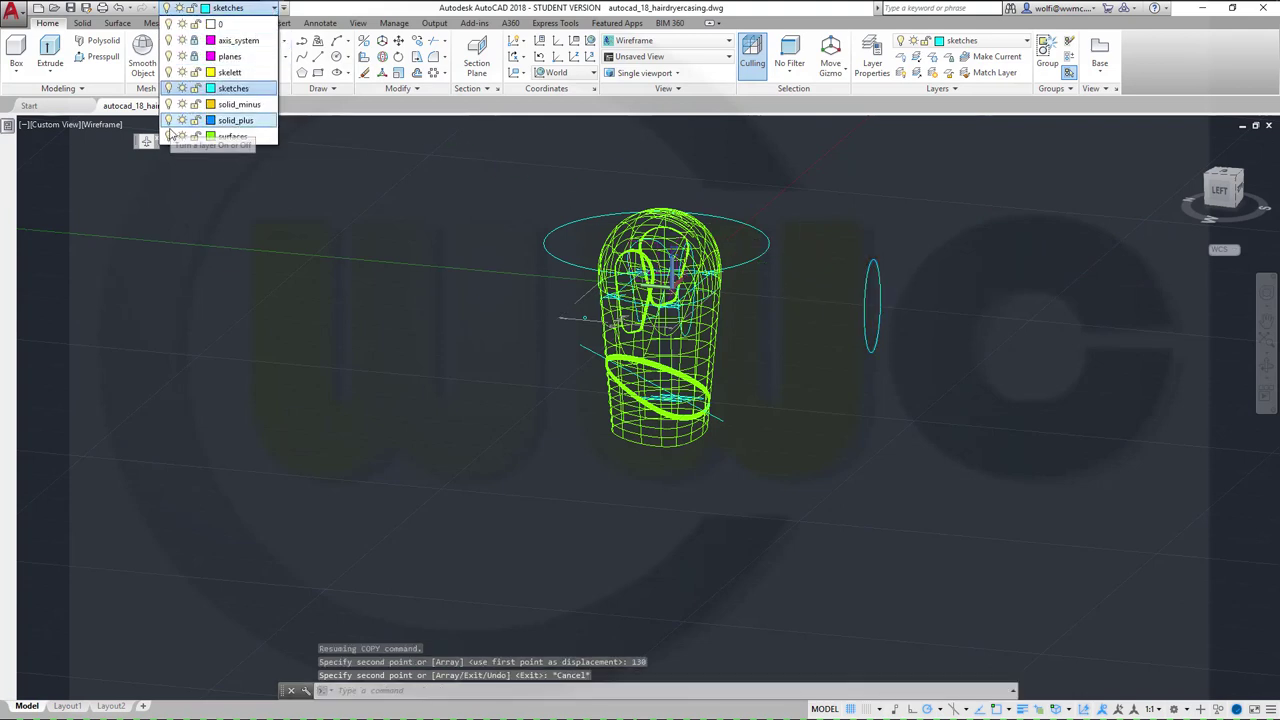
pyautogui.click(168, 136)
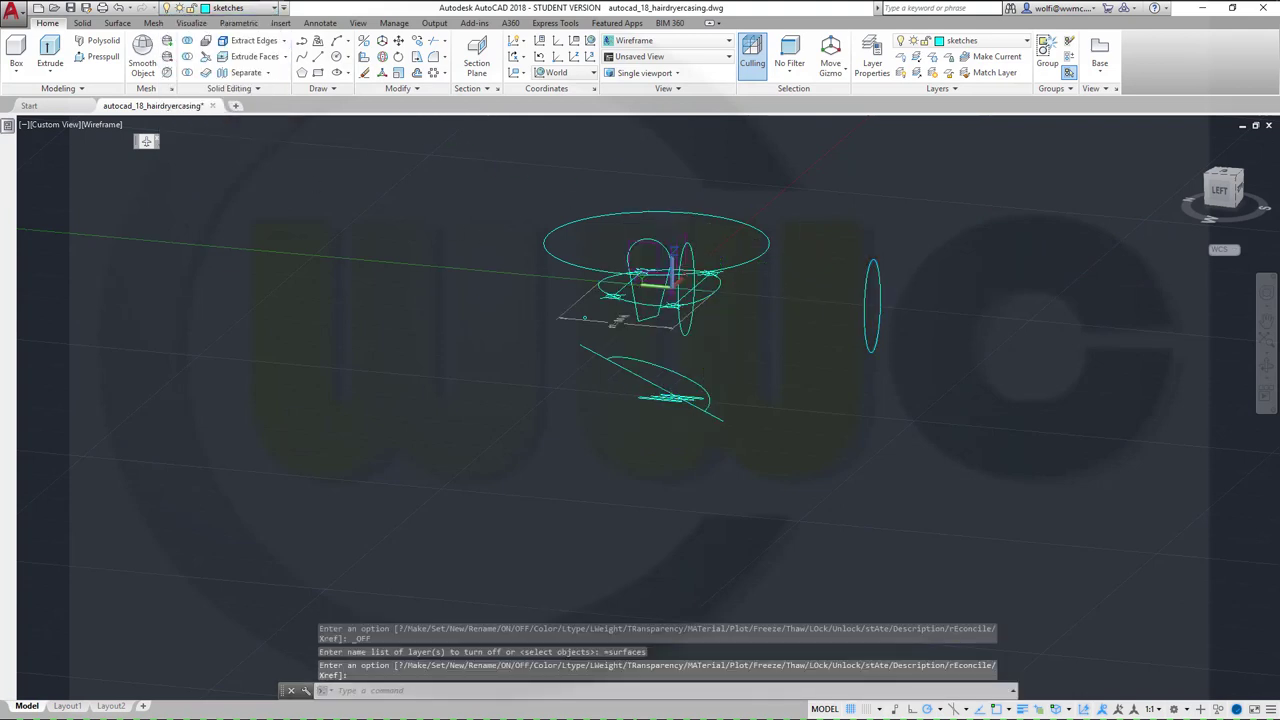
pyautogui.moveTo(685, 252)
pyautogui.keyDown('shift'); pyautogui.mouseDown(button='middle')
pyautogui.moveTo(694, 220)
pyautogui.moveTo(717, 251)
pyautogui.moveTo(705, 255)
pyautogui.moveTo(700, 229)
pyautogui.moveTo(717, 240)
pyautogui.moveTo(689, 246)
pyautogui.moveTo(689, 229)
pyautogui.moveTo(690, 242)
pyautogui.mouseUp(button='middle'); pyautogui.keyUp('shift')
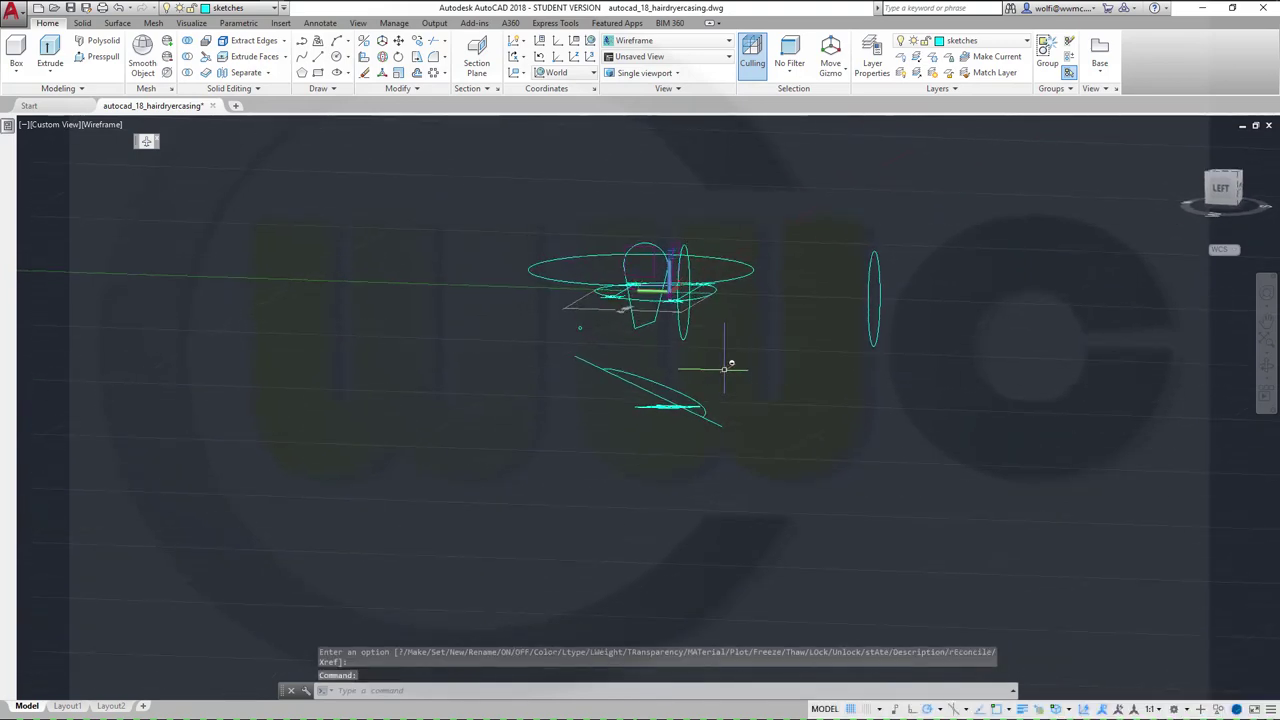
# Step: Rotate the UCS 90 degrees about its Y axis
pyautogui.keyDown('shift'); pyautogui.moveTo(829, 348); pyautogui.dragTo(771, 394, button='middle'); pyautogui.keyUp('shift')
pyautogui.scroll(4, 766, 323)
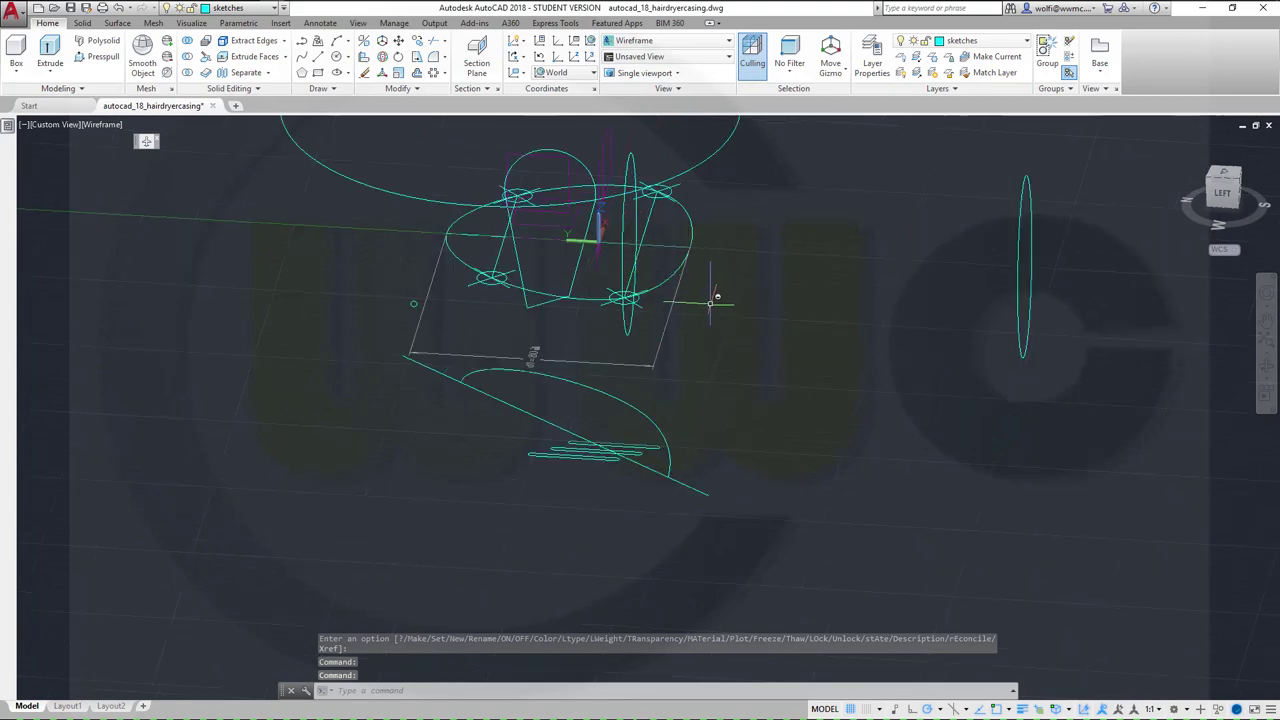
pyautogui.moveTo(710, 303)
pyautogui.keyDown('shift'); pyautogui.mouseDown(button='middle')
pyautogui.moveTo(731, 257)
pyautogui.moveTo(695, 322)
pyautogui.mouseUp(button='middle'); pyautogui.keyUp('shift')
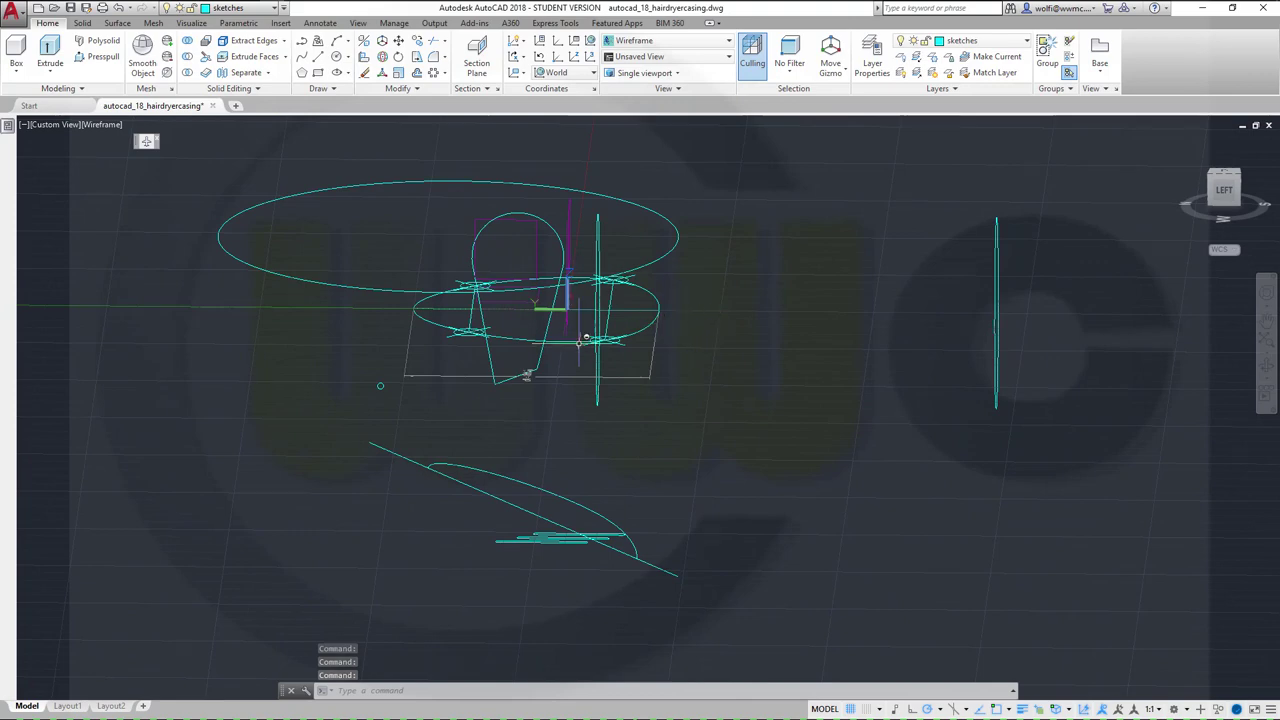
pyautogui.keyDown('shift'); pyautogui.moveTo(586, 337); pyautogui.dragTo(640, 303, button='middle'); pyautogui.keyUp('shift')
pyautogui.scroll(5, 640, 303)
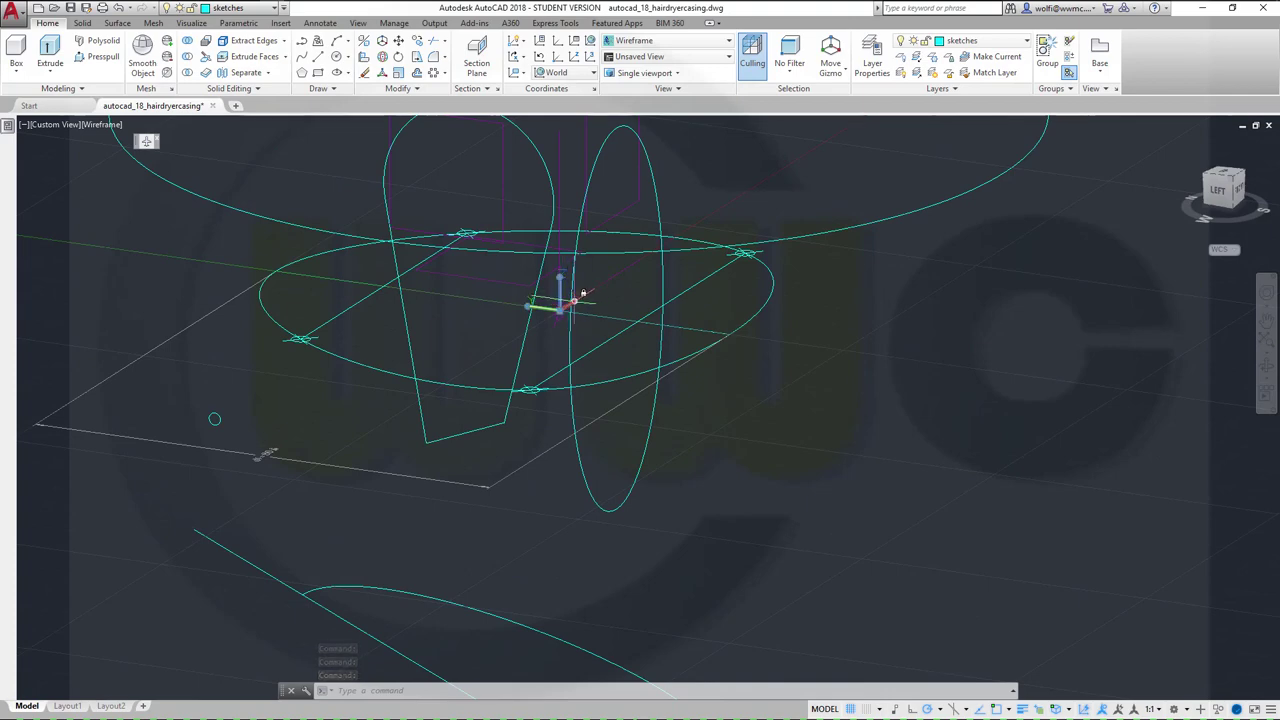
pyautogui.moveTo(583, 293)
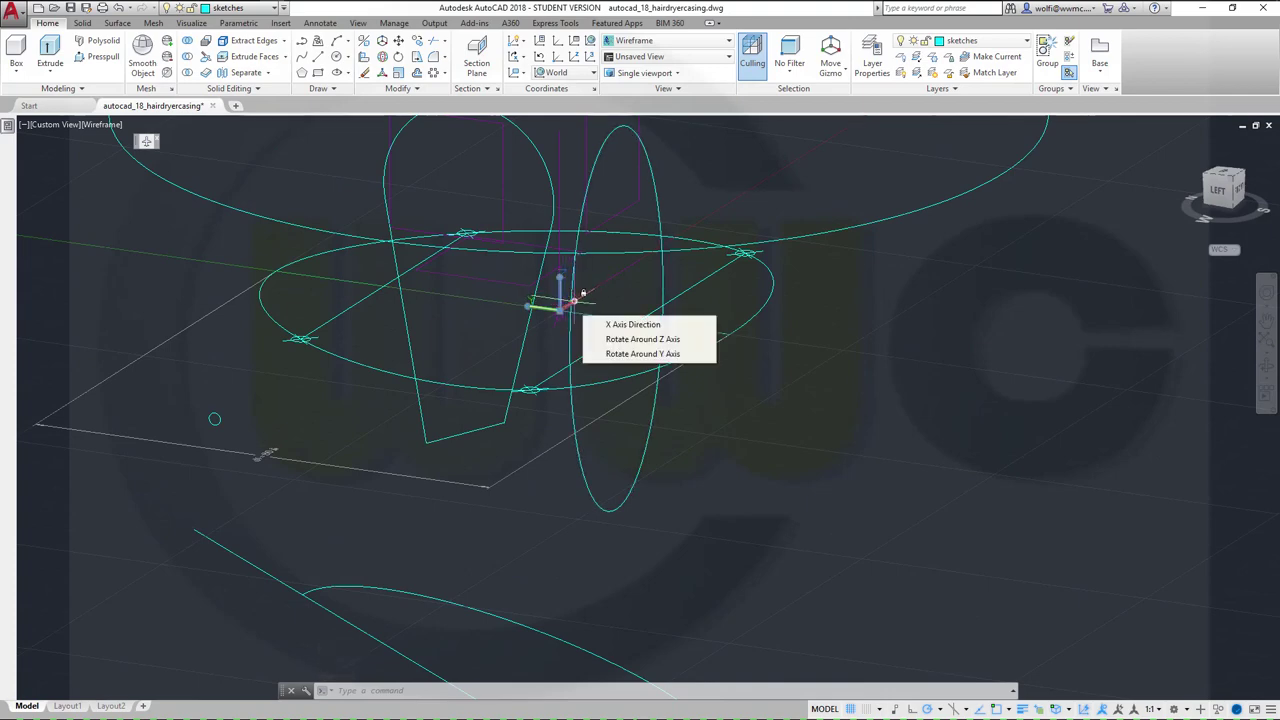
pyautogui.click(615, 354)
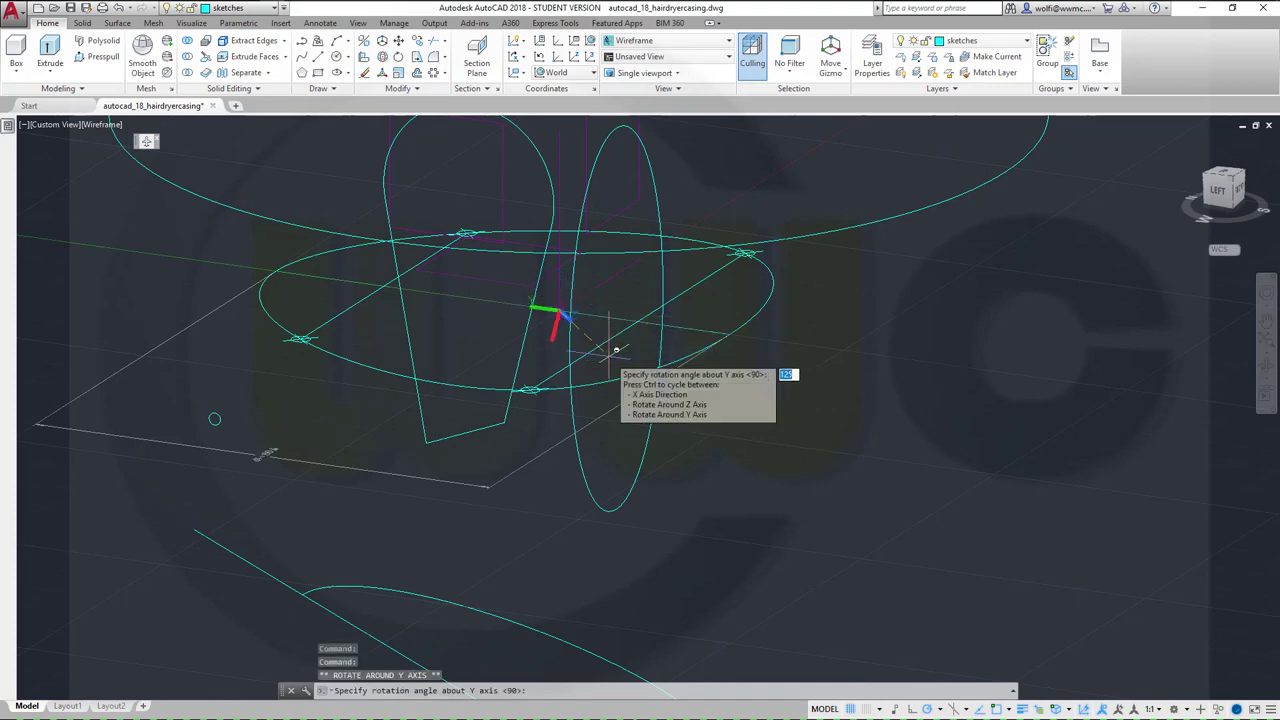
pyautogui.press('Escape')
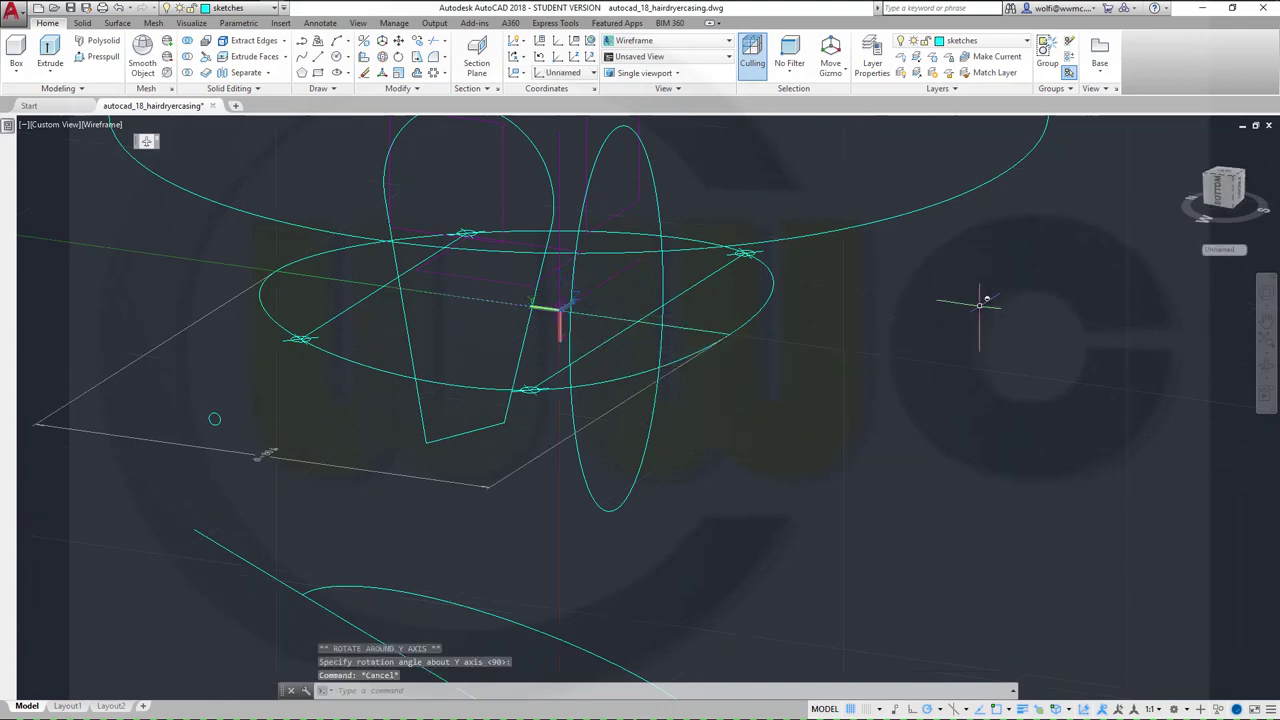
# Step: In the Left view, draw a wavy spline from the outer ellipse's centre through three intermediate points to the copied ellipse's centre
pyautogui.click(1222, 200)
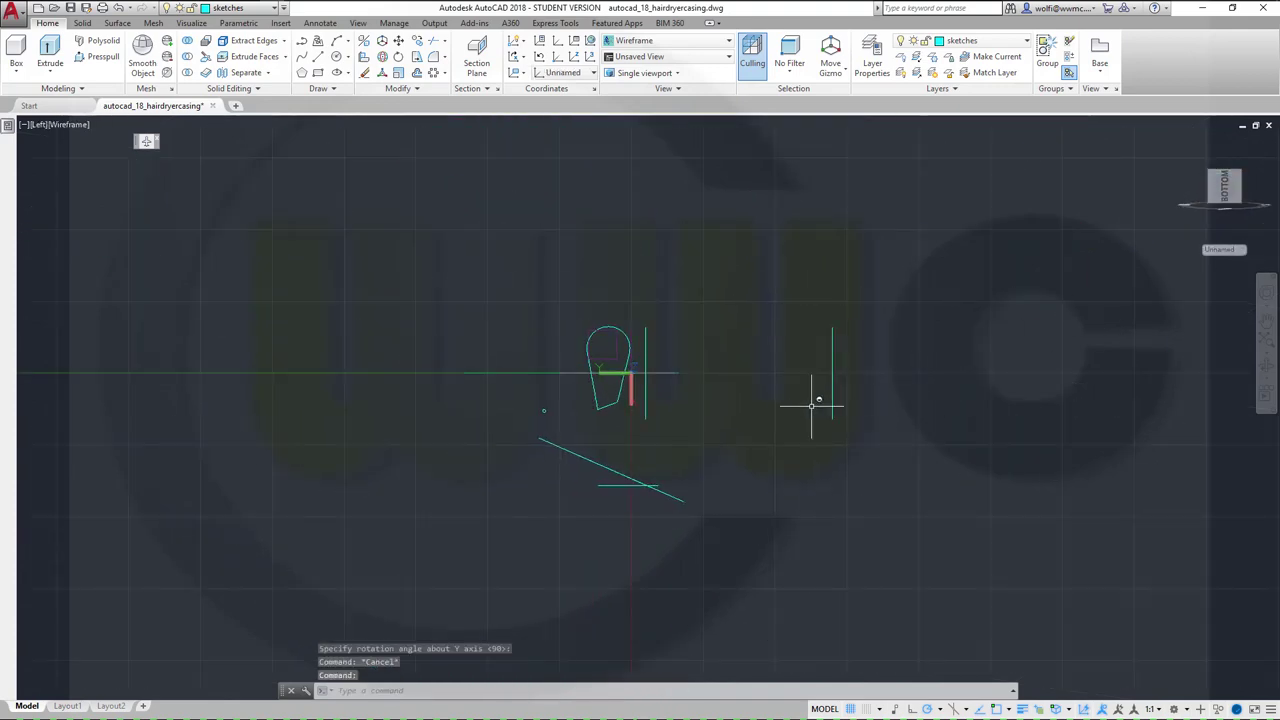
pyautogui.scroll(4, 662, 430)
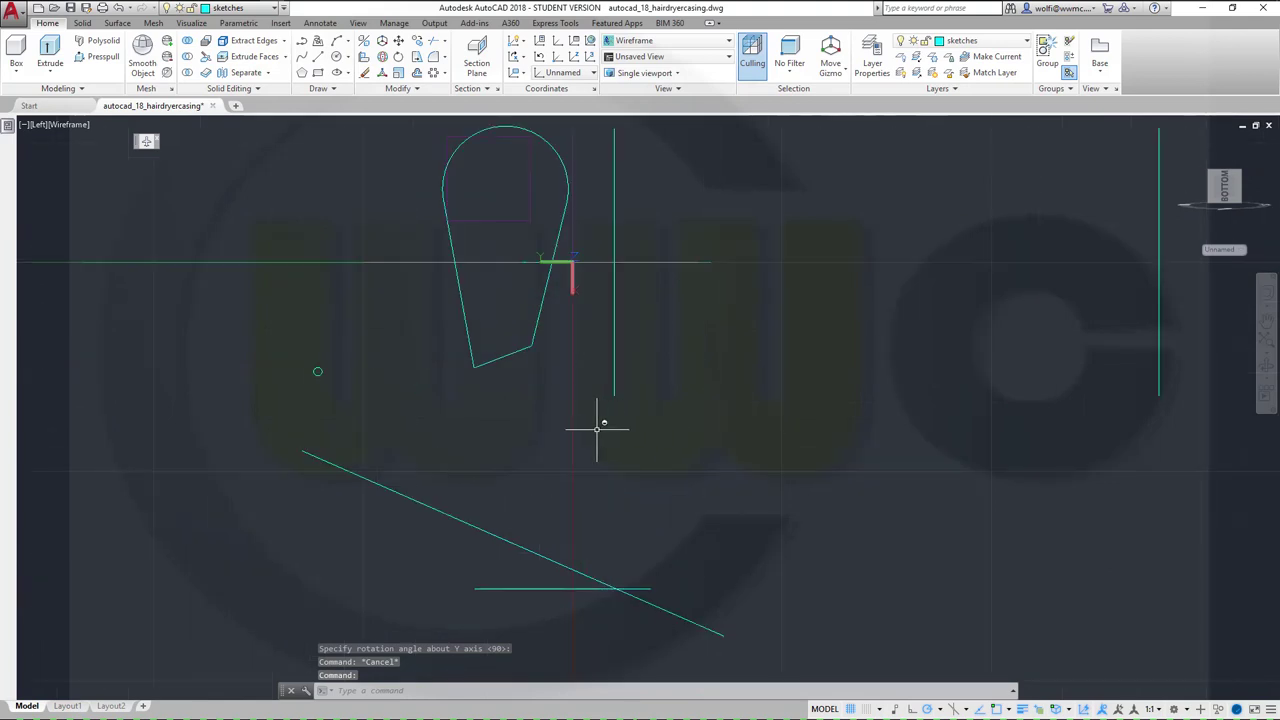
pyautogui.keyDown('shift'); pyautogui.moveTo(597, 428); pyautogui.dragTo(541, 437, button='middle'); pyautogui.keyUp('shift')
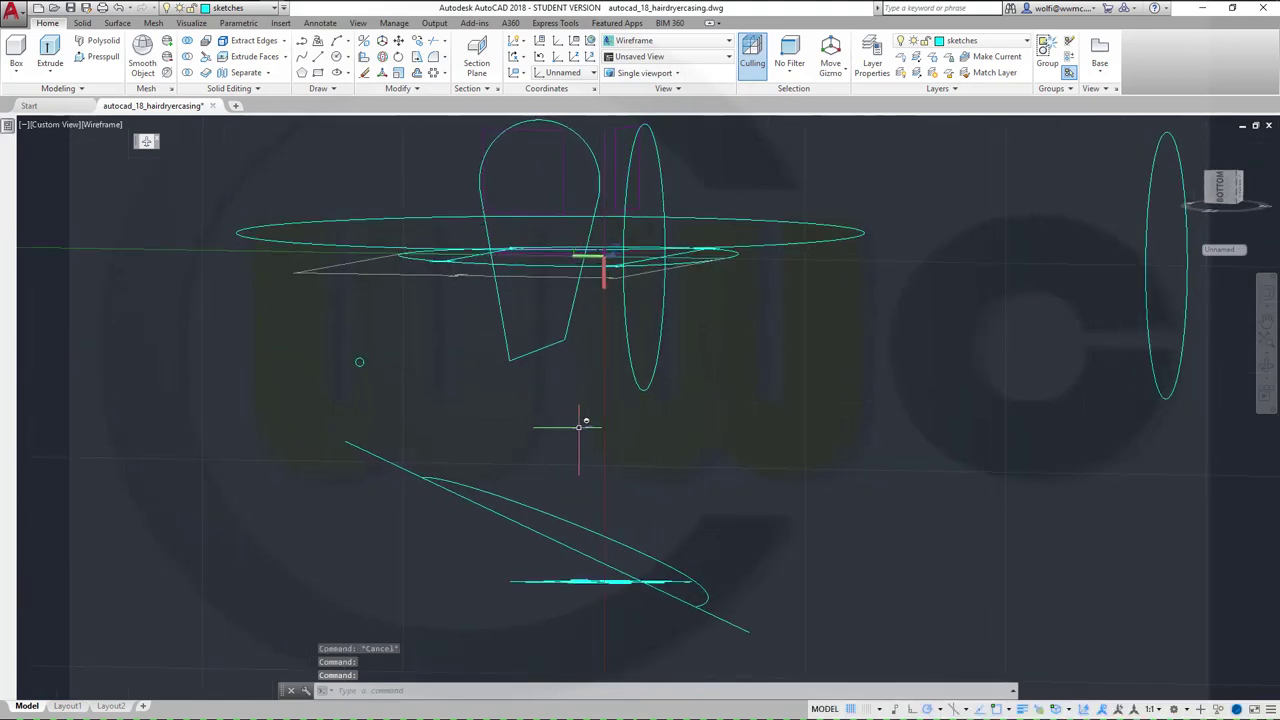
pyautogui.click(1220, 195)
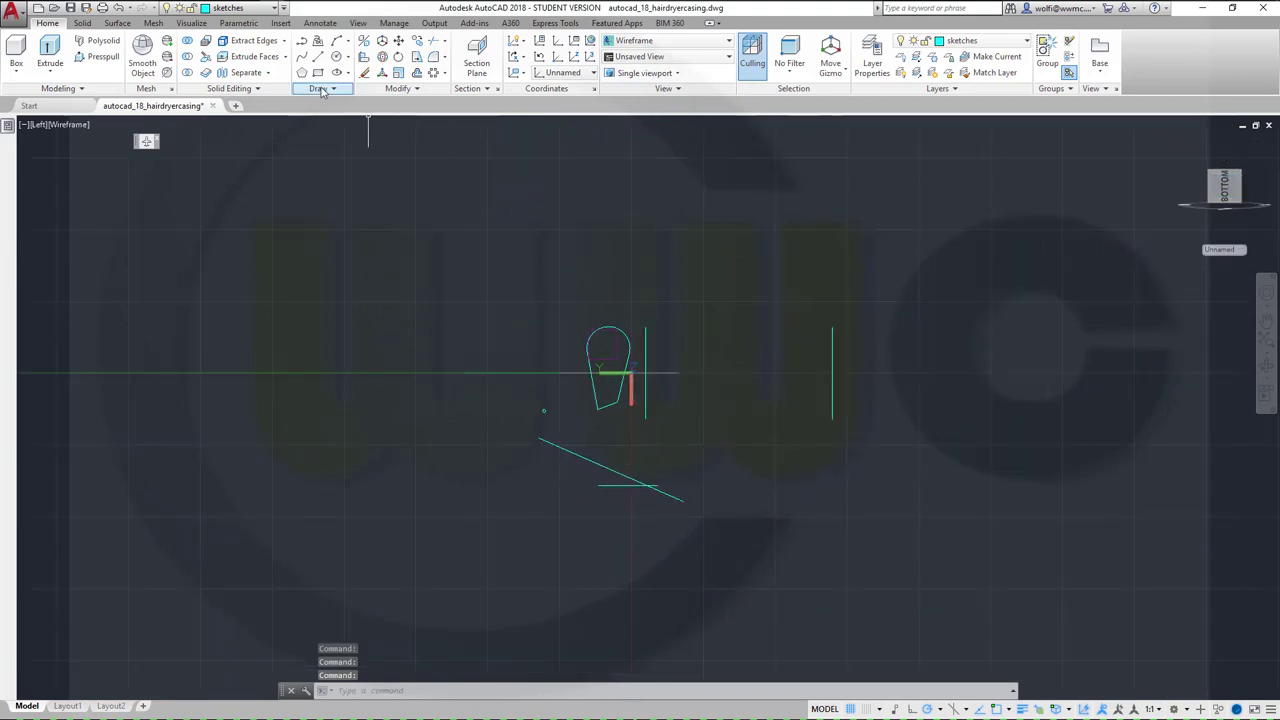
pyautogui.click(301, 57)
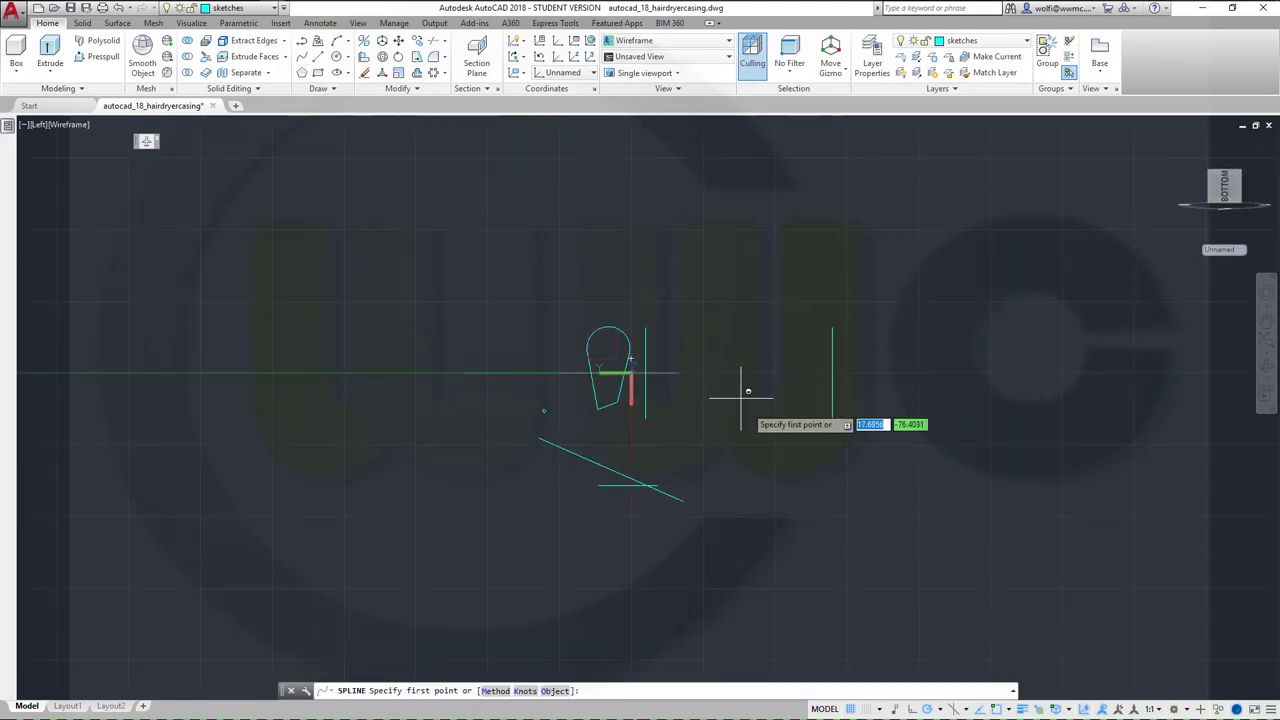
pyautogui.scroll(2, 835, 455)
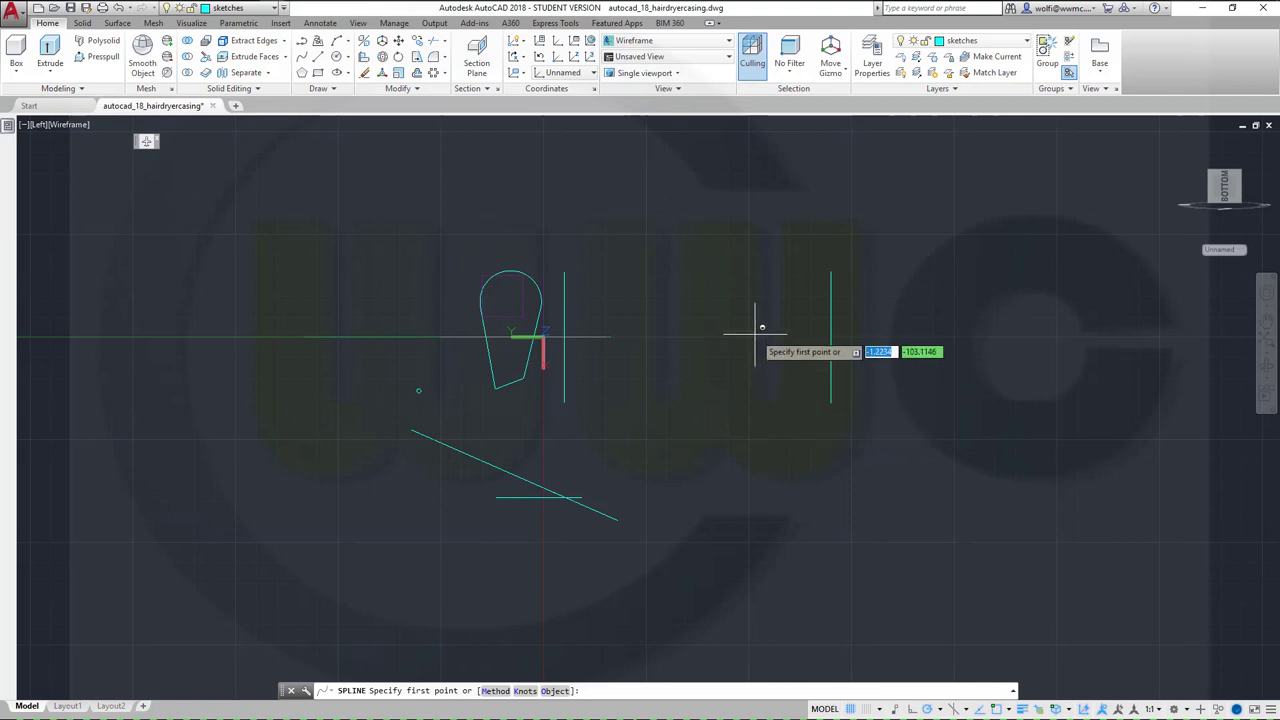
pyautogui.click(830, 335)
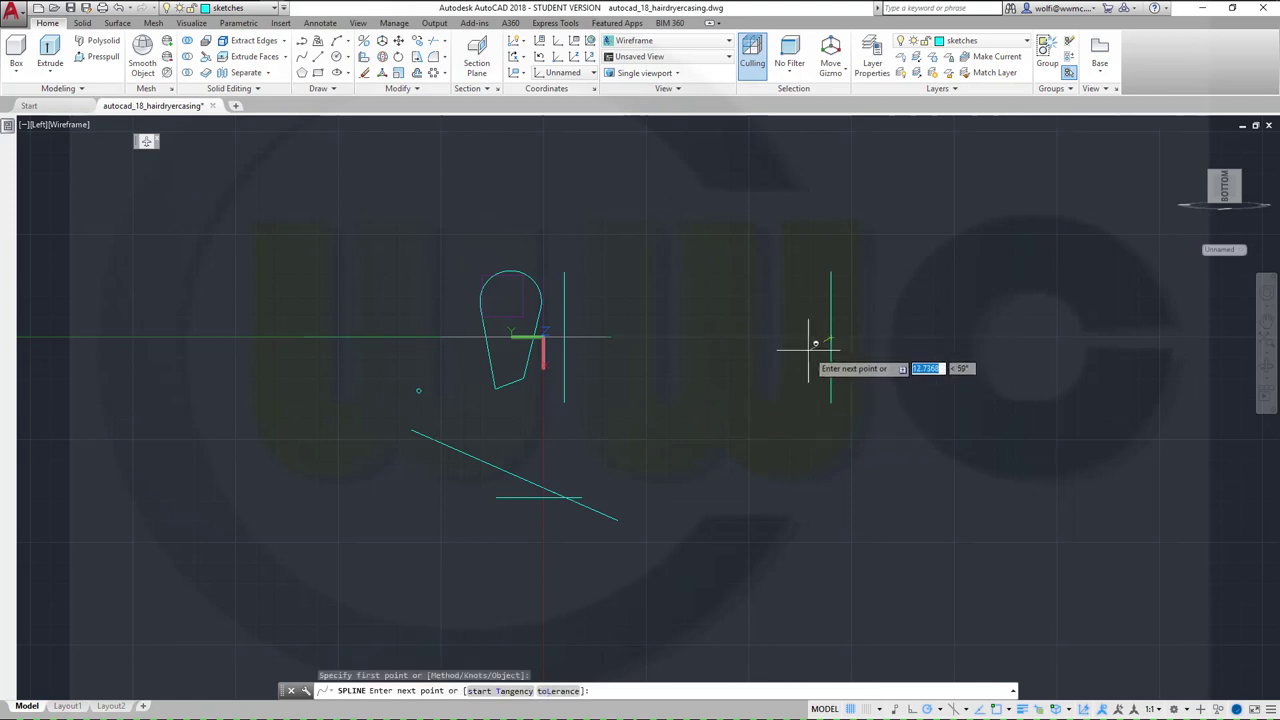
pyautogui.click(778, 352)
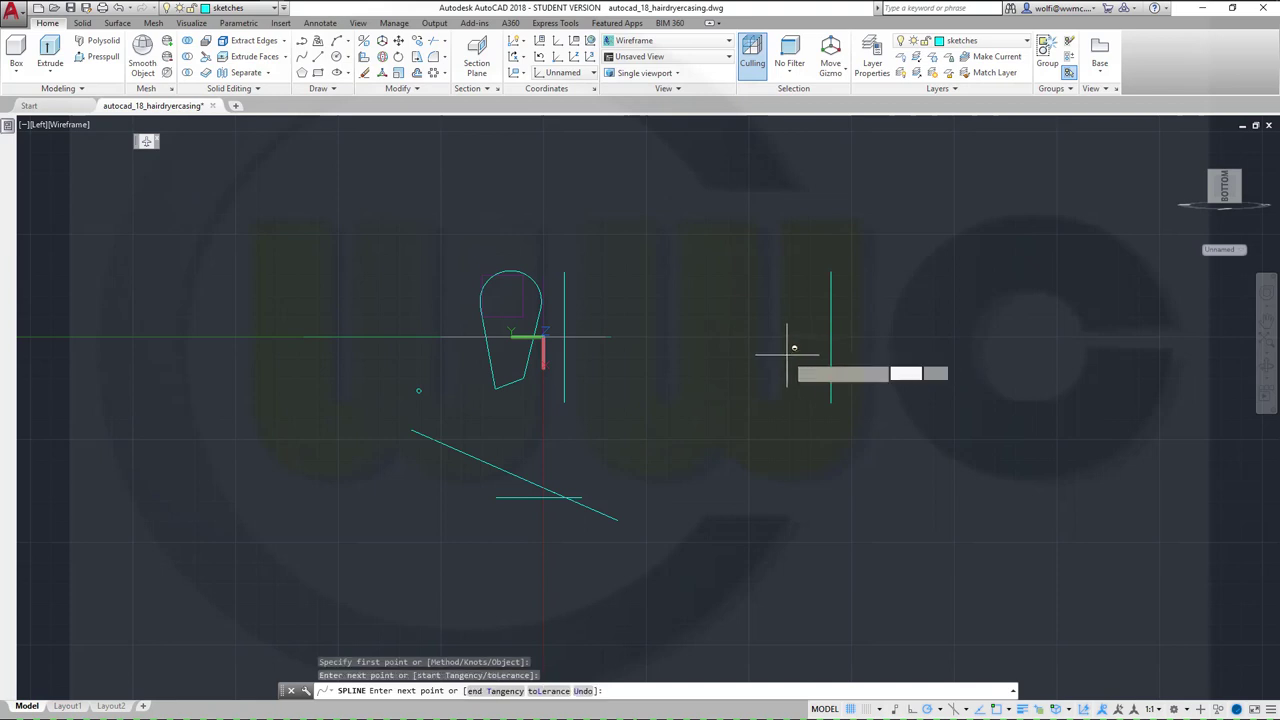
pyautogui.click(728, 343)
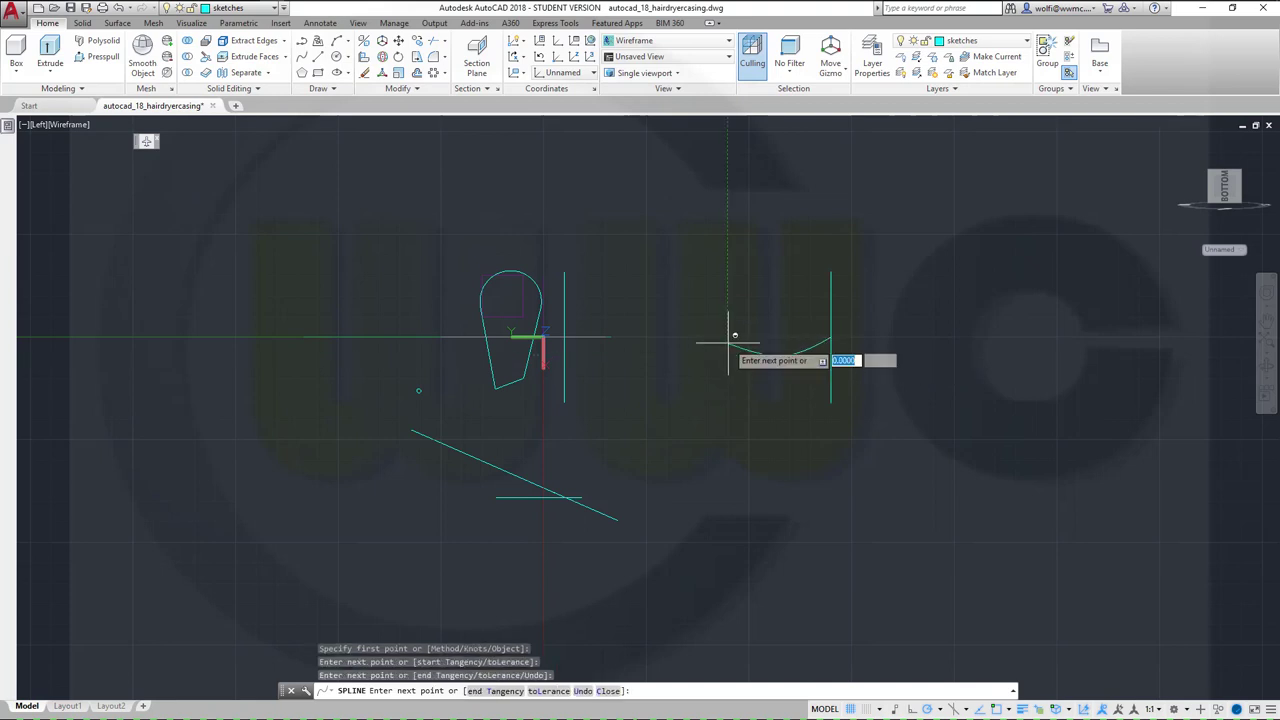
pyautogui.click(656, 347)
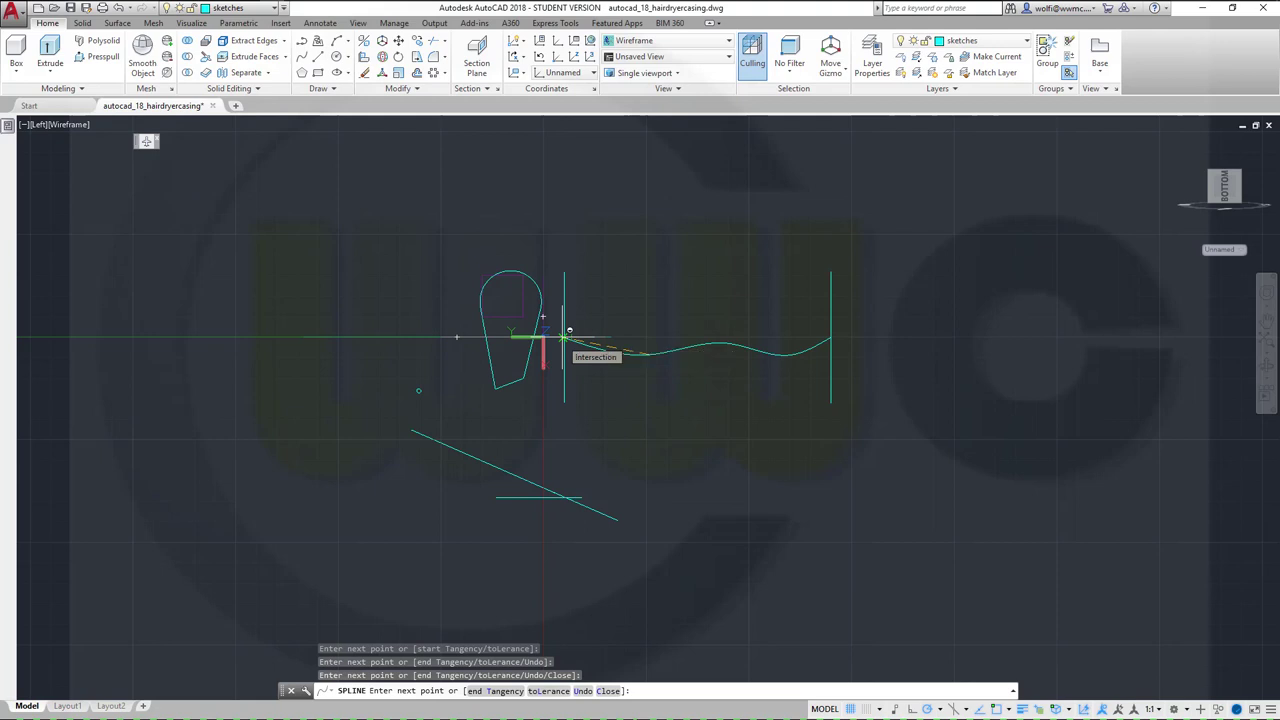
pyautogui.scroll(2, 576, 340)
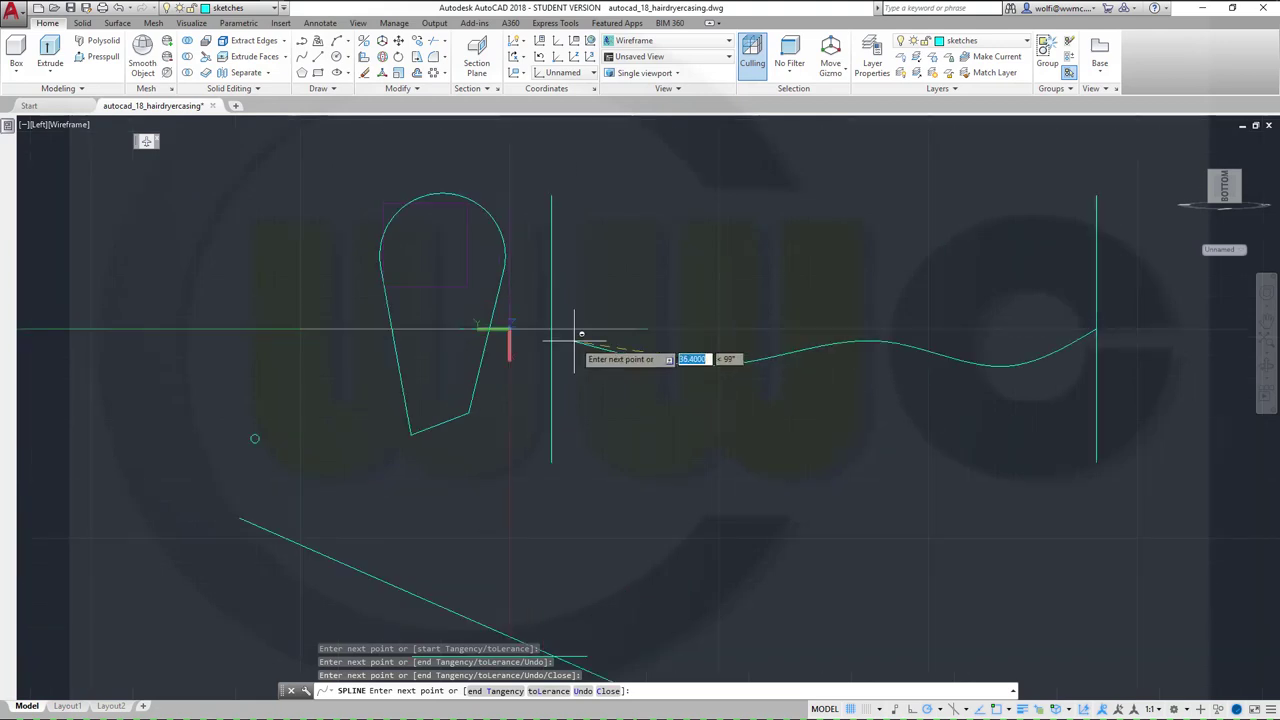
pyautogui.scroll(2, 572, 332)
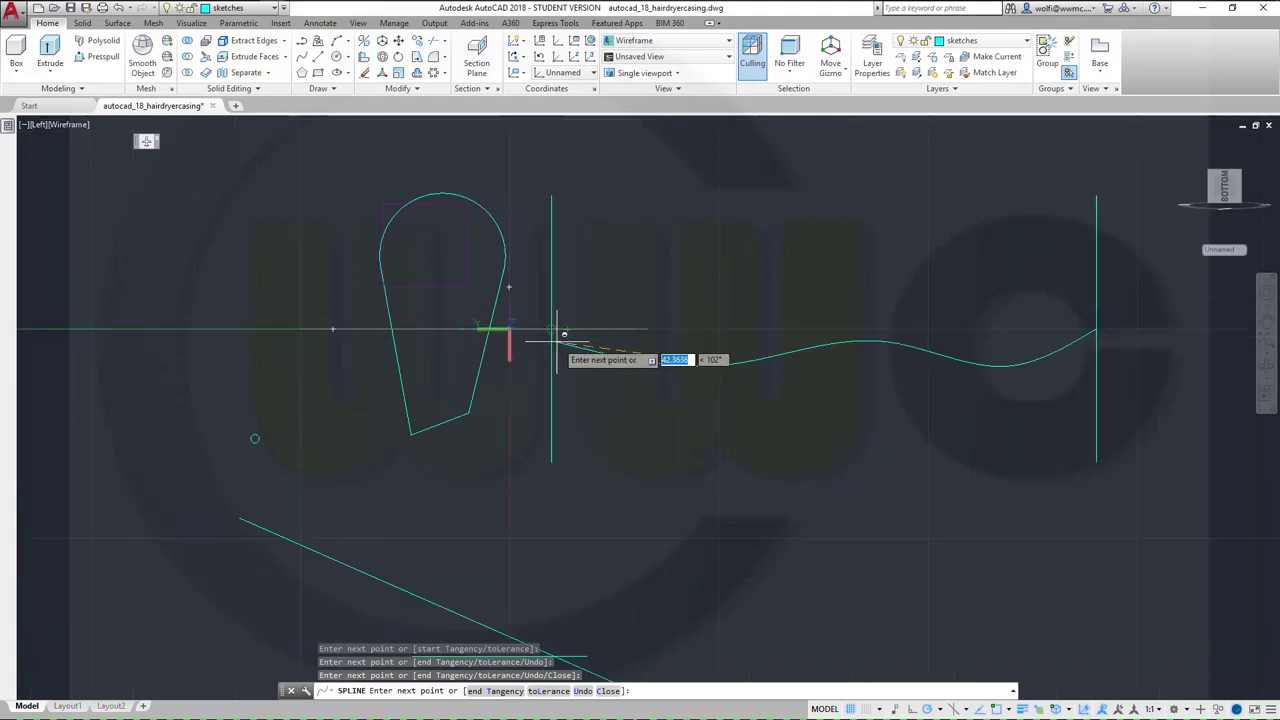
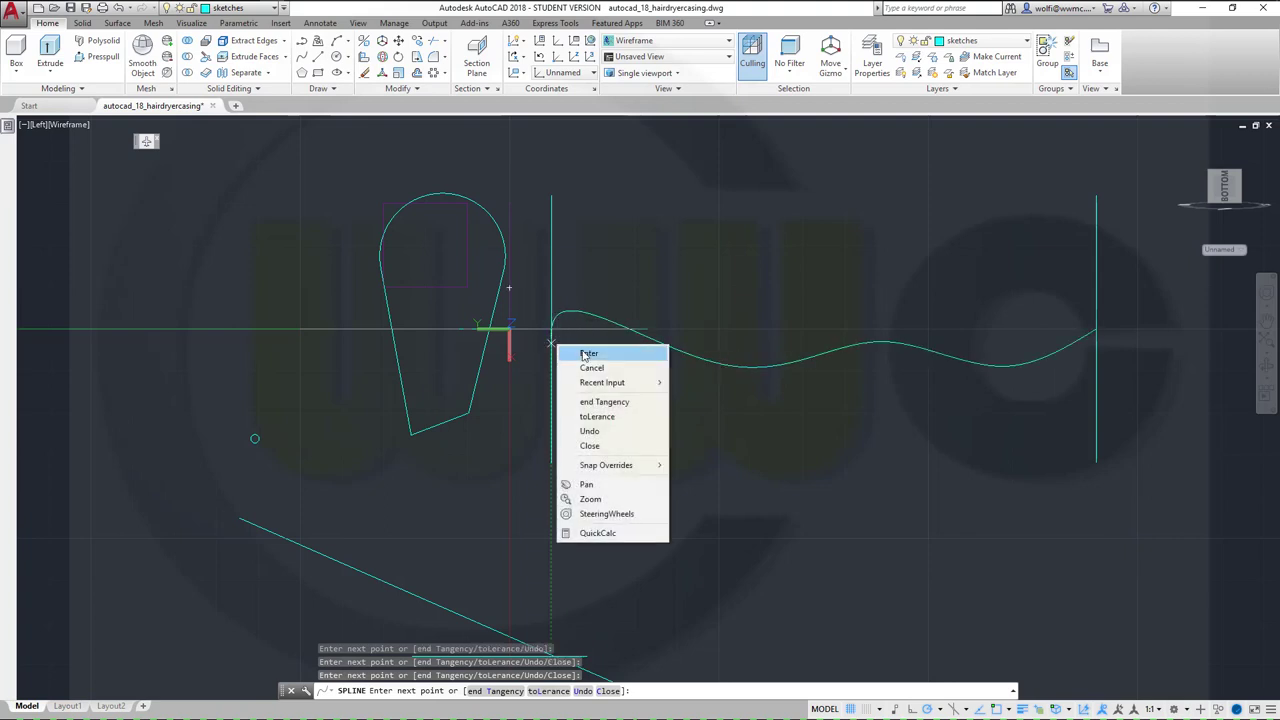
pyautogui.click(588, 353)
# Step: Move the finished wavy spline from its end at the outer ellipse's centre down to that ellipse's lower quadrant point
pyautogui.scroll(3, 785, 420)
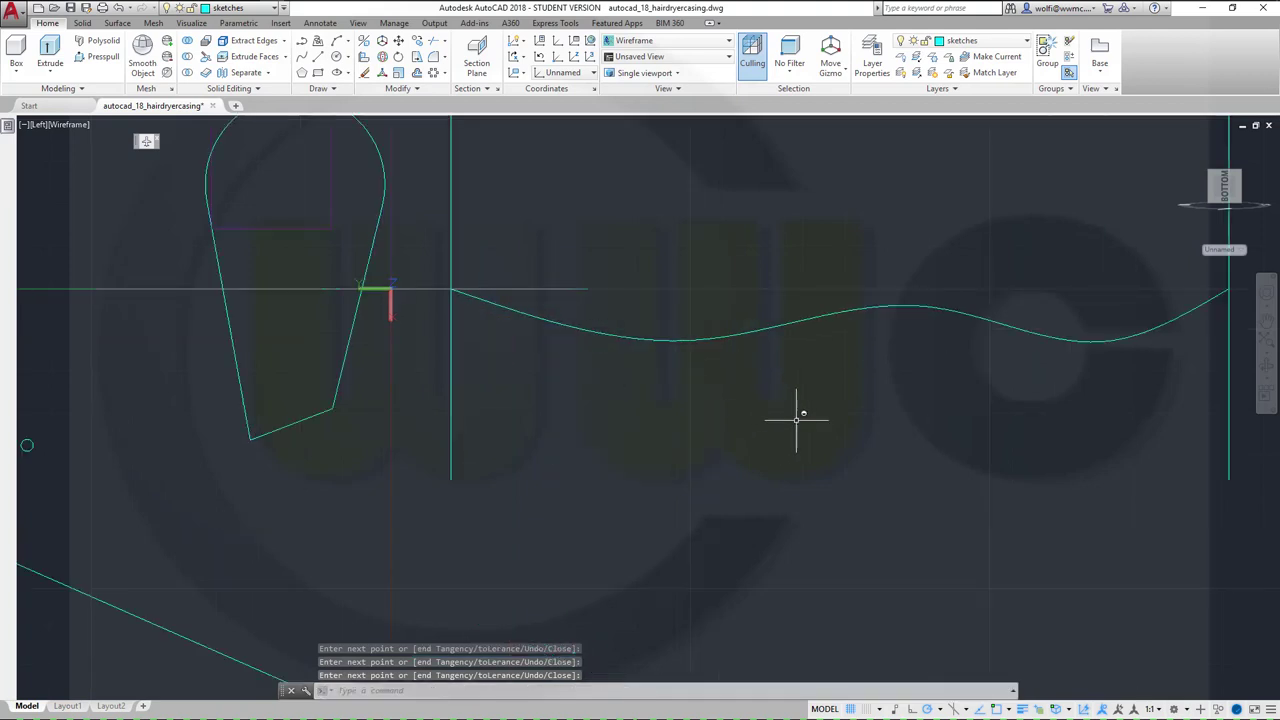
pyautogui.scroll(-4, 795, 422)
pyautogui.keyDown('shift'); pyautogui.moveTo(788, 378); pyautogui.dragTo(528, 366, button='middle'); pyautogui.keyUp('shift')
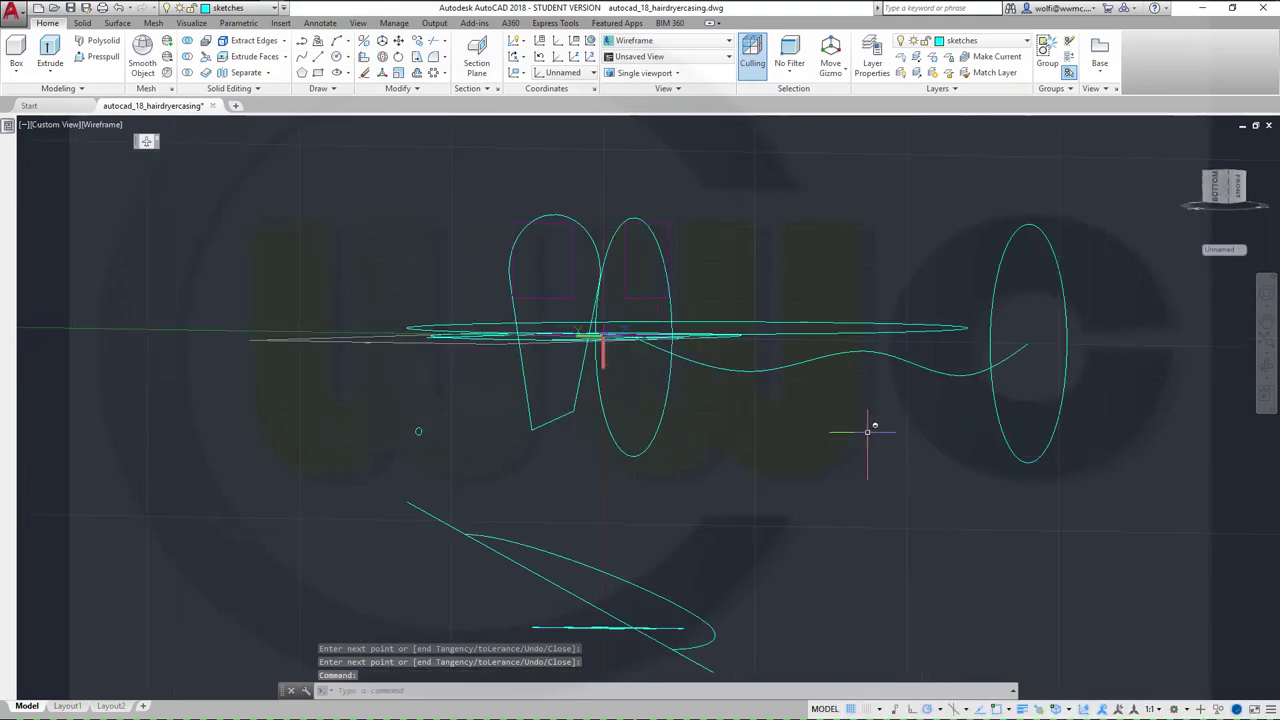
pyautogui.click(382, 42)
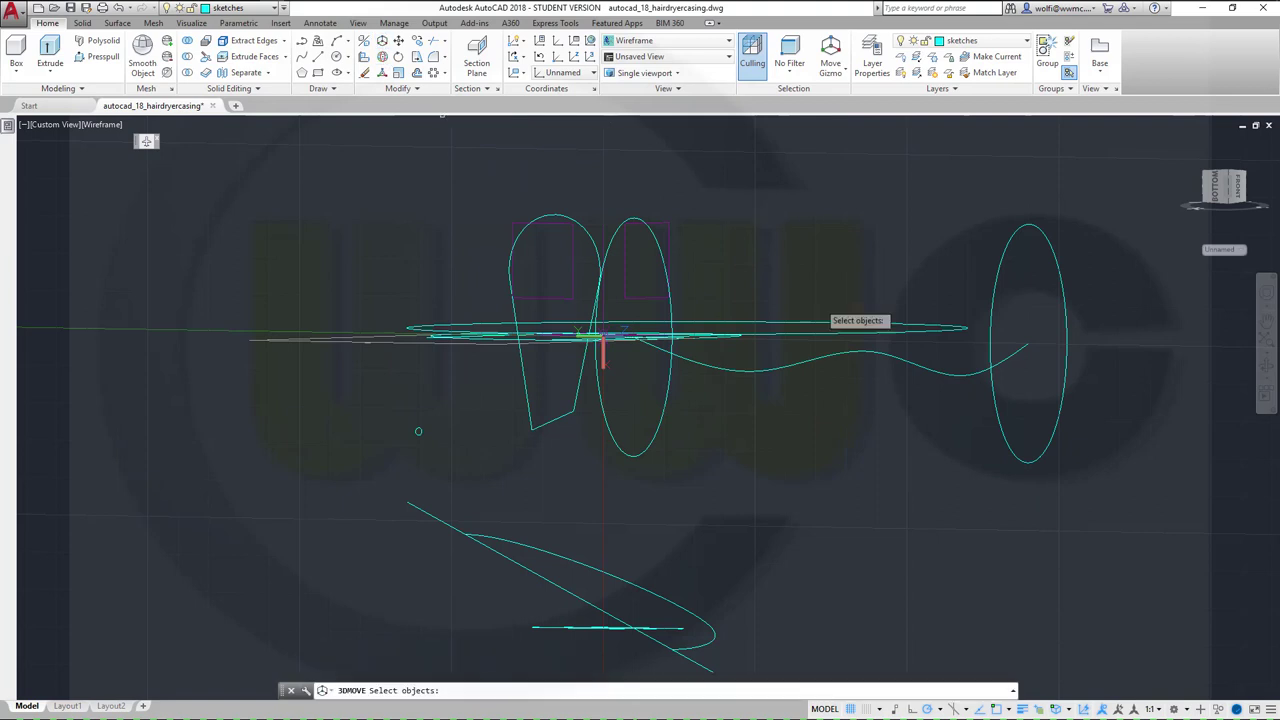
pyautogui.click(822, 356)
pyautogui.press('Return')
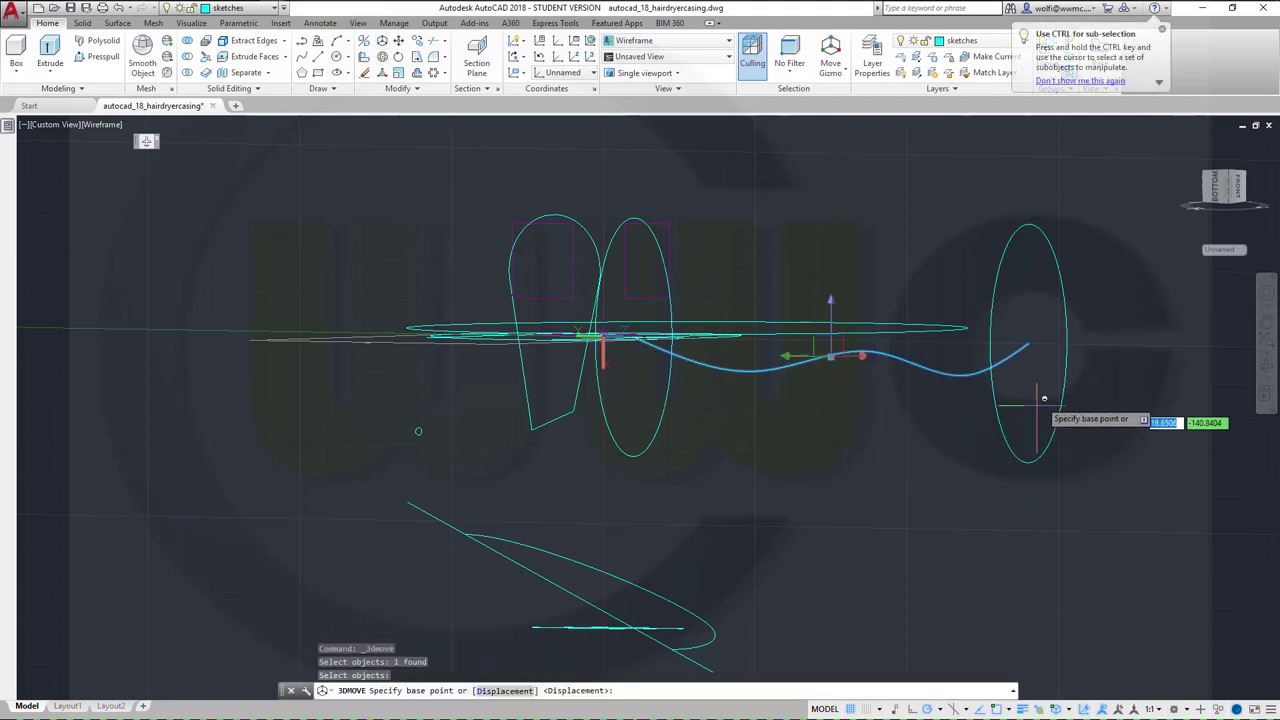
pyautogui.click(1029, 343)
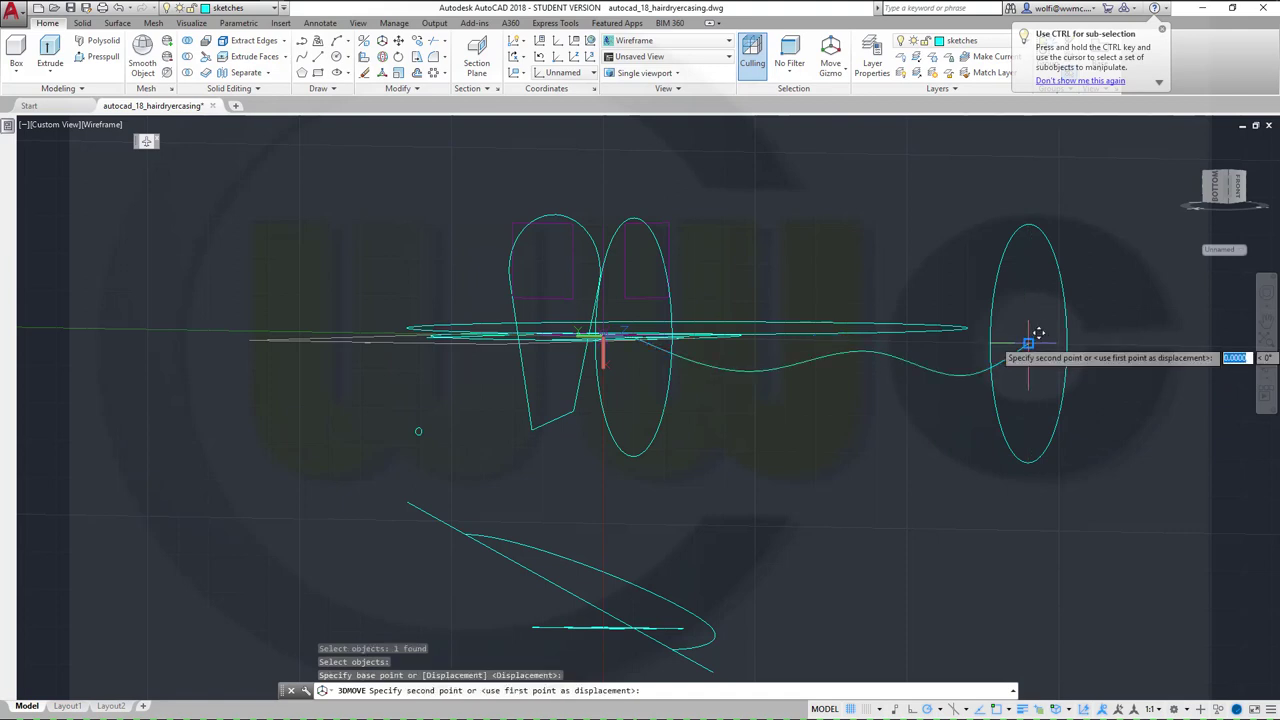
pyautogui.click(1029, 459)
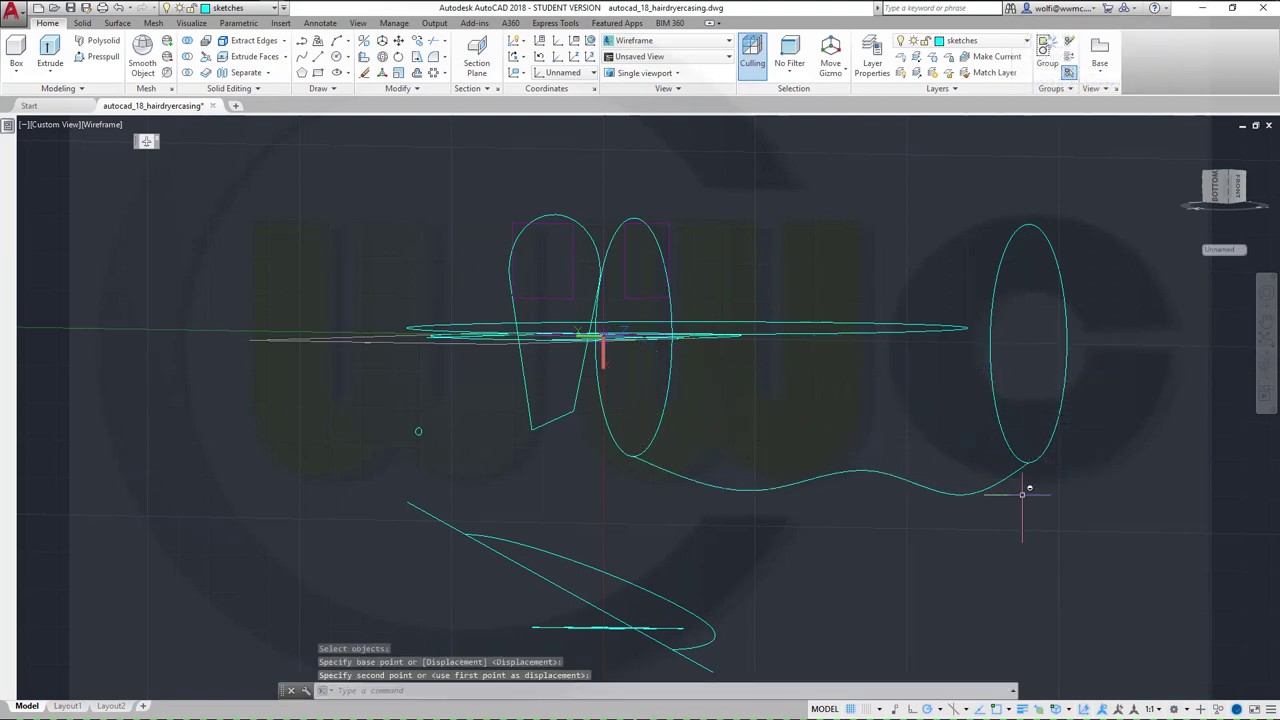
pyautogui.press('Escape')
# Step: Loft a surface from the outer ellipse to the copied ellipse beside the casing, using the wavy spline as guide
pyautogui.keyDown('shift'); pyautogui.moveTo(786, 428); pyautogui.dragTo(770, 347, button='middle'); pyautogui.keyUp('shift')
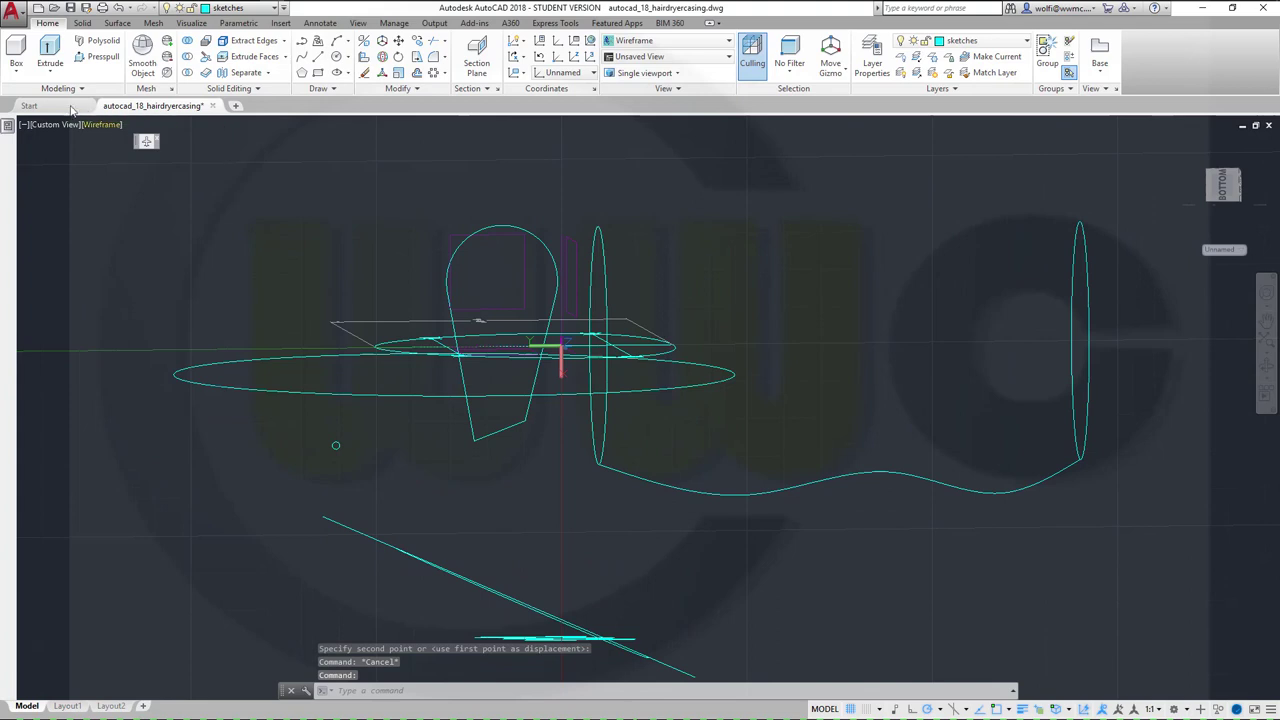
pyautogui.click(117, 23)
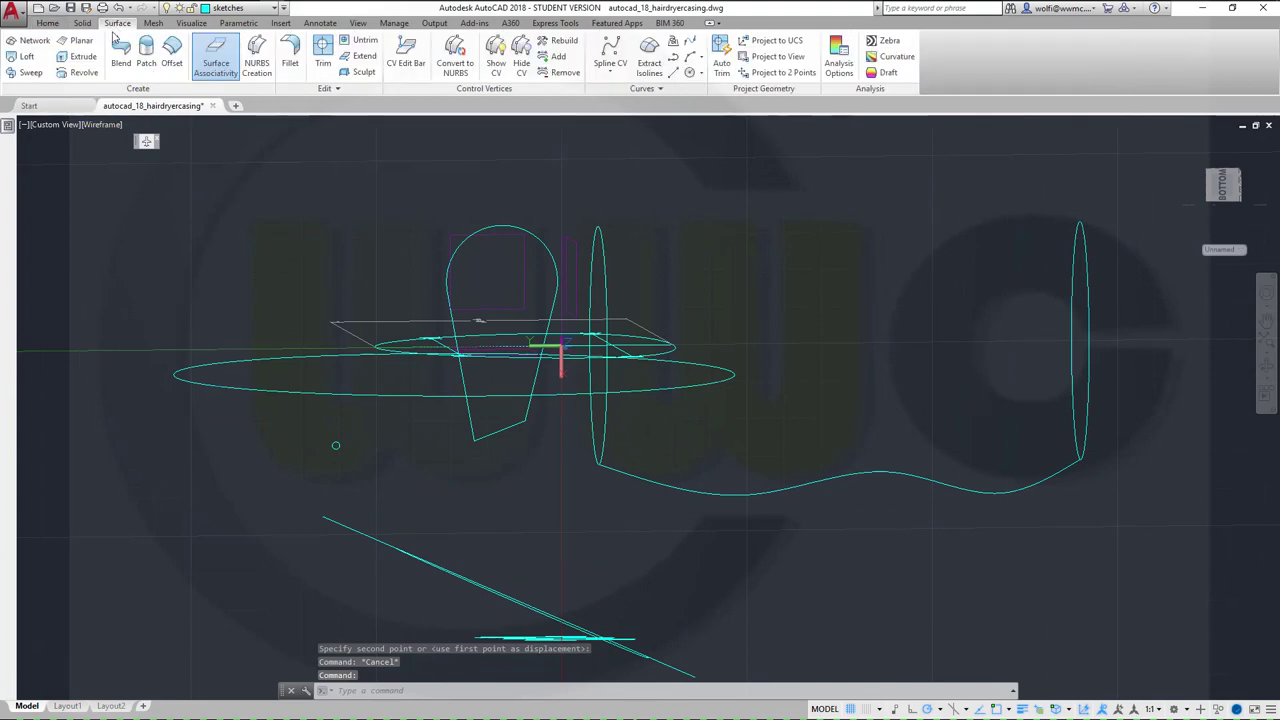
pyautogui.click(27, 57)
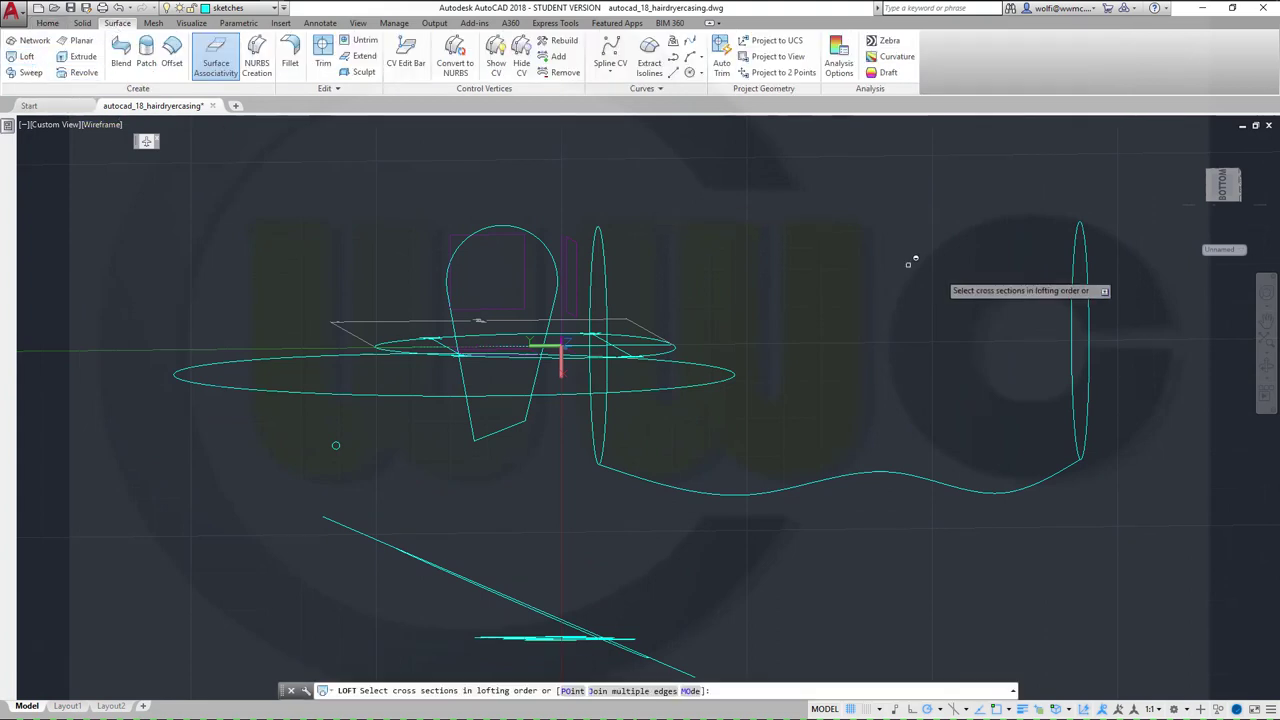
pyautogui.click(1074, 368)
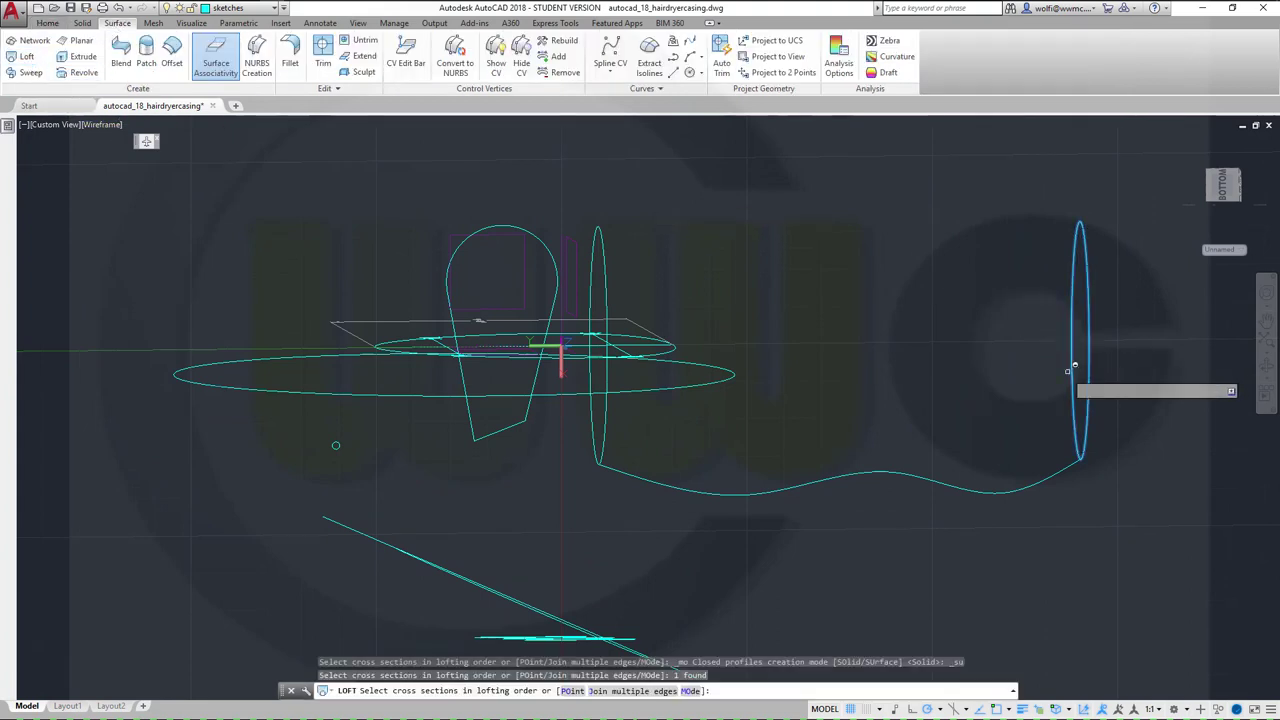
pyautogui.click(597, 424)
pyautogui.rightClick(884, 403)
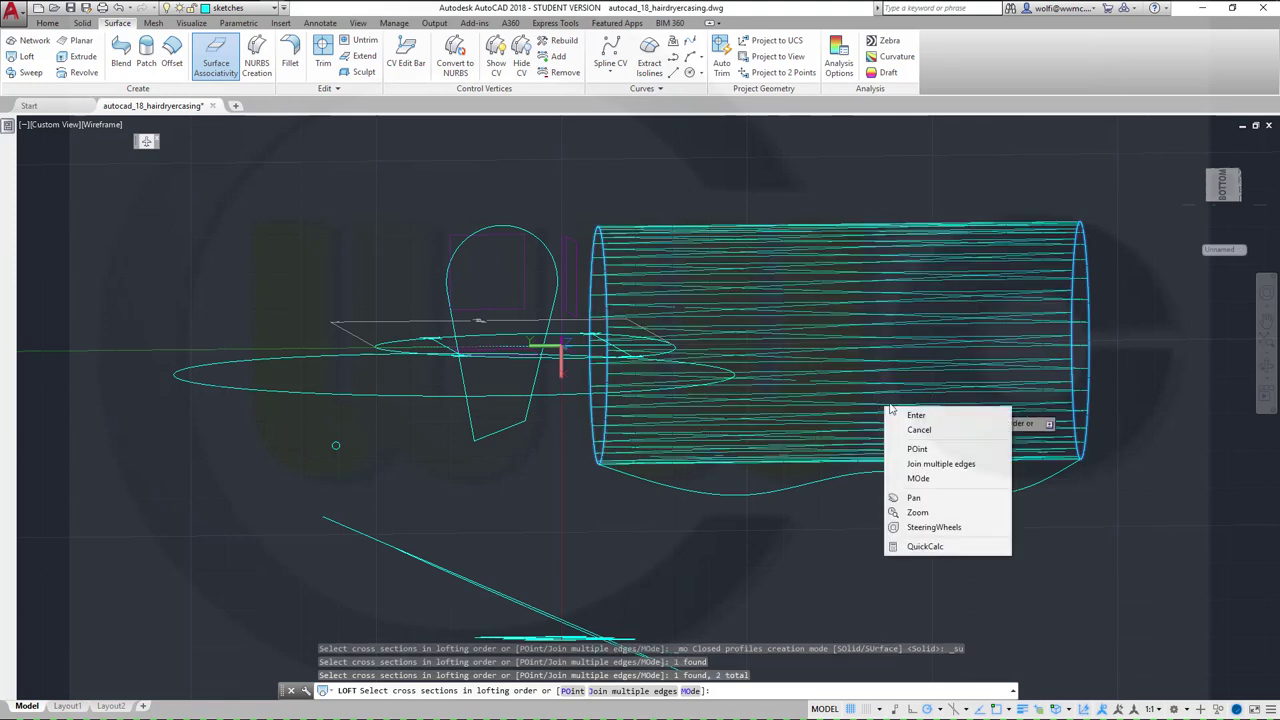
pyautogui.click(917, 416)
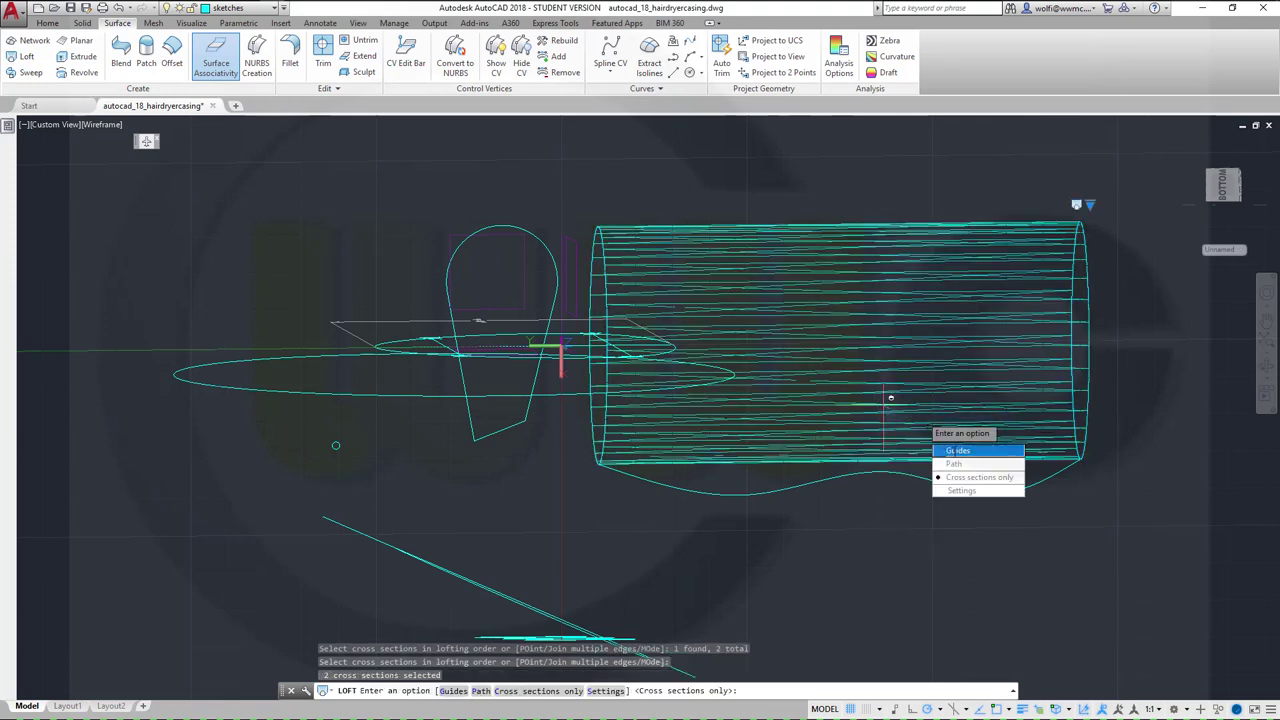
pyautogui.click(957, 450)
pyautogui.click(848, 470)
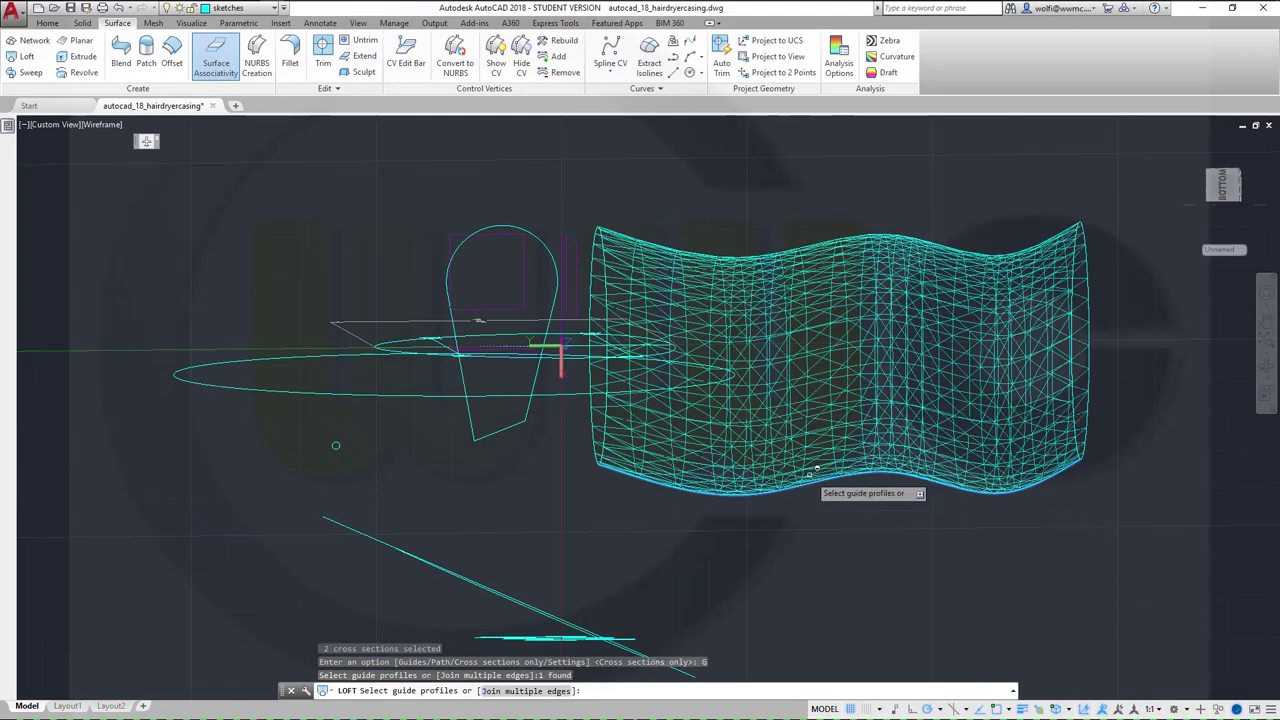
pyautogui.moveTo(817, 468)
pyautogui.keyDown('shift'); pyautogui.mouseDown(button='middle')
pyautogui.moveTo(745, 485)
pyautogui.moveTo(794, 491)
pyautogui.moveTo(804, 420)
pyautogui.moveTo(803, 486)
pyautogui.moveTo(826, 486)
pyautogui.mouseUp(button='middle'); pyautogui.keyUp('shift')
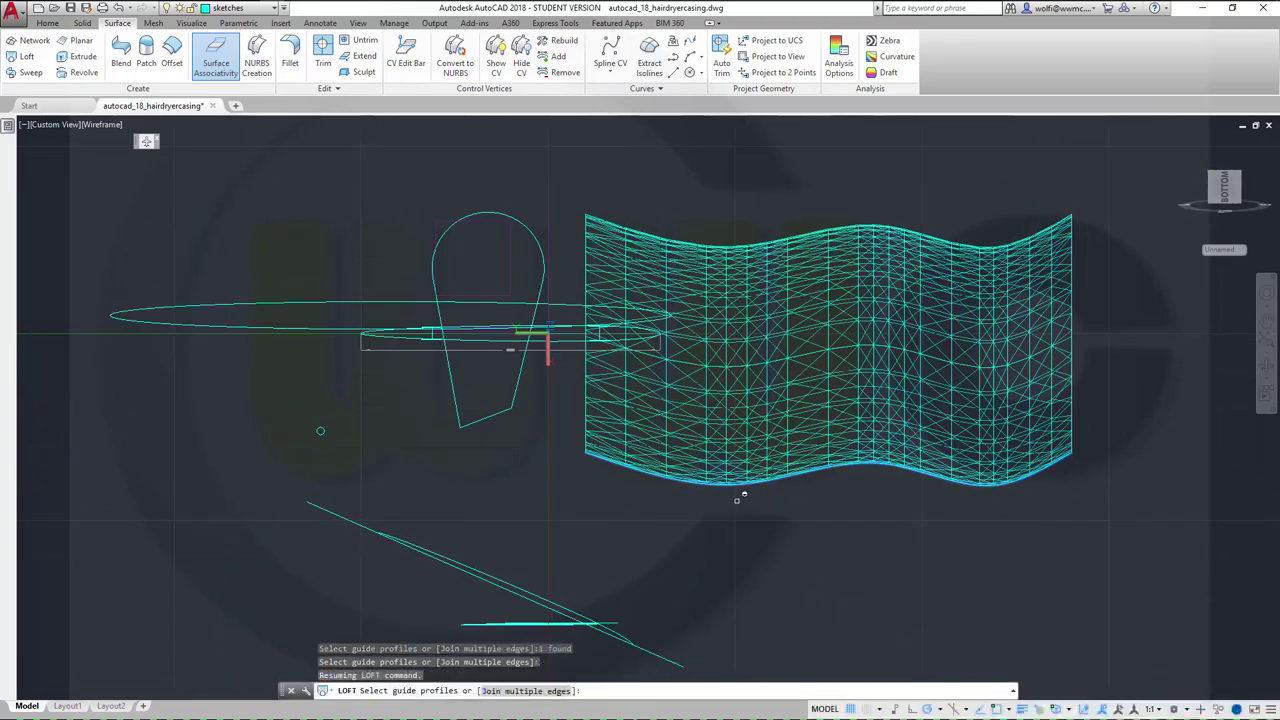
pyautogui.rightClick(790, 530)
pyautogui.click(822, 540)
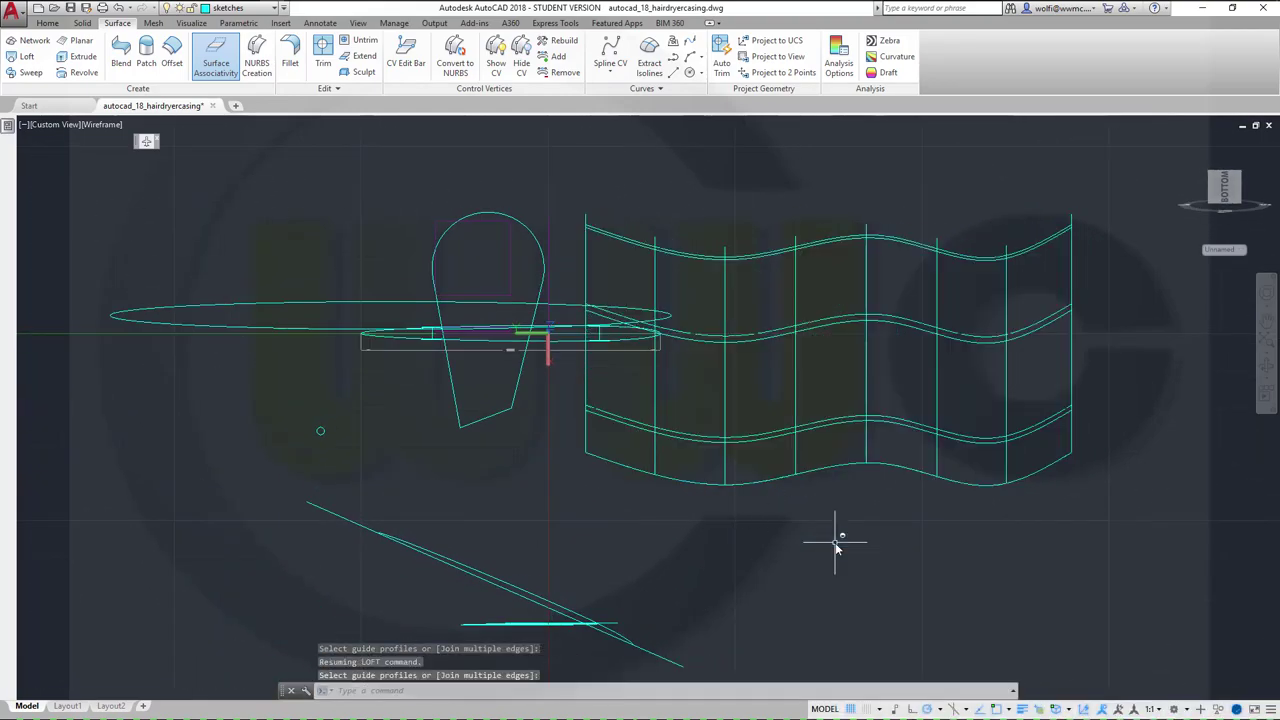
# Step: Rotate the wavy loft surface 180 degrees about the Y axis, accepting the loss of surface associativity
pyautogui.keyDown('shift'); pyautogui.moveTo(813, 537); pyautogui.dragTo(556, 470, button='middle'); pyautogui.keyUp('shift')
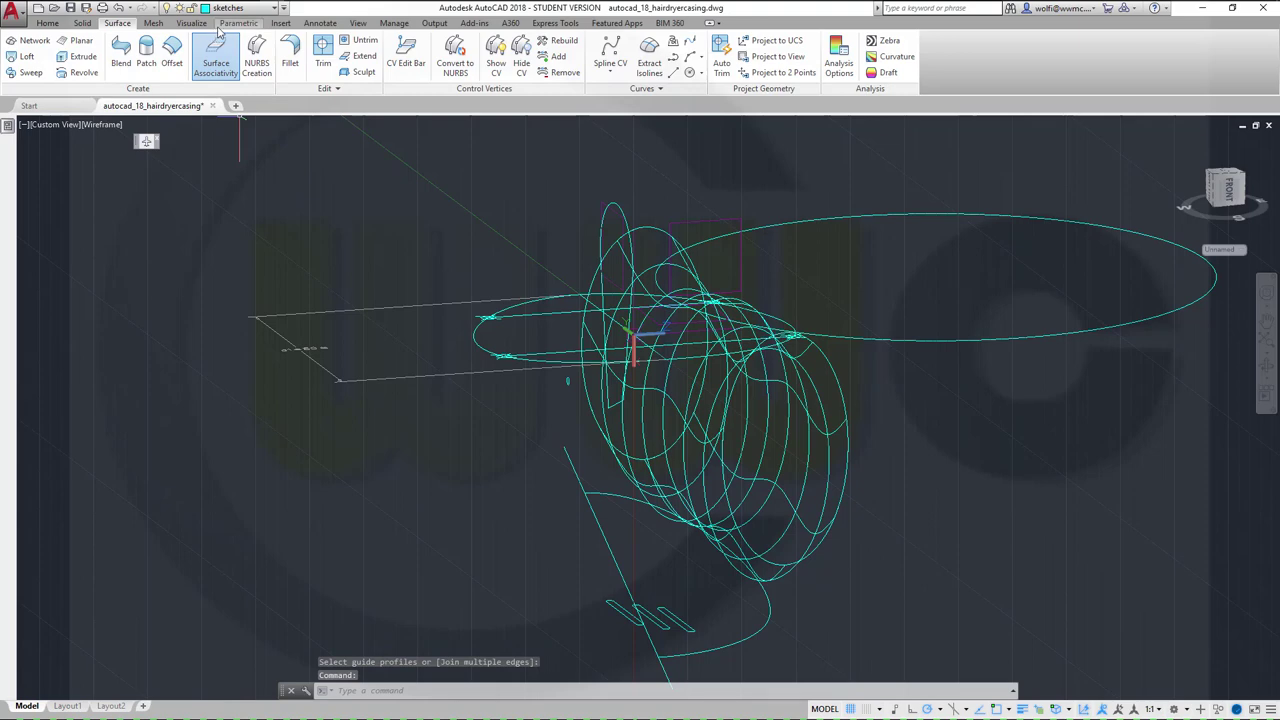
pyautogui.click(48, 23)
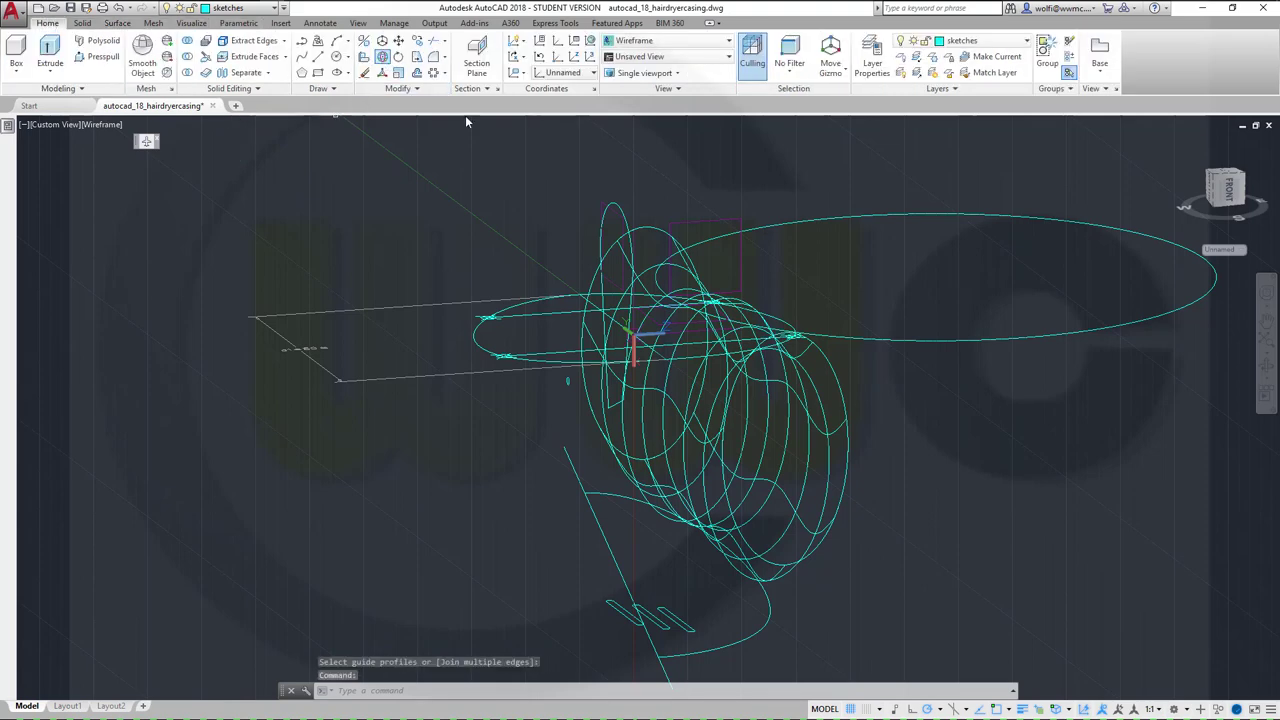
pyautogui.click(383, 57)
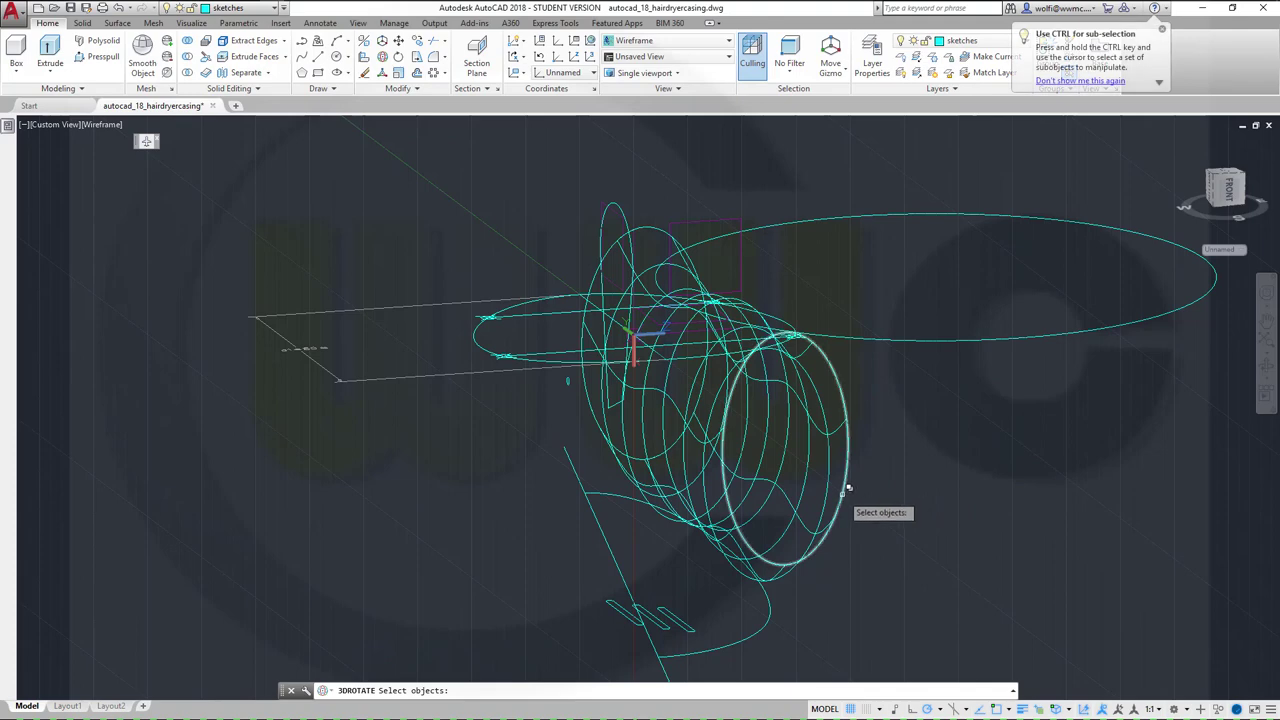
pyautogui.click(843, 488)
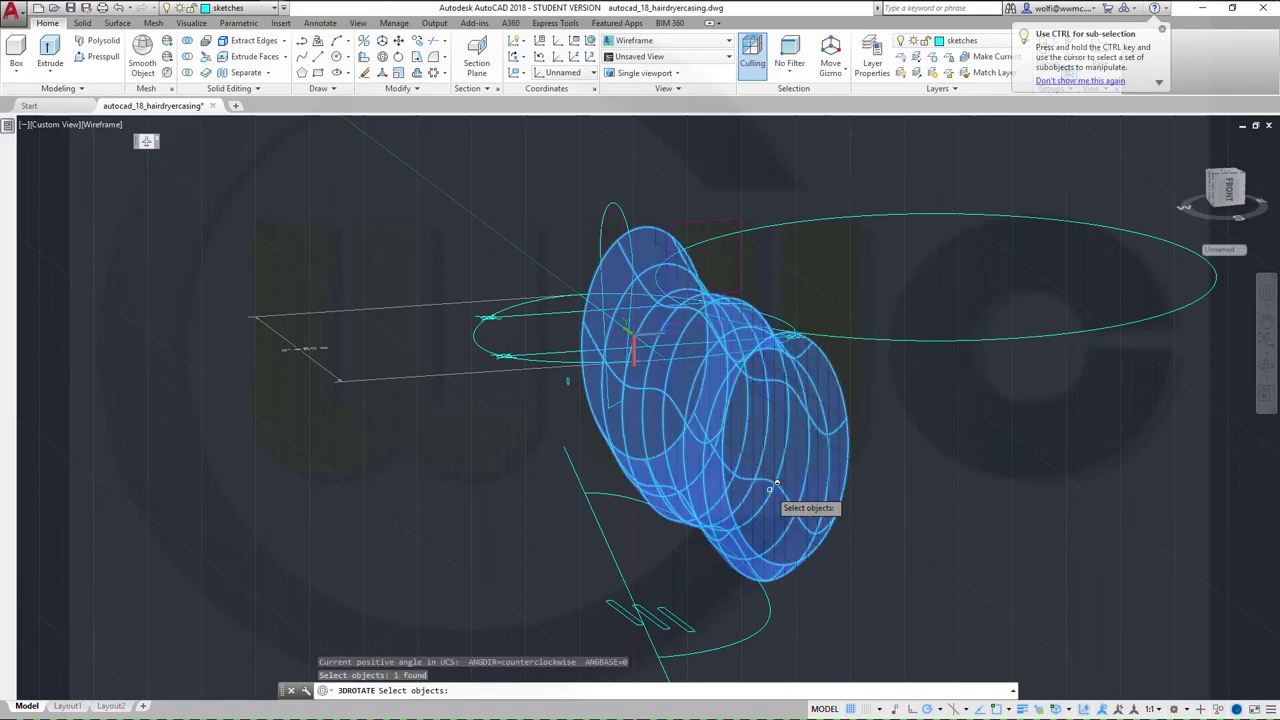
pyautogui.press('Return')
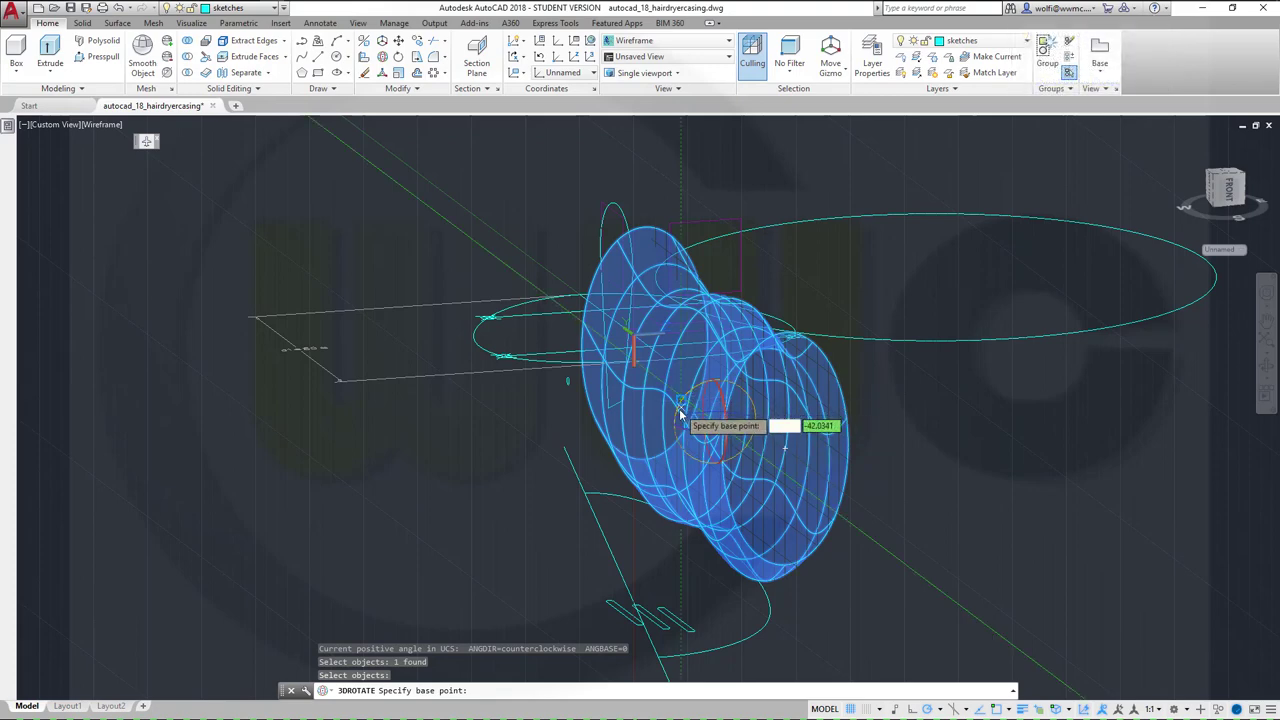
pyautogui.scroll(2, 690, 415)
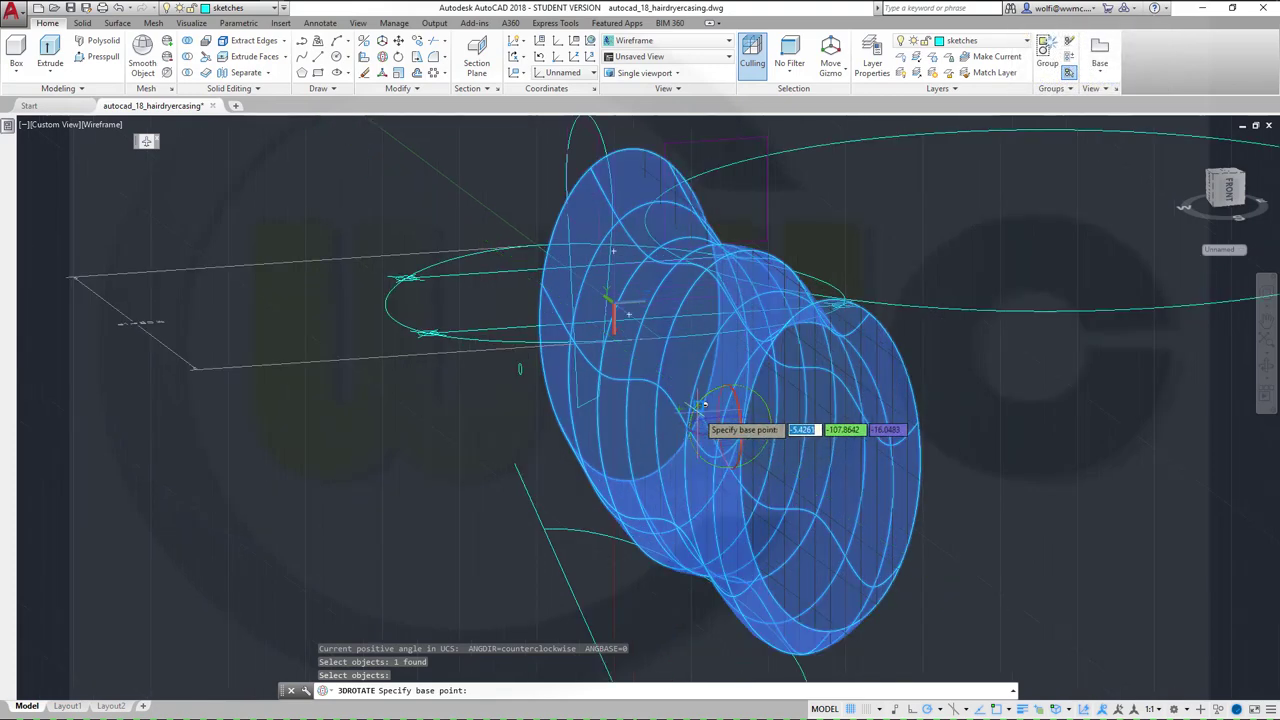
pyautogui.click(704, 398)
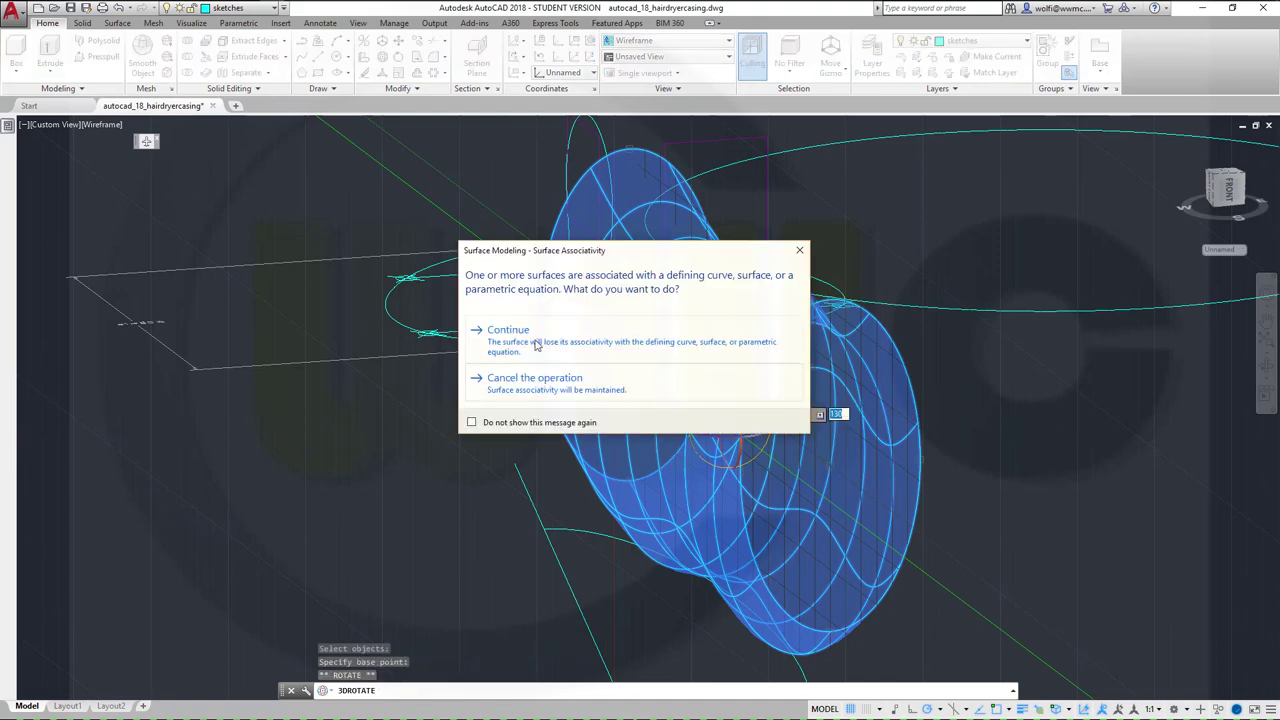
pyautogui.click(537, 344)
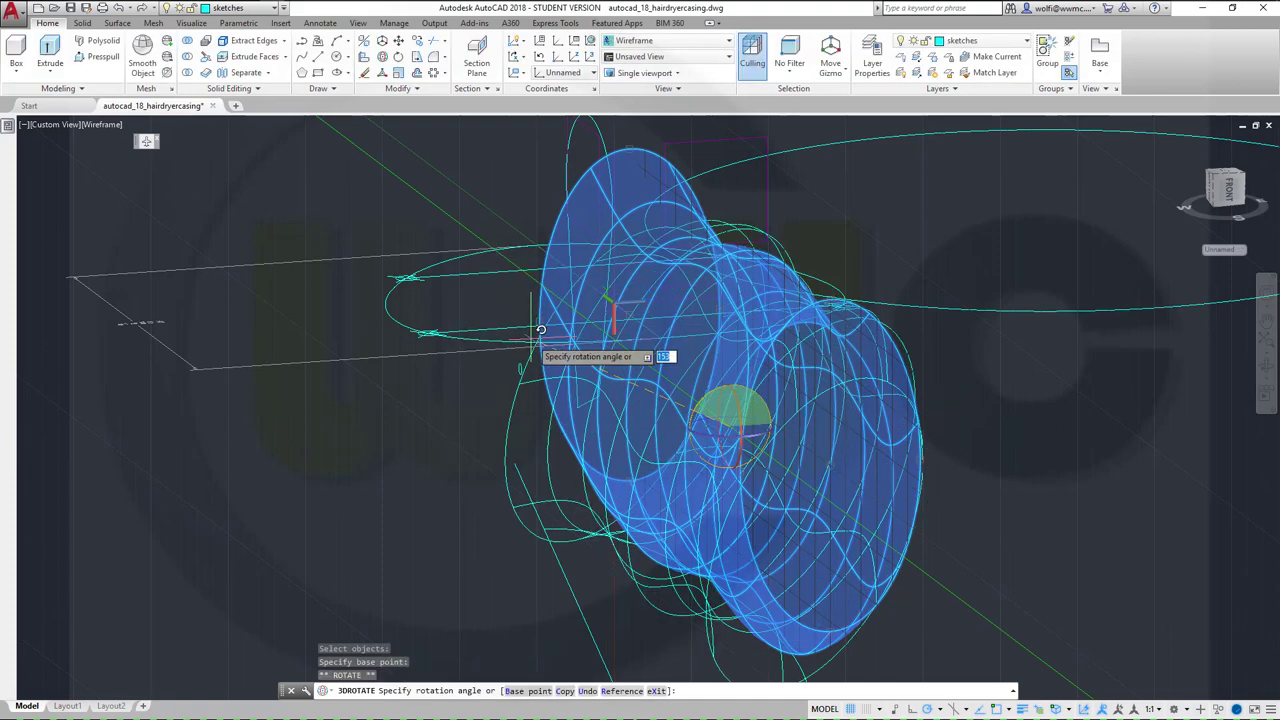
pyautogui.press('Return')
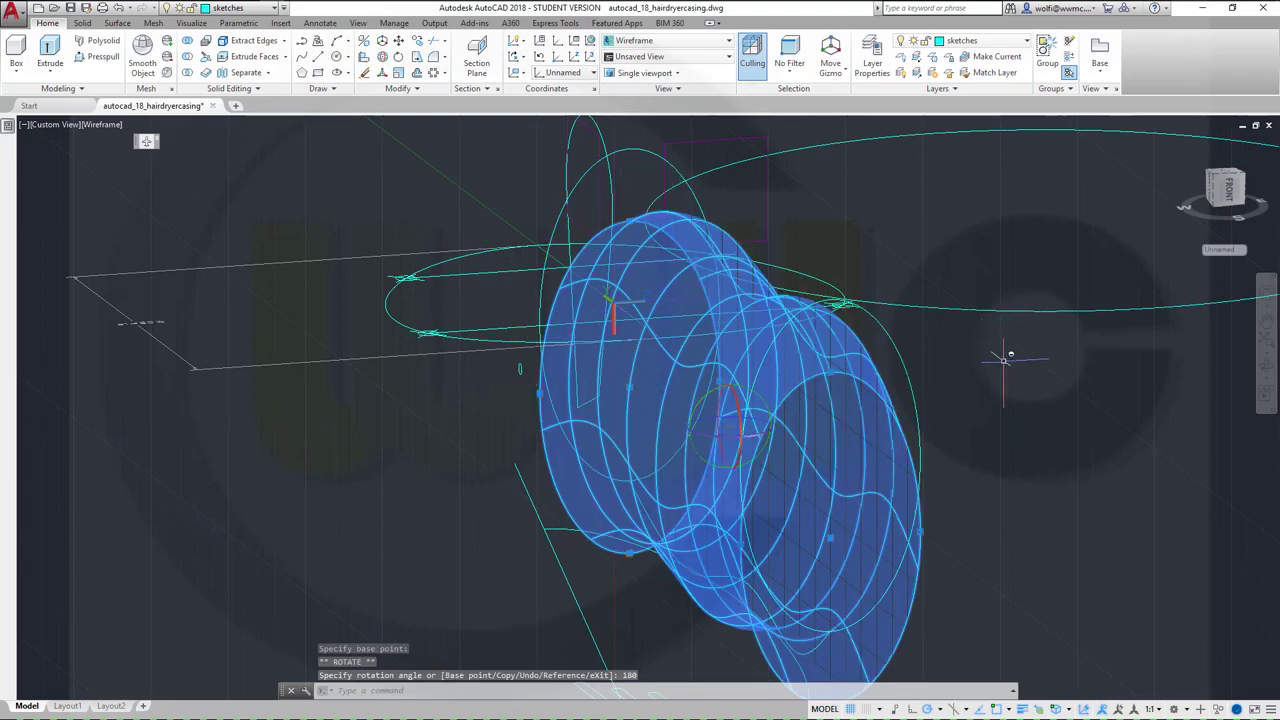
pyautogui.press('Return')
pyautogui.press('Escape')
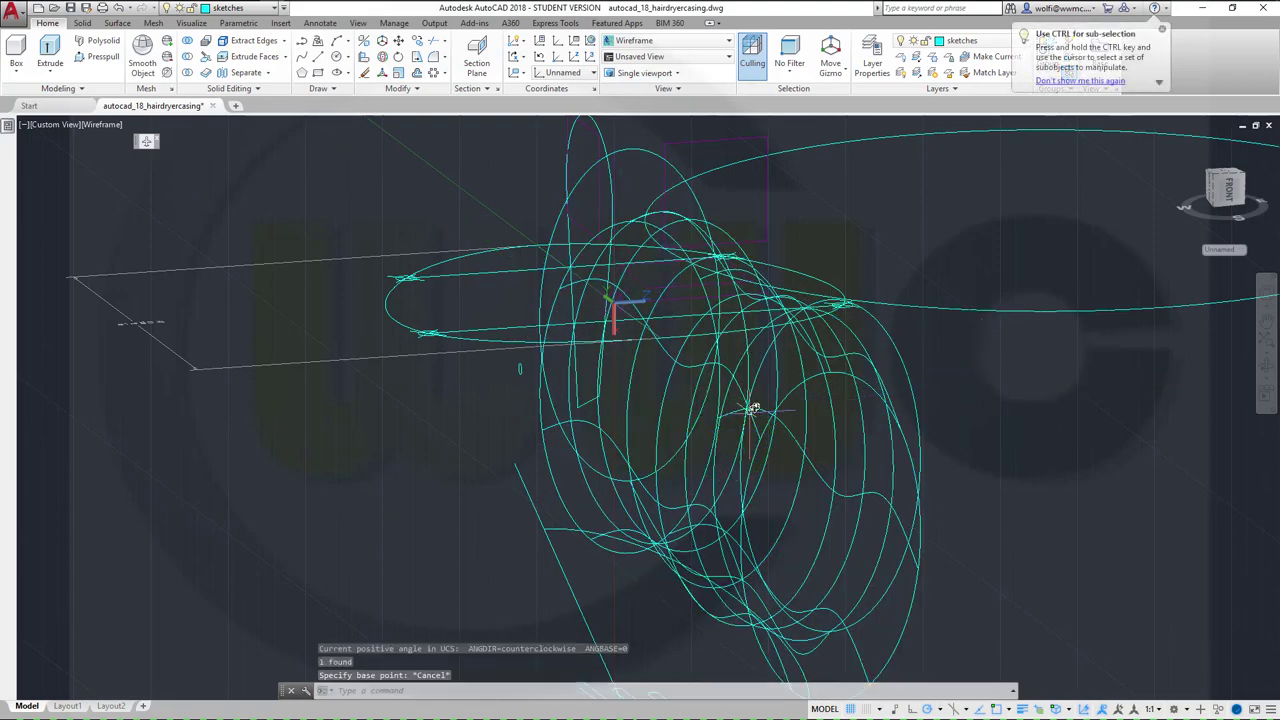
# Step: Turn on the surfaces layer and make it current, keeping the sketch geometry on display
pyautogui.keyDown('shift'); pyautogui.moveTo(753, 409); pyautogui.dragTo(677, 250, button='middle'); pyautogui.keyUp('shift')
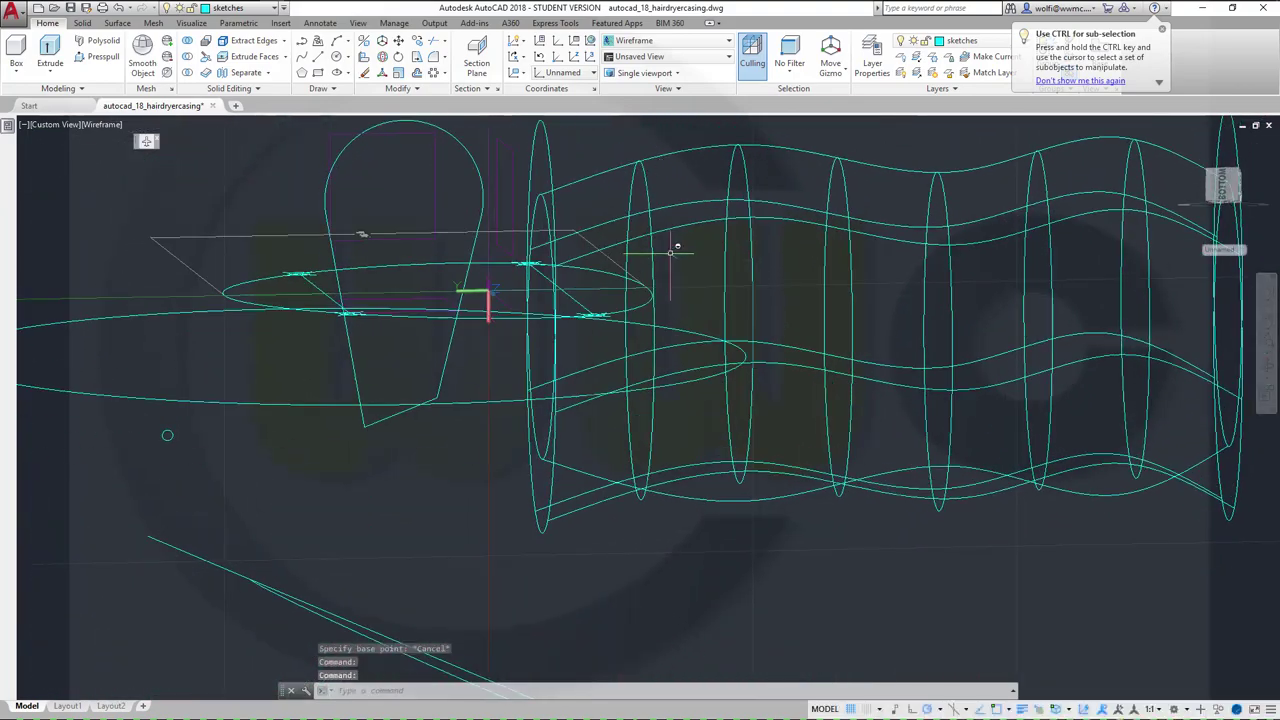
pyautogui.scroll(2, 700, 300)
pyautogui.scroll(-5, 740, 334)
pyautogui.scroll(-1, 690, 357)
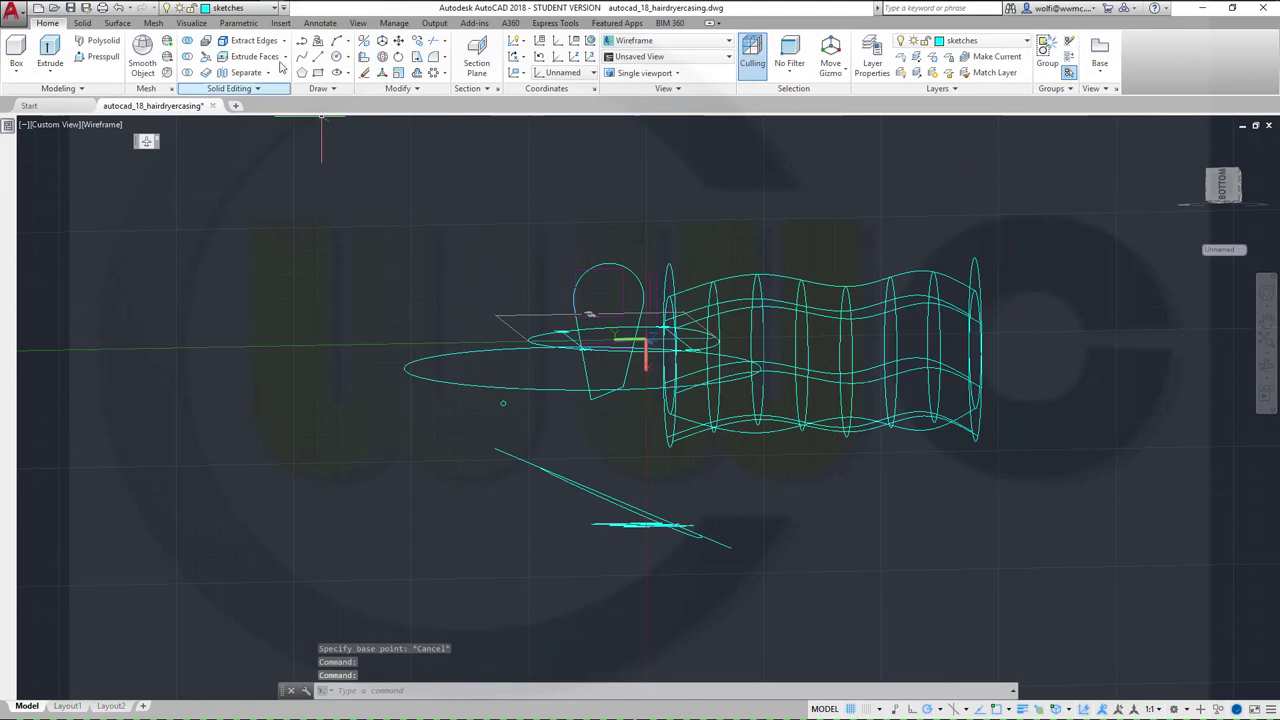
pyautogui.click(268, 8)
pyautogui.click(169, 136)
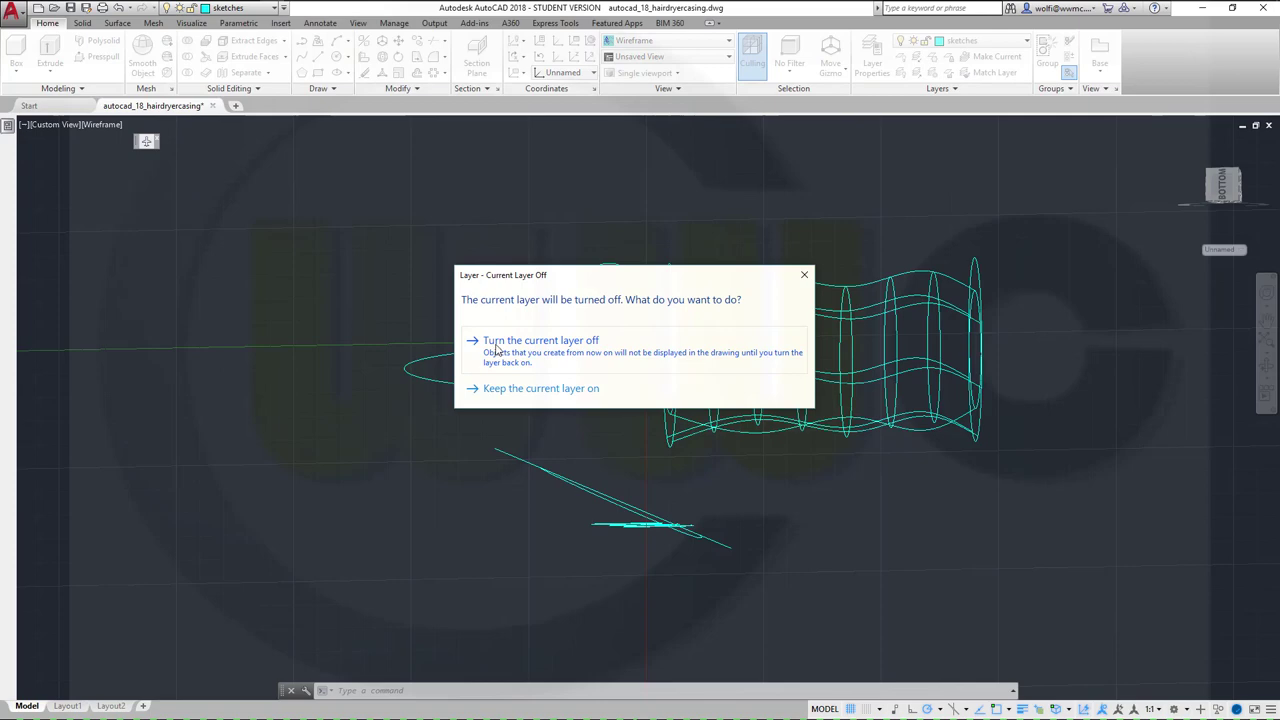
pyautogui.click(543, 388)
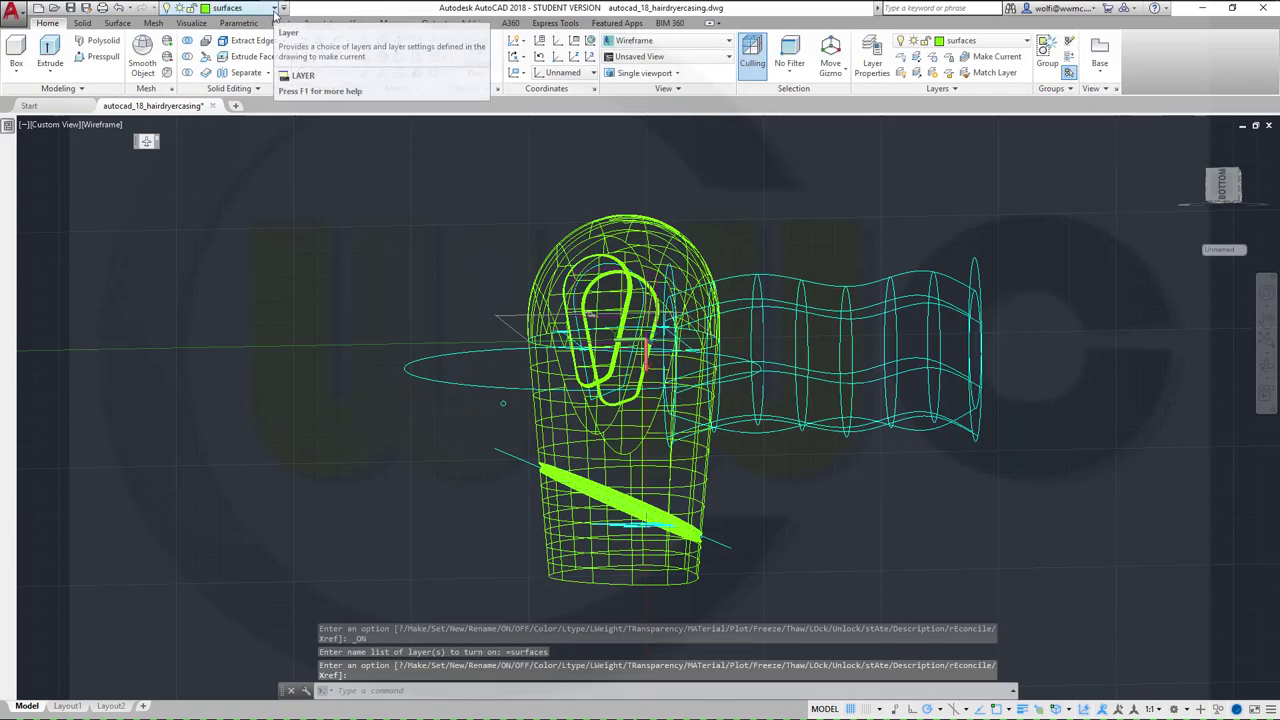
# Step: Display the model in the Realistic visual style
pyautogui.keyDown('shift'); pyautogui.moveTo(443, 200); pyautogui.dragTo(320, 150, button='middle'); pyautogui.keyUp('shift')
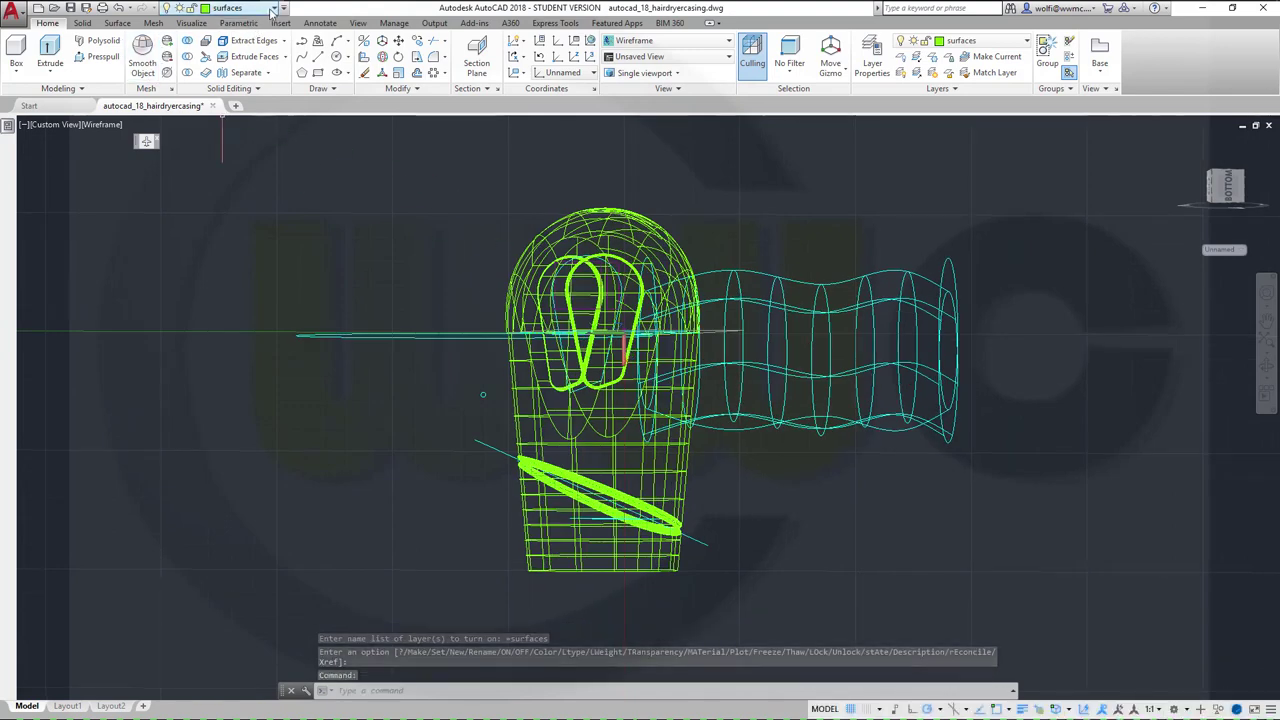
pyautogui.click(107, 128)
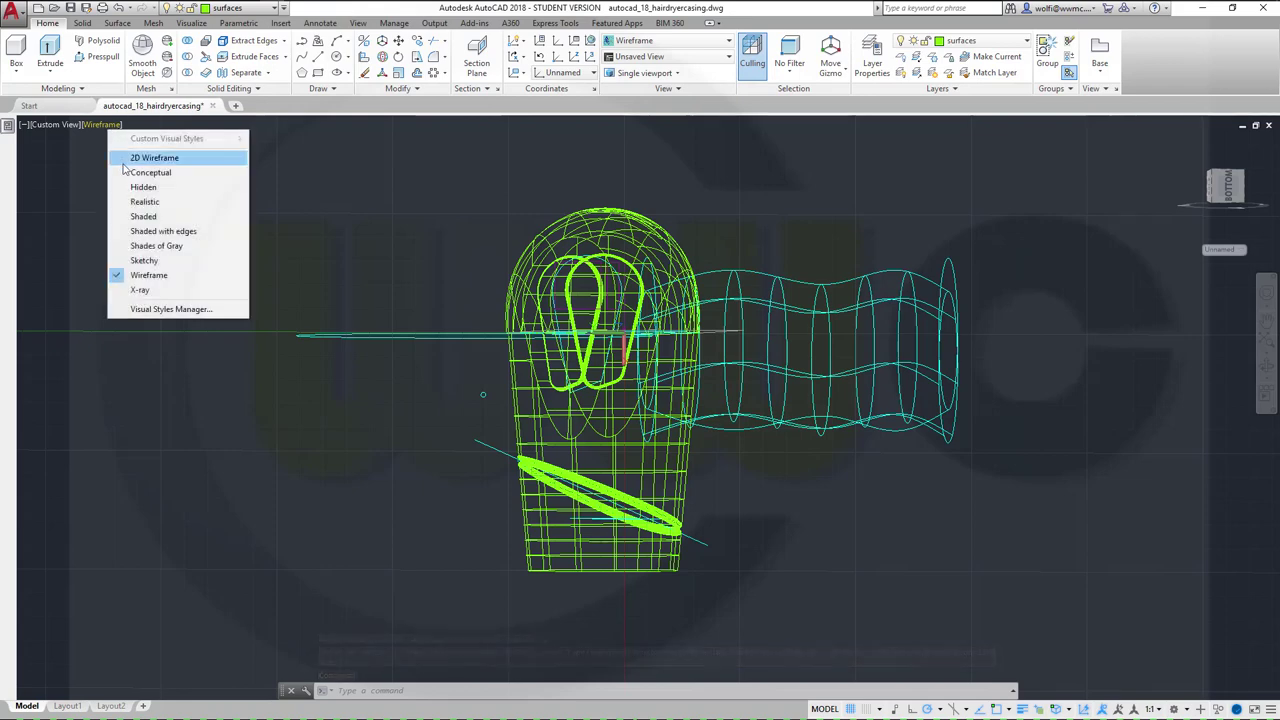
pyautogui.click(145, 202)
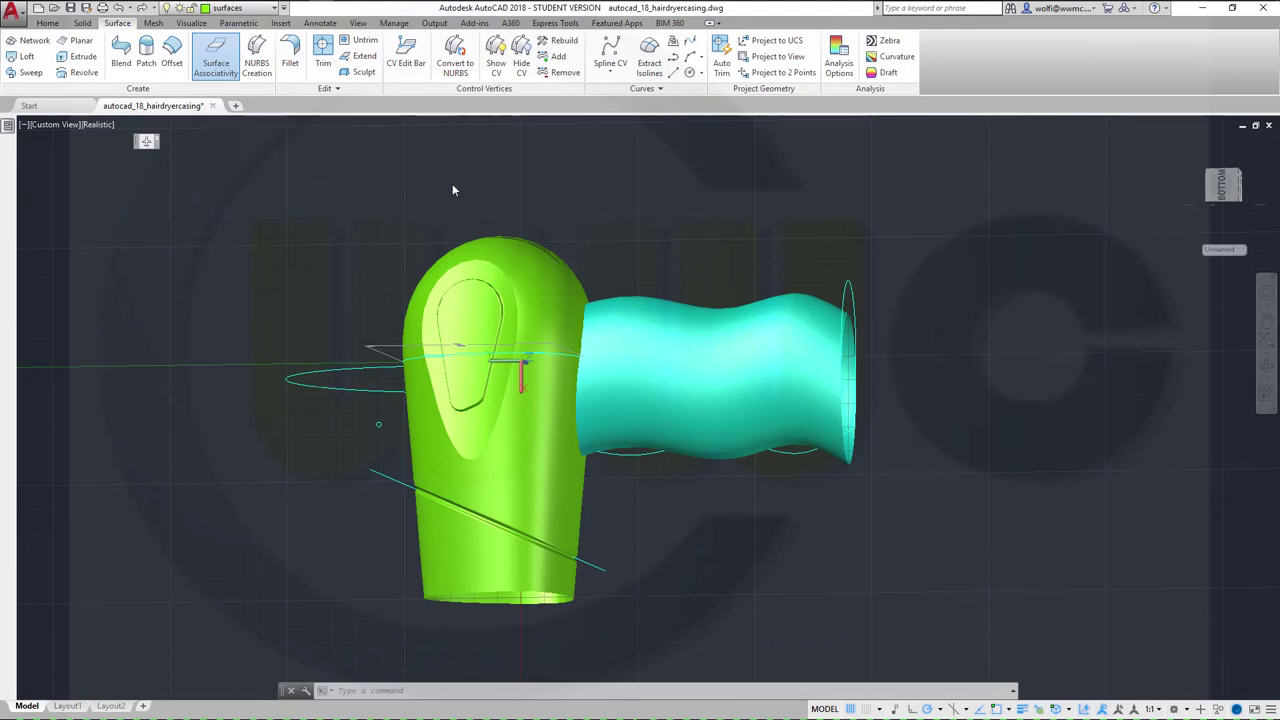
# Step: Assign the wavy loft surface to the solid_plus layer
pyautogui.click(658, 355)
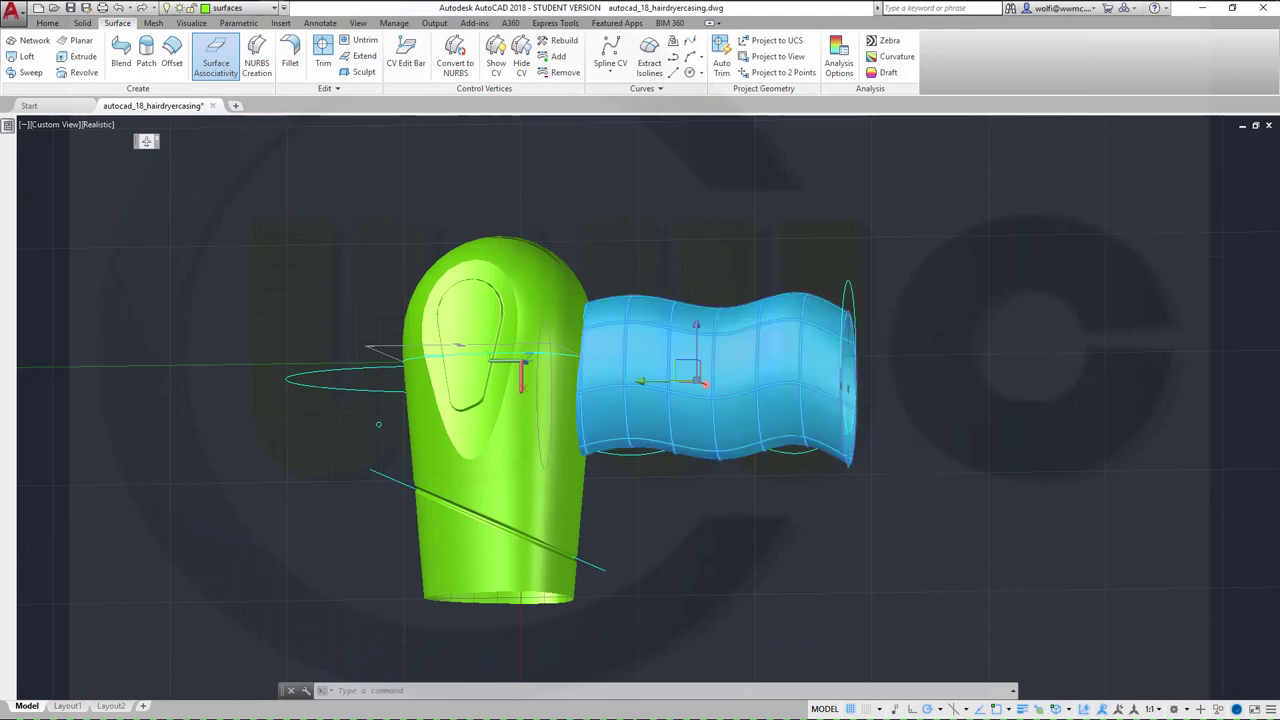
pyautogui.click(273, 9)
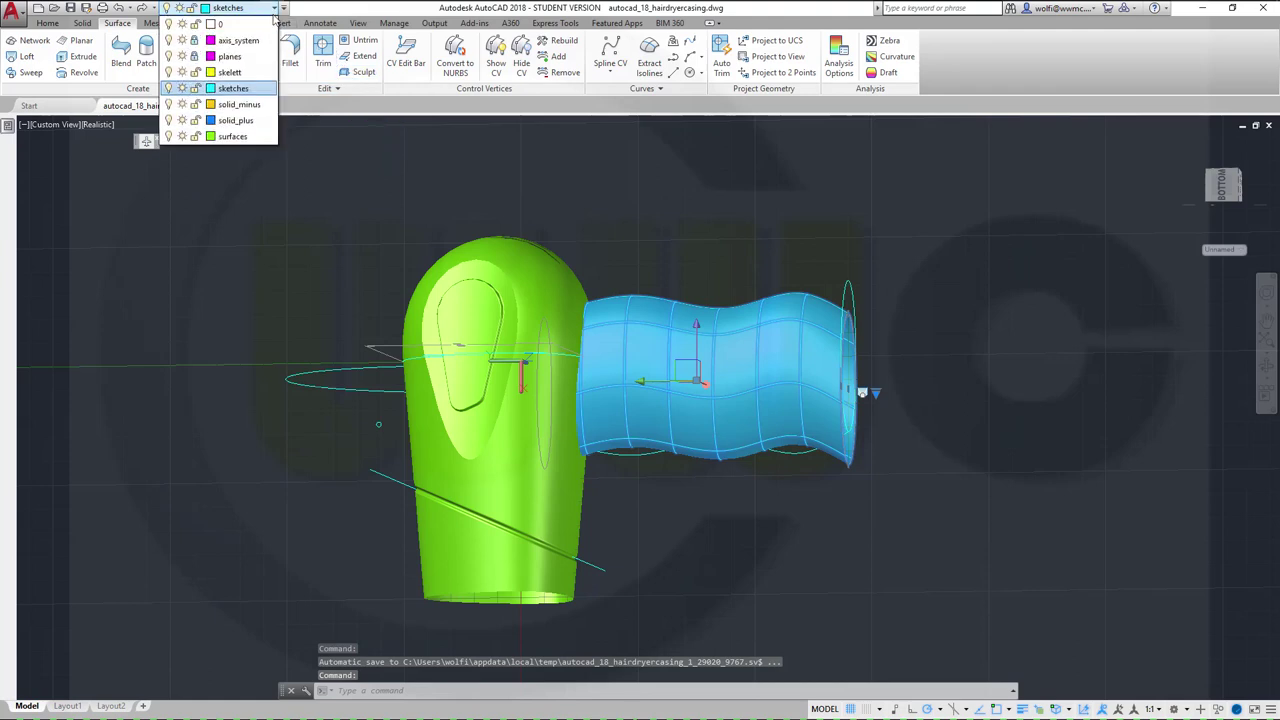
pyautogui.click(237, 121)
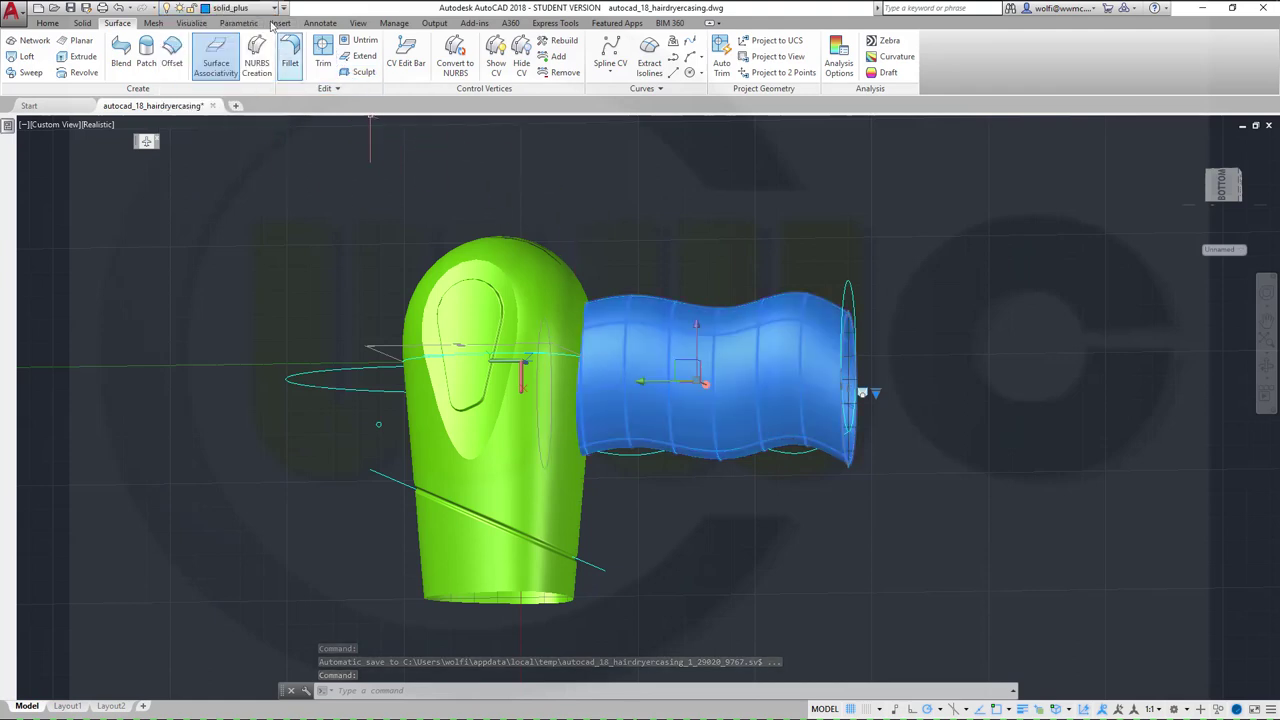
# Step: Turn off the surfaces layer even though it is current, and make the sketches layer current
pyautogui.click(273, 9)
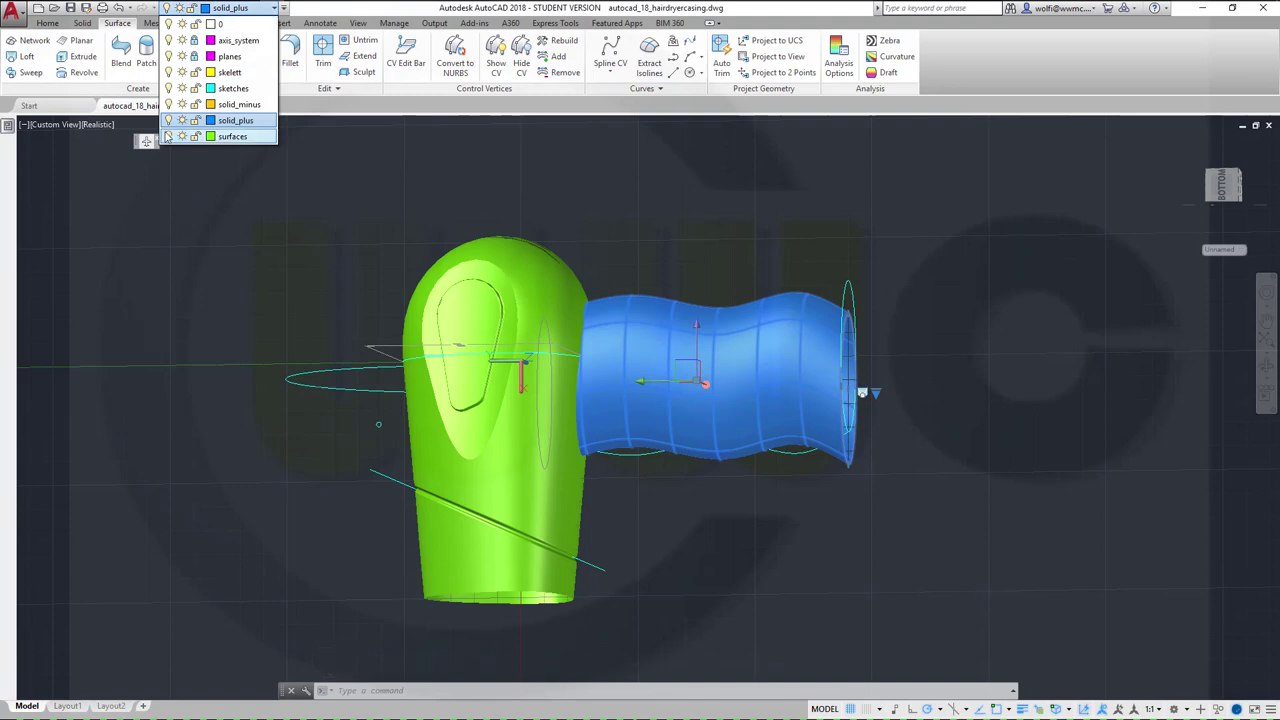
pyautogui.click(168, 137)
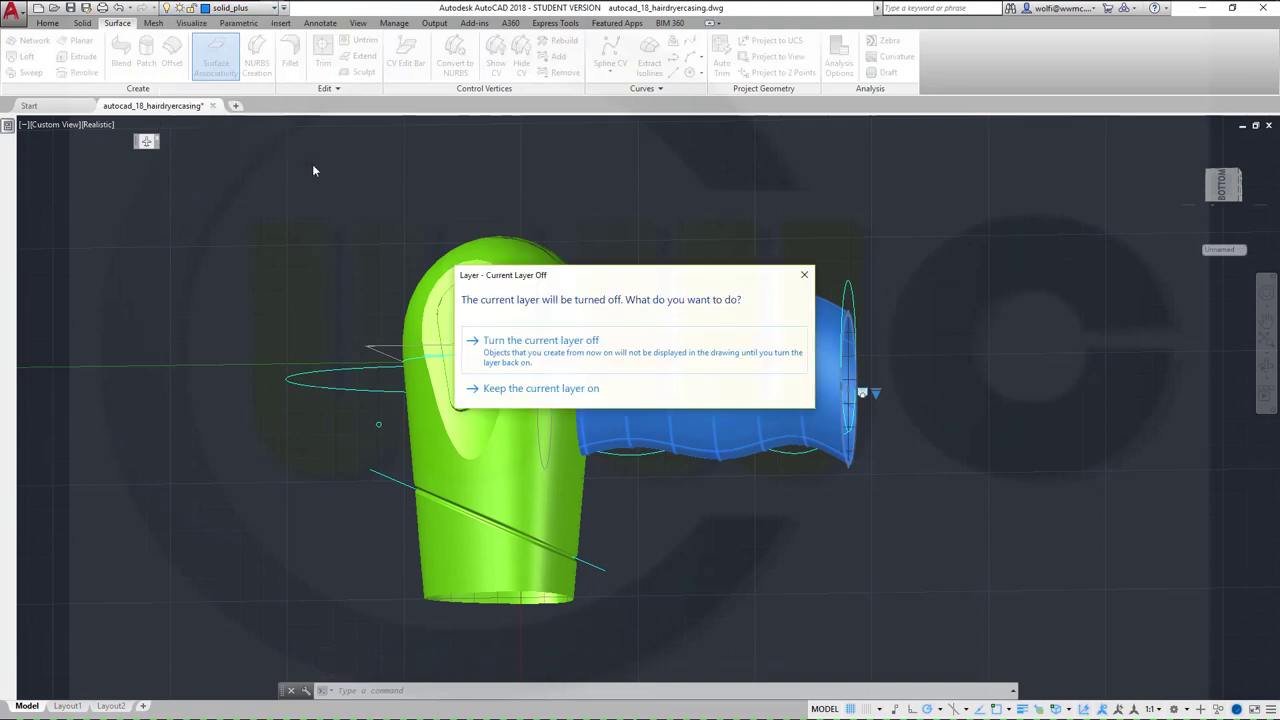
pyautogui.click(531, 350)
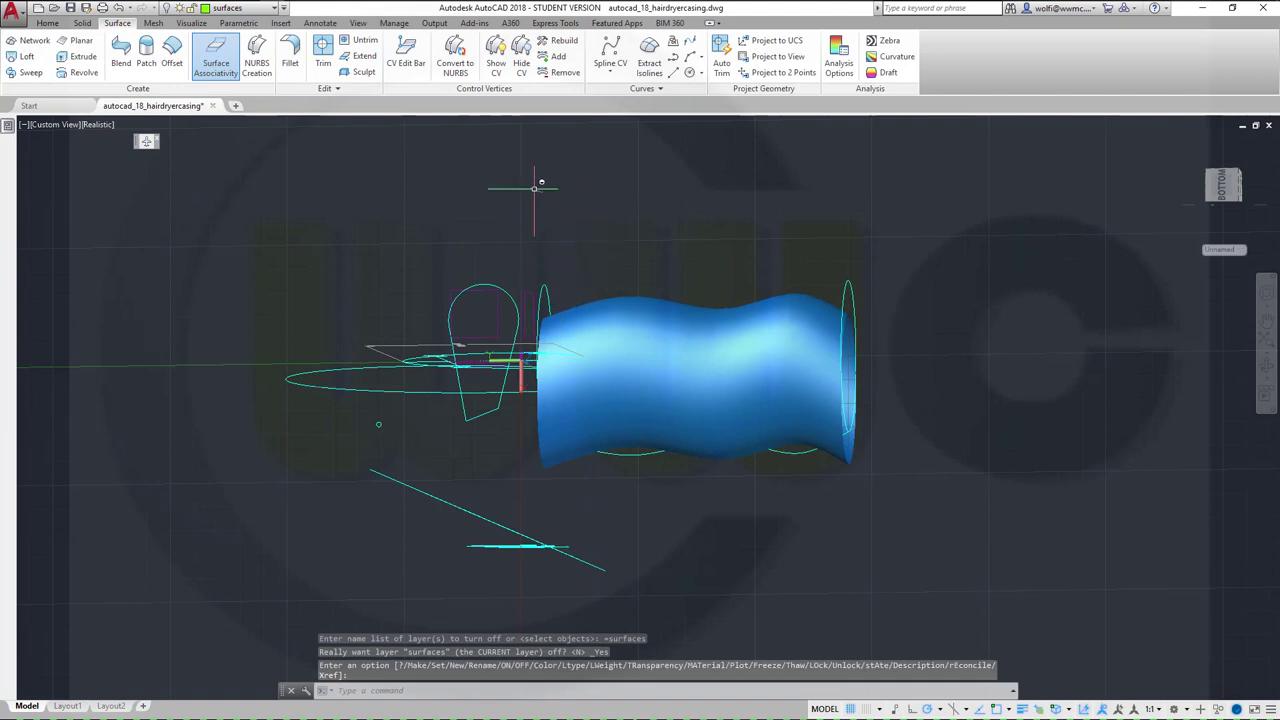
pyautogui.click(276, 8)
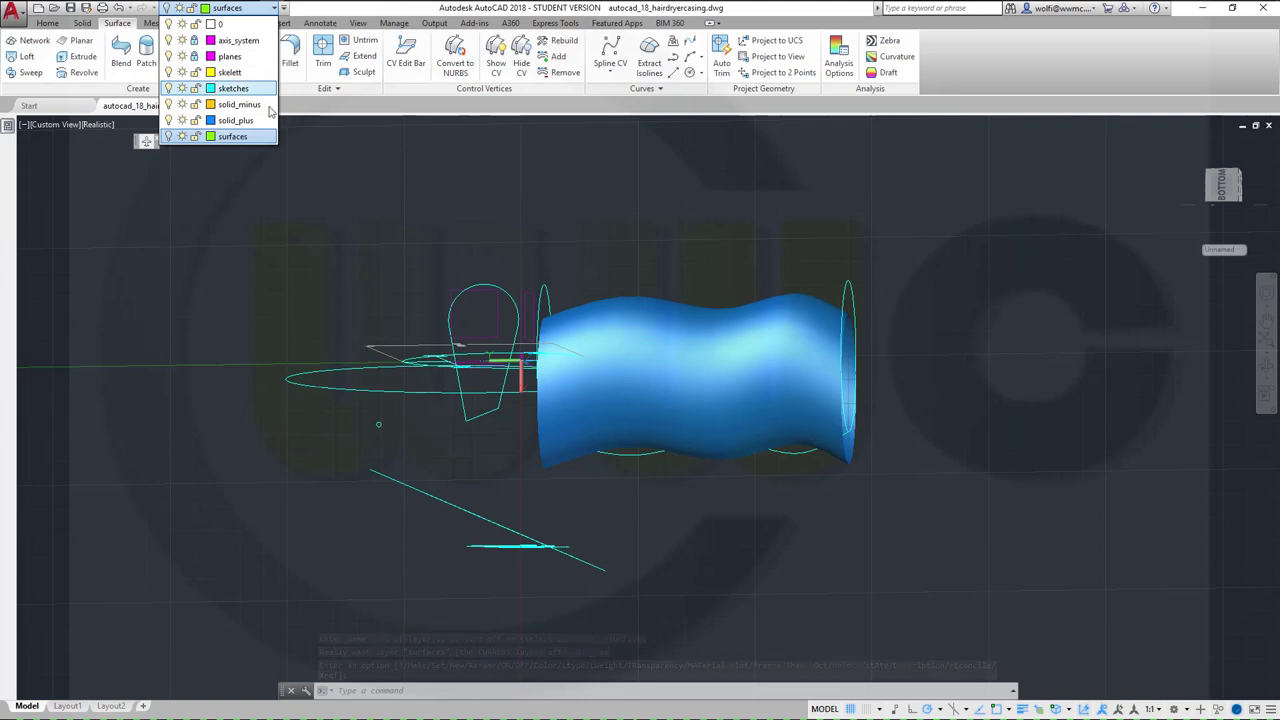
pyautogui.click(234, 88)
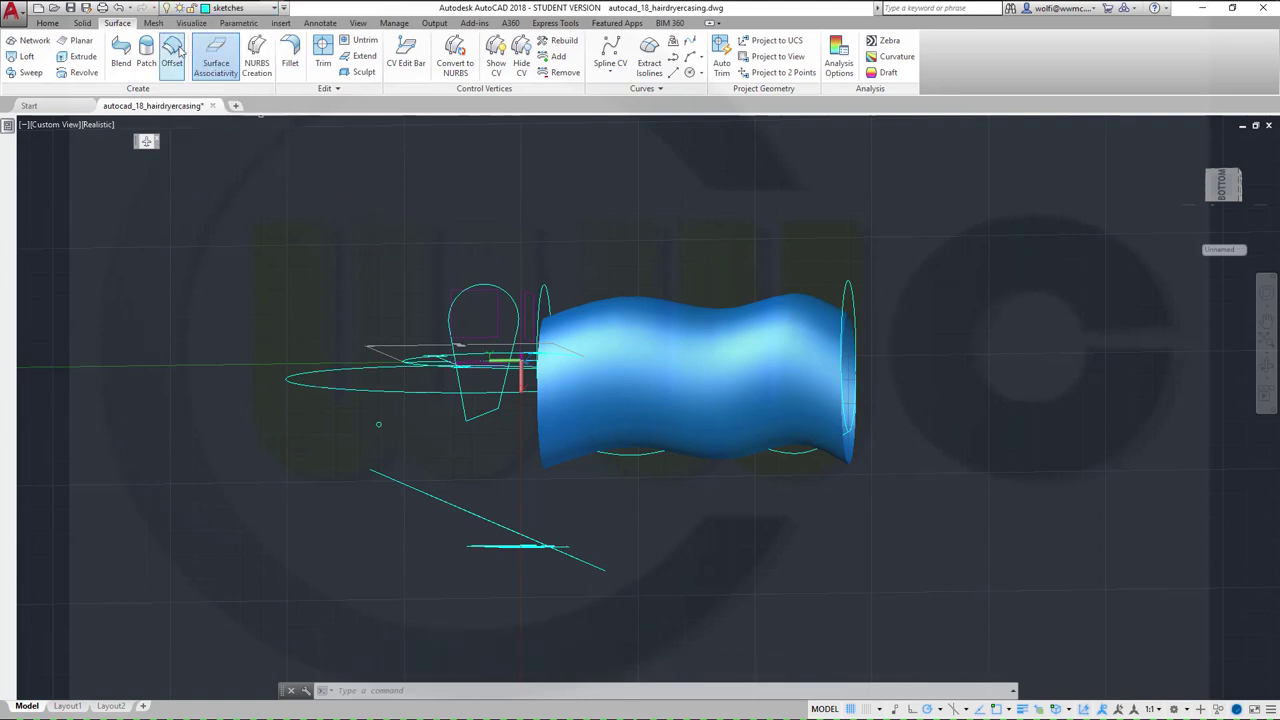
# Step: Offset the wavy loft surface inward with a distance of -2
pyautogui.click(178, 53)
pyautogui.click(670, 330)
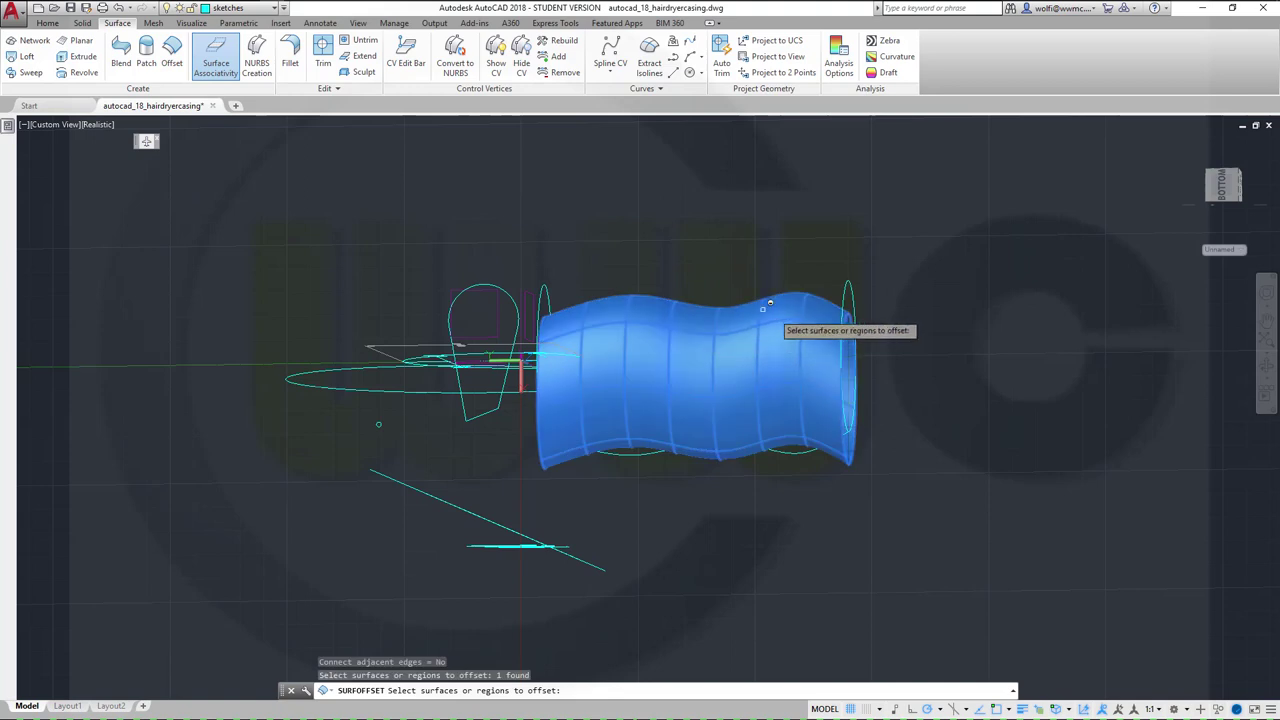
pyautogui.press('Return')
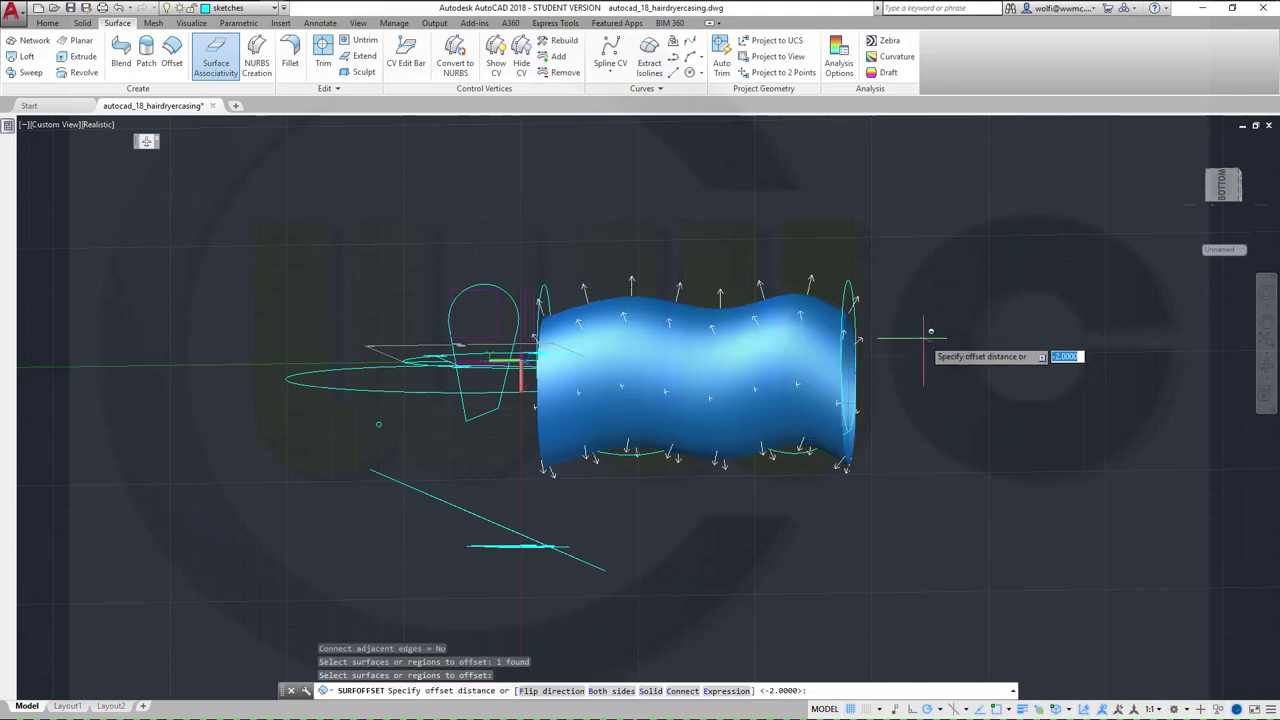
pyautogui.press('Return')
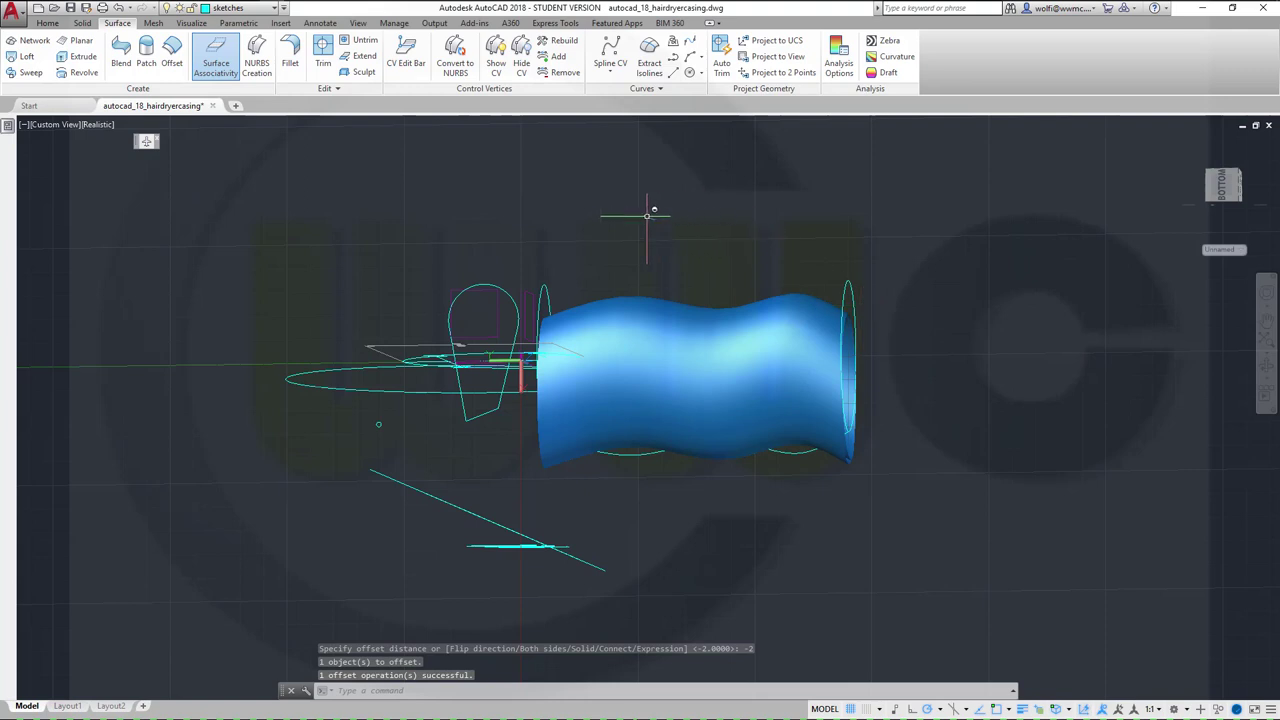
# Step: Assign the inner offset surface to the solid_minus layer
pyautogui.click(850, 352)
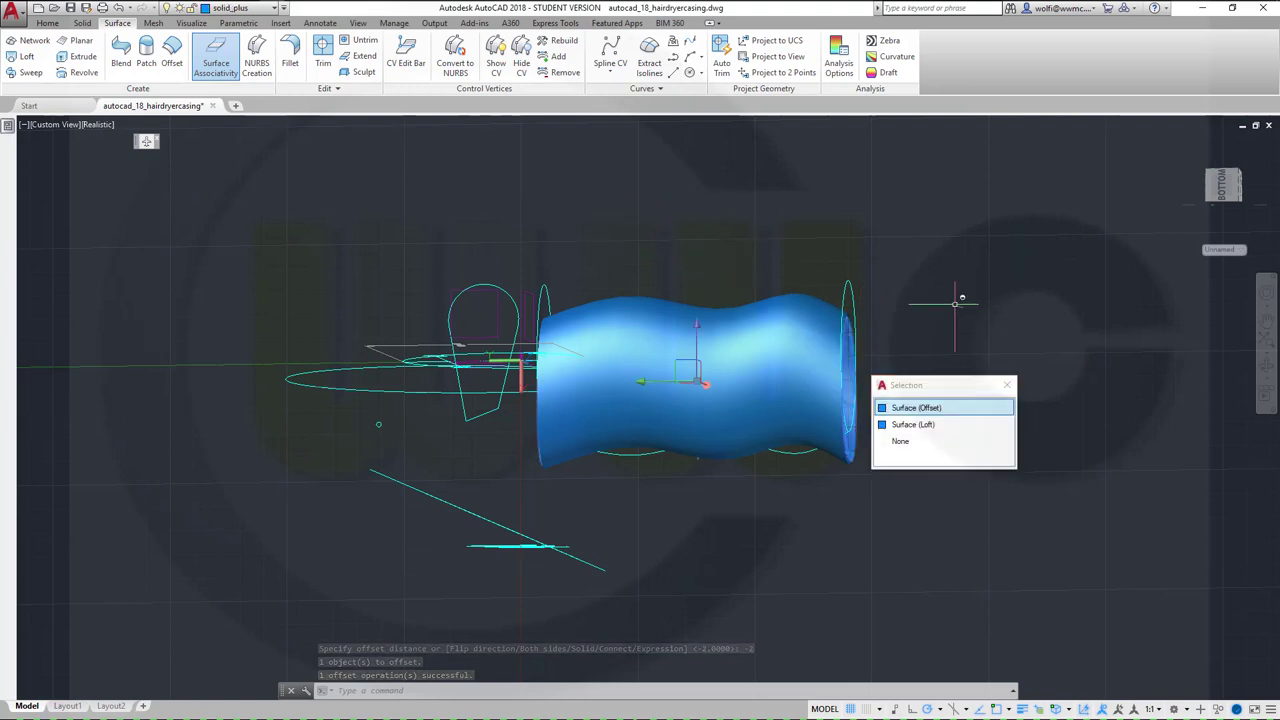
pyautogui.click(912, 408)
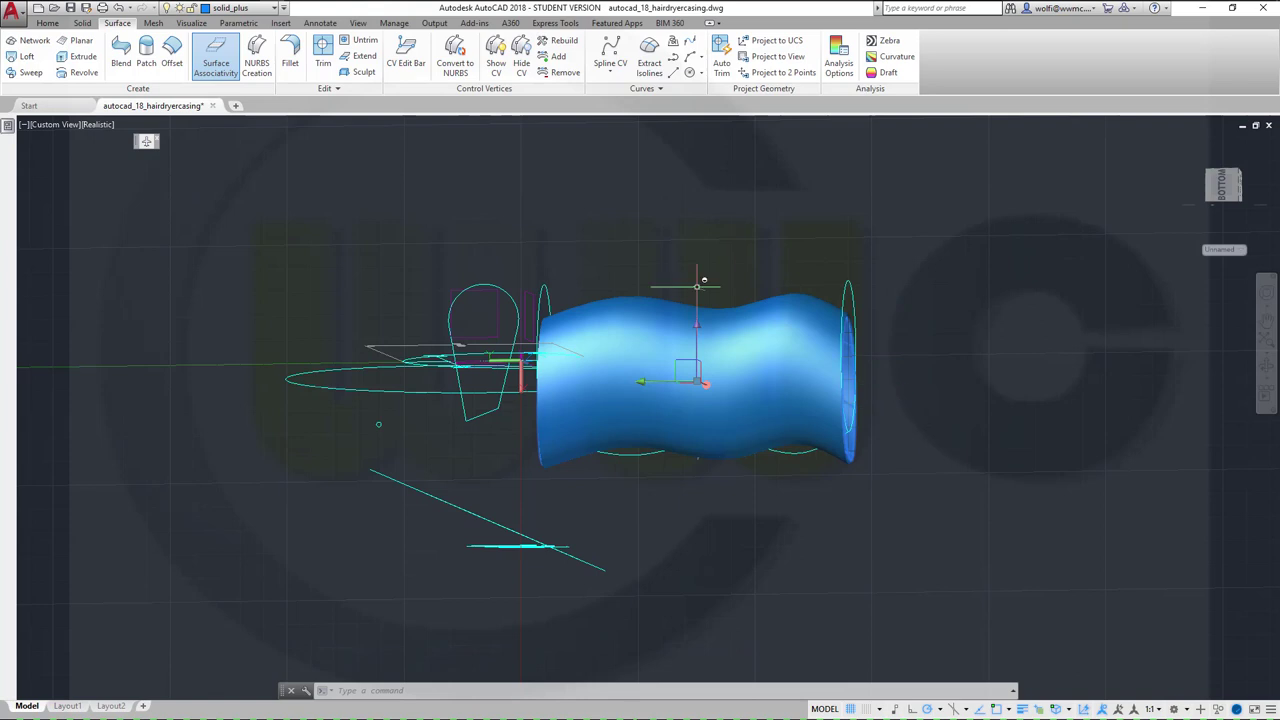
pyautogui.click(272, 8)
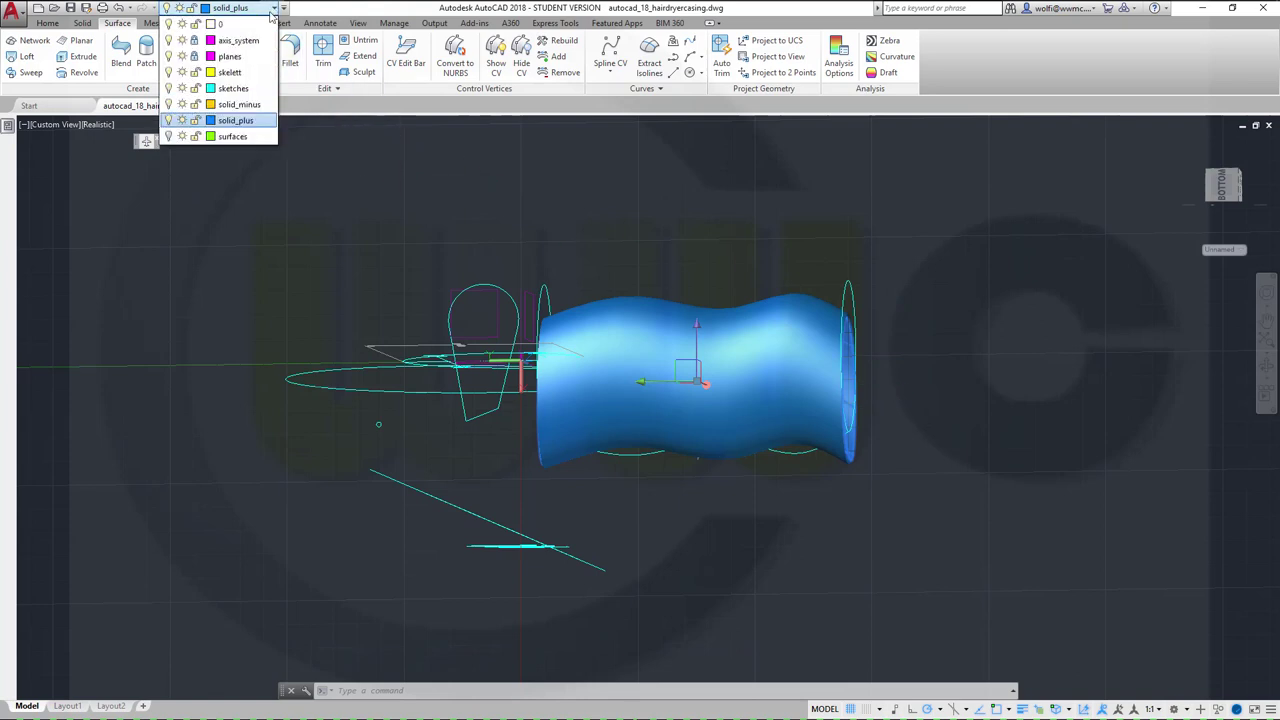
pyautogui.click(240, 104)
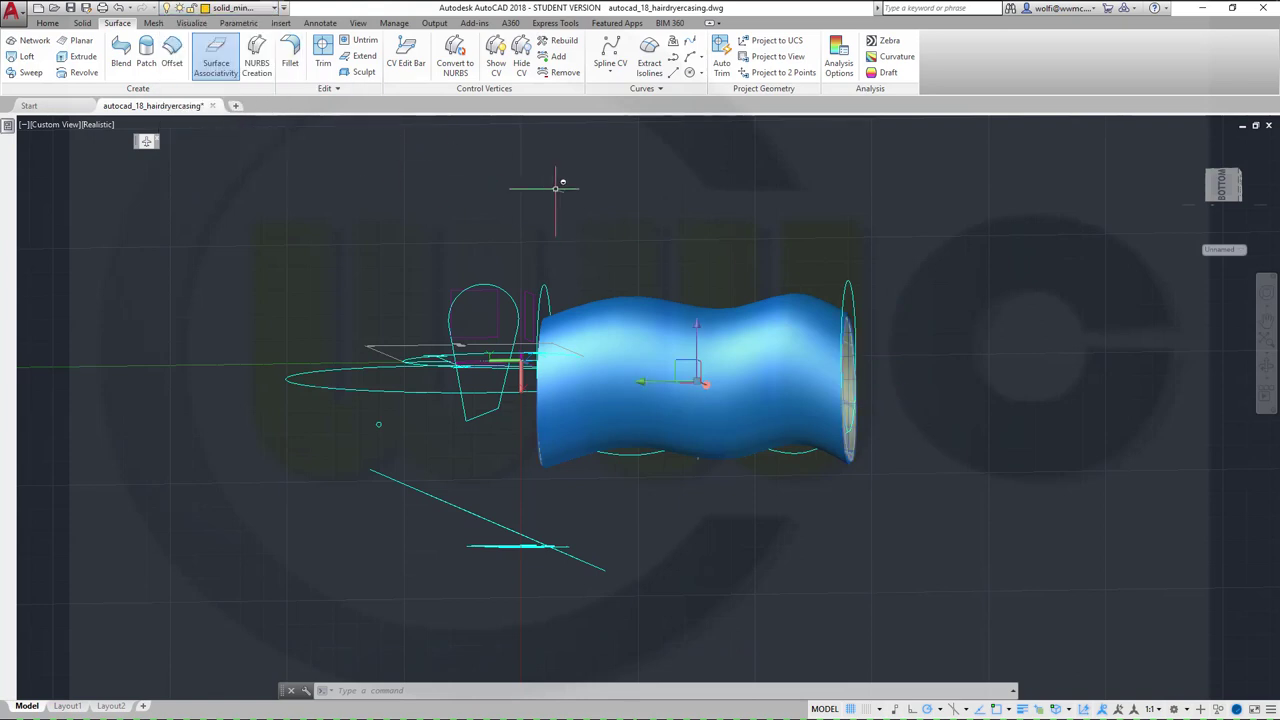
pyautogui.press('Escape')
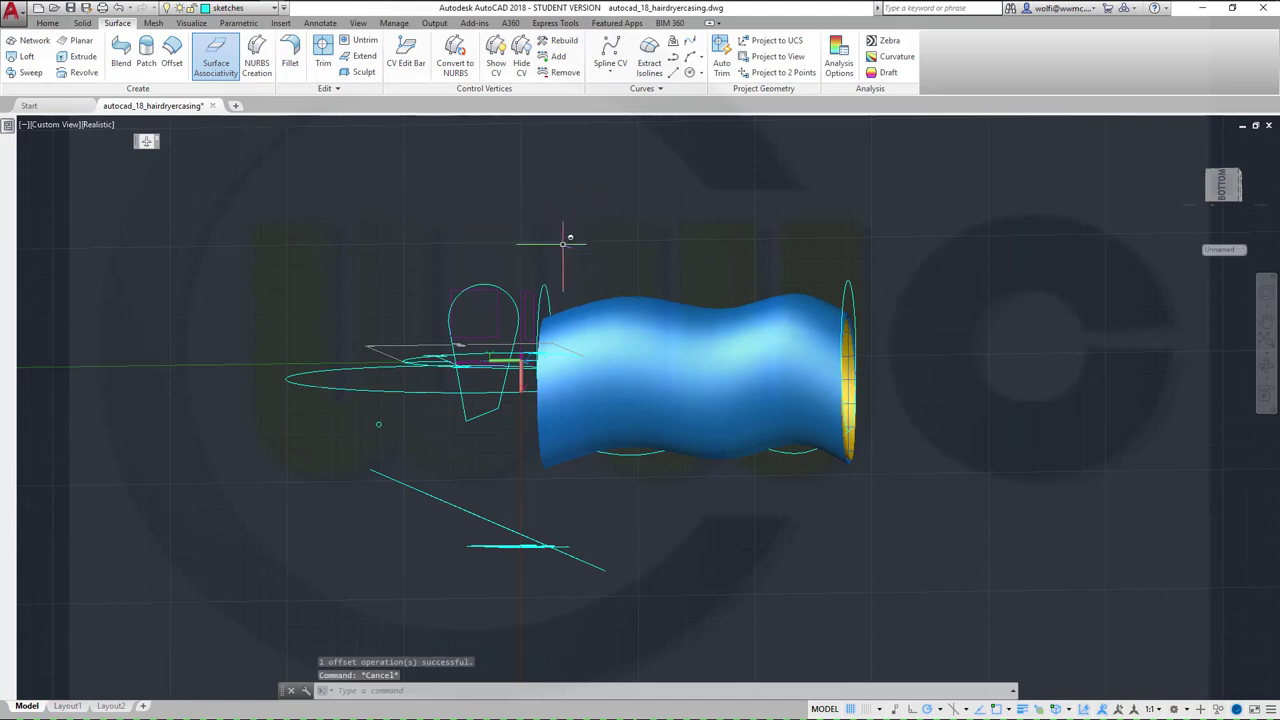
# Step: Start a Slice on the wavy loft surface and its inner offset surface, using the 3points option for the cutting plane
pyautogui.moveTo(626, 271)
pyautogui.keyDown('shift'); pyautogui.mouseDown(button='middle')
pyautogui.moveTo(569, 271)
pyautogui.moveTo(689, 267)
pyautogui.moveTo(677, 271)
pyautogui.moveTo(669, 349)
pyautogui.moveTo(646, 251)
pyautogui.moveTo(600, 270)
pyautogui.moveTo(674, 283)
pyautogui.moveTo(563, 286)
pyautogui.moveTo(614, 286)
pyautogui.mouseUp(button='middle'); pyautogui.keyUp('shift')
pyautogui.press('Escape')
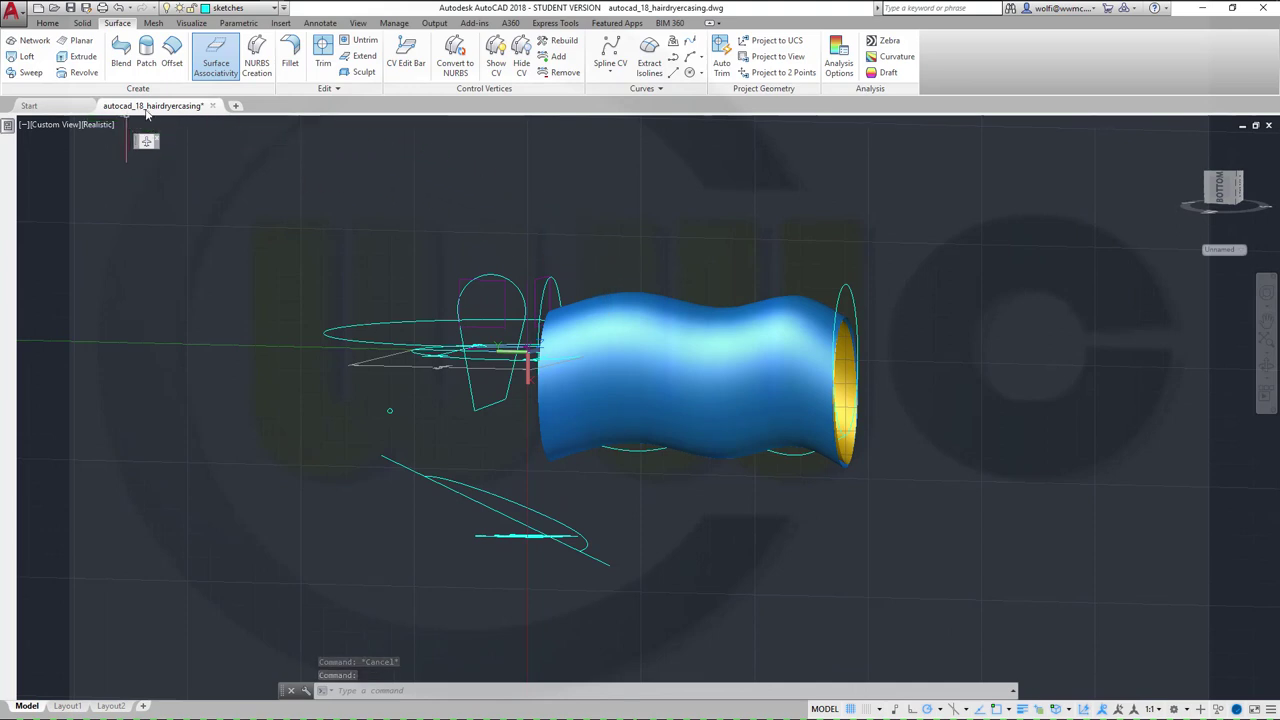
pyautogui.click(81, 23)
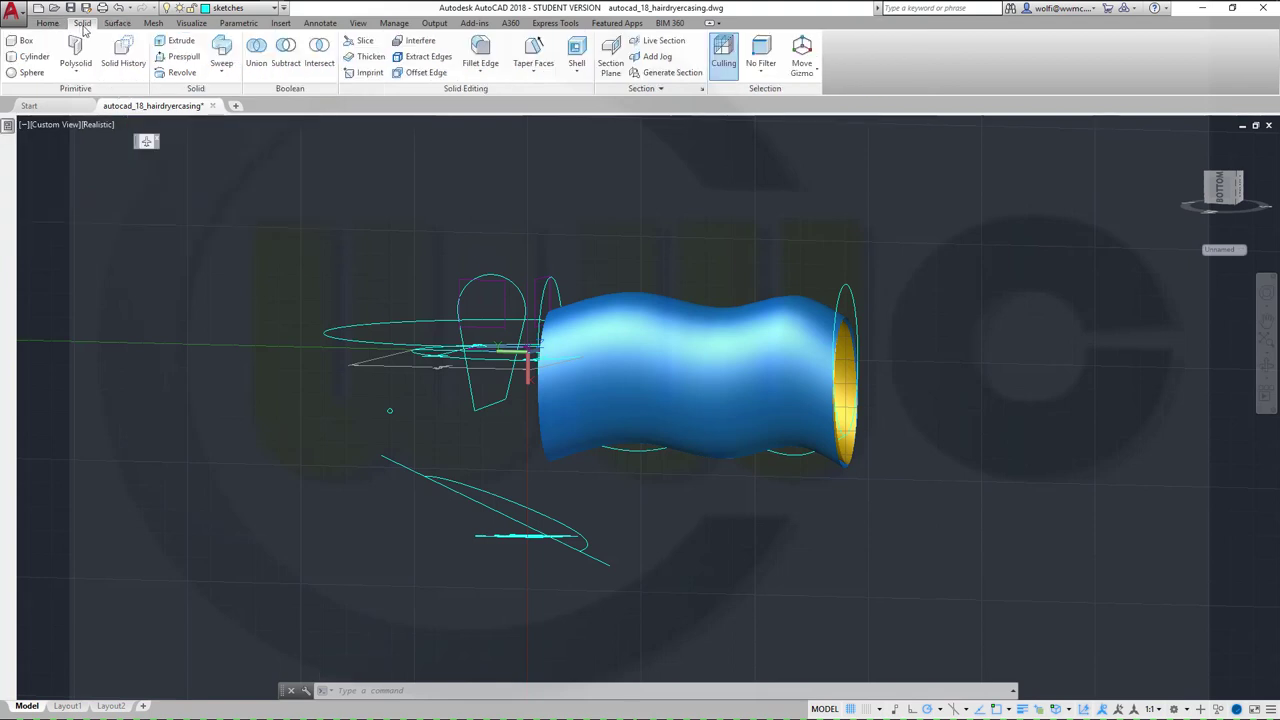
pyautogui.click(358, 41)
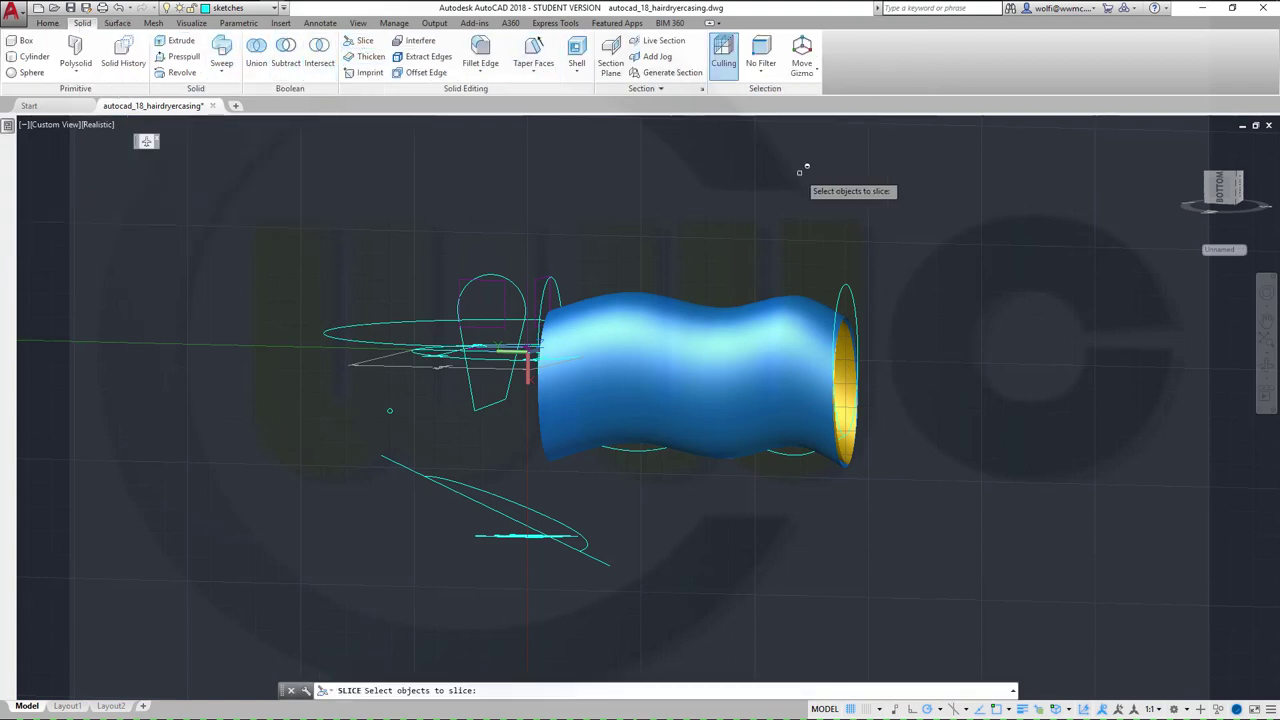
pyautogui.click(747, 325)
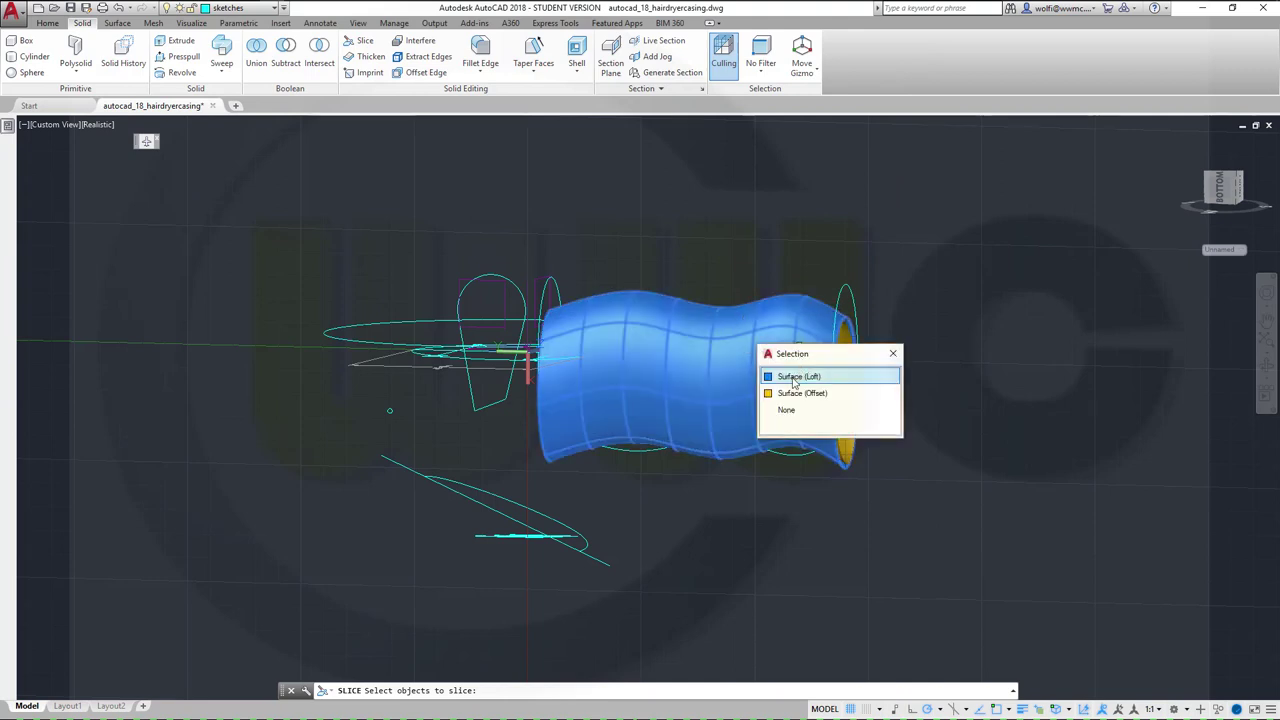
pyautogui.click(794, 377)
pyautogui.click(850, 382)
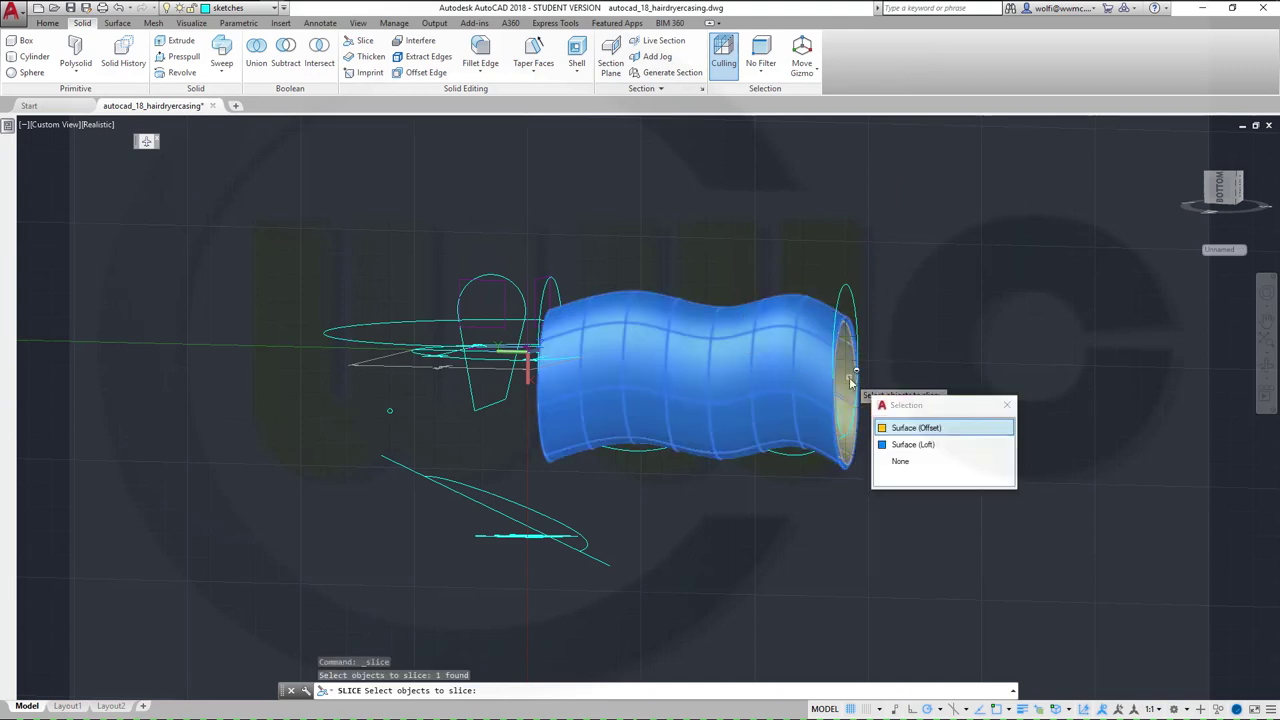
pyautogui.click(897, 432)
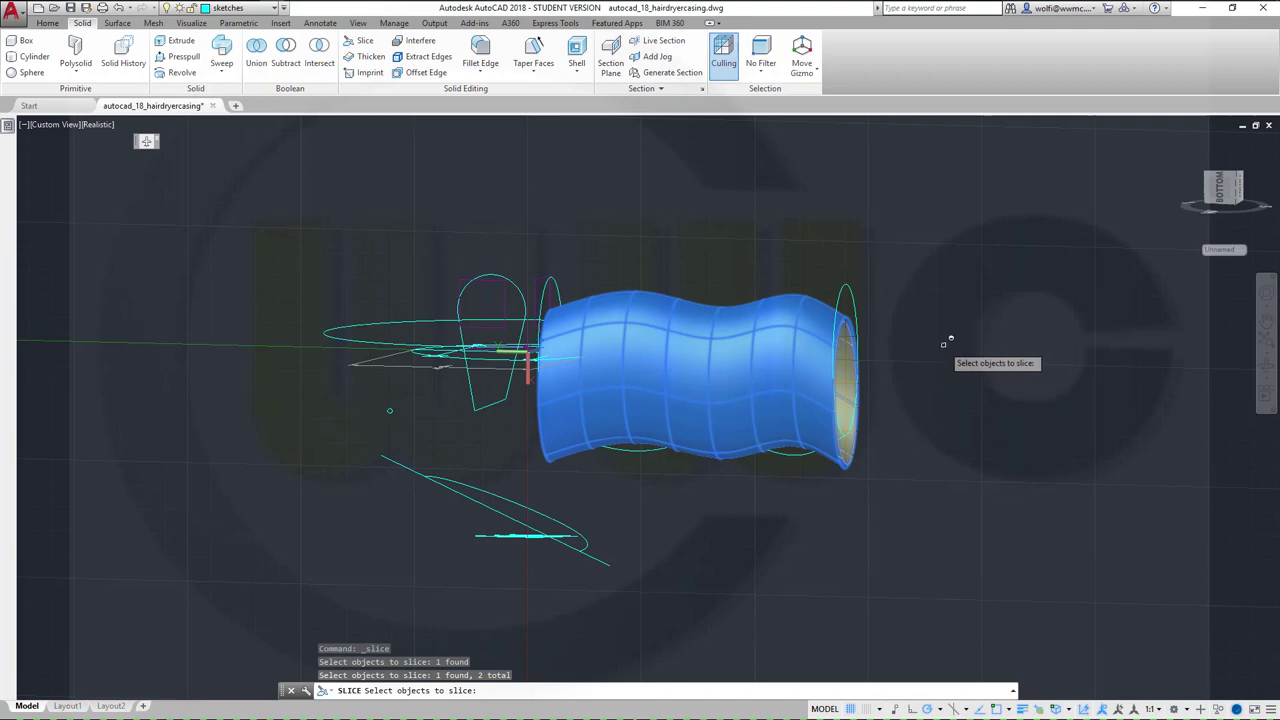
pyautogui.press('Return')
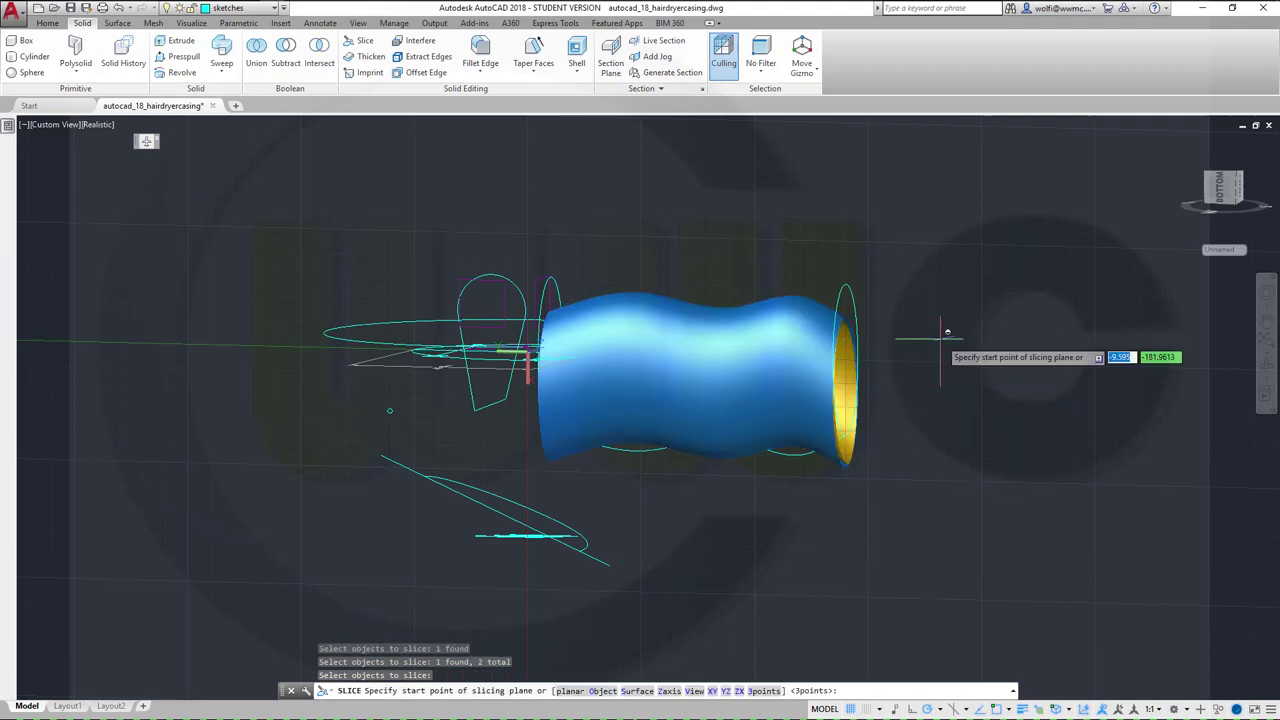
pyautogui.rightClick(940, 340)
pyautogui.click(980, 515)
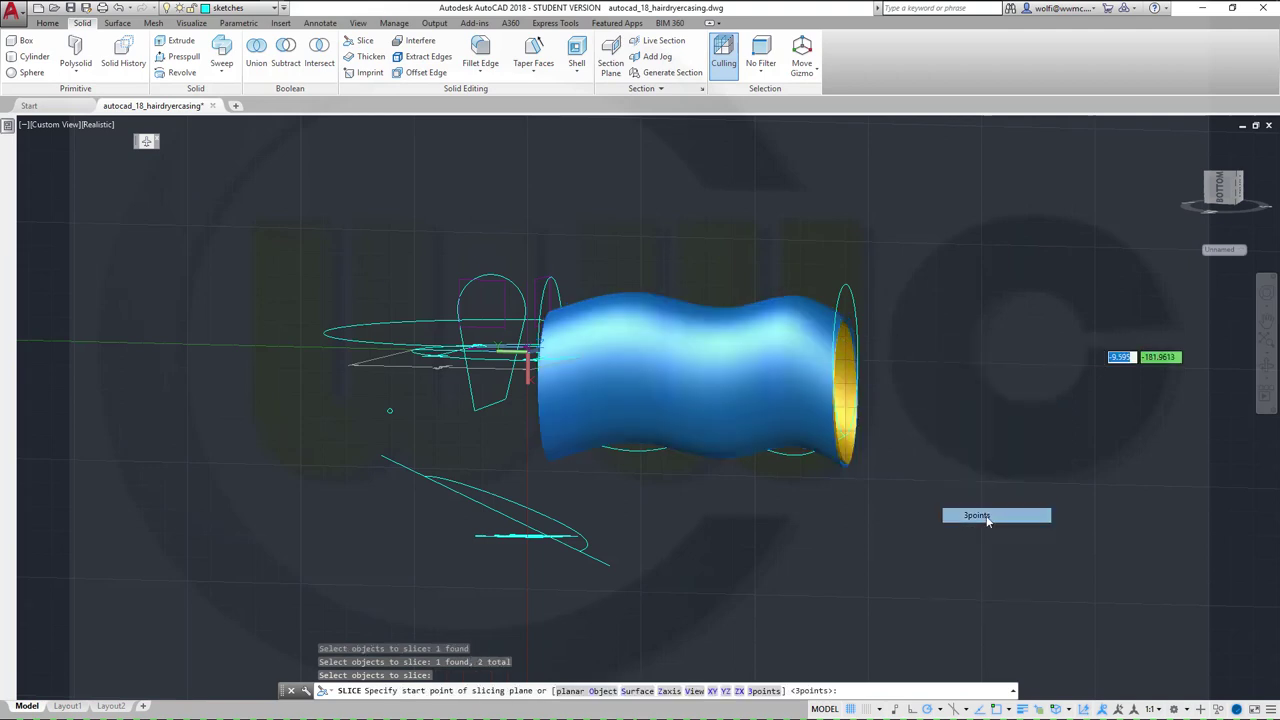
# Step: Define the slicing plane through three corner endpoints of the magenta reference rectangle near the origin
pyautogui.scroll(6, 460, 395)
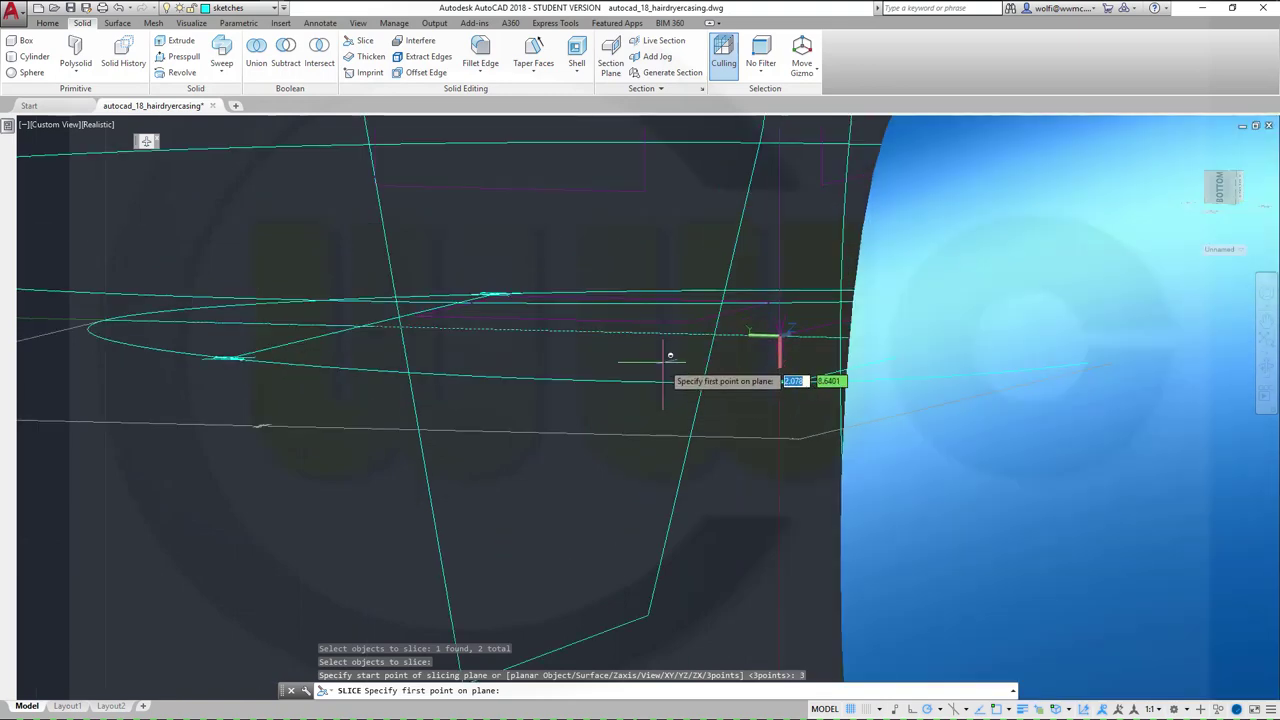
pyautogui.keyDown('shift'); pyautogui.moveTo(670, 355); pyautogui.dragTo(571, 309, button='middle'); pyautogui.keyUp('shift')
pyautogui.scroll(4, 674, 469)
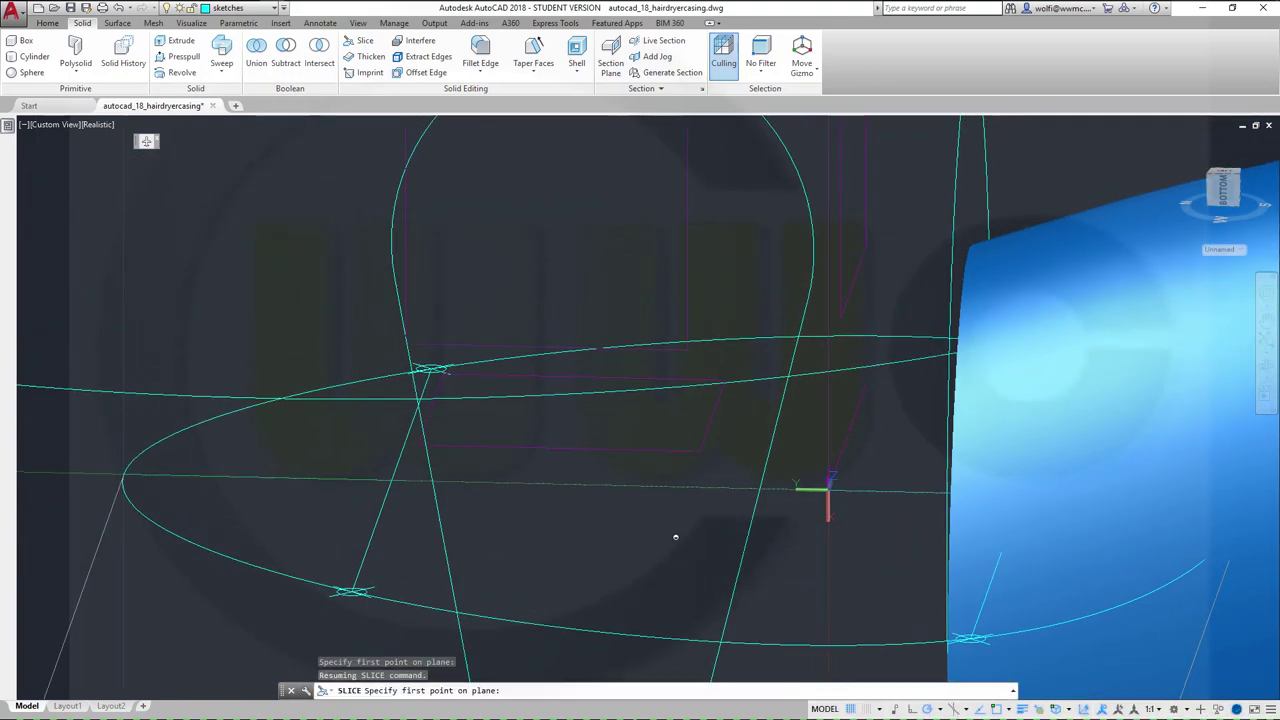
pyautogui.keyDown('shift'); pyautogui.moveTo(600, 486); pyautogui.dragTo(668, 463, button='middle'); pyautogui.keyUp('shift')
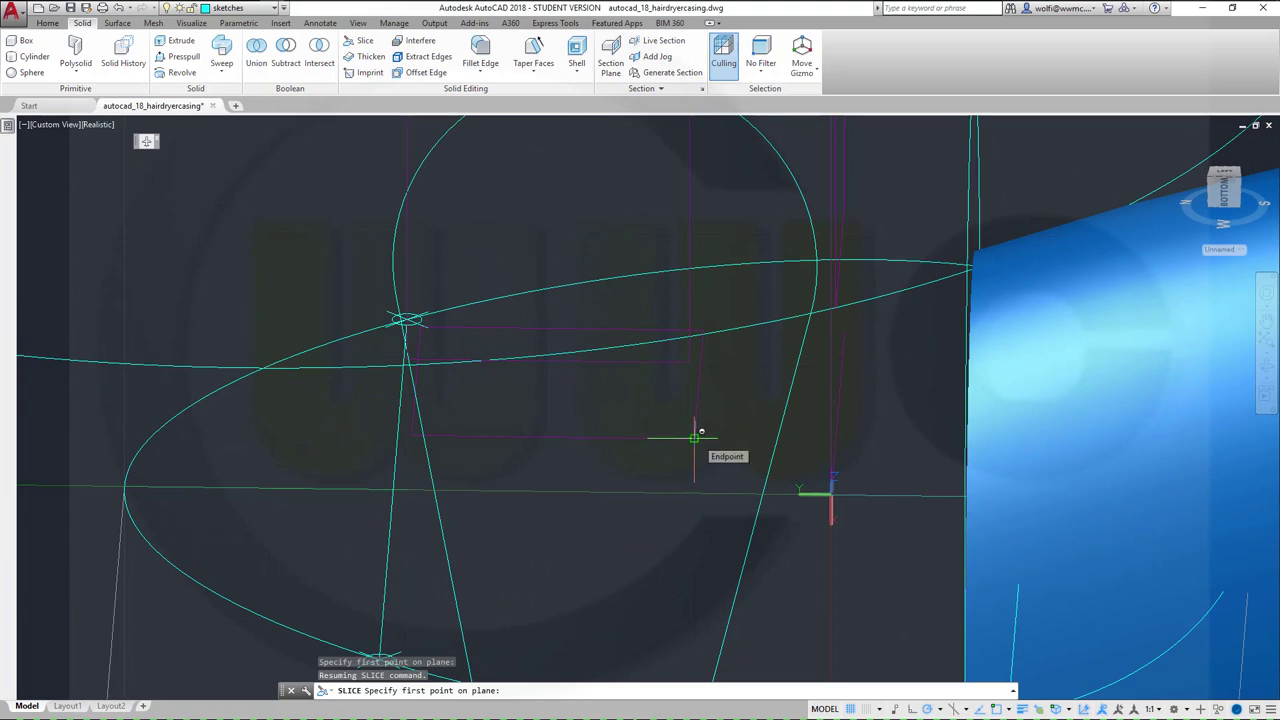
pyautogui.click(695, 437)
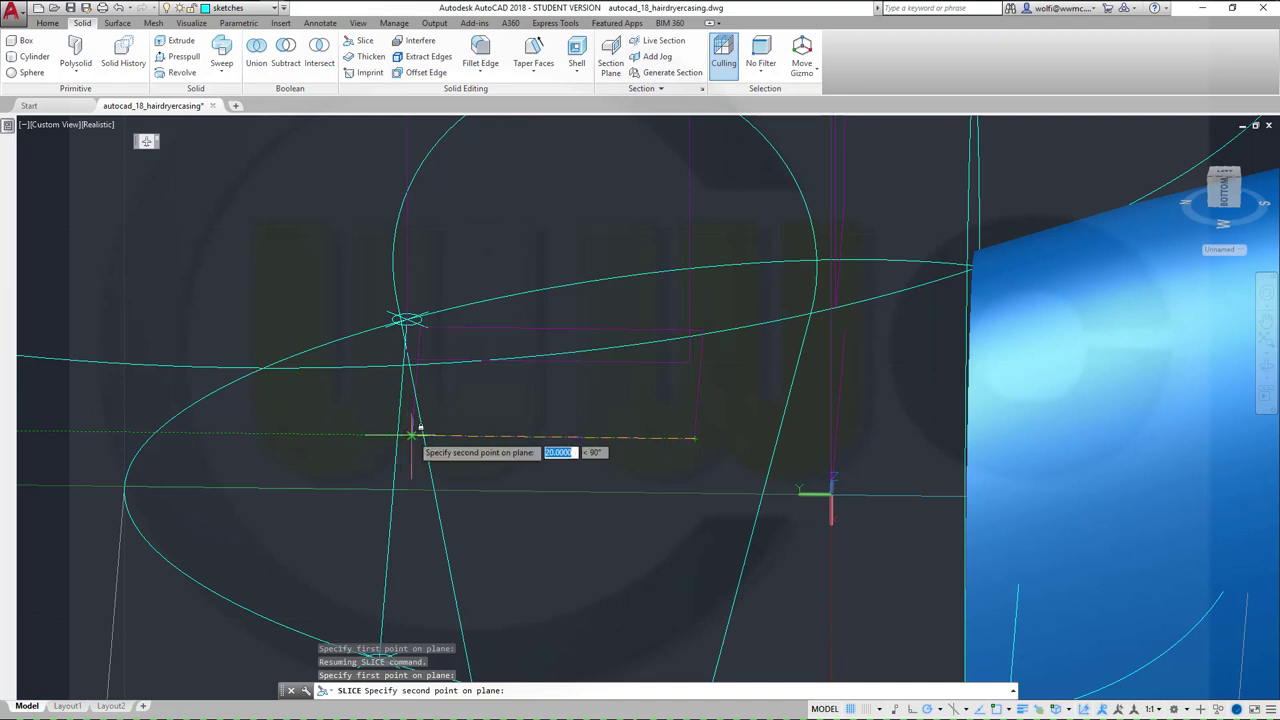
pyautogui.scroll(5, 411, 435)
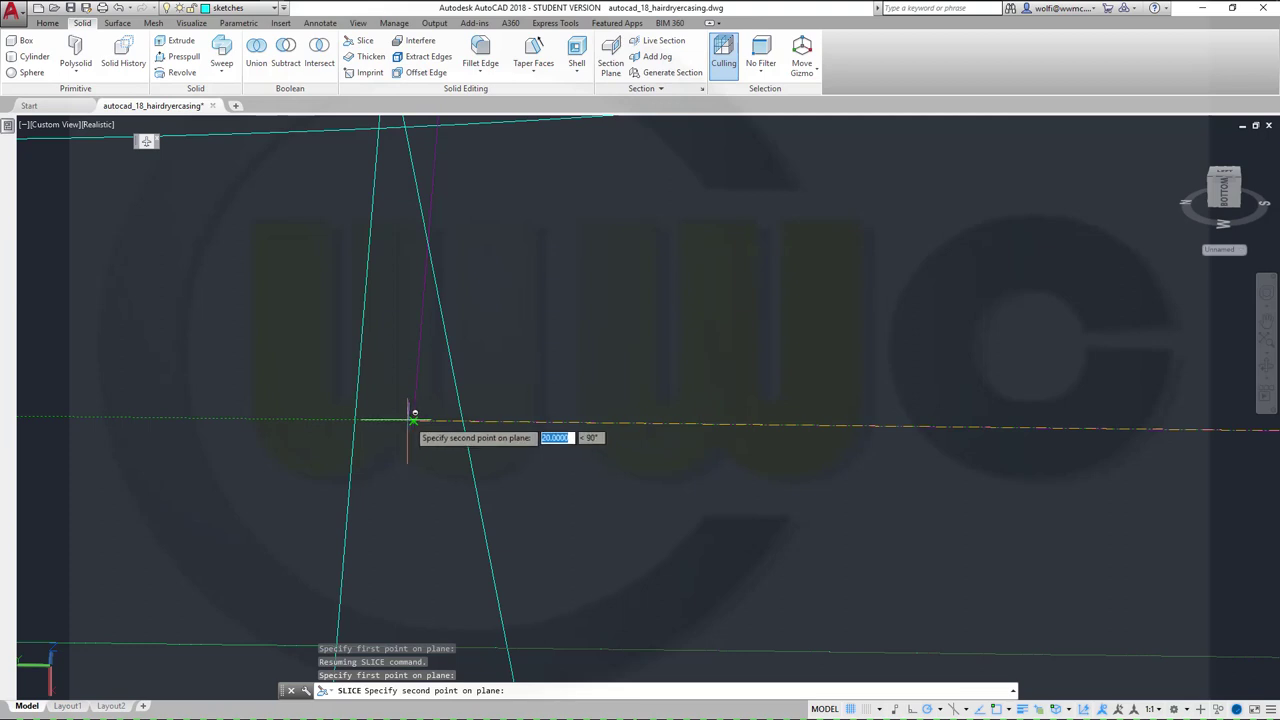
pyautogui.keyDown('shift'); pyautogui.rightClick(426, 475); pyautogui.keyUp('shift')
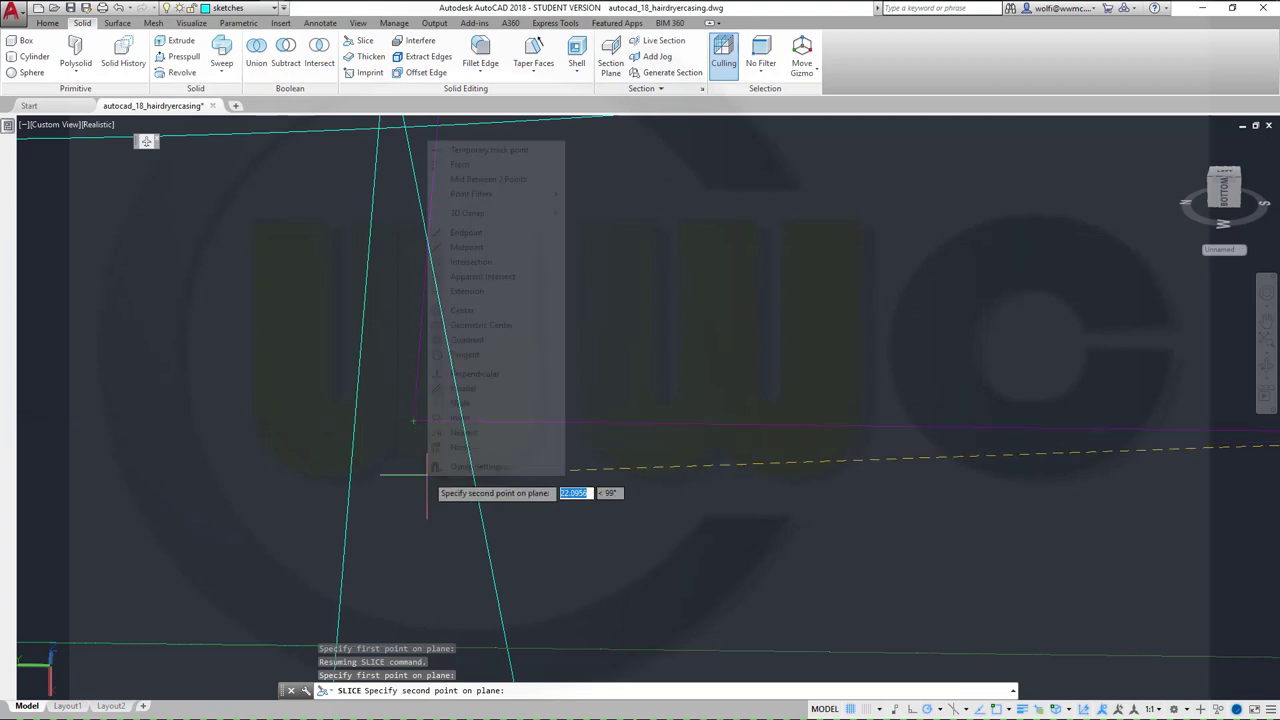
pyautogui.click(485, 236)
pyautogui.click(429, 410)
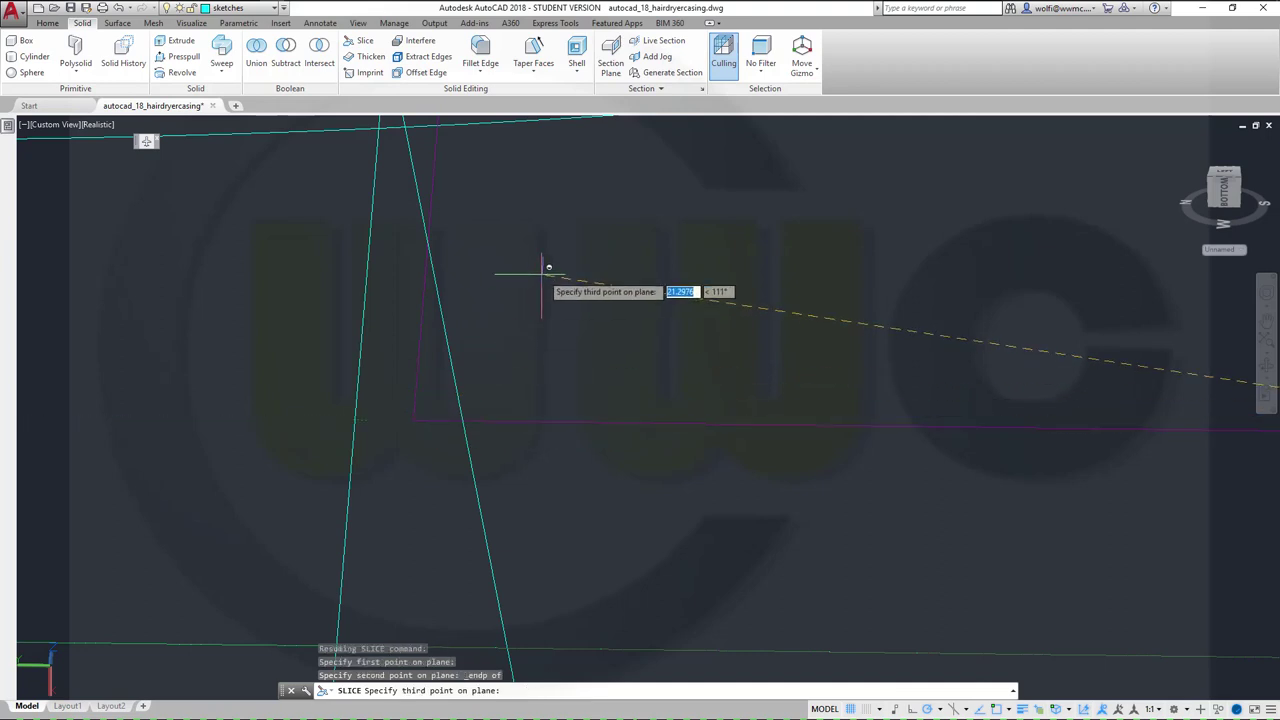
pyautogui.scroll(-4, 543, 268)
pyautogui.keyDown('shift'); pyautogui.rightClick(569, 221); pyautogui.keyUp('shift')
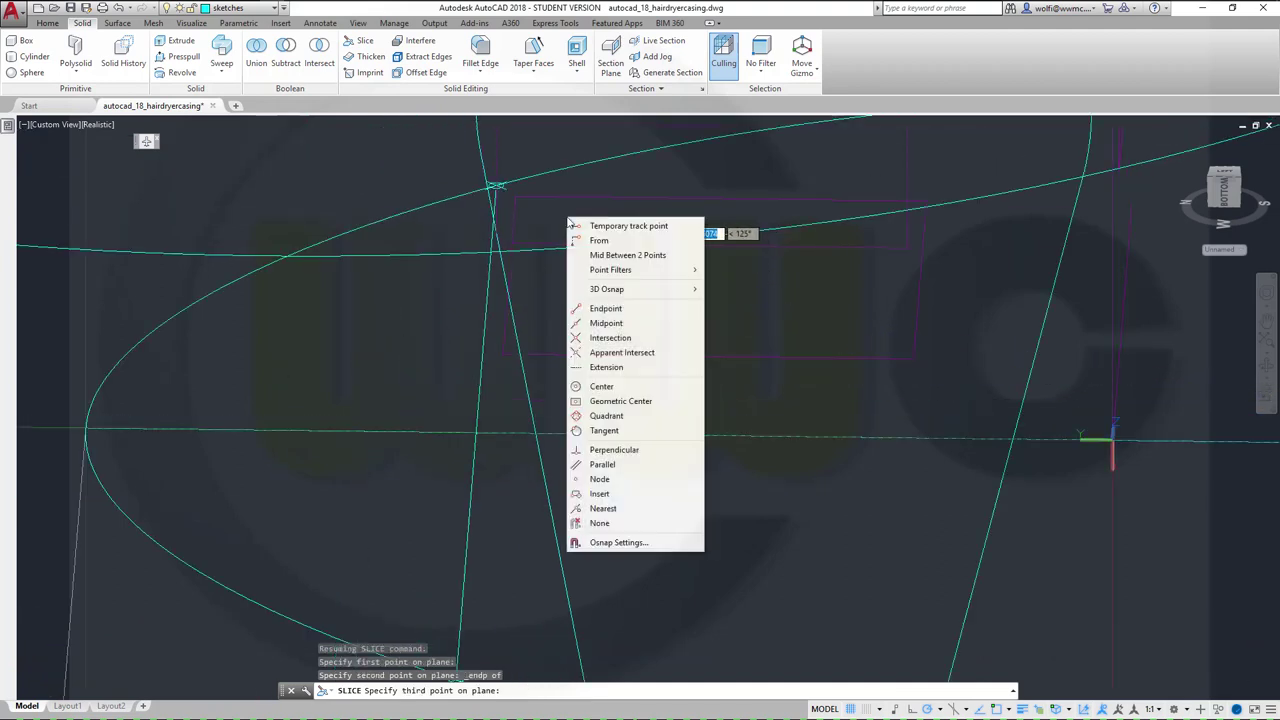
pyautogui.click(605, 308)
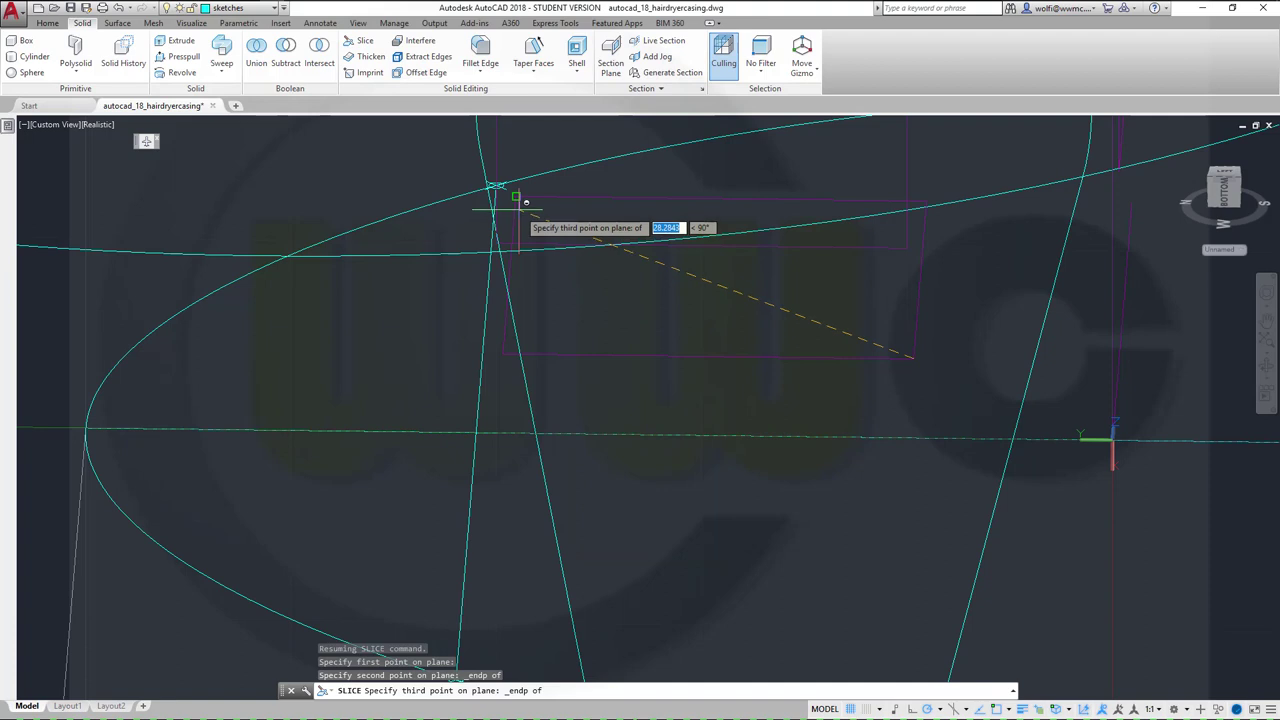
pyautogui.click(517, 200)
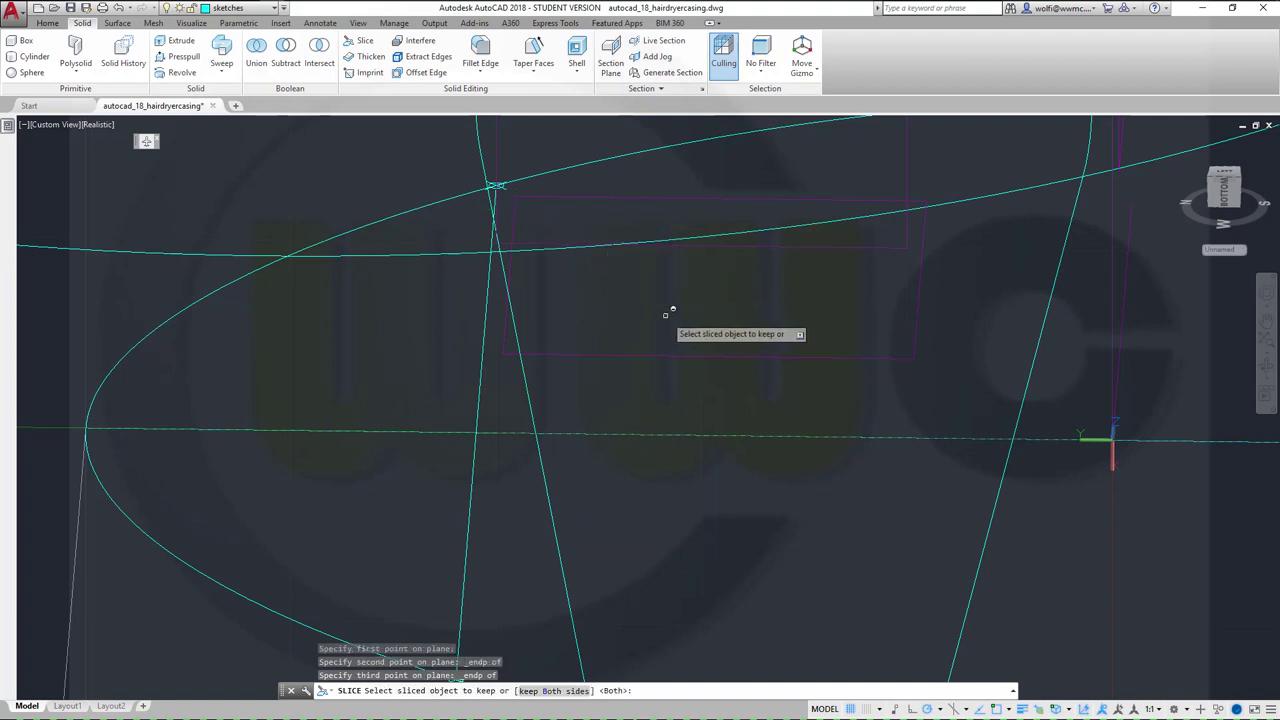
# Step: Keep both sides of the slice for the loft surface and the offset surface
pyautogui.rightClick(665, 315)
pyautogui.click(708, 352)
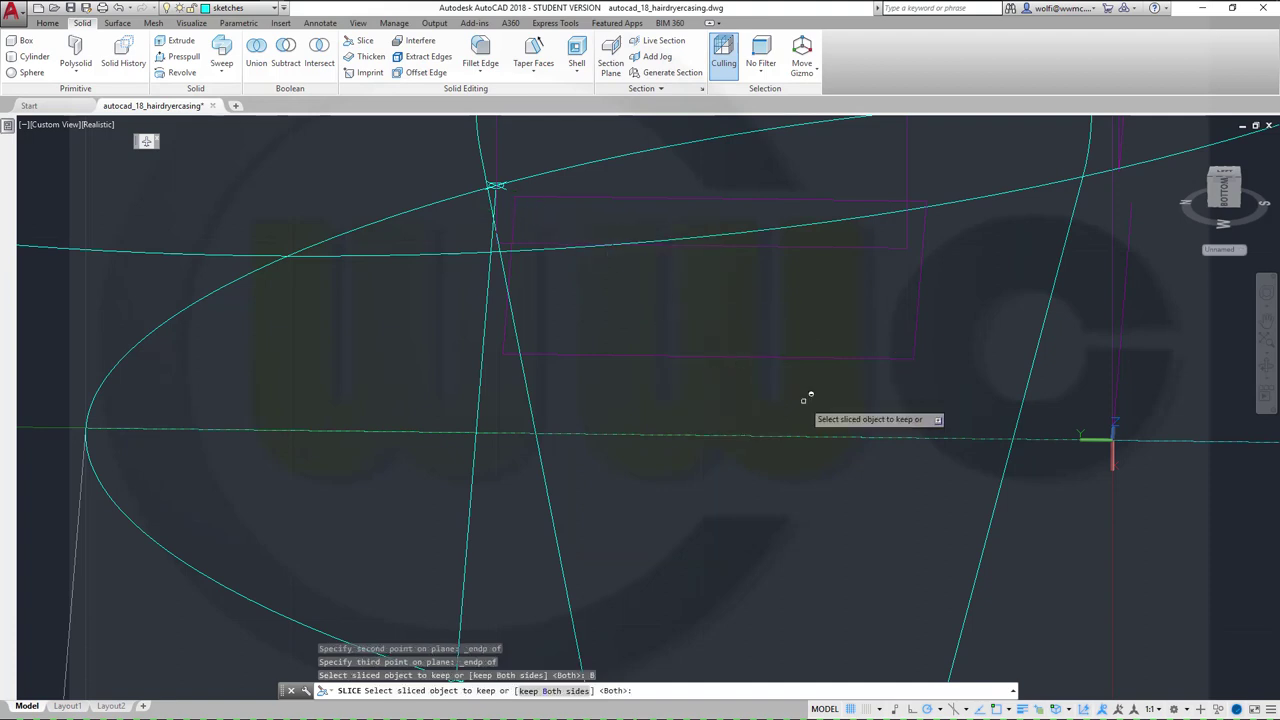
pyautogui.scroll(-5, 803, 400)
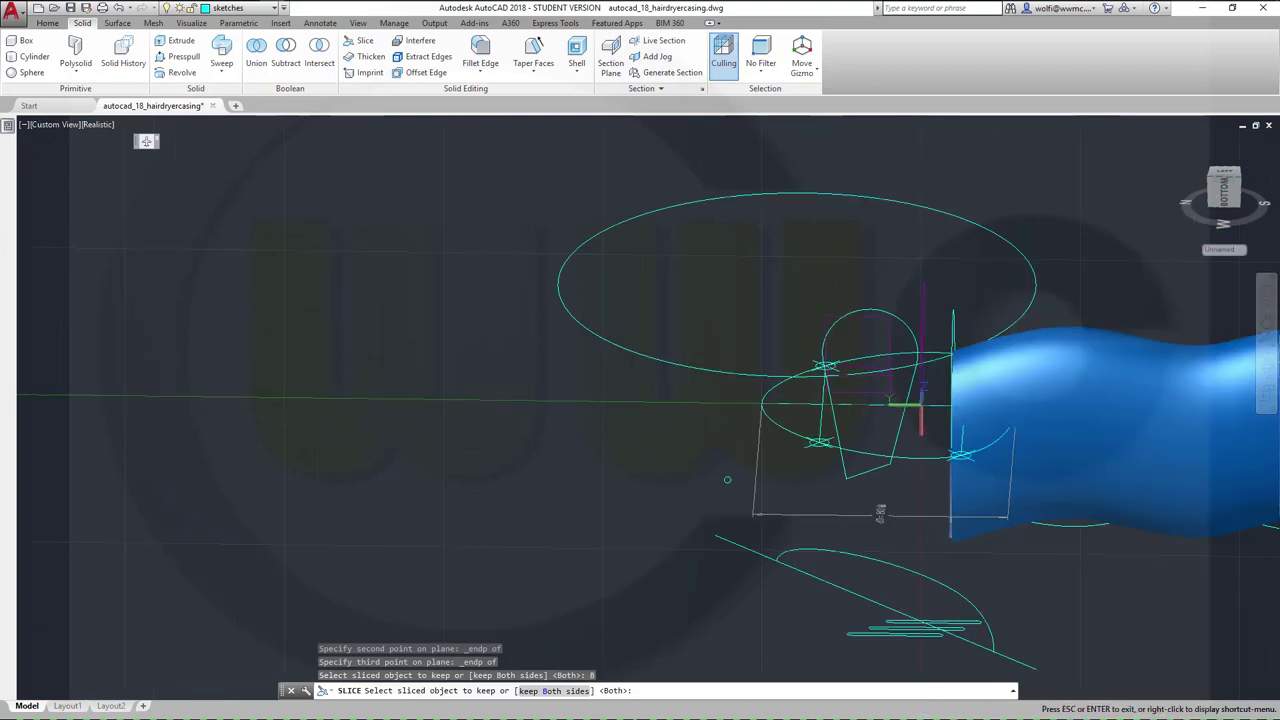
pyautogui.keyDown('shift'); pyautogui.moveTo(727, 480); pyautogui.dragTo(693, 372, button='middle'); pyautogui.keyUp('shift')
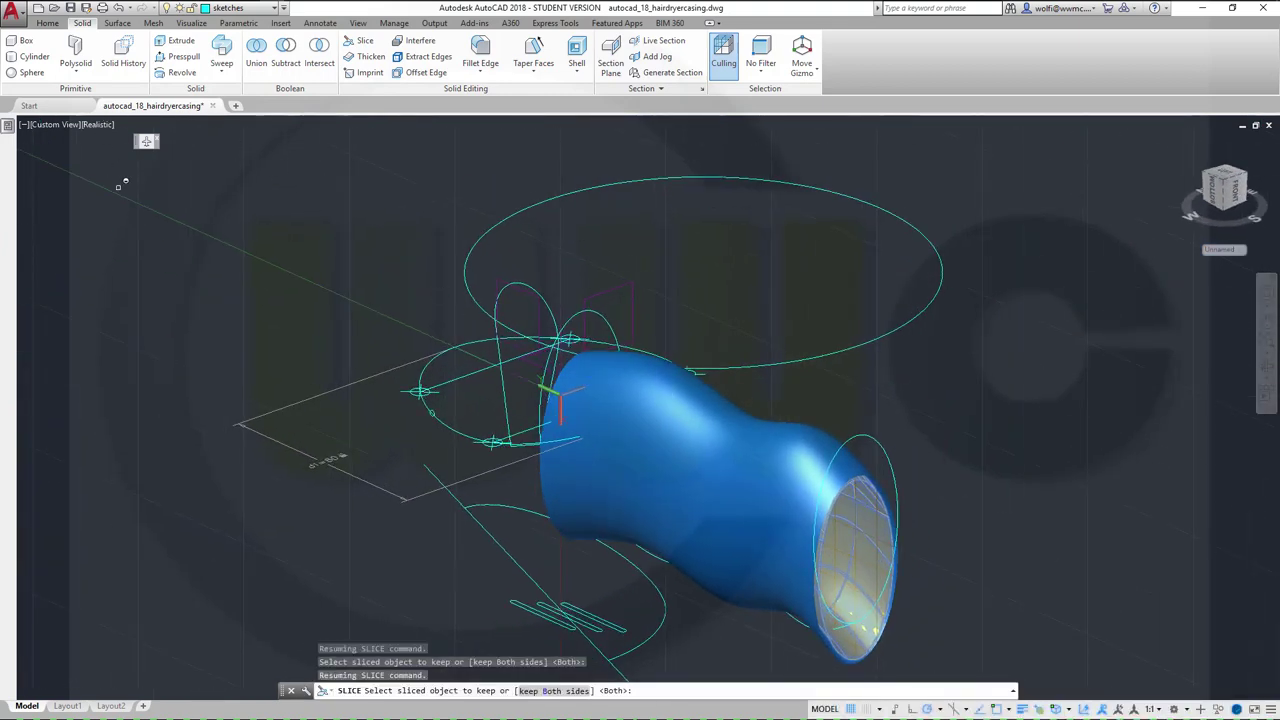
pyautogui.rightClick(129, 200)
pyautogui.click(162, 210)
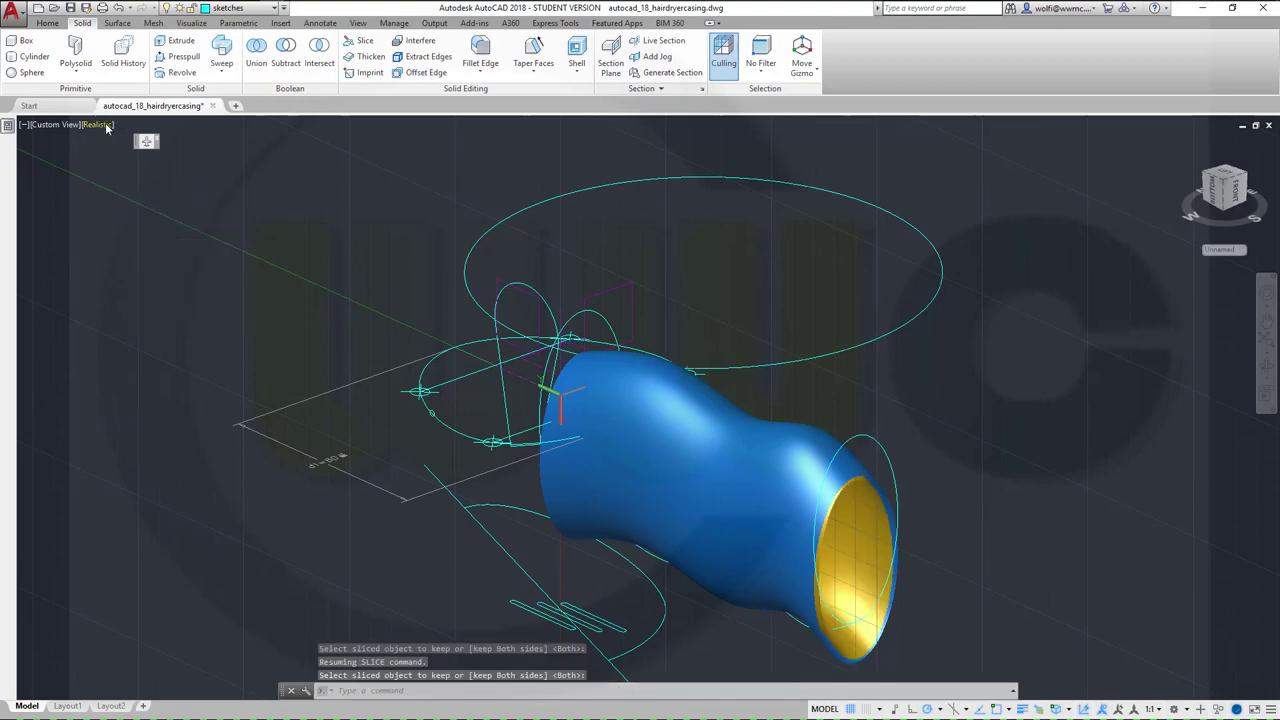
# Step: Switch the model display from shaded to the Wireframe visual style
pyautogui.click(106, 126)
pyautogui.click(147, 275)
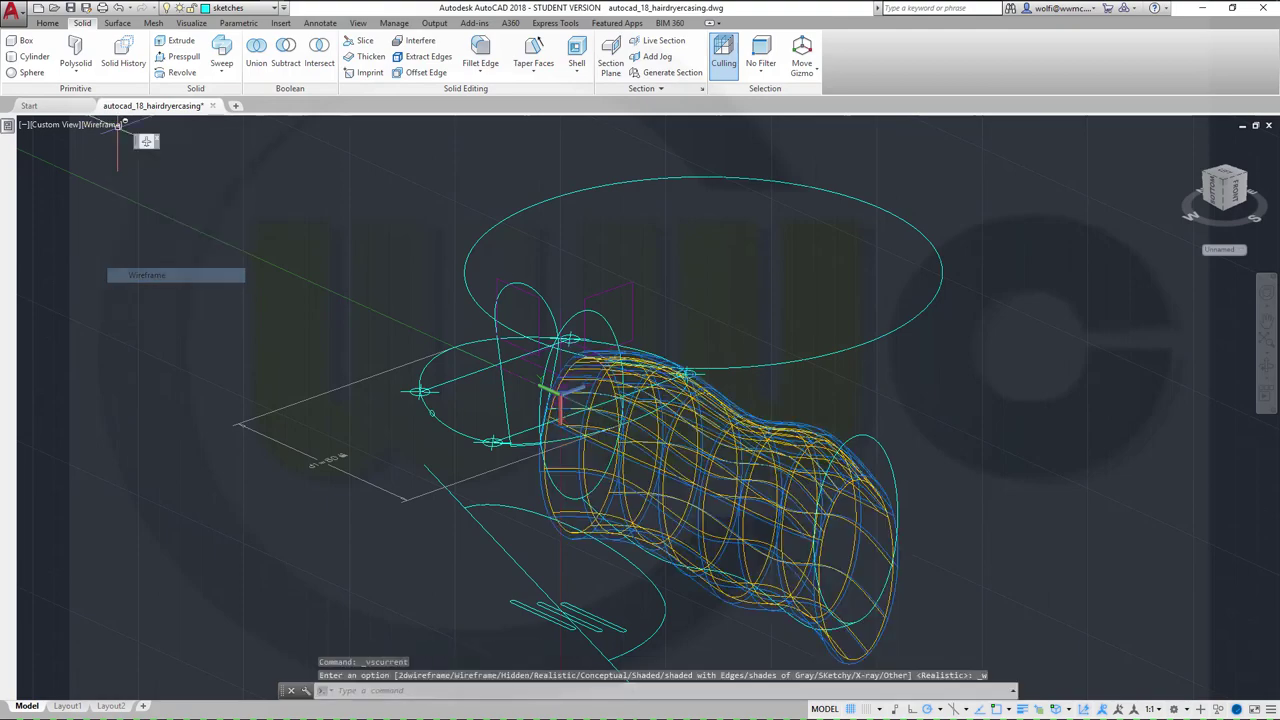
pyautogui.keyDown('shift'); pyautogui.moveTo(920, 406); pyautogui.dragTo(808, 436, button='middle'); pyautogui.keyUp('shift')
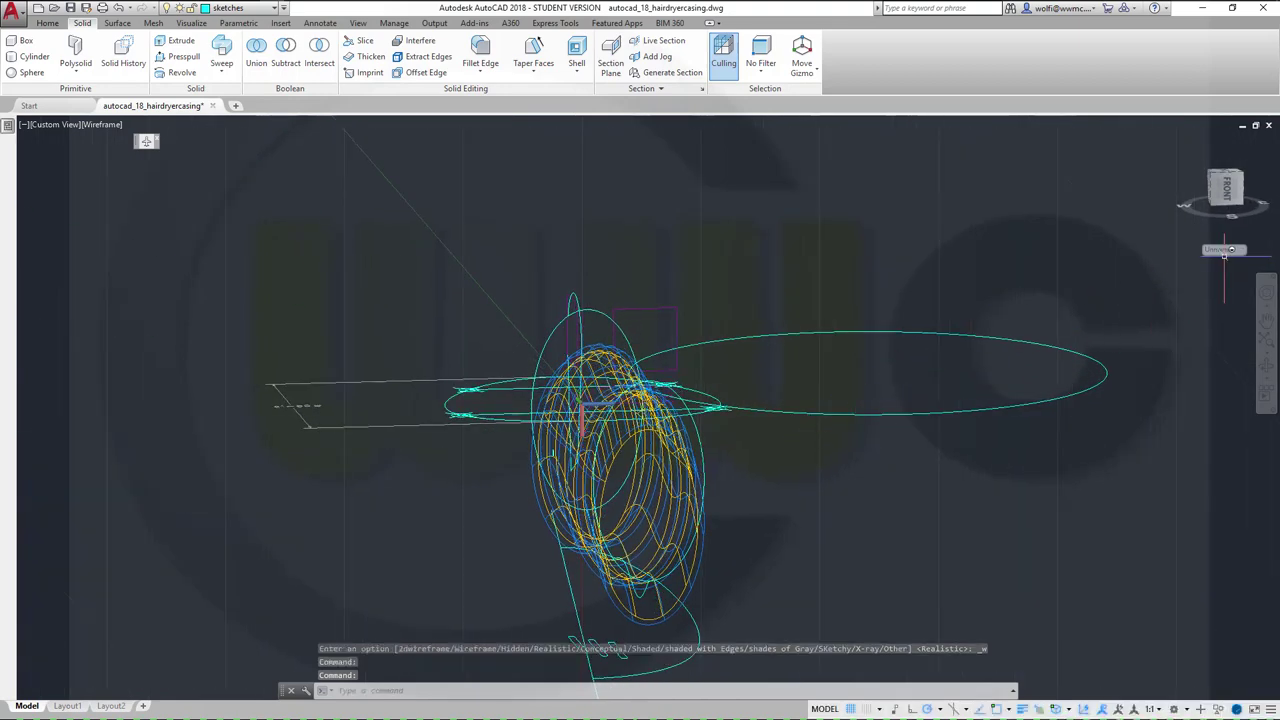
pyautogui.press('Escape')
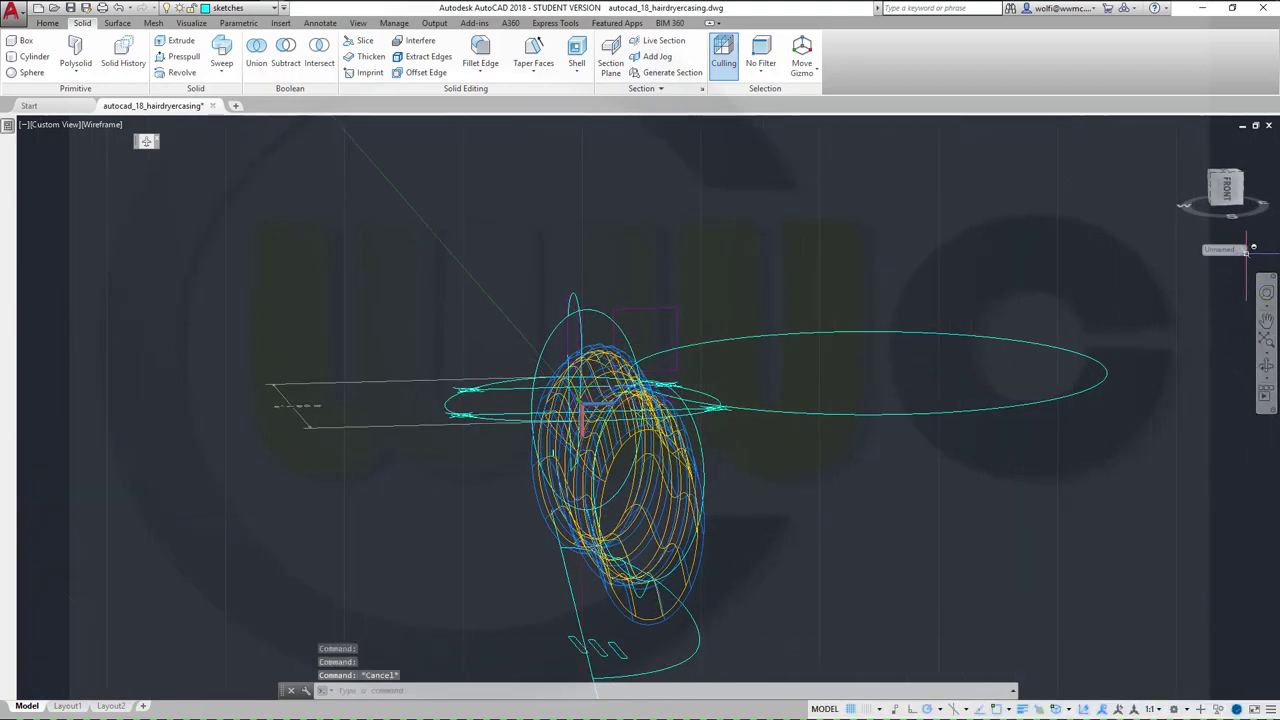
# Step: Set the coordinate system back to WCS and look at the model from the Top view
pyautogui.click(1243, 252)
pyautogui.click(1224, 259)
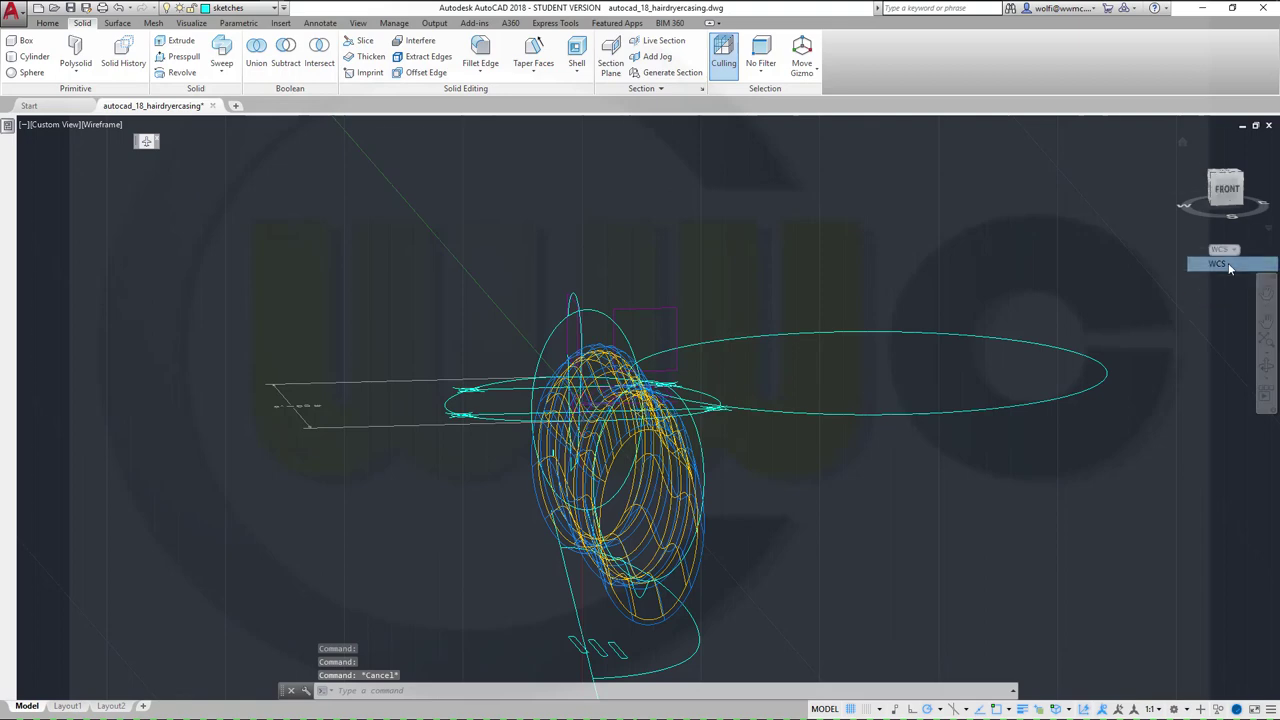
pyautogui.click(1226, 178)
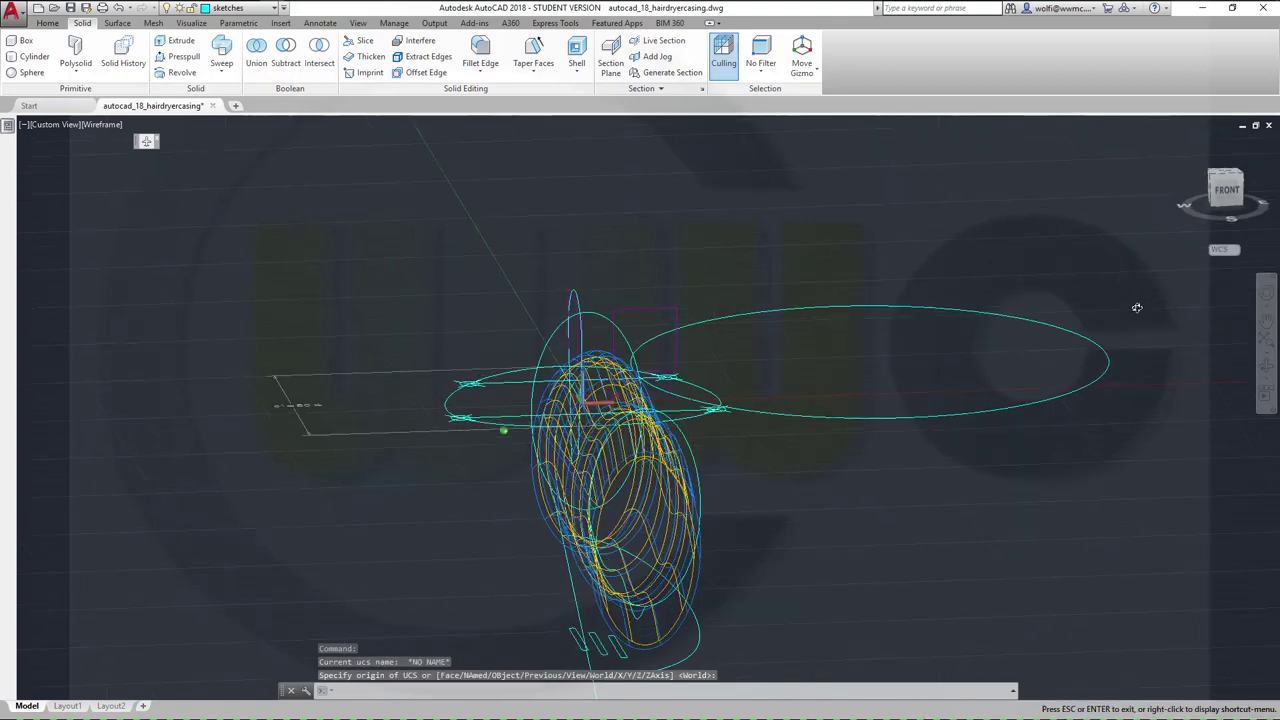
pyautogui.click(1226, 176)
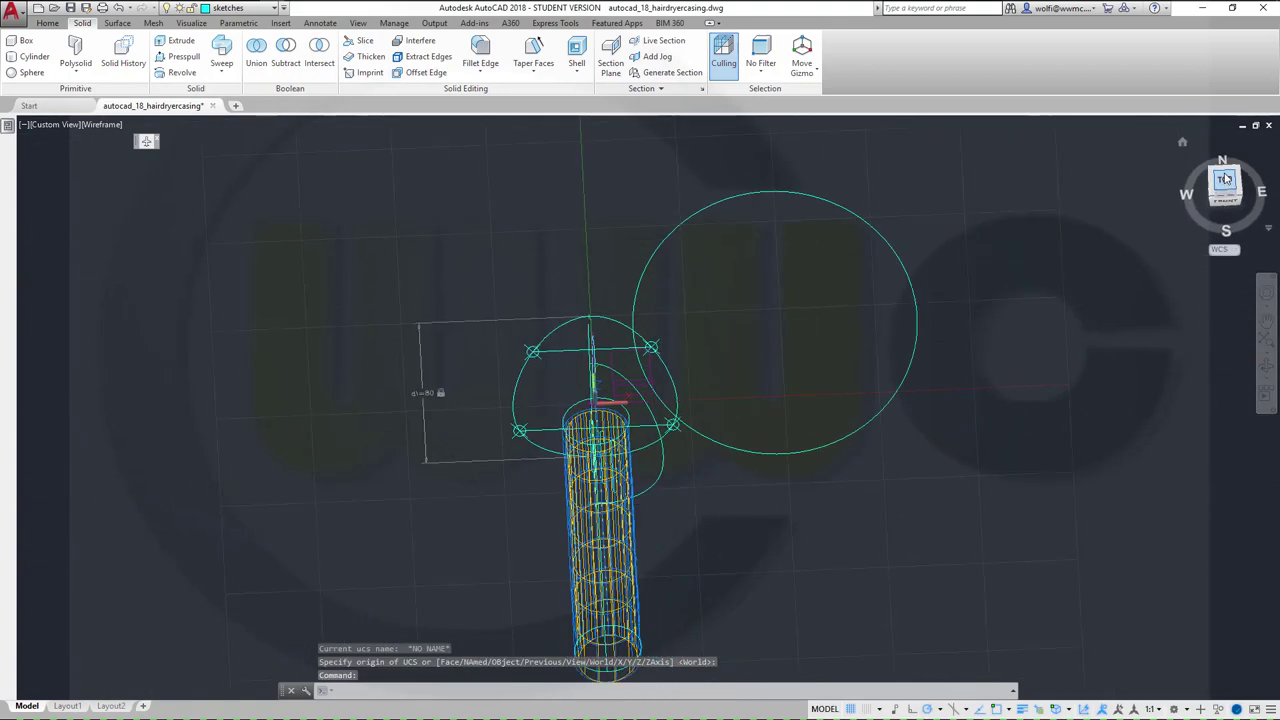
# Step: Turn off the solid_plus and solid_minus layers so only the sketch geometry is displayed
pyautogui.click(276, 9)
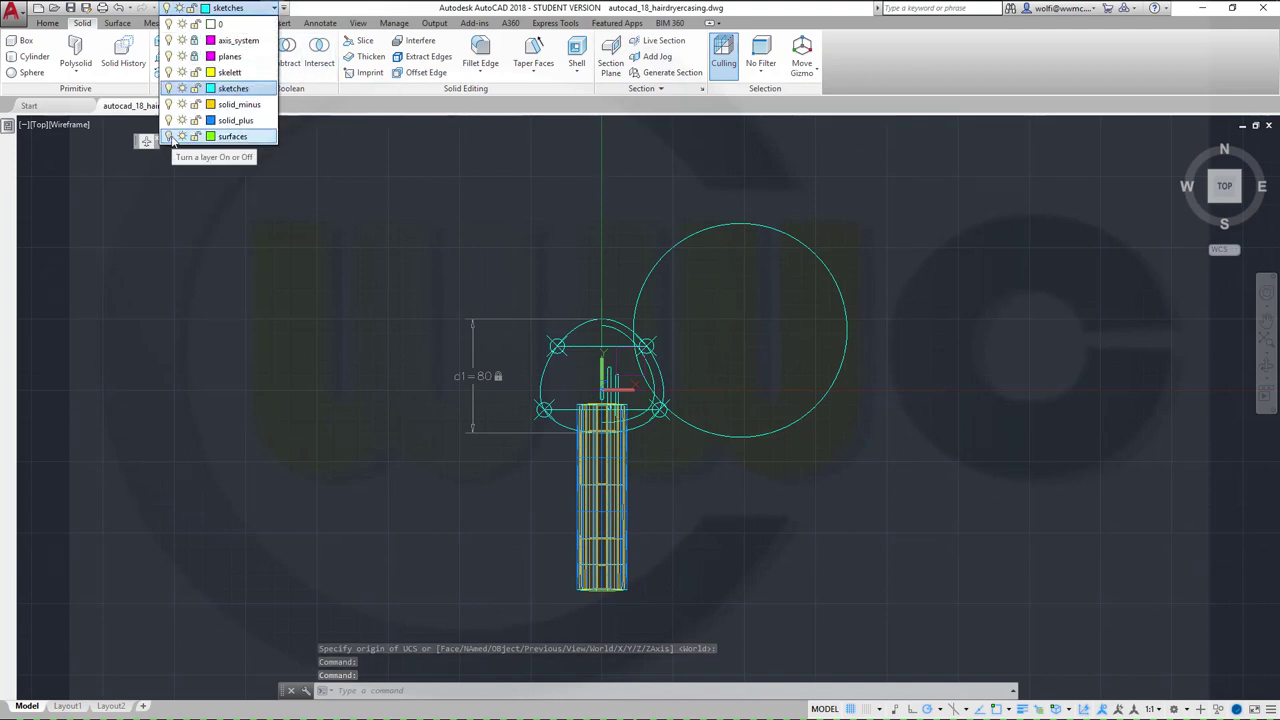
pyautogui.click(168, 120)
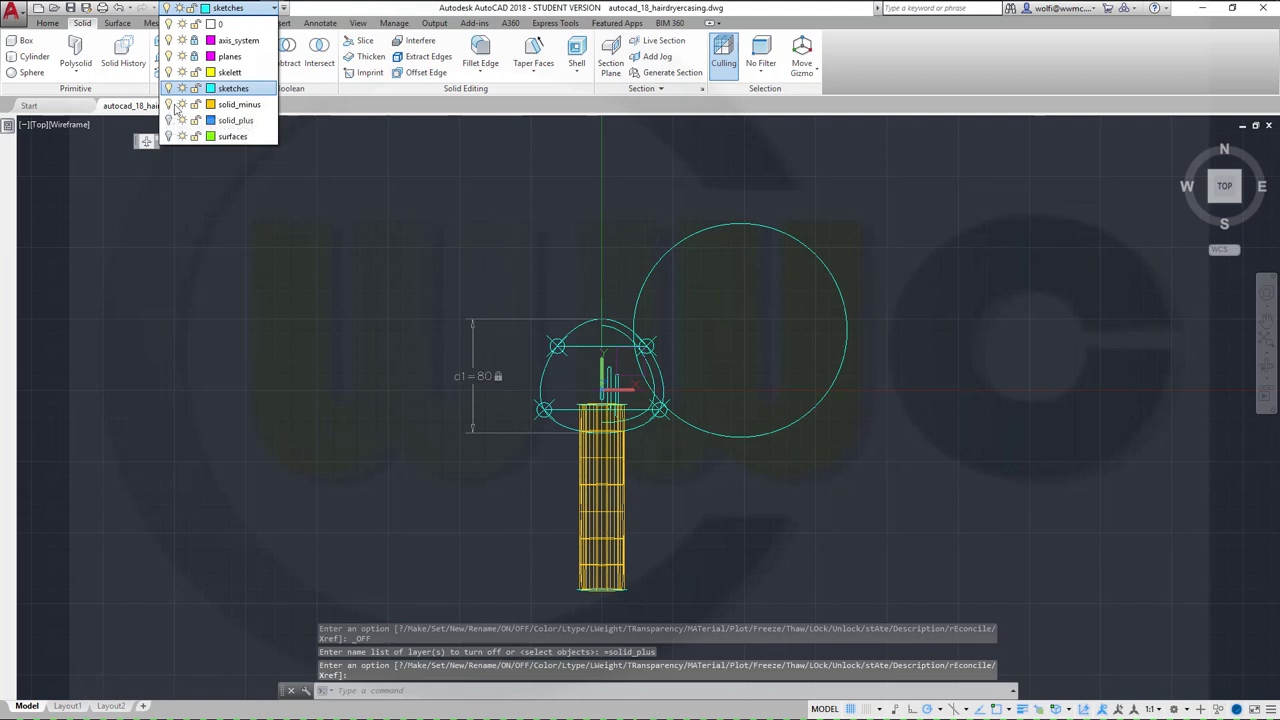
pyautogui.click(168, 104)
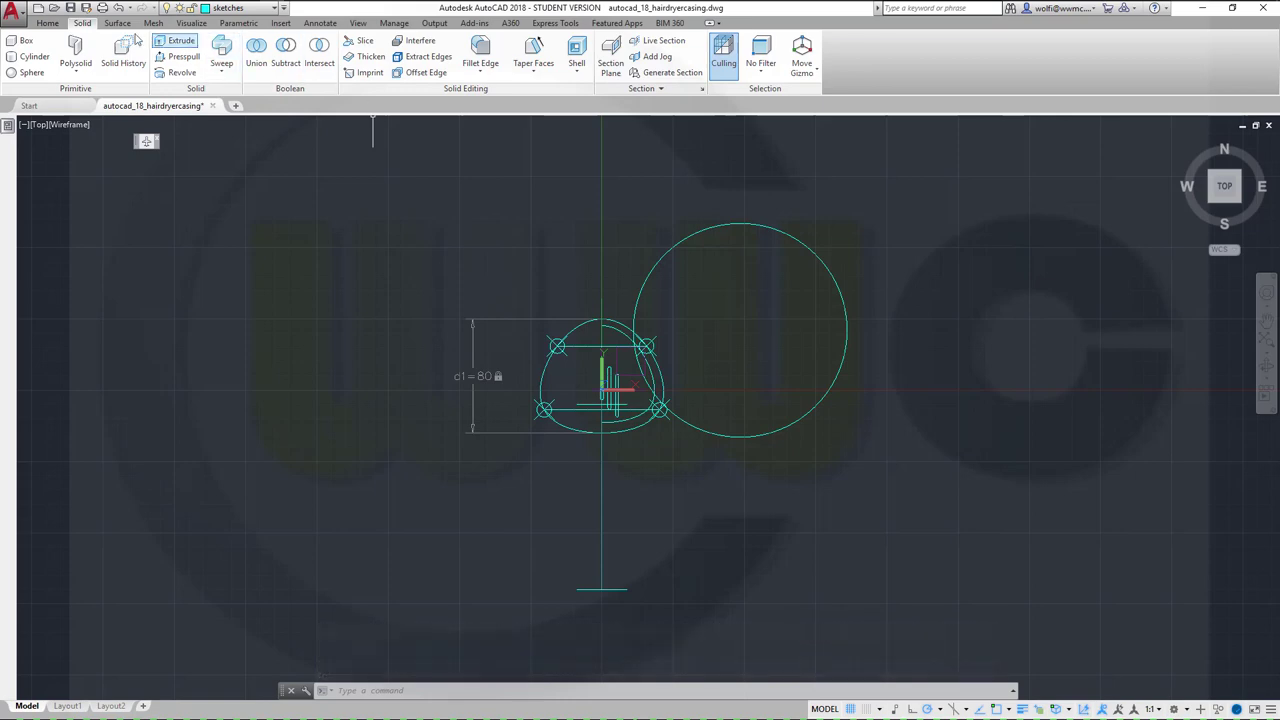
# Step: Draw a centre ellipse on the vertical axis line below the casing outline, about 73 long along the axis and 15 wide
pyautogui.click(52, 23)
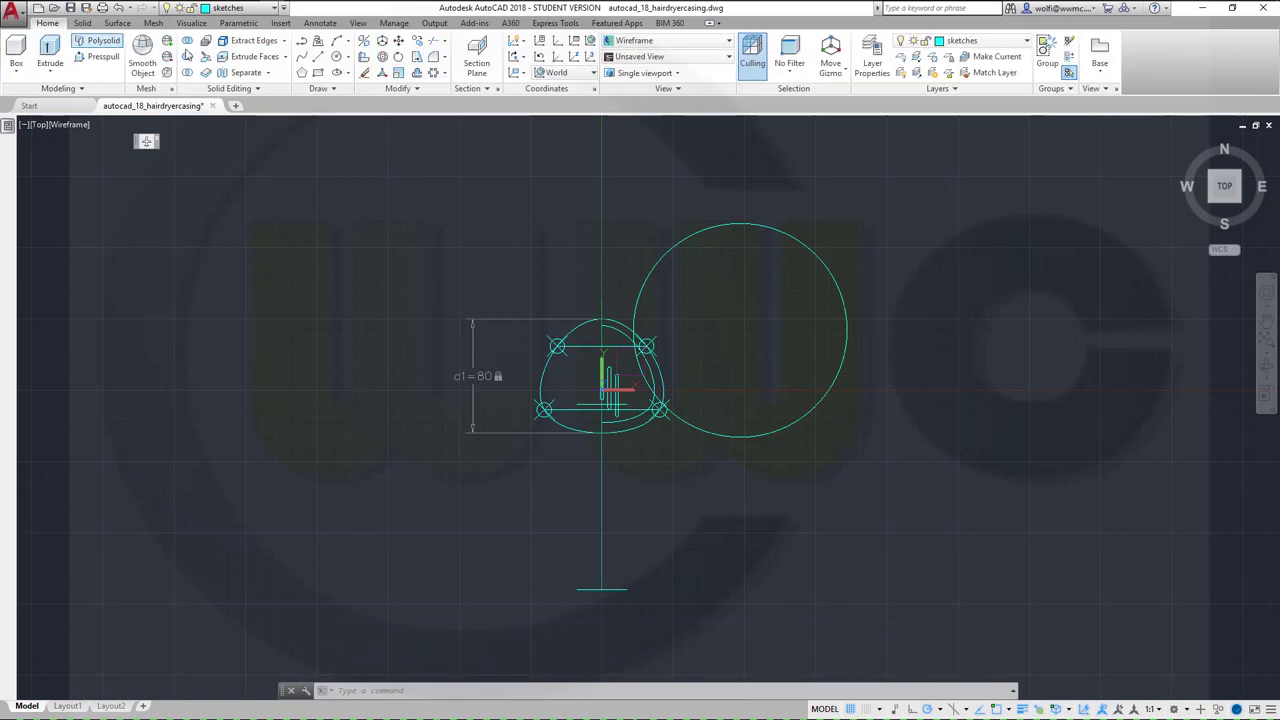
pyautogui.click(340, 74)
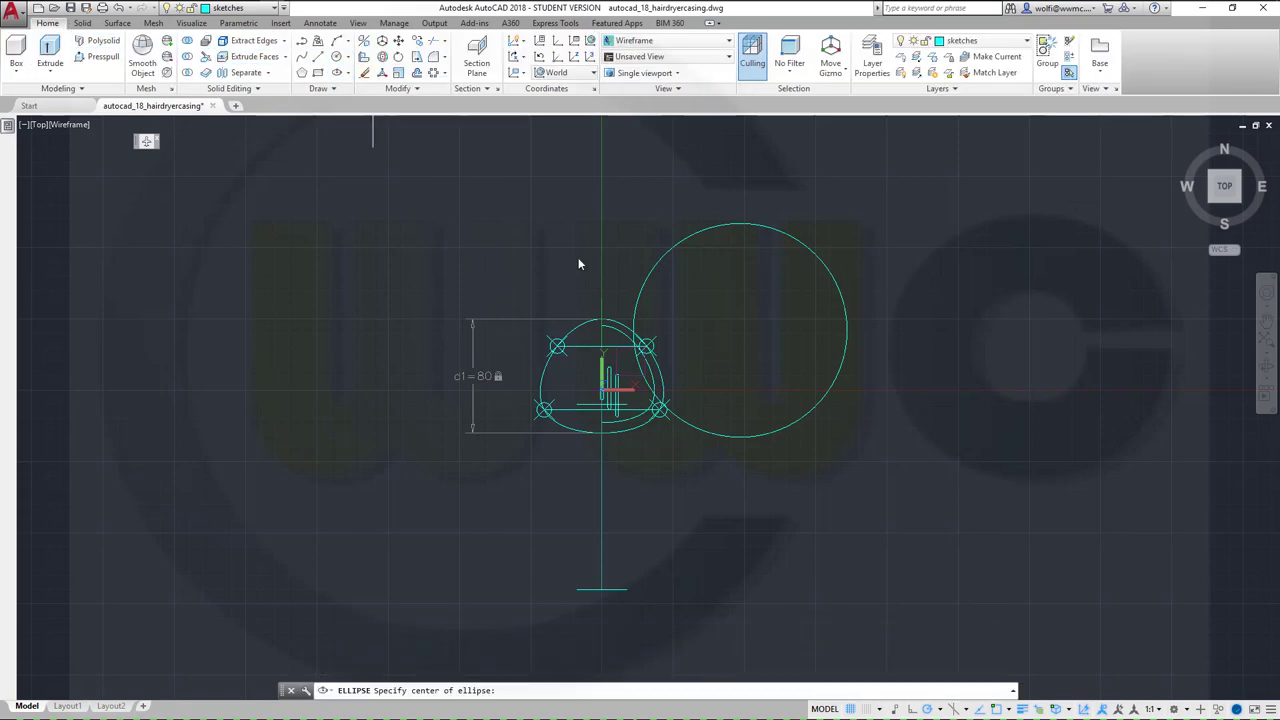
pyautogui.click(602, 513)
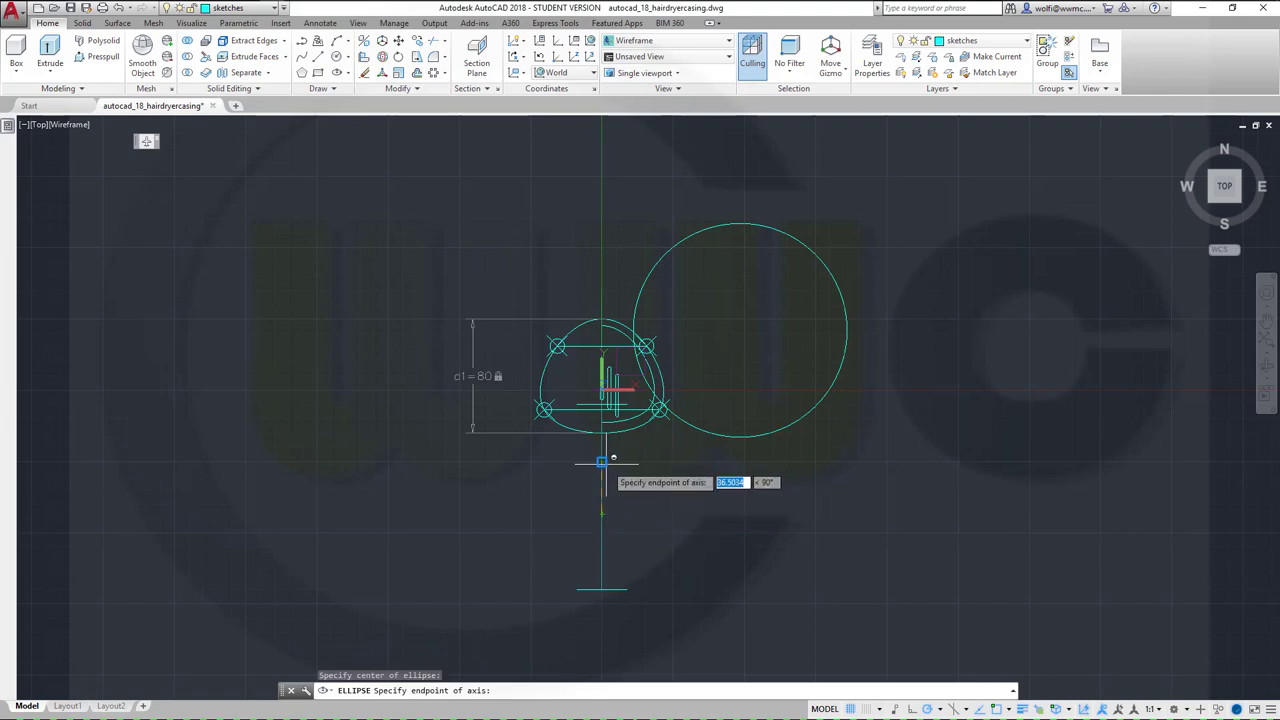
pyautogui.click(601, 462)
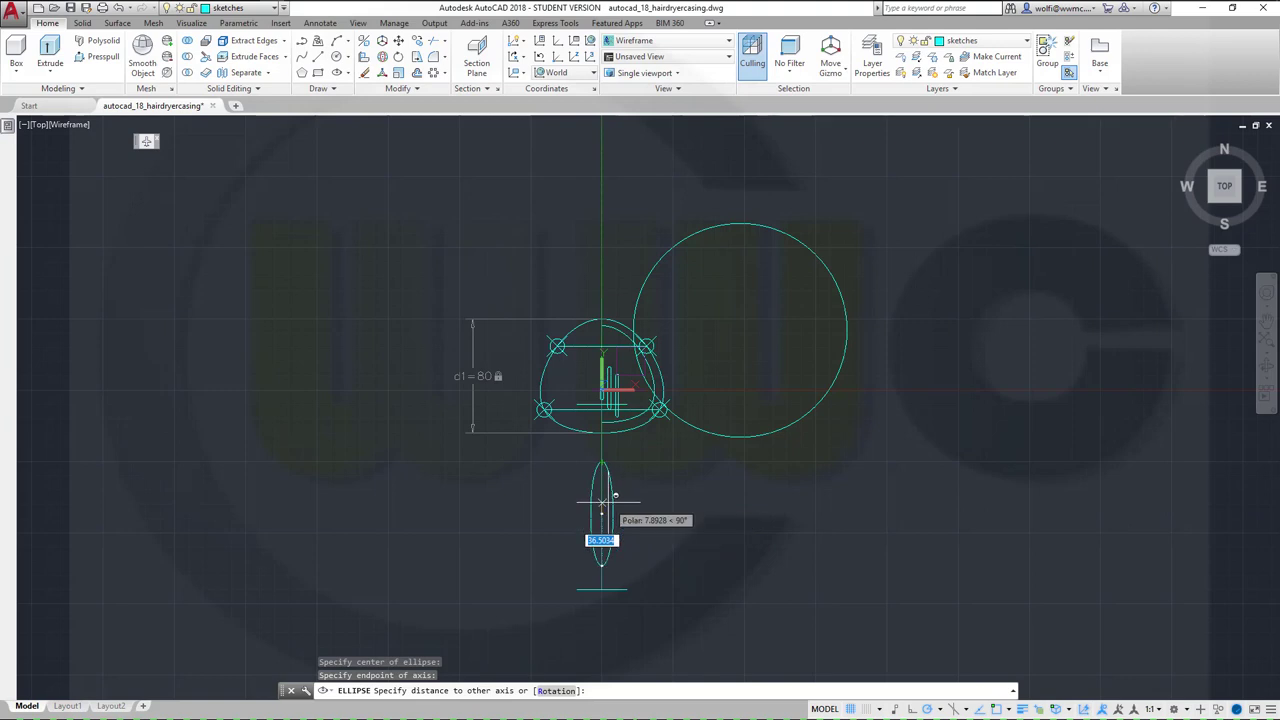
pyautogui.click(607, 501)
pyautogui.scroll(2, 652, 490)
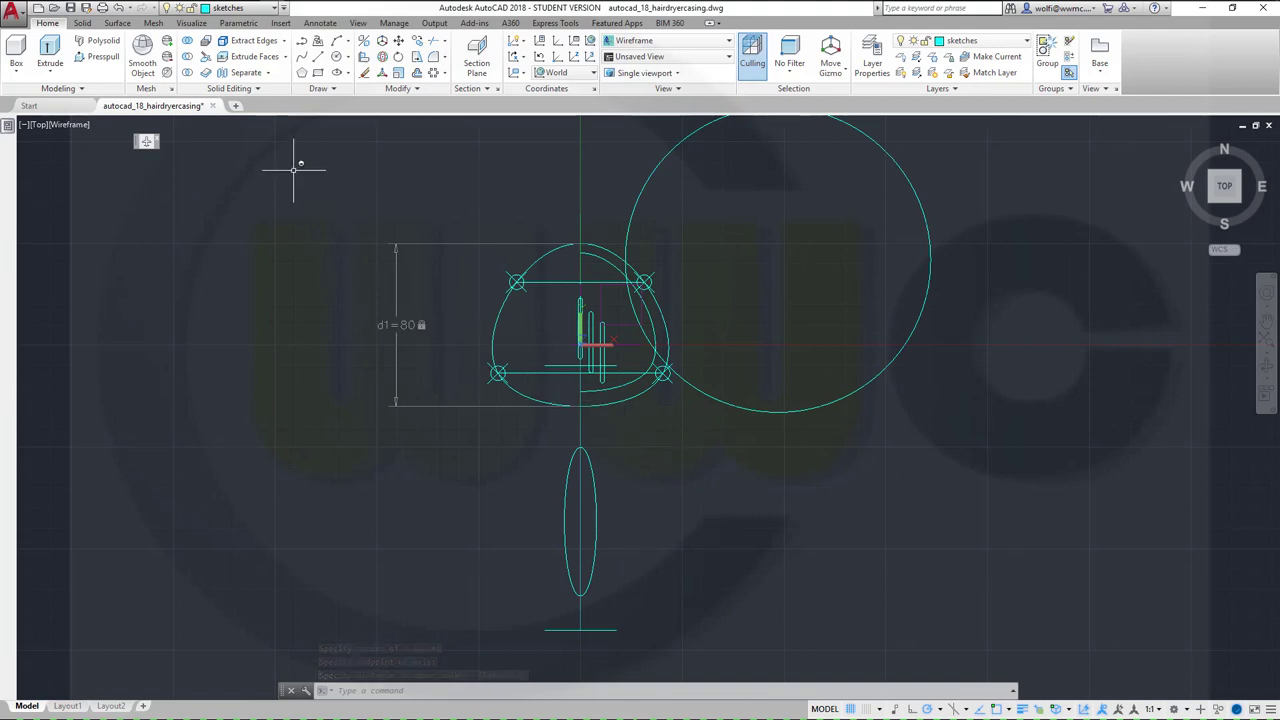
# Step: Offset the ellipse outward by 2
pyautogui.click(417, 75)
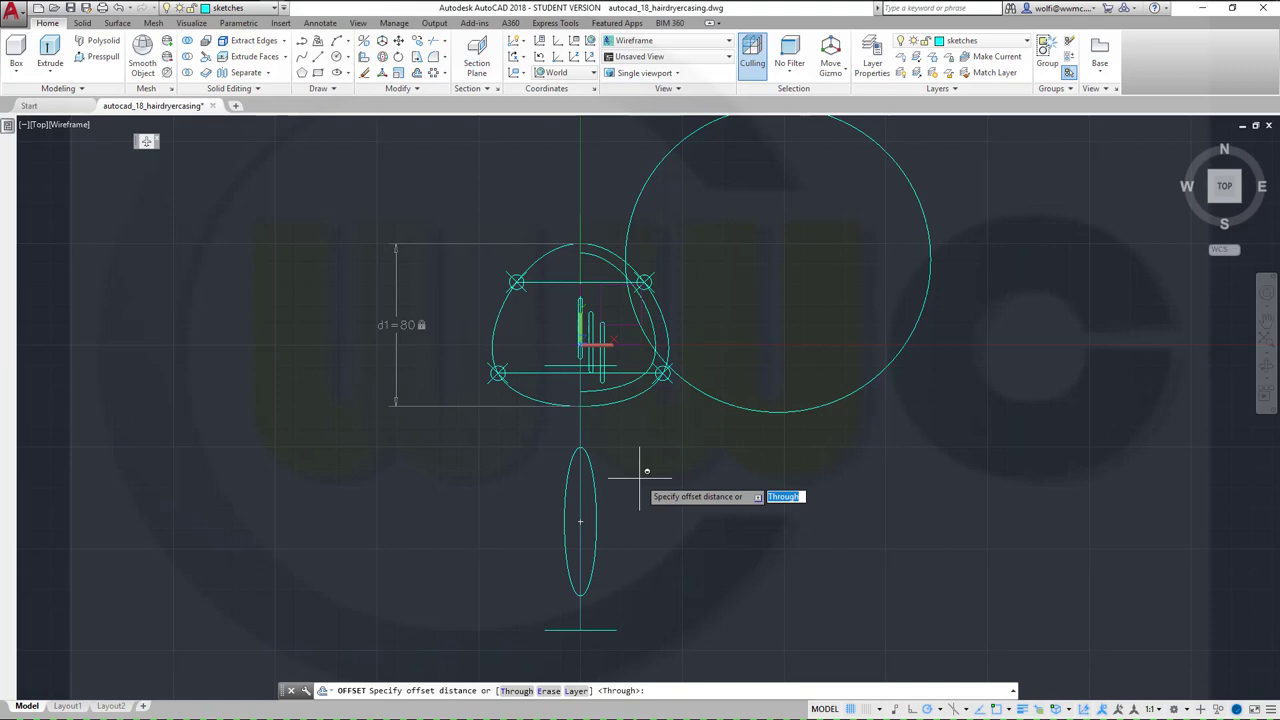
pyautogui.write('2')
pyautogui.press('Return')
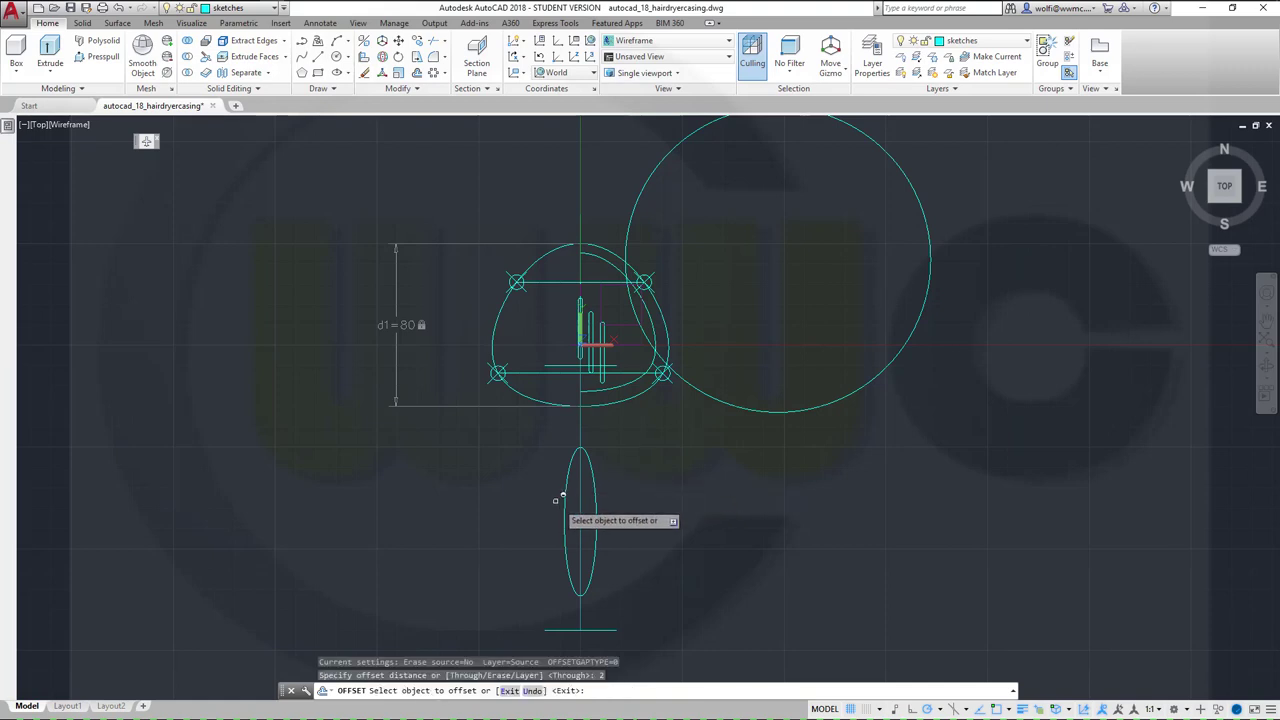
pyautogui.click(597, 517)
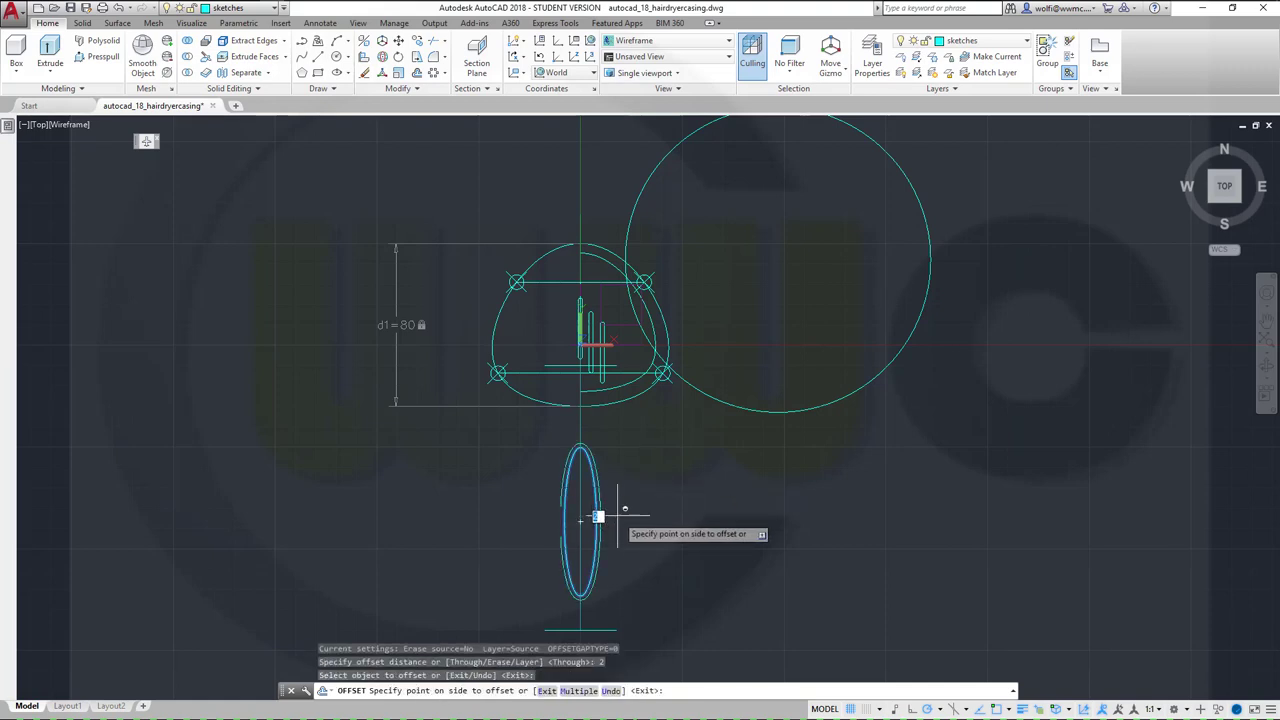
pyautogui.click(630, 515)
pyautogui.press('Escape')
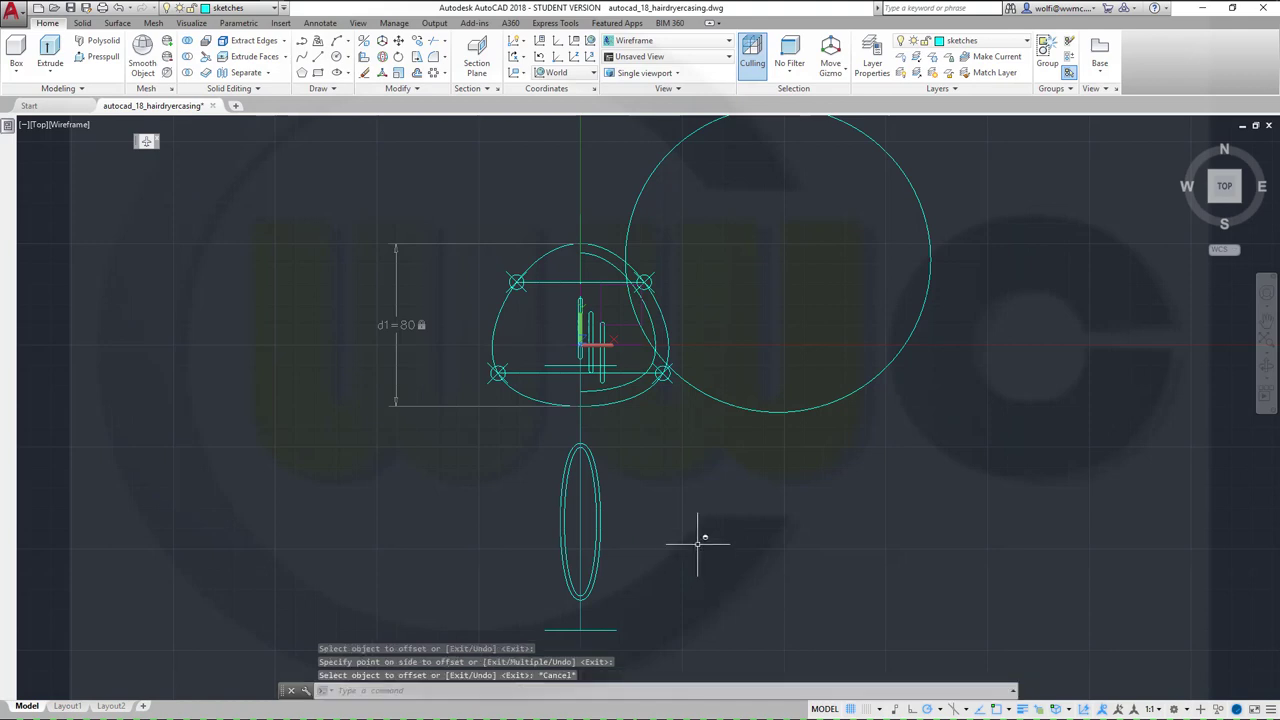
# Step: Turn the solid_minus layer back on
pyautogui.click(274, 10)
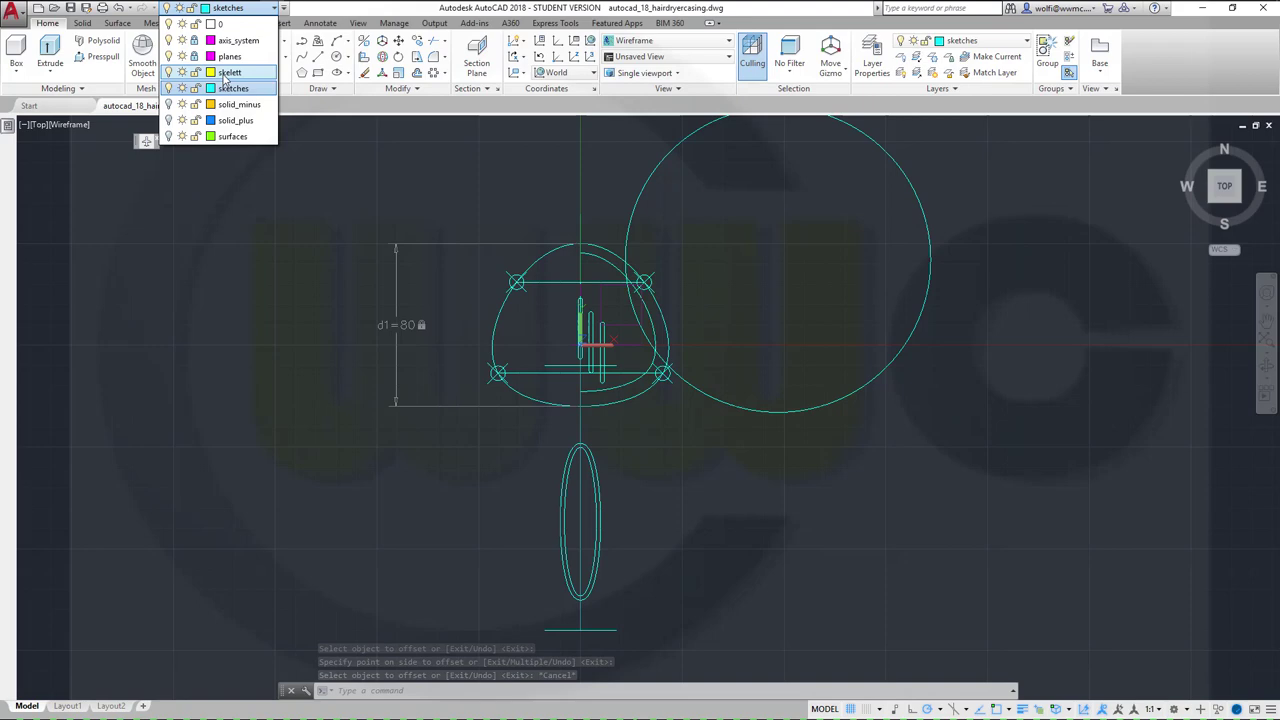
pyautogui.click(168, 104)
pyautogui.click(425, 428)
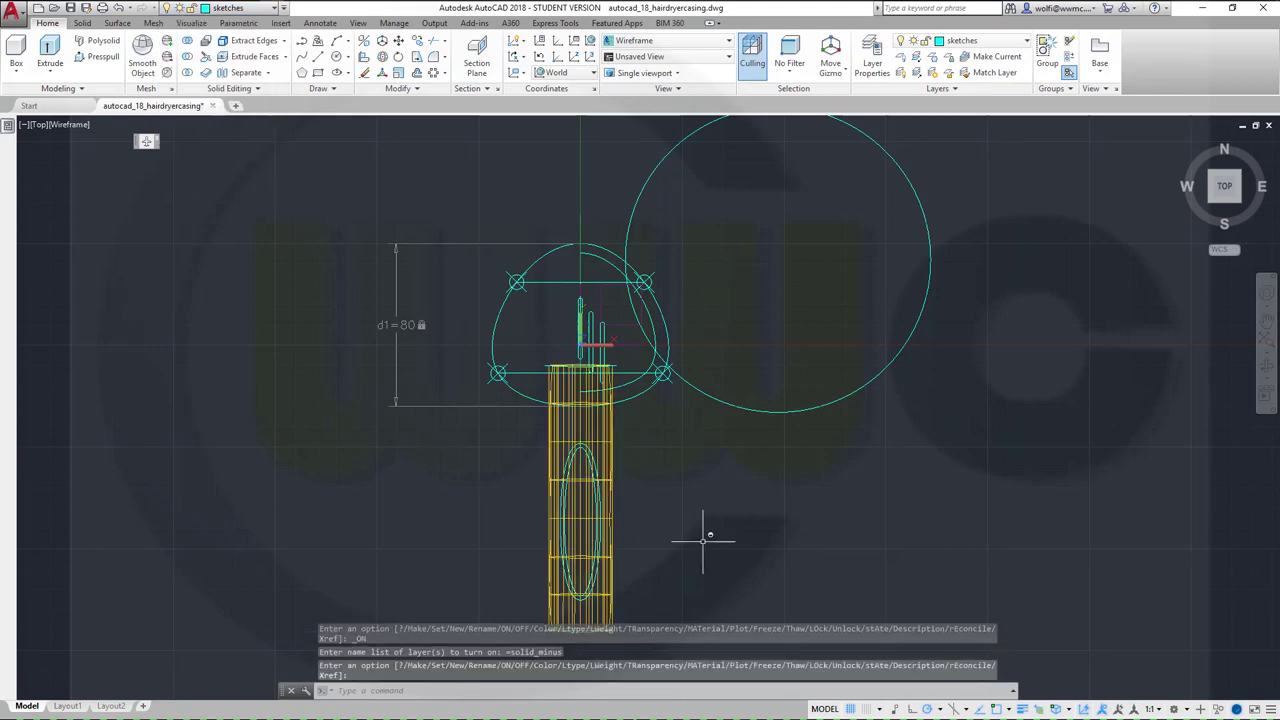
# Step: Start a surface Trim on the upper half of the inner solid_minus surface
pyautogui.keyDown('shift'); pyautogui.moveTo(722, 540); pyautogui.dragTo(803, 337, button='middle'); pyautogui.keyUp('shift')
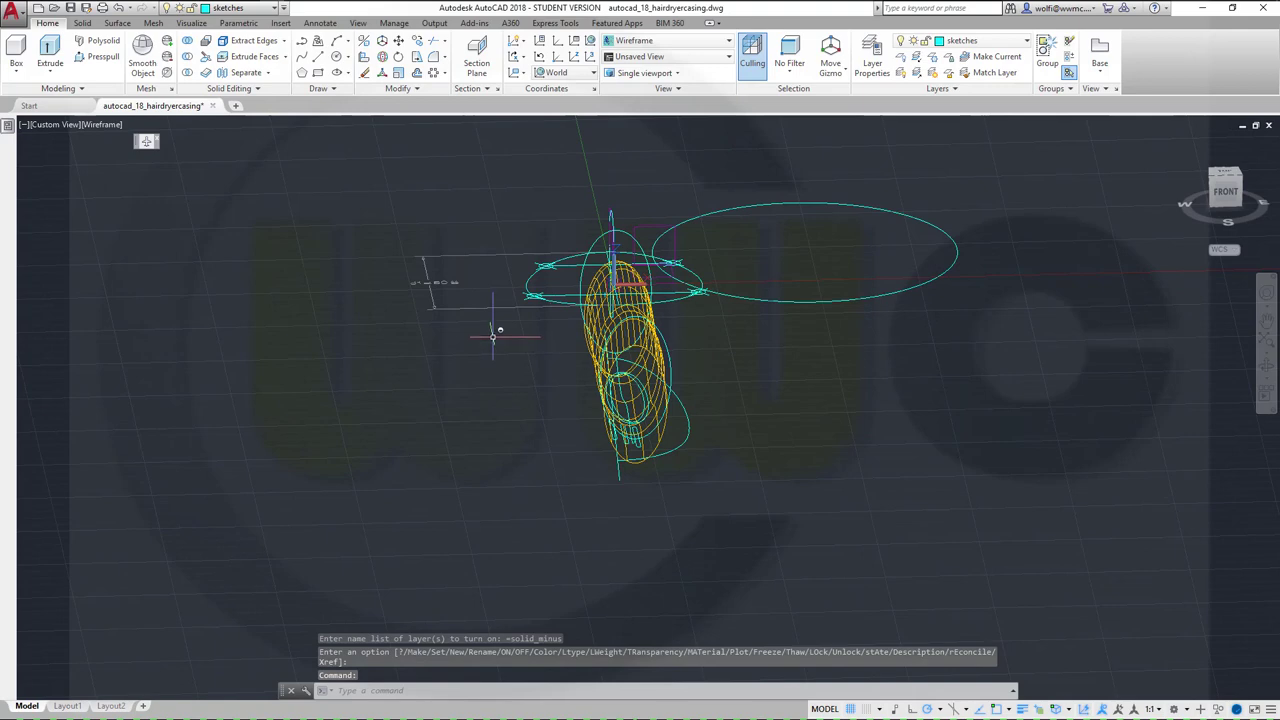
pyautogui.moveTo(592, 372); pyautogui.dragTo(638, 442, button='middle')
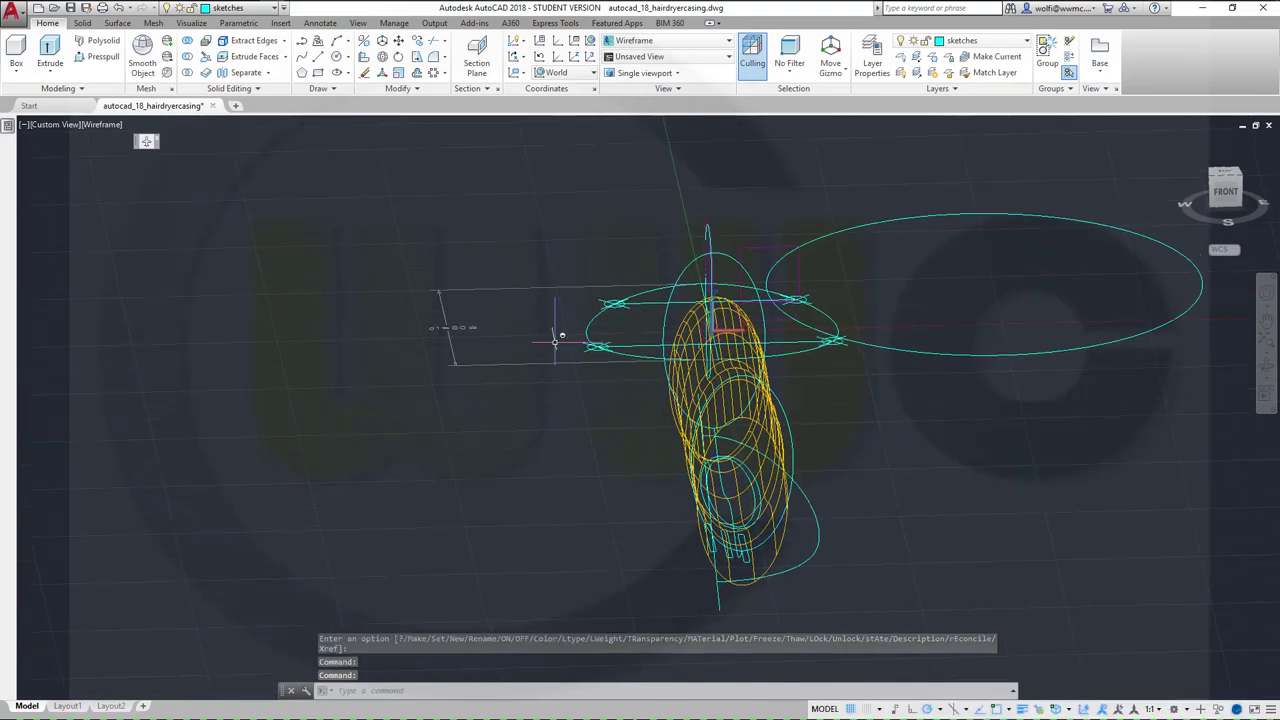
pyautogui.keyDown('shift'); pyautogui.moveTo(415, 360); pyautogui.dragTo(479, 334, button='middle'); pyautogui.keyUp('shift')
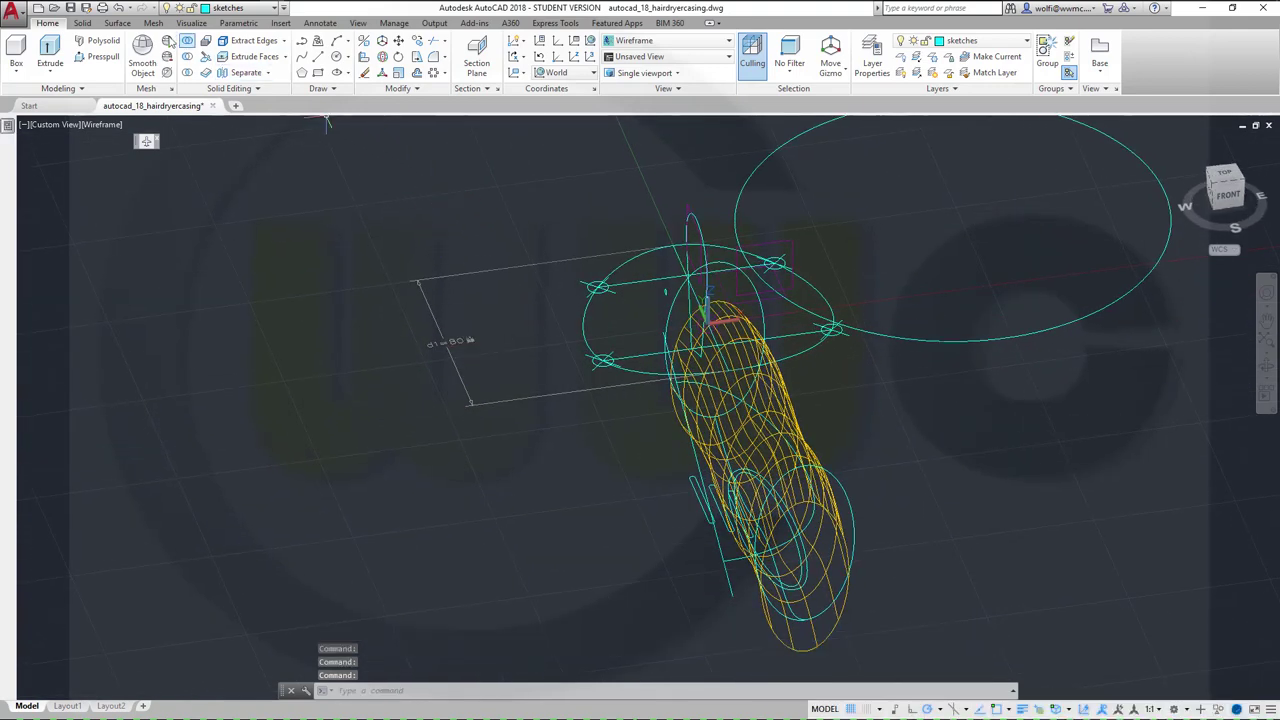
pyautogui.click(118, 23)
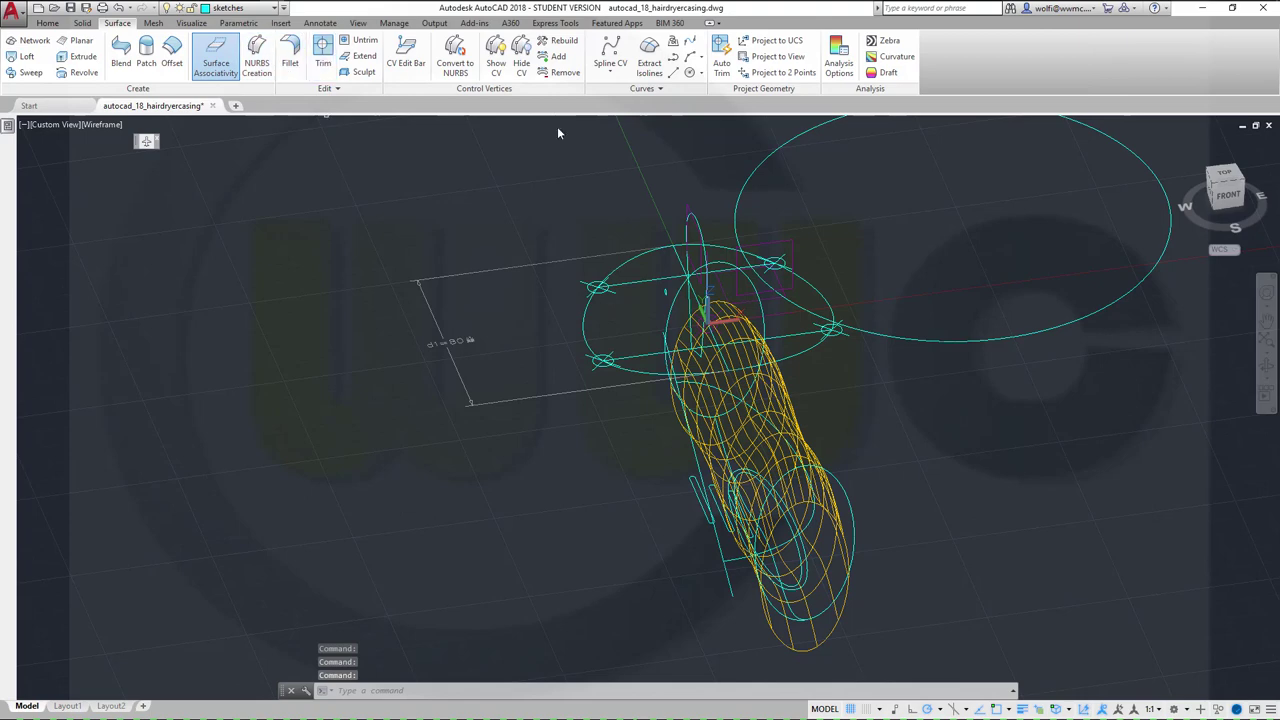
pyautogui.click(875, 468)
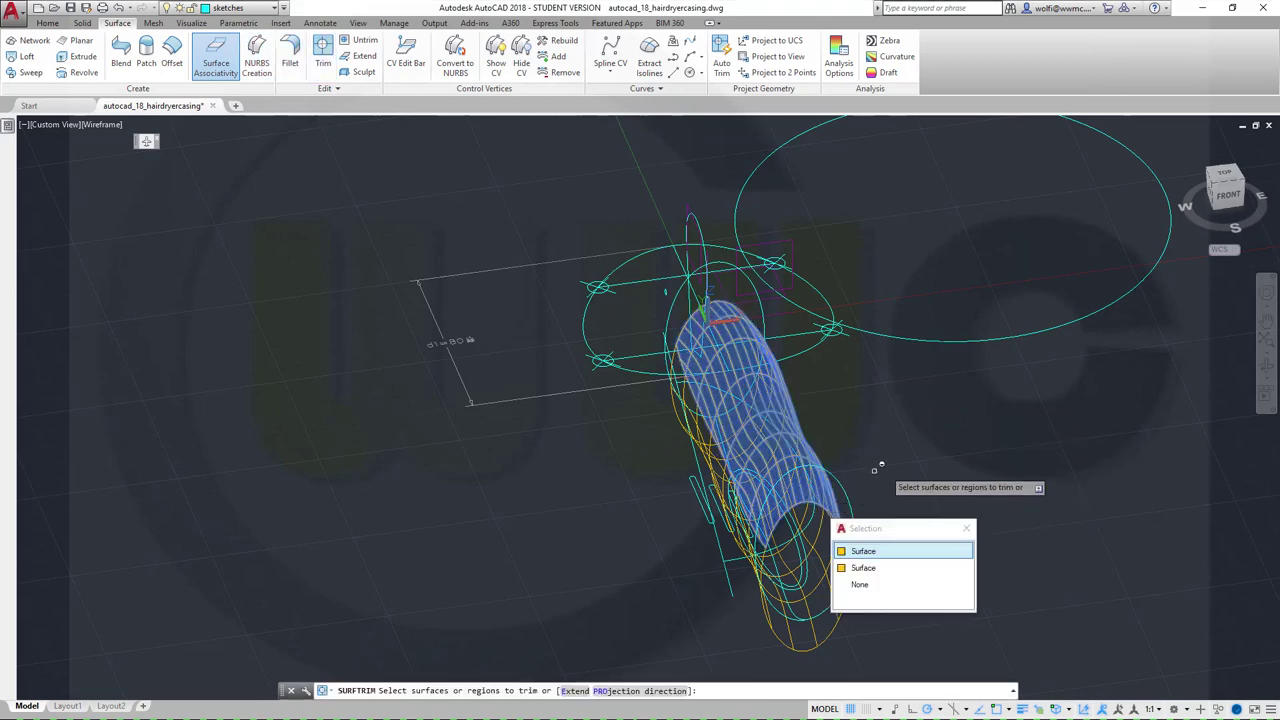
pyautogui.click(865, 551)
pyautogui.rightClick(913, 521)
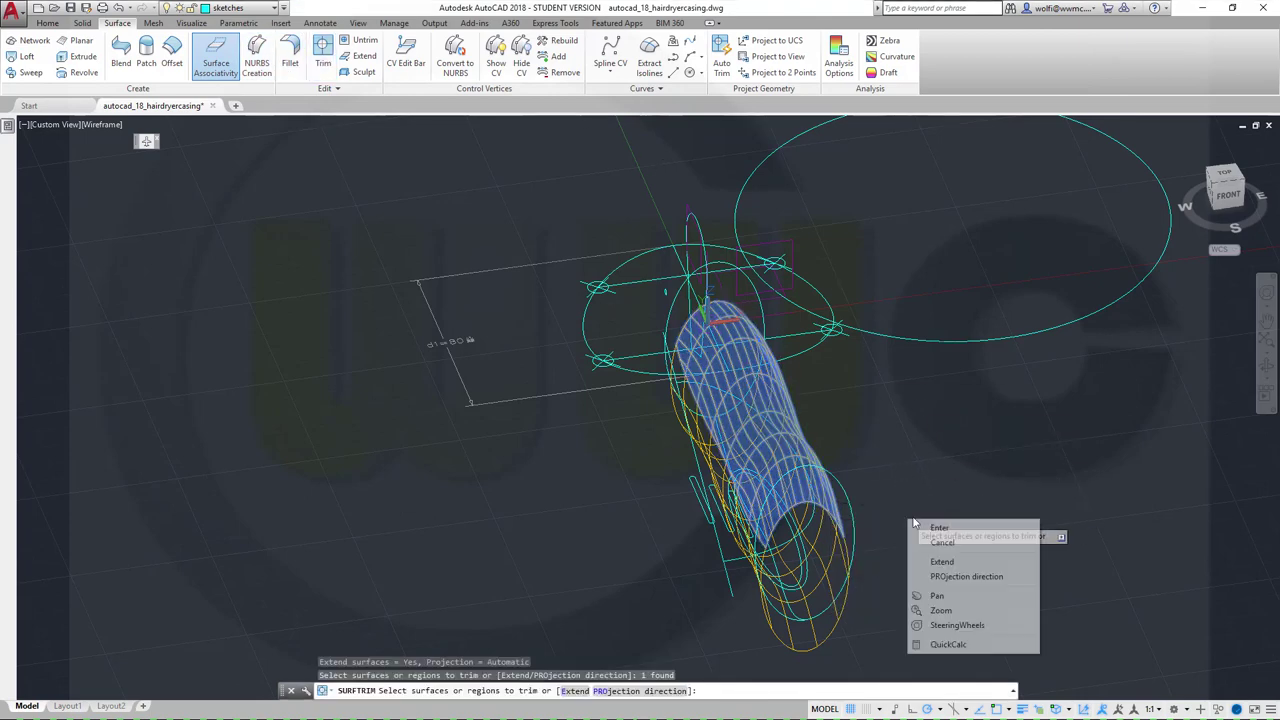
pyautogui.click(925, 528)
# Step: Cut the selected inner surface with the inner ellipse, removing the area outside the projected ellipse
pyautogui.scroll(3, 835, 595)
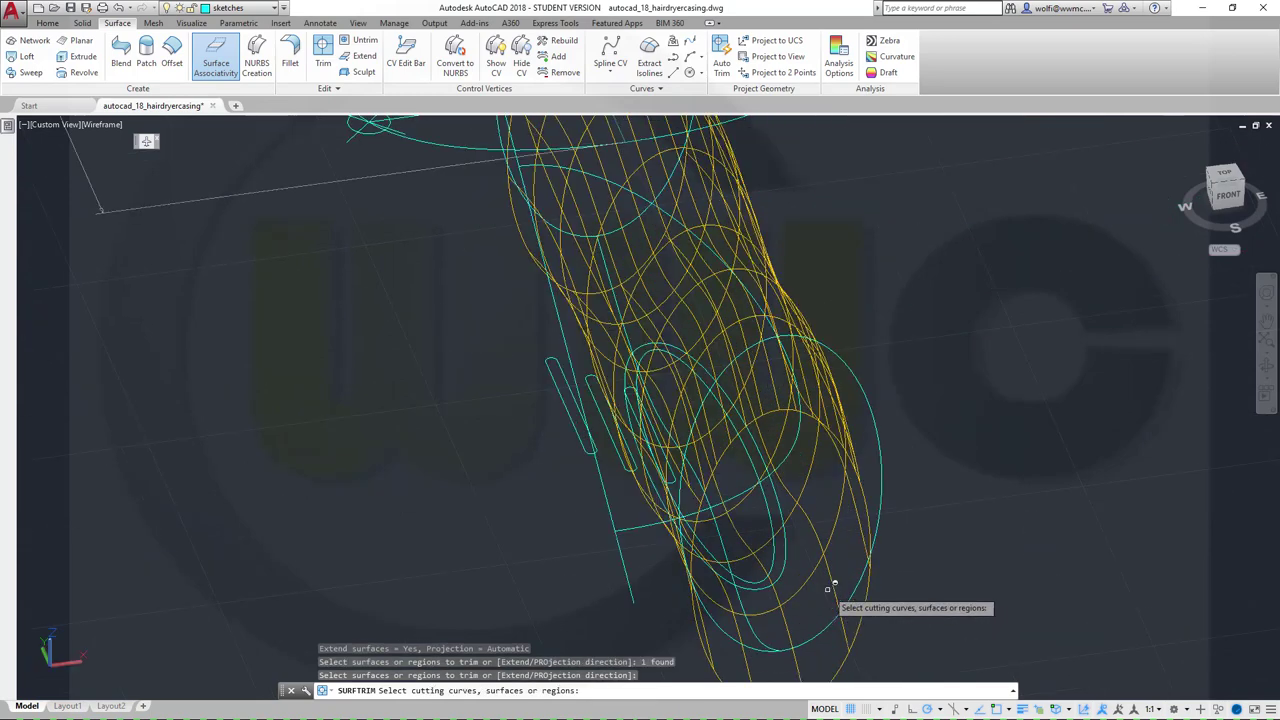
pyautogui.click(779, 552)
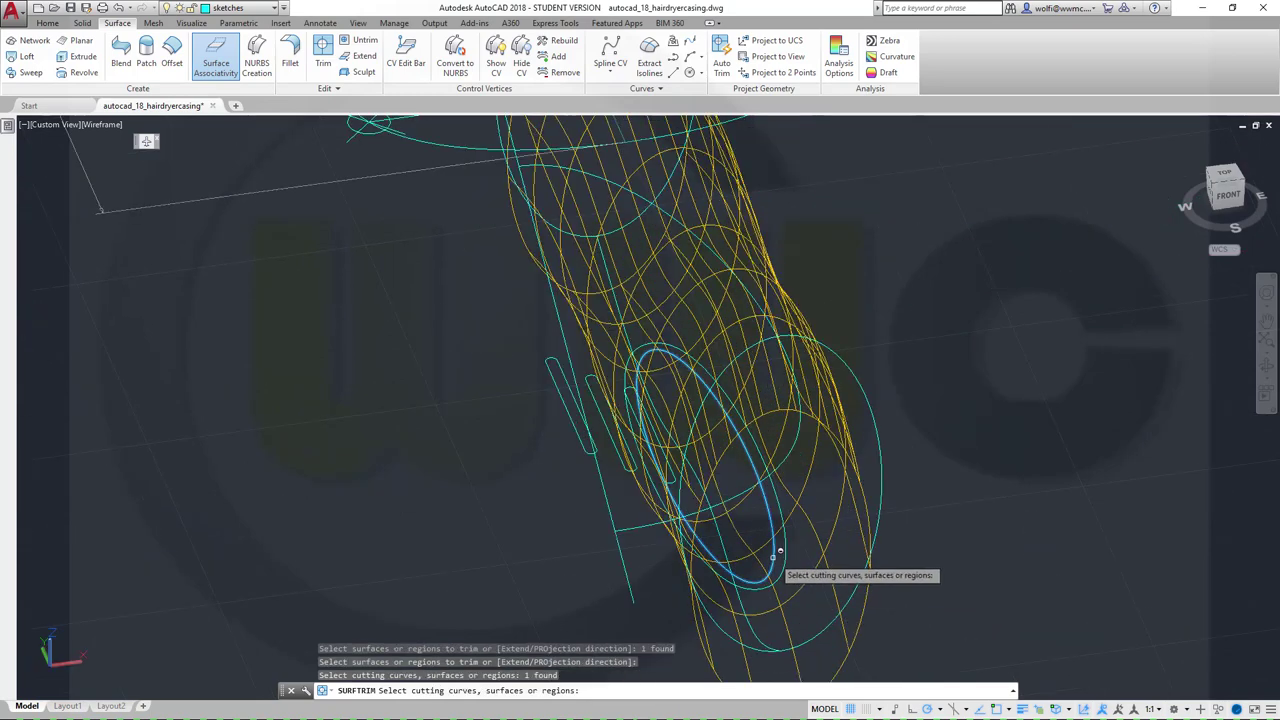
pyautogui.press('Return')
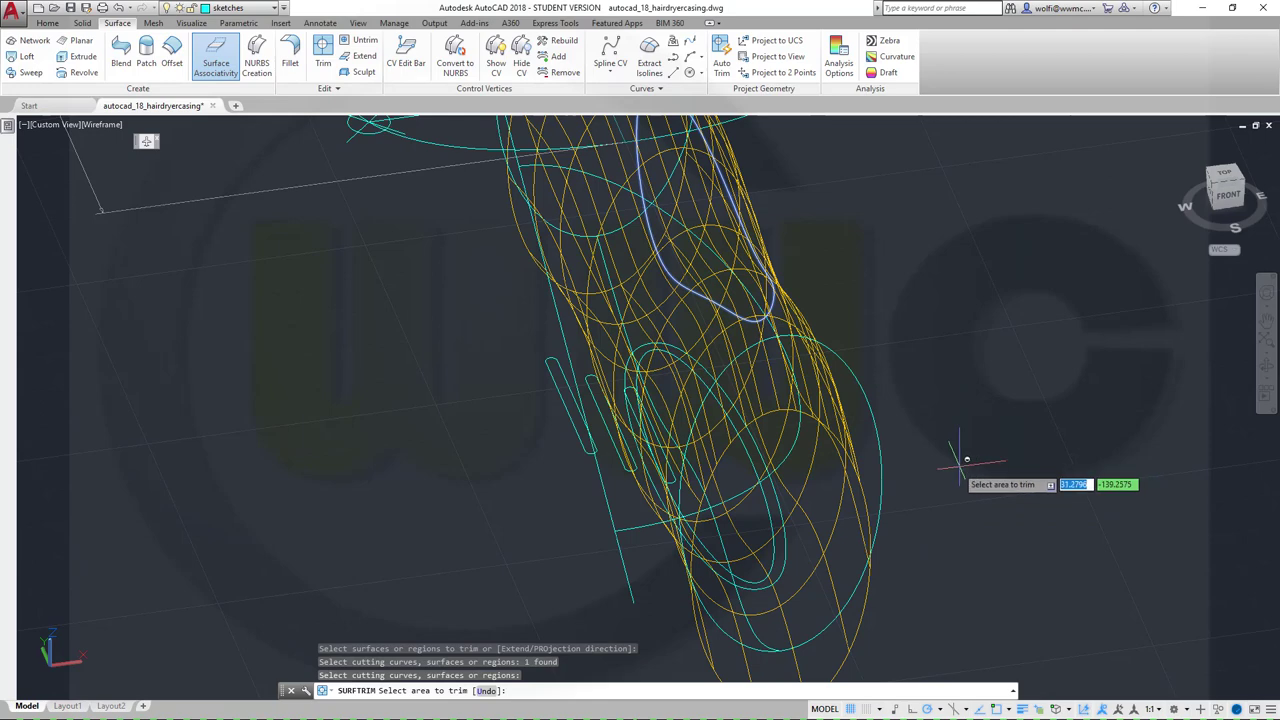
pyautogui.click(811, 409)
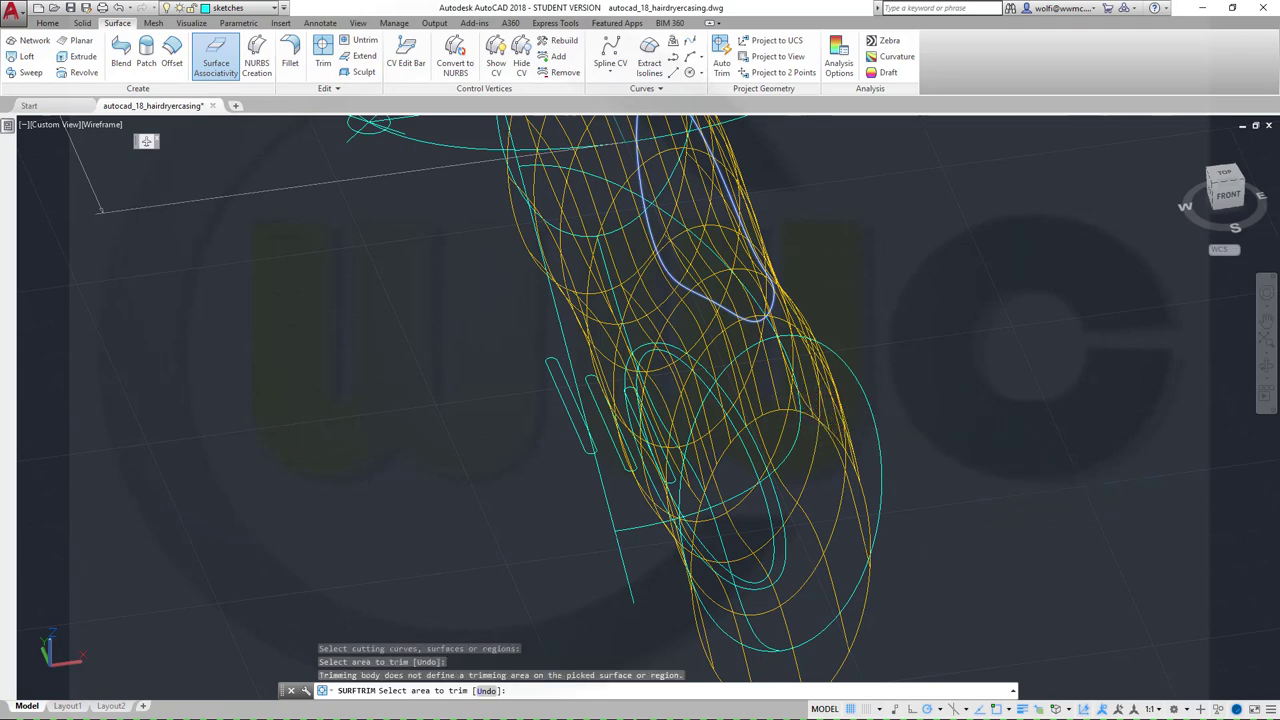
pyautogui.click(750, 285)
# Step: Turn the solid_plus layer back on
pyautogui.moveTo(897, 402)
pyautogui.keyDown('shift'); pyautogui.mouseDown(button='middle')
pyautogui.moveTo(914, 394)
pyautogui.moveTo(931, 438)
pyautogui.moveTo(929, 366)
pyautogui.moveTo(923, 400)
pyautogui.moveTo(885, 427)
pyautogui.moveTo(750, 405)
pyautogui.mouseUp(button='middle'); pyautogui.keyUp('shift')
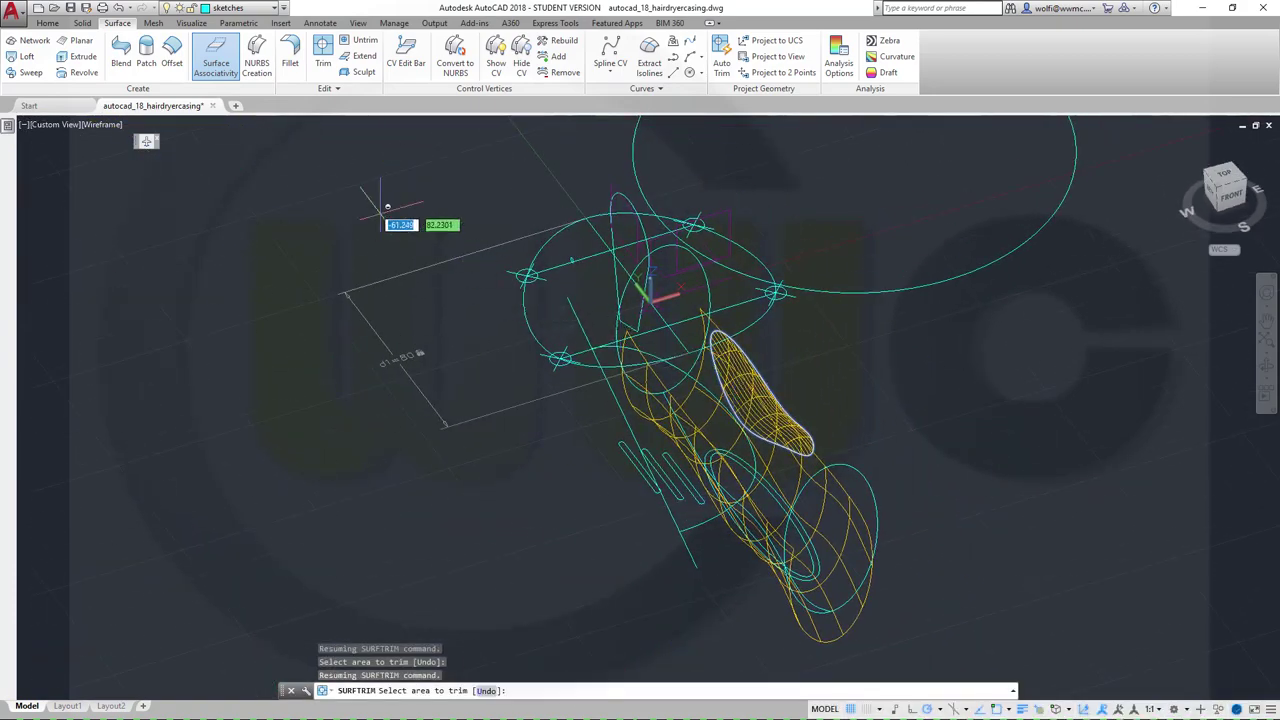
pyautogui.click(276, 10)
pyautogui.click(168, 120)
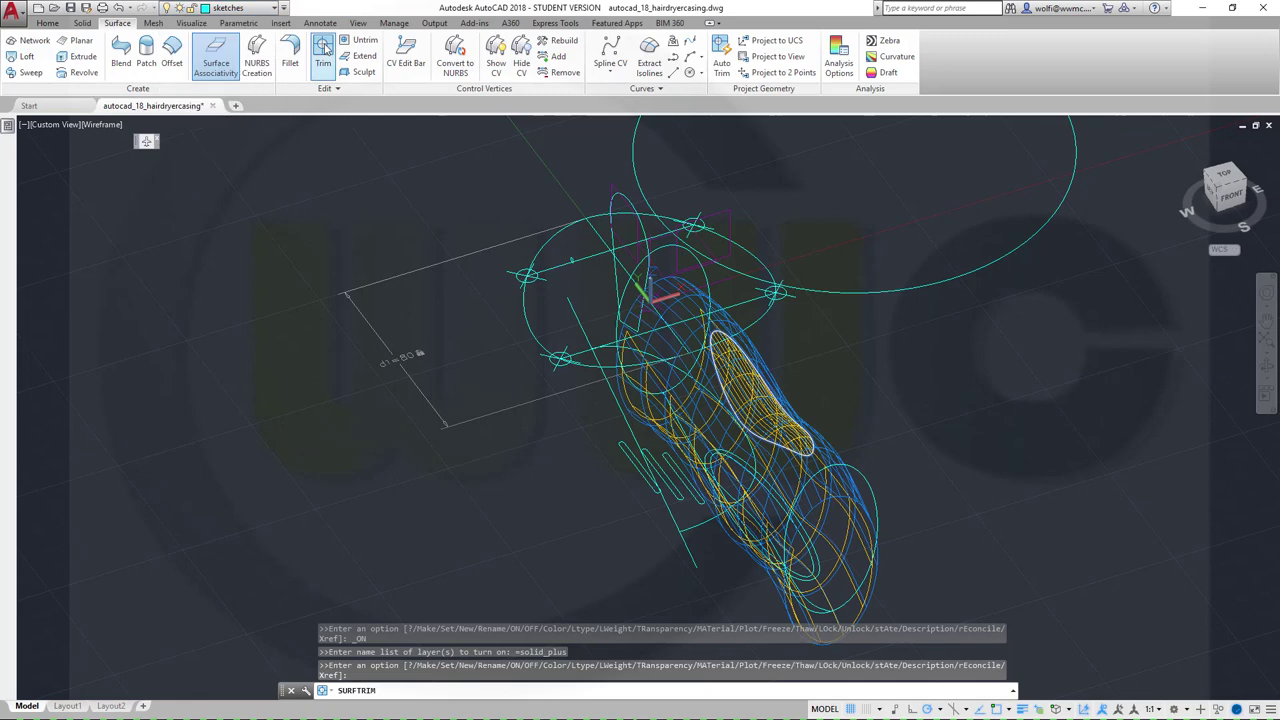
# Step: Trim the upper half of the outer solid_plus surface with the outer ellipse, removing the area inside the projected ellipse
pyautogui.click(323, 46)
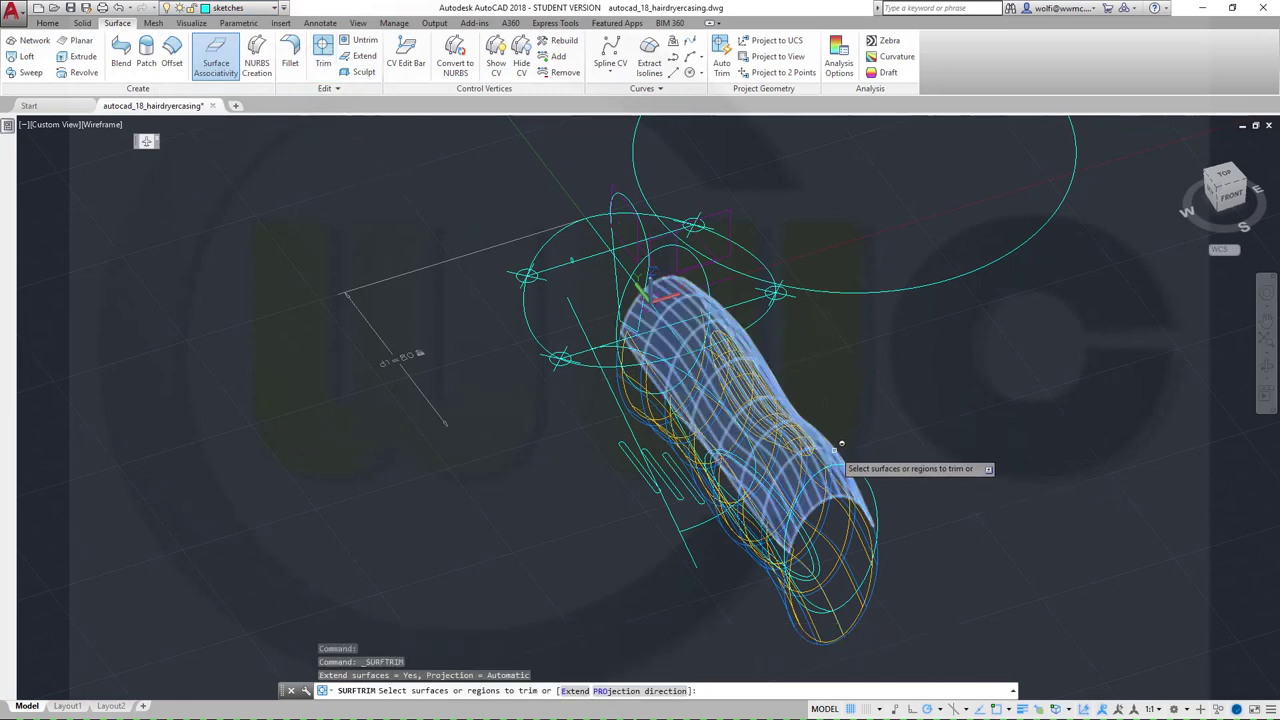
pyautogui.click(842, 445)
pyautogui.rightClick(958, 456)
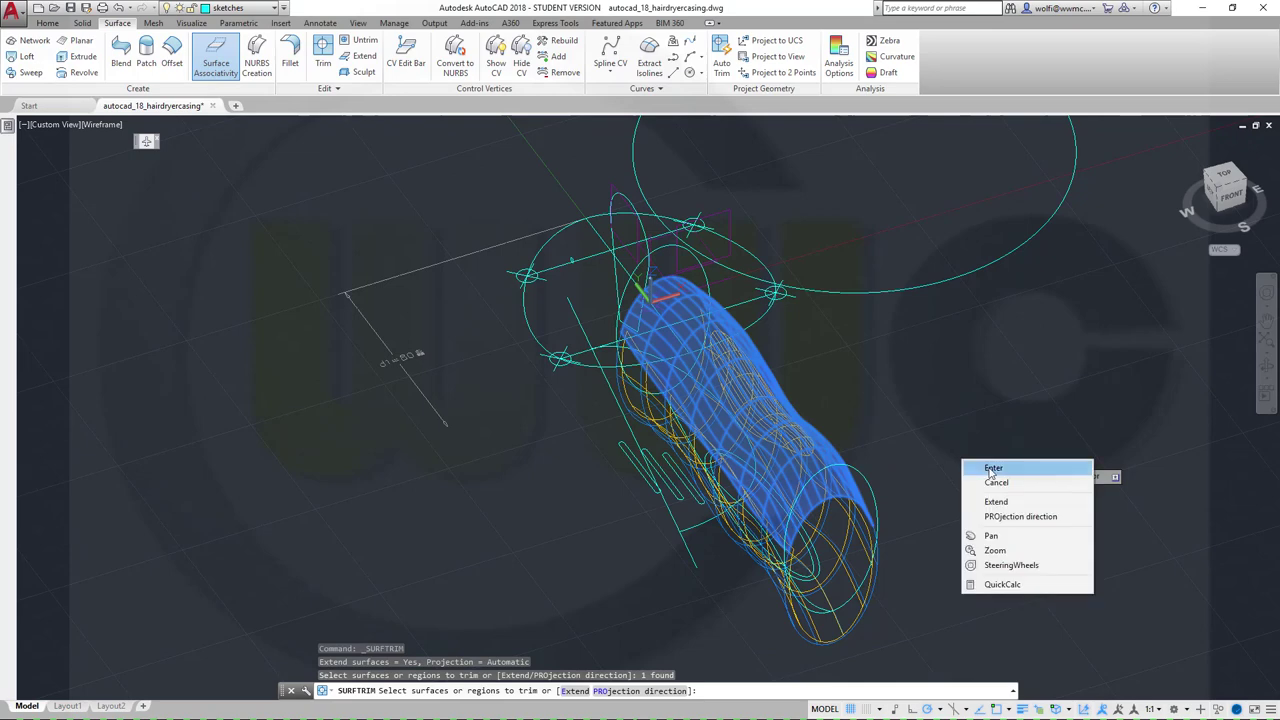
pyautogui.click(990, 470)
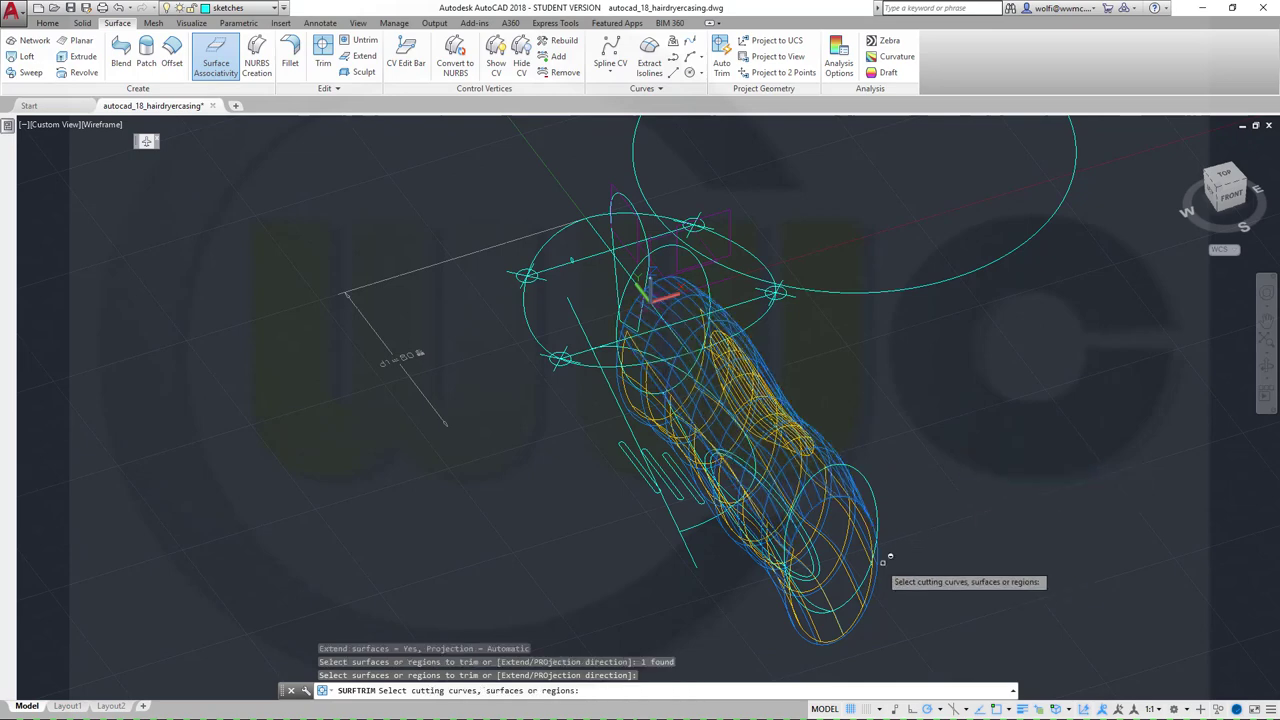
pyautogui.click(827, 566)
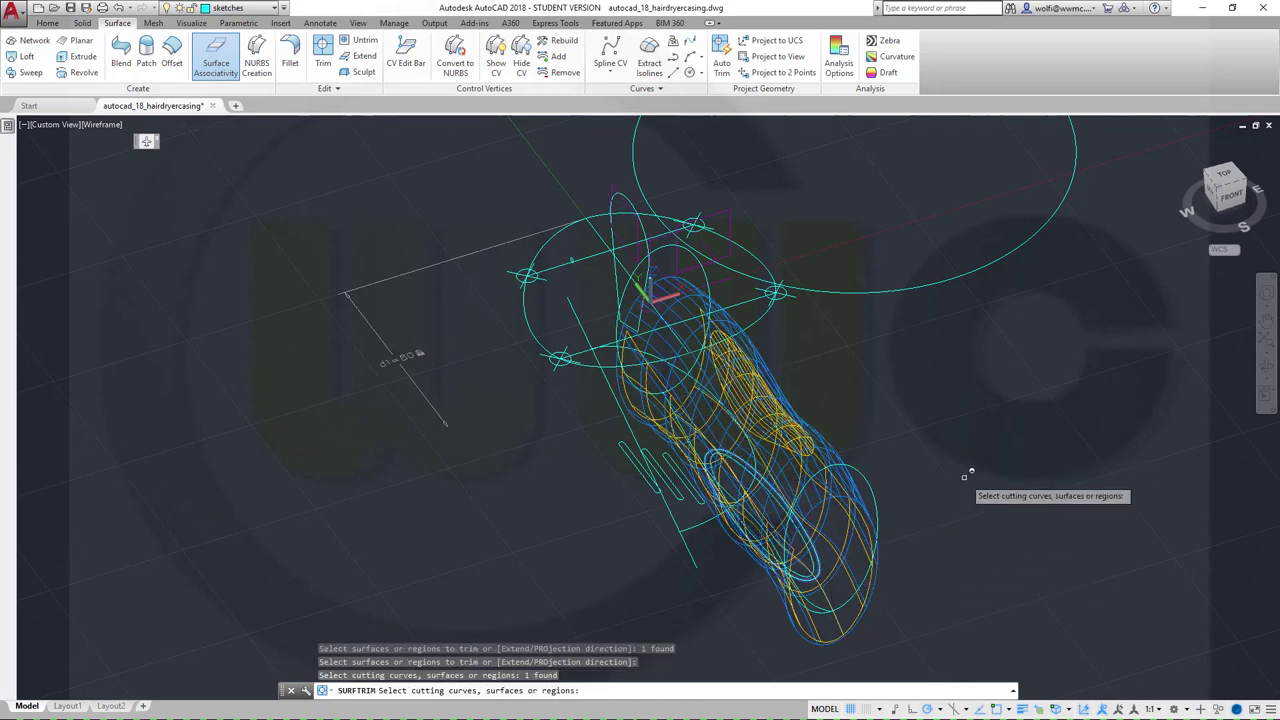
pyautogui.press('Return')
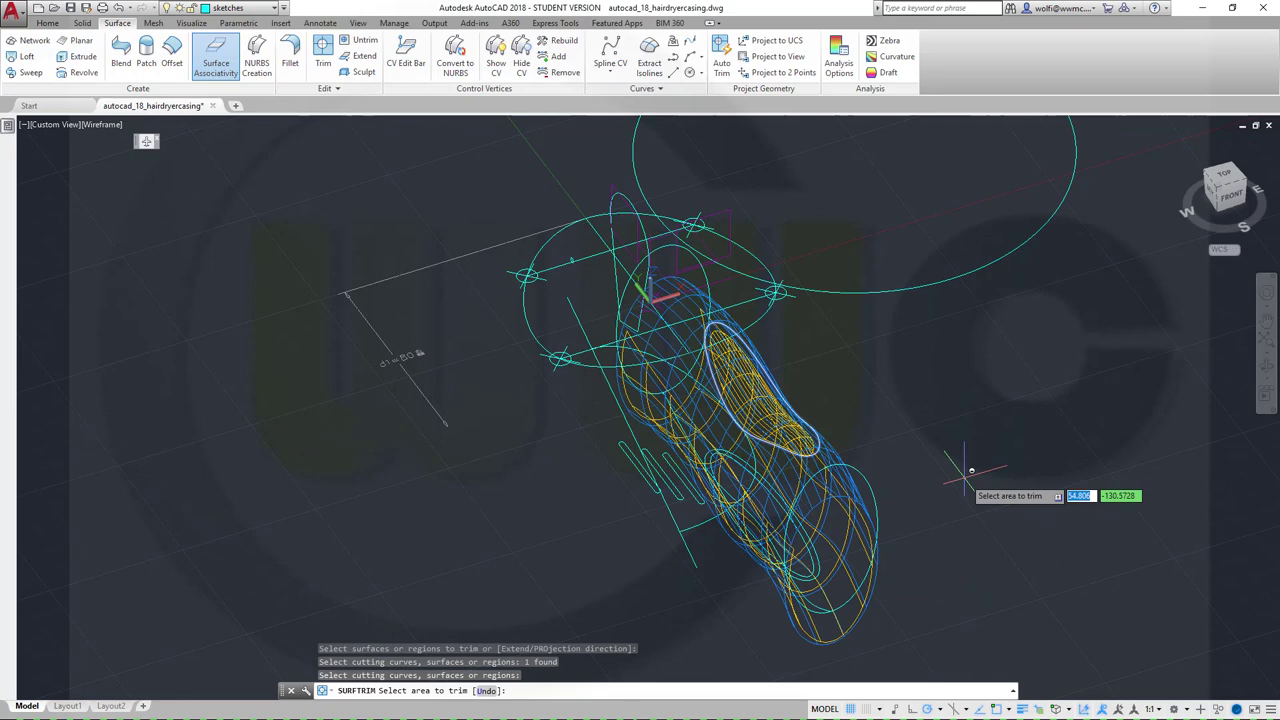
pyautogui.click(781, 400)
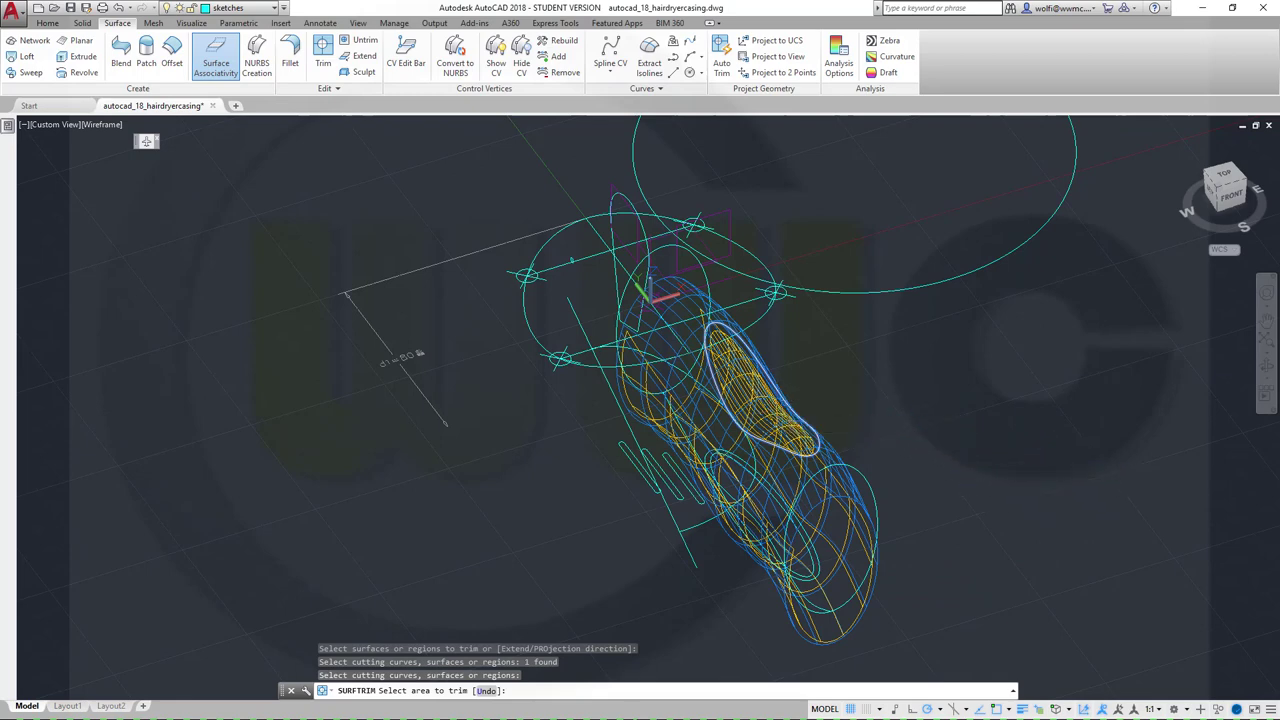
pyautogui.click(764, 385)
pyautogui.scroll(3, 764, 385)
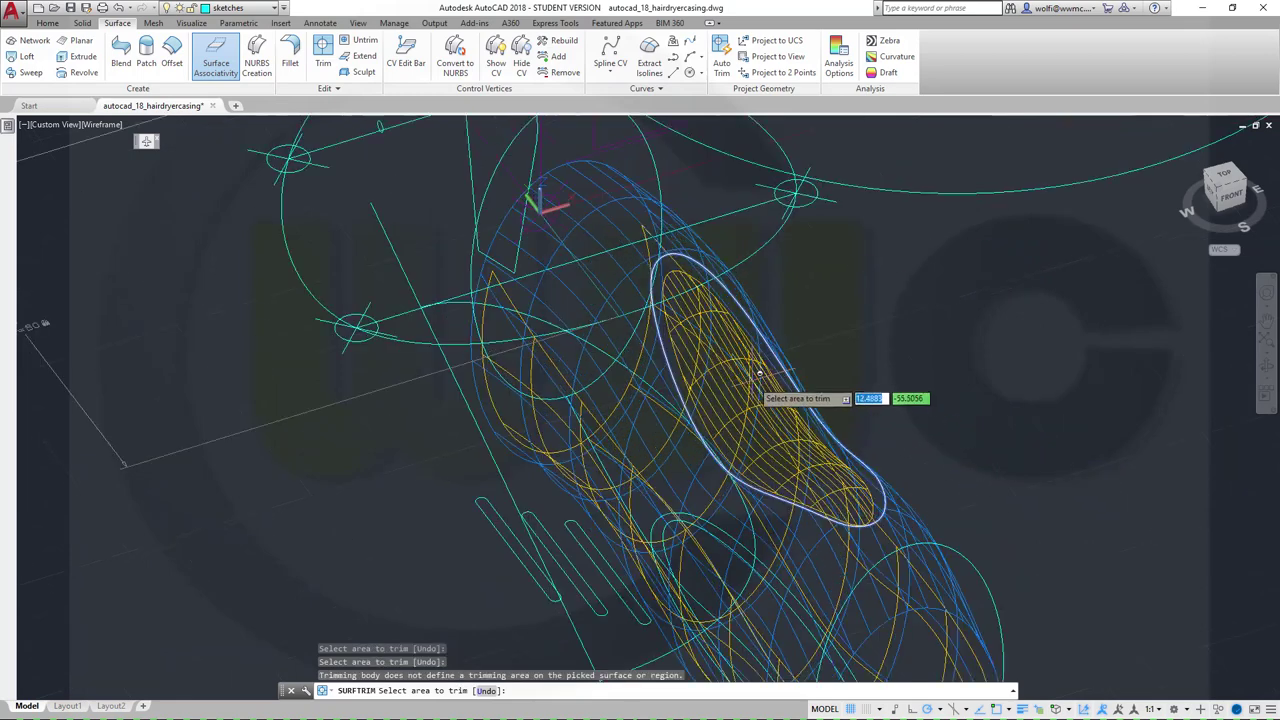
pyautogui.click(699, 261)
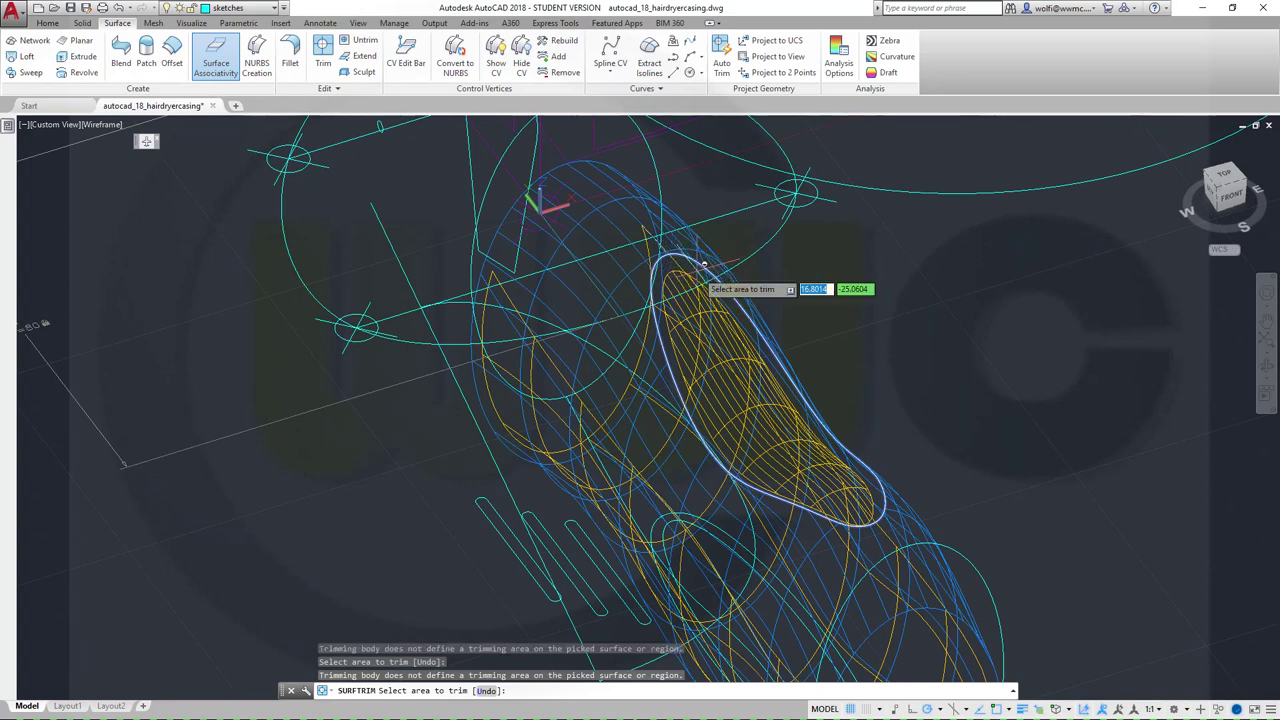
pyautogui.scroll(2, 728, 330)
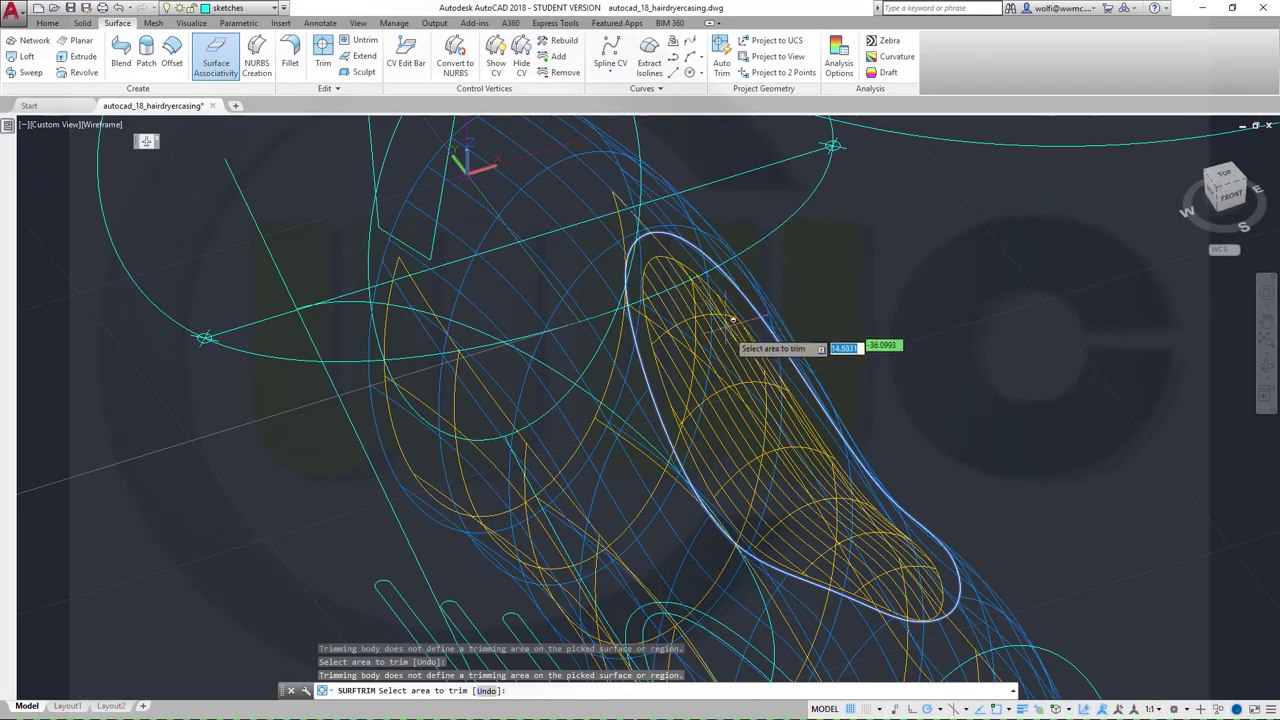
pyautogui.keyDown('shift'); pyautogui.moveTo(725, 325); pyautogui.dragTo(830, 335, button='middle'); pyautogui.keyUp('shift')
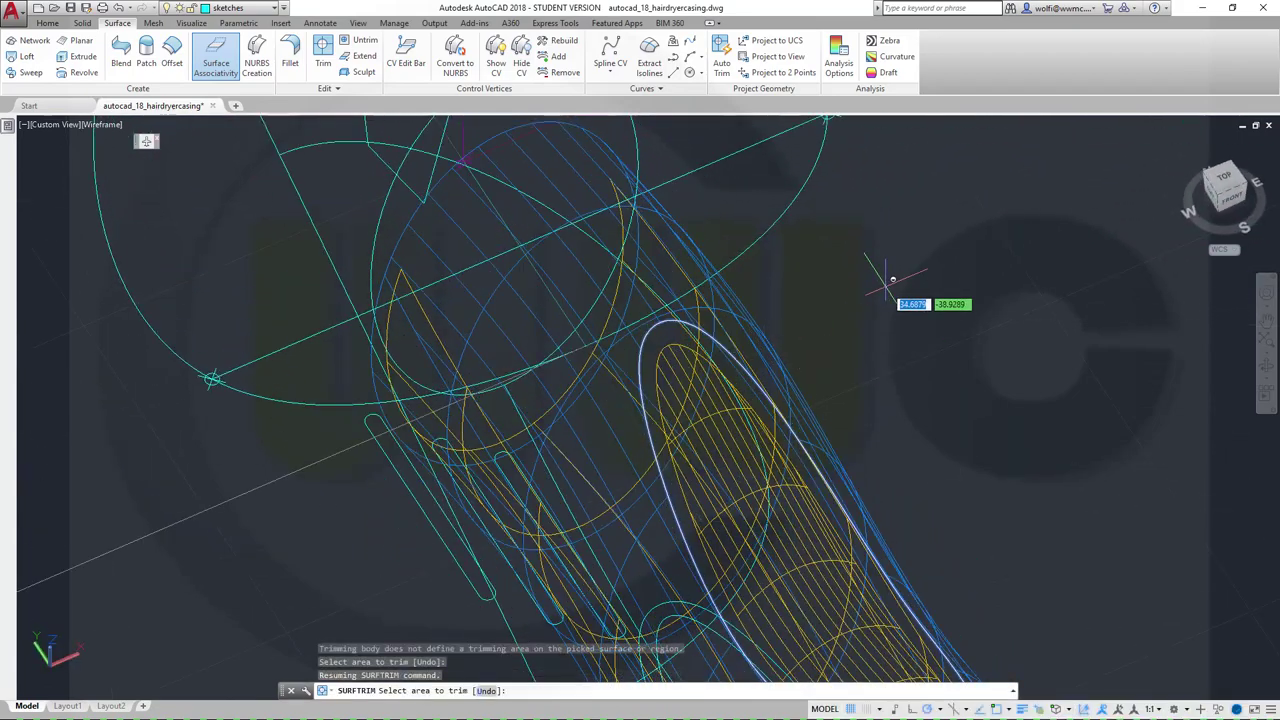
pyautogui.rightClick(893, 280)
pyautogui.click(905, 294)
# Step: Switch the viewport's visual style from Wireframe to Realistic
pyautogui.scroll(3, 933, 387)
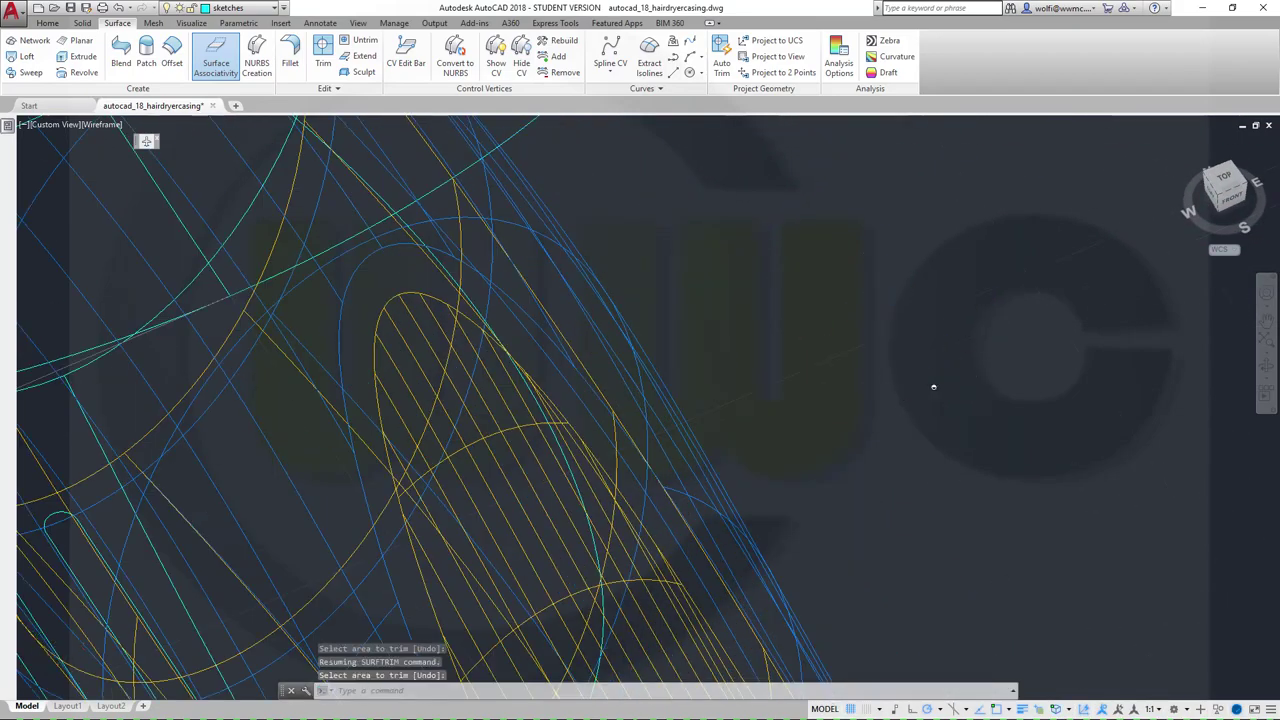
pyautogui.scroll(-4, 933, 387)
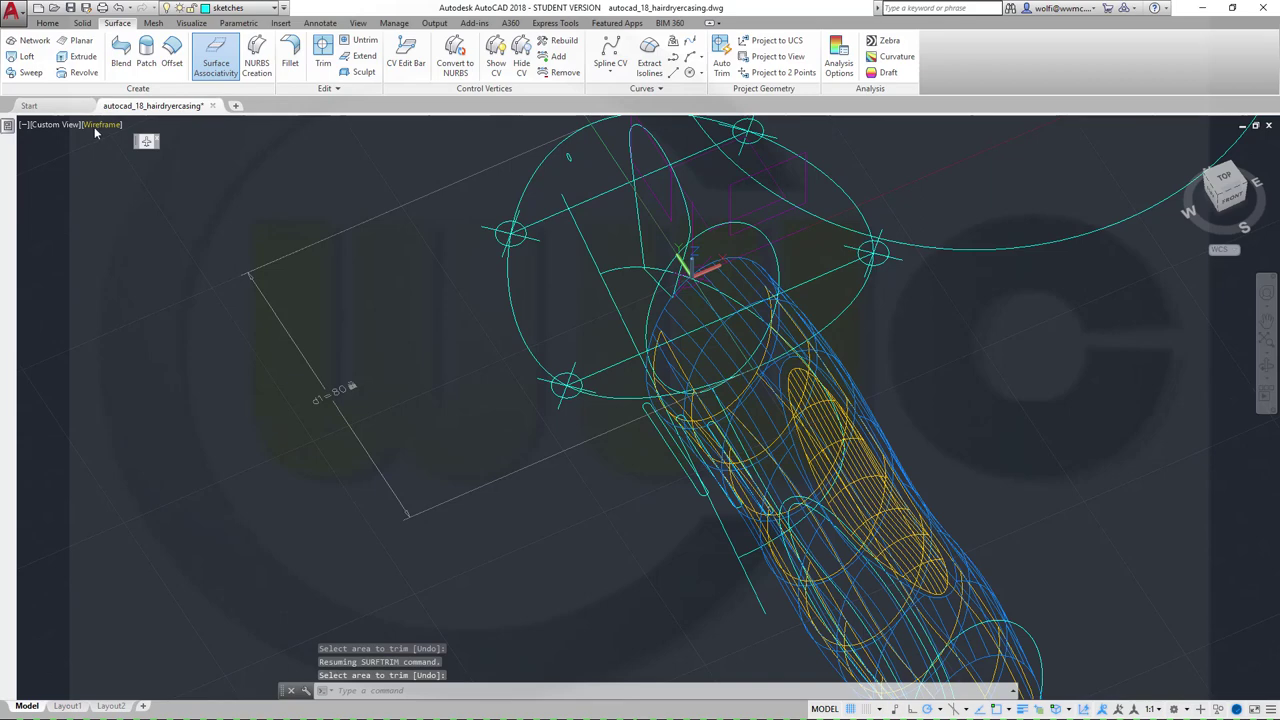
pyautogui.click(100, 125)
pyautogui.click(130, 201)
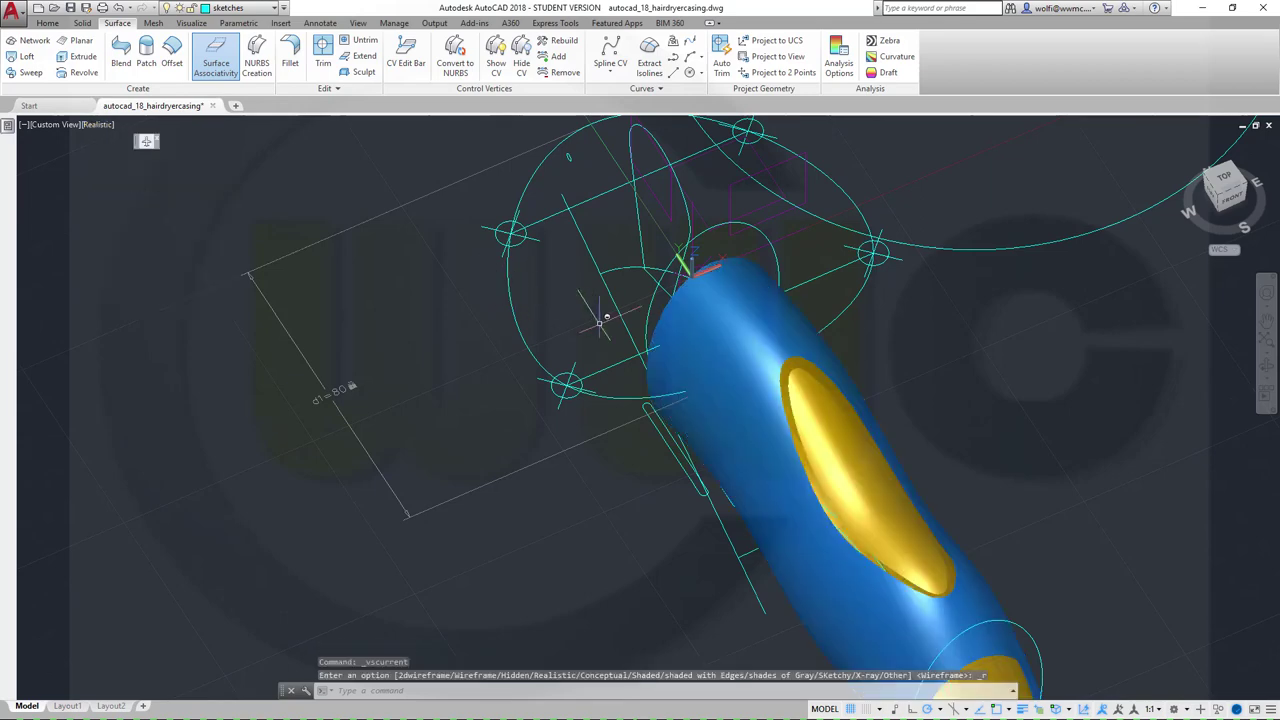
# Step: Delete the lower half of the inner solid_minus surface
pyautogui.moveTo(896, 465)
pyautogui.keyDown('shift'); pyautogui.mouseDown(button='middle')
pyautogui.moveTo(883, 420)
pyautogui.moveTo(877, 486)
pyautogui.moveTo(914, 414)
pyautogui.mouseUp(button='middle'); pyautogui.keyUp('shift')
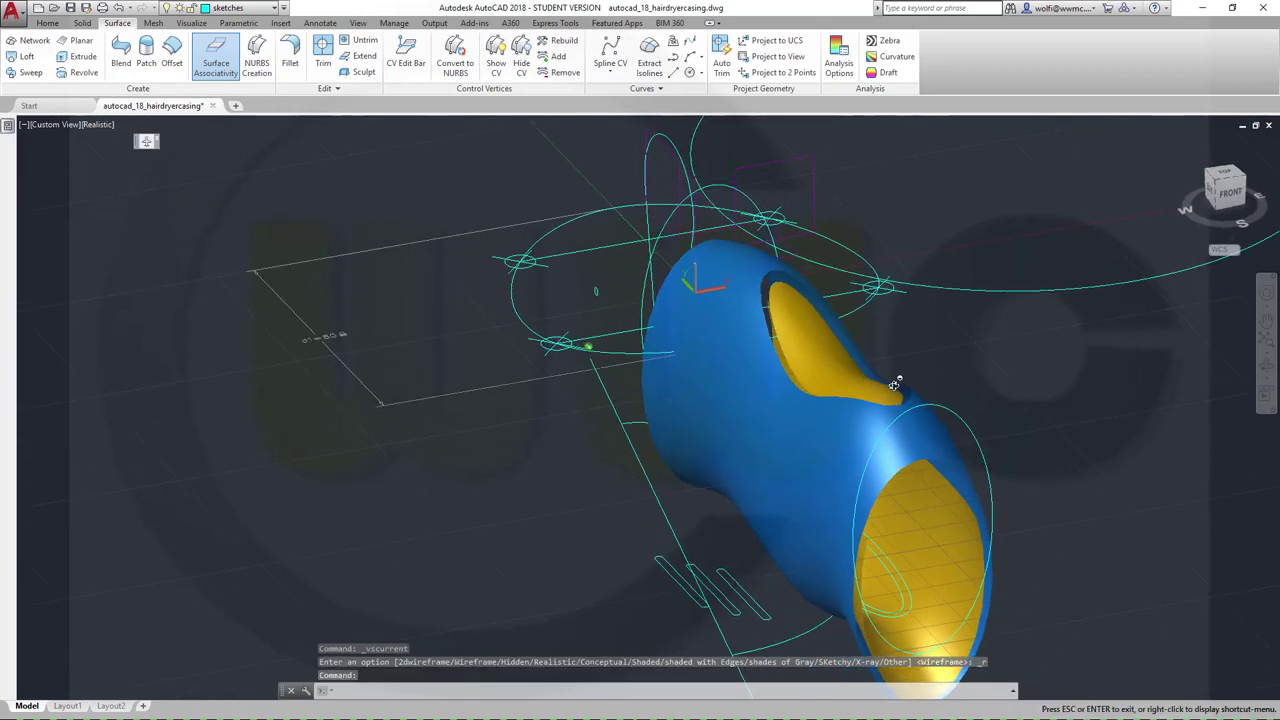
pyautogui.click(947, 667)
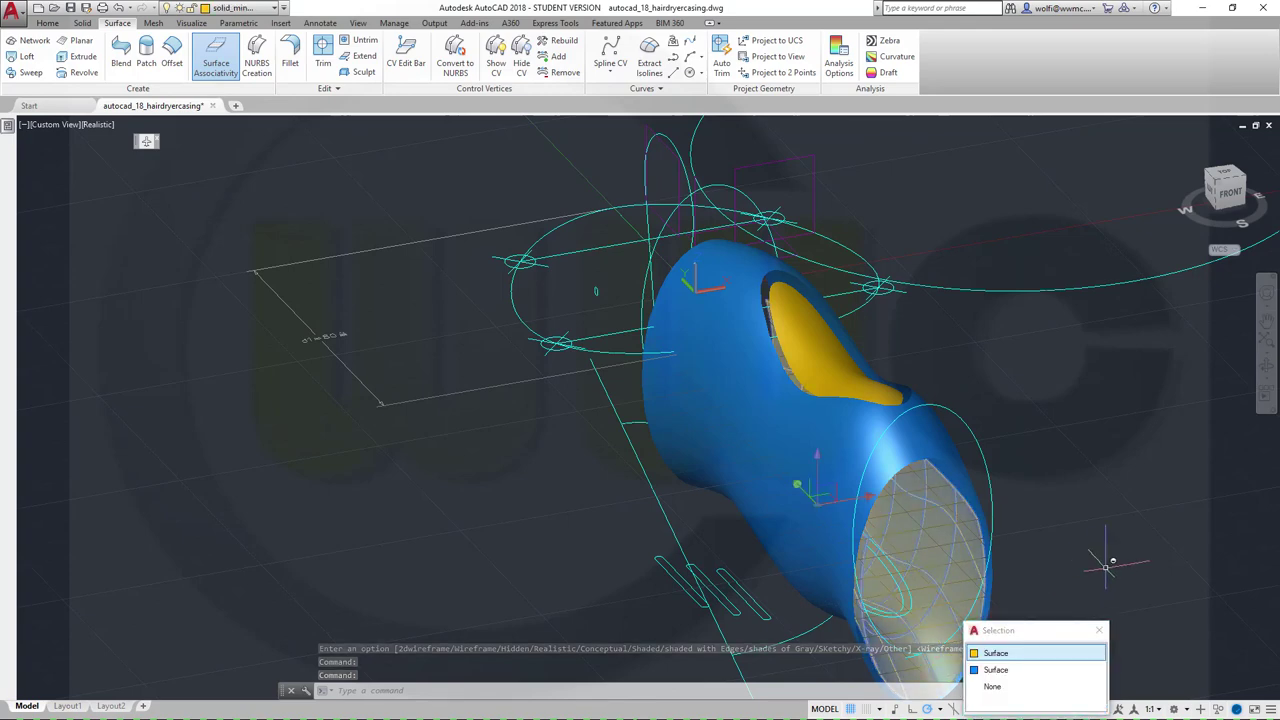
pyautogui.click(1012, 655)
pyautogui.press('Delete')
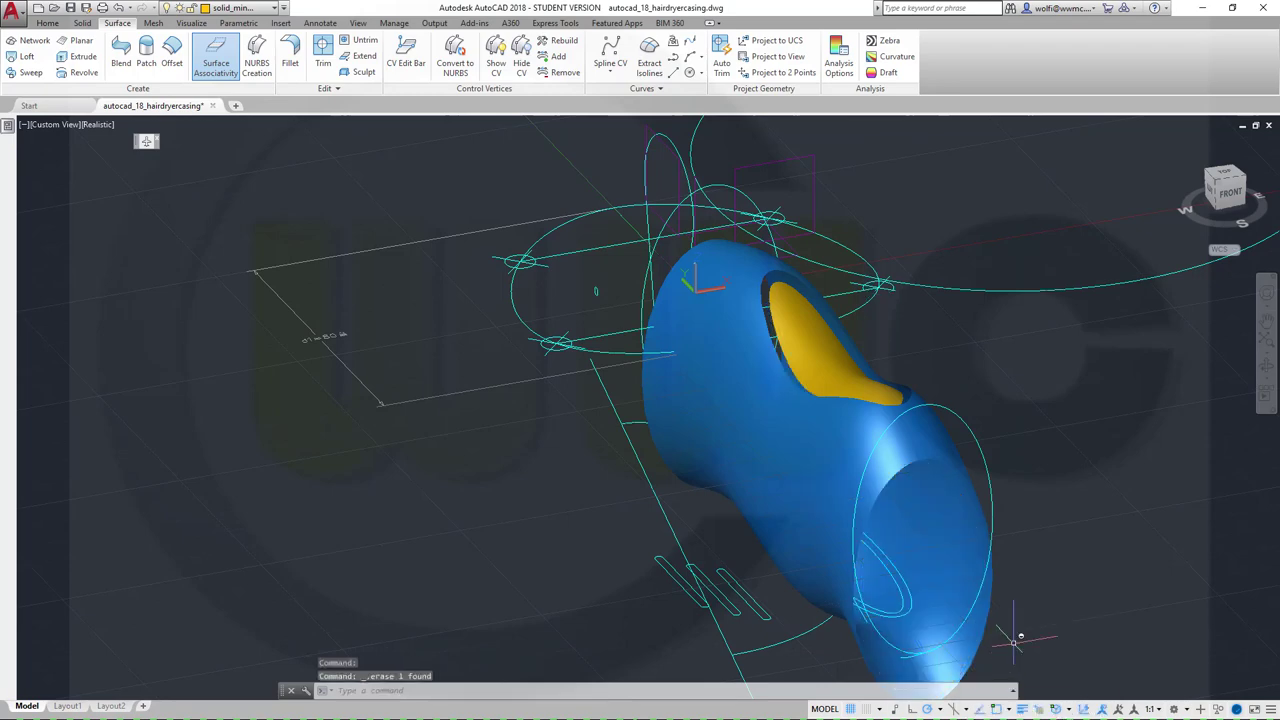
# Step: Move the trimmed elliptical inner surface to the solid_plus layer
pyautogui.keyDown('shift'); pyautogui.moveTo(832, 445); pyautogui.dragTo(862, 441, button='middle'); pyautogui.keyUp('shift')
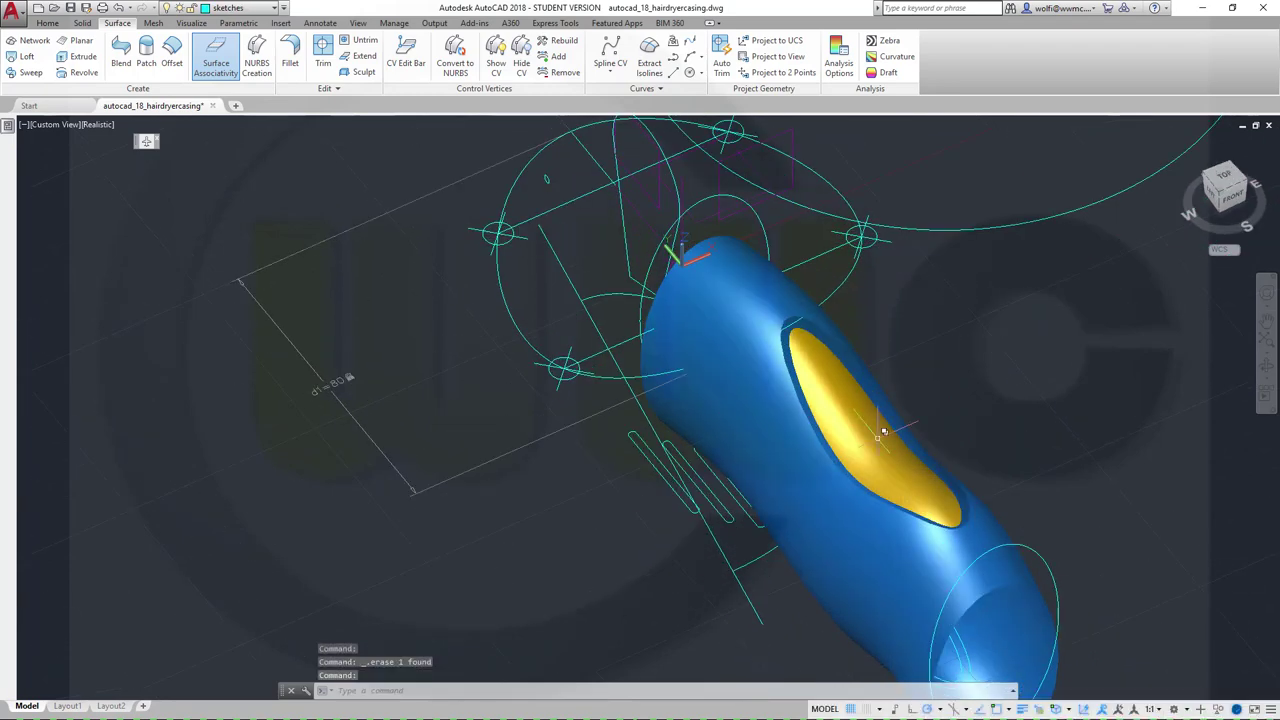
pyautogui.click(862, 441)
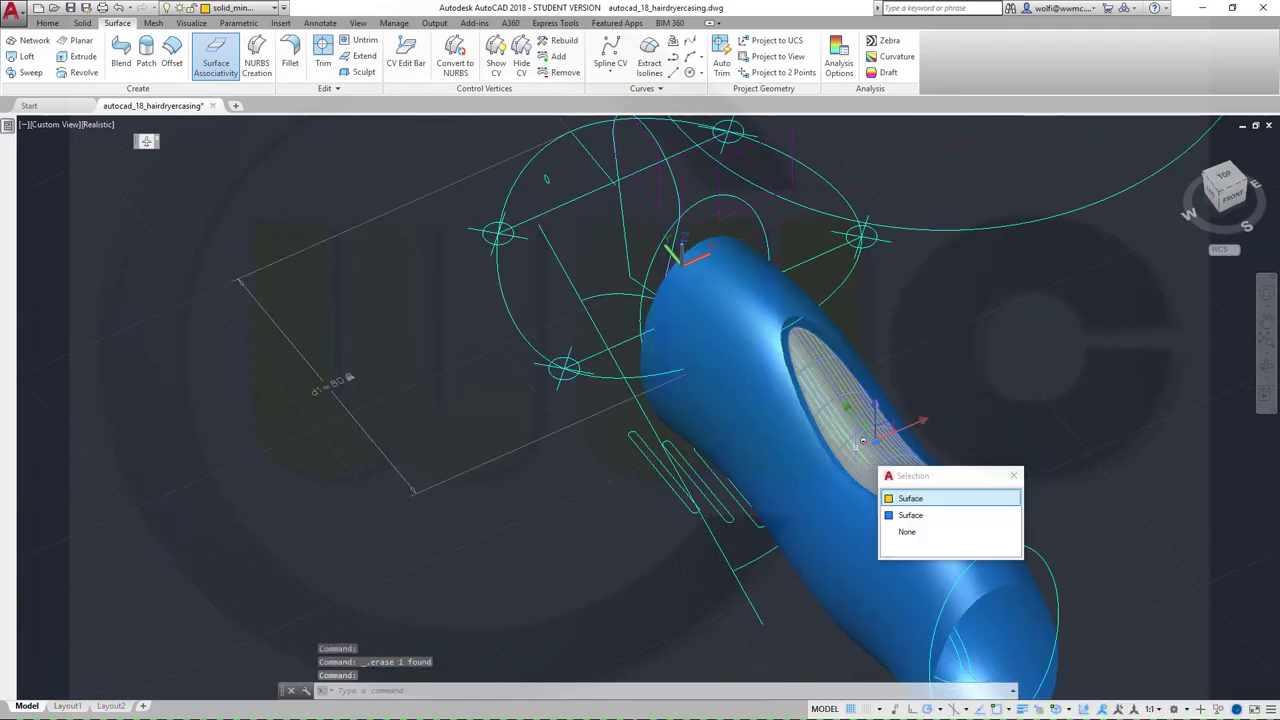
pyautogui.click(916, 496)
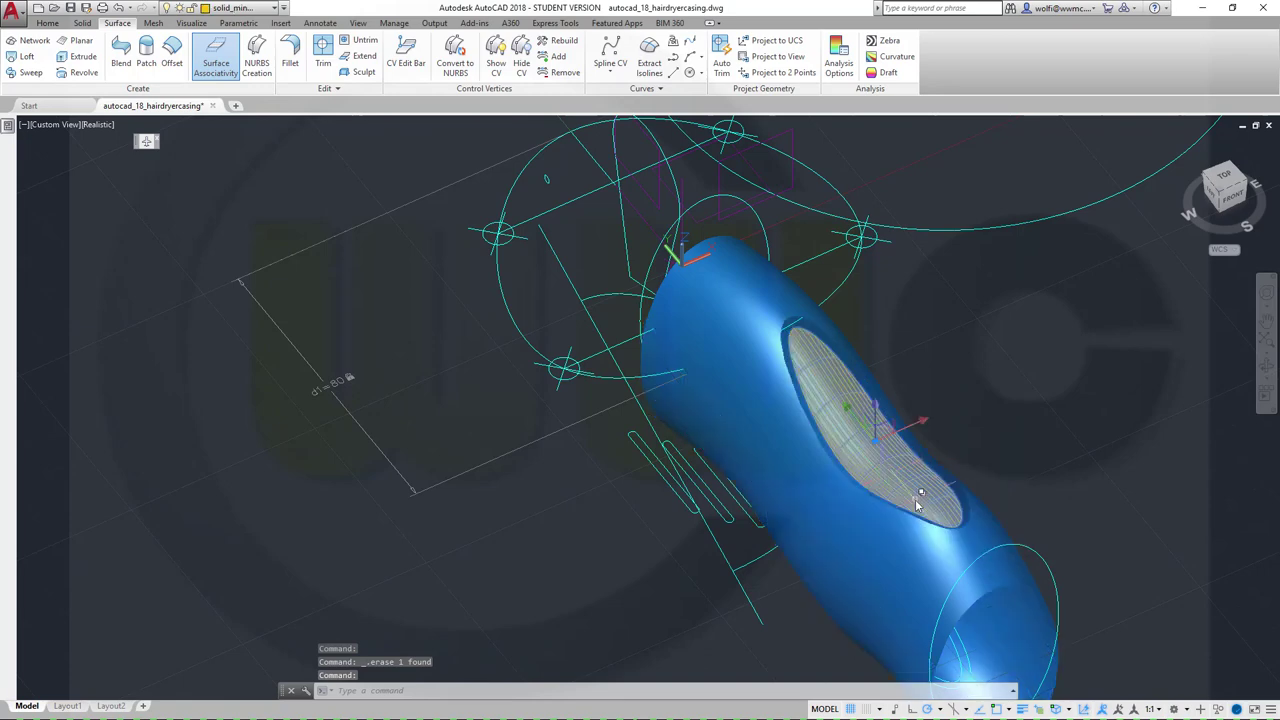
pyautogui.click(271, 9)
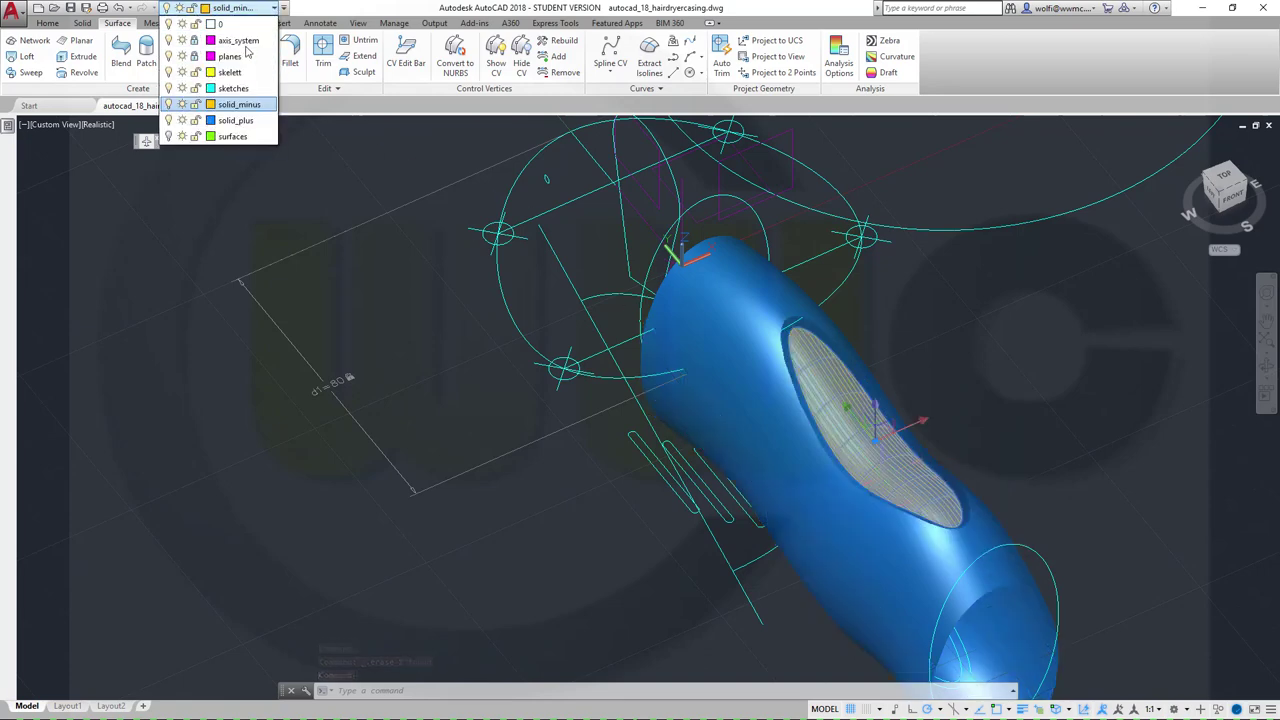
pyautogui.click(235, 120)
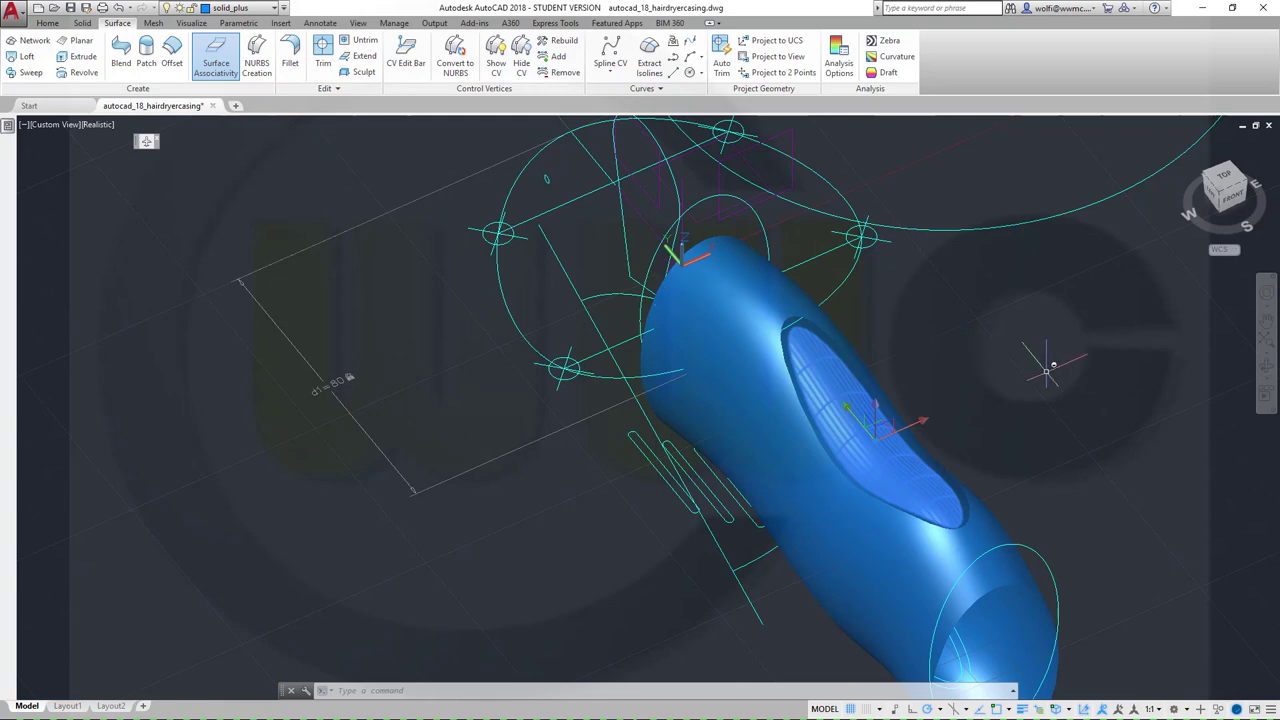
pyautogui.press('Escape')
# Step: Extract the edges of the upper outer surface and of the elliptical inner surface with Extract Edges
pyautogui.keyDown('shift'); pyautogui.moveTo(1021, 432); pyautogui.dragTo(914, 434, button='middle'); pyautogui.keyUp('shift')
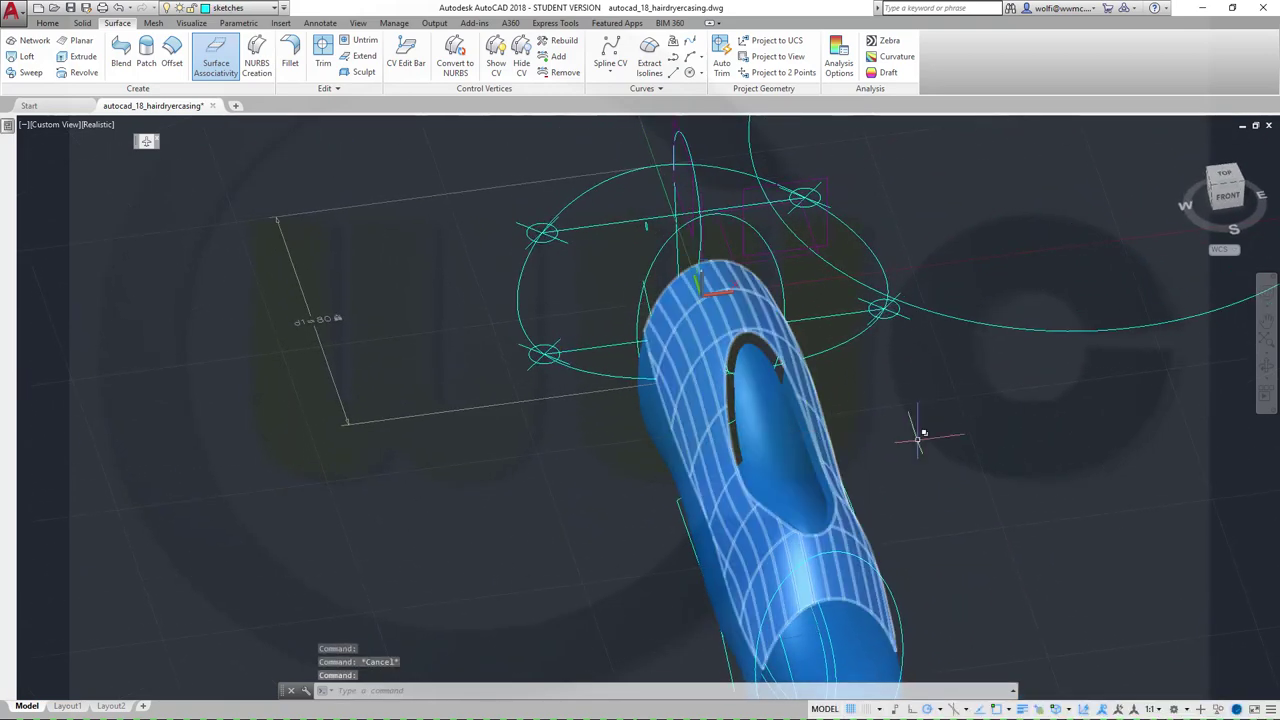
pyautogui.keyDown('shift'); pyautogui.moveTo(1020, 457); pyautogui.dragTo(840, 463, button='middle'); pyautogui.keyUp('shift')
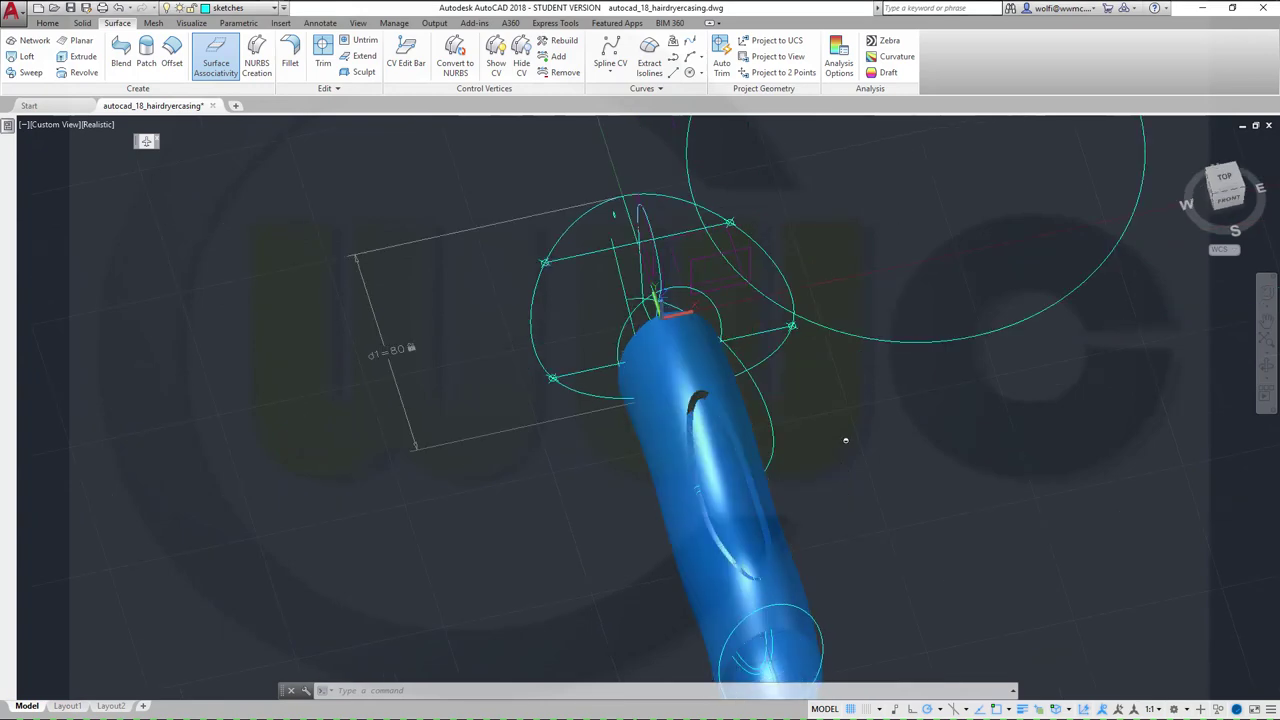
pyautogui.scroll(2, 855, 478)
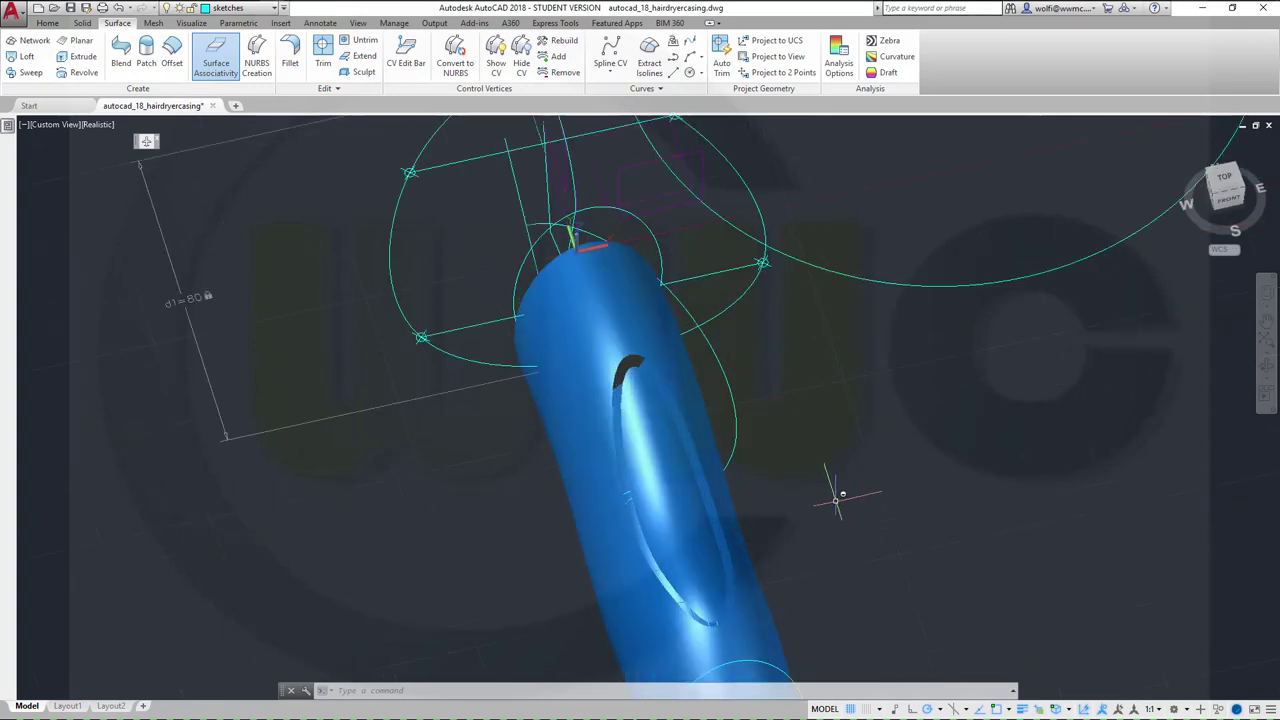
pyautogui.scroll(-2, 837, 500)
pyautogui.scroll(2, 843, 600)
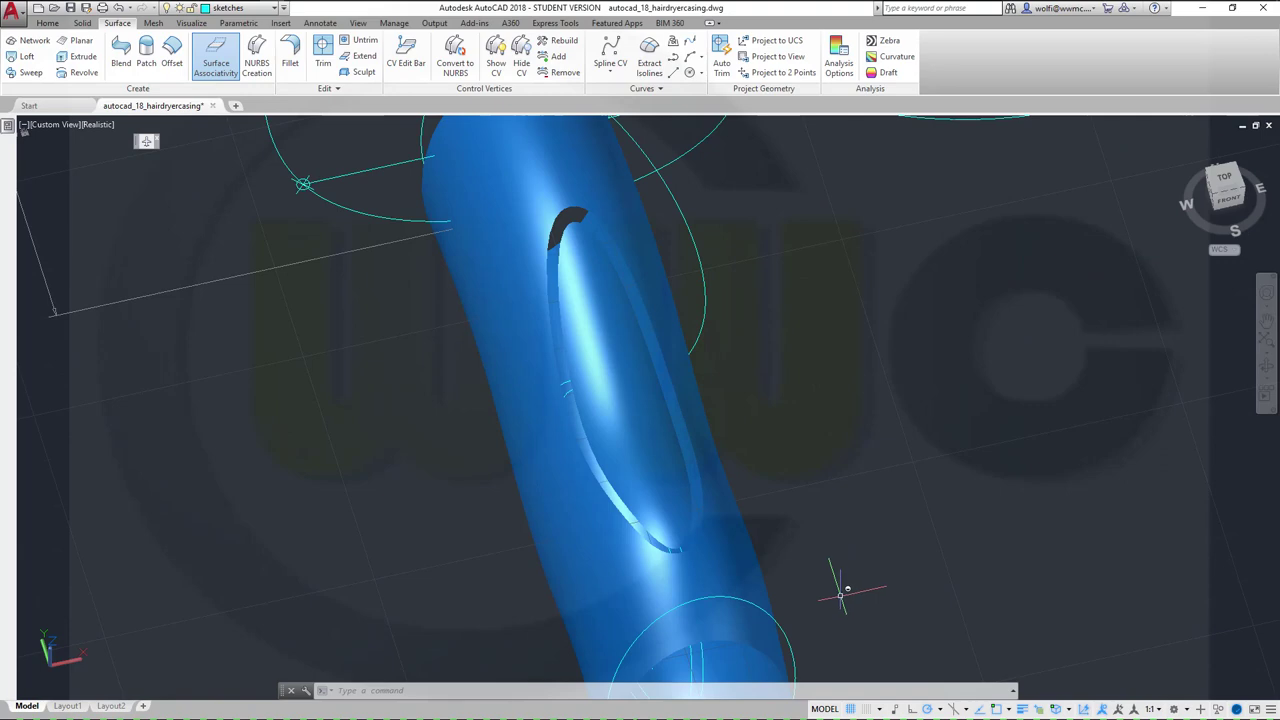
pyautogui.scroll(-2, 790, 465)
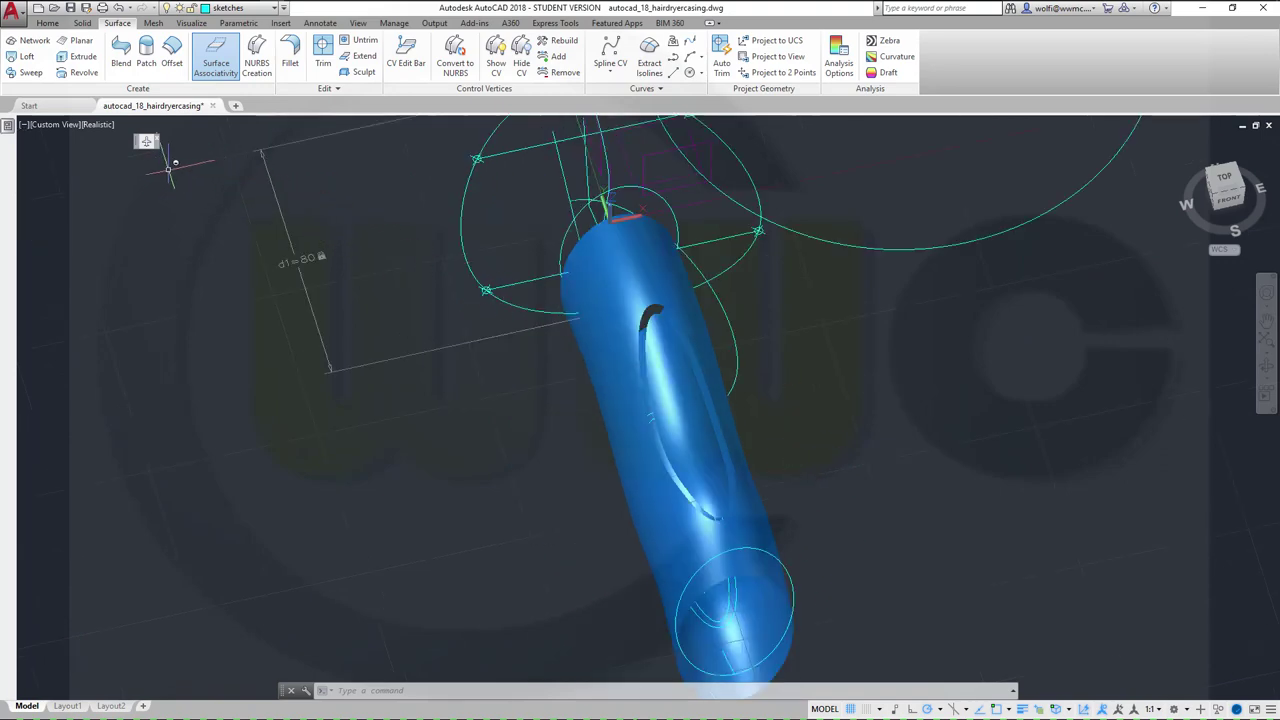
pyautogui.click(82, 24)
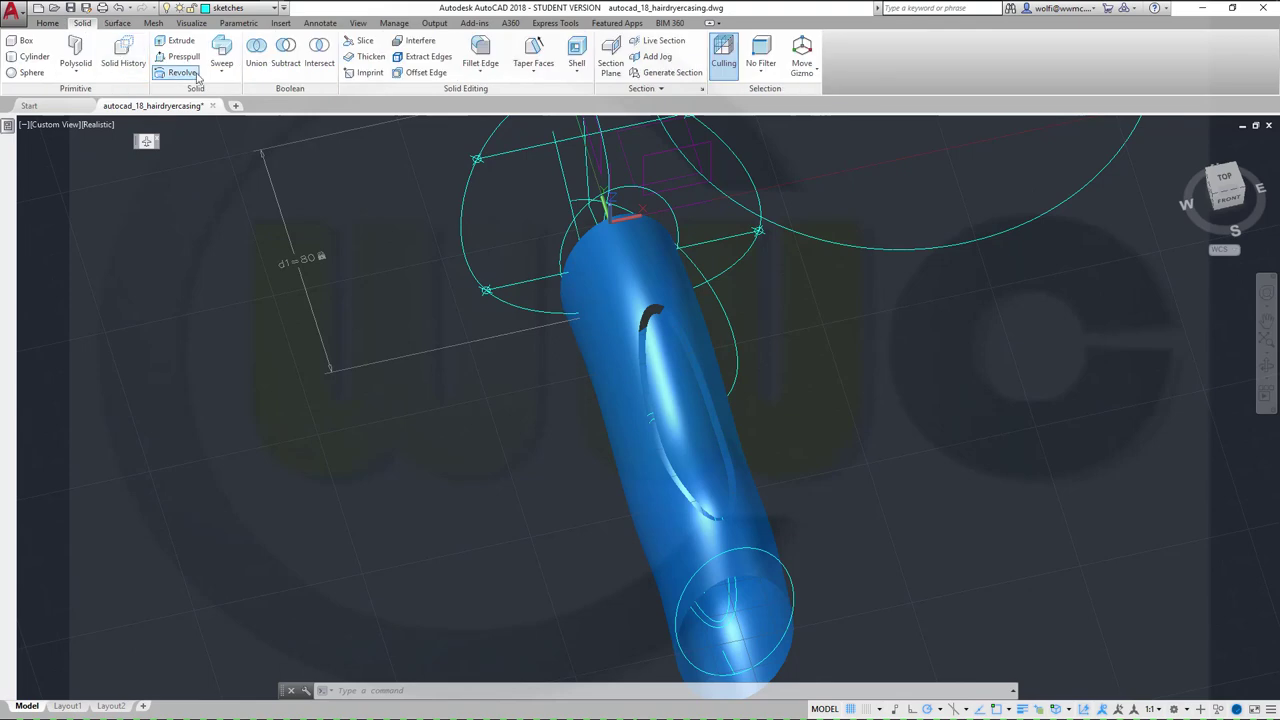
pyautogui.click(437, 64)
pyautogui.click(655, 293)
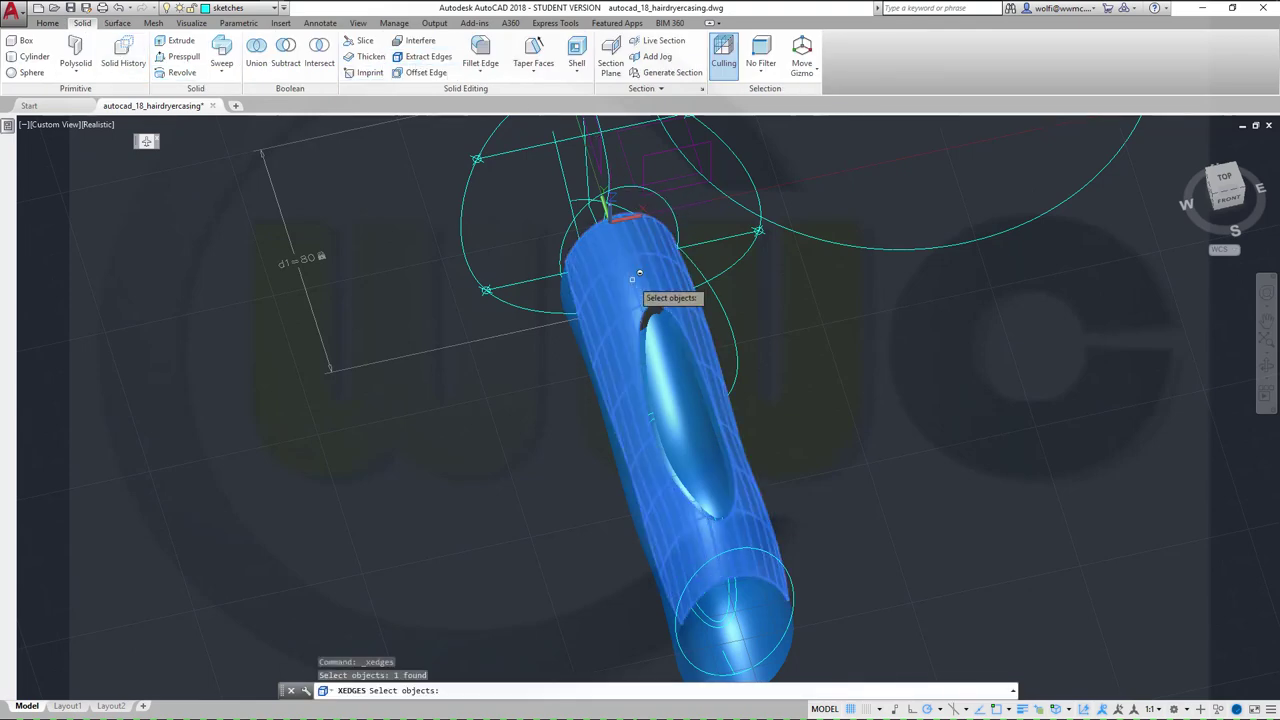
pyautogui.click(667, 343)
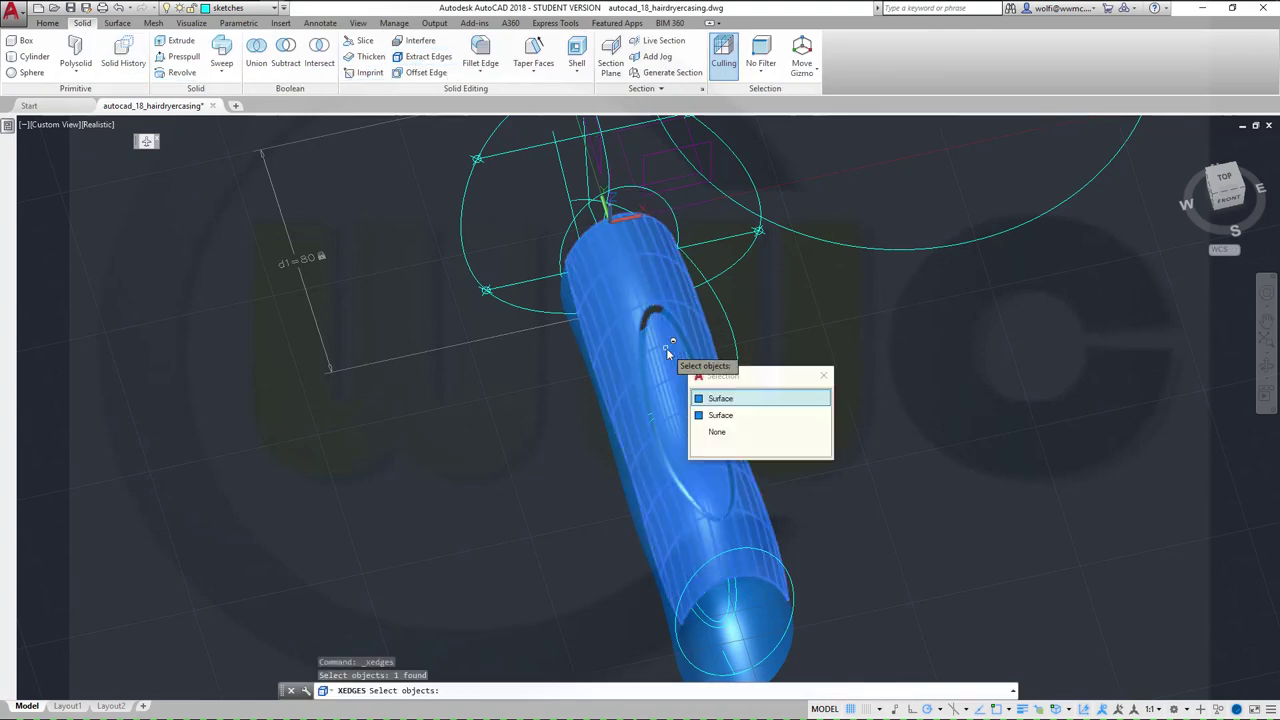
pyautogui.click(752, 400)
pyautogui.press('Return')
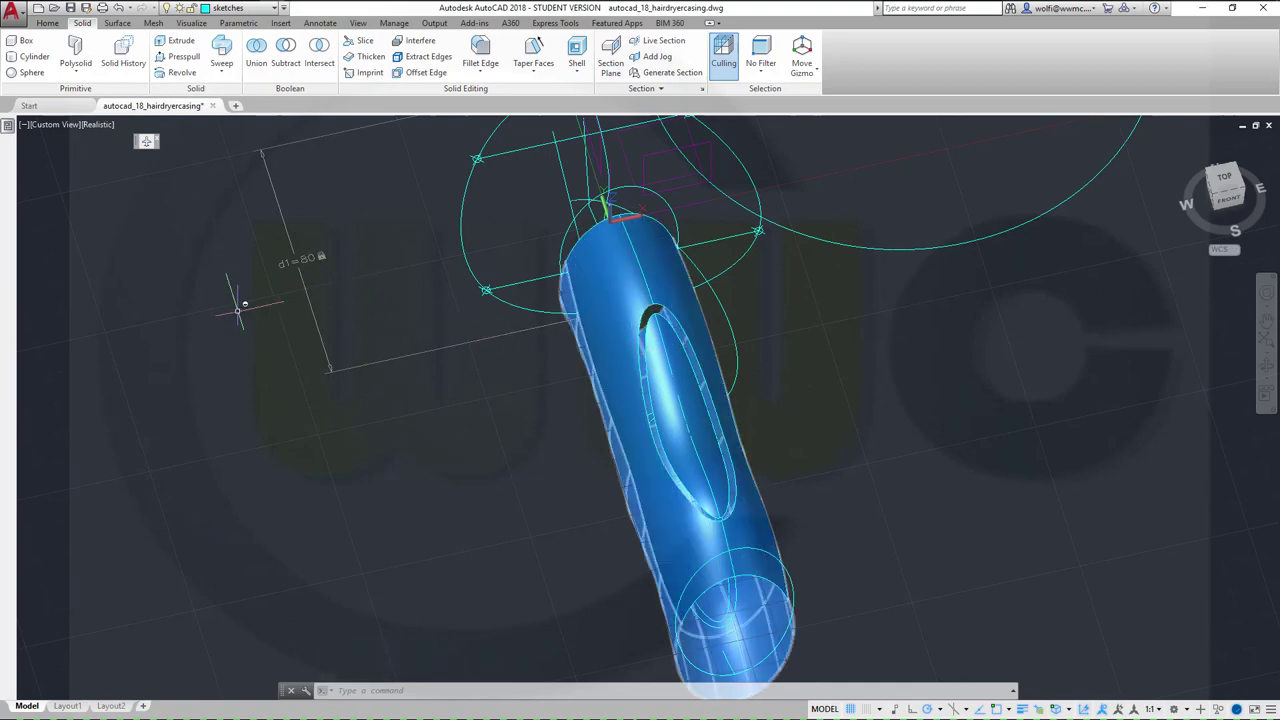
# Step: Loft a surface between the inner and outer edge splines on the left half of the elliptical gap, using cross sections only
pyautogui.click(117, 22)
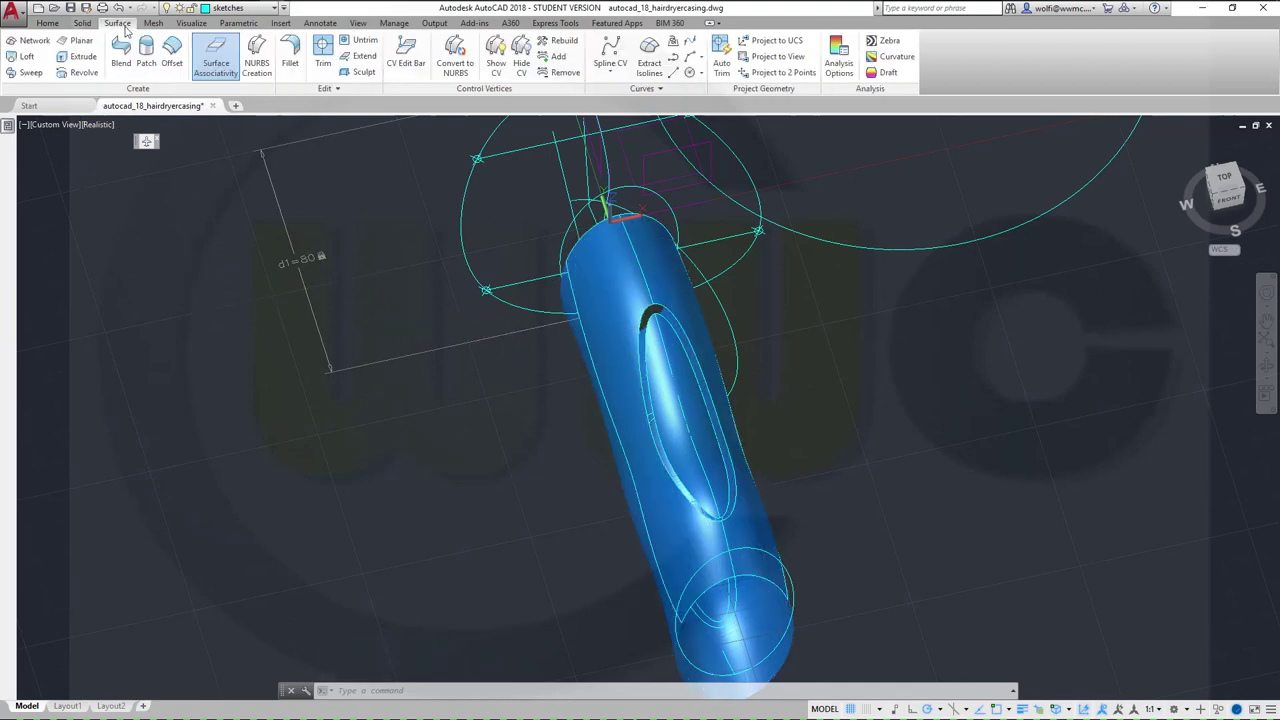
pyautogui.click(26, 57)
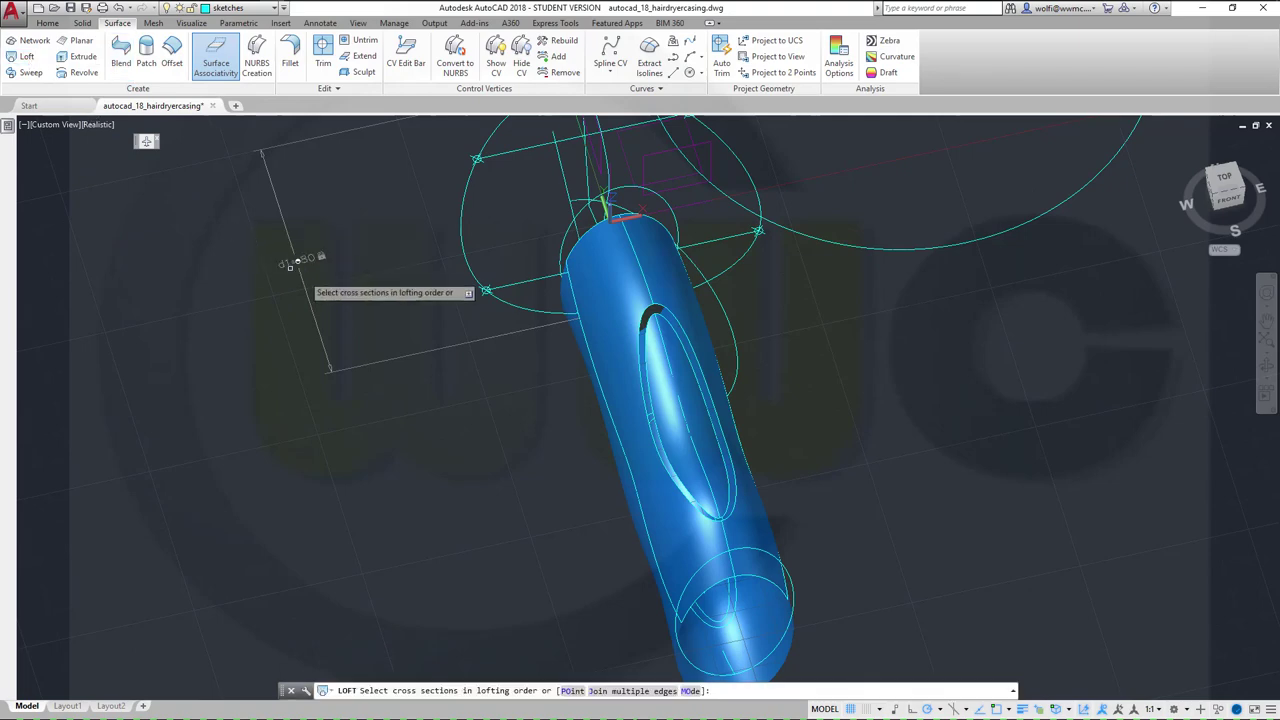
pyautogui.scroll(2, 720, 450)
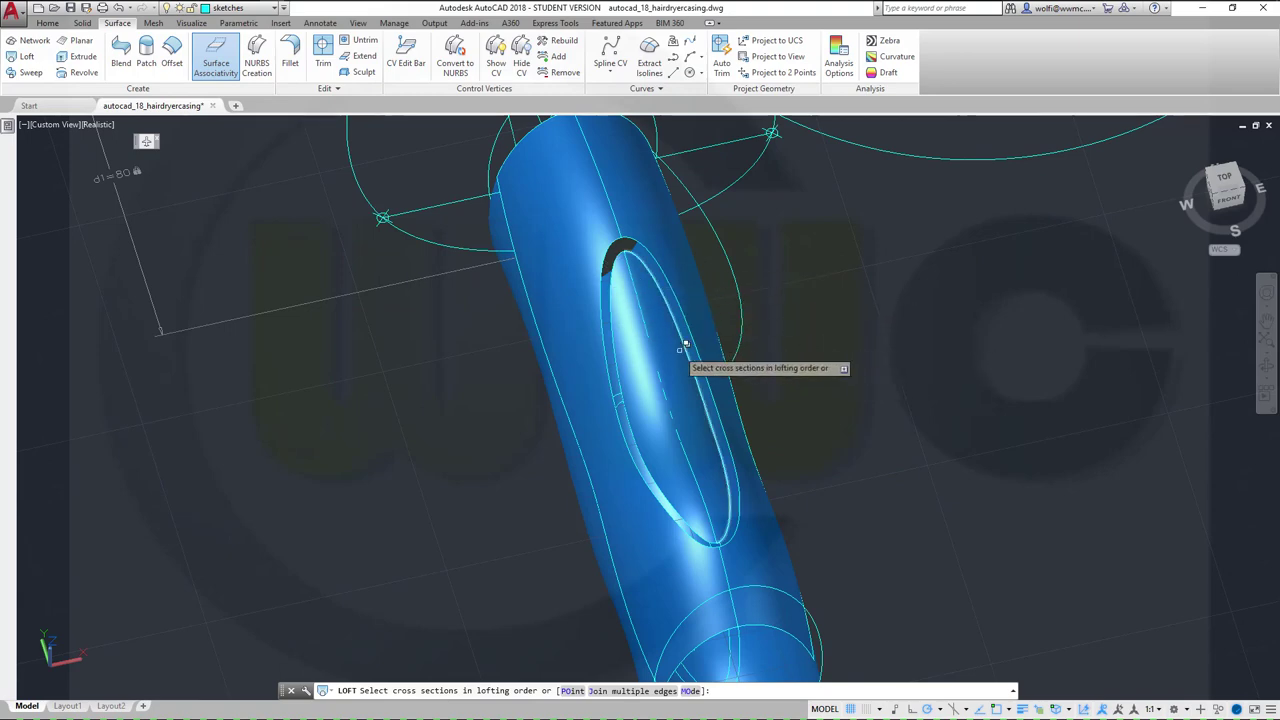
pyautogui.click(618, 313)
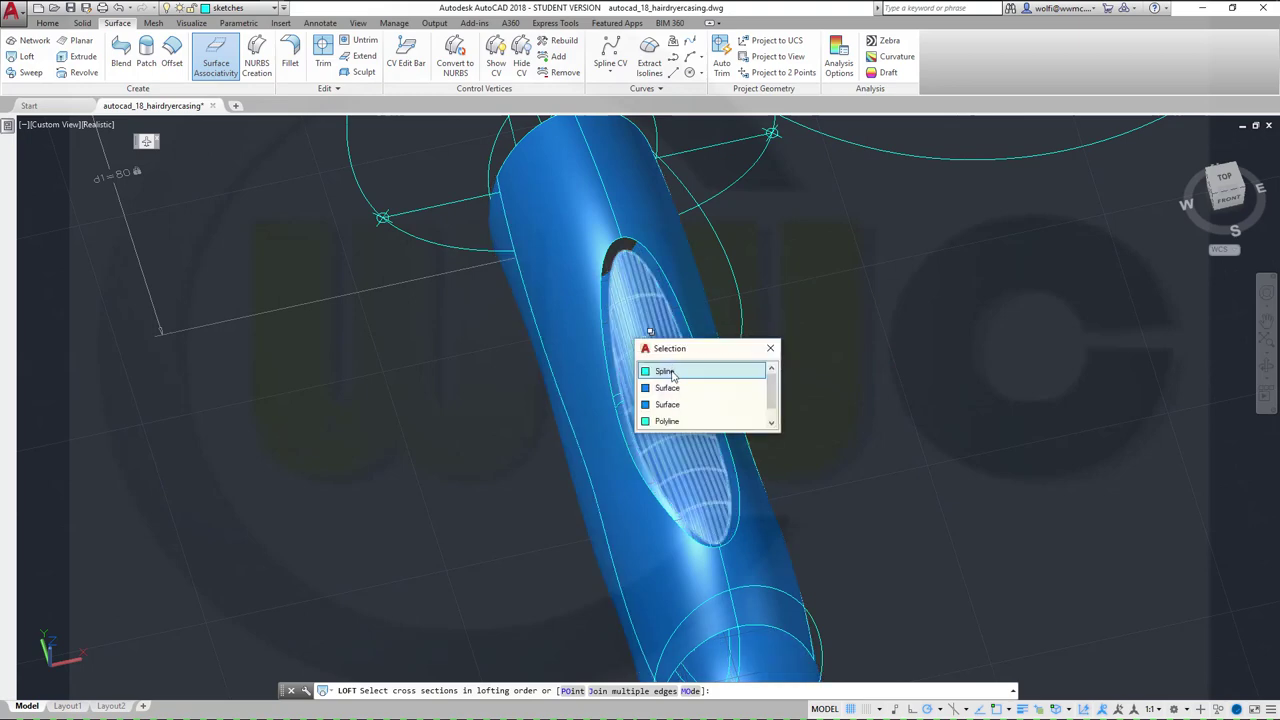
pyautogui.click(665, 372)
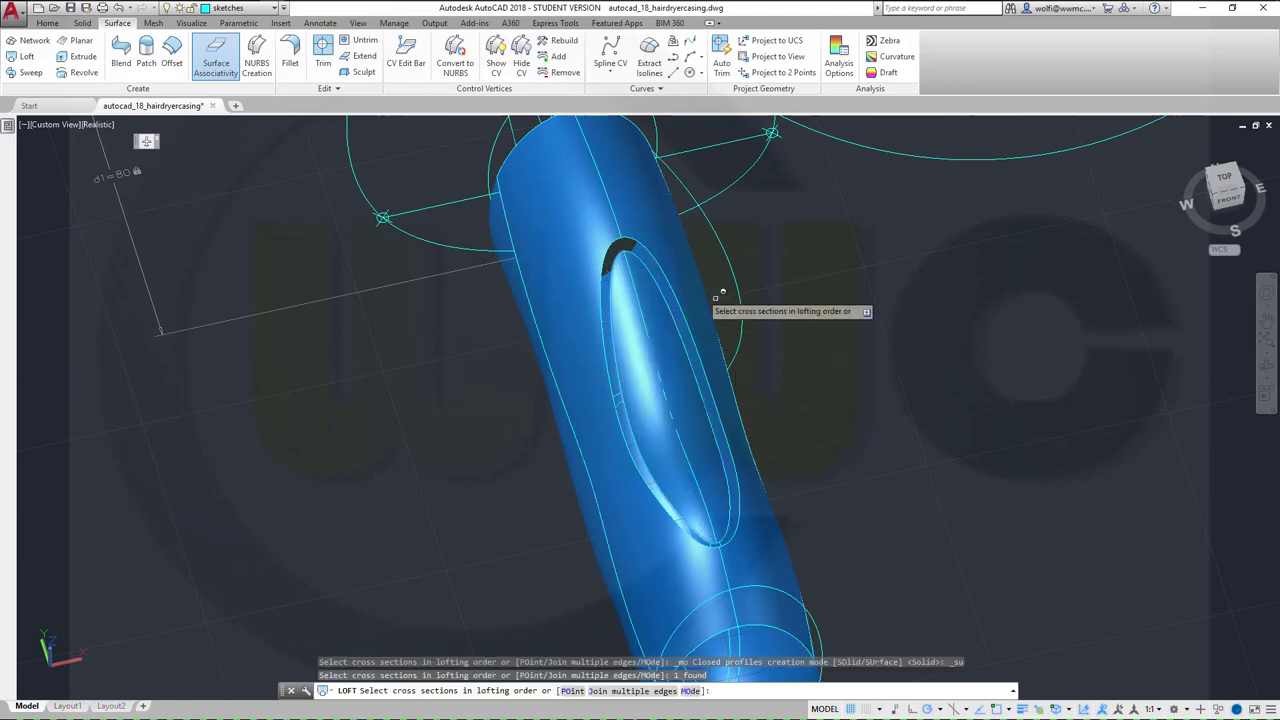
pyautogui.click(609, 255)
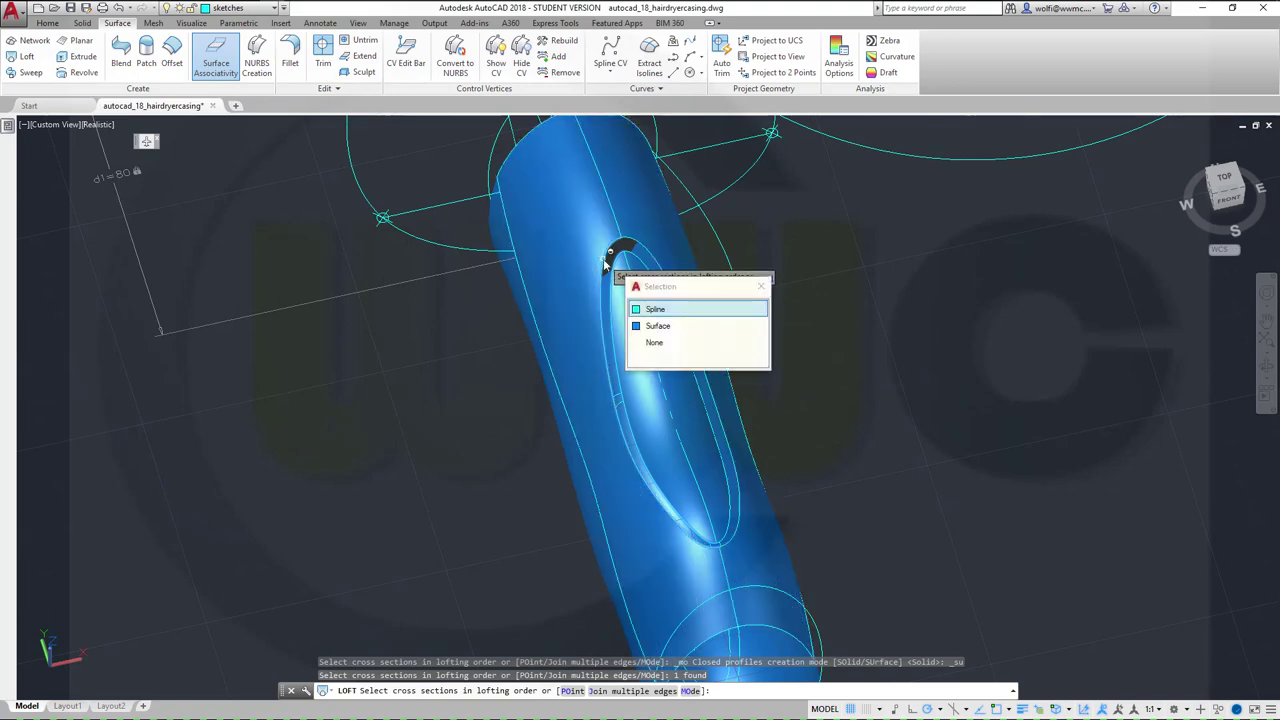
pyautogui.click(655, 310)
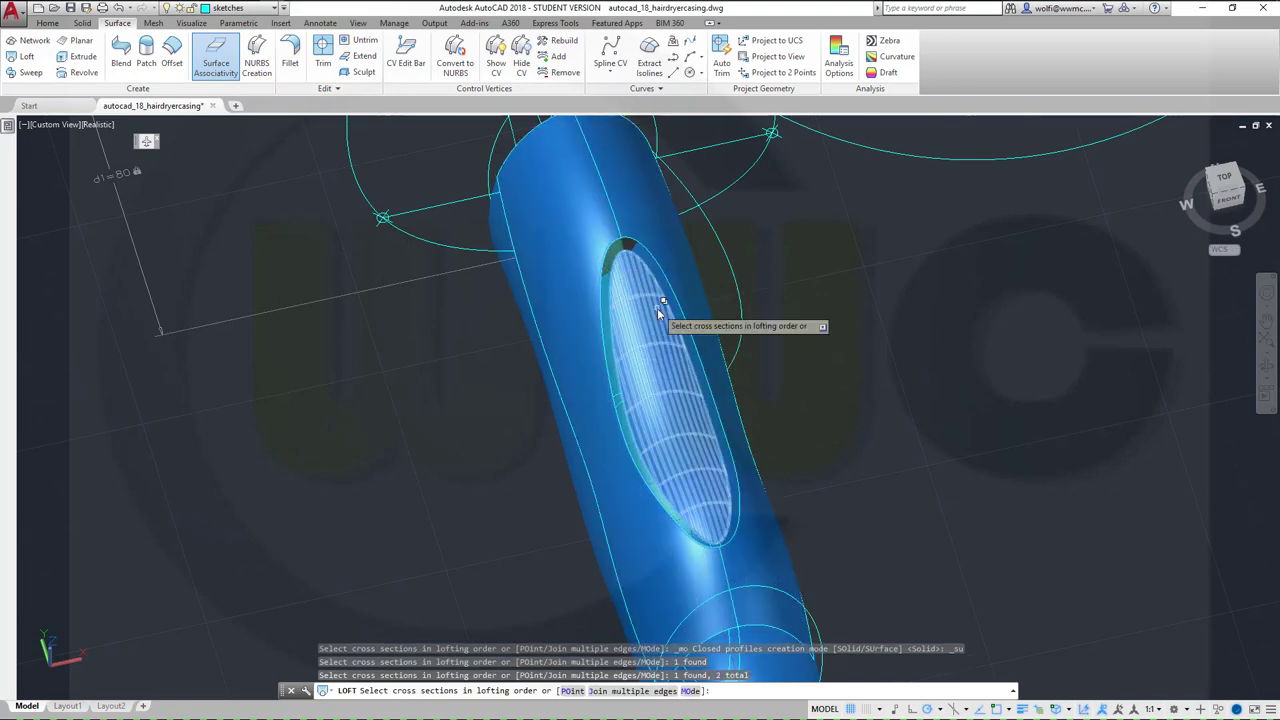
pyautogui.rightClick(816, 307)
pyautogui.click(845, 315)
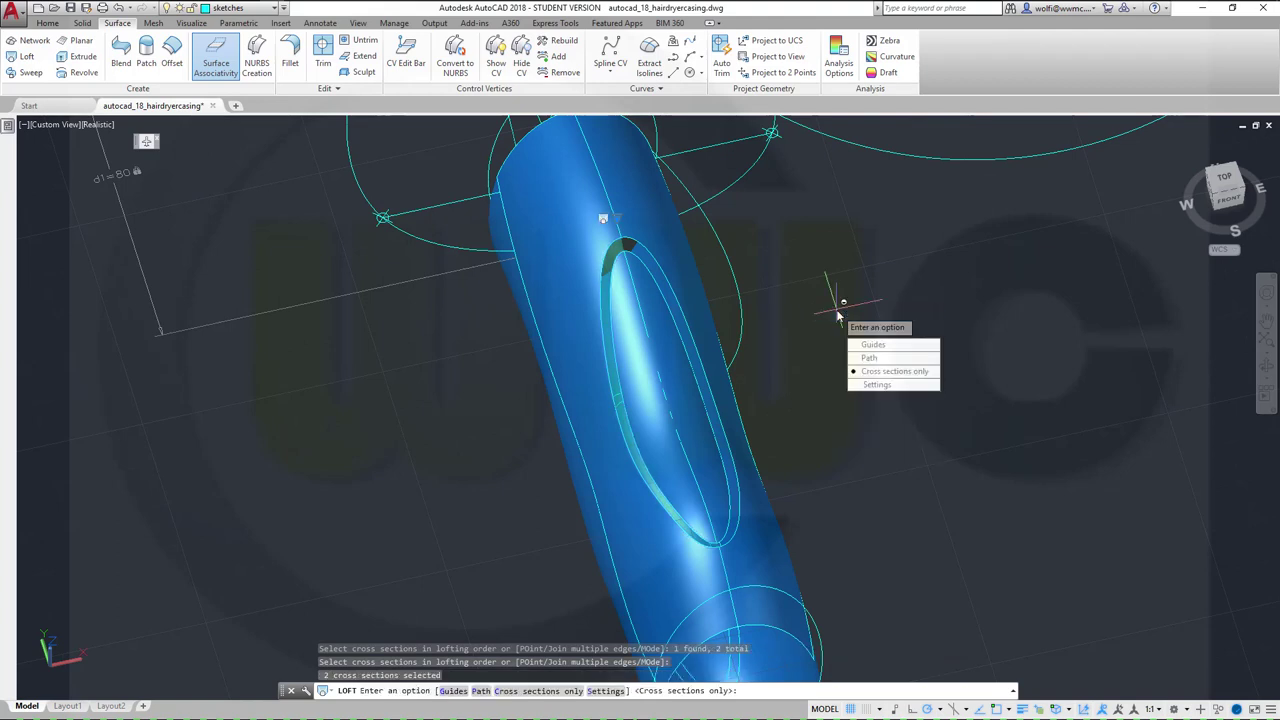
pyautogui.click(880, 370)
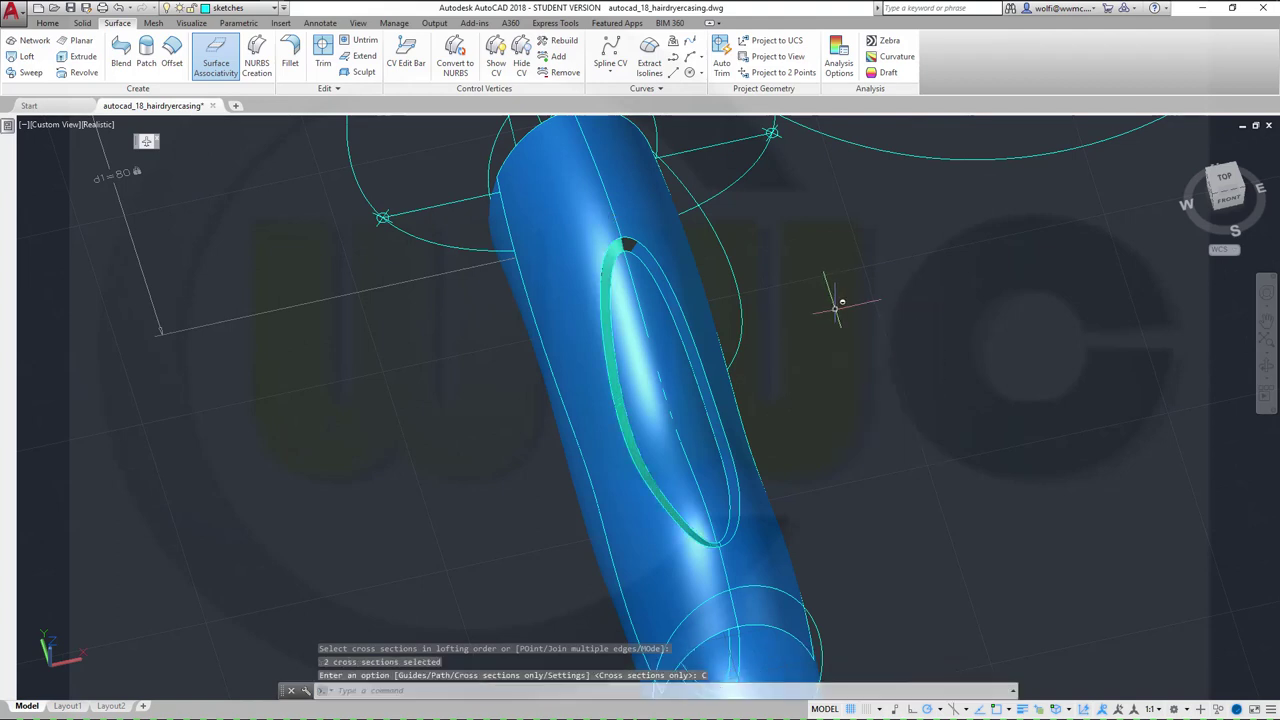
# Step: Loft a second surface between the inner and outer edge splines on the right half of the elliptical gap, using cross sections only
pyautogui.rightClick(835, 308)
pyautogui.click(869, 319)
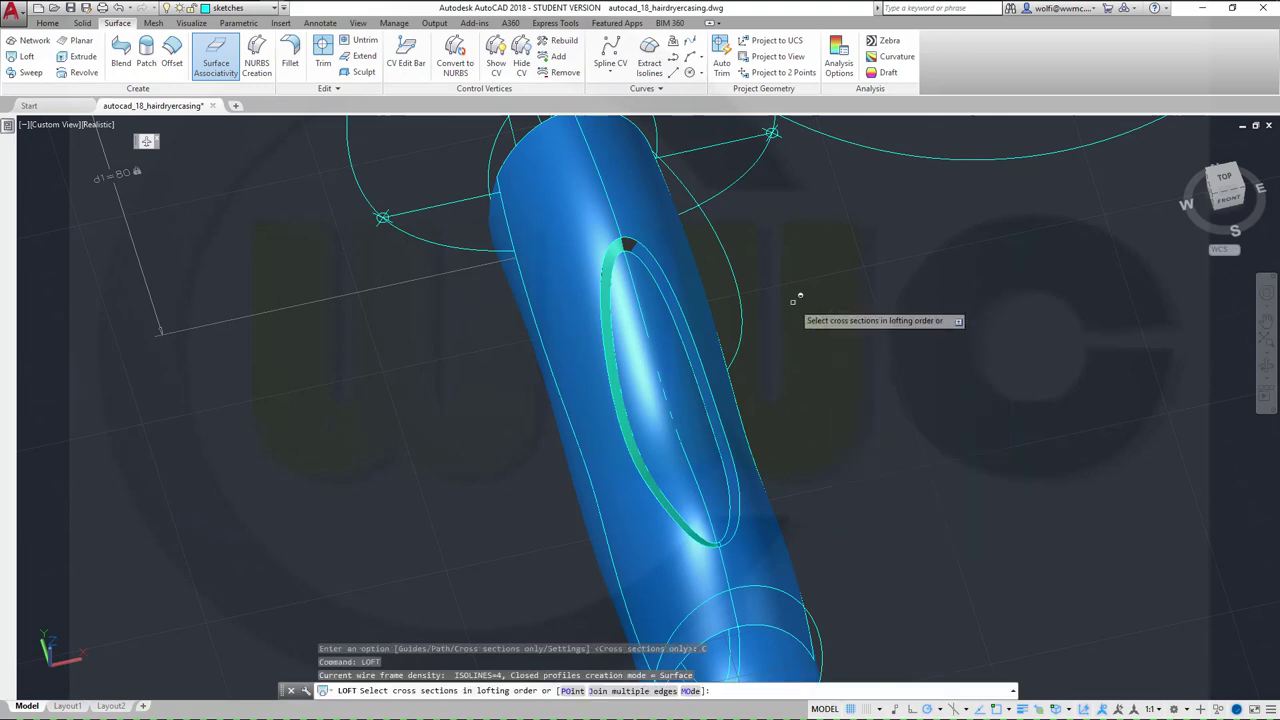
pyautogui.click(650, 257)
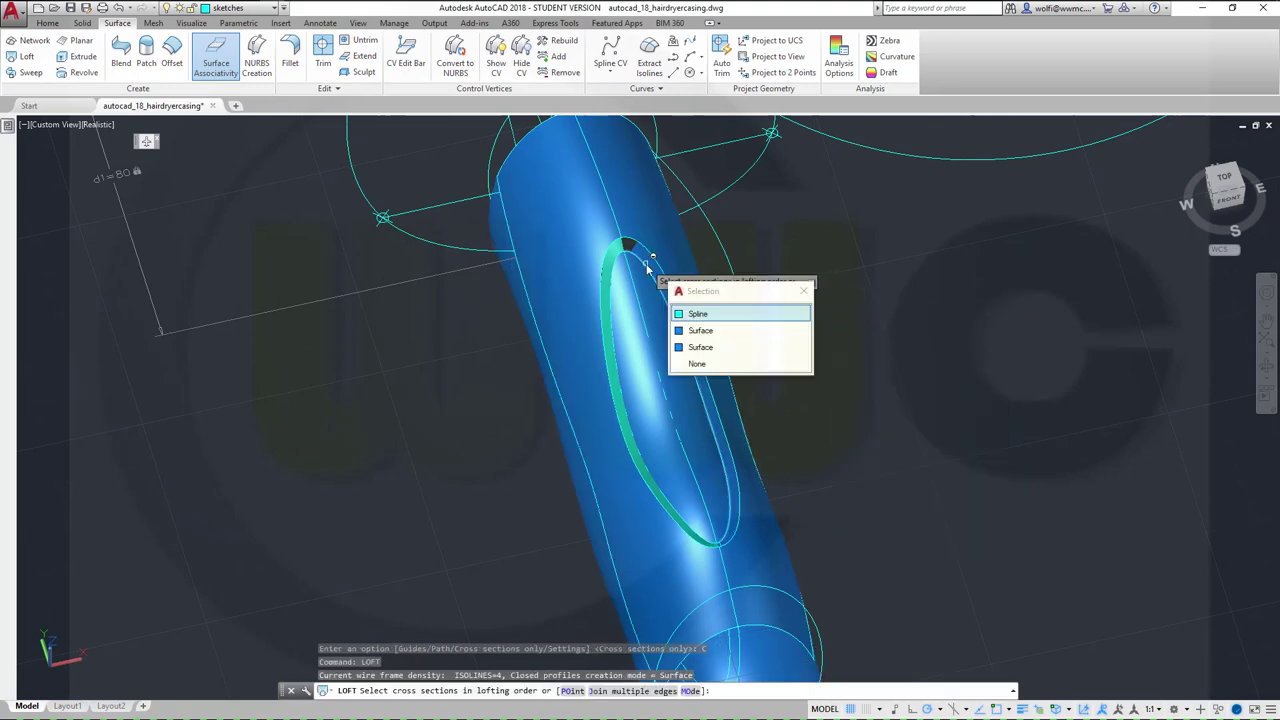
pyautogui.click(700, 317)
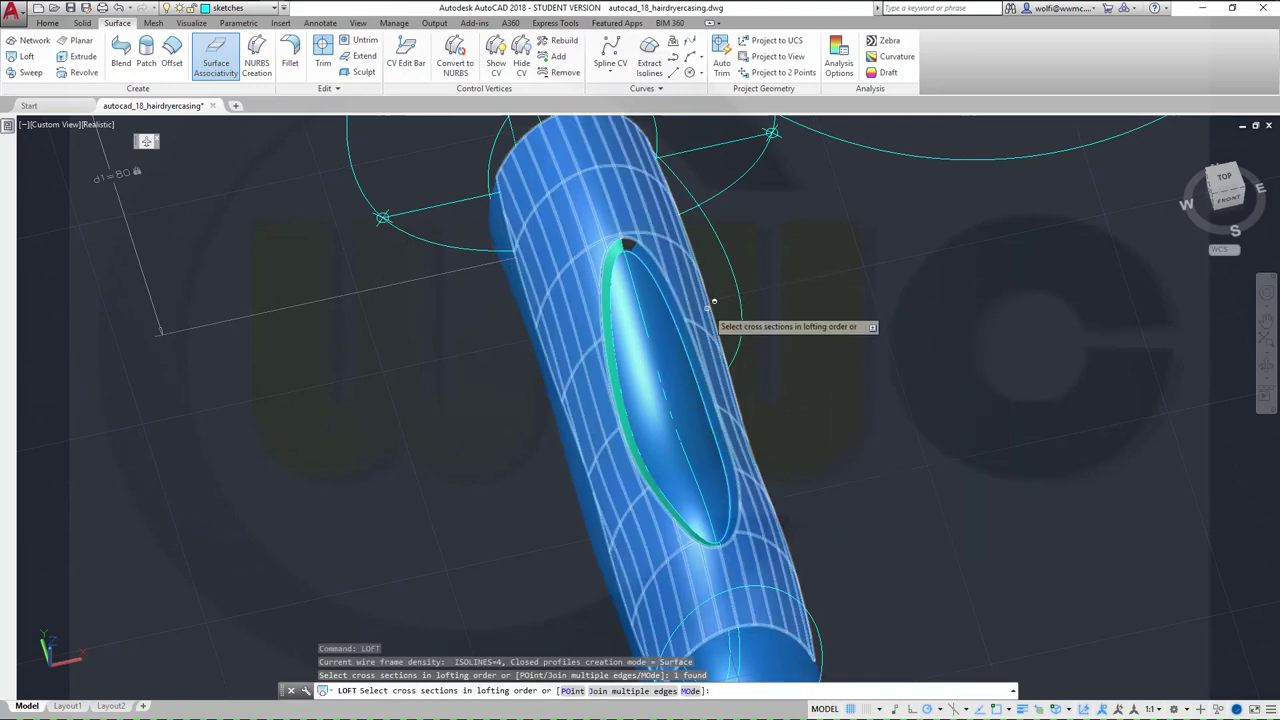
pyautogui.click(654, 248)
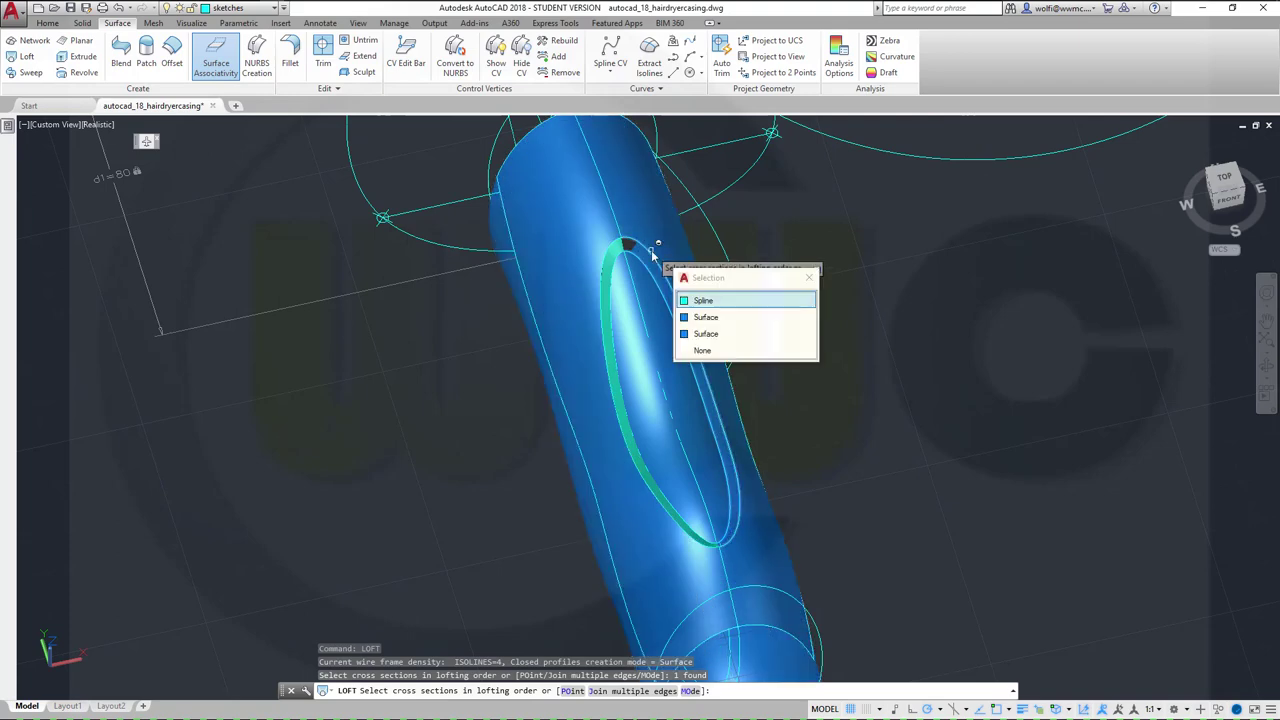
pyautogui.click(704, 301)
pyautogui.rightClick(852, 297)
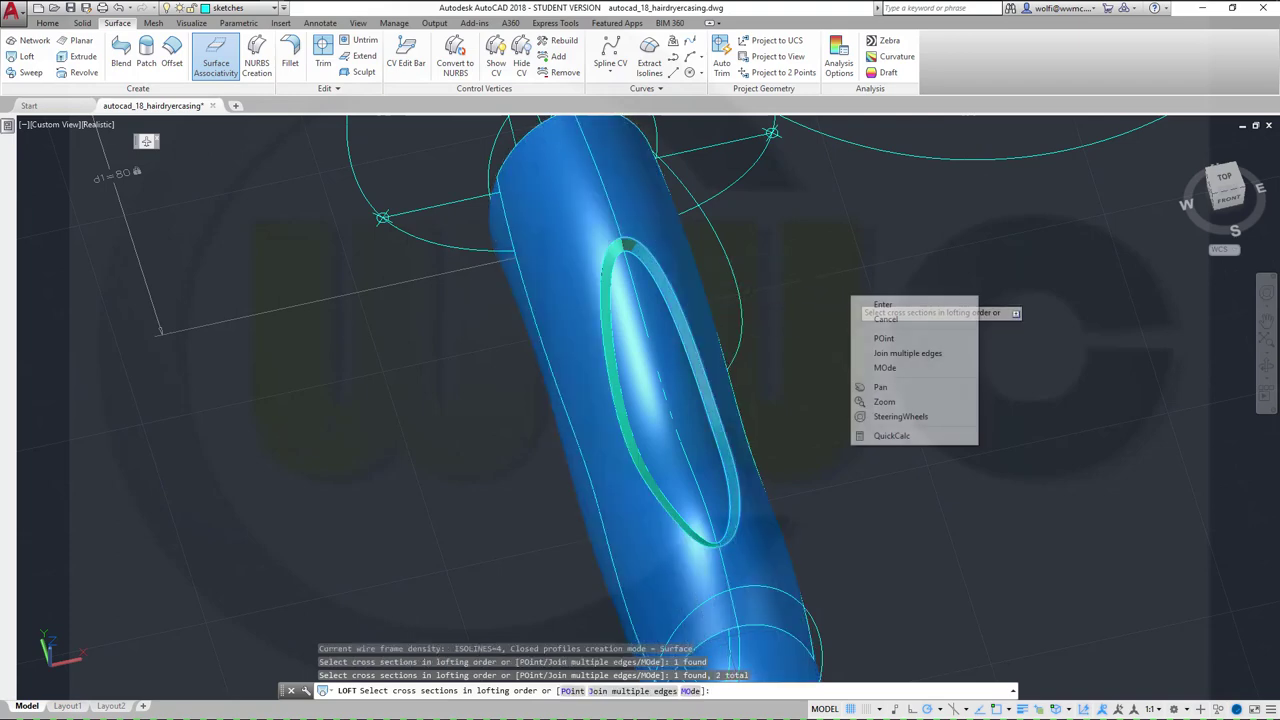
pyautogui.click(882, 305)
pyautogui.press('Down')
pyautogui.press('Down')
pyautogui.press('Down')
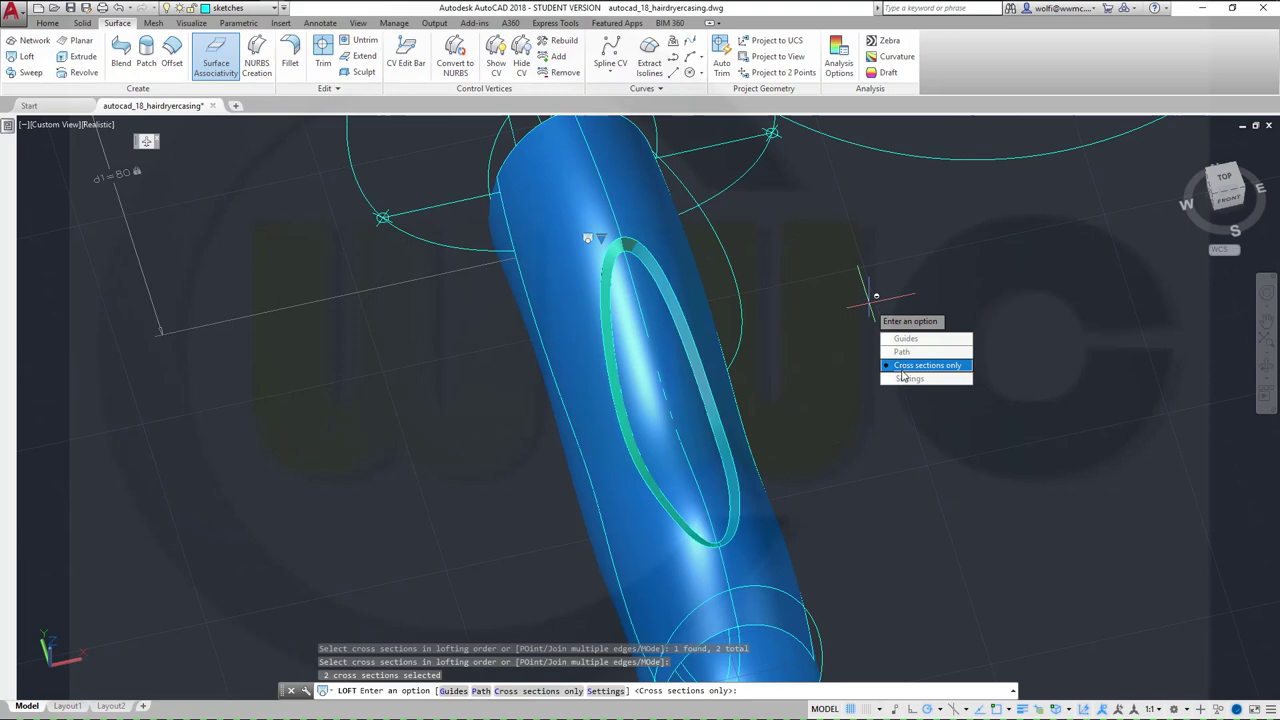
pyautogui.press('Return')
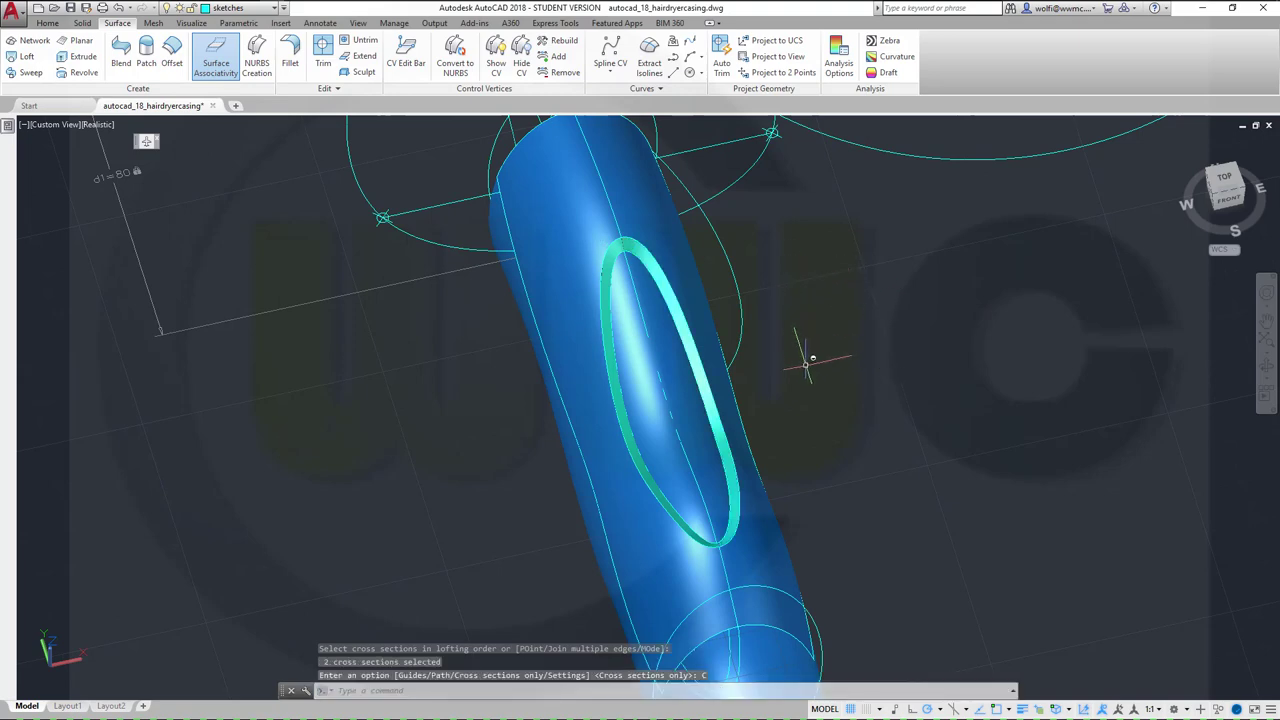
# Step: Move both lofted gap surfaces to the solid_plus layer
pyautogui.keyDown('shift'); pyautogui.moveTo(677, 403); pyautogui.dragTo(602, 338, button='middle'); pyautogui.keyUp('shift')
pyautogui.press('Return')
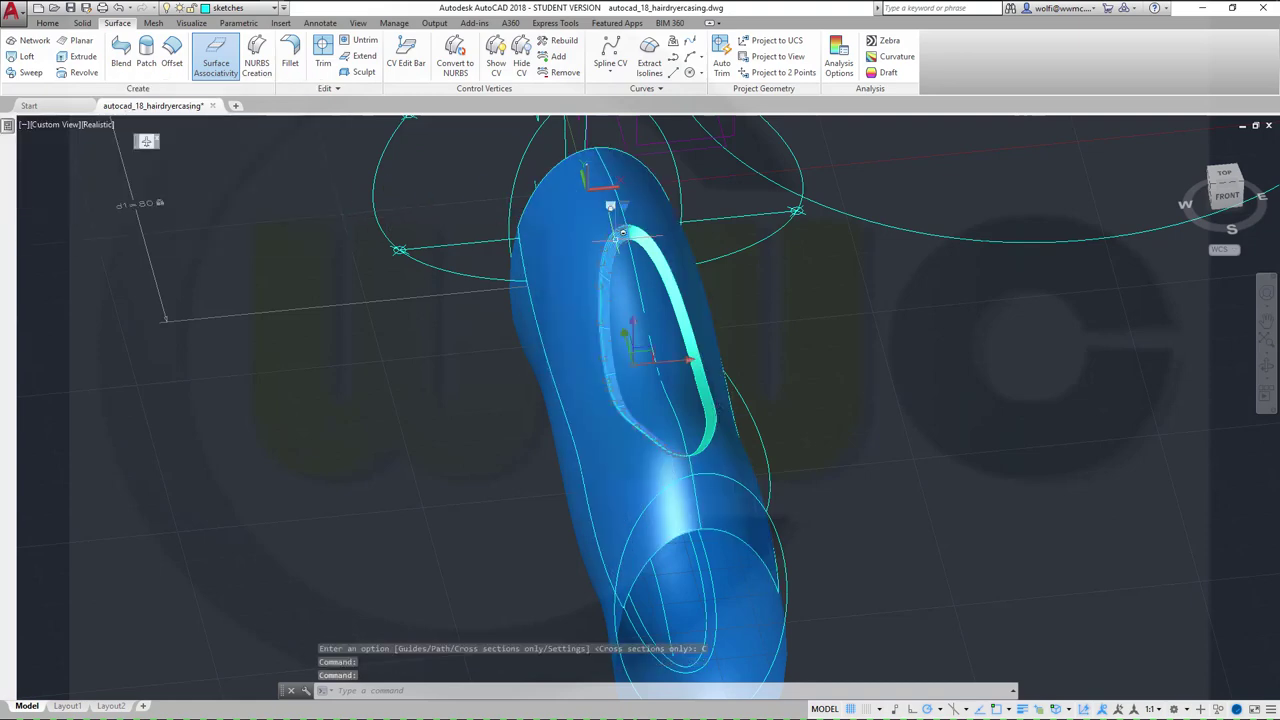
pyautogui.click(660, 231)
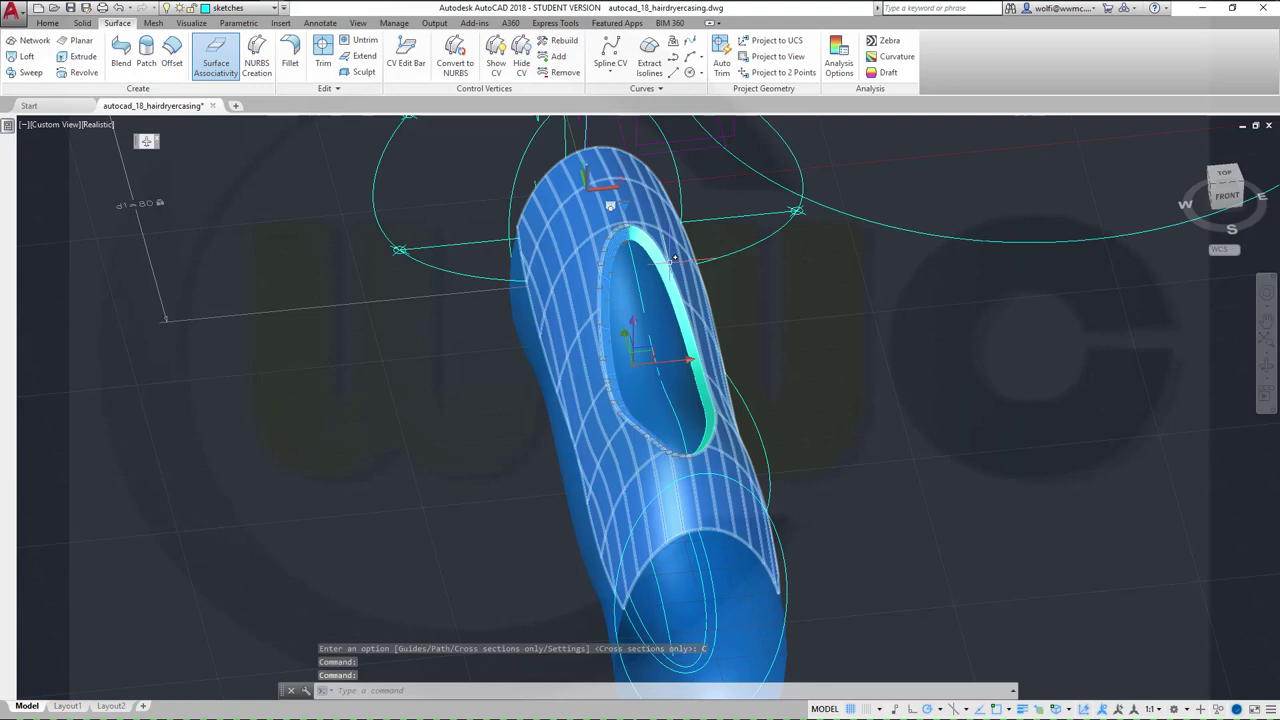
pyautogui.click(667, 270)
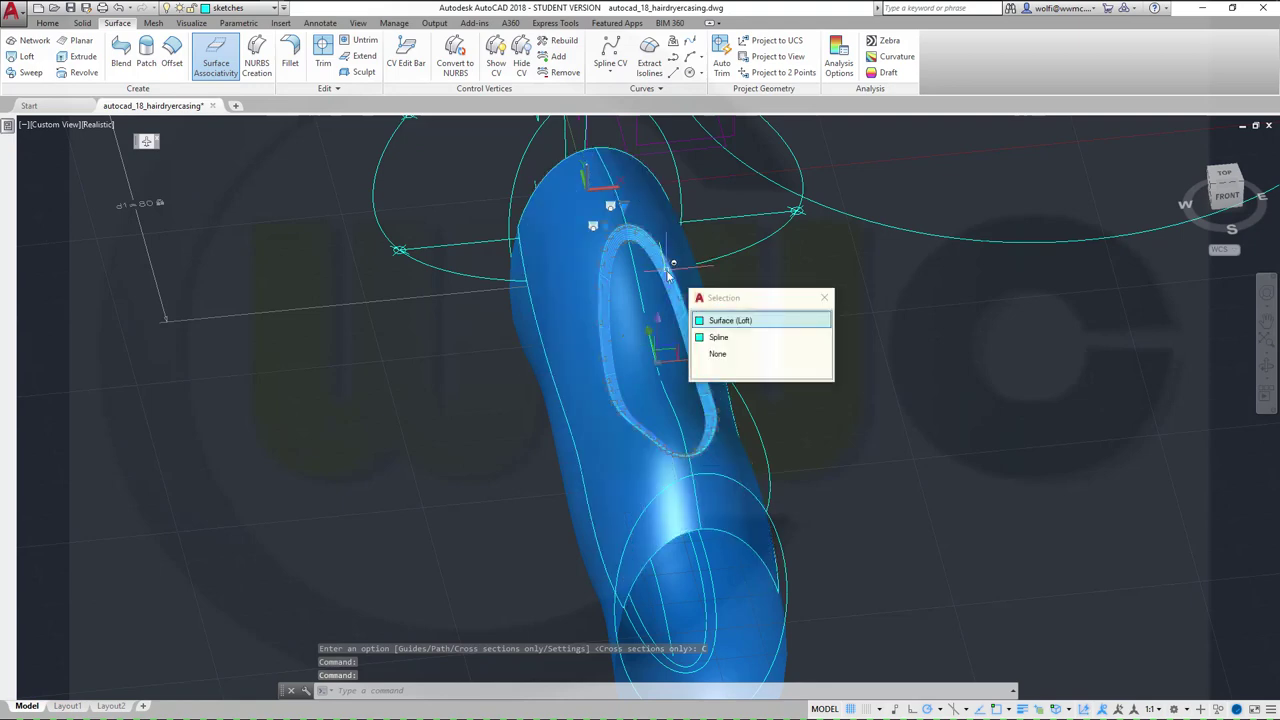
pyautogui.click(721, 321)
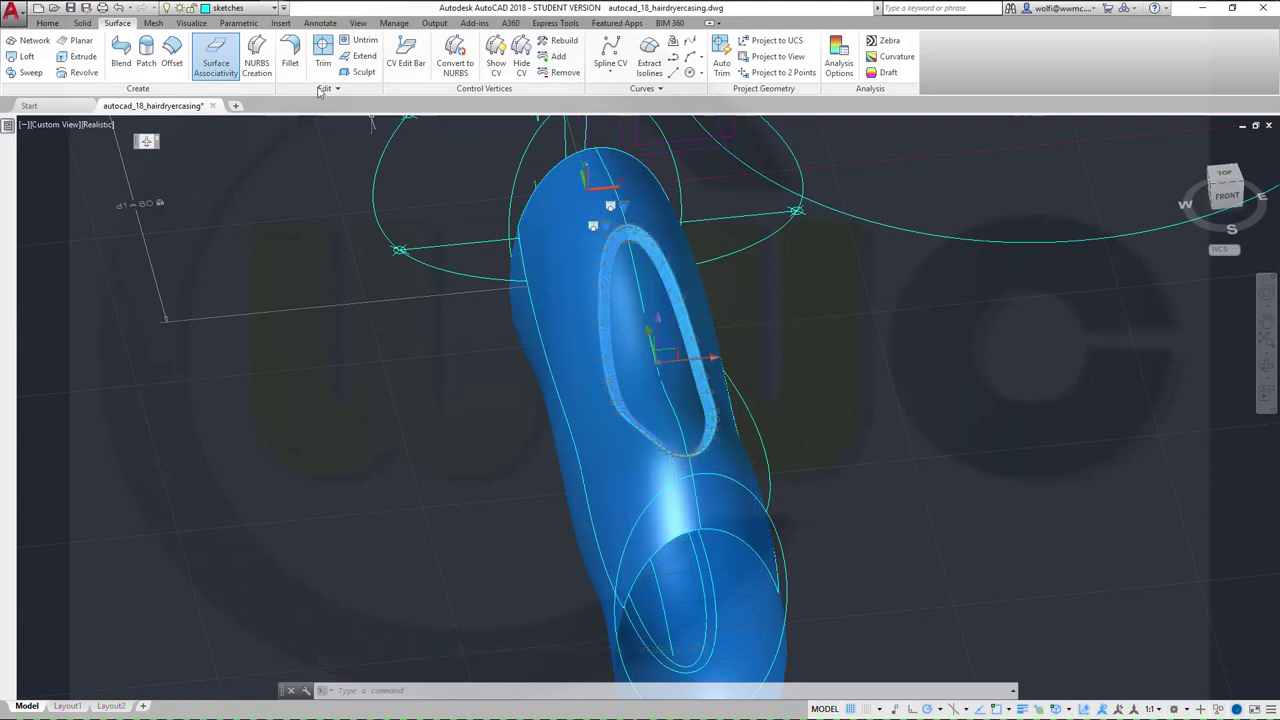
pyautogui.click(275, 8)
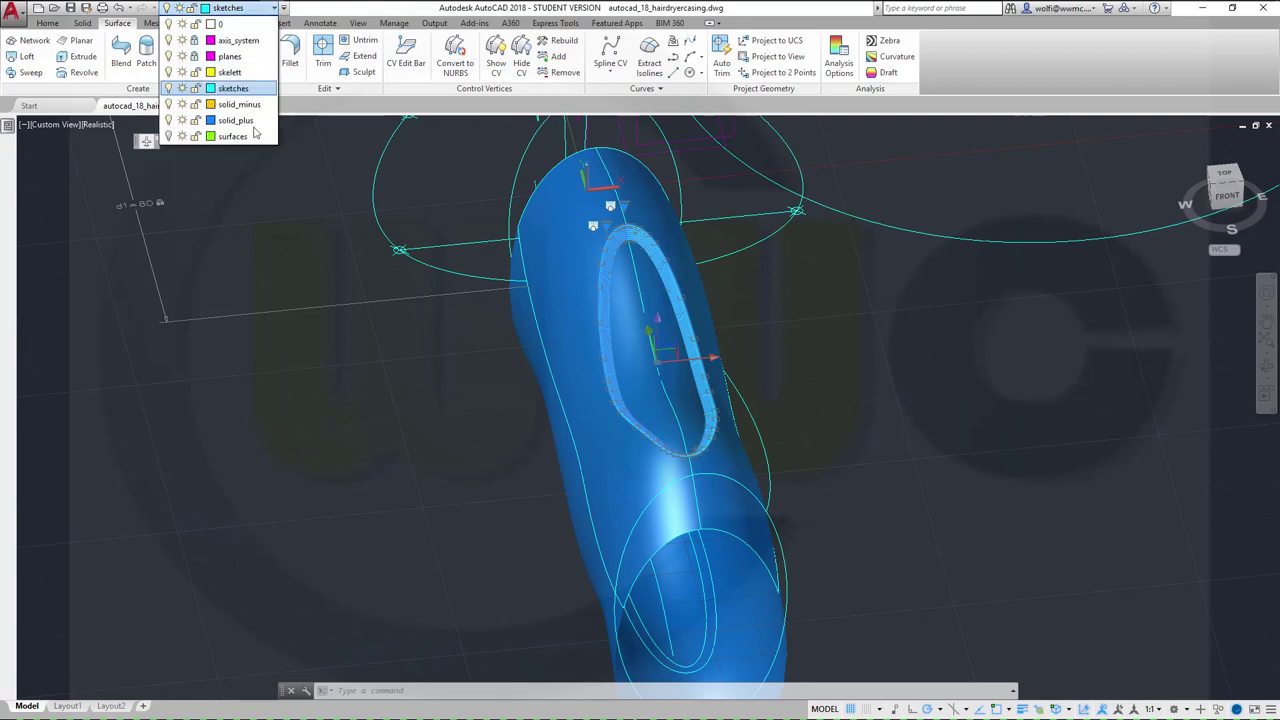
pyautogui.click(236, 120)
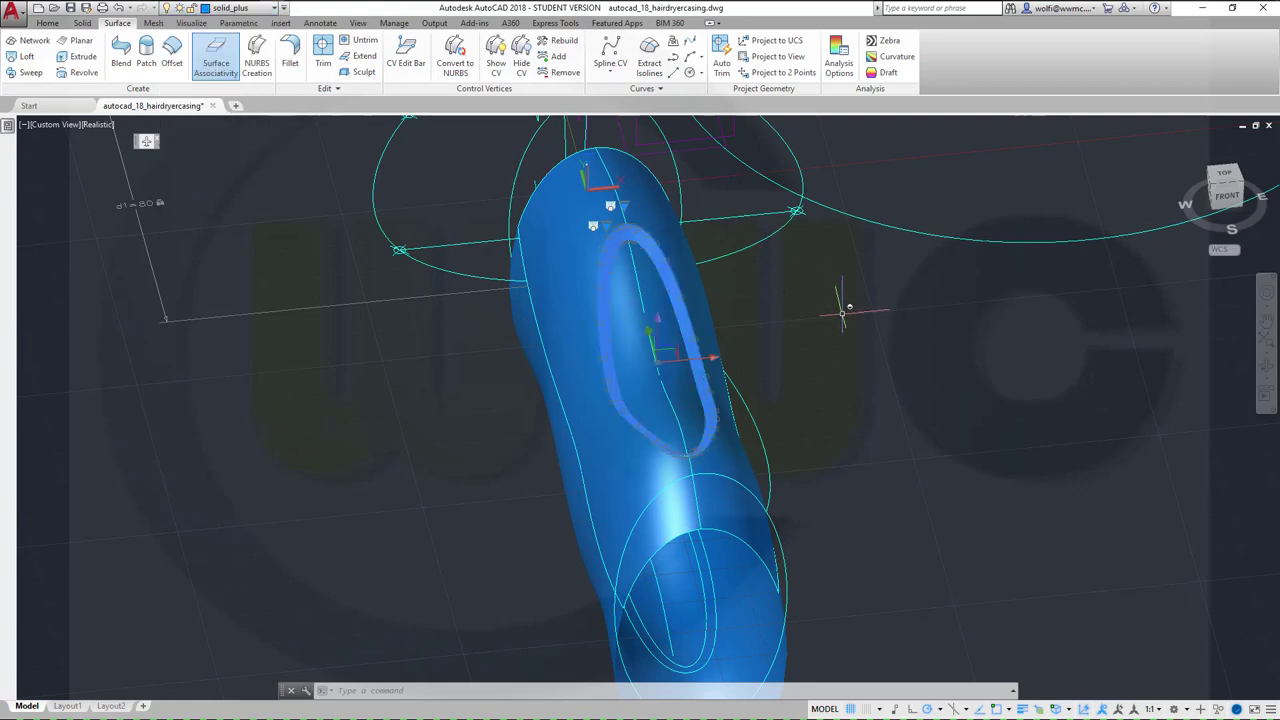
pyautogui.press('Escape')
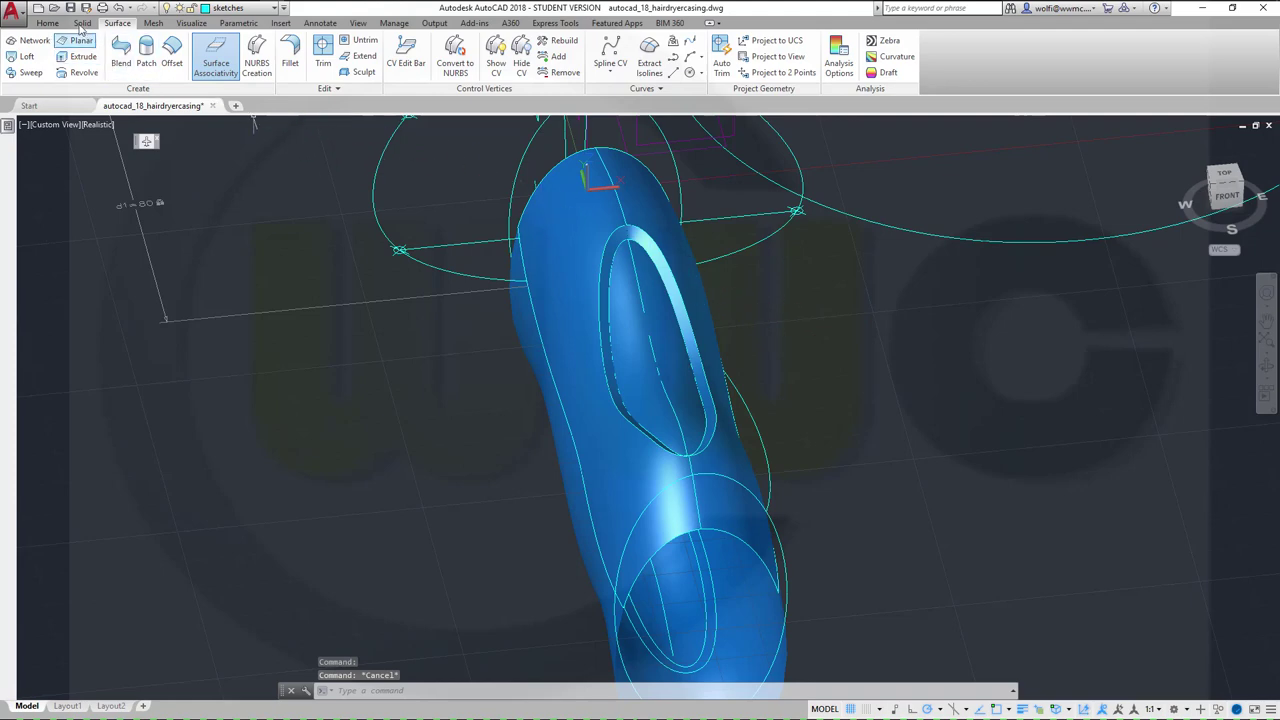
# Step: Union the upper and lower outer surfaces, both lofted gap surfaces and the elliptical inner surface, continuing despite the loss of associativity
pyautogui.click(82, 23)
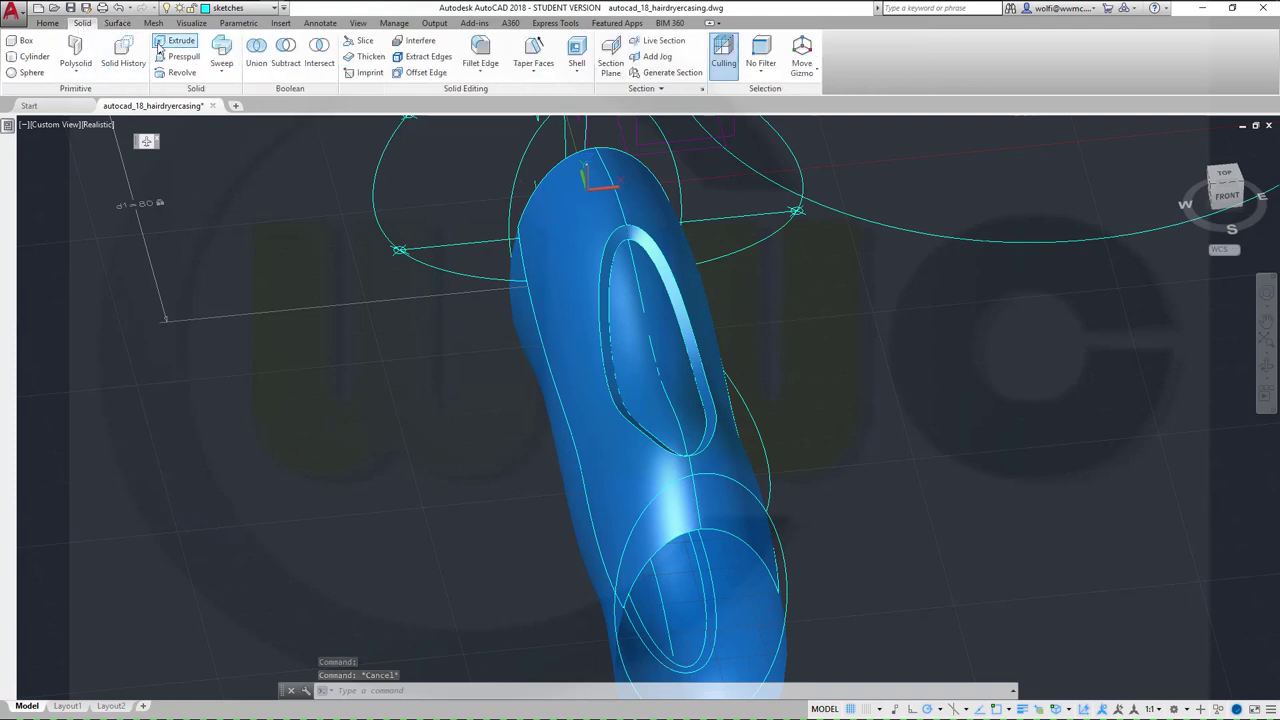
pyautogui.click(256, 52)
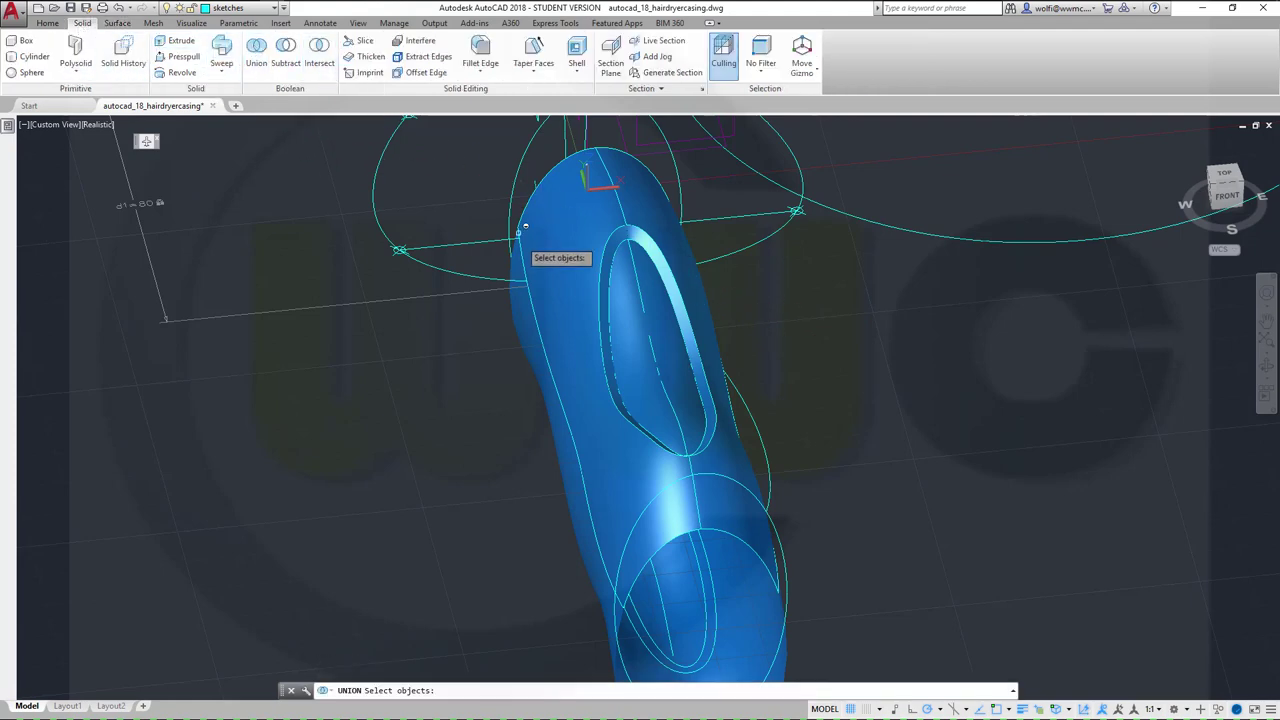
pyautogui.click(577, 249)
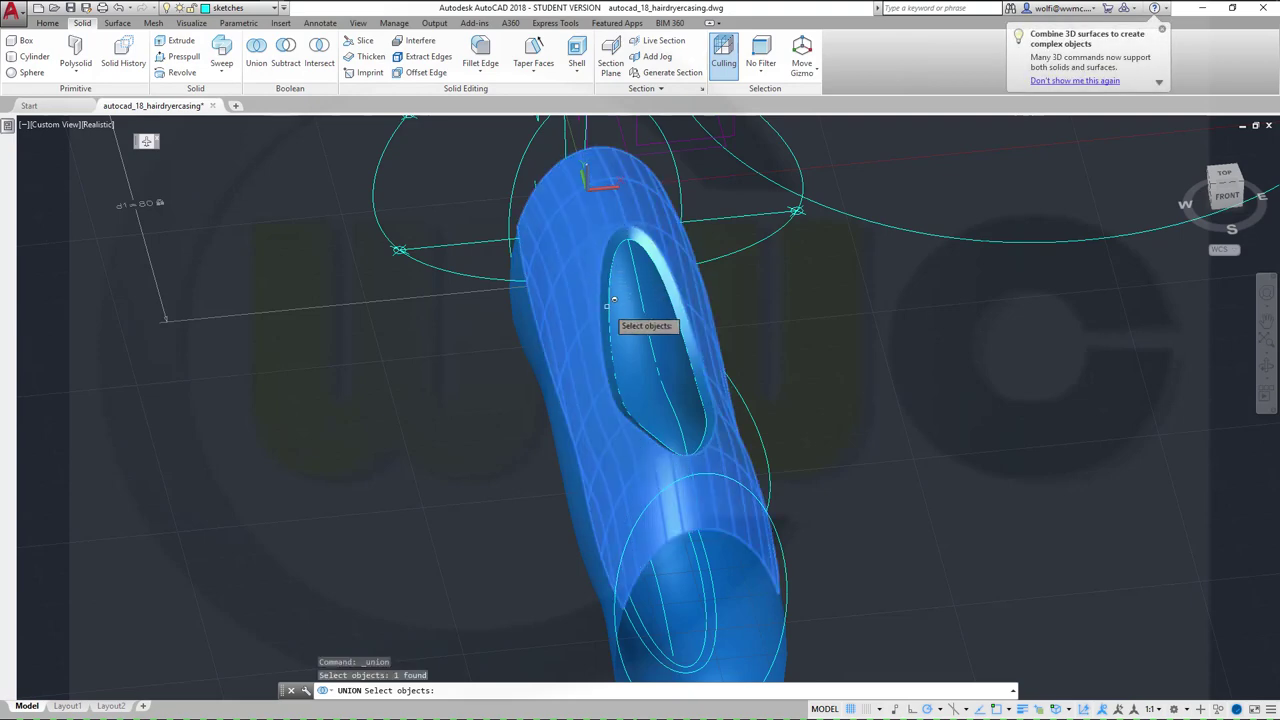
pyautogui.click(616, 250)
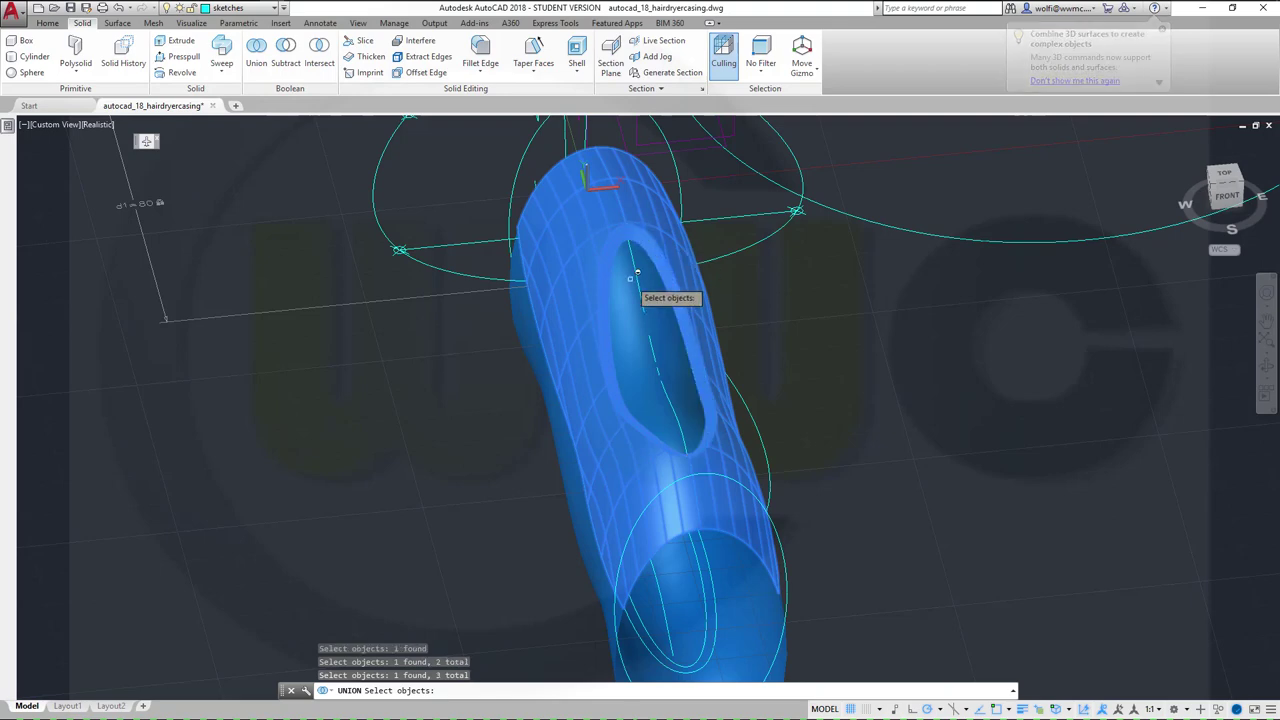
pyautogui.click(636, 268)
pyautogui.click(636, 268)
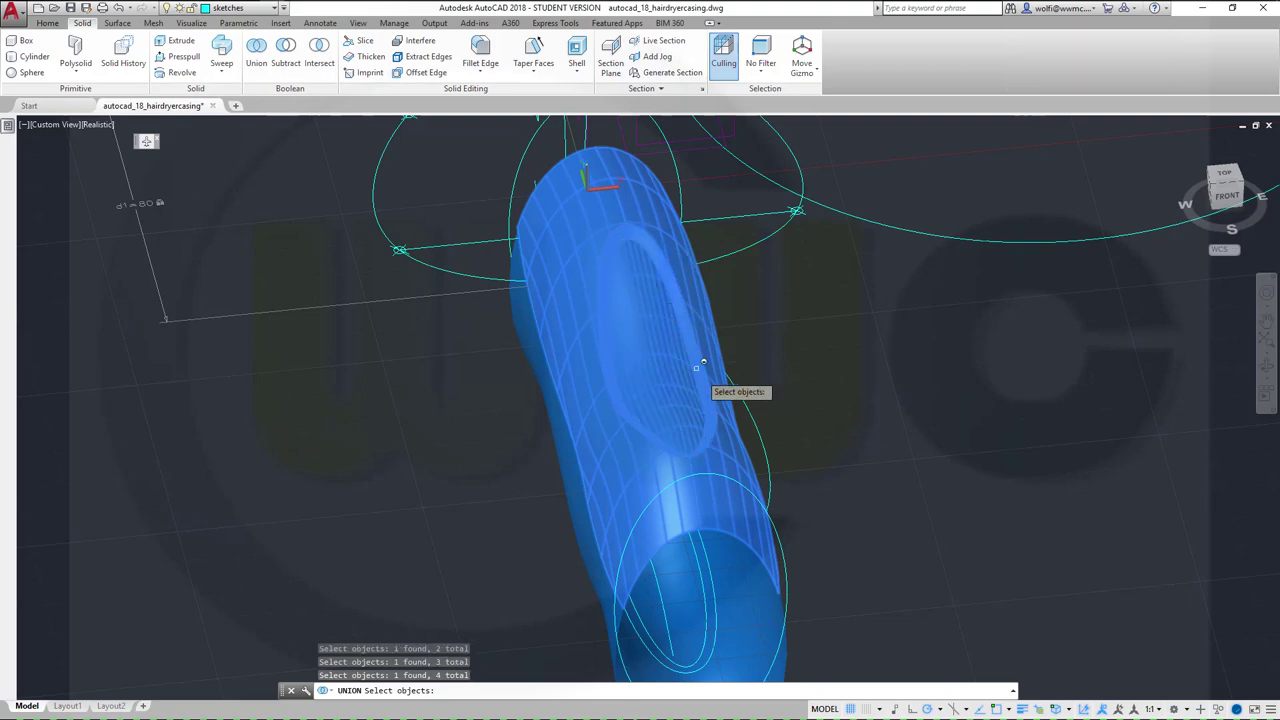
pyautogui.click(596, 537)
pyautogui.press('Return')
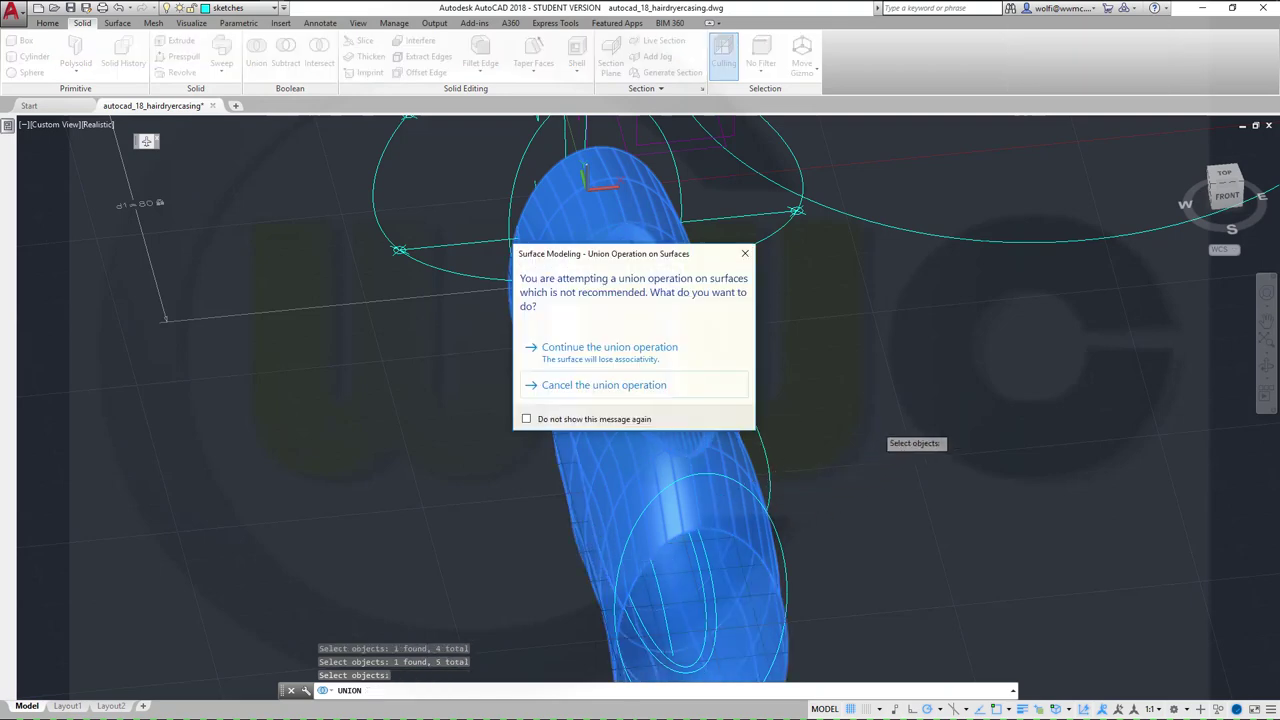
pyautogui.click(668, 362)
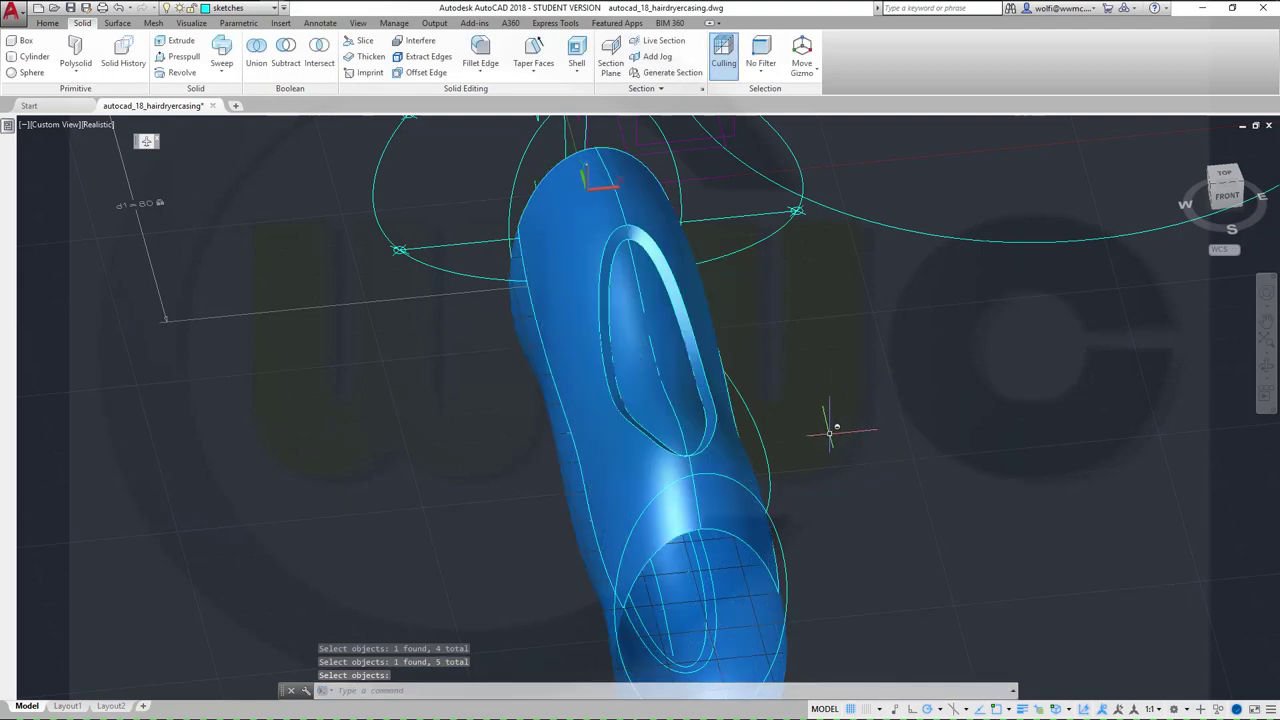
# Step: Make solid_plus the current layer and turn off the sketches layer
pyautogui.keyDown('shift'); pyautogui.moveTo(815, 415); pyautogui.dragTo(862, 238, button='middle'); pyautogui.keyUp('shift')
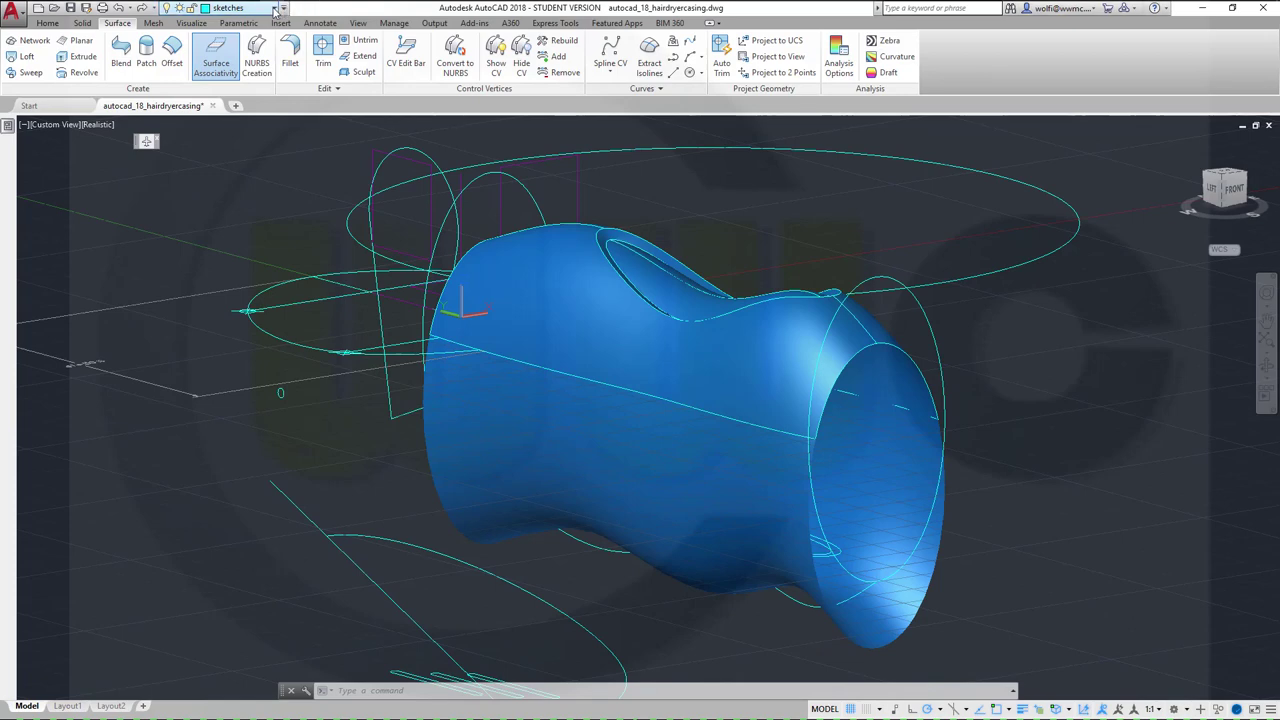
pyautogui.click(276, 9)
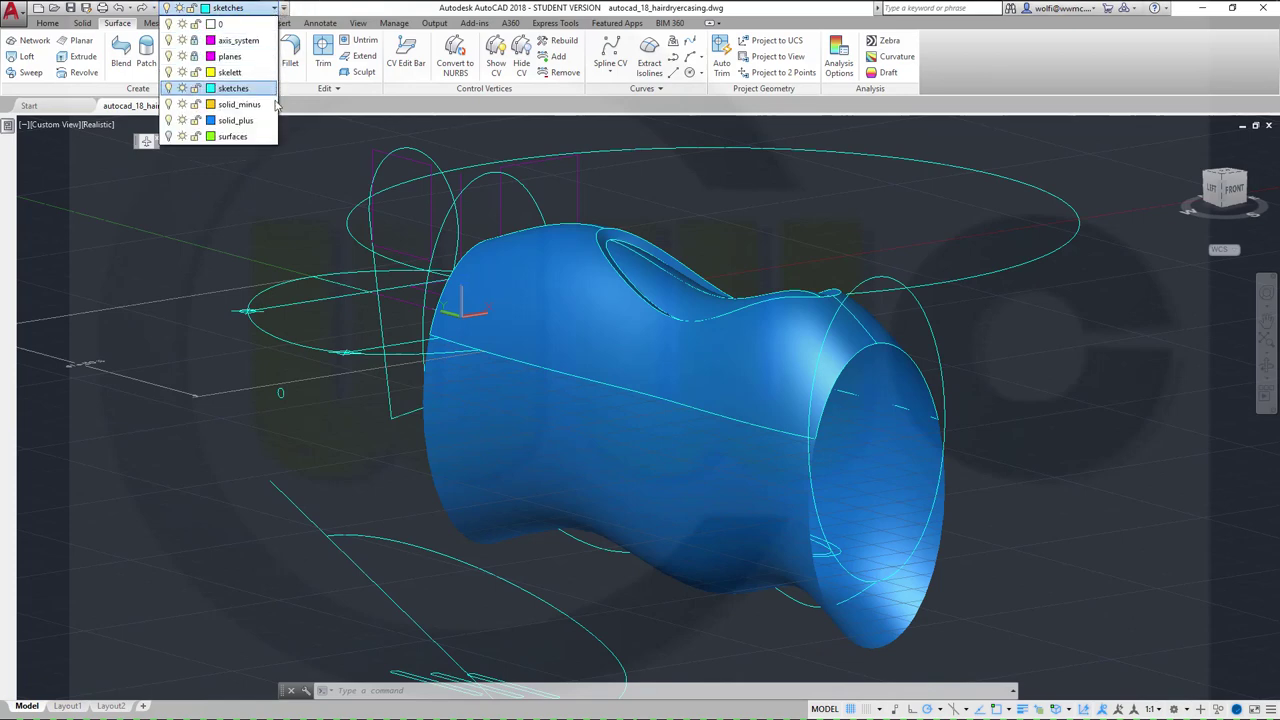
pyautogui.click(240, 120)
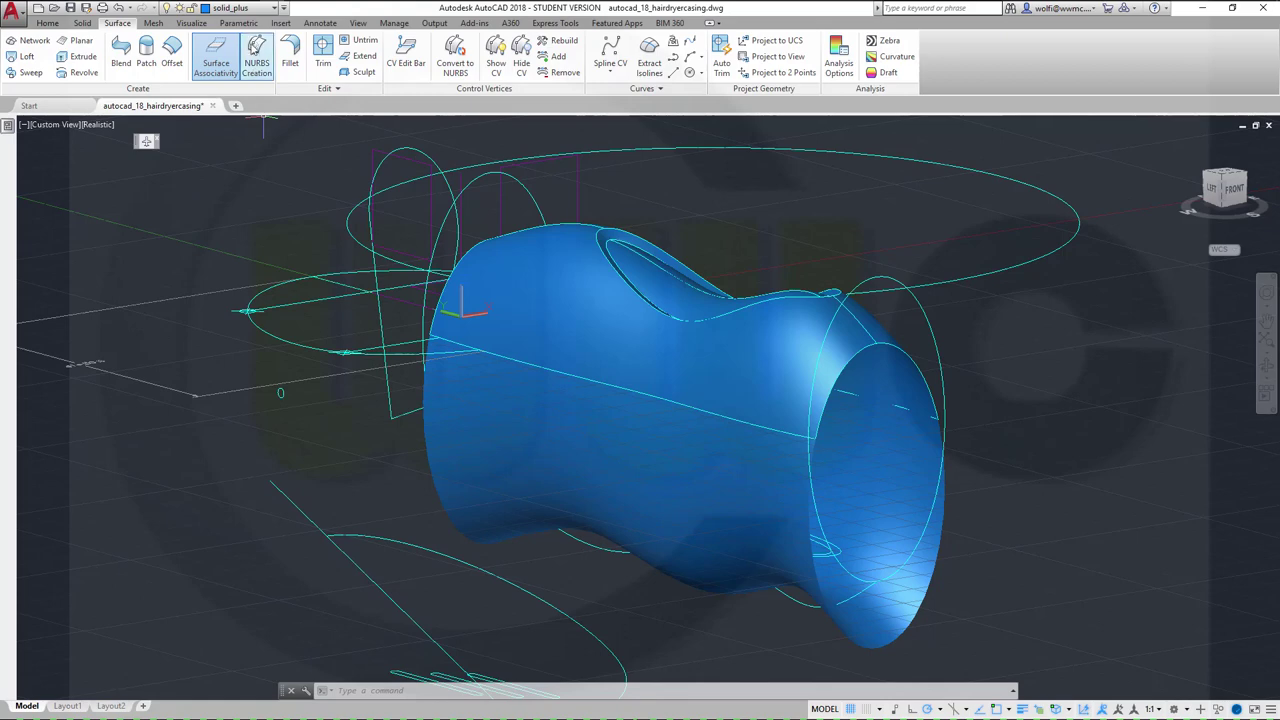
pyautogui.click(276, 9)
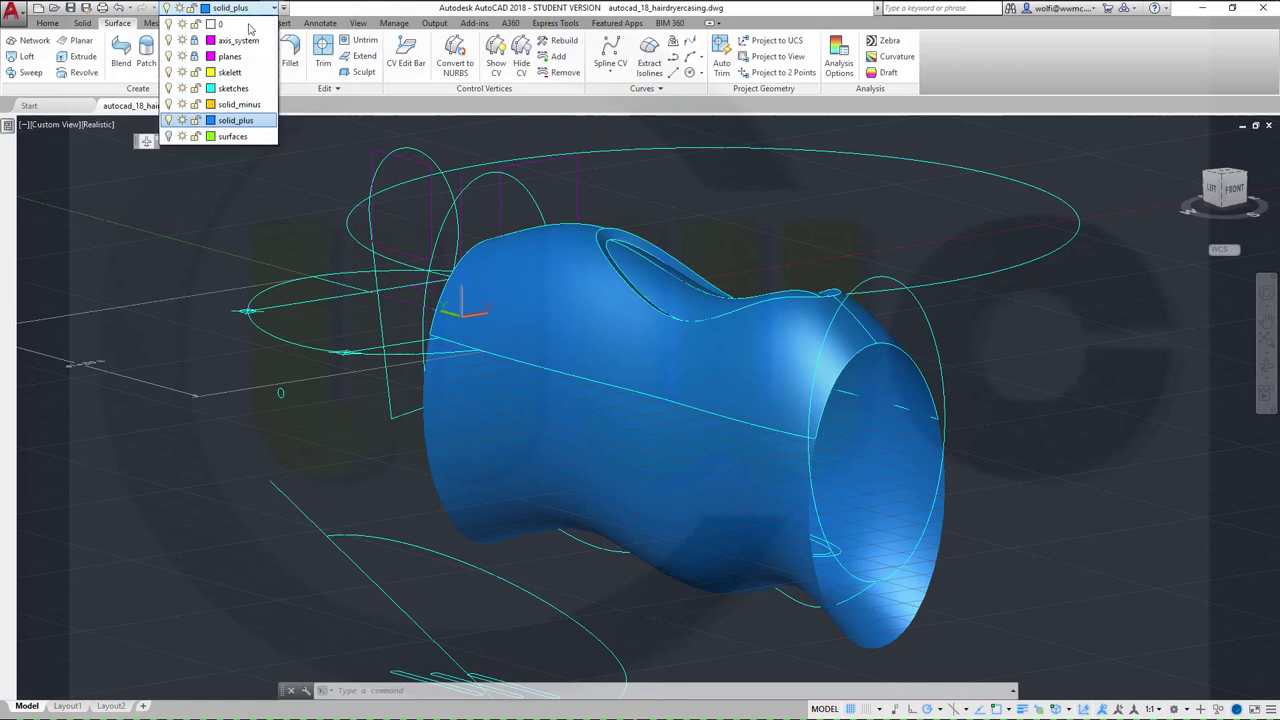
pyautogui.click(168, 88)
pyautogui.click(899, 318)
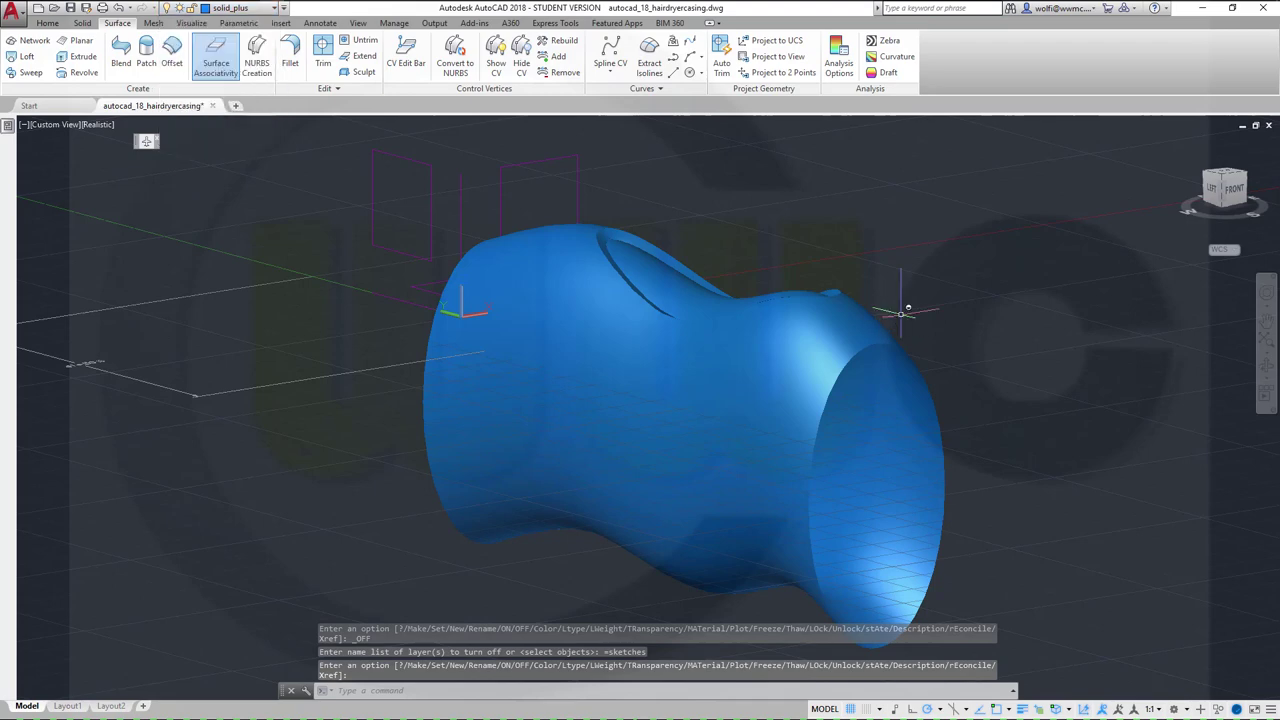
pyautogui.keyDown('shift'); pyautogui.moveTo(922, 360); pyautogui.dragTo(996, 432, button='middle'); pyautogui.keyUp('shift')
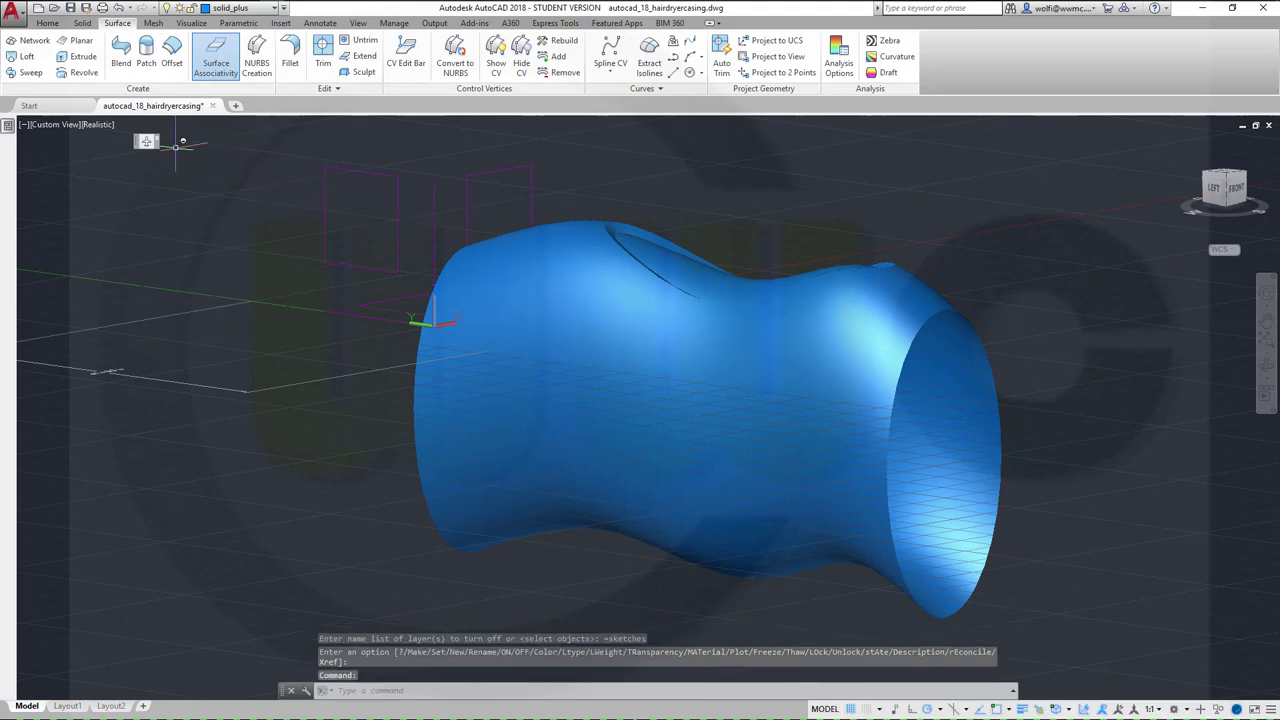
pyautogui.click(82, 44)
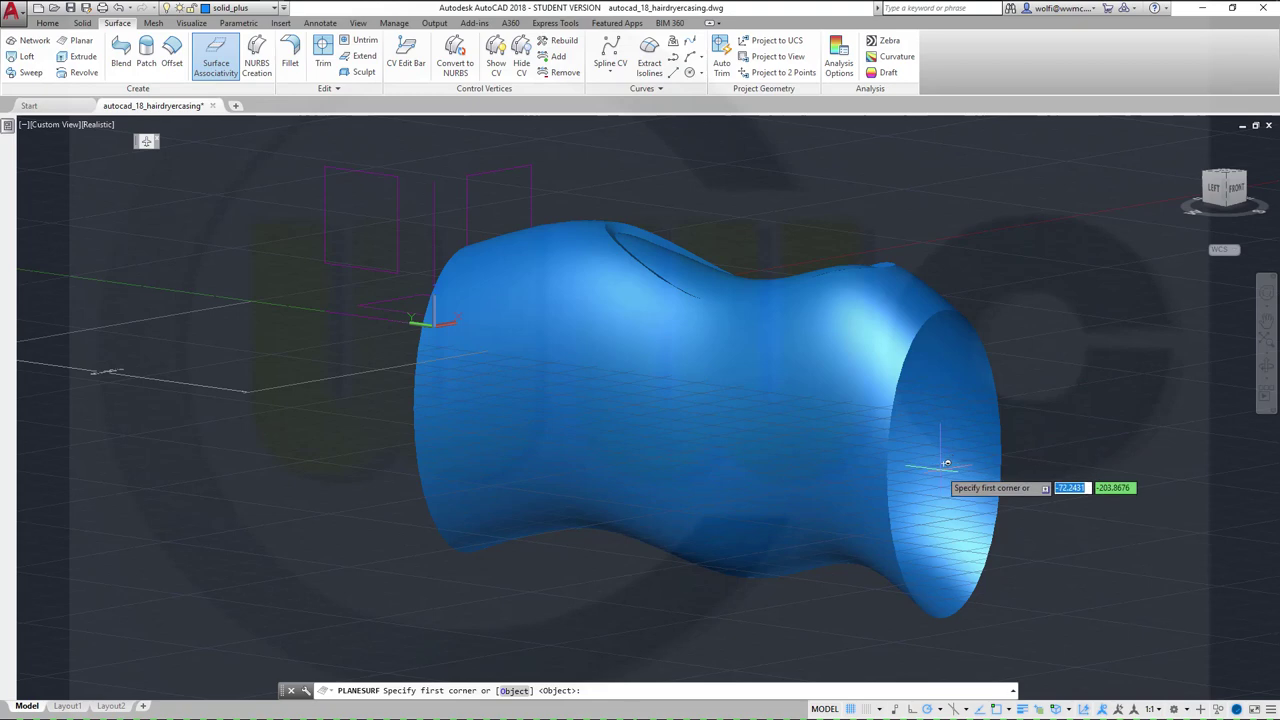
pyautogui.press('Escape')
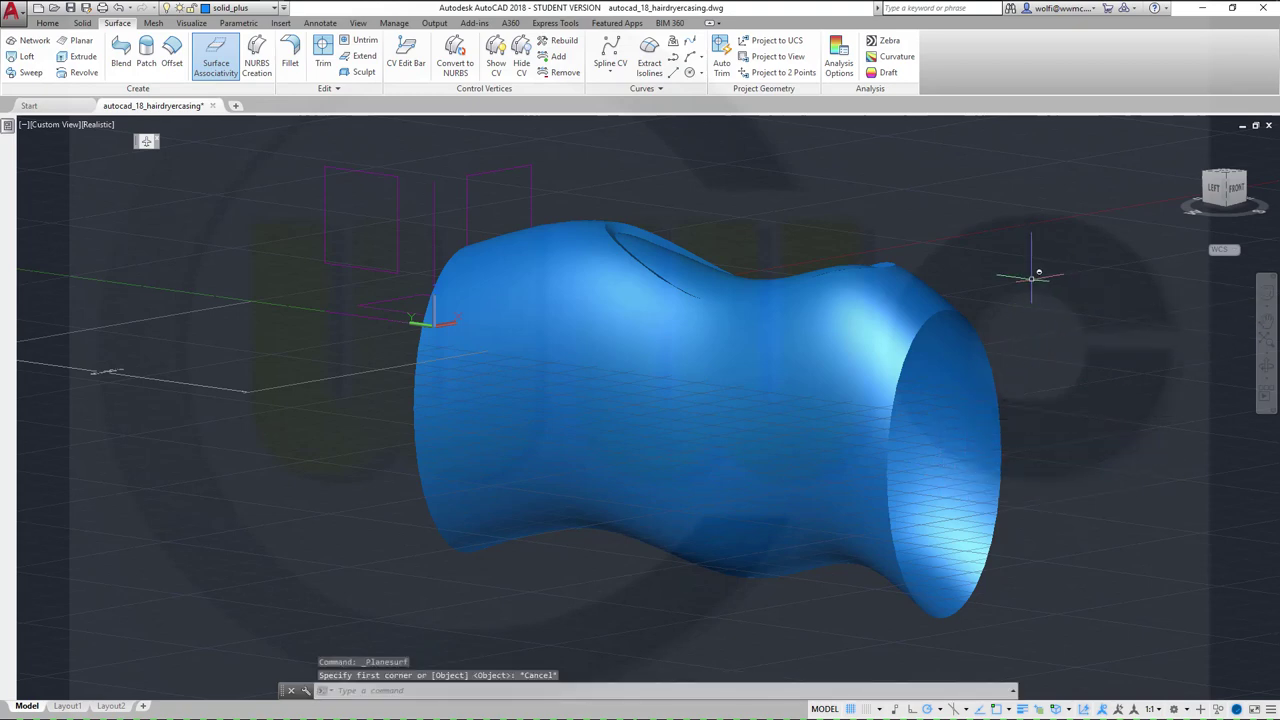
# Step: Close the open outer end of the wavy handle with a patch surface on its edge, keeping the default settings
pyautogui.keyDown('shift'); pyautogui.moveTo(1100, 365); pyautogui.dragTo(994, 366, button='middle'); pyautogui.keyUp('shift')
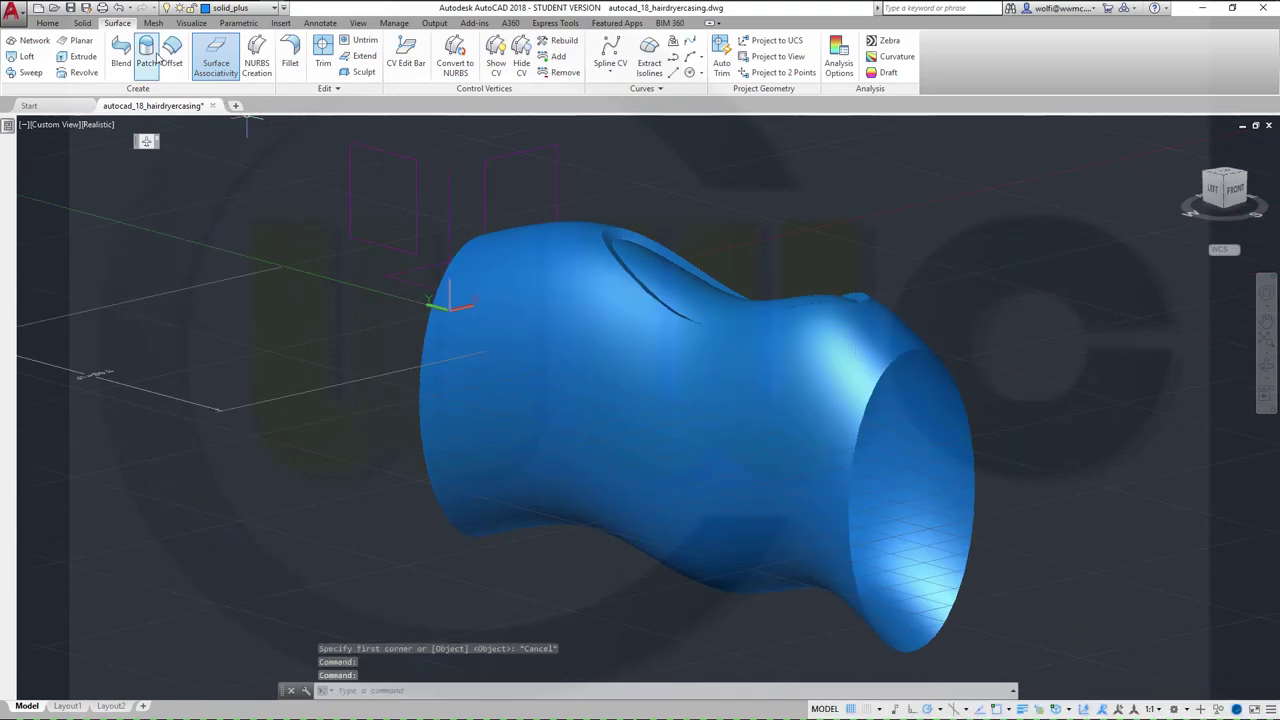
pyautogui.click(147, 55)
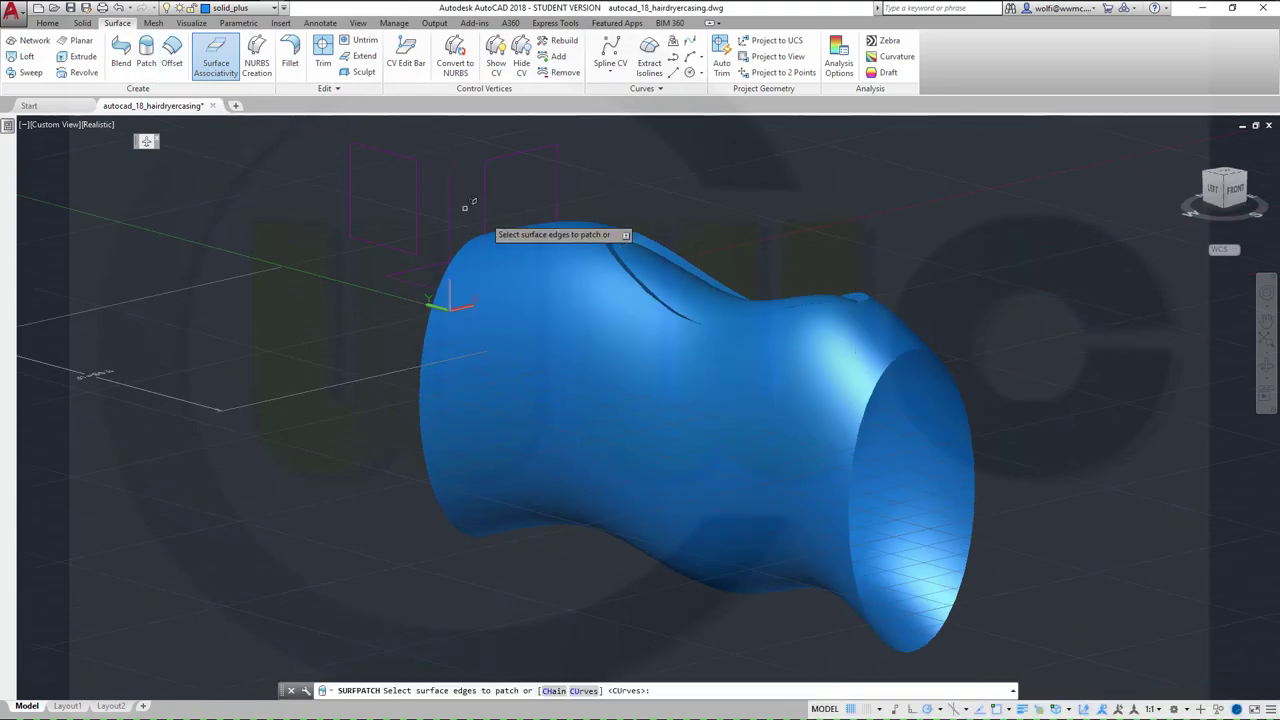
pyautogui.click(879, 381)
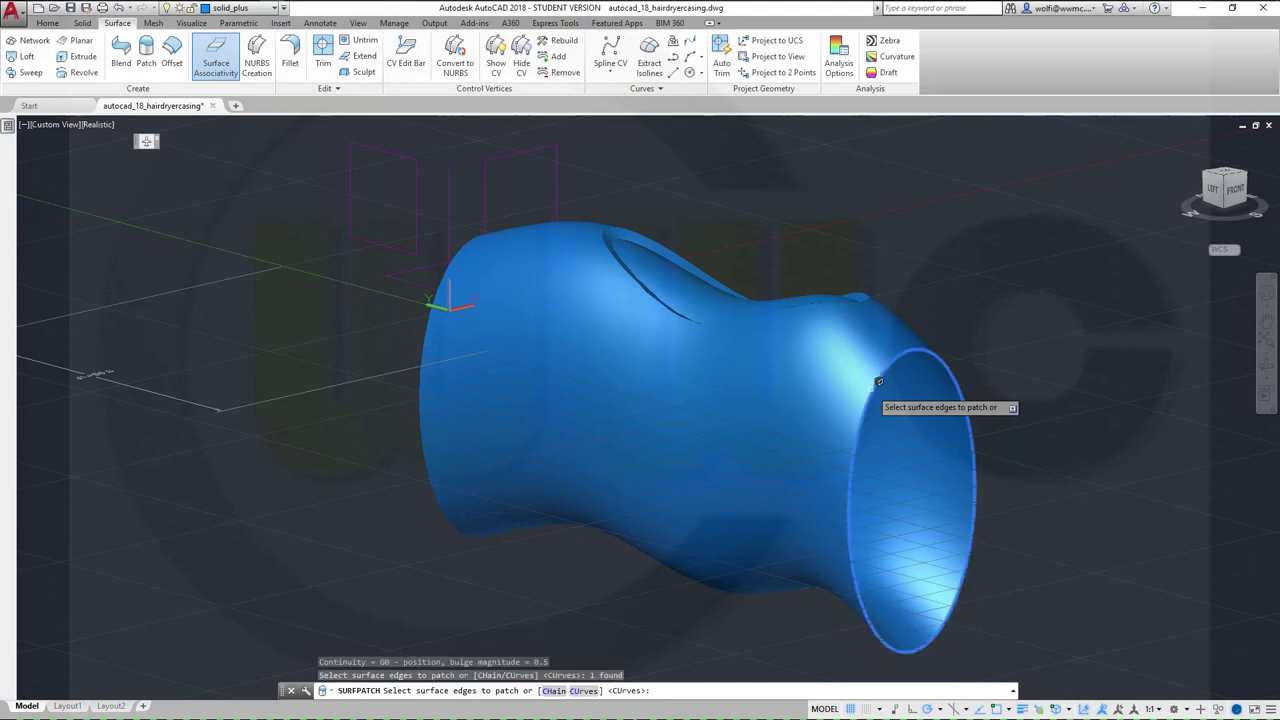
pyautogui.rightClick(1019, 370)
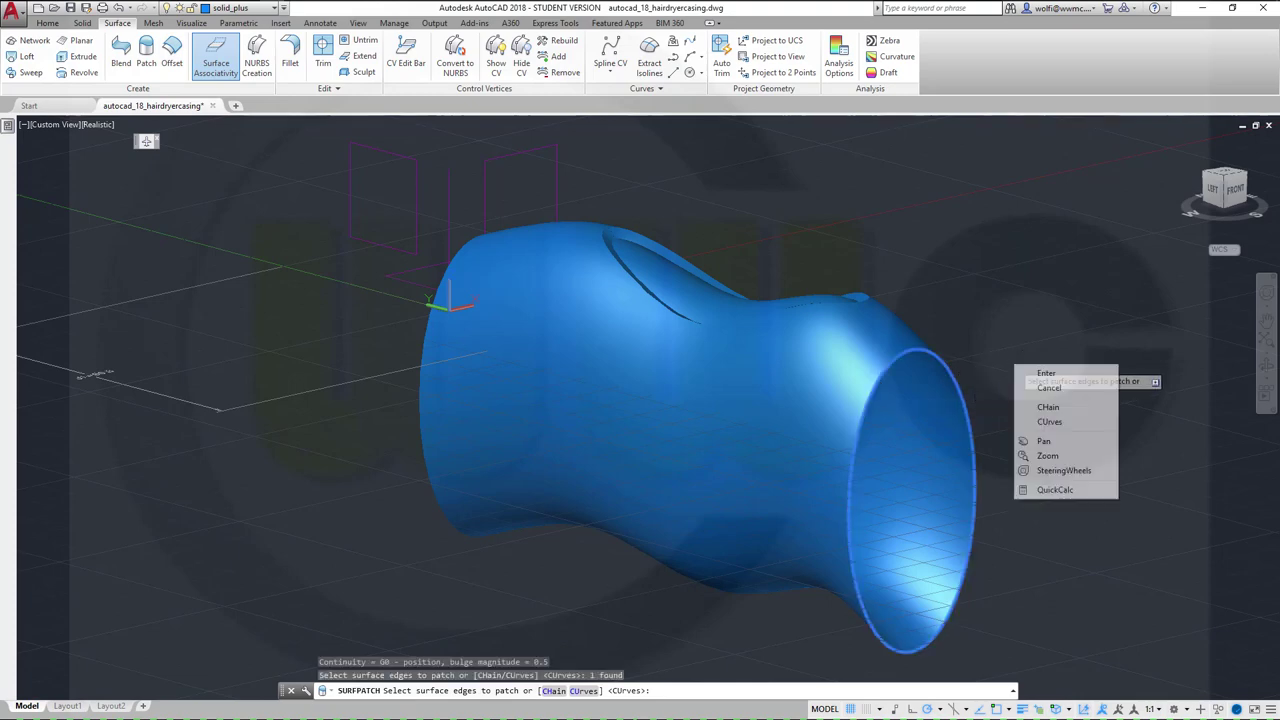
pyautogui.click(1040, 372)
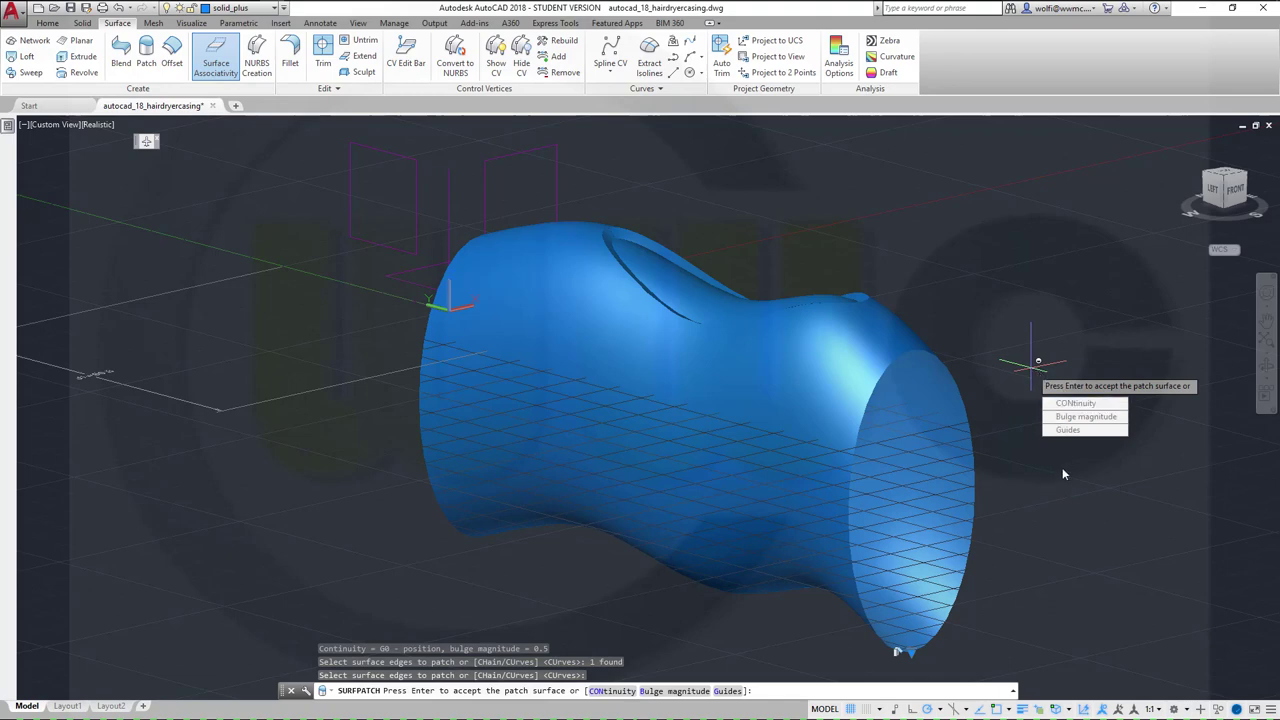
pyautogui.press('Return')
# Step: Union the wavy handle surface with the patch surface that closes its outer end
pyautogui.keyDown('shift'); pyautogui.moveTo(937, 386); pyautogui.dragTo(802, 348, button='middle'); pyautogui.keyUp('shift')
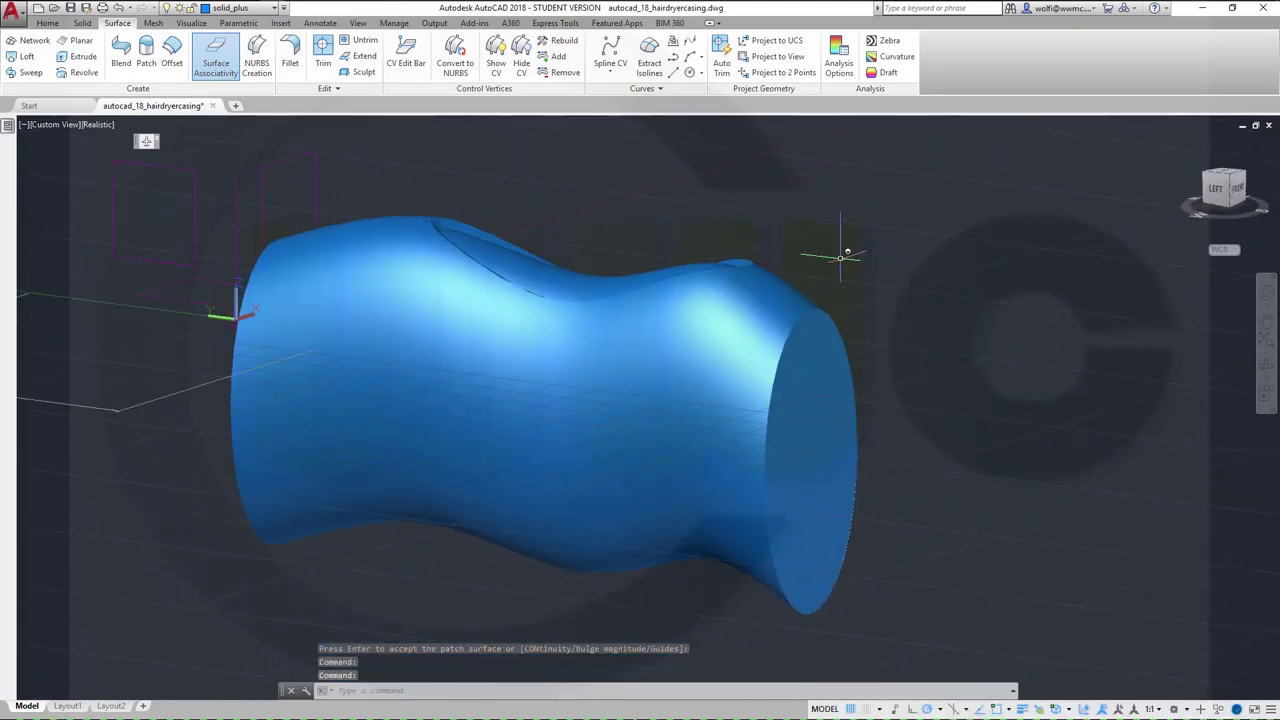
pyautogui.click(83, 24)
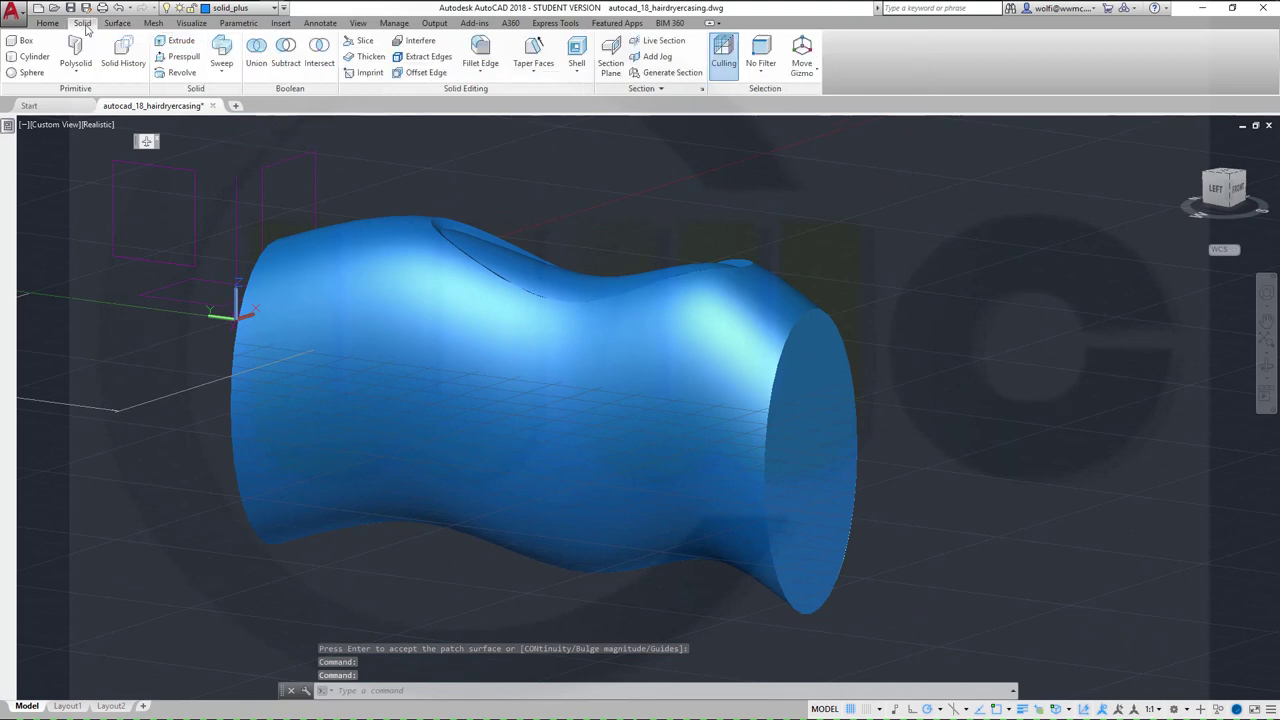
pyautogui.click(256, 52)
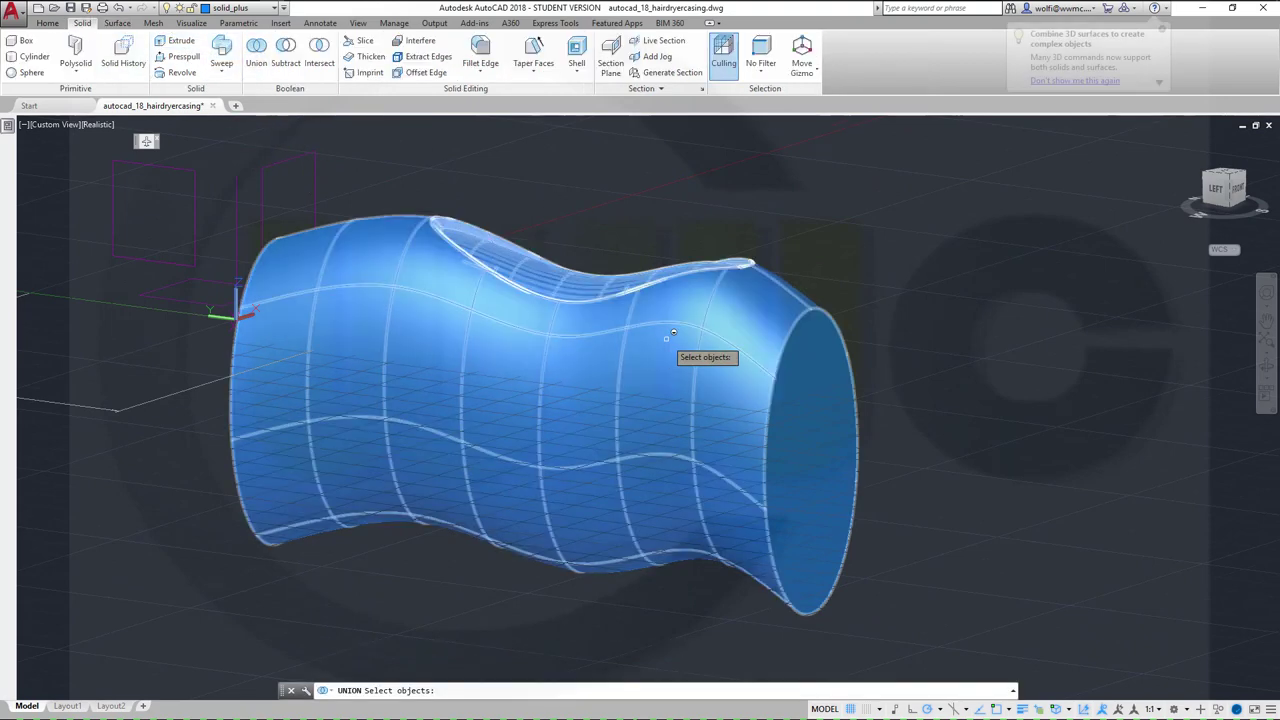
pyautogui.click(805, 373)
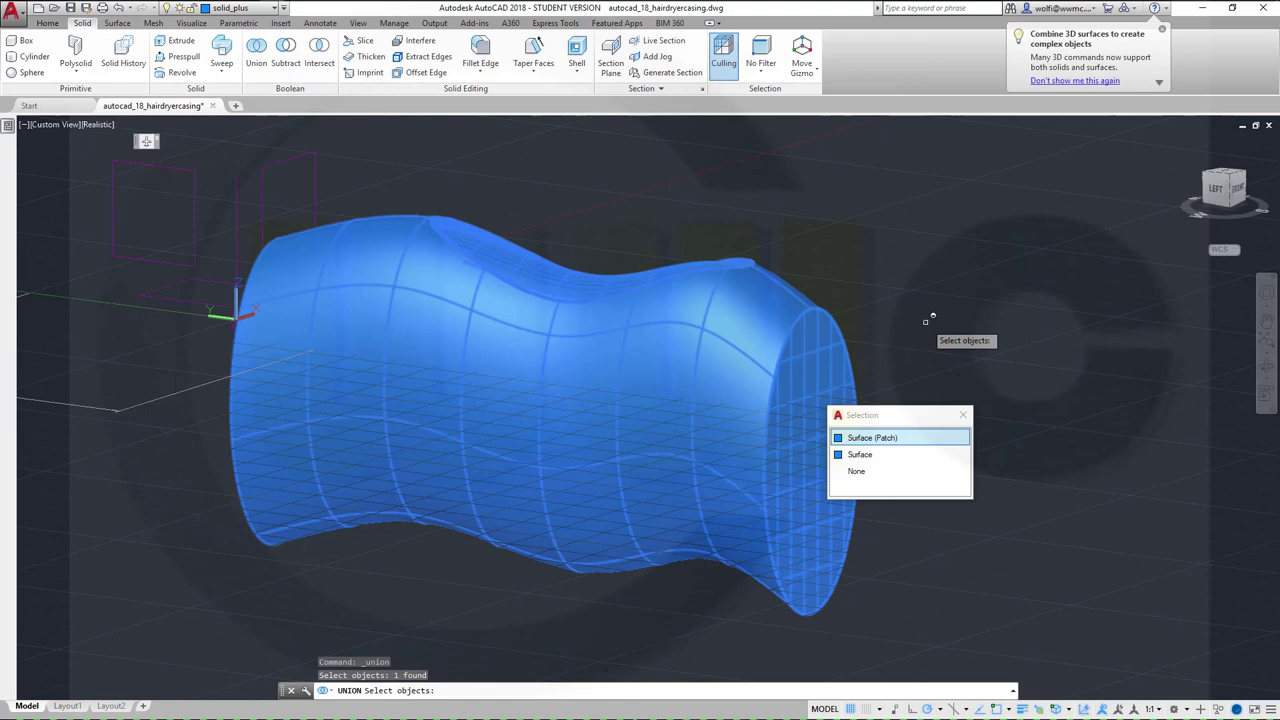
pyautogui.press('Return')
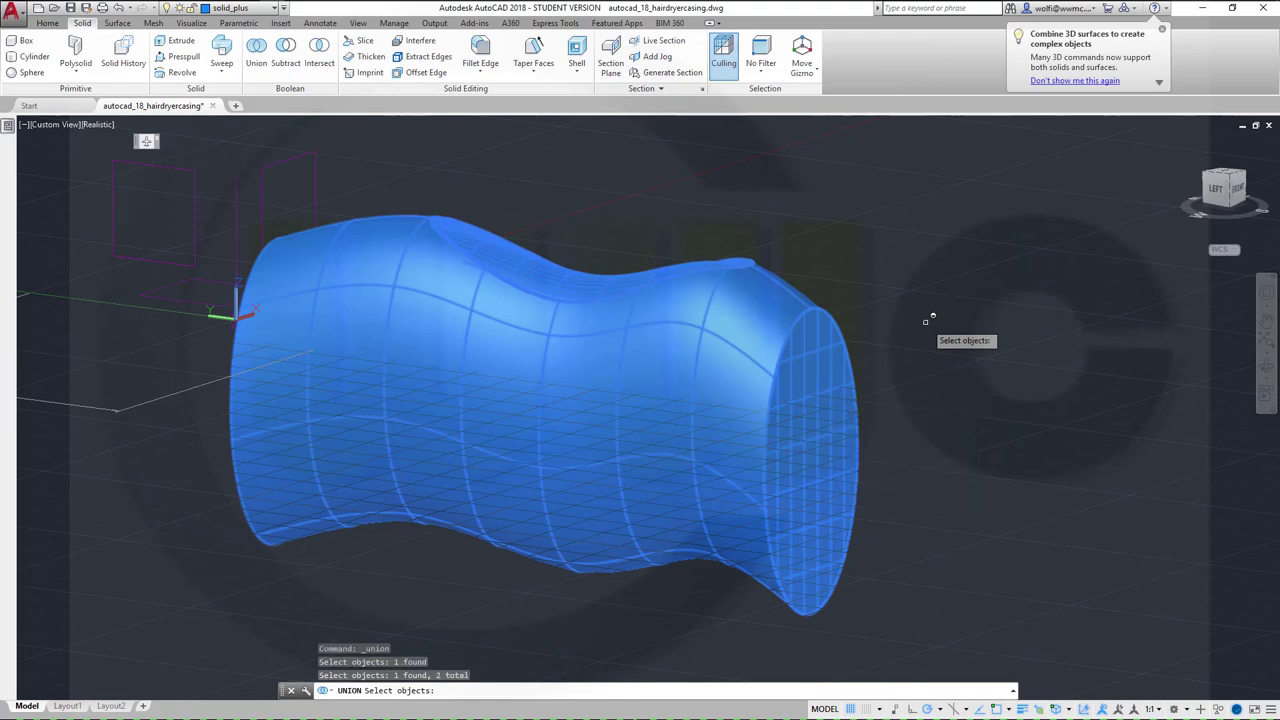
pyautogui.press('Return')
pyautogui.click(604, 355)
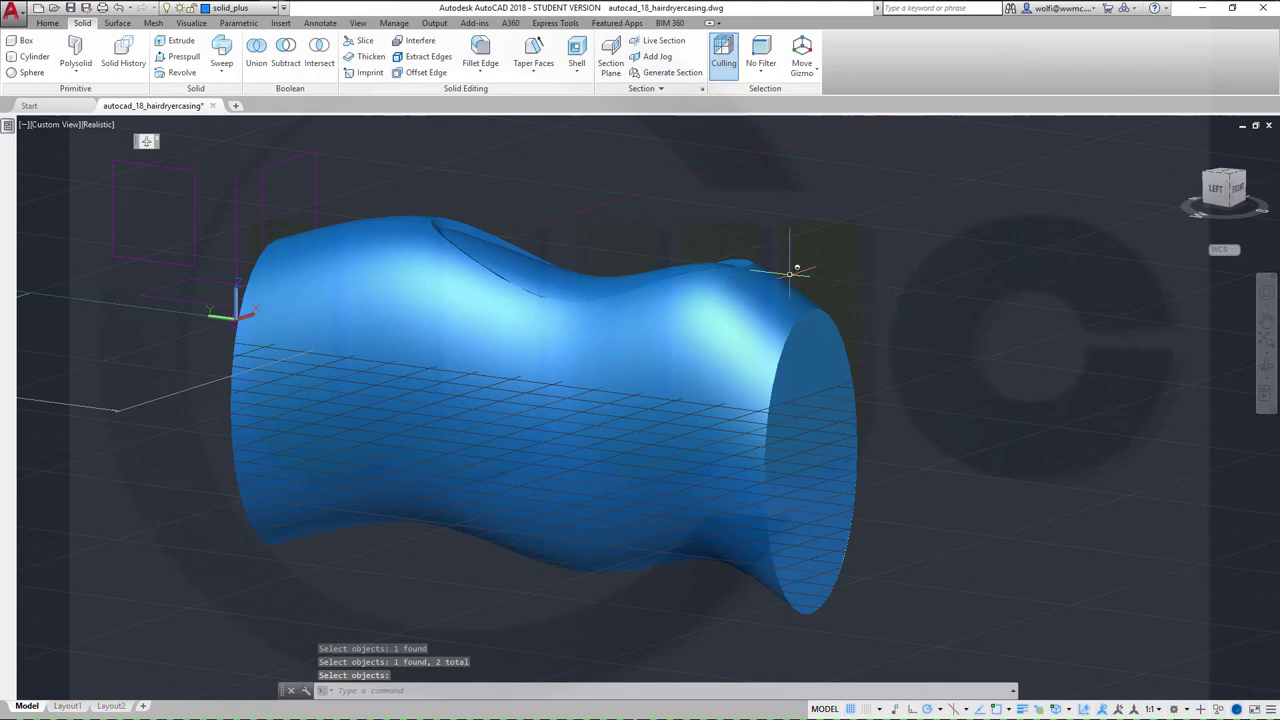
# Step: Fillet the edge between the handle's outer wall and its end patch with a radius of 5
pyautogui.click(484, 55)
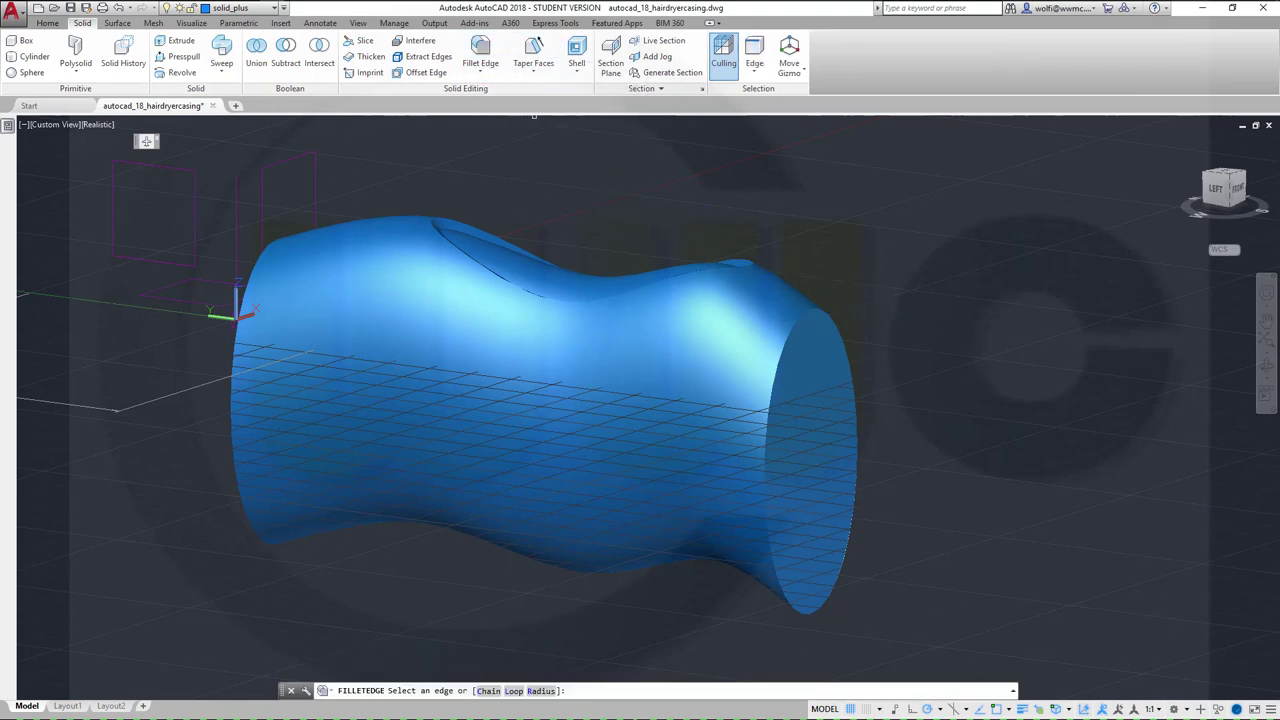
pyautogui.rightClick(757, 188)
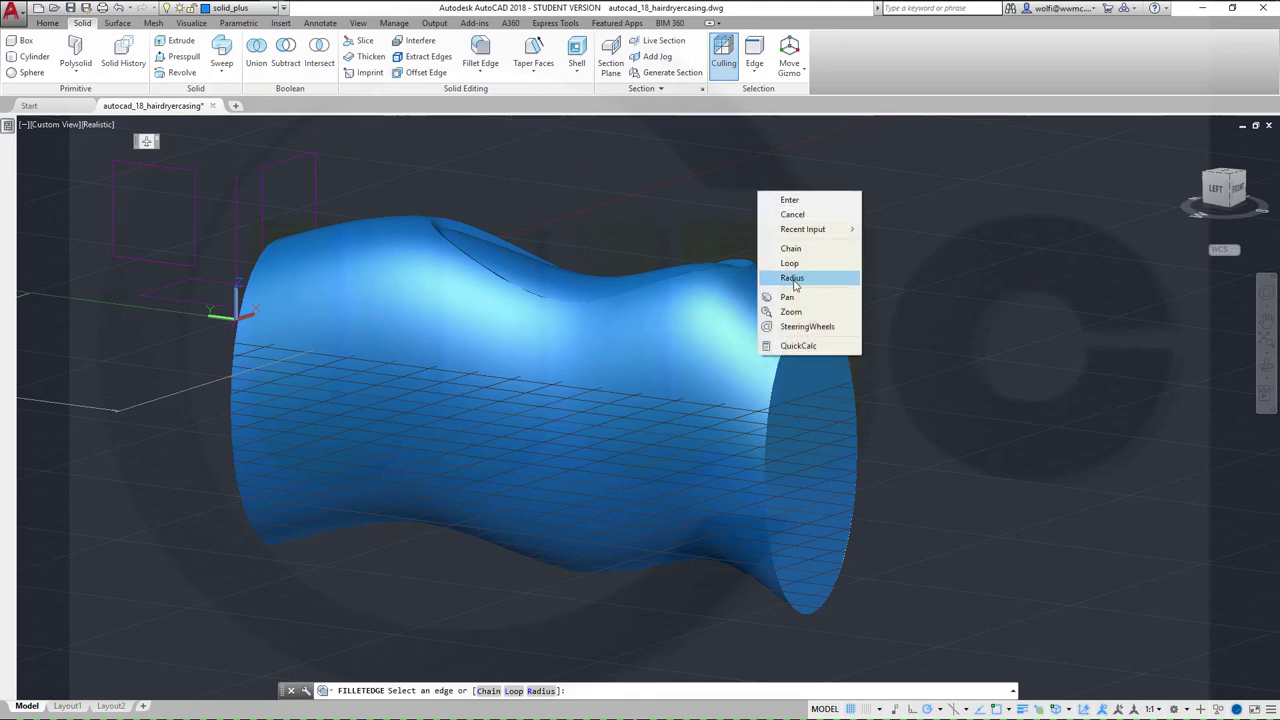
pyautogui.click(797, 283)
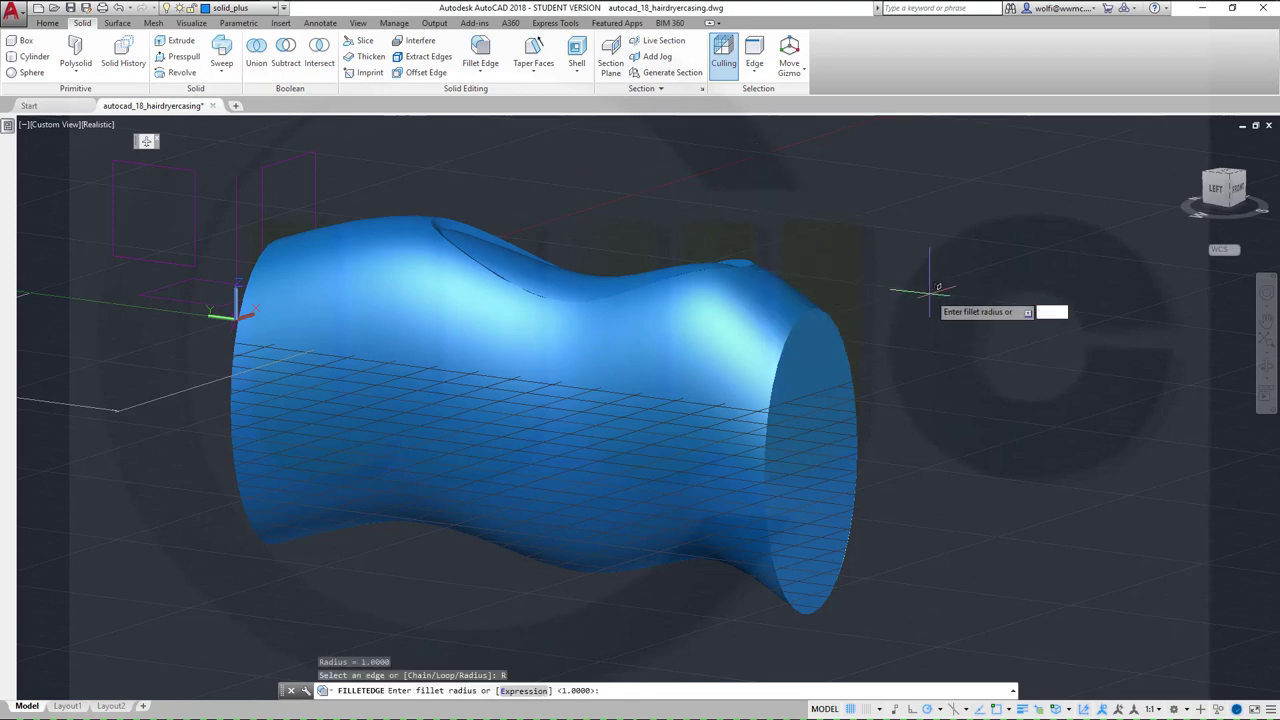
pyautogui.write('5')
pyautogui.press('Return')
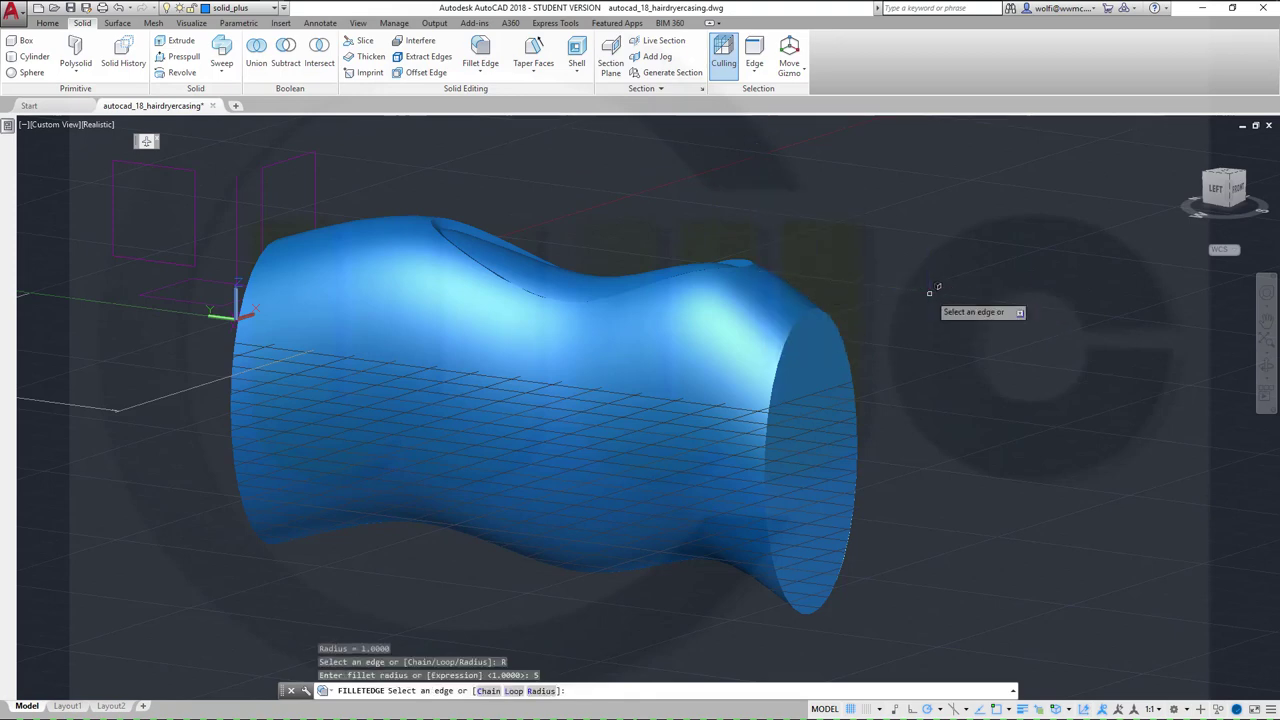
pyautogui.click(789, 348)
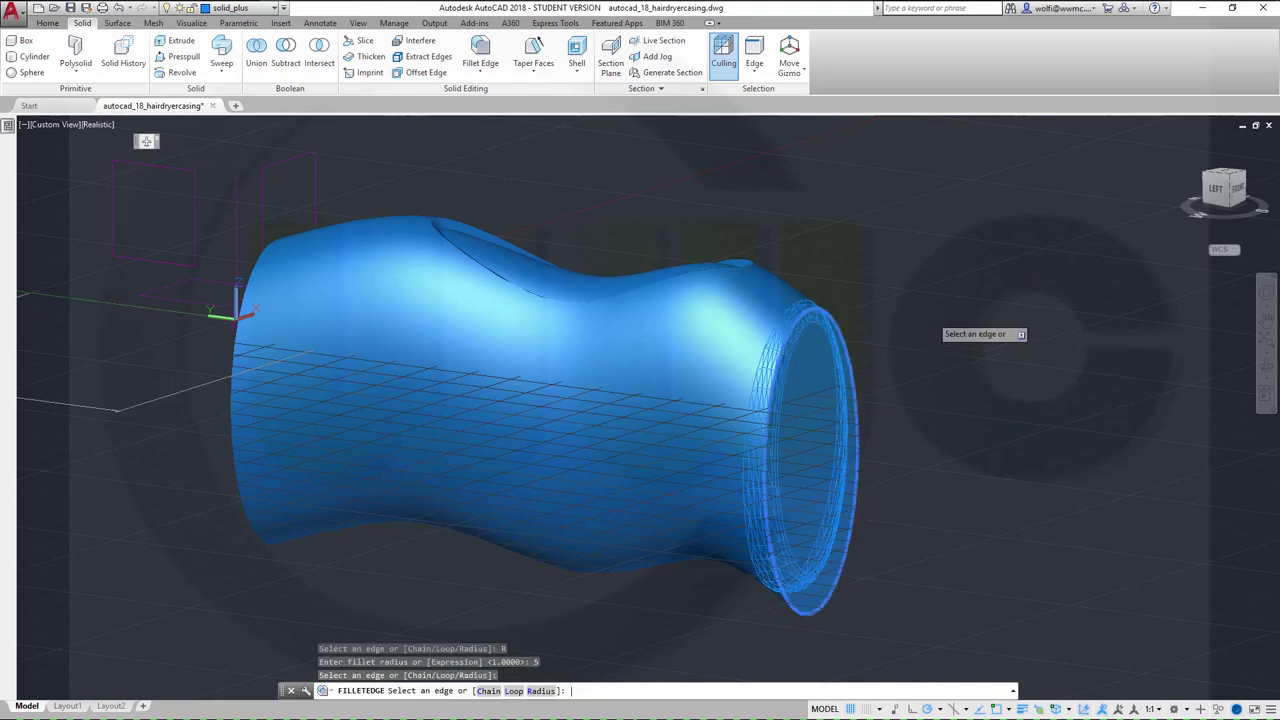
pyautogui.press('Return')
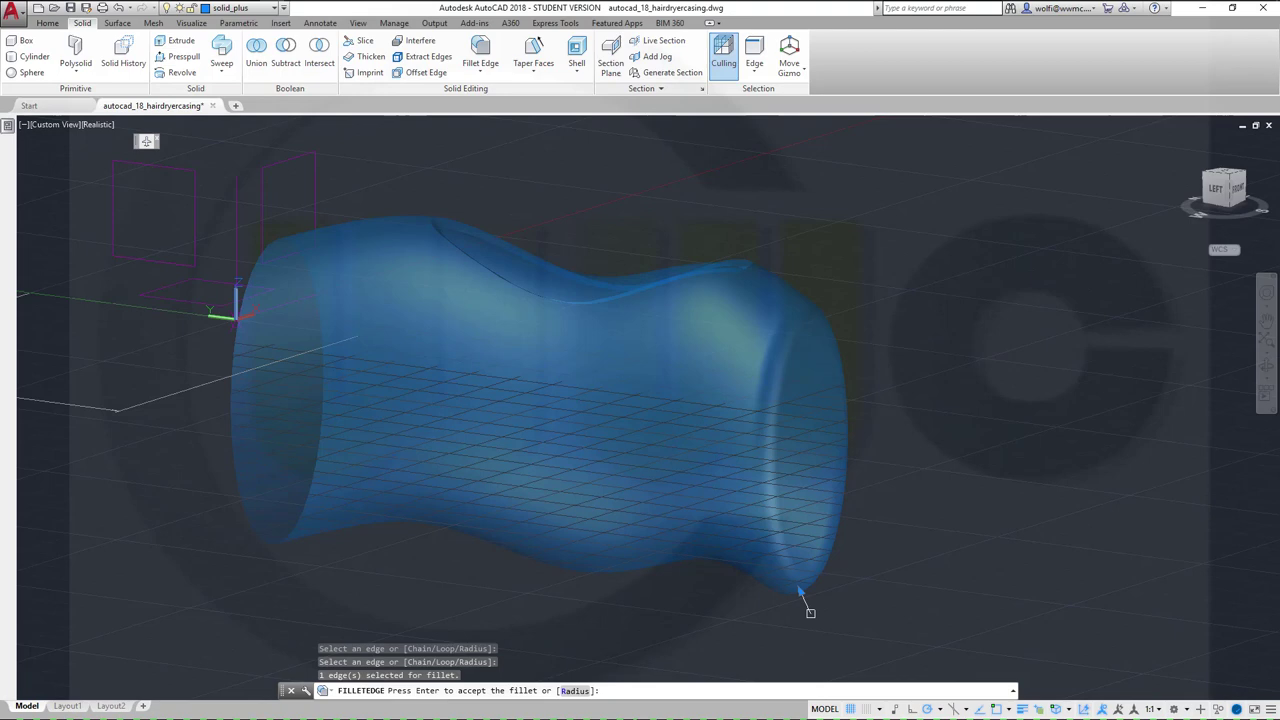
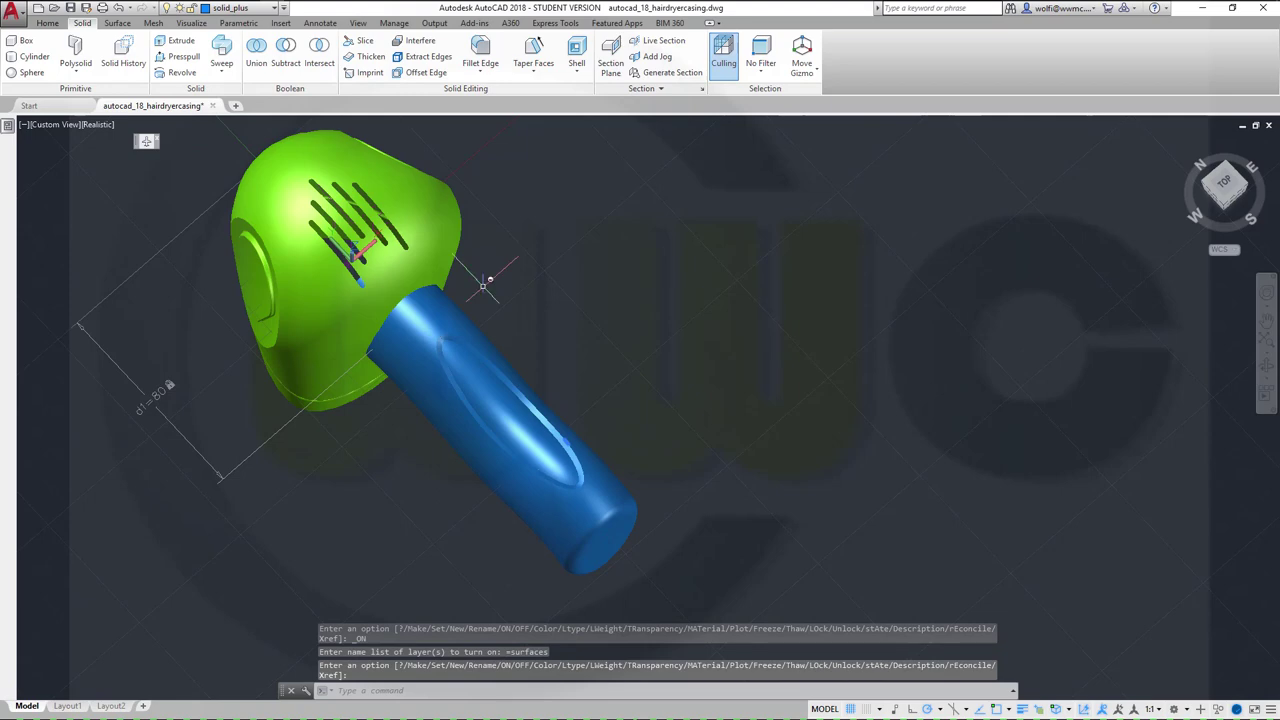
# Step: Trim the blue handle surface with the green casing as cutting surface, removing the handle portion inside the casing
pyautogui.keyDown('shift'); pyautogui.moveTo(360, 275); pyautogui.dragTo(306, 280, button='middle'); pyautogui.keyUp('shift')
pyautogui.press('Escape')
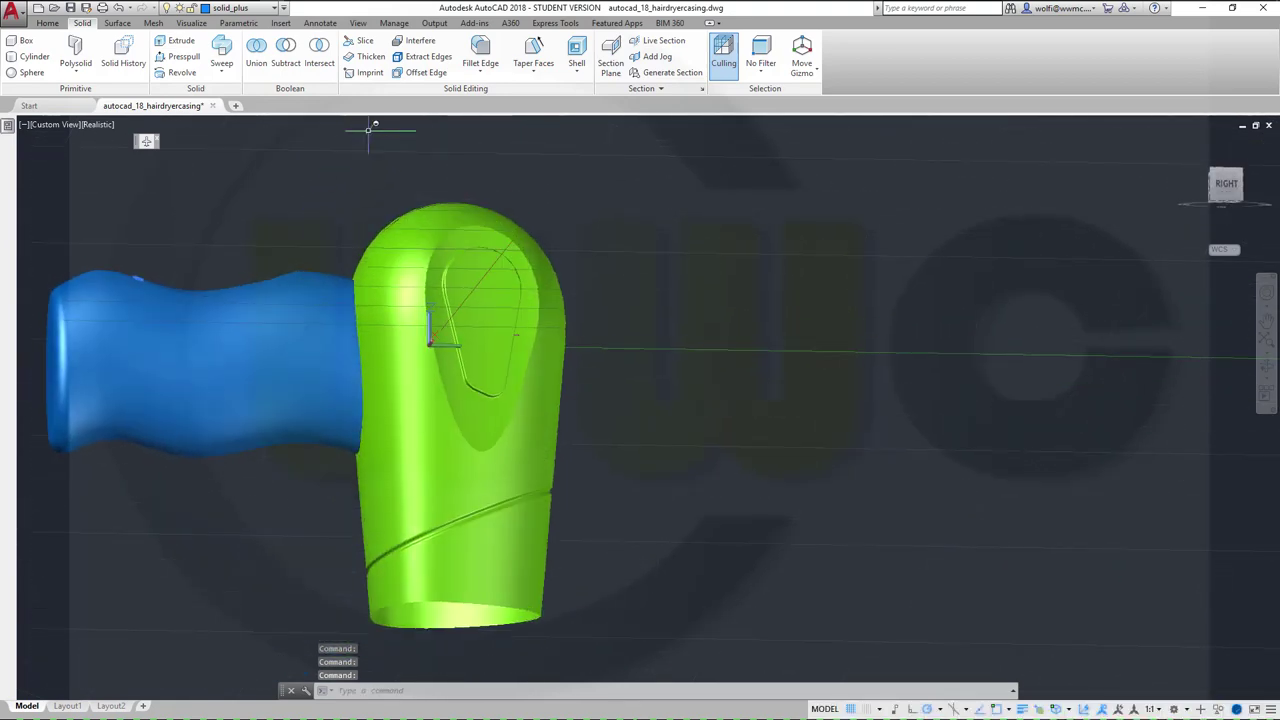
pyautogui.click(118, 24)
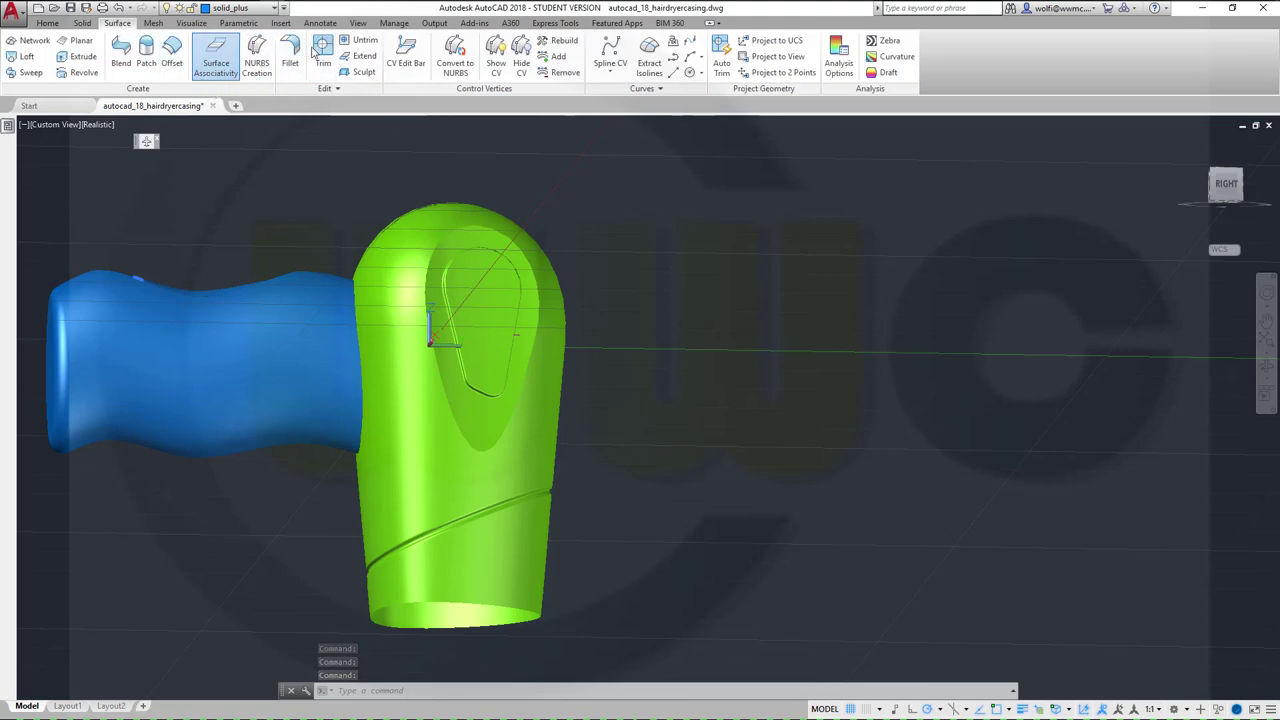
pyautogui.click(322, 52)
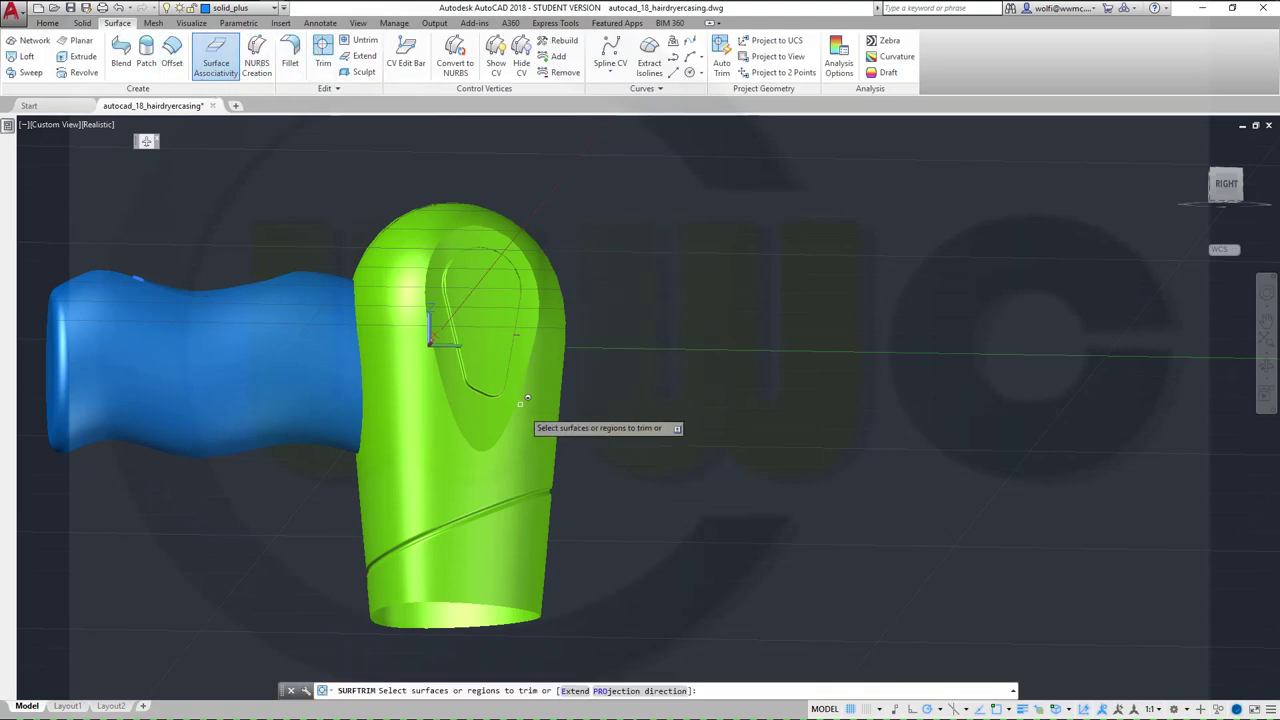
pyautogui.click(296, 355)
pyautogui.rightClick(712, 330)
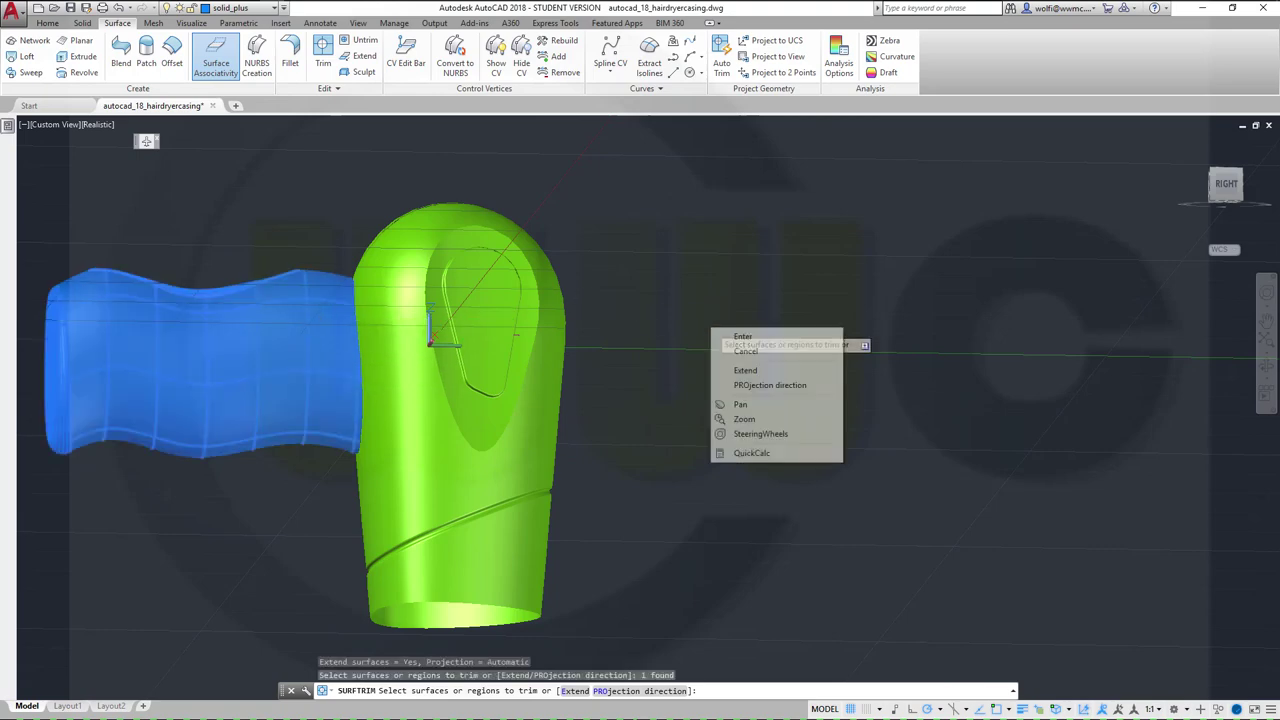
pyautogui.click(750, 337)
pyautogui.click(421, 411)
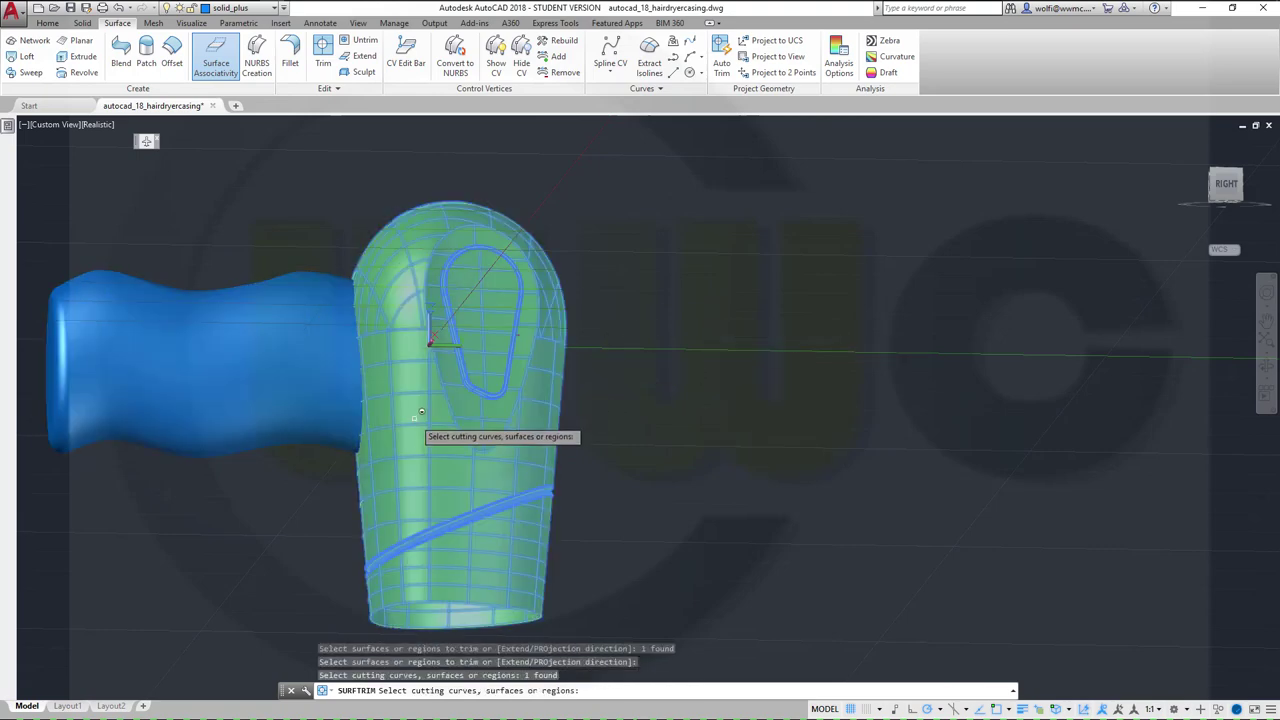
pyautogui.press('Return')
pyautogui.keyDown('shift'); pyautogui.moveTo(709, 406); pyautogui.dragTo(510, 316, button='middle'); pyautogui.keyUp('shift')
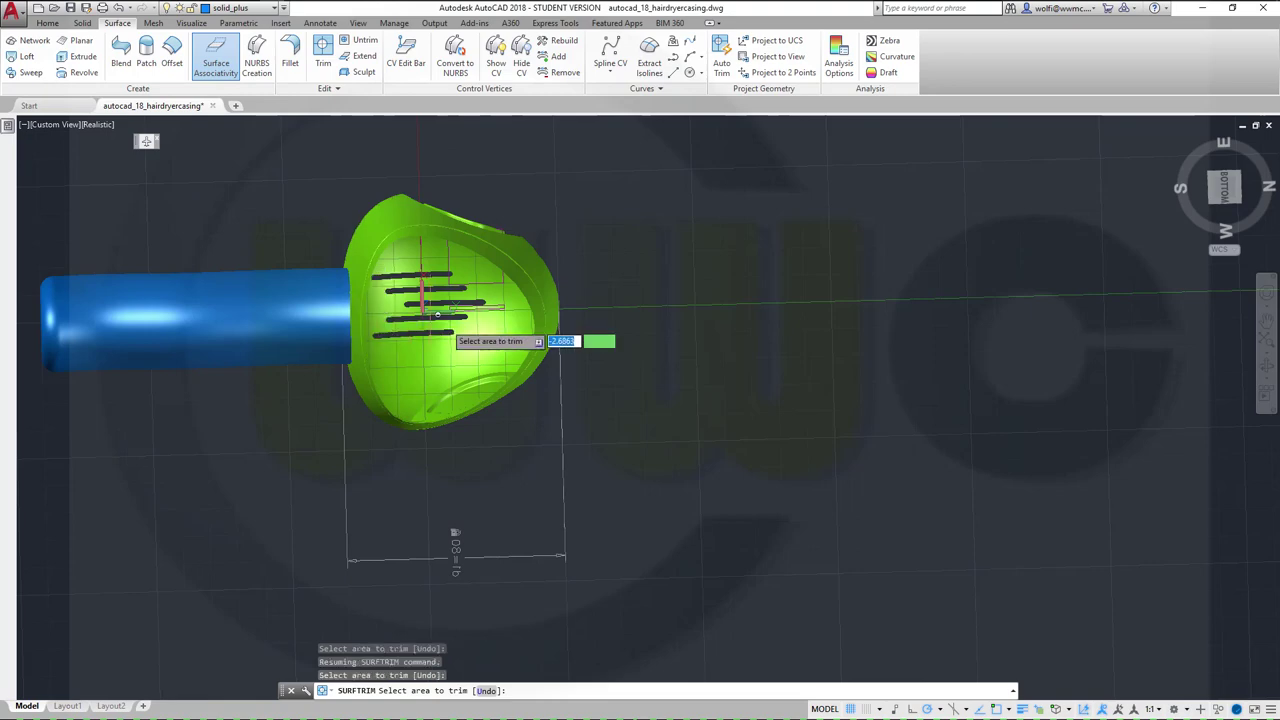
pyautogui.keyDown('shift'); pyautogui.moveTo(421, 330); pyautogui.dragTo(557, 373, button='middle'); pyautogui.keyUp('shift')
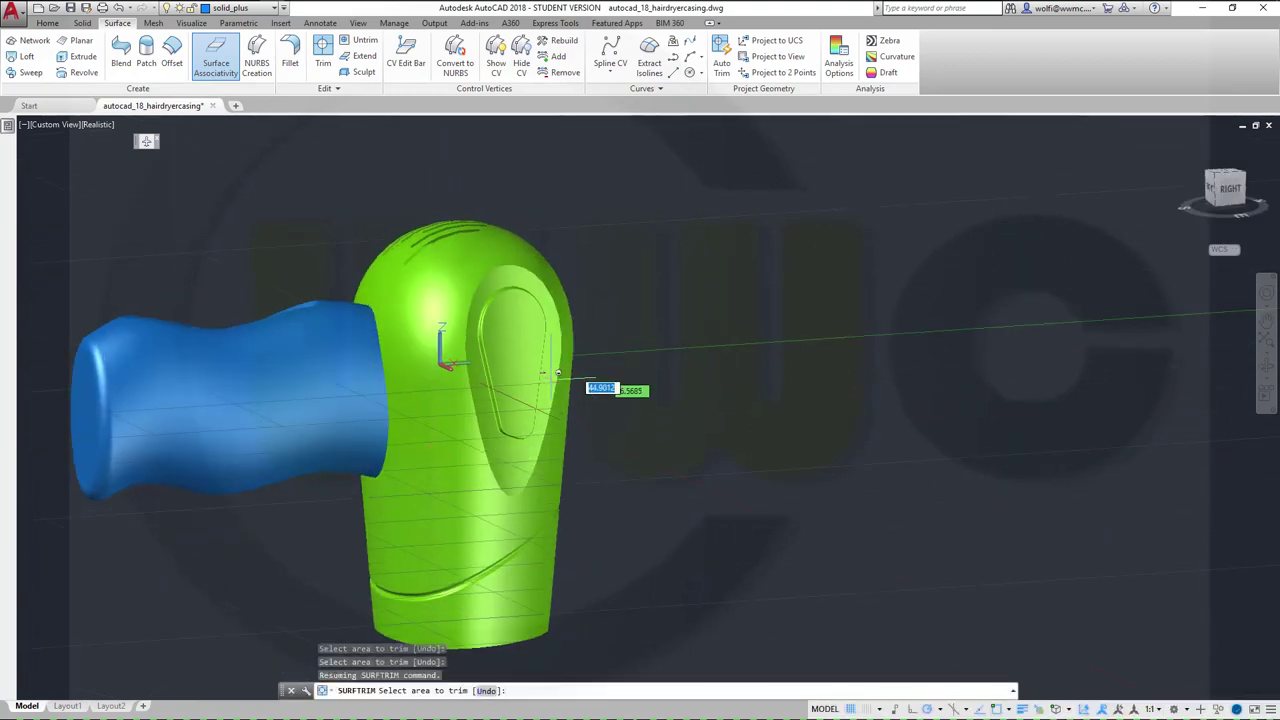
pyautogui.rightClick(671, 343)
pyautogui.click(711, 350)
# Step: Trim the green casing surface with the blue handle as cutting surface, removing the casing area inside the handle's outline
pyautogui.rightClick(727, 299)
pyautogui.click(740, 305)
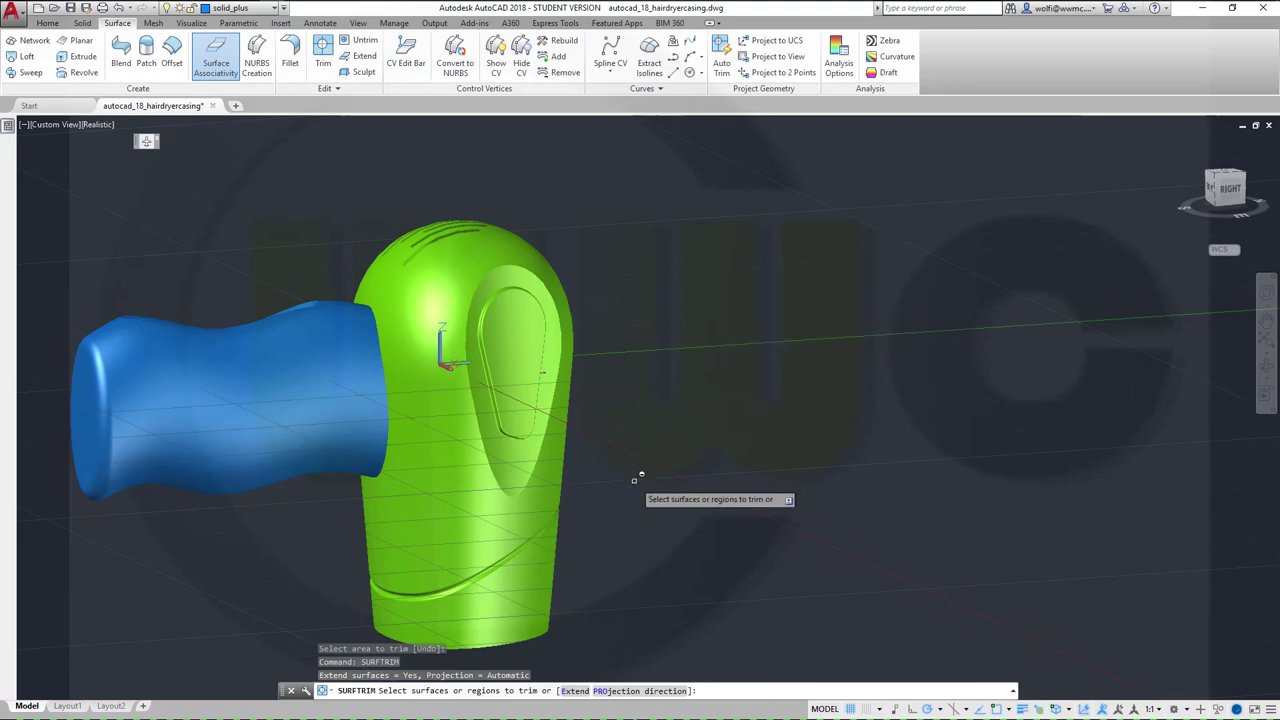
pyautogui.click(446, 485)
pyautogui.rightClick(705, 419)
pyautogui.click(716, 425)
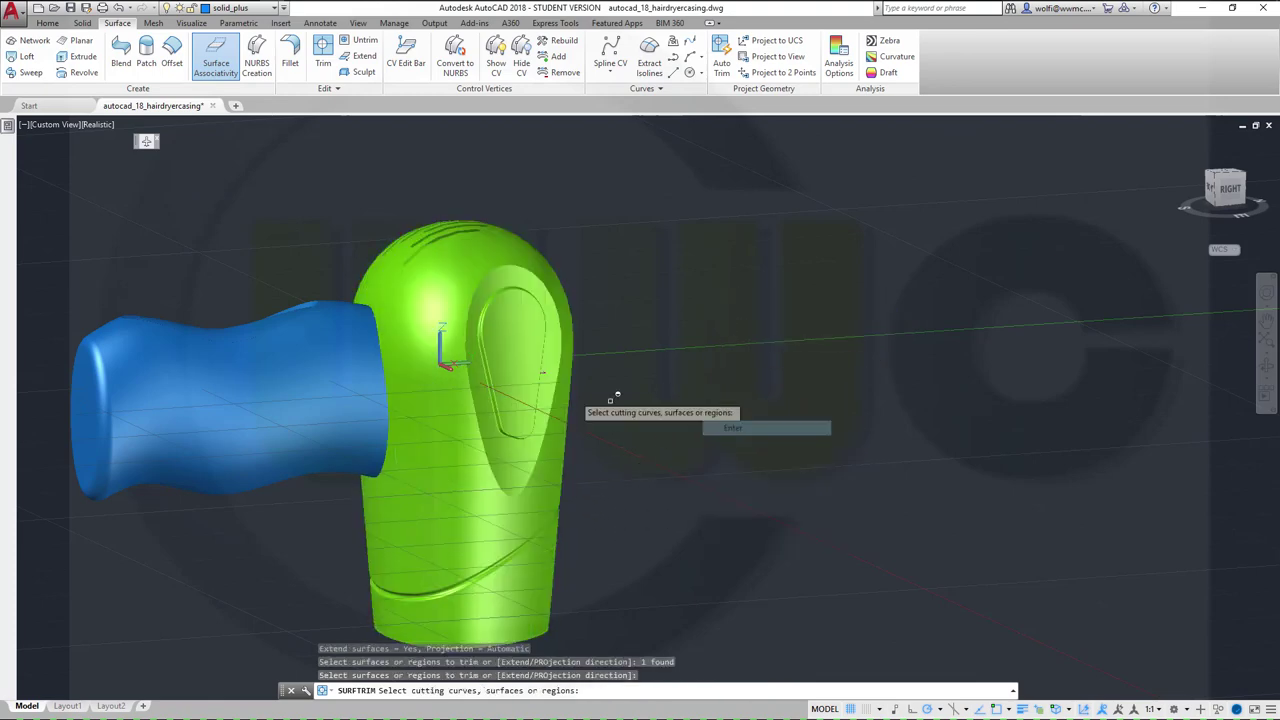
pyautogui.click(335, 395)
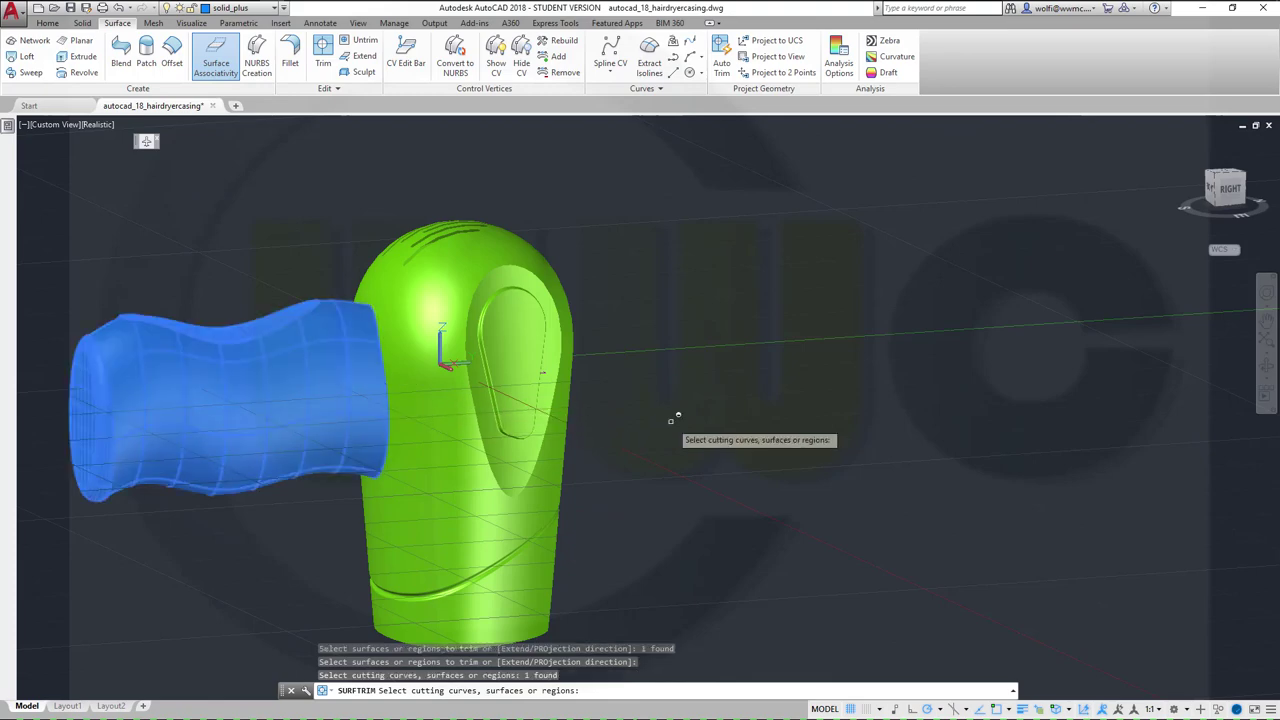
pyautogui.press('Return')
pyautogui.keyDown('shift'); pyautogui.moveTo(771, 523); pyautogui.dragTo(500, 329, button='middle'); pyautogui.keyUp('shift')
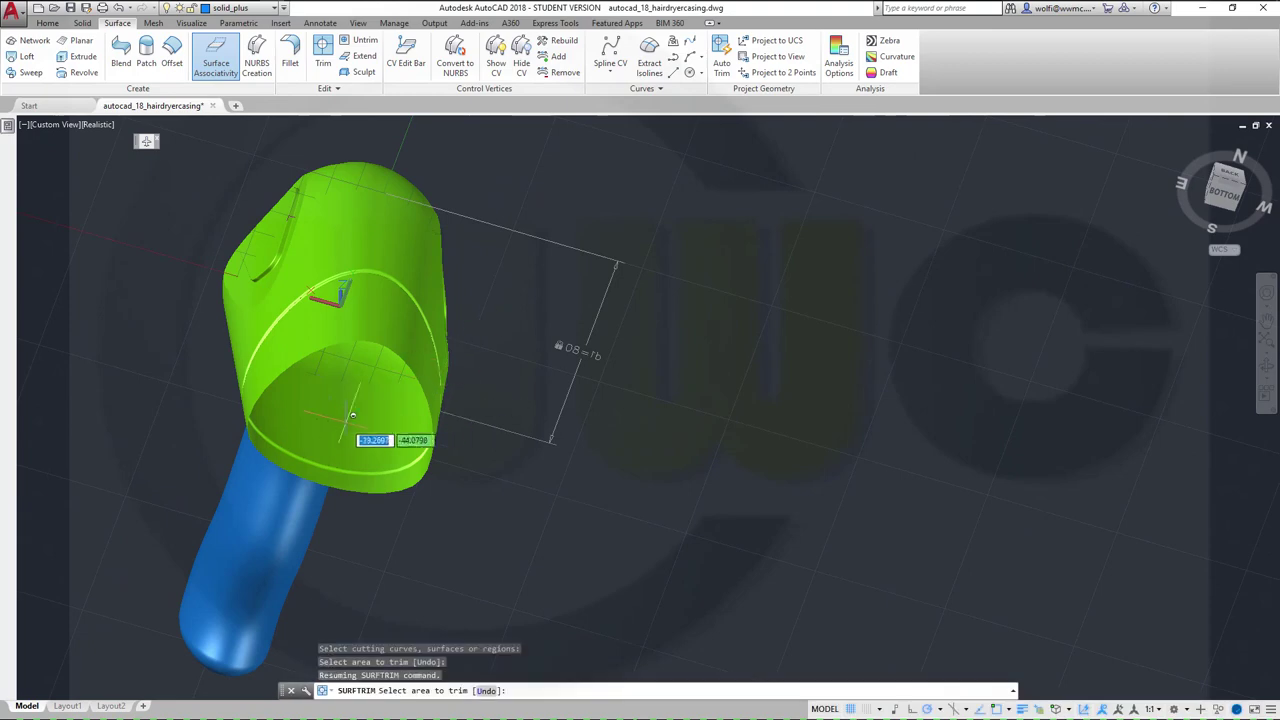
pyautogui.scroll(3, 326, 384)
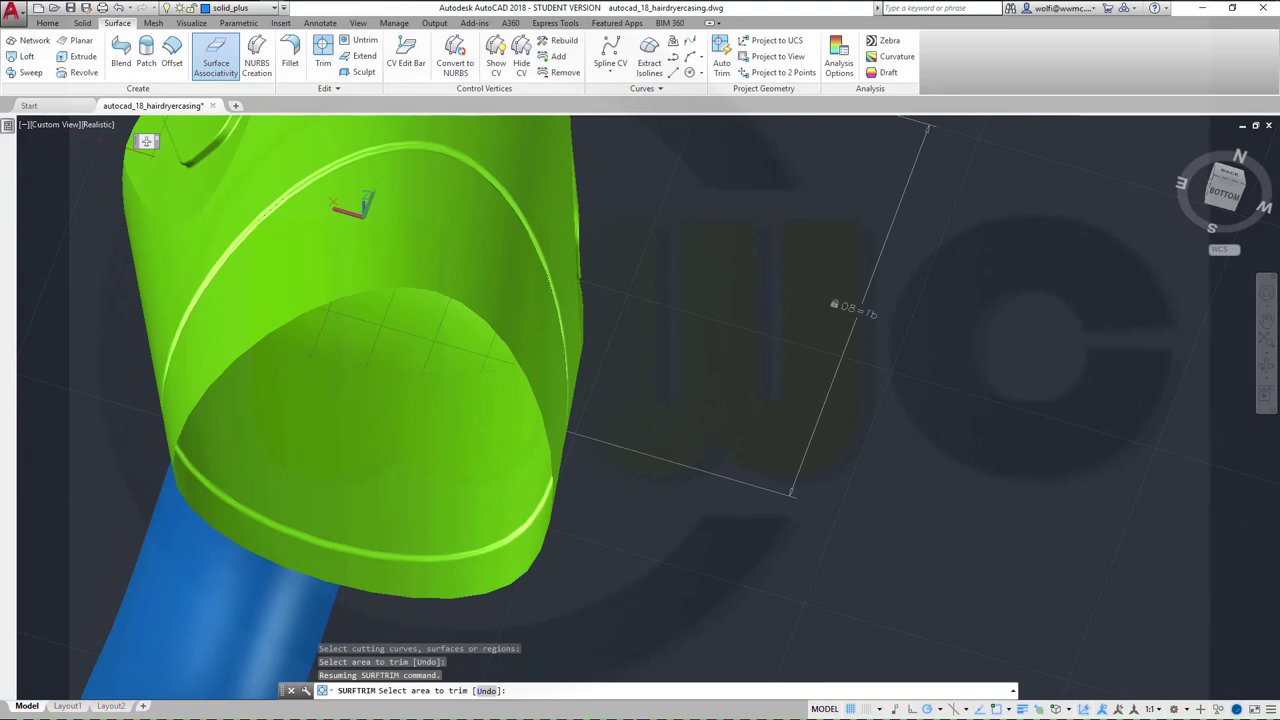
pyautogui.scroll(-3, 737, 366)
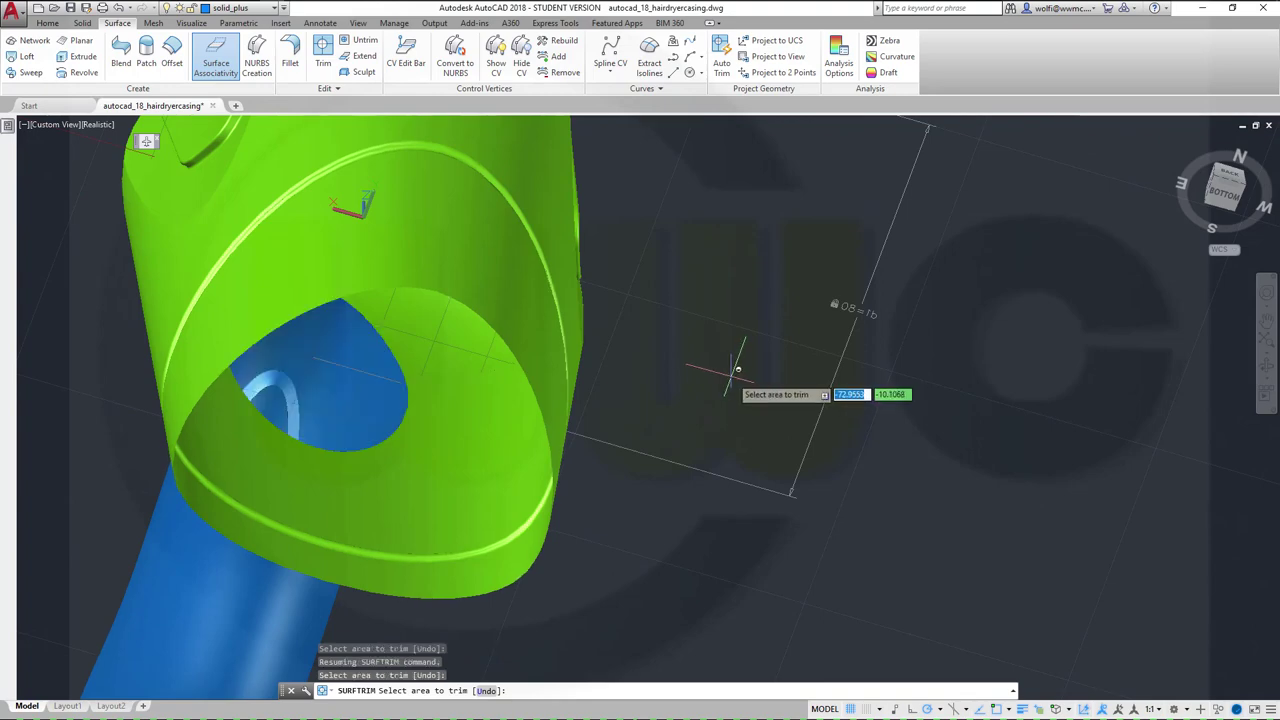
pyautogui.scroll(2, 709, 380)
pyautogui.scroll(-3, 715, 385)
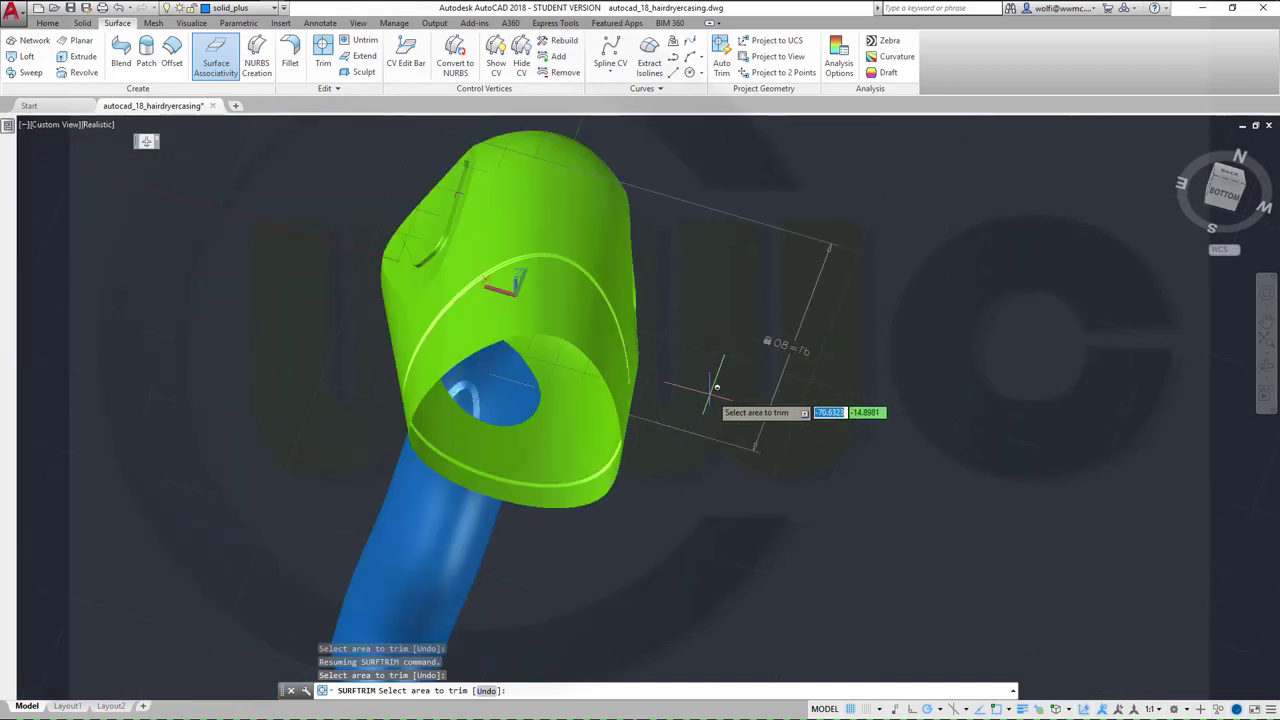
# Step: Move the blue handle surface to the surfaces layer
pyautogui.press('Escape')
pyautogui.keyDown('shift'); pyautogui.moveTo(723, 428); pyautogui.dragTo(443, 363, button='middle'); pyautogui.keyUp('shift')
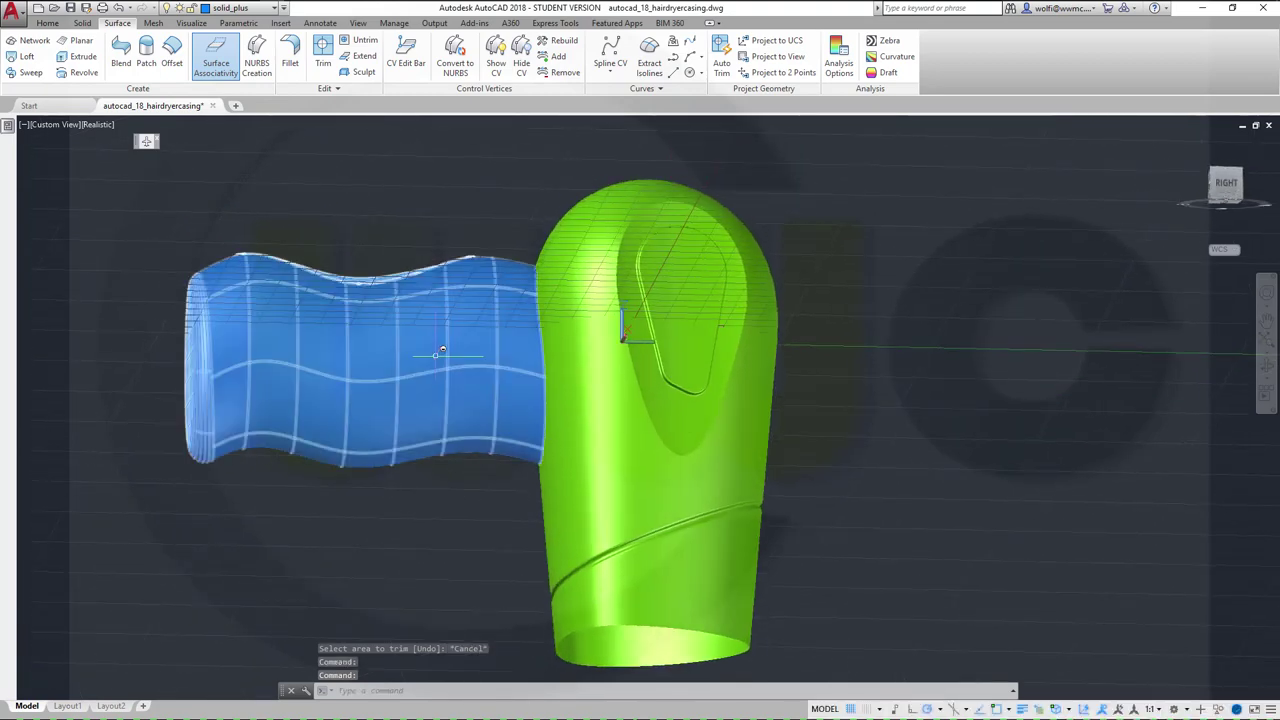
pyautogui.click(437, 352)
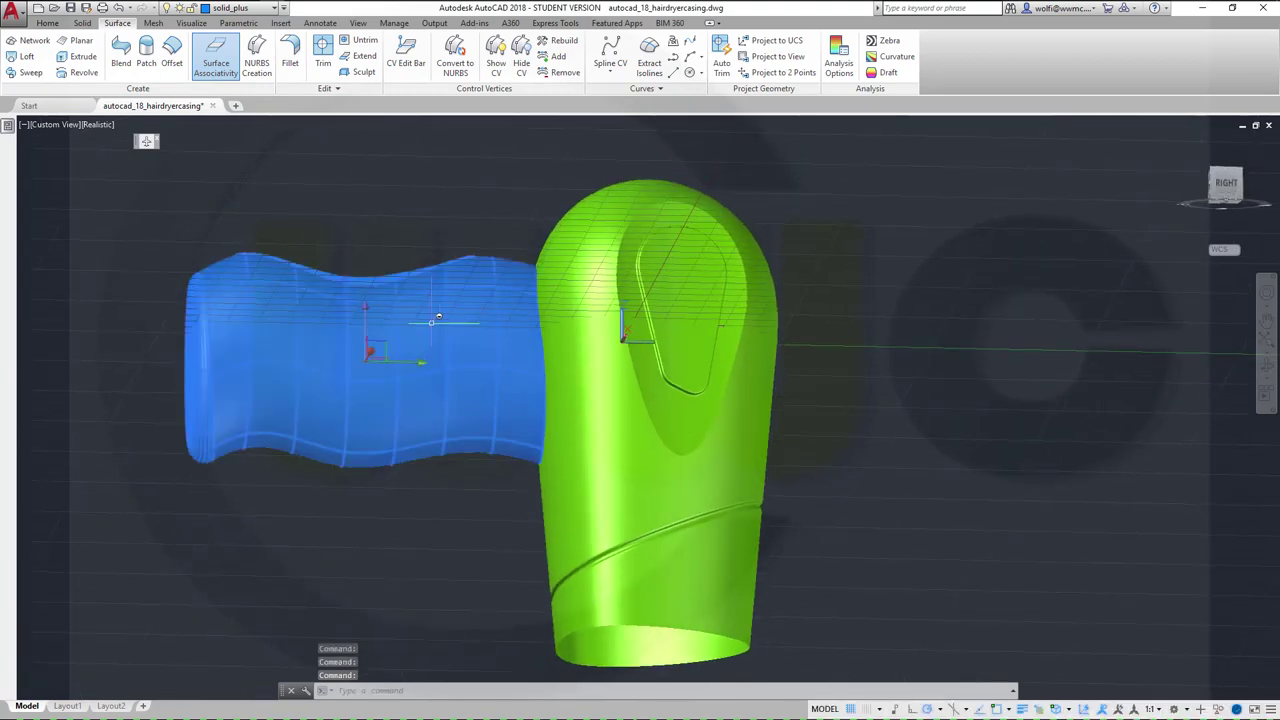
pyautogui.click(273, 8)
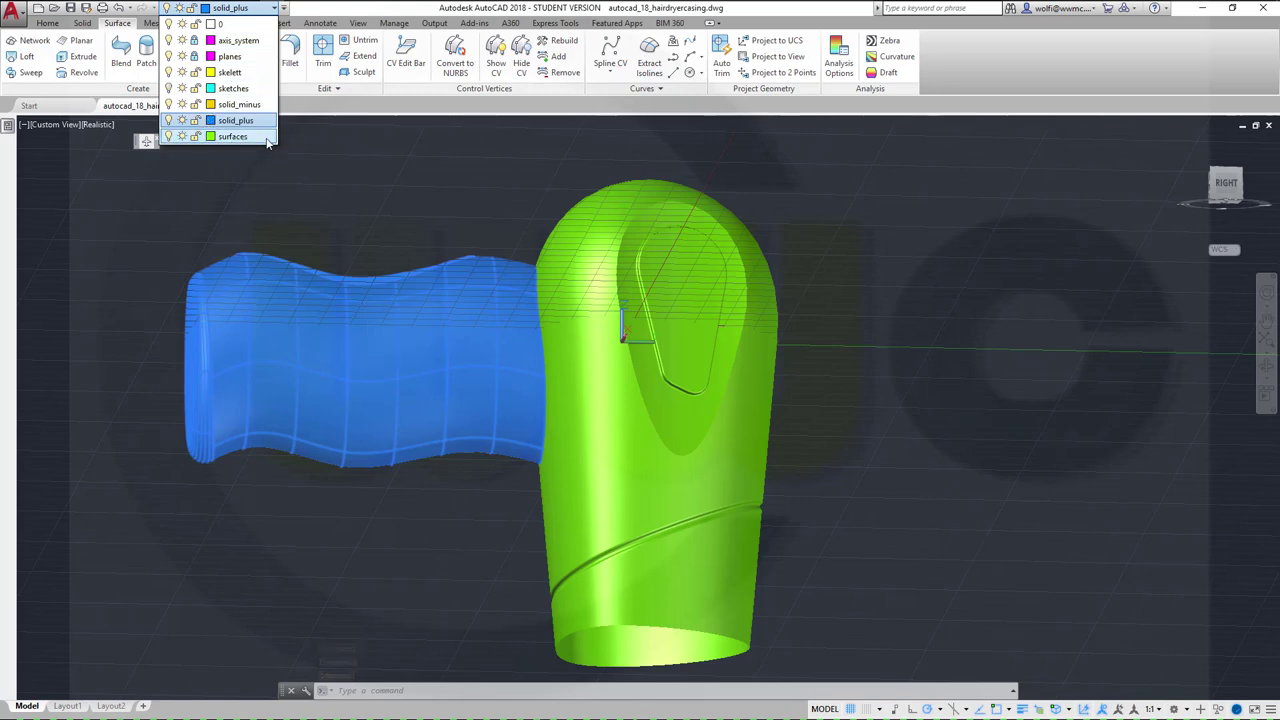
pyautogui.click(236, 137)
pyautogui.click(245, 132)
pyautogui.press('Escape')
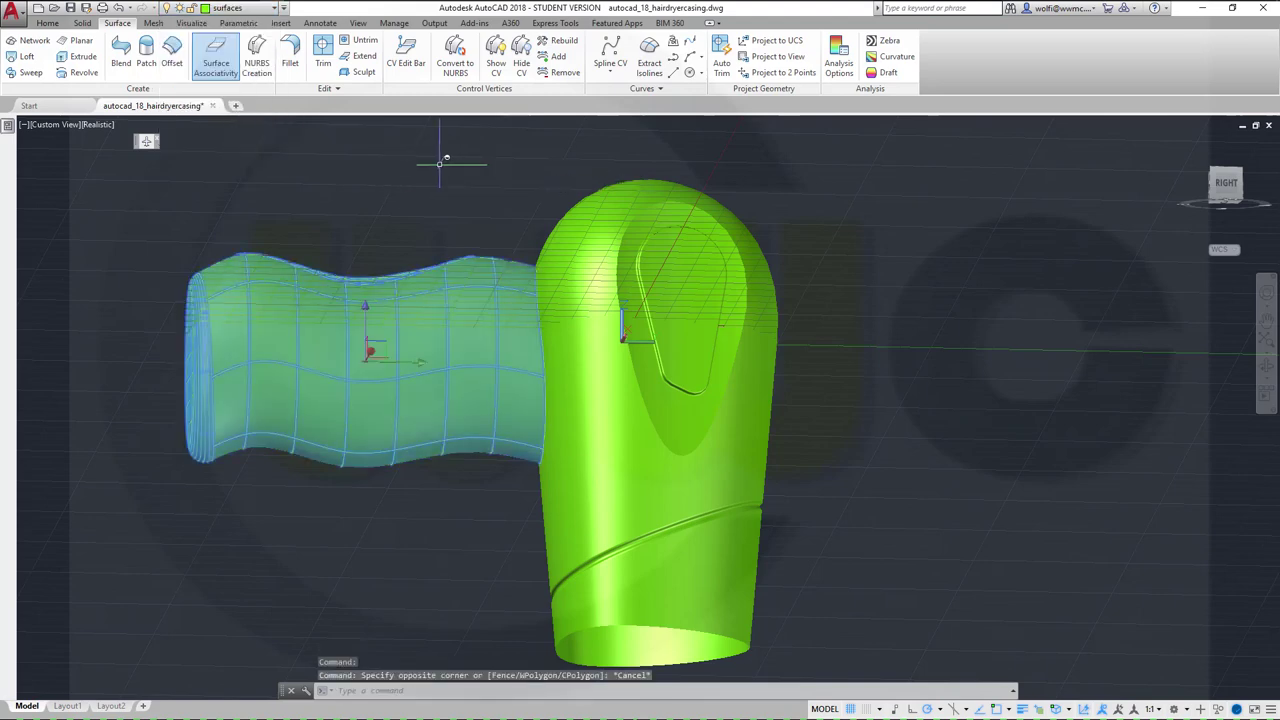
pyautogui.press('Escape')
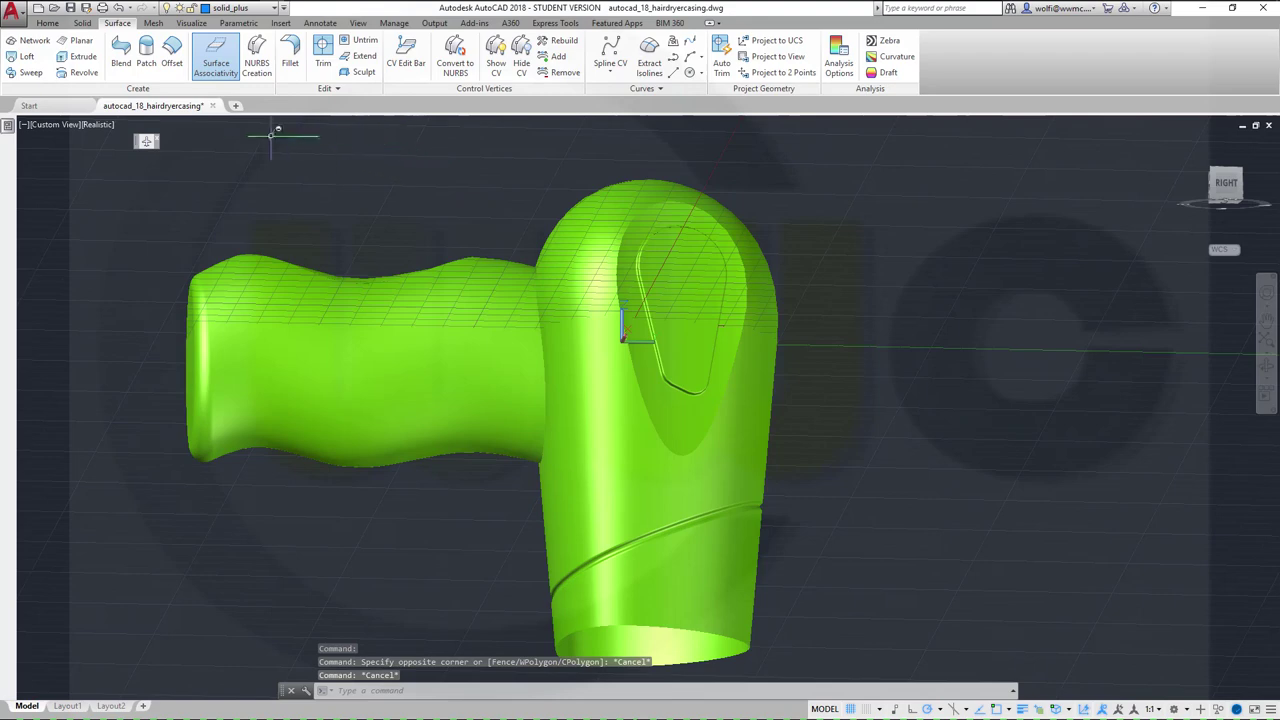
# Step: Union the handle surface with the casing surface
pyautogui.click(84, 24)
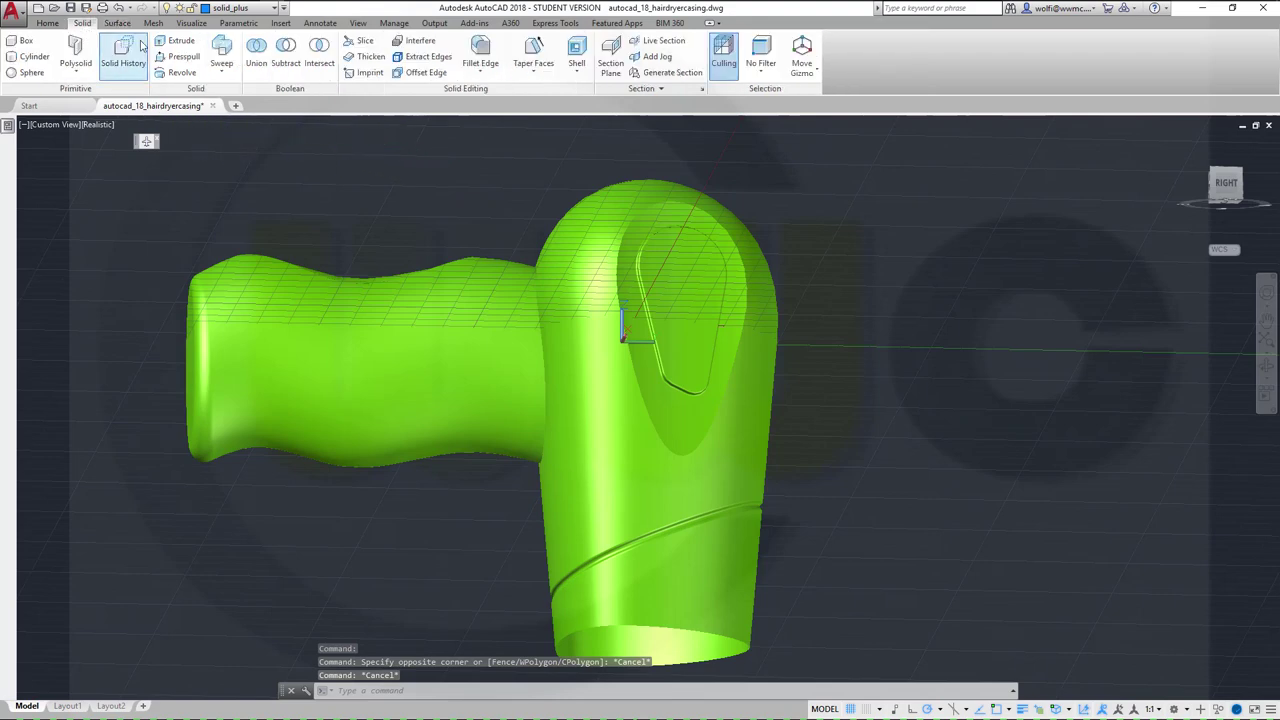
pyautogui.click(256, 48)
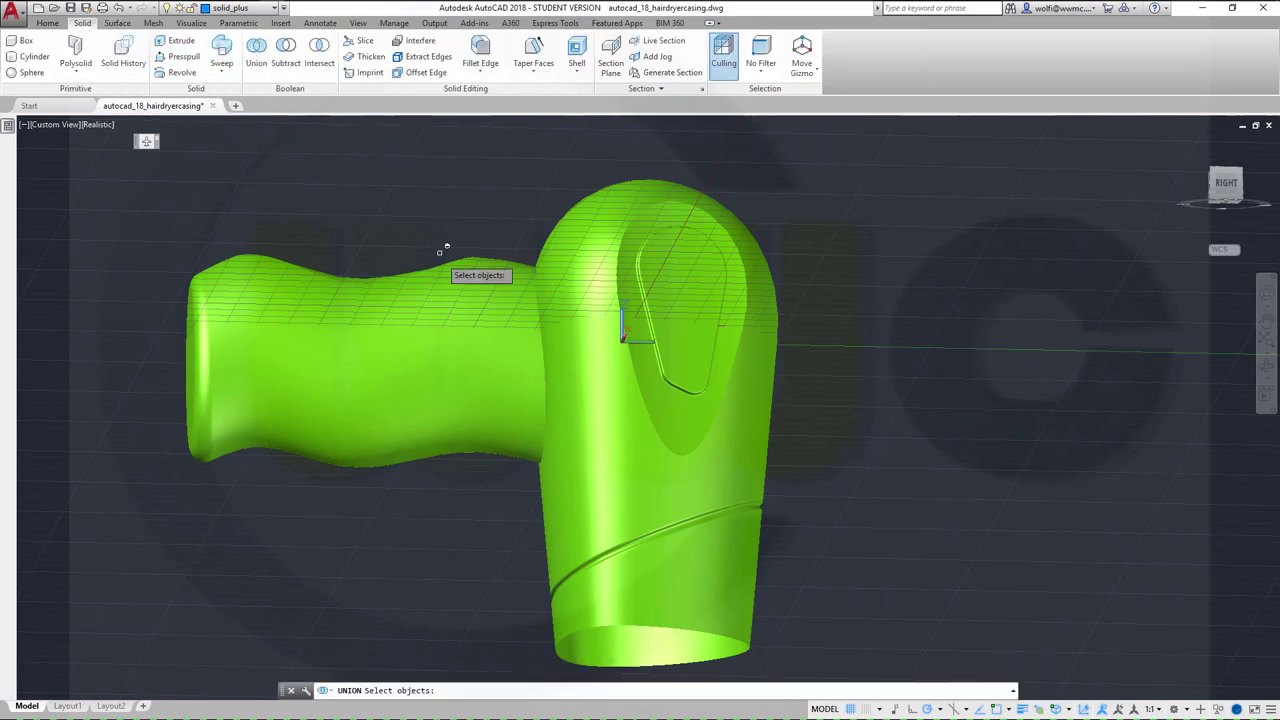
pyautogui.click(455, 354)
pyautogui.click(566, 331)
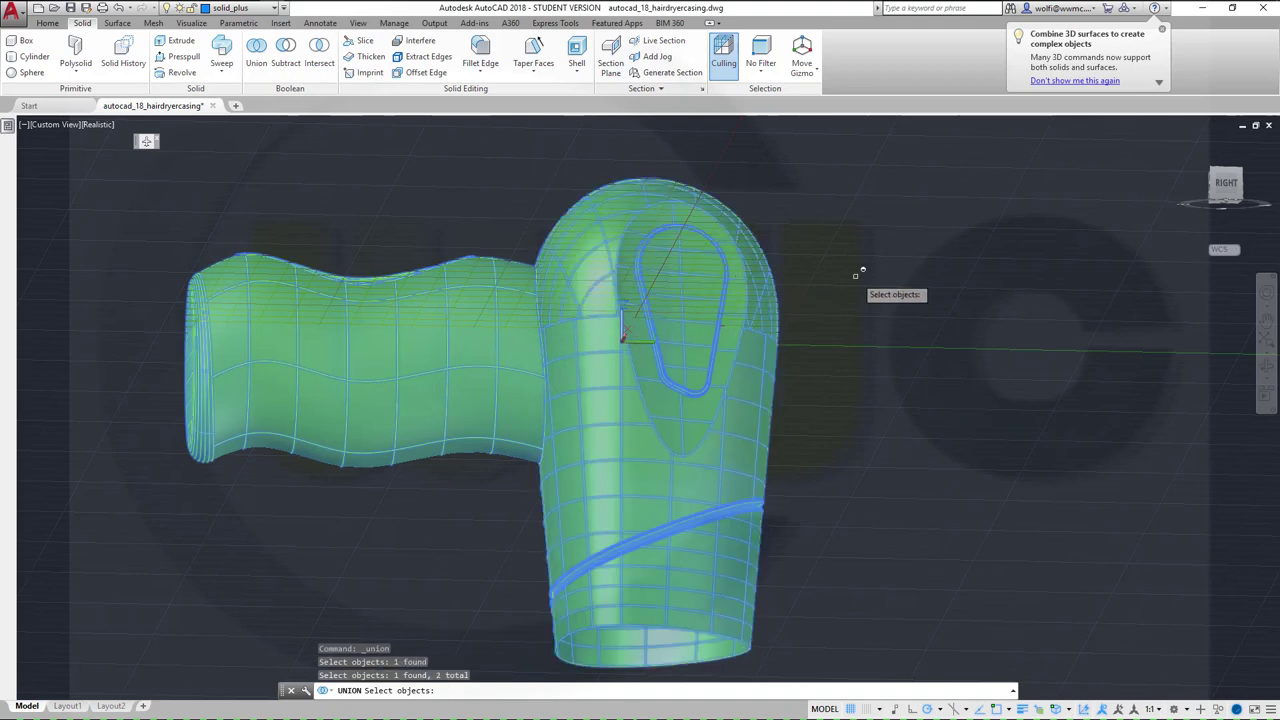
pyautogui.press('Return')
pyautogui.click(640, 354)
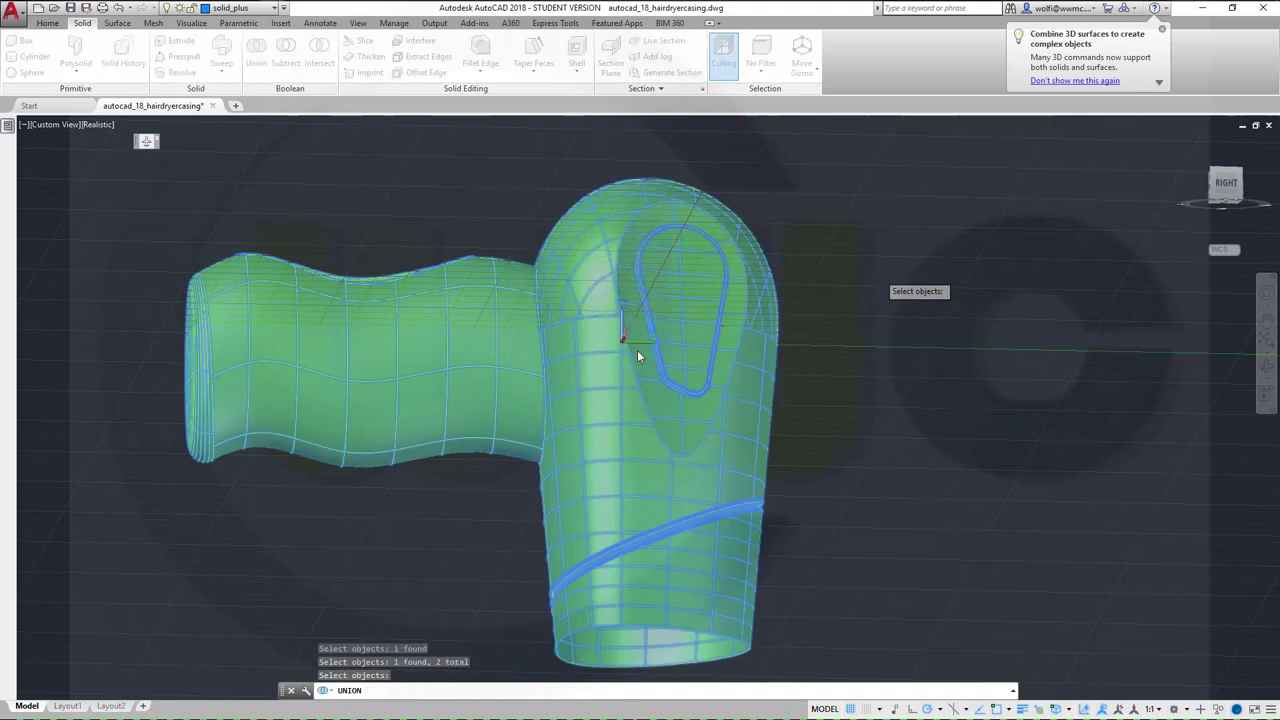
pyautogui.press('Escape')
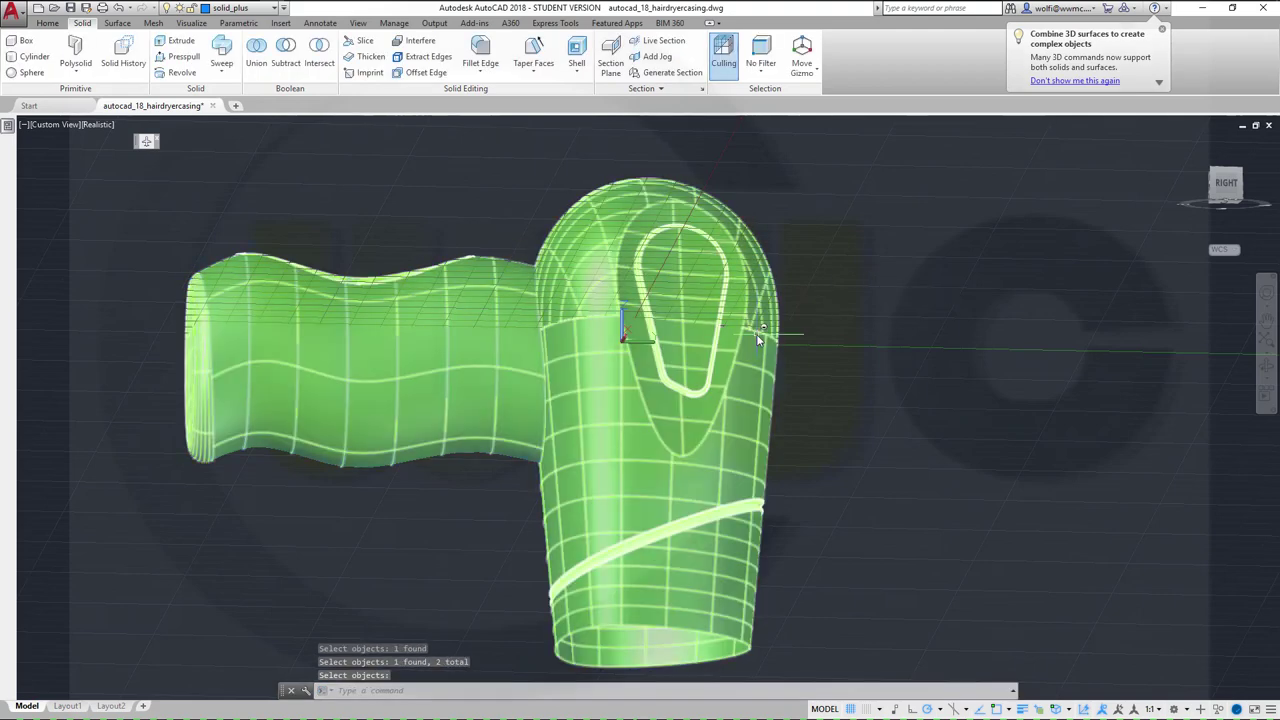
# Step: Try to fillet the edge segments around the joint between handle and casing as chains with a radius of 10
pyautogui.keyDown('shift'); pyautogui.moveTo(820, 410); pyautogui.dragTo(980, 486, button='middle'); pyautogui.keyUp('shift')
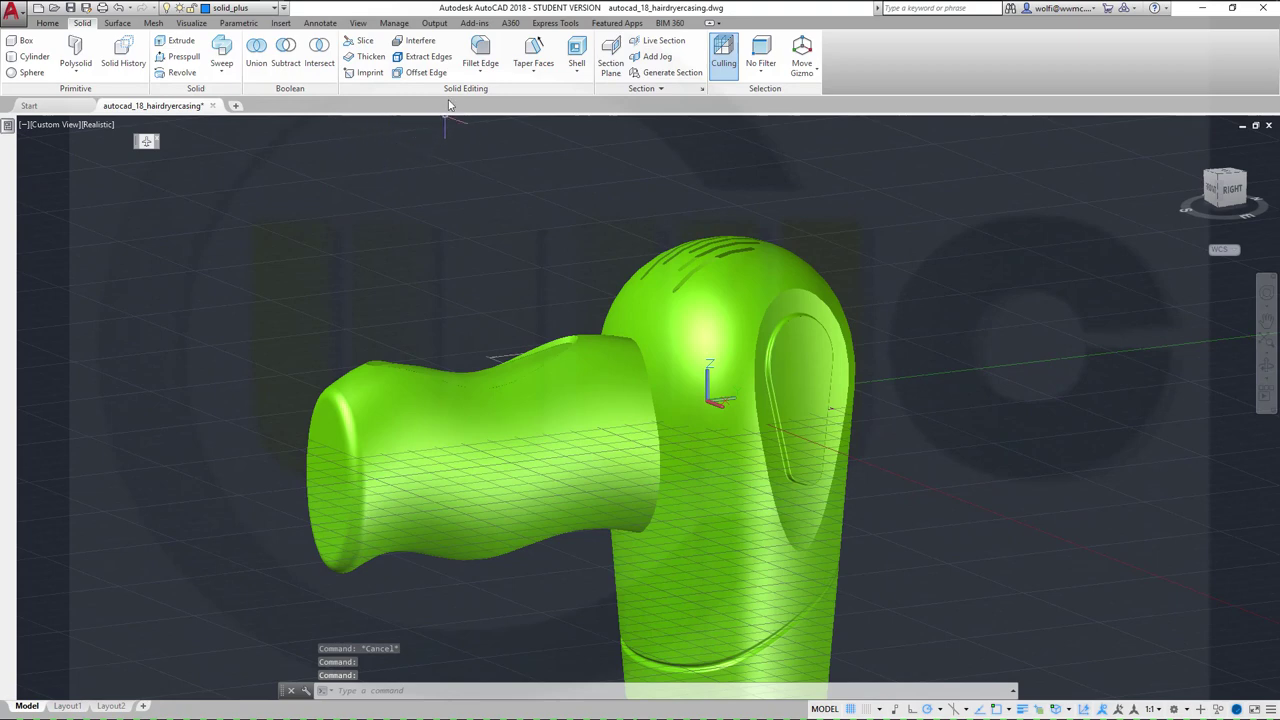
pyautogui.click(481, 50)
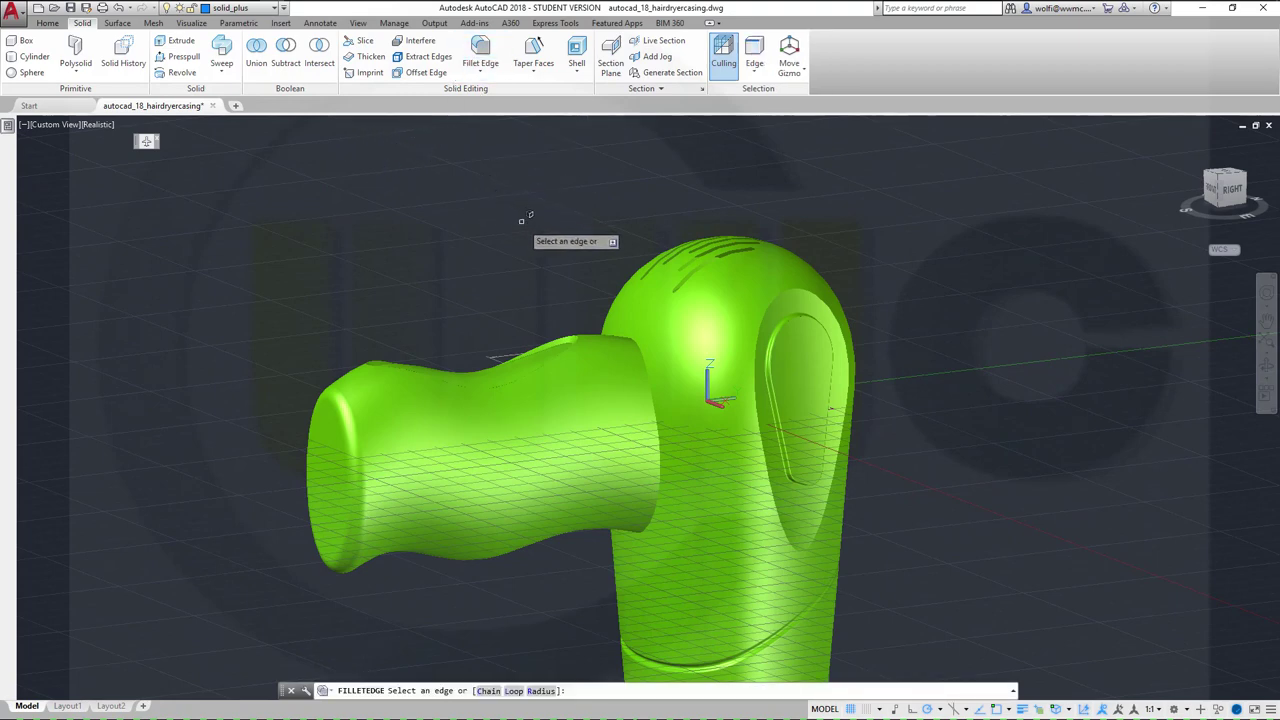
pyautogui.rightClick(571, 267)
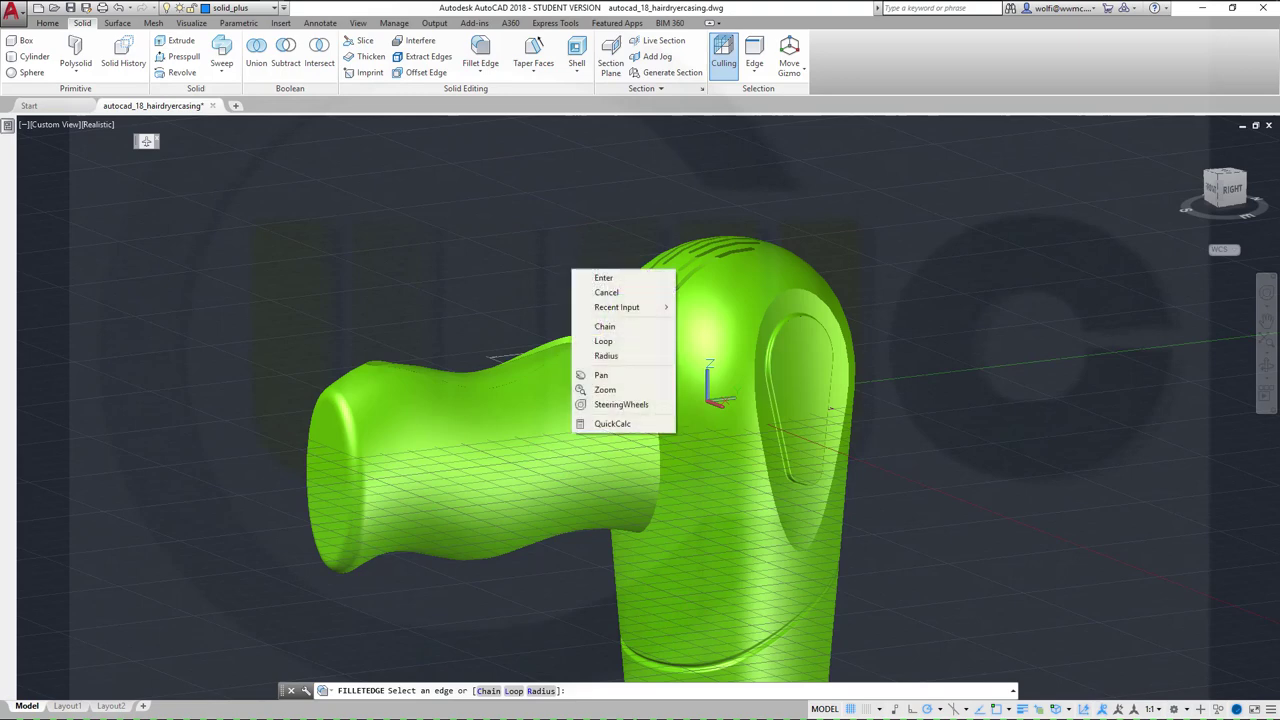
pyautogui.click(628, 331)
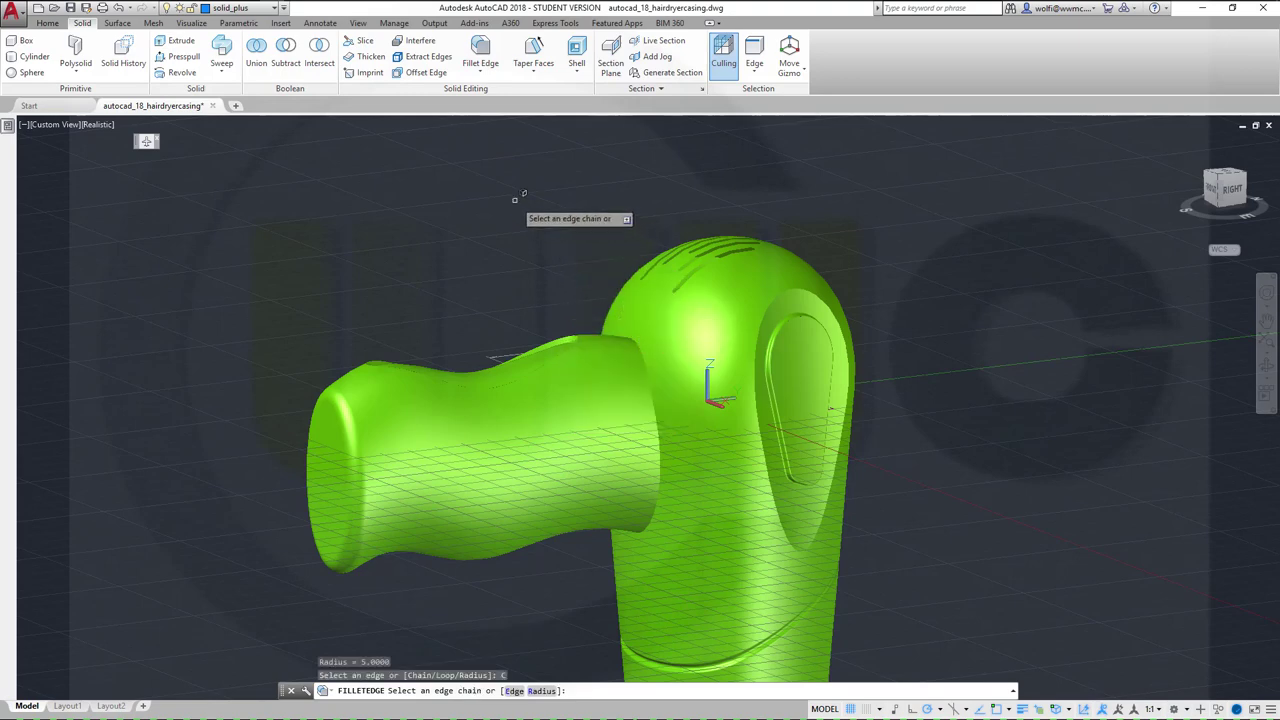
pyautogui.rightClick(516, 203)
pyautogui.click(561, 276)
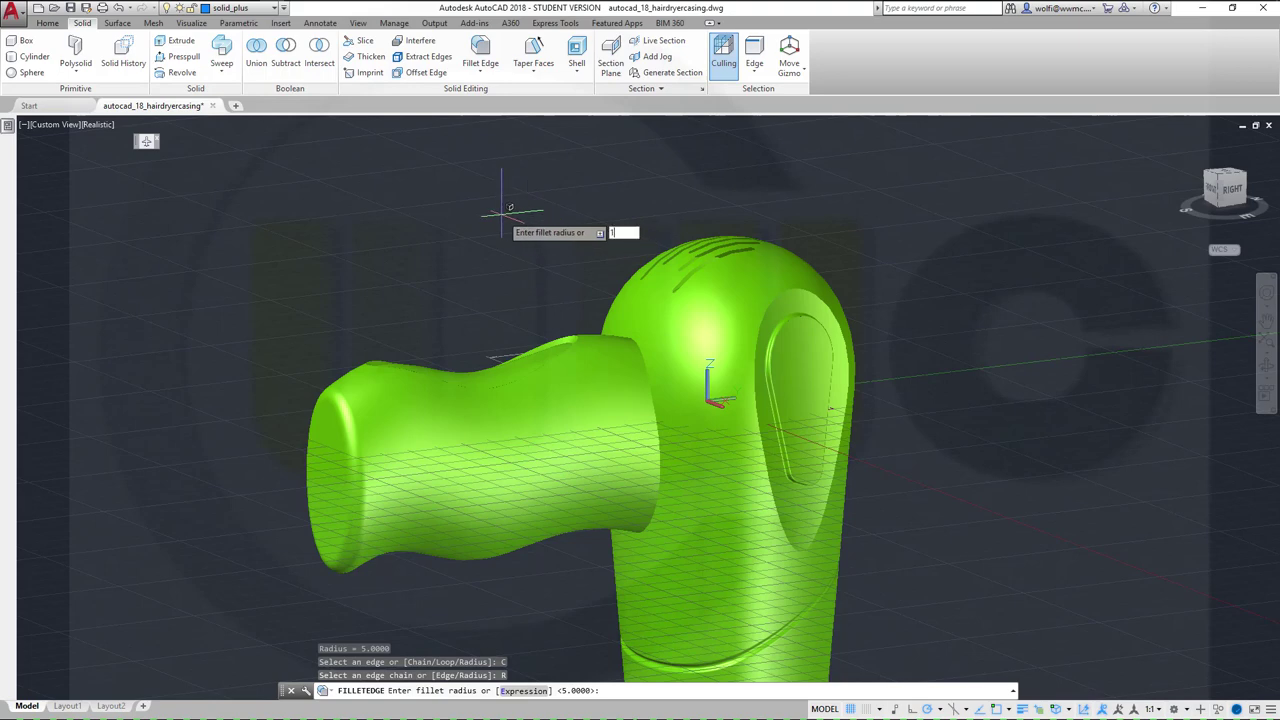
pyautogui.write('10')
pyautogui.press('Return')
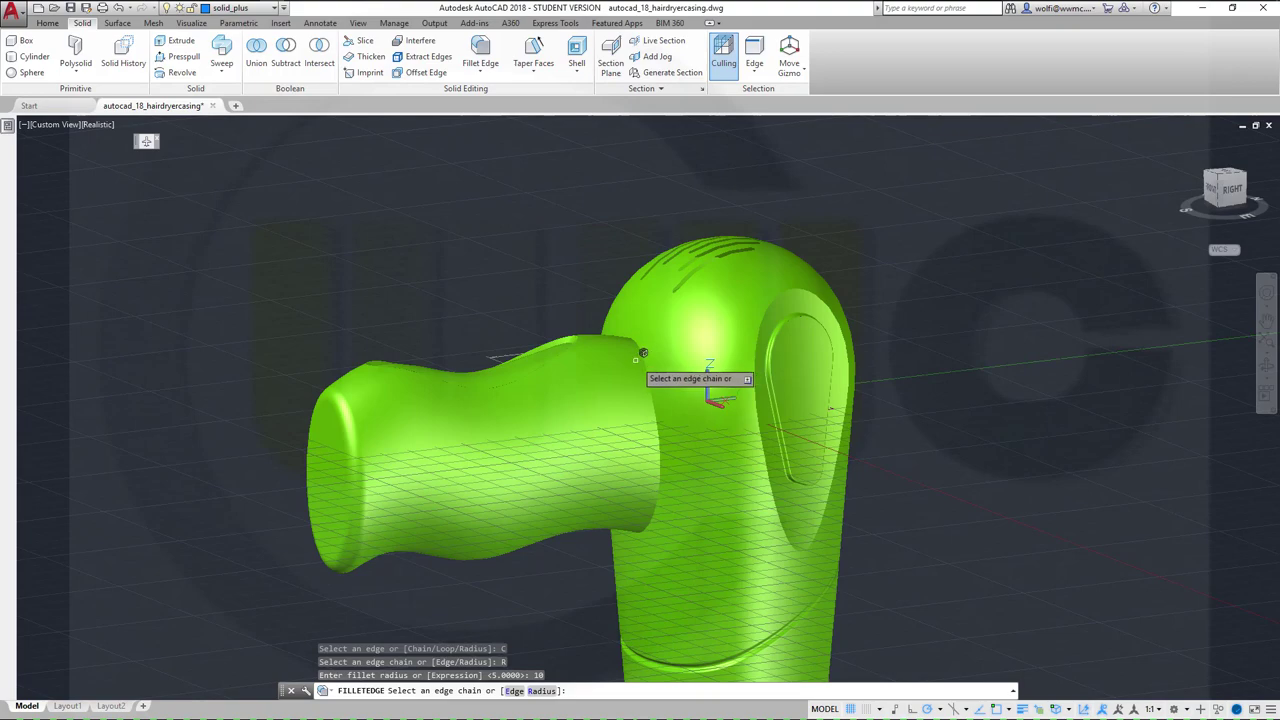
pyautogui.click(658, 381)
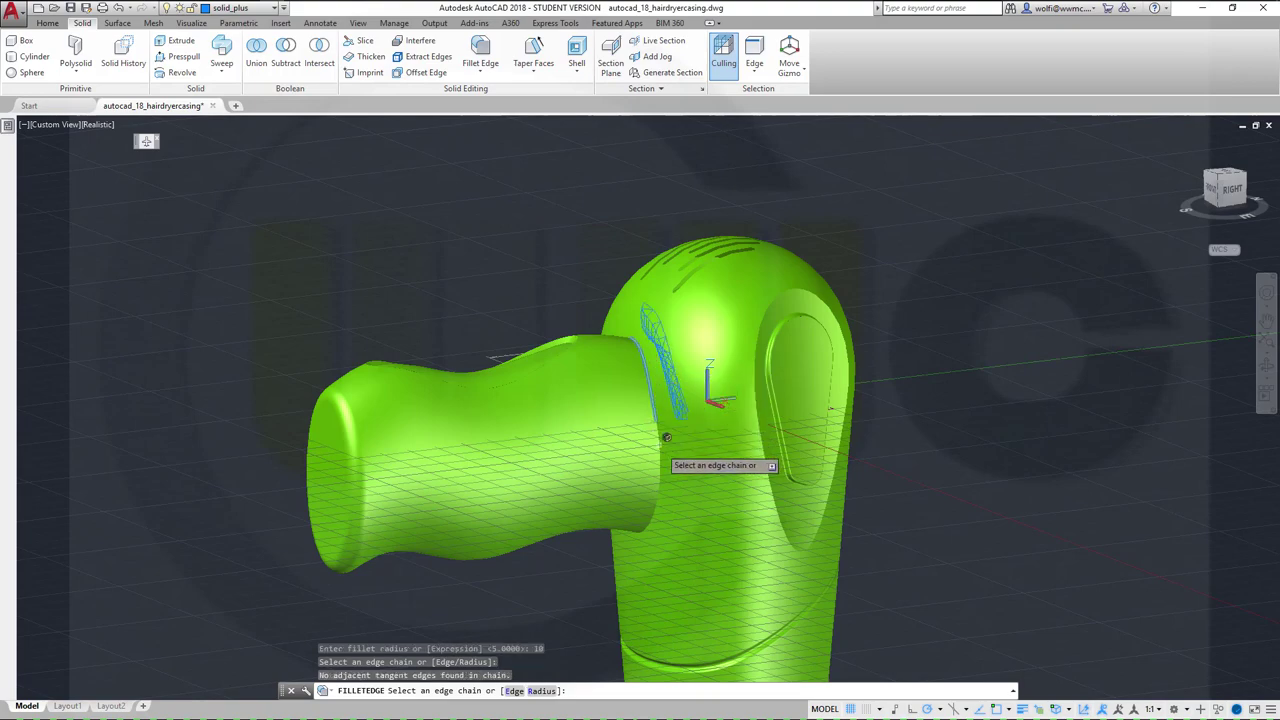
pyautogui.scroll(3, 672, 463)
pyautogui.moveTo(670, 410); pyautogui.dragTo(670, 335, button='middle')
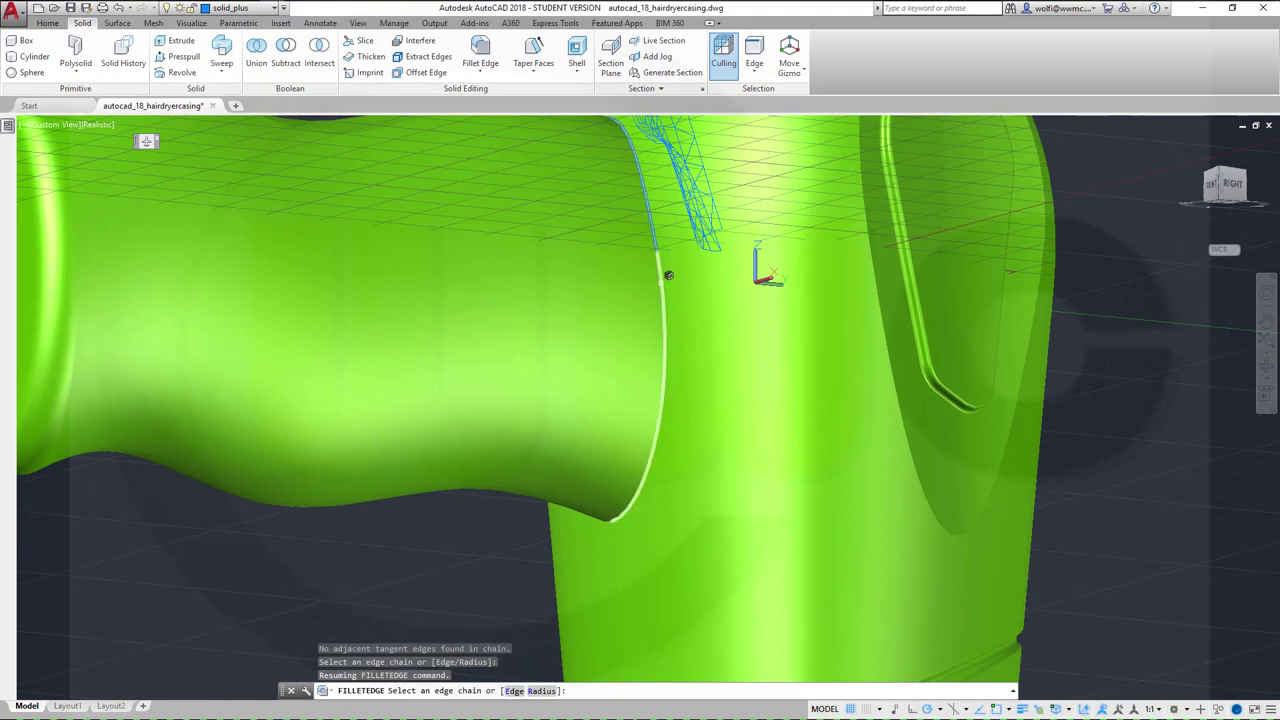
pyautogui.click(655, 440)
pyautogui.moveTo(655, 440)
pyautogui.keyDown('shift'); pyautogui.mouseDown(button='middle')
pyautogui.moveTo(829, 354)
pyautogui.moveTo(856, 367)
pyautogui.mouseUp(button='middle'); pyautogui.keyUp('shift')
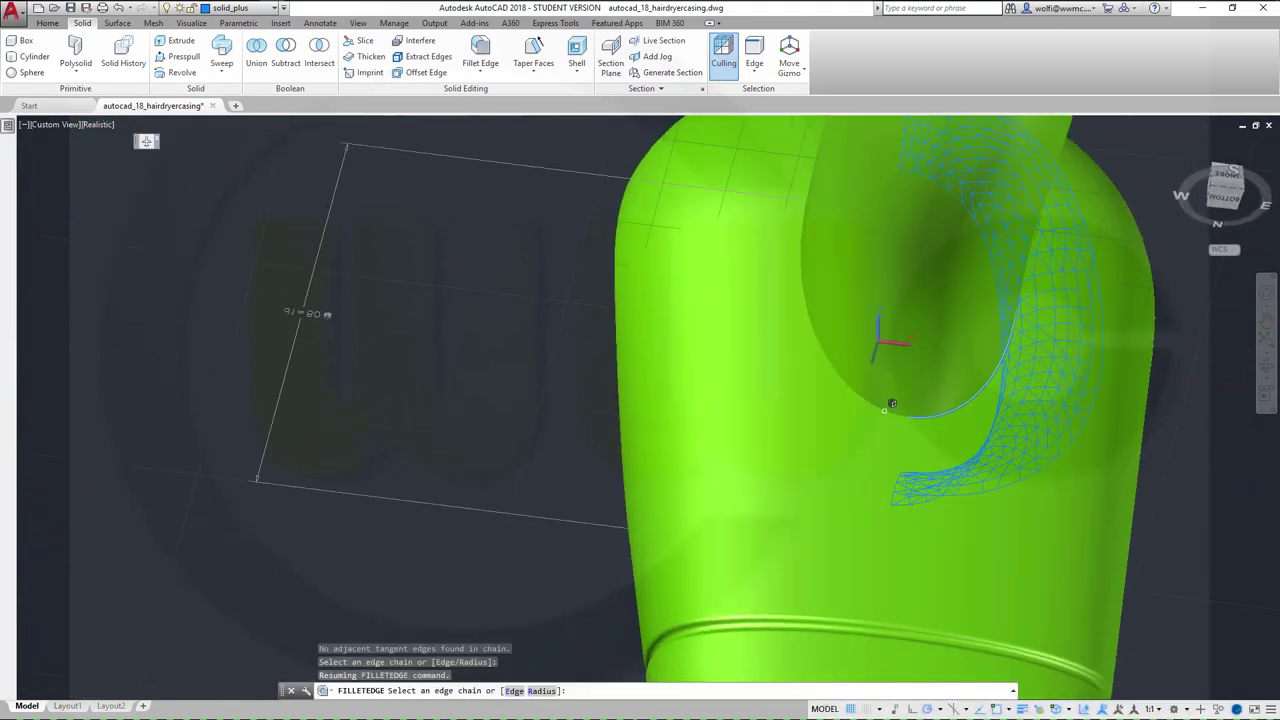
pyautogui.click(895, 403)
pyautogui.keyDown('shift'); pyautogui.moveTo(757, 263); pyautogui.dragTo(874, 394, button='middle'); pyautogui.keyUp('shift')
pyautogui.click(903, 301)
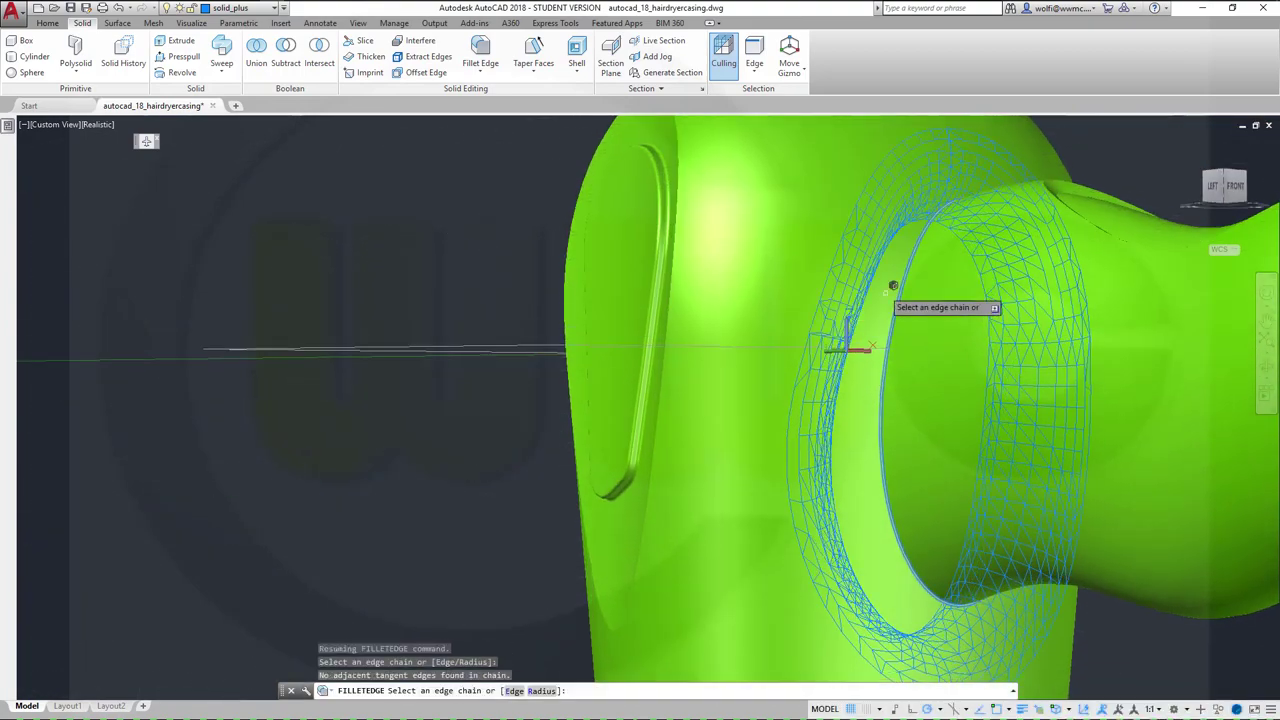
pyautogui.keyDown('shift'); pyautogui.moveTo(826, 210); pyautogui.dragTo(468, 205, button='middle'); pyautogui.keyUp('shift')
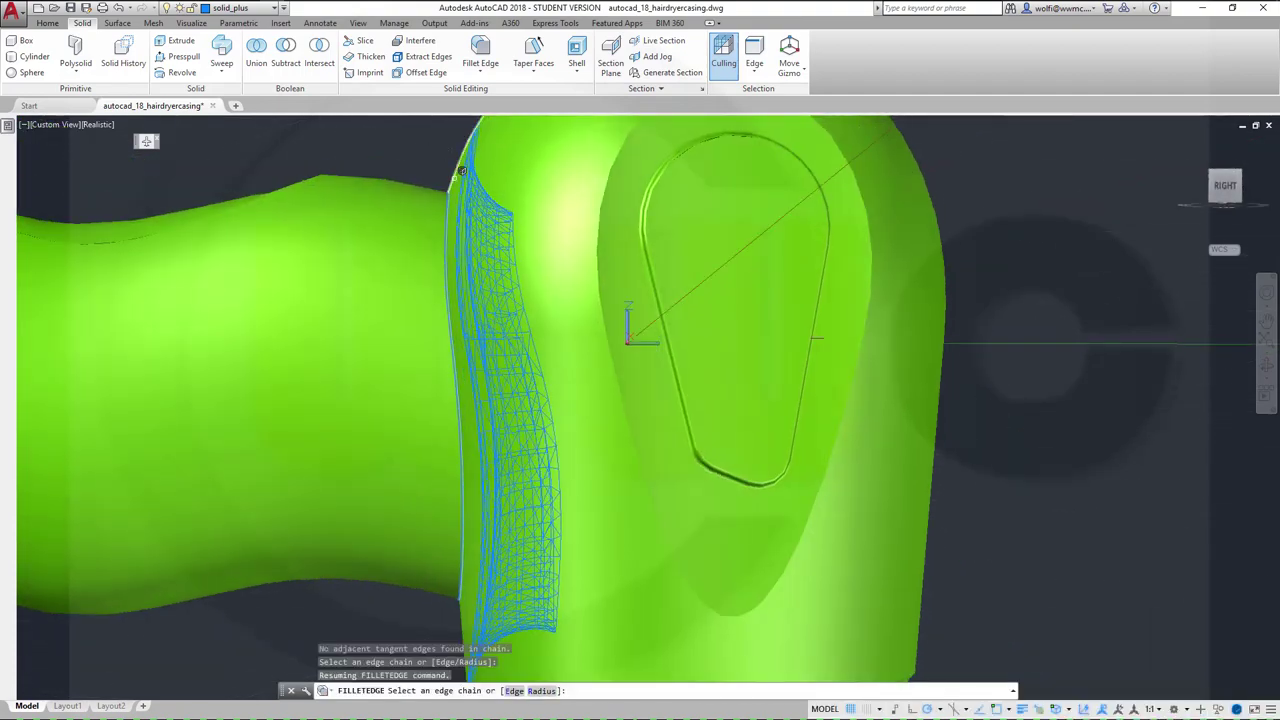
pyautogui.press('Escape')
# Step: Try to fillet the handle-to-casing joint as edge chains with a radius of 5, picking the edges from inside the casing
pyautogui.keyDown('shift'); pyautogui.moveTo(778, 392); pyautogui.dragTo(450, 231, button='middle'); pyautogui.keyUp('shift')
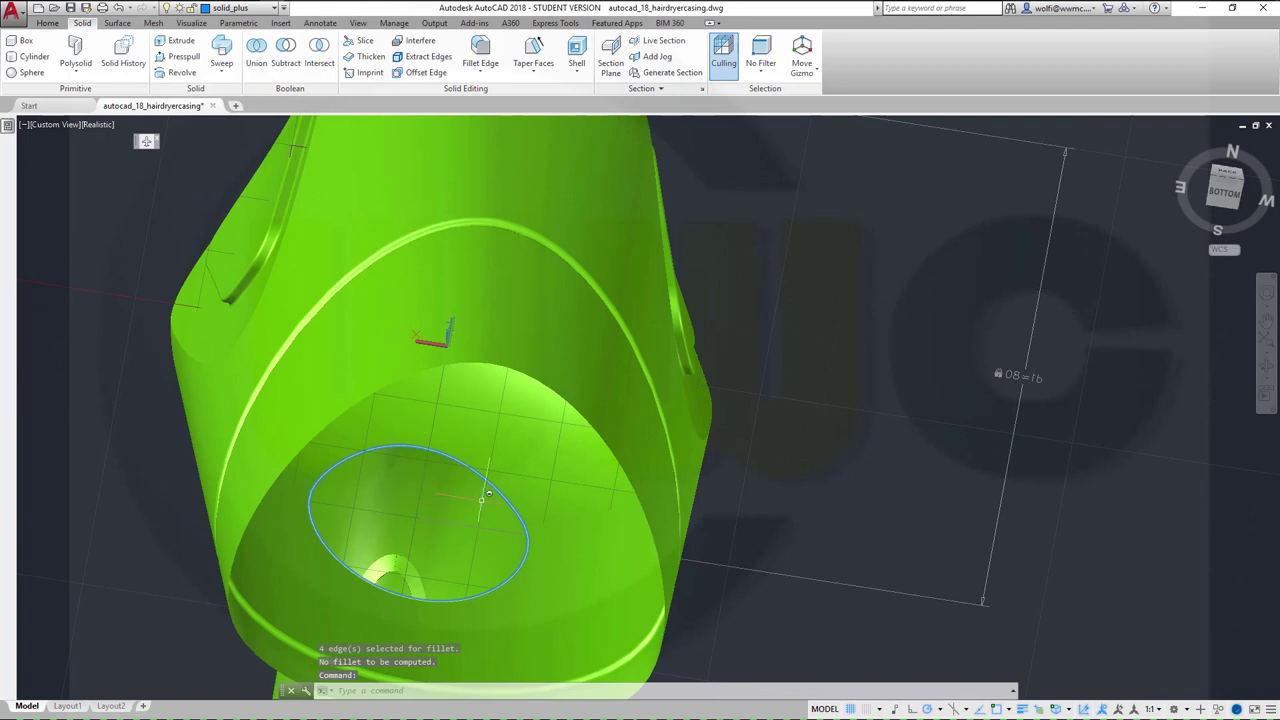
pyautogui.click(480, 48)
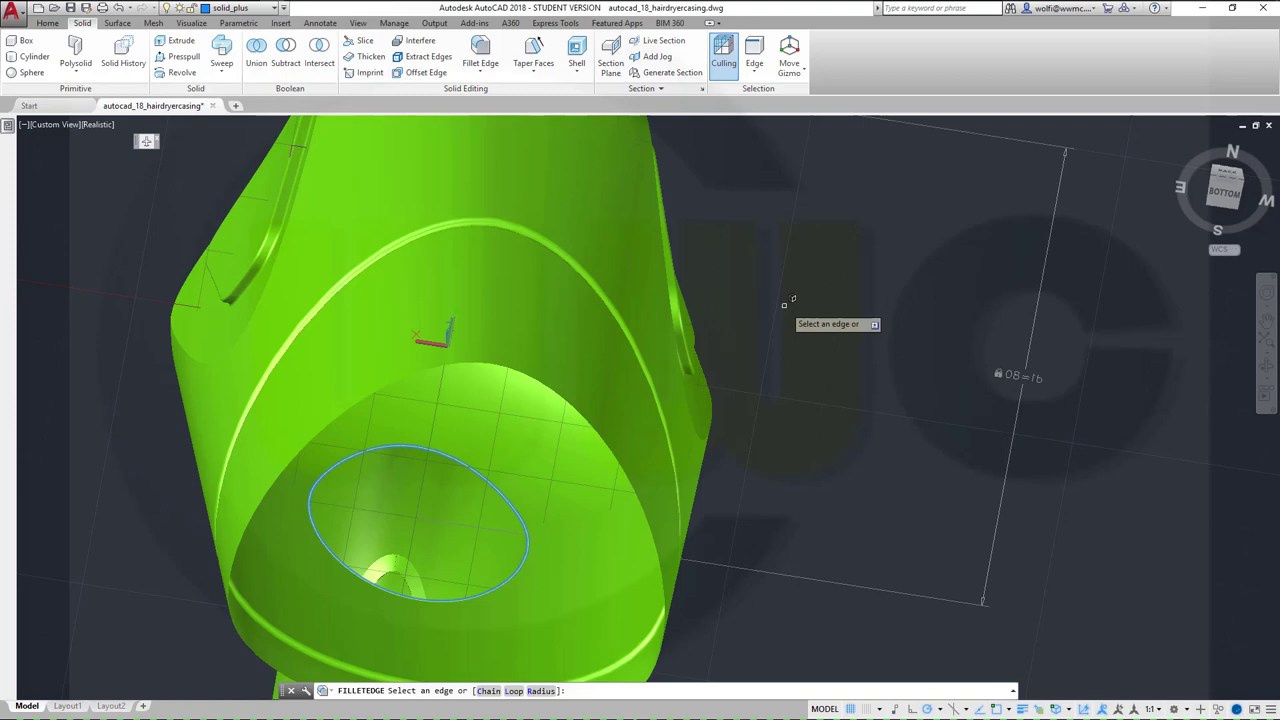
pyautogui.rightClick(779, 304)
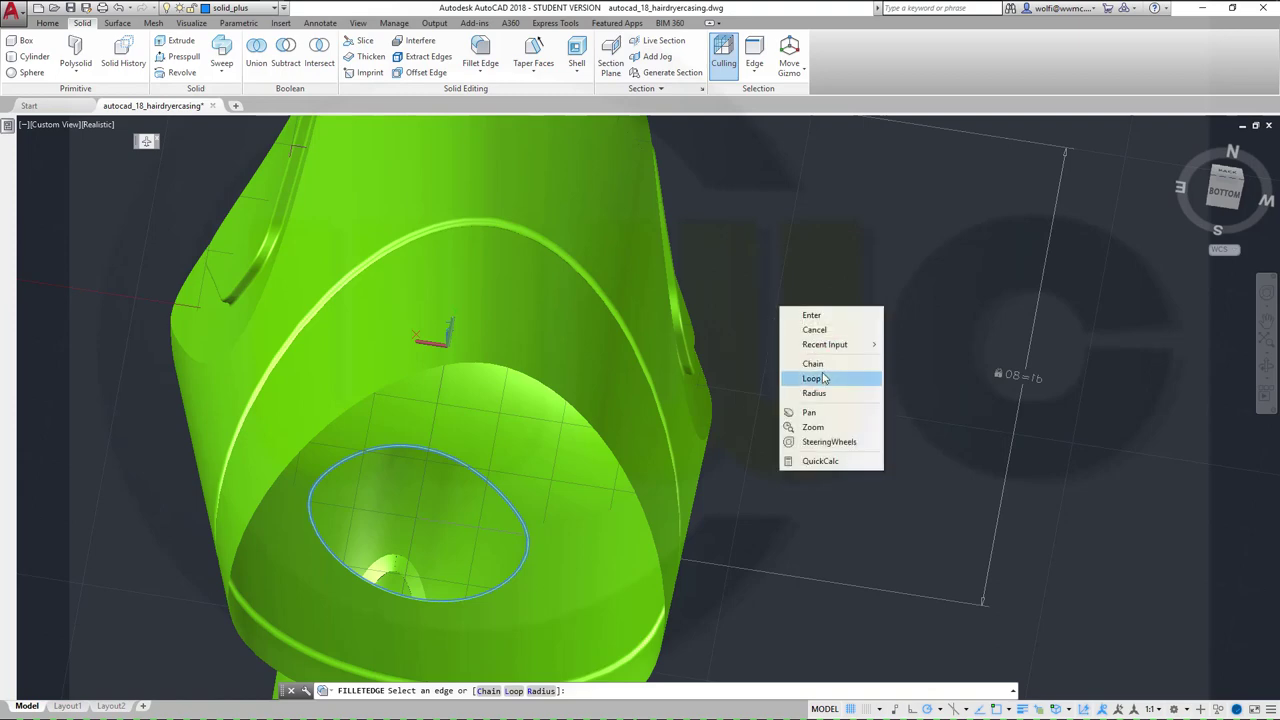
pyautogui.click(822, 364)
pyautogui.rightClick(840, 346)
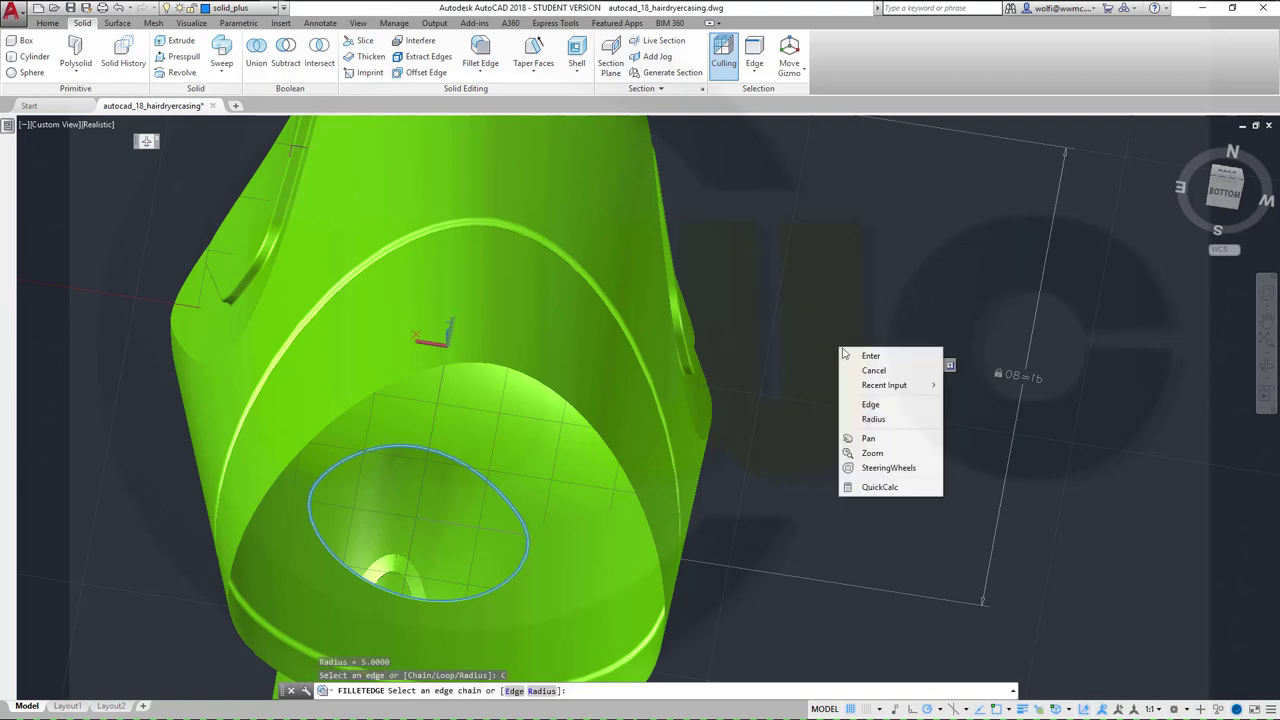
pyautogui.click(873, 419)
pyautogui.write('5')
pyautogui.press('Return')
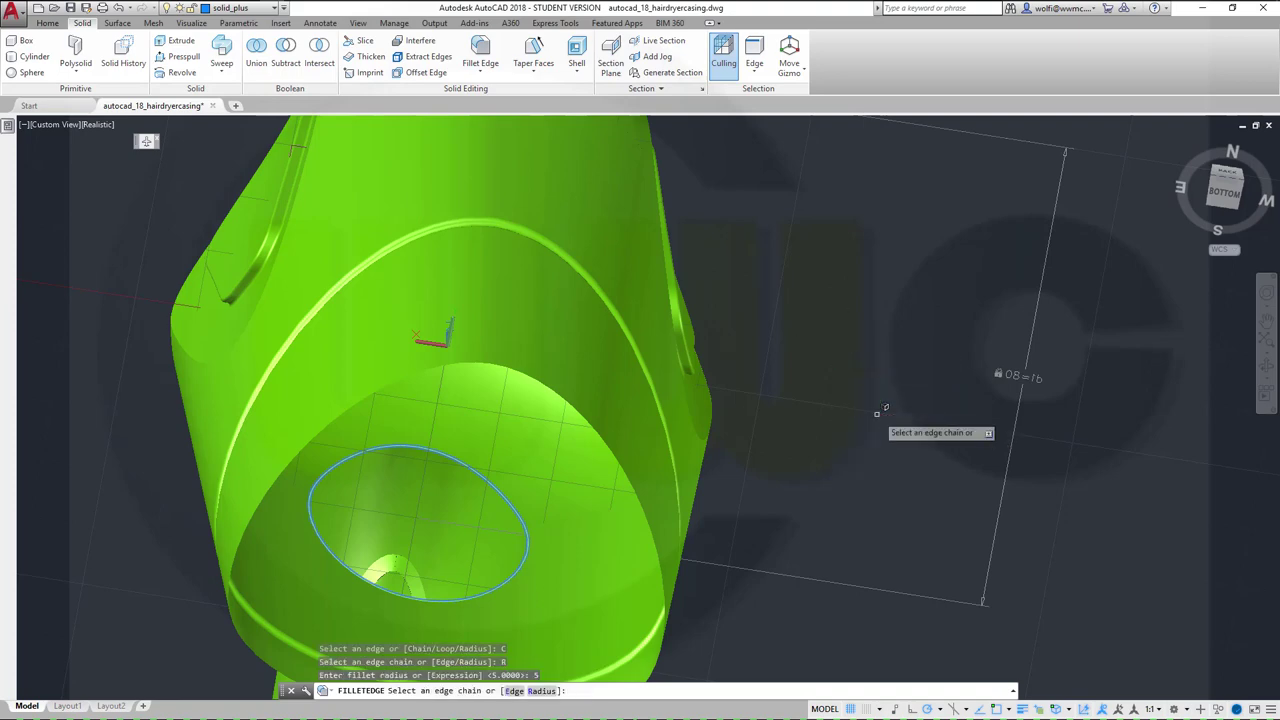
pyautogui.click(519, 499)
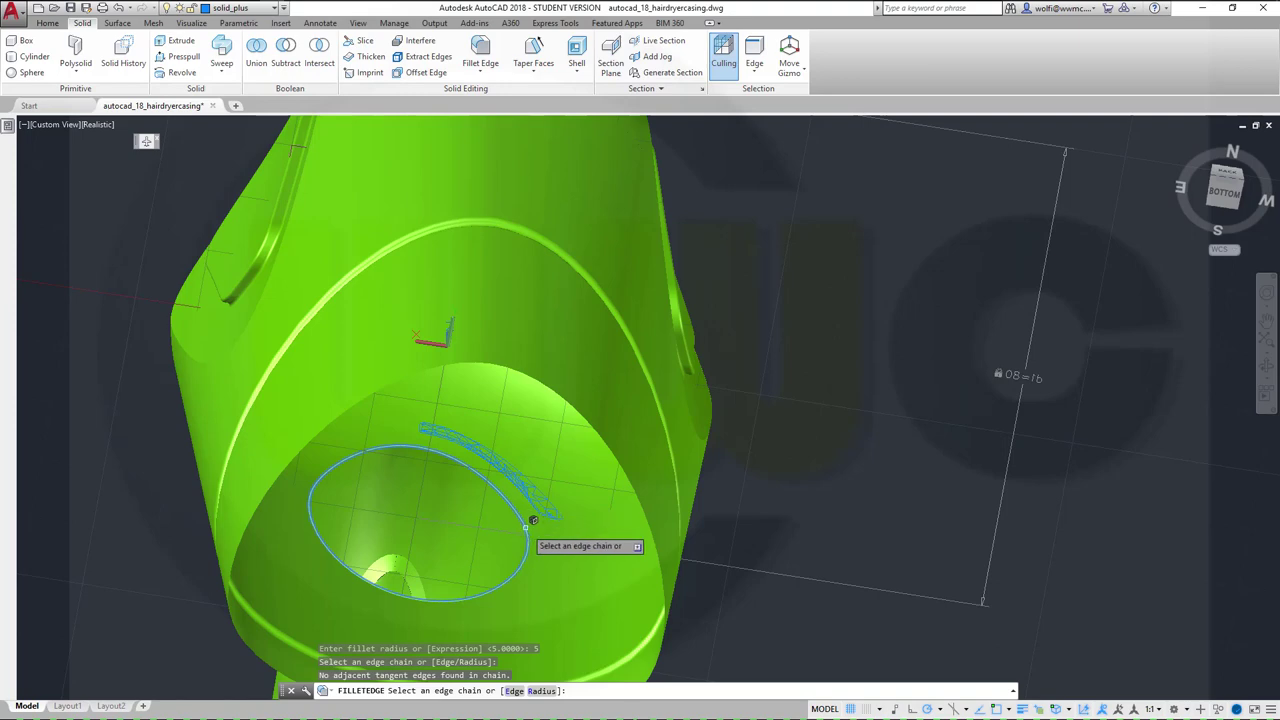
pyautogui.click(529, 553)
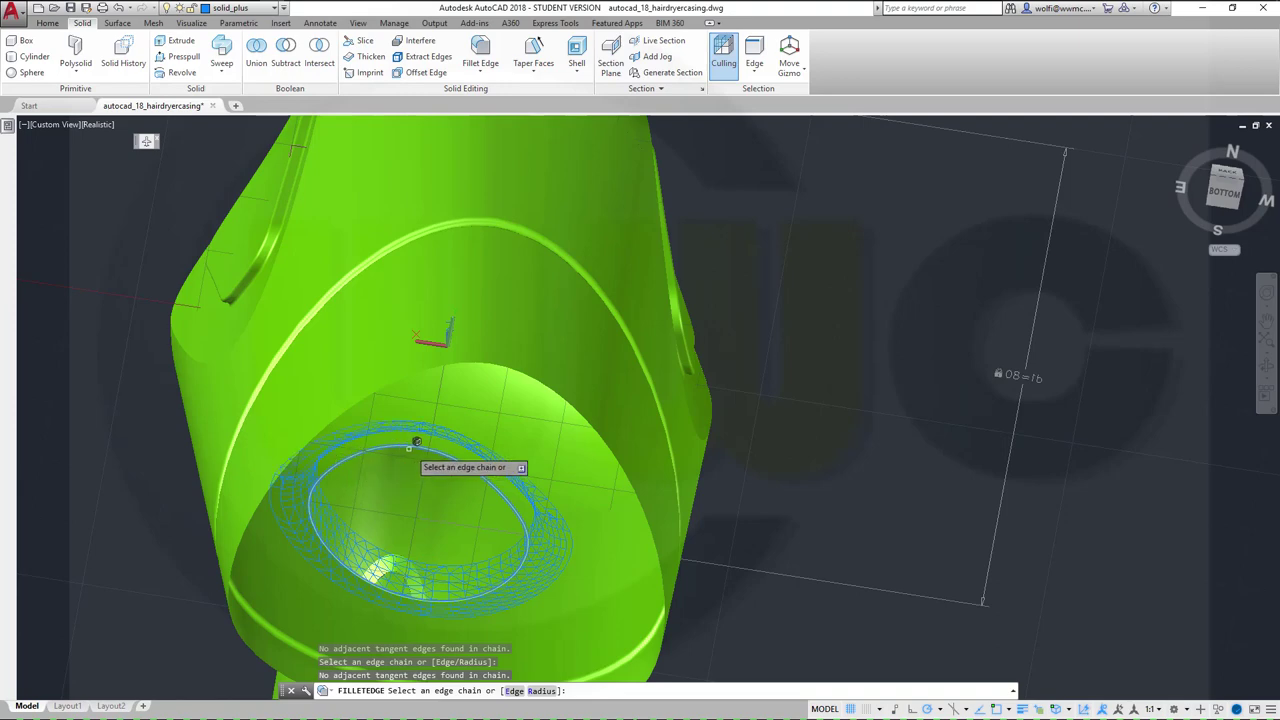
pyautogui.press('Return')
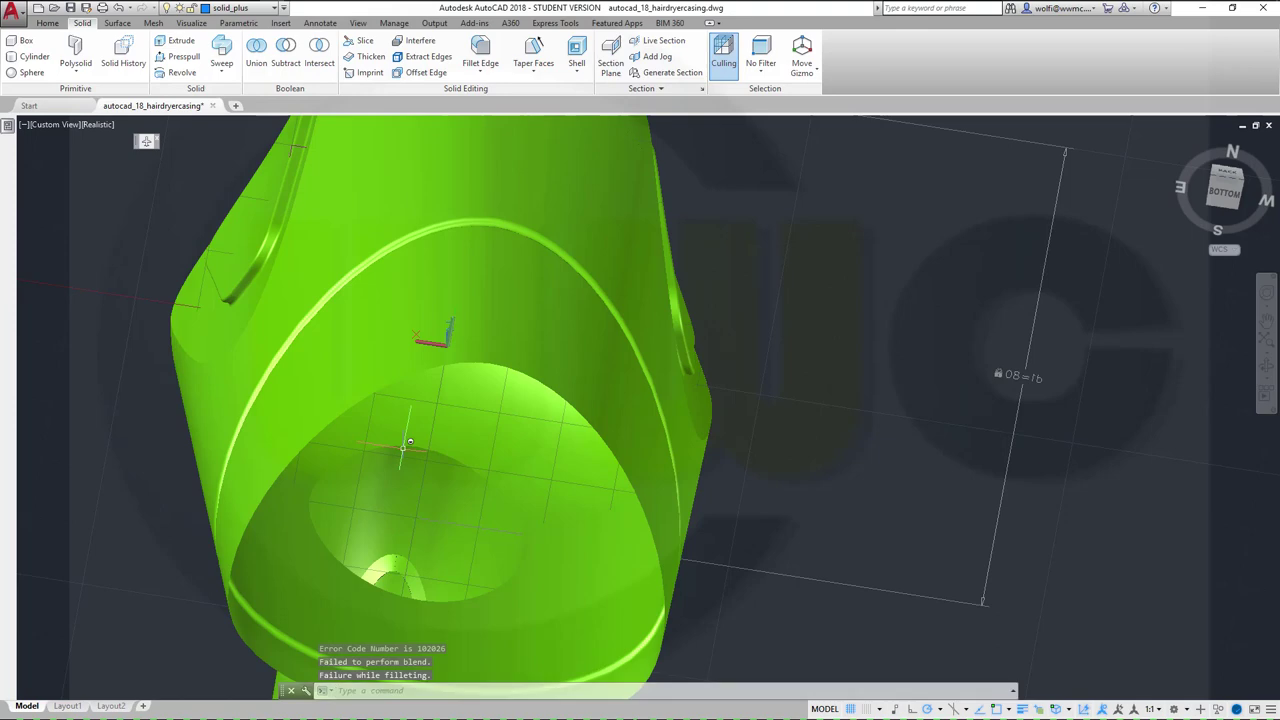
# Step: Fillet all edge segments around the joint between handle and casing as chains with a radius of 2
pyautogui.scroll(3, 409, 441)
pyautogui.scroll(-6, 565, 472)
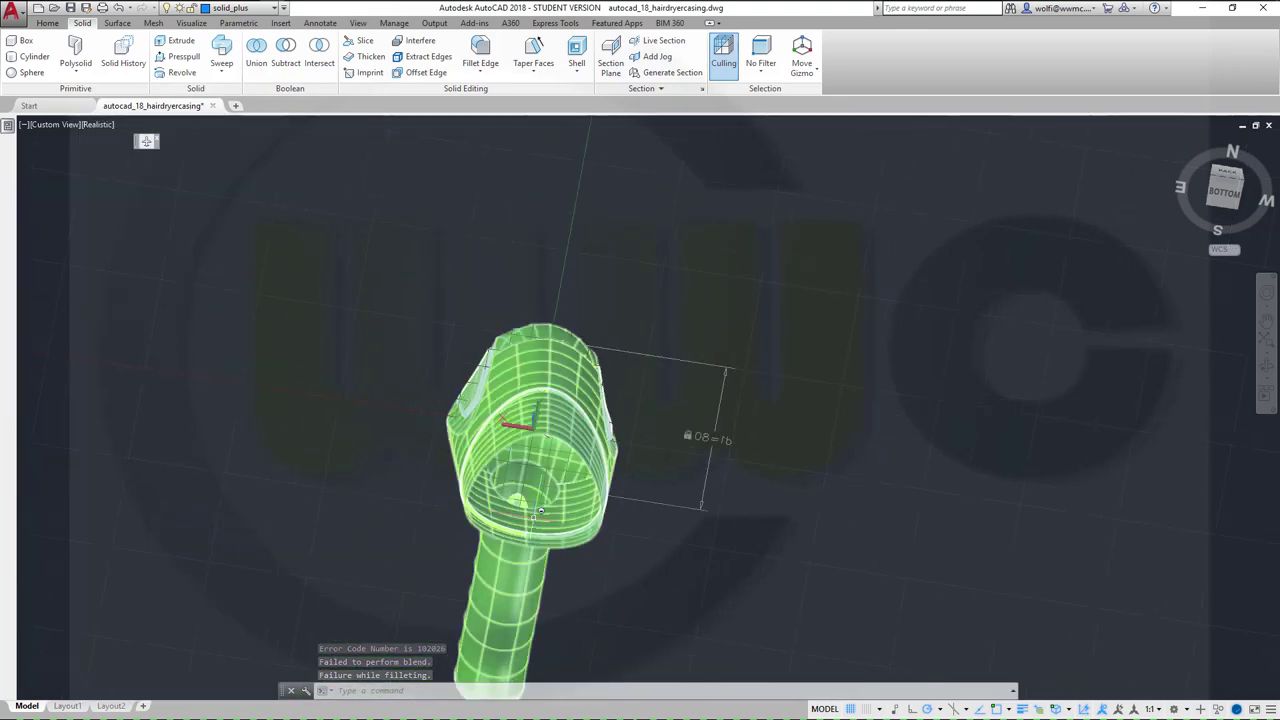
pyautogui.keyDown('shift'); pyautogui.moveTo(565, 472); pyautogui.dragTo(649, 497, button='middle'); pyautogui.keyUp('shift')
pyautogui.scroll(4, 660, 436)
pyautogui.scroll(-3, 649, 497)
pyautogui.keyDown('shift'); pyautogui.moveTo(723, 443); pyautogui.dragTo(726, 486, button='middle'); pyautogui.keyUp('shift')
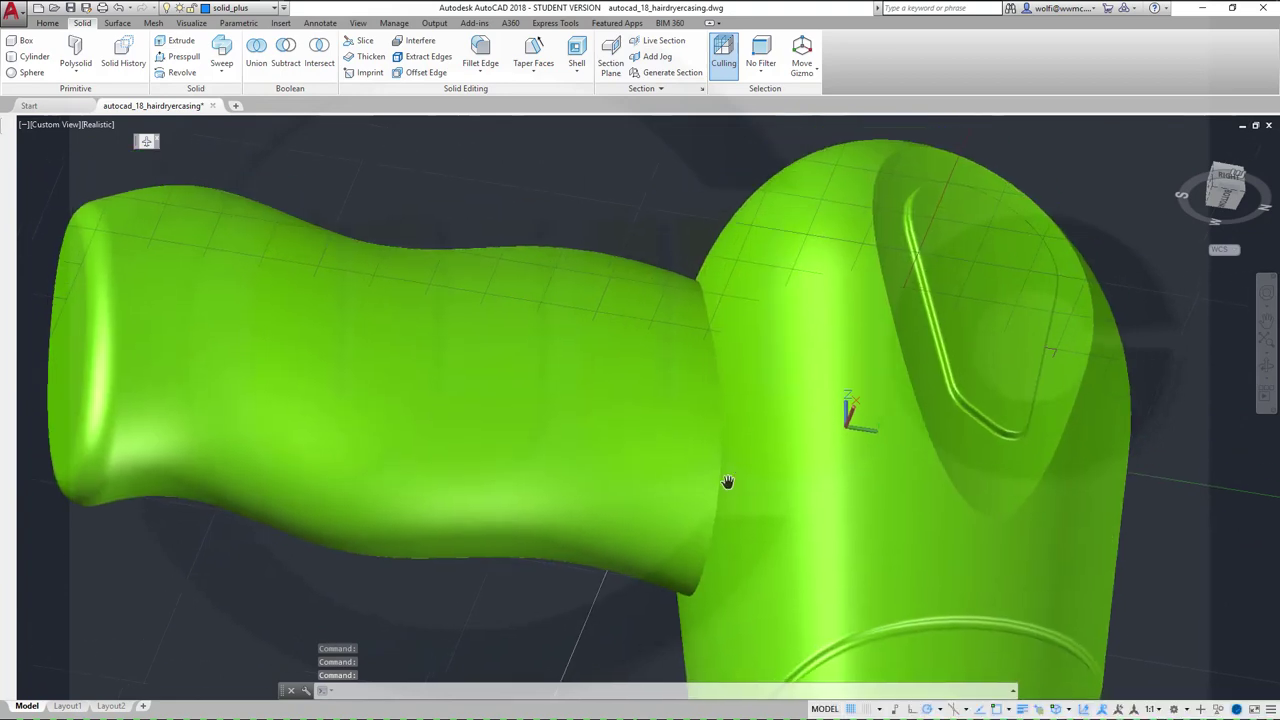
pyautogui.click(481, 47)
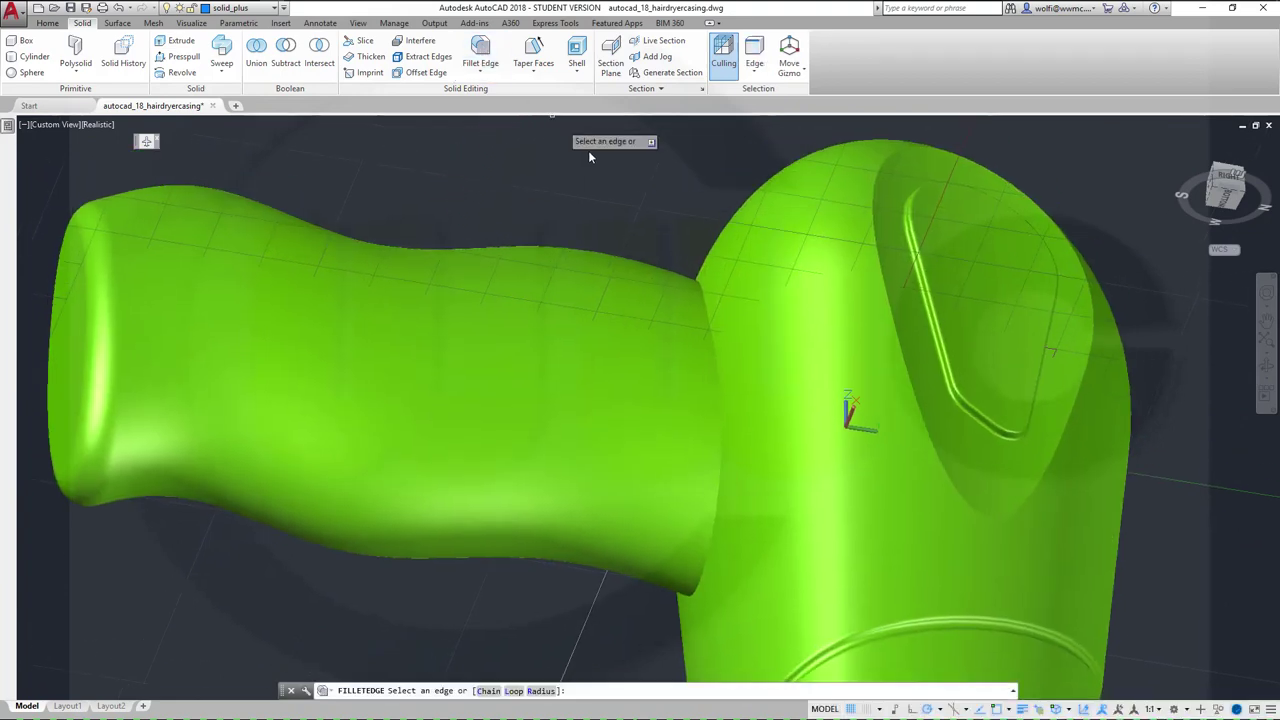
pyautogui.rightClick(586, 154)
pyautogui.click(620, 241)
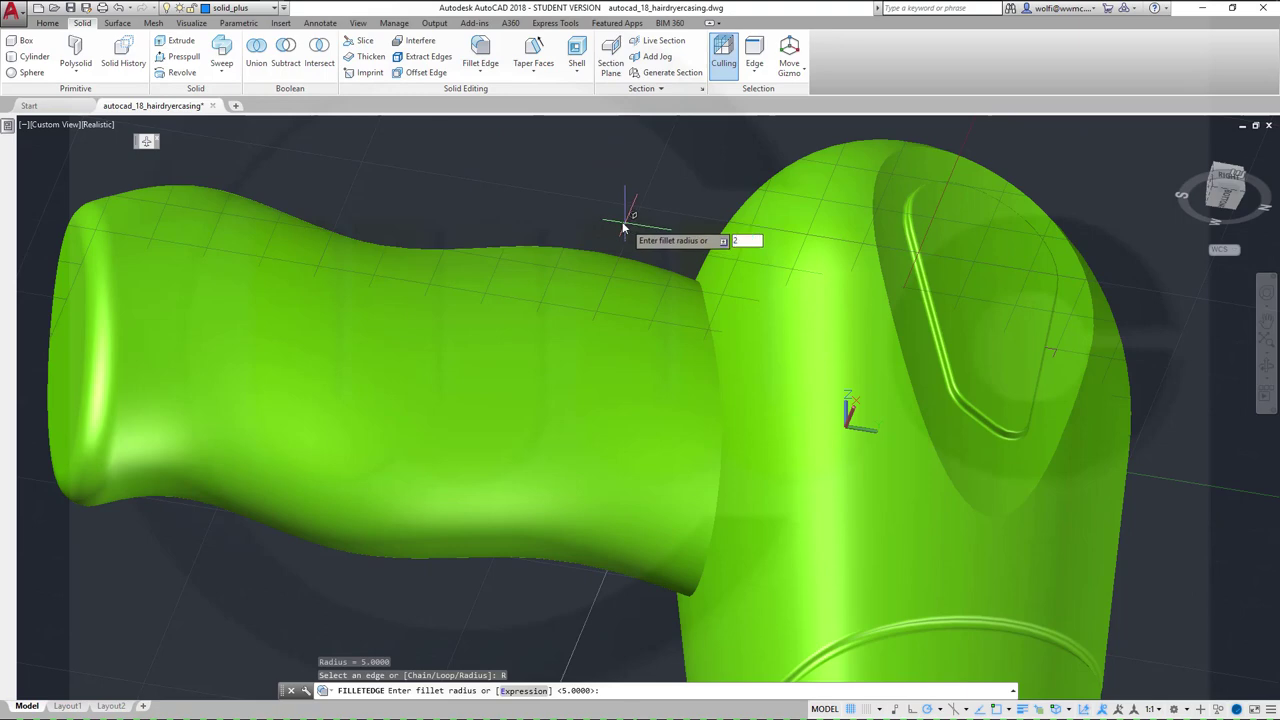
pyautogui.write('2')
pyautogui.press('Return')
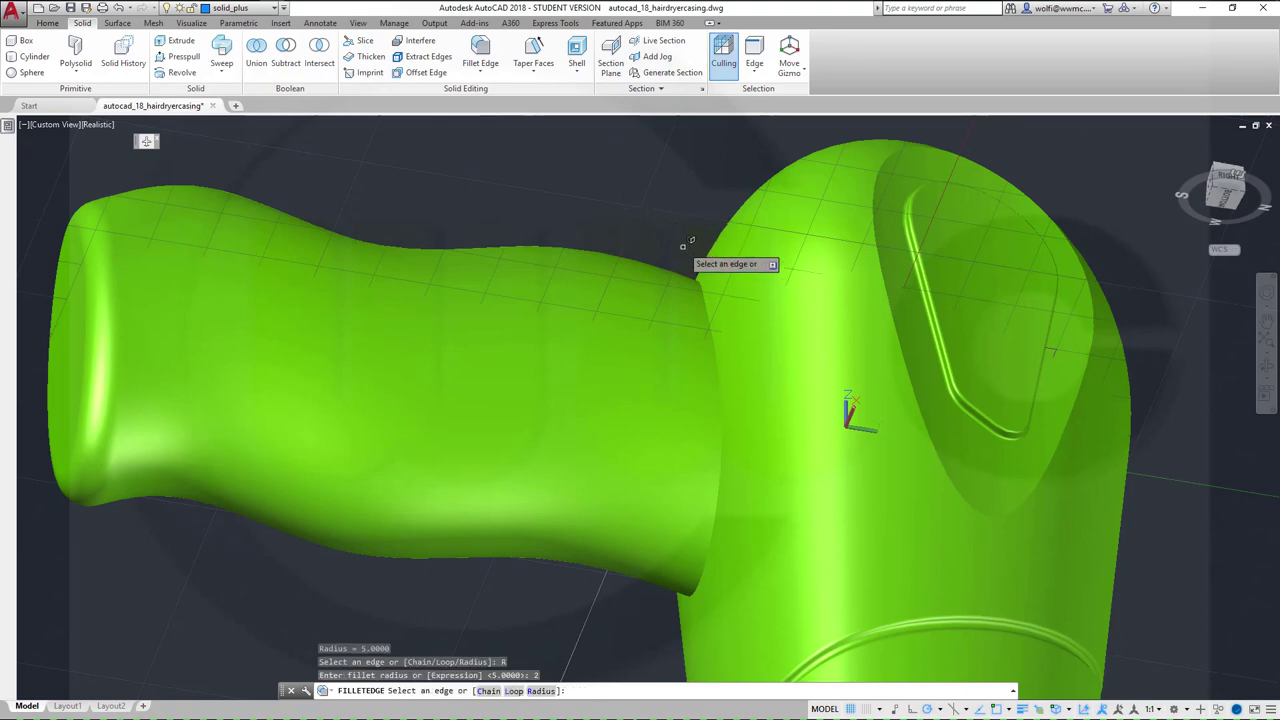
pyautogui.rightClick(697, 245)
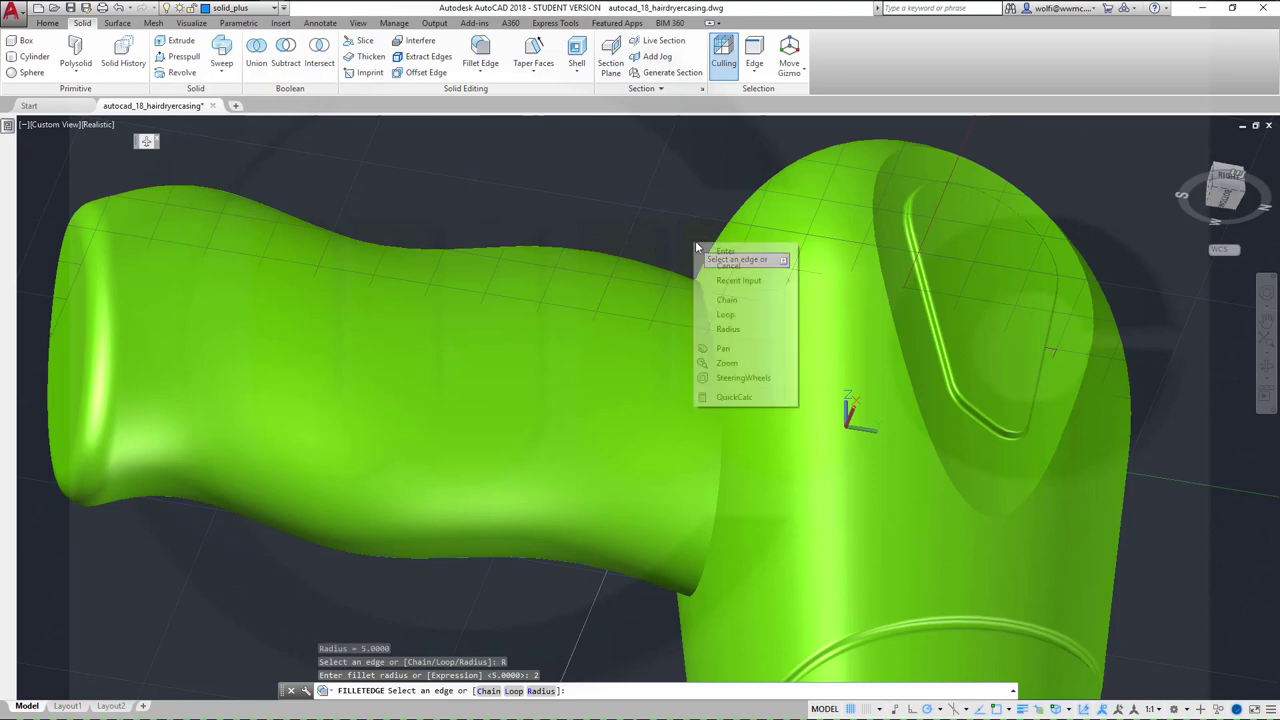
pyautogui.click(724, 300)
pyautogui.click(717, 311)
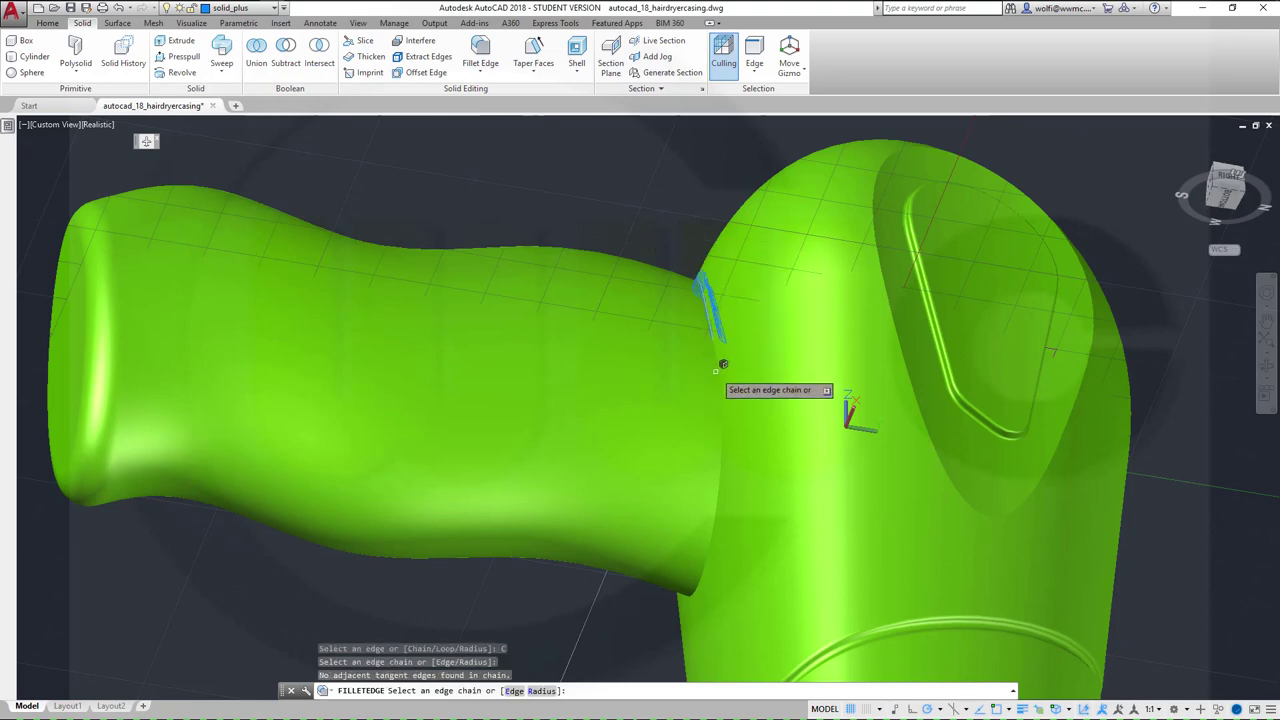
pyautogui.keyDown('shift'); pyautogui.moveTo(820, 520); pyautogui.dragTo(903, 438, button='middle'); pyautogui.keyUp('shift')
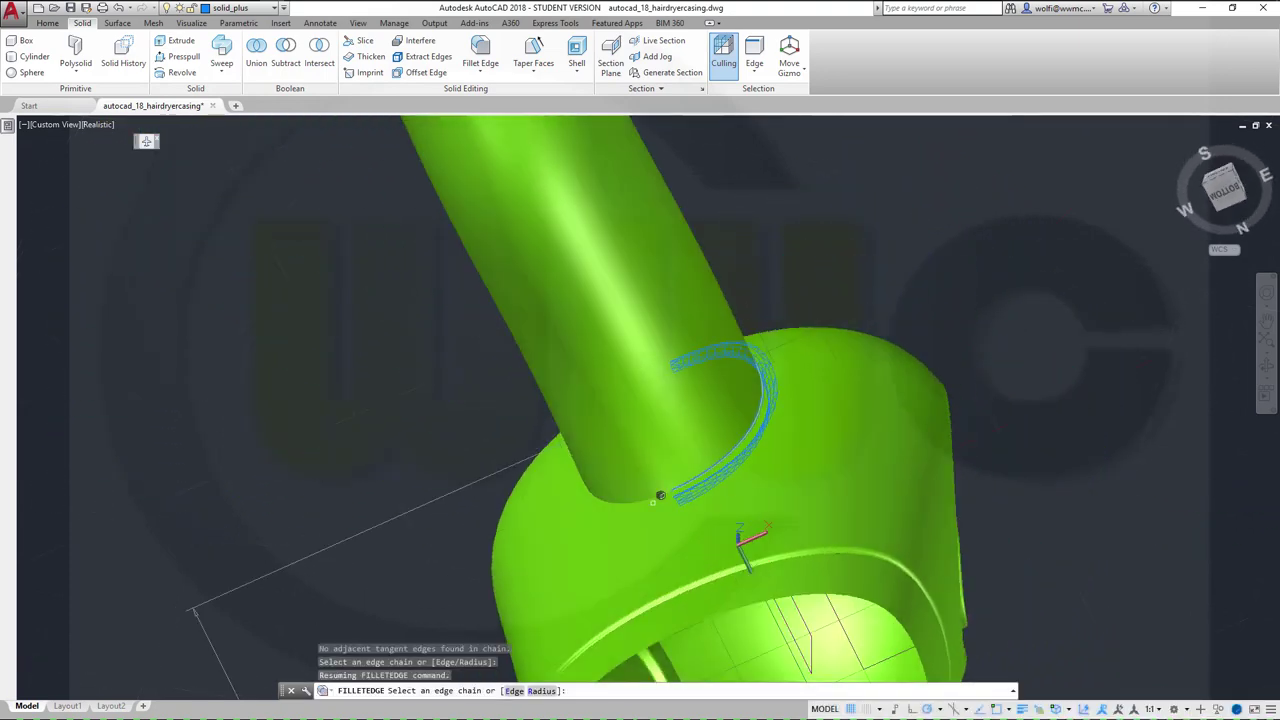
pyautogui.keyDown('shift'); pyautogui.moveTo(650, 493); pyautogui.dragTo(685, 483, button='middle'); pyautogui.keyUp('shift')
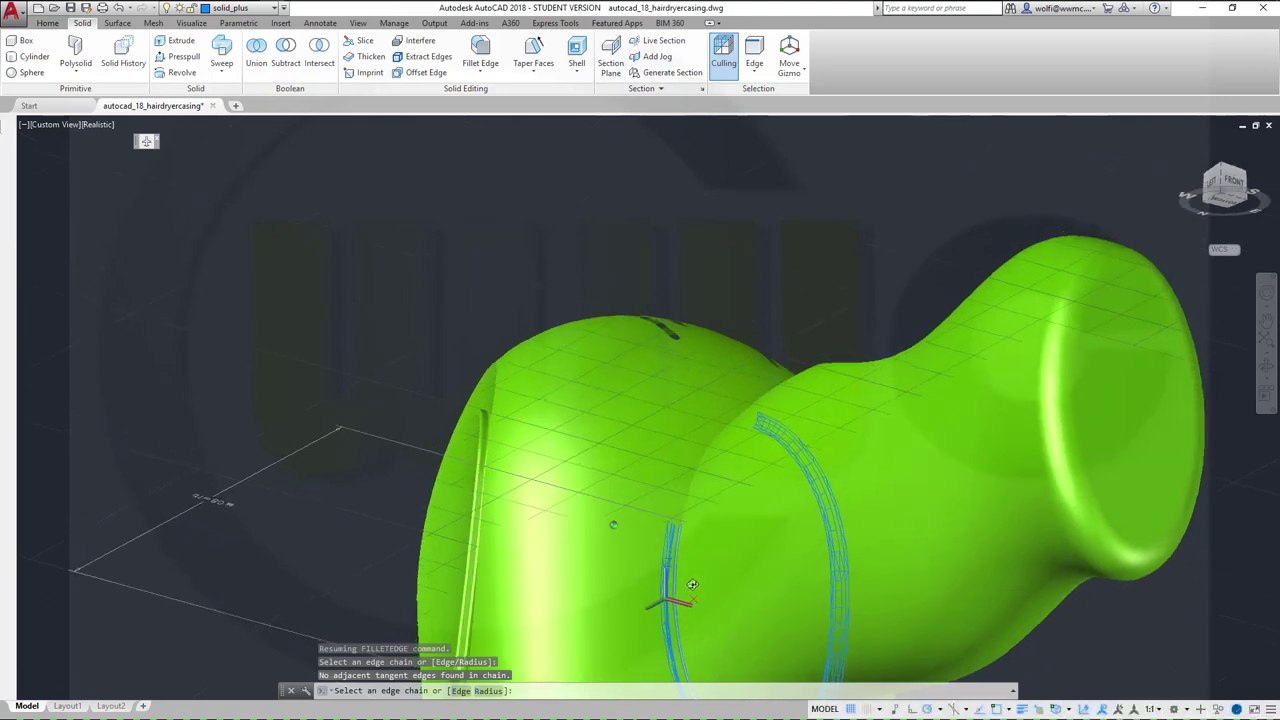
pyautogui.click(695, 493)
pyautogui.keyDown('shift'); pyautogui.moveTo(688, 437); pyautogui.dragTo(690, 488, button='middle'); pyautogui.keyUp('shift')
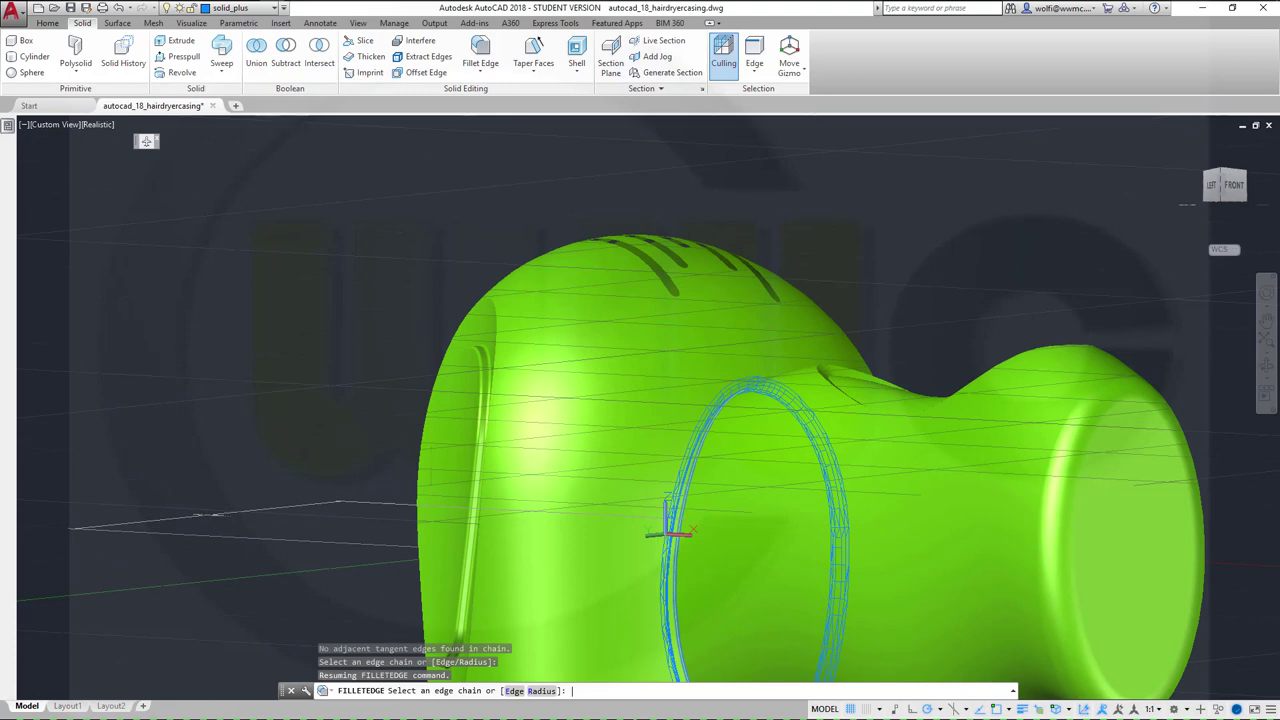
pyautogui.press('Return')
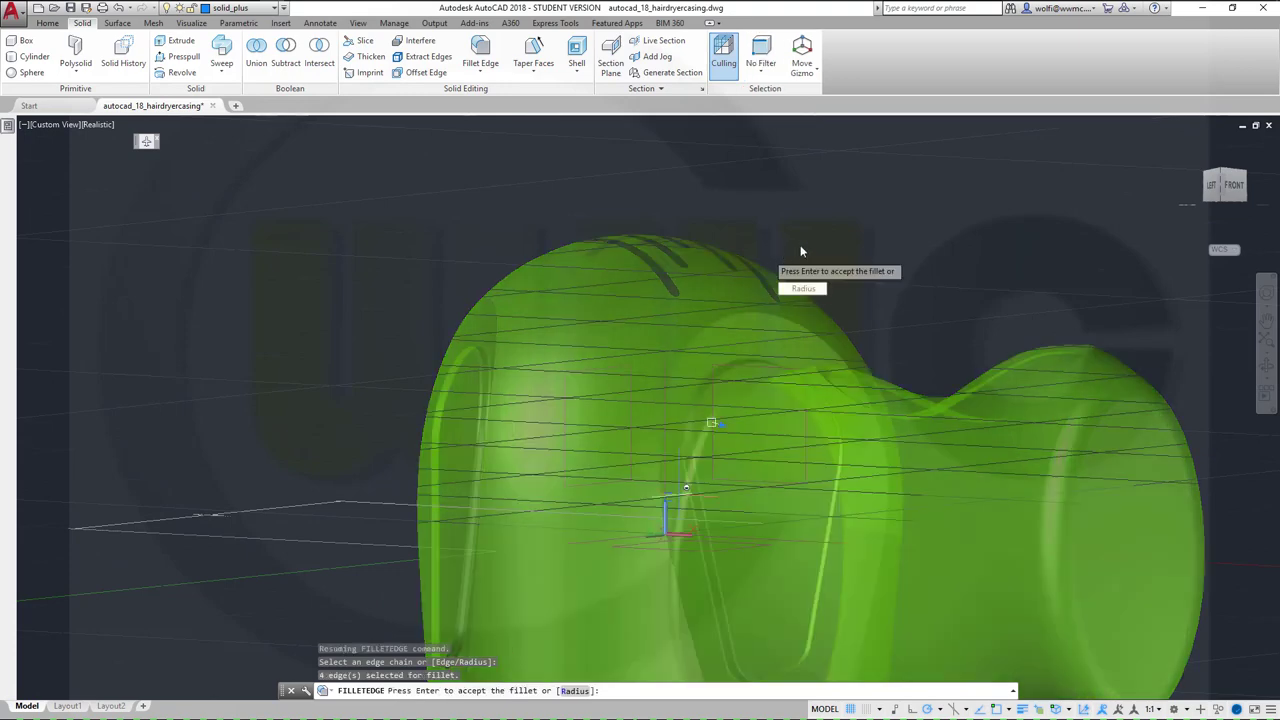
pyautogui.press('Return')
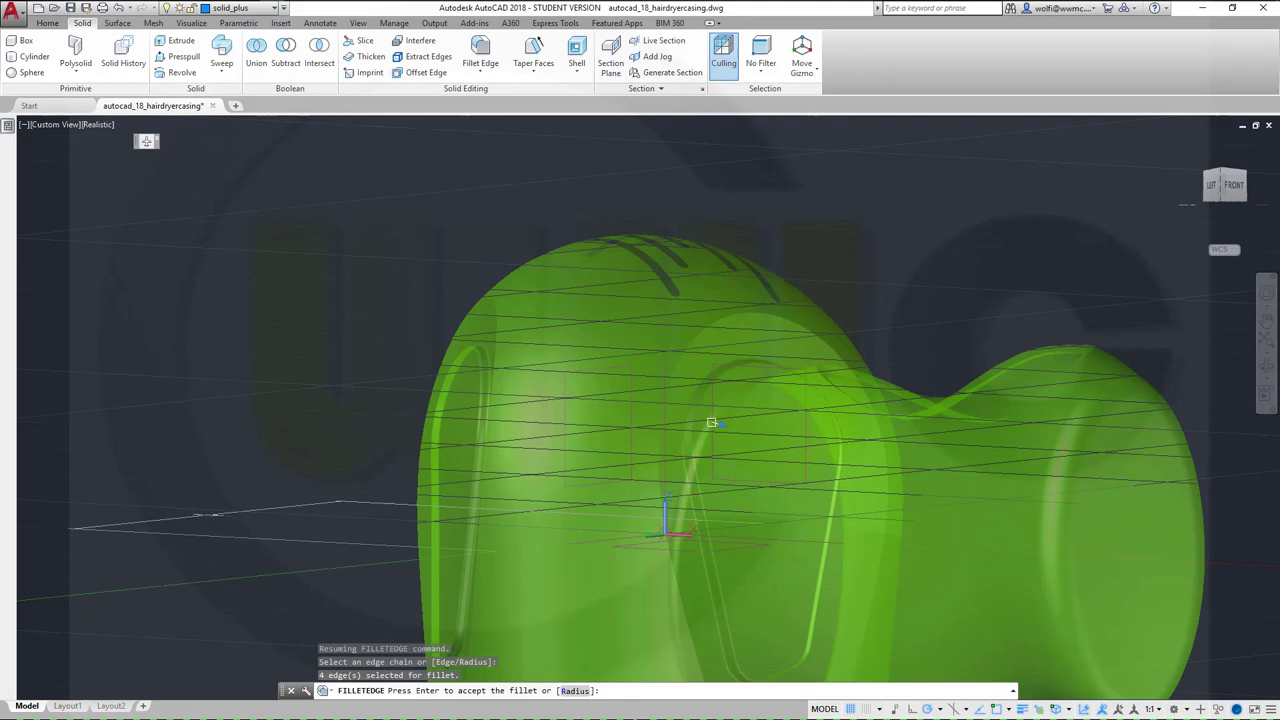
pyautogui.press('Return')
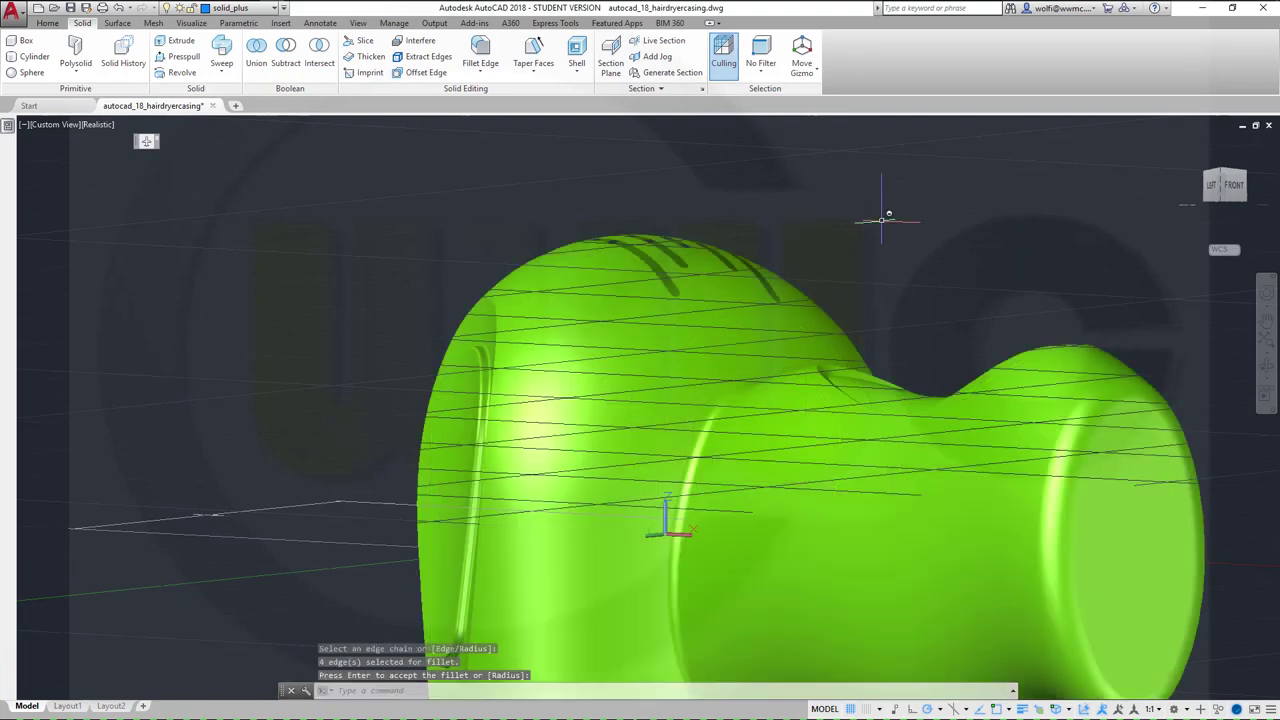
# Step: Examine the filleted handle joint up close and the whole hairdryer casing from several sides, including below and behind
pyautogui.scroll(5, 985, 242)
pyautogui.scroll(-5, 985, 242)
pyautogui.keyDown('shift'); pyautogui.moveTo(985, 242); pyautogui.dragTo(547, 537, button='middle'); pyautogui.keyUp('shift')
pyautogui.keyDown('shift'); pyautogui.moveTo(696, 591); pyautogui.dragTo(748, 458, button='middle'); pyautogui.keyUp('shift')
pyautogui.scroll(-5, 738, 483)
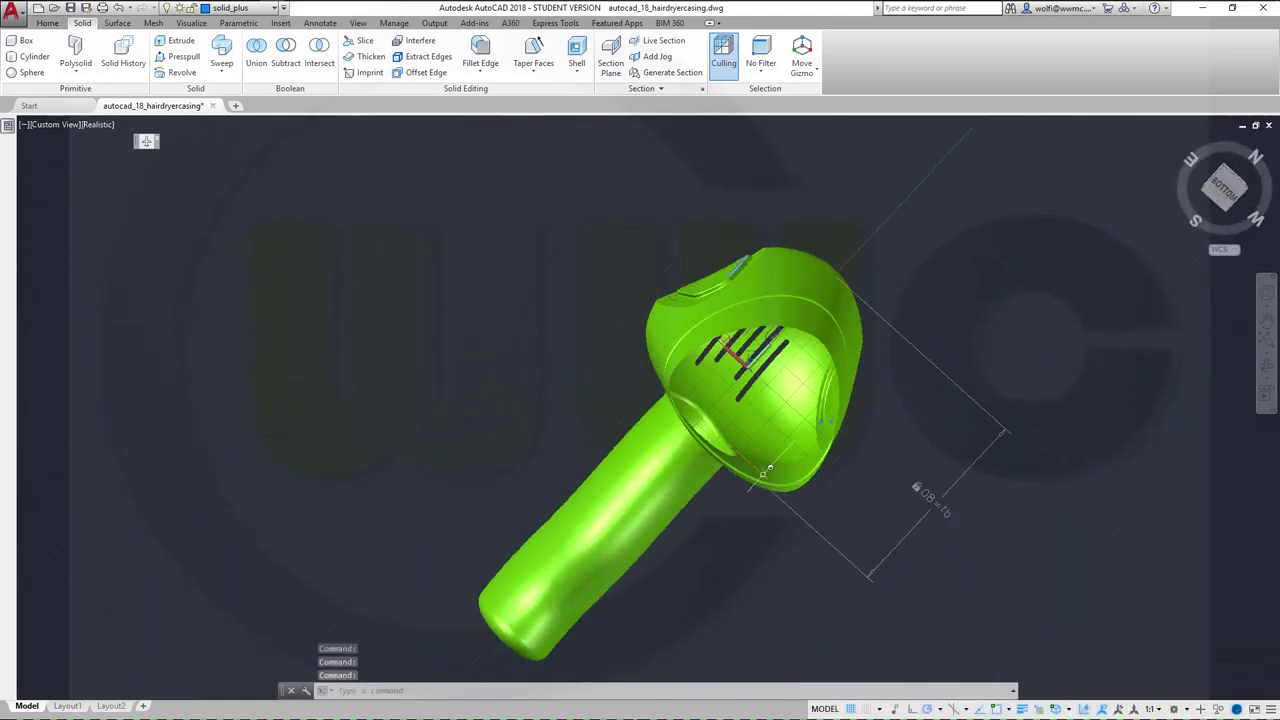
pyautogui.keyDown('shift'); pyautogui.moveTo(935, 510); pyautogui.dragTo(750, 497, button='middle'); pyautogui.keyUp('shift')
pyautogui.keyDown('shift'); pyautogui.moveTo(728, 551); pyautogui.dragTo(823, 513, button='middle'); pyautogui.keyUp('shift')
pyautogui.keyDown('shift'); pyautogui.moveTo(655, 410); pyautogui.dragTo(520, 437, button='middle'); pyautogui.keyUp('shift')
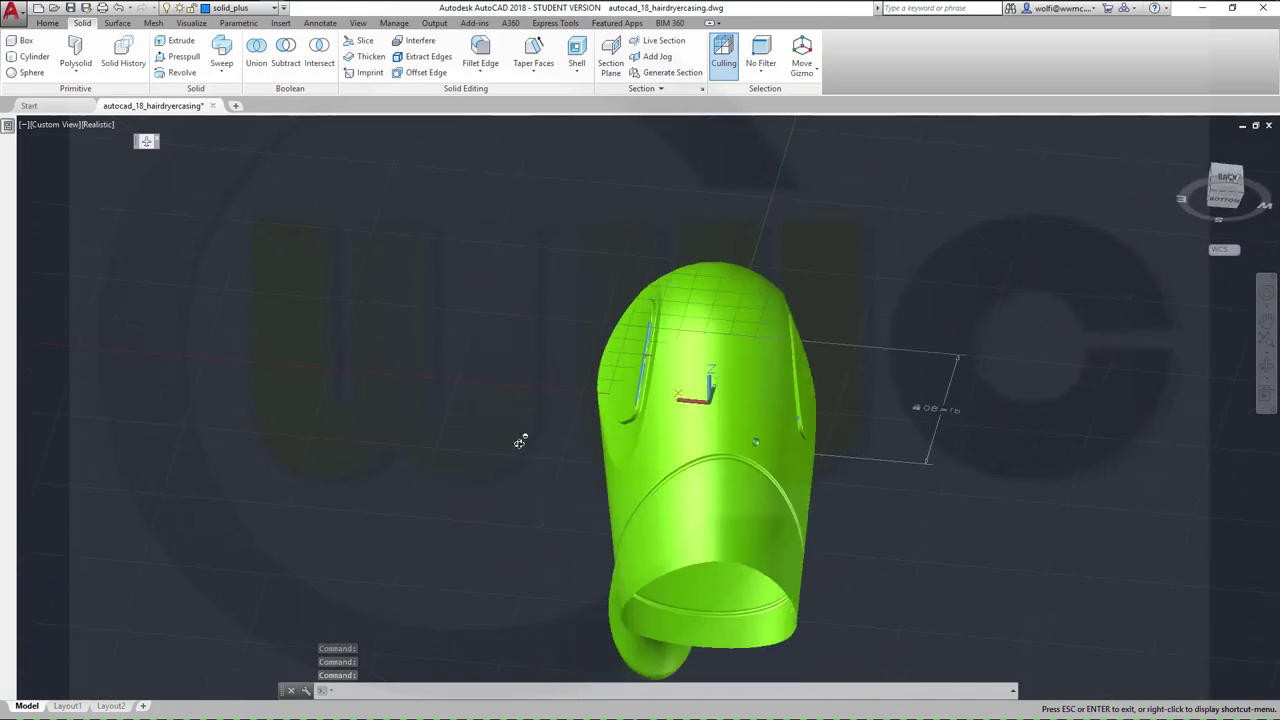